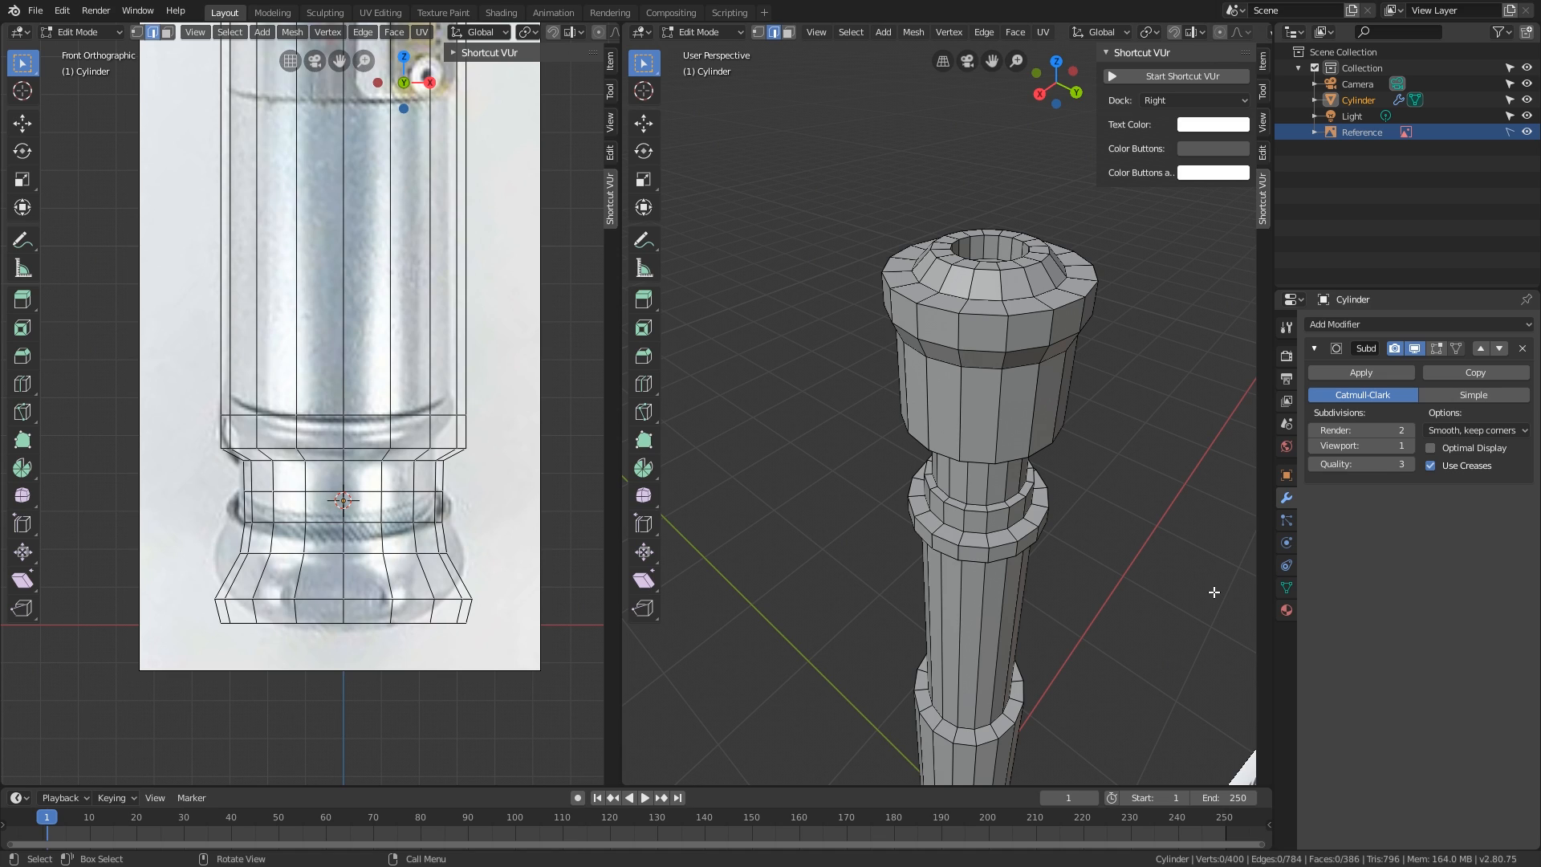
- Remove the Subdivision Surface modifier from the hilt cylinder
scroll(1176, 553, down, 2)
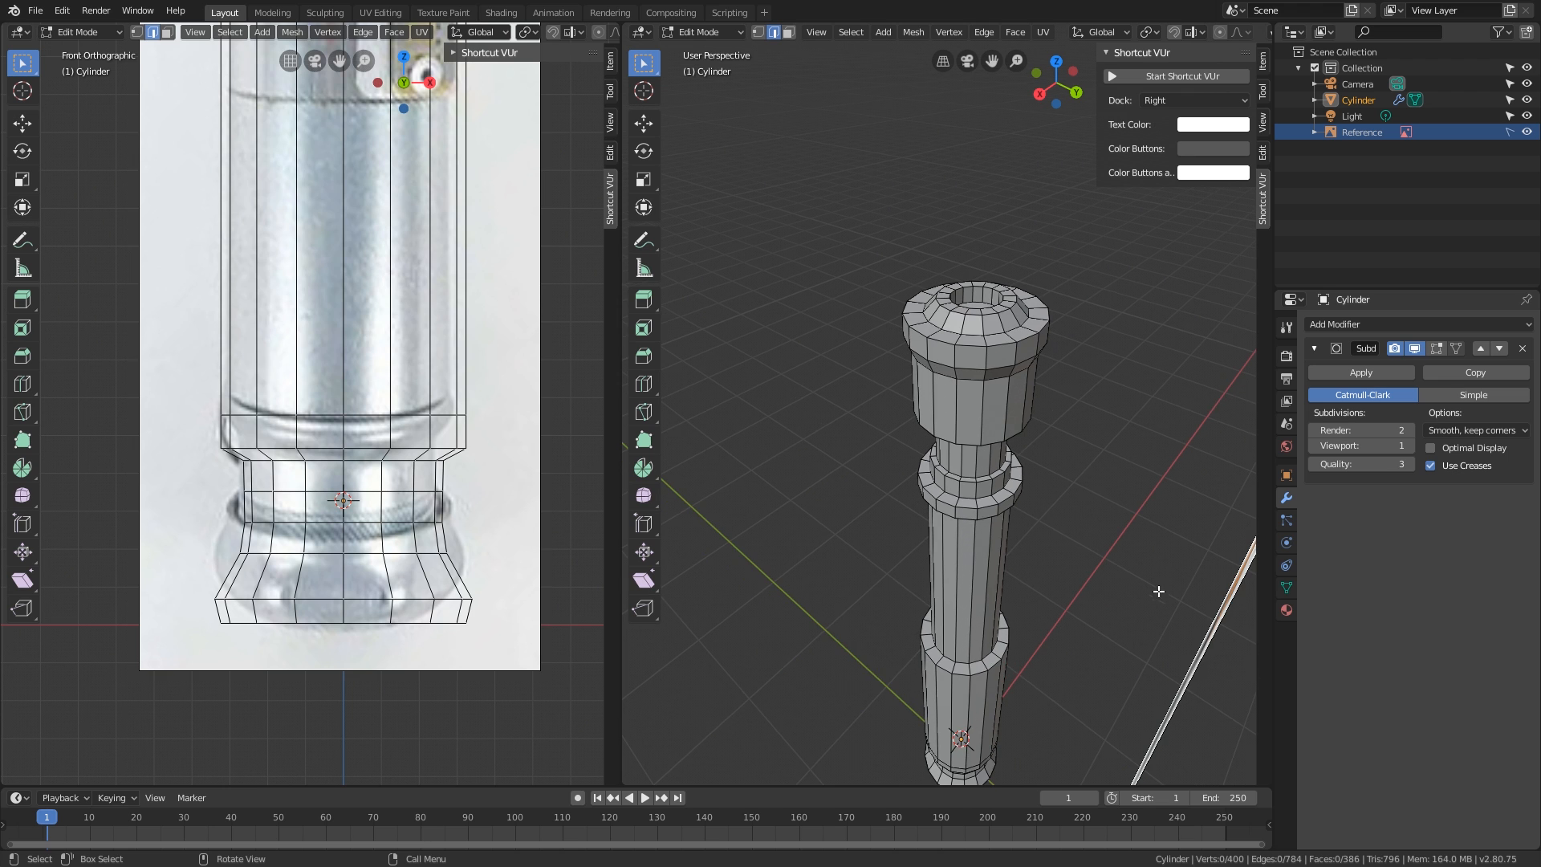
middle_drag(1156, 586, 1001, 569)
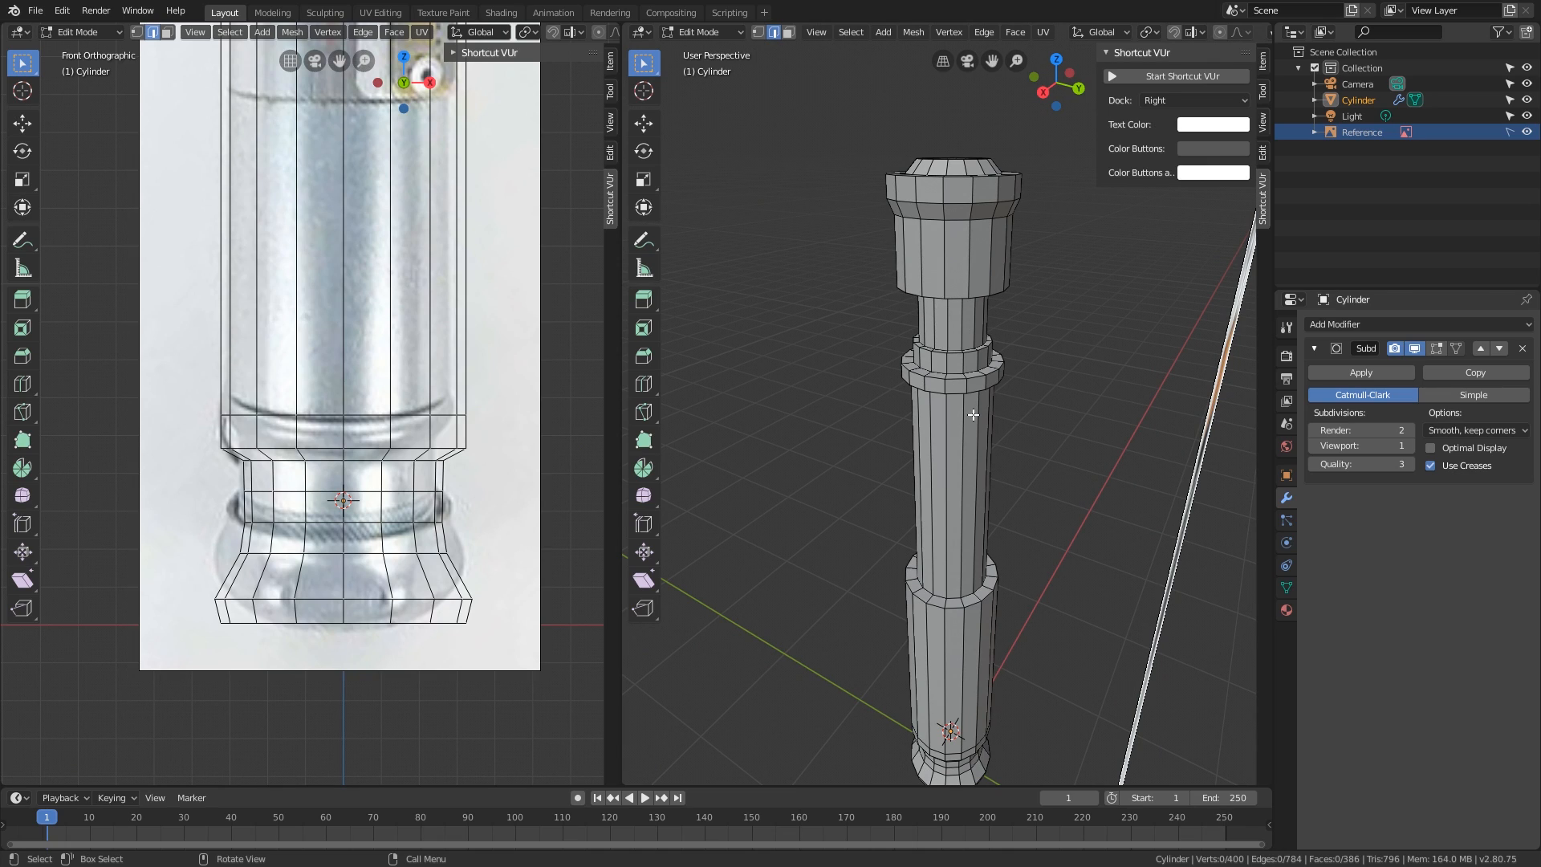
click(1523, 349)
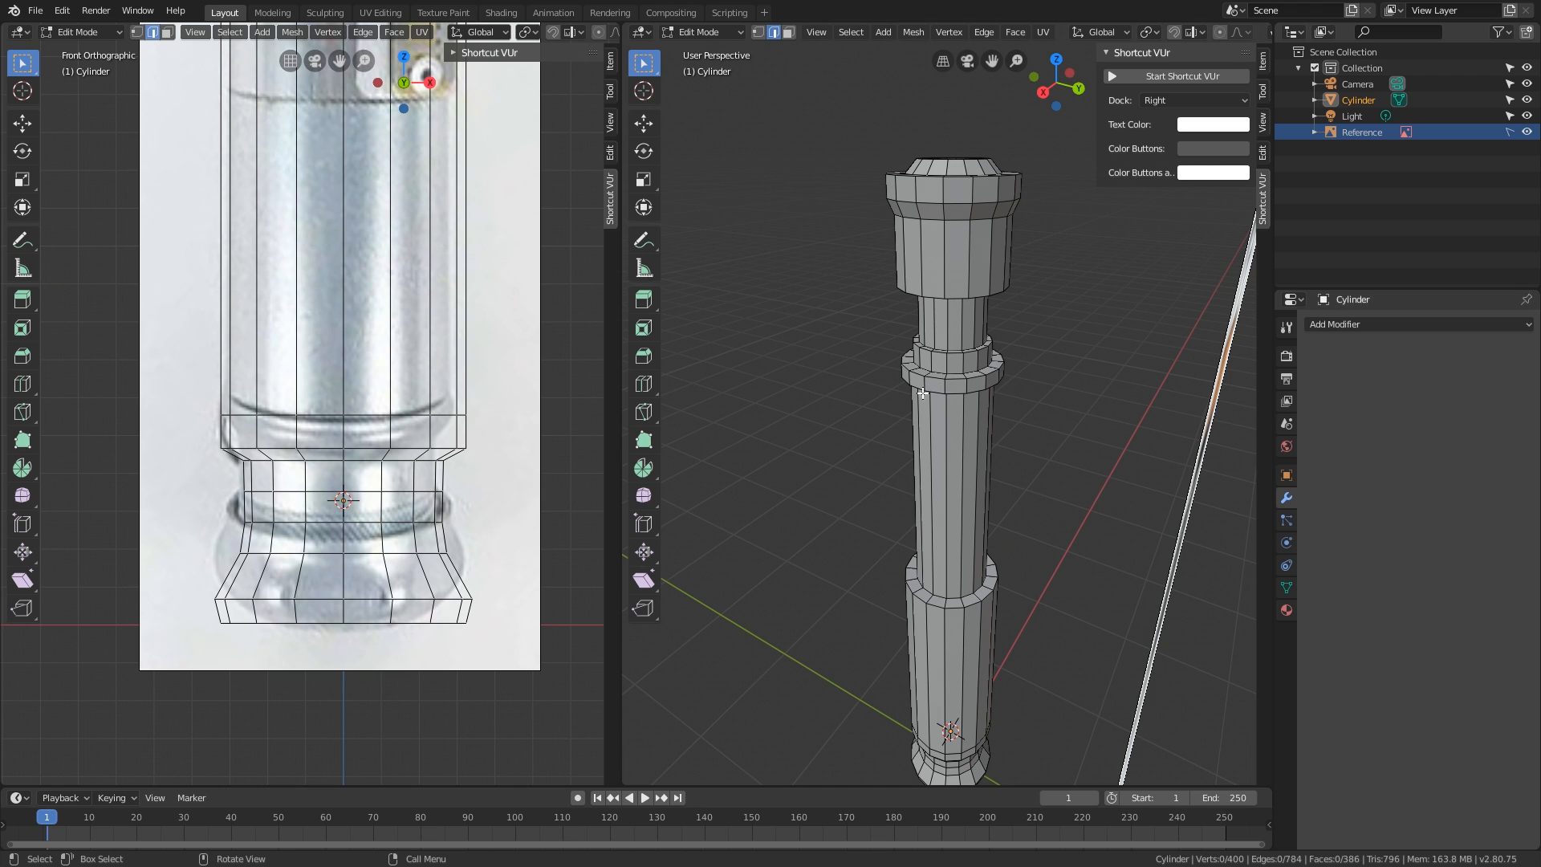
- Examine the hilt's reference image and compare its top sections with the low-poly cylinder mesh
middle_drag(922, 393, 836, 383)
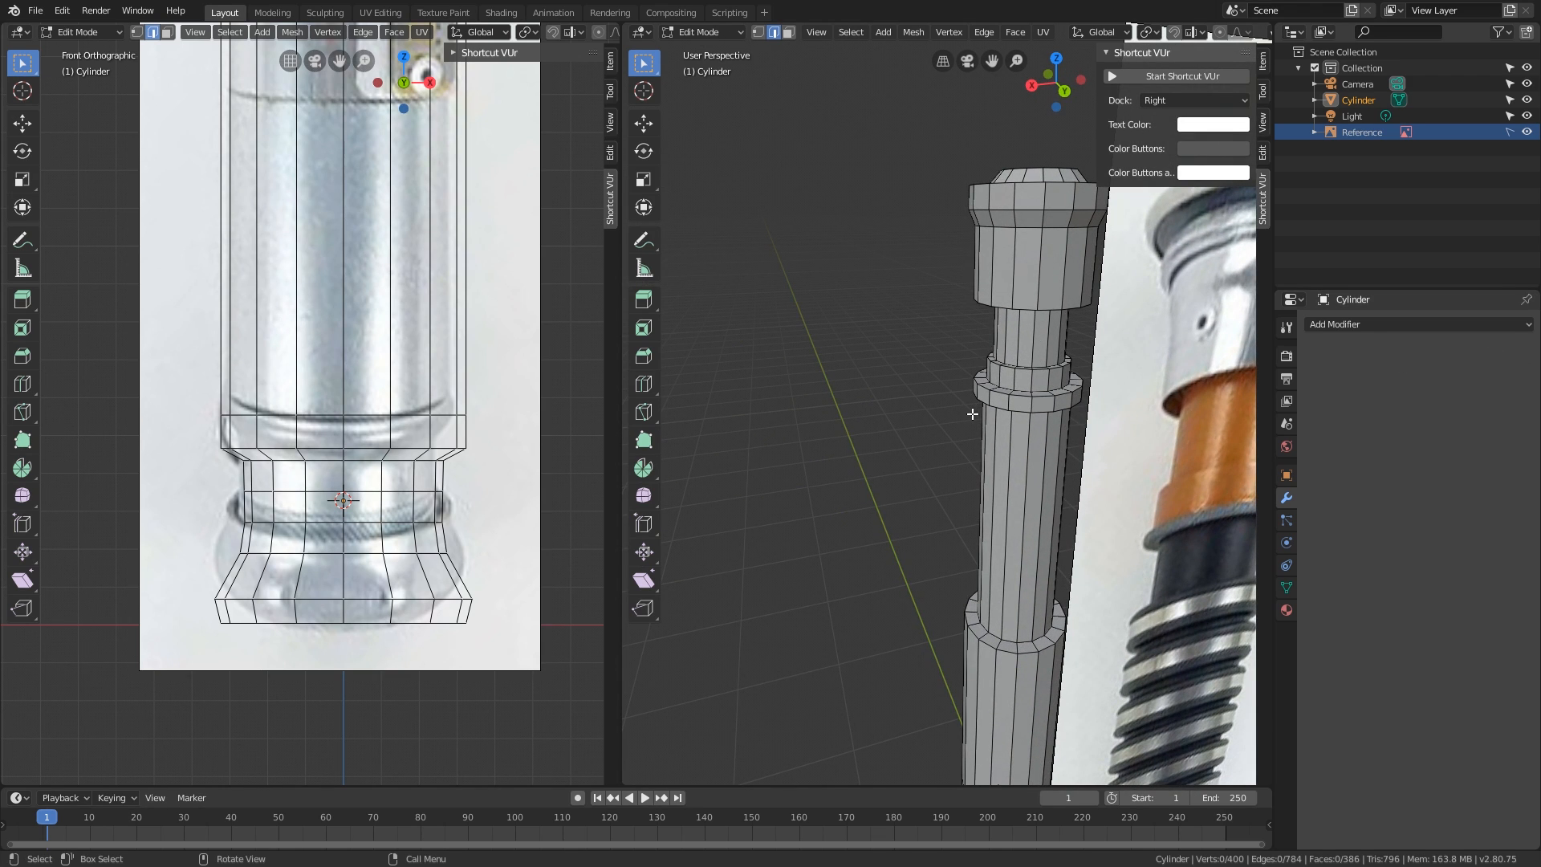
middle_drag(973, 414, 1018, 399)
scroll(1018, 399, down, 2)
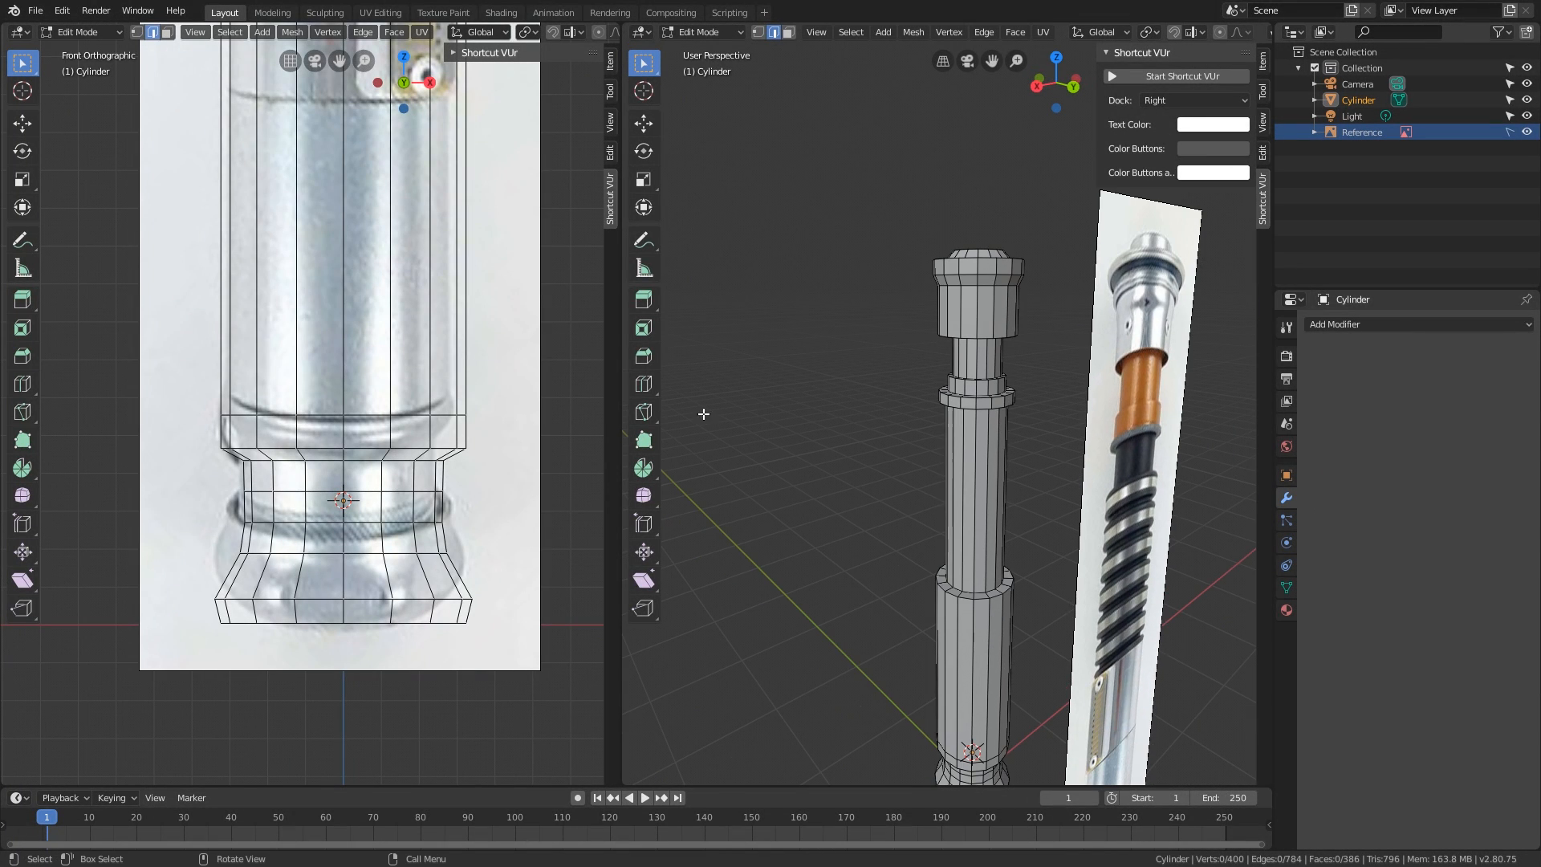
shift+middle_drag(459, 364, 448, 458)
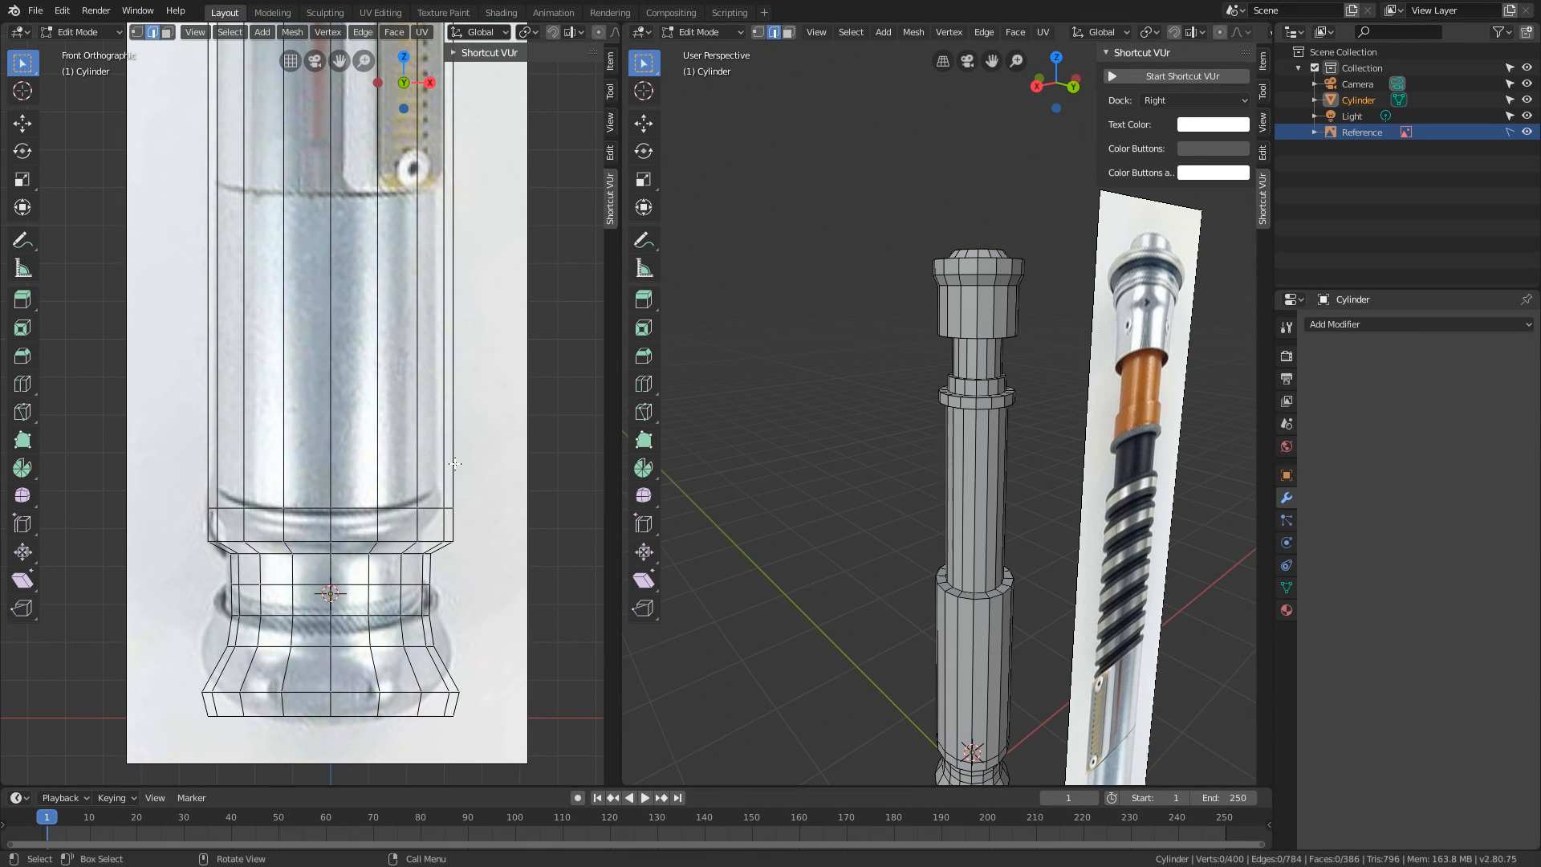
scroll(454, 463, down, 3)
shift+middle_drag(451, 316, 458, 441)
shift+middle_drag(415, 216, 454, 598)
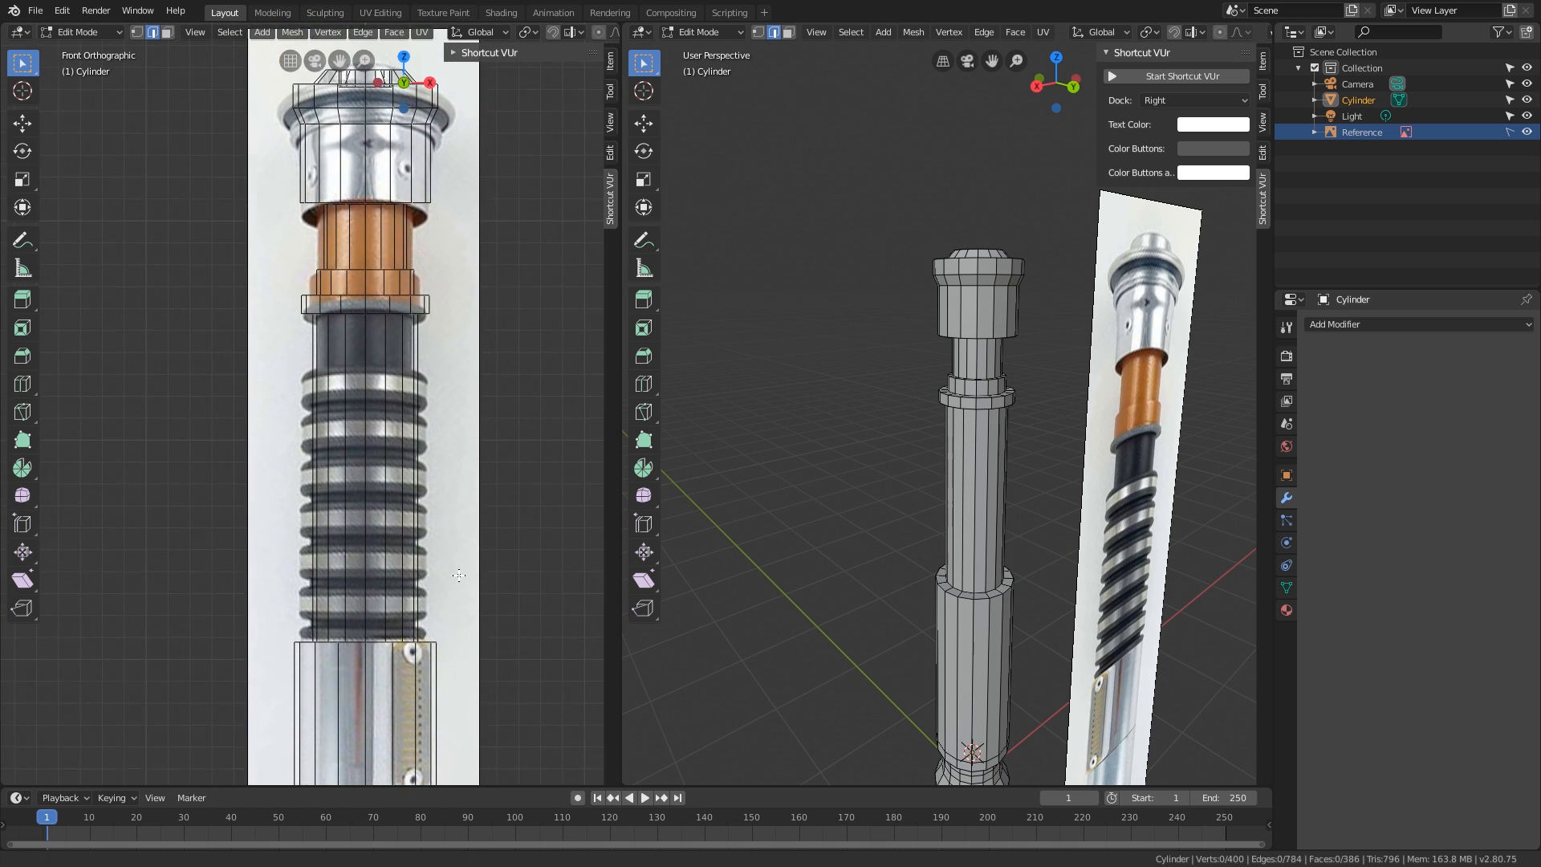
shift+middle_drag(424, 274, 451, 506)
scroll(482, 401, up, 2)
shift+middle_drag(537, 381, 485, 386)
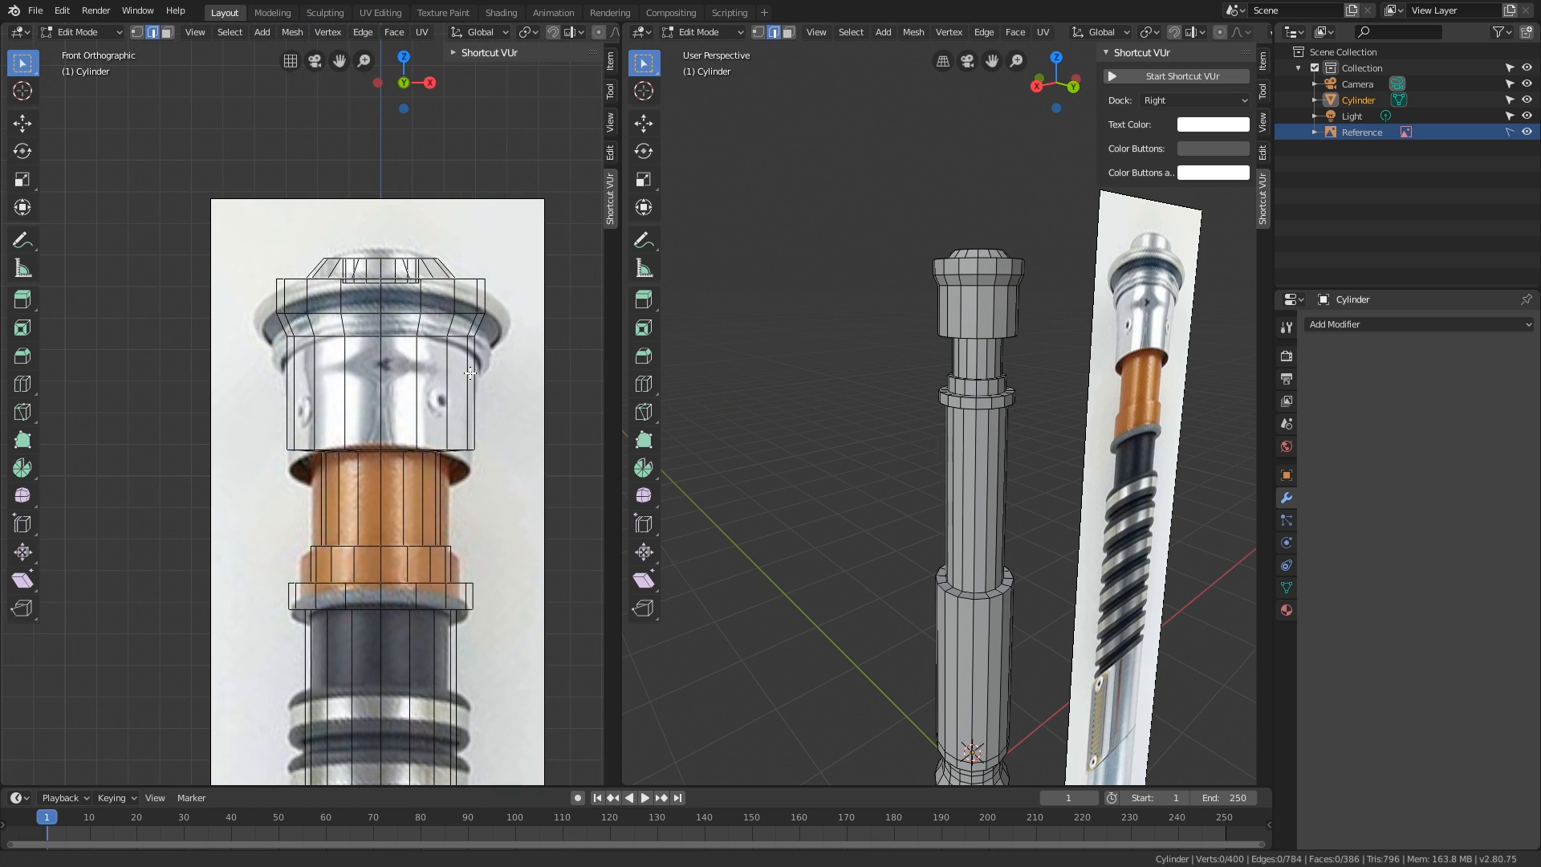
middle_drag(957, 420, 1149, 434)
shift+middle_drag(1043, 398, 973, 482)
scroll(957, 386, up, 5)
middle_drag(958, 385, 991, 481)
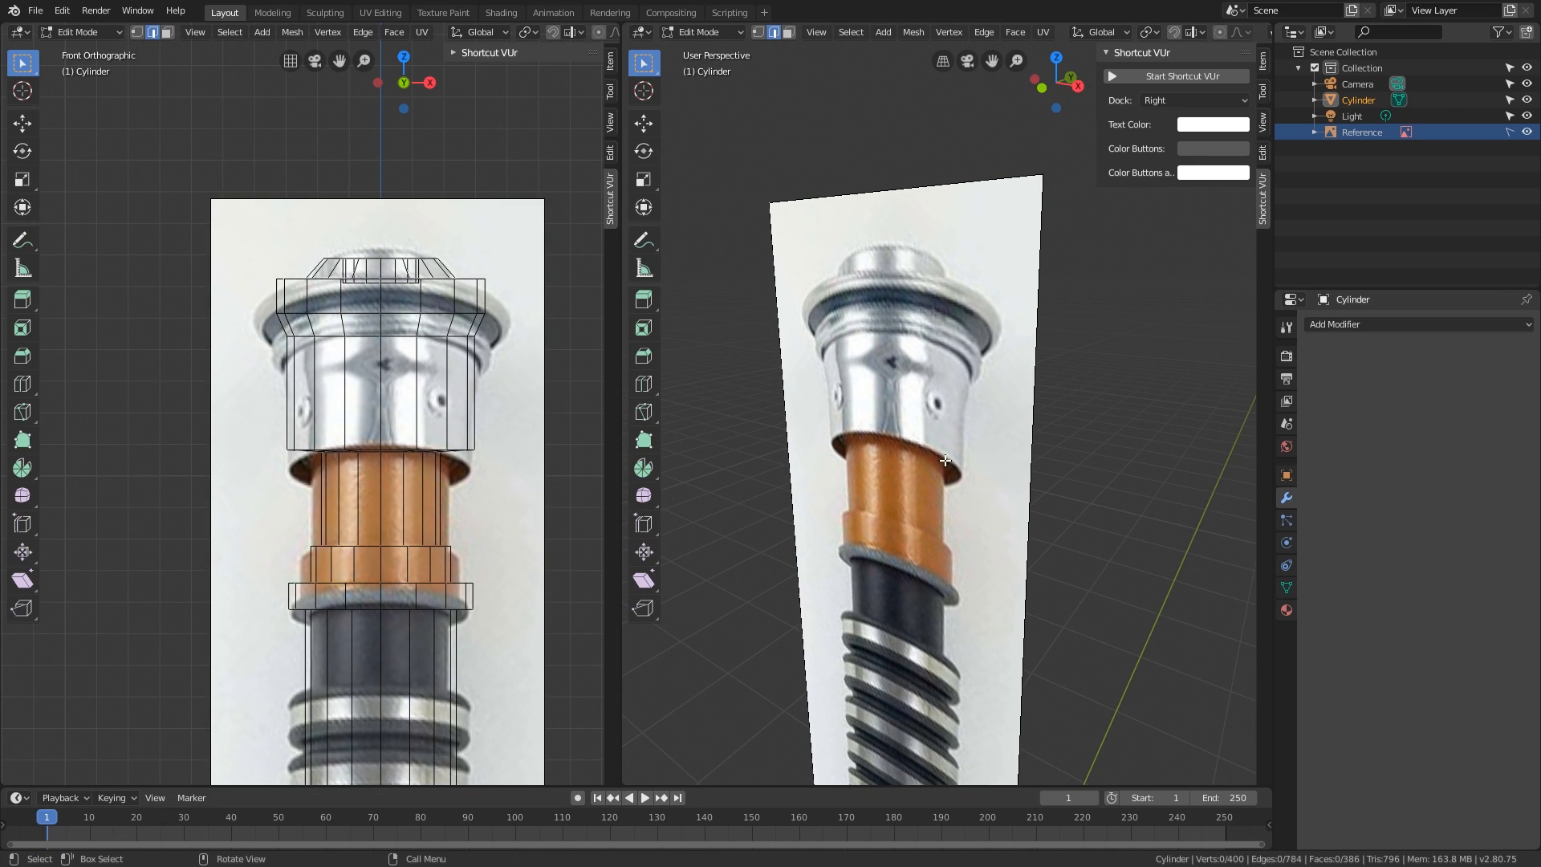
middle_drag(945, 456, 1013, 394)
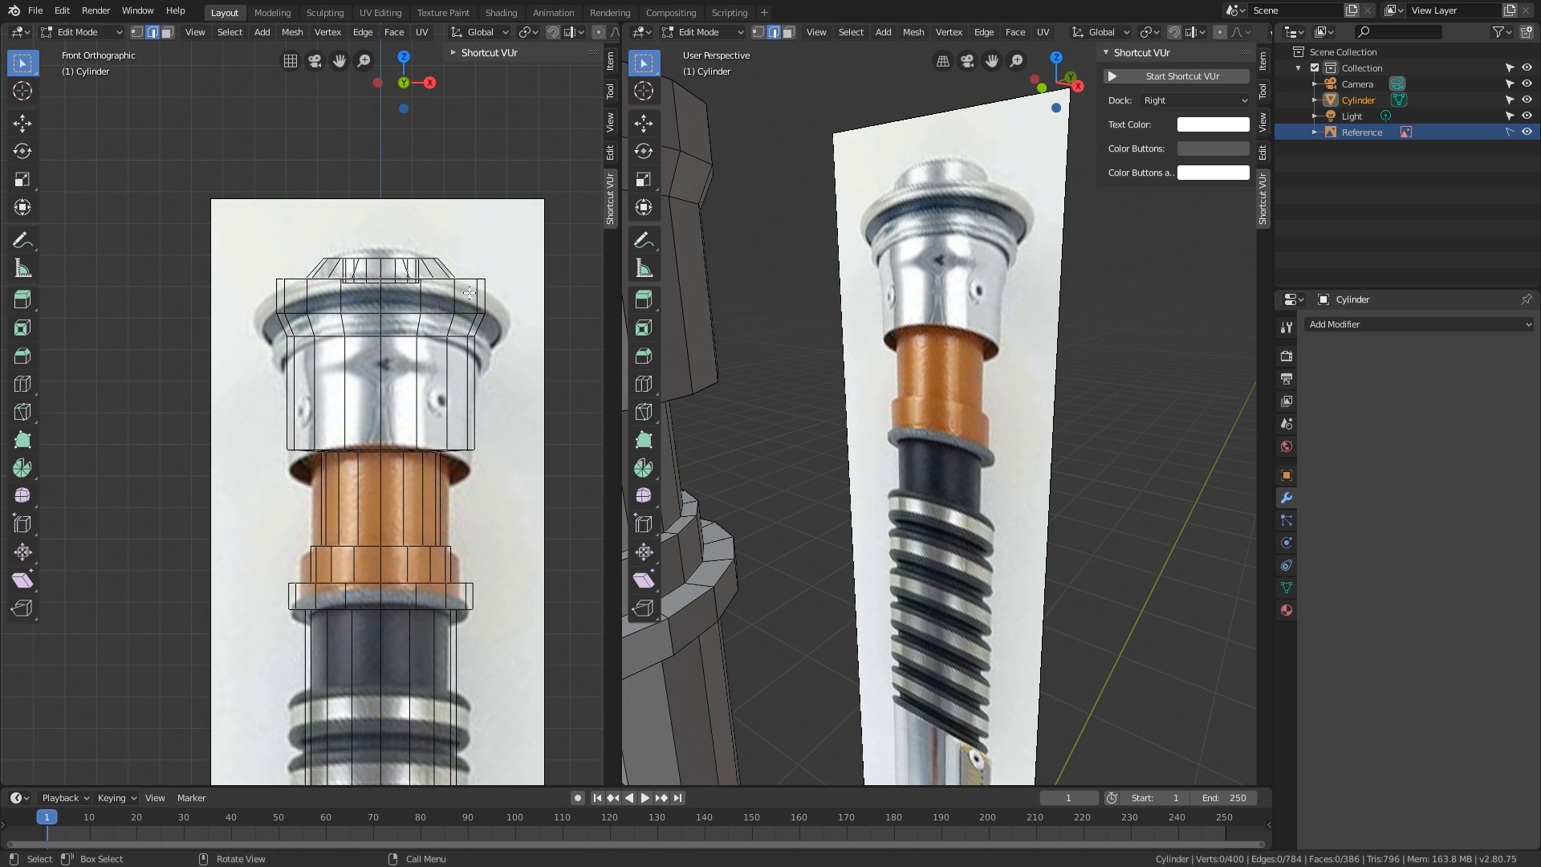
middle_drag(1020, 316, 1016, 367)
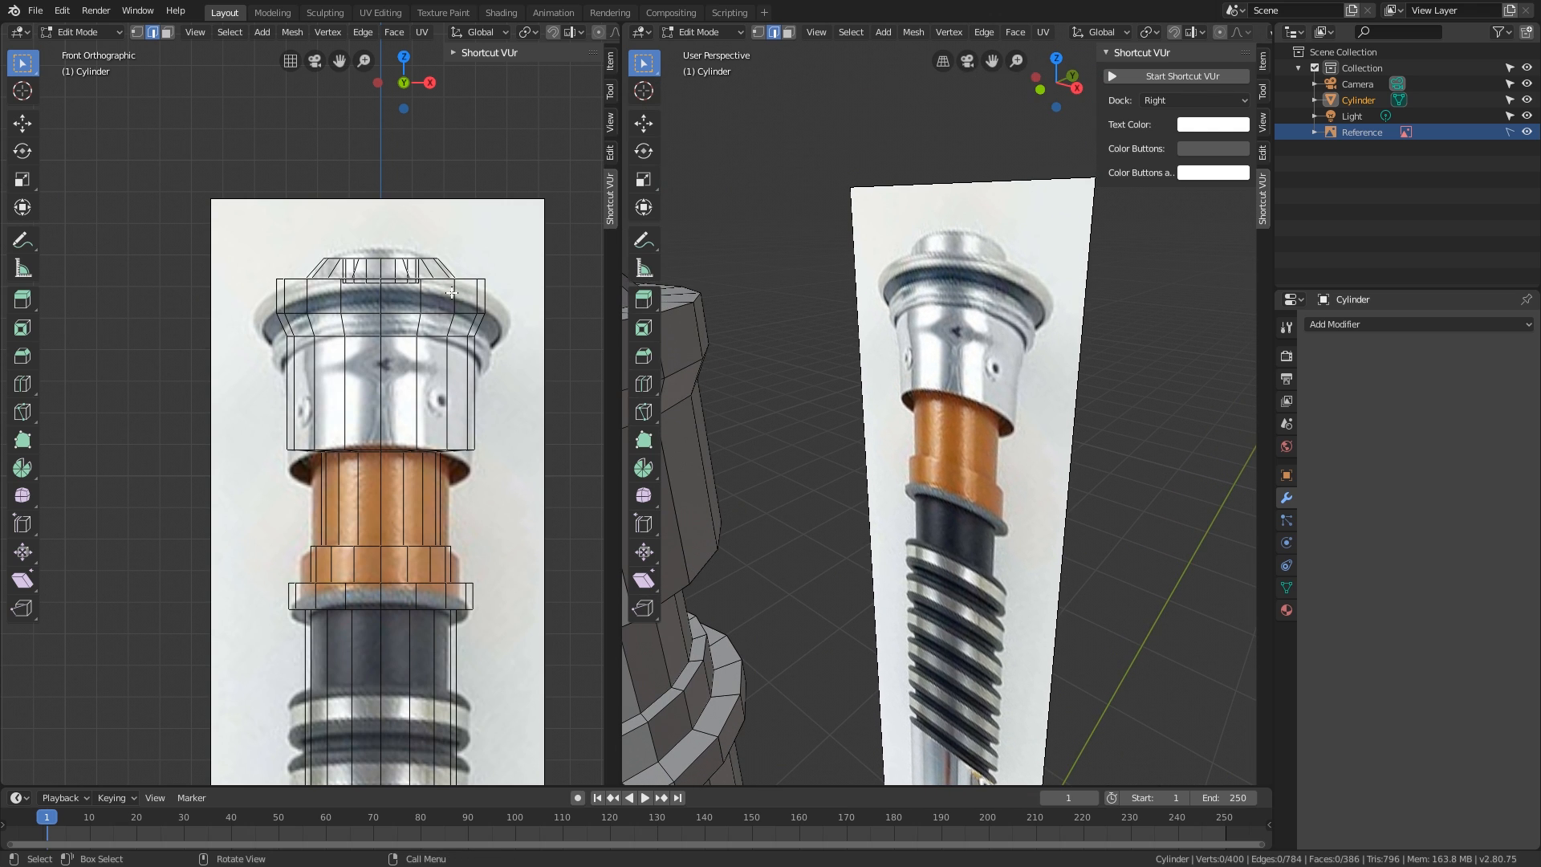
middle_drag(1020, 322, 1000, 321)
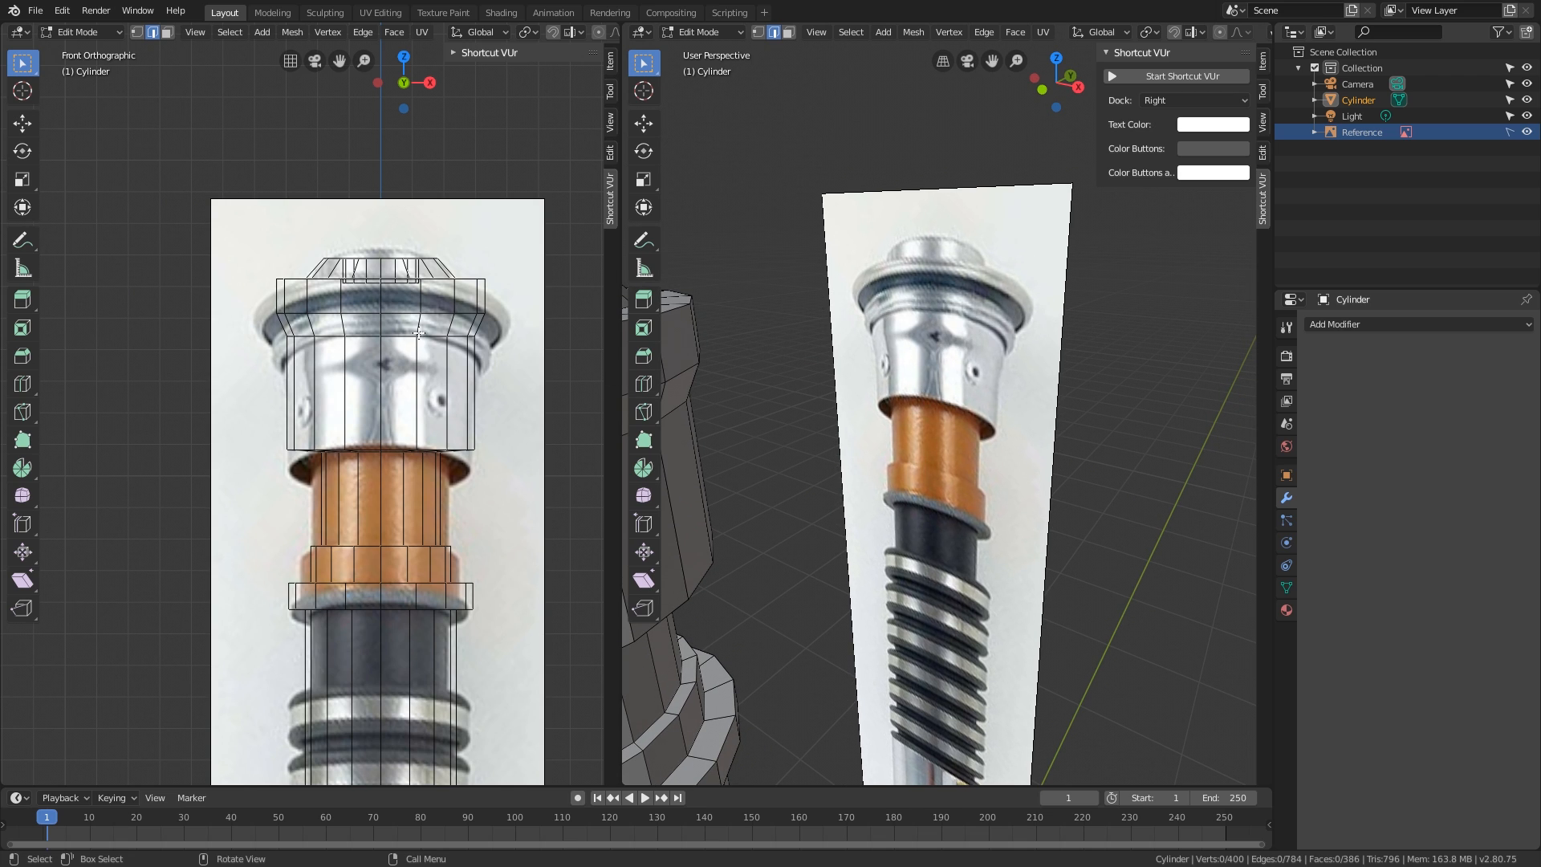
- Return the reference viewport to the orthographic front view and start the Shortcut VUr key display
key(KP_5)
key(1)
key(grave)
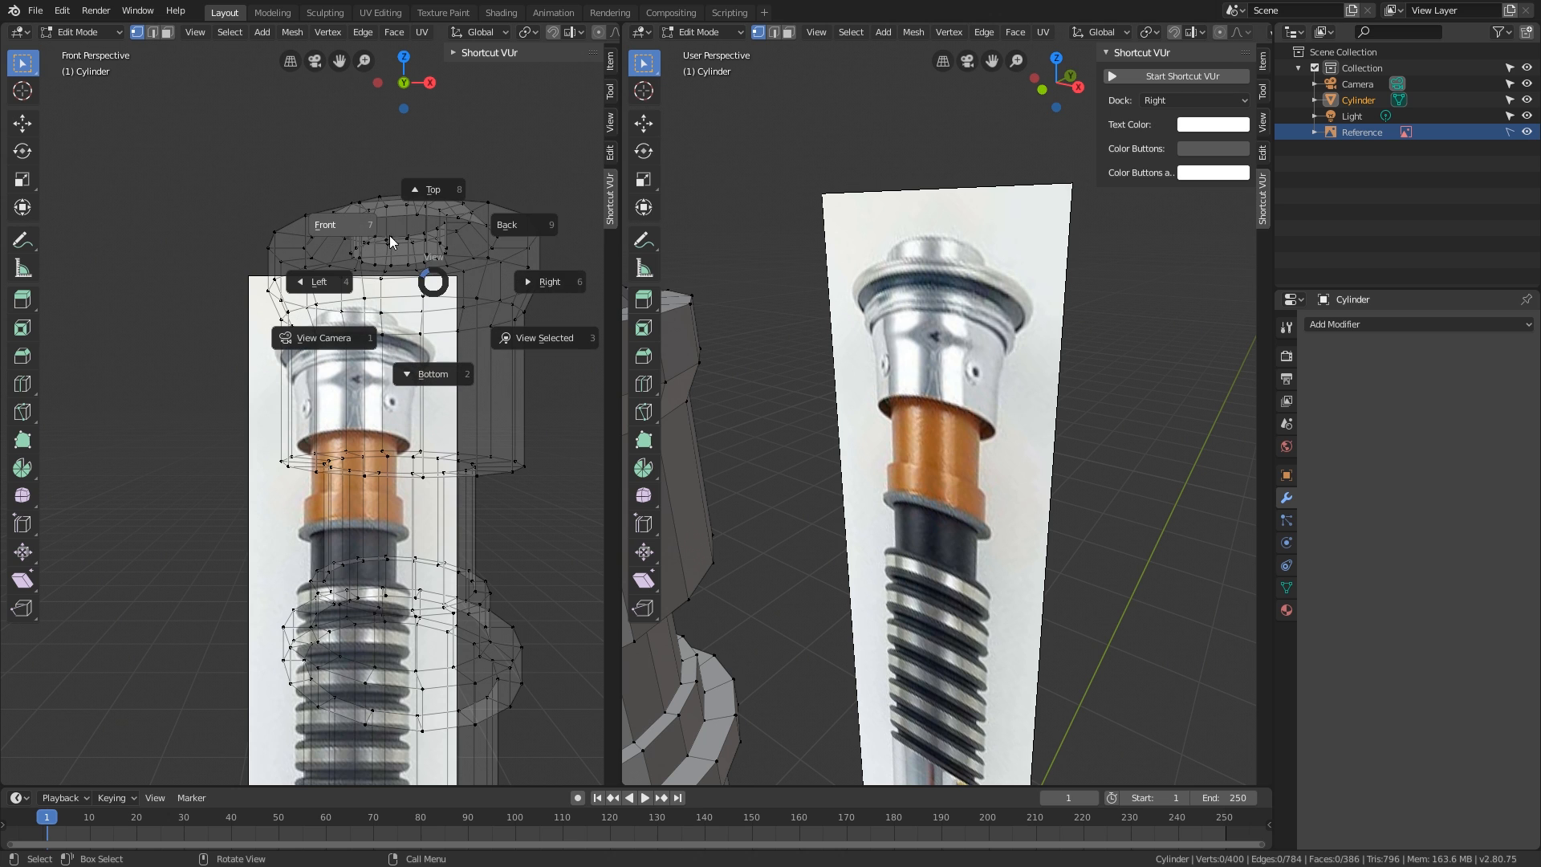
click(350, 215)
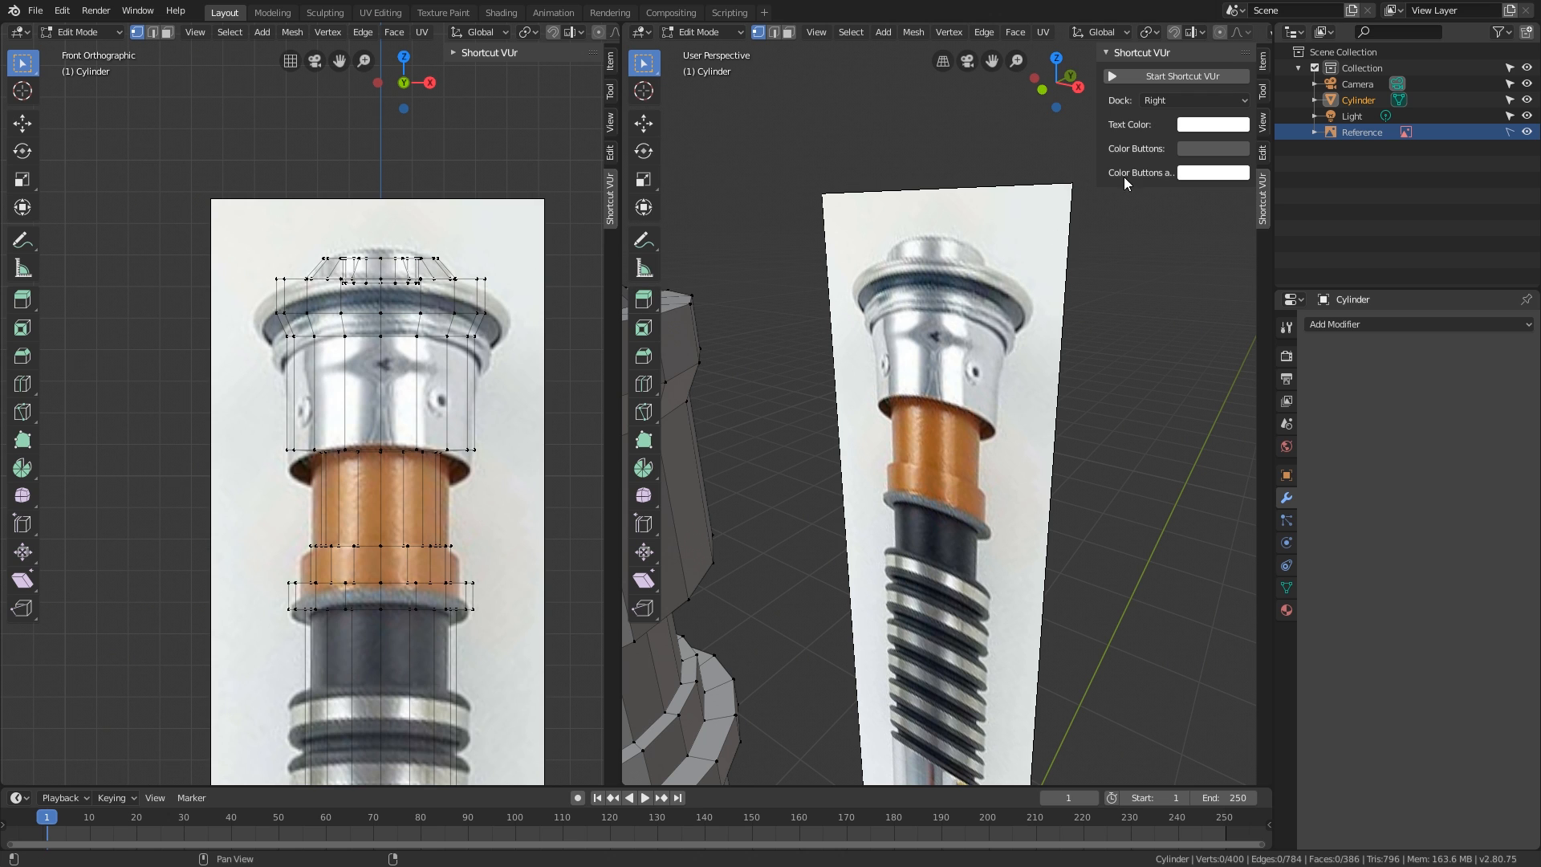
click(1163, 76)
- Select the round floor face inside the recess at the hilt's top end in face select mode
middle_drag(899, 345, 750, 359)
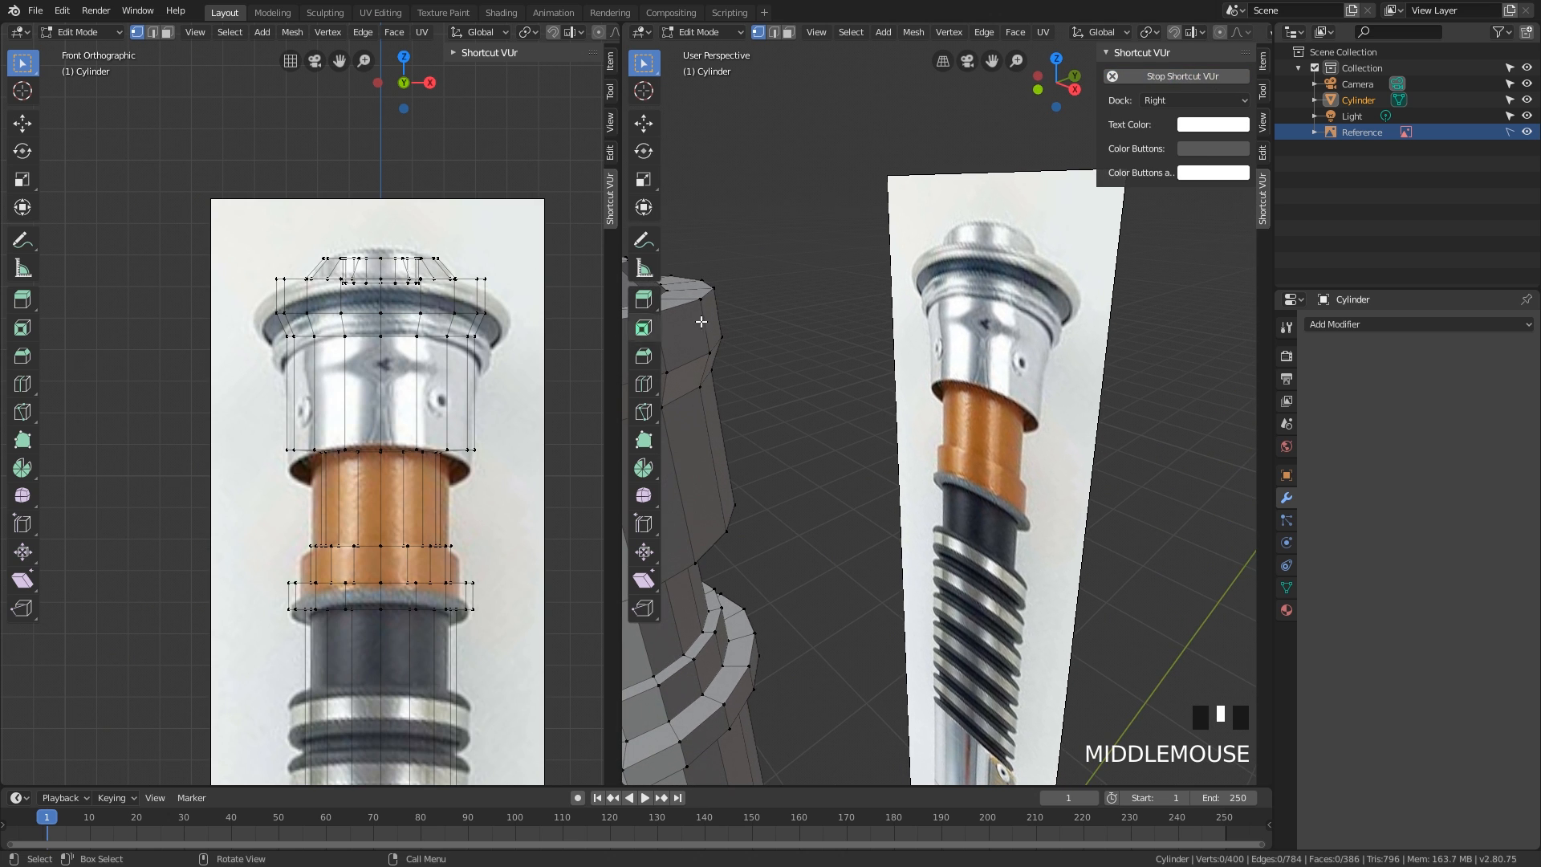
middle_drag(992, 295, 981, 352)
shift+middle_drag(778, 282, 1056, 364)
middle_drag(873, 366, 868, 380)
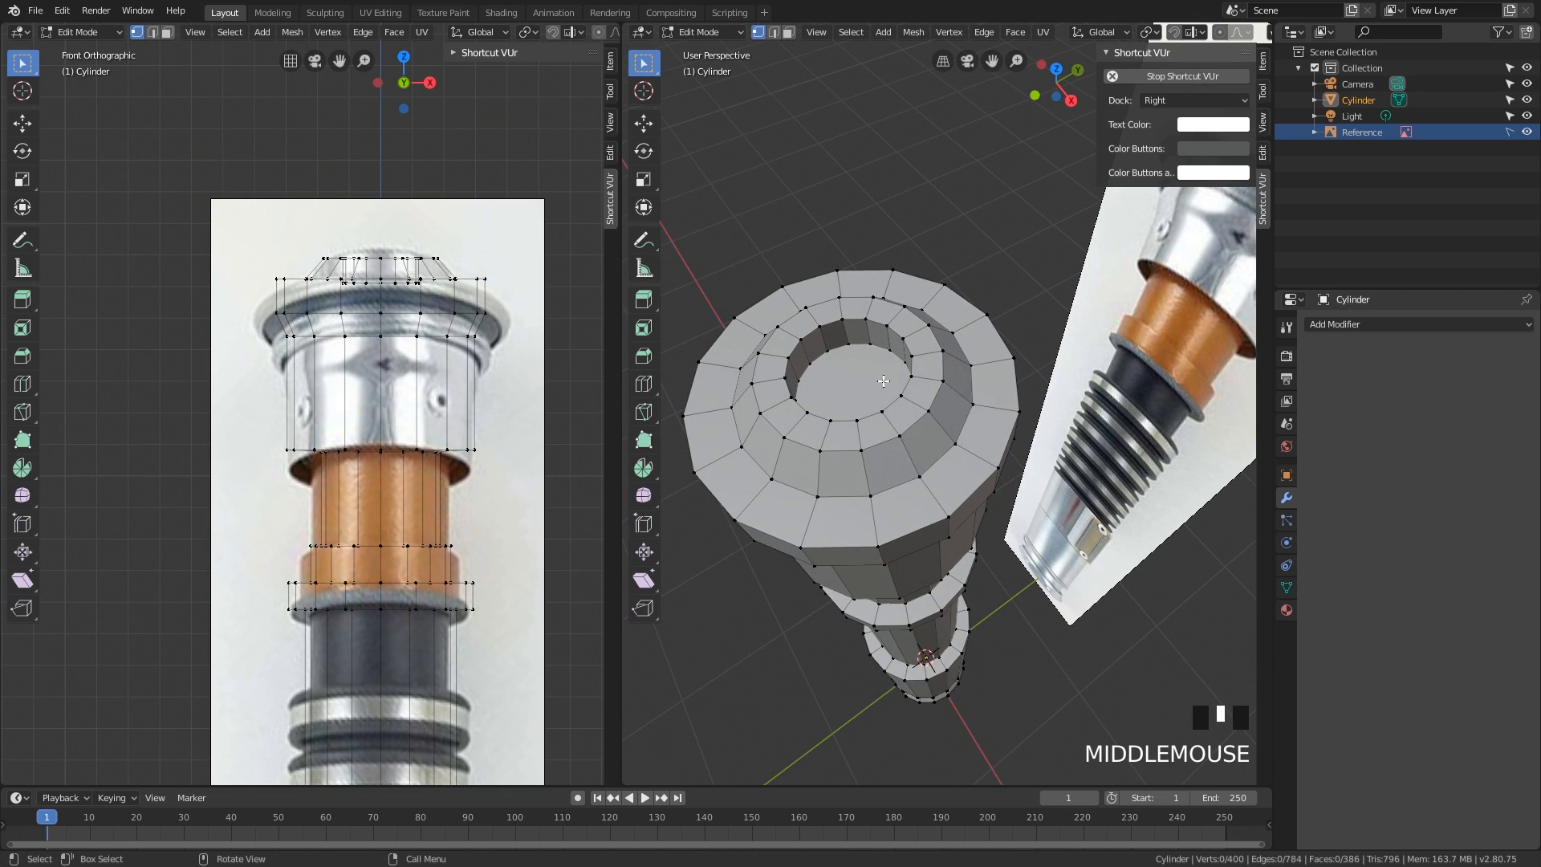
key(3)
click(861, 378)
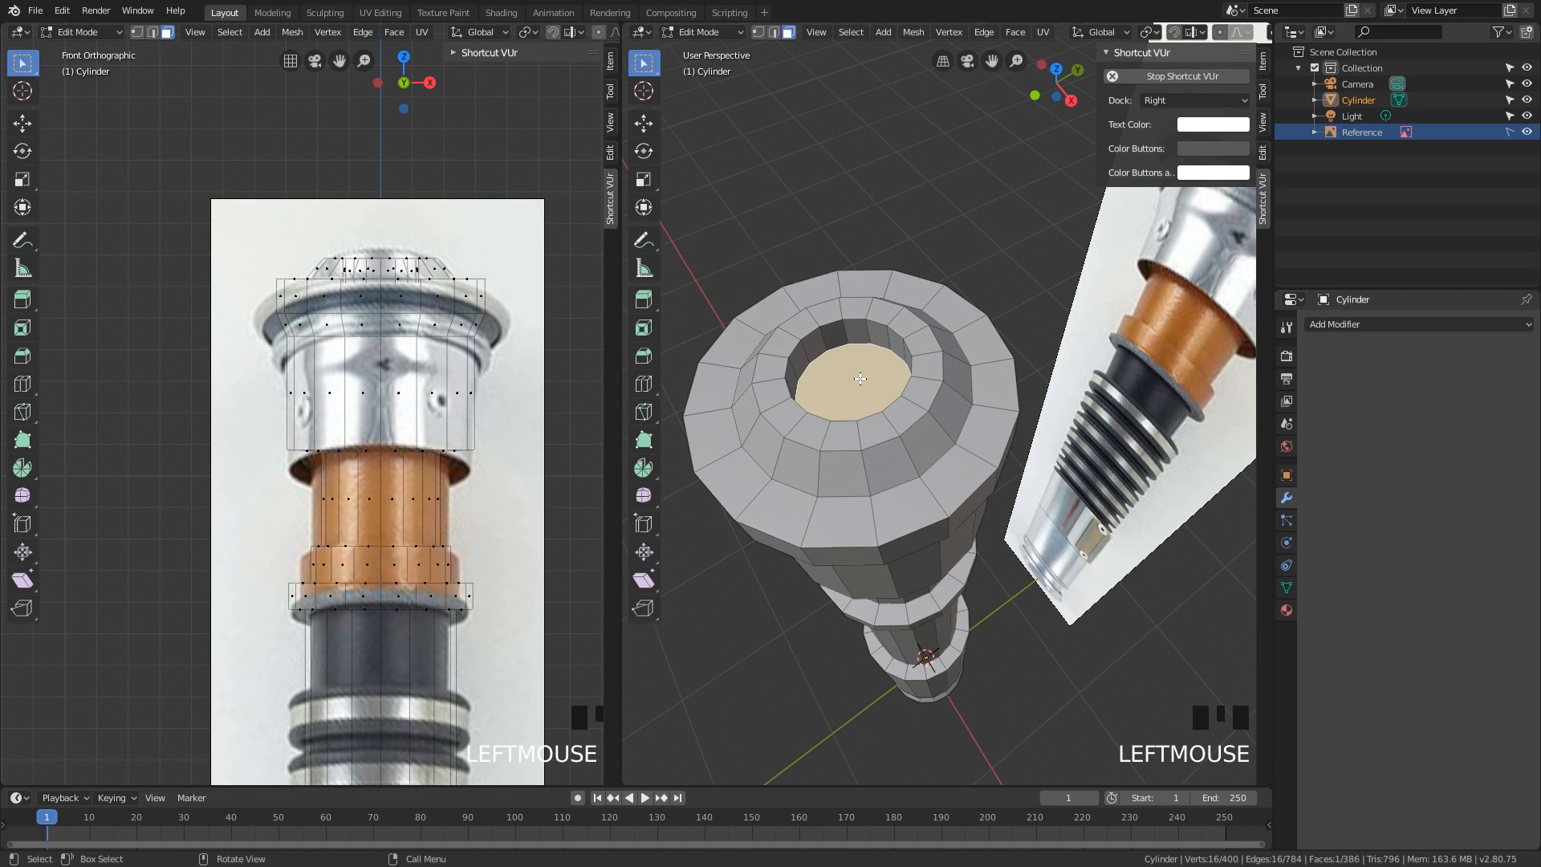
- Grow the selection from the recess floor down through the tapered band below the top rim, and separate it into its own object
middle_drag(853, 405, 800, 383)
key(ctrl+KP_Add)
key(ctrl+KP_Add)
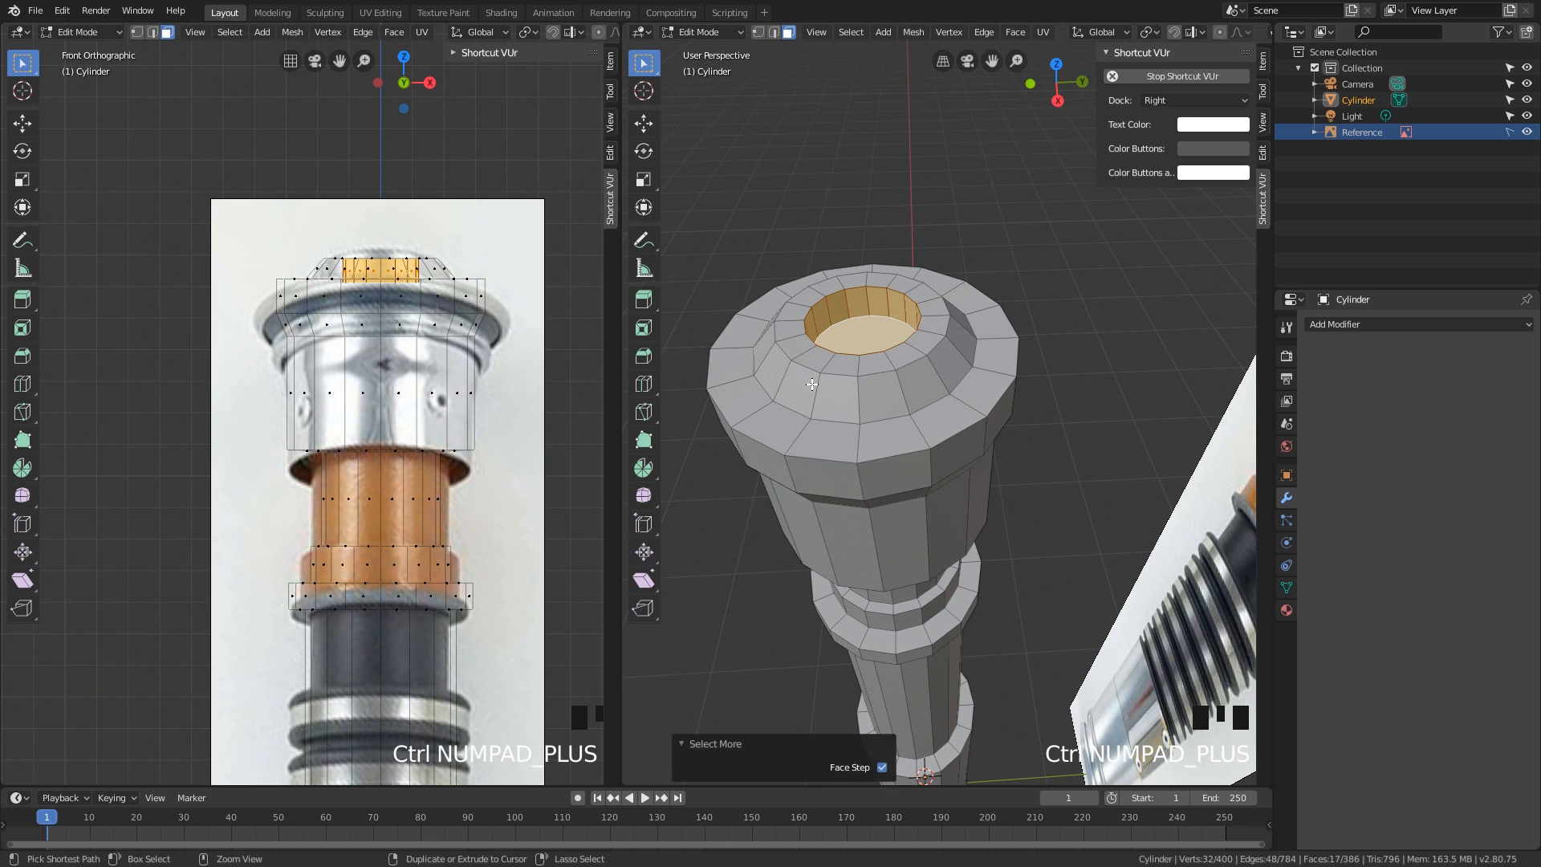
key(ctrl+KP_Add)
key(ctrl+KP_Add)
key(ctrl+KP_Add)
key(ctrl+KP_Add)
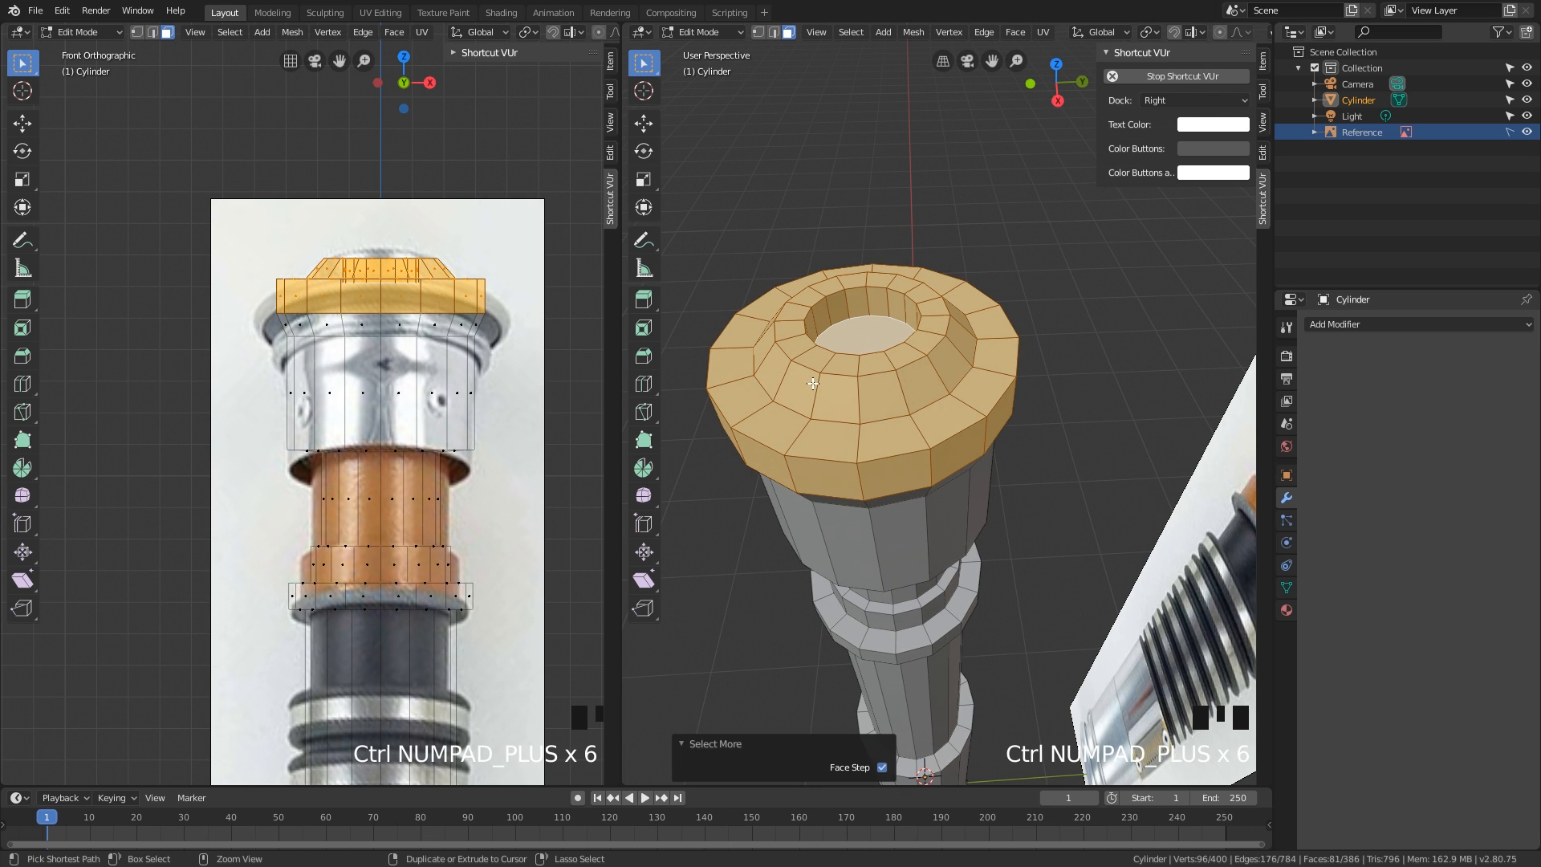
key(ctrl+KP_Add)
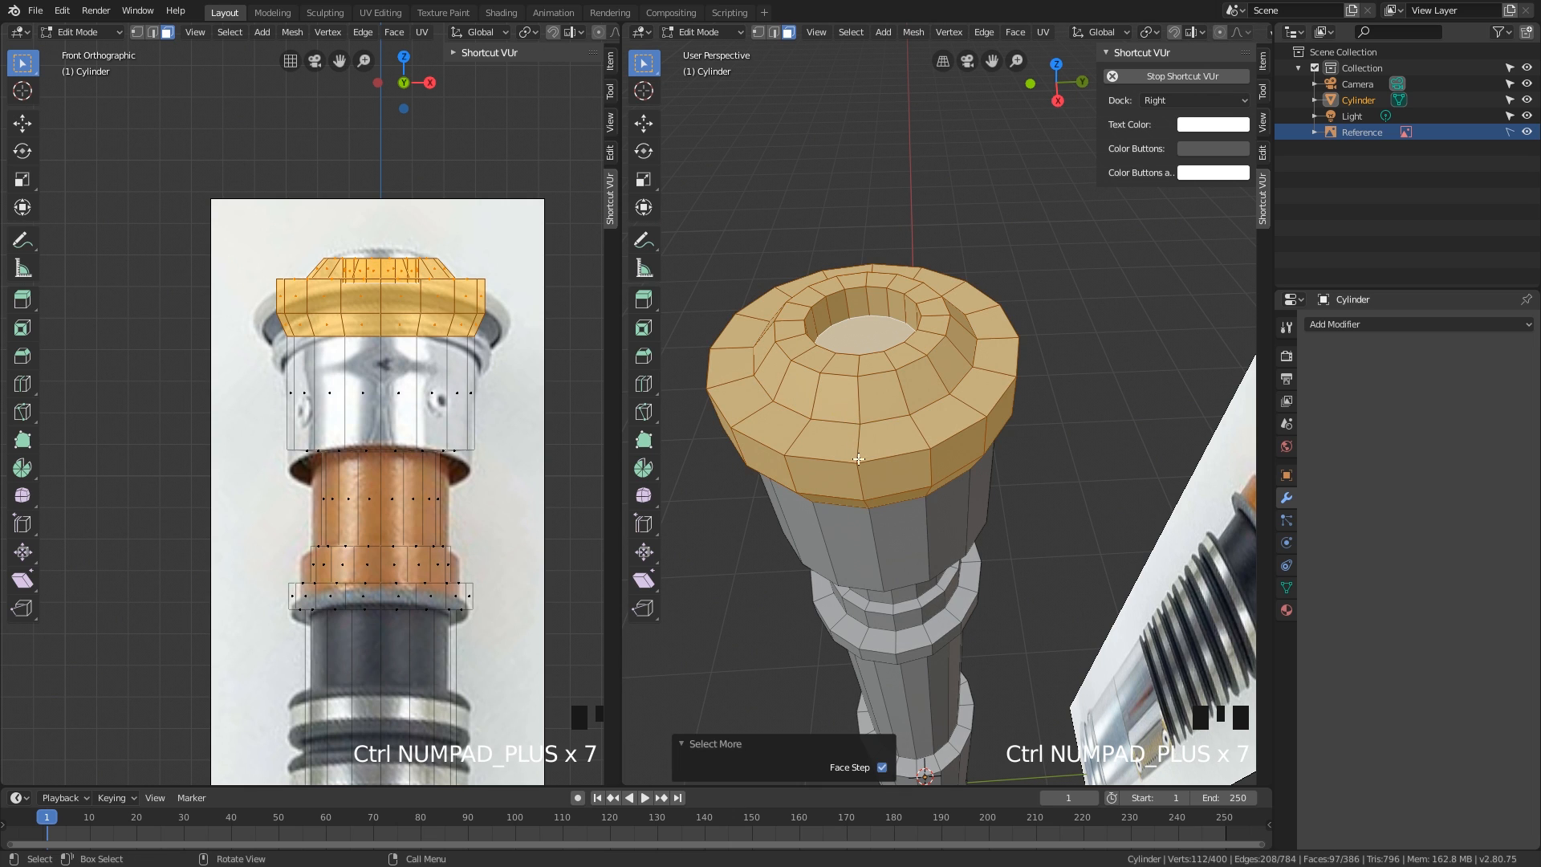
middle_drag(859, 458, 876, 418)
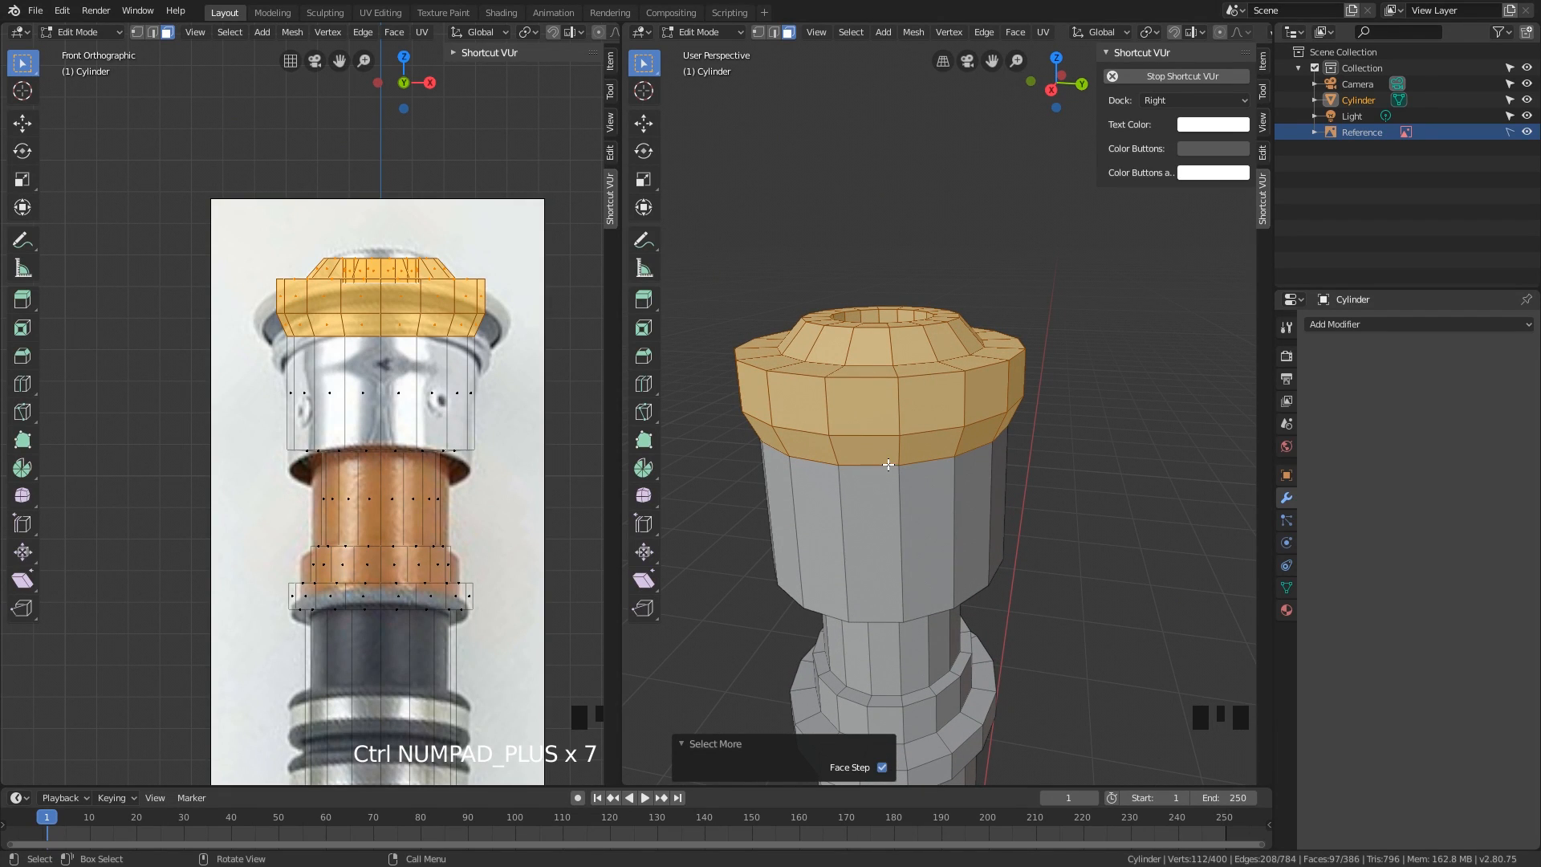
key(p)
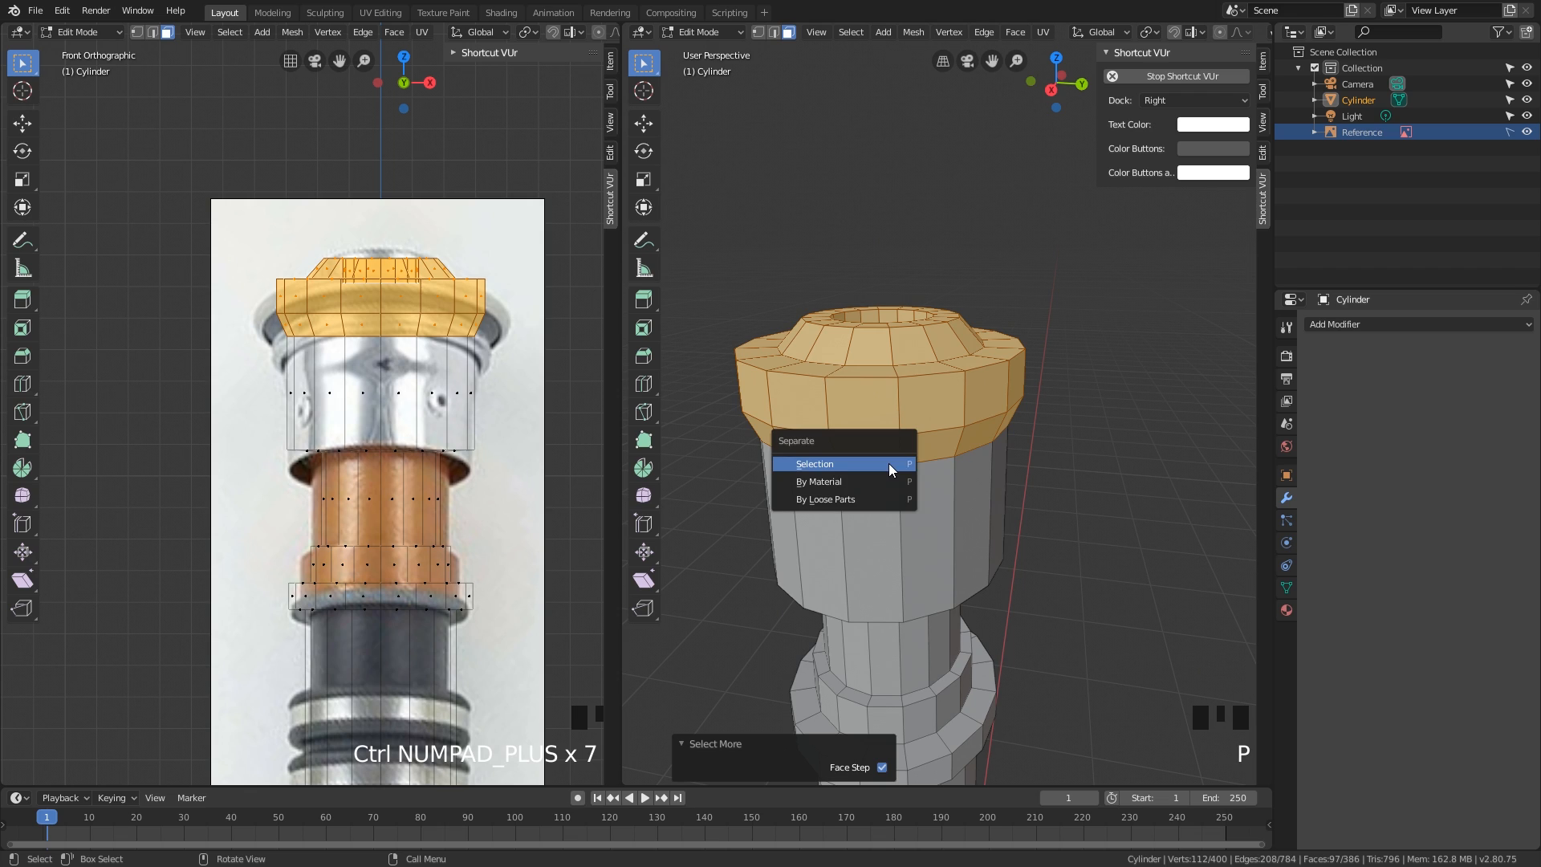
click(844, 469)
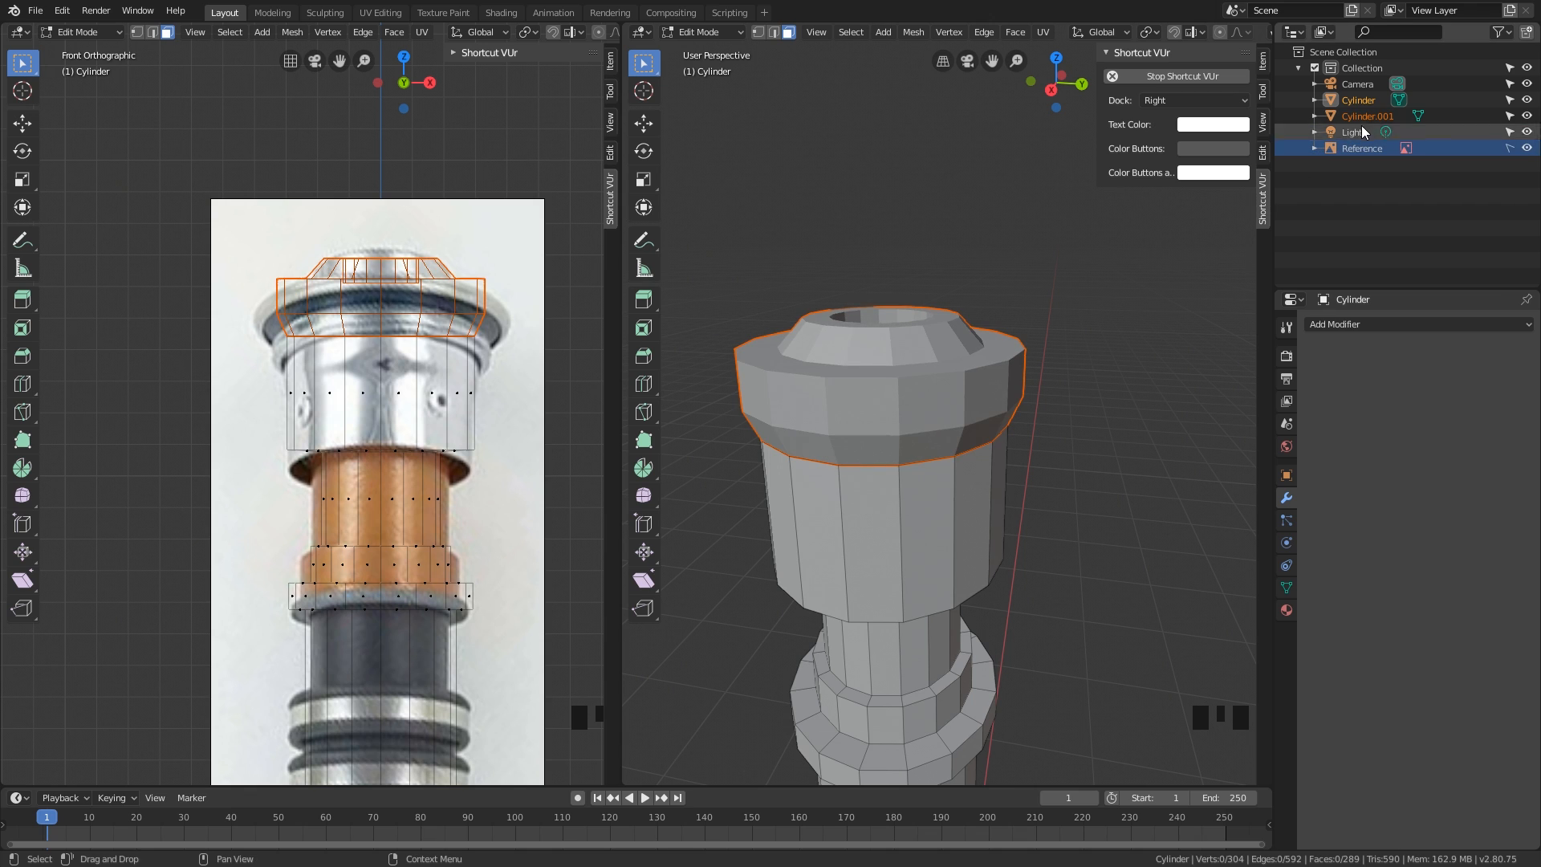
- Check the separated top cap by hiding and showing it, and re-enter Edit Mode on the main hilt cylinder
click(1526, 116)
click(1527, 117)
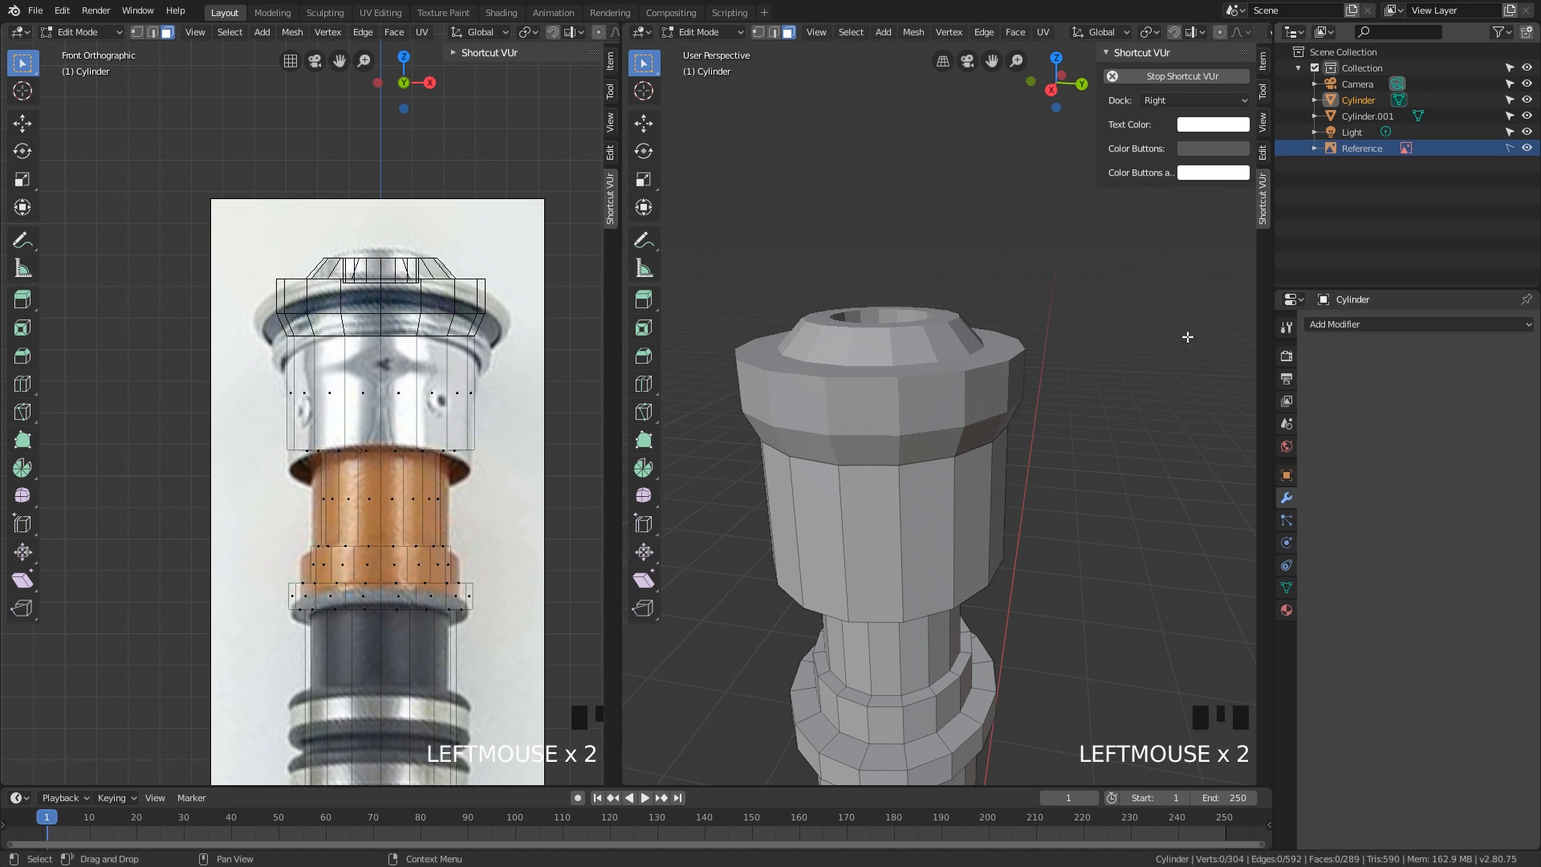
middle_drag(923, 557, 936, 497)
key(Tab)
click(921, 541)
key(Tab)
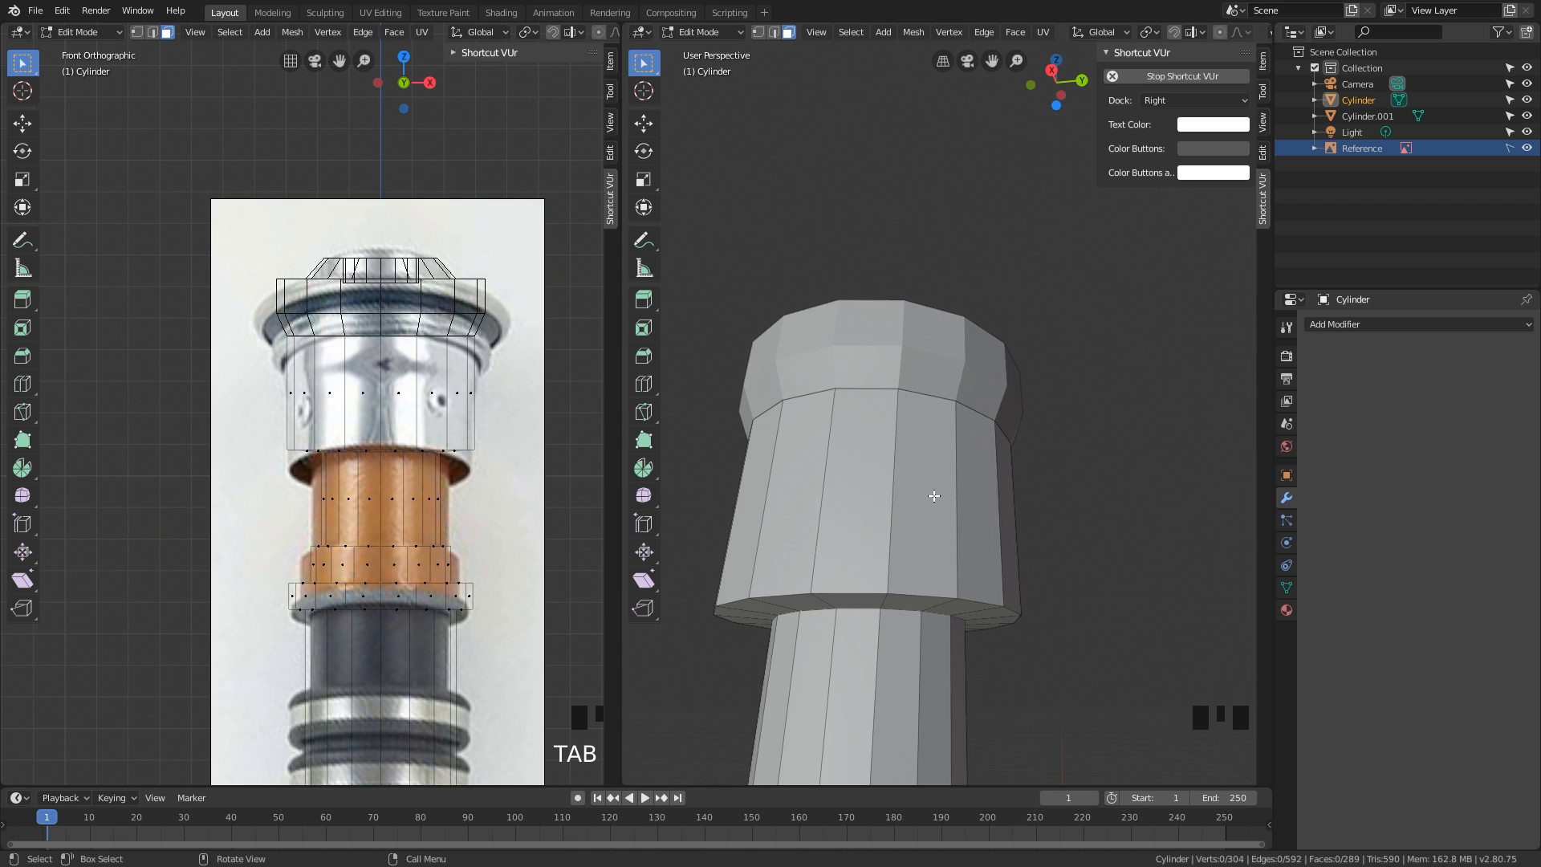
- Try to box-select the ring of side faces below the cap in wireframe view, and clear the selection
click(934, 497)
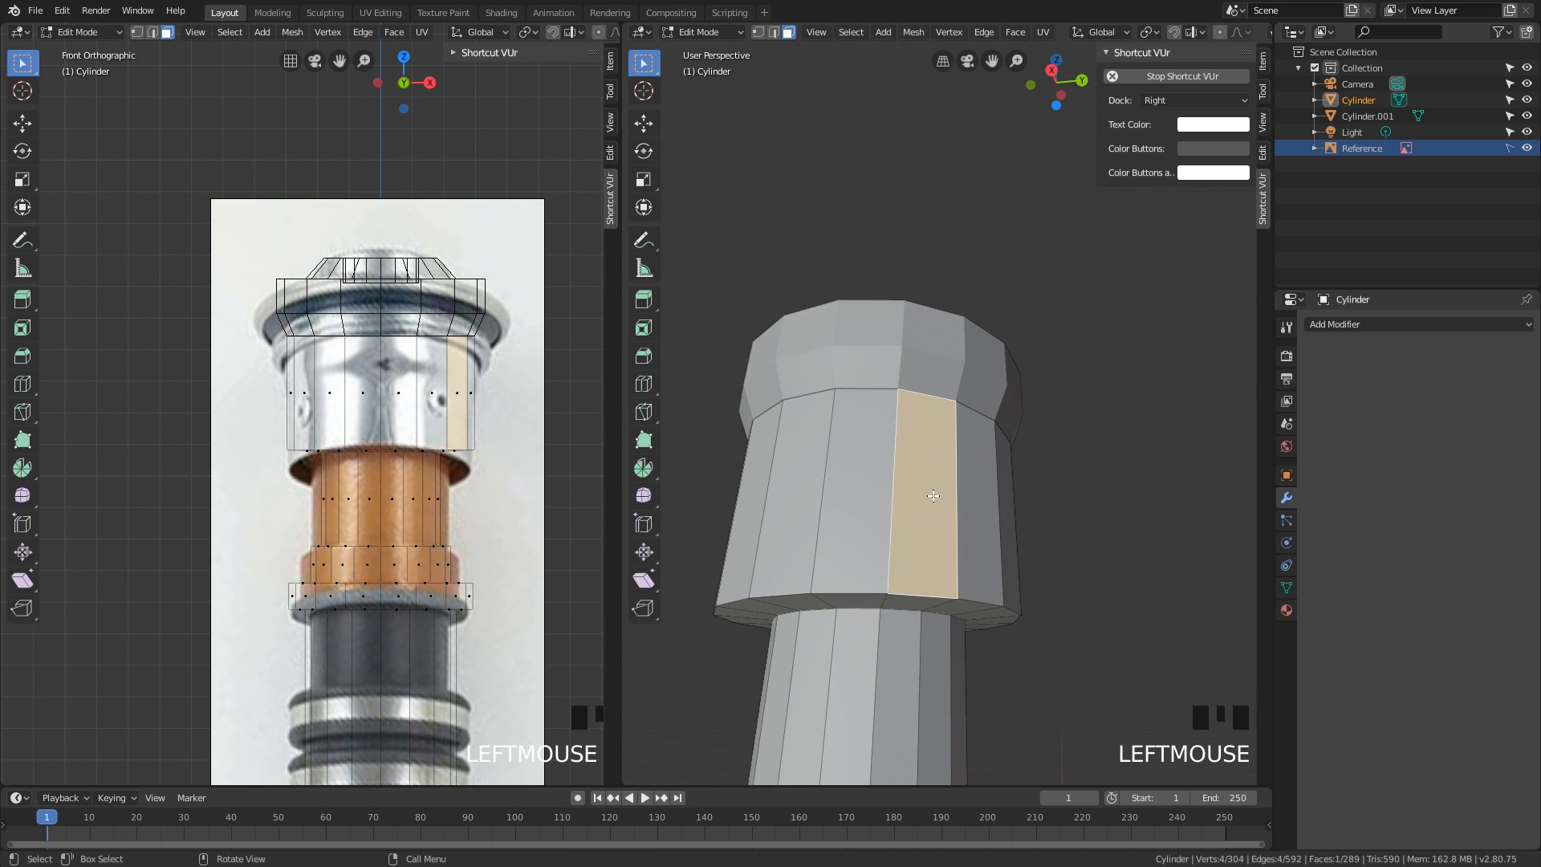
middle_drag(909, 498, 905, 541)
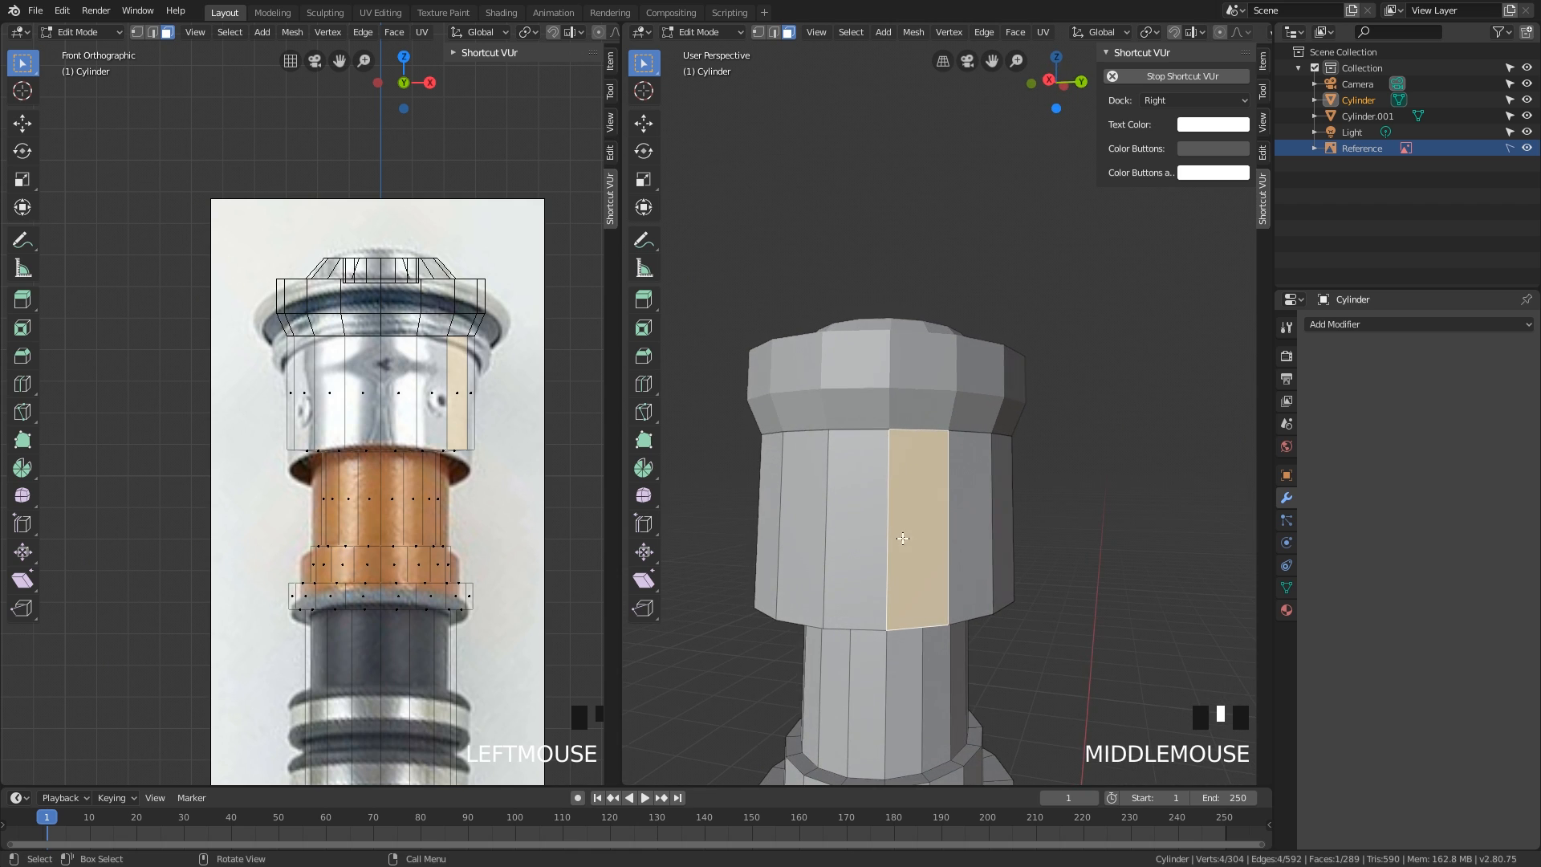
key(shift+z)
drag(1097, 525, 678, 330)
middle_drag(995, 536, 1005, 540)
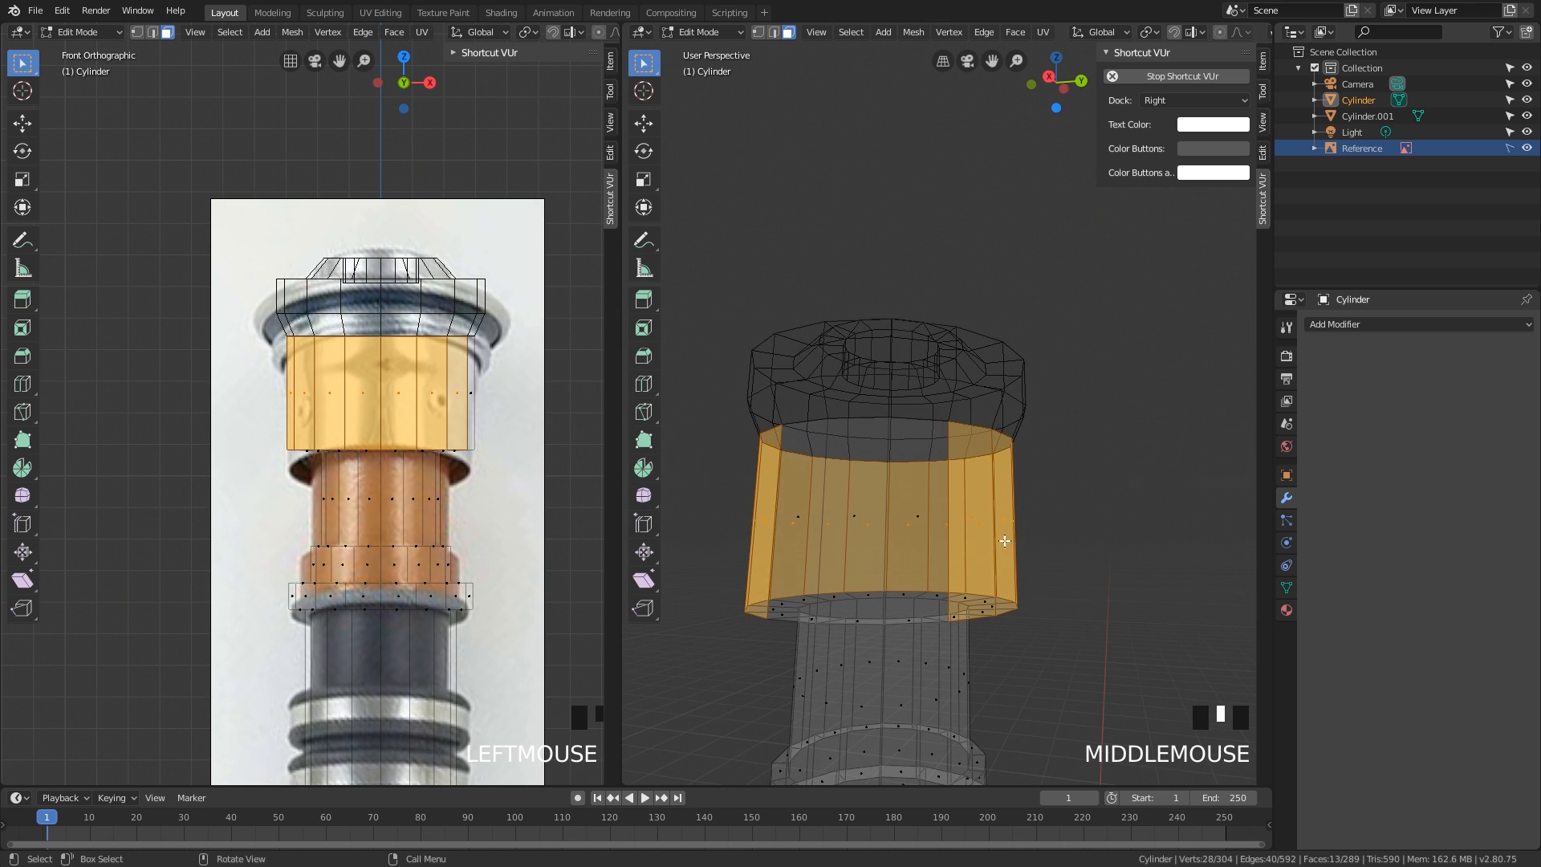
drag(1048, 556, 624, 344)
middle_drag(922, 474, 1011, 528)
key(shift+z)
click(1059, 500)
key(shift+z)
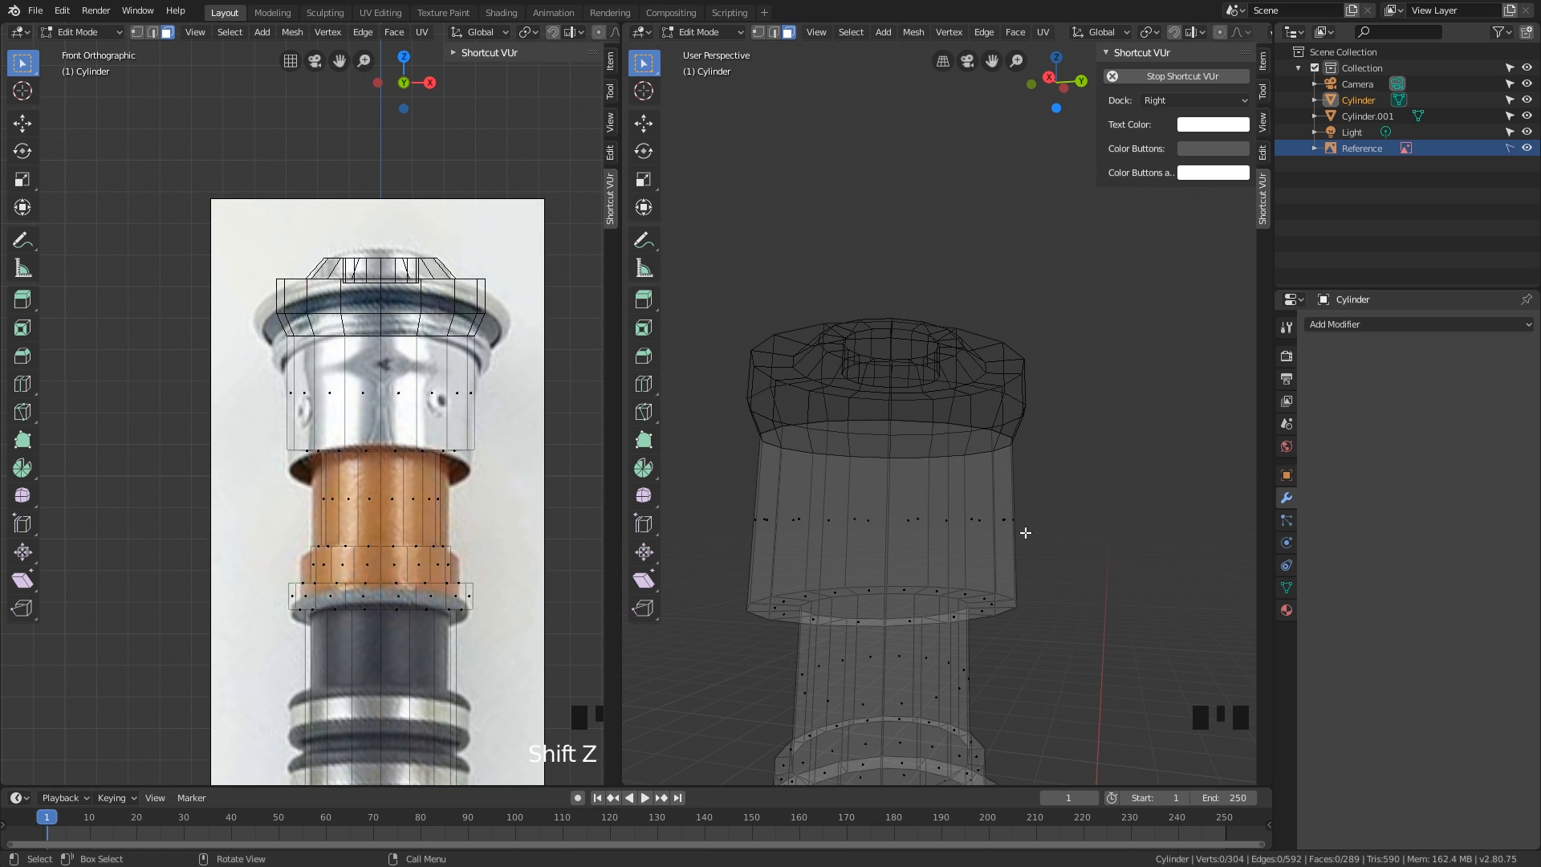
- Box-select the full ring of side faces below the cap in wireframe and again in the front view, clearing each selection
drag(1043, 549, 722, 370)
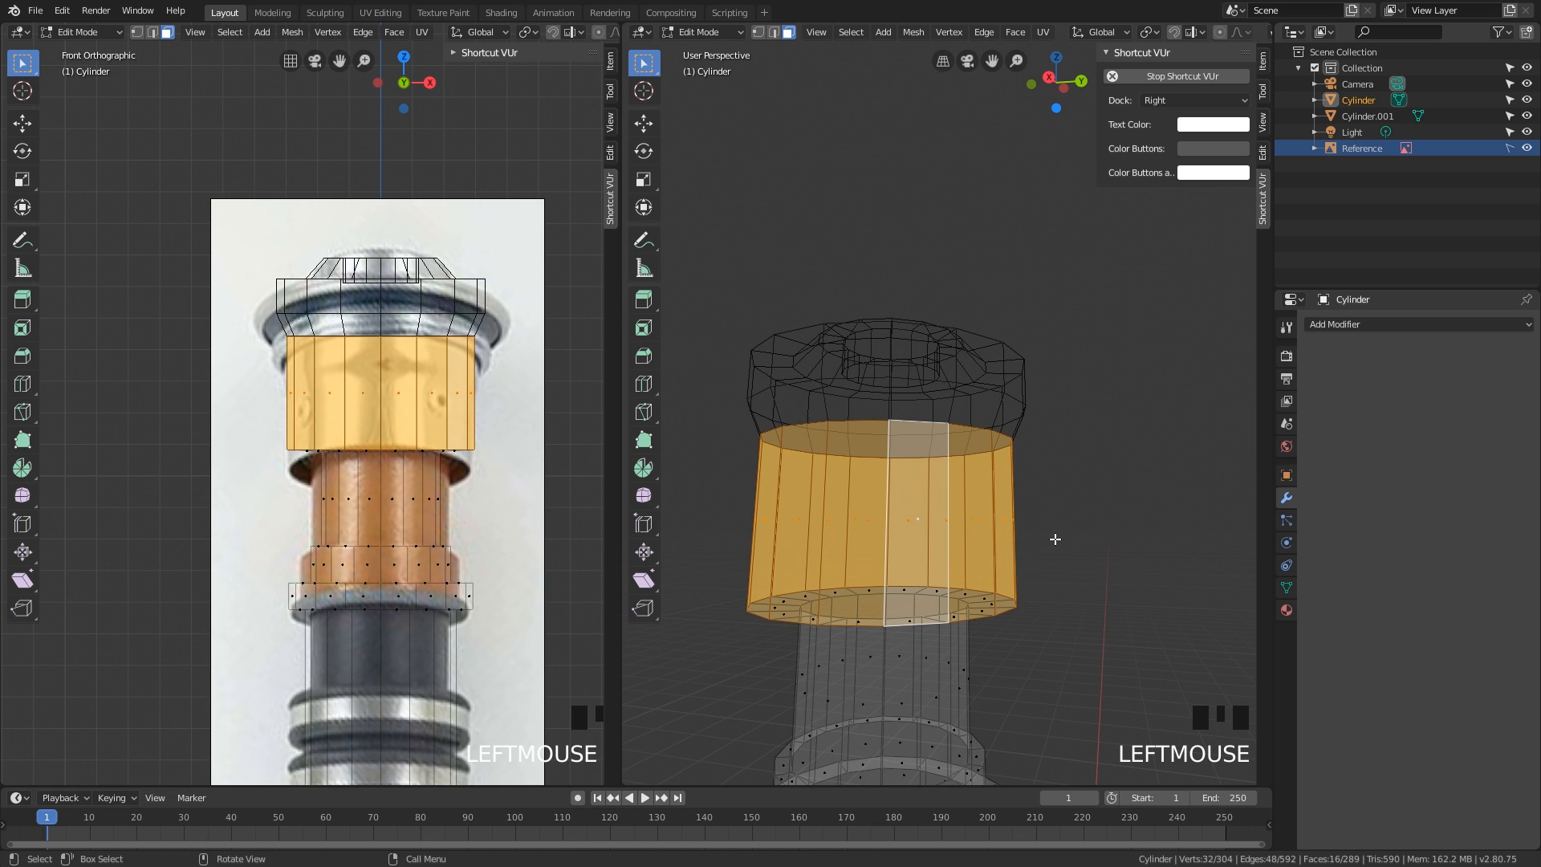
key(shift+z)
click(1055, 539)
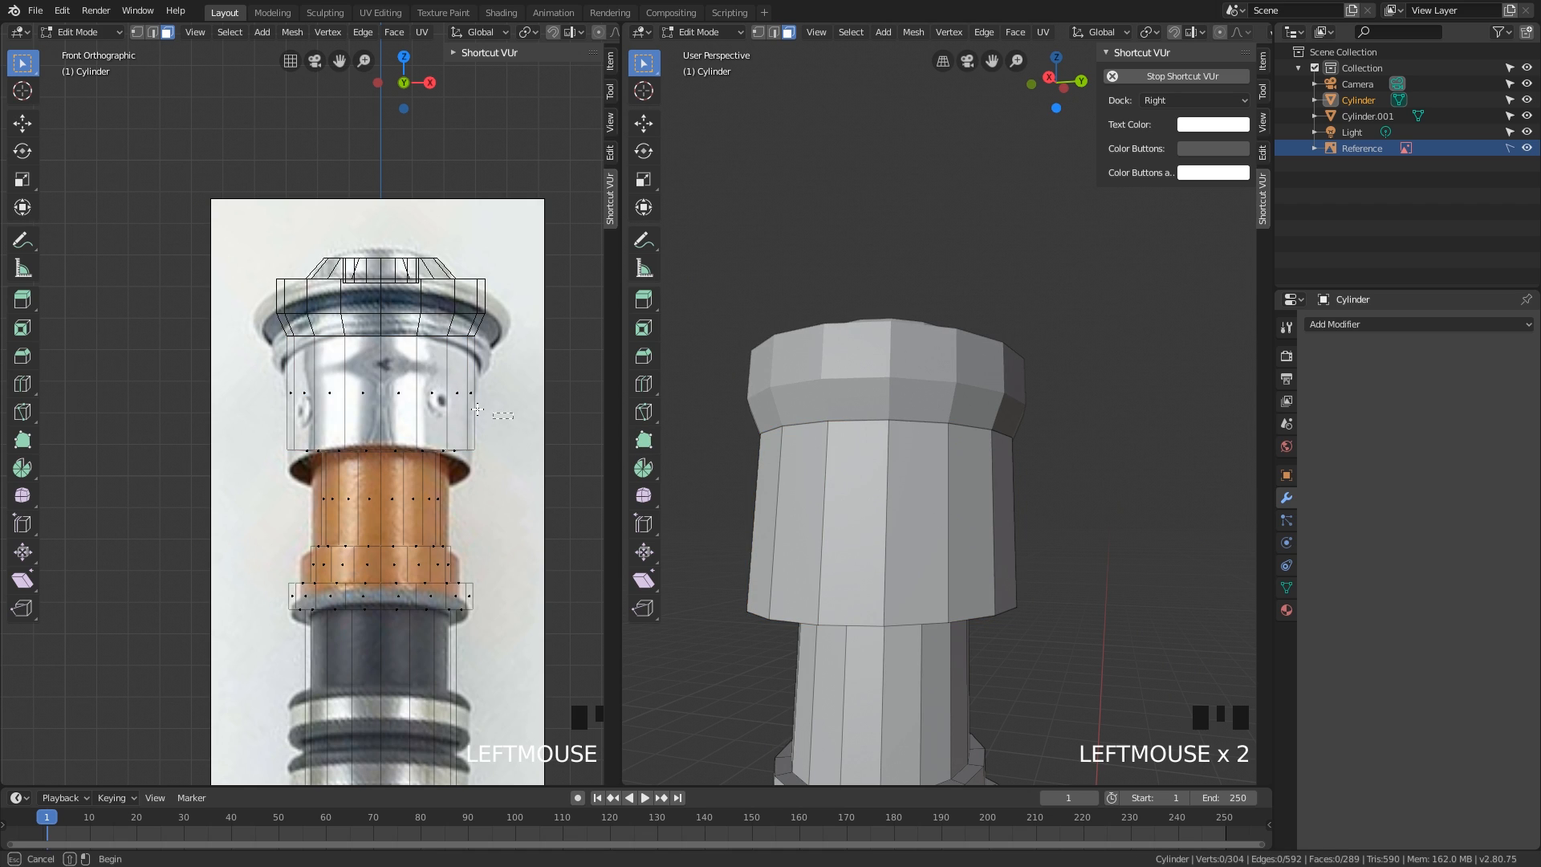
double_click(395, 390)
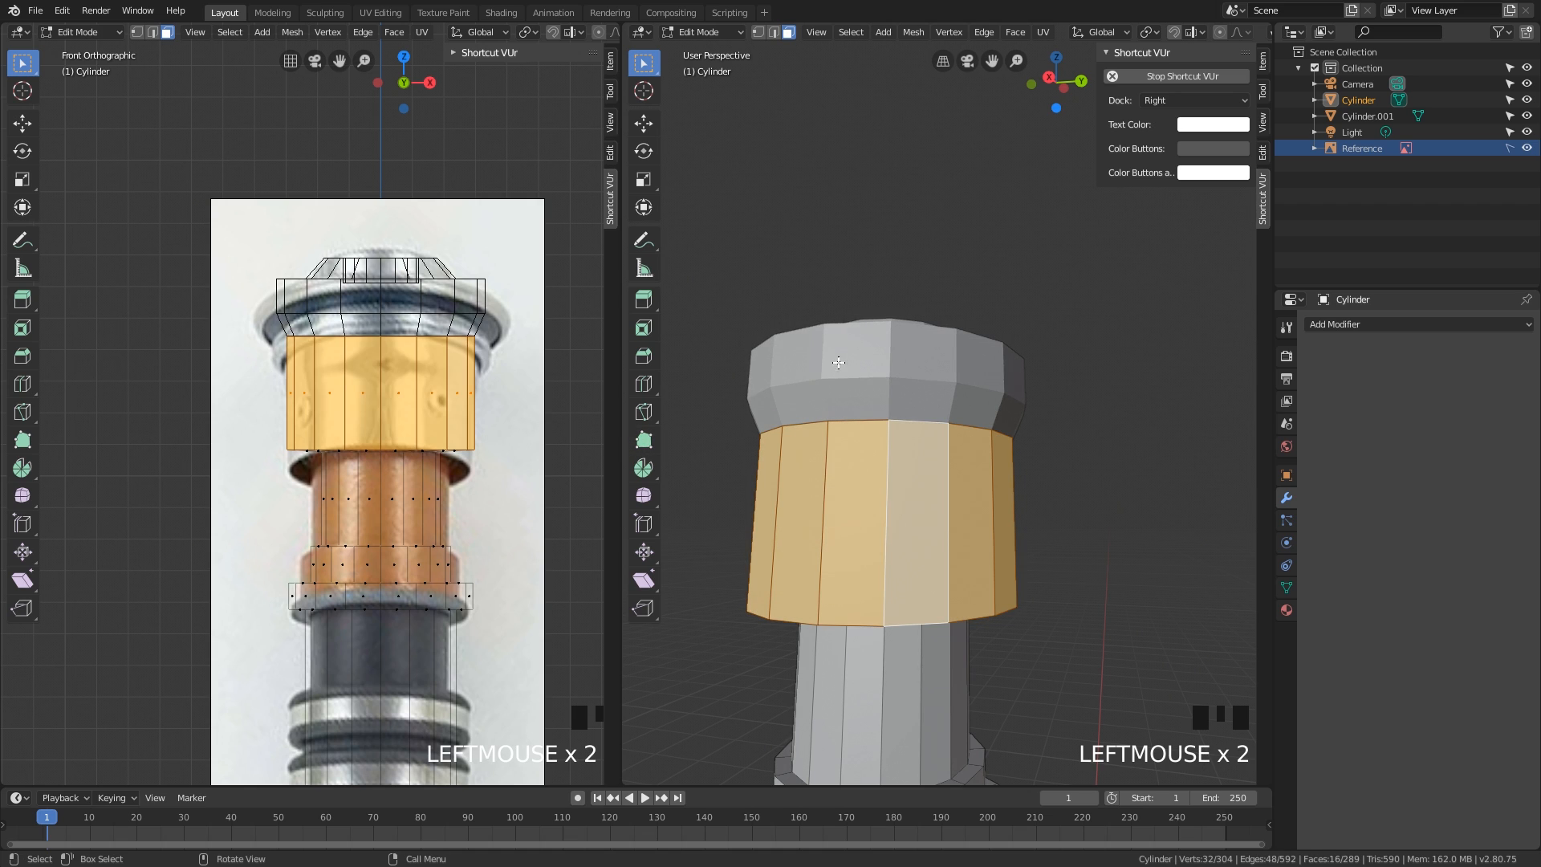
click(905, 291)
- Box-select the side faces below the cap in solid view with X-ray off, and clear the selection
middle_drag(935, 457, 1047, 546)
key(alt+z)
key(alt+z)
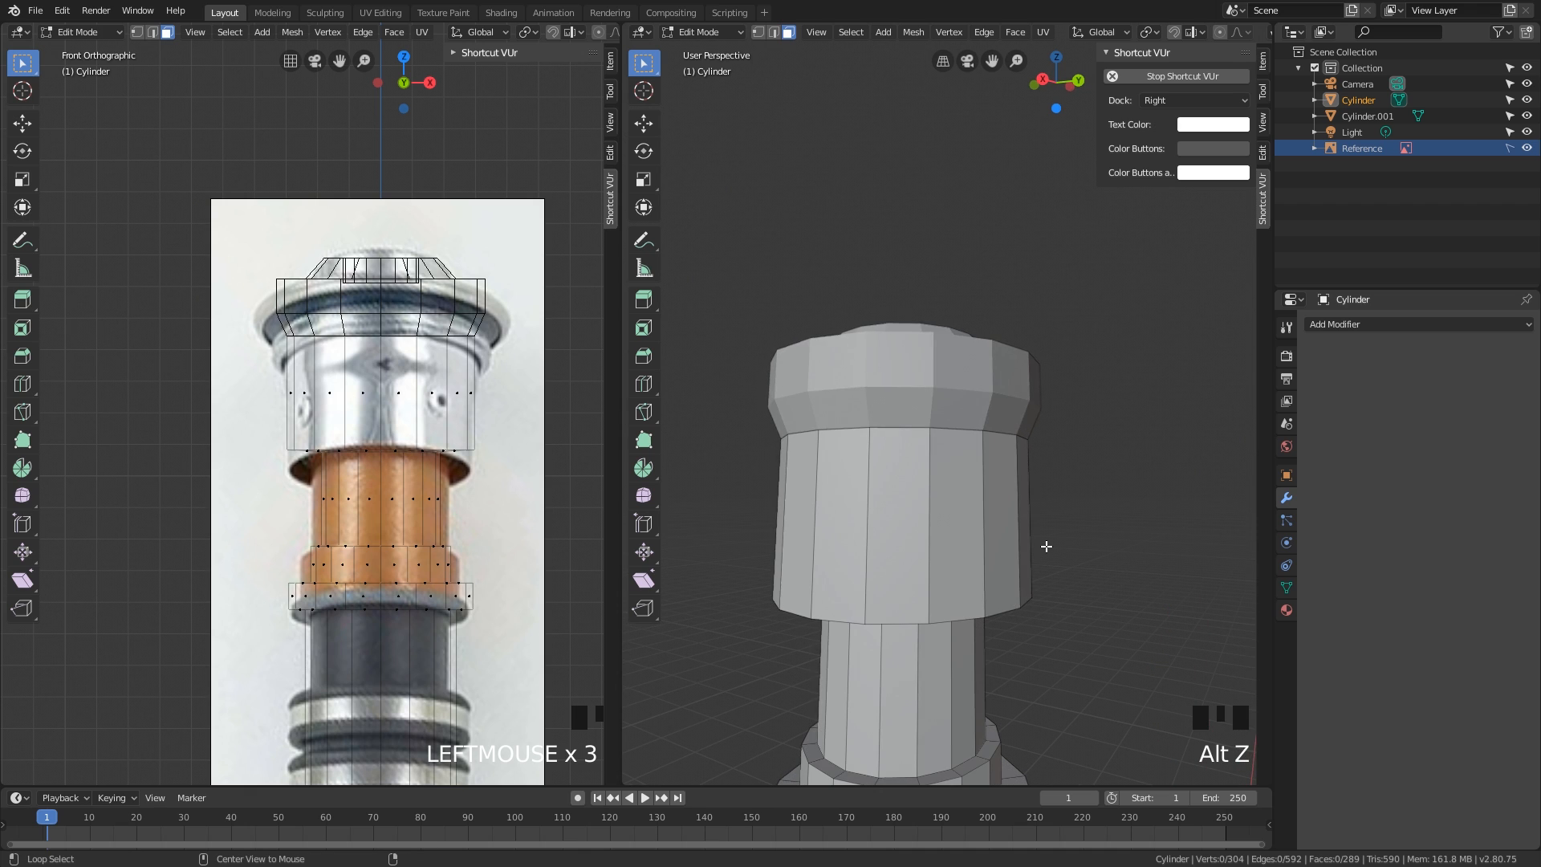
key(alt+z)
key(shift+z)
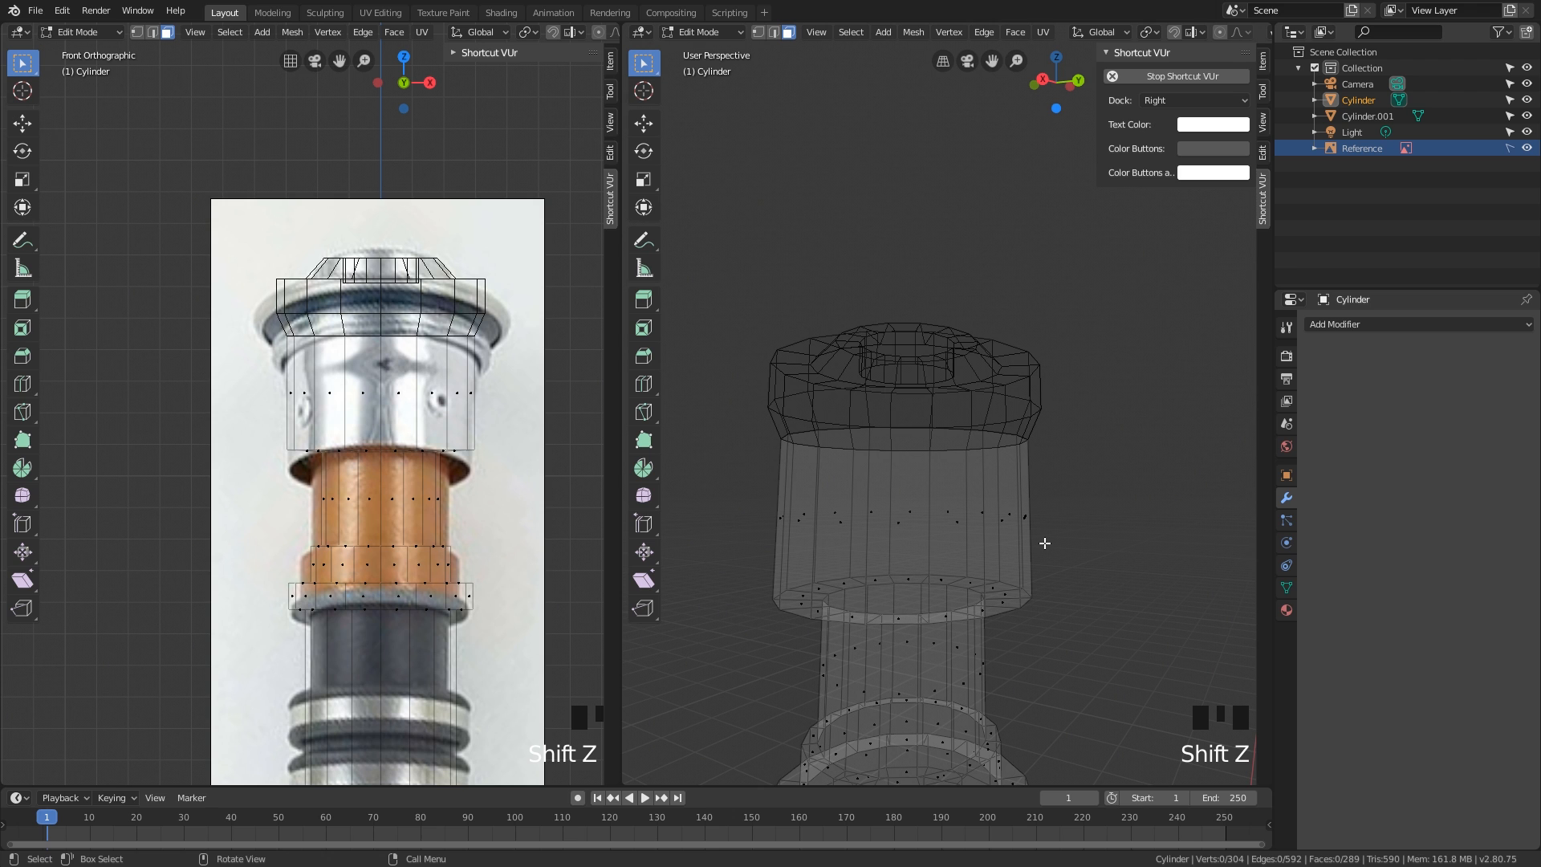
key(shift+z)
drag(1075, 557, 722, 465)
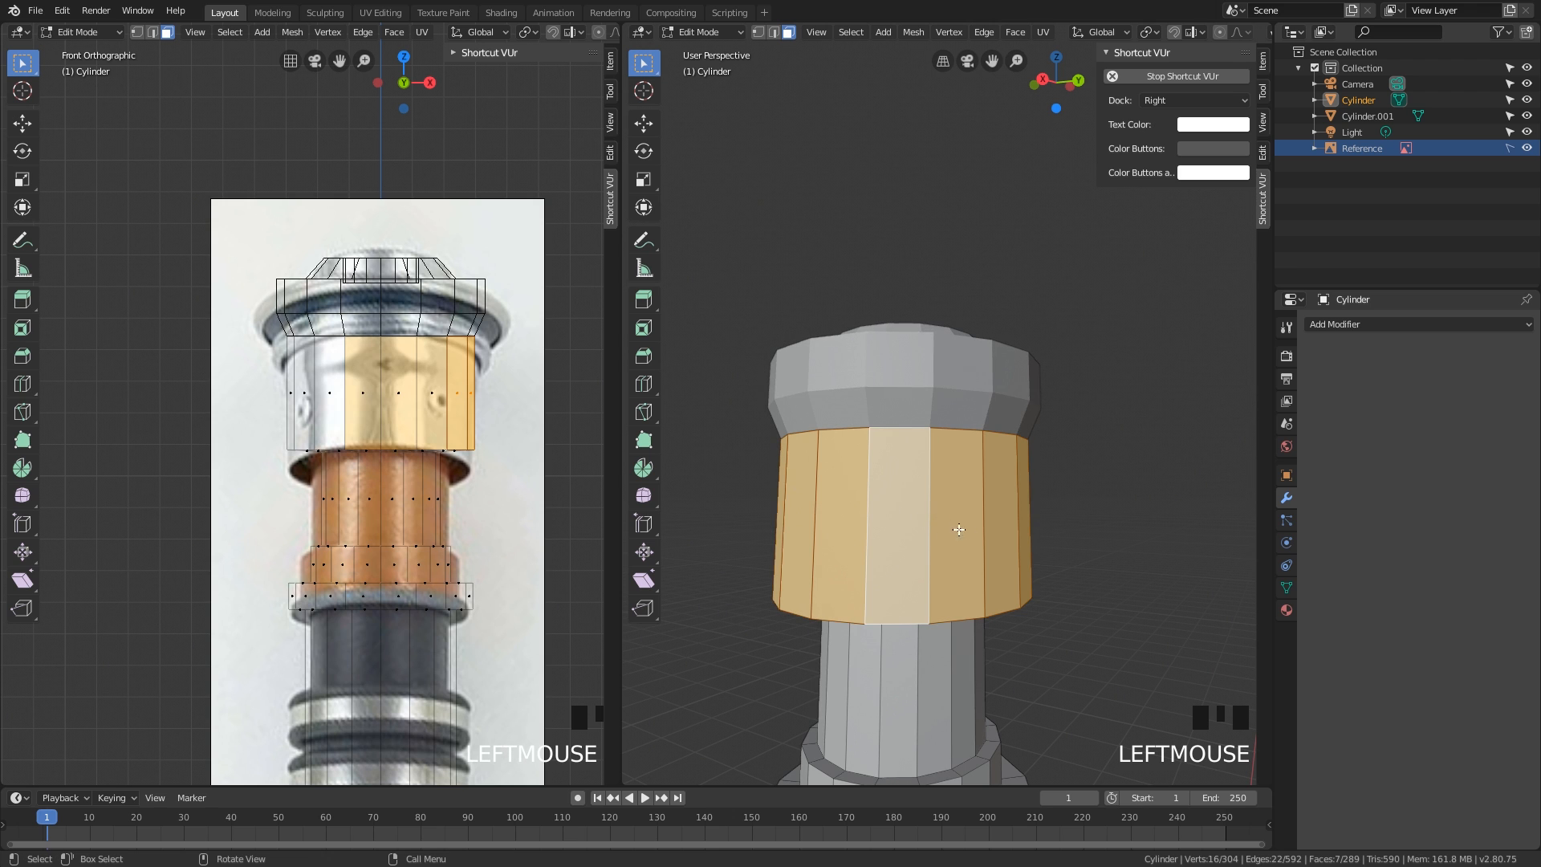
middle_drag(959, 530, 1039, 528)
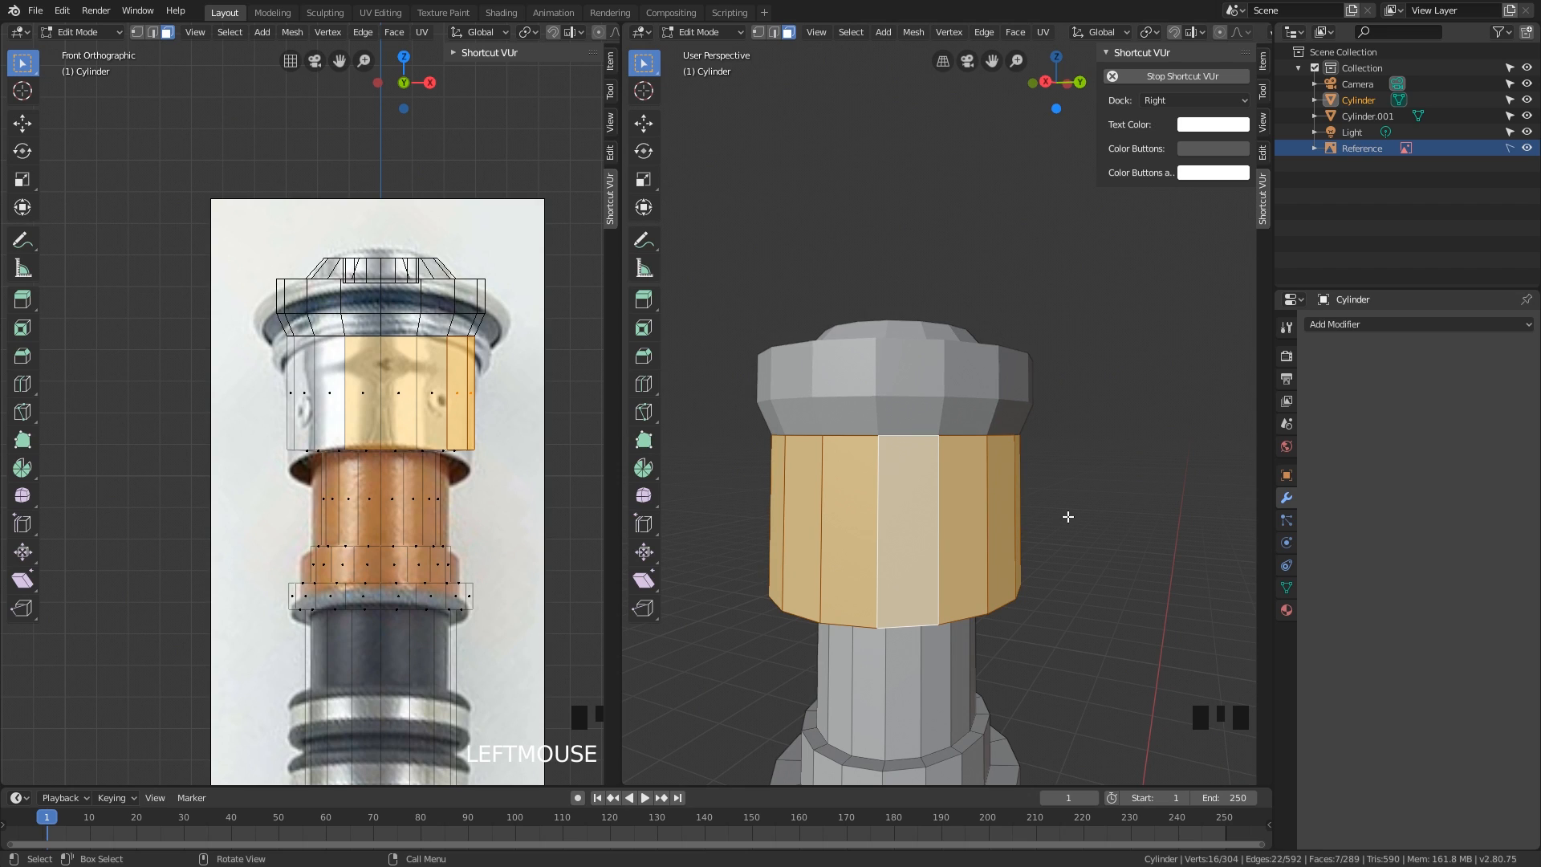
click(1068, 517)
- Loop-select the full ring of side faces directly below the cap in solid view
shift+middle_drag(966, 533, 991, 447)
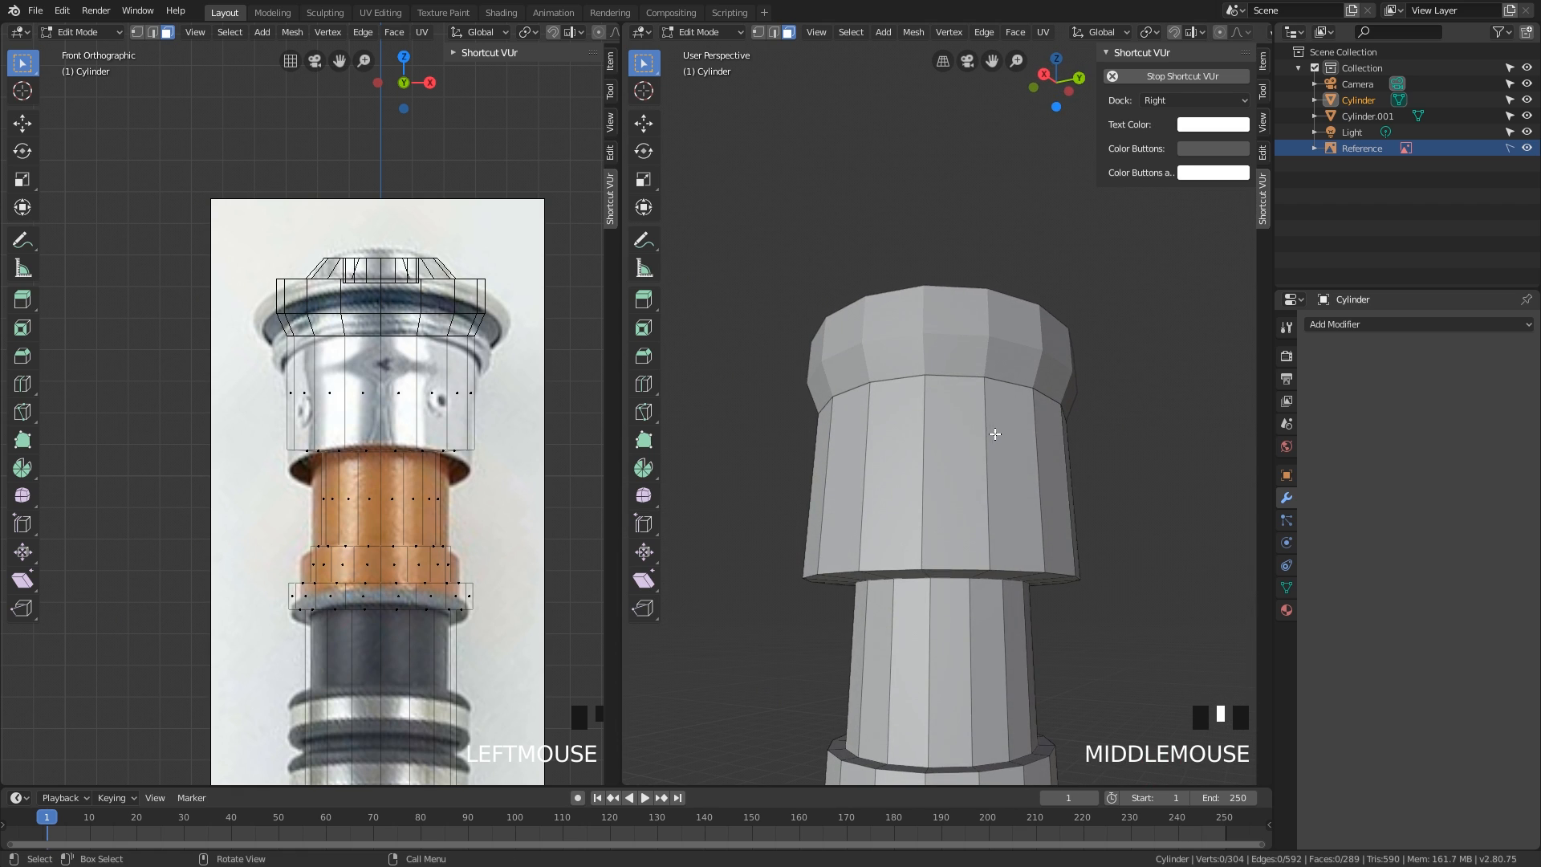
click(1010, 441)
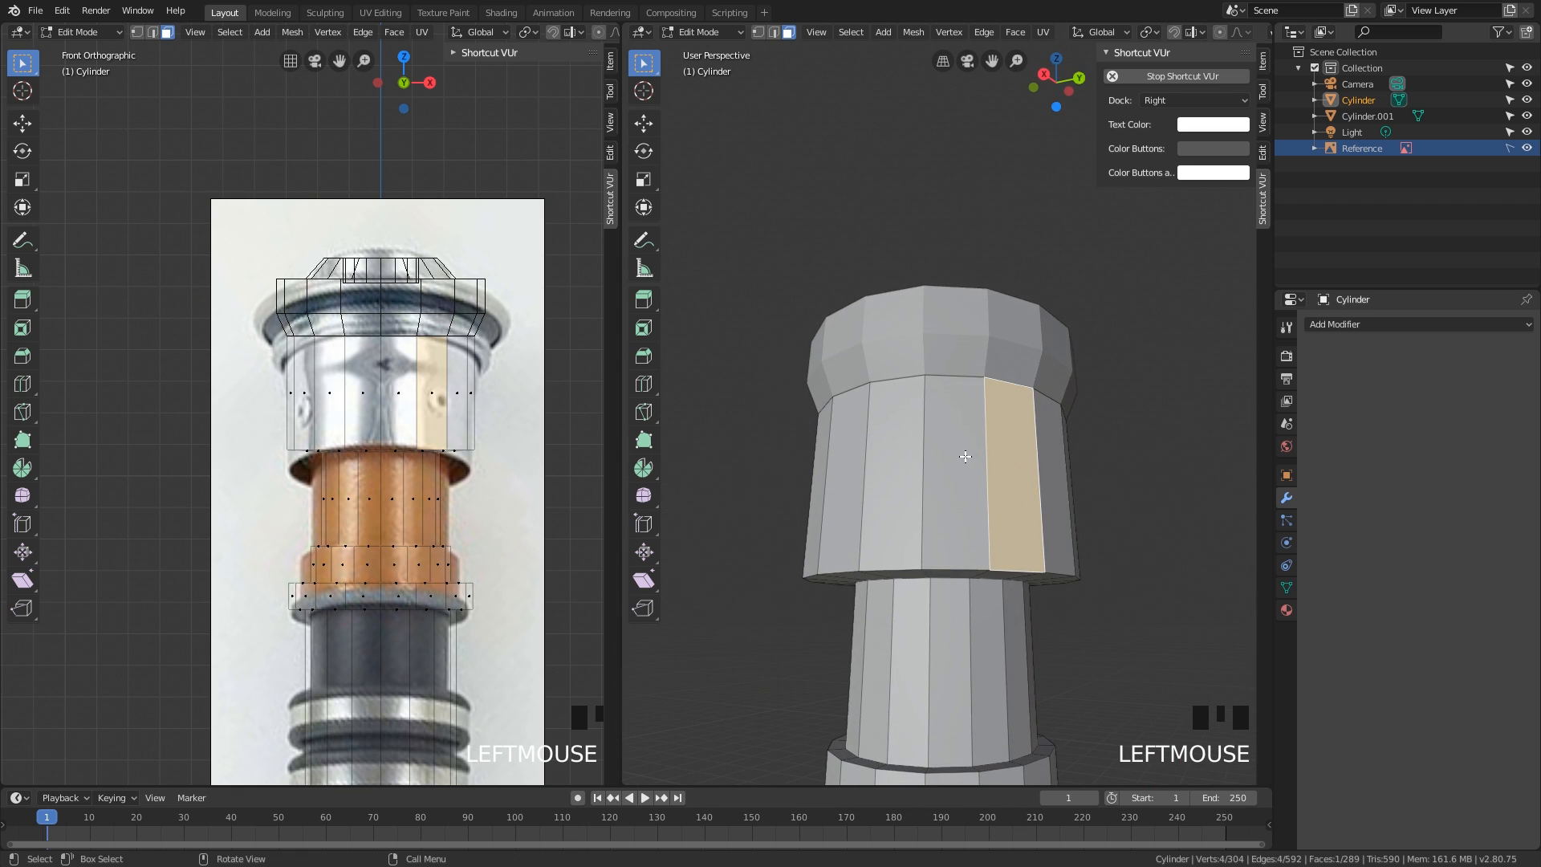
middle_drag(965, 457, 968, 488)
alt+click(965, 492)
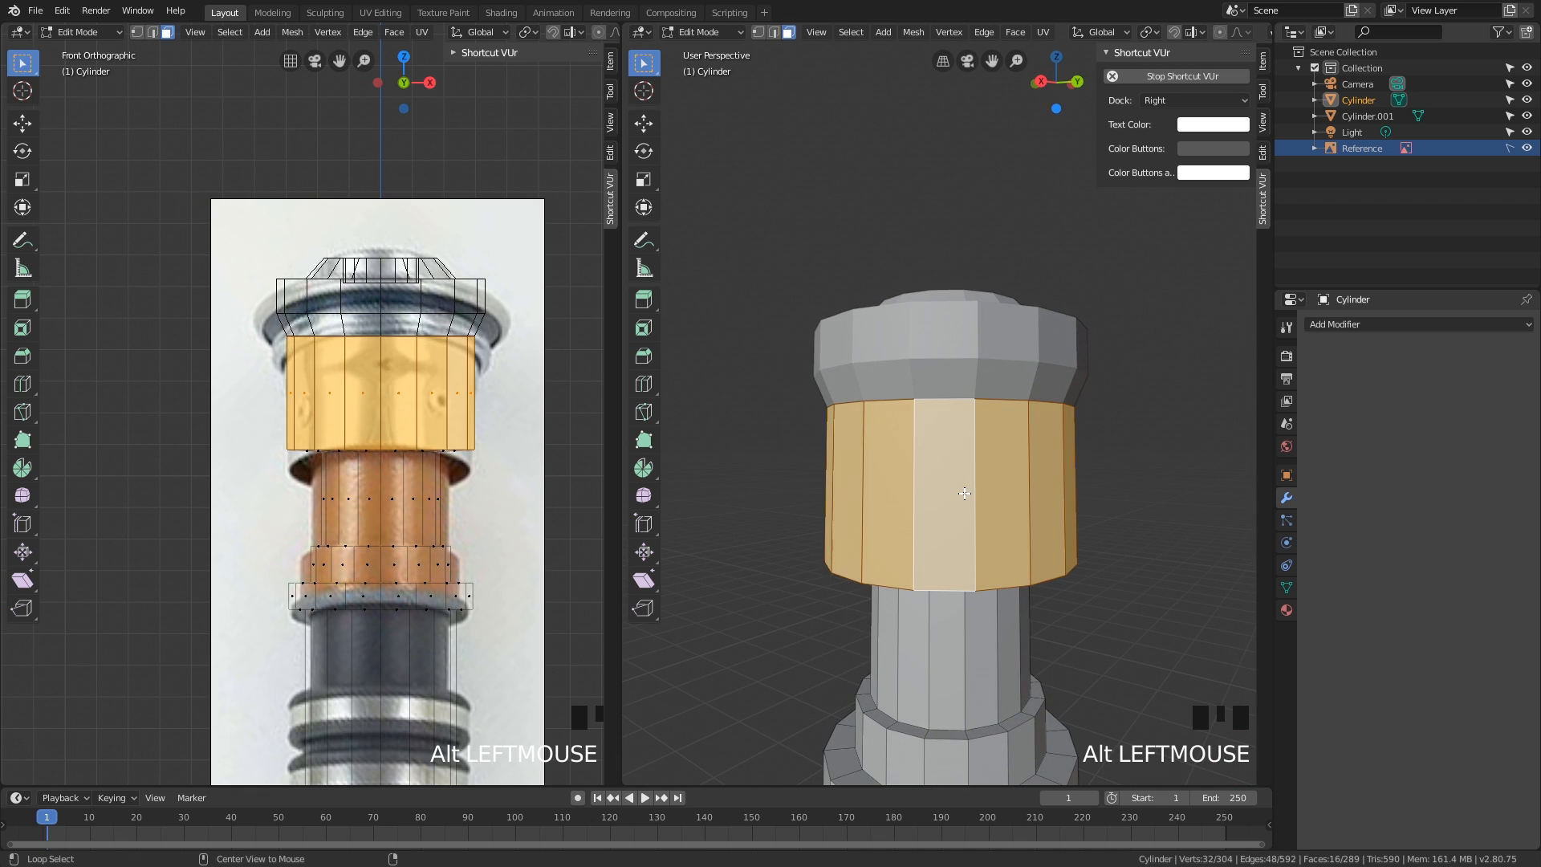
click(1010, 488)
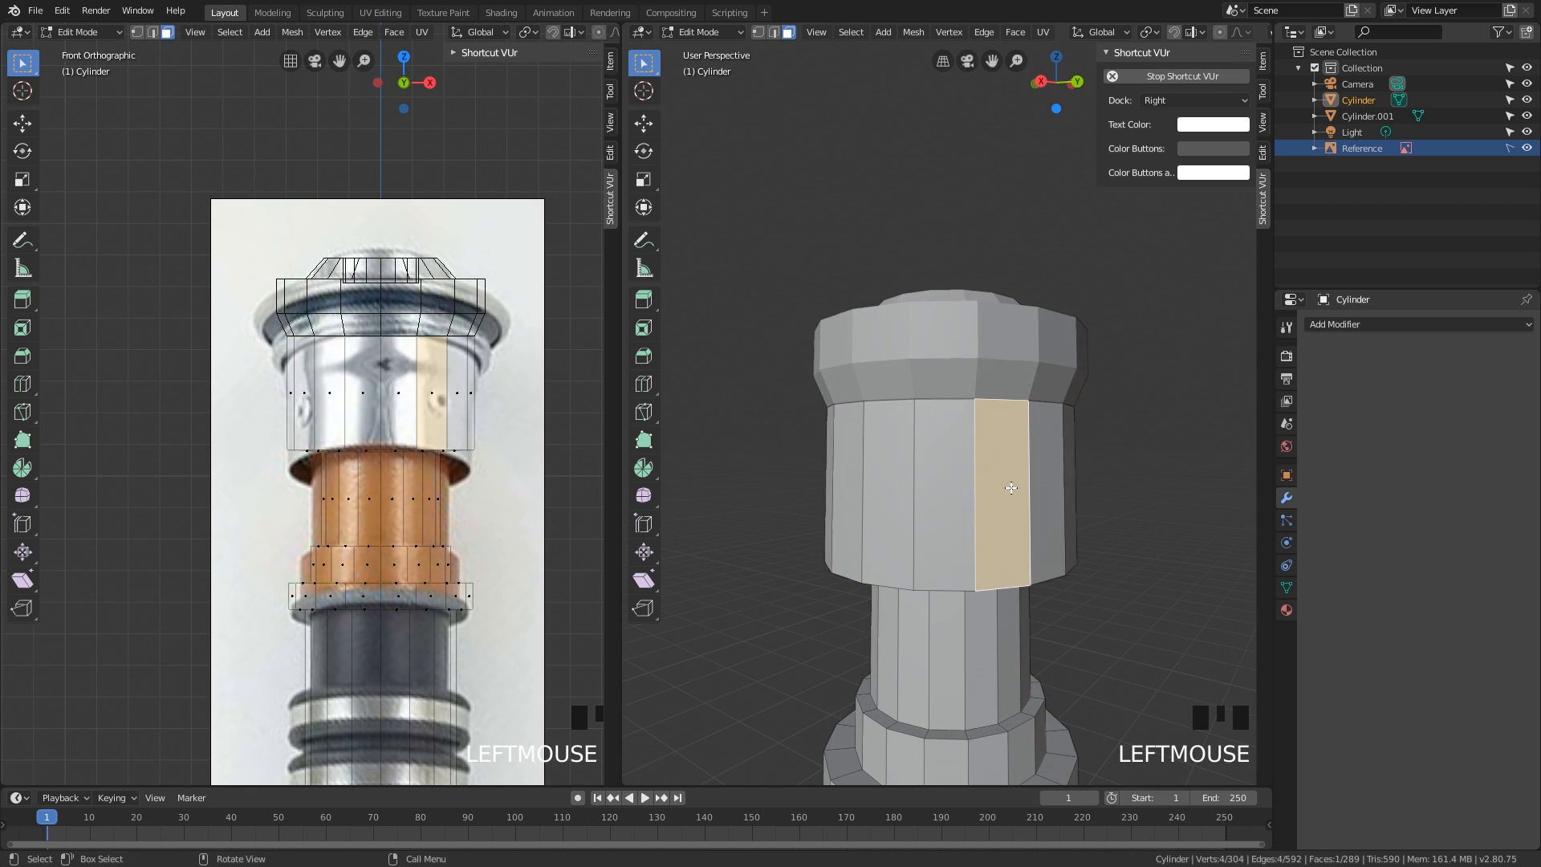
alt+click(965, 494)
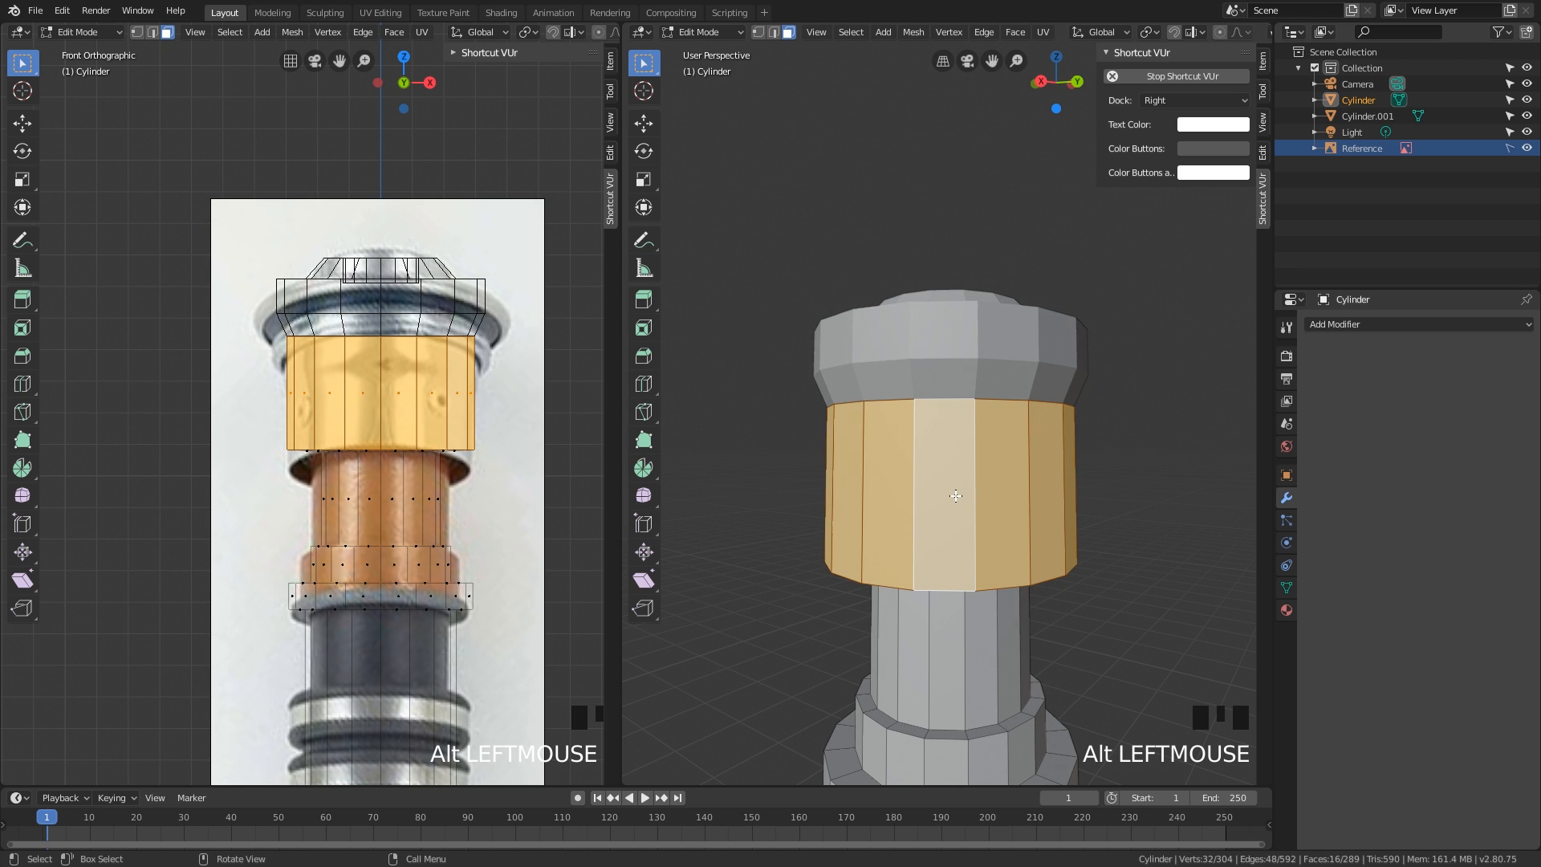
- Grow the ring selection to include the underside faces below it, and separate the section into its own object
mouse_move(954, 497)
middle_down()
mouse_move(1171, 486)
mouse_move(913, 496)
mouse_move(945, 475)
middle_up()
scroll(913, 496, down, 2)
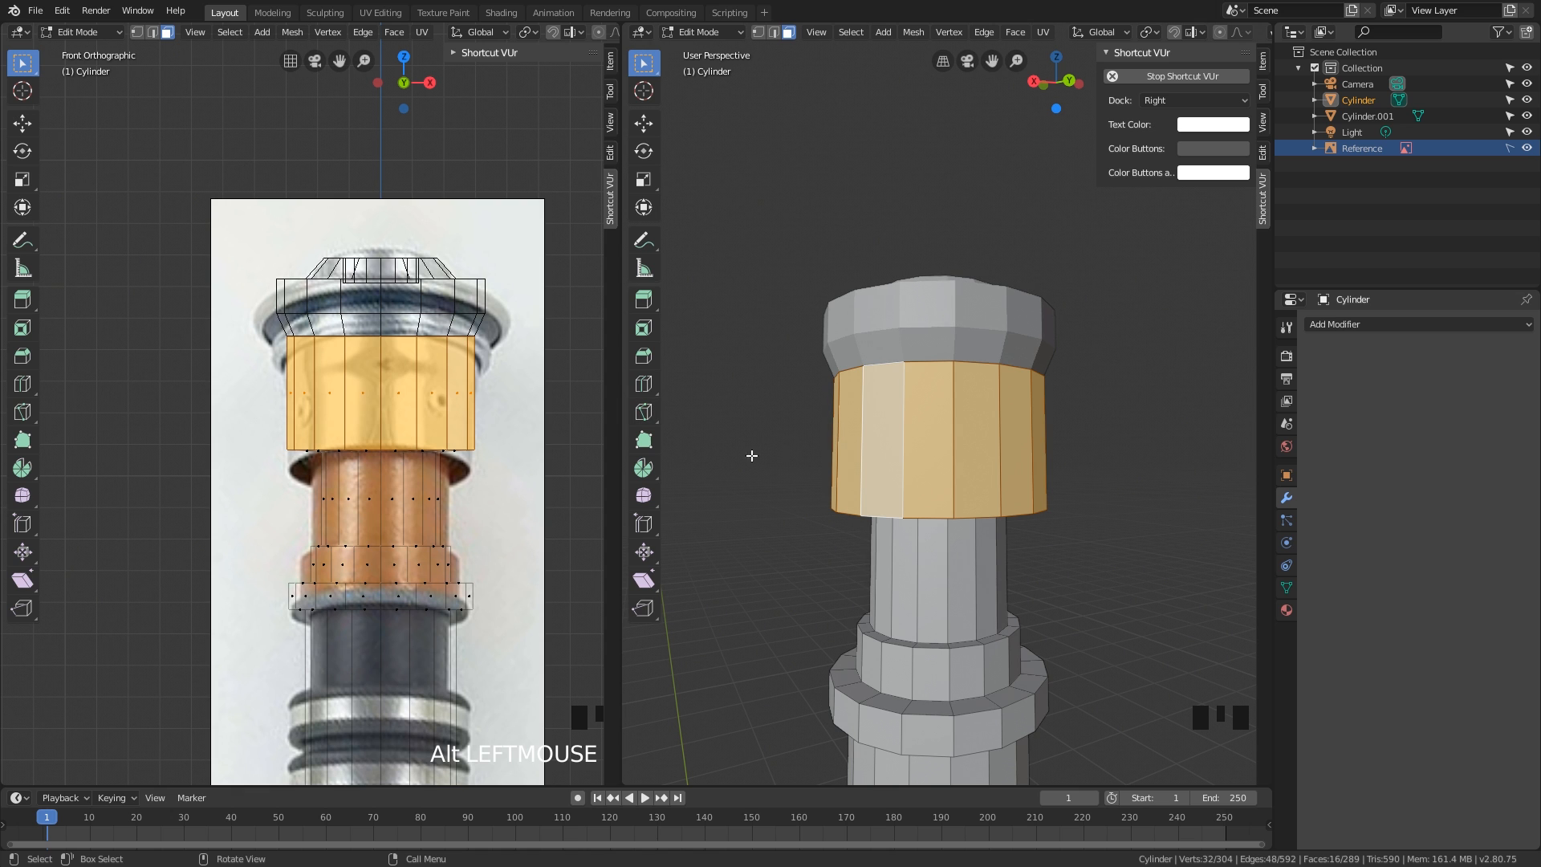
middle_drag(1058, 382, 1109, 361)
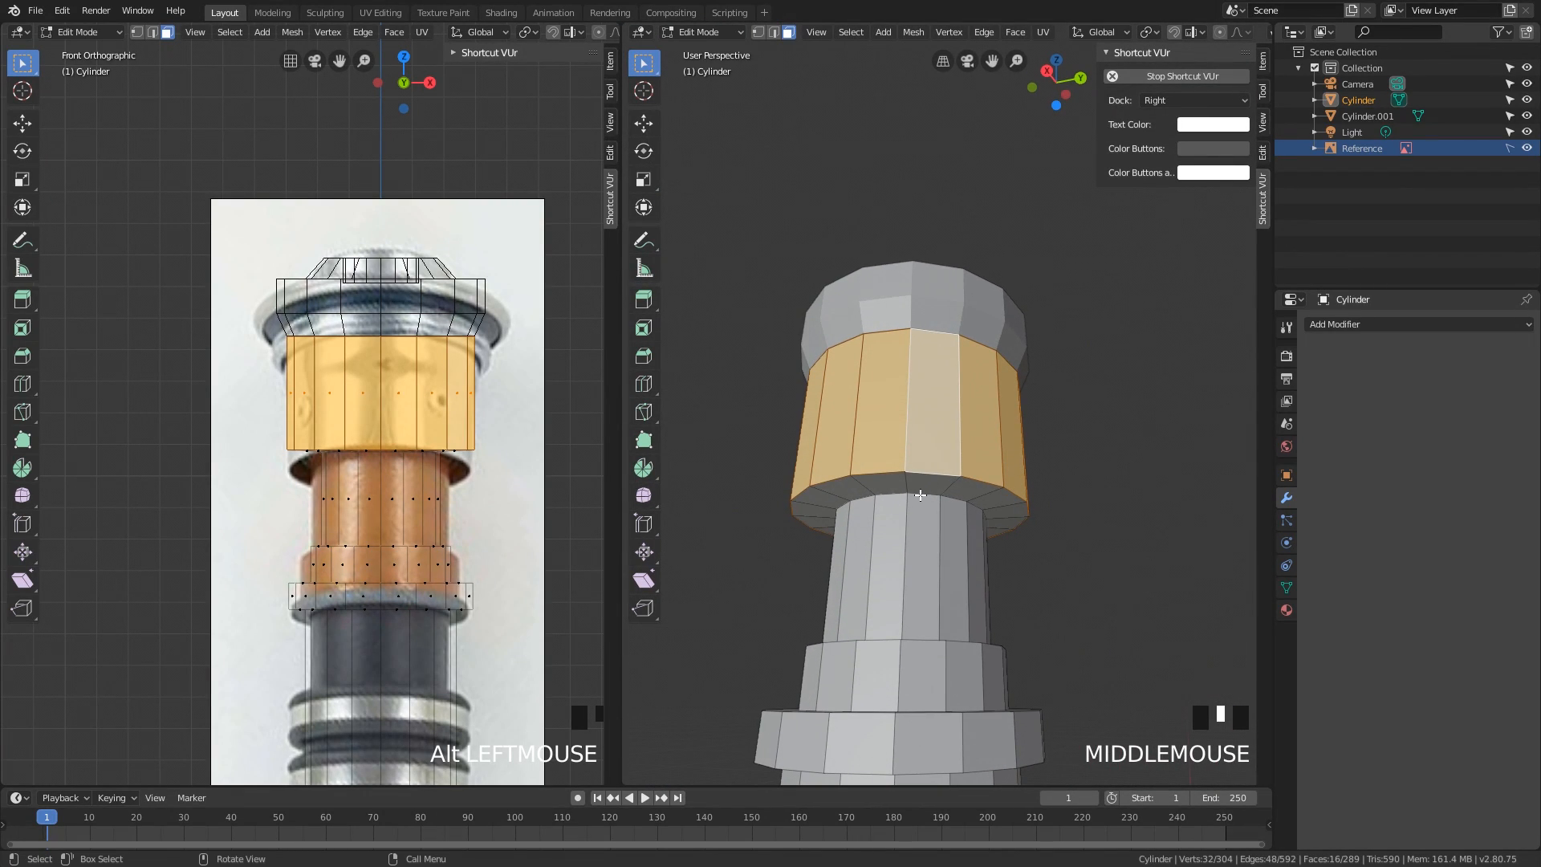
key(ctrl+KP_Add)
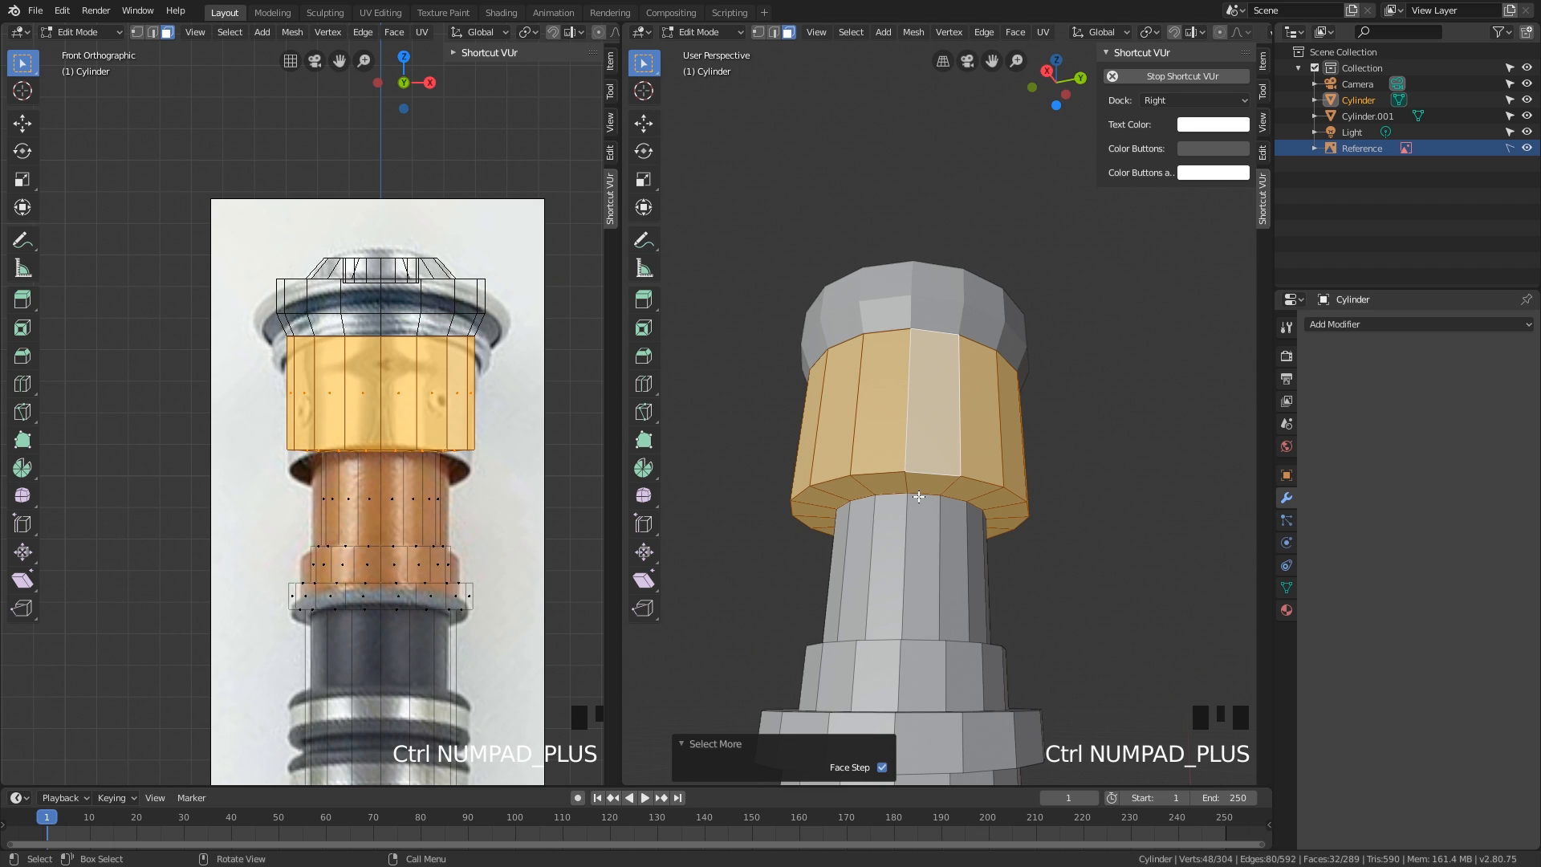
middle_drag(933, 482, 935, 491)
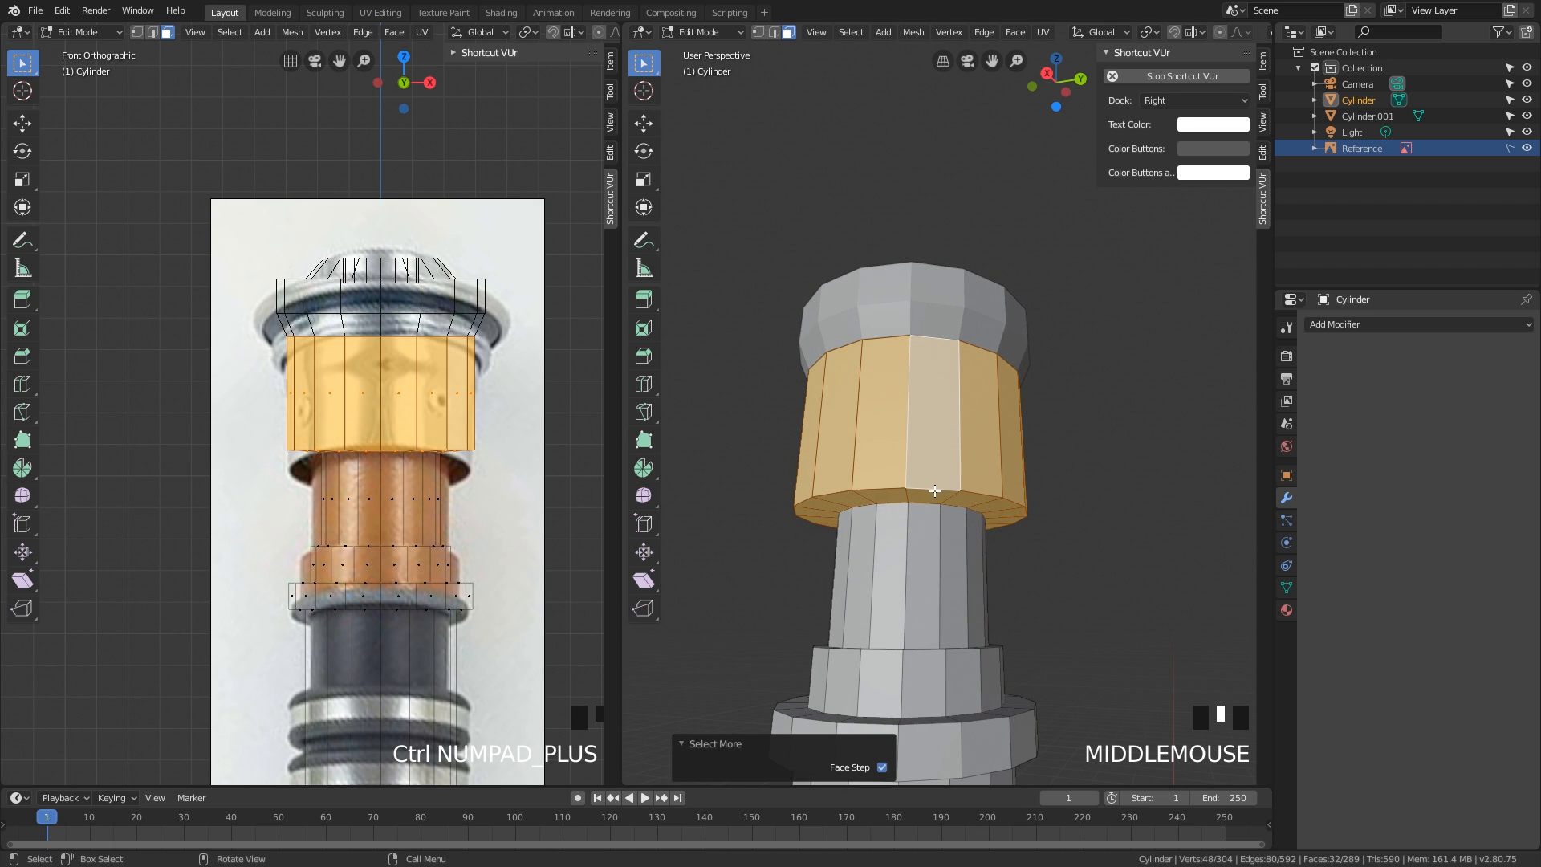
key(p)
click(935, 491)
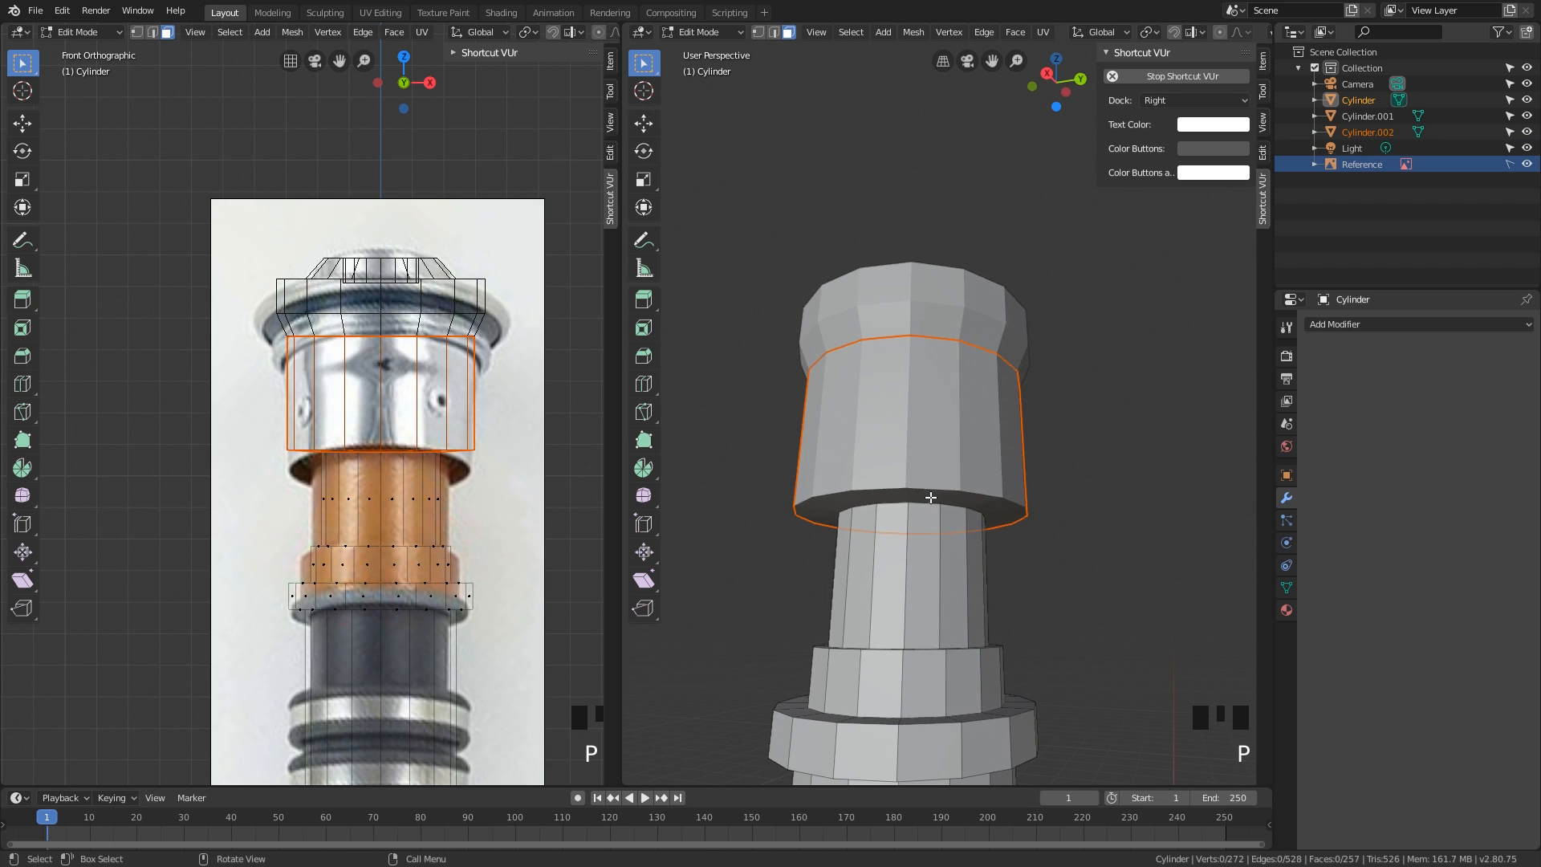
- Loop-select the side faces of the collar ring above the long grip, grow the selection, and clear it
shift+middle_drag(934, 491, 988, 548)
scroll(967, 551, up, 2)
mouse_move(975, 503)
middle_down()
mouse_move(980, 450)
mouse_move(955, 487)
middle_up()
click(977, 452)
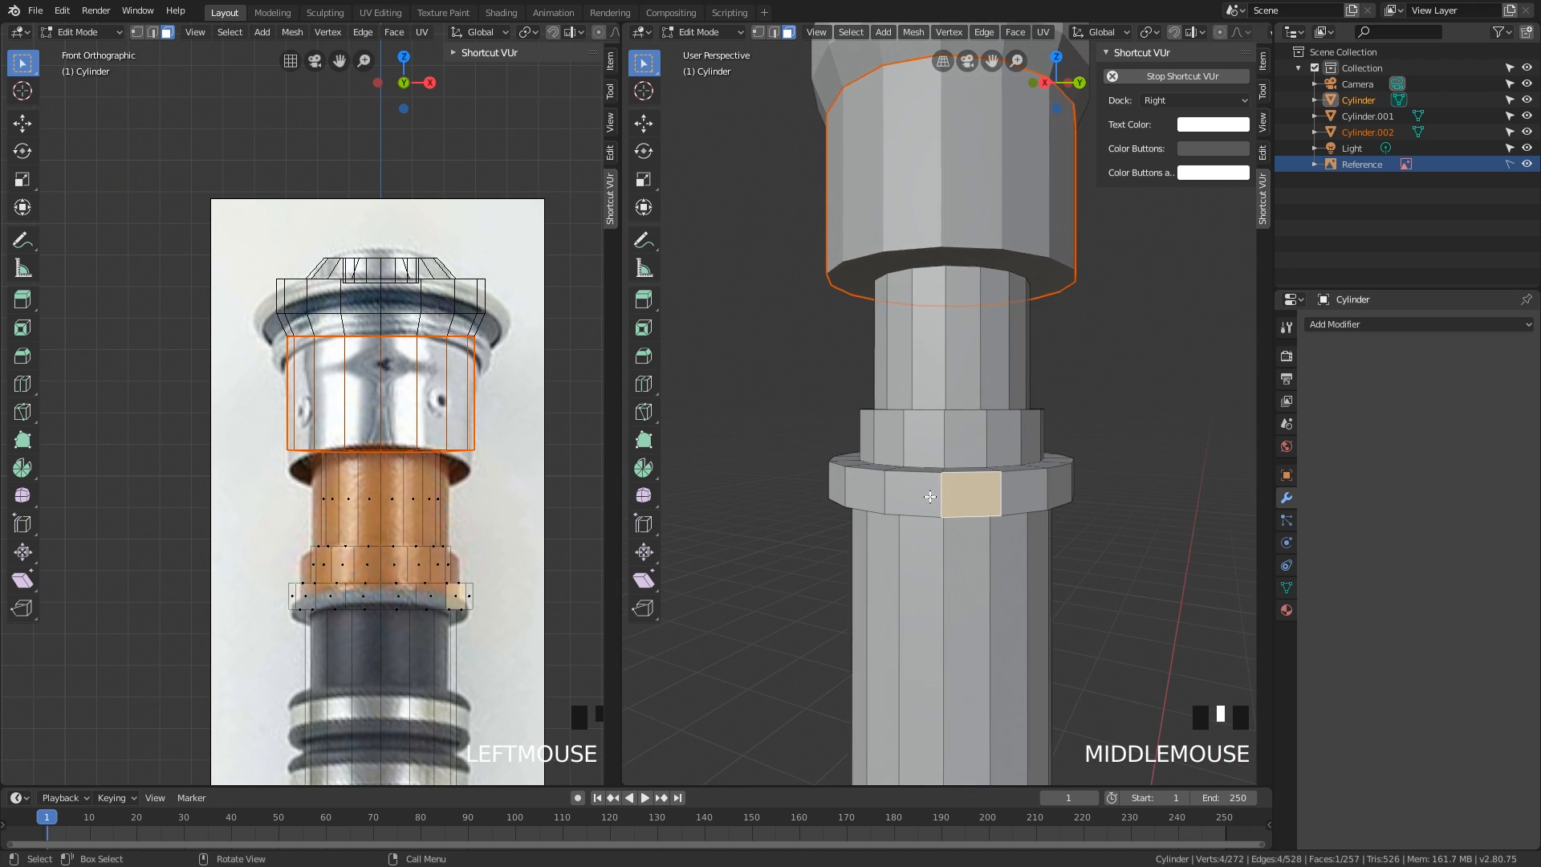
shift+click(932, 495)
click(981, 498)
alt+click(1028, 489)
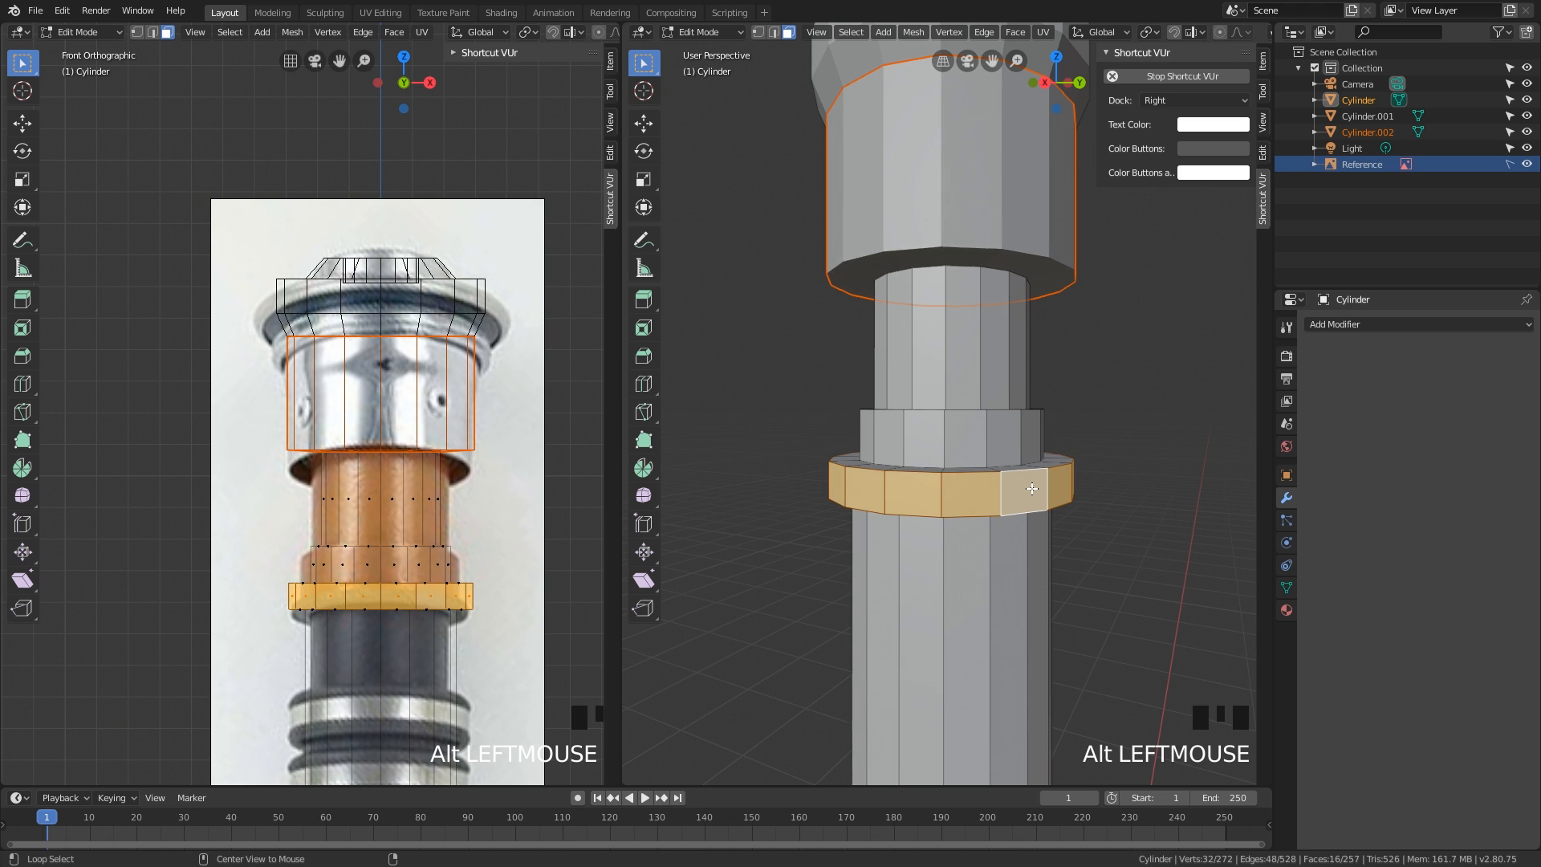
middle_drag(1028, 489, 941, 493)
key(ctrl+KP_Add)
click(1053, 468)
scroll(941, 493, up, 1)
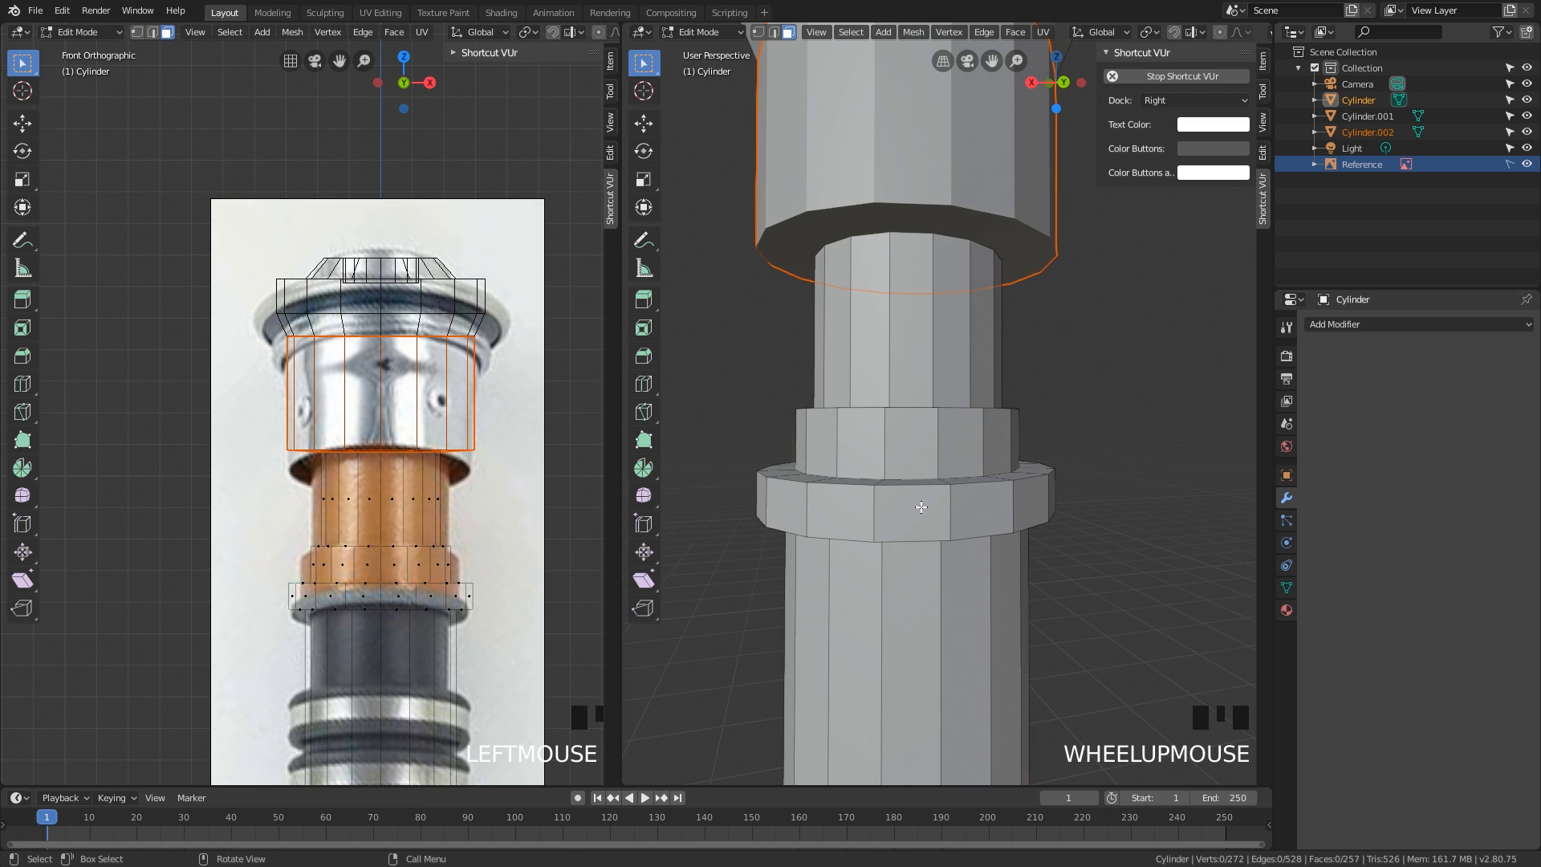
- Loop-select the collar ring's side faces, grow the selection over its upper and lower faces, and separate it into its own object
click(922, 508)
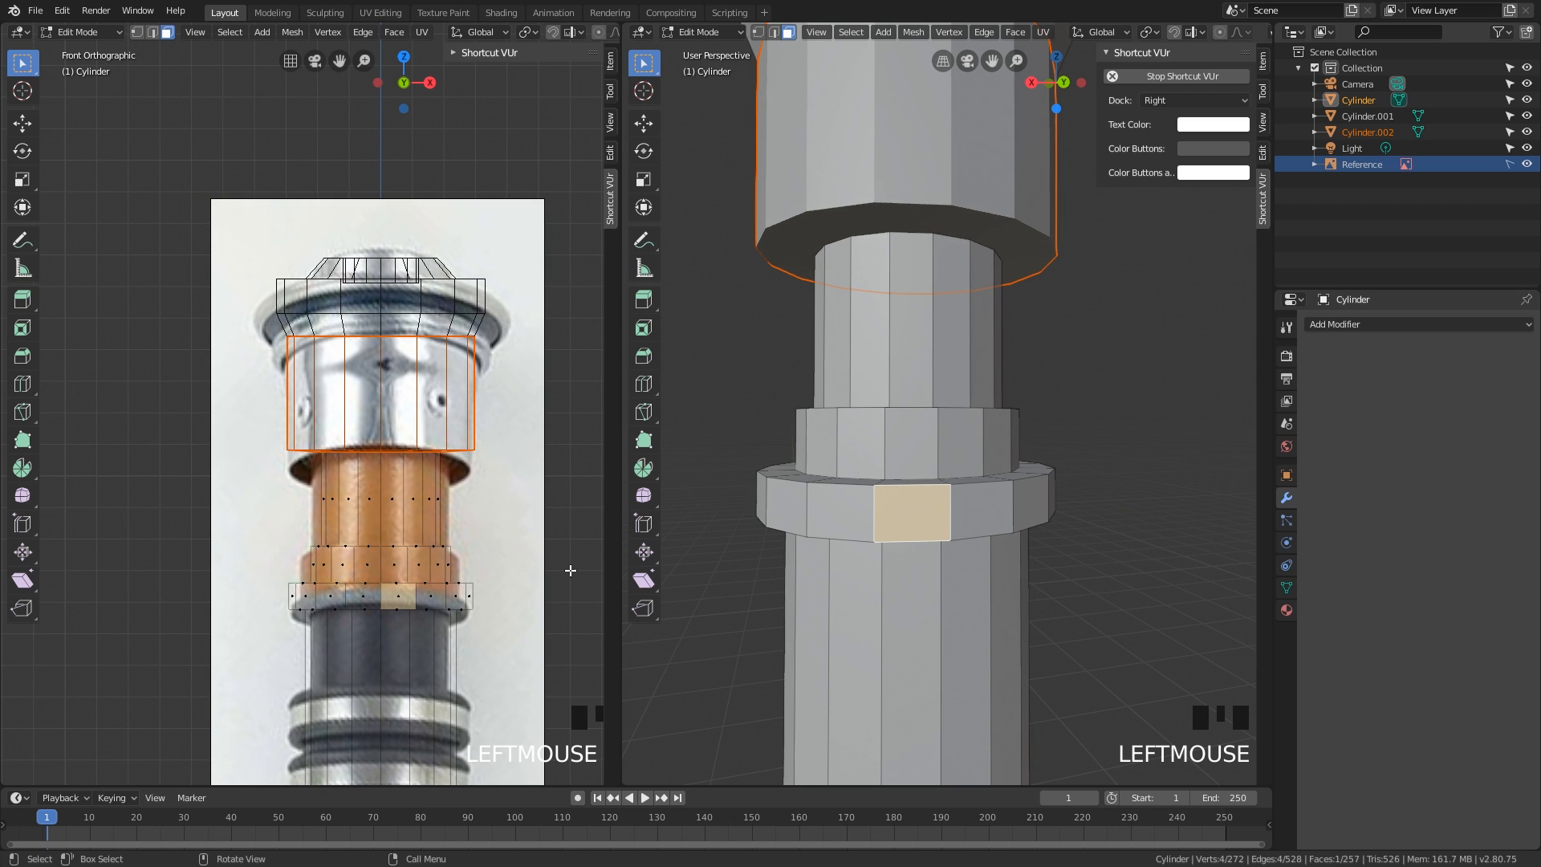
alt+click(994, 505)
mouse_move(994, 506)
middle_down()
mouse_move(976, 532)
mouse_move(974, 496)
middle_up()
key(ctrl+KP_Add)
key(p)
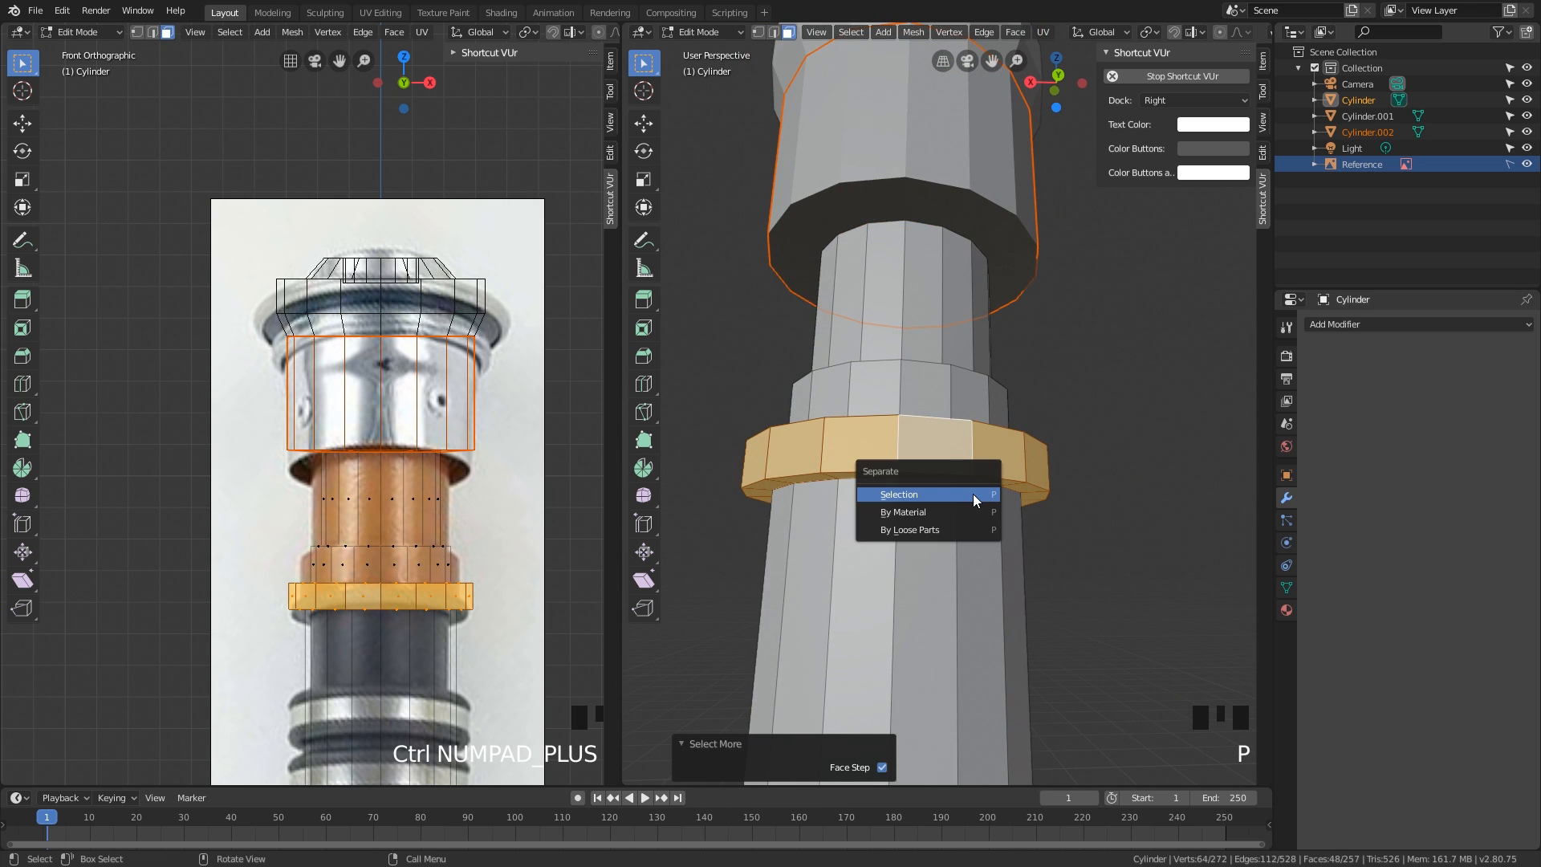
key(p)
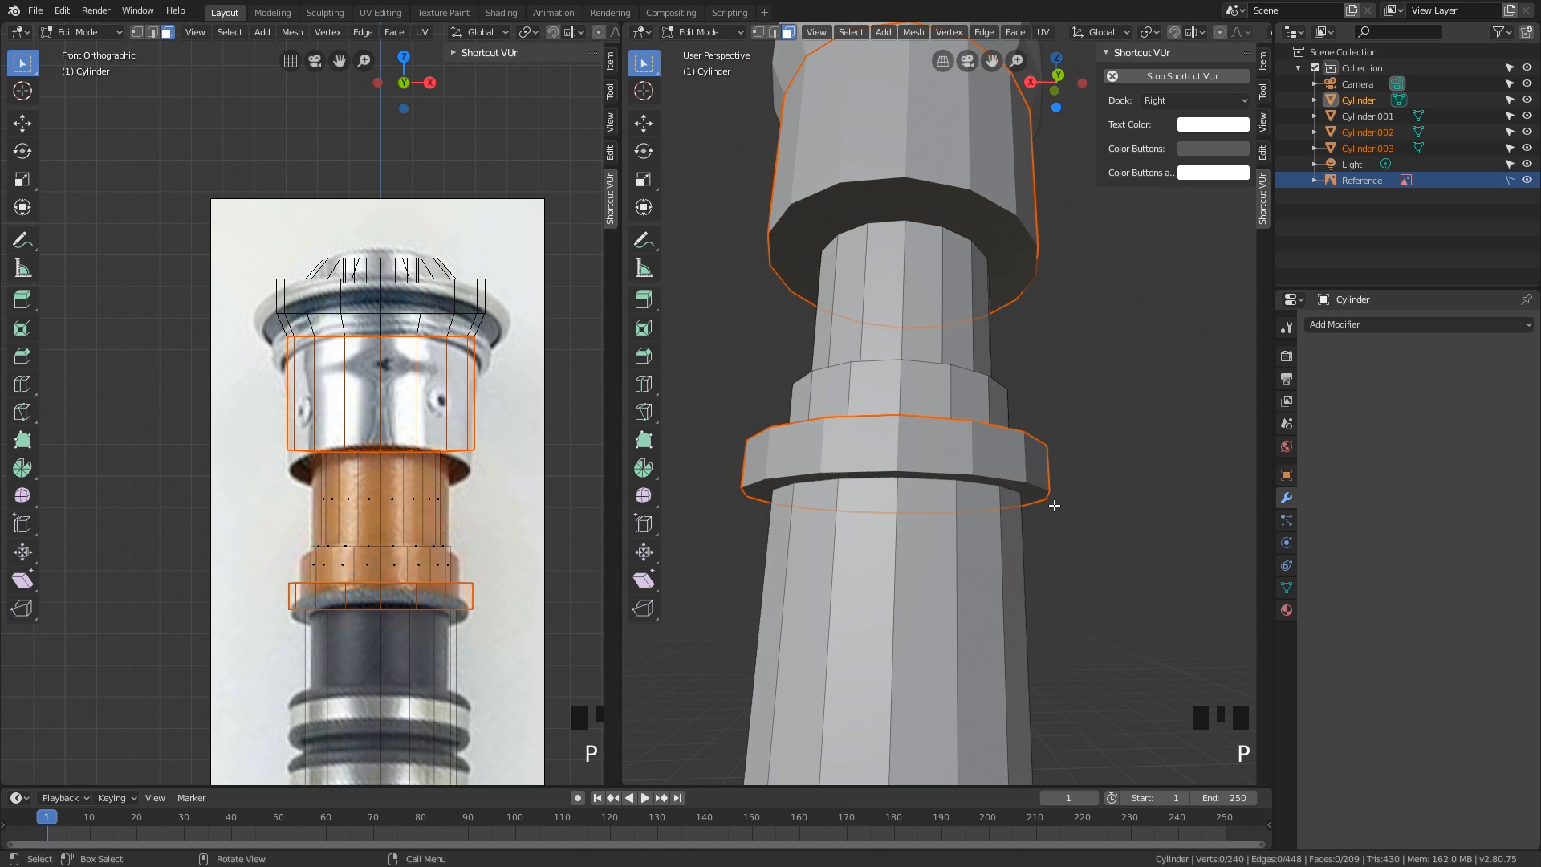
- Compare the remaining lower sections of the hilt with the reference image, from the collar ring down to the pommel
middle_drag(1063, 503, 998, 483)
scroll(1069, 549, down, 2)
scroll(1036, 522, up, 2)
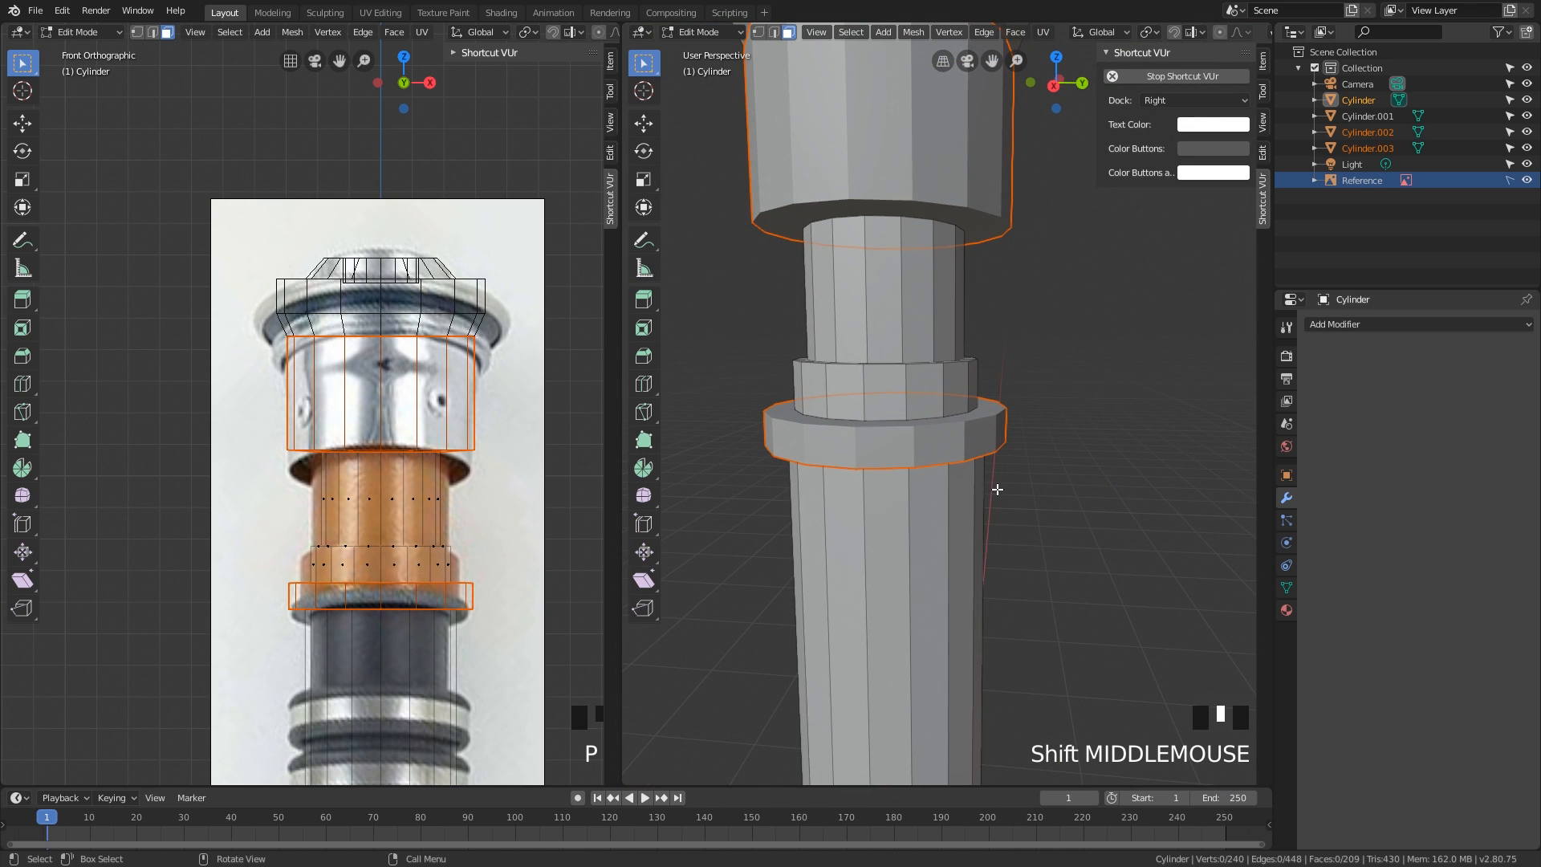
scroll(989, 509, down, 1)
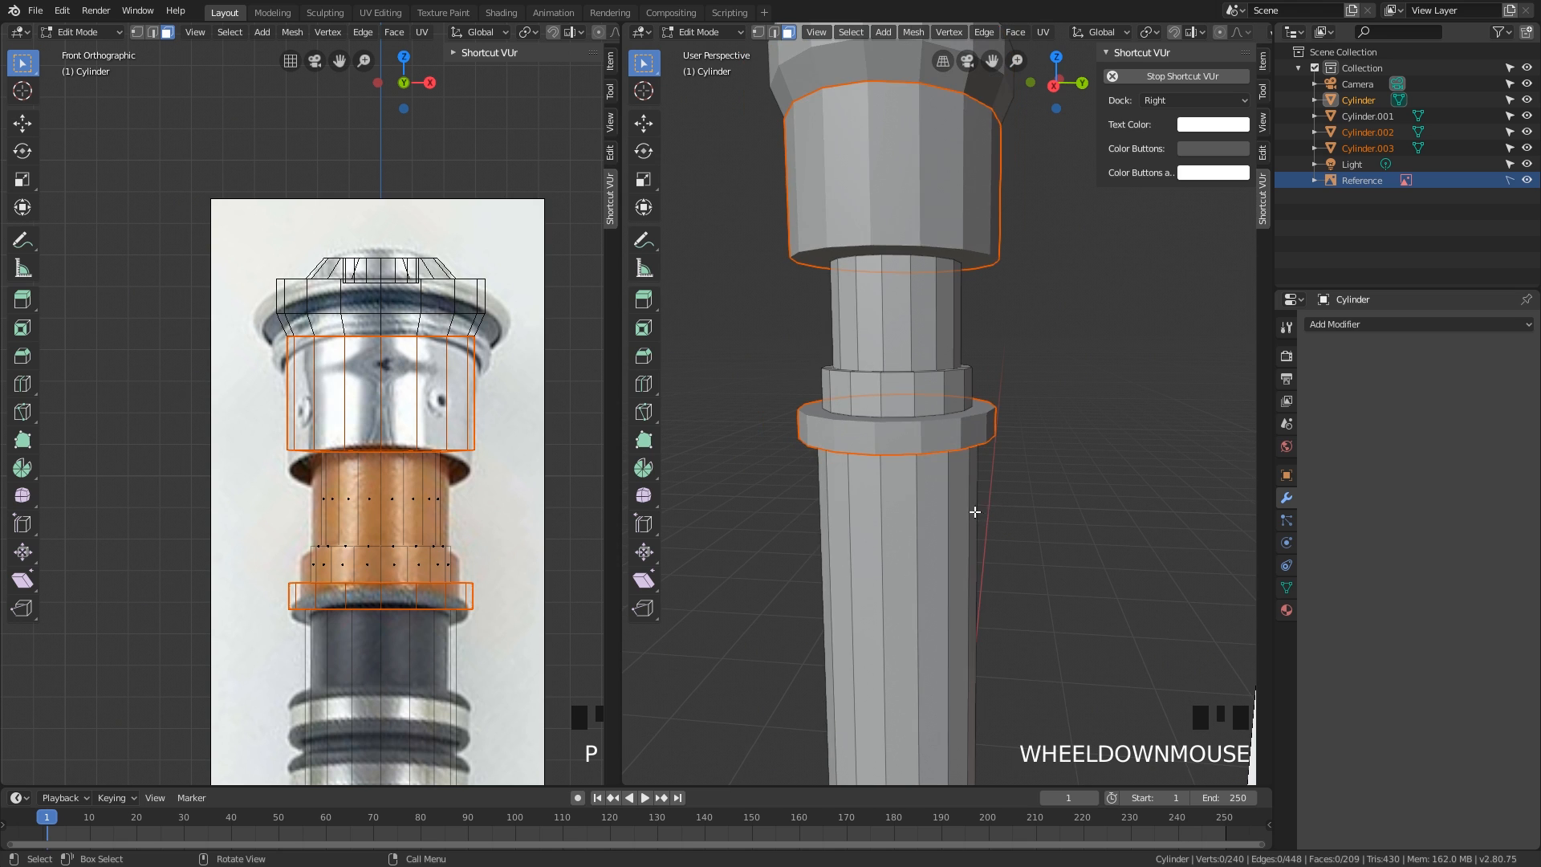
mouse_move(980, 517)
middle_down()
mouse_move(998, 509)
mouse_move(987, 516)
middle_up()
scroll(691, 576, down, 2)
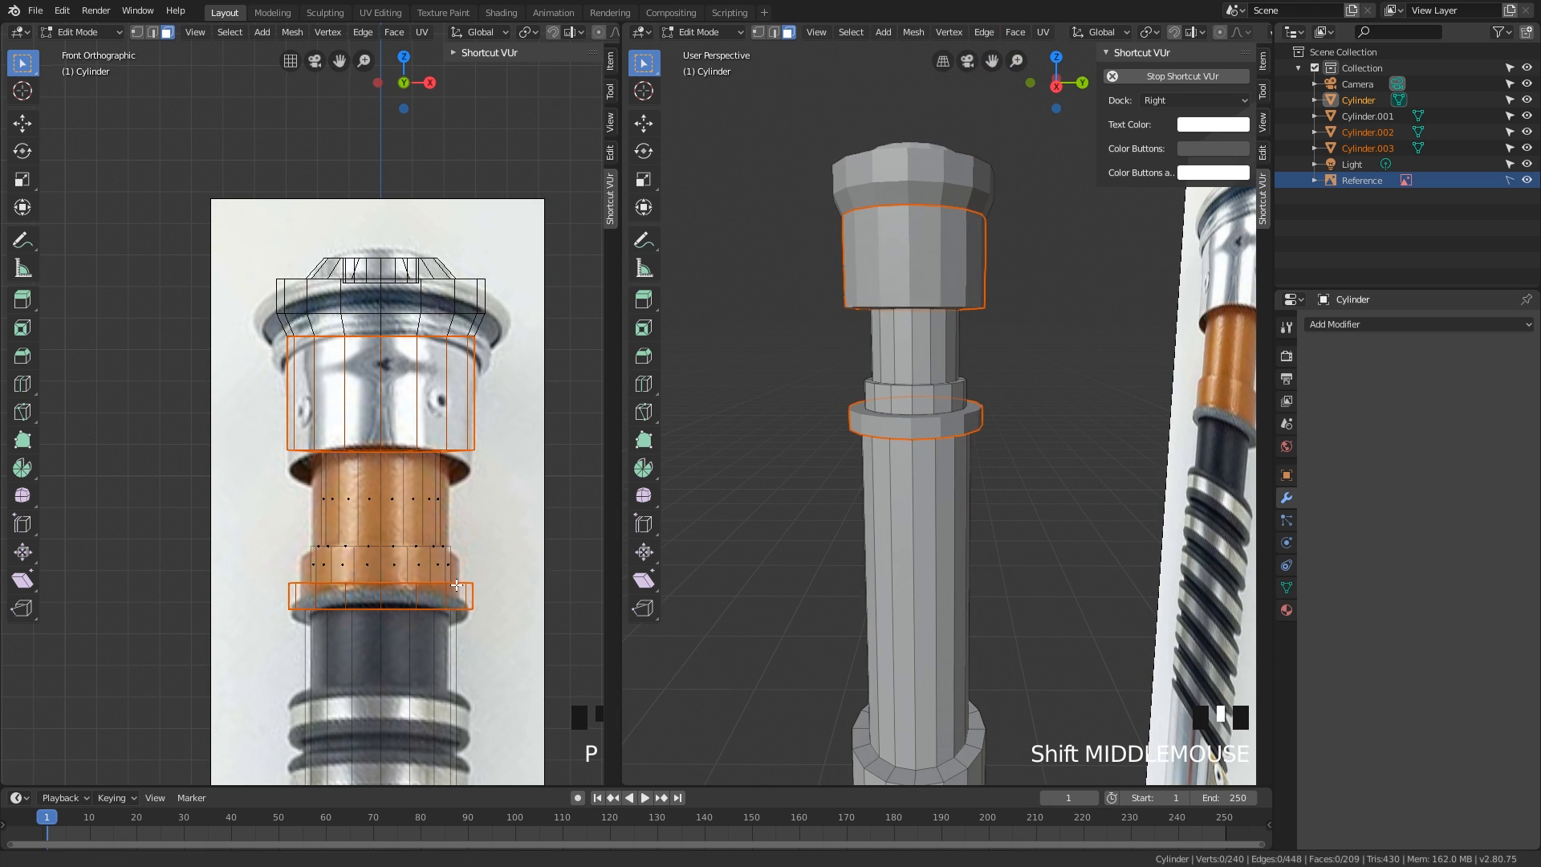
shift+middle_drag(418, 610, 413, 421)
shift+middle_drag(425, 654, 430, 420)
shift+middle_drag(413, 515, 409, 447)
shift+middle_drag(378, 594, 414, 431)
scroll(414, 431, down, 1)
shift+middle_drag(410, 551, 421, 366)
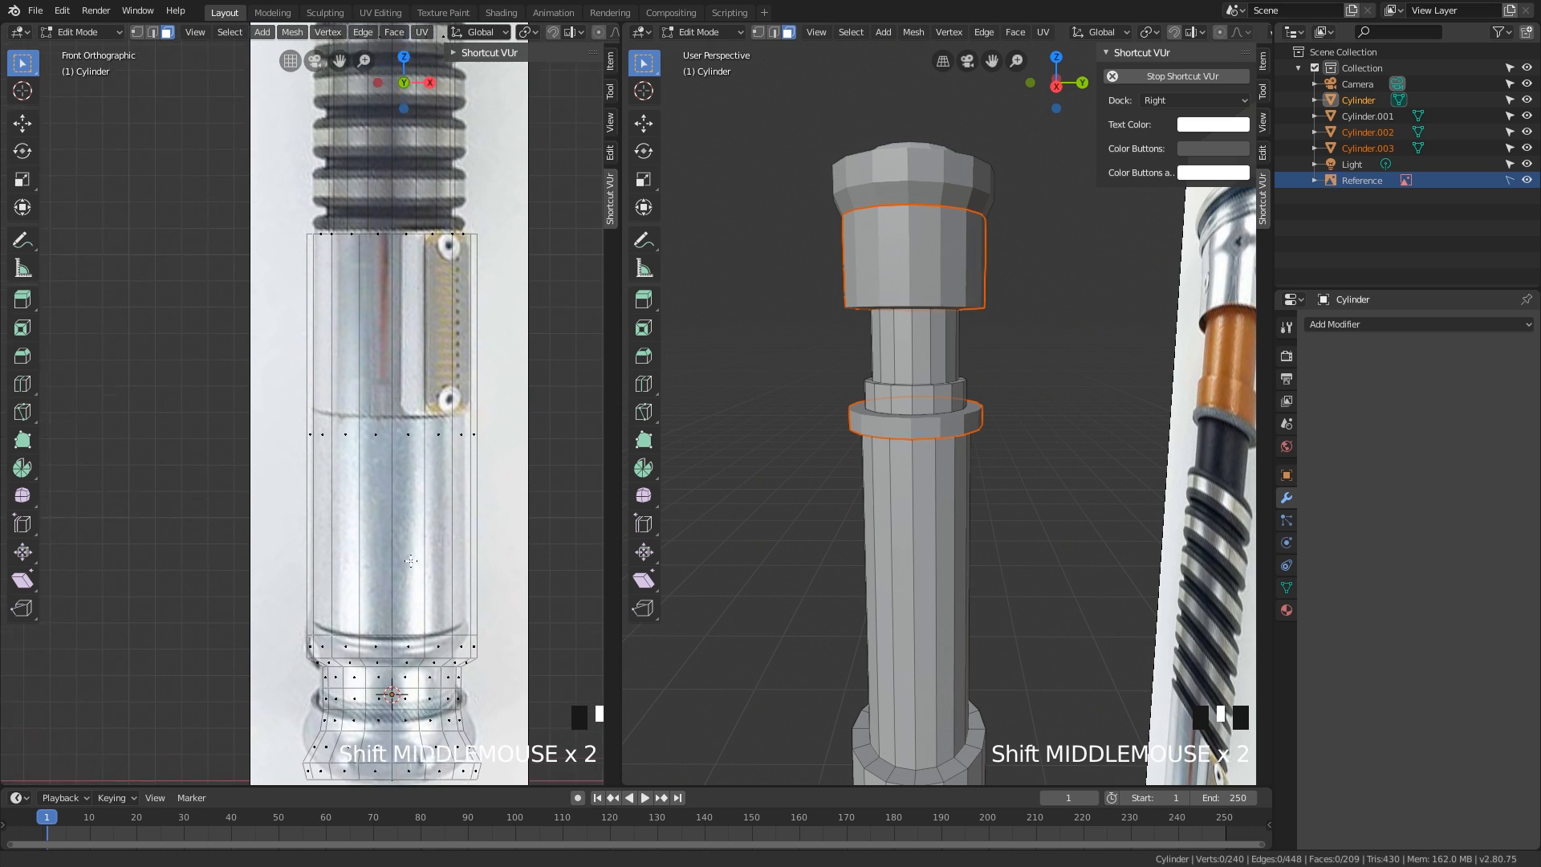
shift+middle_drag(390, 211, 405, 337)
shift+scroll(387, 415, down, 1)
scroll(411, 397, down, 1)
shift+middle_drag(411, 398, 417, 473)
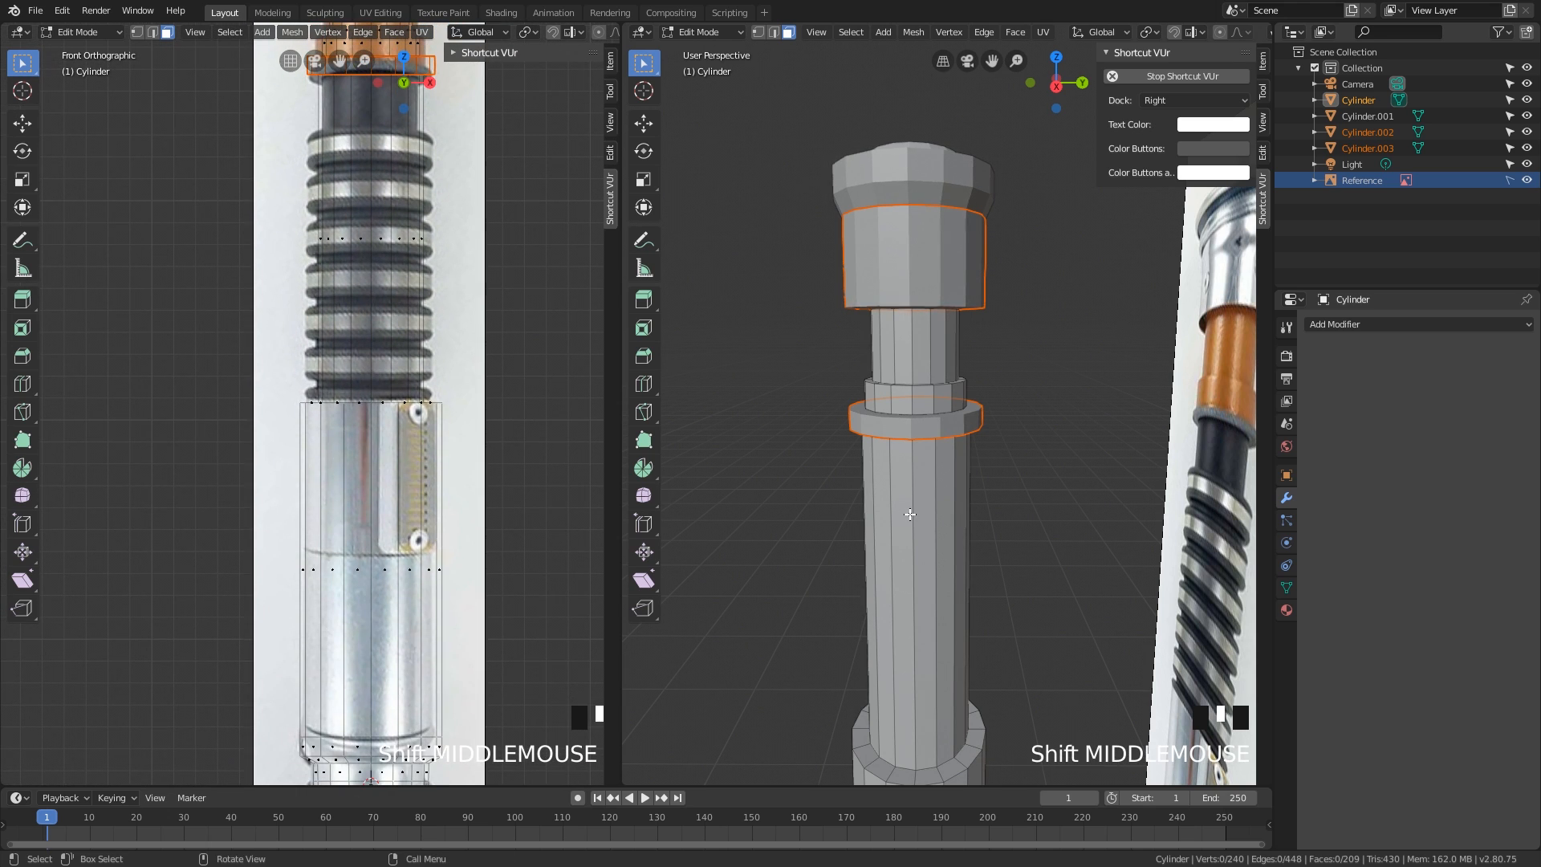
- Inspect the remaining hilt cylinder down to its pommel in Object Mode, and re-enter Edit Mode on it
key(Tab)
click(936, 514)
mouse_move(937, 517)
shift+middle_down()
mouse_move(946, 490)
mouse_move(909, 520)
mouse_move(927, 487)
mouse_move(944, 503)
shift+middle_up()
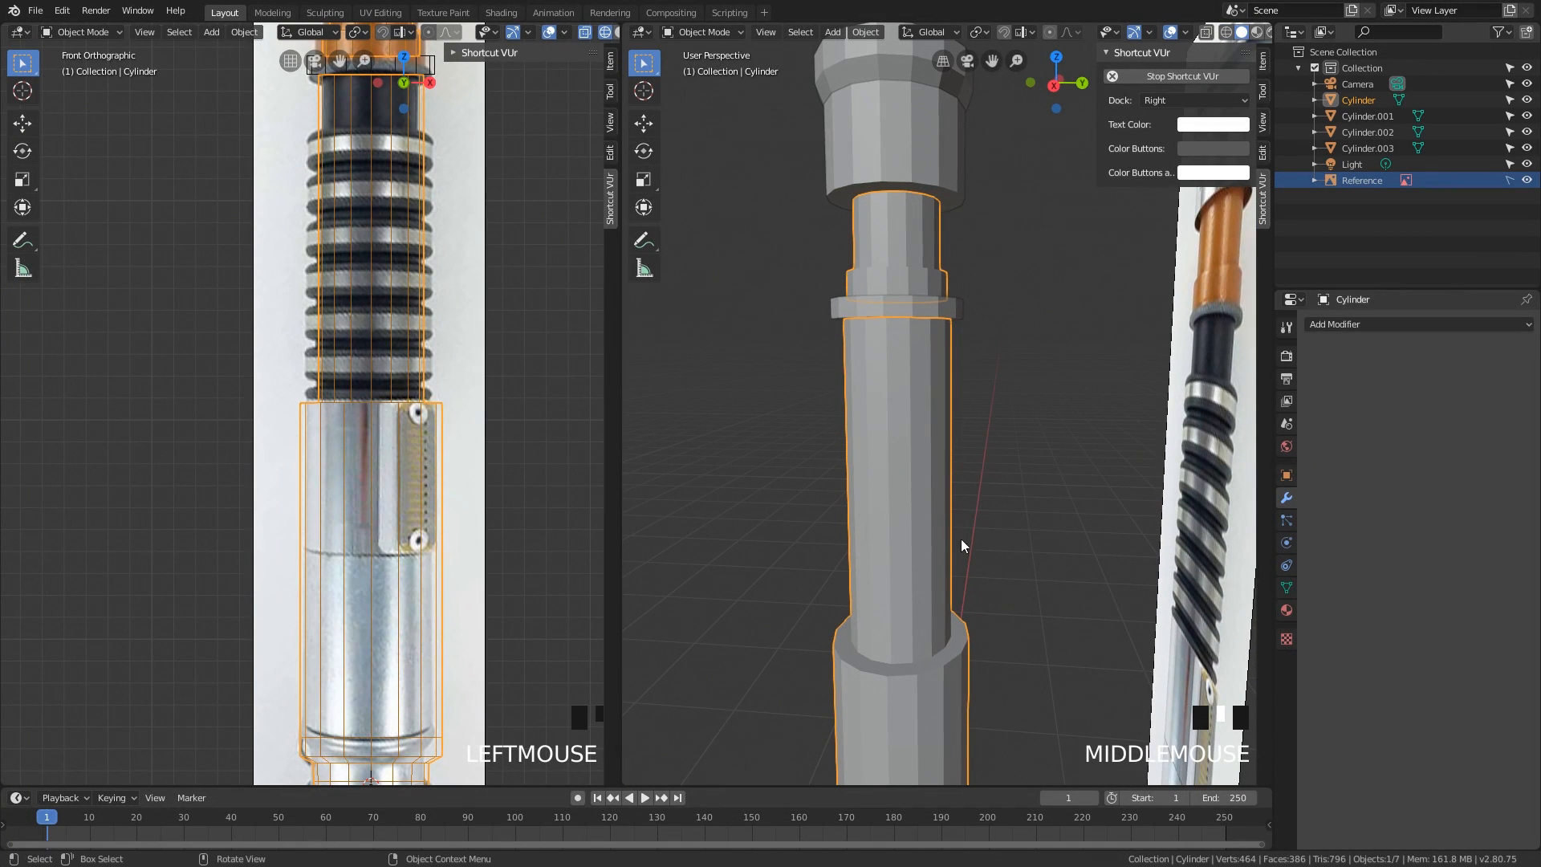
shift+middle_drag(932, 628, 942, 528)
shift+middle_drag(449, 590, 397, 403)
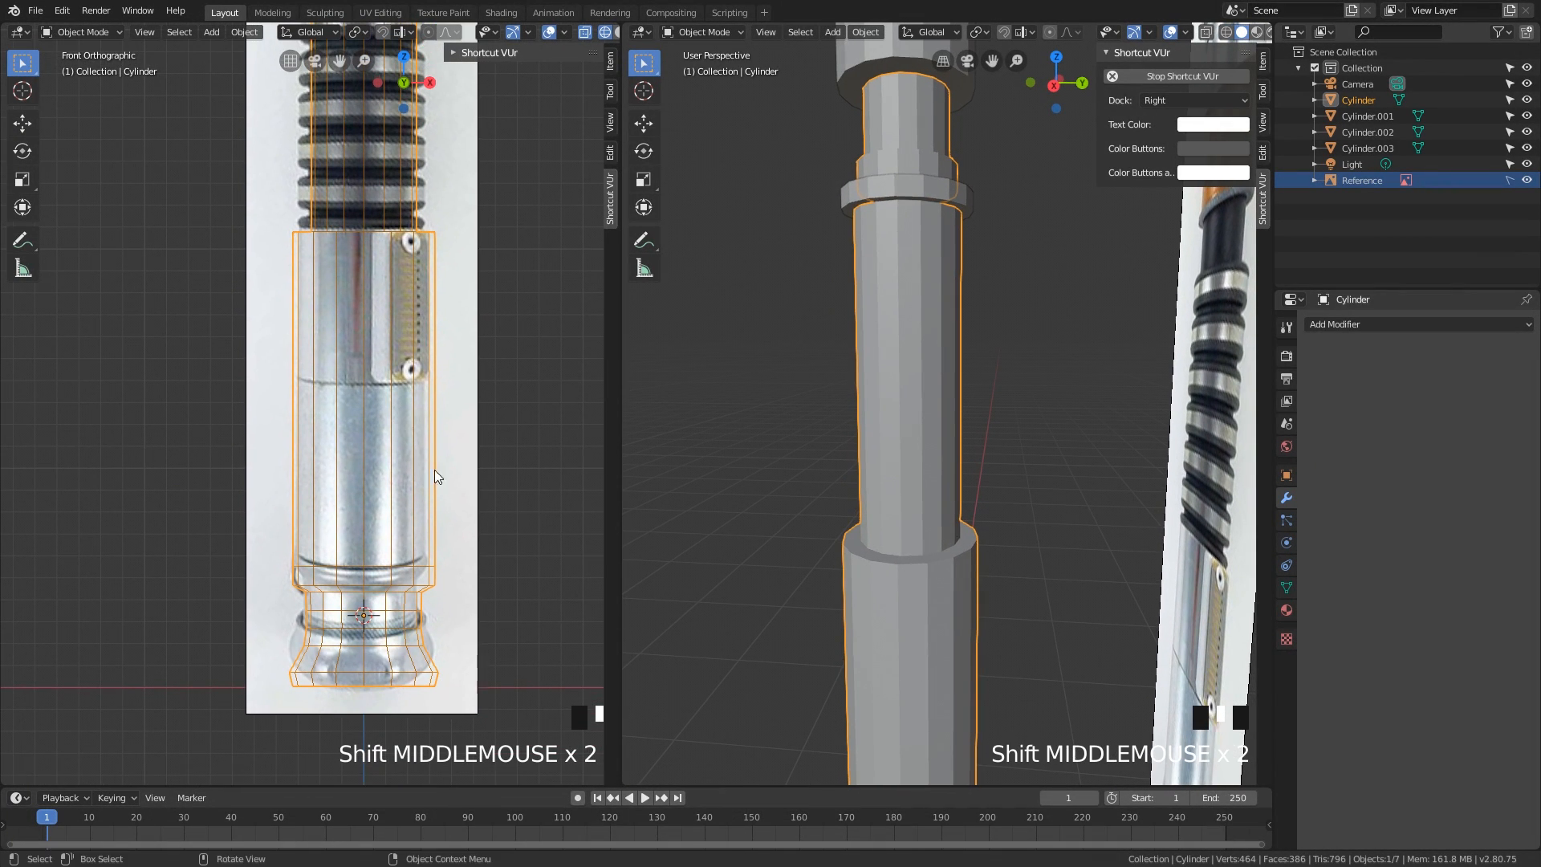
shift+middle_drag(982, 673, 989, 519)
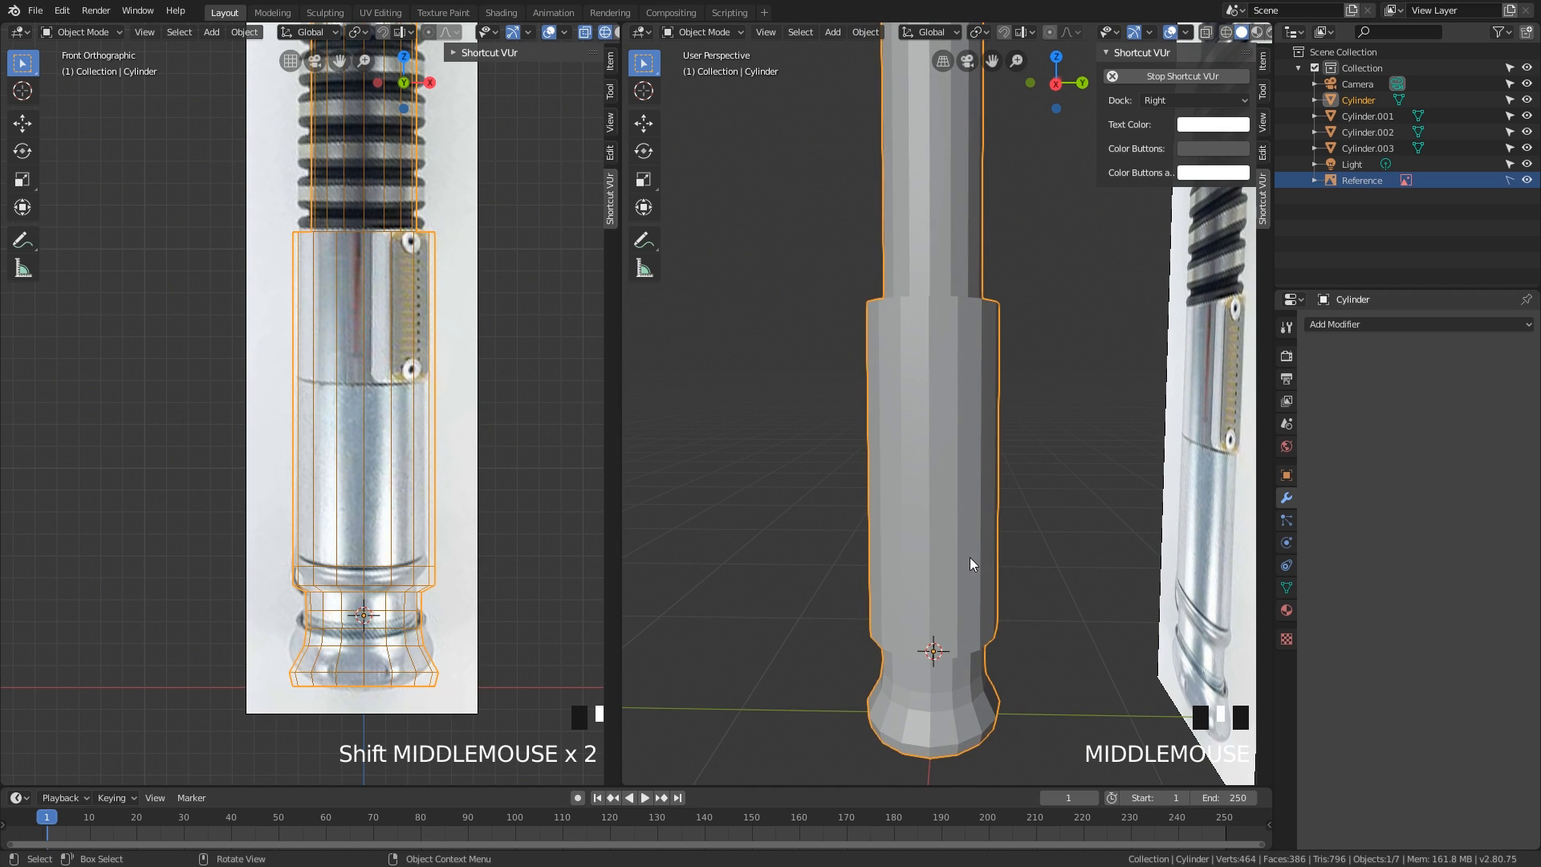
key(Tab)
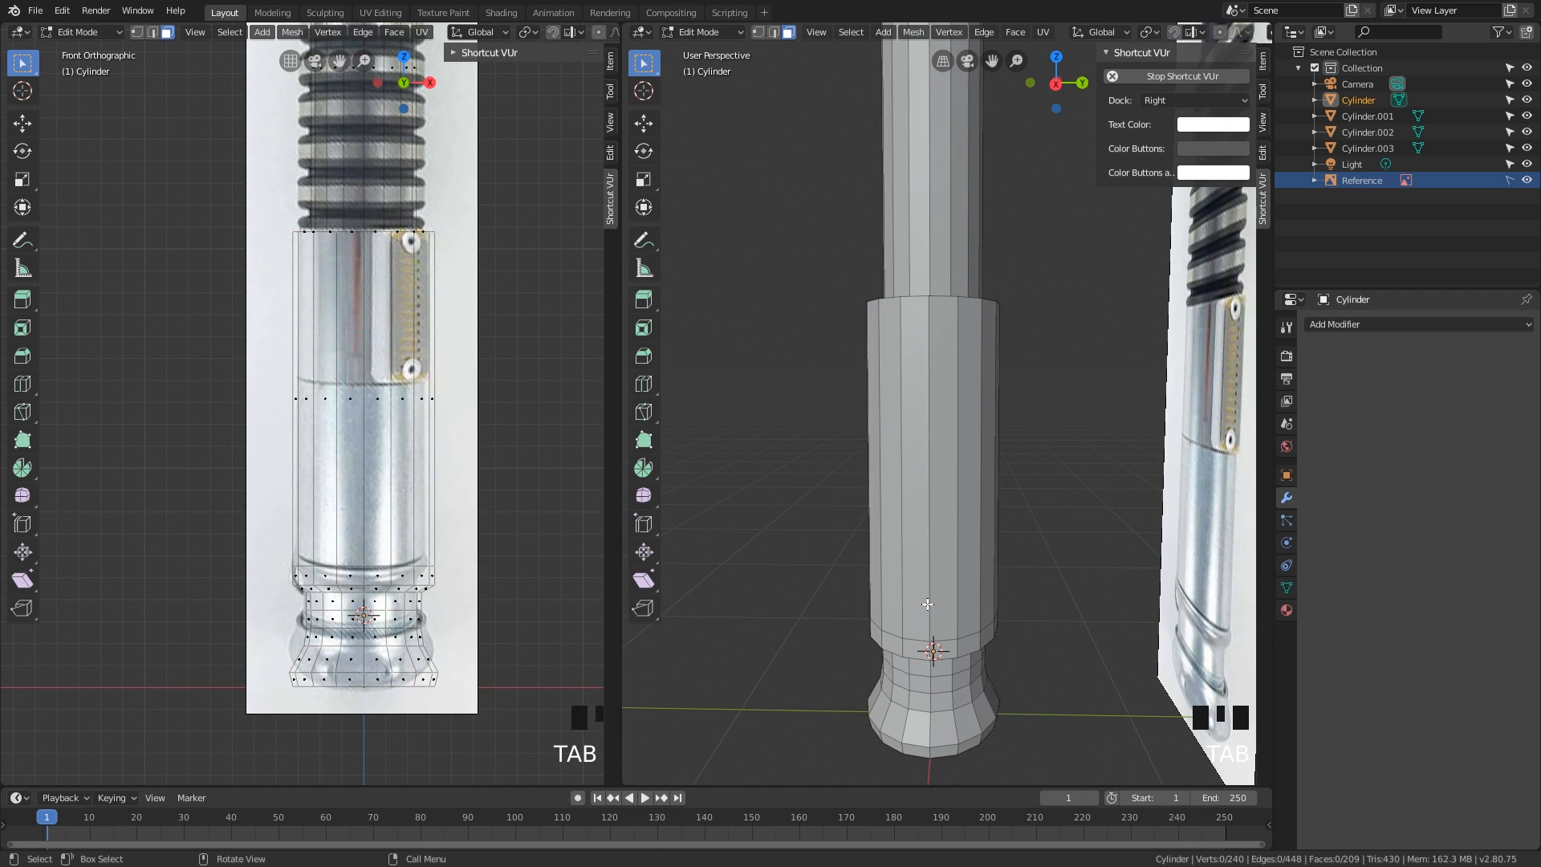
- Try loop-selecting faces from the narrow band above the pommel neck, and clear the selection
middle_drag(928, 605, 931, 562)
scroll(953, 667, up, 2)
shift+middle_drag(953, 667, 926, 533)
click(927, 536)
scroll(940, 587, up, 1)
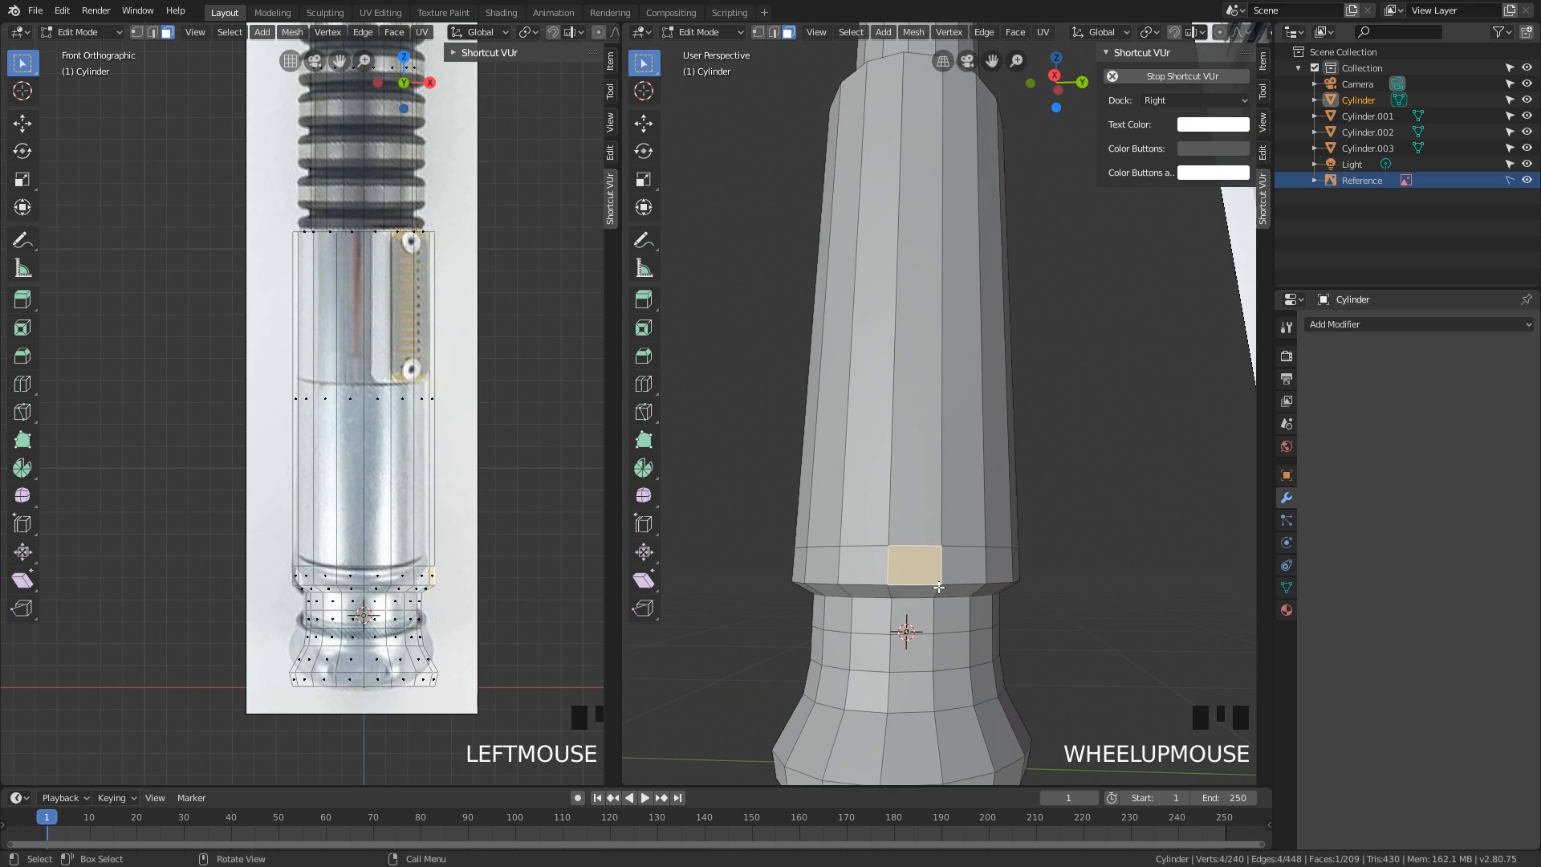
alt+click(915, 576)
click(919, 571)
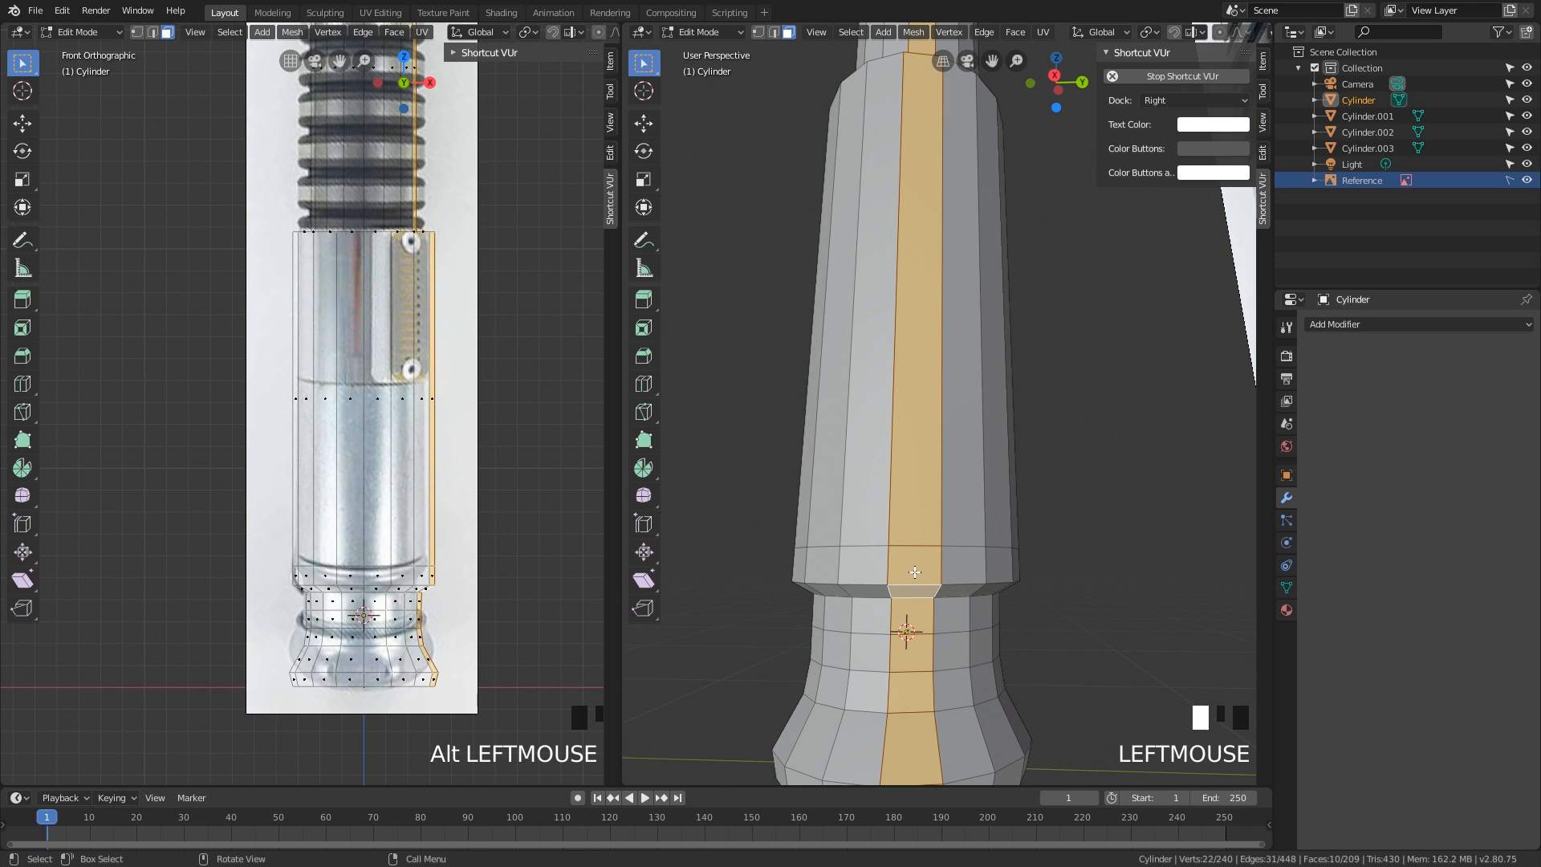
alt+click(975, 564)
click(1060, 475)
- Select one face of the narrow band above the pommel neck, try a loop selection from it, and undo that selection
shift+middle_drag(977, 610, 1001, 467)
scroll(1059, 474, up, 4)
scroll(939, 482, down, 4)
click(937, 451)
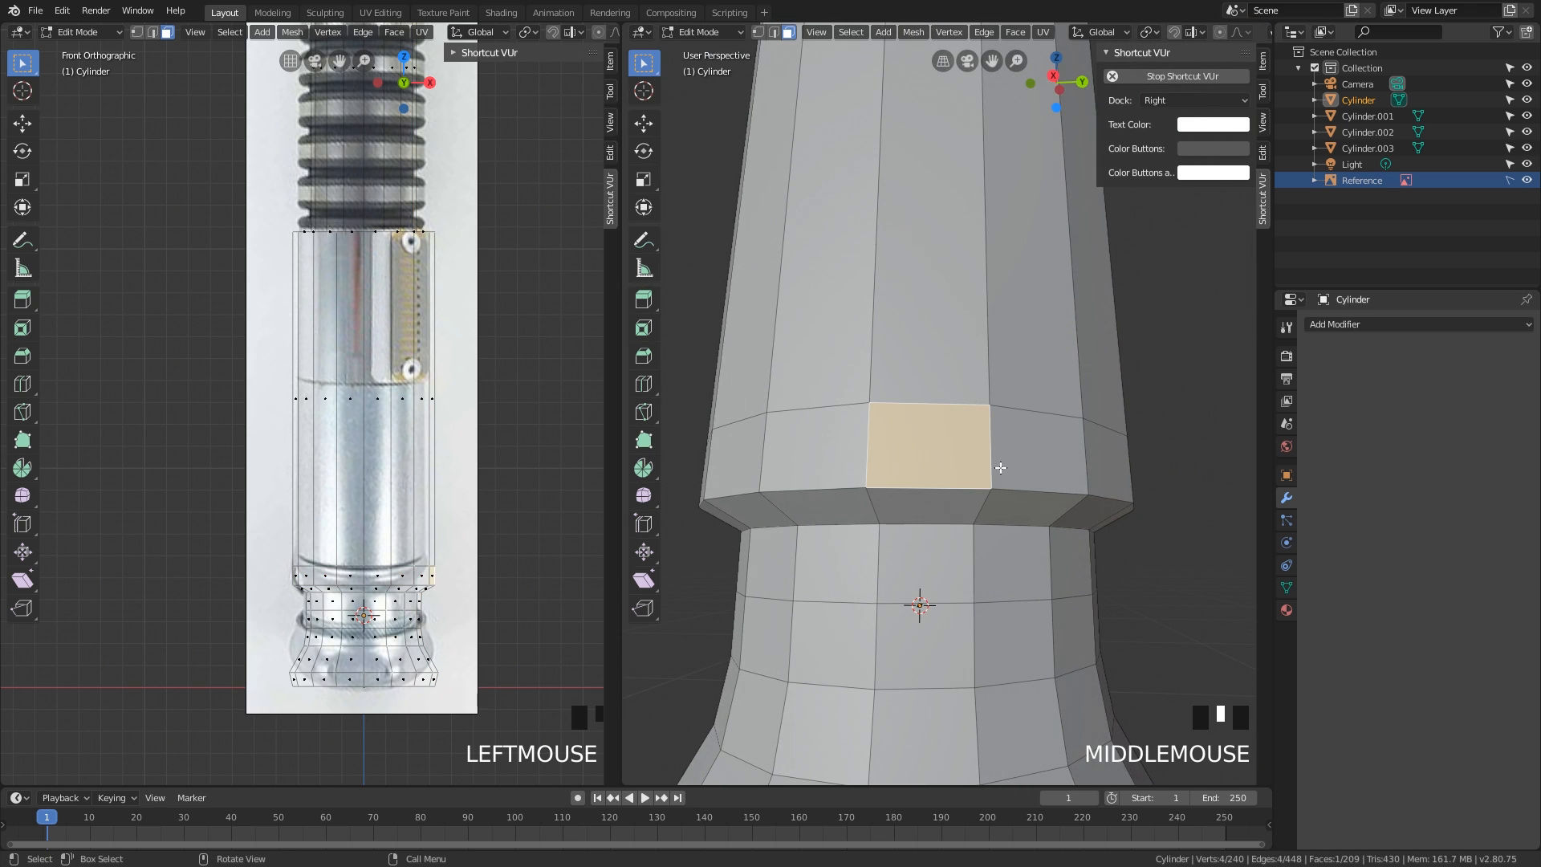
alt+click(1079, 448)
key(ctrl+z)
- Loop-select the full horizontal ring of faces on the narrow band above the pommel neck, after trying the vertical face strip
alt+click(929, 519)
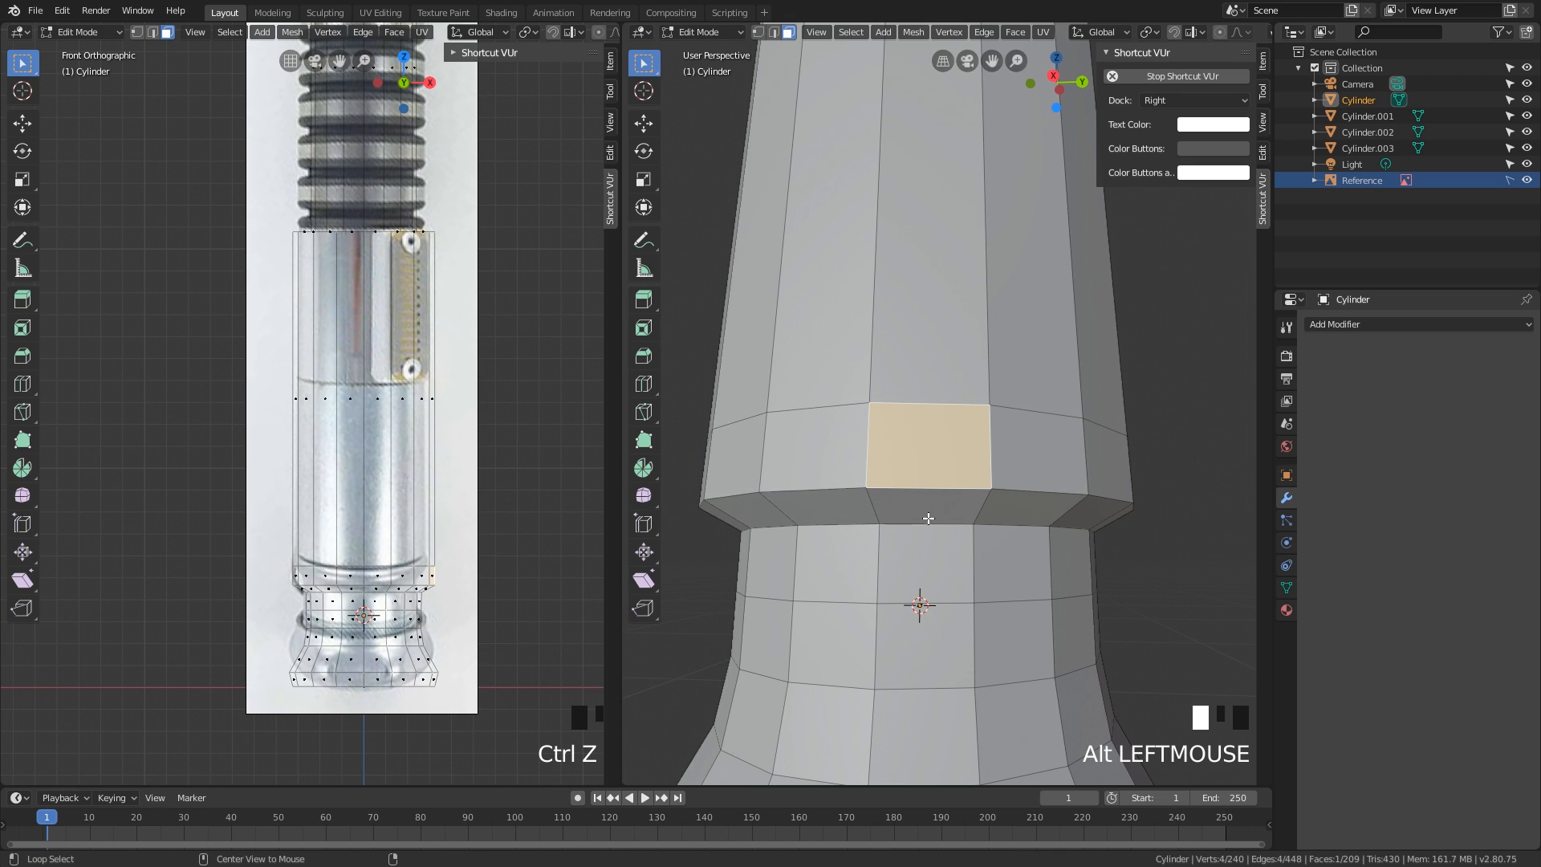
alt+click(929, 519)
key(ctrl+z)
alt+click(987, 476)
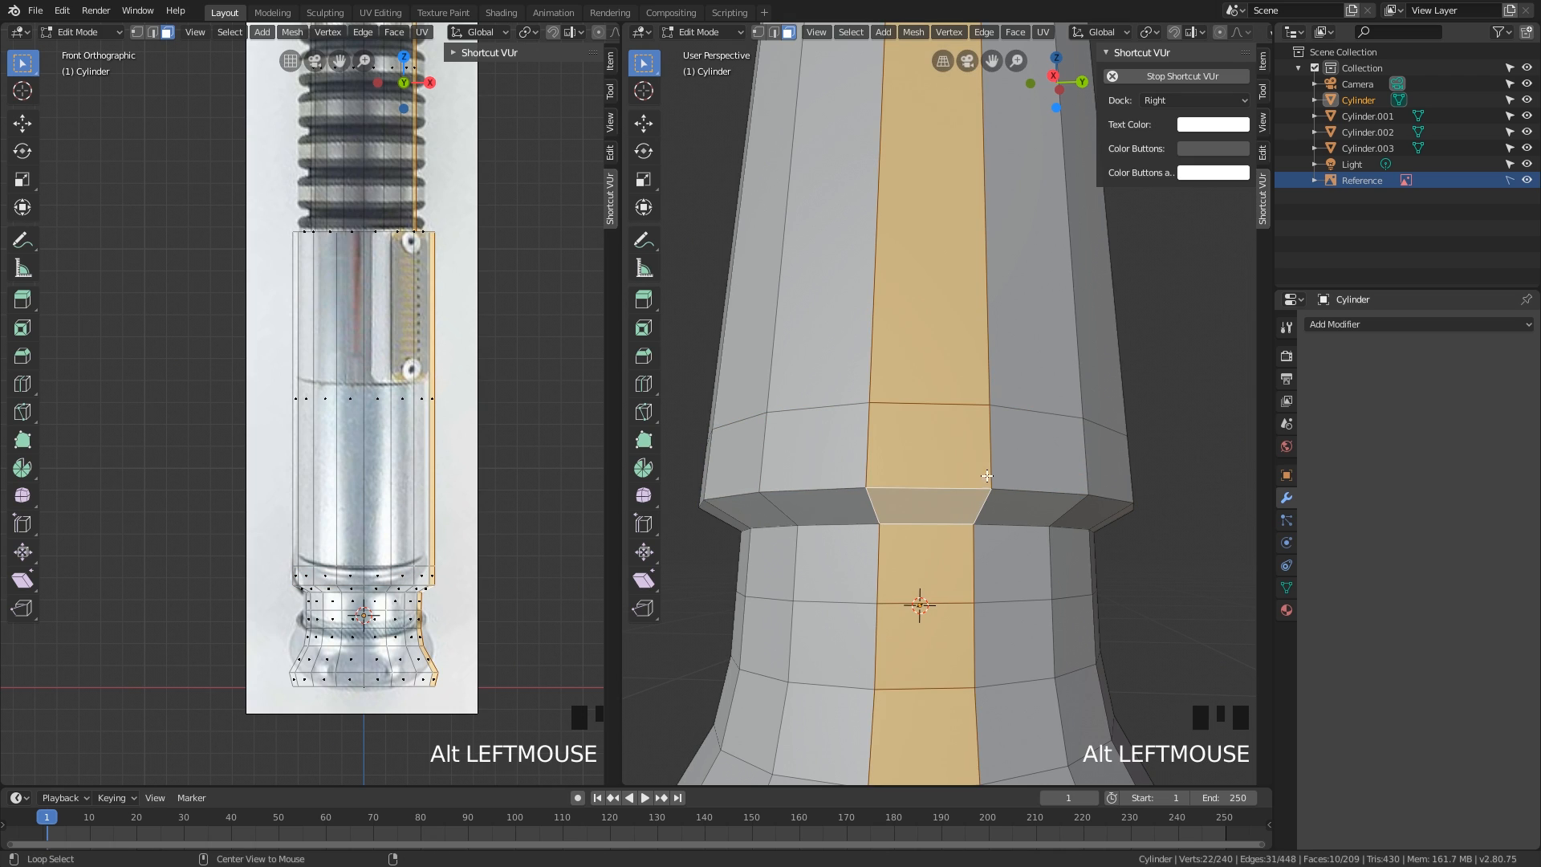
alt+click(969, 443)
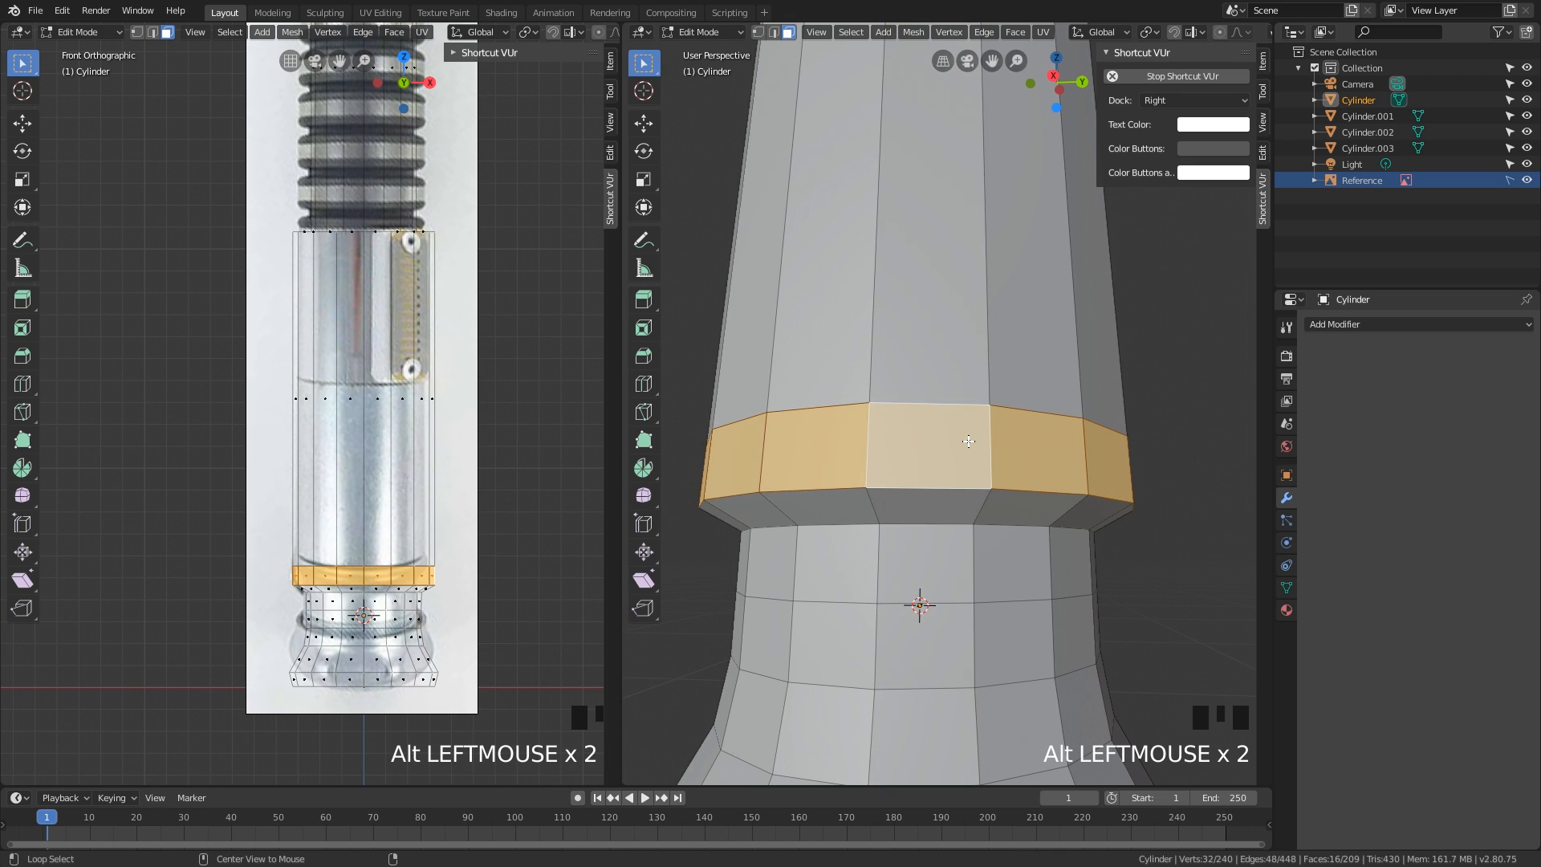
- Try loop selections on the narrow band above the pommel neck, alternating between the vertical face strip and the horizontal ring
alt+click(930, 455)
alt+click(932, 415)
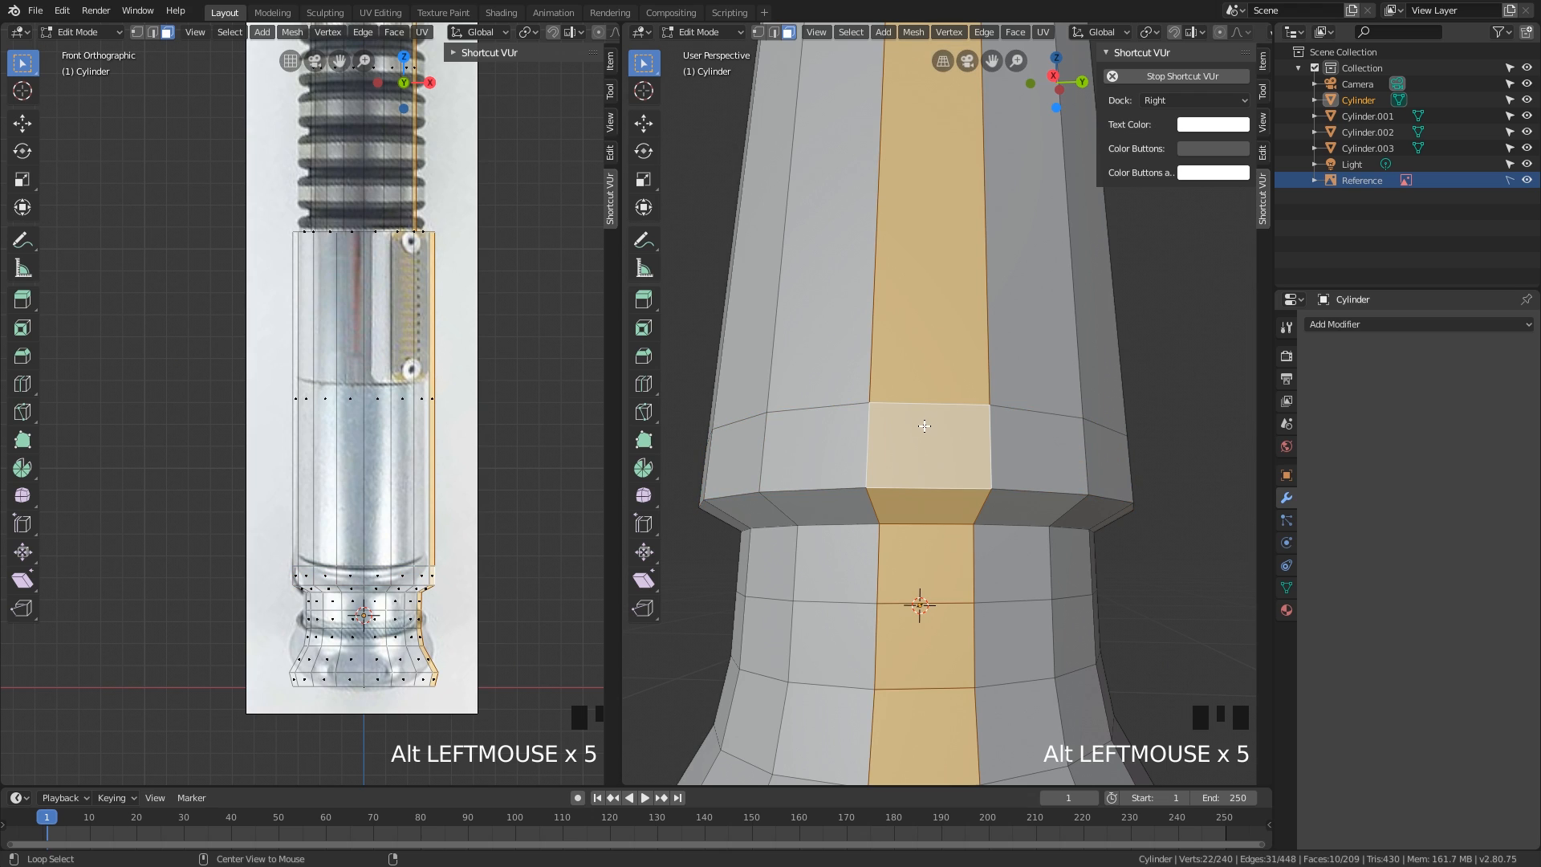
alt+click(879, 449)
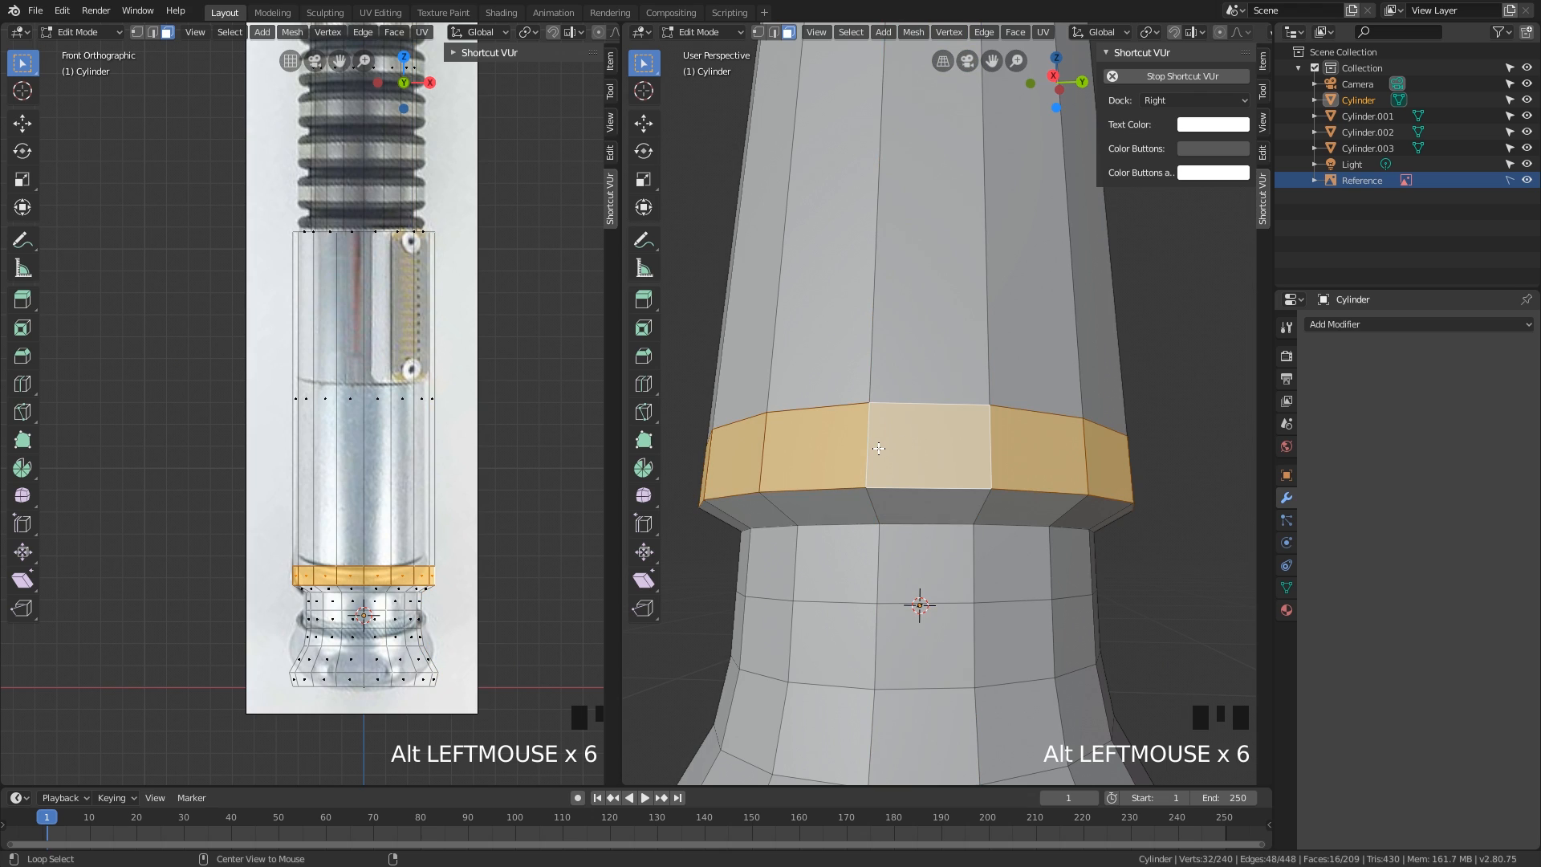
alt+click(927, 413)
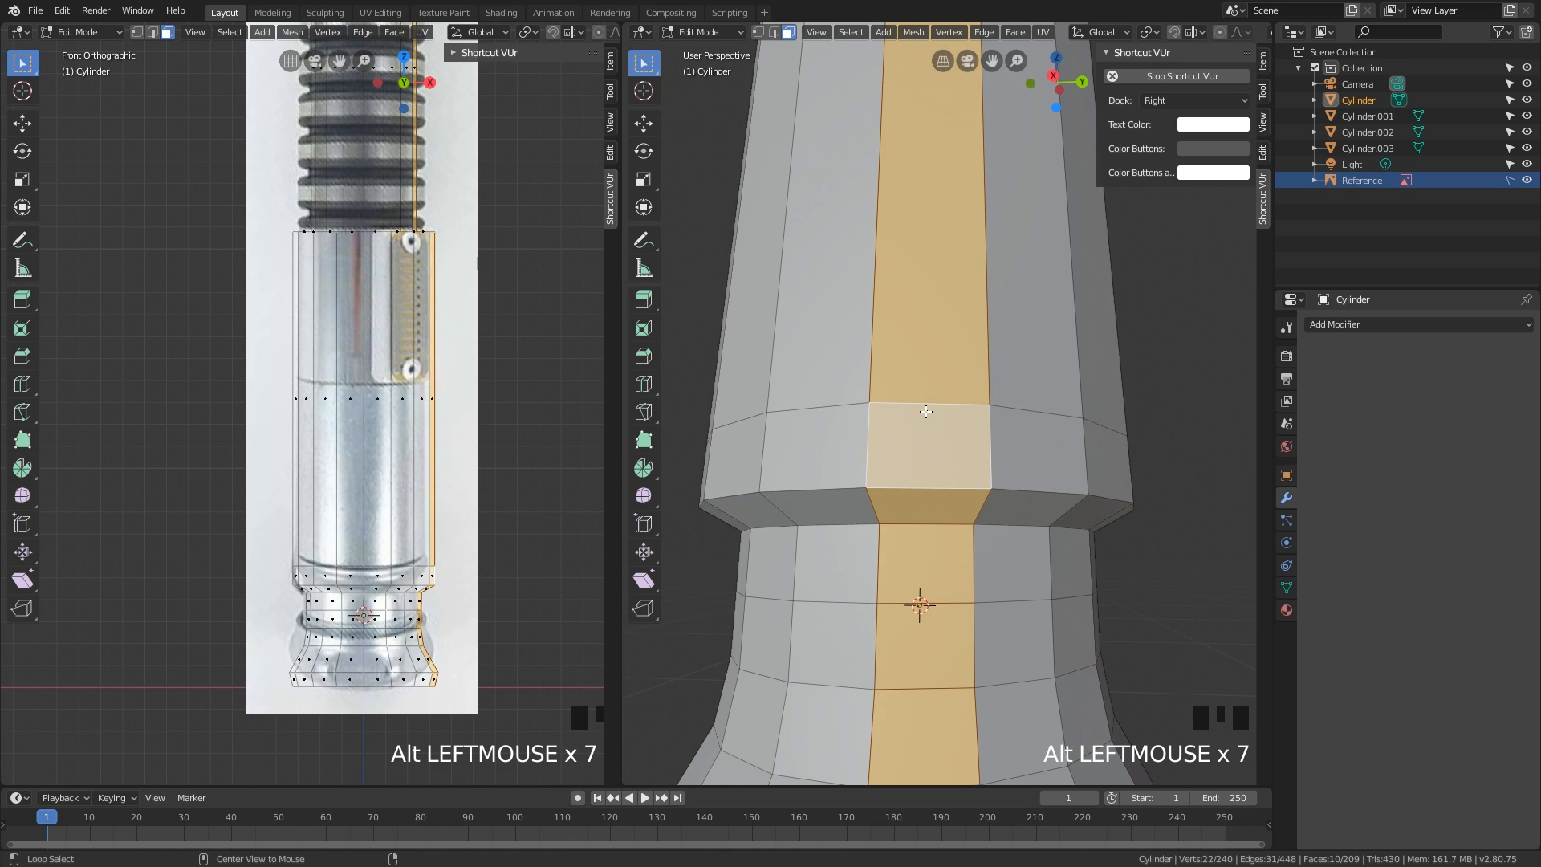
alt+click(858, 453)
alt+click(920, 460)
alt+click(920, 460)
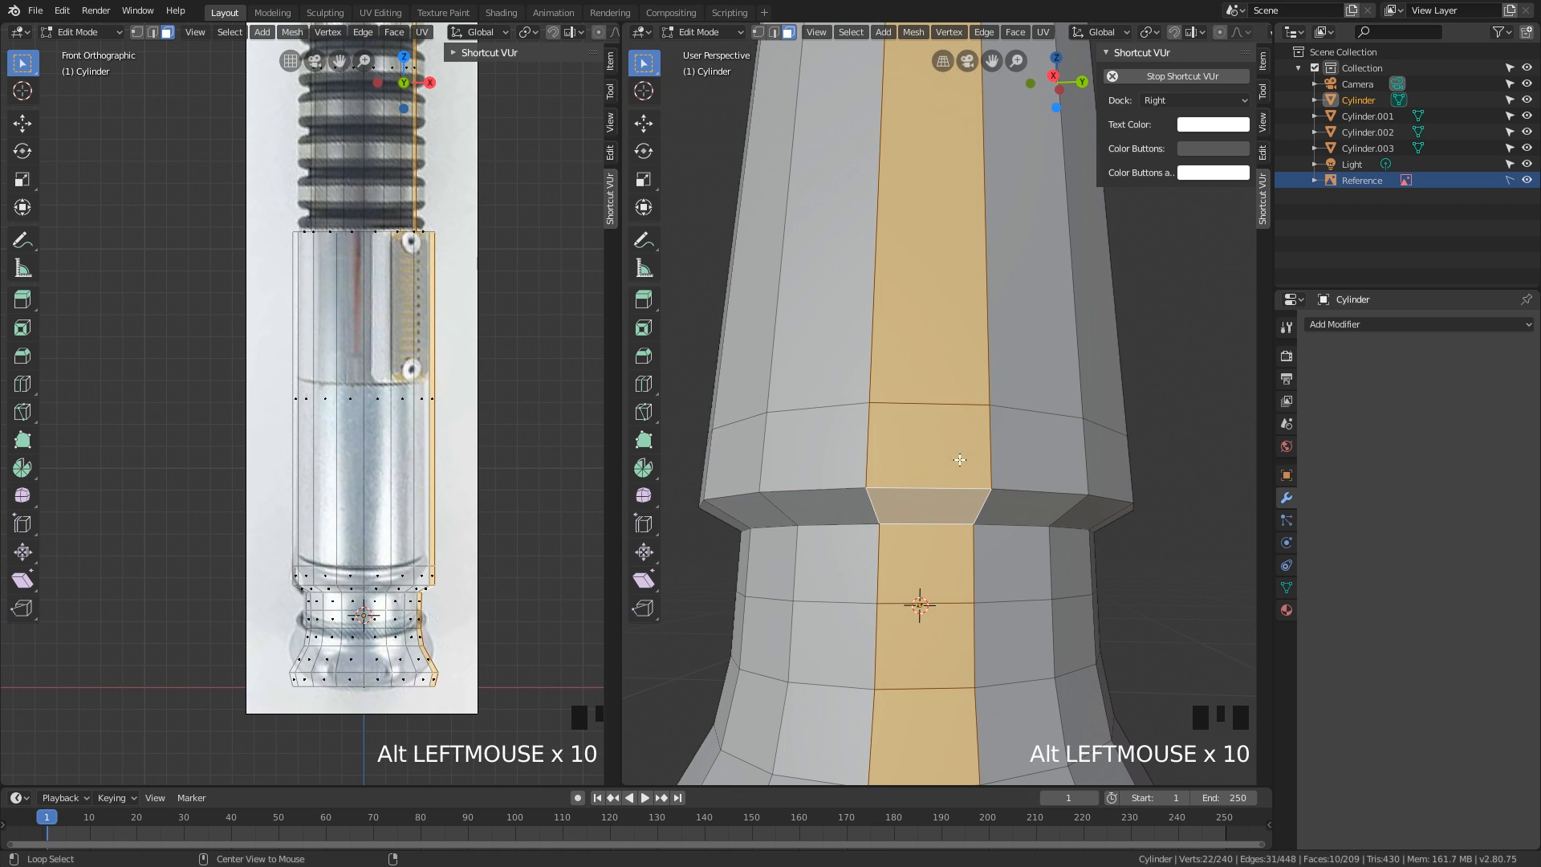
alt+click(958, 448)
alt+click(929, 424)
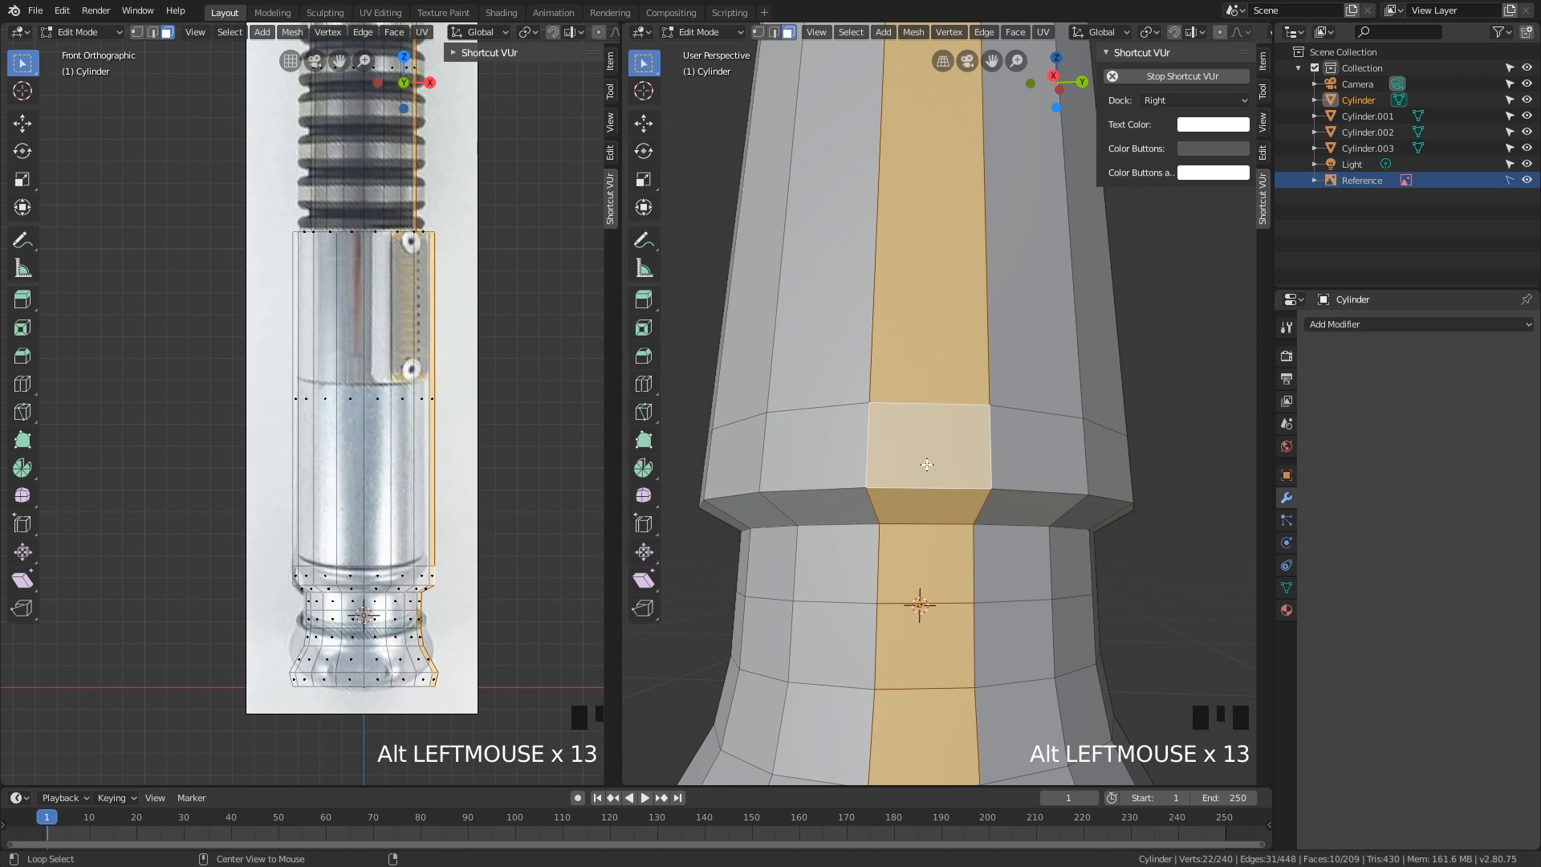
alt+click(927, 469)
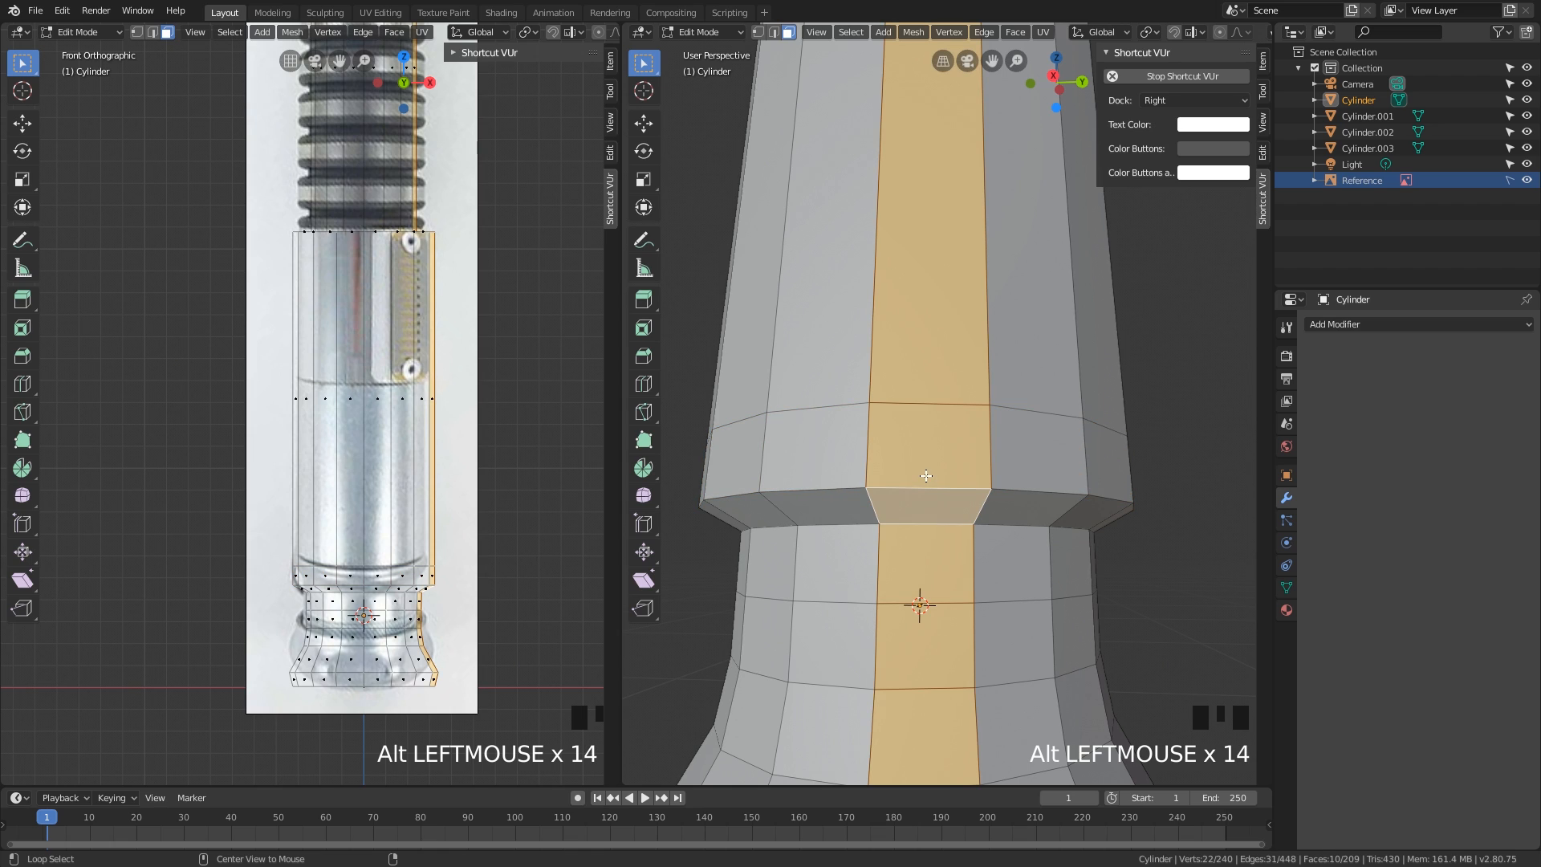
alt+click(974, 447)
alt+click(924, 459)
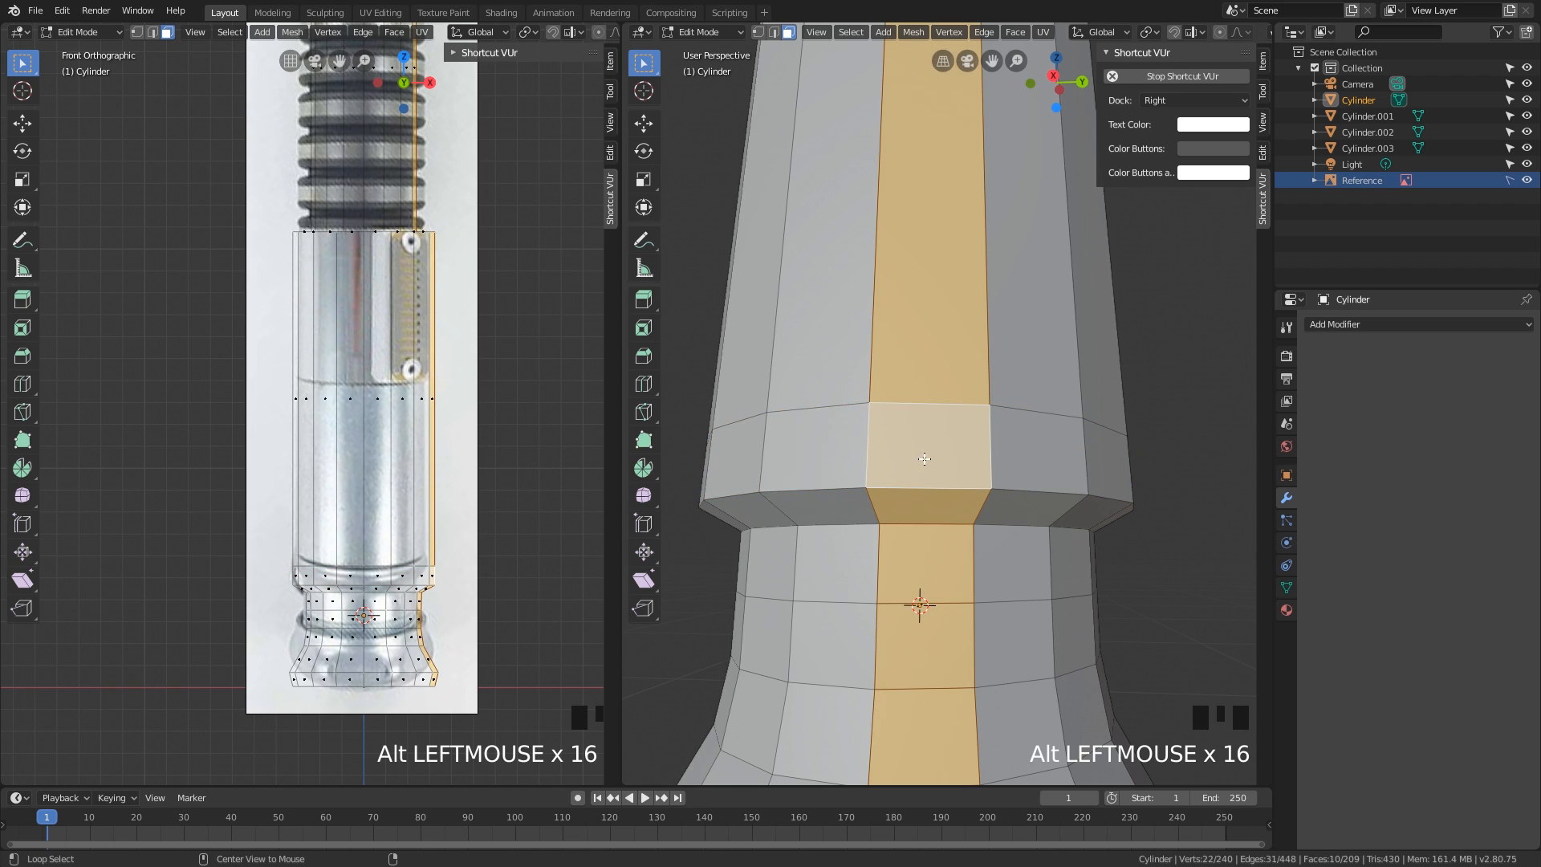
alt+click(891, 450)
- Try extending the band selection with a loop selection along the vertical face strip, and undo that addition
middle_drag(890, 451, 946, 482)
alt+shift+click(919, 526)
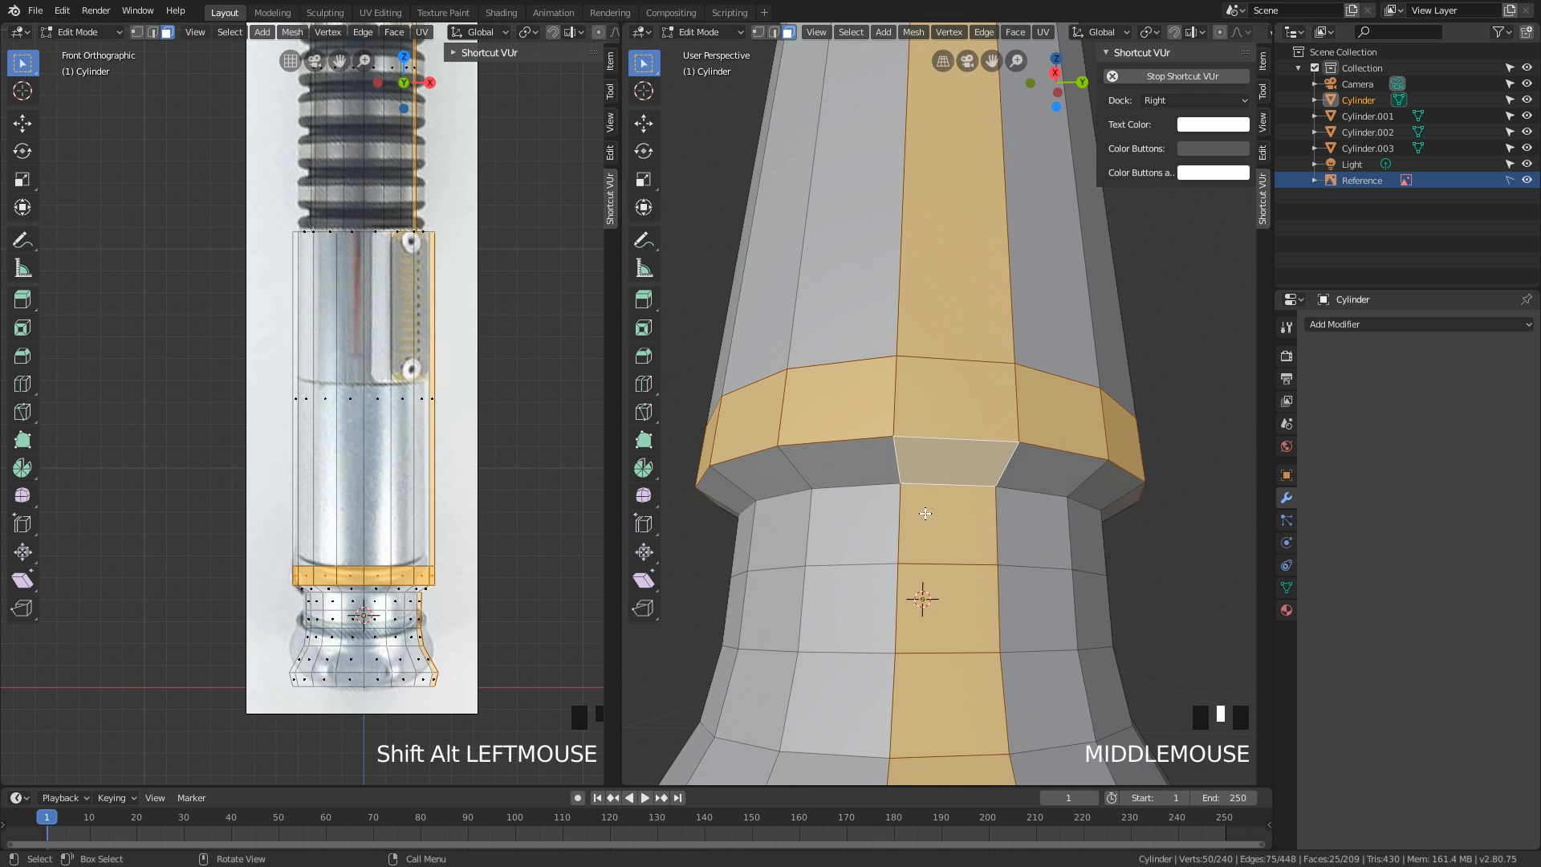
key(ctrl+z)
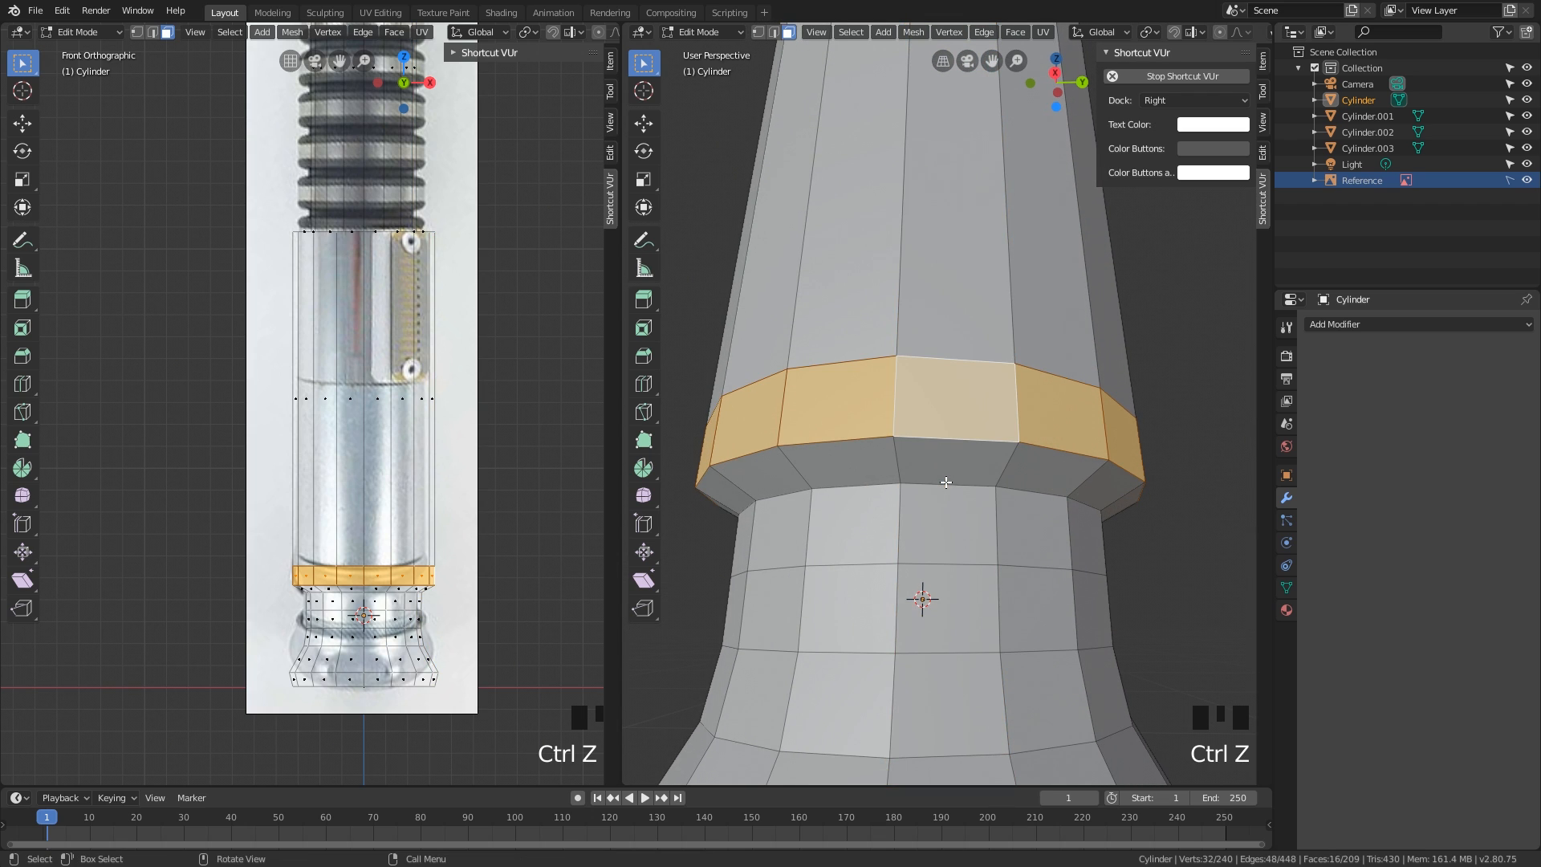
- Add the slanted ring and three neck rings below the band to the selection, try deselecting a vertical strip, and clear everything
alt+shift+click(906, 464)
alt+shift+click(904, 526)
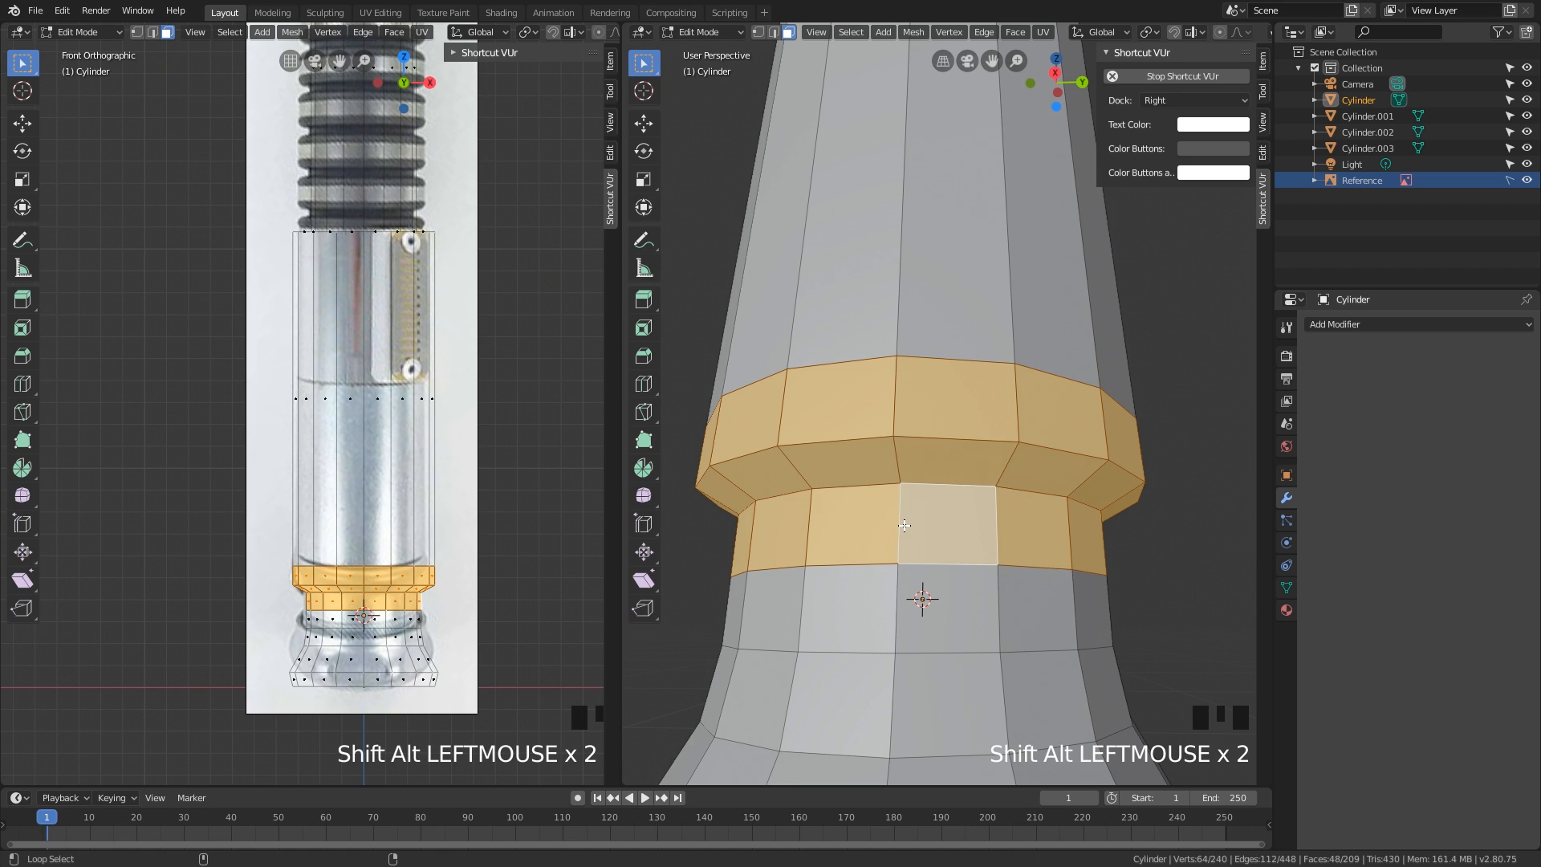
alt+shift+click(907, 603)
alt+shift+click(903, 710)
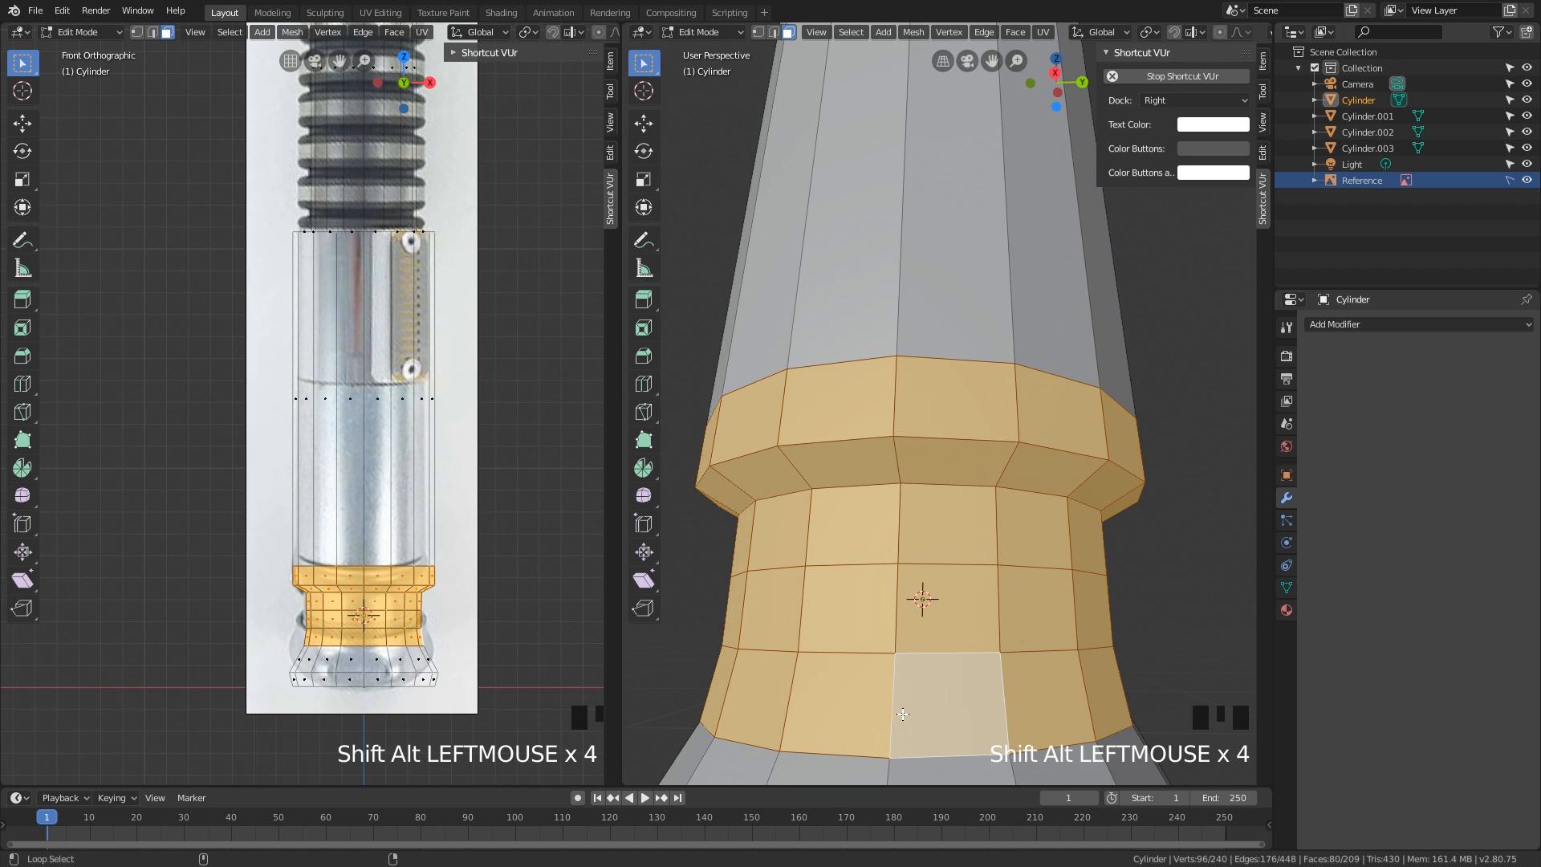
alt+shift+click(949, 363)
scroll(938, 491, down, 2)
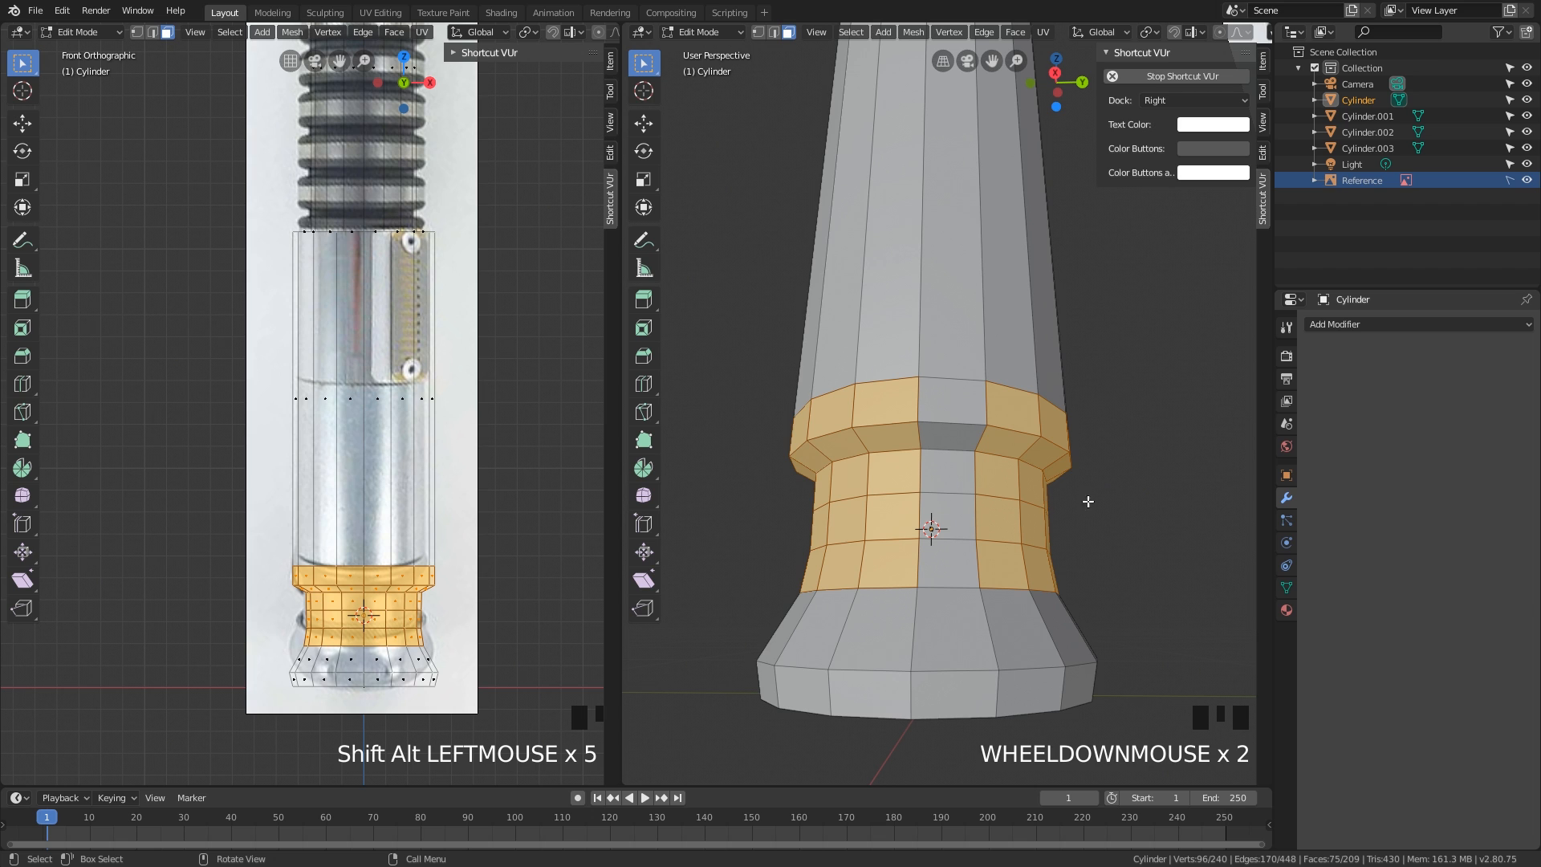
click(1135, 489)
- Inspect the hilt's middle and lower sections against the reference image in Object Mode, and return to Edit Mode
middle_drag(1132, 493, 1070, 544)
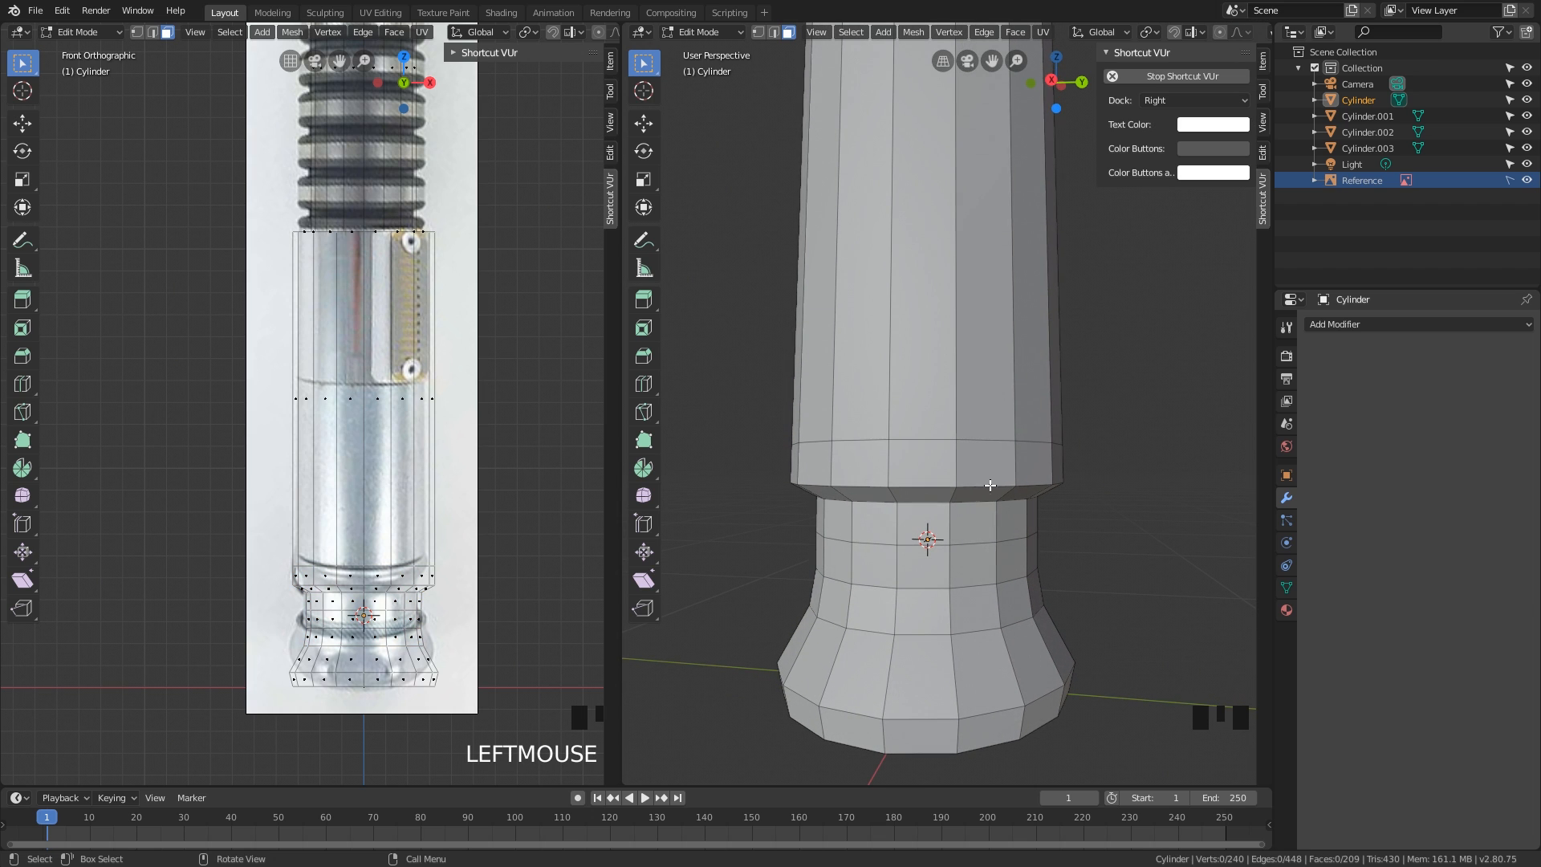
scroll(990, 485, down, 2)
shift+middle_drag(989, 485, 959, 479)
scroll(998, 419, up, 2)
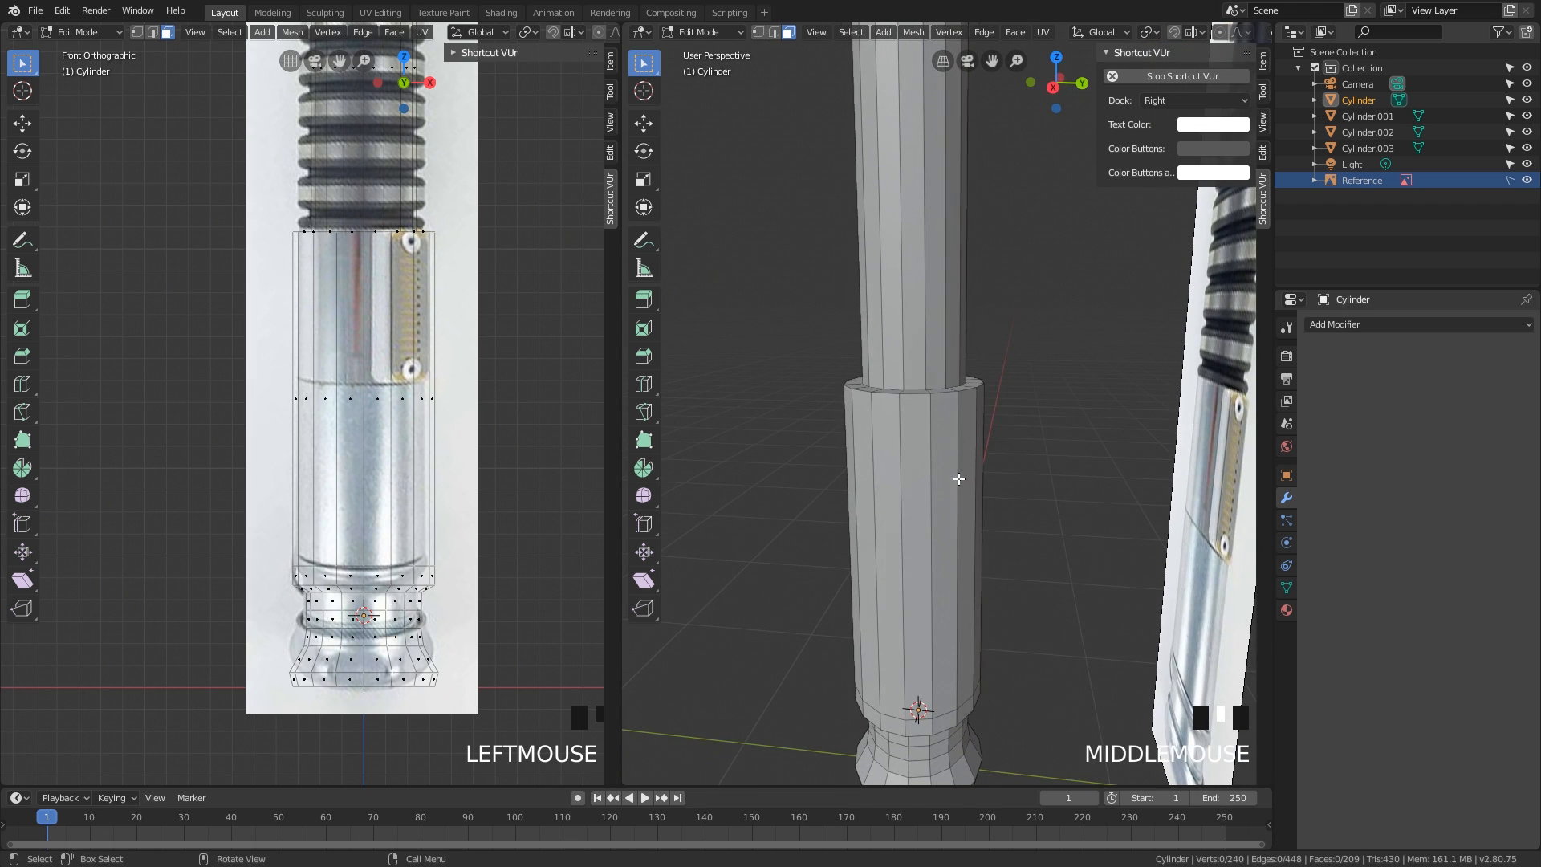
key(Tab)
scroll(948, 447, down, 1)
shift+middle_drag(462, 280, 468, 522)
scroll(467, 522, down, 1)
shift+middle_drag(874, 325, 910, 387)
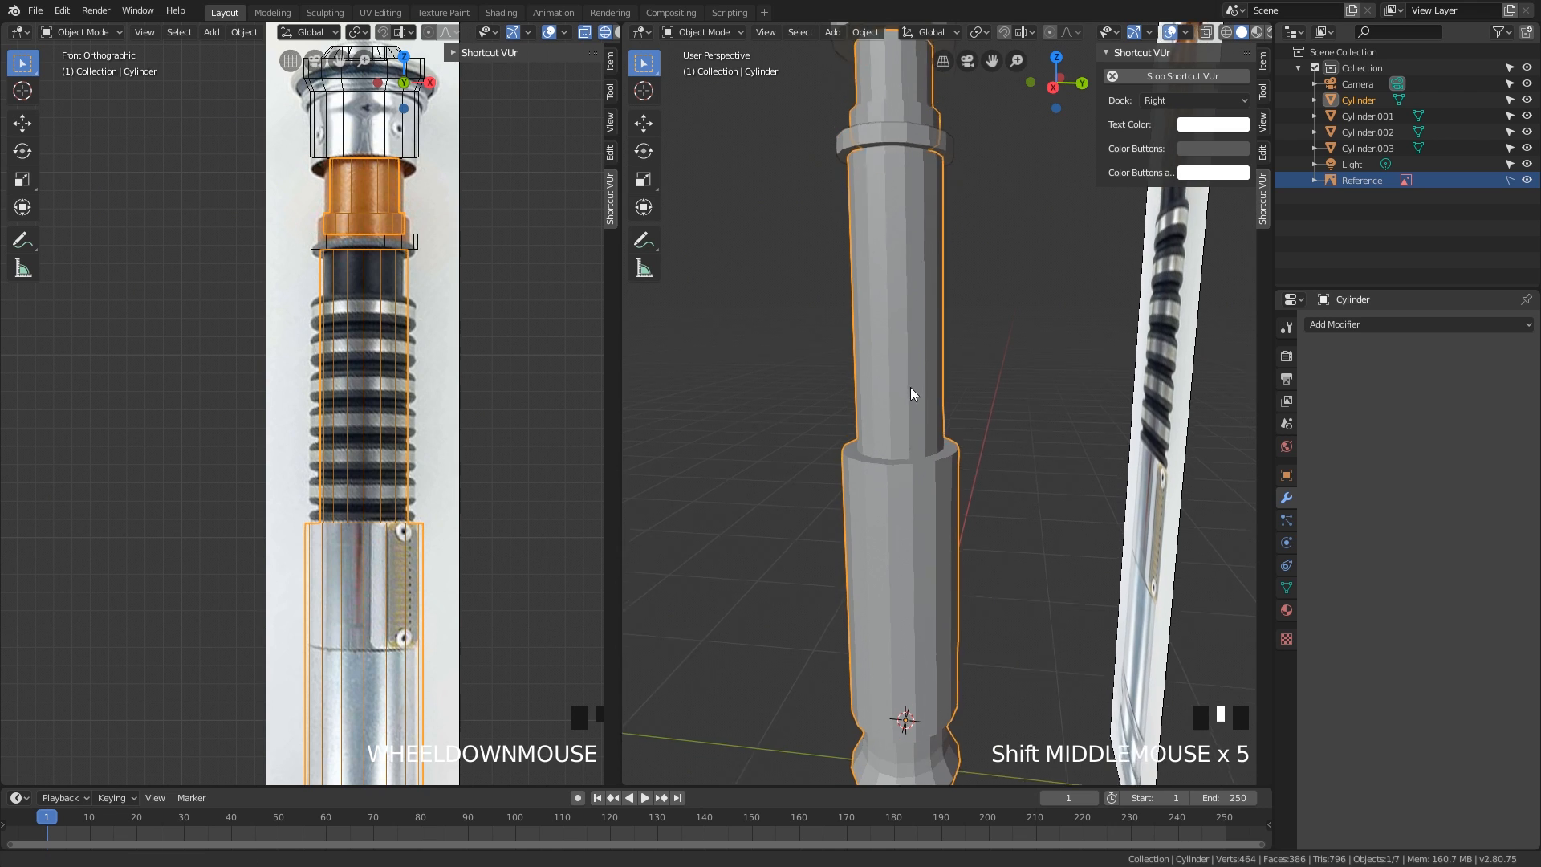
key(Tab)
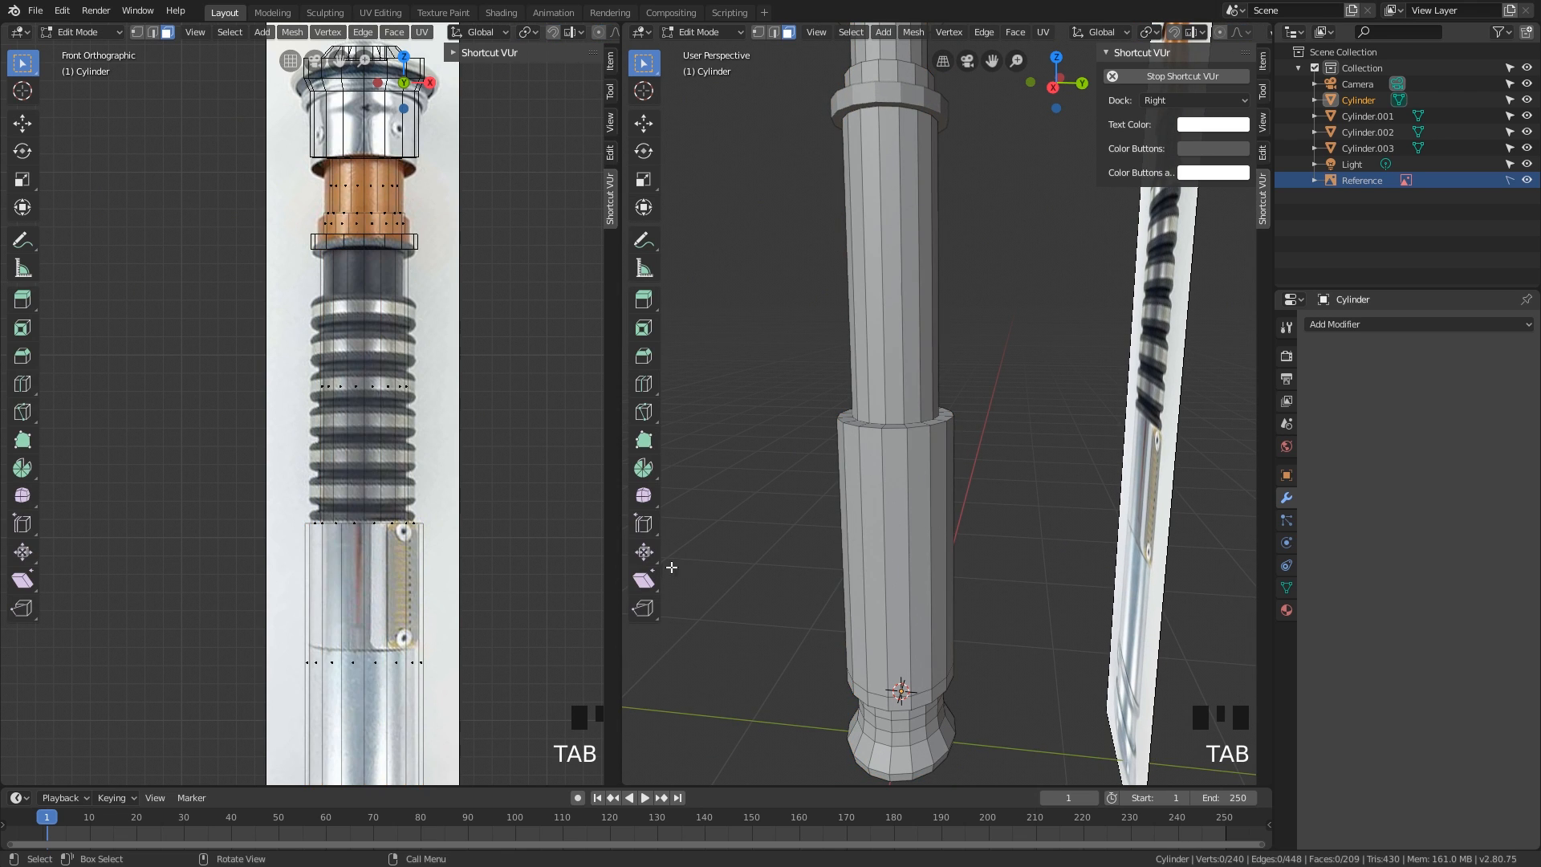
- Loop-select the long faces around the wide lower sleeve and grow the selection once to include the adjoining rings
shift+middle_drag(898, 550, 931, 540)
click(935, 477)
alt+click(940, 475)
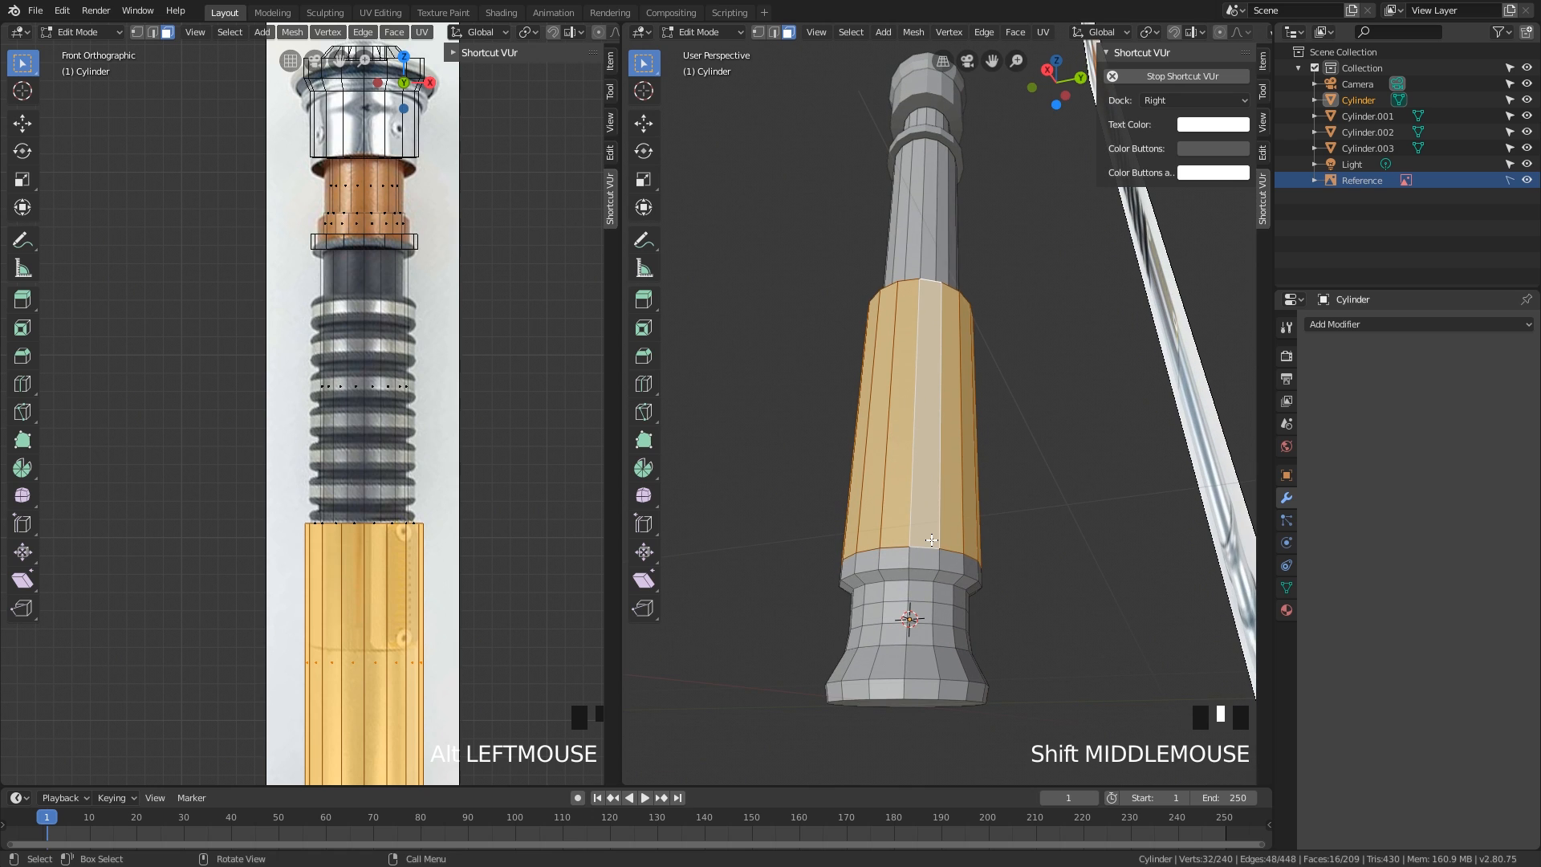
key(ctrl+KP_Add)
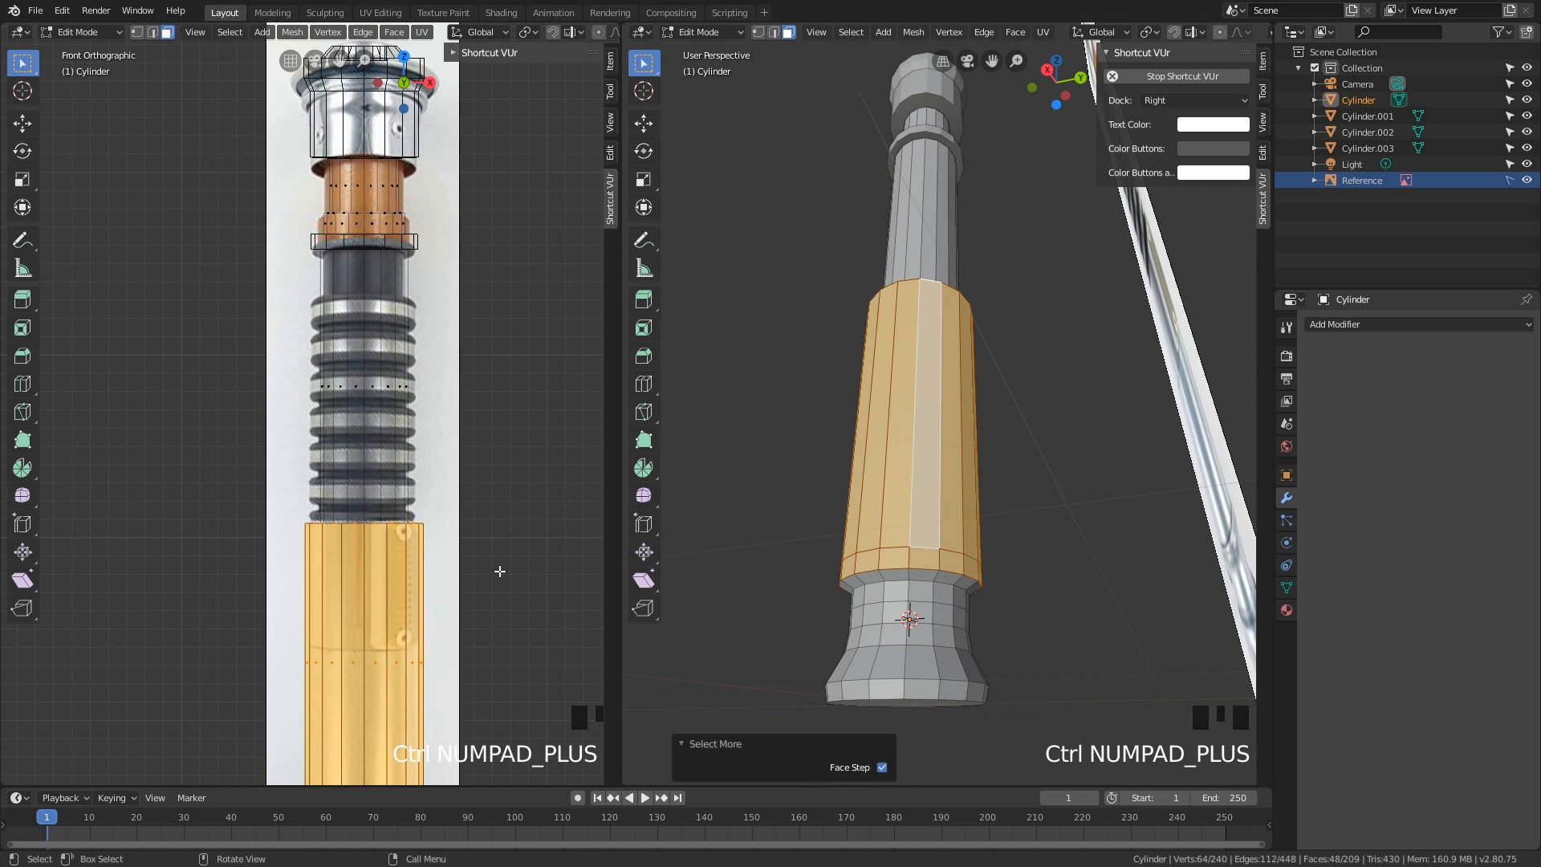
- Compare the sleeve selection with the reference image, try a loop toggle on its long faces, and undo it
alt+middle_drag(471, 587, 449, 200)
mouse_move(477, 543)
shift+middle_down()
mouse_move(489, 509)
mouse_move(494, 530)
shift+middle_up()
scroll(489, 510, up, 4)
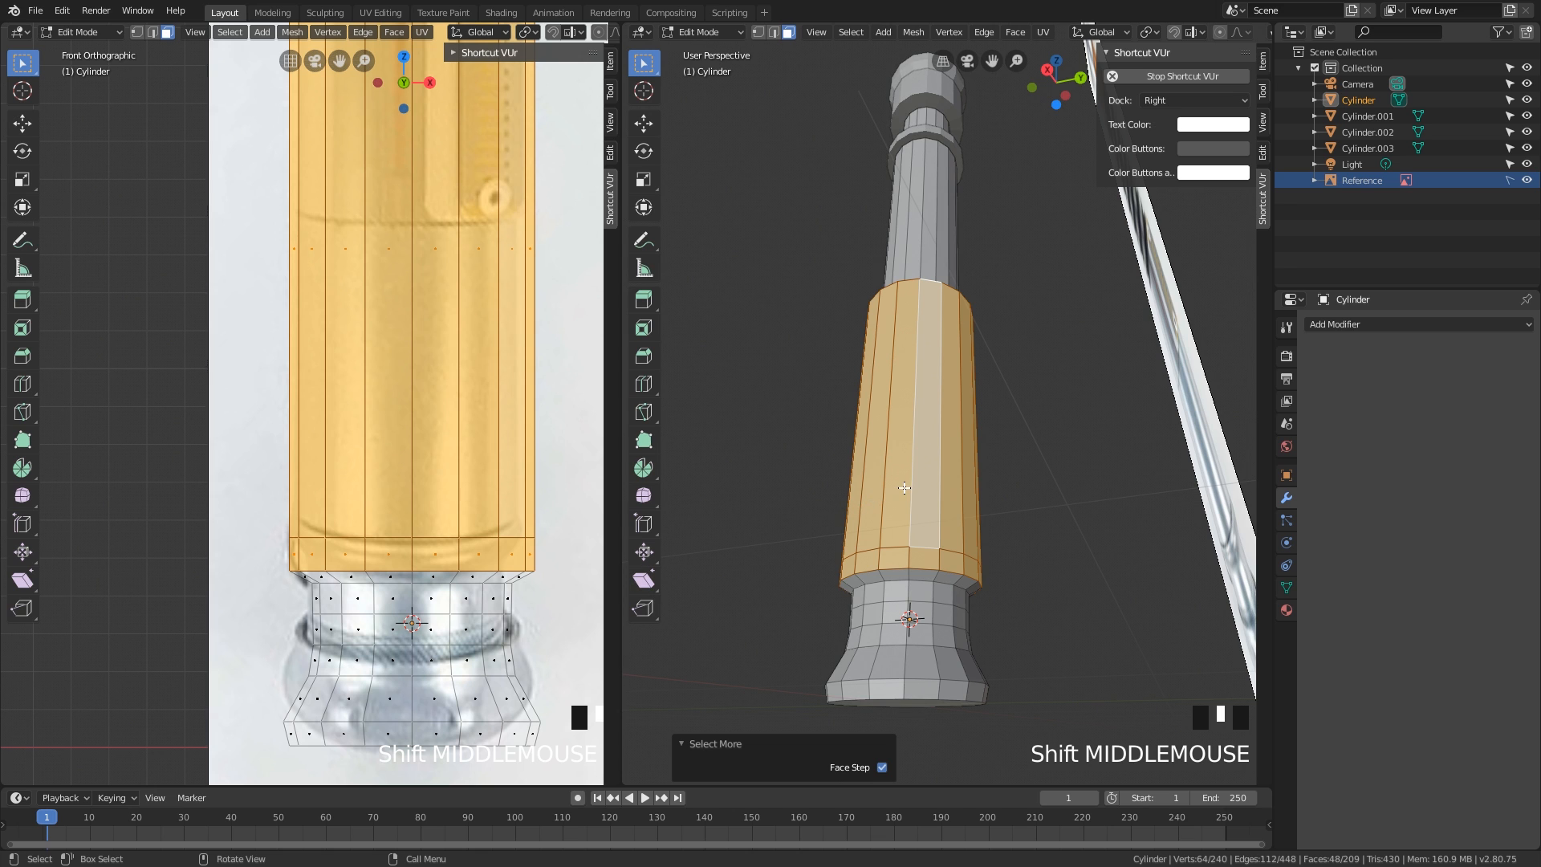
middle_drag(904, 488, 1076, 498)
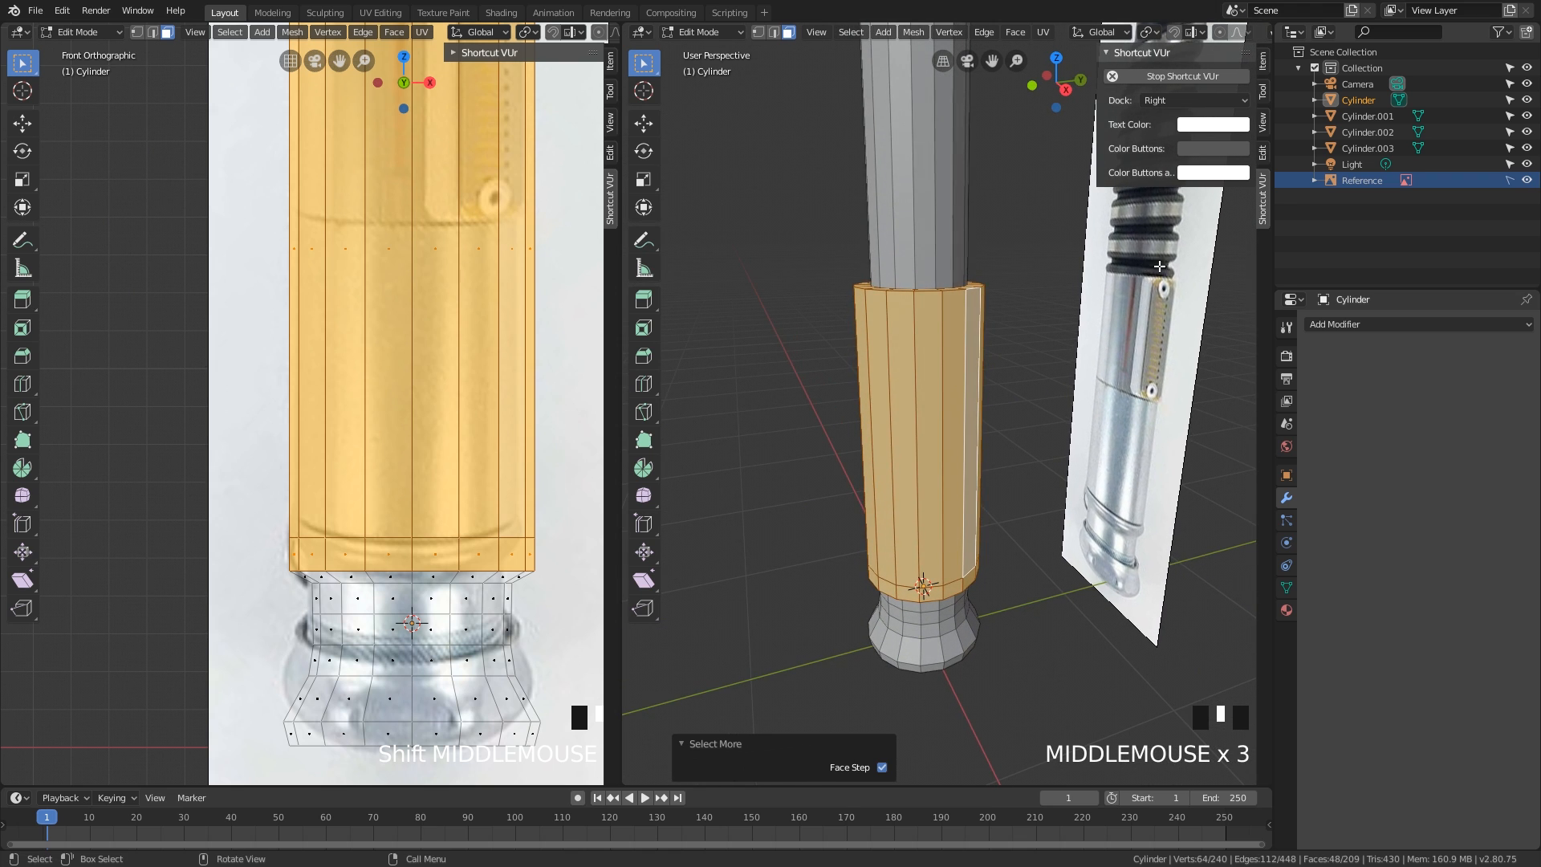
middle_drag(980, 478, 949, 468)
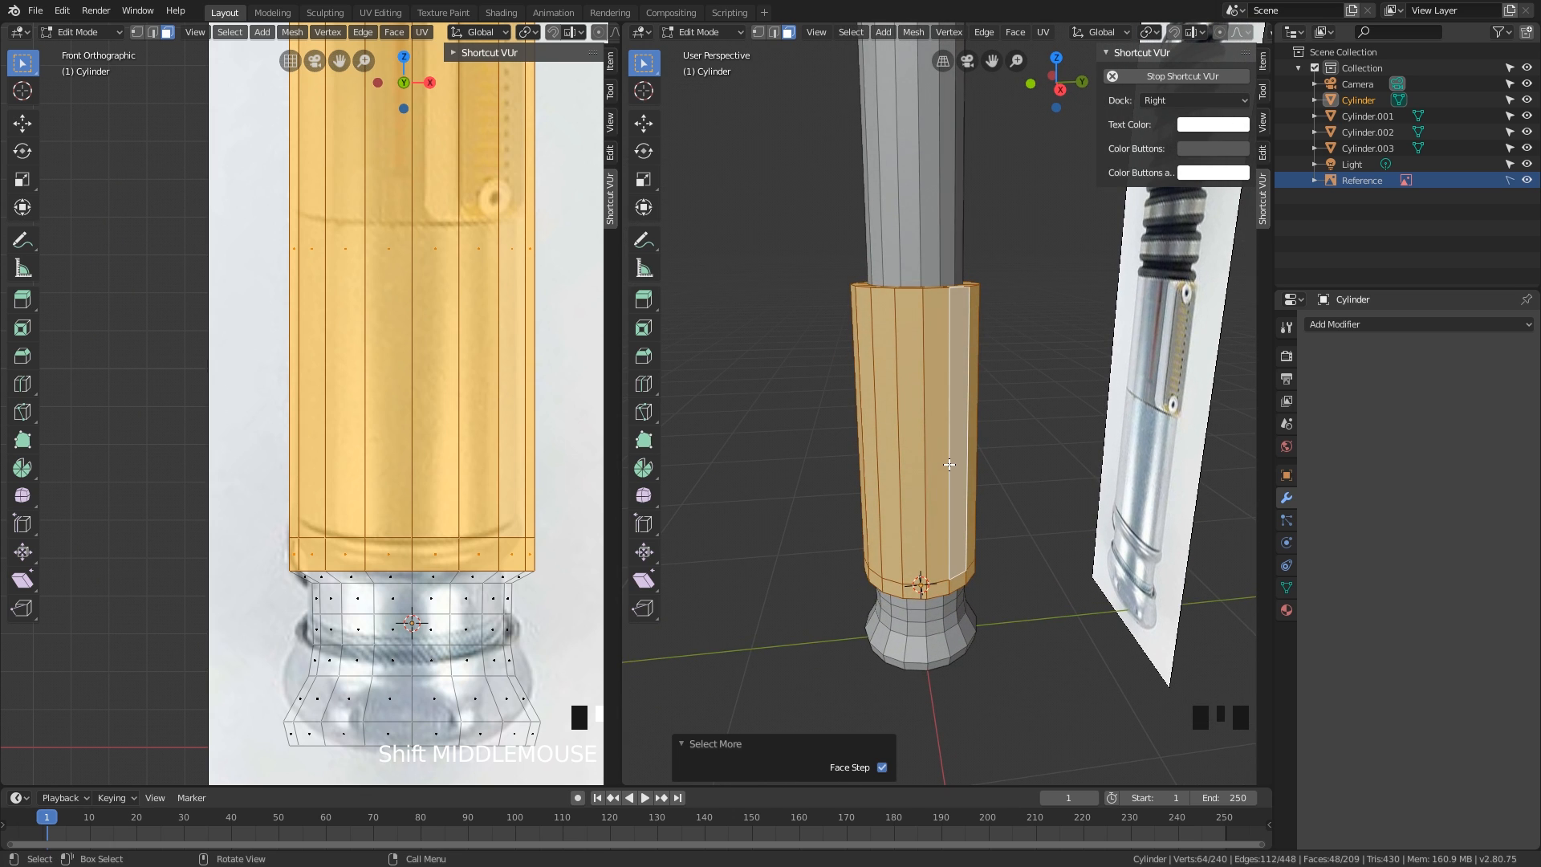
middle_drag(943, 465, 929, 468)
alt+shift+click(940, 457)
key(ctrl+z)
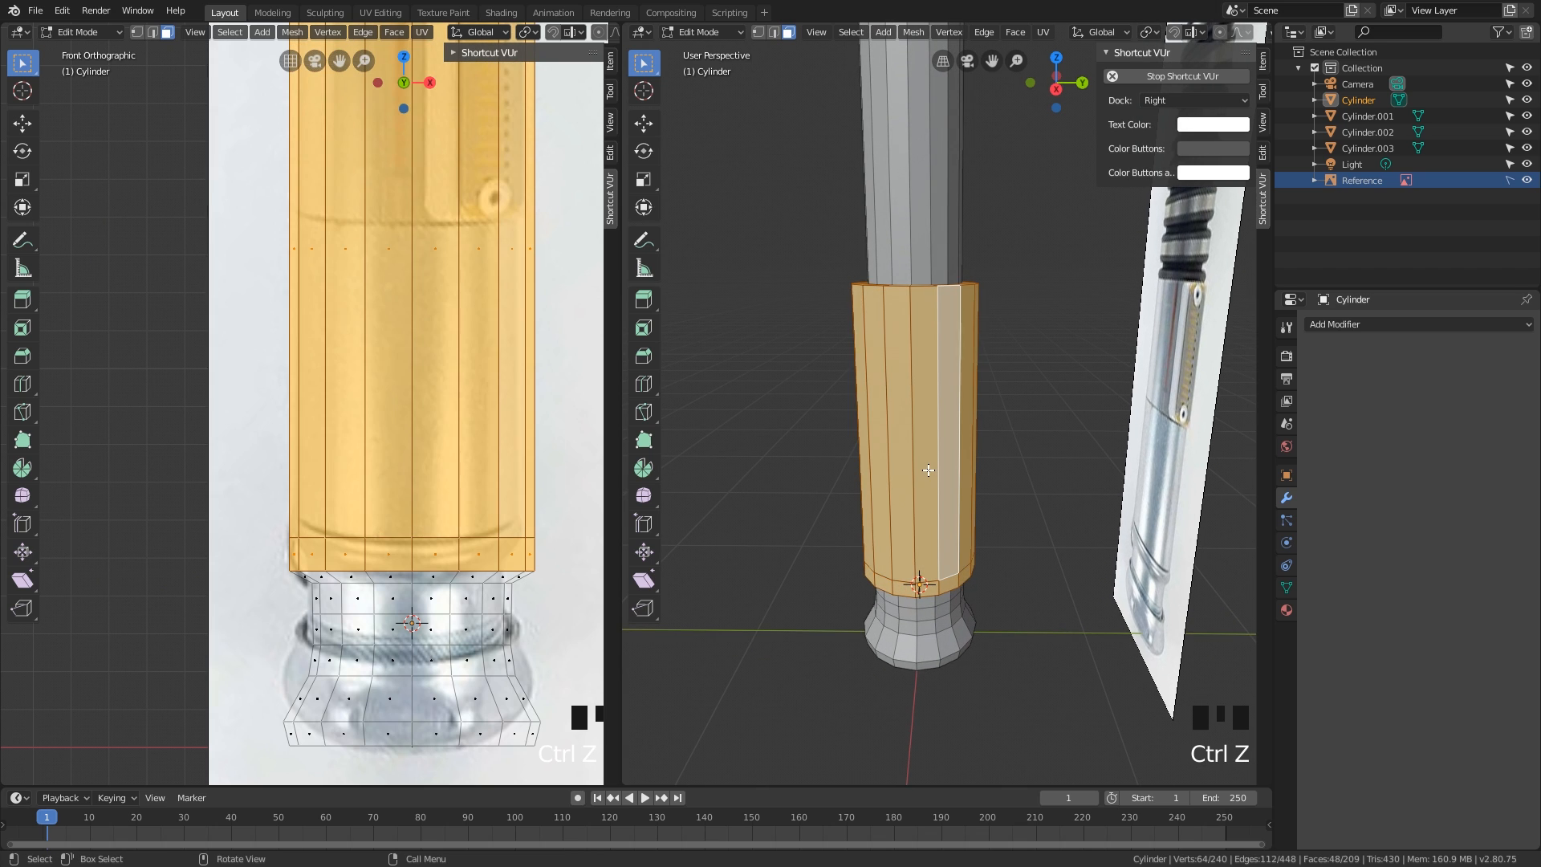
- Toggle the sleeve's ring of long faces out of the selection and back in, undoing the final toggle
alt+shift+click(934, 467)
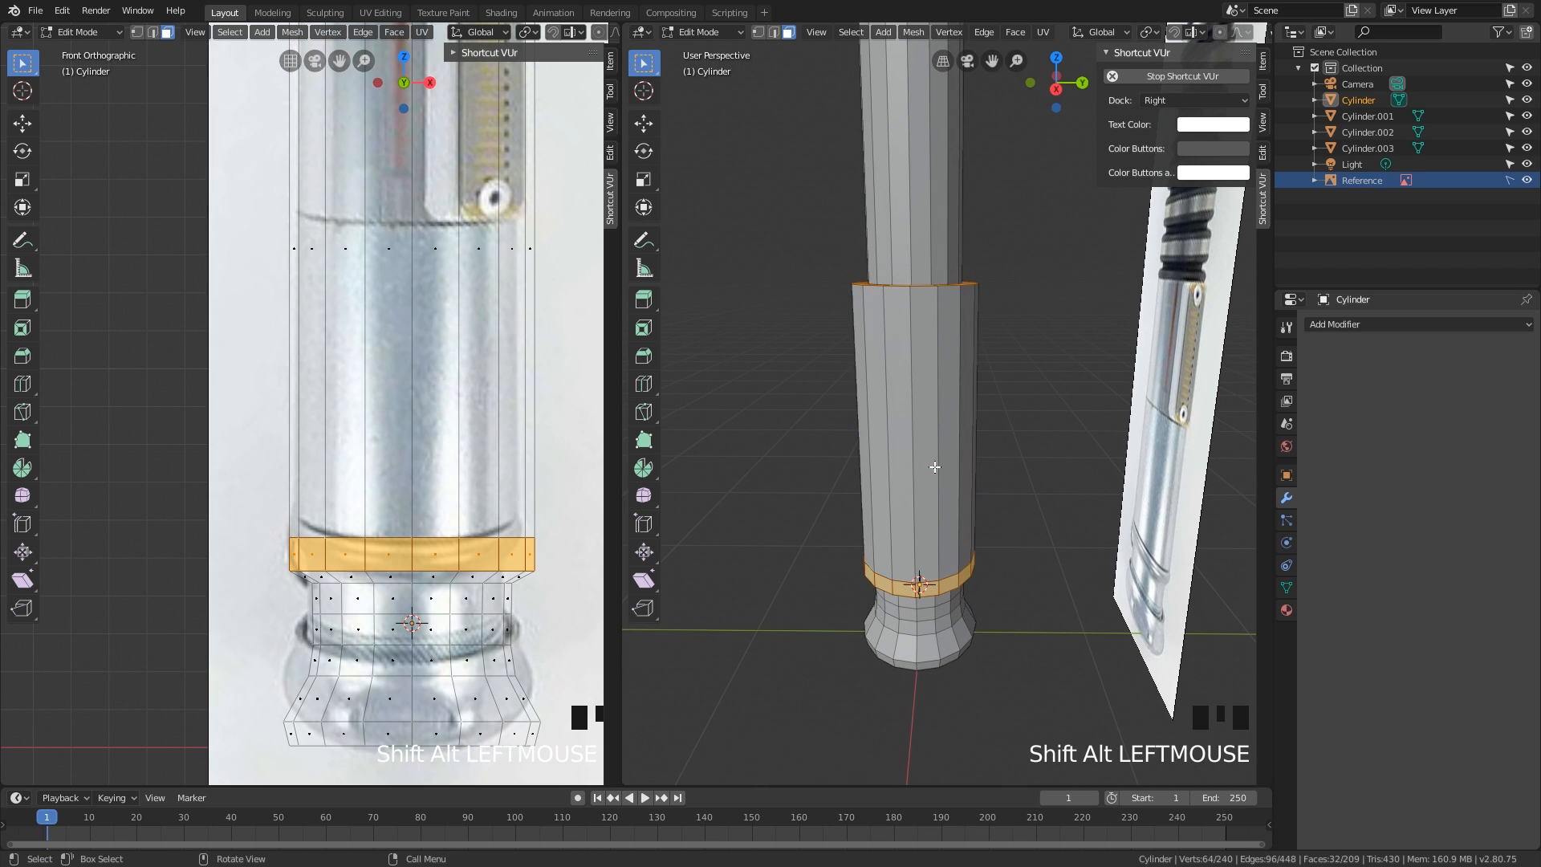
scroll(934, 467, up, 1)
alt+shift+click(934, 466)
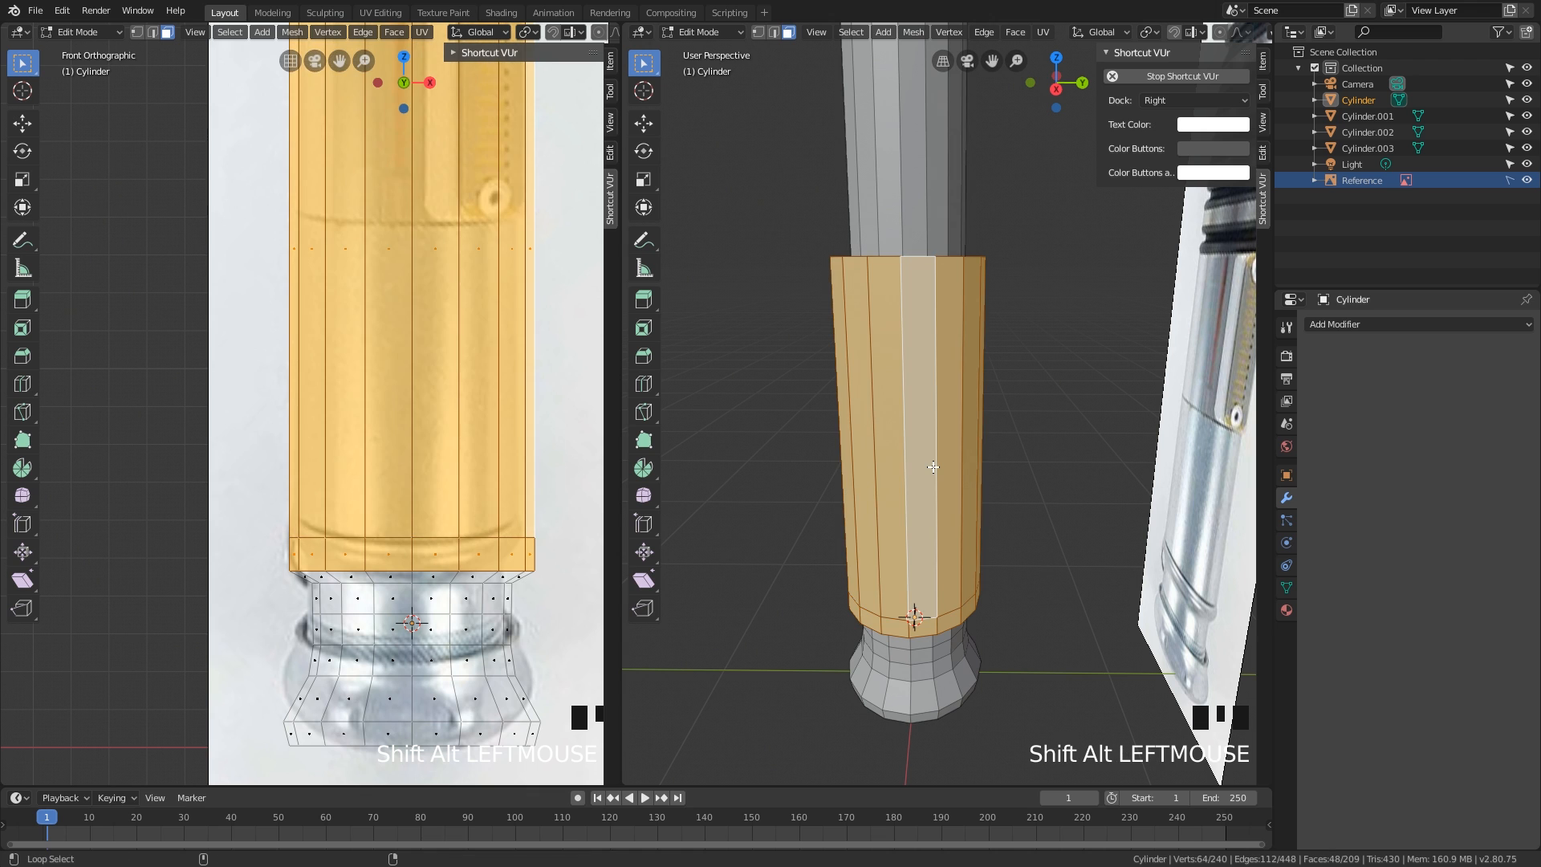
alt+shift+click(934, 467)
key(ctrl+z)
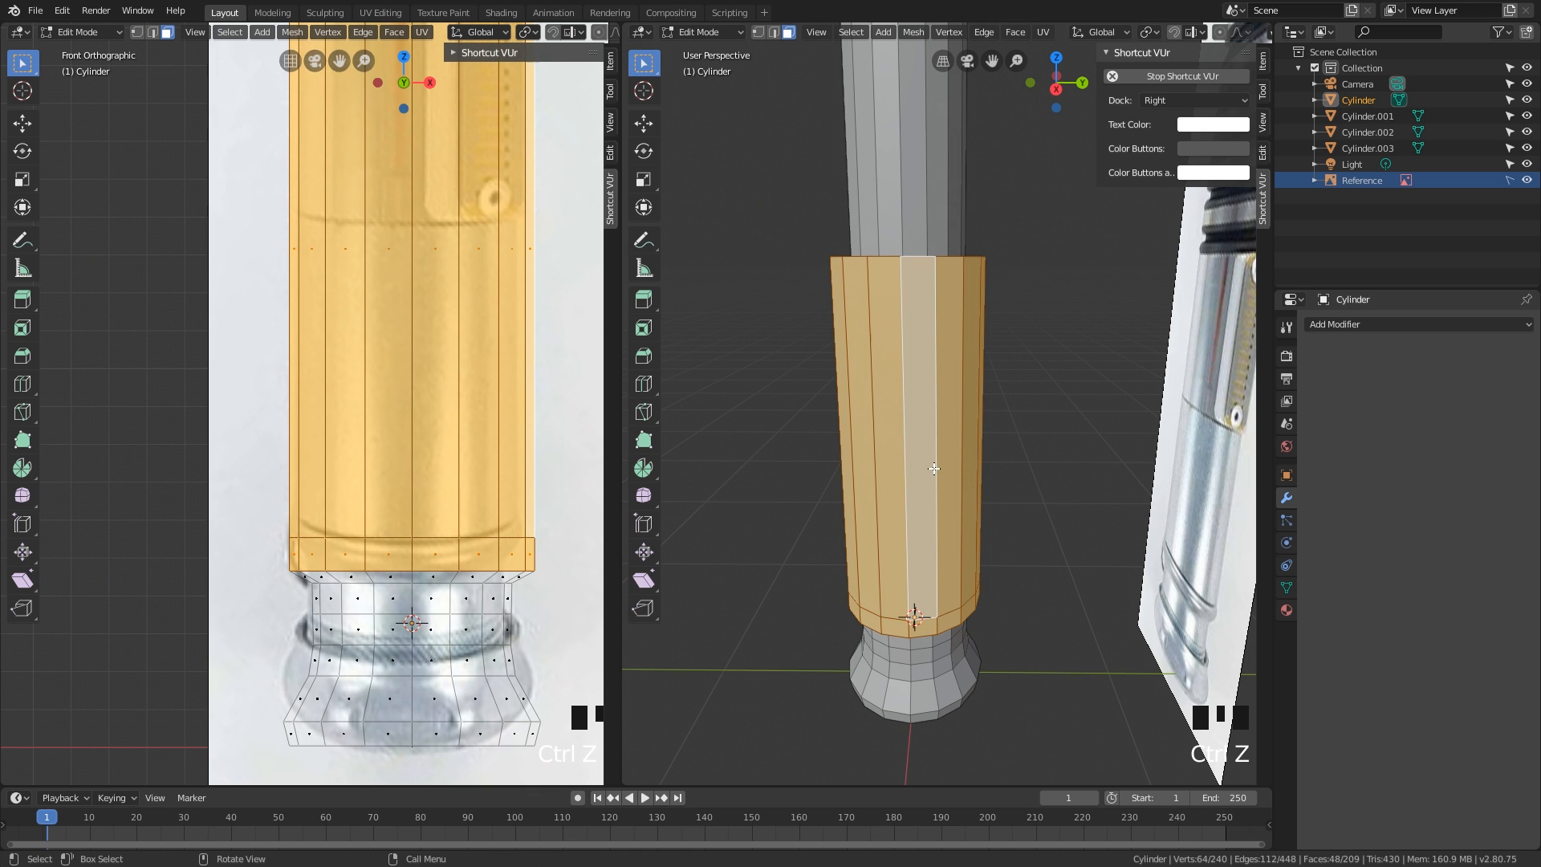
- Try removing the narrow band at the sleeve's lower edge from the selection, and undo that change
middle_drag(946, 506, 934, 461)
alt+shift+click(974, 648)
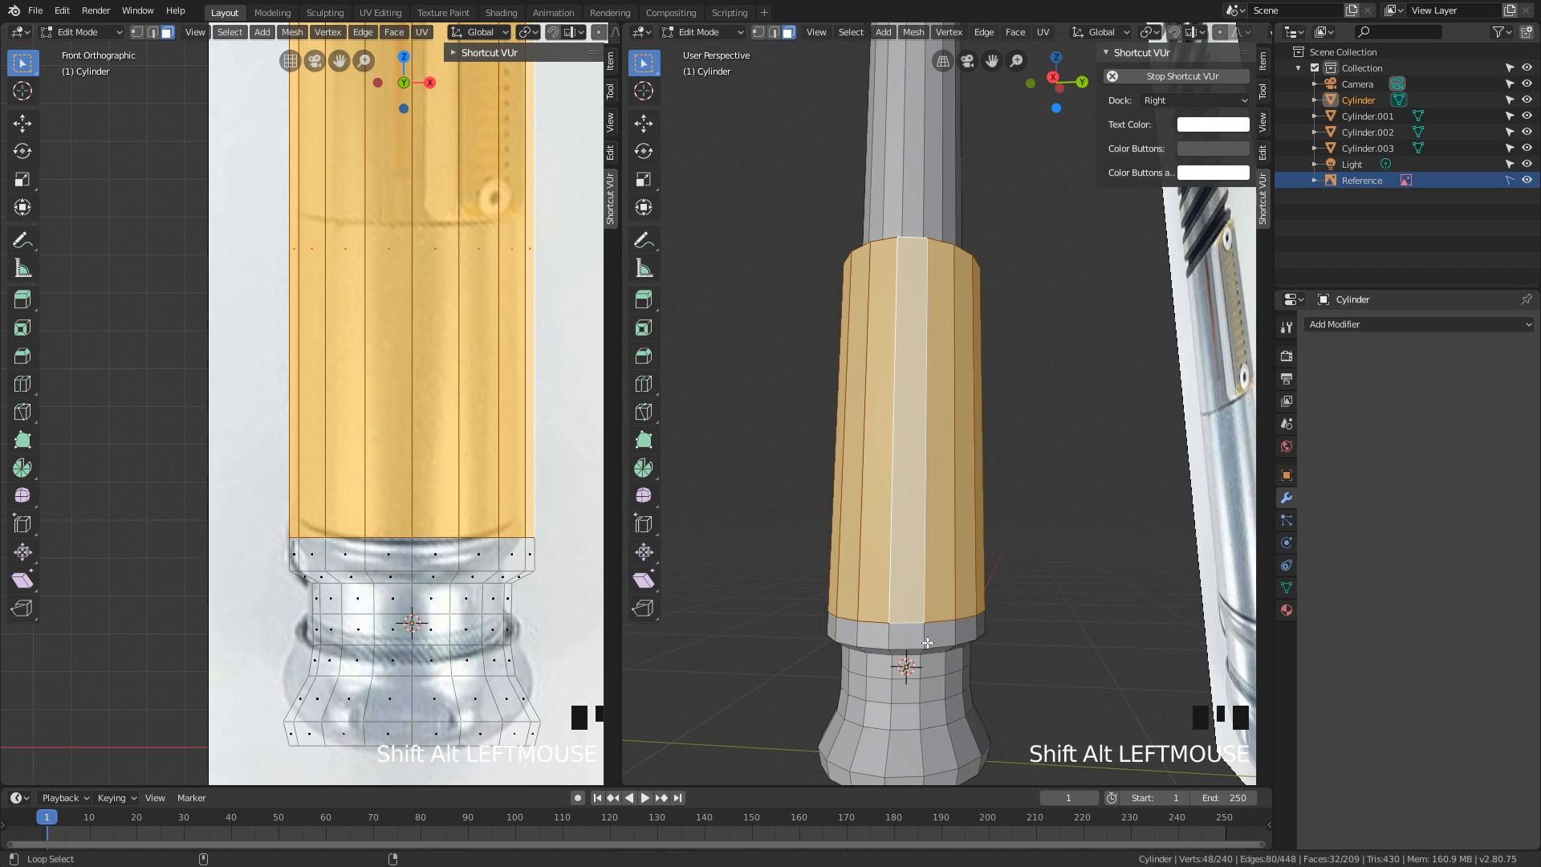
key(ctrl+z)
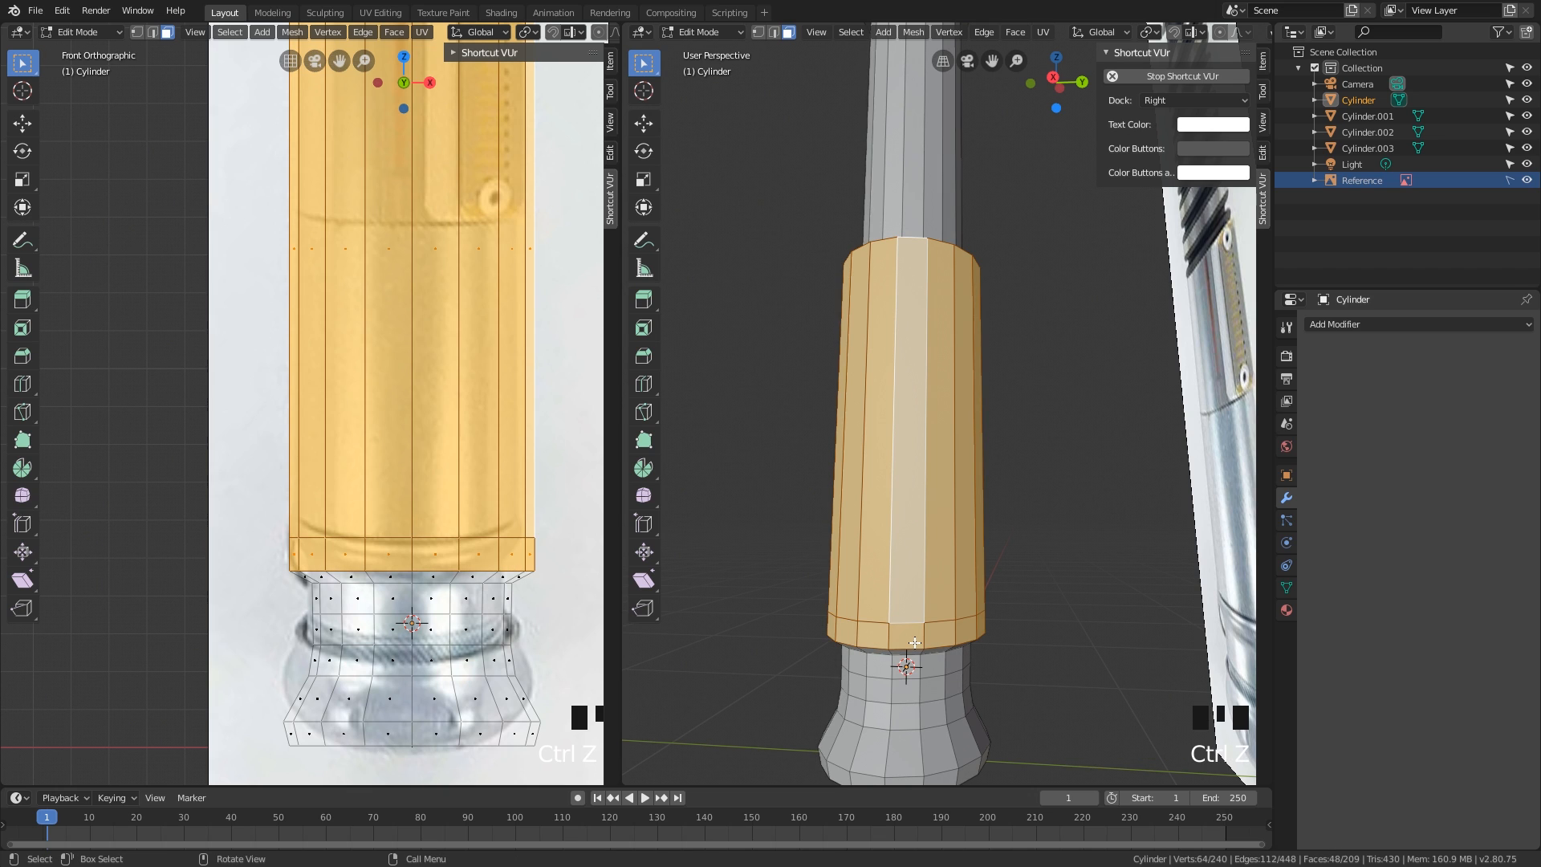
- Separate the selected sleeve faces into their own object, and leave only the remaining hilt cylinder selected in Object Mode
shift+middle_drag(924, 643, 964, 590)
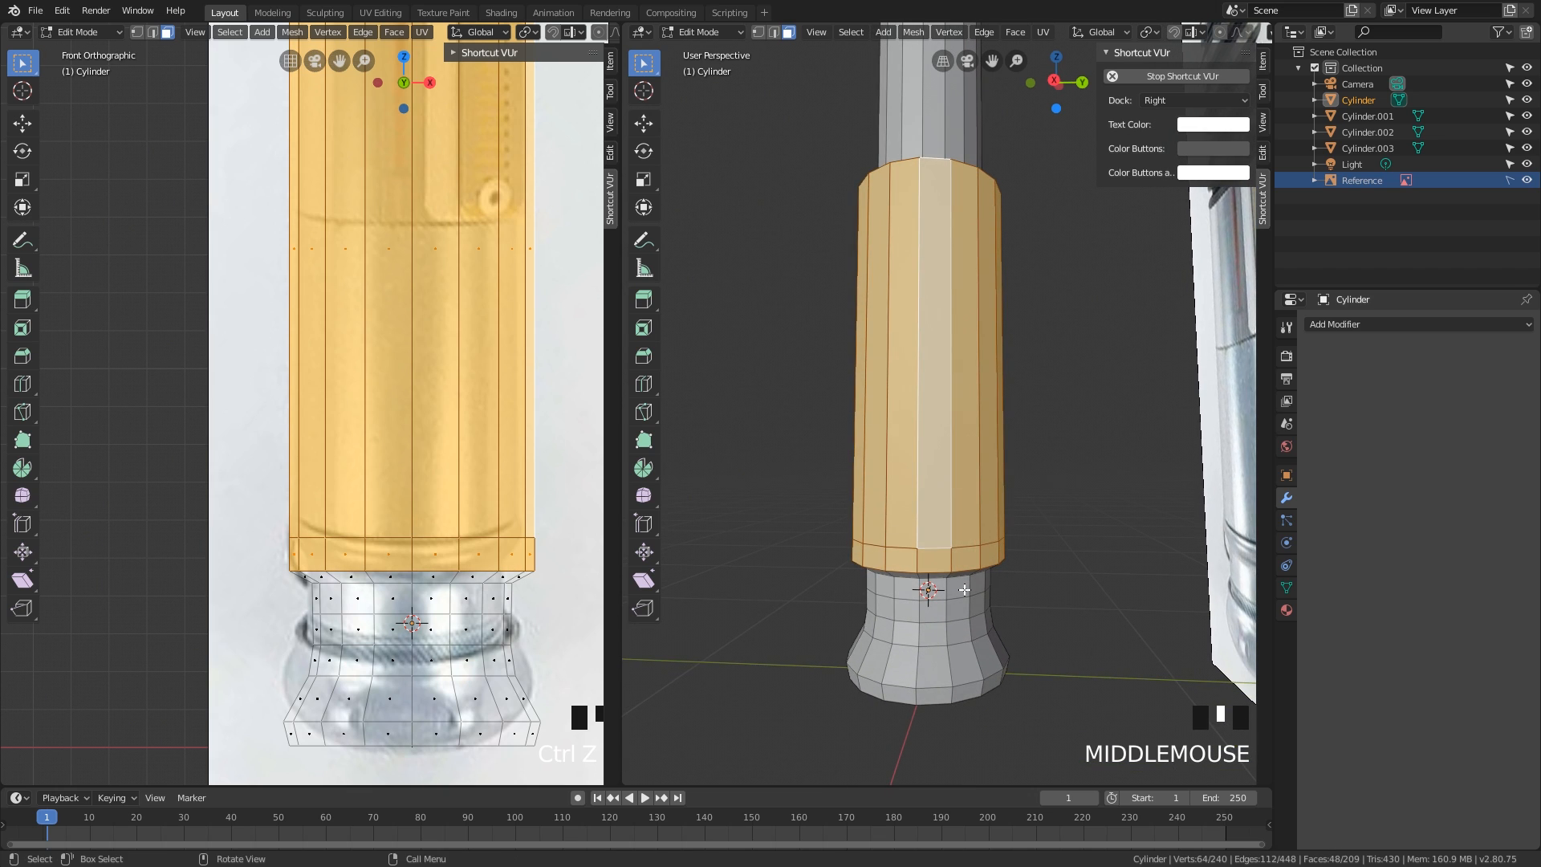
key(p)
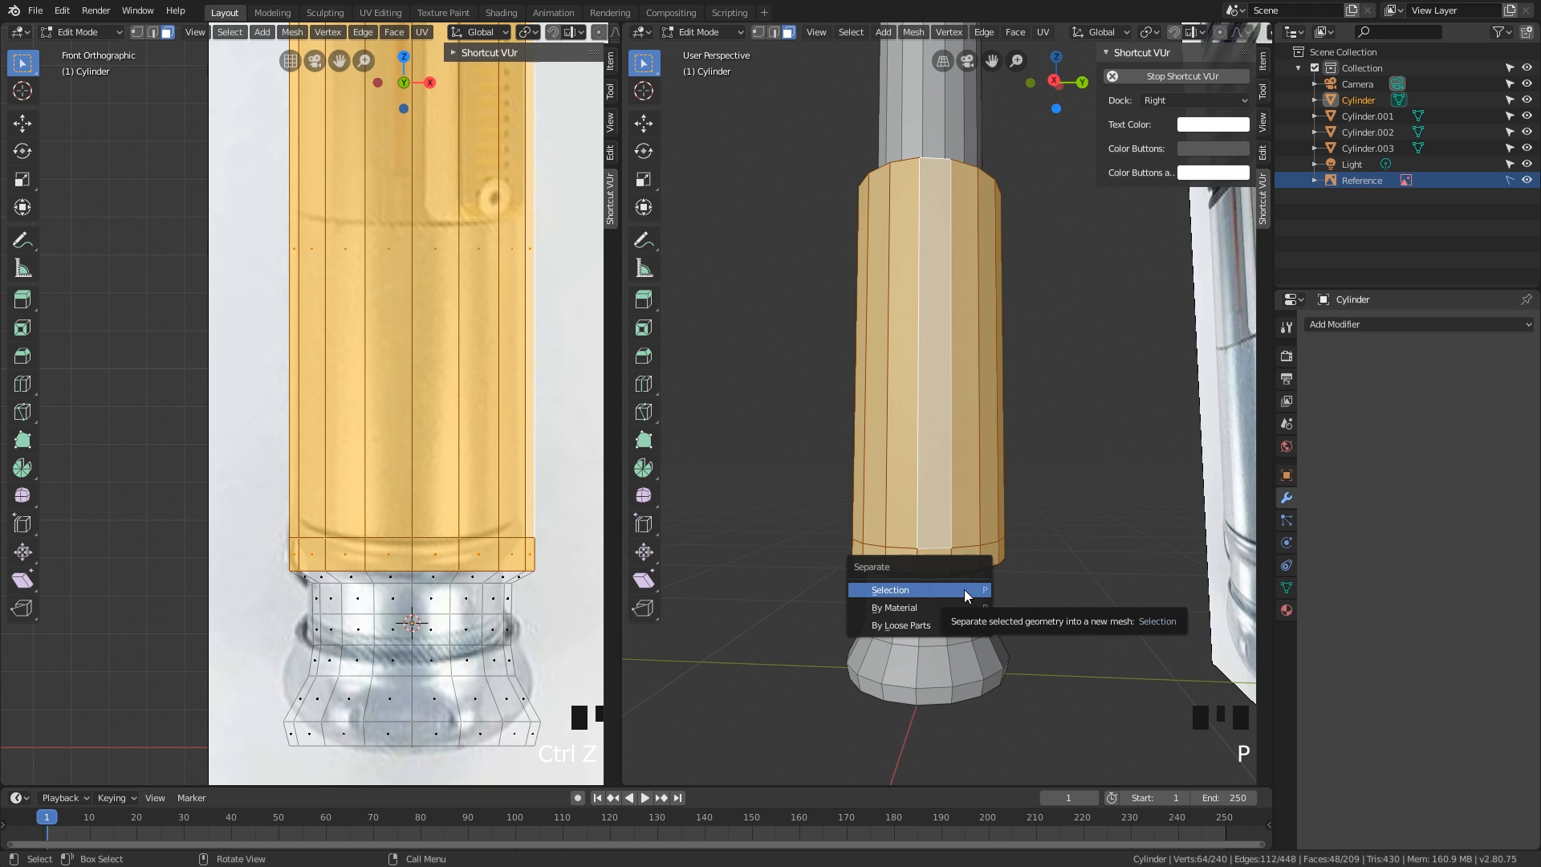
click(962, 591)
key(Tab)
middle_drag(962, 591, 938, 437)
scroll(1035, 418, down, 3)
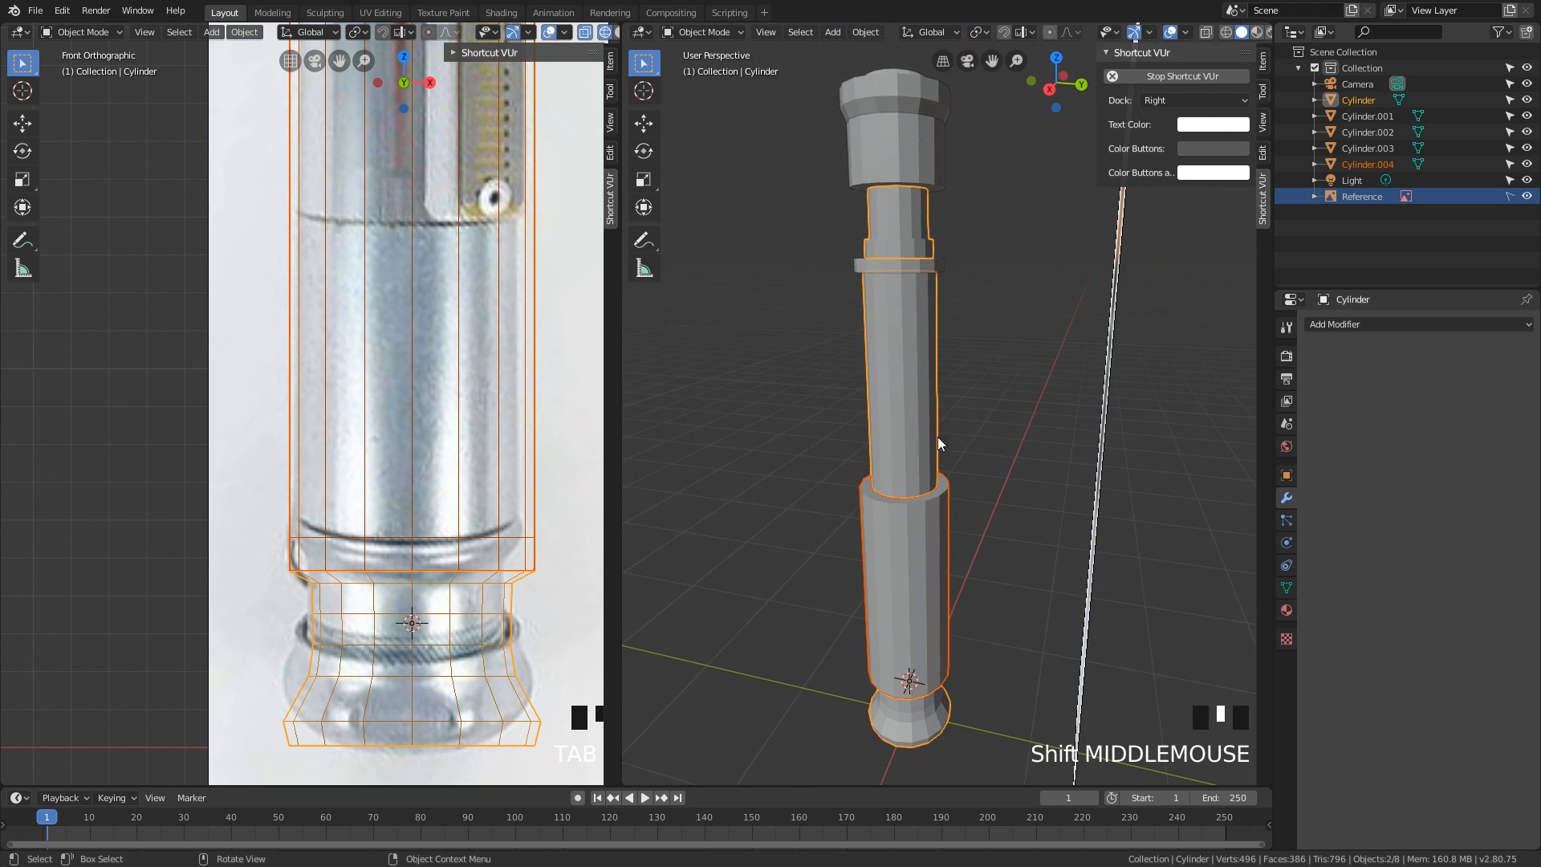
click(960, 534)
middle_drag(962, 538, 922, 557)
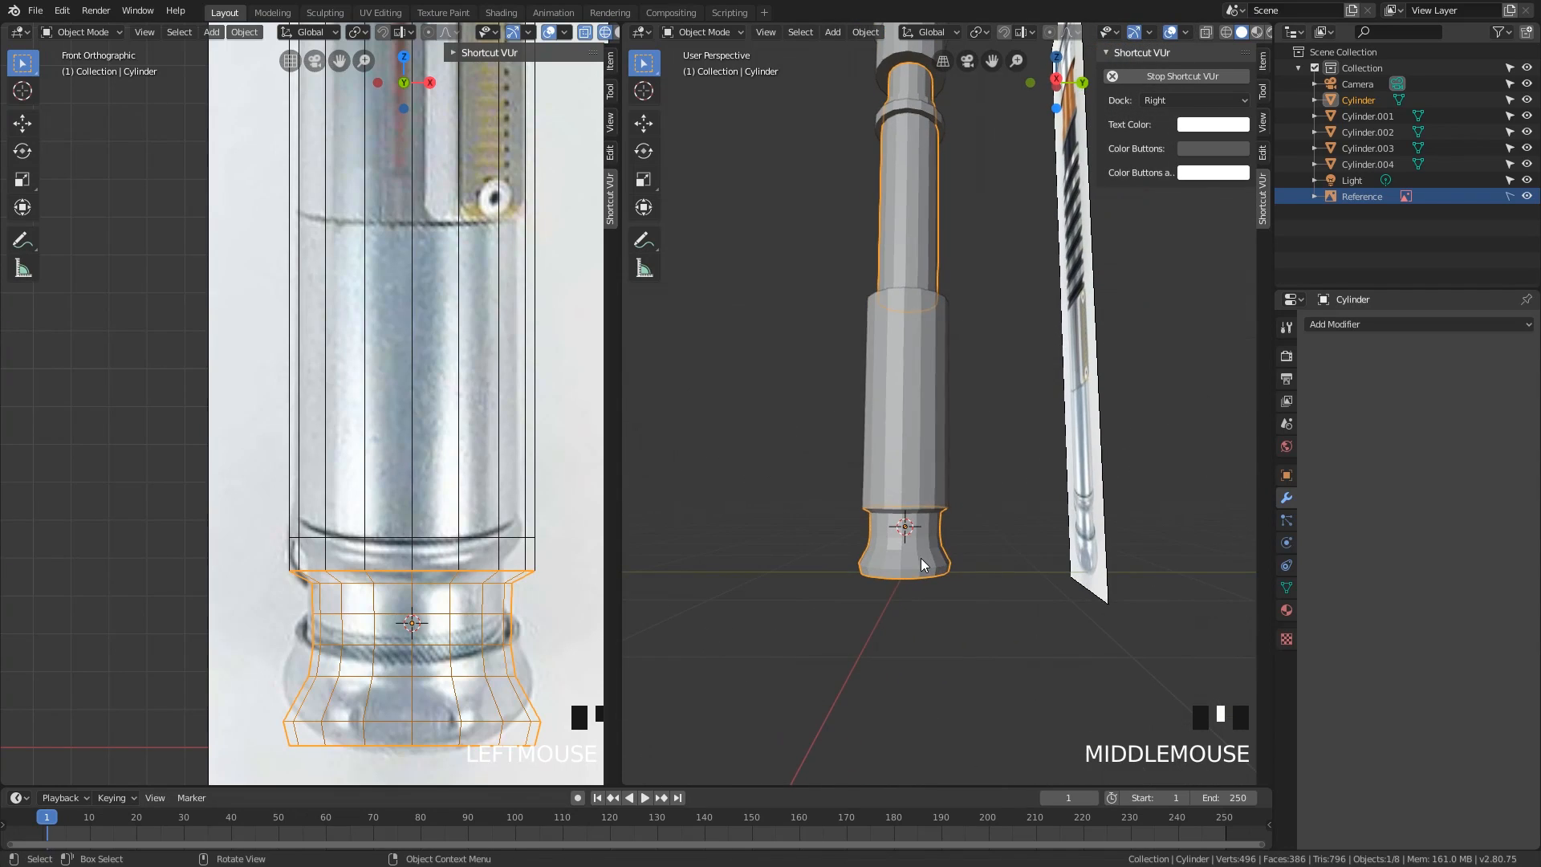
- Enter Edit Mode on the remaining cylinder and loop-select the slanted face ring between the sleeve and the pommel neck
key(Tab)
scroll(922, 557, up, 2)
shift+middle_drag(883, 651, 970, 496)
scroll(975, 596, up, 2)
scroll(980, 557, up, 2)
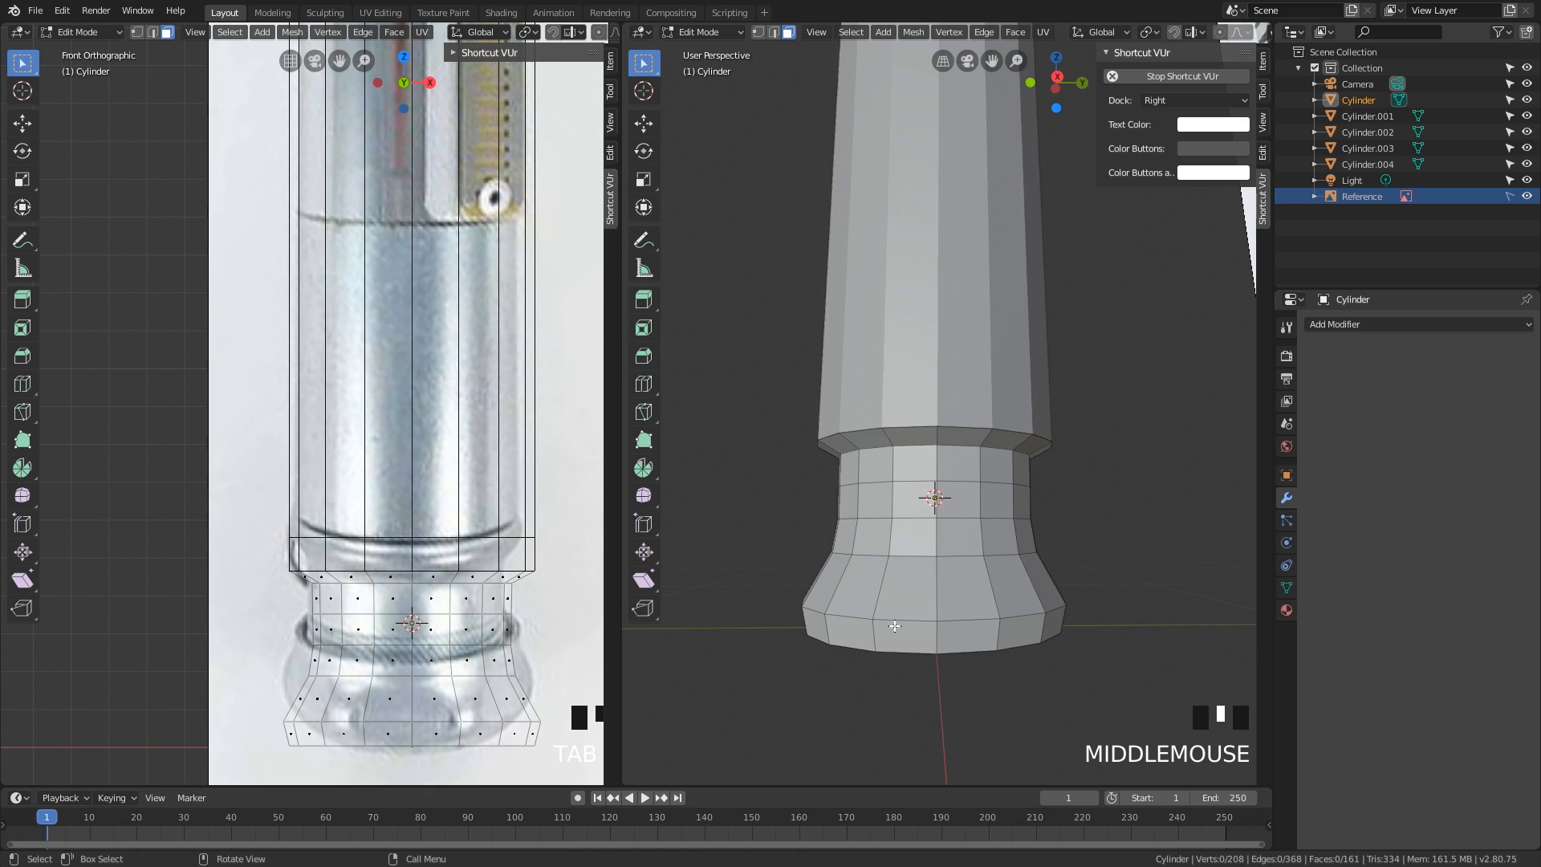
shift+middle_drag(961, 550, 965, 545)
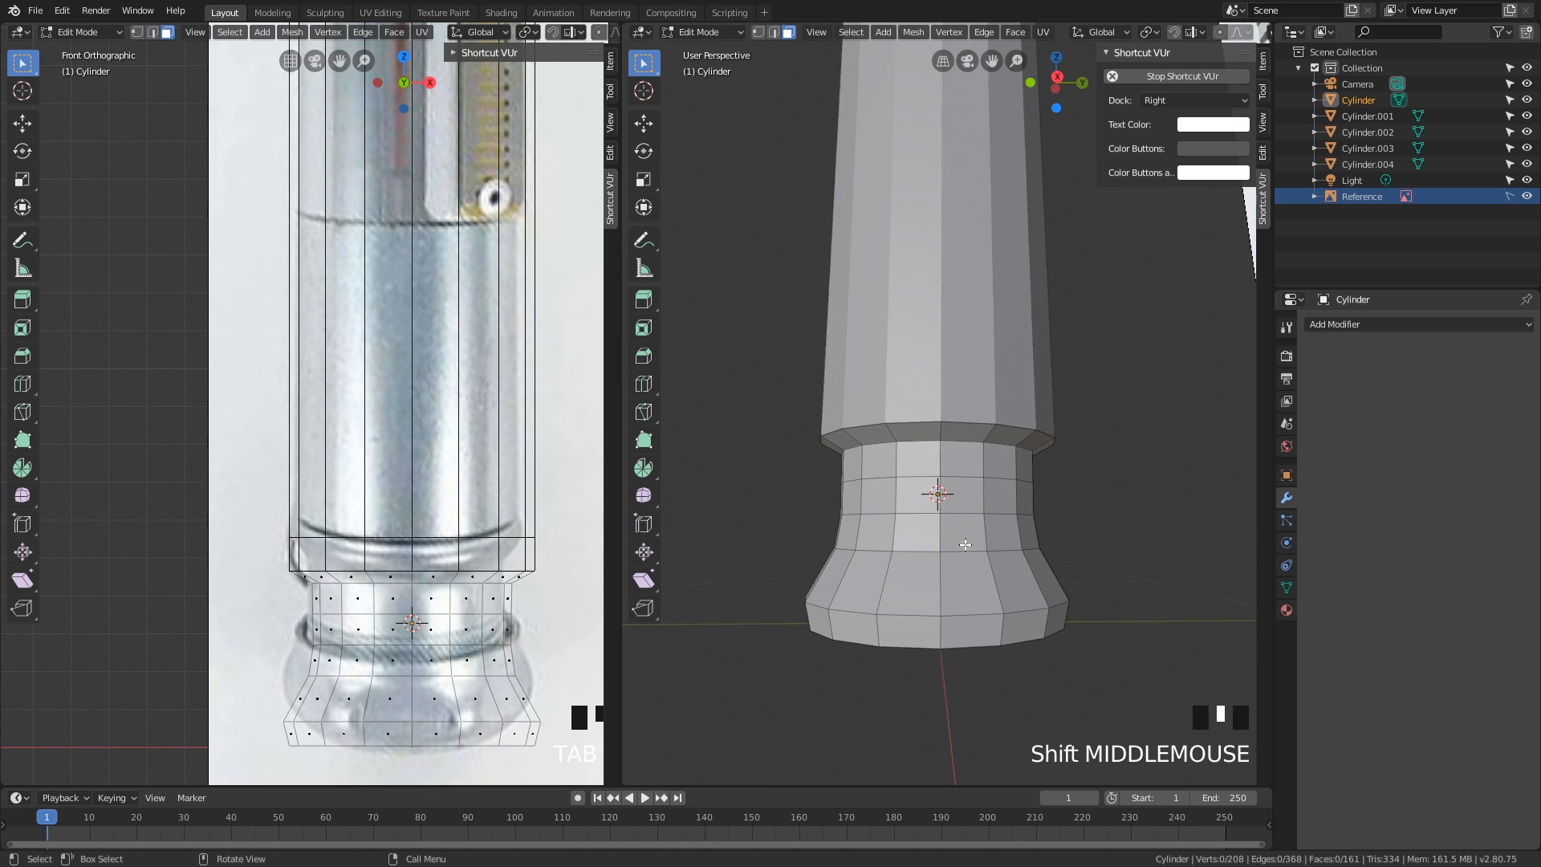
alt+click(962, 446)
click(966, 432)
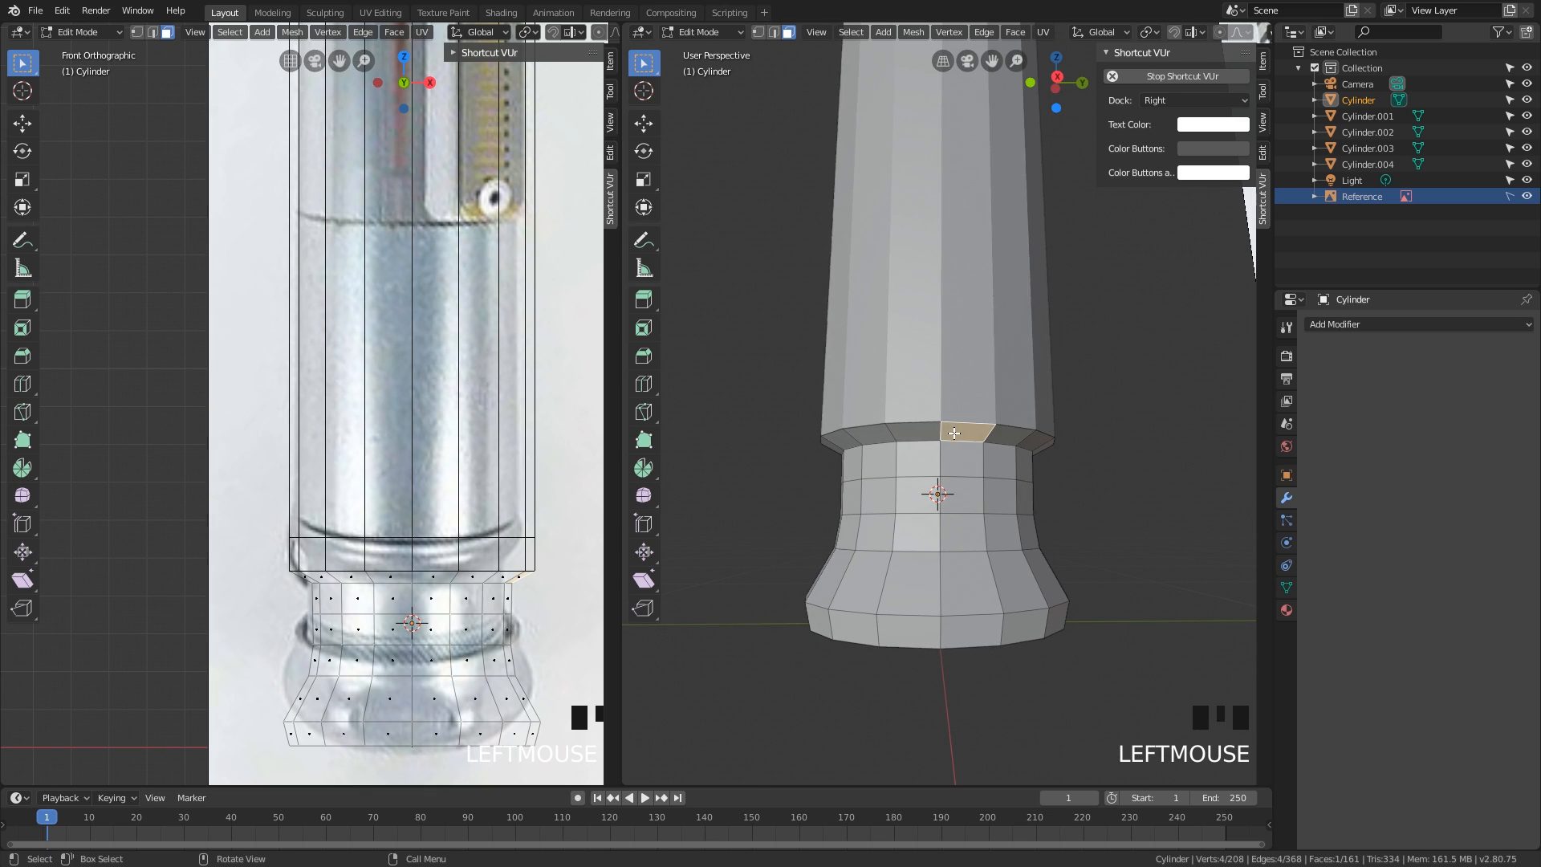
alt+shift+click(910, 435)
alt+click(953, 434)
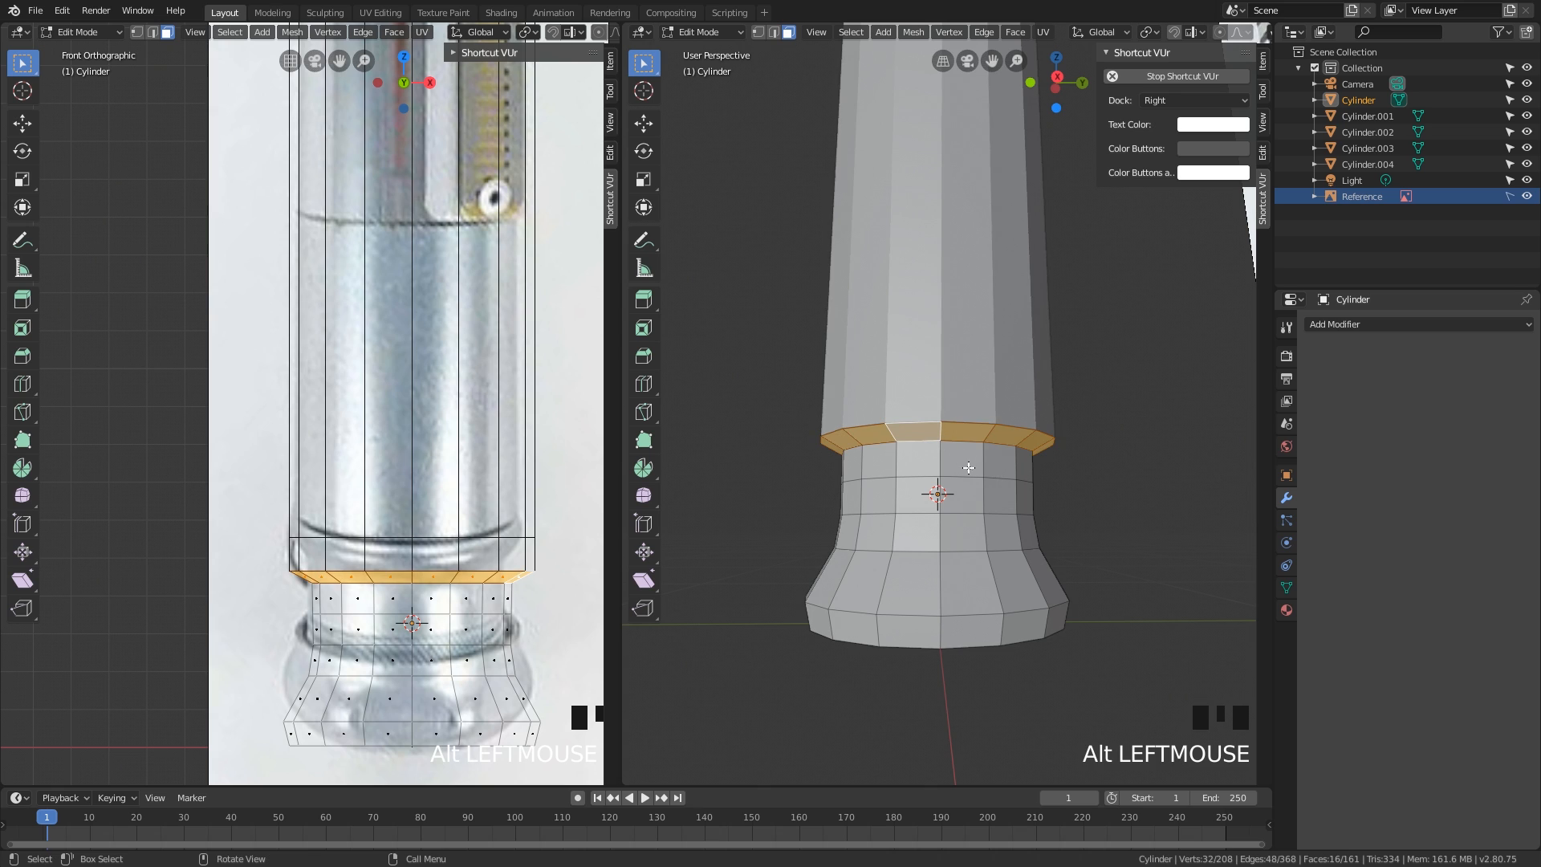
- Grow the selection from the slanted ring down over the pommel neck's face rings
scroll(978, 511, up, 2)
scroll(978, 512, down, 1)
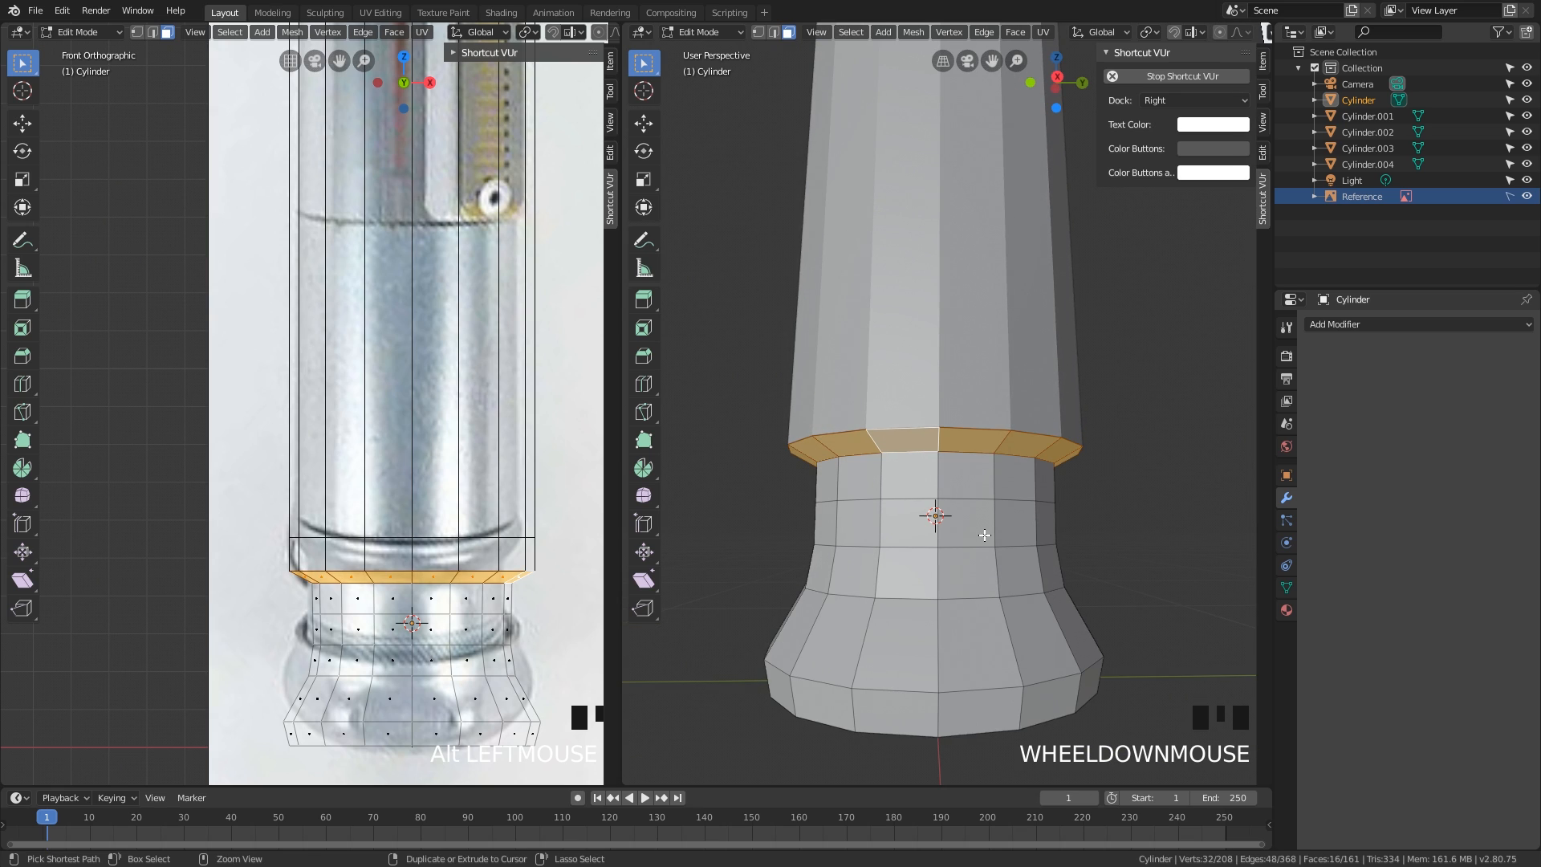
key(ctrl+KP_Add)
key(ctrl+KP_Add)
key(ctrl+KP_Add)
key(ctrl+KP_Add)
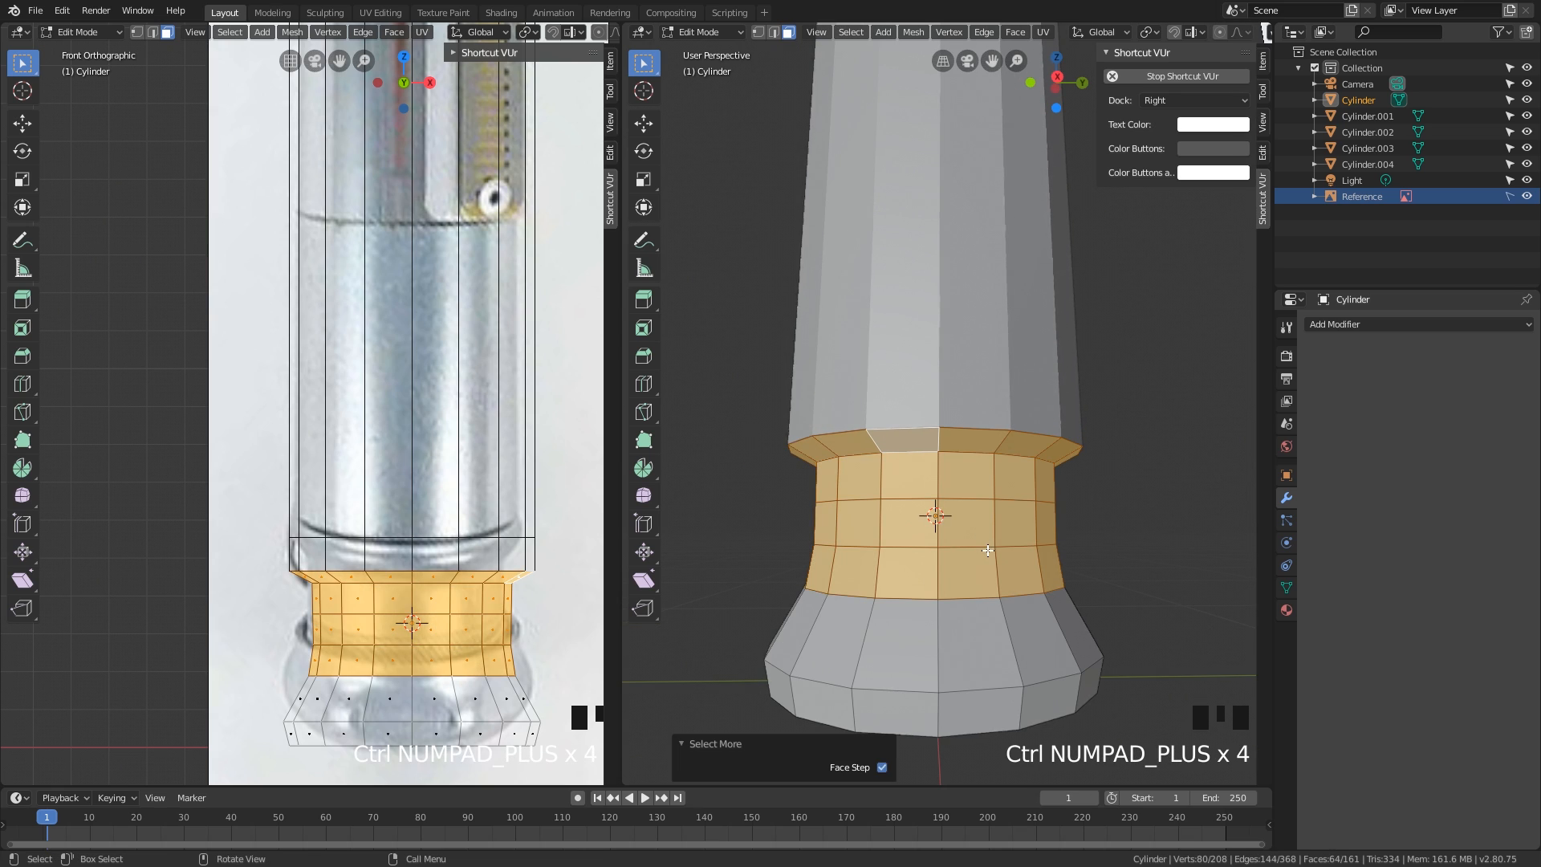
- Loop-select the slanted ring again, grow the selection down to the flared base, and separate those faces into their own object
click(946, 438)
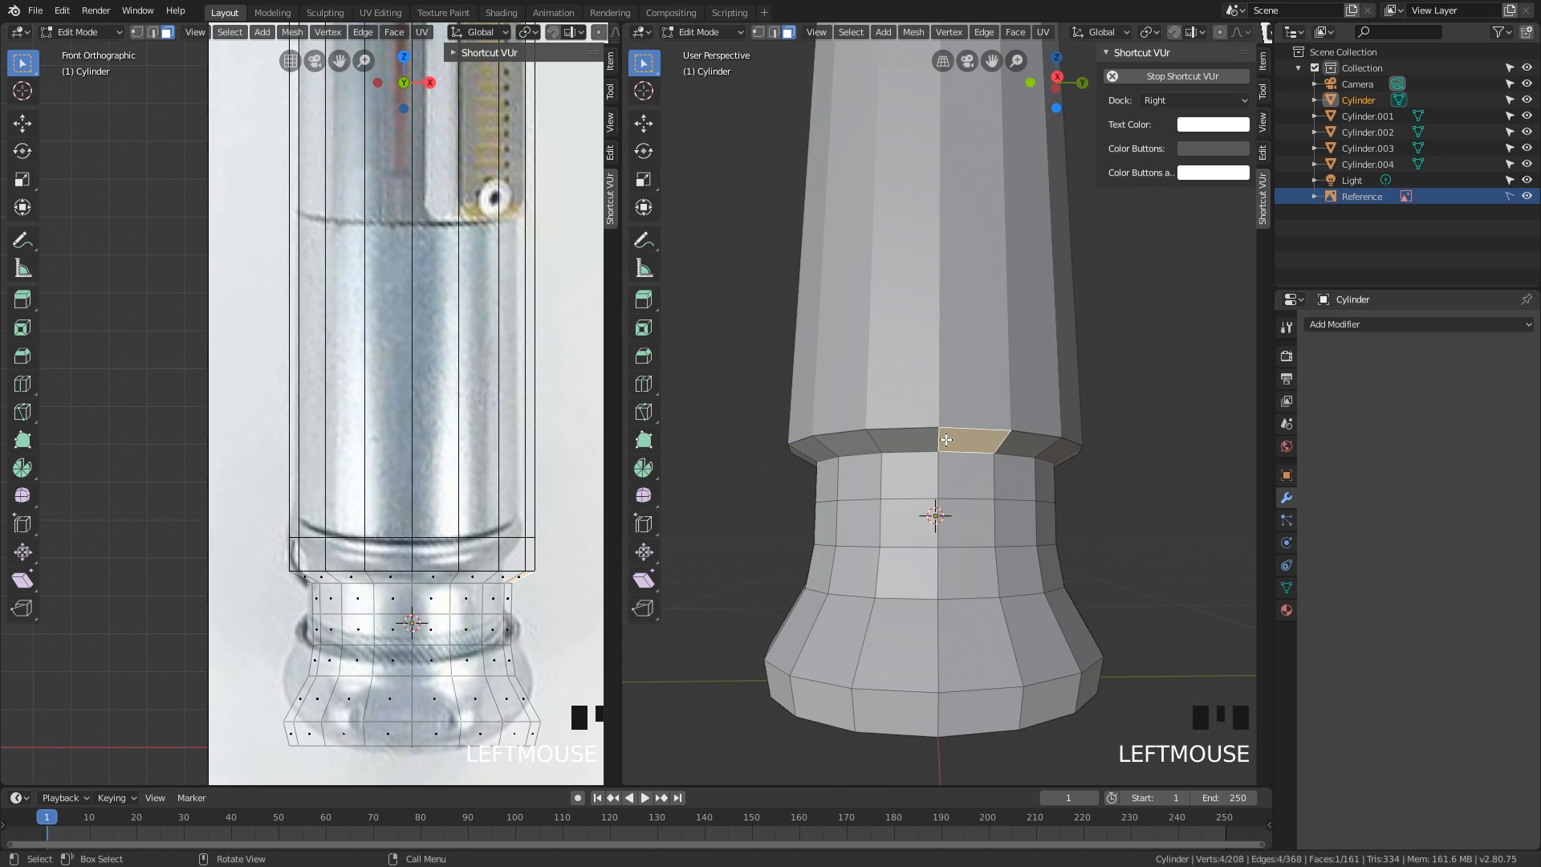
alt+click(948, 439)
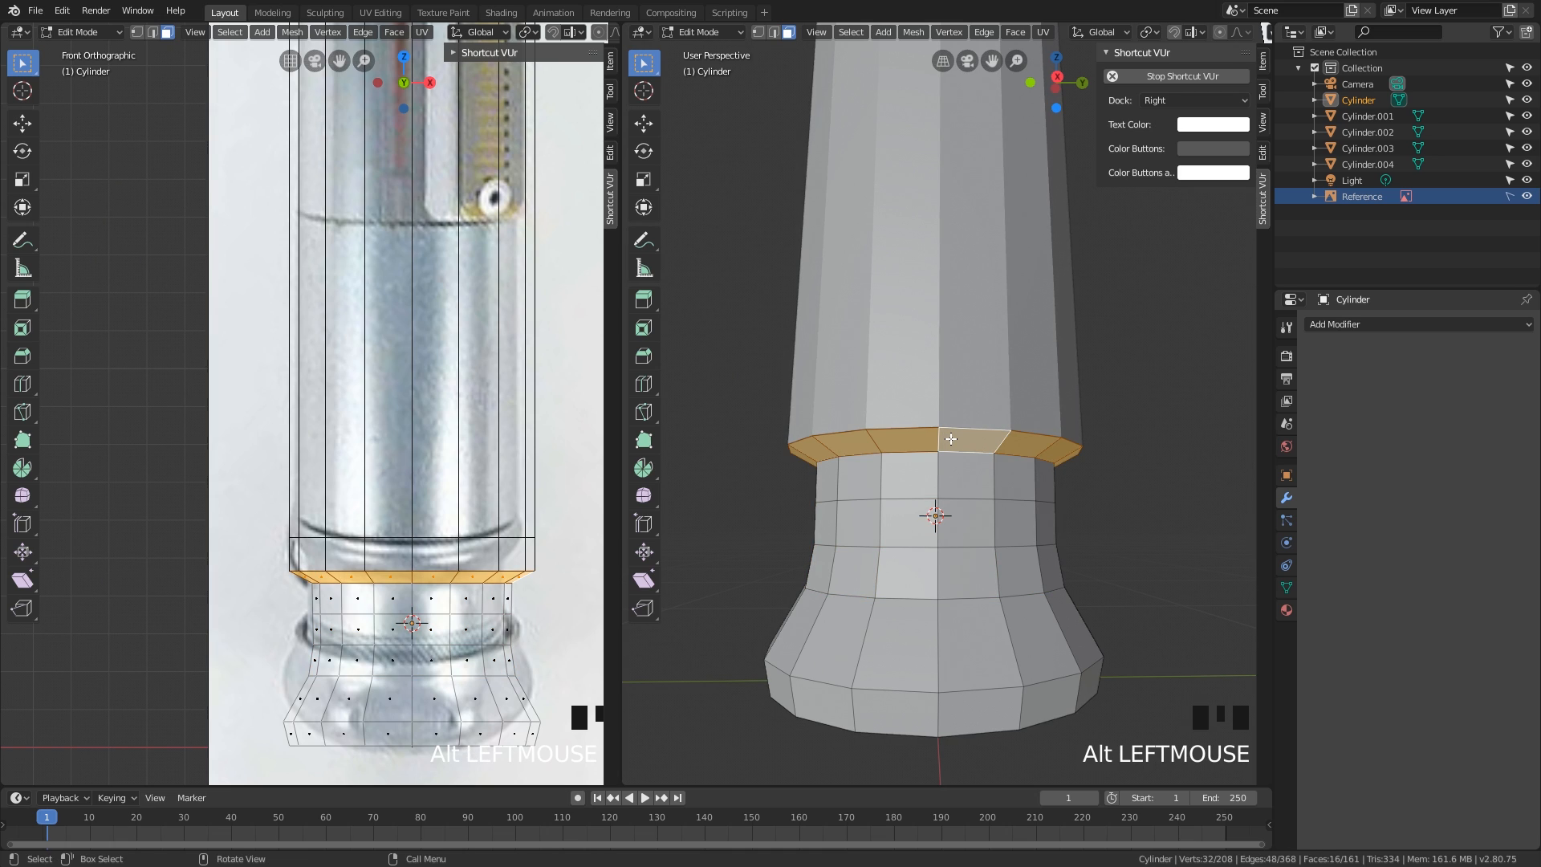
key(ctrl+KP_Add)
key(ctrl+KP_Add)
key(ctrl+KP_Add)
key(ctrl+KP_Add)
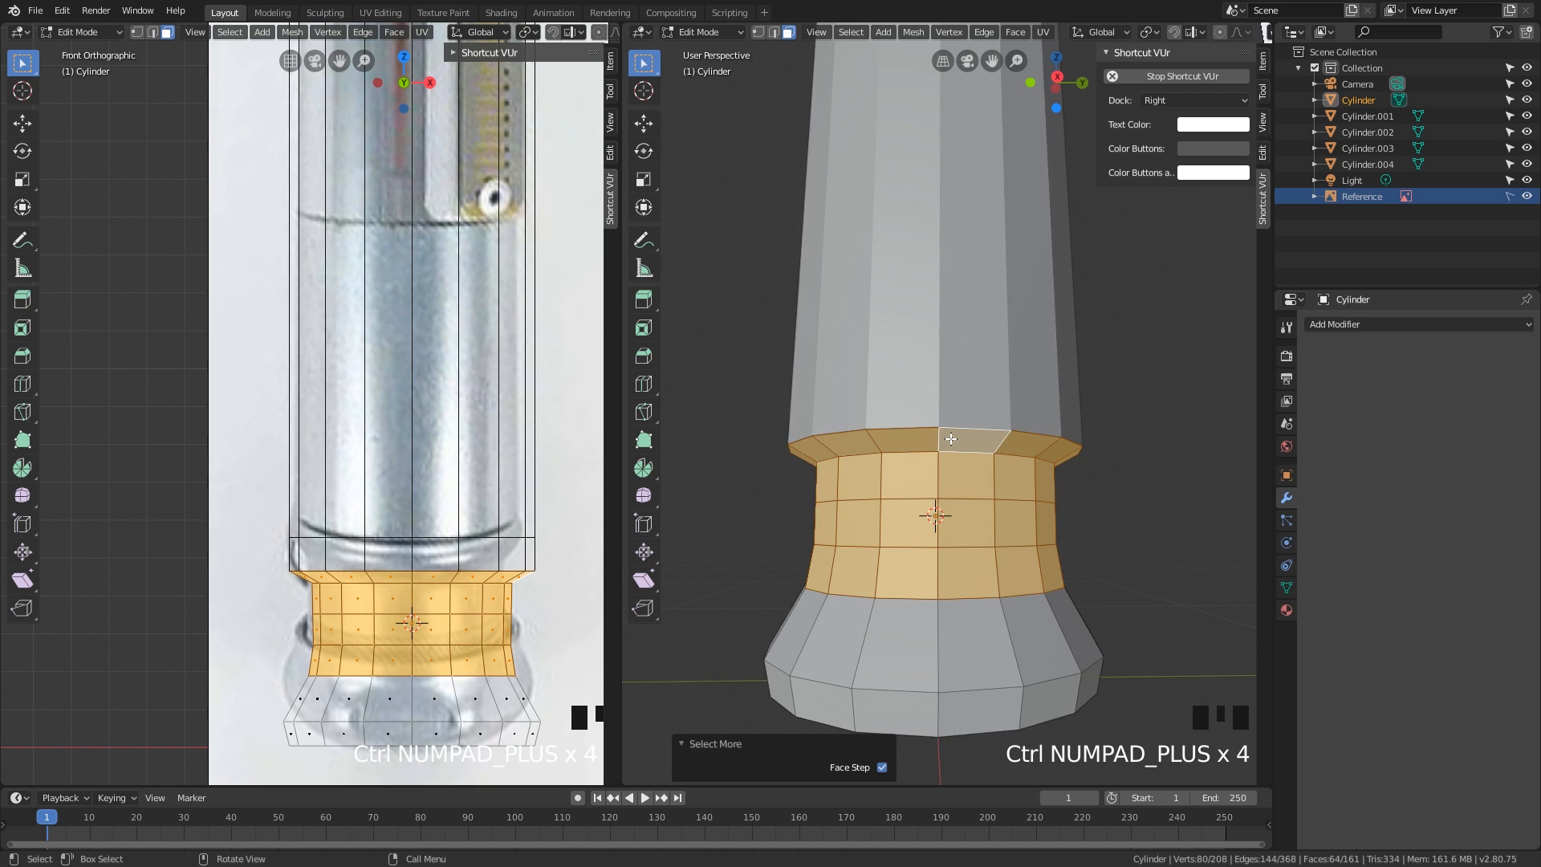
key(p)
click(947, 437)
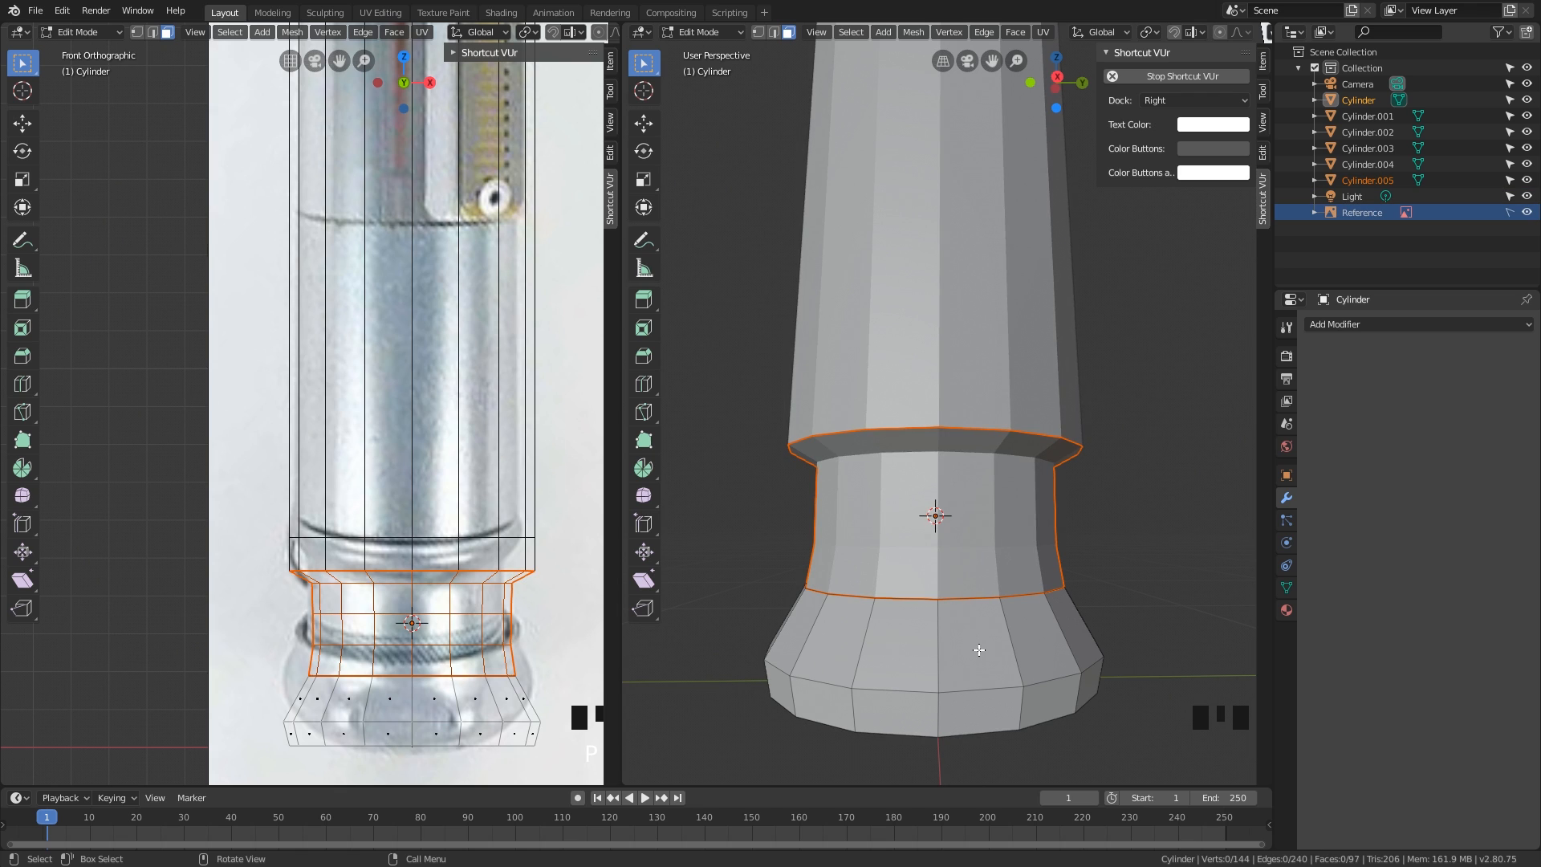
- Return to Object Mode and select only the remaining cylinder object, without the separated neck
key(Tab)
scroll(957, 568, down, 3)
shift+middle_drag(953, 511, 966, 645)
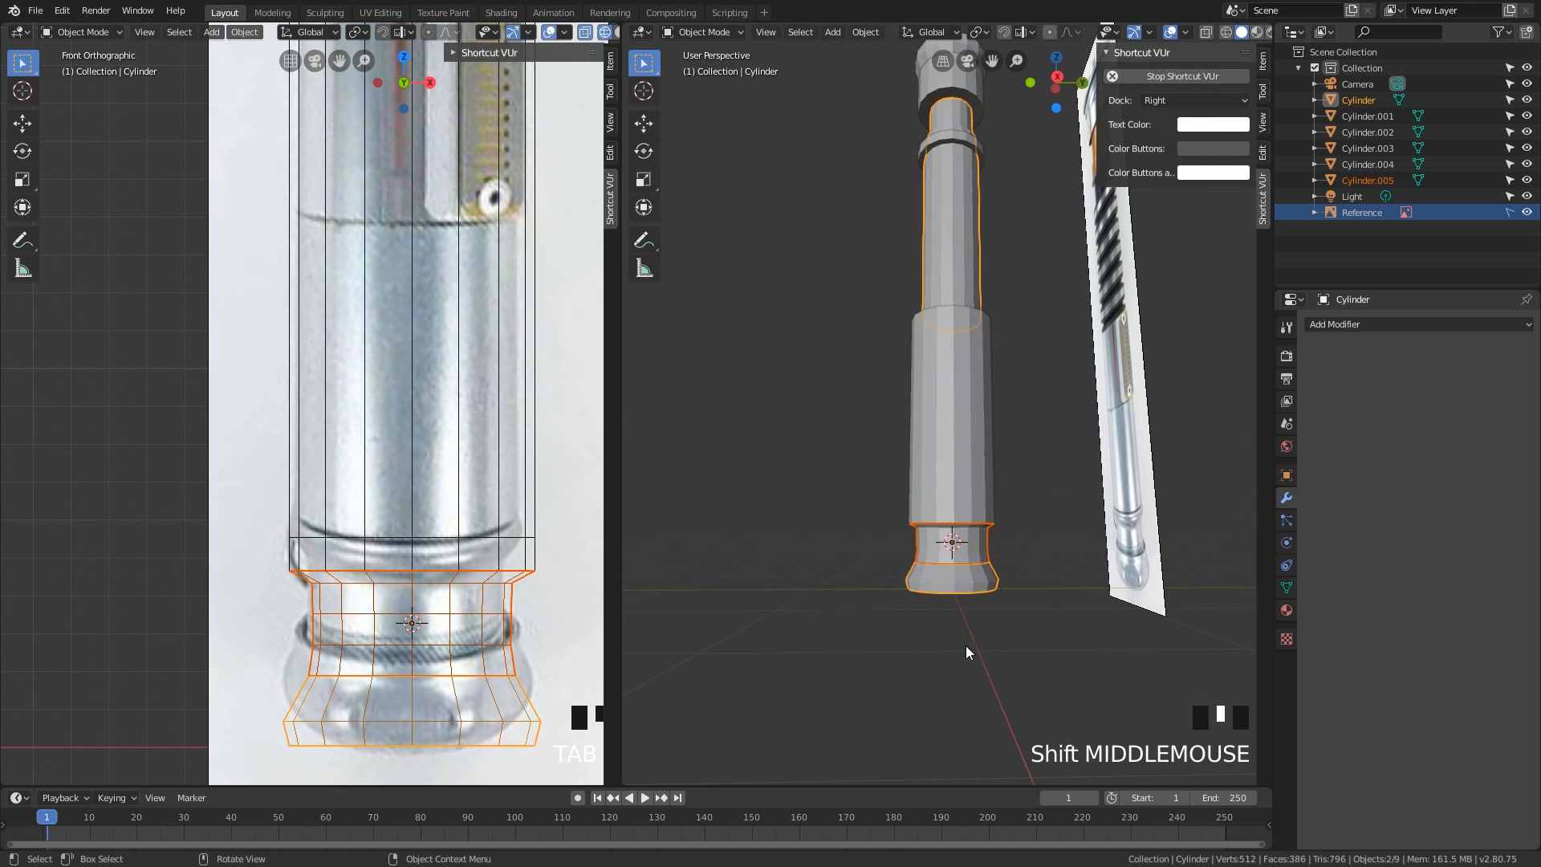
click(968, 575)
shift+middle_drag(968, 576, 987, 639)
key(Tab)
key(Tab)
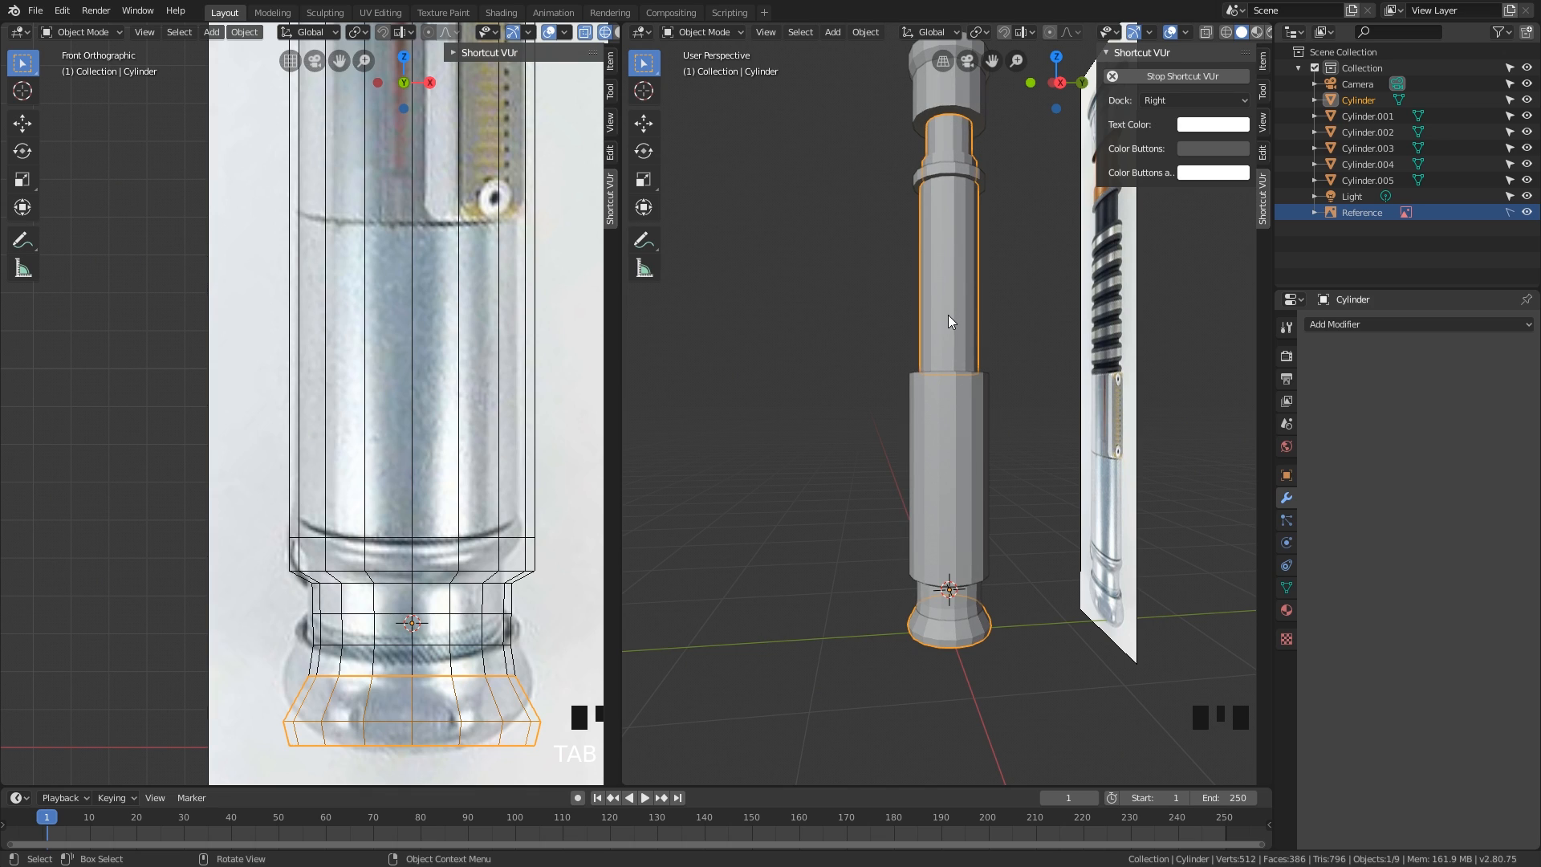
- In Edit Mode, select all remaining cylinder geometry and separate it by loose parts
key(Tab)
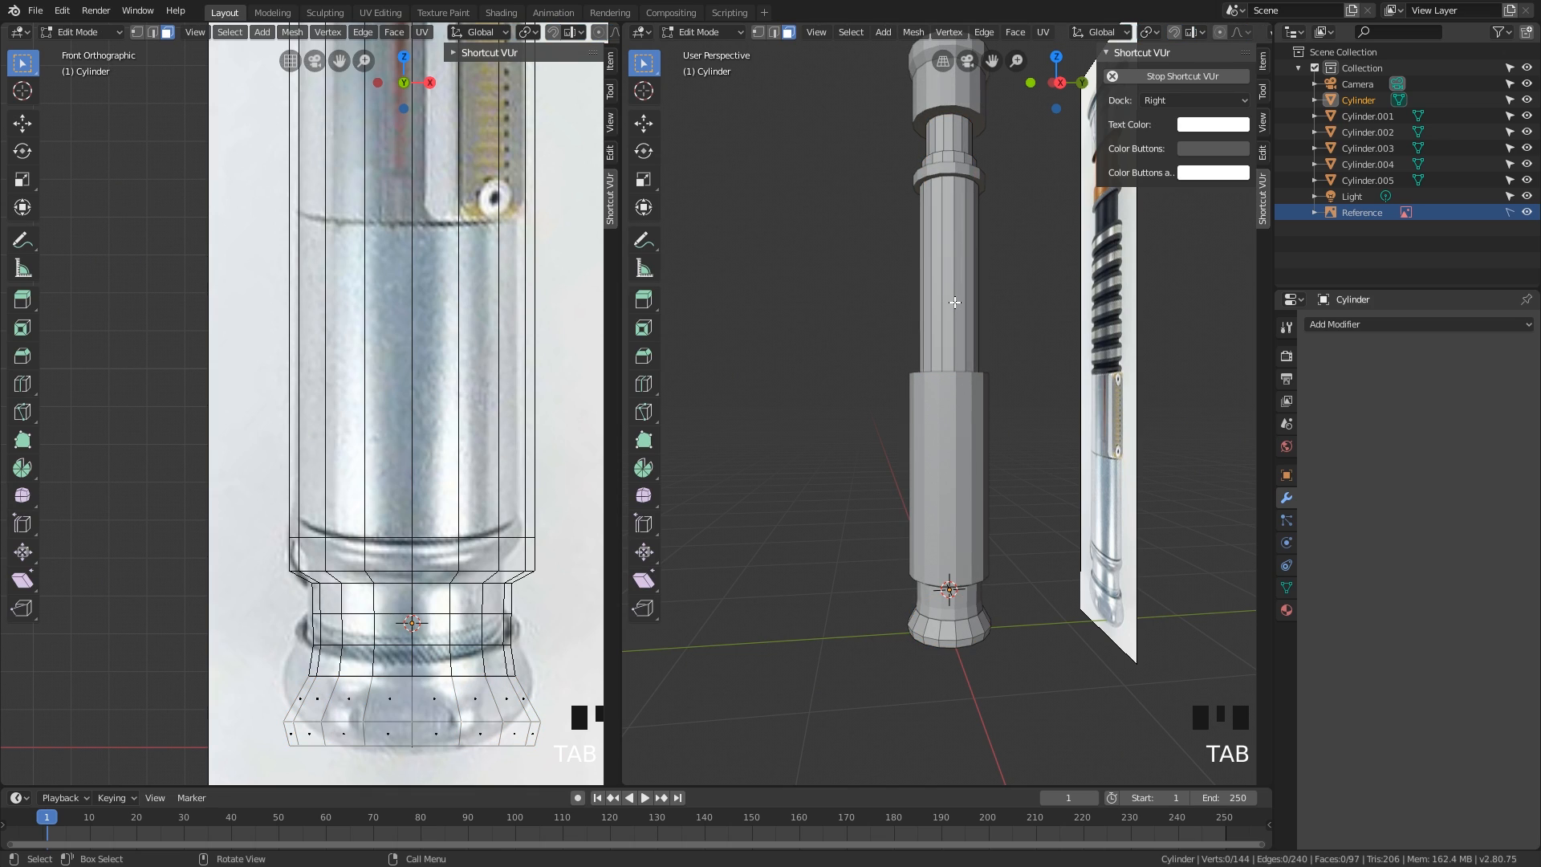
click(957, 302)
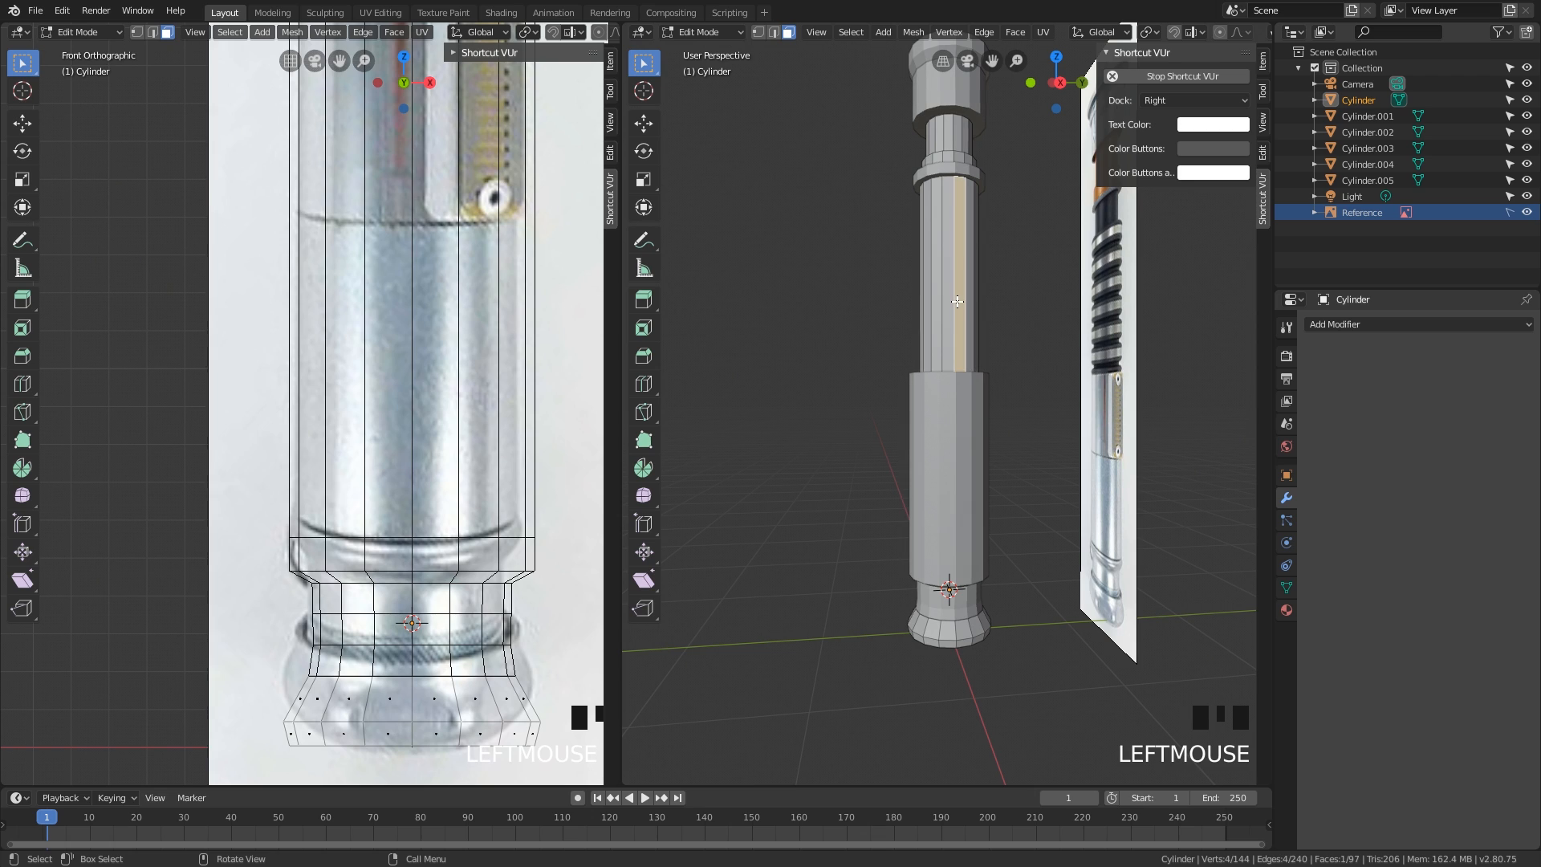
drag(1022, 281, 1019, 268)
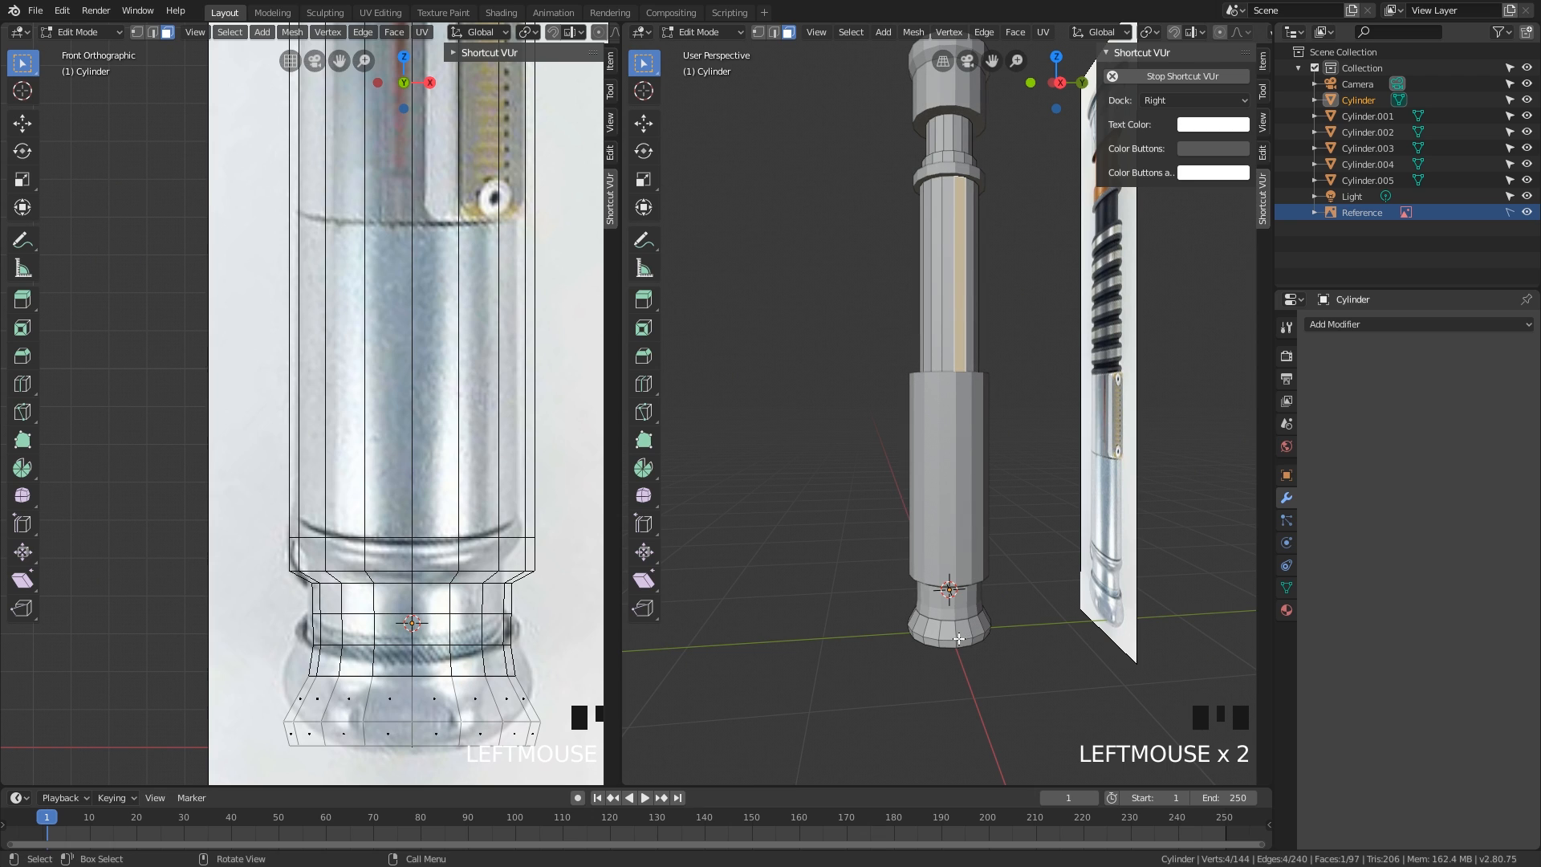
drag(1040, 583, 857, 671)
click(962, 675)
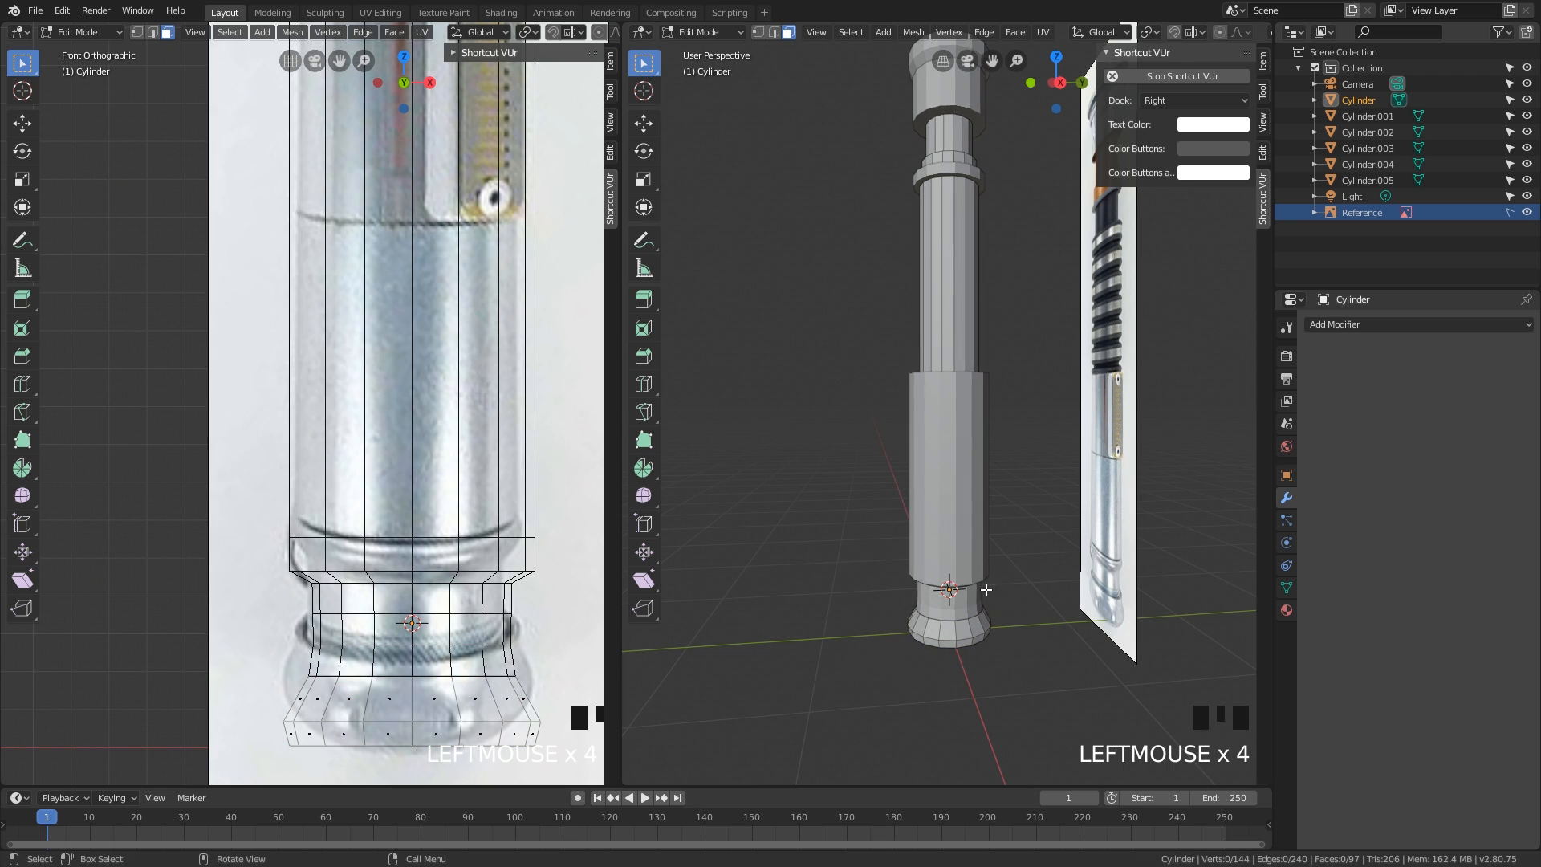
key(a)
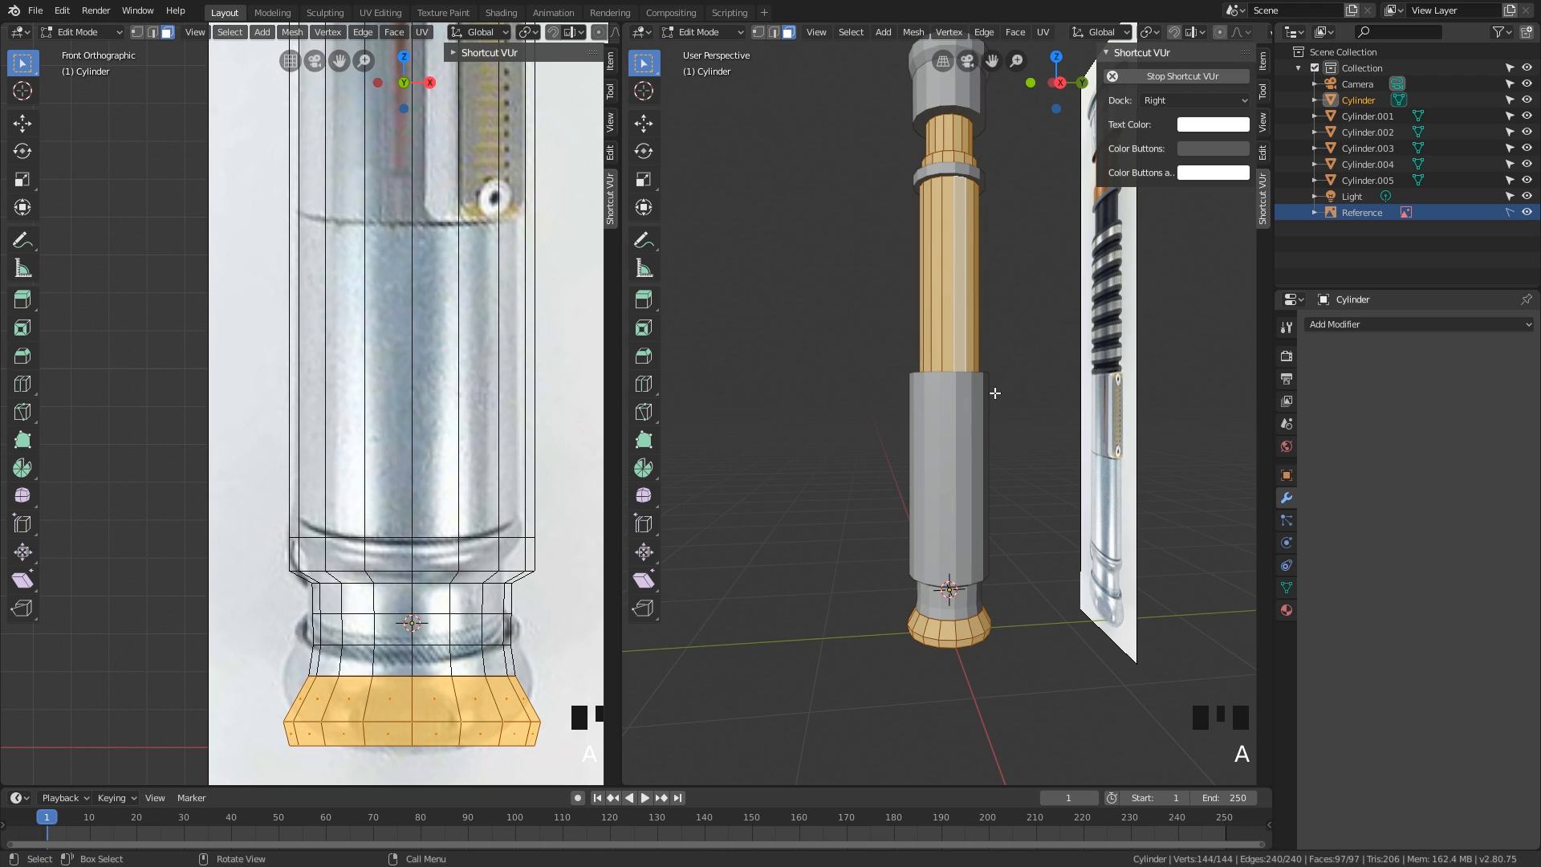
key(p)
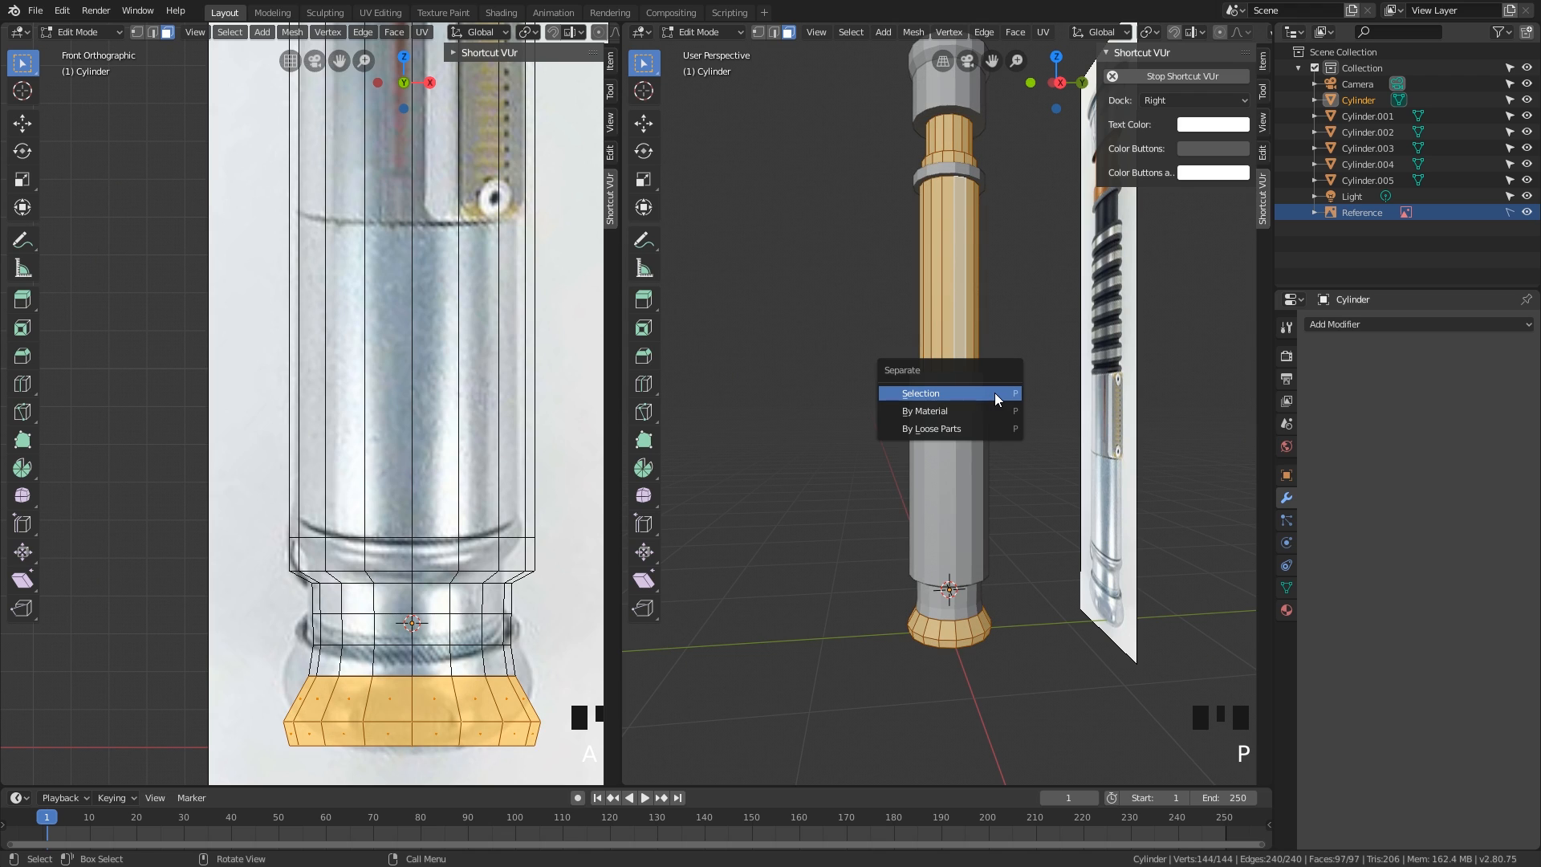
click(952, 427)
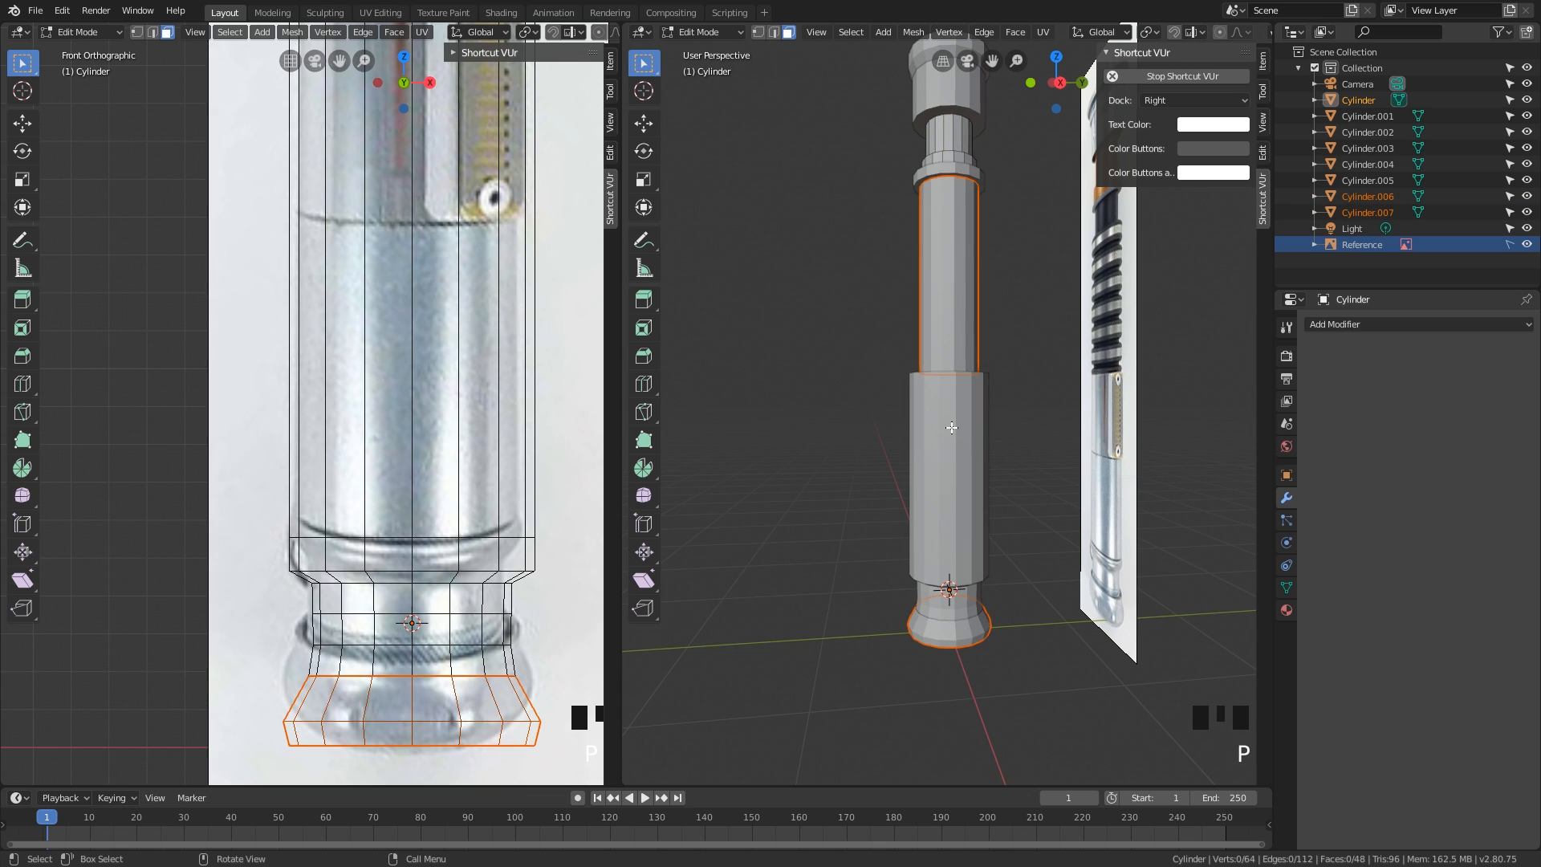
- Return to Object Mode and select the separated hilt sections one at a time to check that they are individual objects
key(Tab)
double_click(964, 220)
click(952, 196)
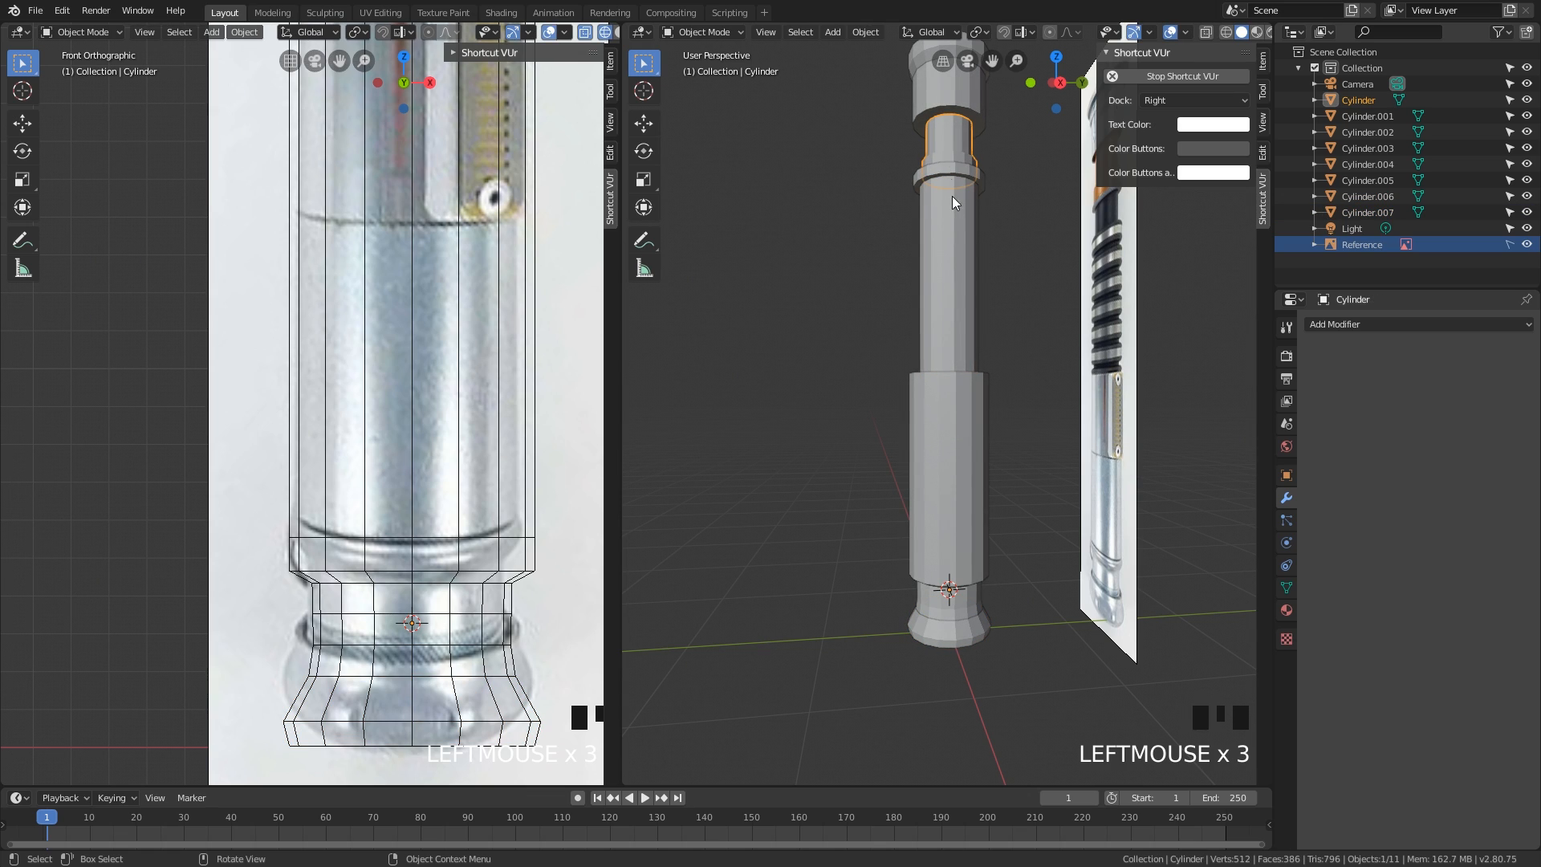
click(926, 566)
click(957, 623)
click(969, 582)
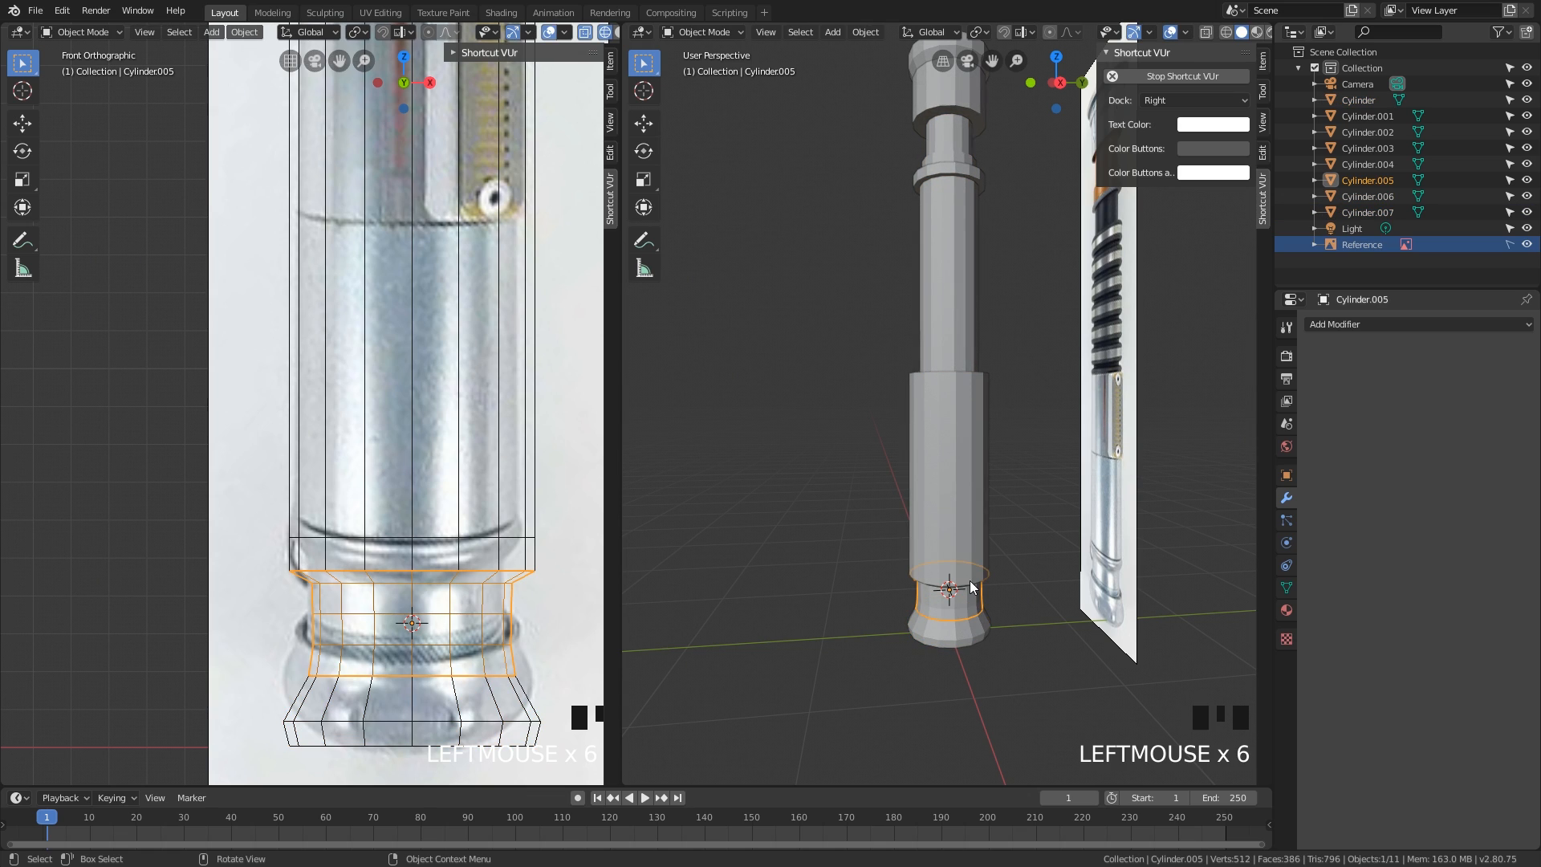
click(978, 479)
mouse_move(980, 493)
middle_down()
mouse_move(976, 522)
mouse_move(986, 514)
middle_up()
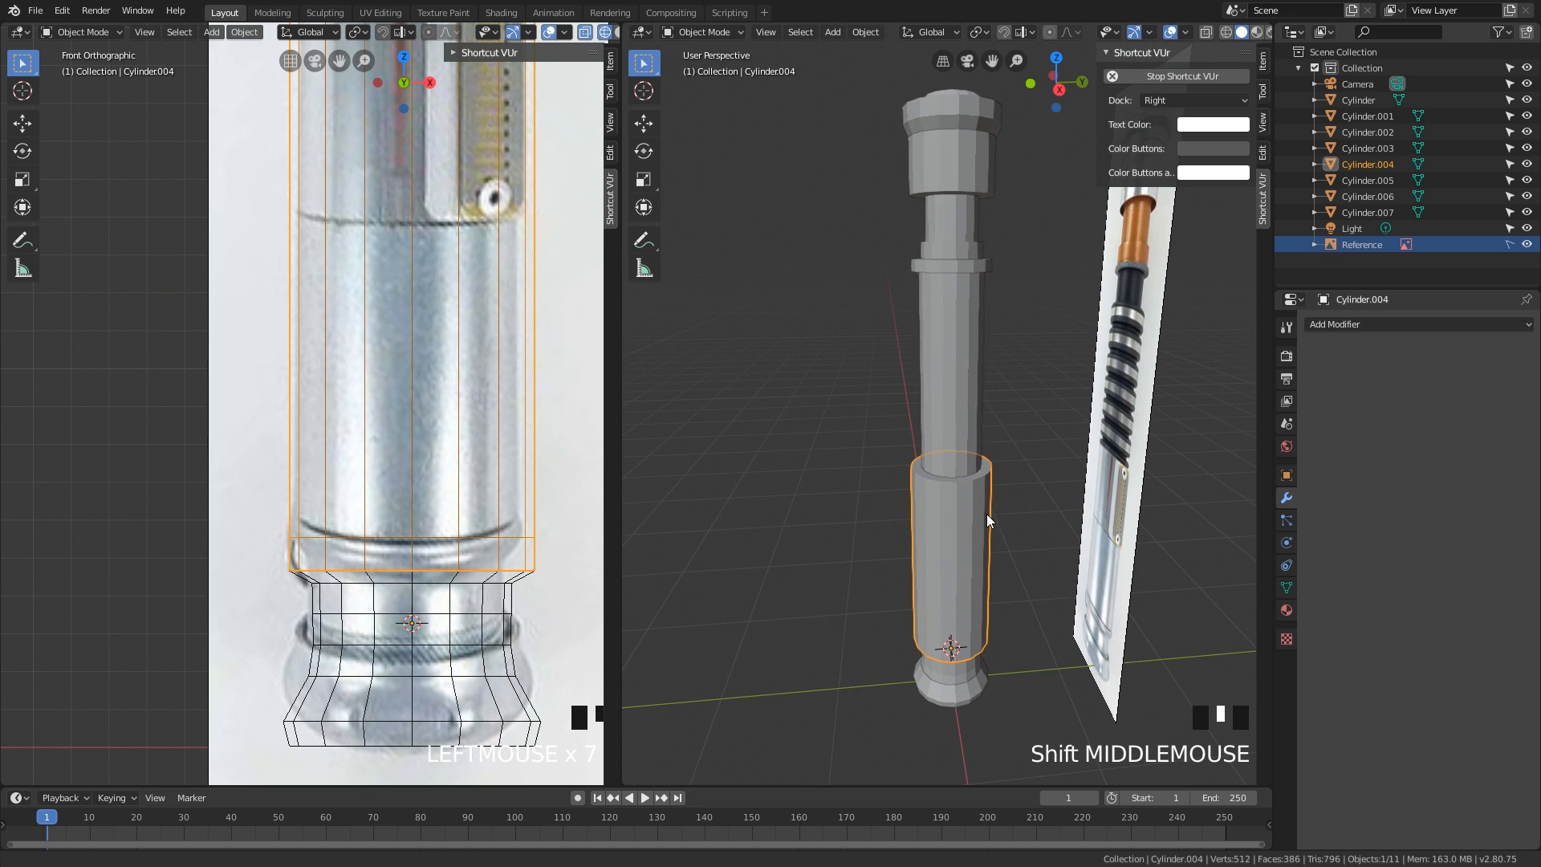
click(967, 357)
click(960, 321)
click(942, 231)
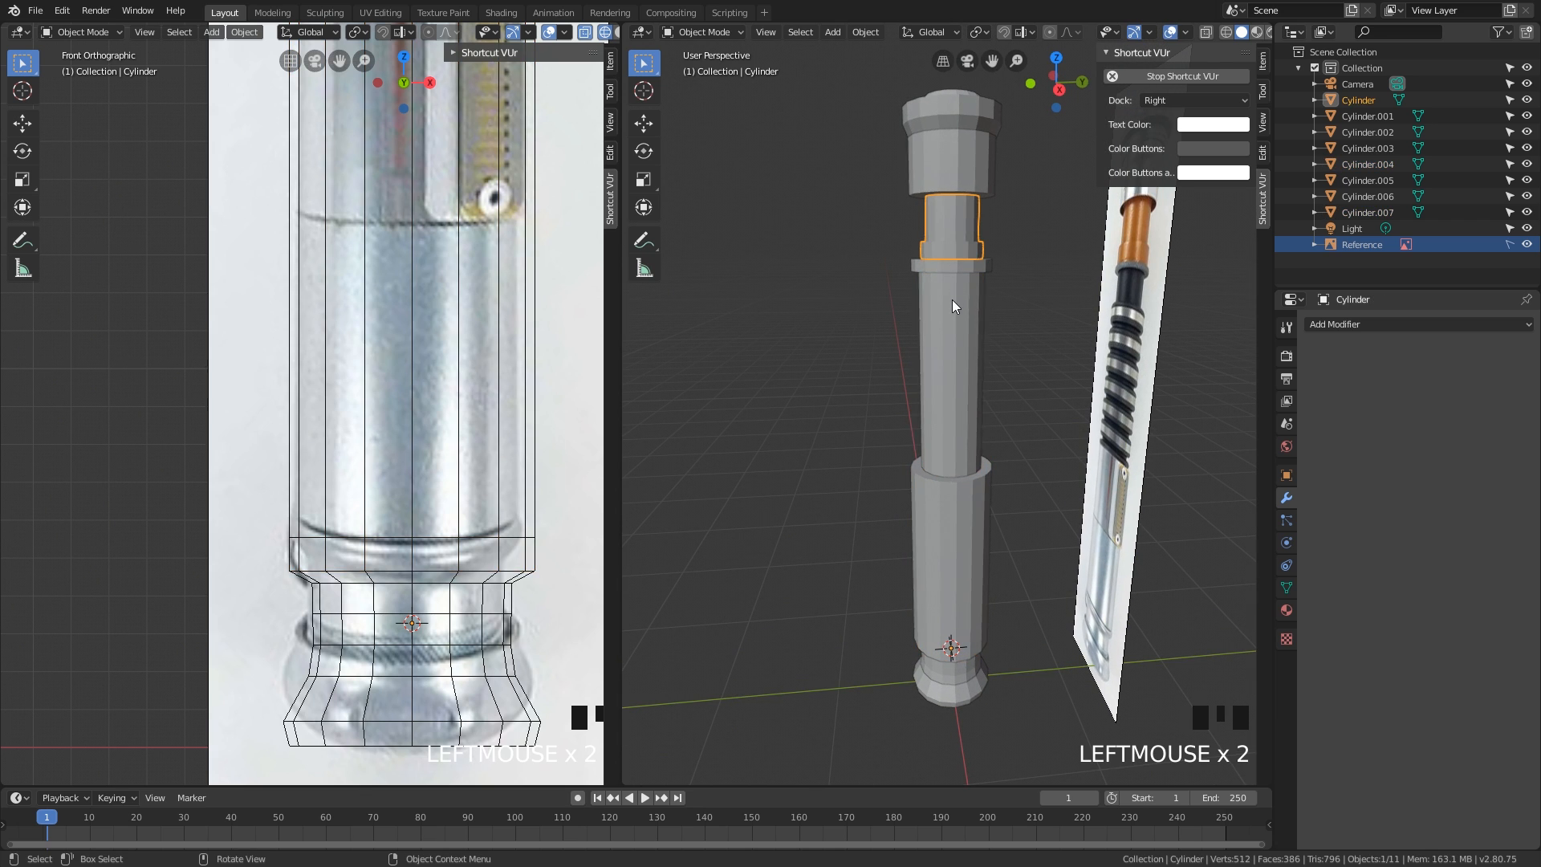
- Try moving the long middle grip section sideways off the hilt, cancel the move, and deselect everything
click(958, 393)
middle_drag(959, 394, 1005, 422)
key(g)
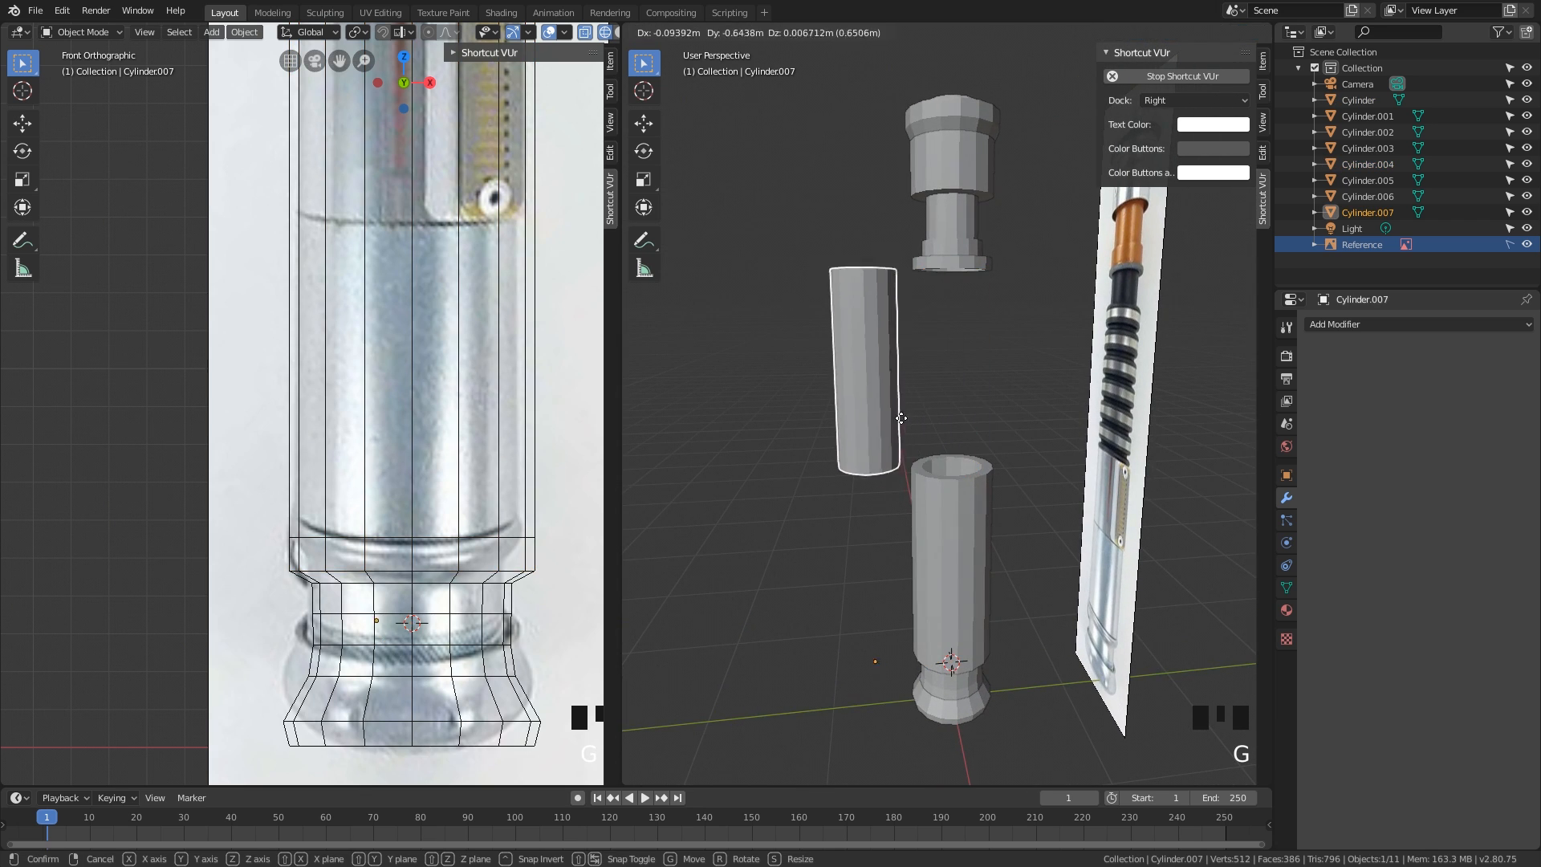
right_click(1021, 447)
click(1026, 454)
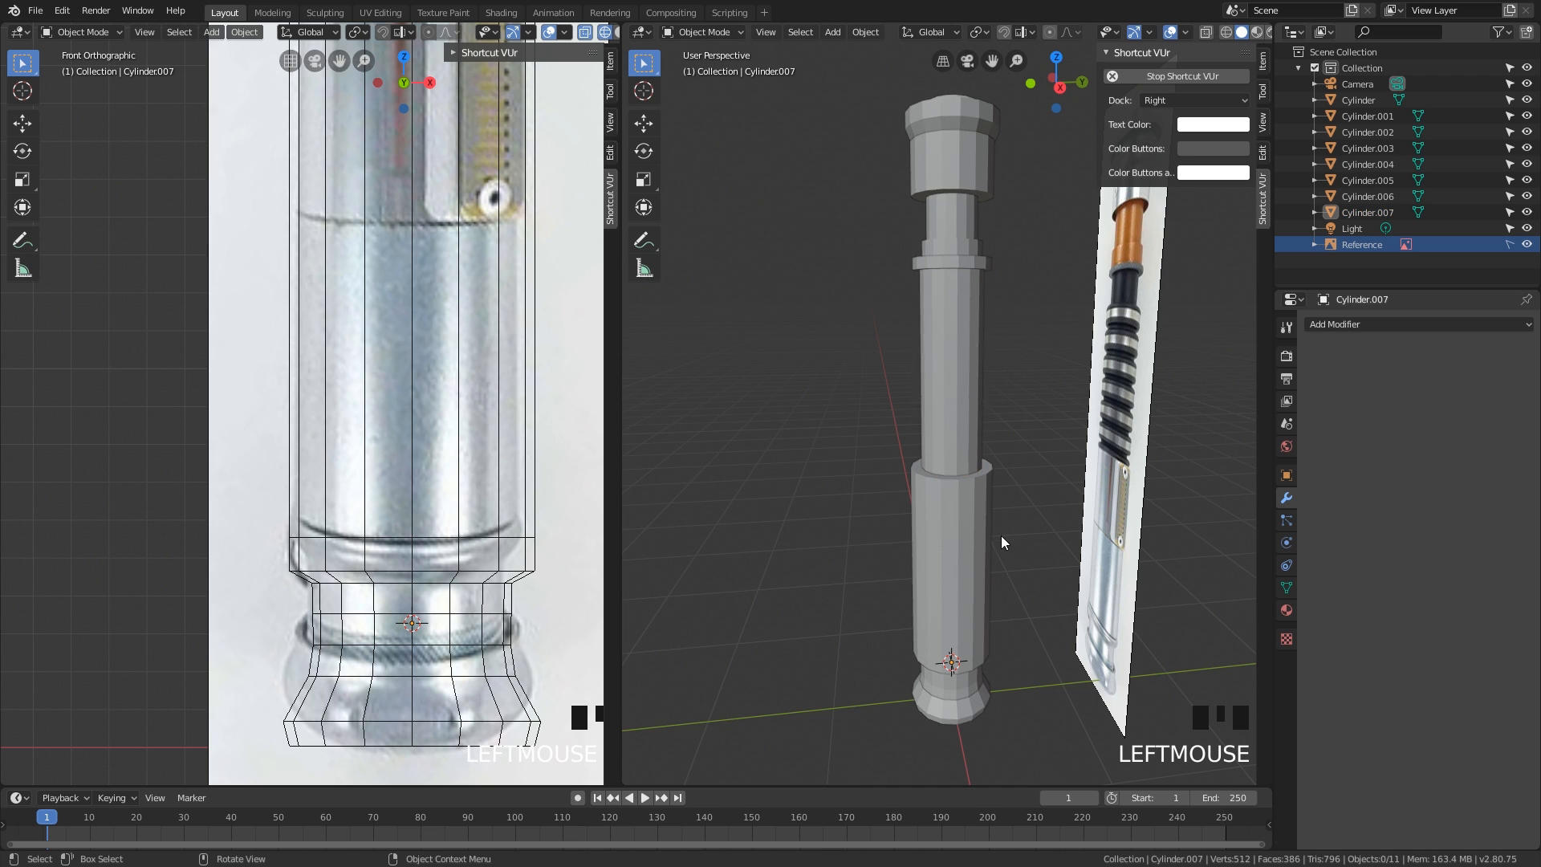
- Compare the hilt wireframe with the reference image in the front view, from the top cap down to the pommel
middle_drag(1000, 538, 815, 422)
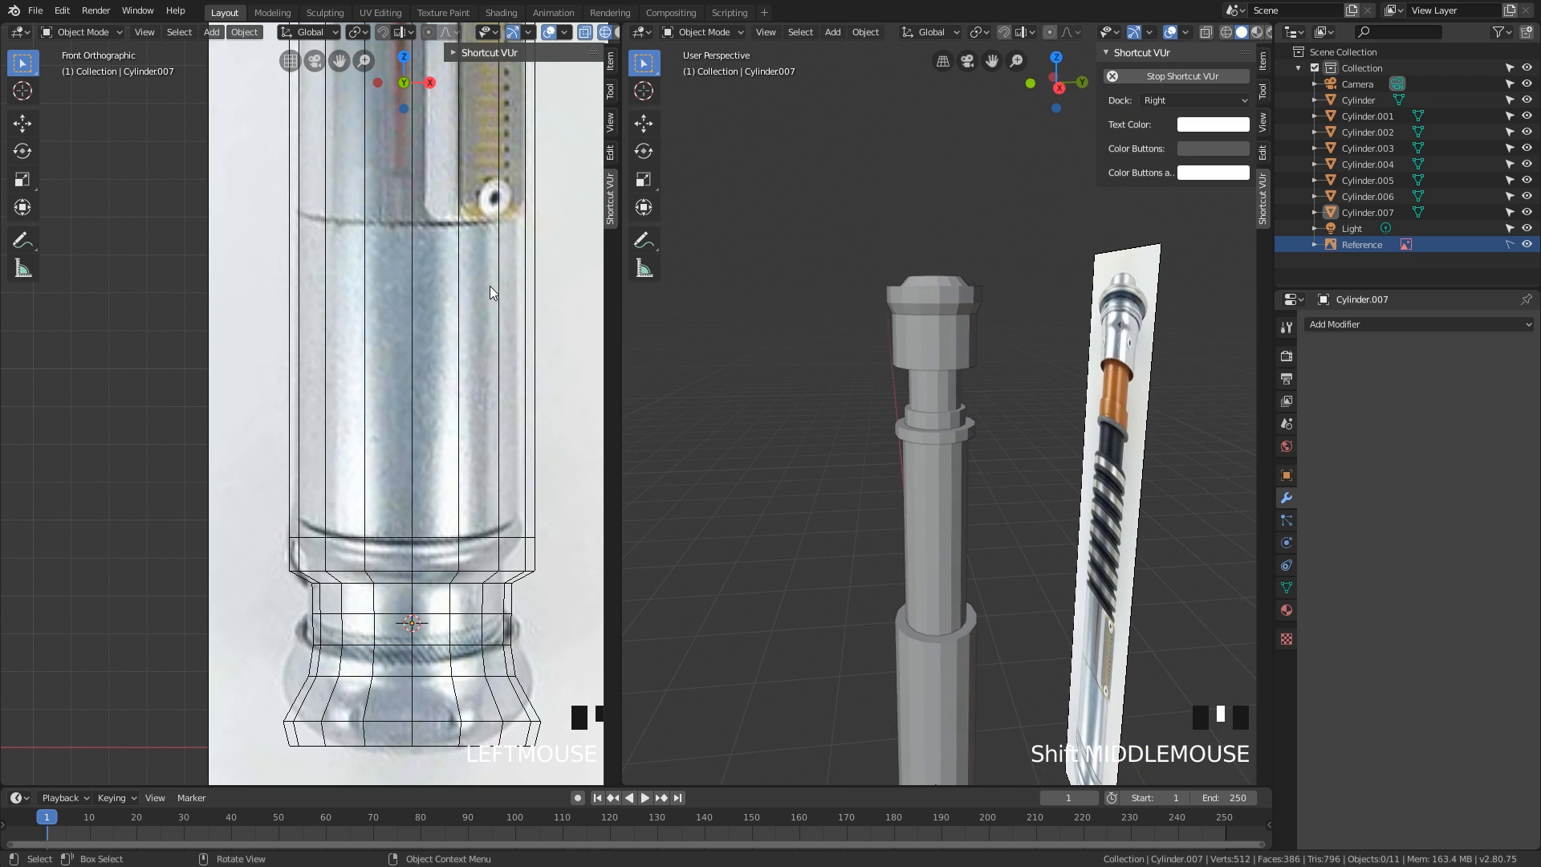
alt+middle_drag(491, 291, 439, 522)
key(grave)
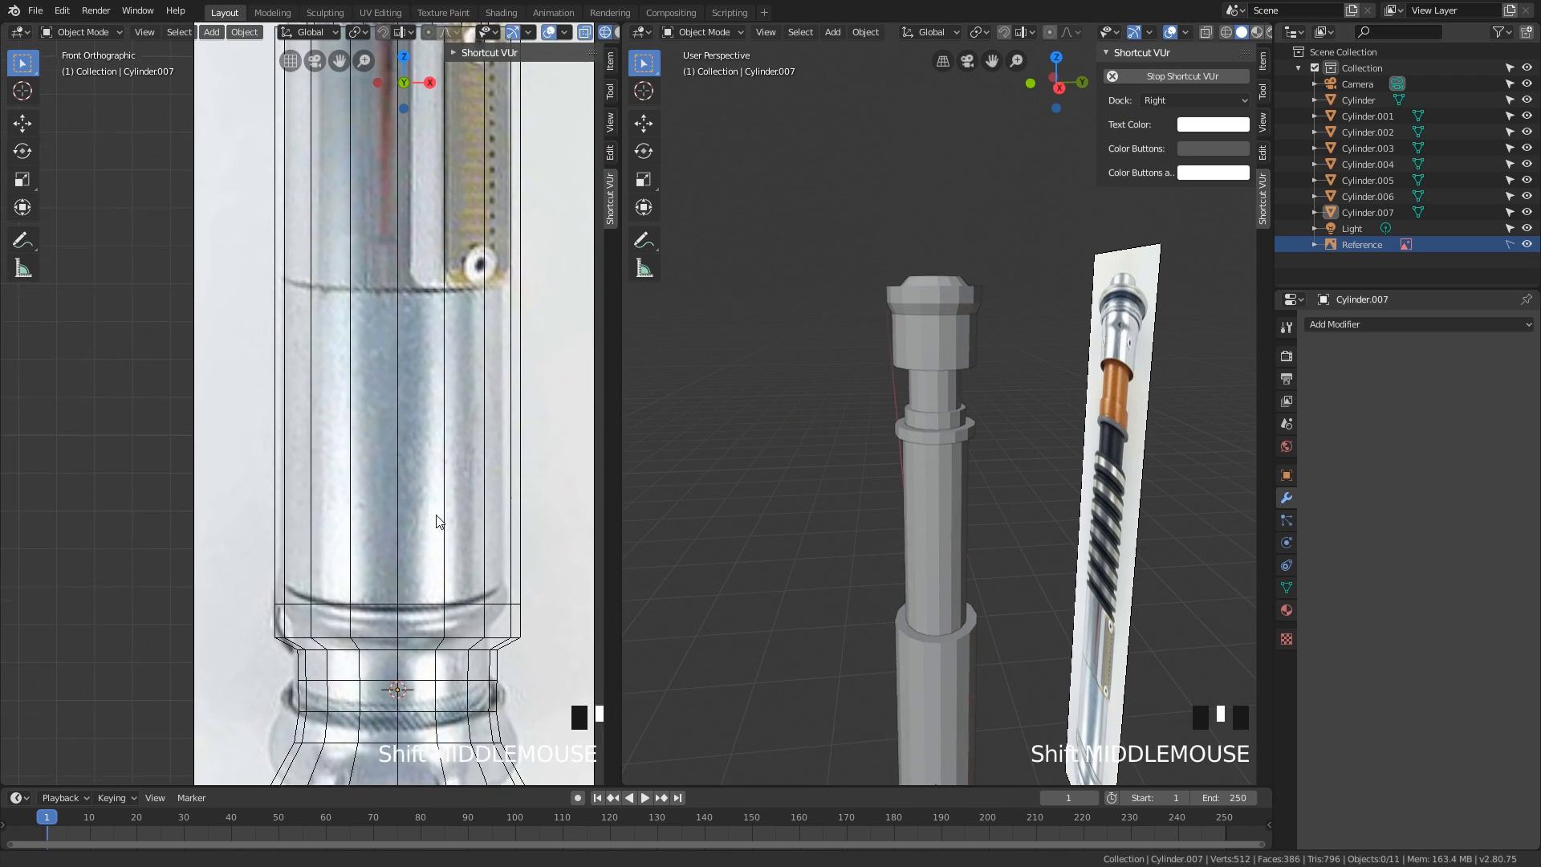
scroll(451, 325, down, 3)
shift+middle_drag(450, 324, 474, 569)
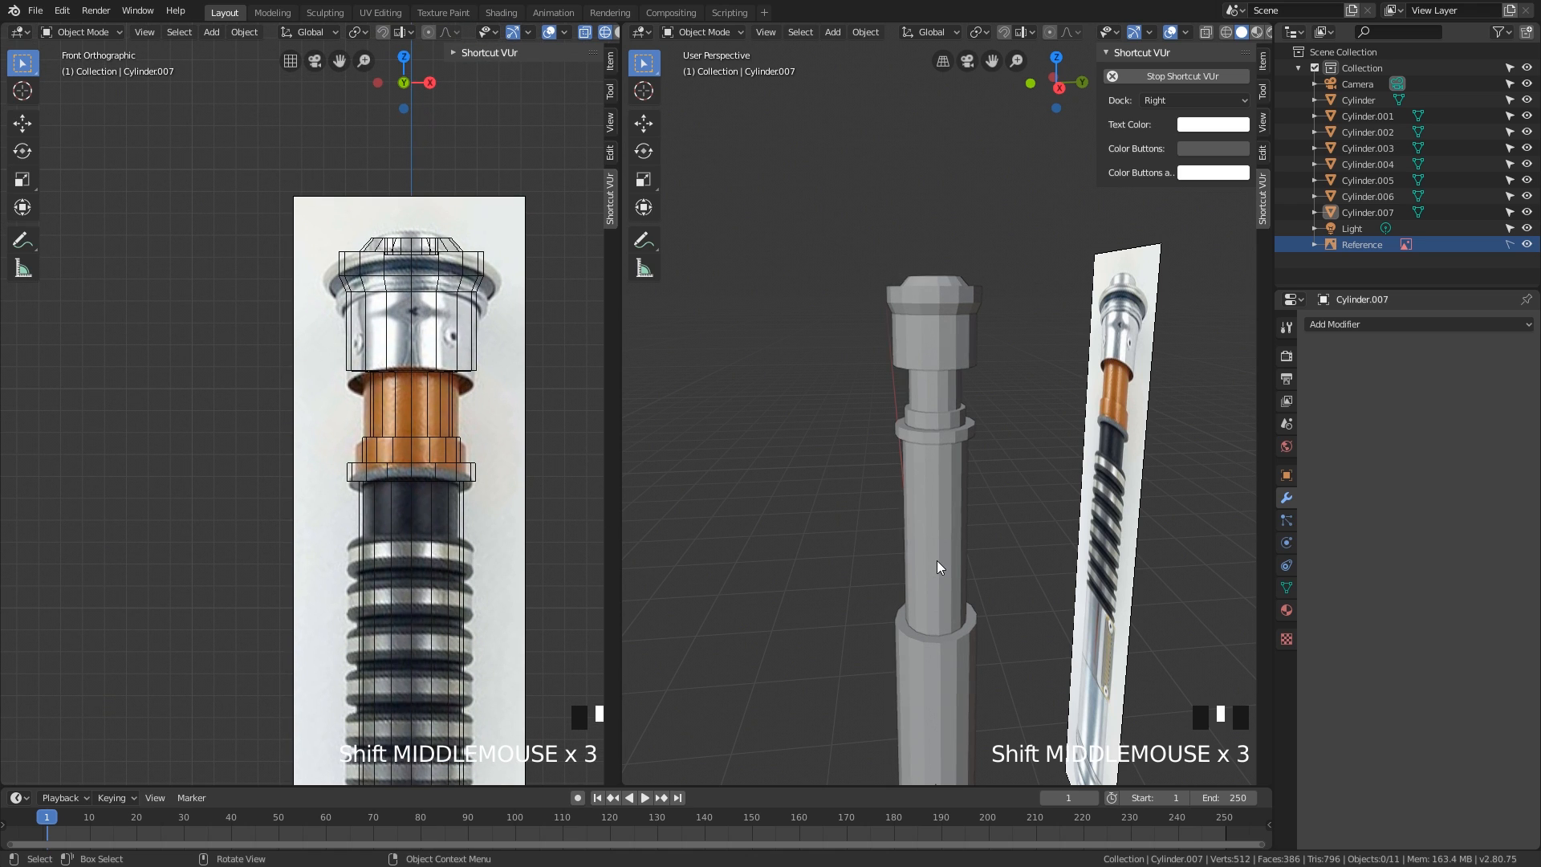
shift+middle_drag(485, 393, 480, 294)
shift+middle_drag(470, 594, 464, 273)
shift+middle_drag(482, 562, 490, 241)
shift+middle_drag(989, 679, 952, 456)
- Select the flared pommel base and the sleeve in turn, framing the view on each
click(952, 456)
scroll(960, 523, up, 6)
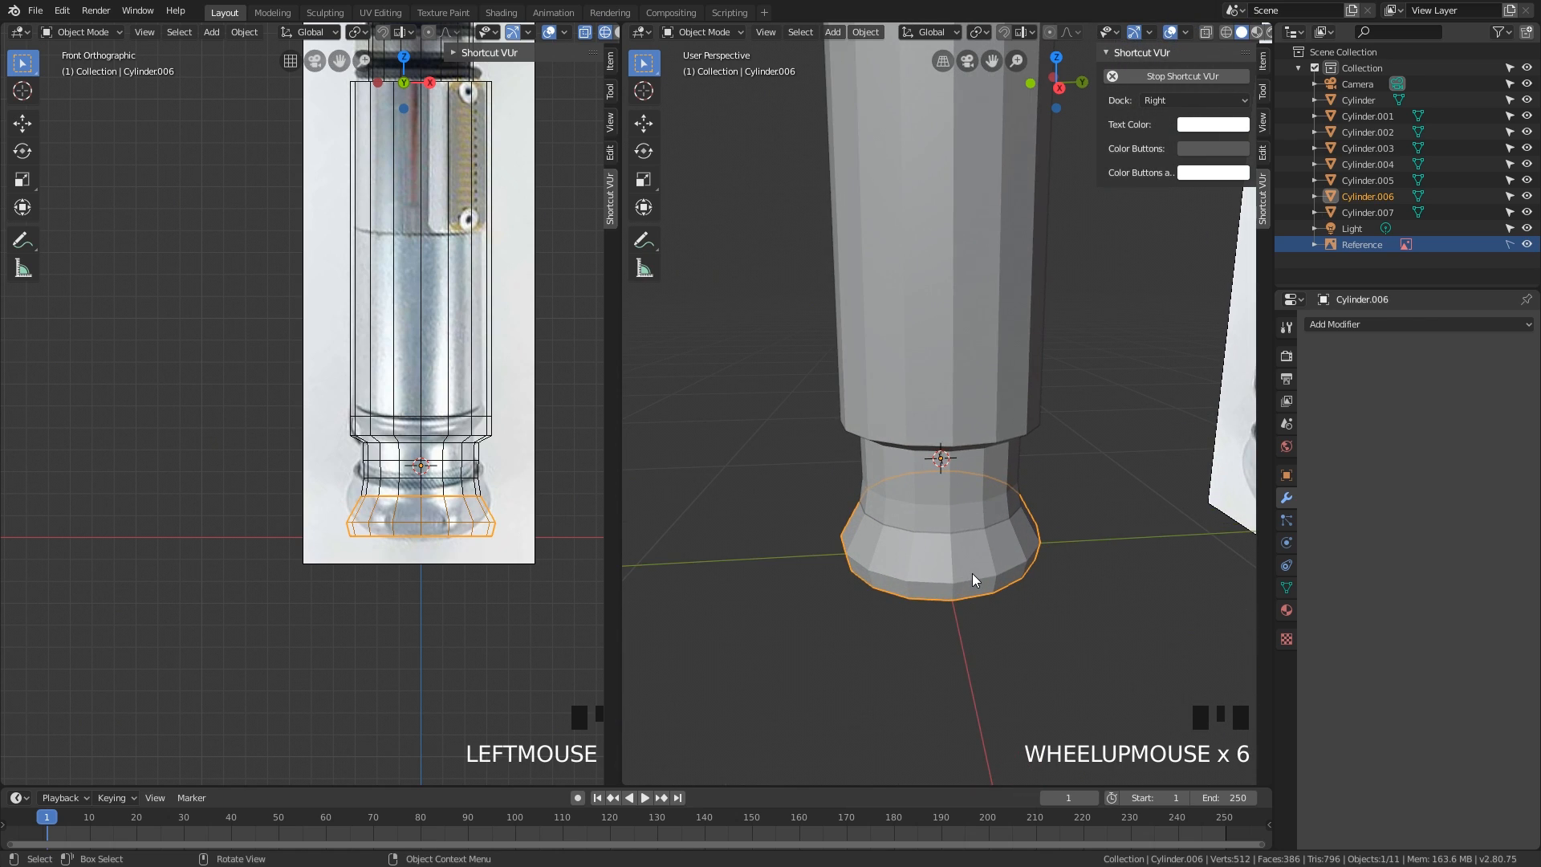
key(grave)
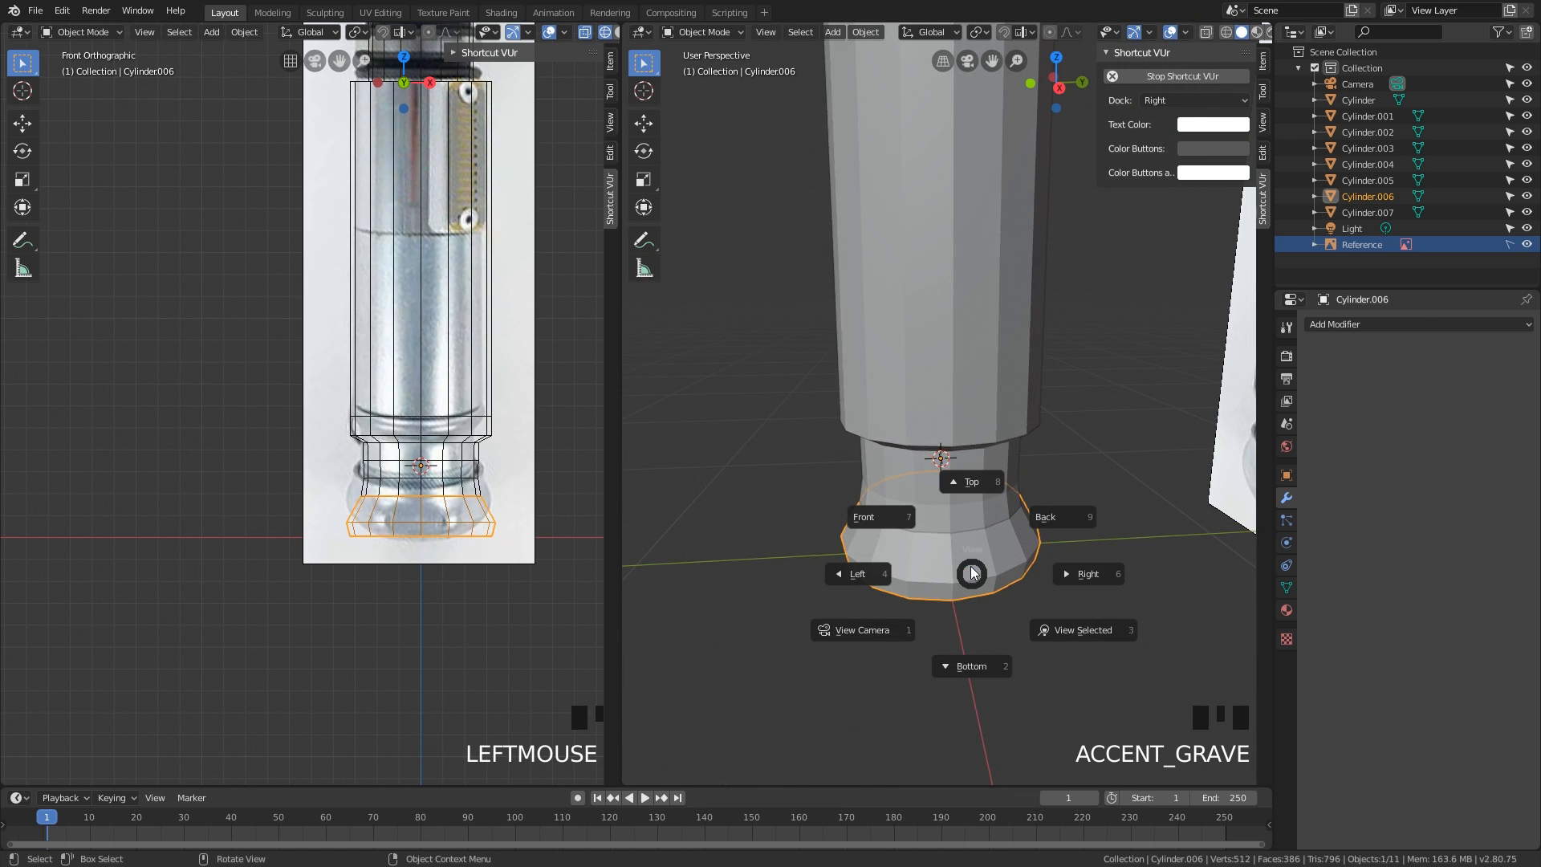
click(1060, 629)
key(grave)
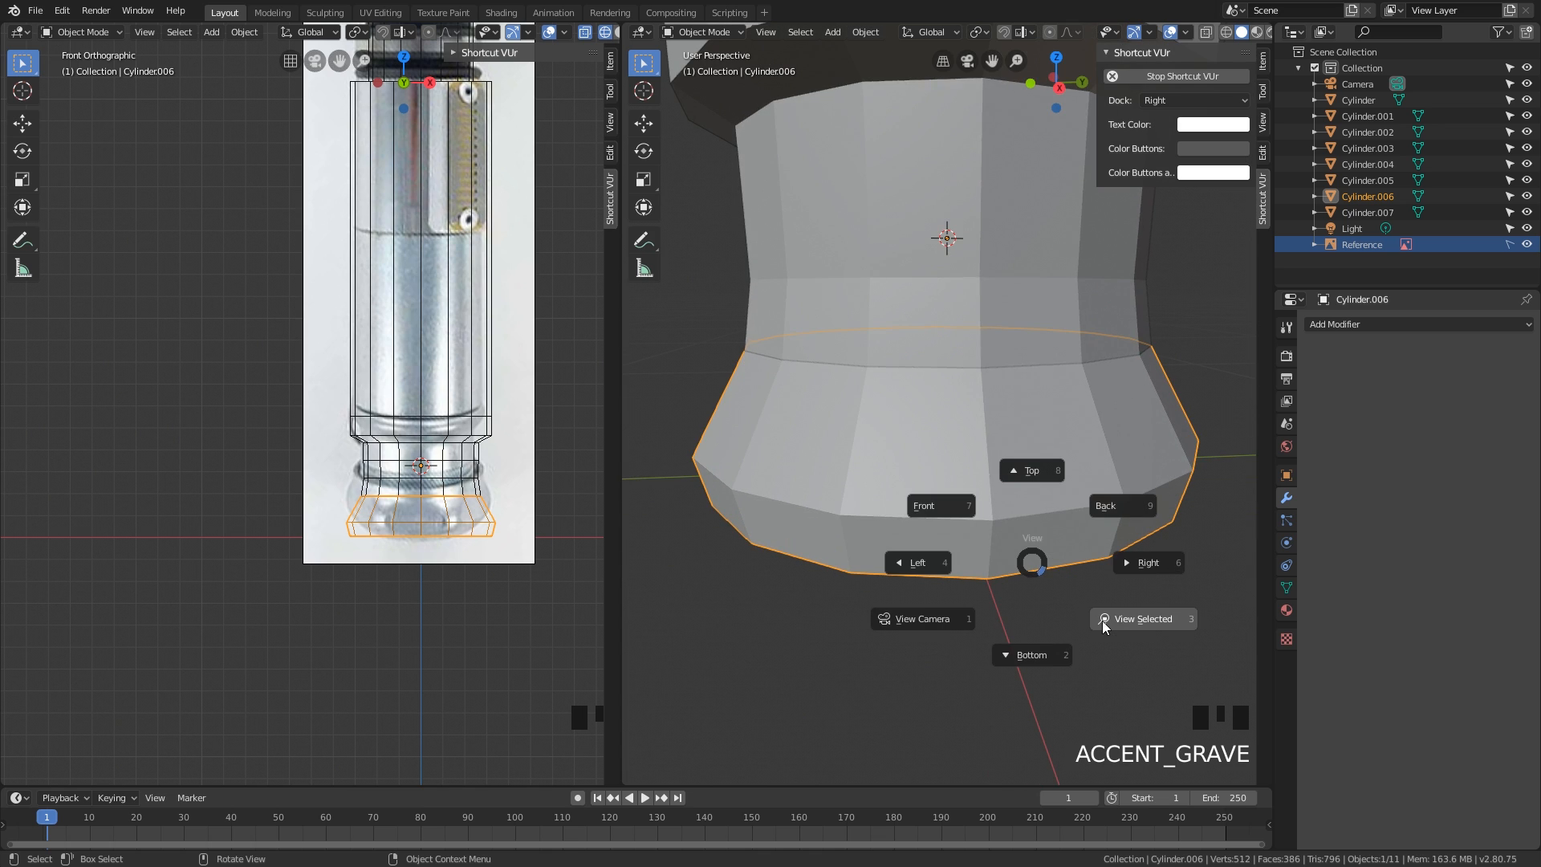
scroll(1042, 576, down, 4)
click(905, 233)
key(grave)
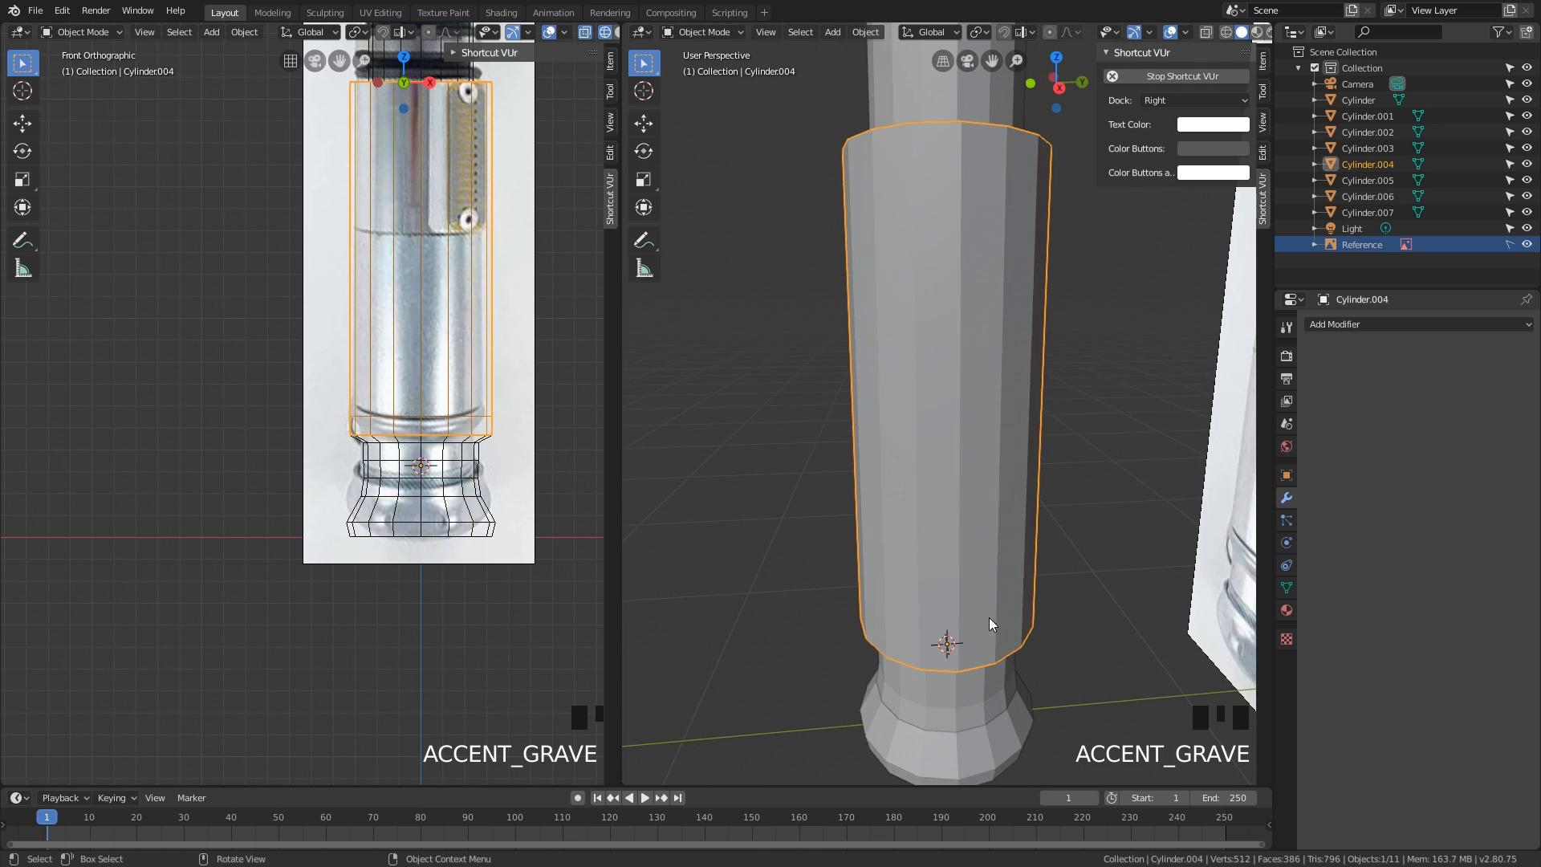
- Select the flared pommel base, frame it in the perspective view, and bring the pommel up close in the front view
click(965, 744)
key(grave)
click(1071, 821)
middle_drag(967, 523, 921, 531)
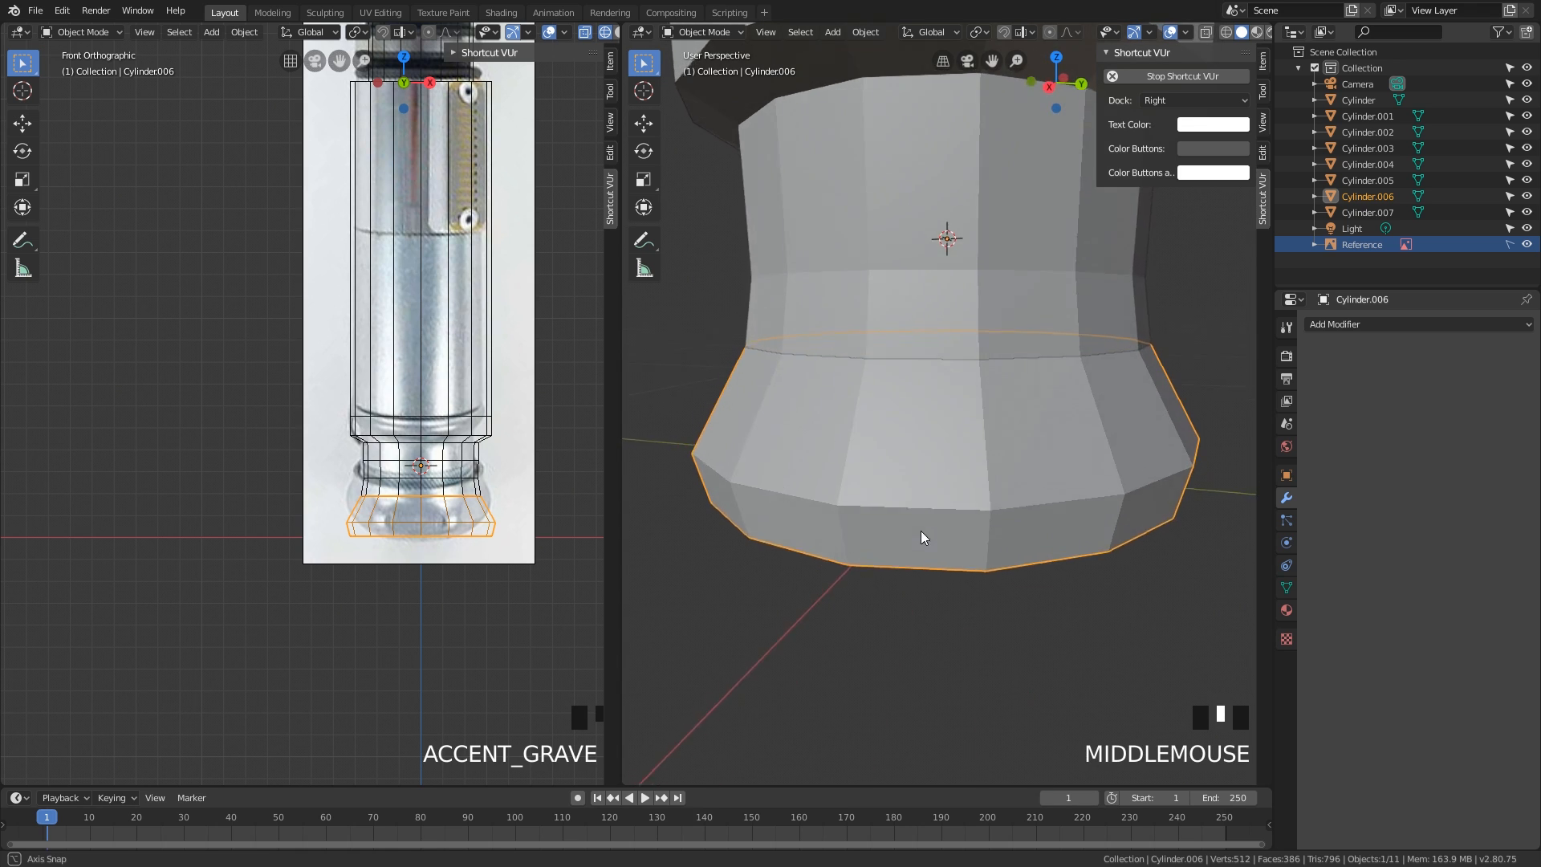
scroll(492, 578, up, 2)
scroll(499, 569, up, 1)
shift+middle_drag(499, 569, 378, 388)
scroll(450, 433, up, 3)
shift+middle_drag(457, 431, 481, 458)
scroll(473, 454, down, 2)
middle_drag(1056, 525, 1011, 400)
- Enter Edit Mode on the pommel base and select its upper rim edge loop in edge select mode
key(Tab)
alt+click(1017, 403)
alt+click(1009, 400)
alt+click(1009, 402)
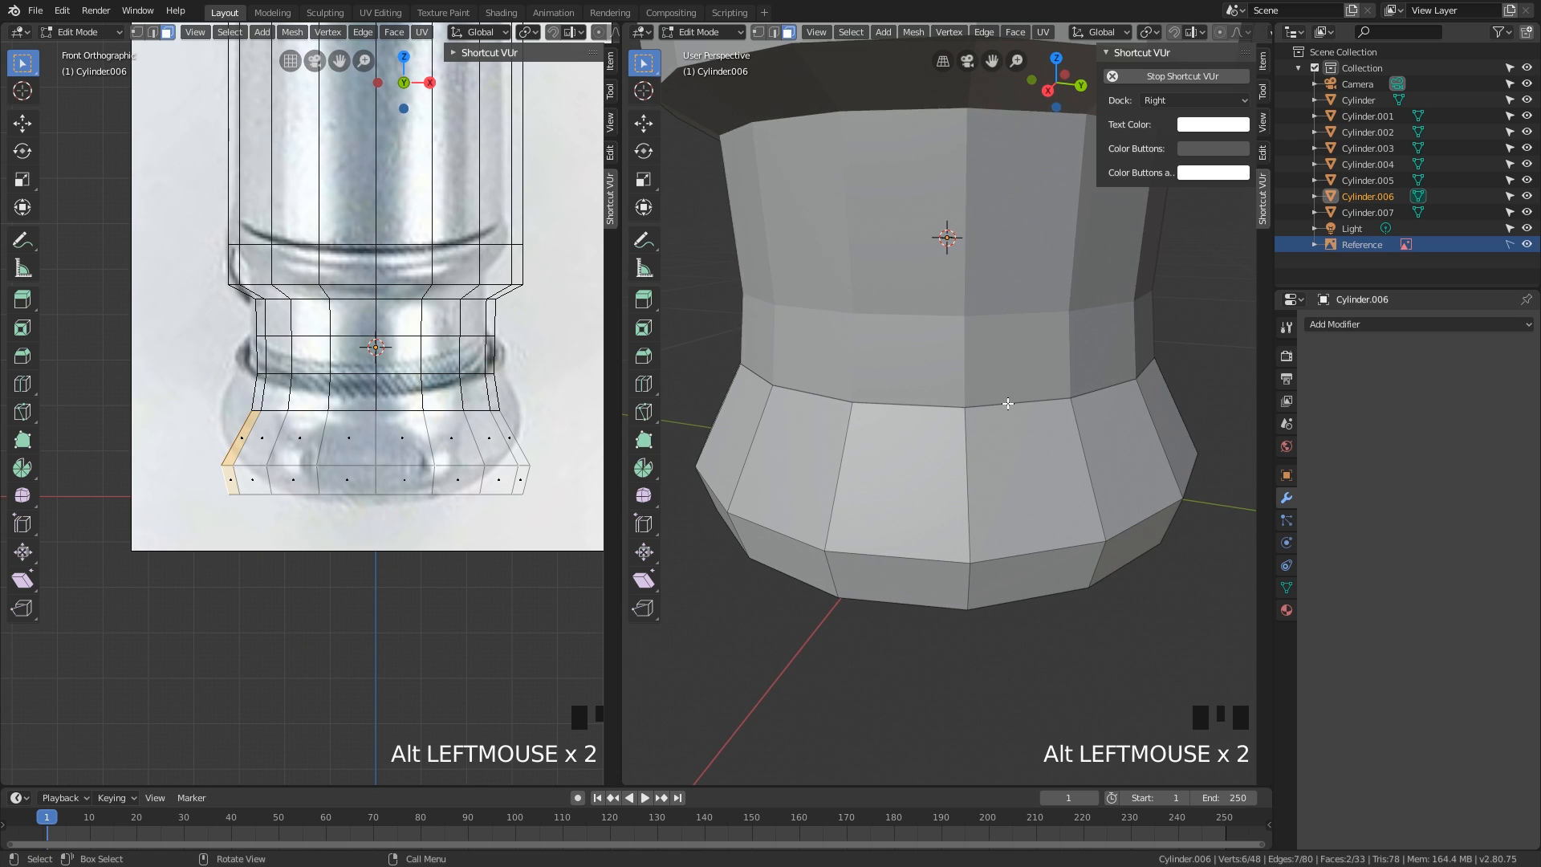
key(2)
alt+click(1010, 403)
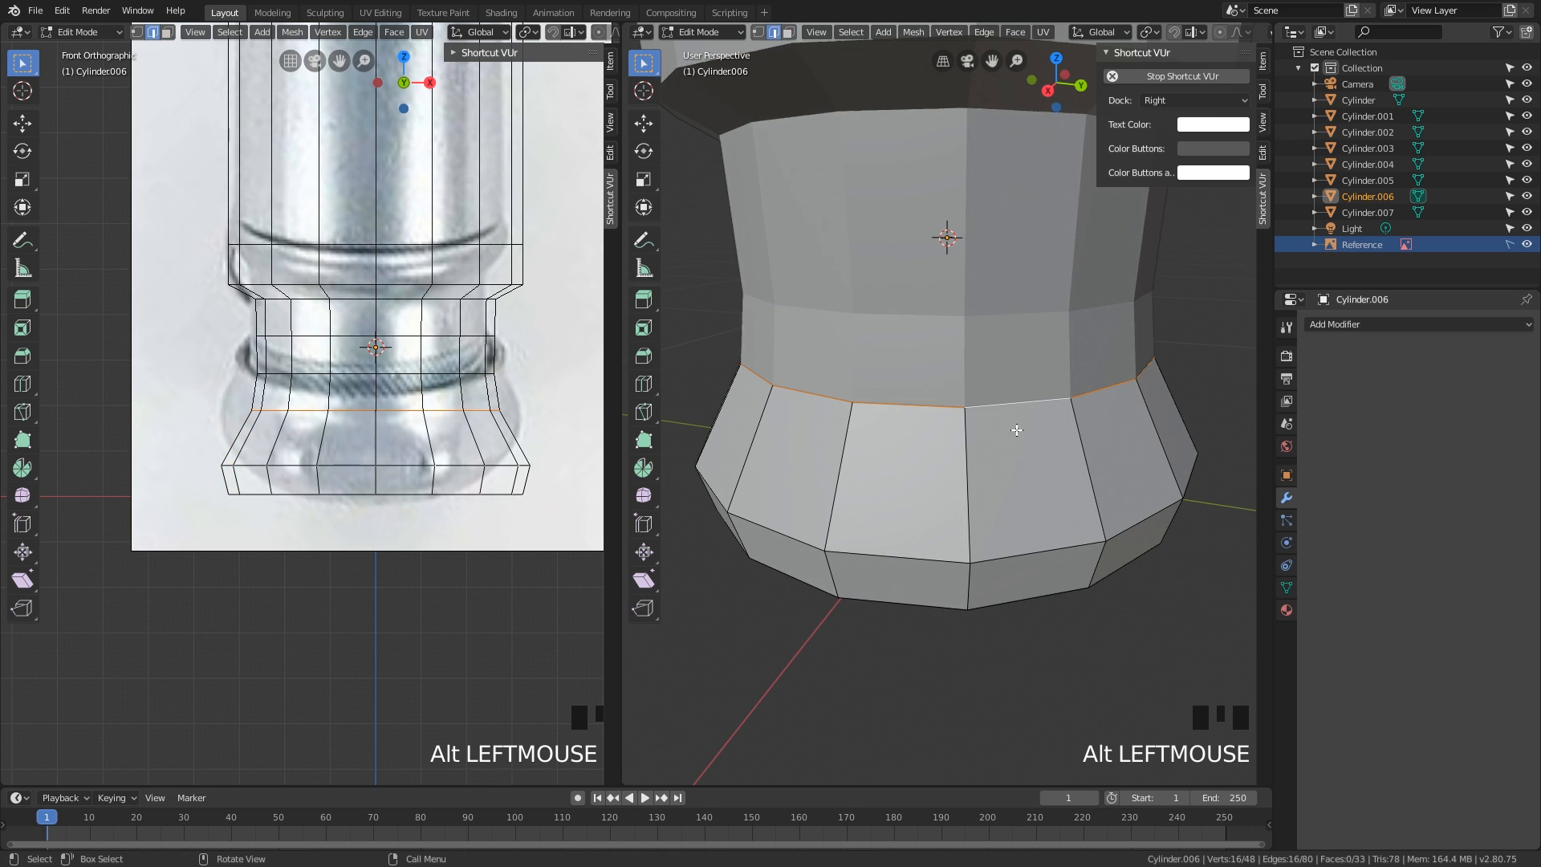
- Scale the pommel base's upper rim edge loop outward by a factor of 1.04
middle_drag(1014, 431, 1015, 441)
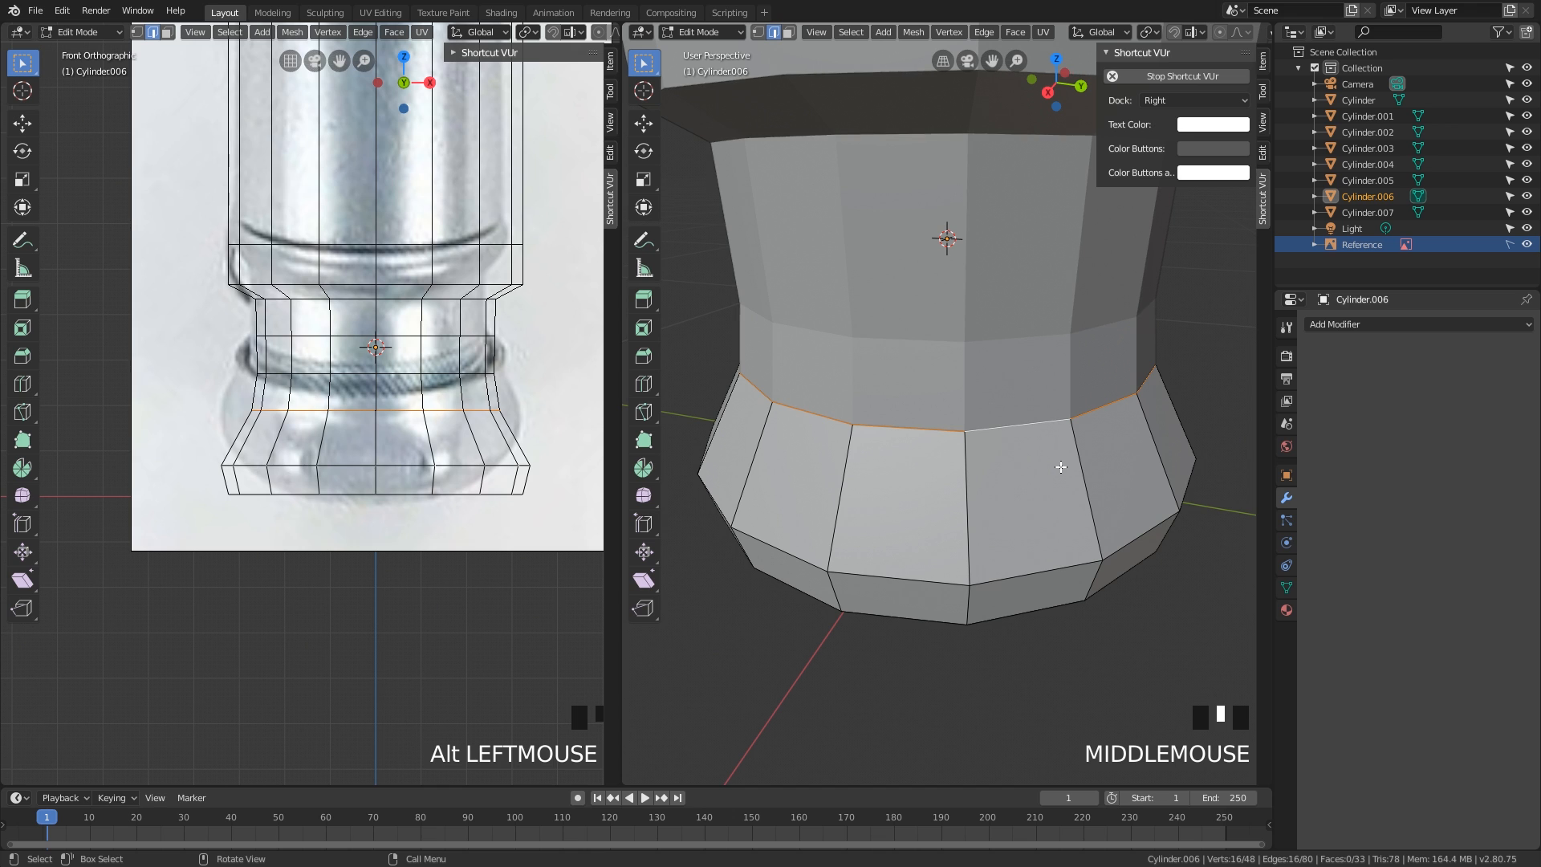
key(s)
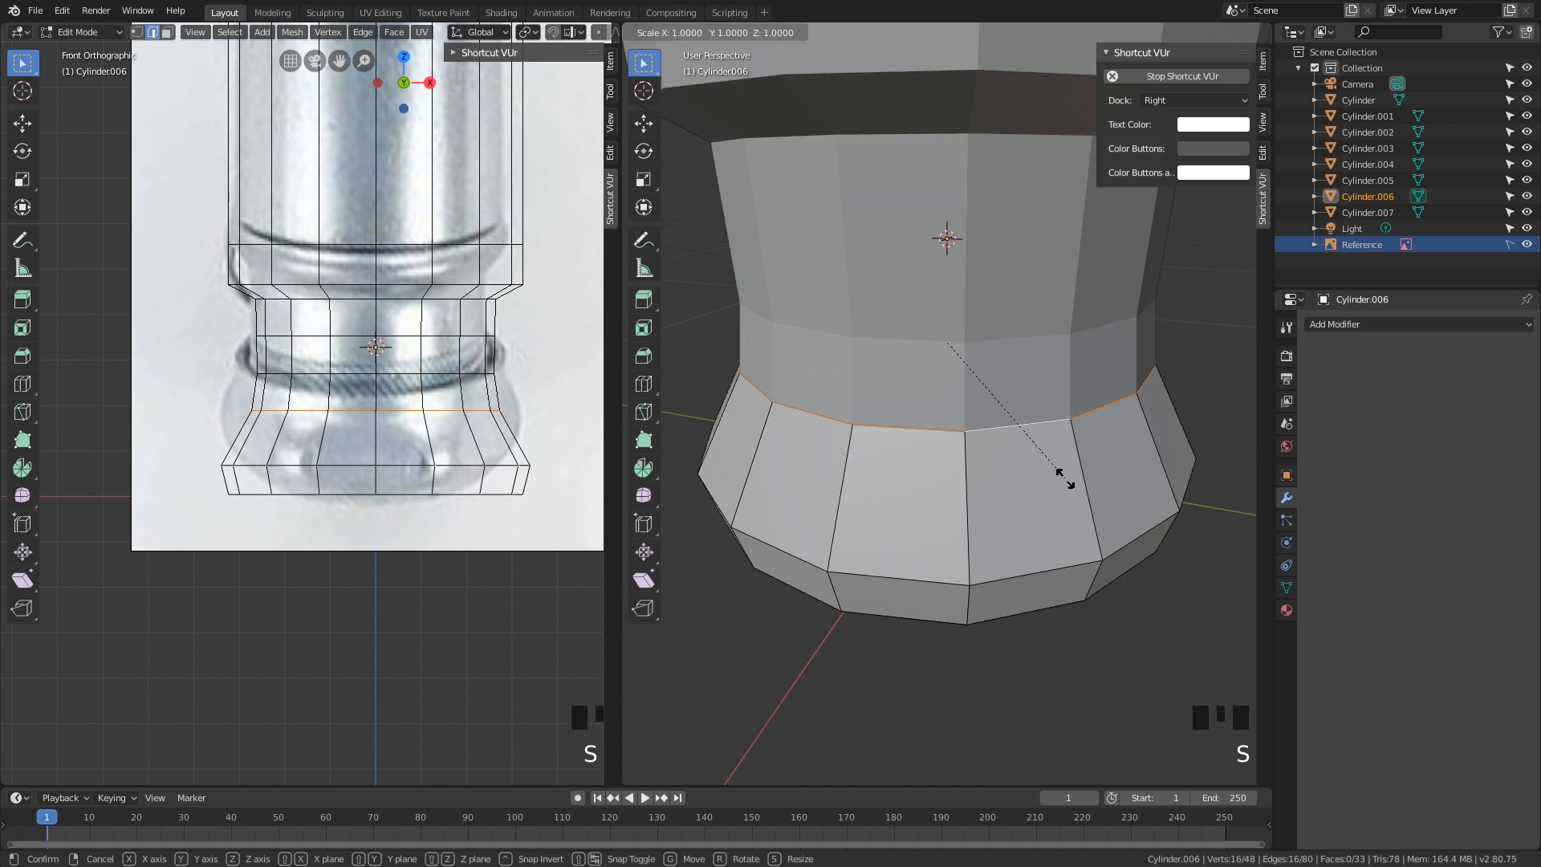
click(1074, 478)
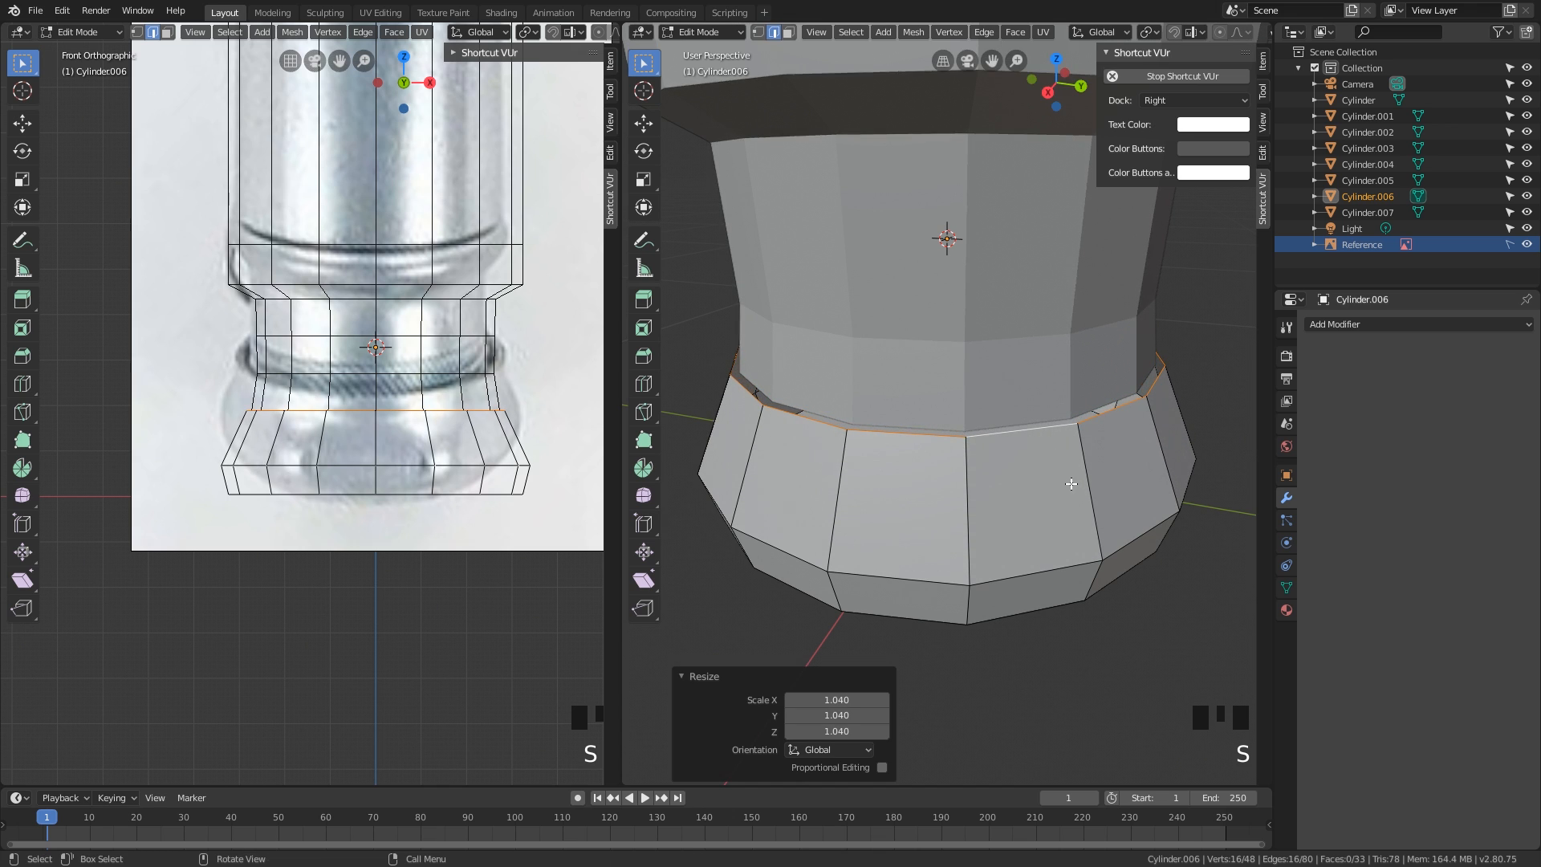
mouse_move(1074, 478)
middle_down()
mouse_move(1016, 474)
mouse_move(1046, 481)
middle_up()
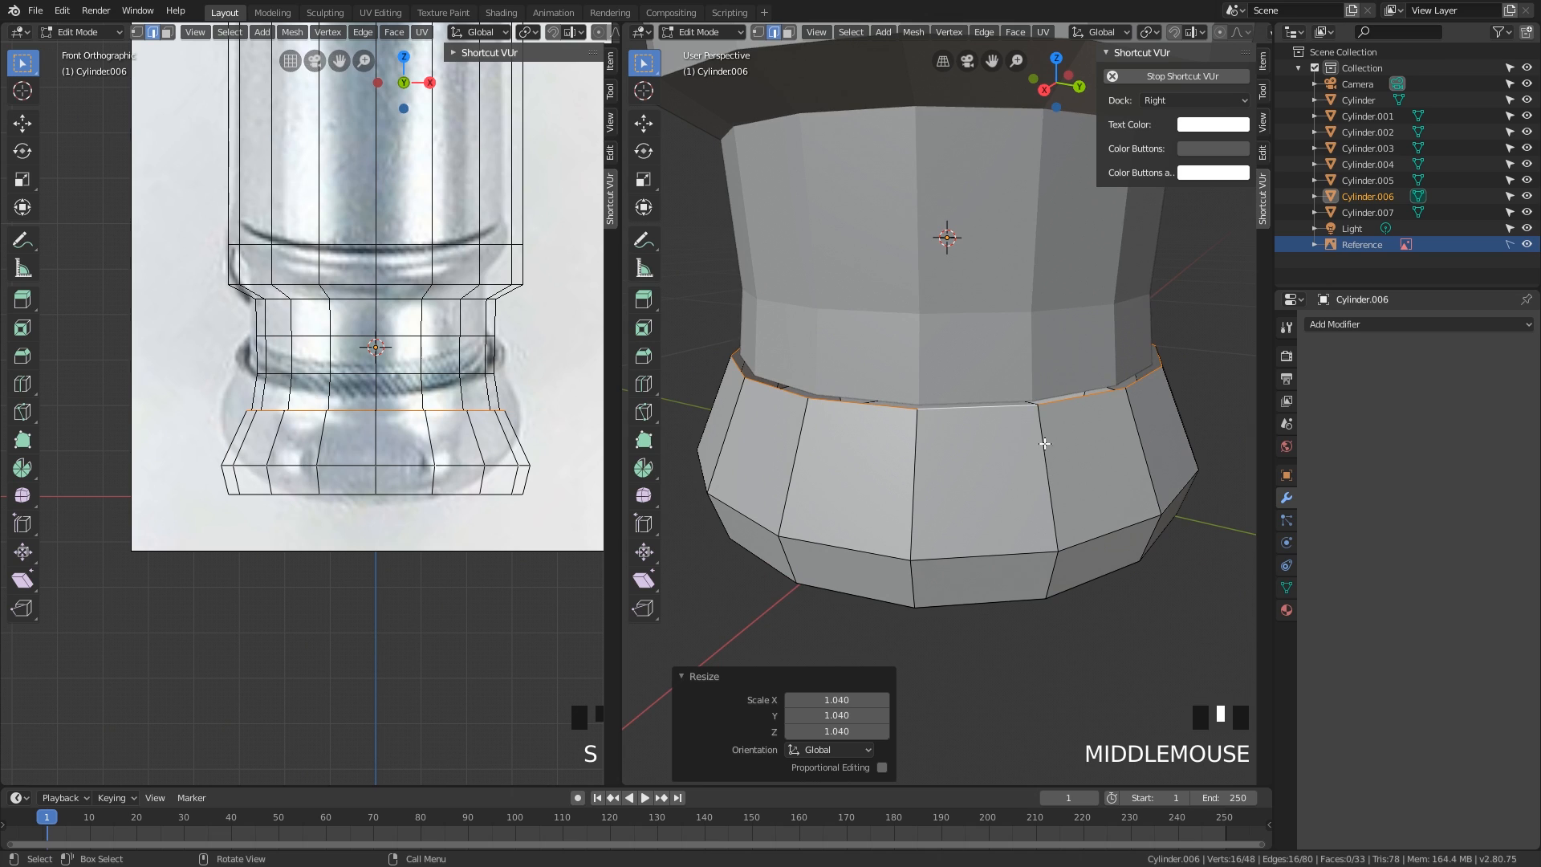
- Extrude the pommel base's upper rim edge loop and move the new edges up 0.0718 m along Z
shift+middle_drag(1042, 415, 1055, 471)
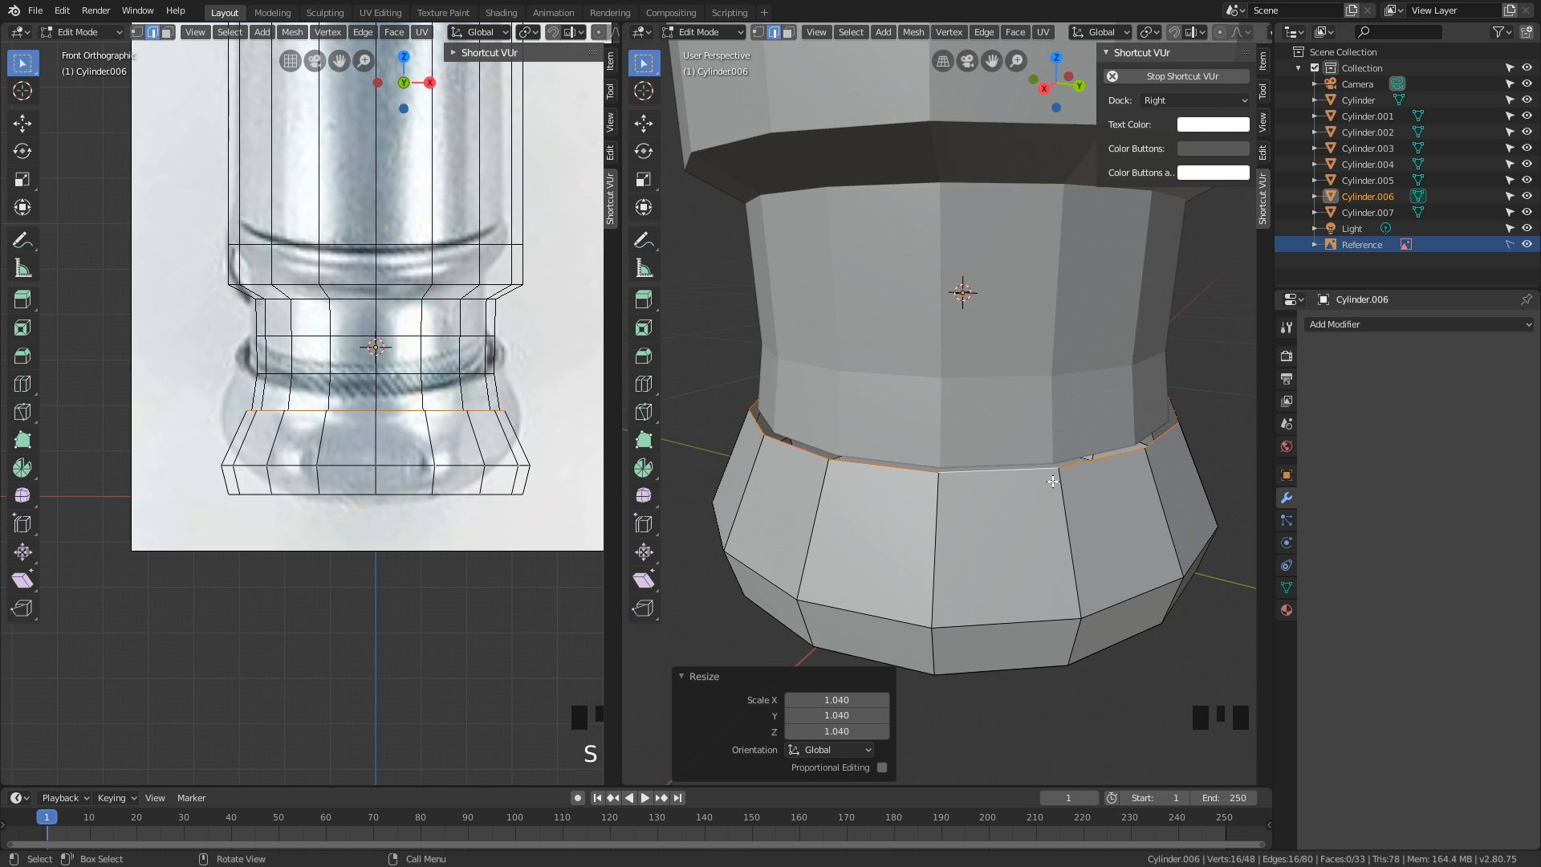
middle_drag(1045, 492, 1046, 486)
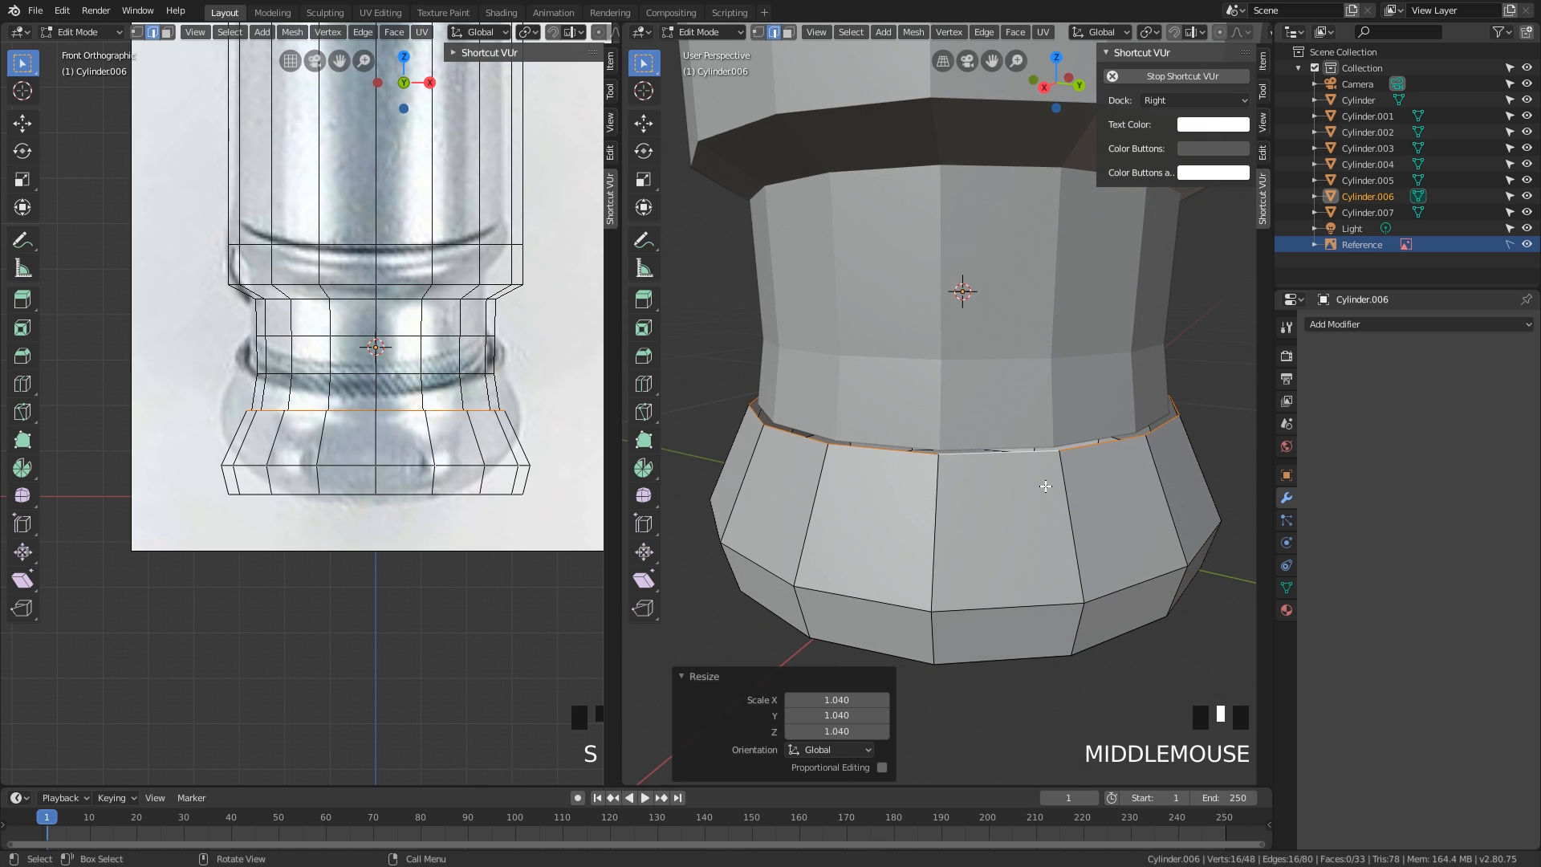
key(e)
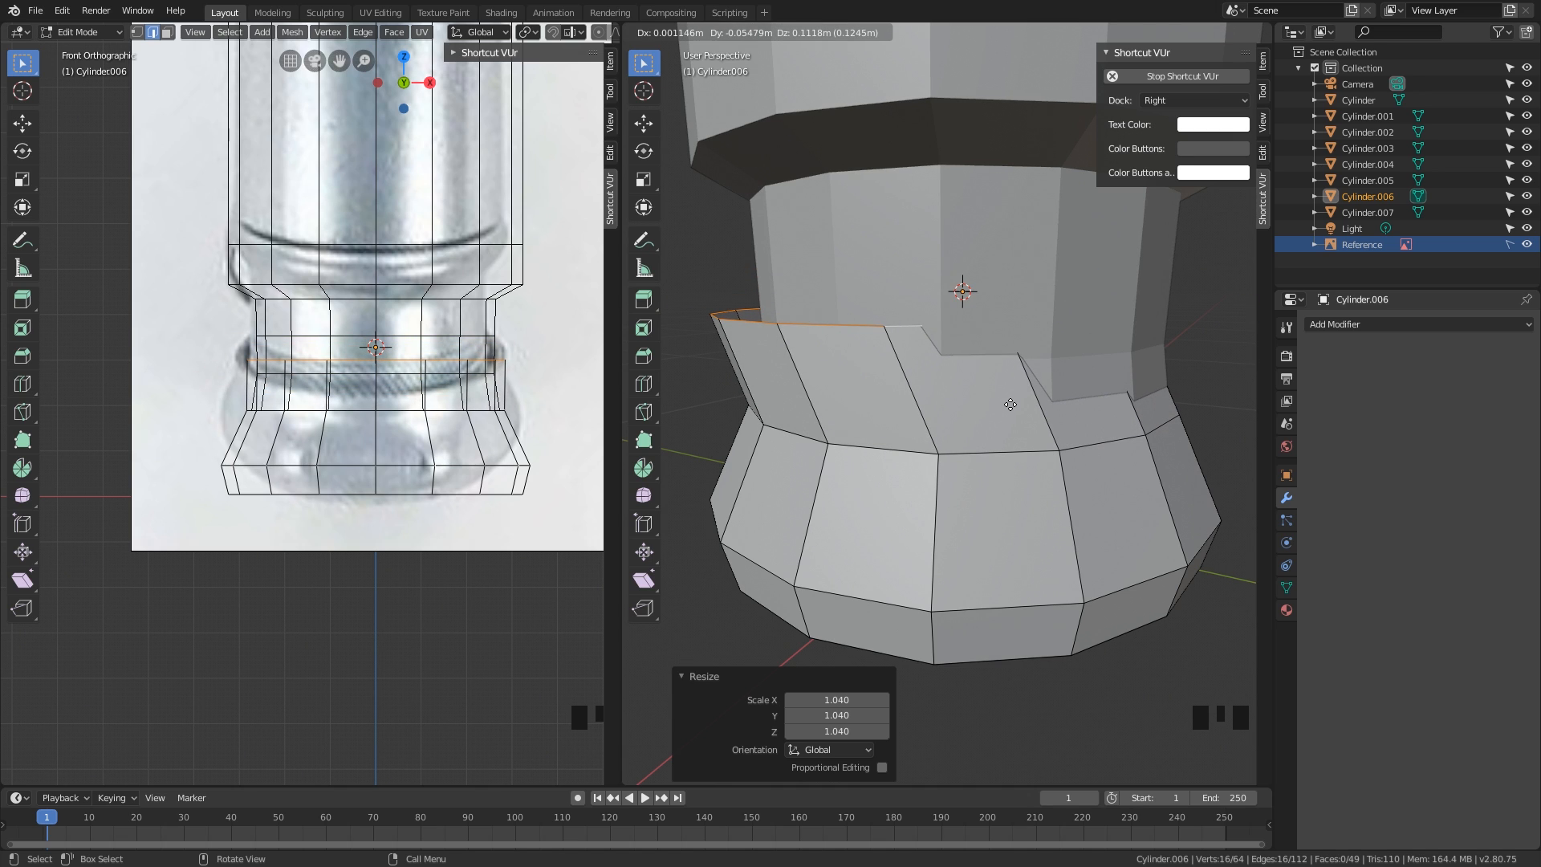
right_click(1011, 405)
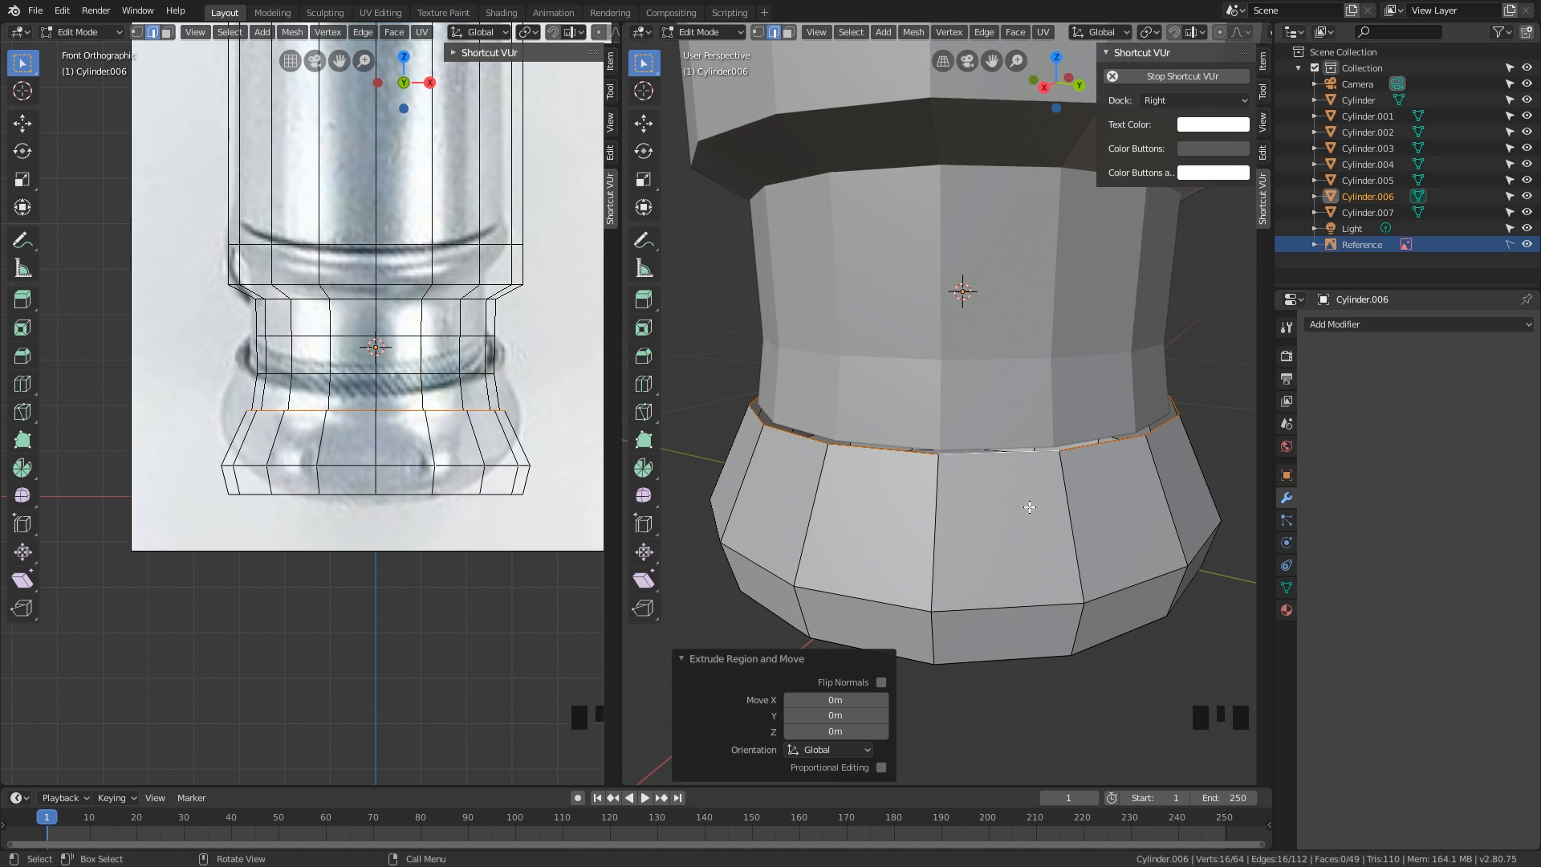
key(g)
key(z)
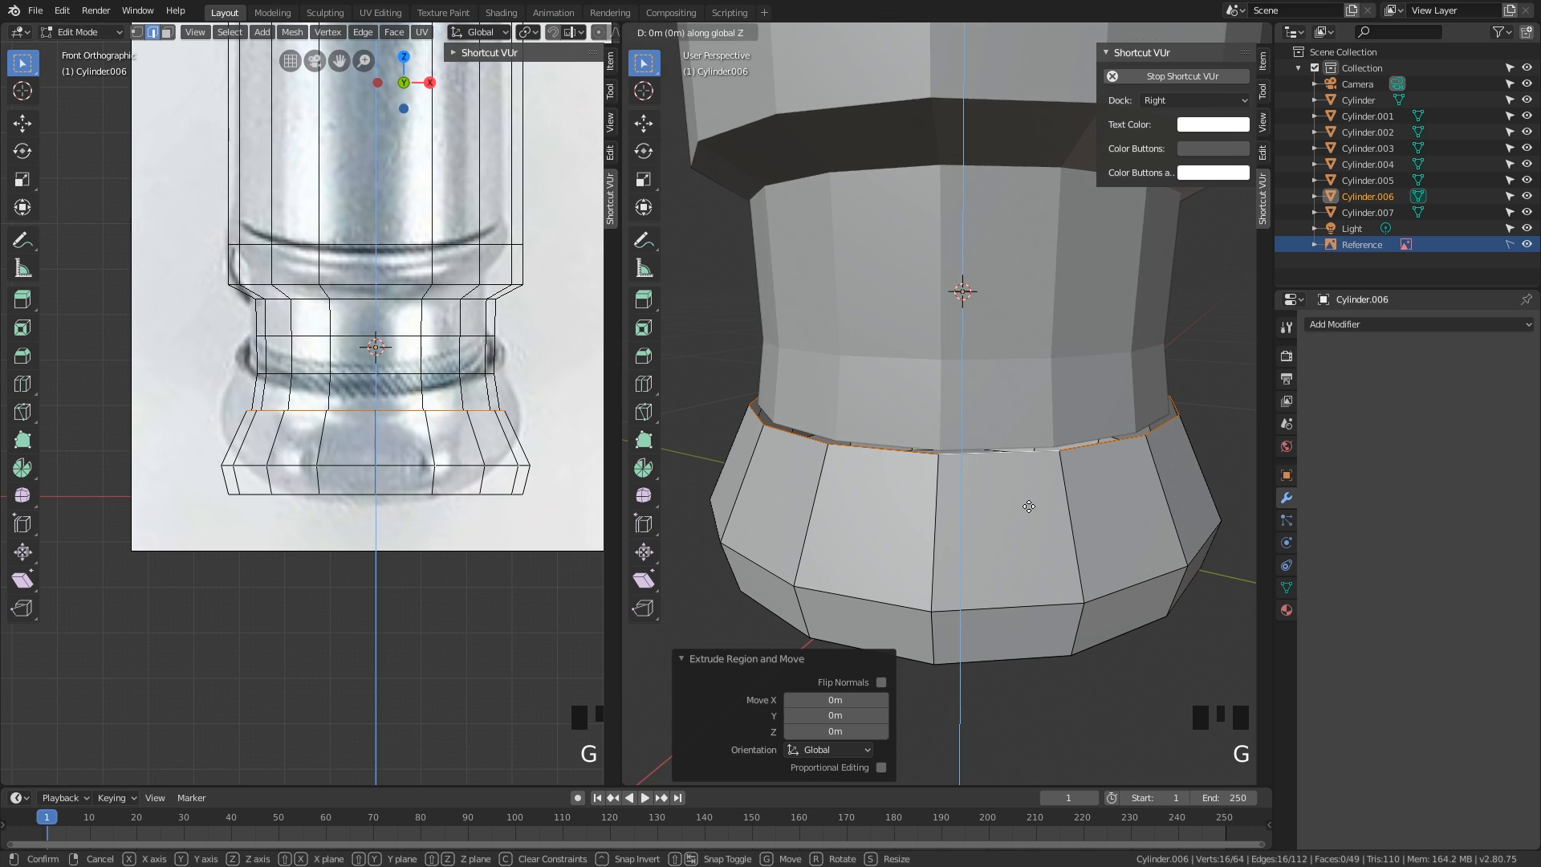
click(1032, 455)
scroll(1028, 464, down, 2)
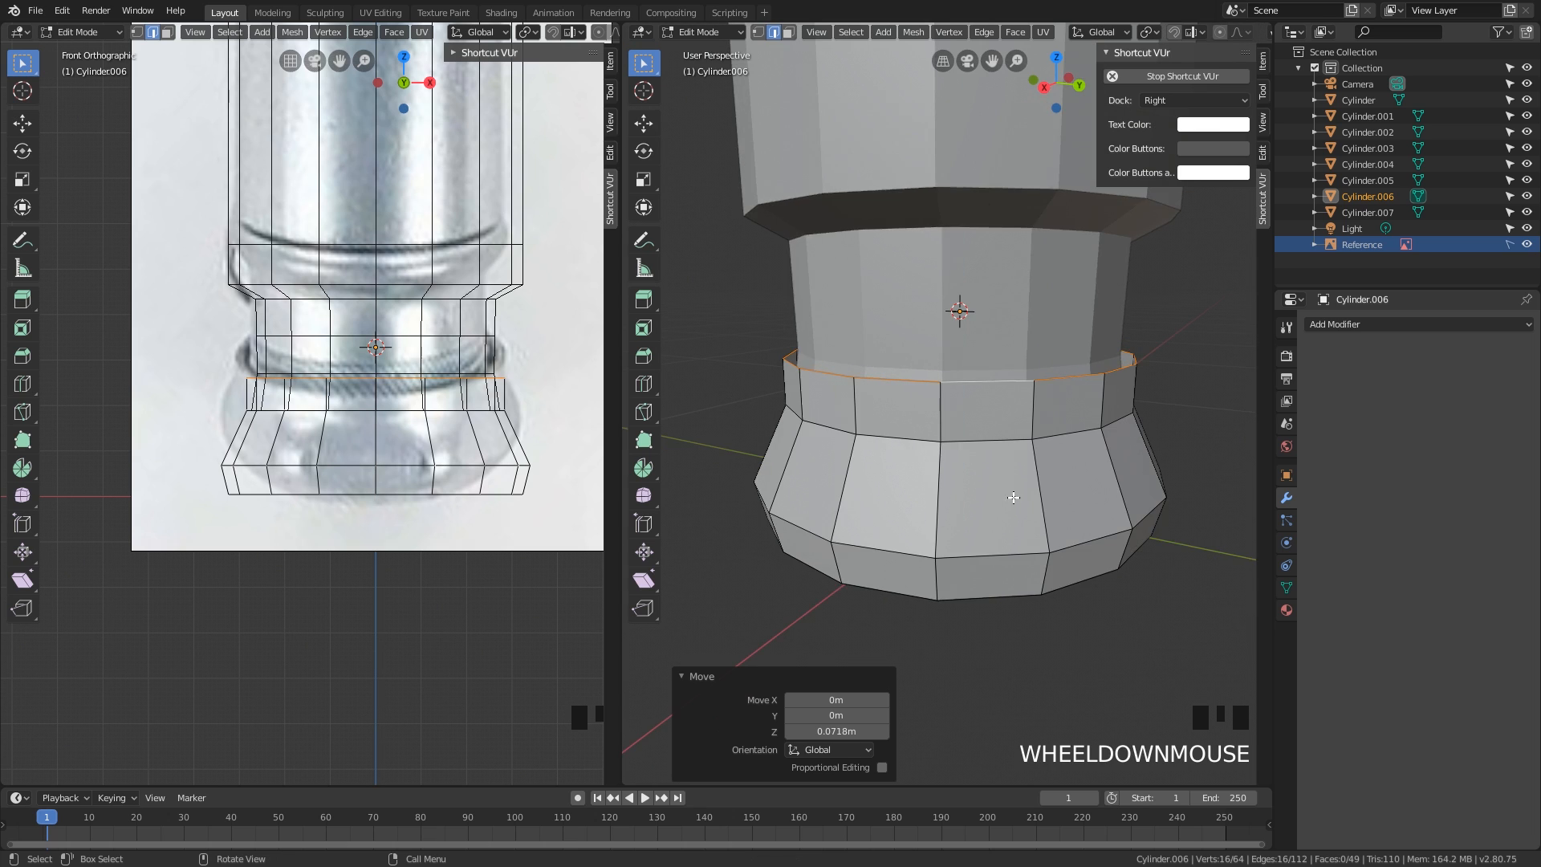
- Add an edge loop just below the new collar at slide factor -0.429, scaling it by 0.961 and then 1.016
middle_drag(1015, 503, 973, 457)
scroll(927, 447, up, 1)
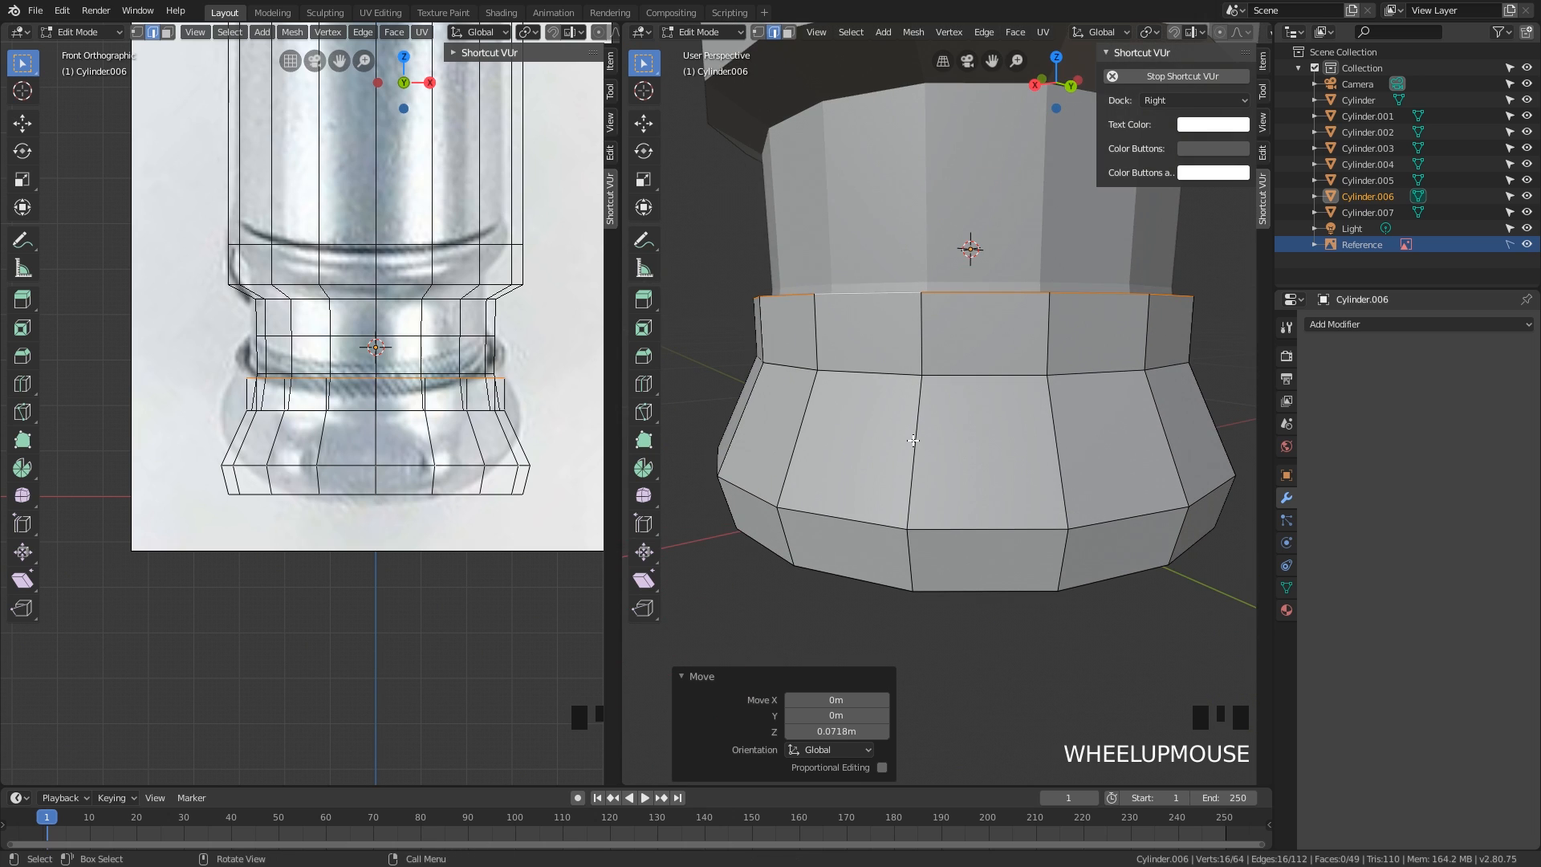
key(ctrl+r)
click(914, 440)
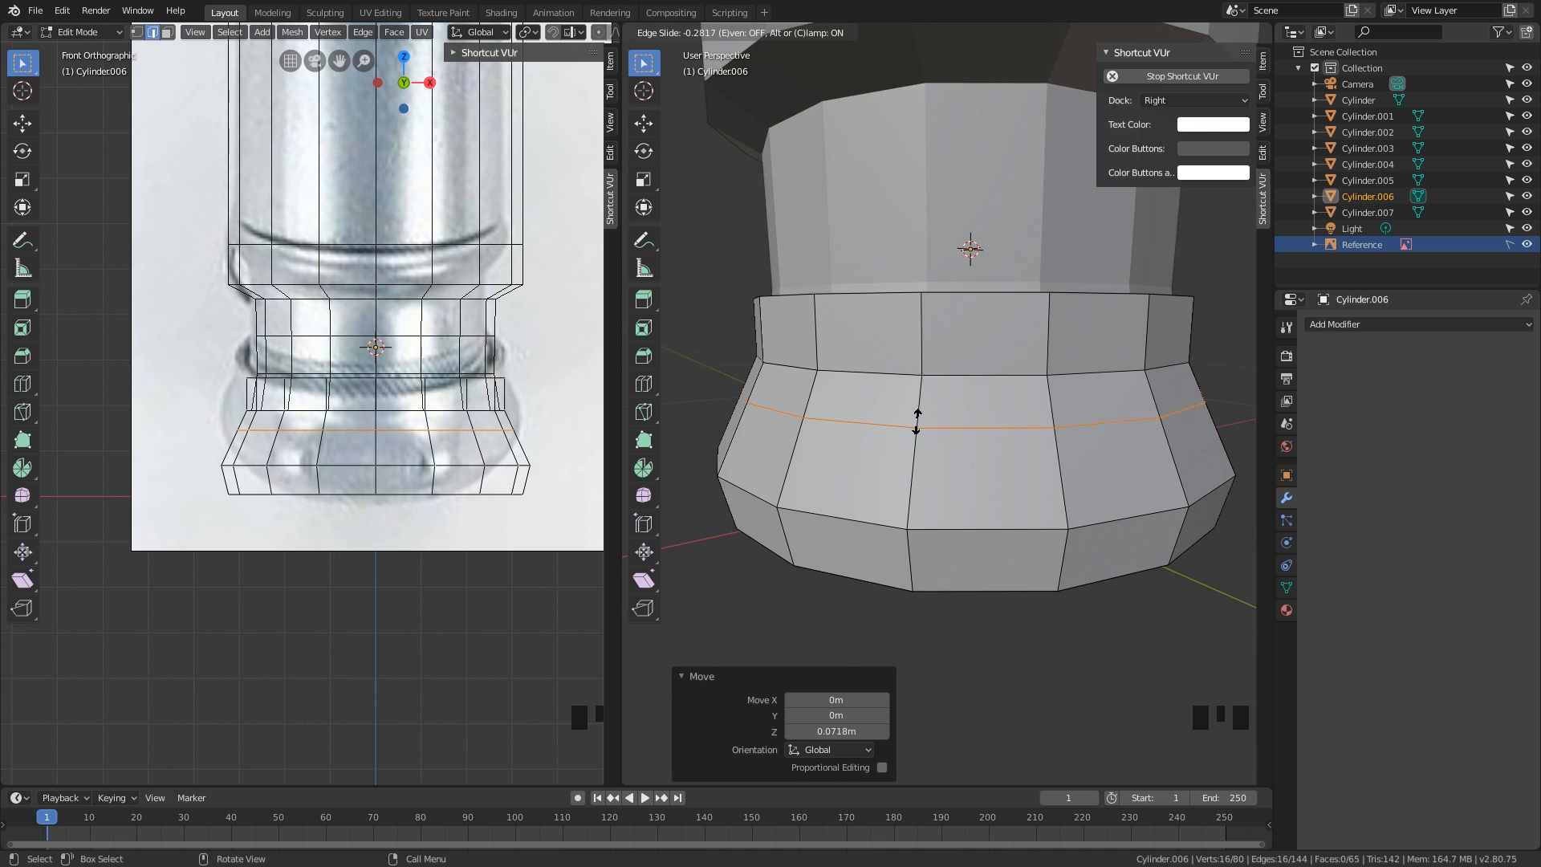
click(932, 427)
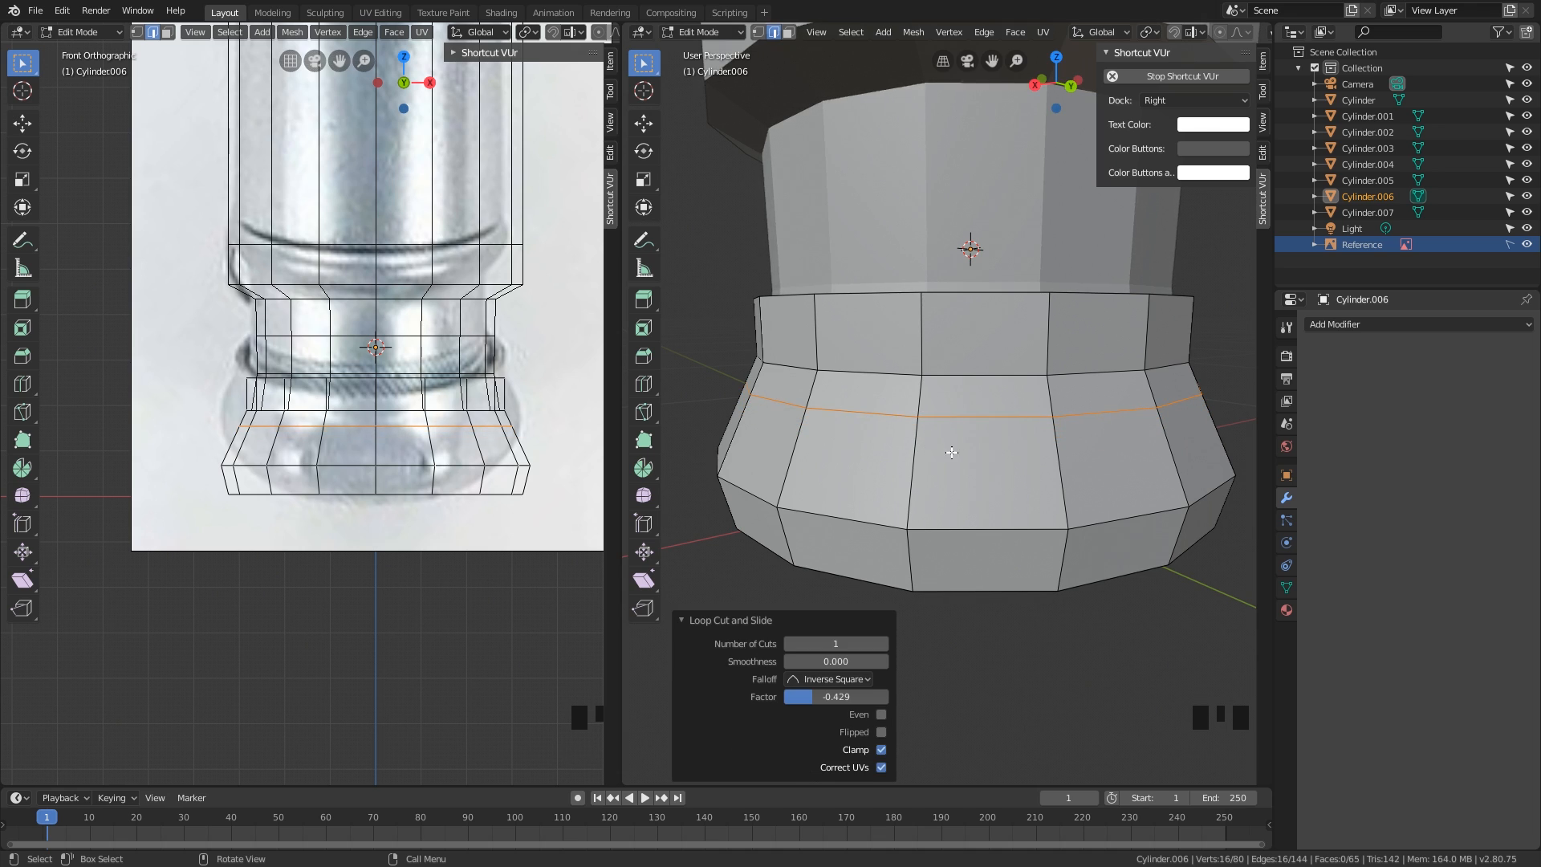
middle_drag(952, 452, 1125, 561)
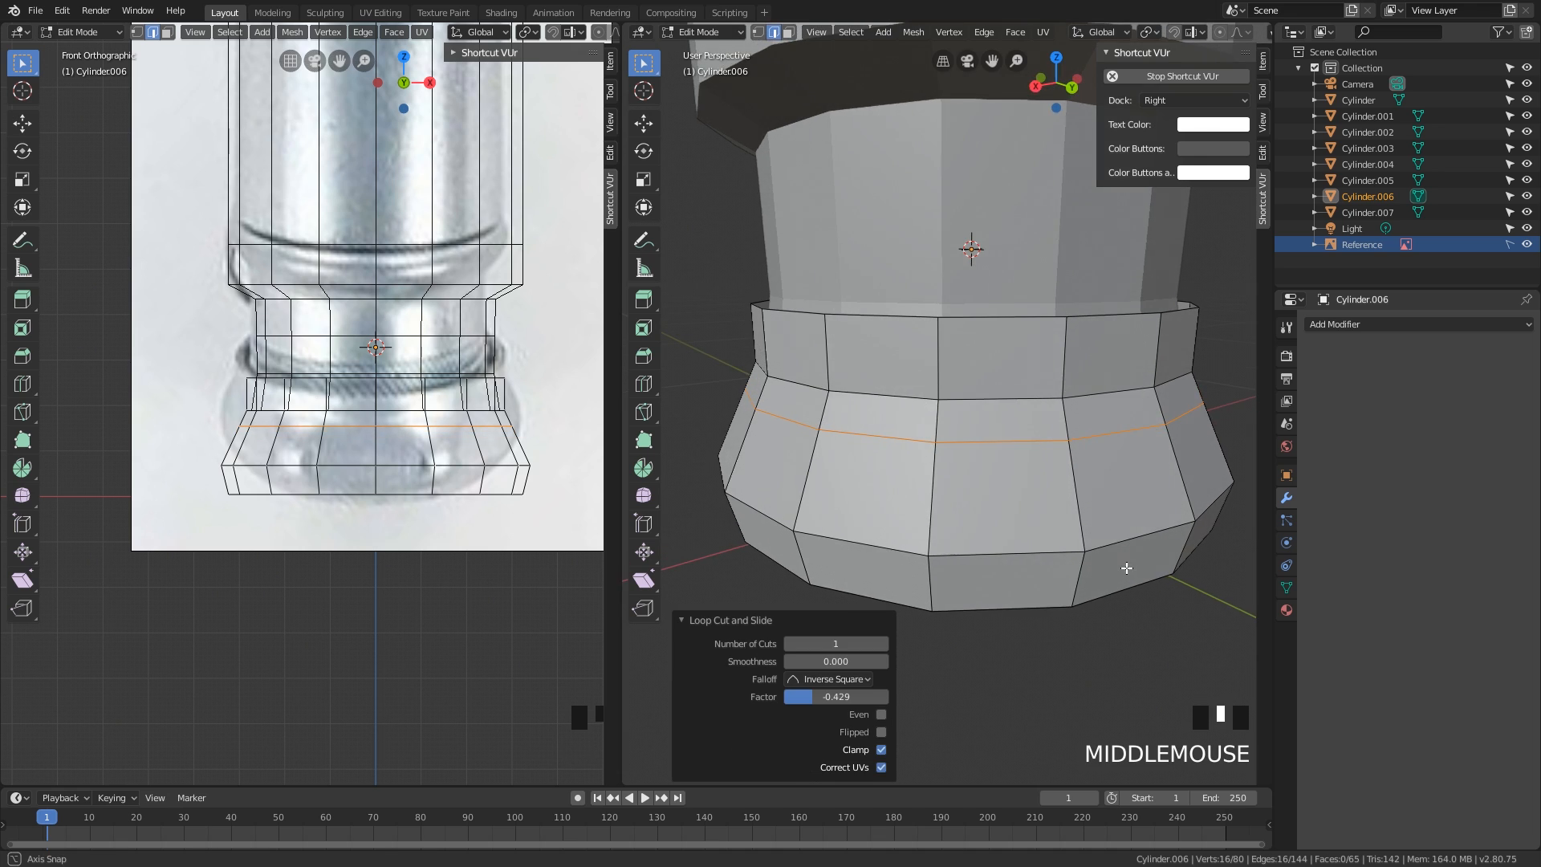
key(s)
click(1163, 617)
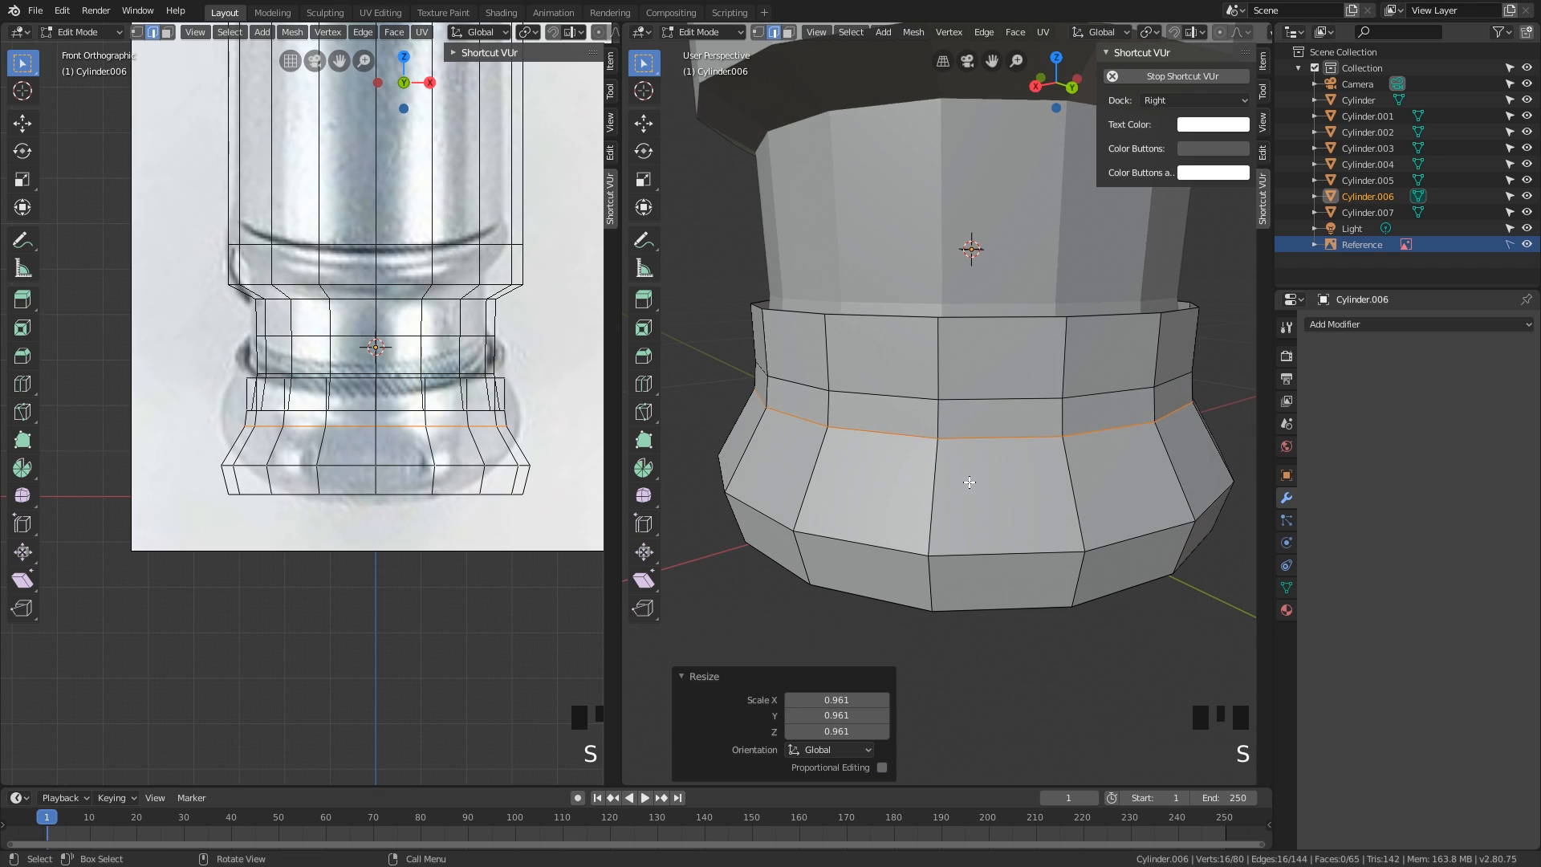
key(s)
click(965, 542)
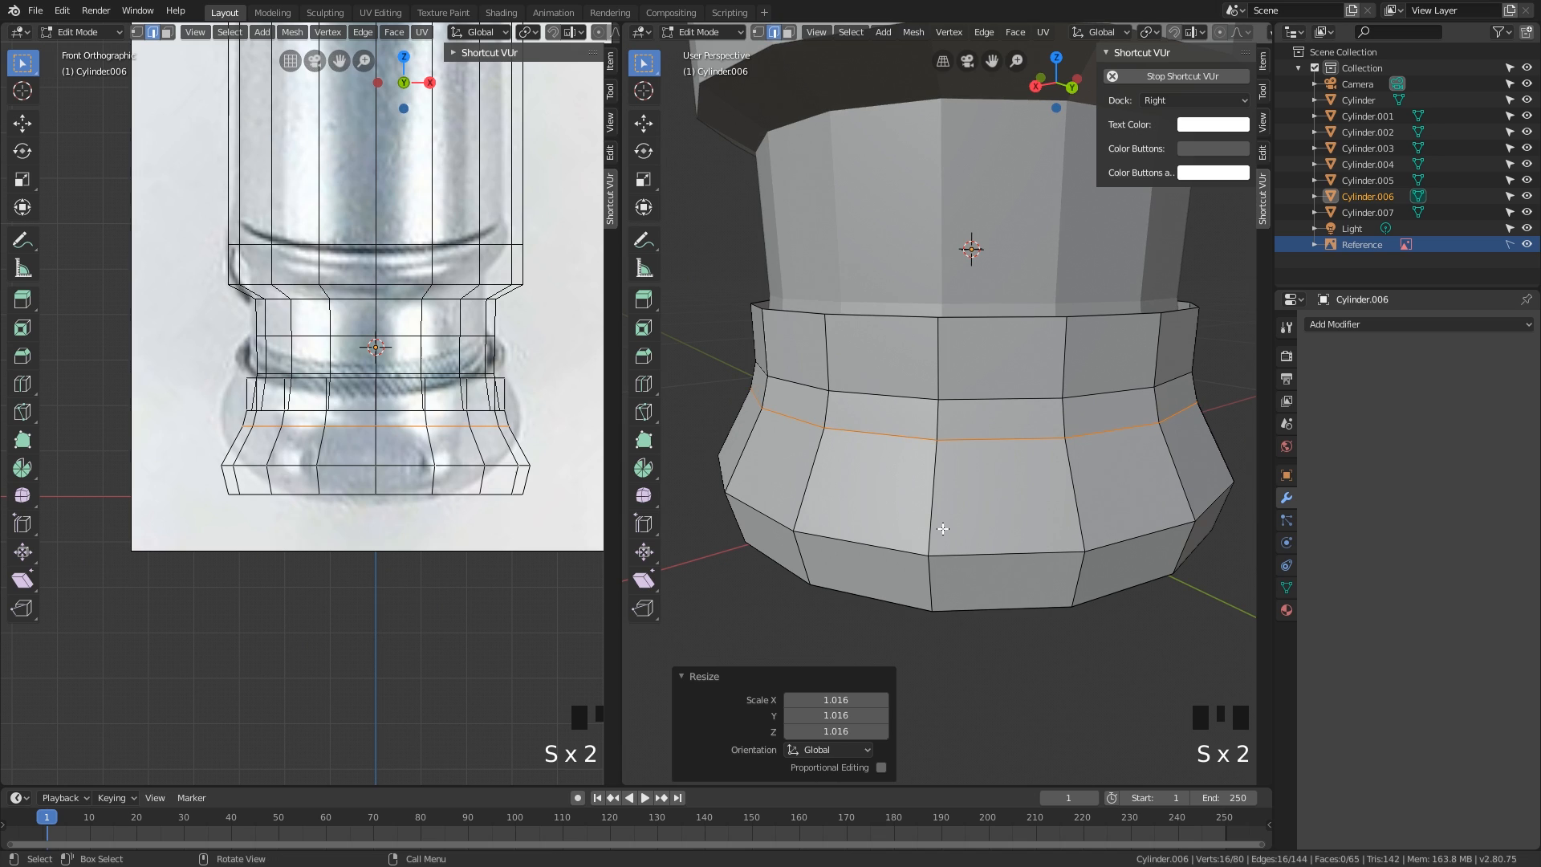
- Add a centred edge loop in the flared band below the previous cut and scale it outward by 1.024
key(ctrl+r)
click(935, 518)
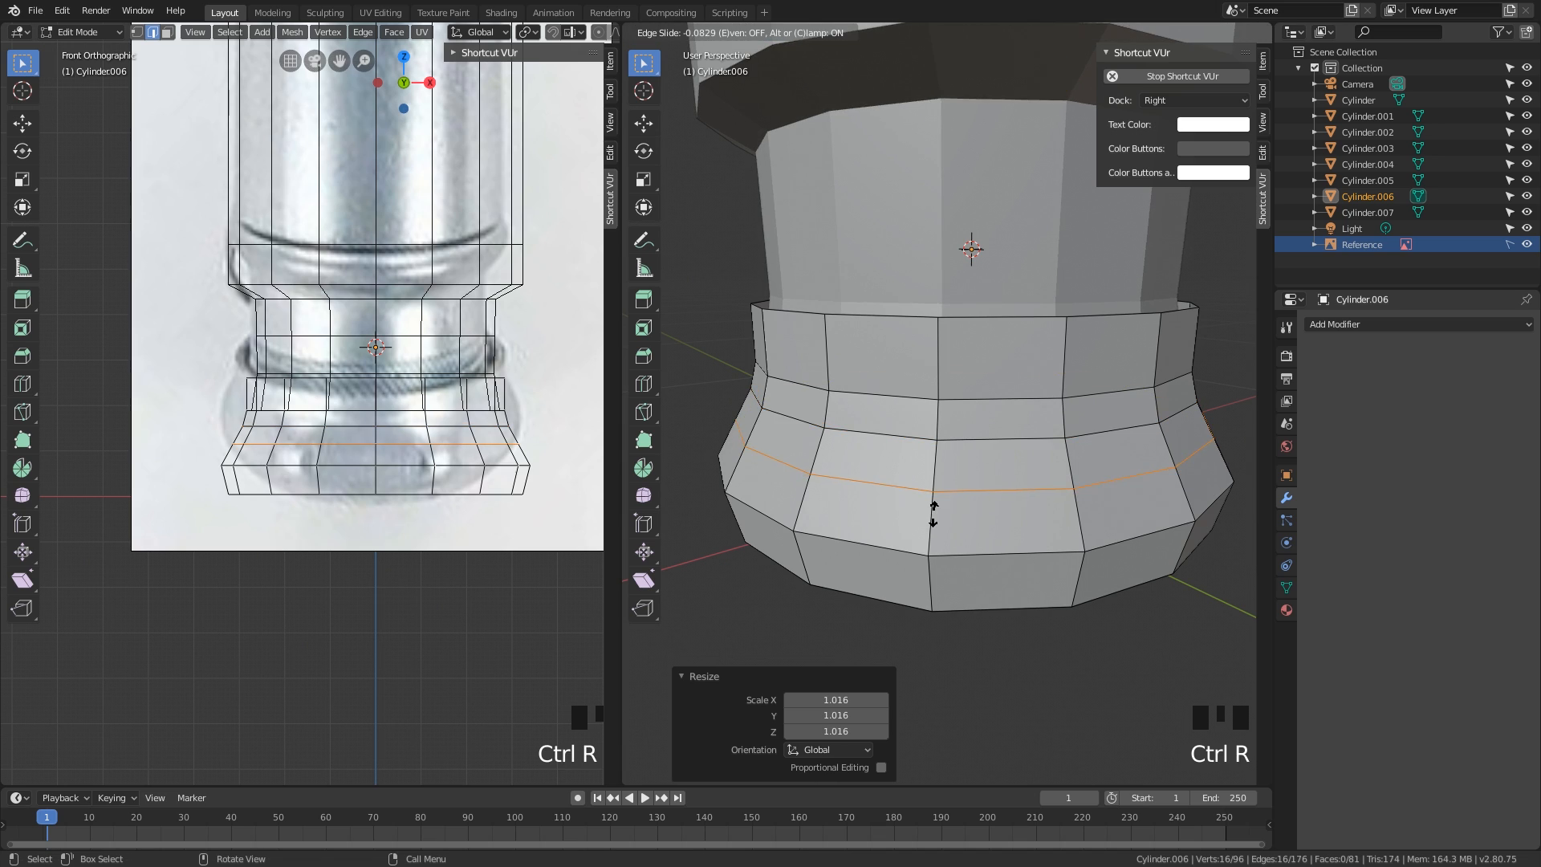
right_click(974, 486)
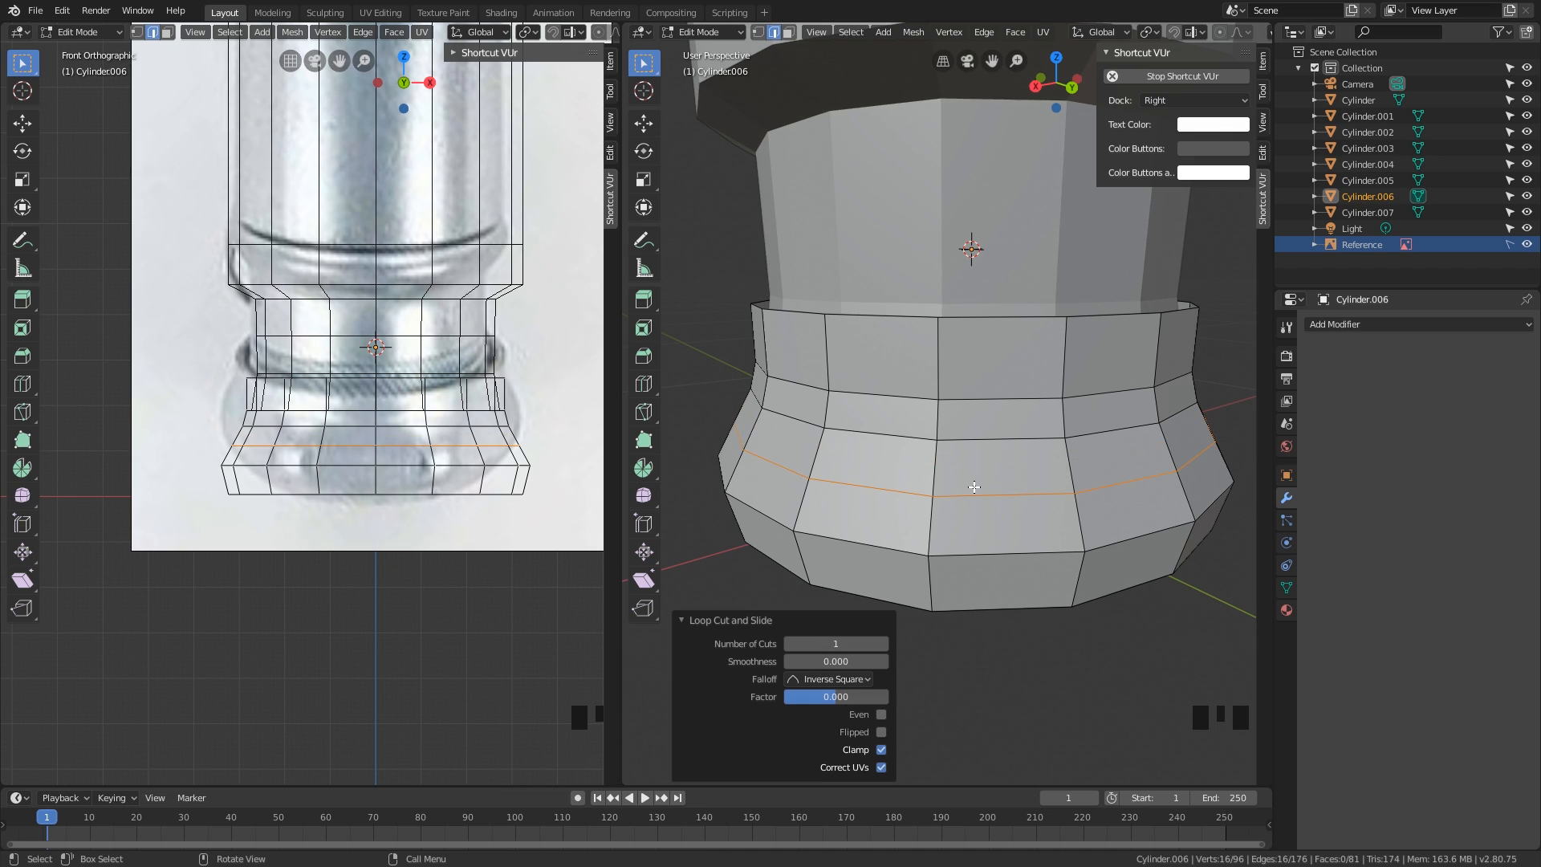
middle_drag(1044, 601, 1052, 618)
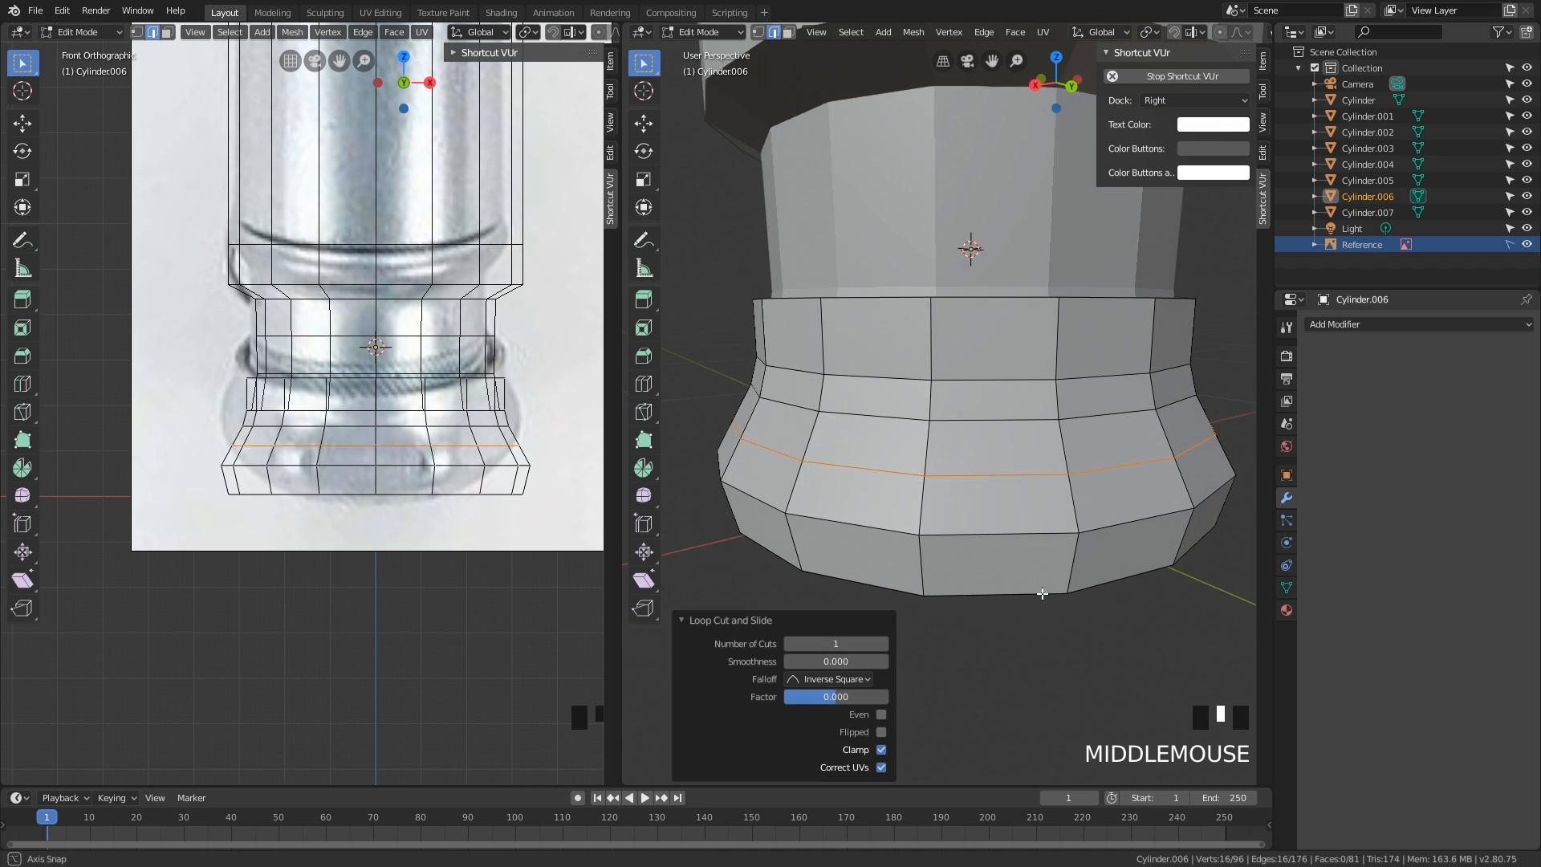
key(s)
click(1070, 651)
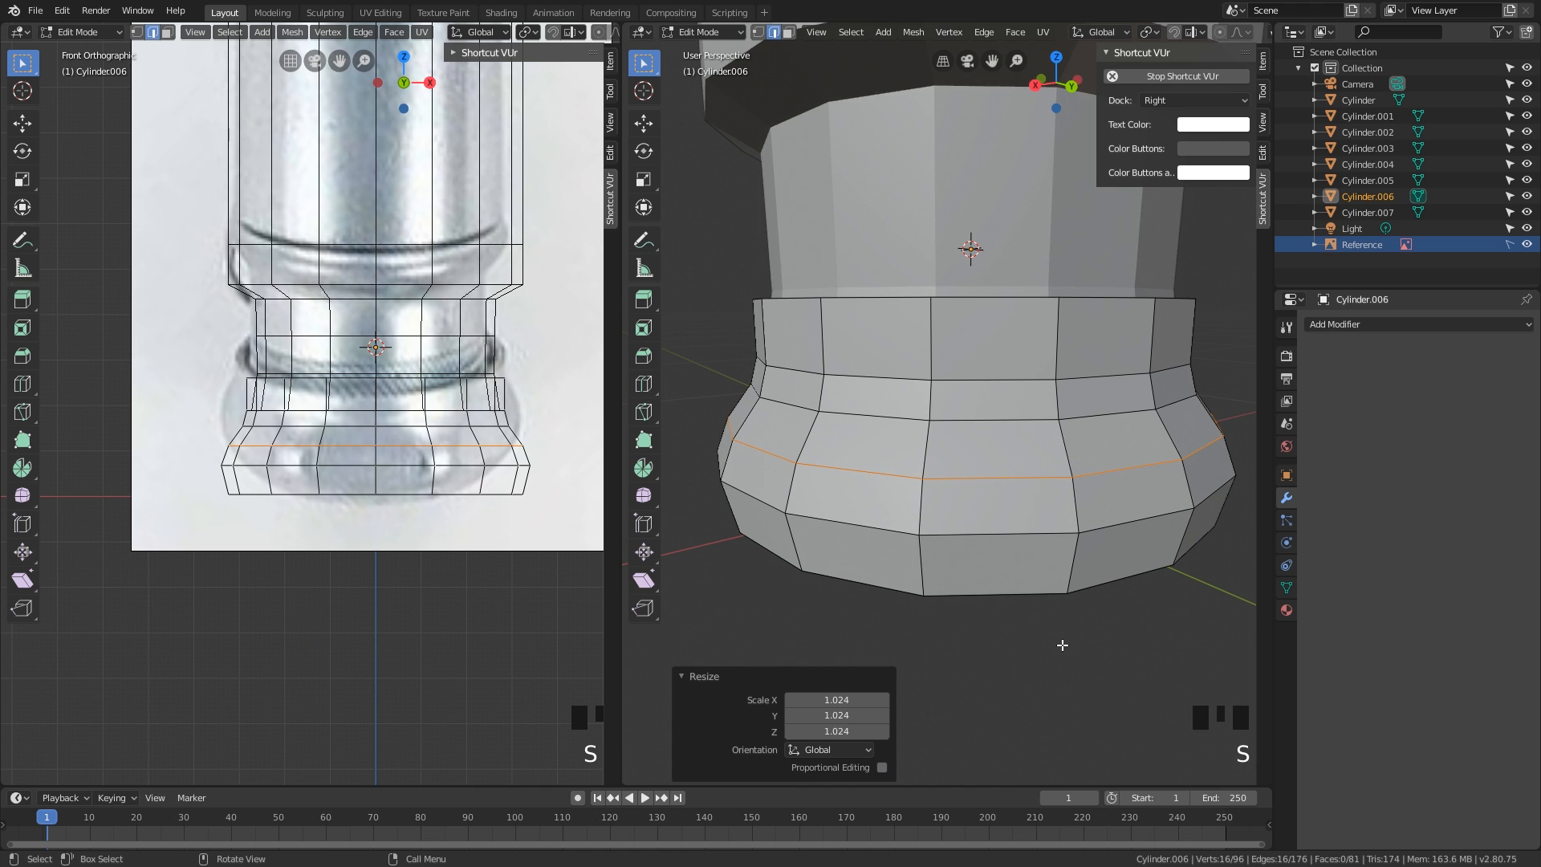
- Collapse the Shortcut VUr settings in the perspective viewport and view the pommel base from the side
middle_drag(1062, 643, 1029, 653)
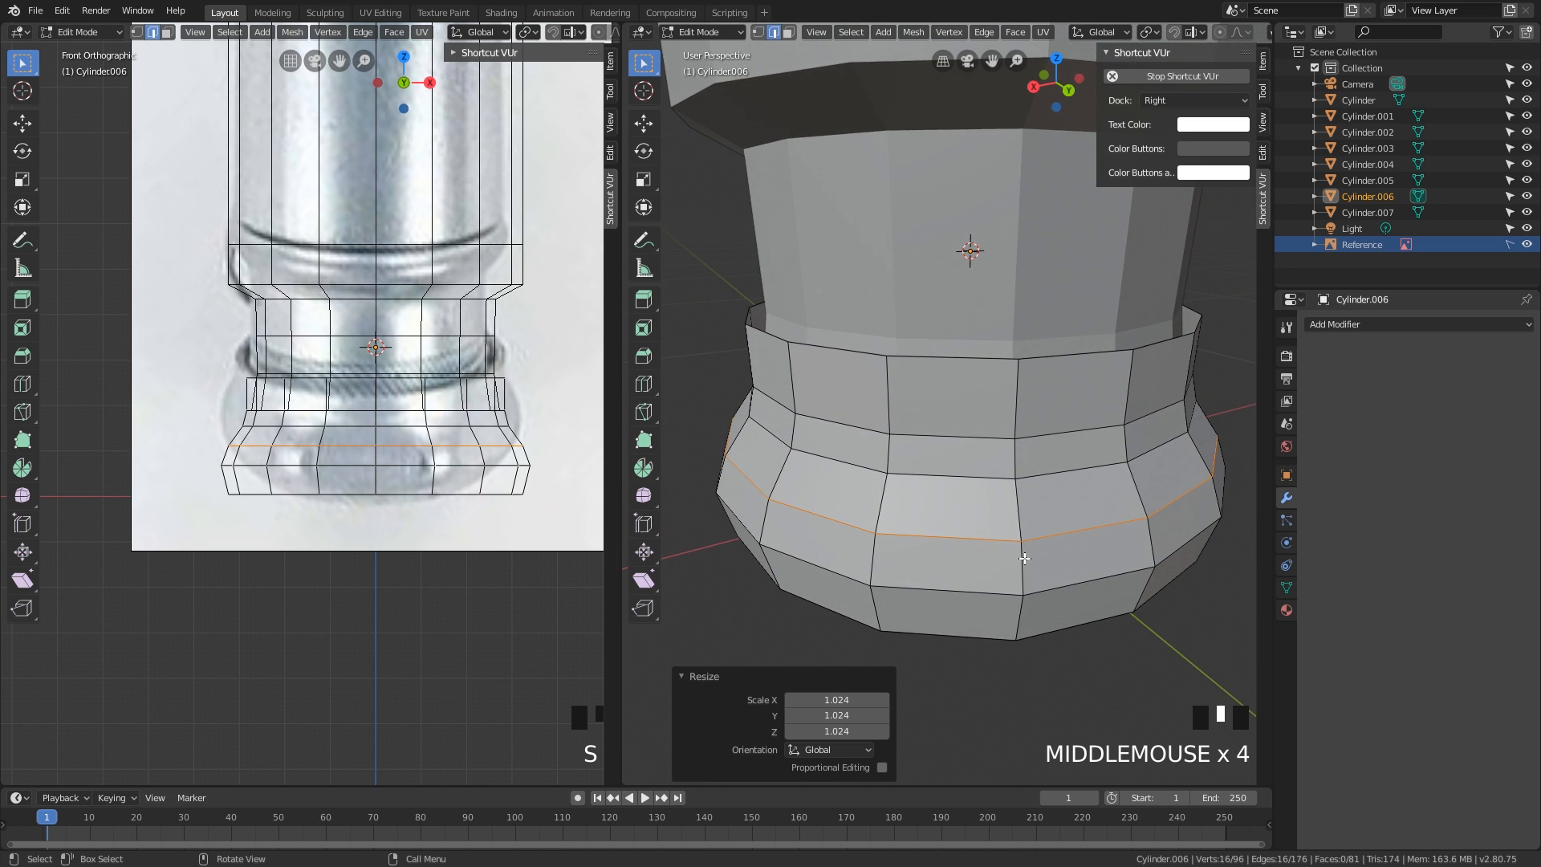
middle_drag(1025, 557, 1020, 587)
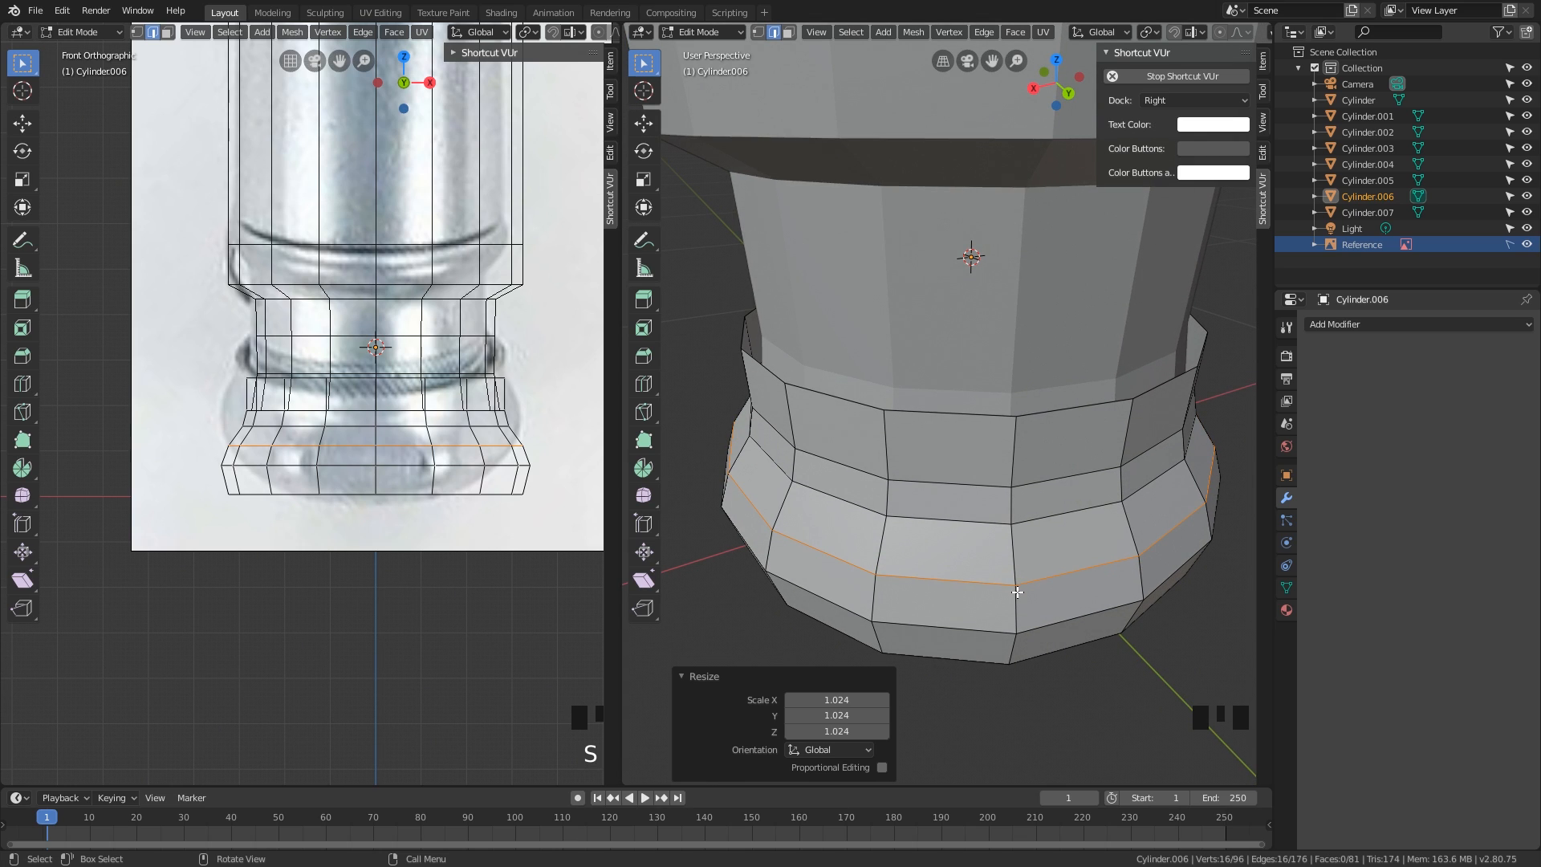
middle_drag(1017, 593, 1018, 585)
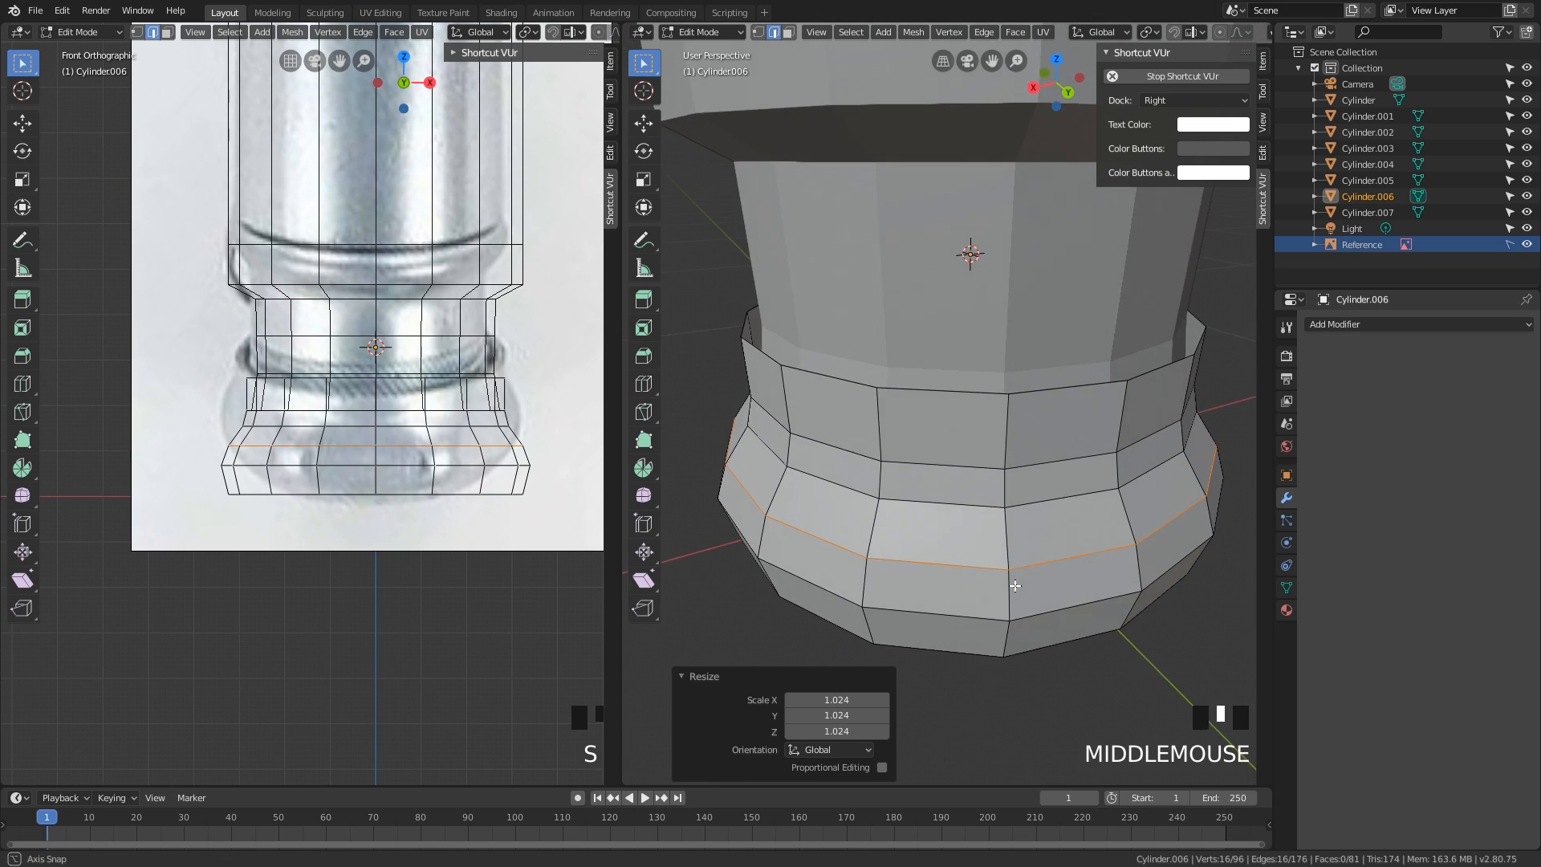
click(1106, 53)
middle_drag(1045, 271, 962, 547)
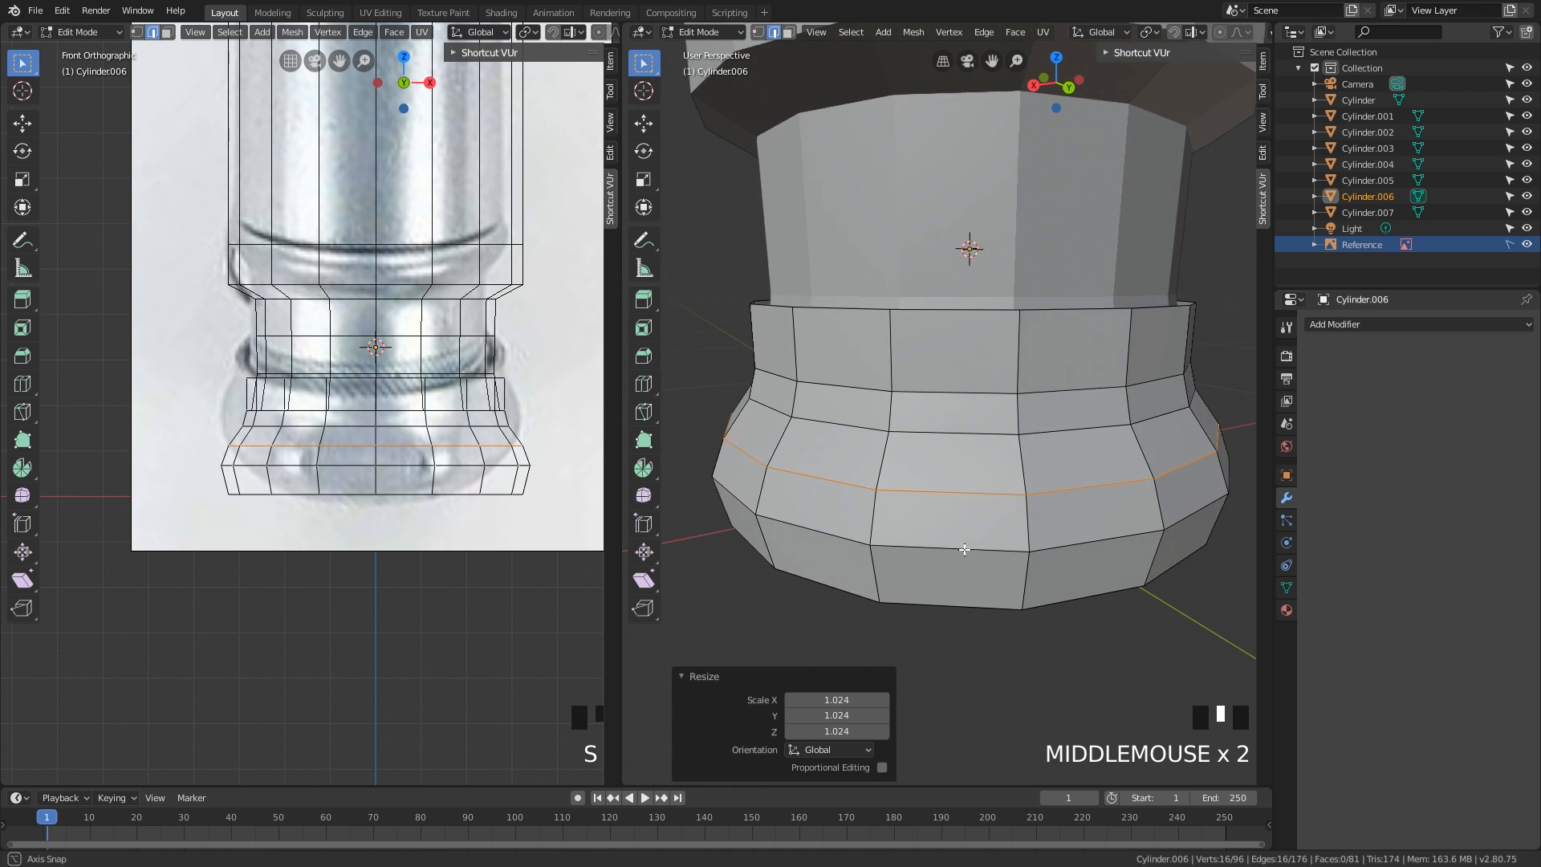
- Try adding further edge loops above and below the selected flare loop, and undo the cuts
key(ctrl+r)
click(888, 457)
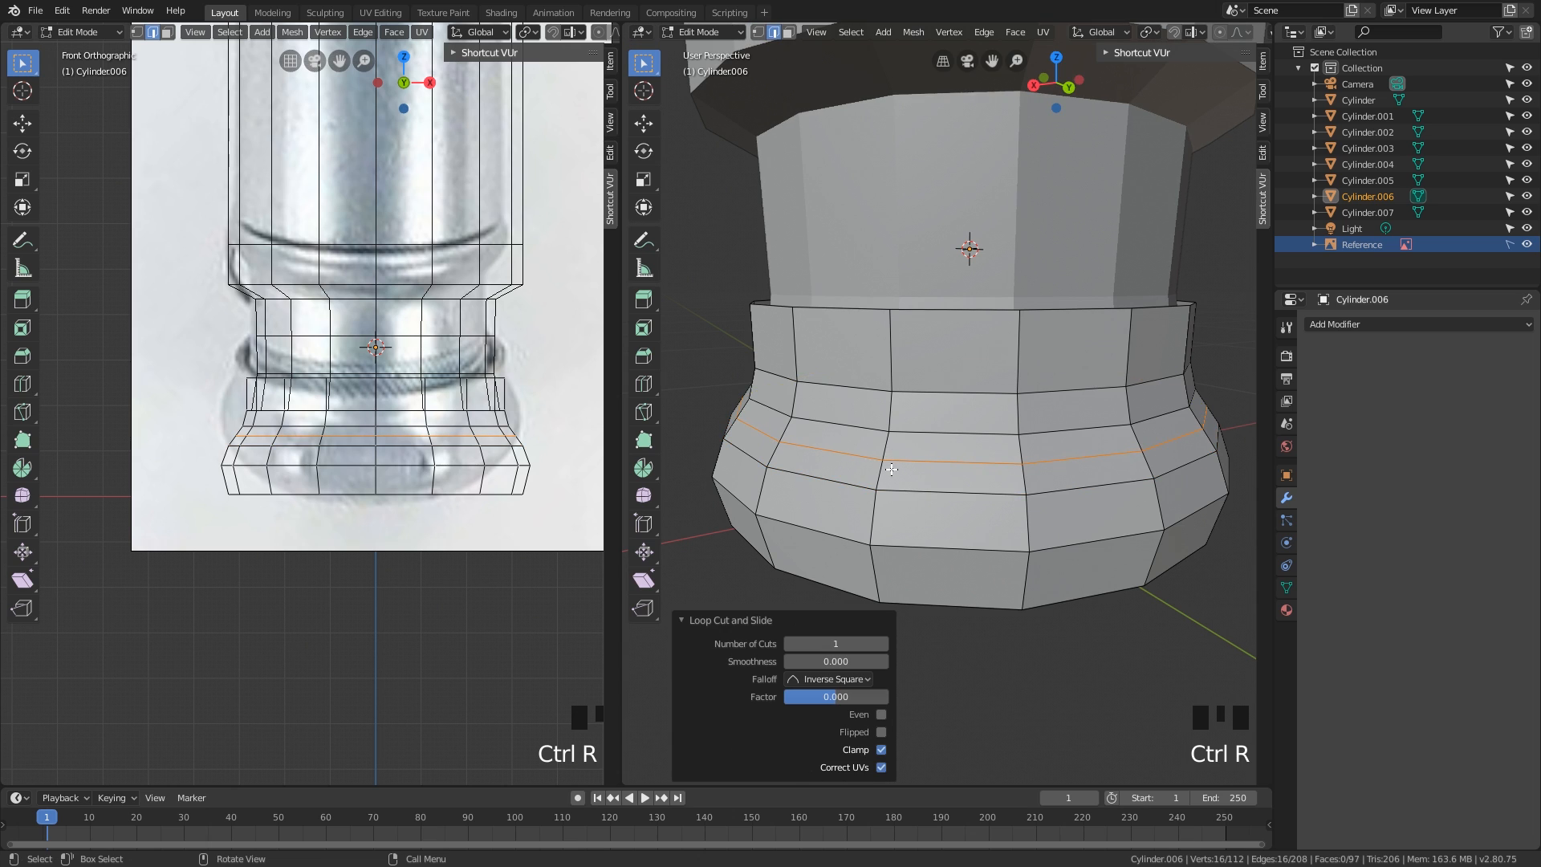
key(ctrl+r)
click(874, 523)
key(ctrl+z)
key(ctrl+z)
key(ctrl+z)
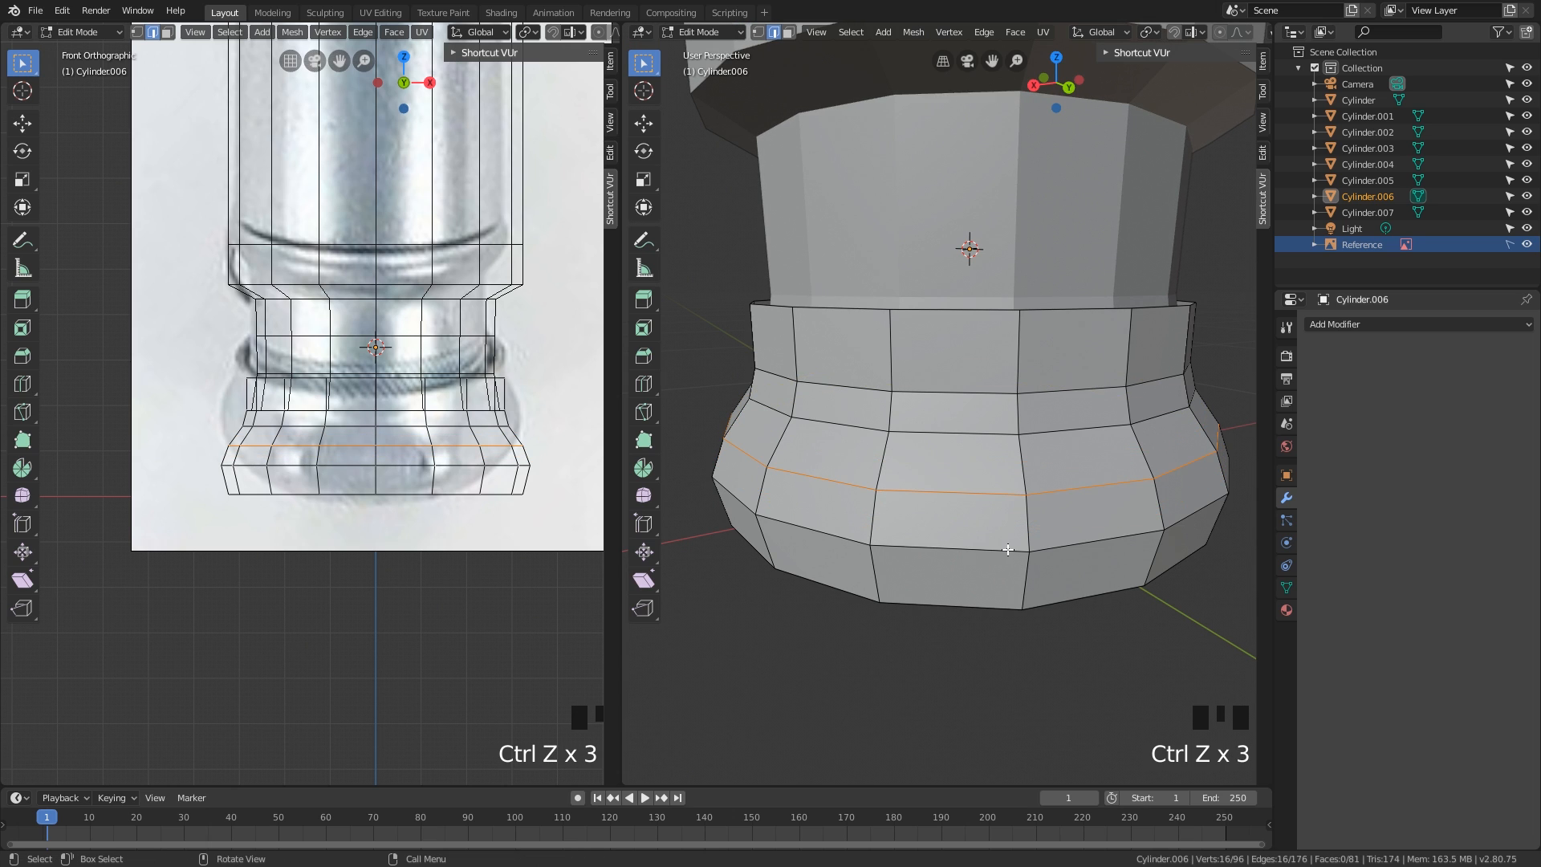
- Add a centred edge loop around the pommel base's lowest band and scale it outward by about 1.03
middle_drag(992, 557, 824, 479)
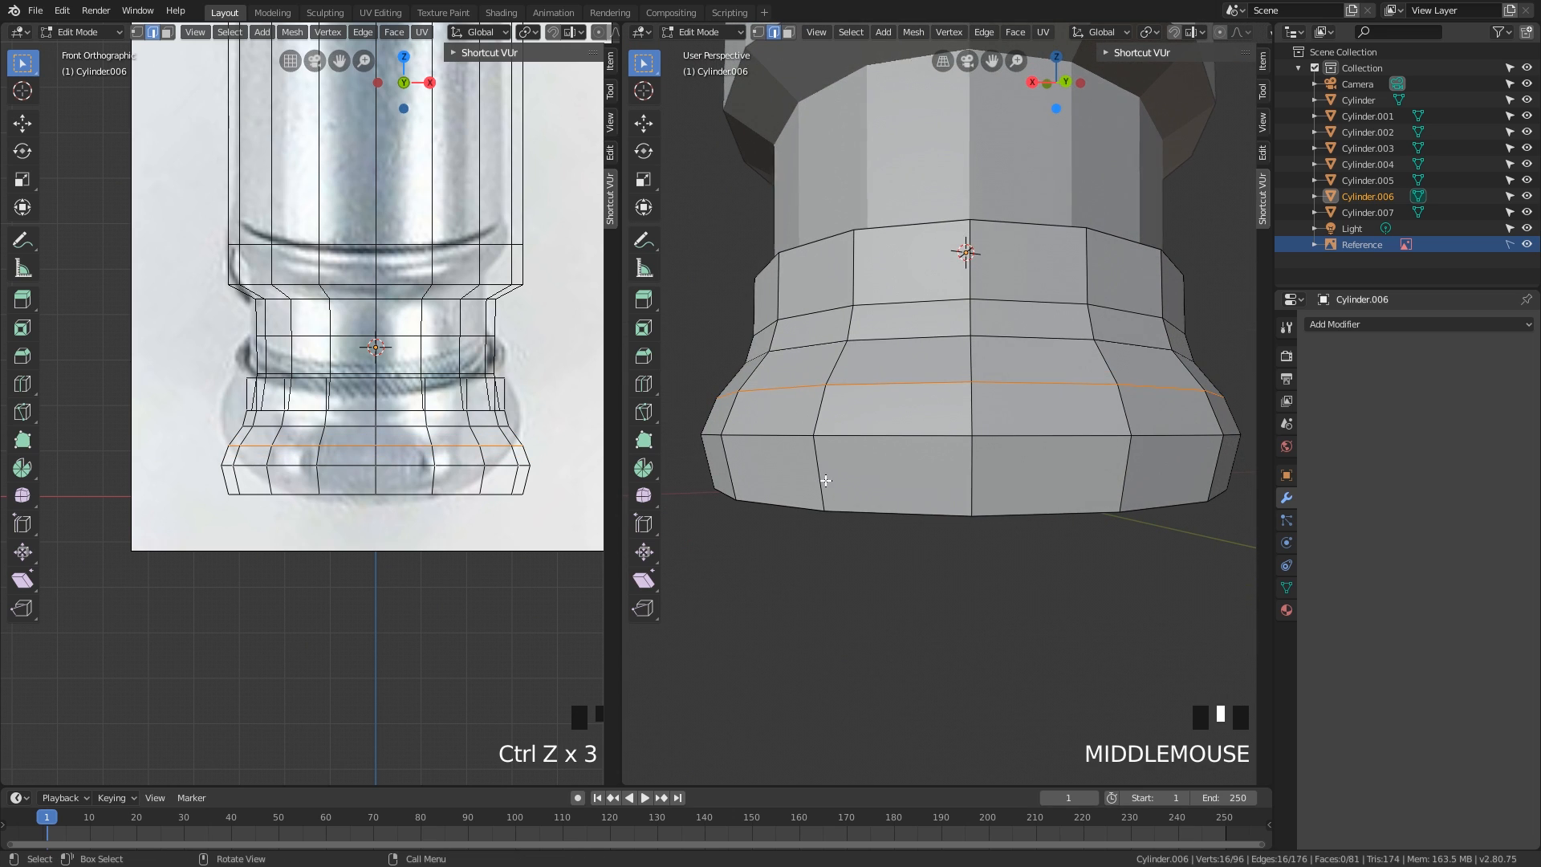
key(ctrl+r)
click(820, 477)
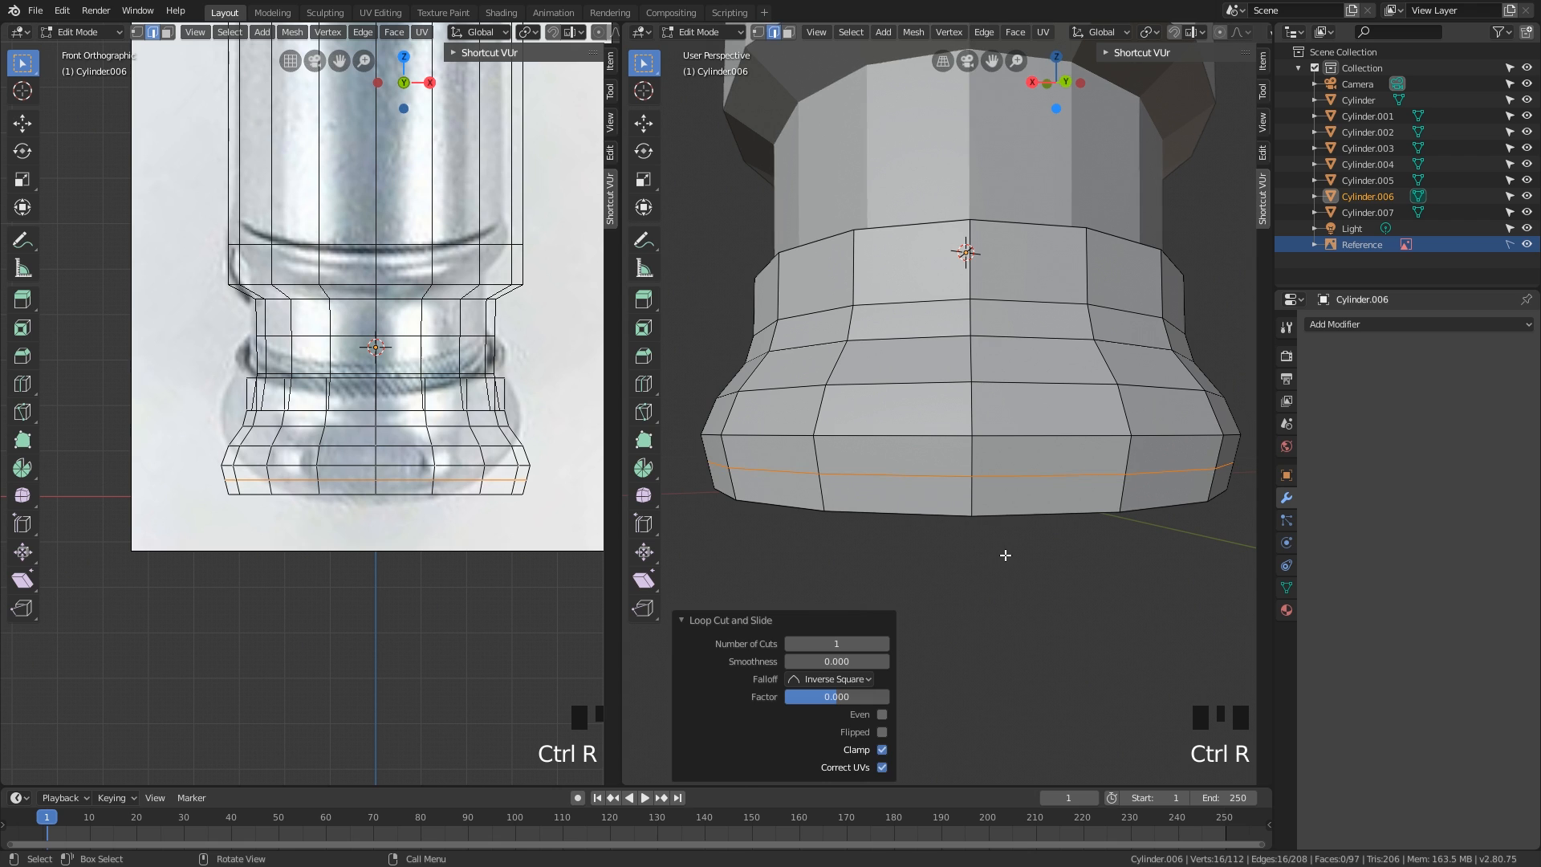
key(s)
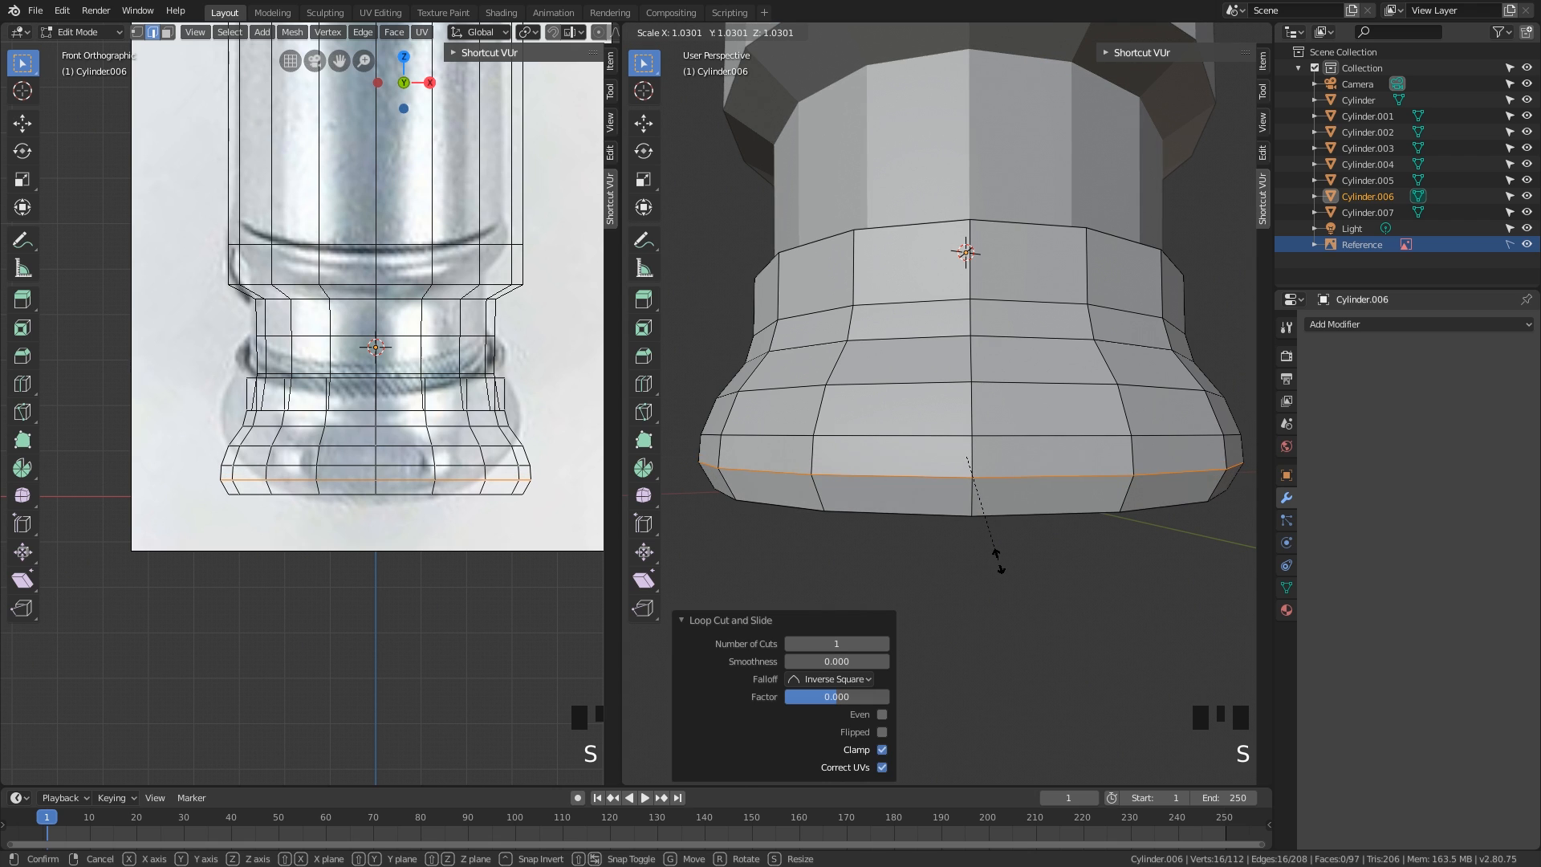
click(999, 560)
- Select the pommel base's bottom cap in face select mode and inset it by 0.1955 m
middle_drag(999, 560, 1023, 508)
key(3)
click(987, 481)
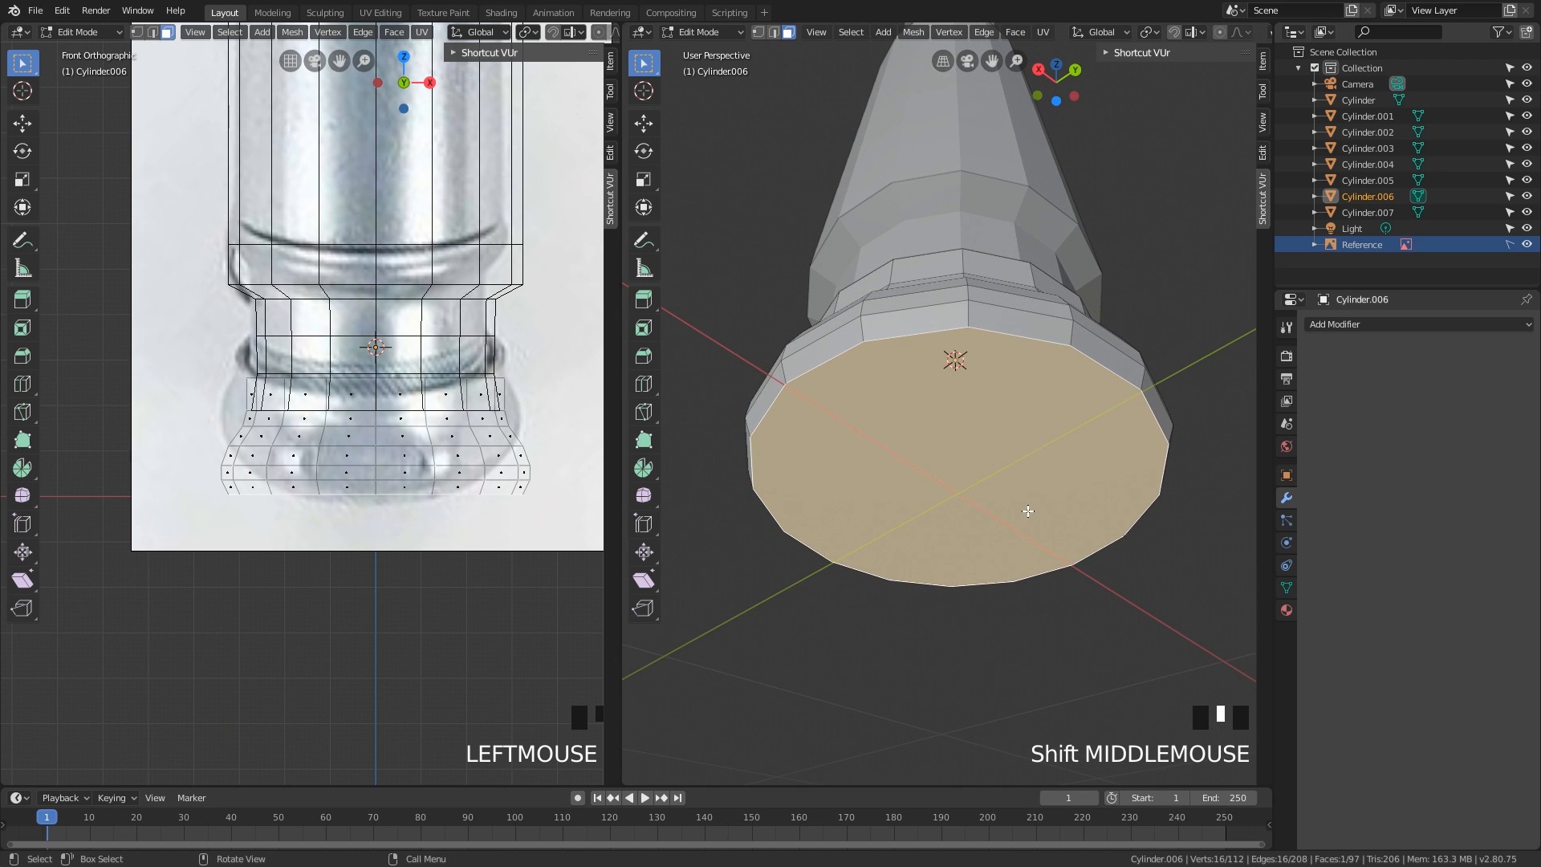
middle_drag(1028, 507, 1050, 503)
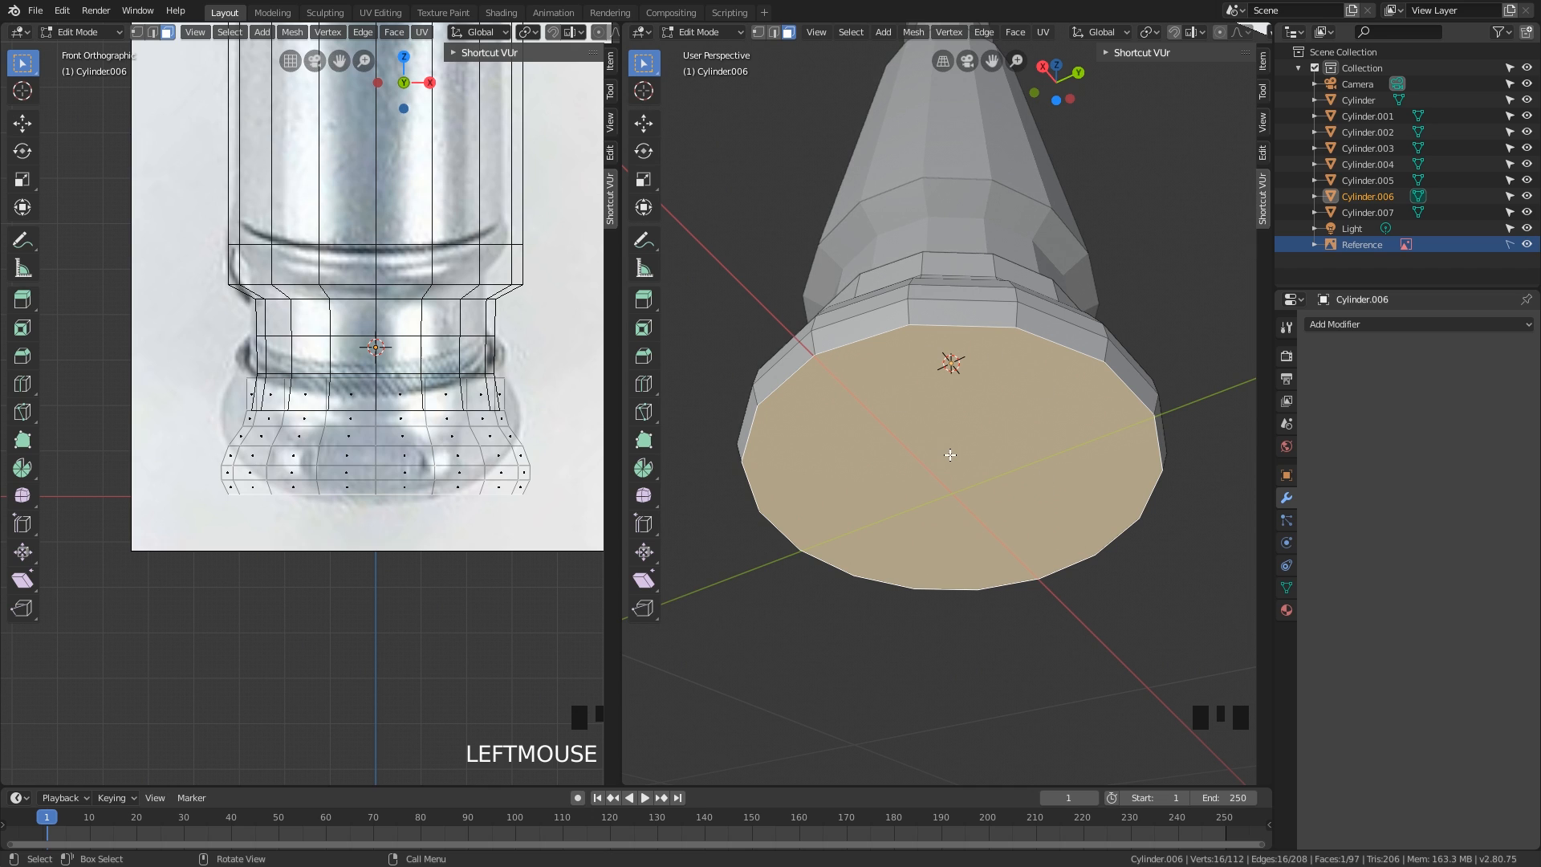
middle_drag(969, 421, 981, 195)
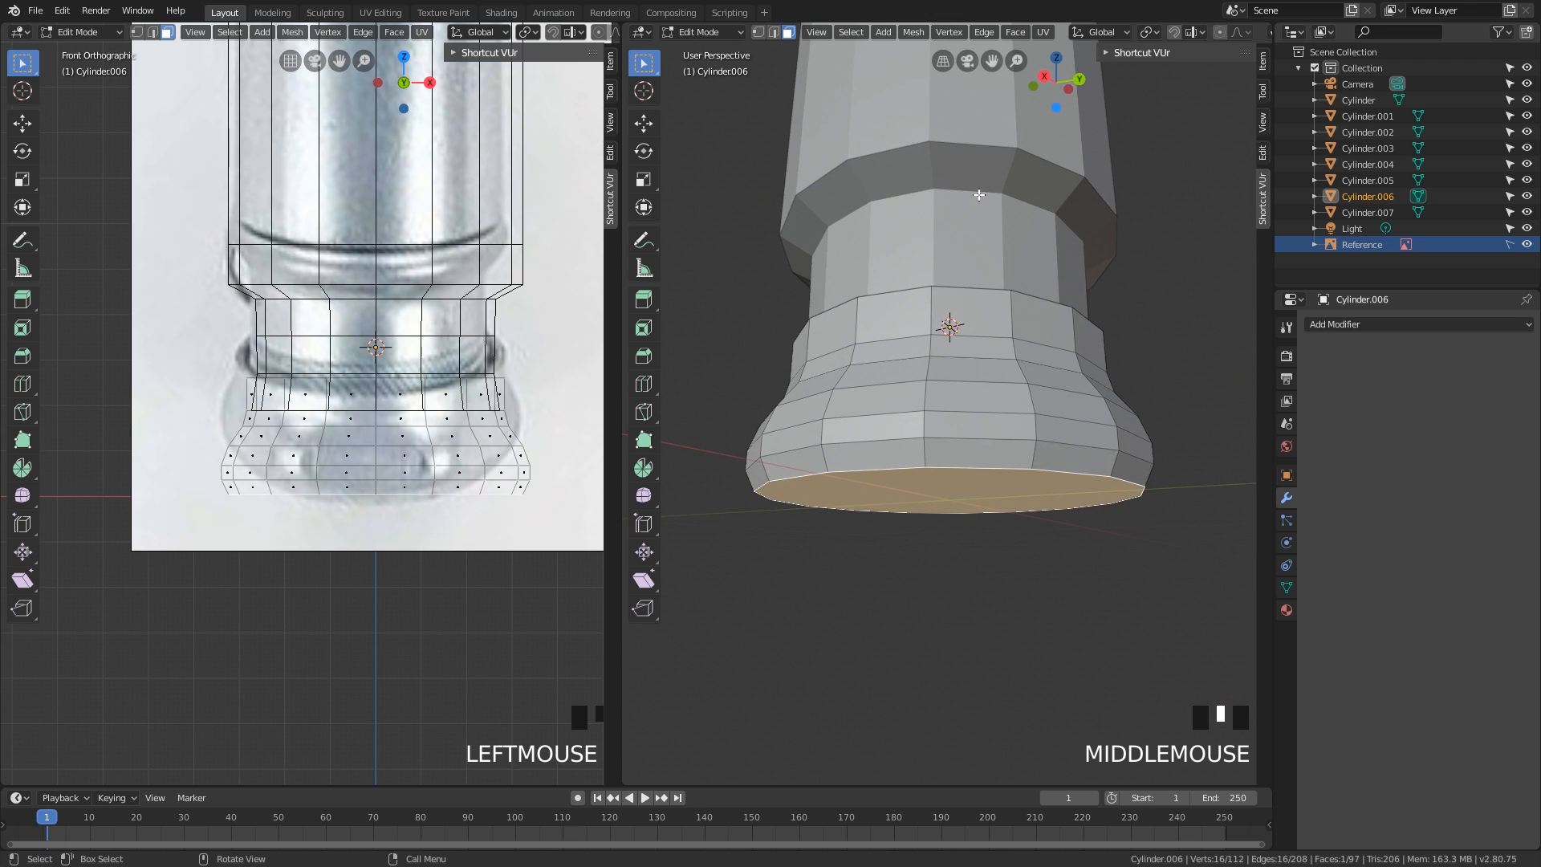
middle_drag(959, 321, 1004, 342)
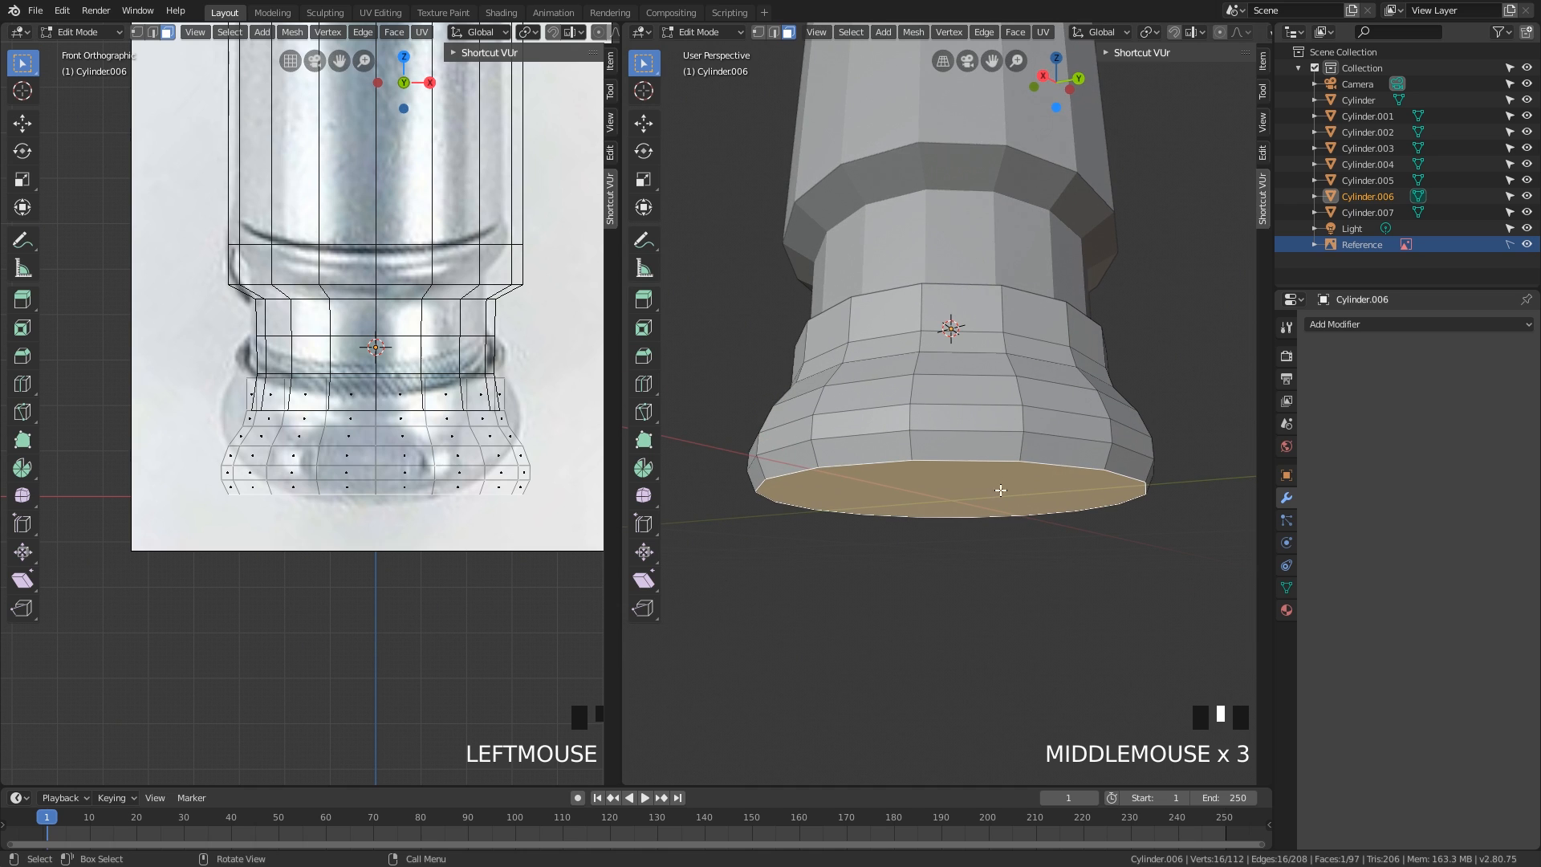
middle_drag(1001, 490, 1007, 404)
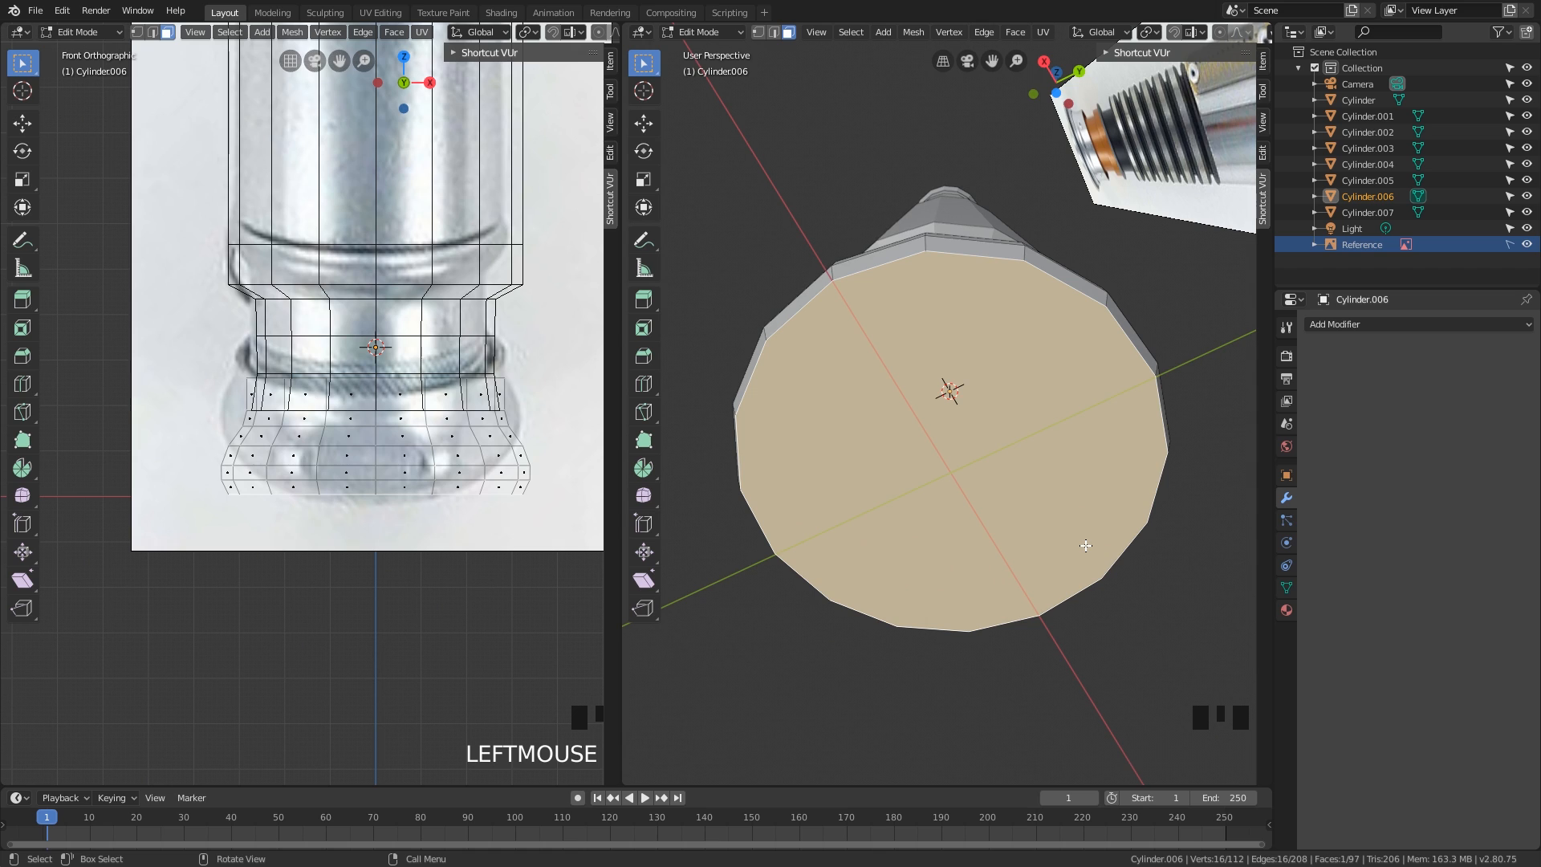
middle_drag(1094, 551, 1111, 557)
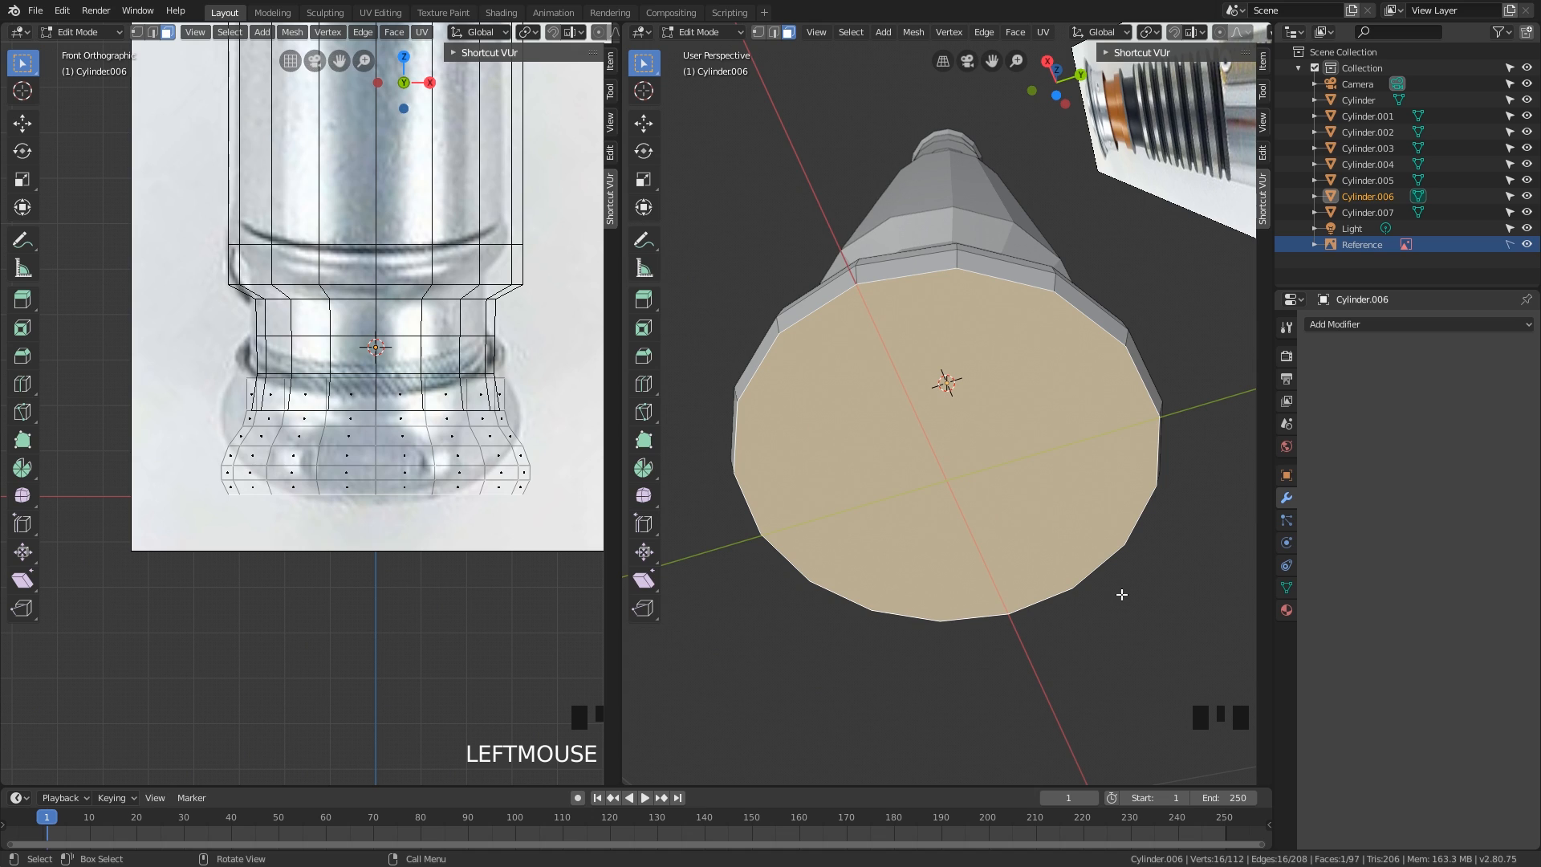
middle_drag(1122, 594, 1123, 598)
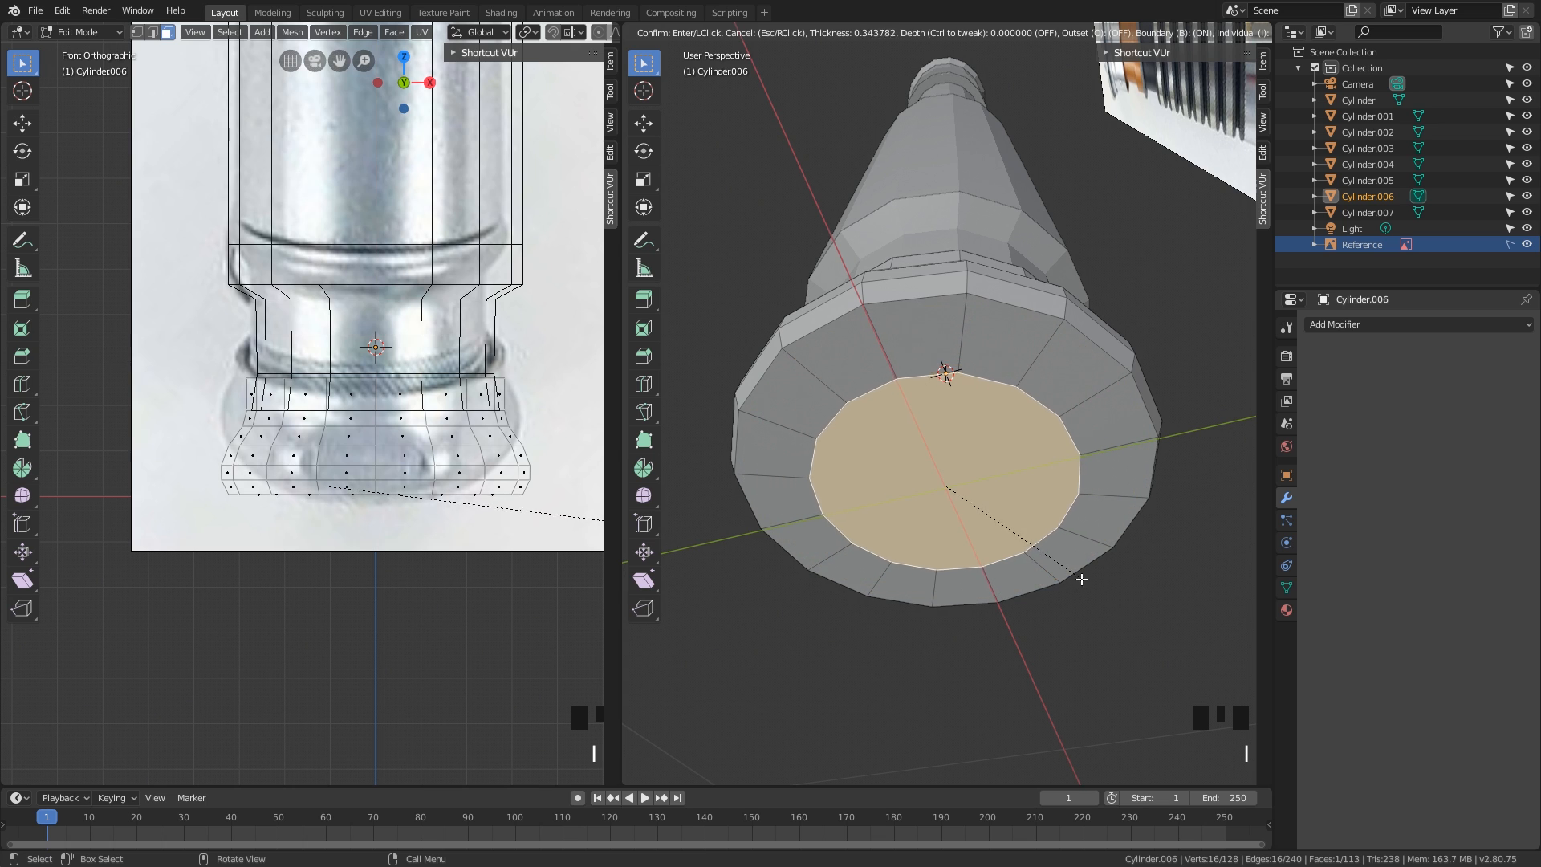
click(1106, 610)
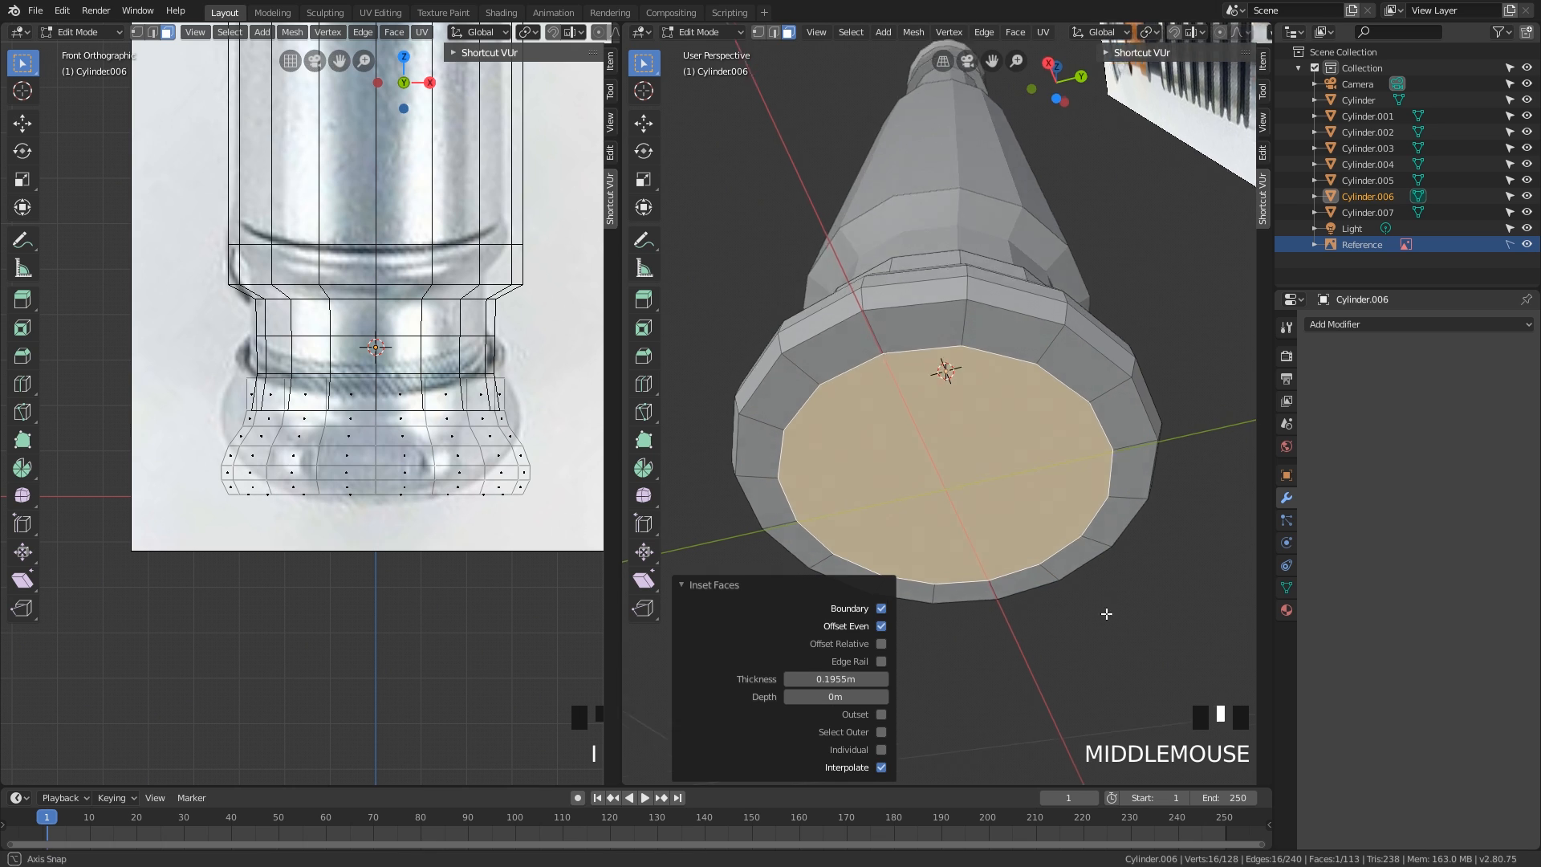
- Inset the inner bottom face of the pommel a second time, with a thickness of 0.3259 m
mouse_move(1105, 612)
middle_down()
mouse_move(1101, 664)
mouse_move(1105, 614)
middle_up()
key(i)
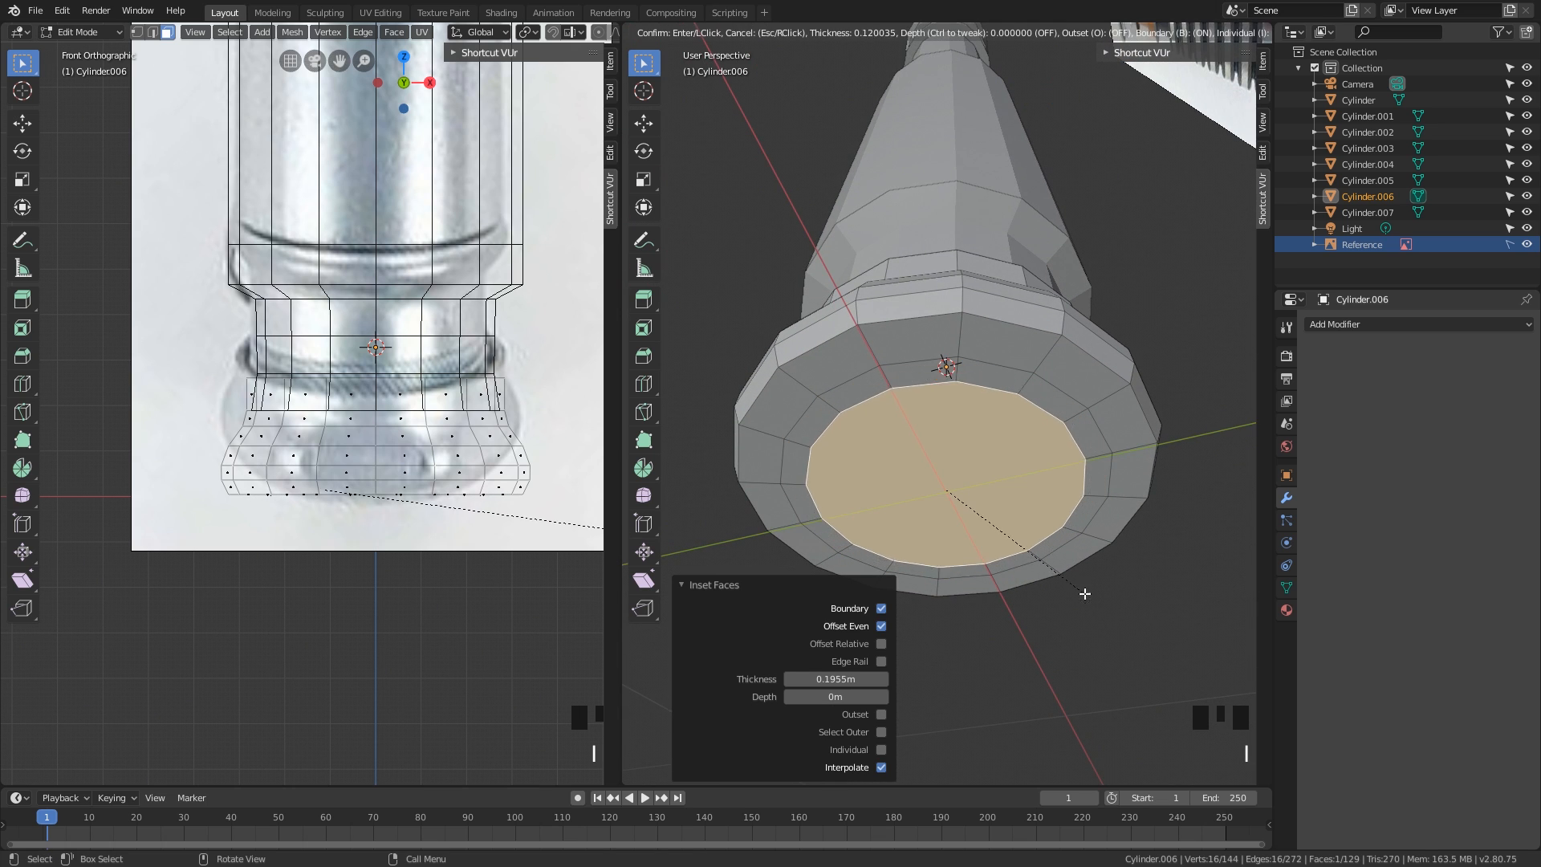
click(1053, 565)
middle_drag(1052, 564, 1049, 496)
alt+middle_click(1033, 520)
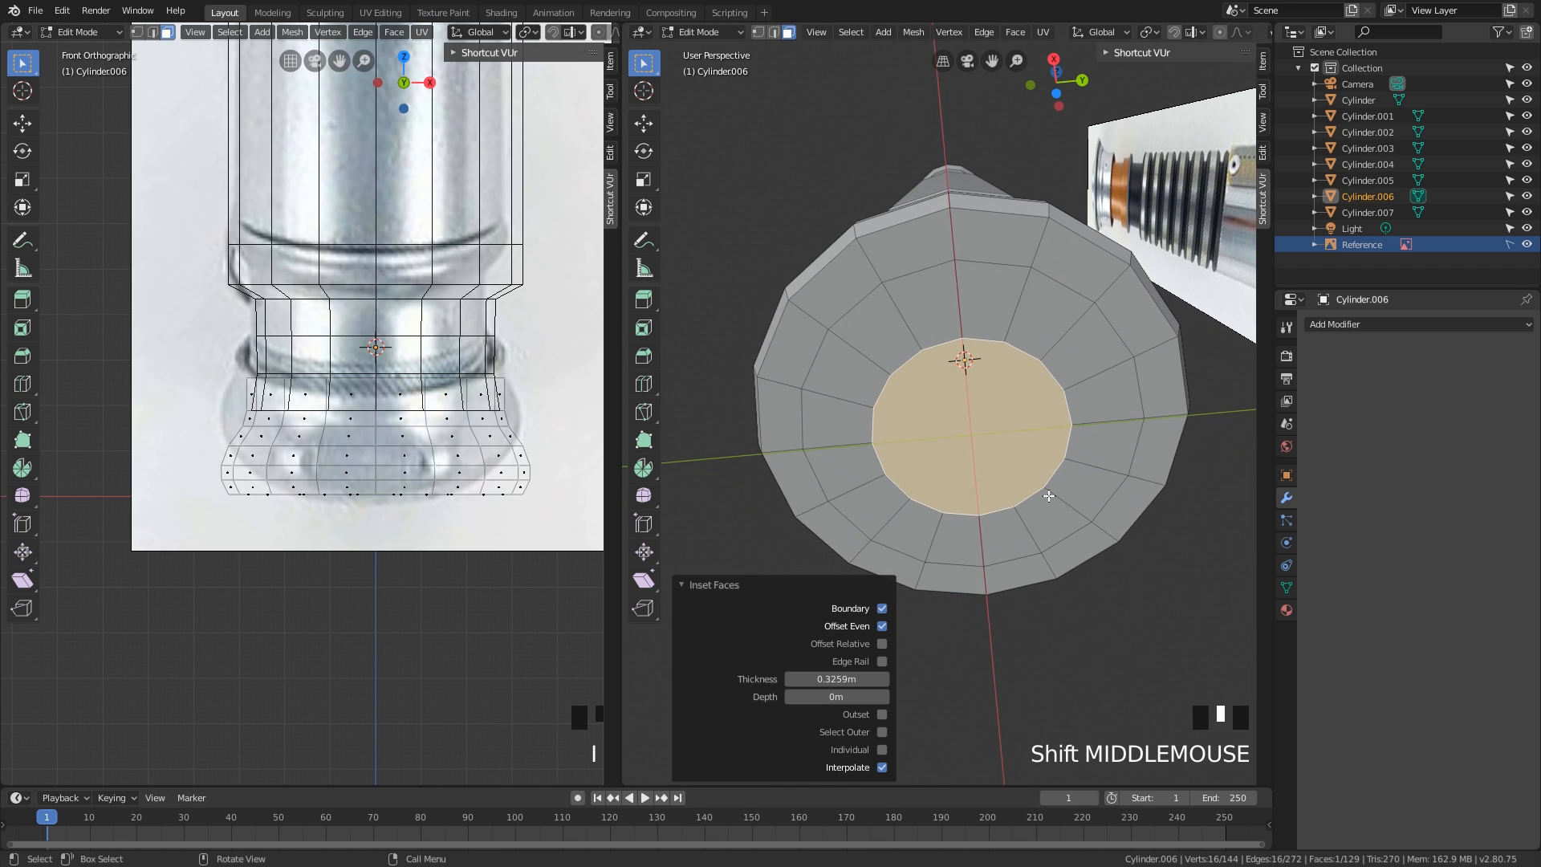
- Delete the innermost bottom face of the pommel base and select the open hole's boundary edge loop in edge select mode
key(x)
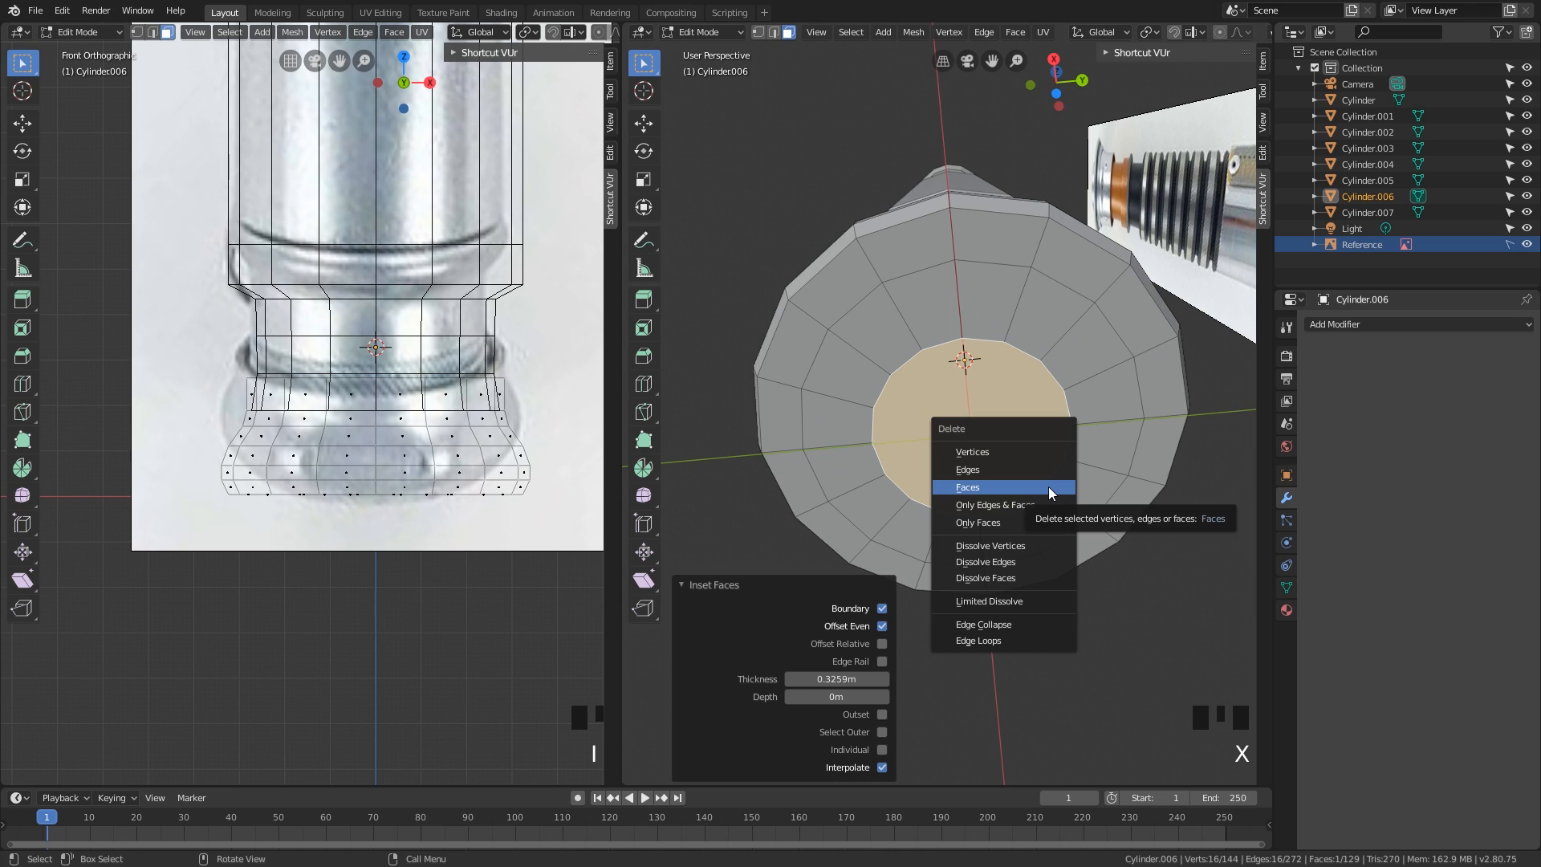
click(1049, 487)
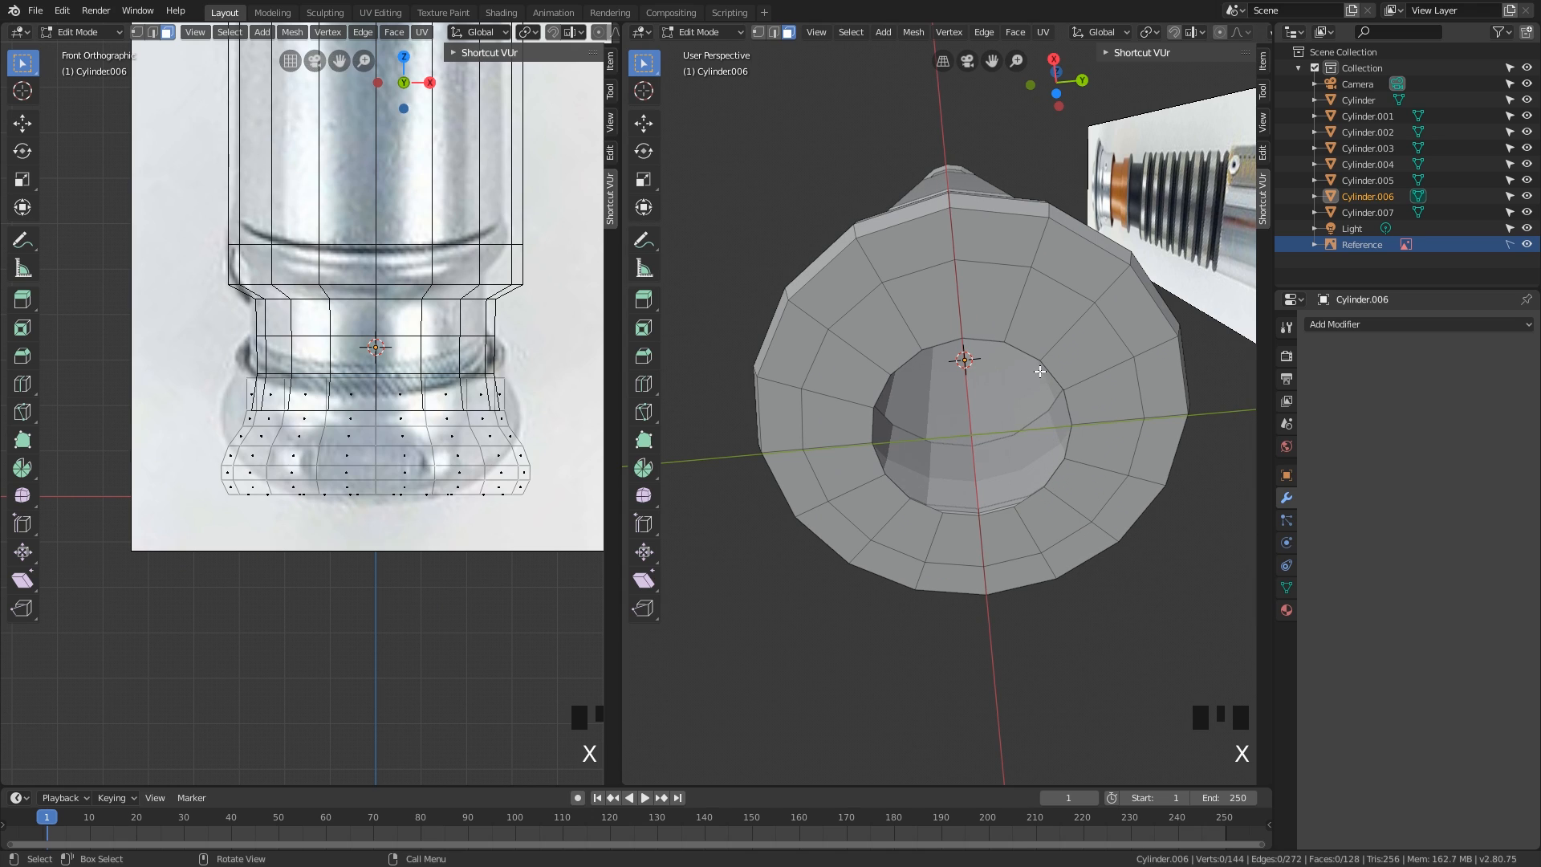
key(2)
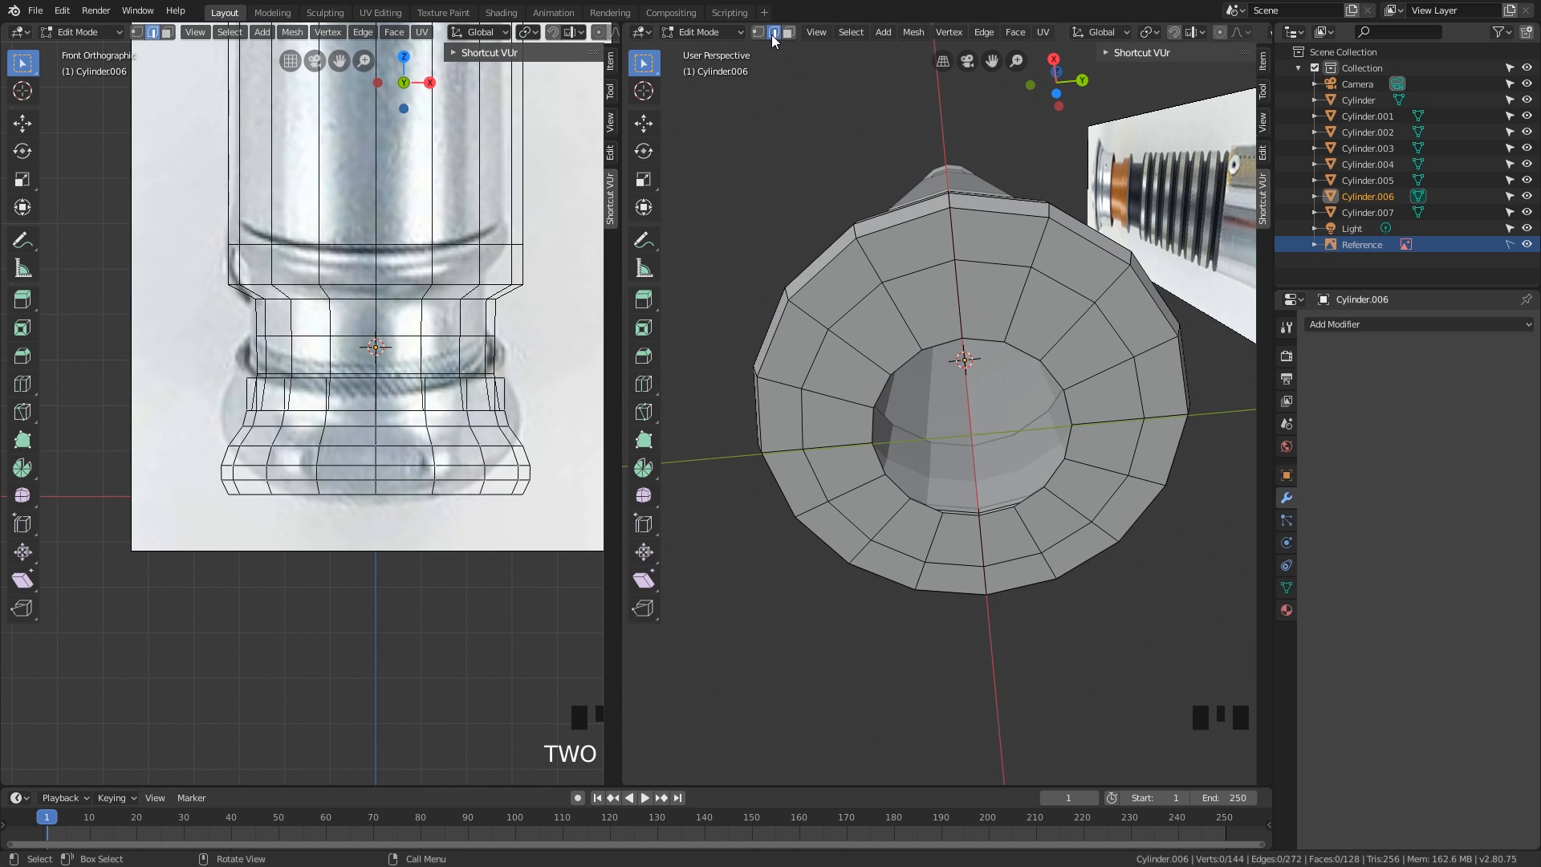
alt+click(1025, 353)
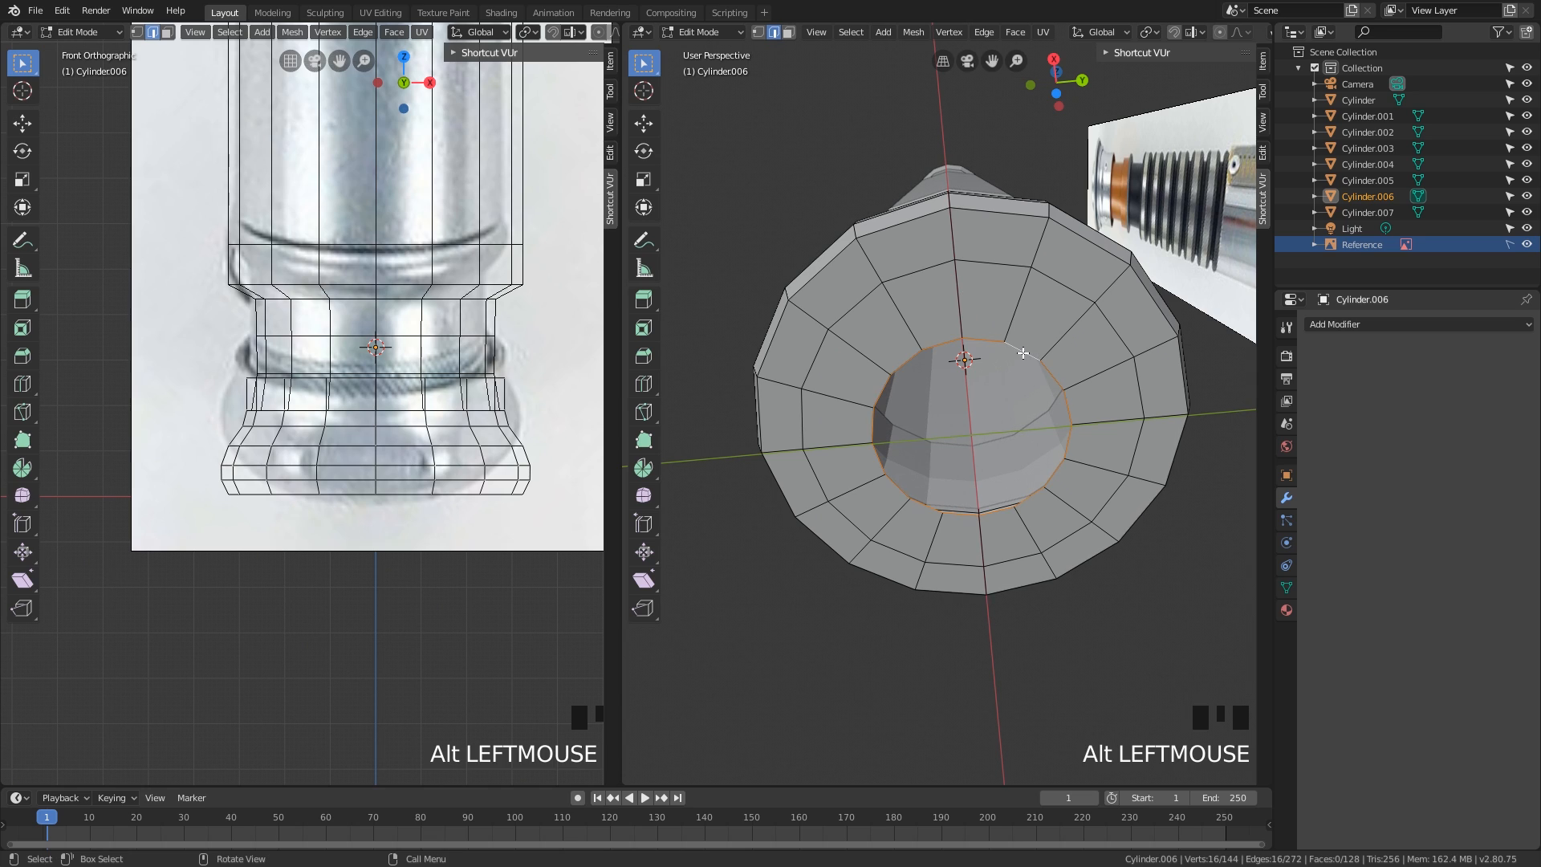
middle_drag(1036, 387, 1049, 399)
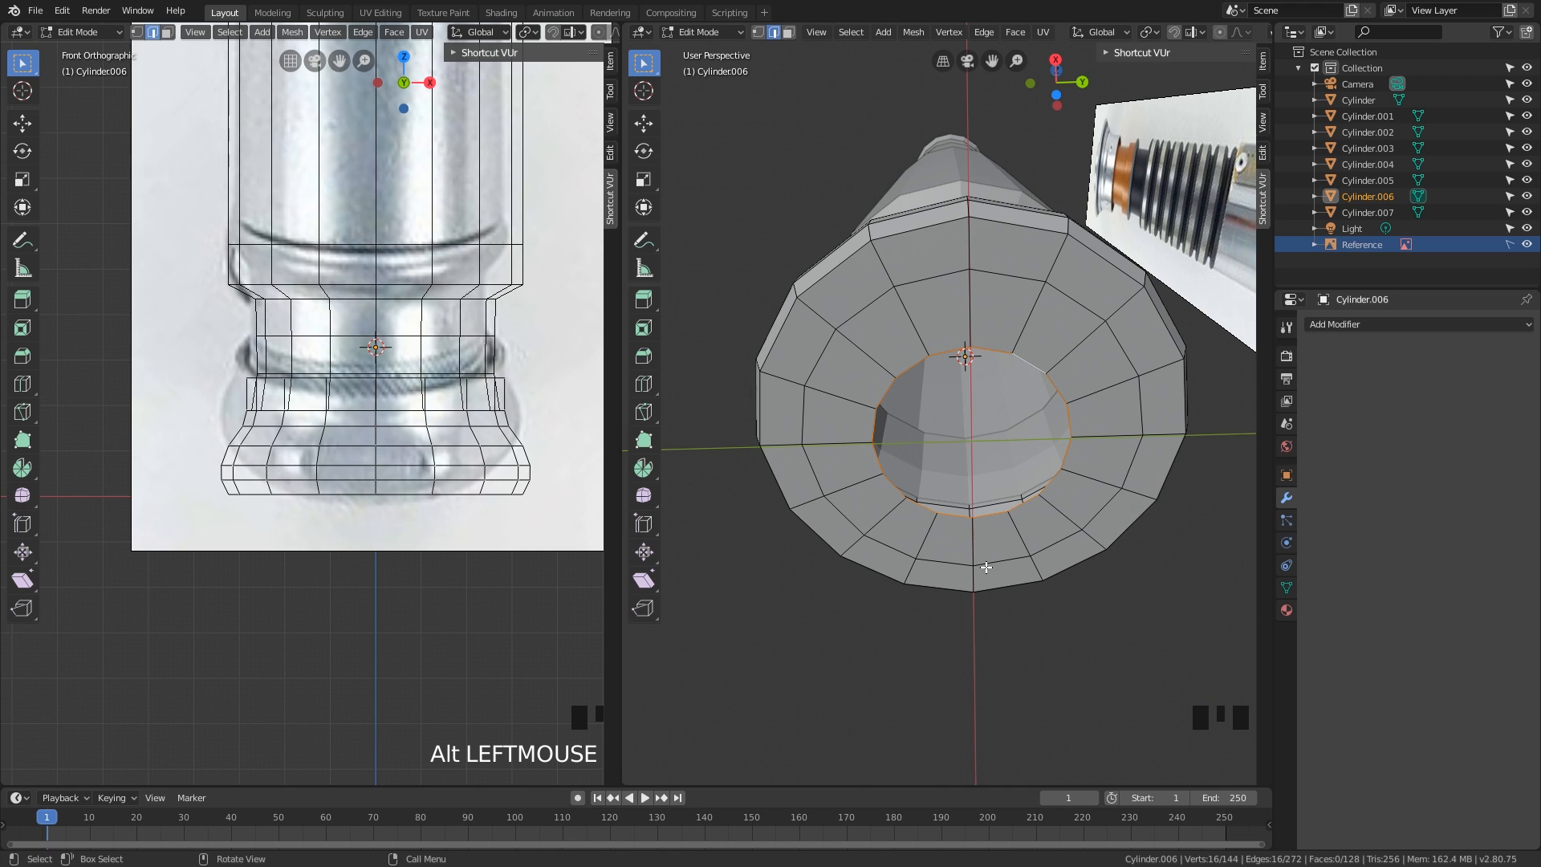
- Close the pommel's bottom hole with Grid Fill, using a span of 4 and an offset of 3 to straighten the grid
key(space)
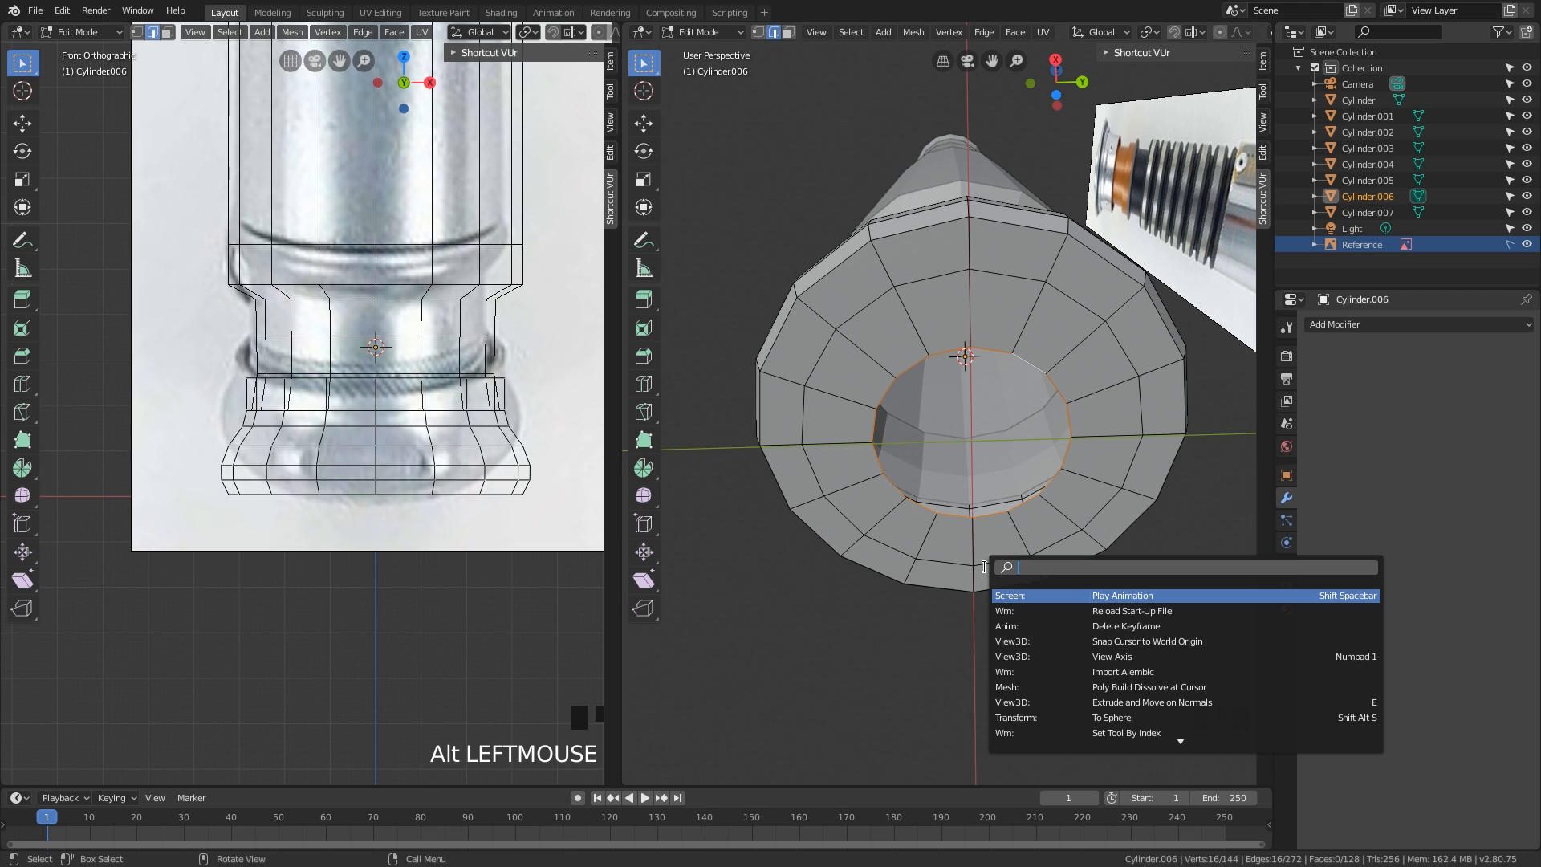
text(grid)
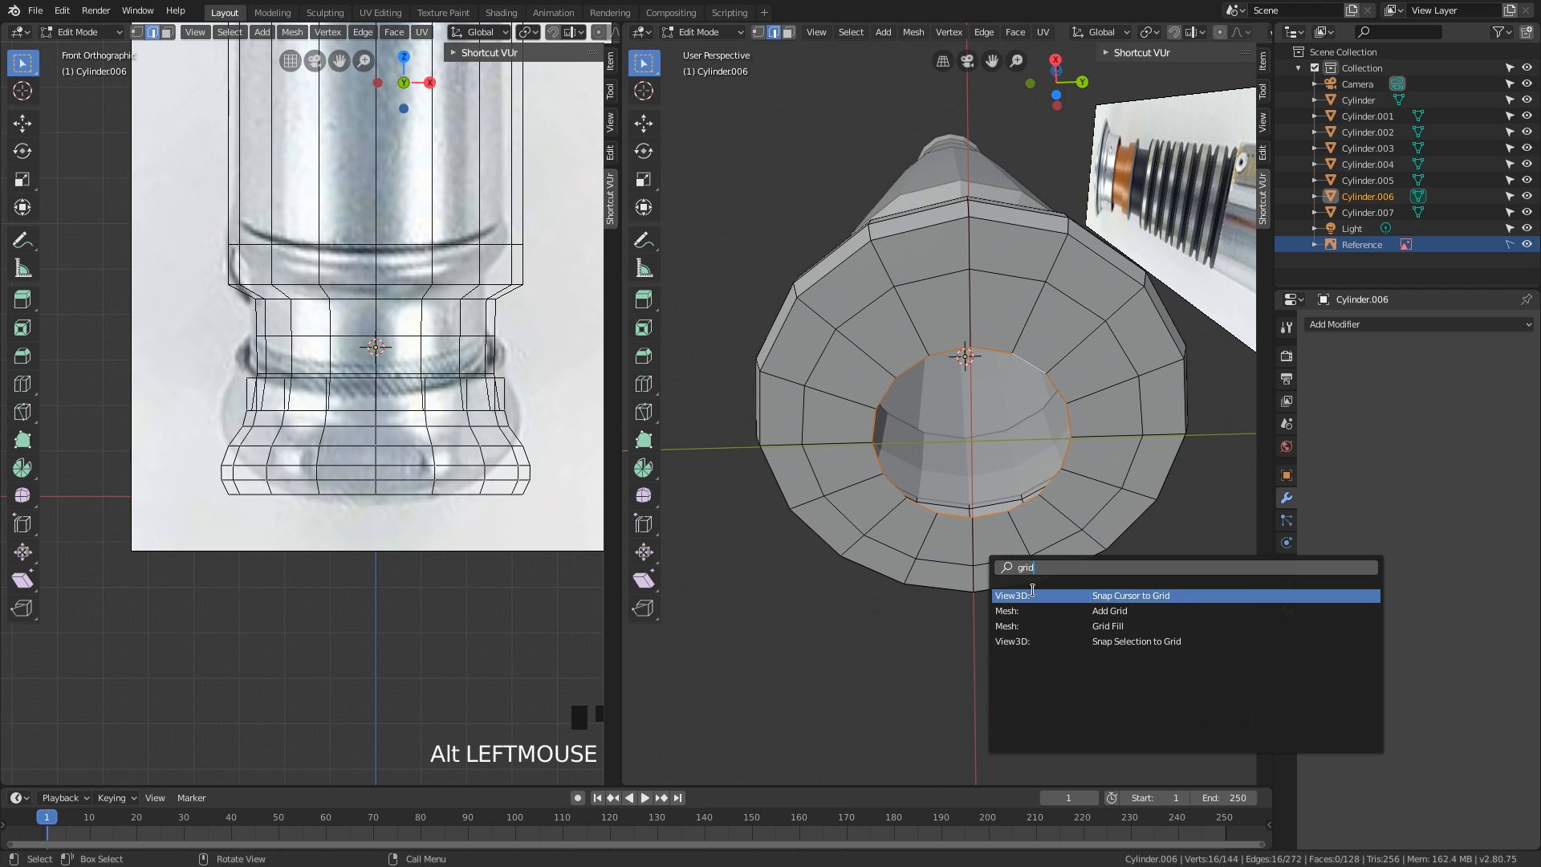
click(1108, 626)
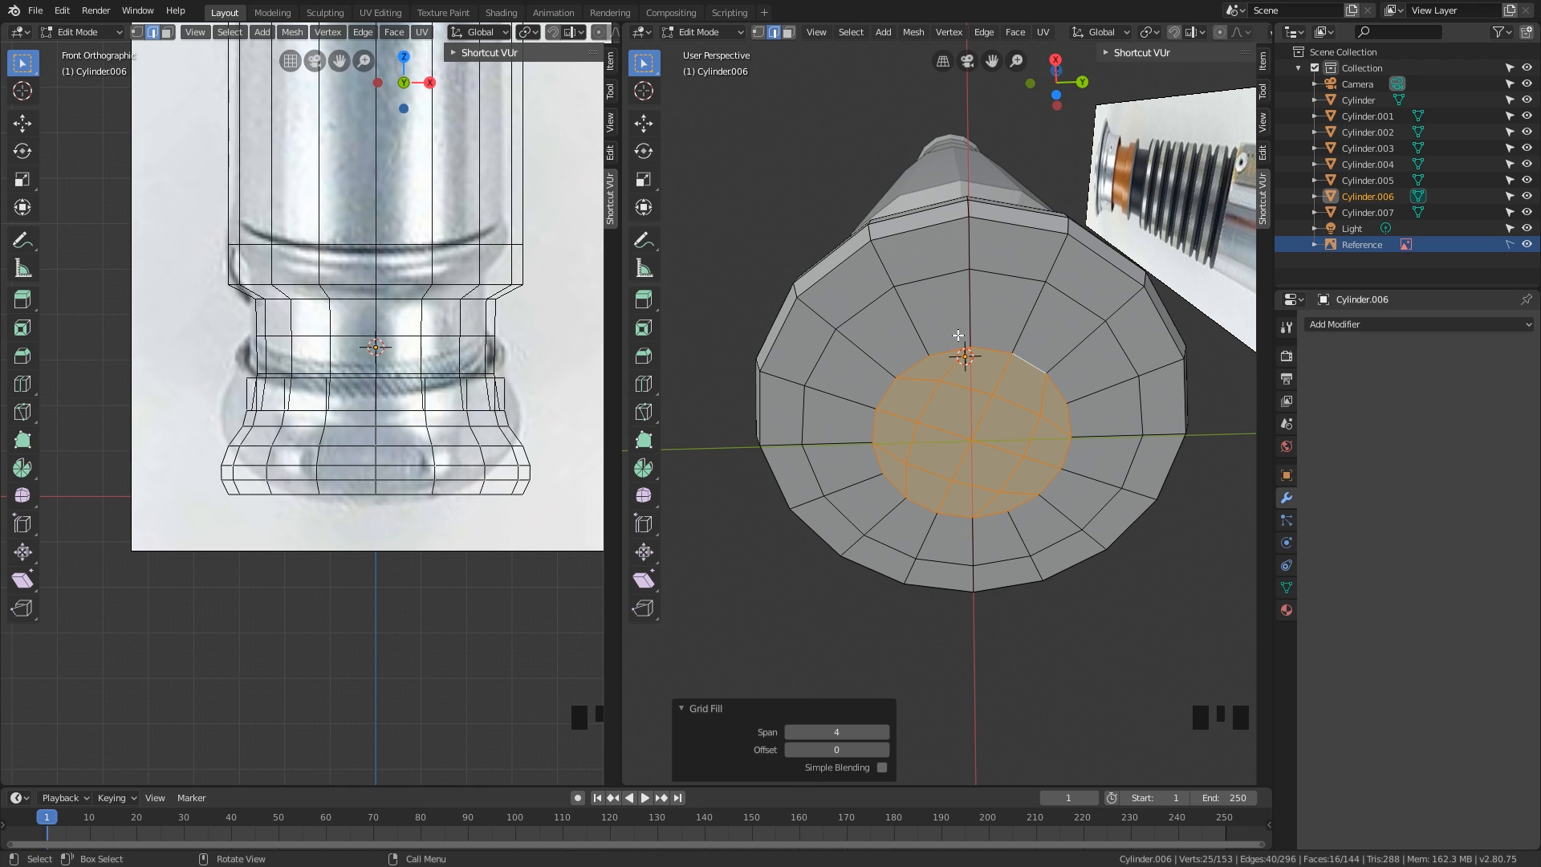
click(884, 750)
click(884, 750)
click(884, 750)
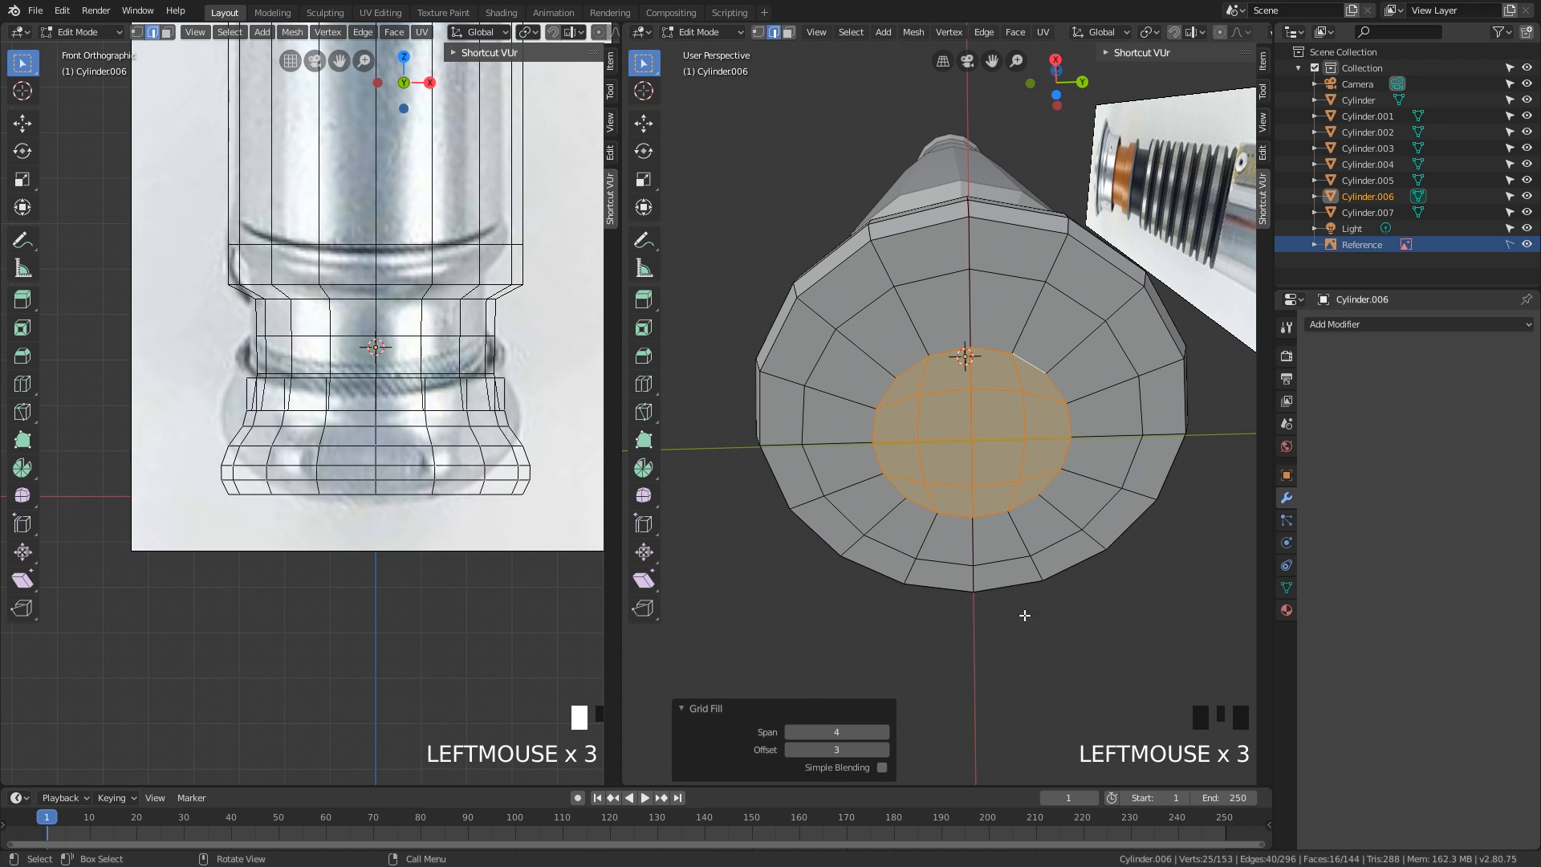
- Select all faces of the pommel base and extrude them inward along their normals by 0.0659 m to give the wall thickness
middle_drag(1054, 556, 1076, 634)
click(1074, 518)
middle_drag(1064, 504, 1071, 500)
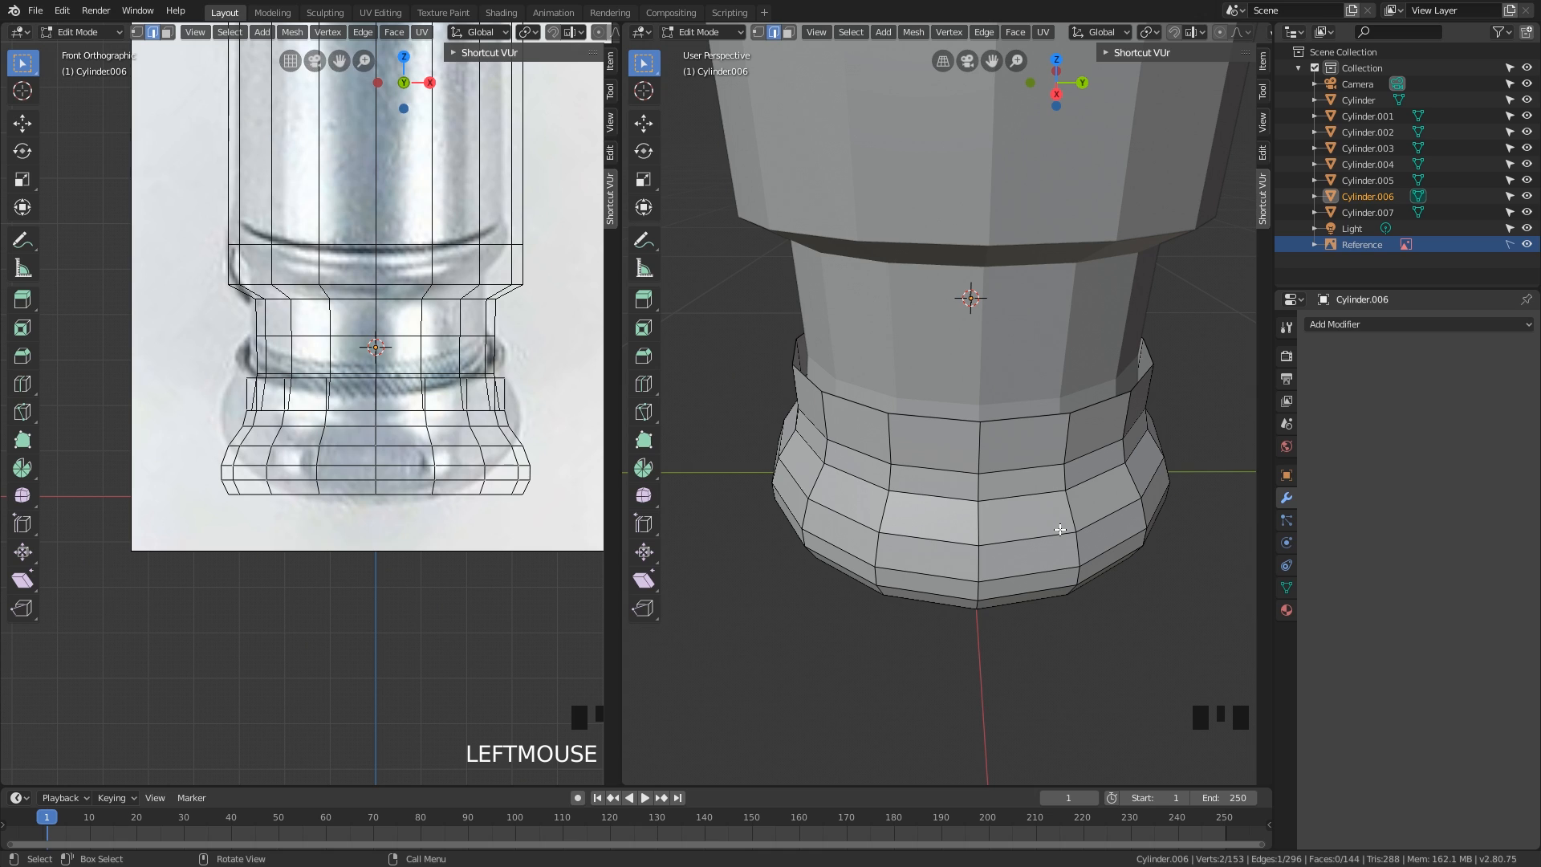
middle_drag(1060, 530, 1070, 518)
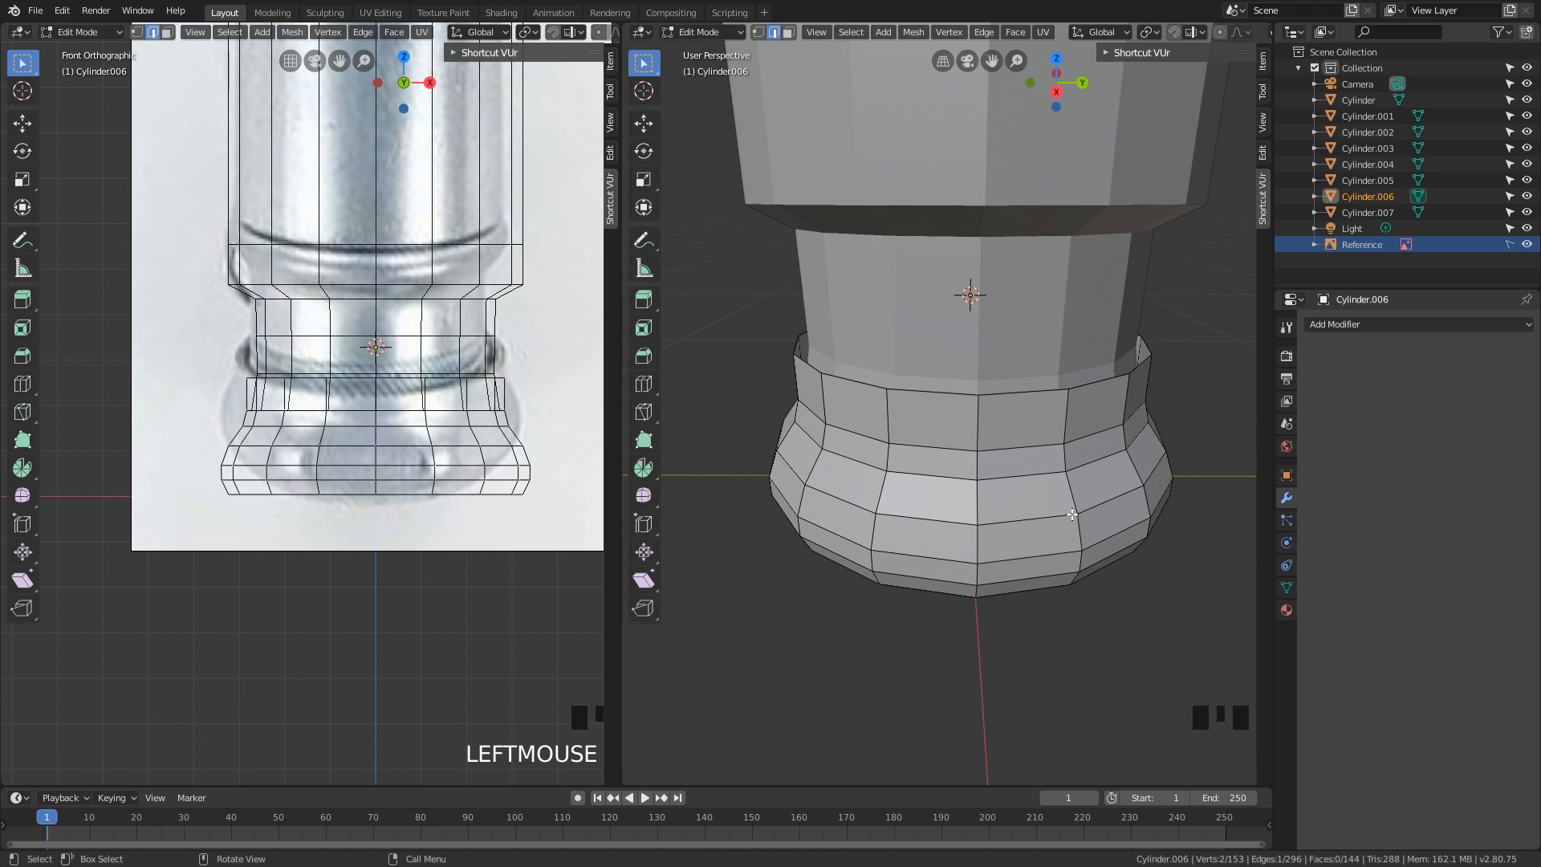
middle_drag(1072, 515, 1070, 591)
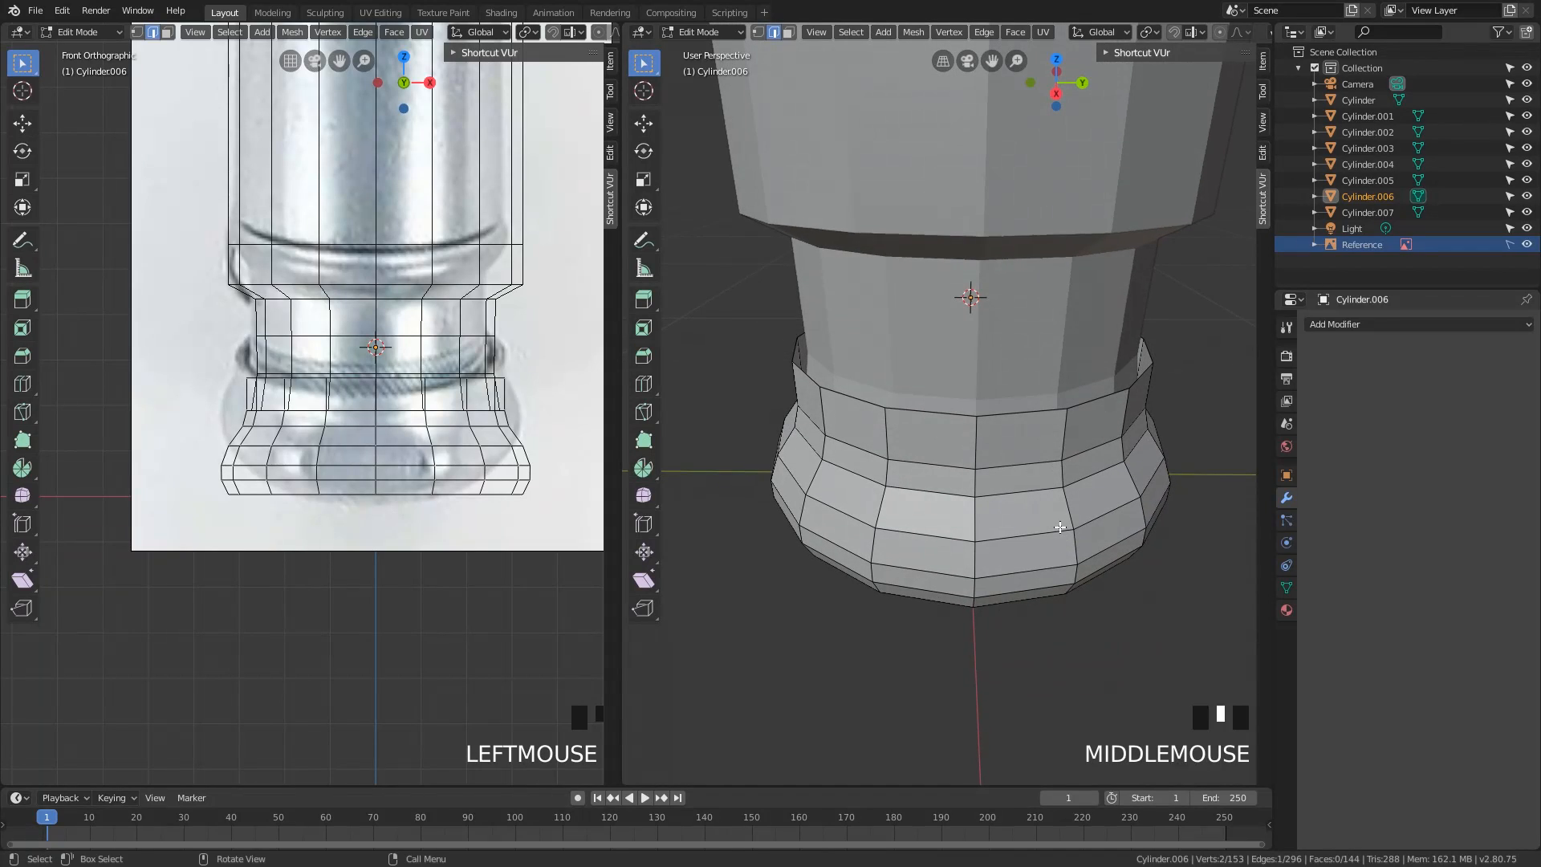
scroll(994, 421, up, 2)
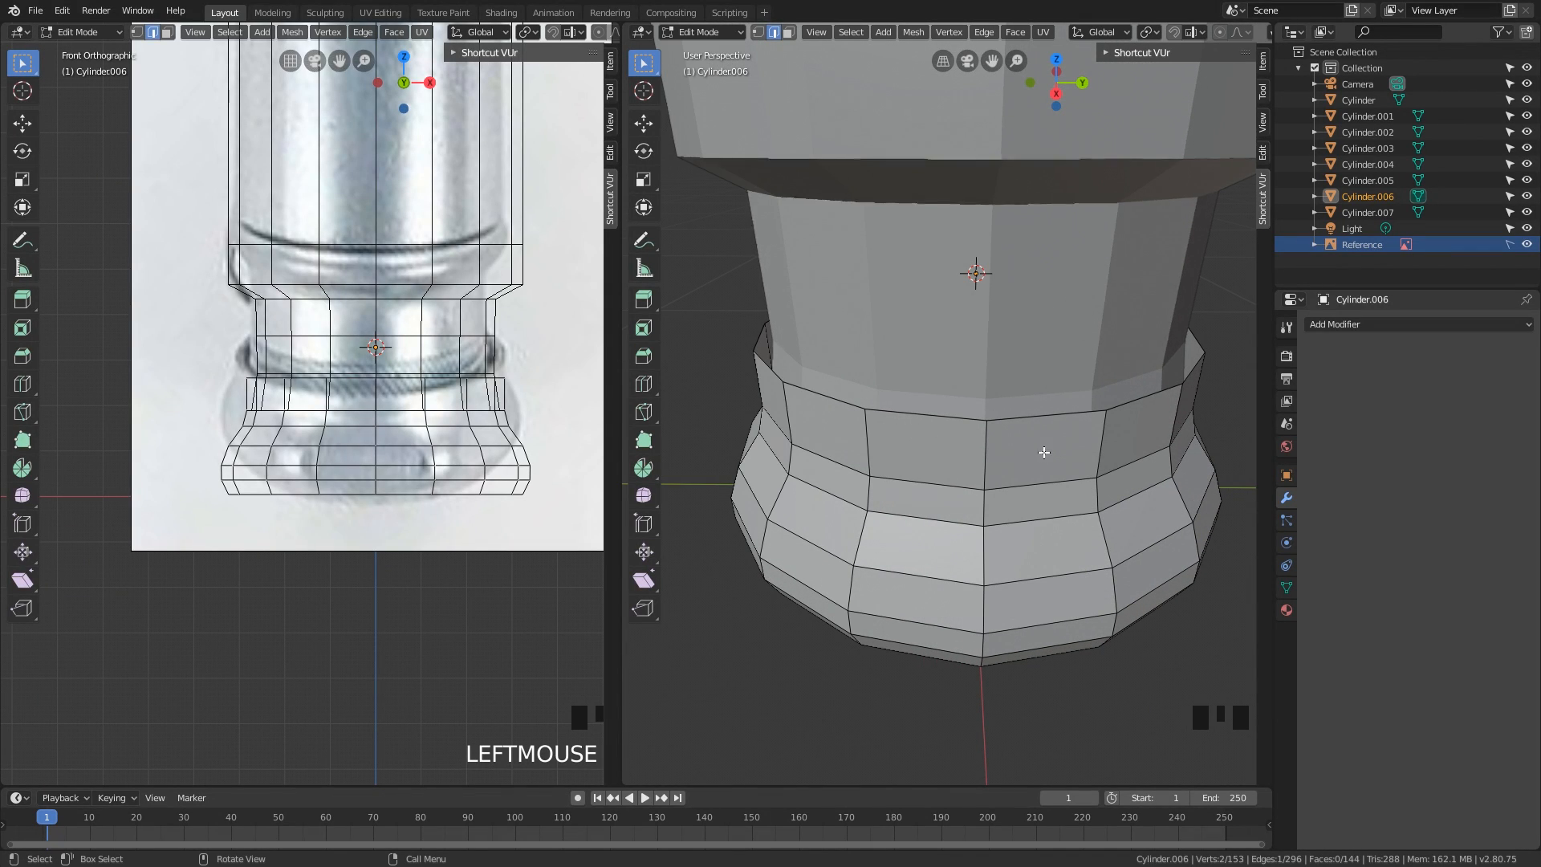
mouse_move(1041, 447)
middle_down()
mouse_move(1042, 474)
mouse_move(988, 441)
mouse_move(1018, 469)
middle_up()
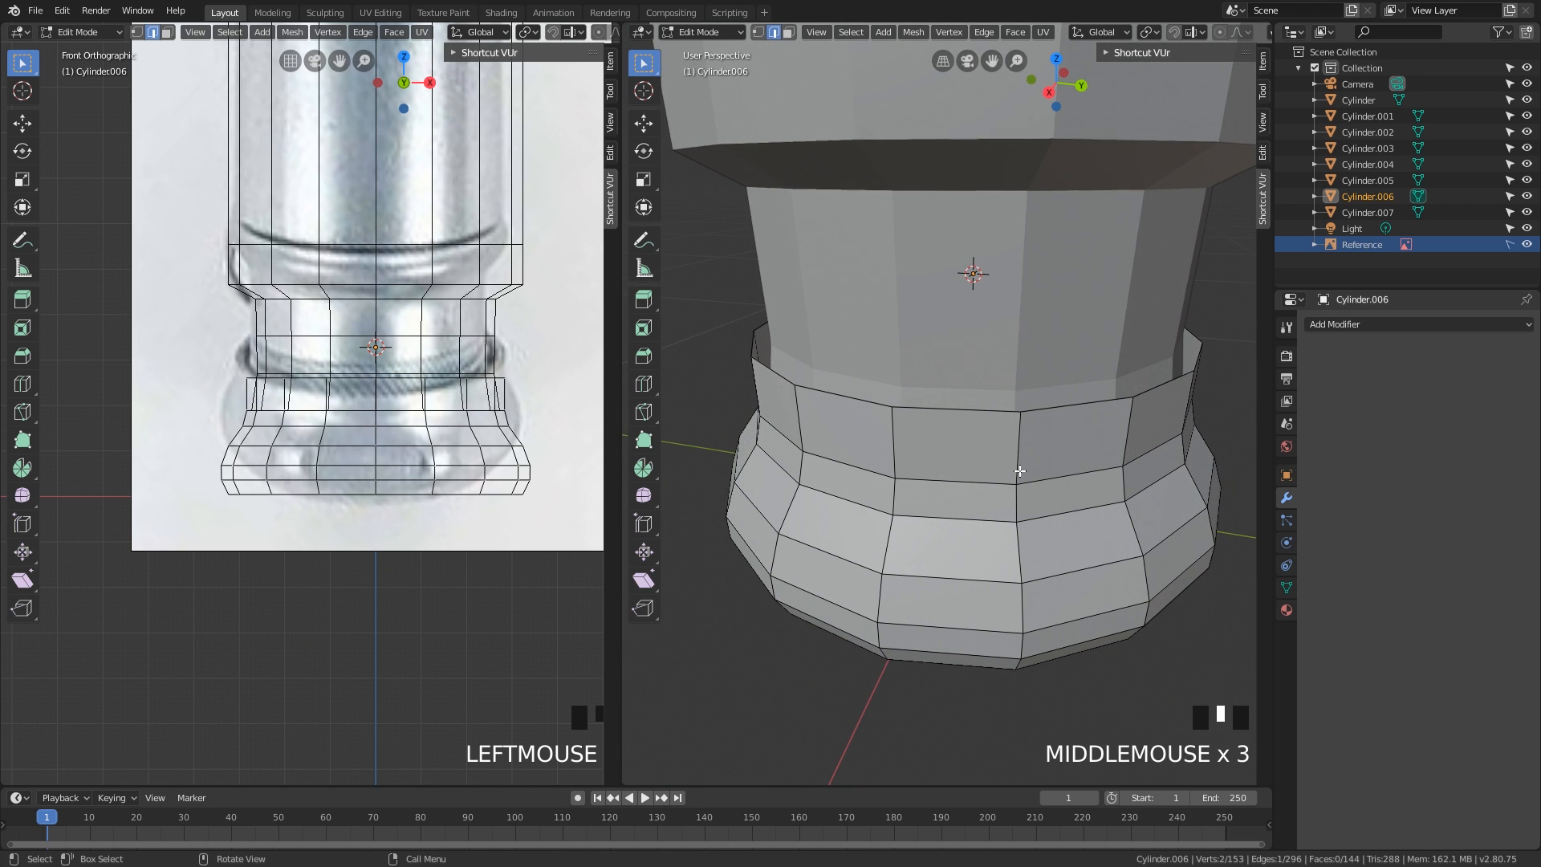
key(3)
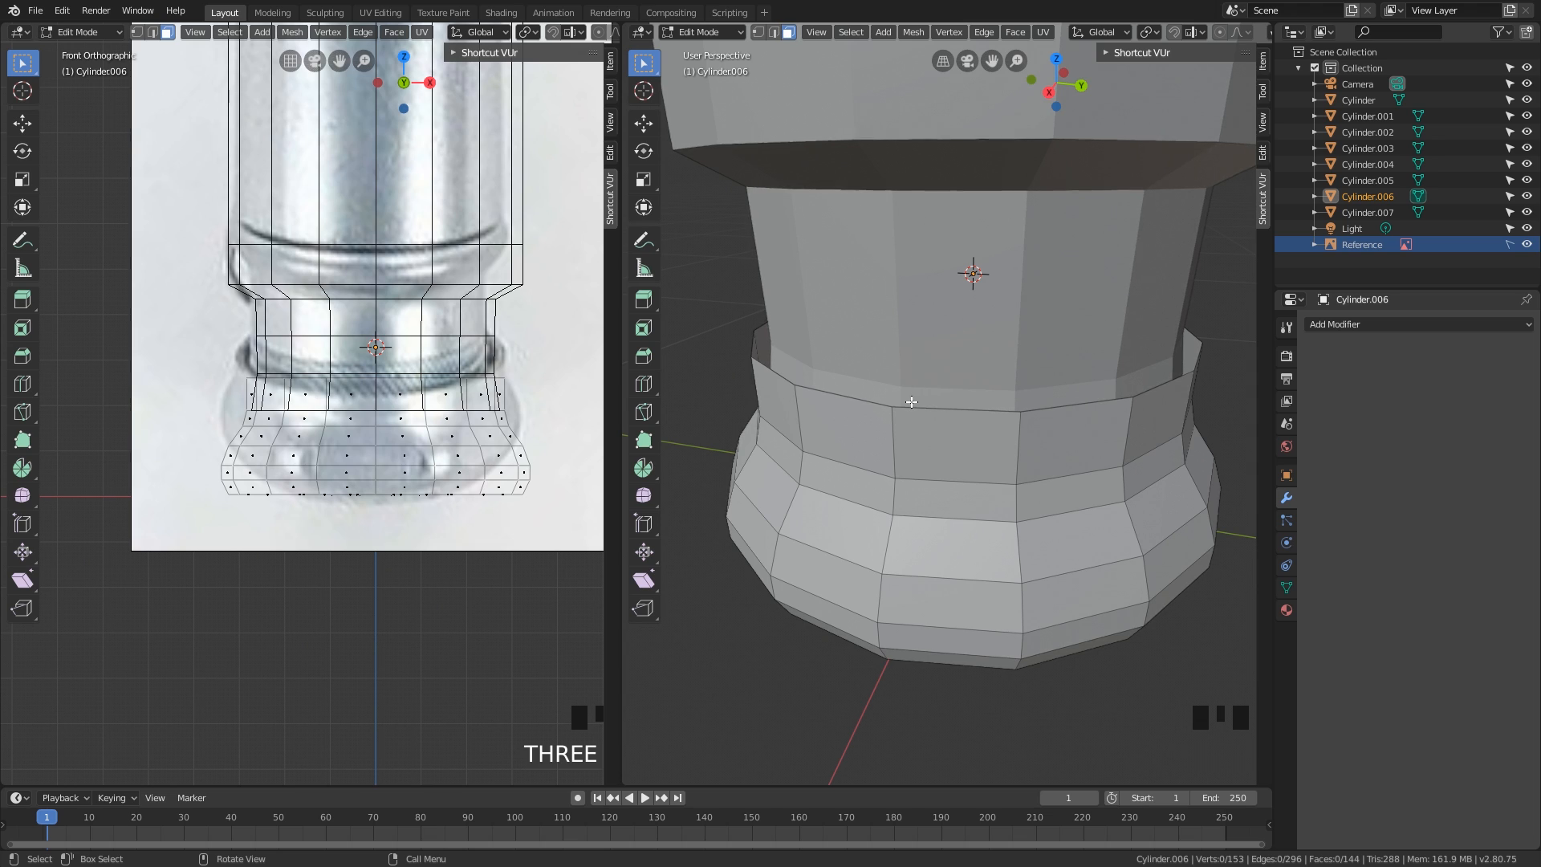
key(a)
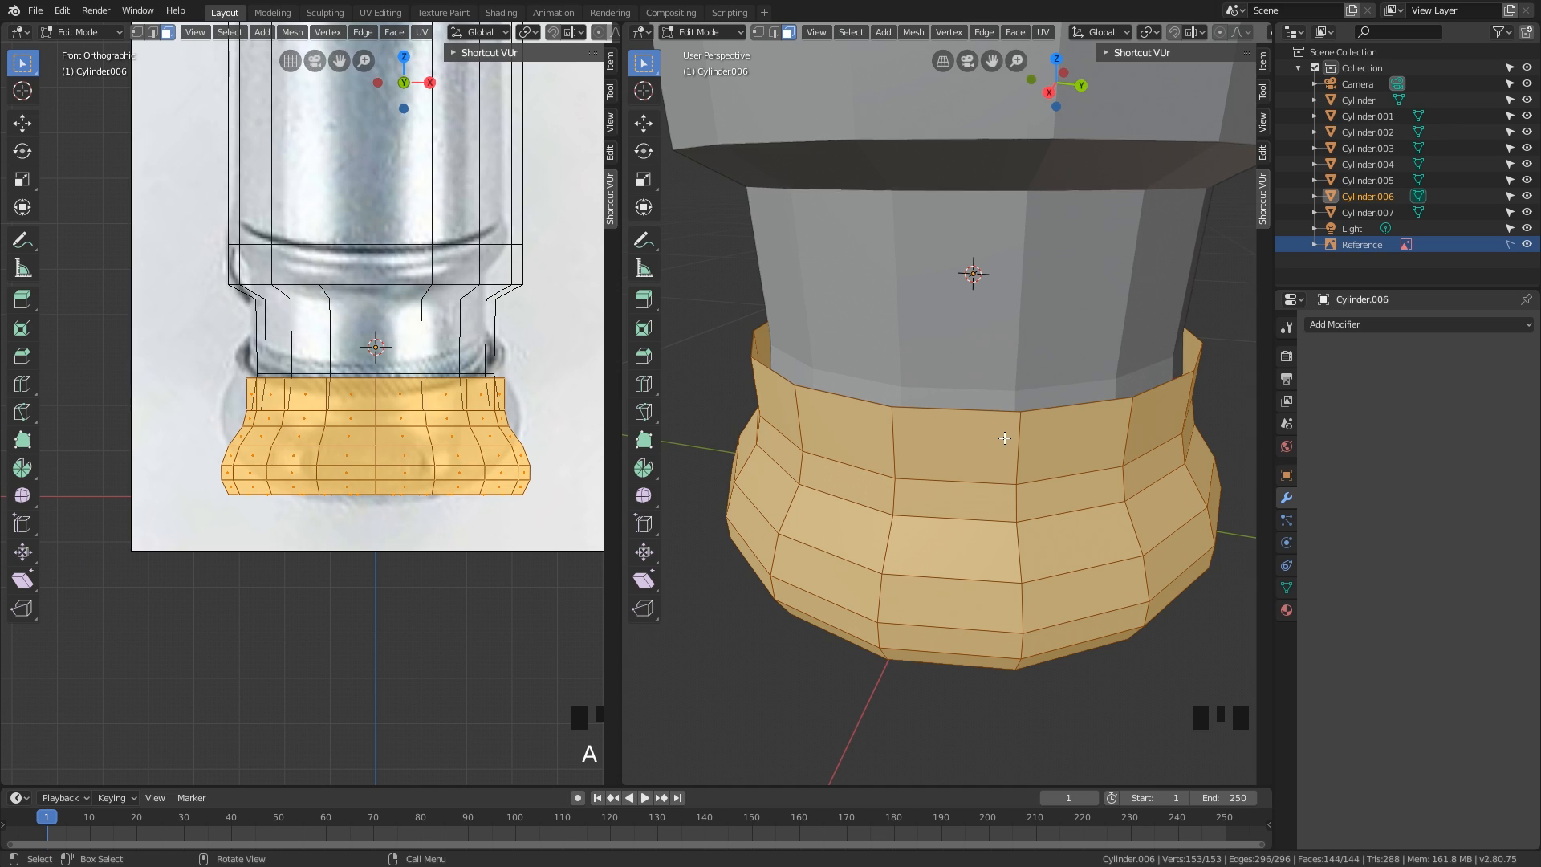
key(alt+e)
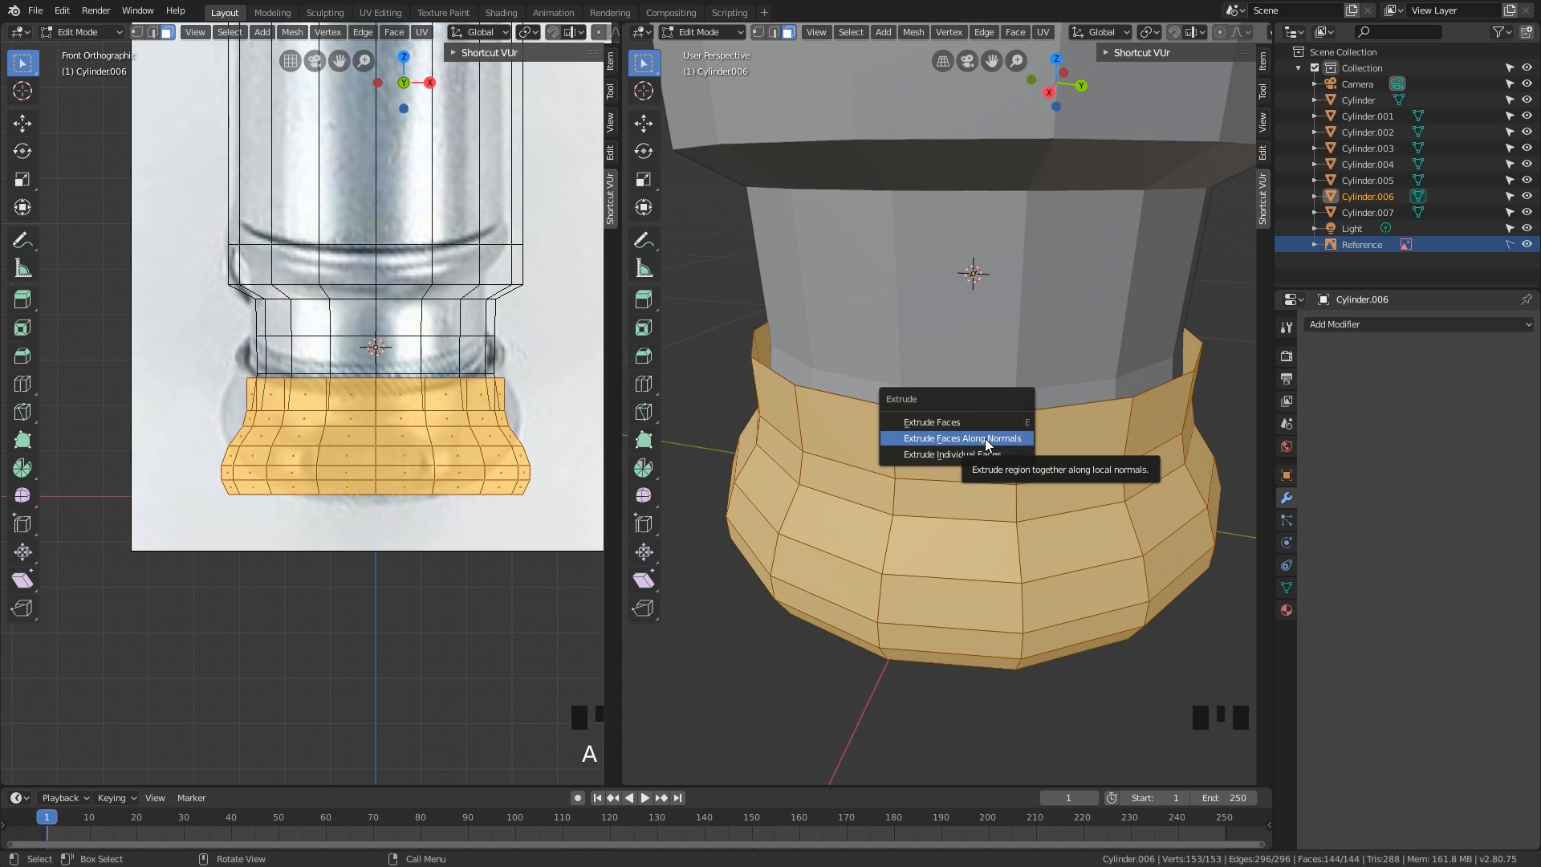
click(985, 438)
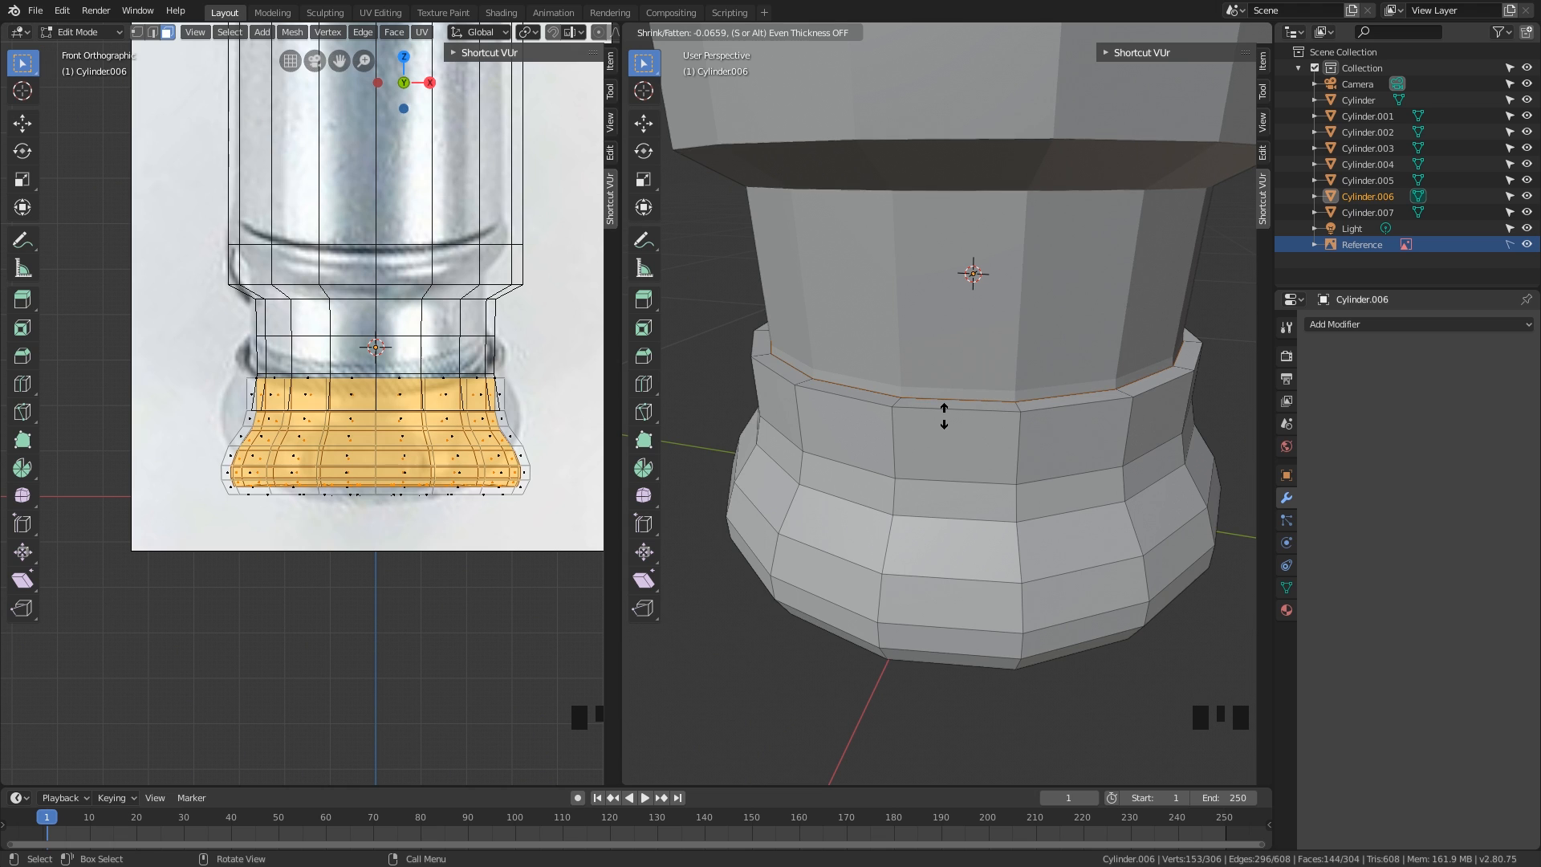
click(944, 416)
- Examine the pommel base's rim and outer side wall from several angles, selecting a few of the side faces to check them
mouse_move(941, 427)
middle_down()
mouse_move(873, 430)
mouse_move(916, 437)
middle_up()
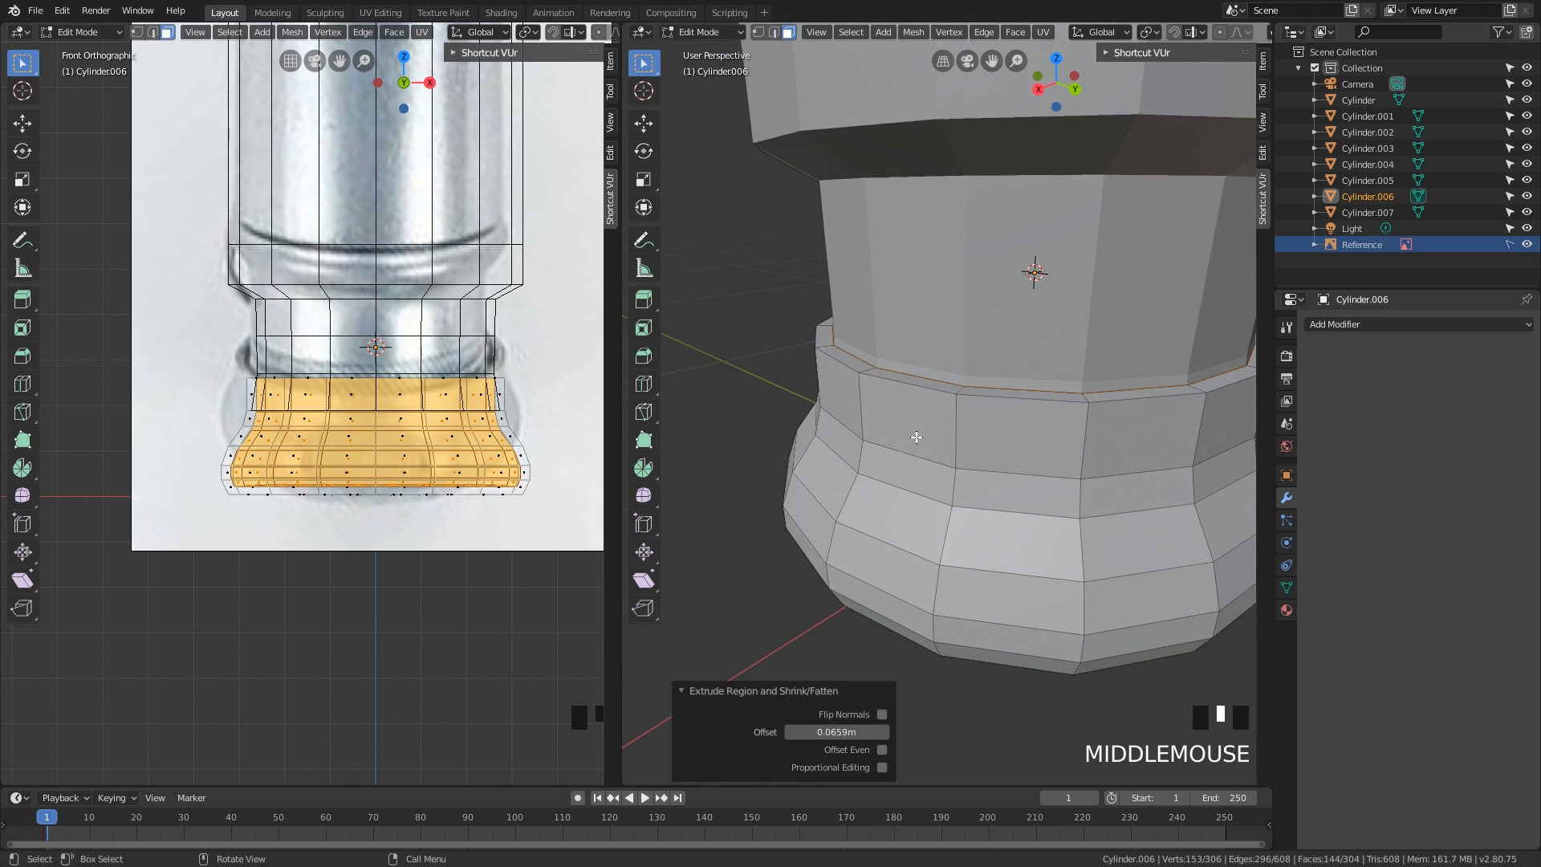
scroll(917, 437, up, 2)
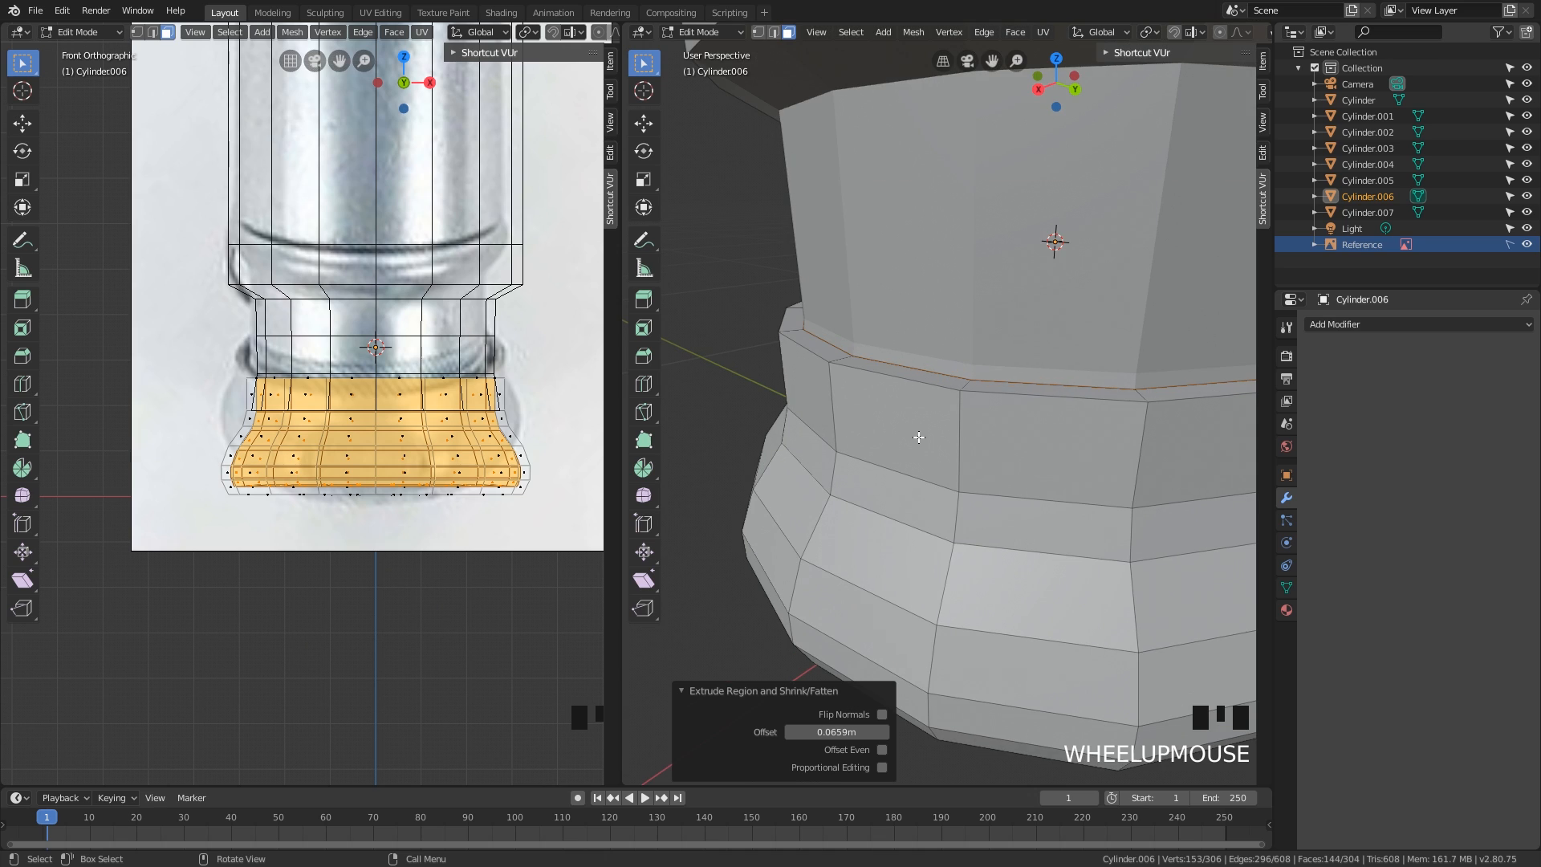
mouse_move(920, 436)
middle_down()
mouse_move(939, 437)
mouse_move(913, 437)
middle_up()
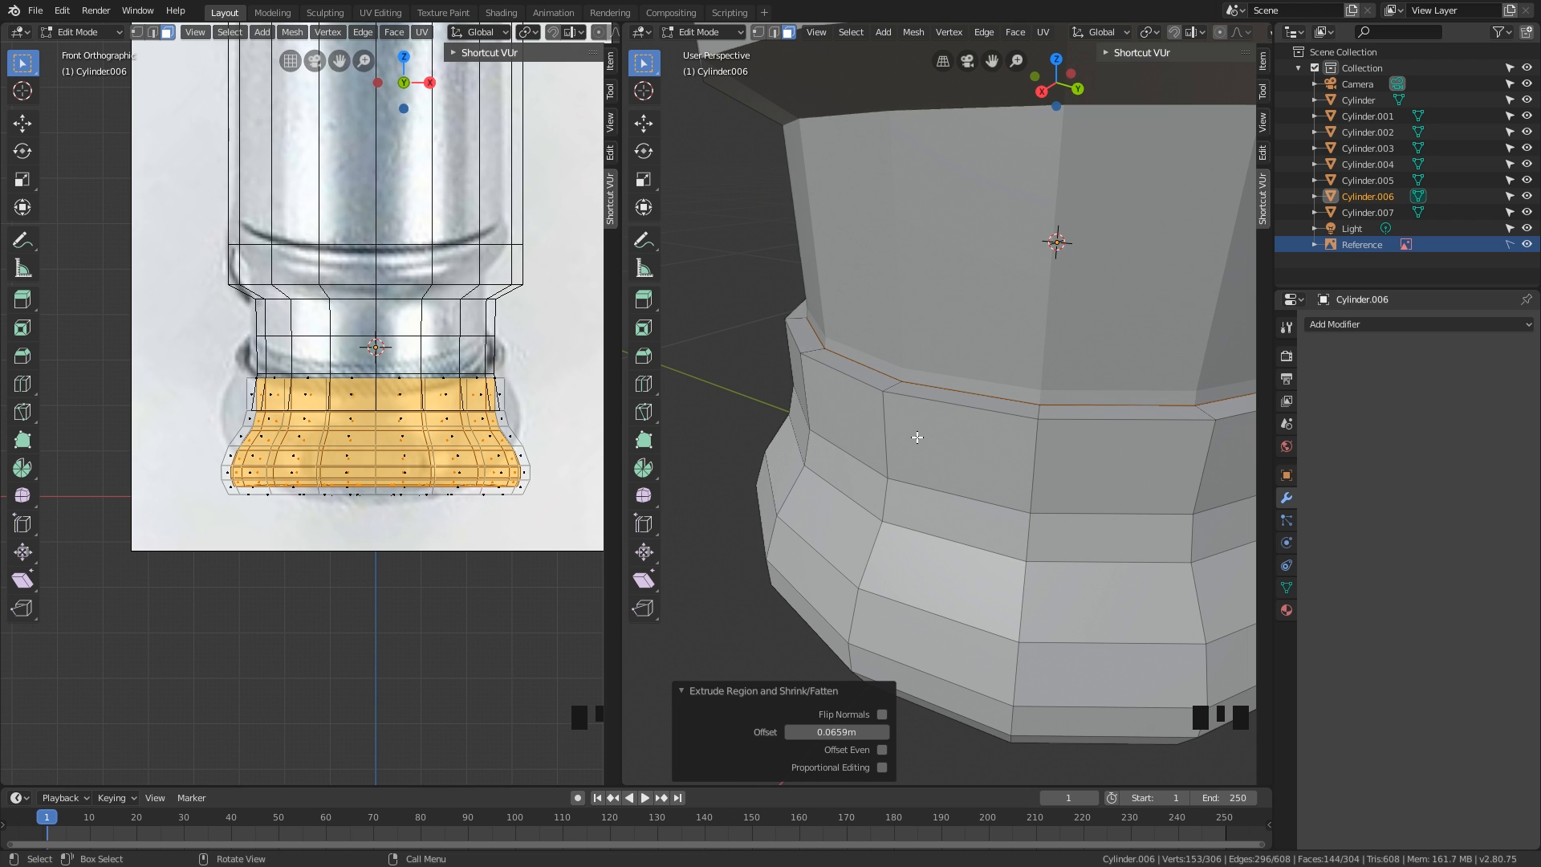
middle_drag(916, 435, 853, 361)
click(836, 401)
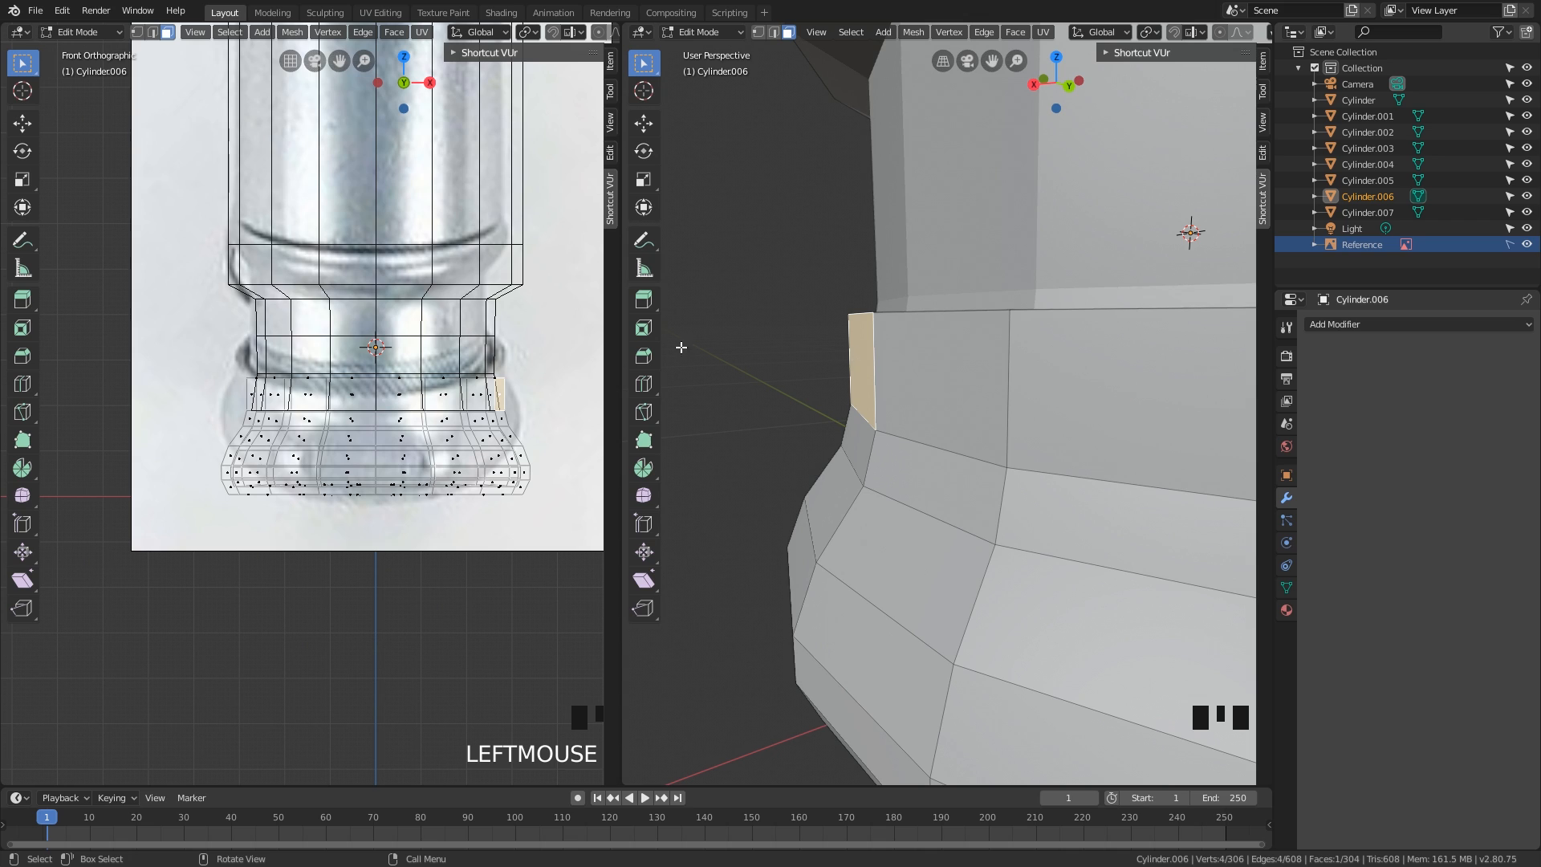
click(849, 433)
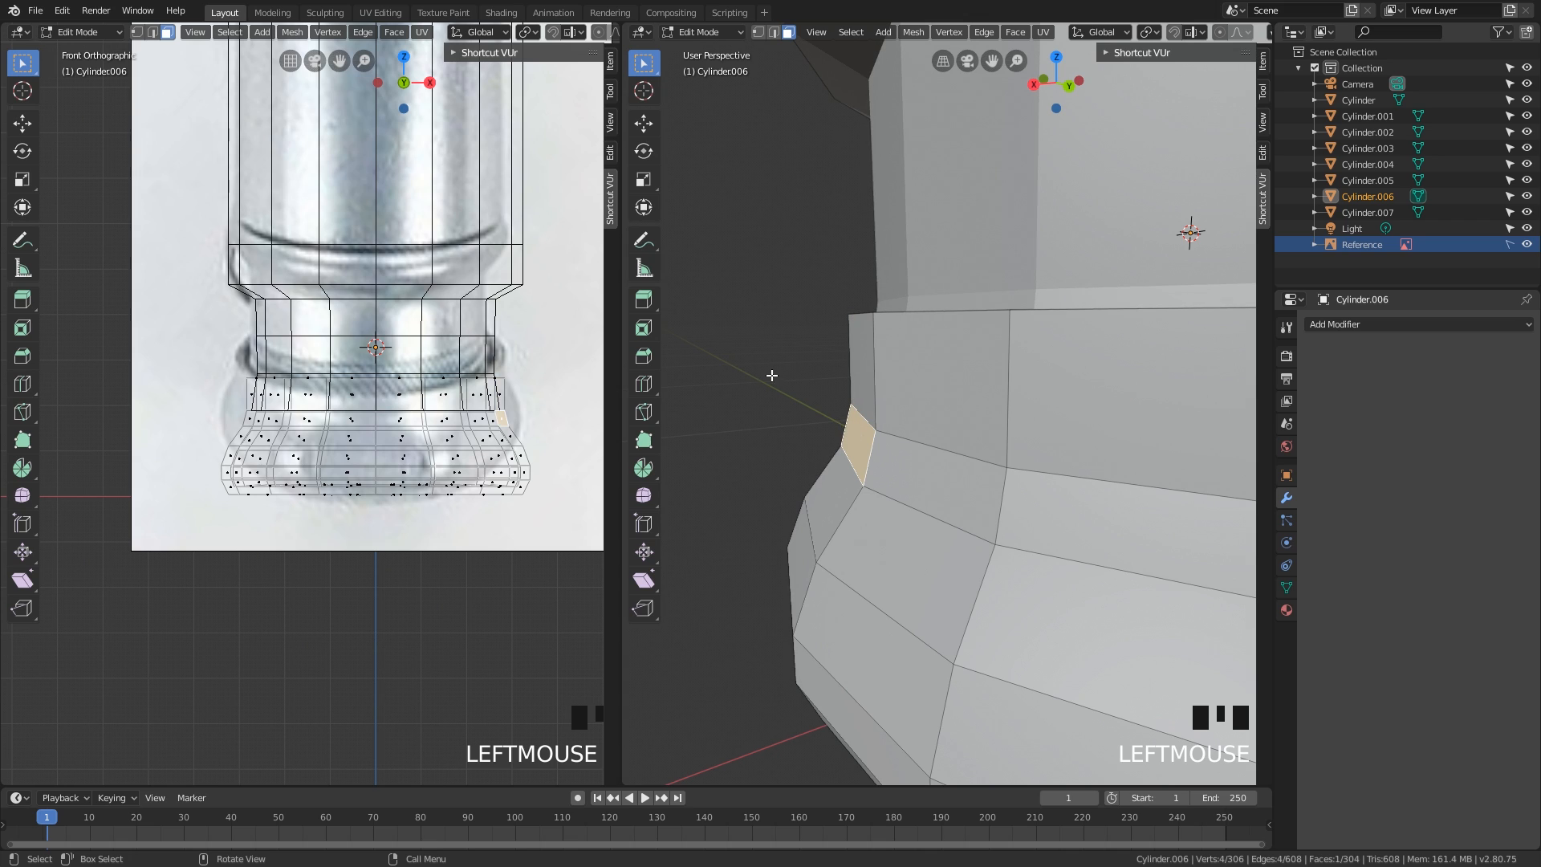
click(821, 487)
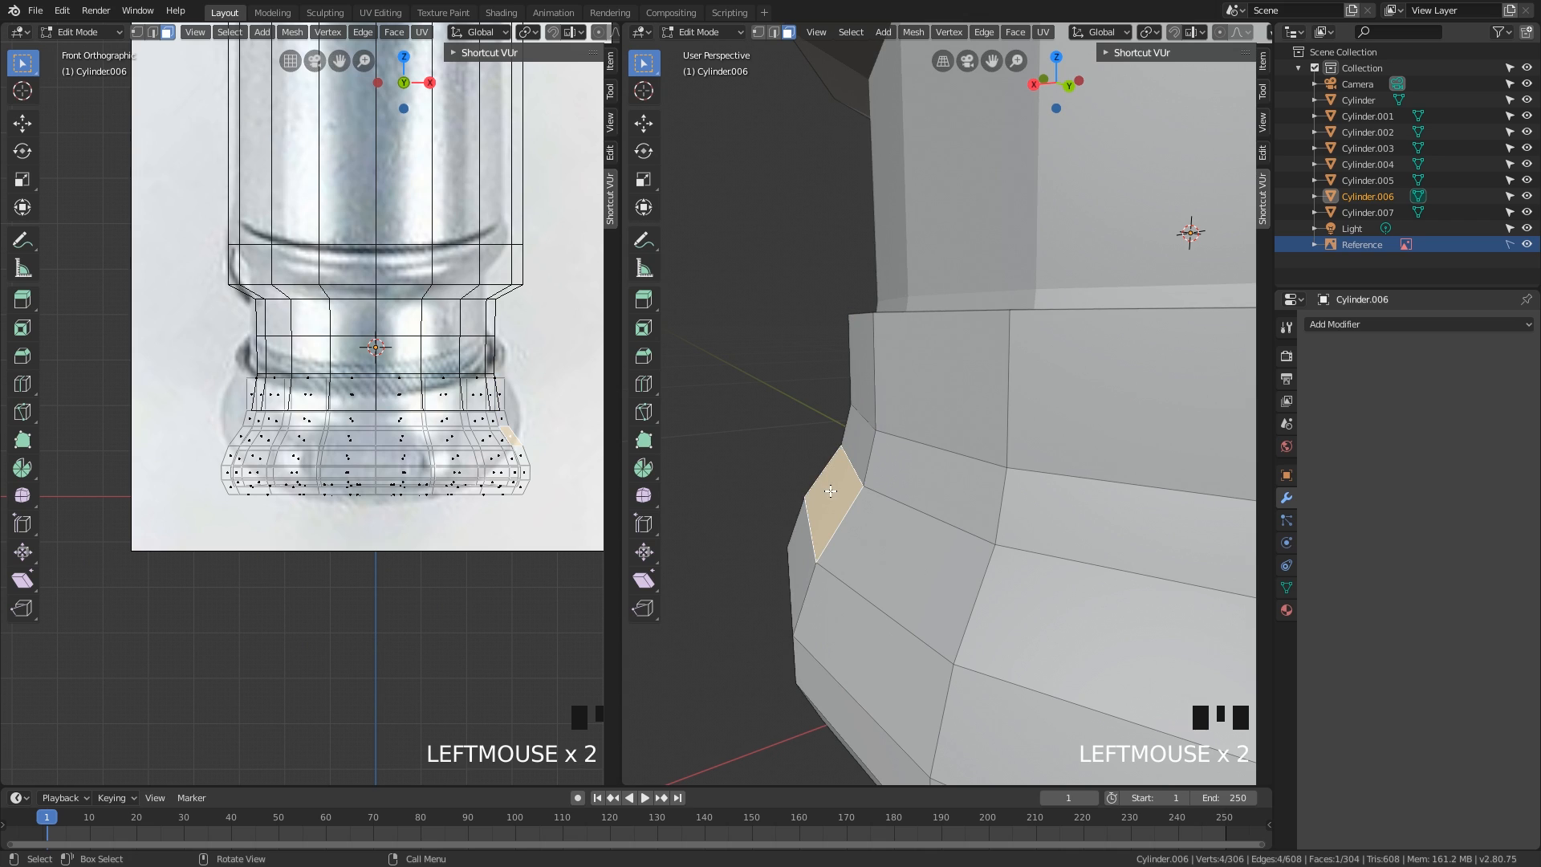
shift+click(849, 441)
shift+click(861, 370)
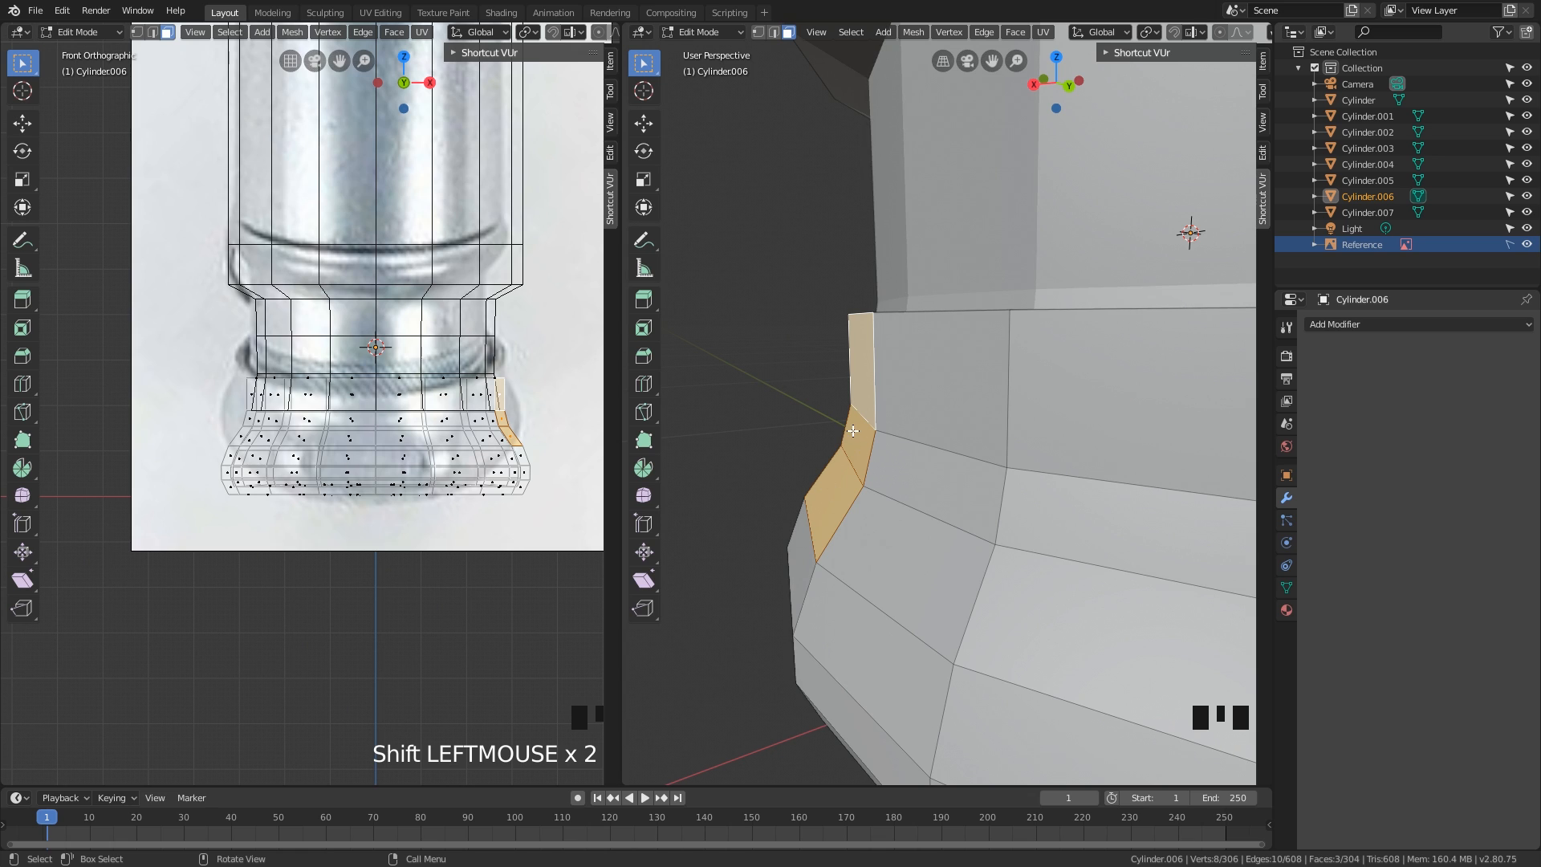
middle_drag(879, 386, 895, 396)
click(802, 372)
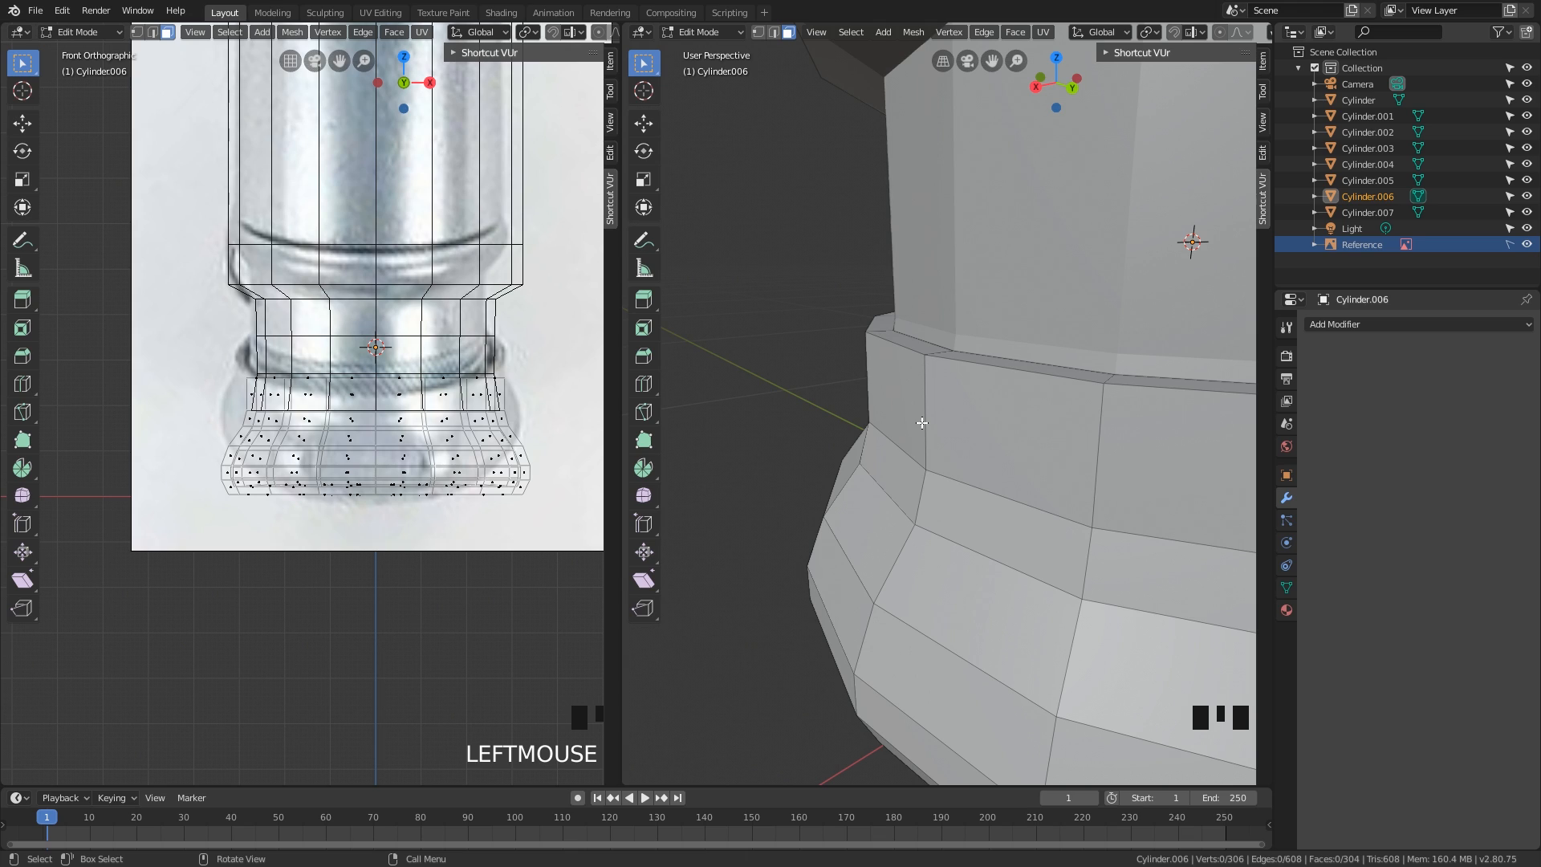
mouse_move(922, 423)
middle_down()
mouse_move(947, 437)
mouse_move(909, 436)
middle_up()
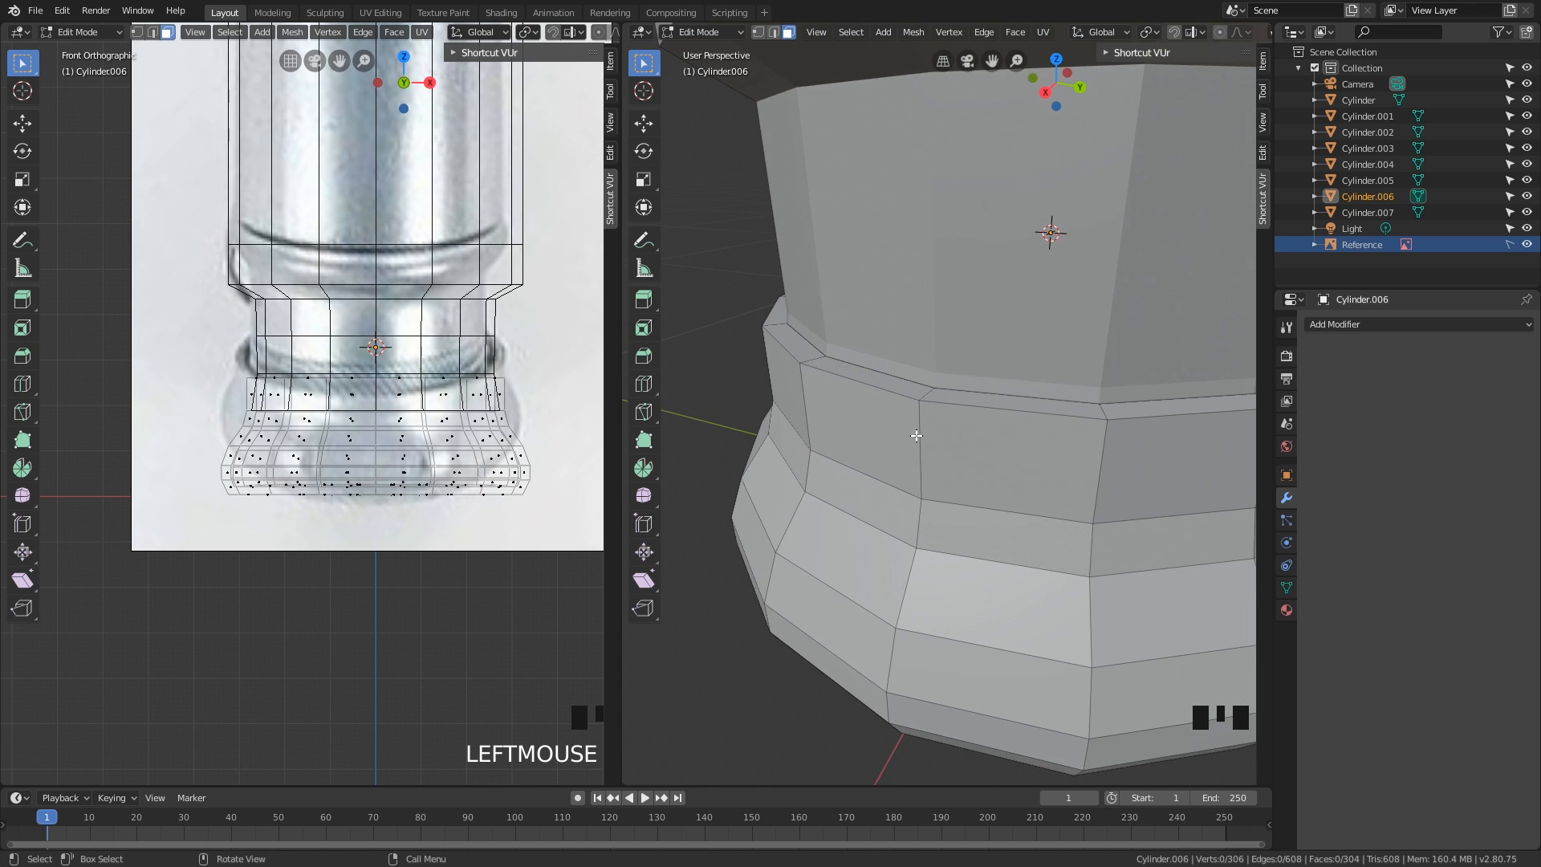
middle_drag(956, 441, 929, 450)
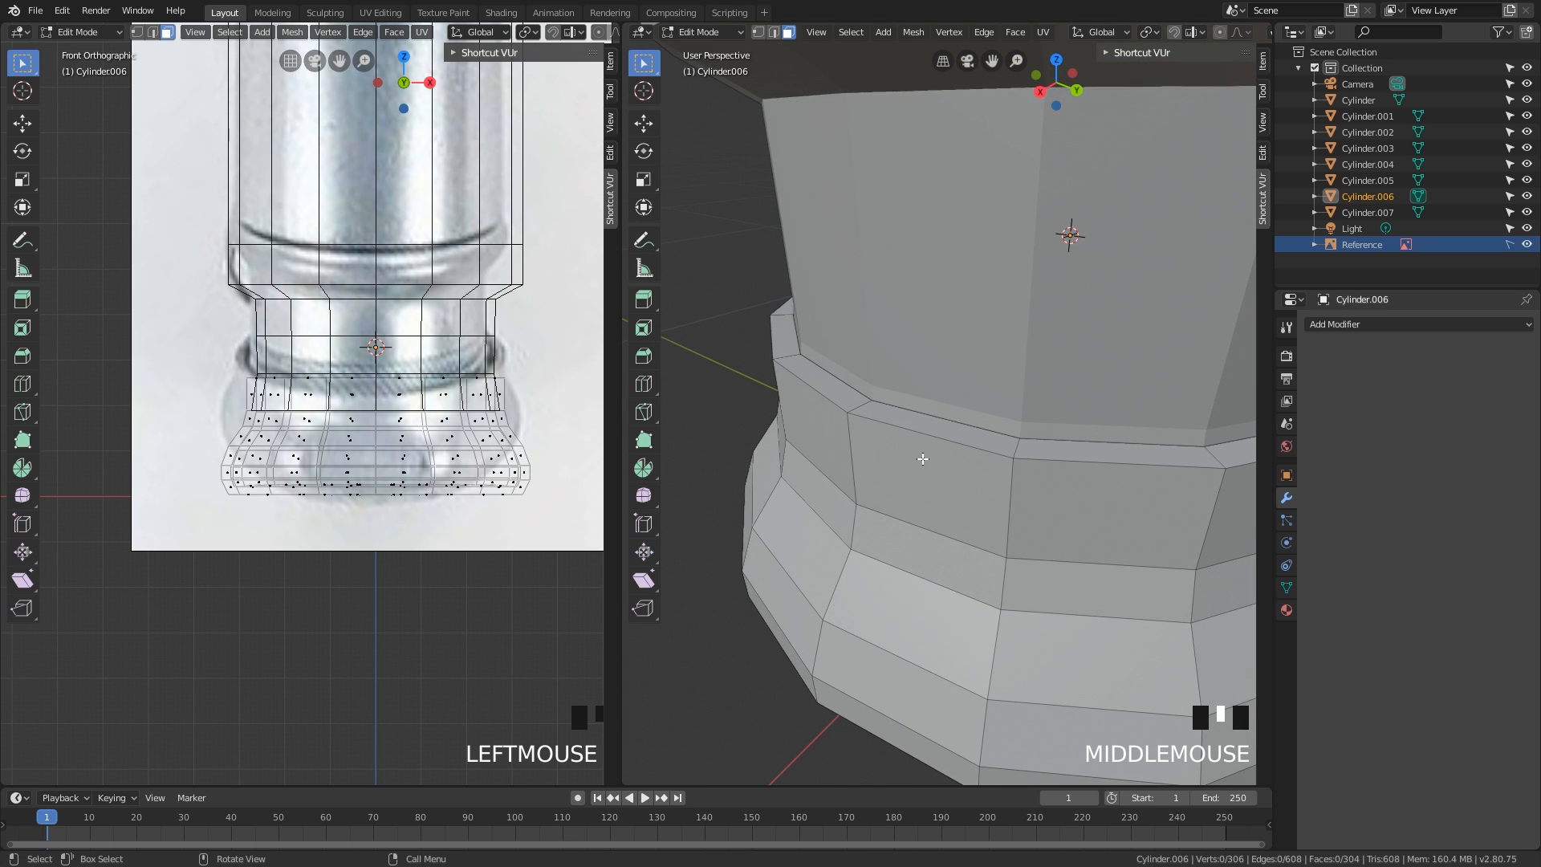
mouse_move(920, 450)
middle_down()
mouse_move(942, 444)
mouse_move(927, 465)
middle_up()
- Return the pommel base to Object Mode and save the file
key(Tab)
click(942, 445)
key(ctrl+s)
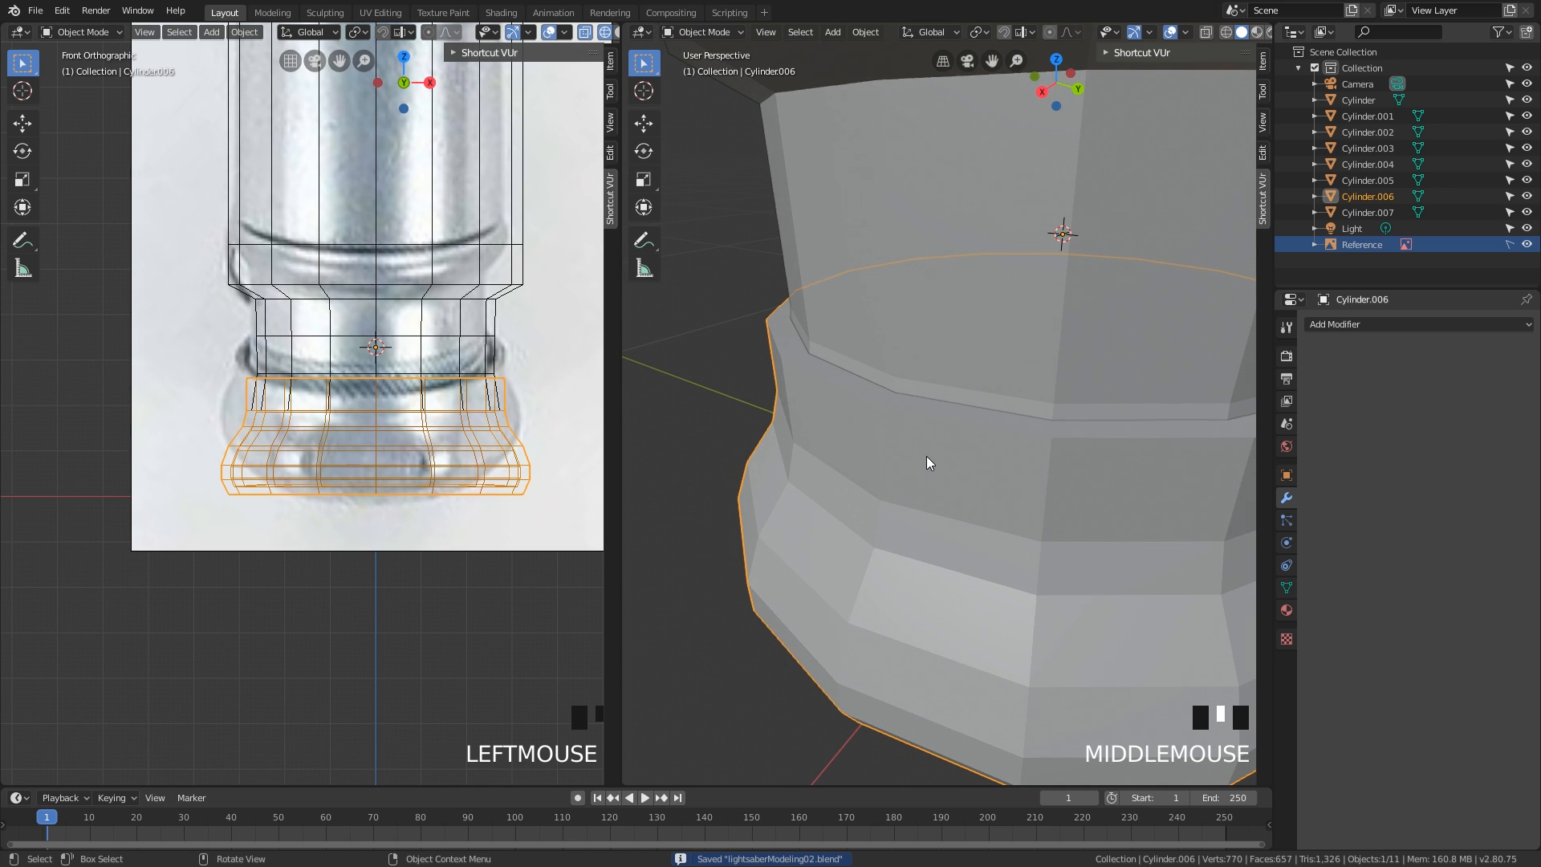
key(Tab)
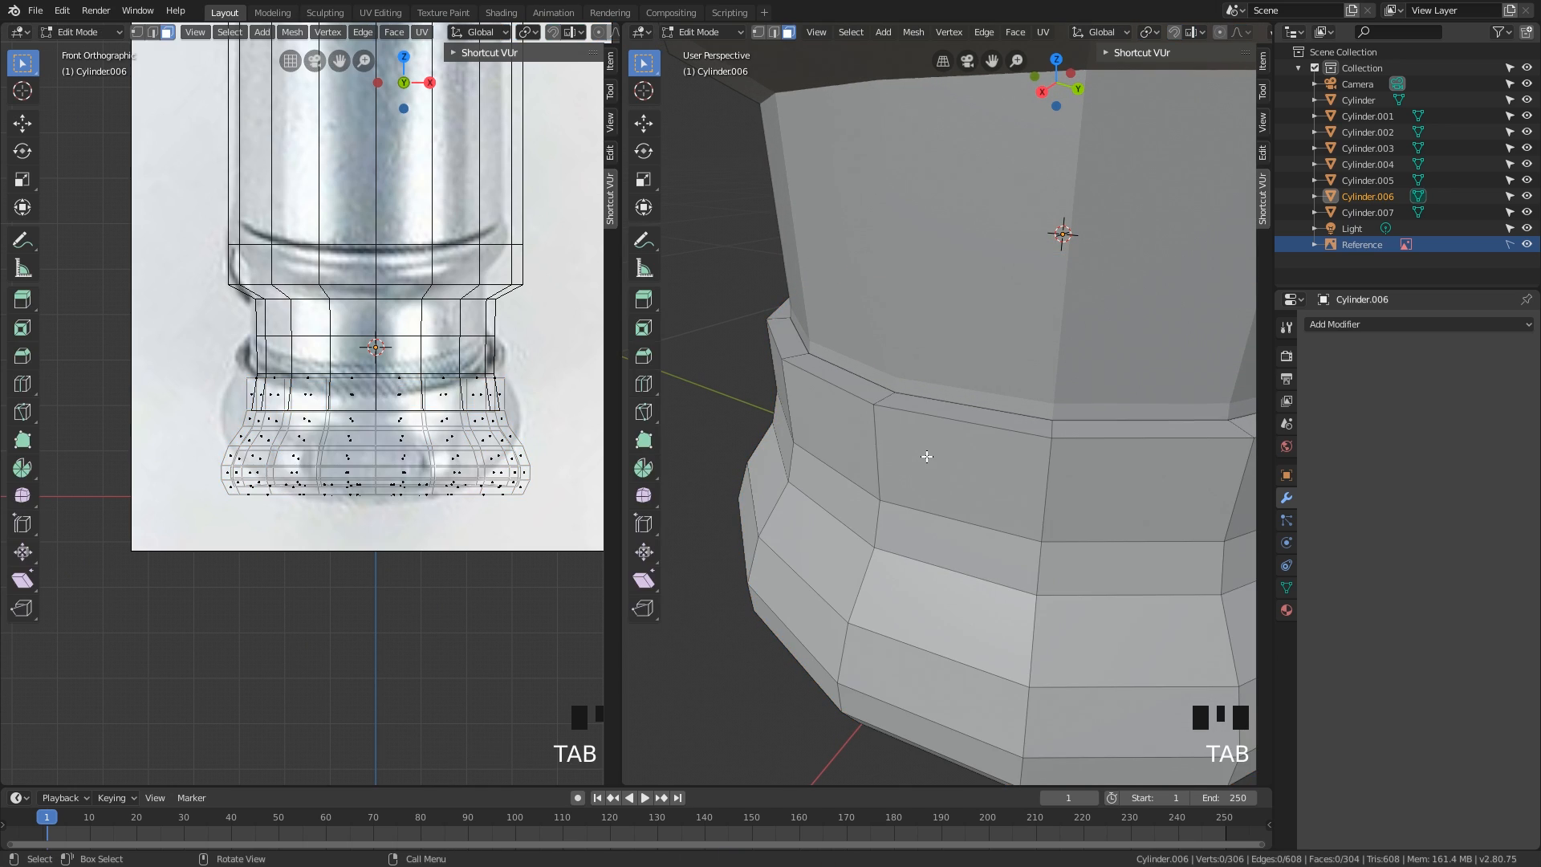
middle_drag(953, 434, 953, 442)
key(Tab)
middle_drag(944, 453, 944, 455)
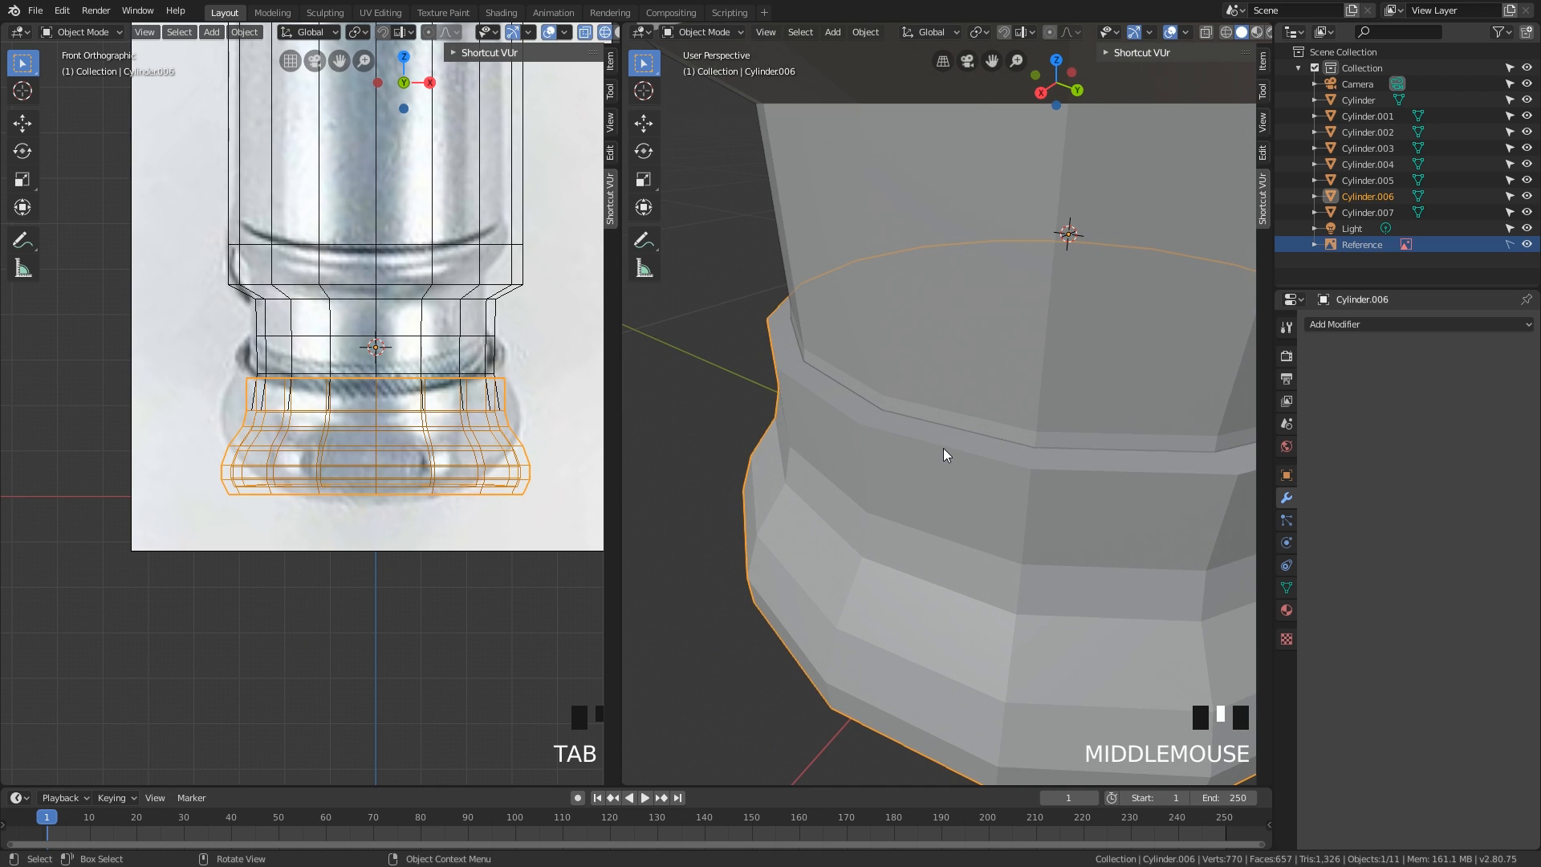
- Isolate the pommel base in local view, inspect its rim and hollow interior, and deselect it
key(KP_Divide)
key(KP_Divide)
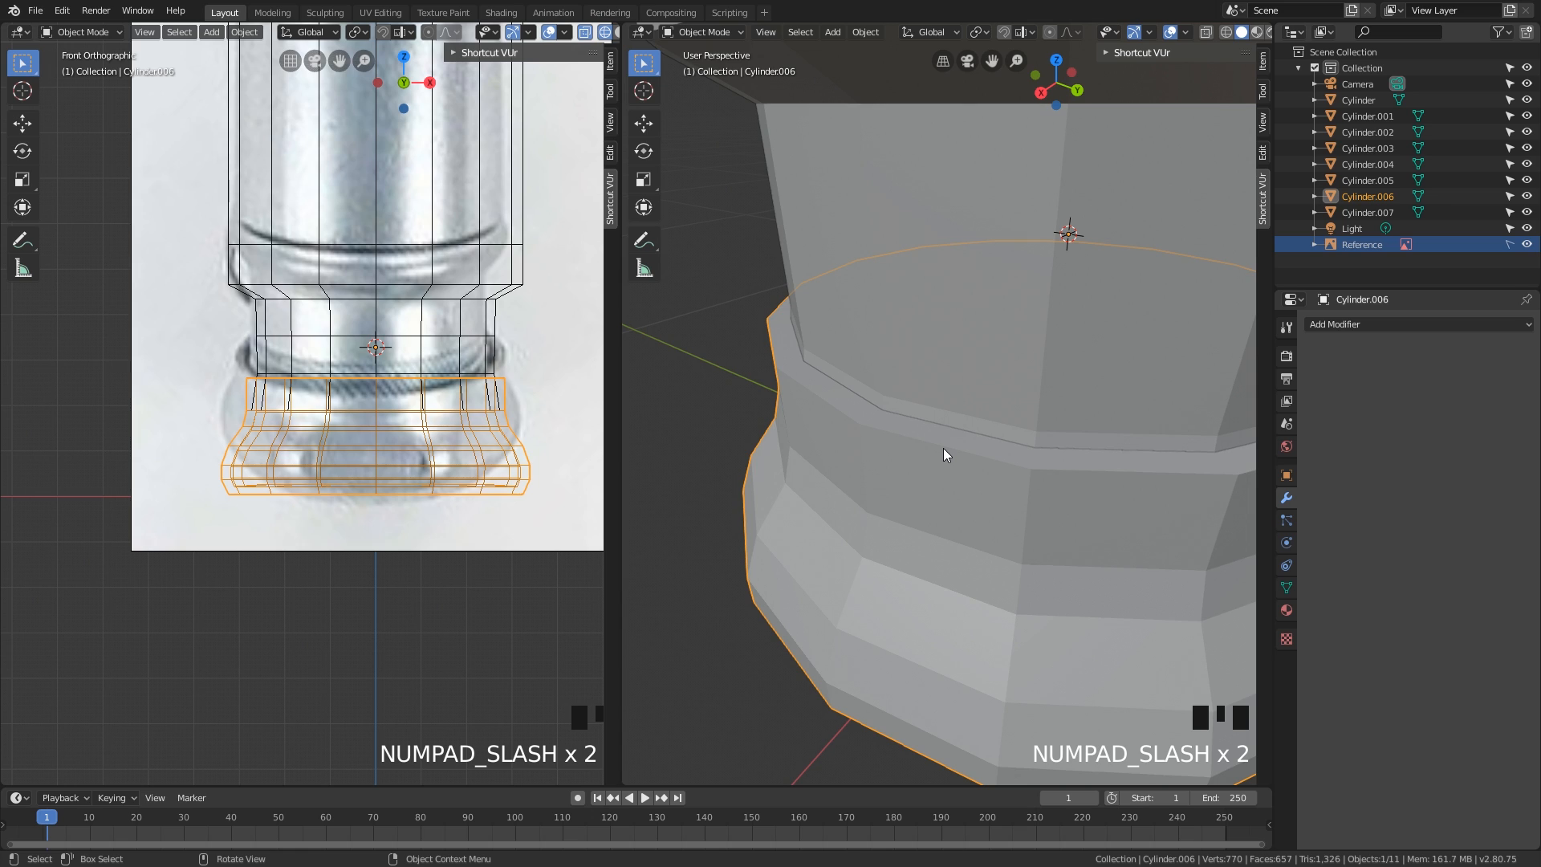
click(749, 434)
click(819, 437)
key(KP_Divide)
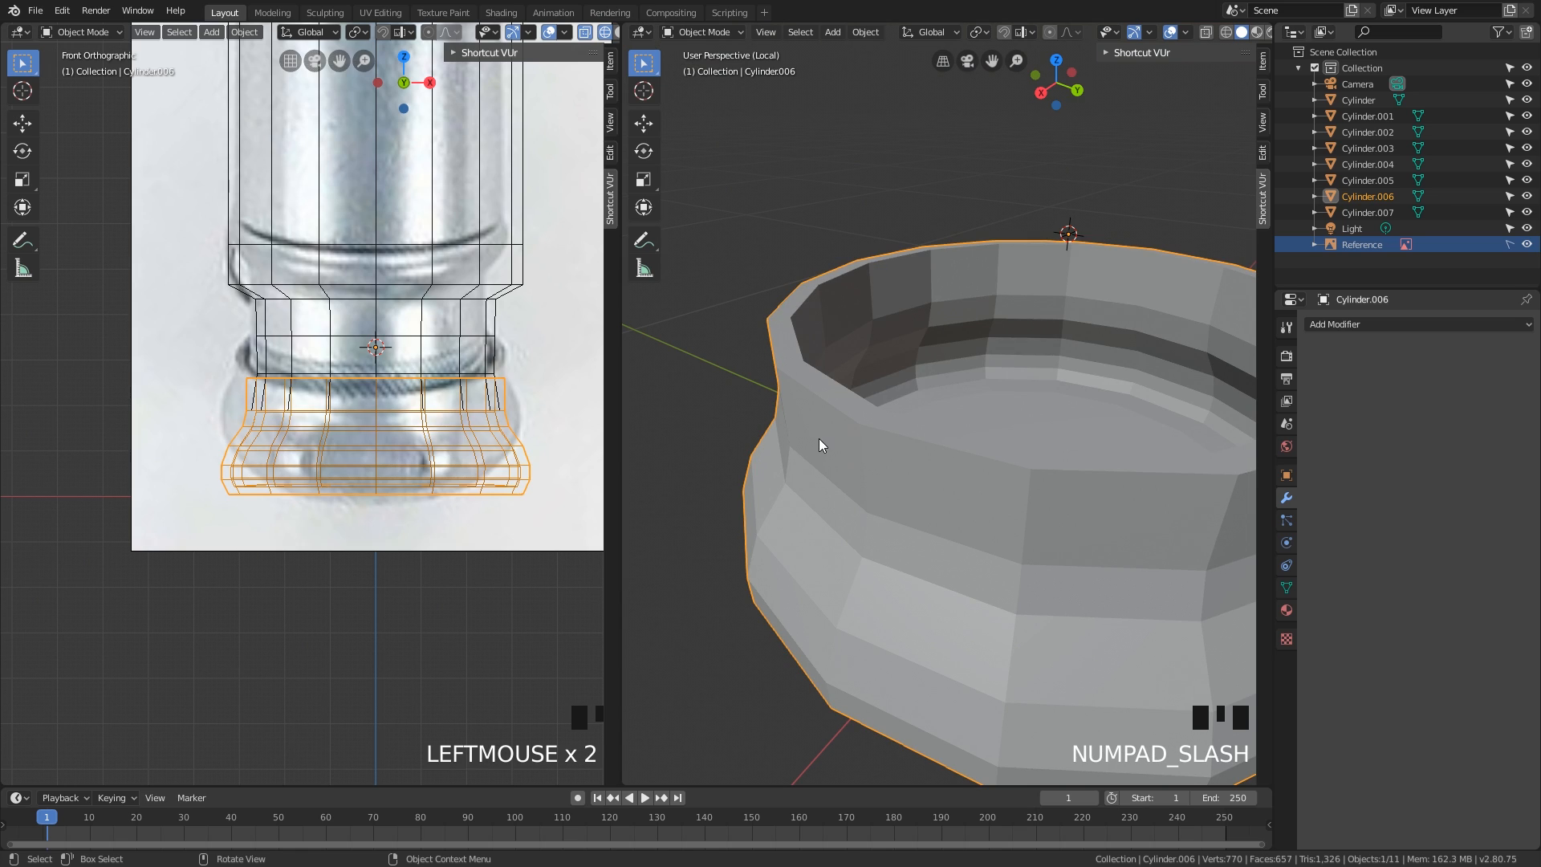
middle_drag(830, 440, 836, 455)
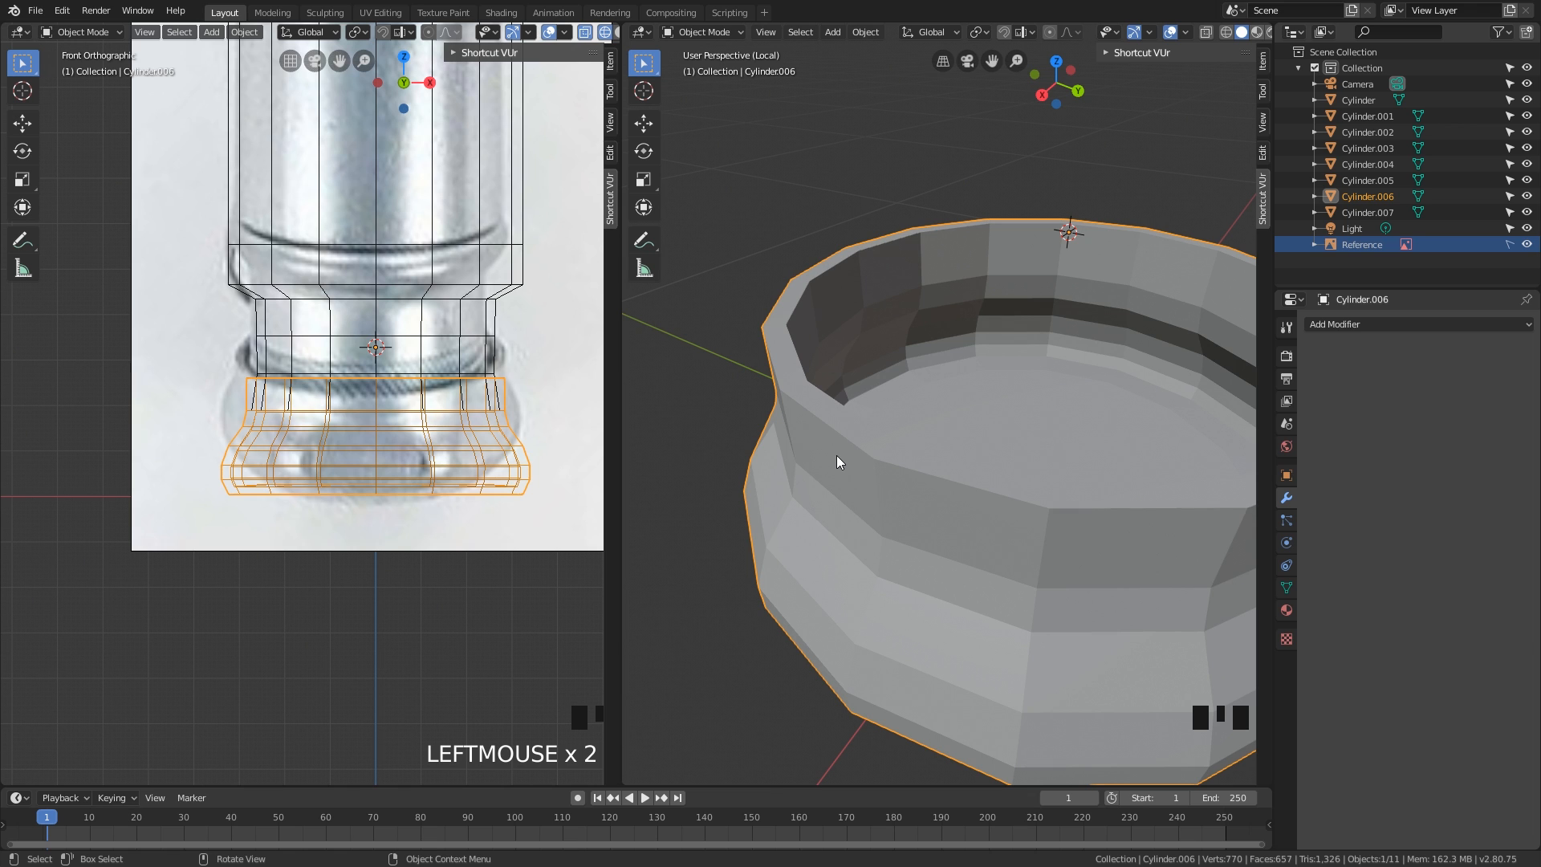
middle_drag(850, 455, 903, 454)
scroll(798, 453, down, 2)
click(777, 401)
scroll(907, 470, up, 2)
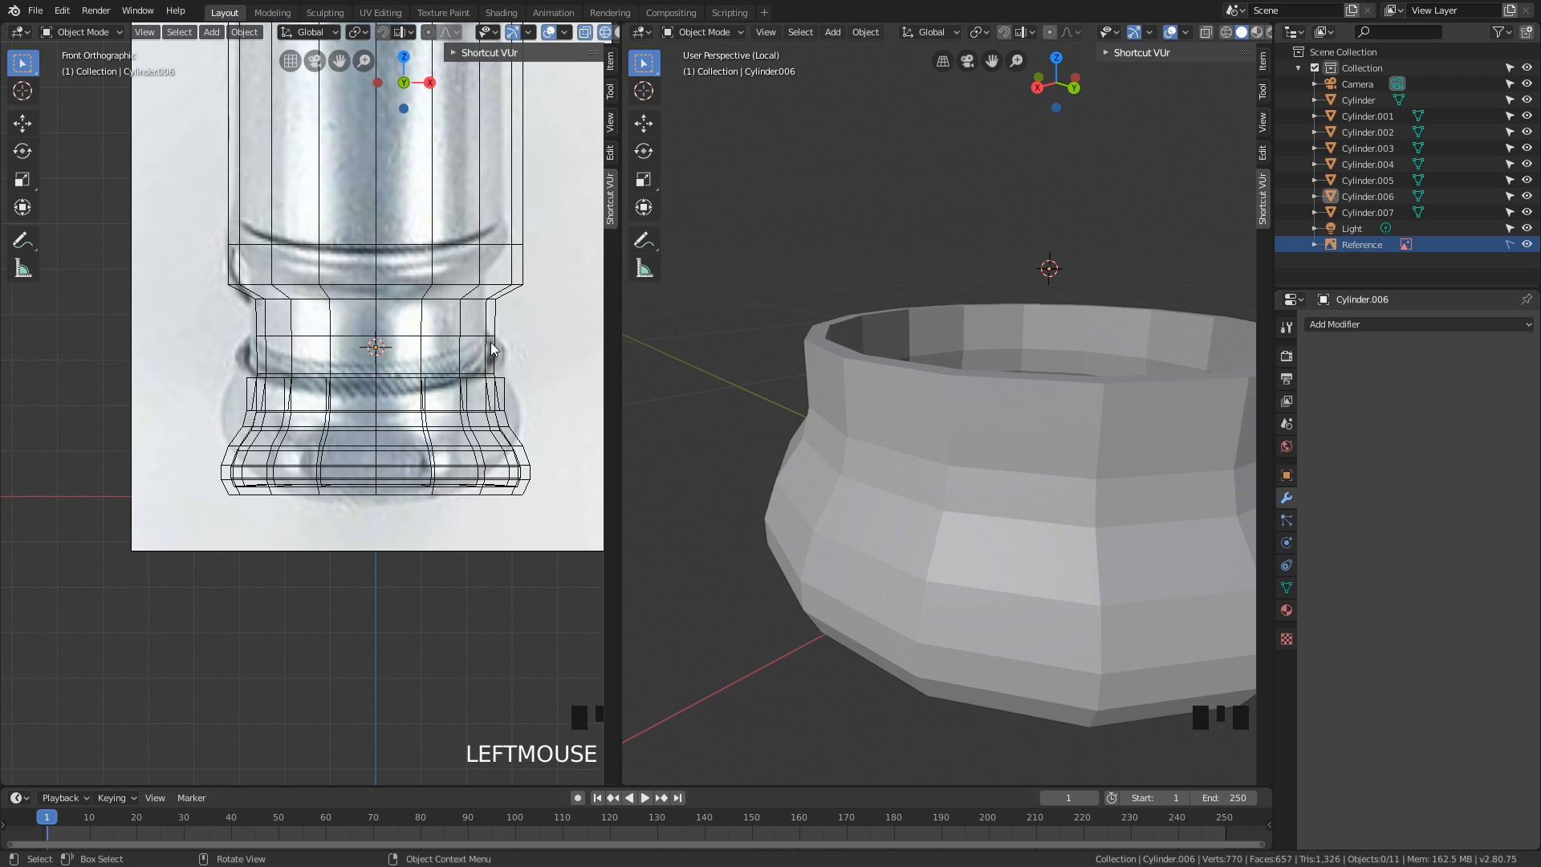
- Select the pommel base and add a Subdivision Surface modifier to it
middle_drag(790, 433, 853, 435)
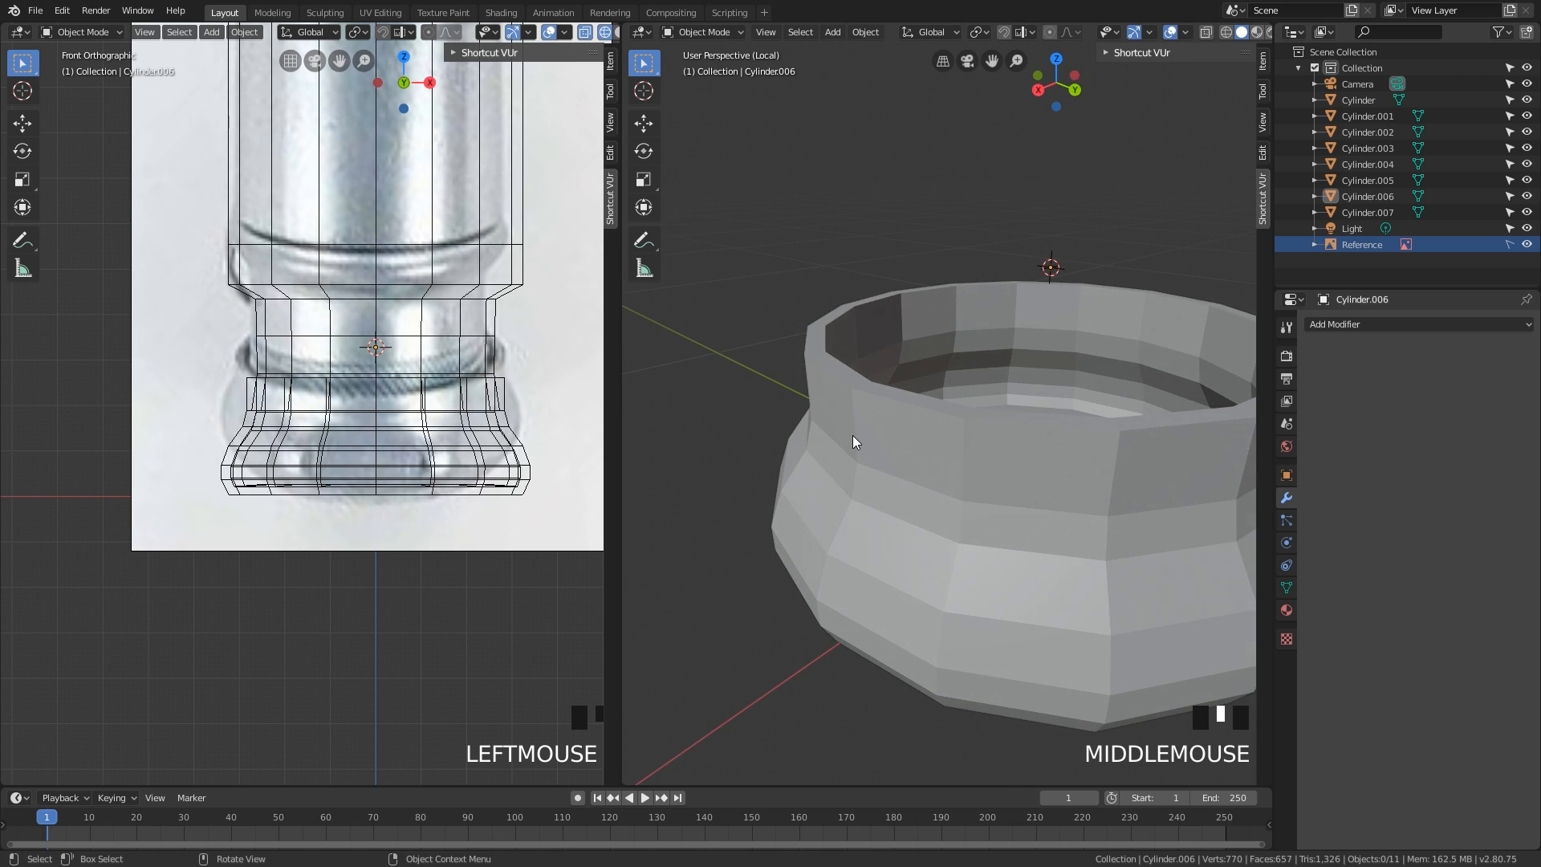
click(853, 437)
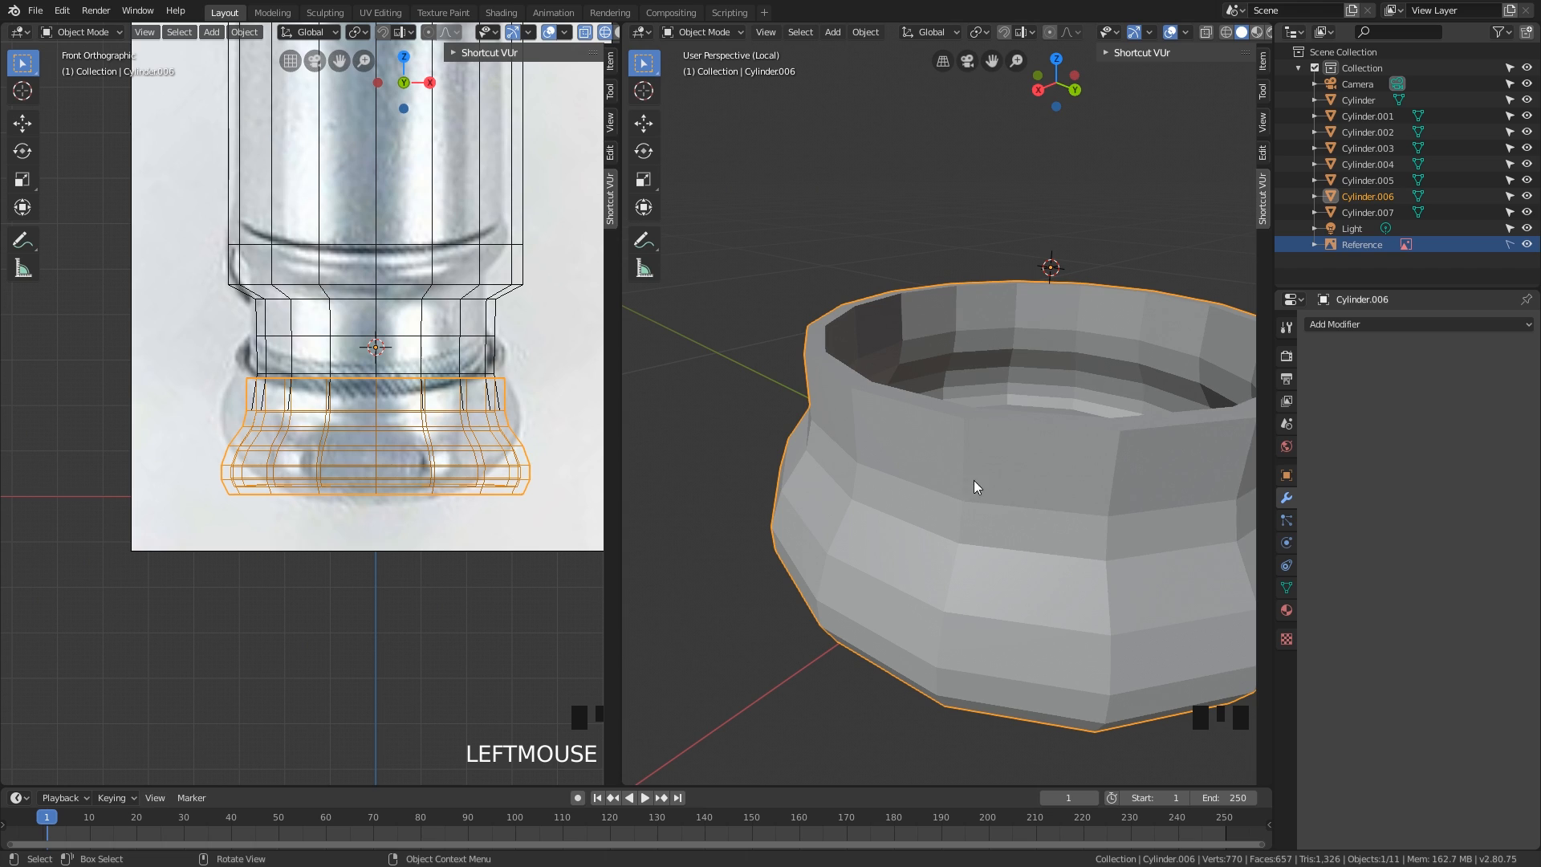
click(1360, 323)
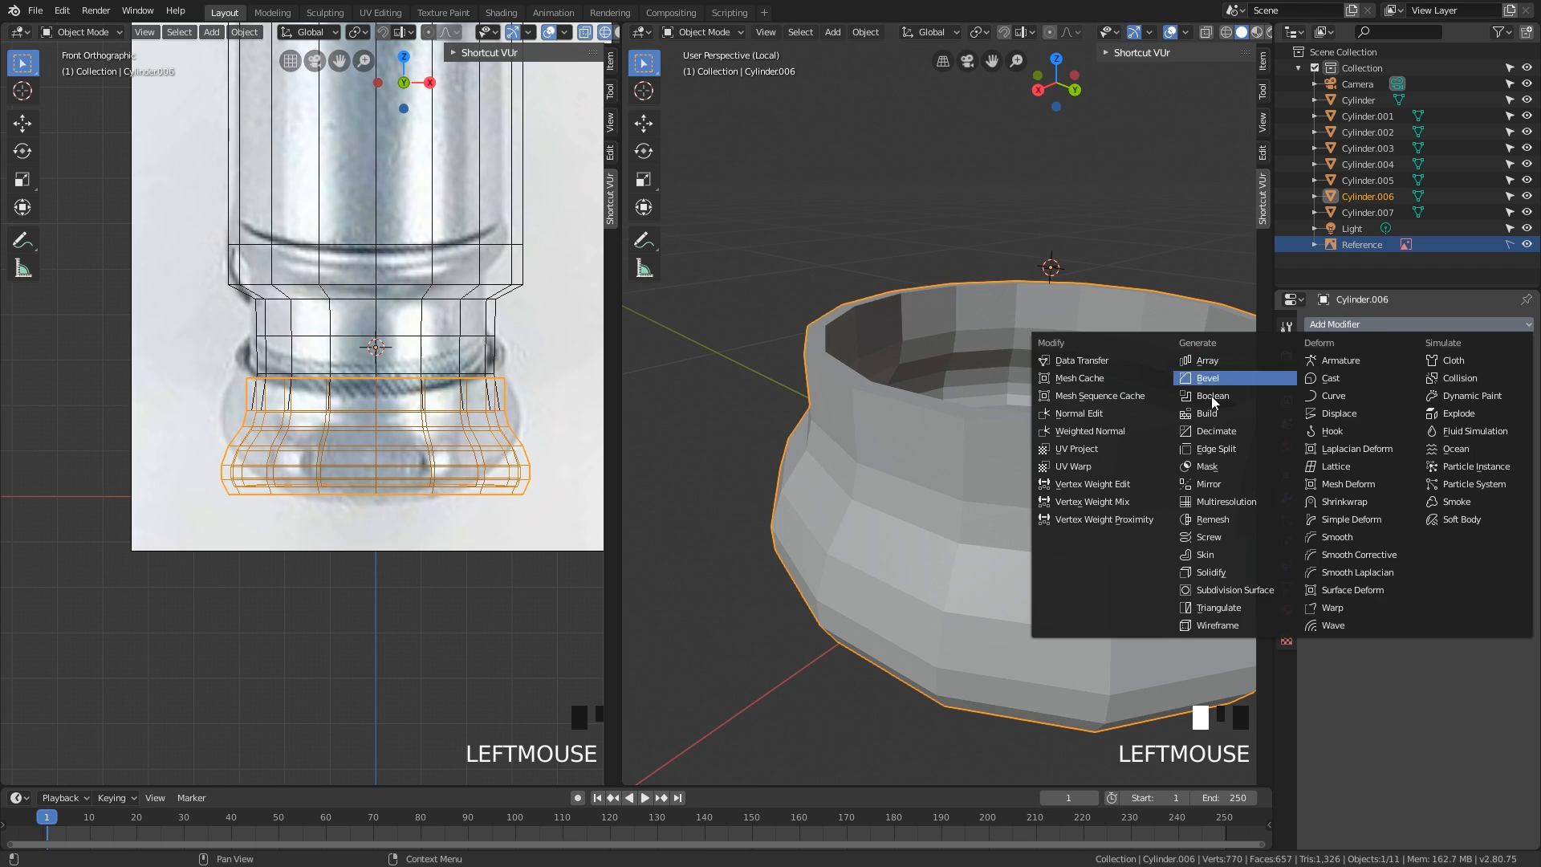
click(1225, 590)
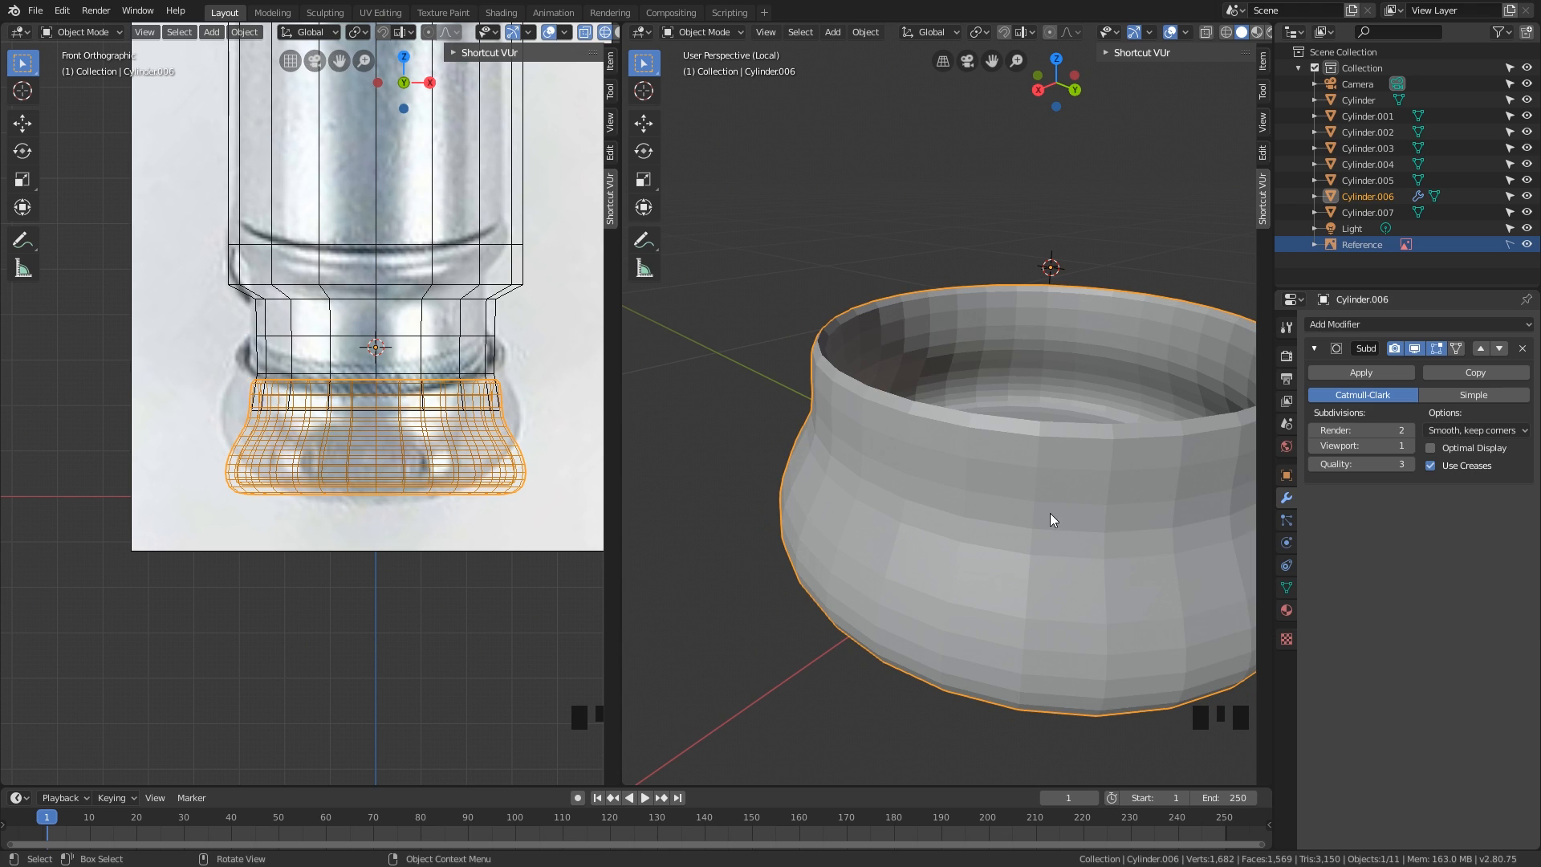
middle_drag(1050, 513, 990, 444)
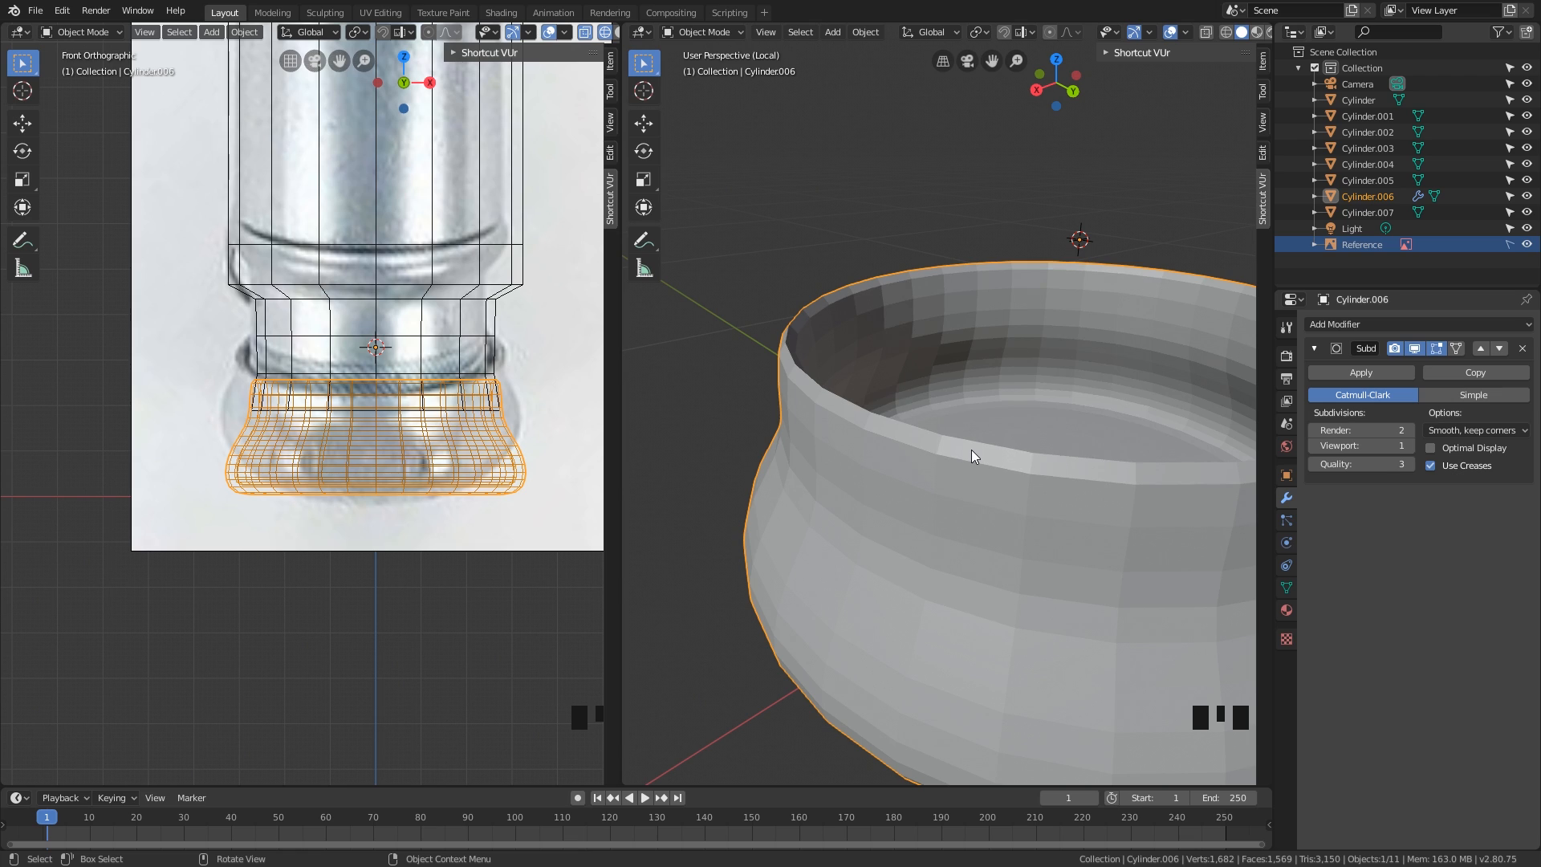
scroll(971, 455, down, 1)
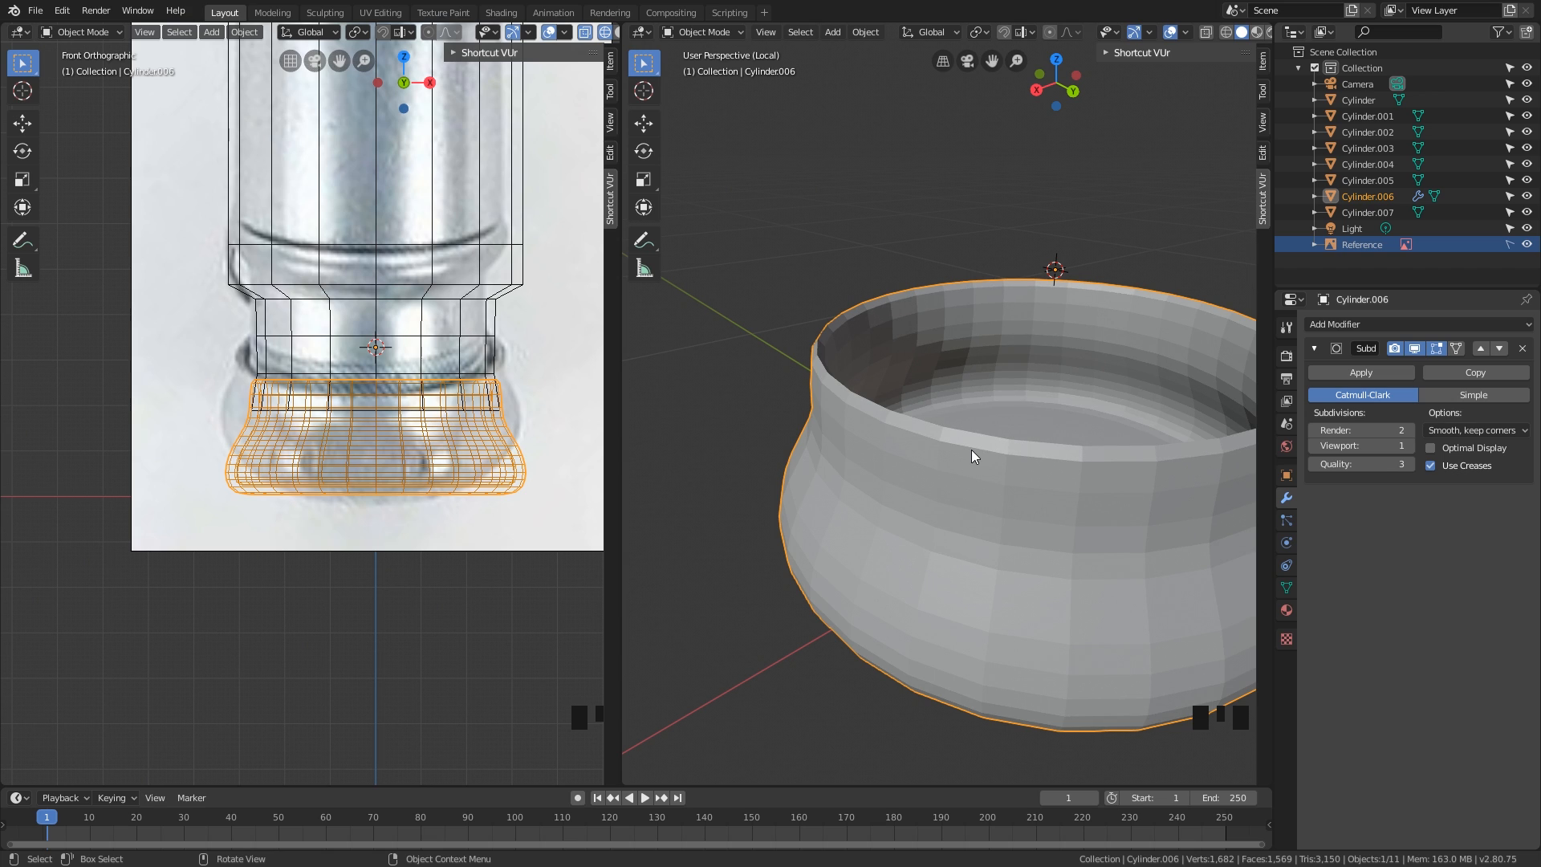
- Compare the pommel base's smoothing at viewport subdivision levels 1 and 3
click(1411, 446)
click(1411, 446)
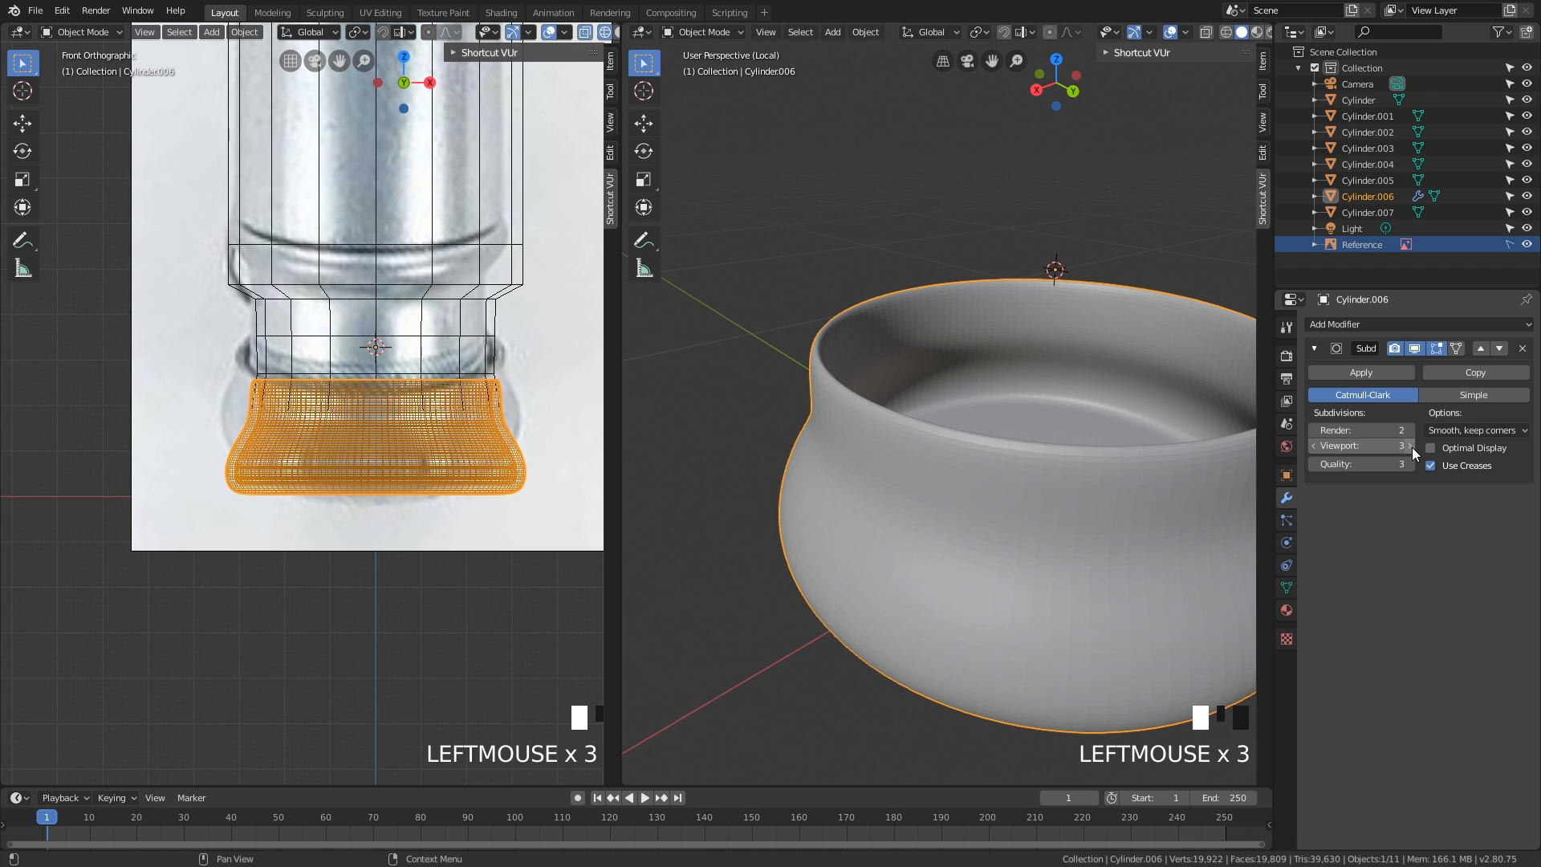
click(1314, 446)
click(1315, 446)
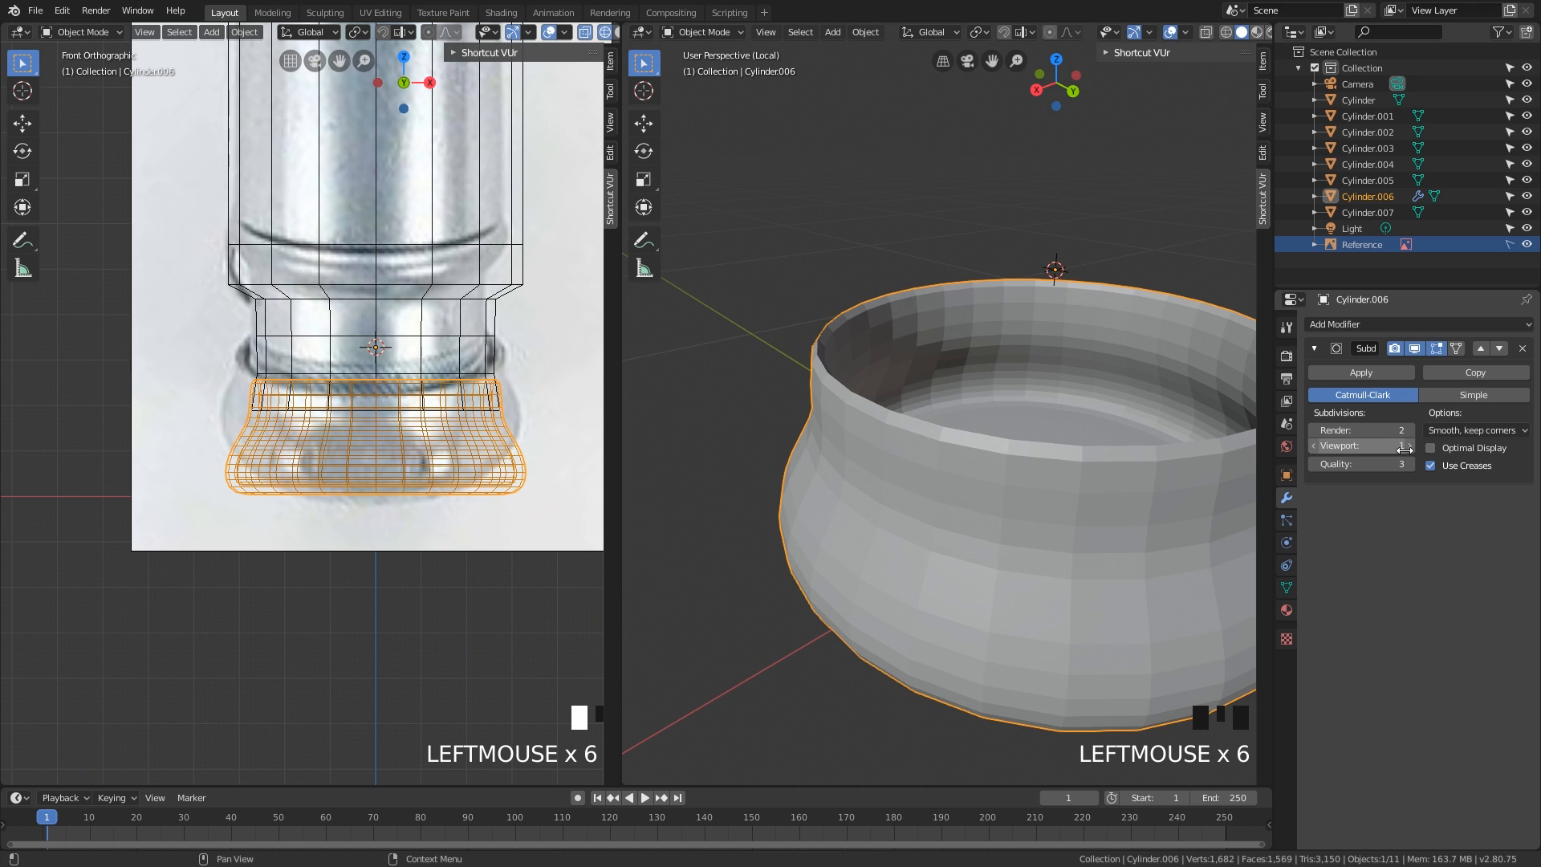
click(1409, 446)
click(1409, 447)
click(1315, 446)
click(1315, 446)
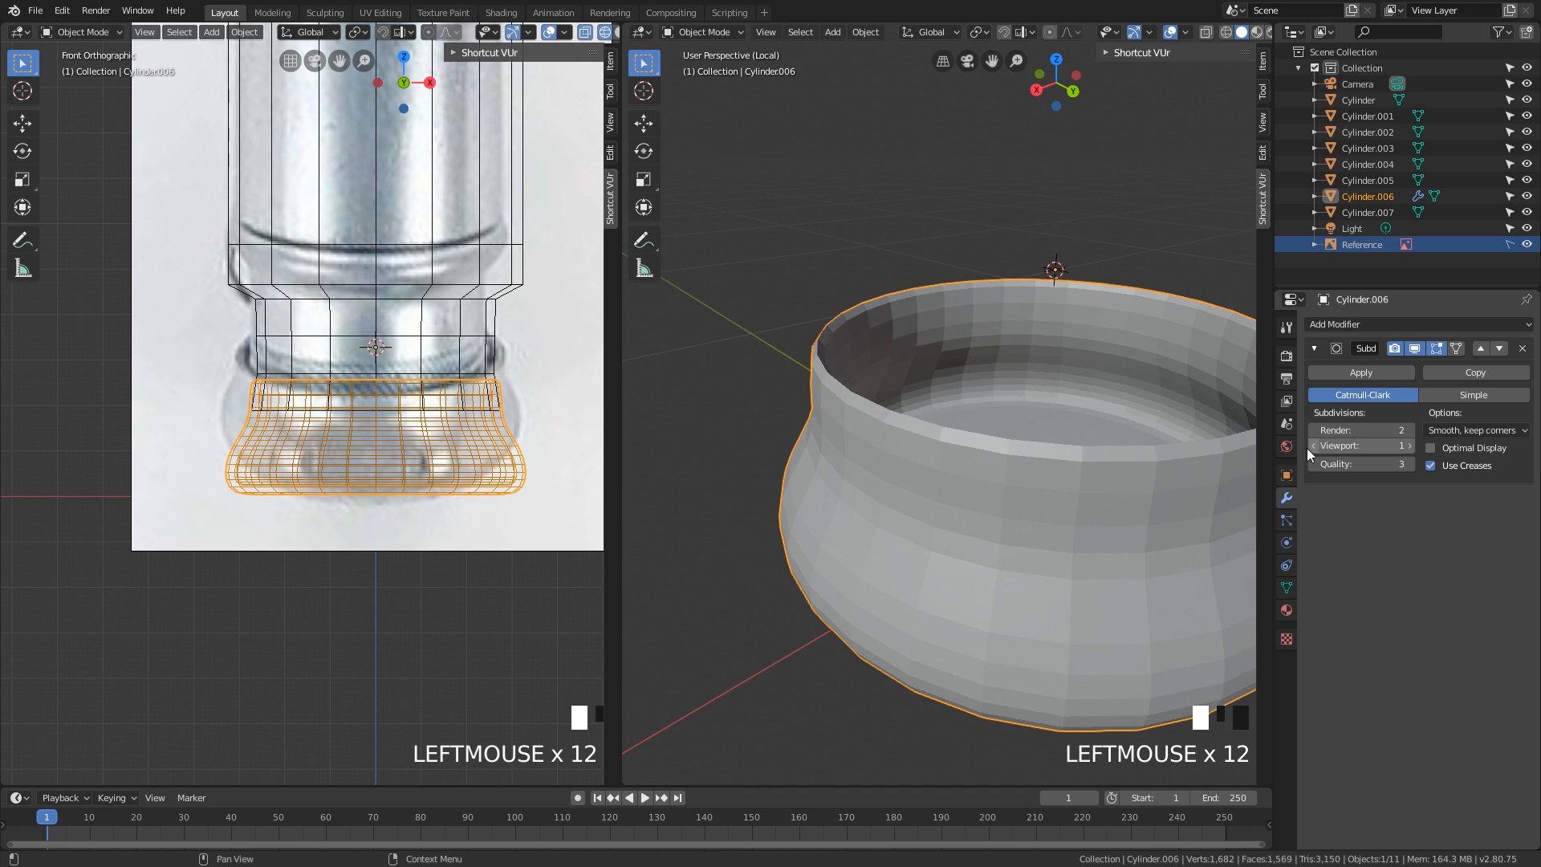
mouse_move(1148, 518)
middle_down()
mouse_move(1174, 514)
mouse_move(1122, 505)
middle_up()
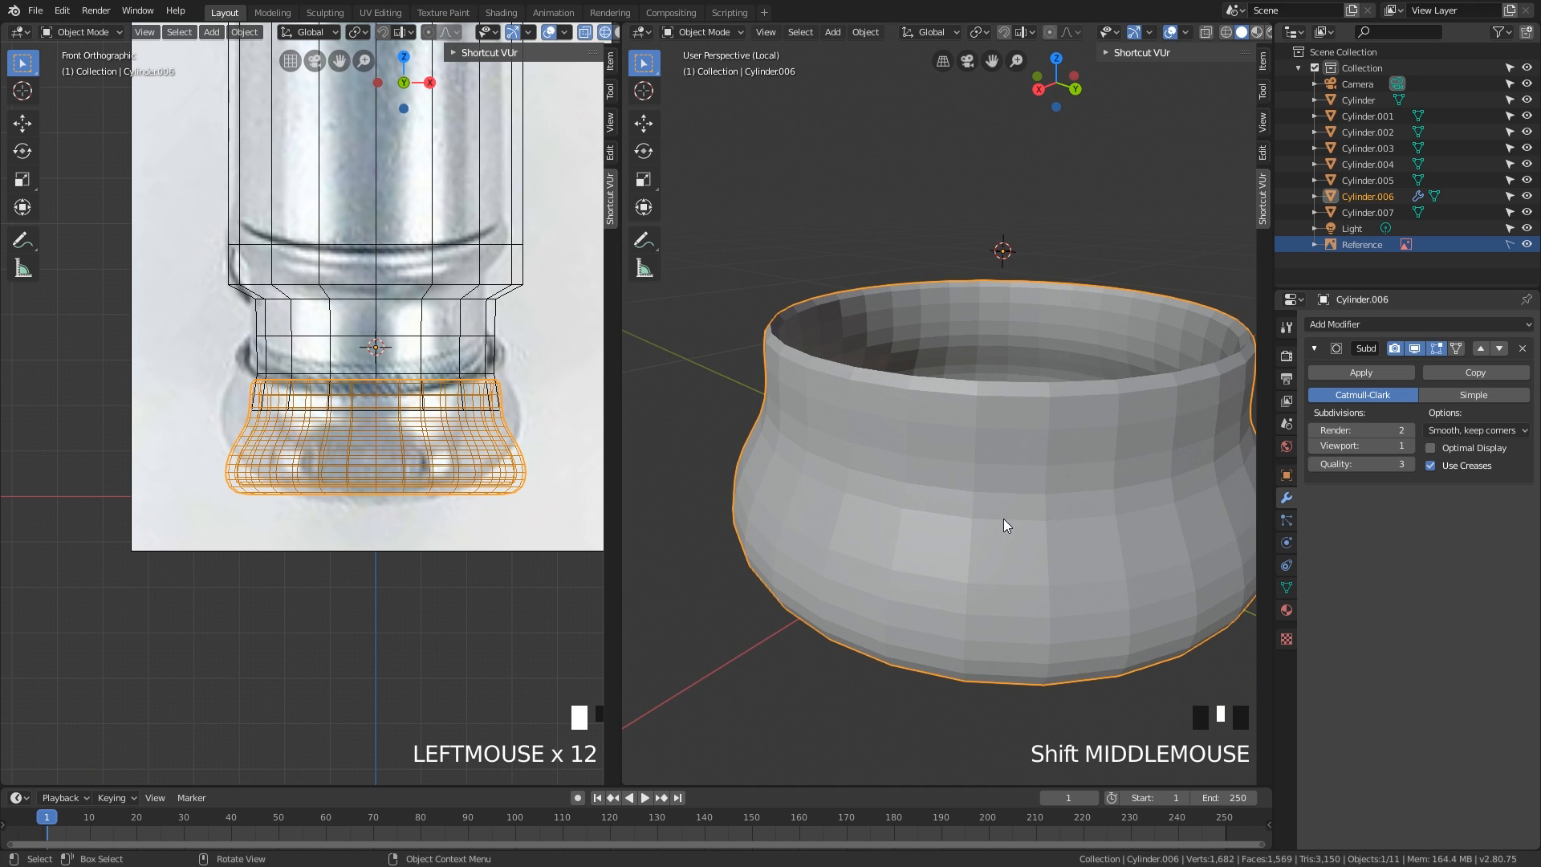
middle_drag(1004, 523, 995, 492)
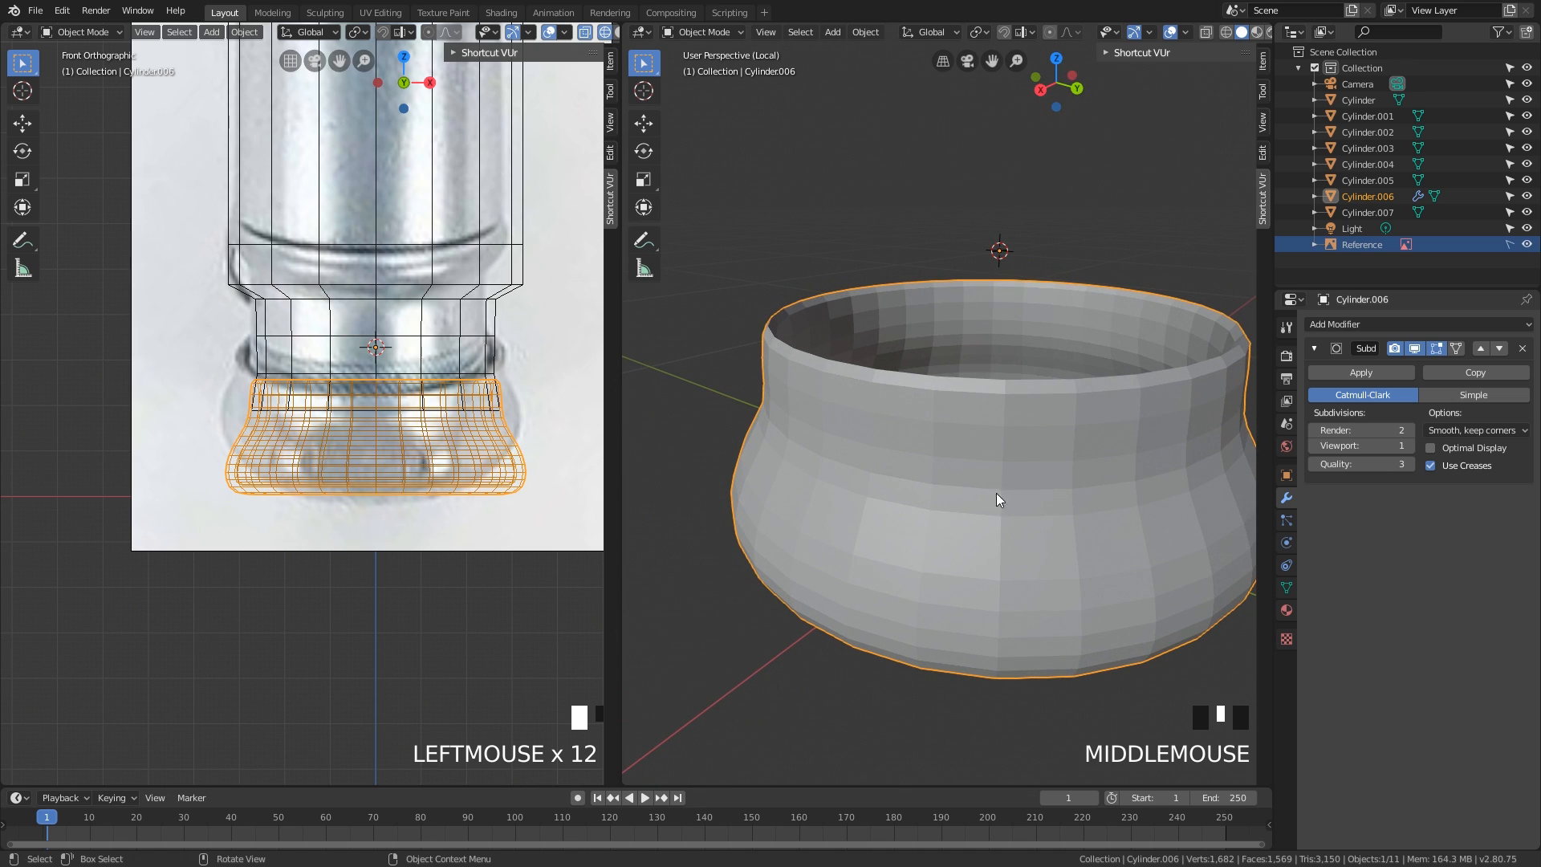
- Set the modifier's viewport subdivisions to 2 and examine the pommel base's rim up close
click(1415, 445)
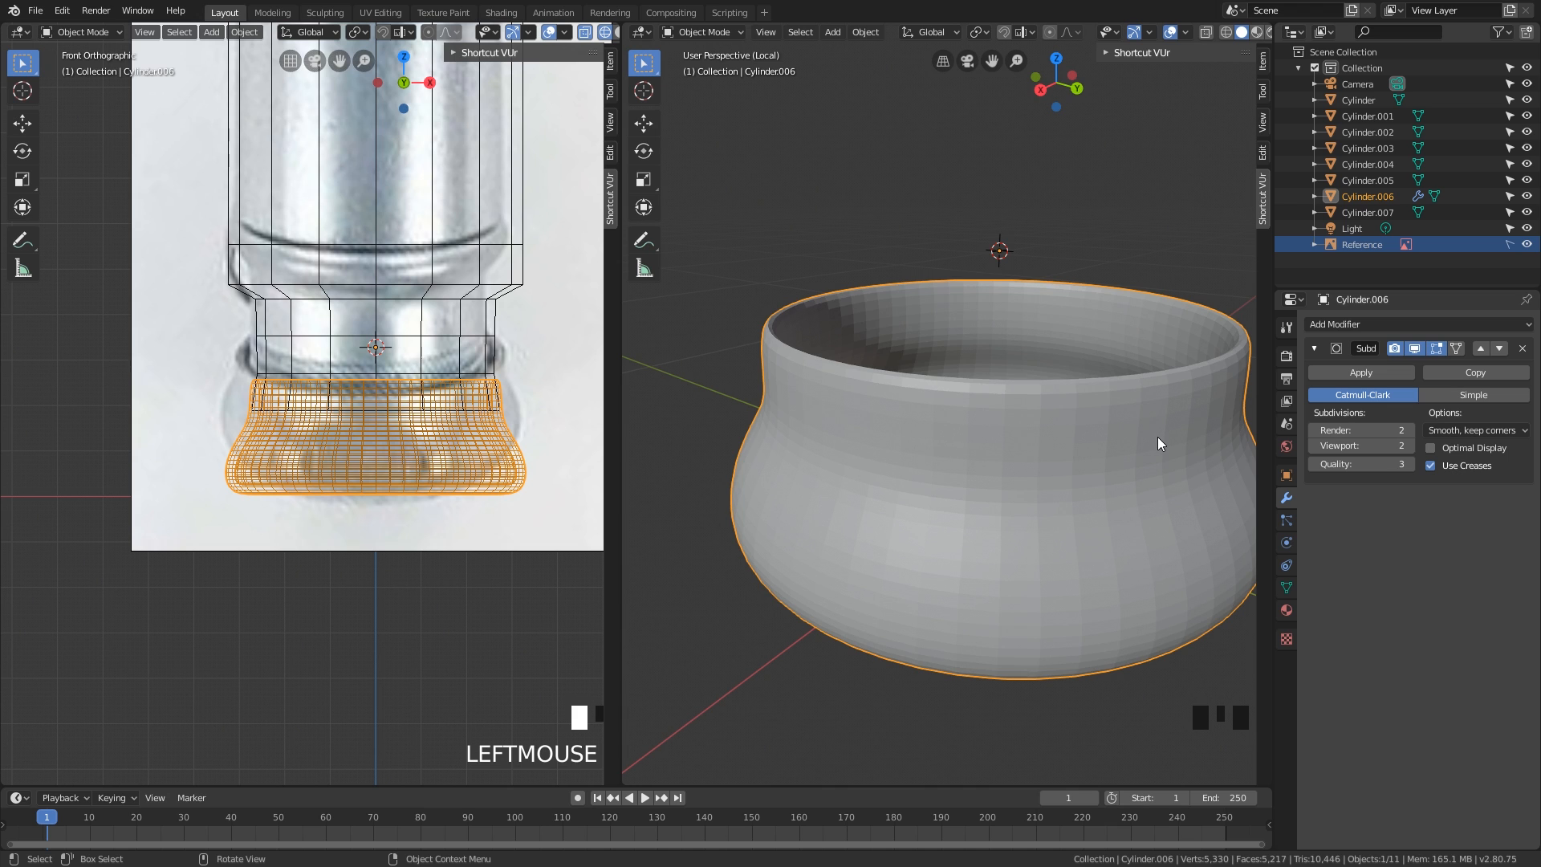
middle_drag(1157, 443, 1105, 456)
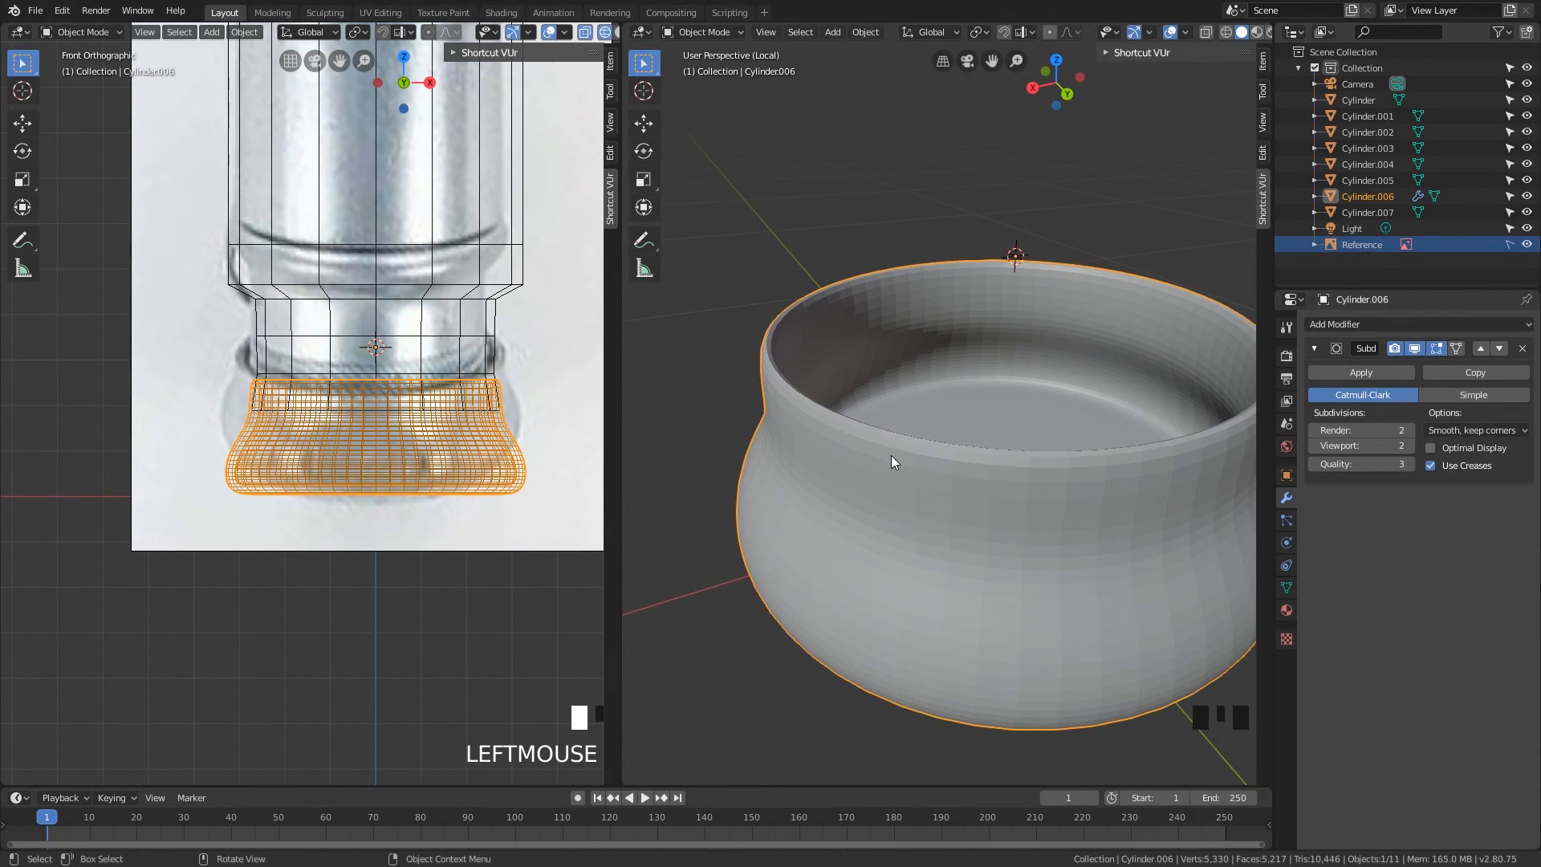
scroll(888, 456, up, 3)
shift+middle_drag(889, 456, 919, 475)
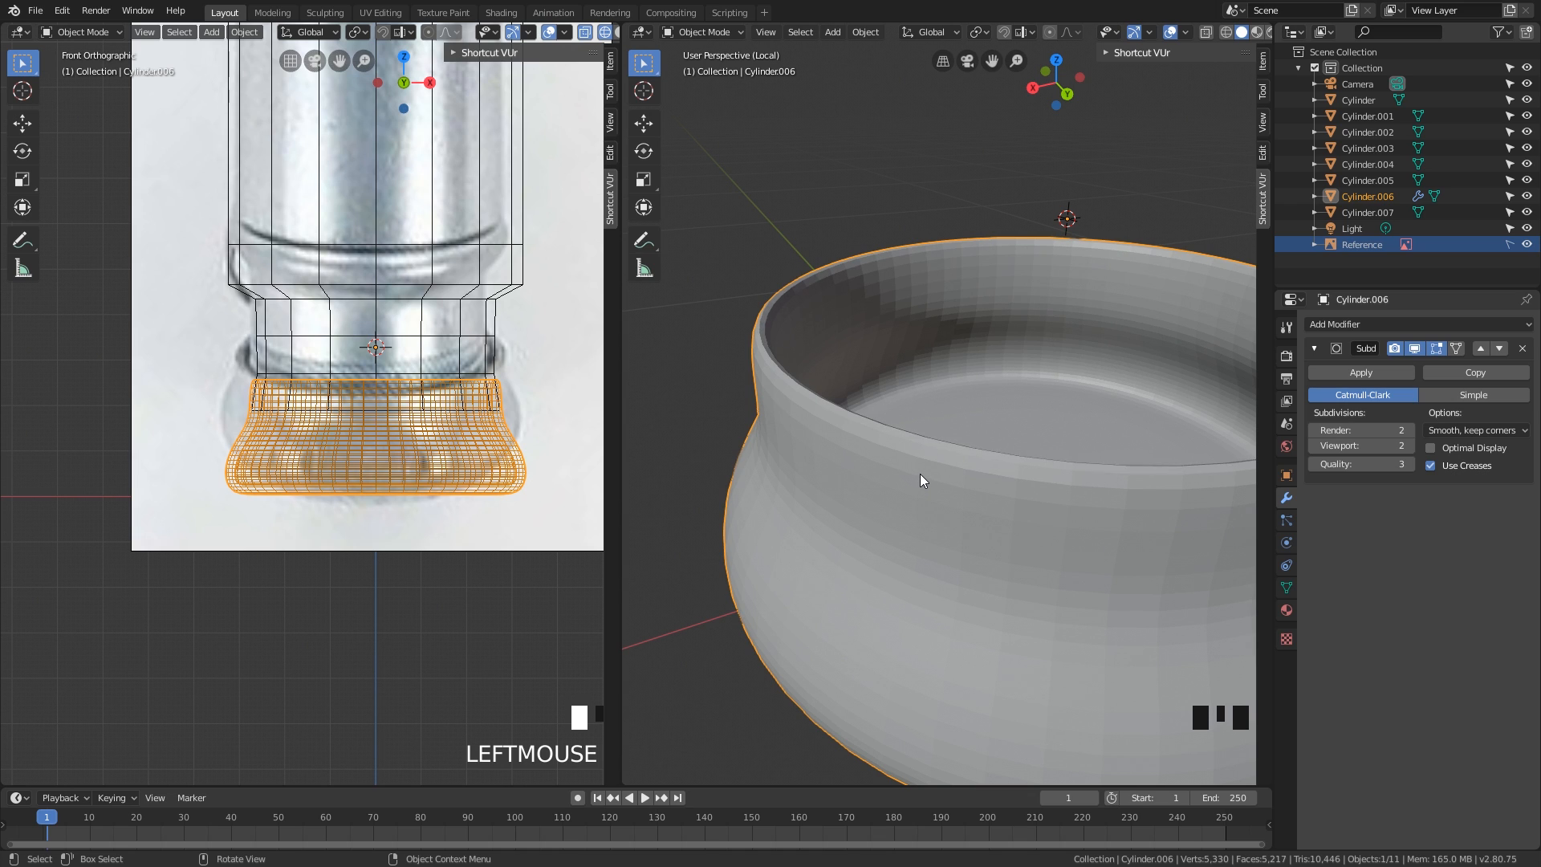
scroll(787, 434, up, 1)
middle_drag(787, 433, 854, 382)
scroll(802, 393, up, 2)
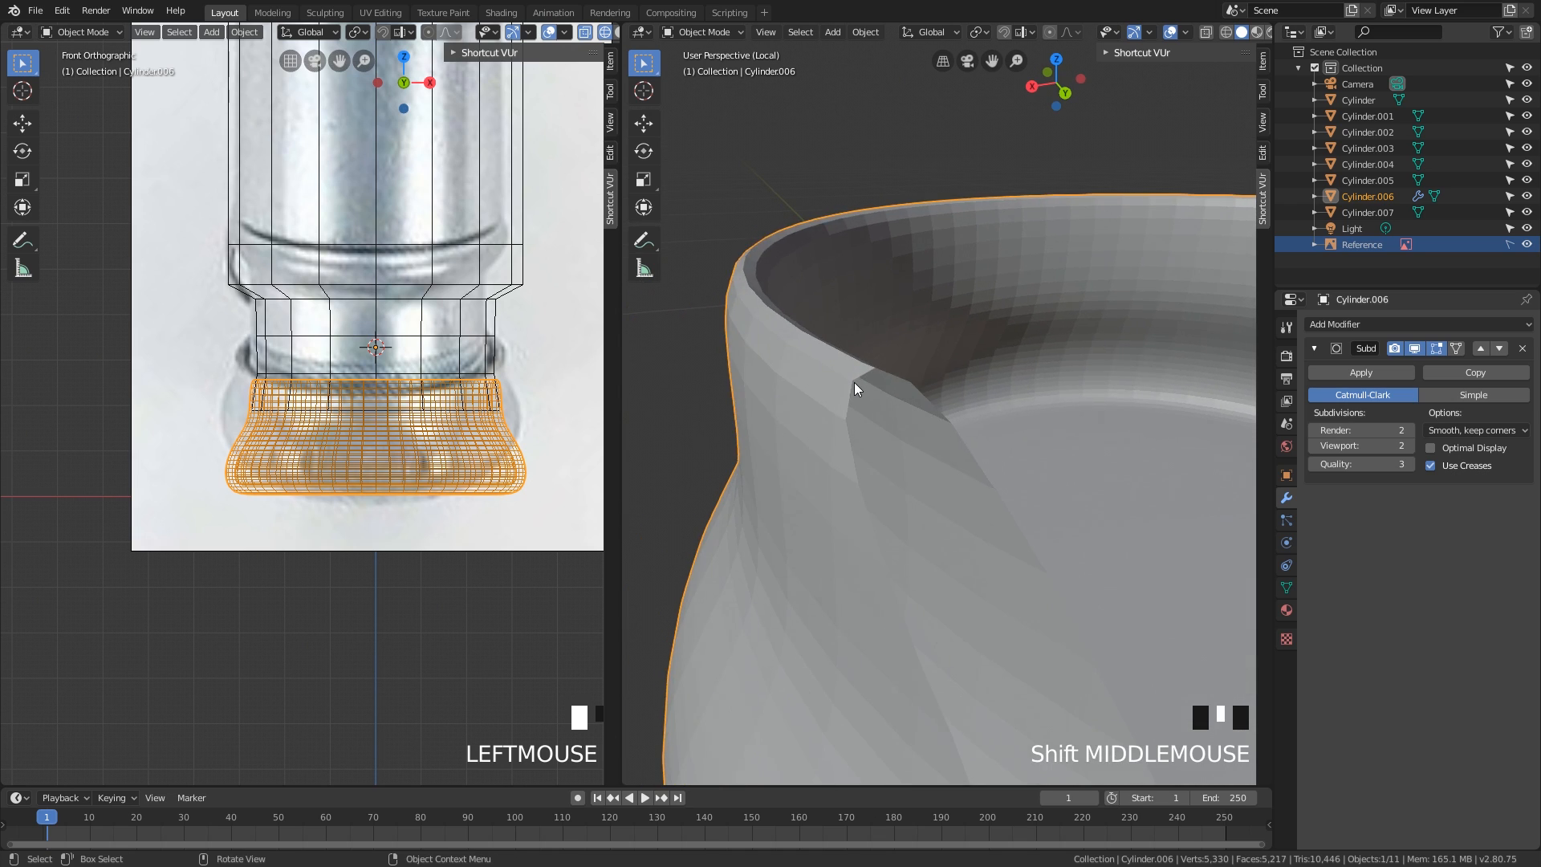
scroll(855, 382, down, 1)
- Set the Subdivision Surface modifier's viewport level to 3 and check the smoothed rim and outer wall
click(1409, 446)
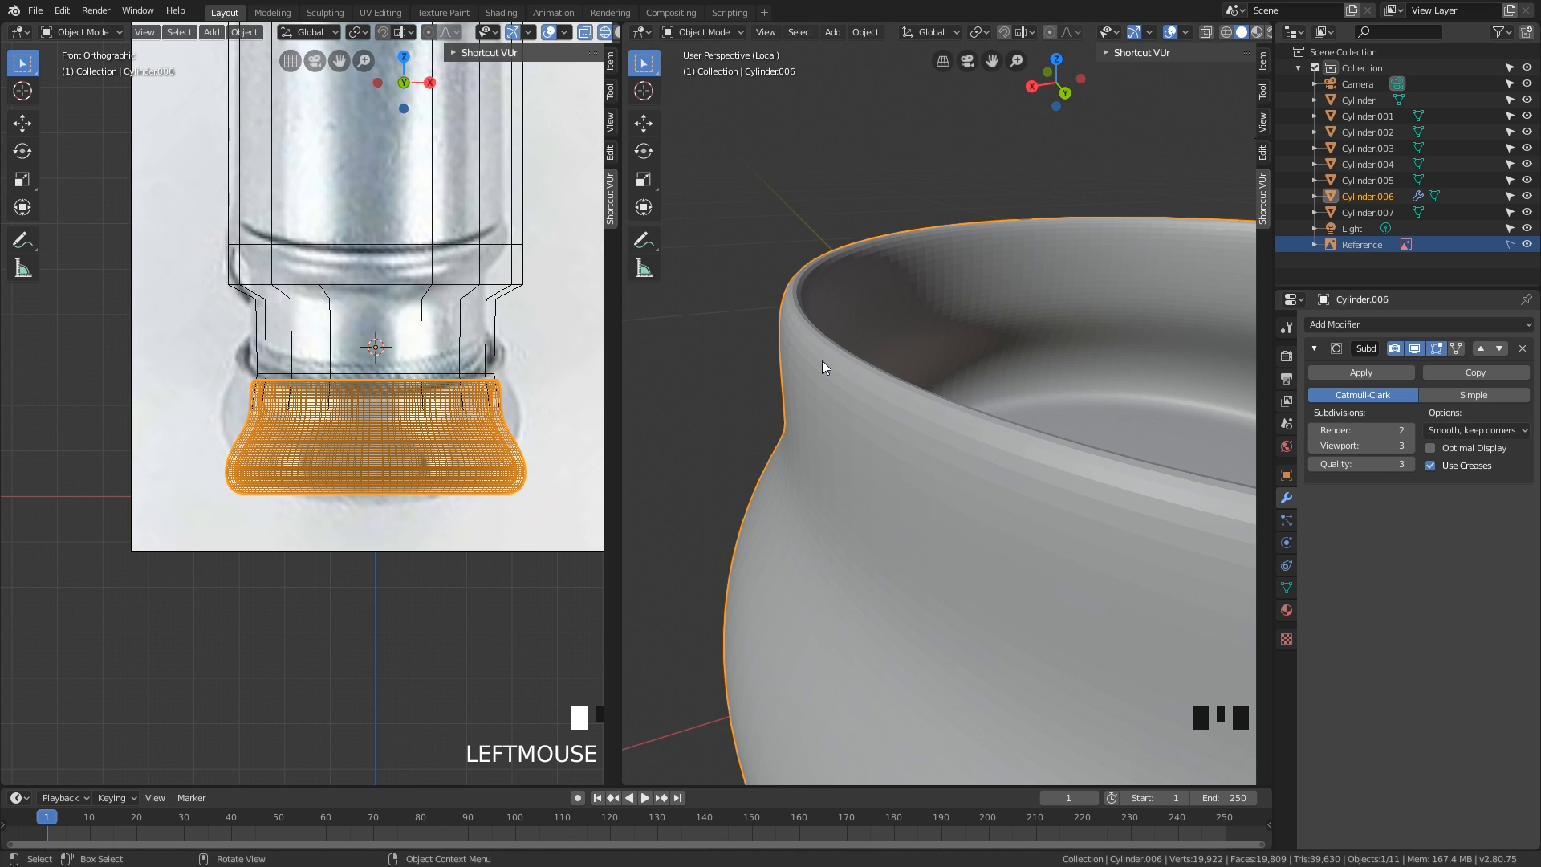
middle_drag(1198, 407, 898, 396)
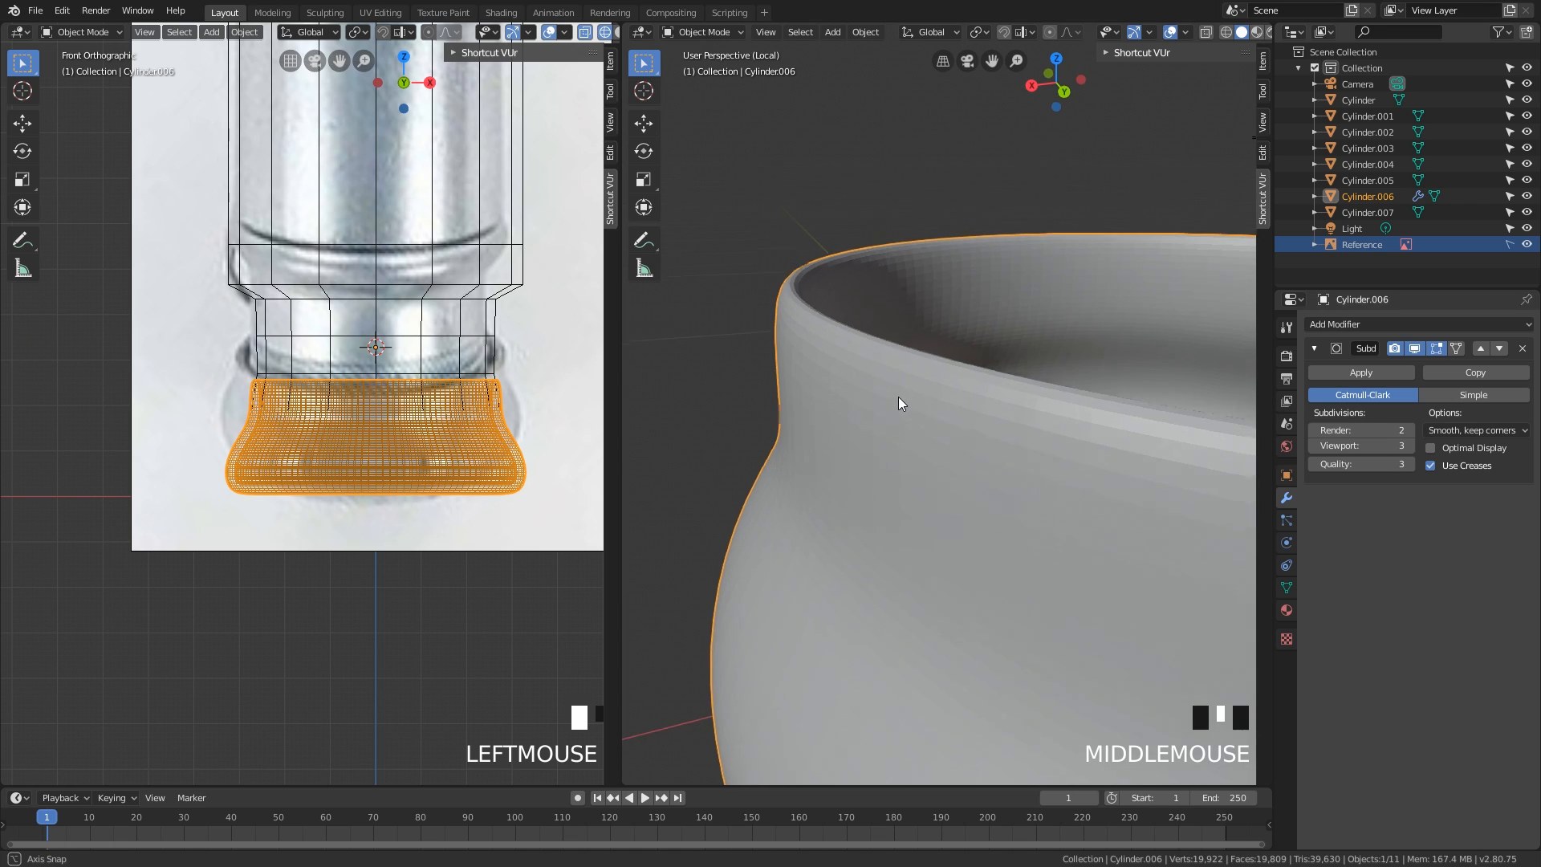
scroll(838, 354, up, 2)
shift+middle_drag(838, 353, 825, 353)
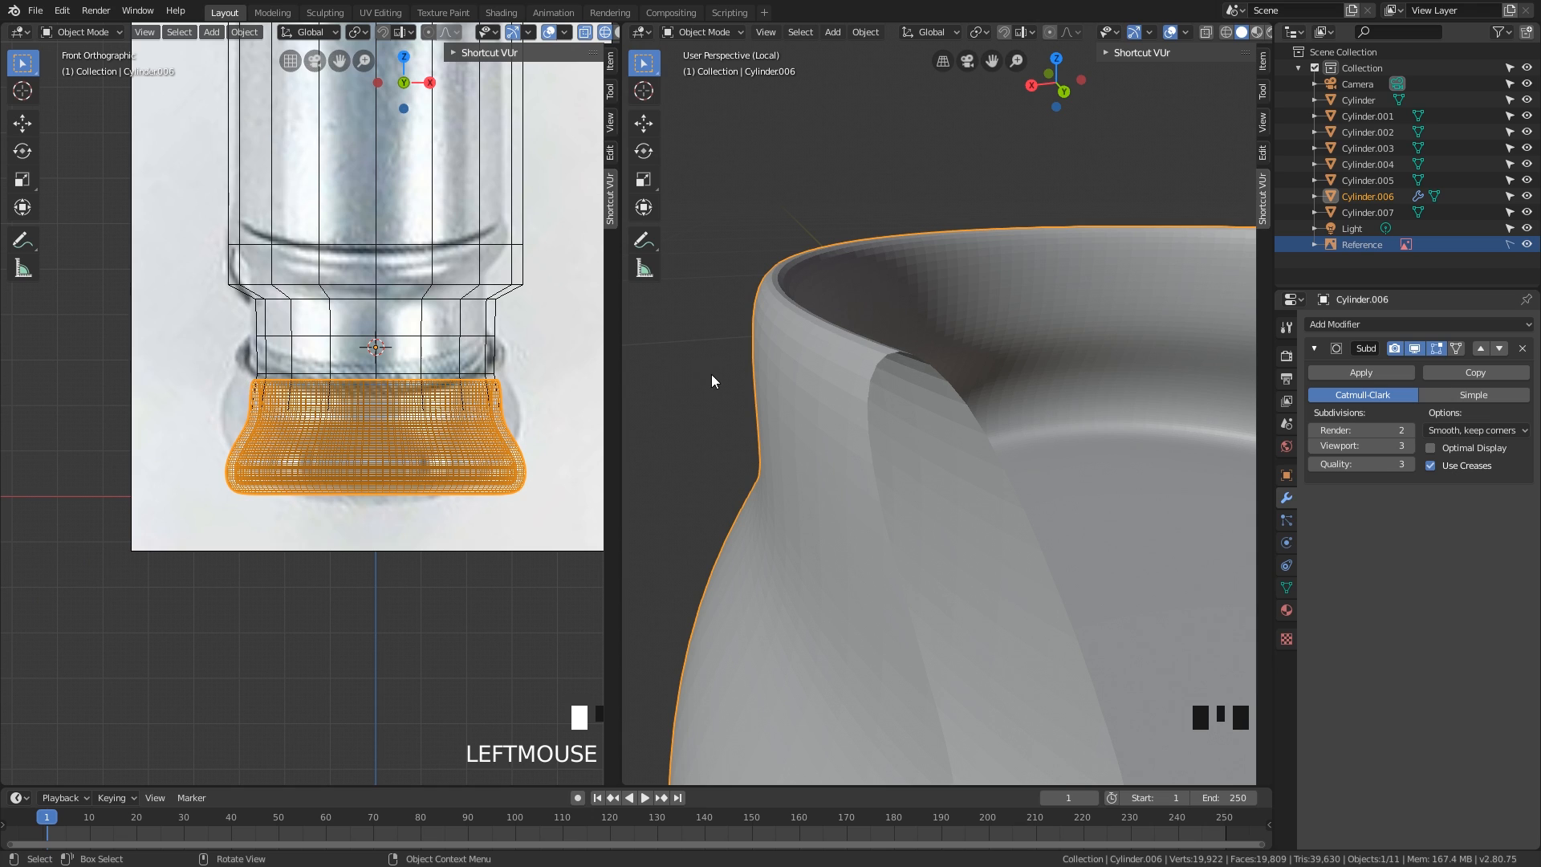
scroll(875, 402, down, 2)
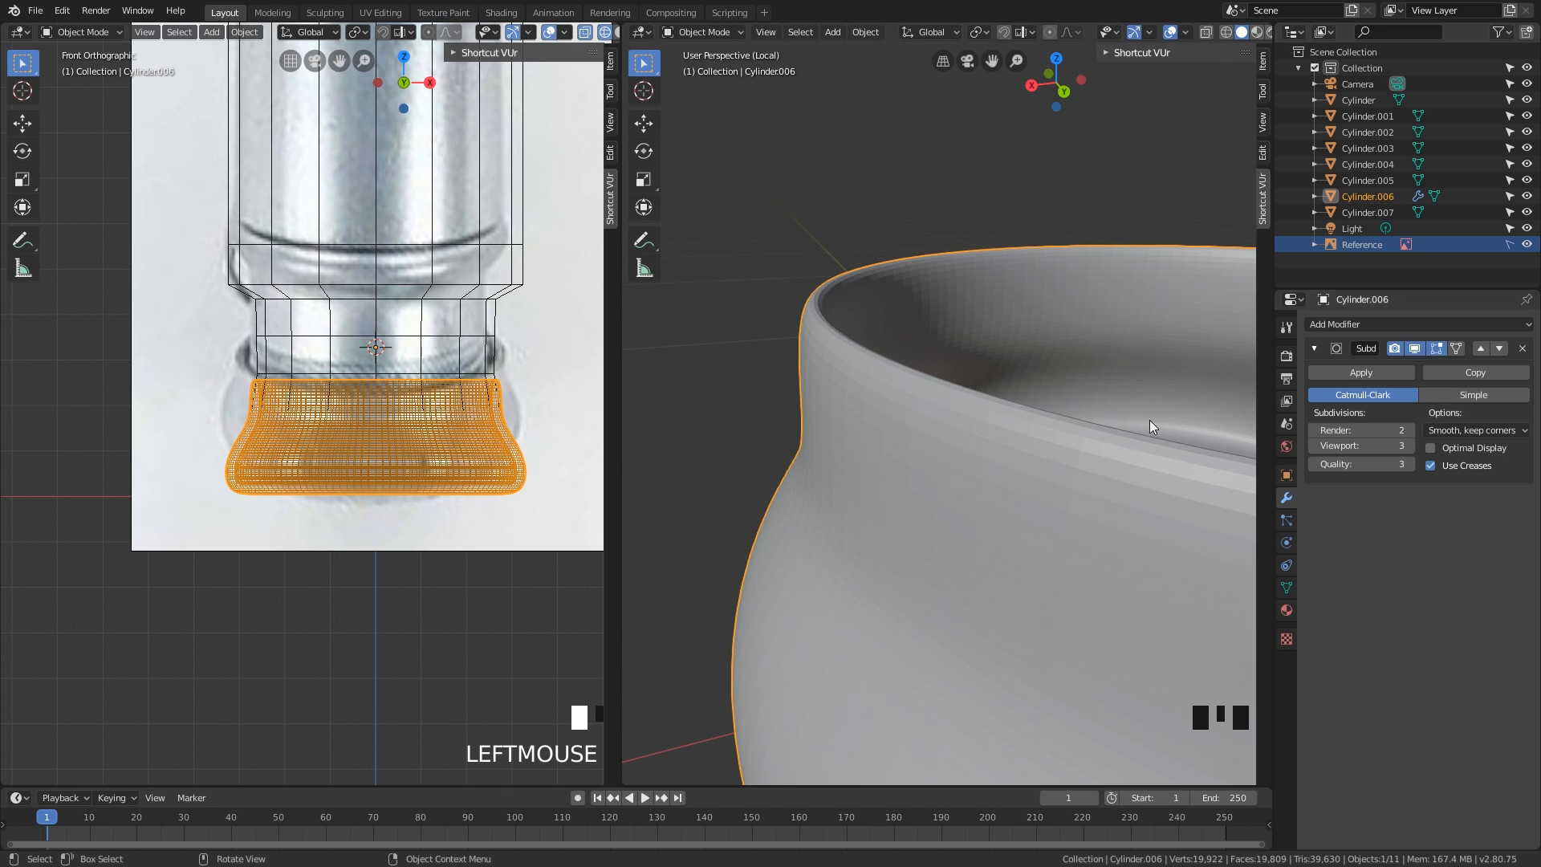
shift+middle_drag(1149, 420, 999, 420)
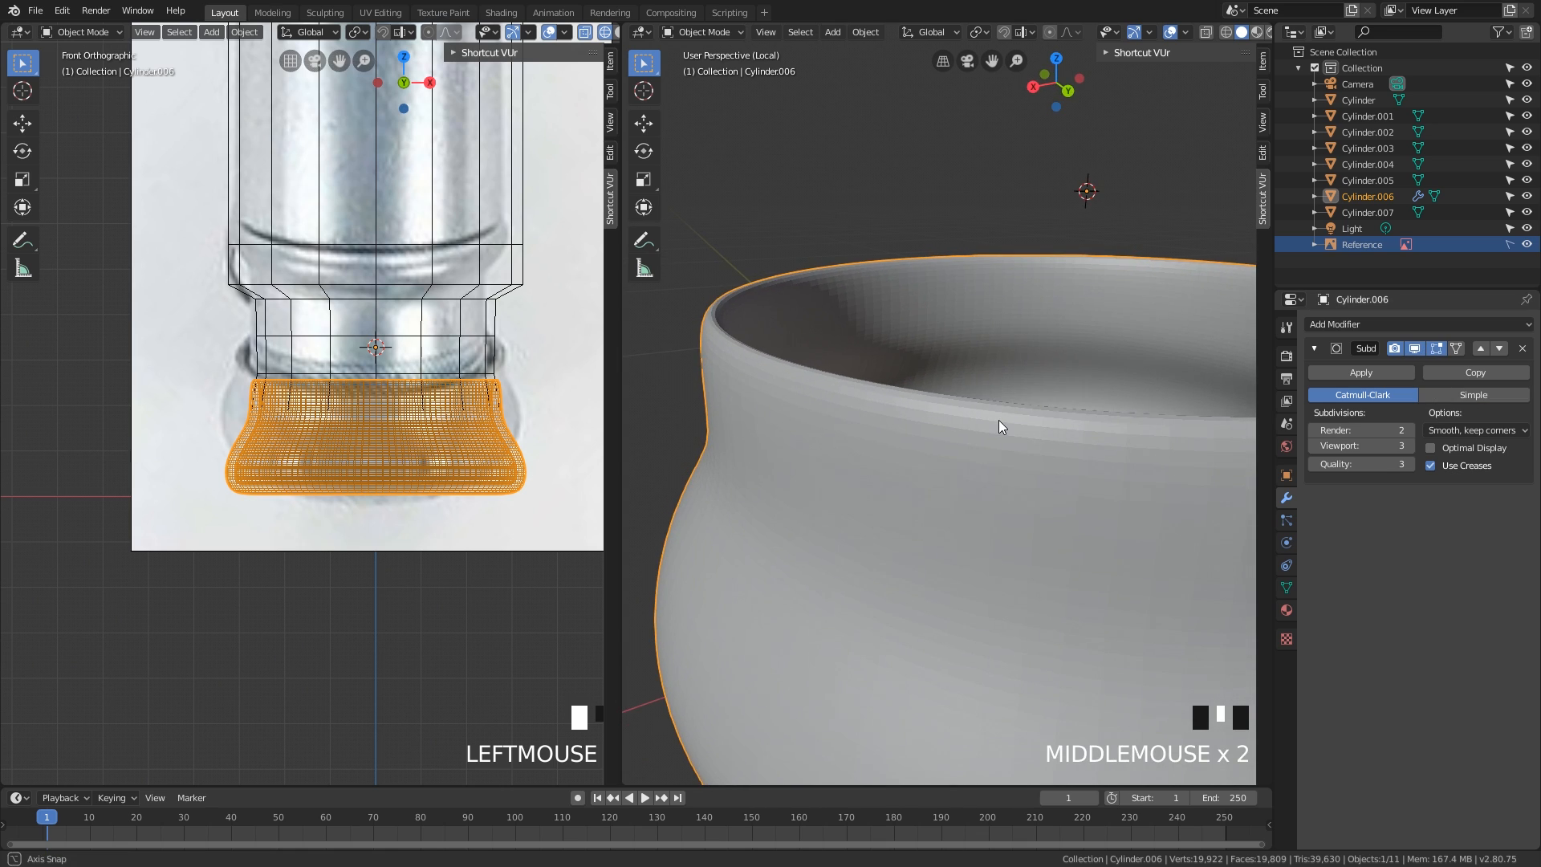
- Turn off the subdivision modifier's Edit Mode display and compare the pommel base in Object and Edit Mode
click(1437, 350)
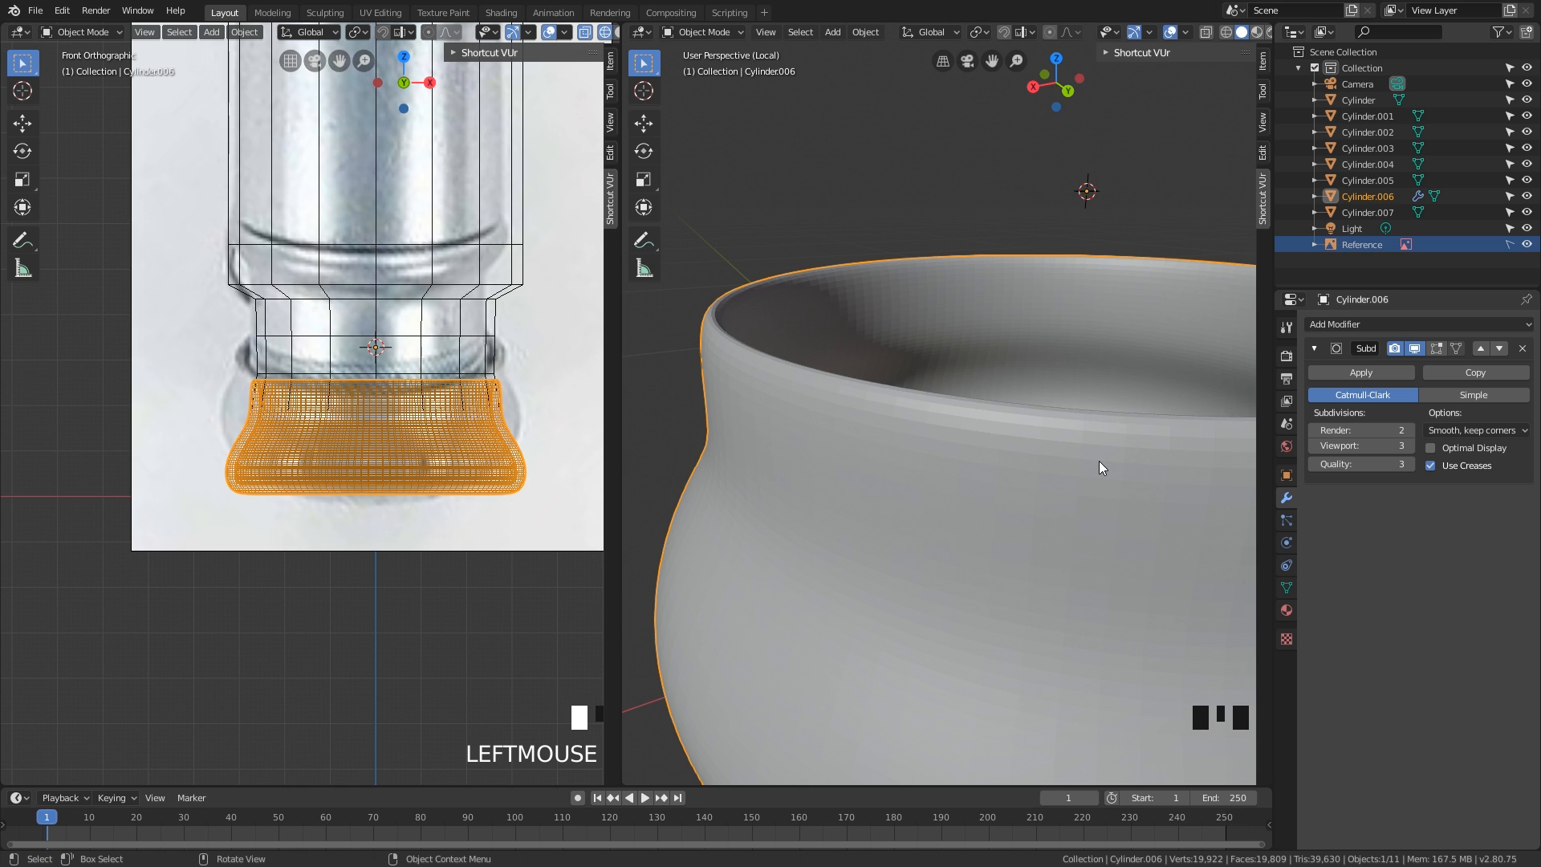
key(Tab)
key(Tab)
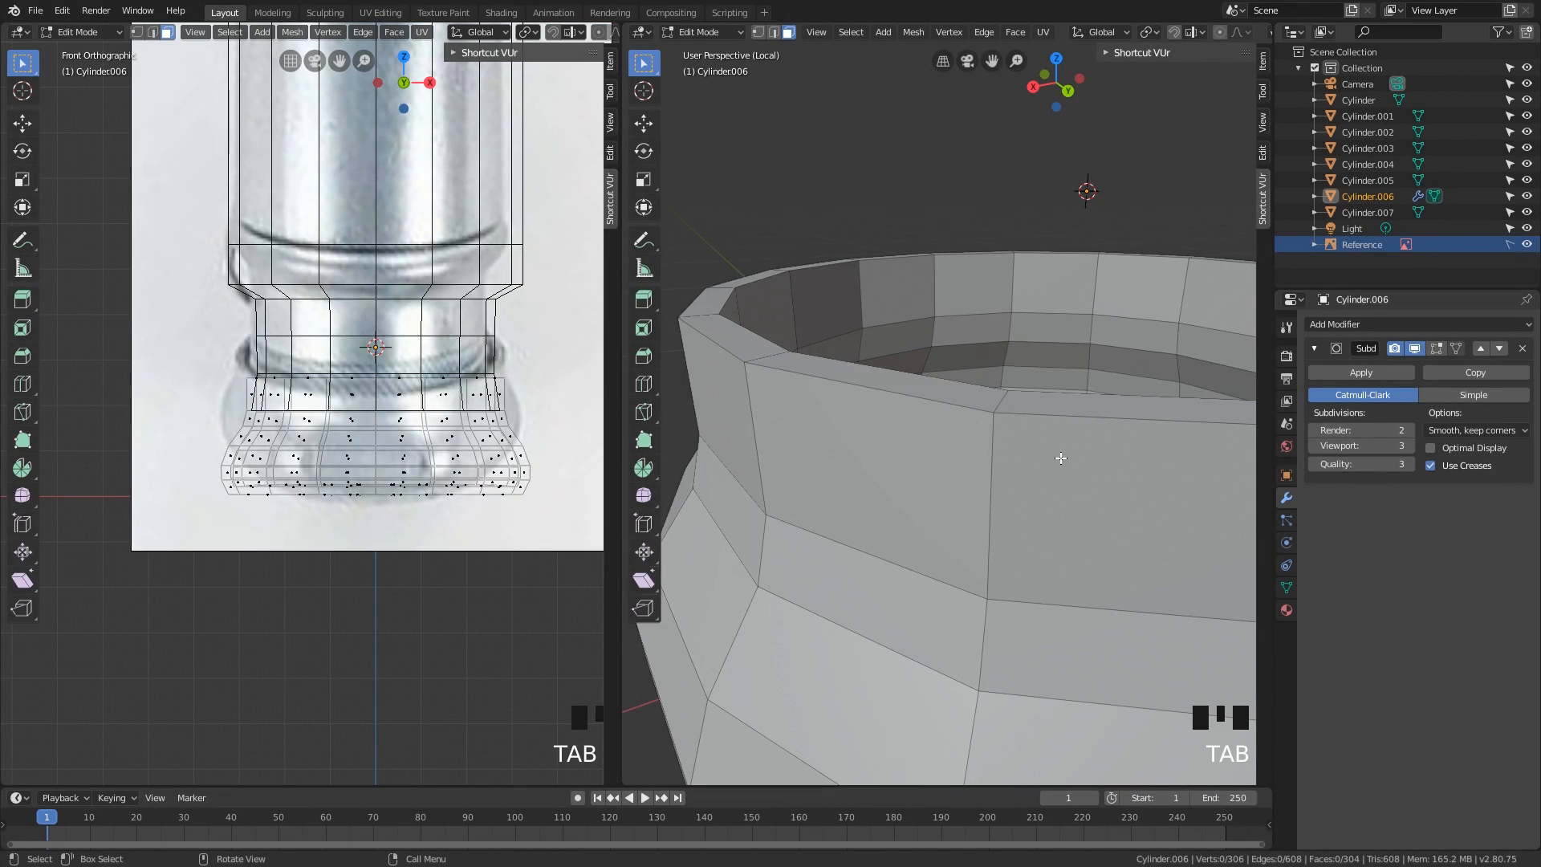
key(Tab)
key(Tab)
key(Tab)
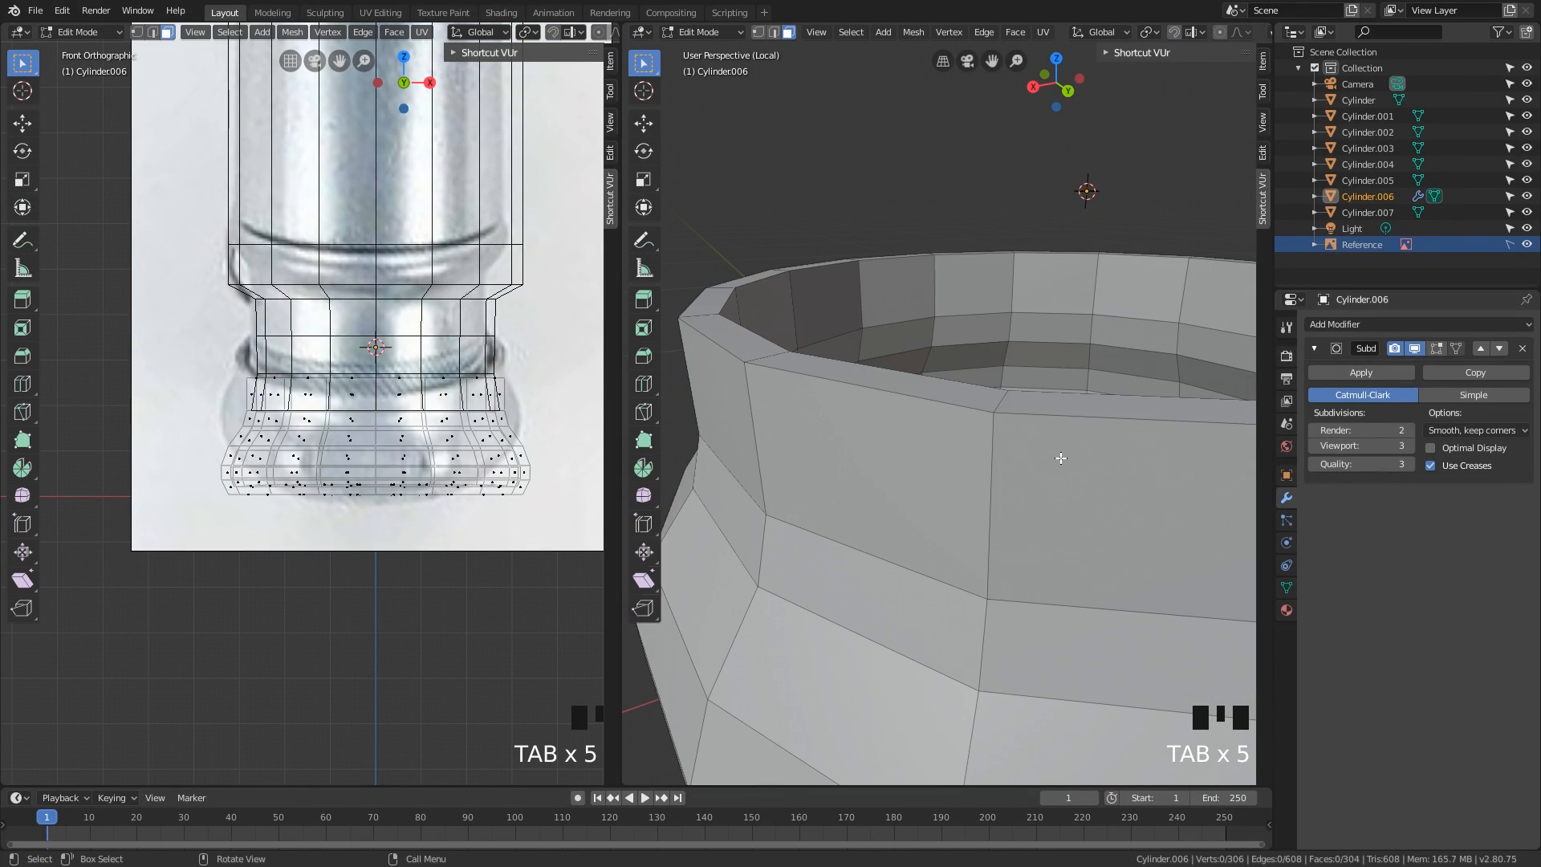
- Examine the pommel base's rim, comparing its coarse mesh in Edit Mode with the smoothed shape in Object Mode
shift+scroll(1019, 452, down, 1)
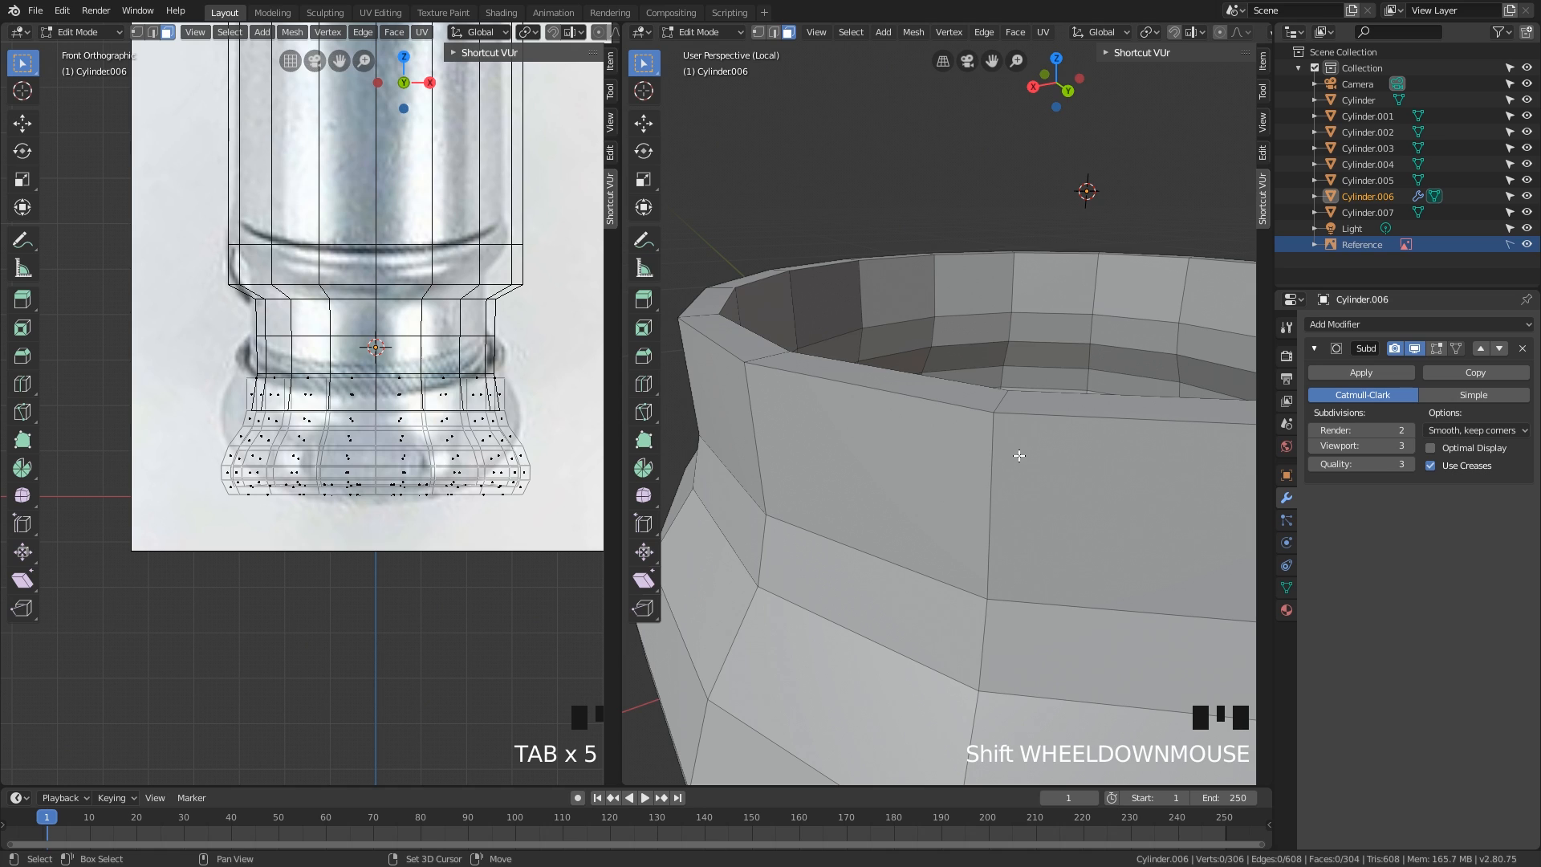
shift+middle_drag(1012, 450, 1036, 454)
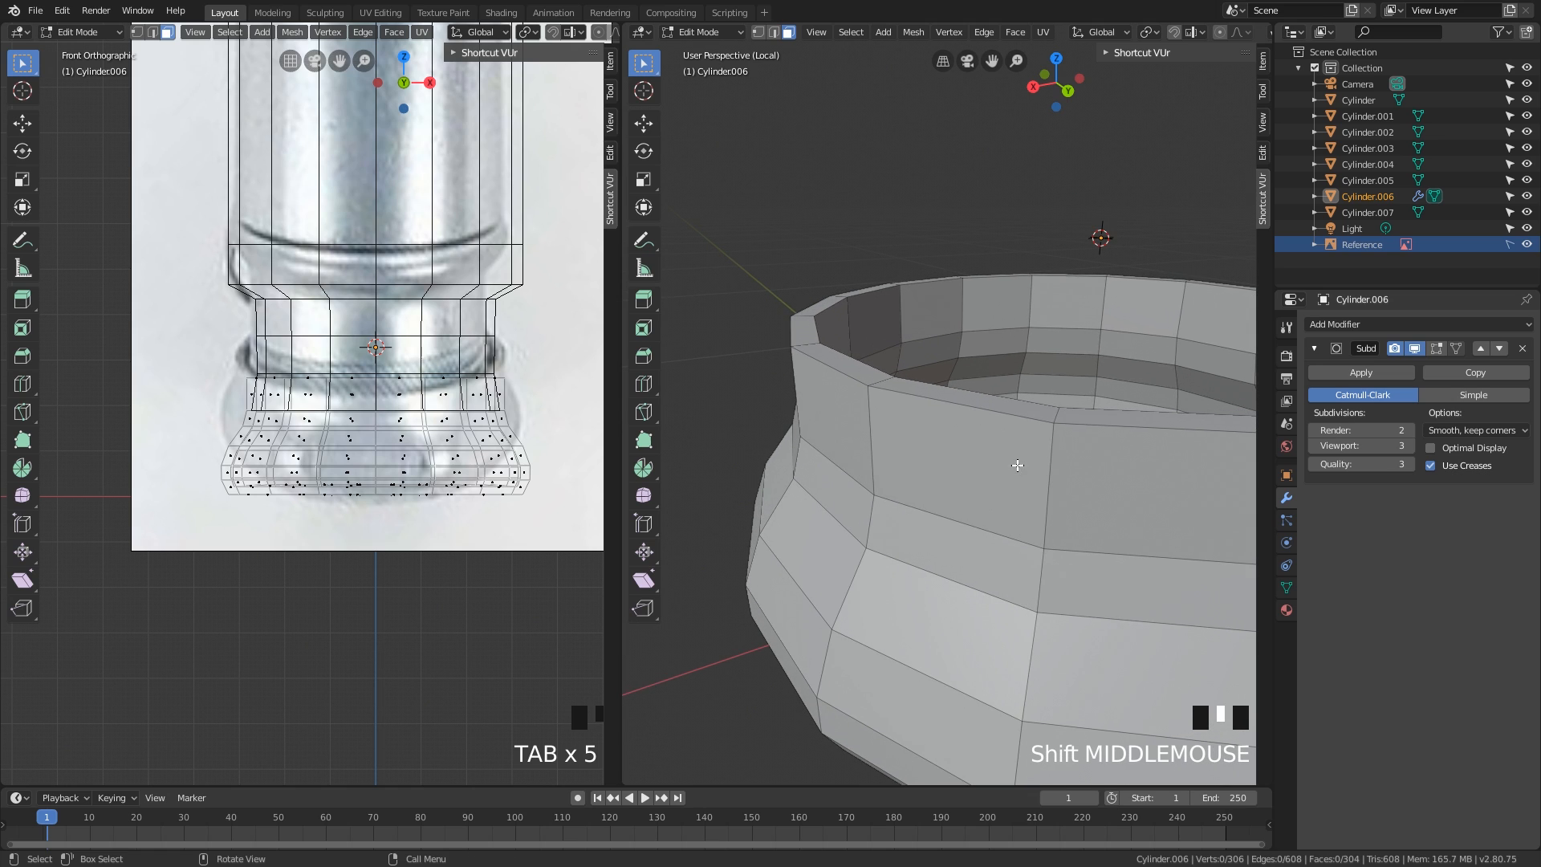
scroll(938, 447, up, 1)
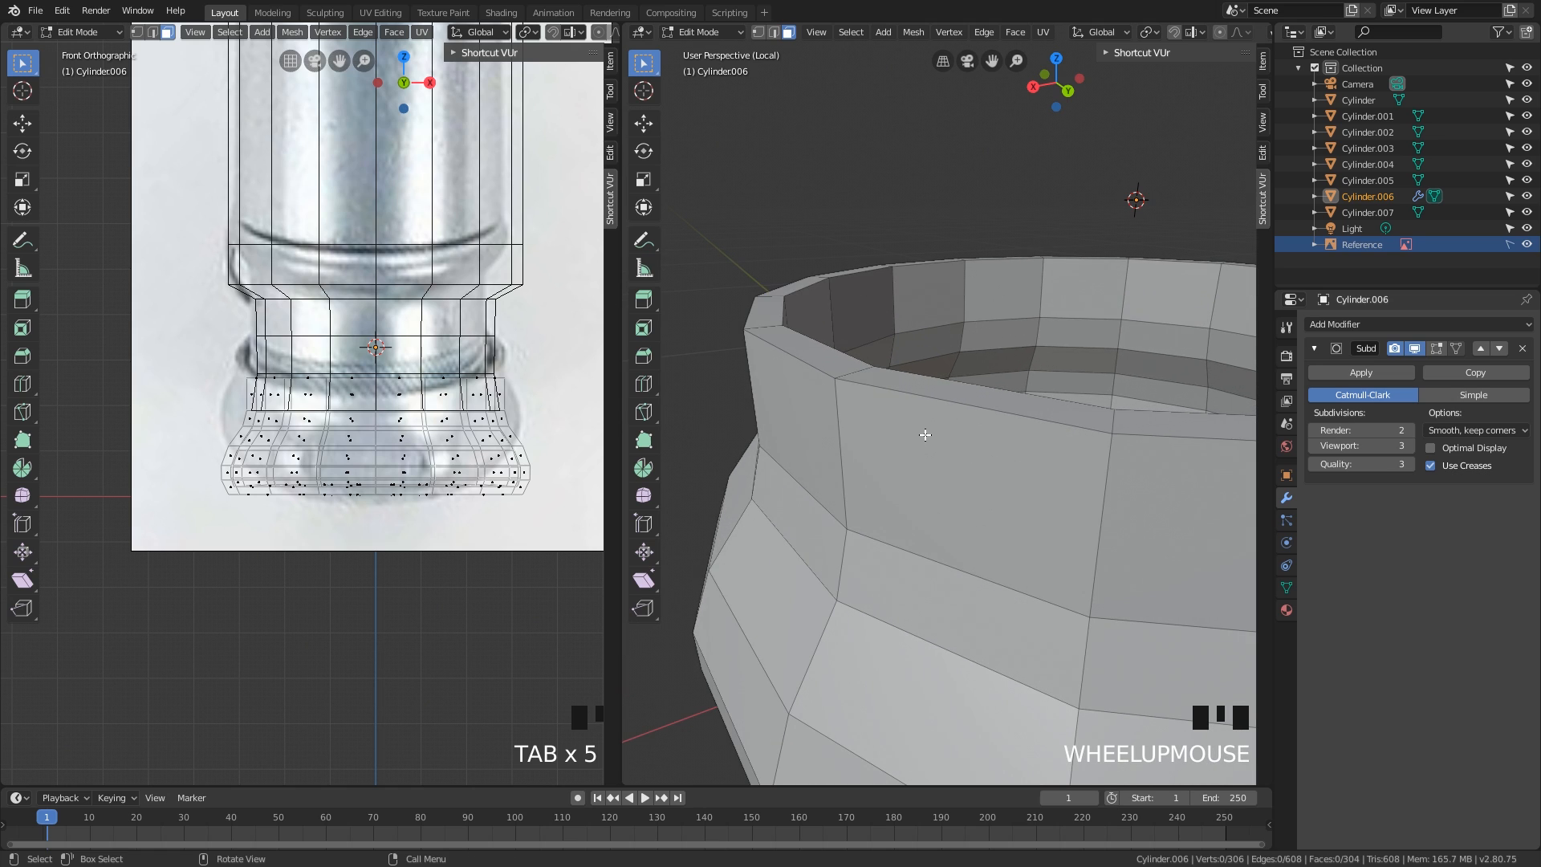
key(Tab)
key(Tab)
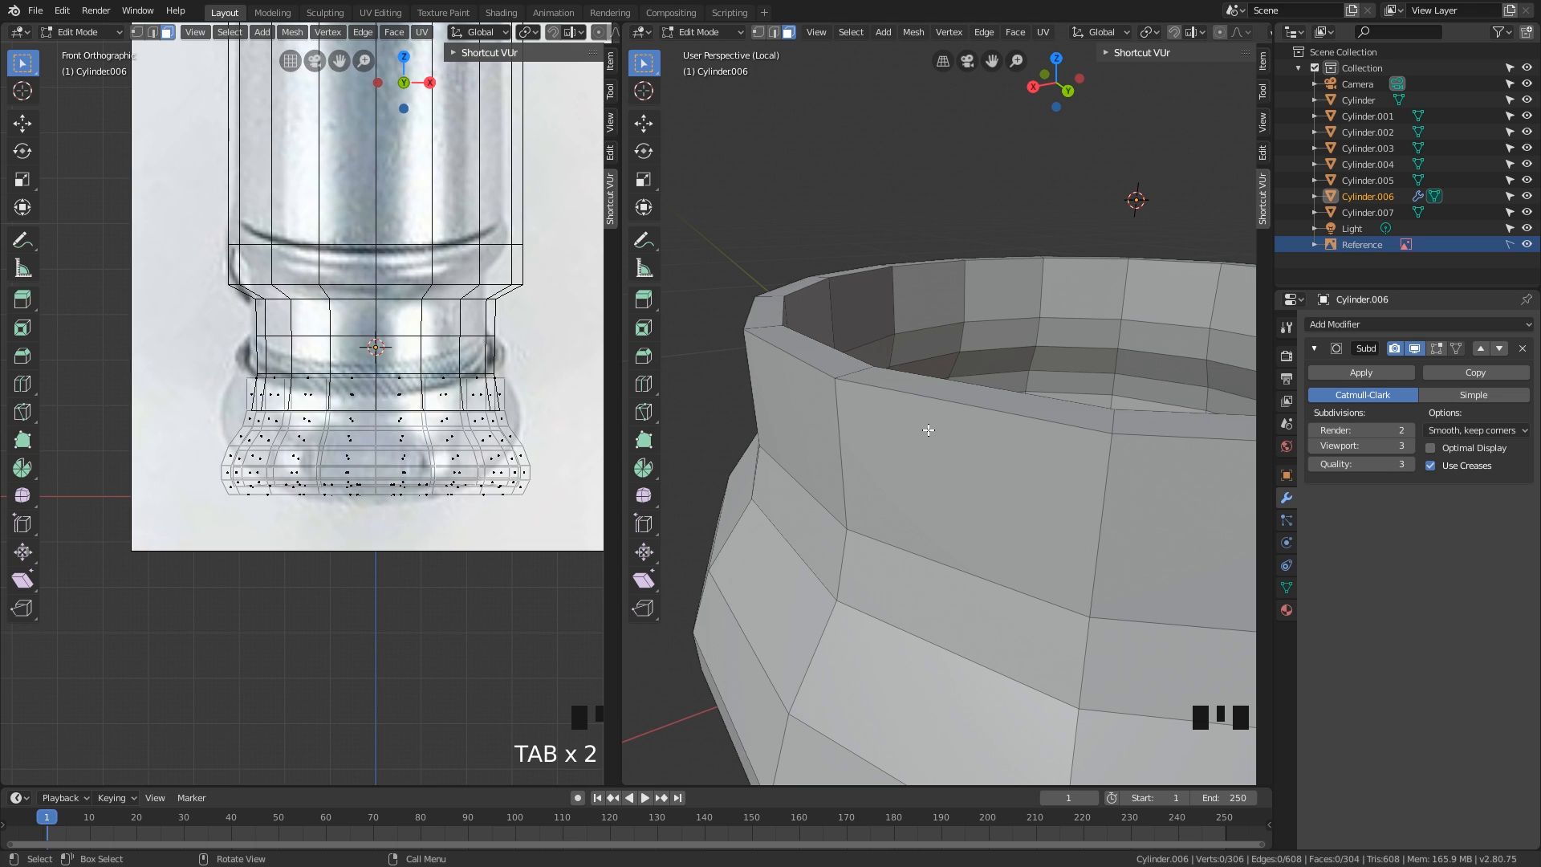
middle_drag(928, 430, 882, 446)
scroll(908, 454, up, 1)
scroll(908, 454, down, 1)
key(Tab)
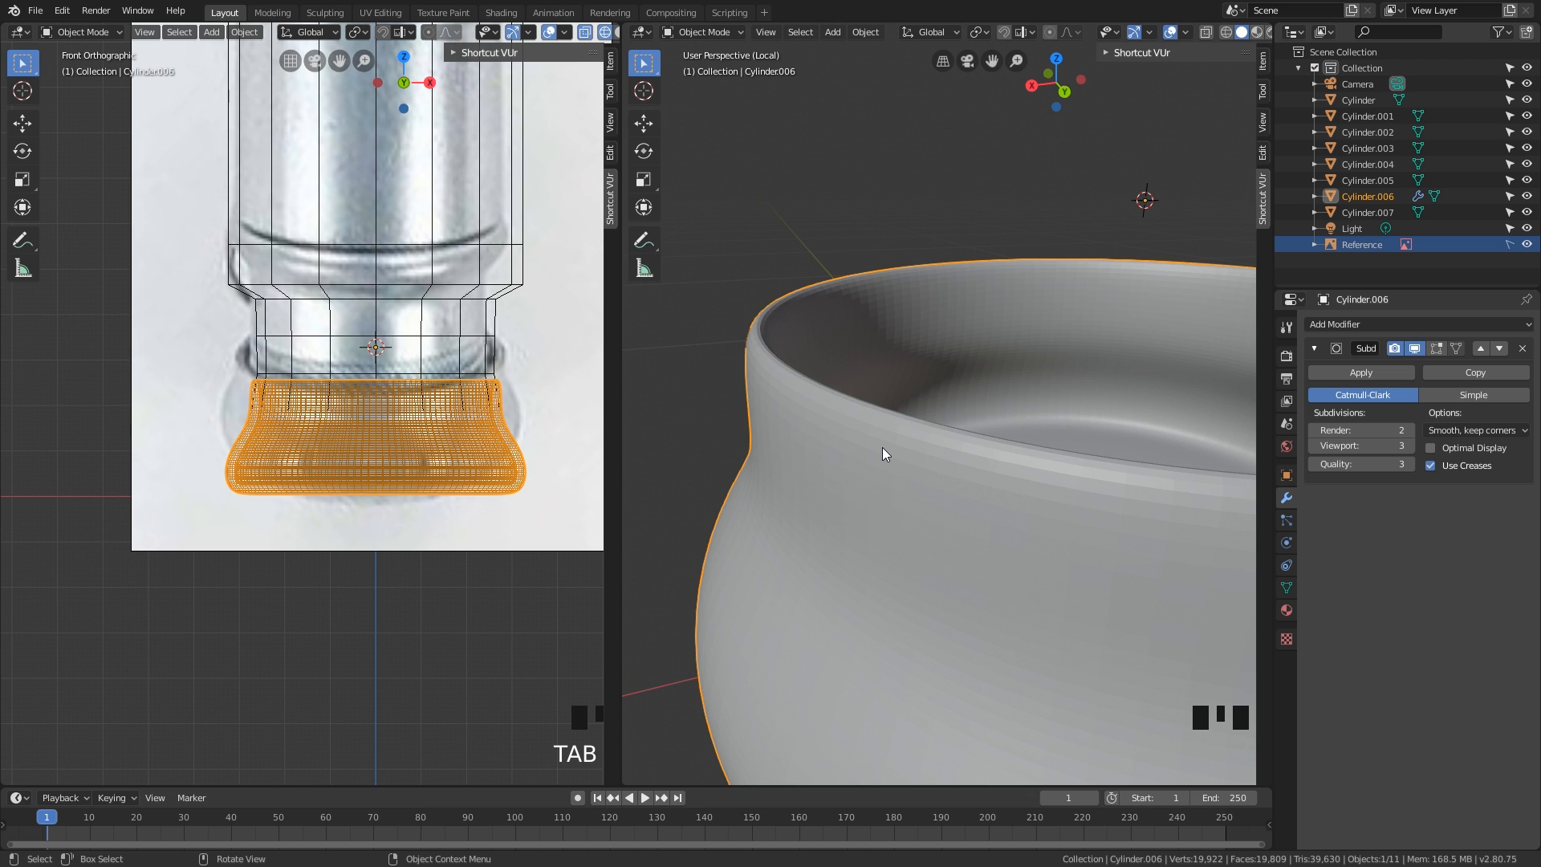
- Enter Edit Mode on the pommel base and turn the subdivision modifier's Edit Mode display back on
key(Tab)
mouse_move(855, 446)
middle_down()
mouse_move(789, 455)
mouse_move(855, 449)
middle_up()
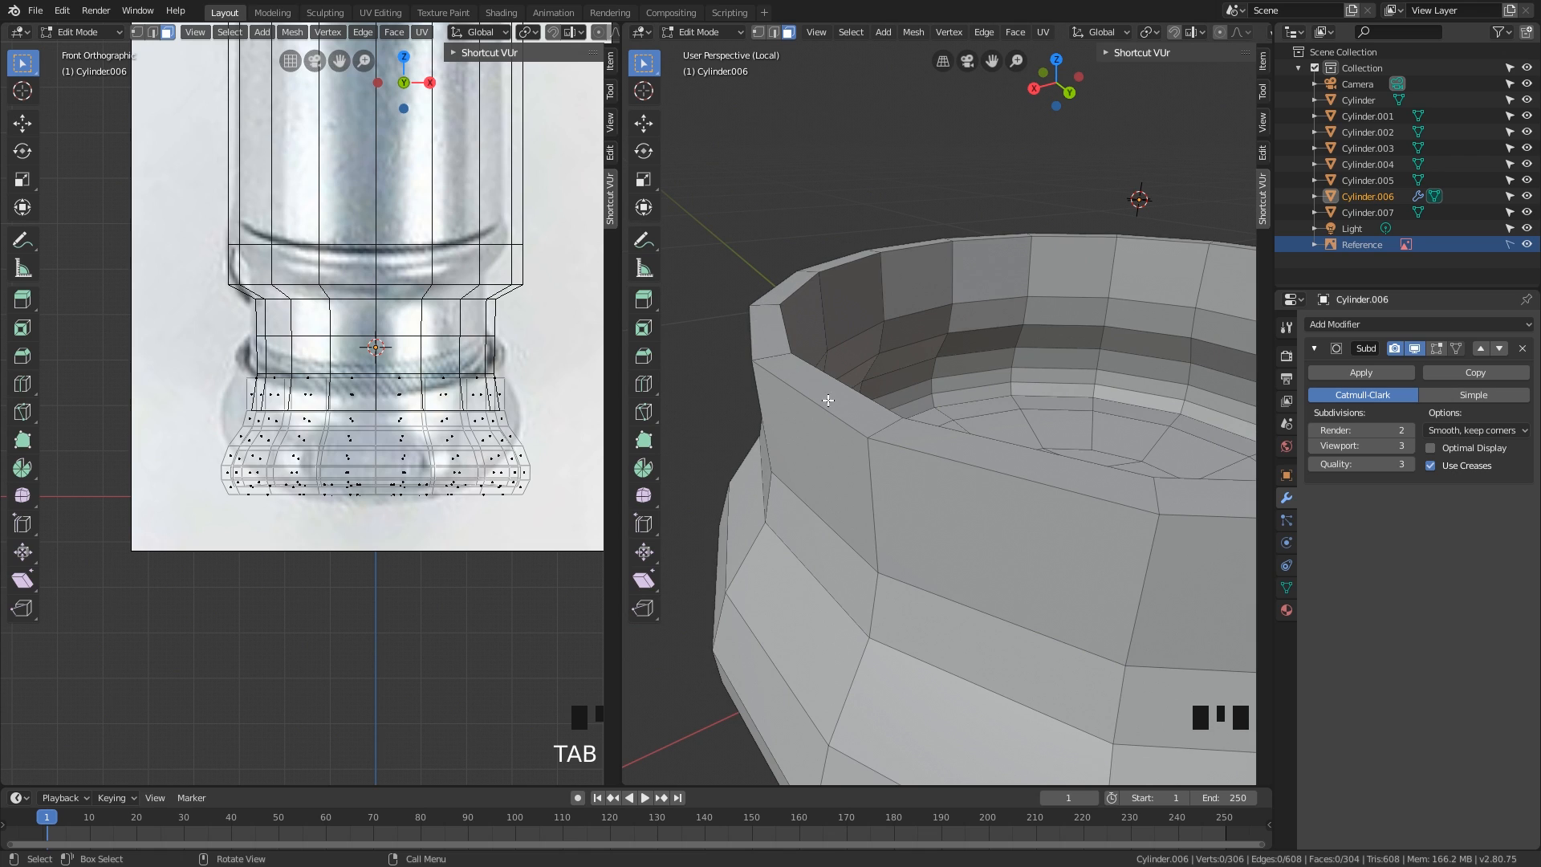
scroll(848, 419, up, 2)
middle_drag(887, 431, 996, 410)
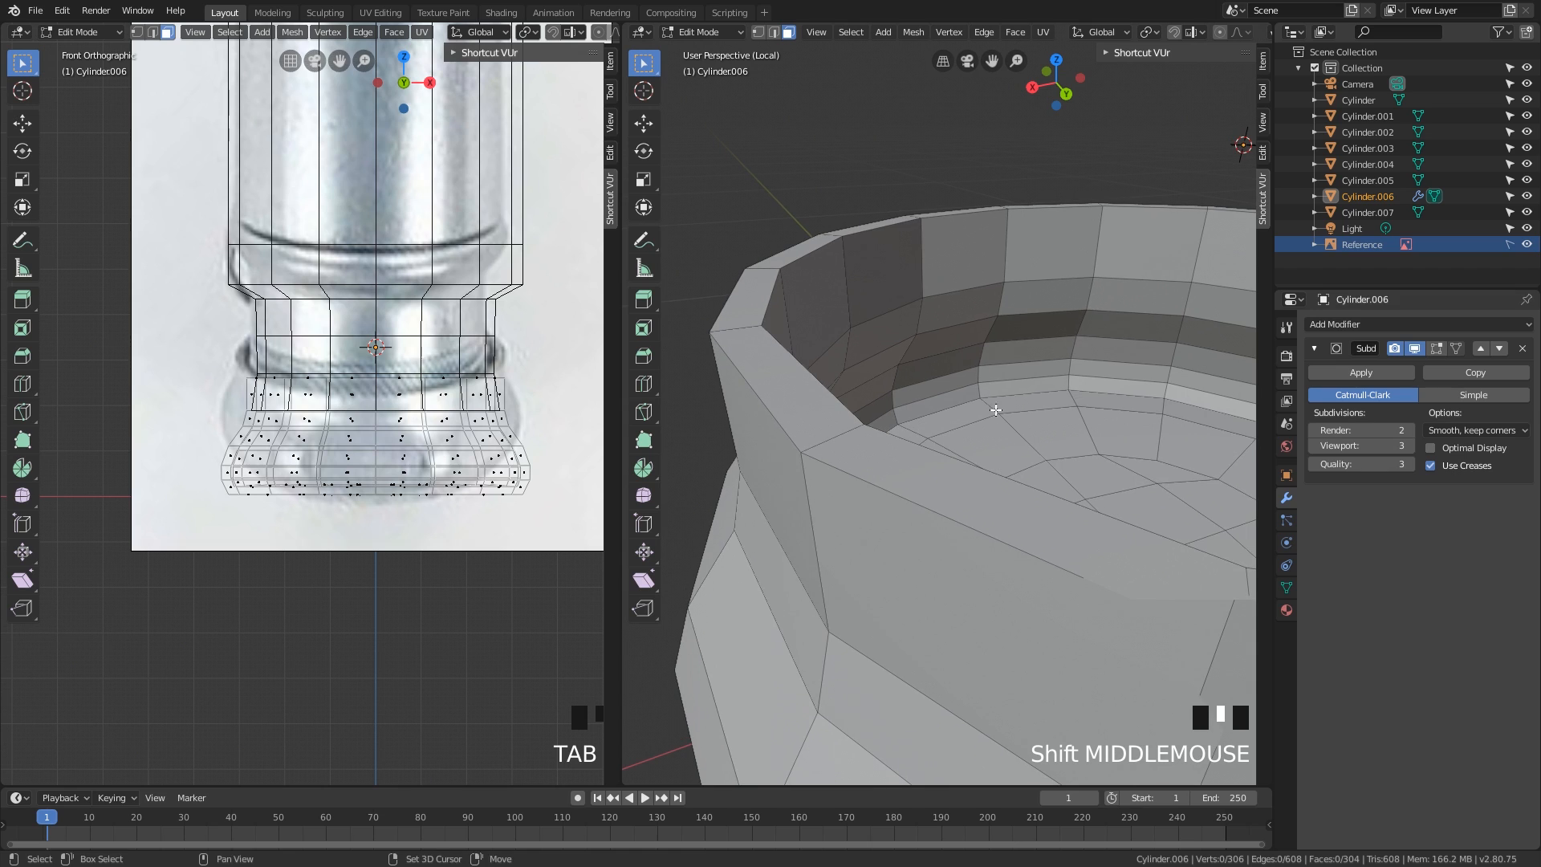
click(1437, 348)
middle_drag(852, 463, 912, 433)
scroll(888, 427, up, 2)
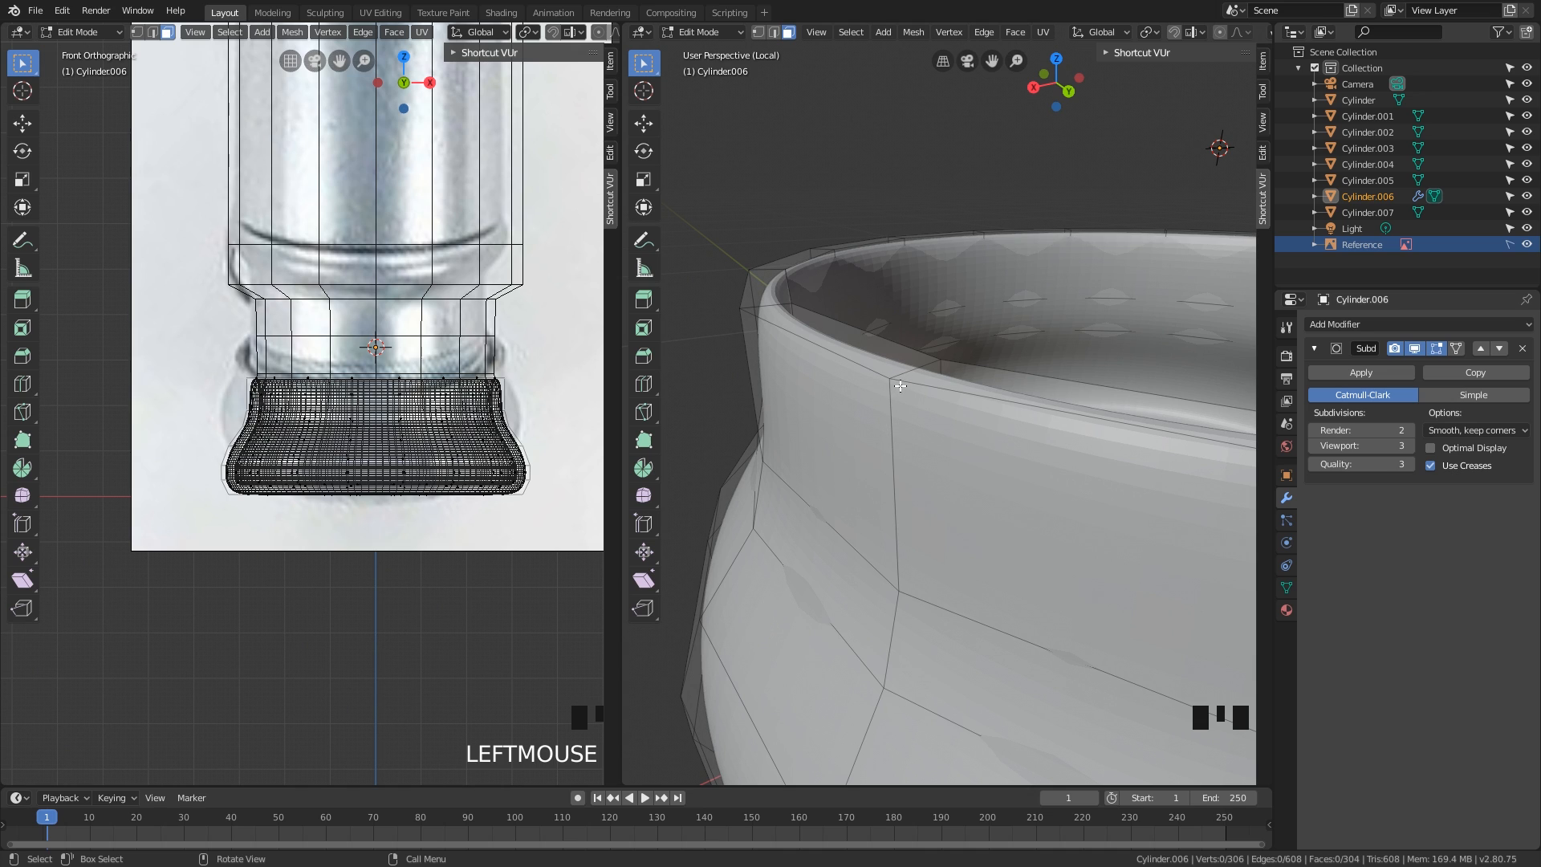
- Add one loop cut around the pommel base's upper outer wall and slide it close to the rim, at factor -0.949
key(ctrl+r)
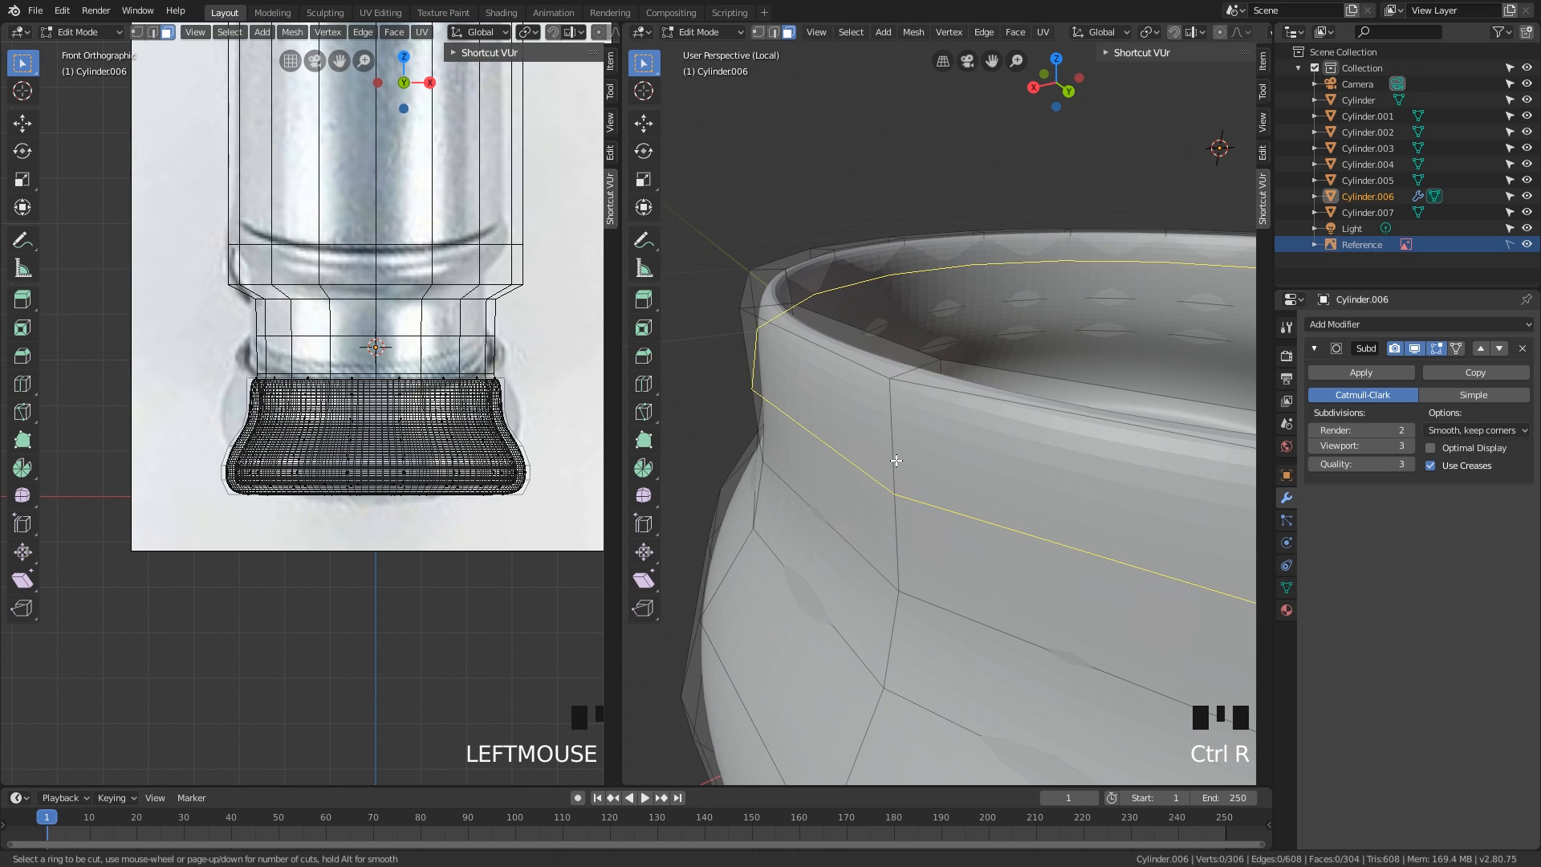
click(896, 460)
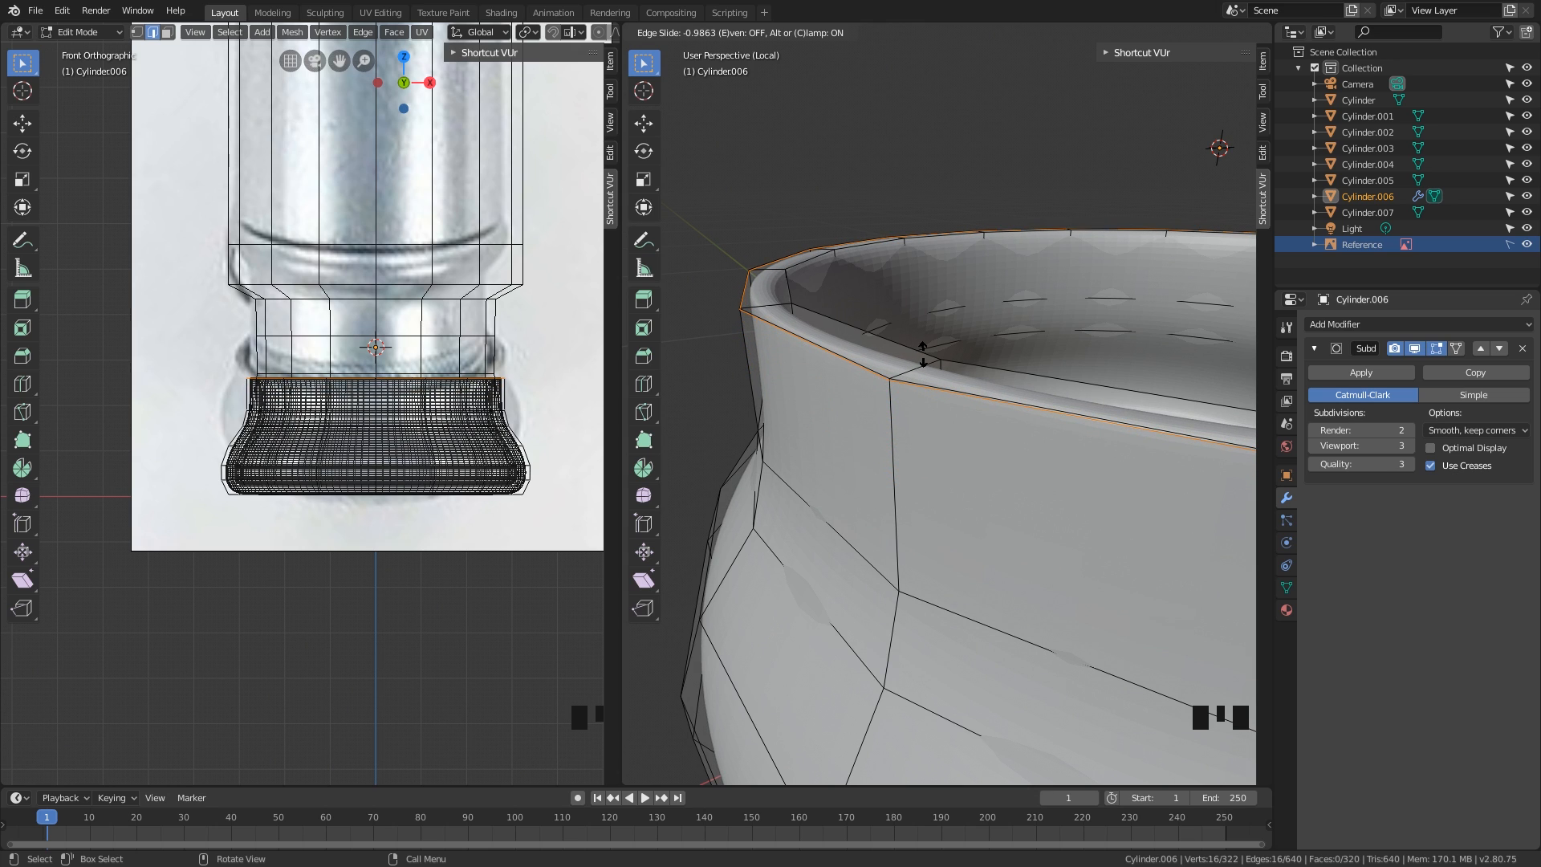
click(923, 353)
- Add one loop cut around the rim's flat top face and slide it toward the outer edge, at factor 0.717
scroll(924, 357, up, 2)
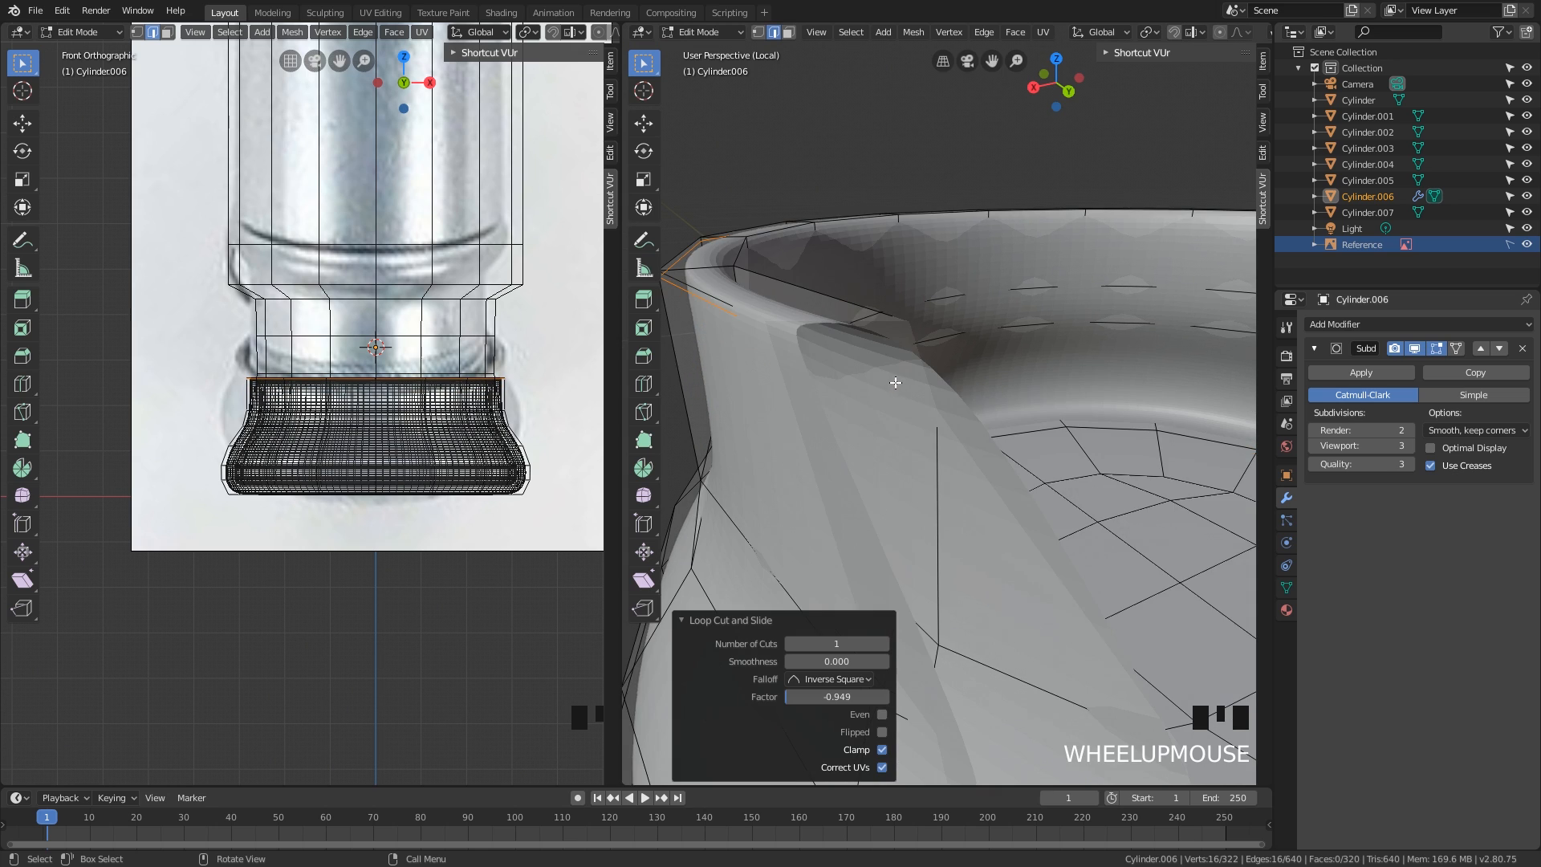
shift+middle_drag(923, 361, 925, 418)
middle_drag(812, 380, 823, 387)
key(ctrl+r)
click(778, 356)
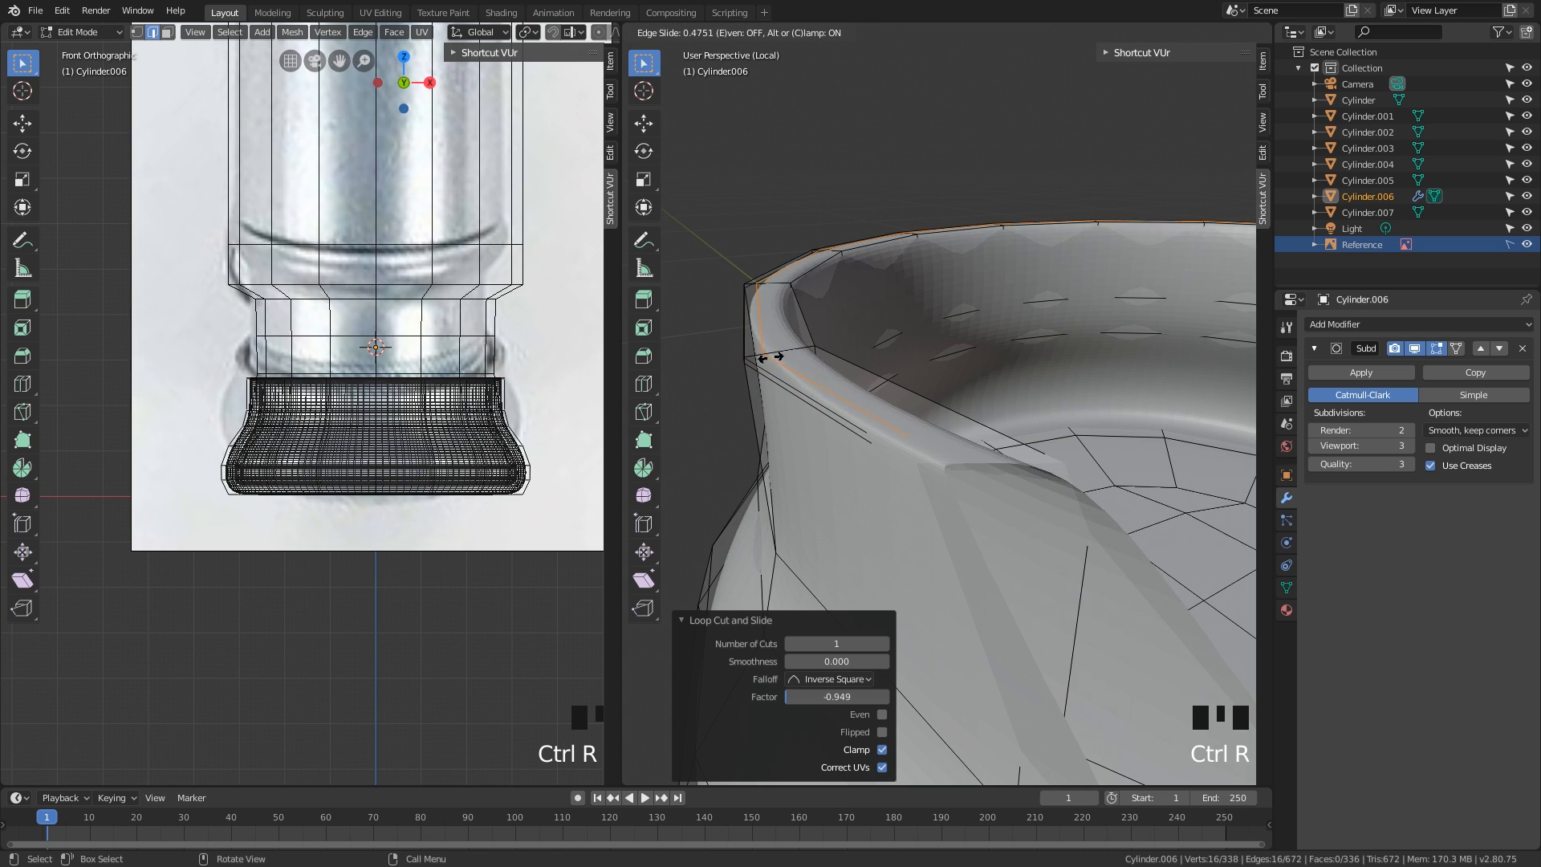
click(758, 367)
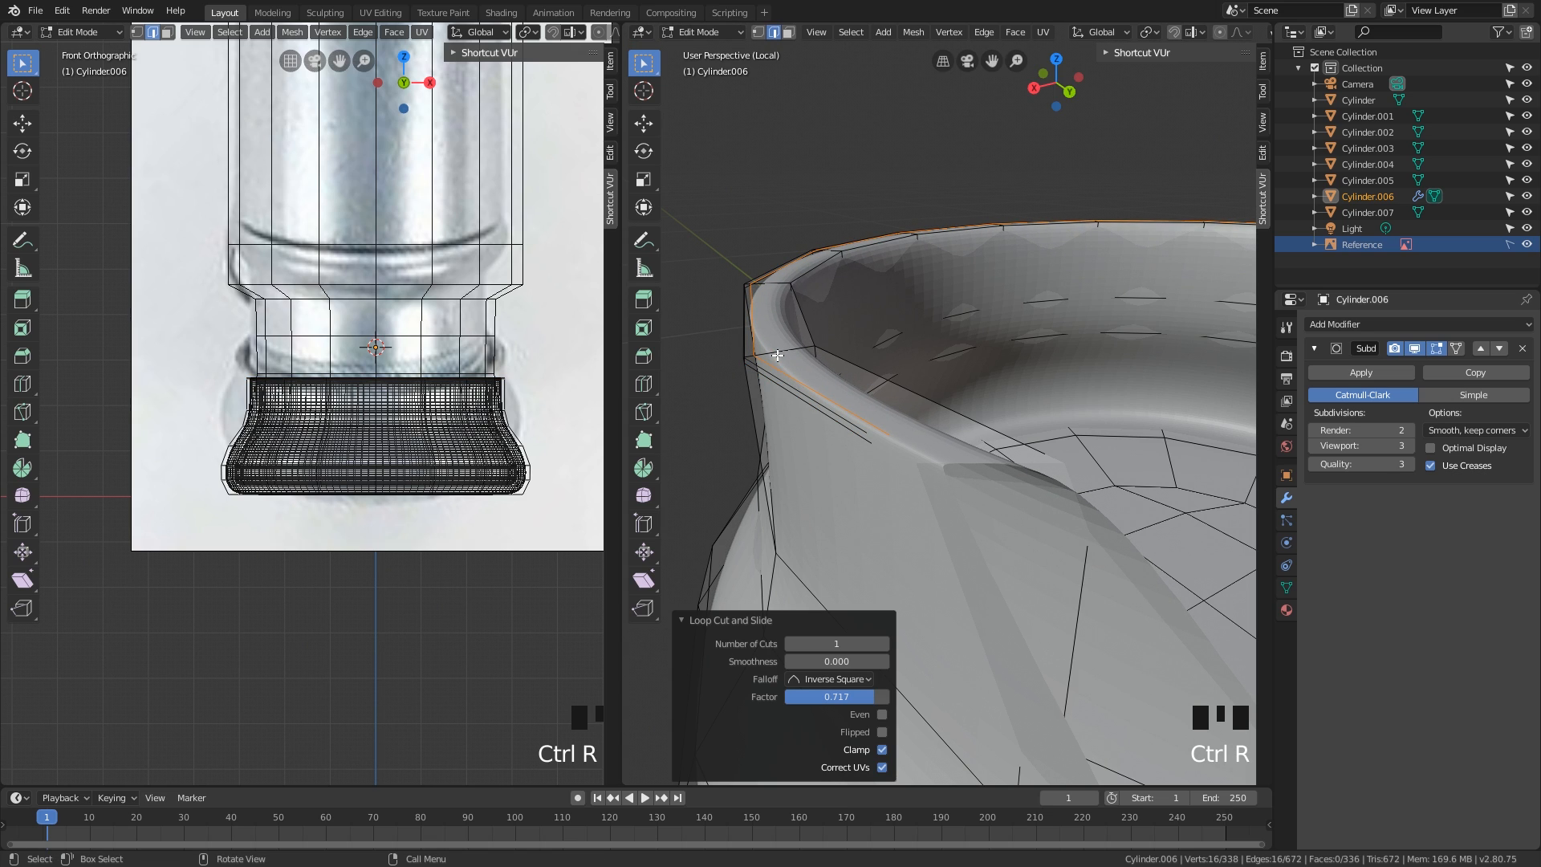
- Add a second loop cut around the rim's top face and slide it toward the inner edge, at factor -0.628
key(ctrl+r)
click(783, 351)
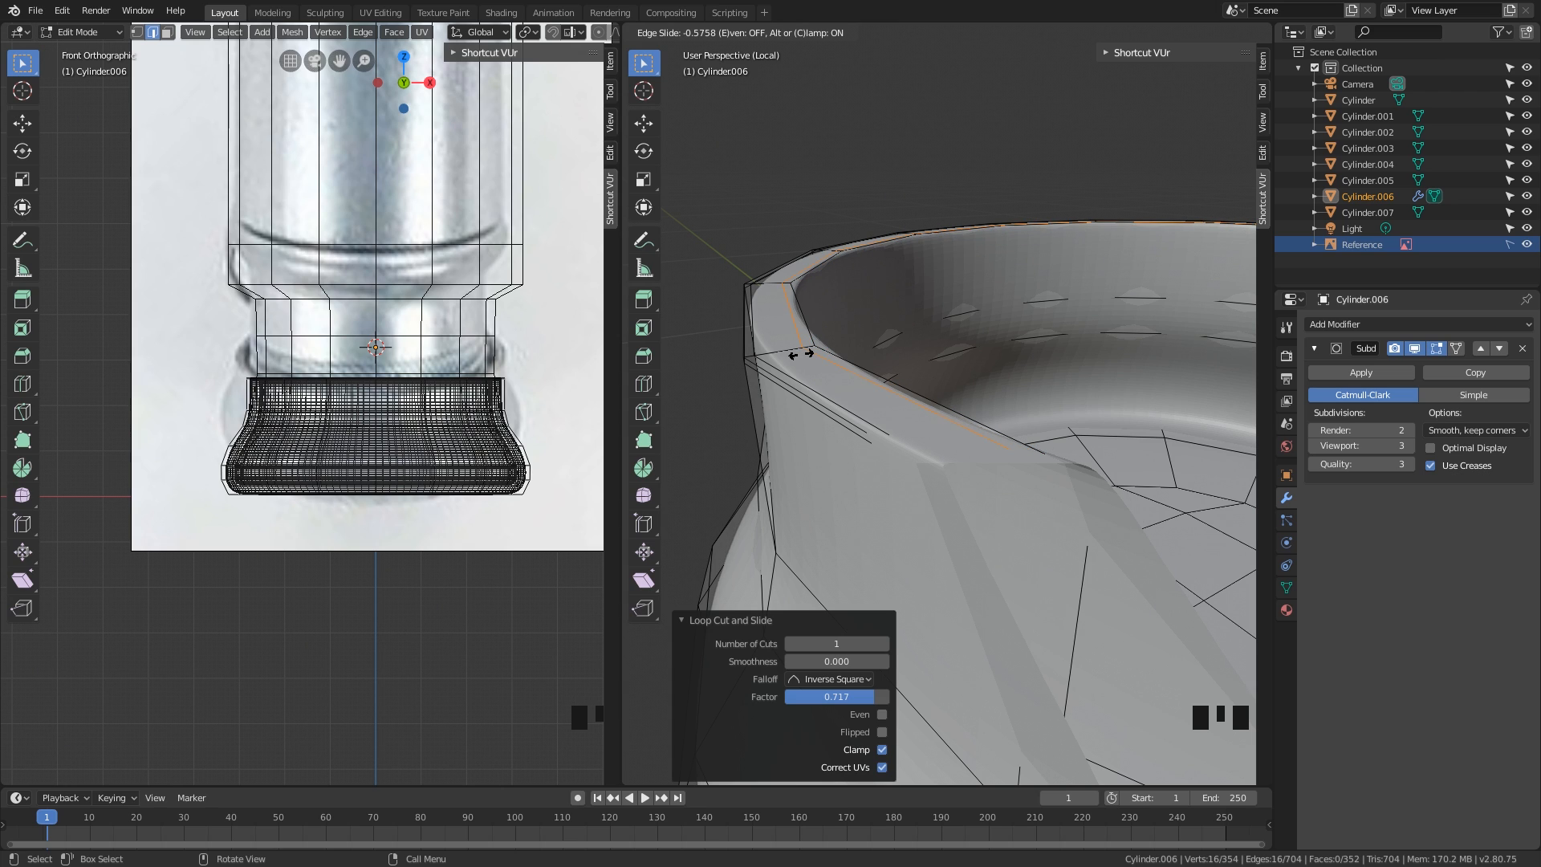
click(802, 347)
middle_drag(802, 349, 893, 411)
shift+scroll(908, 385, down, 2)
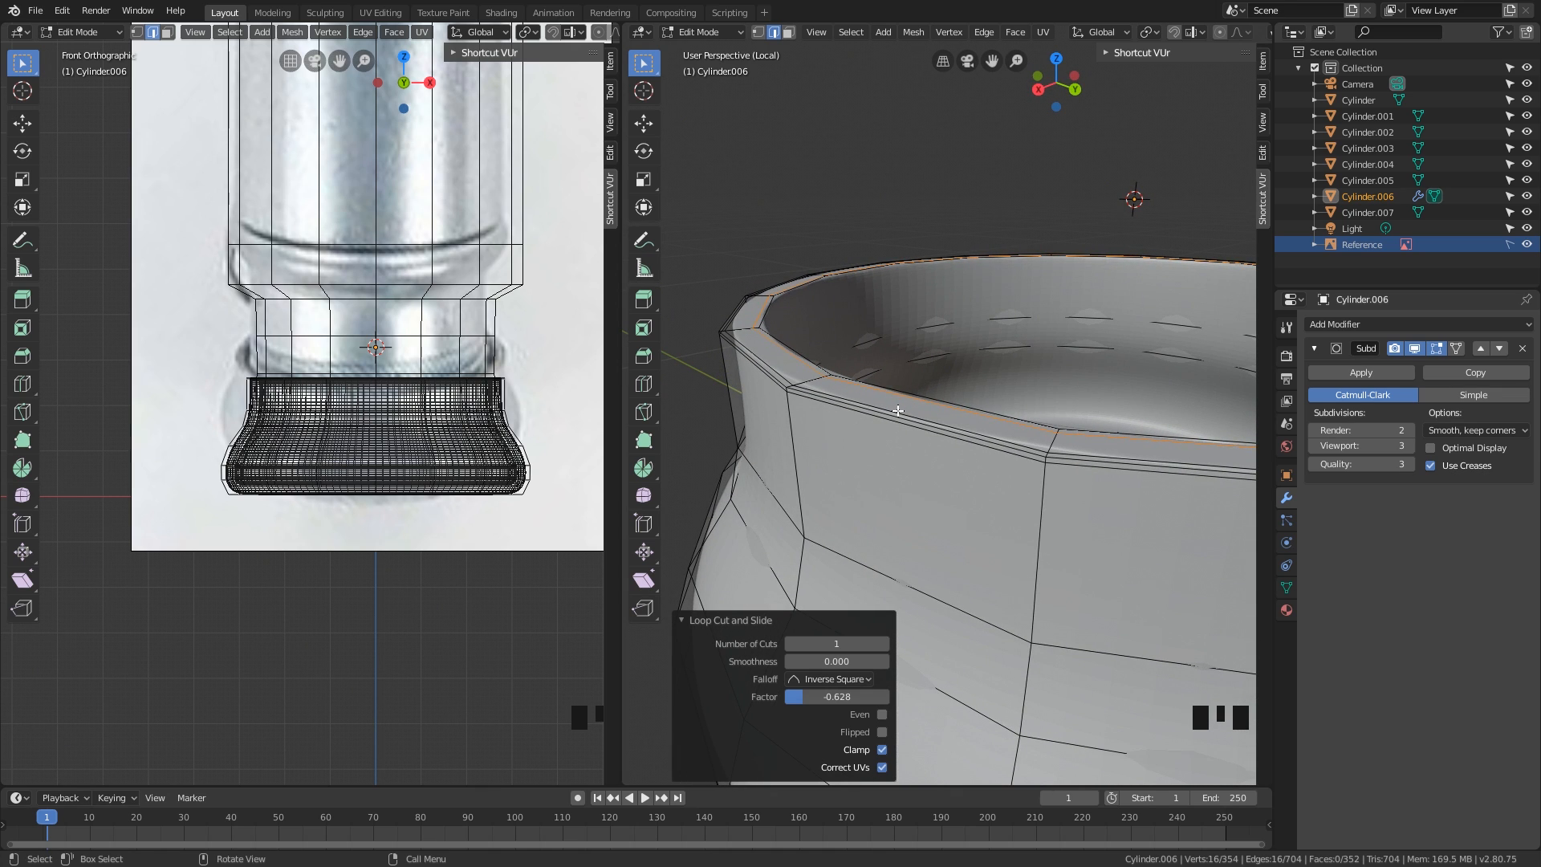
scroll(898, 410, up, 2)
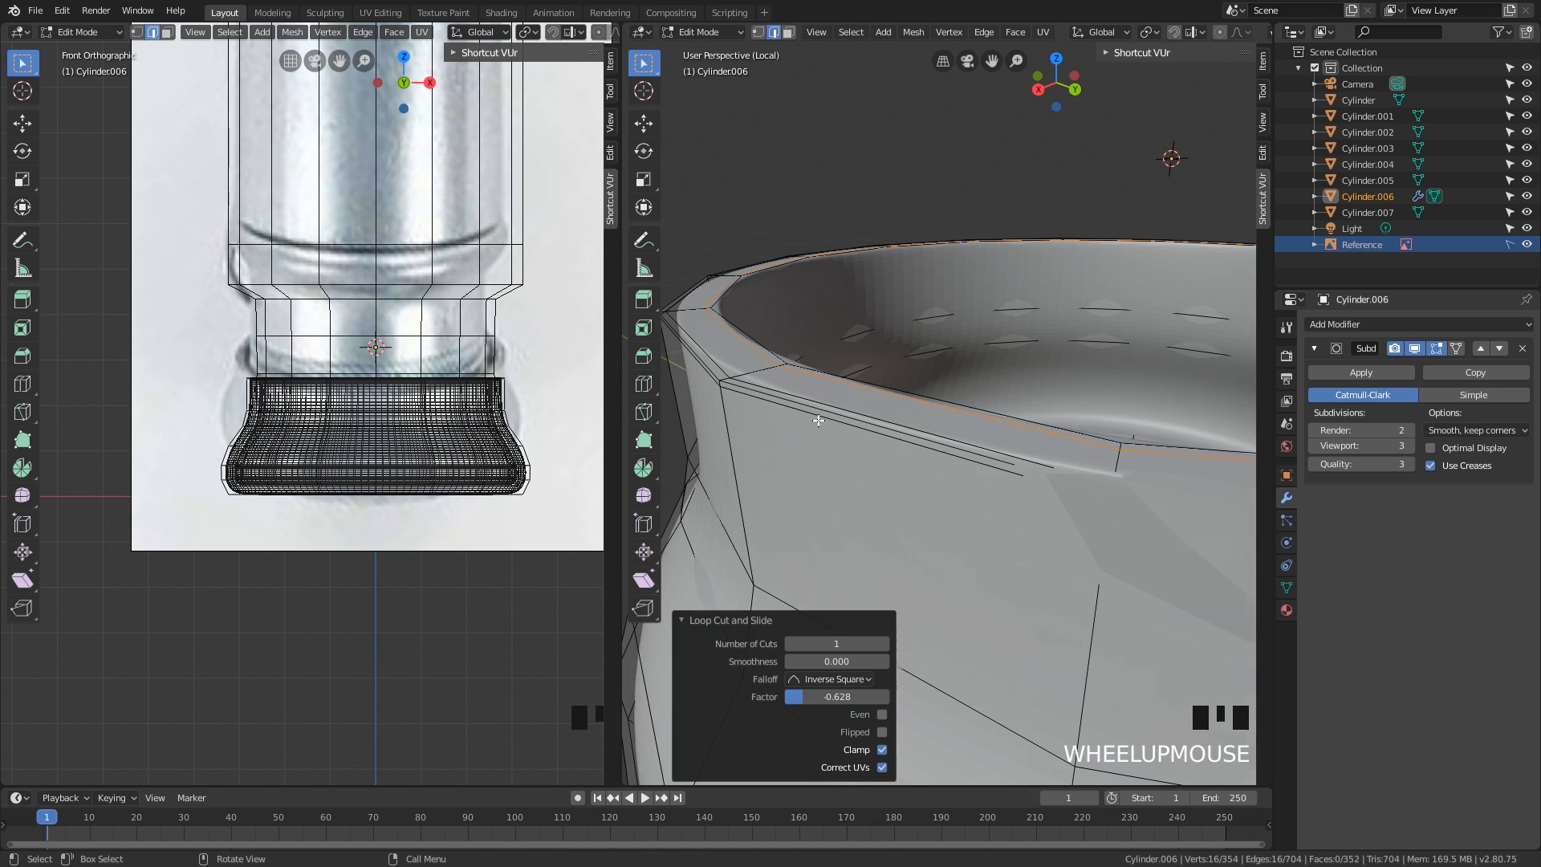
shift+middle_drag(819, 421, 875, 425)
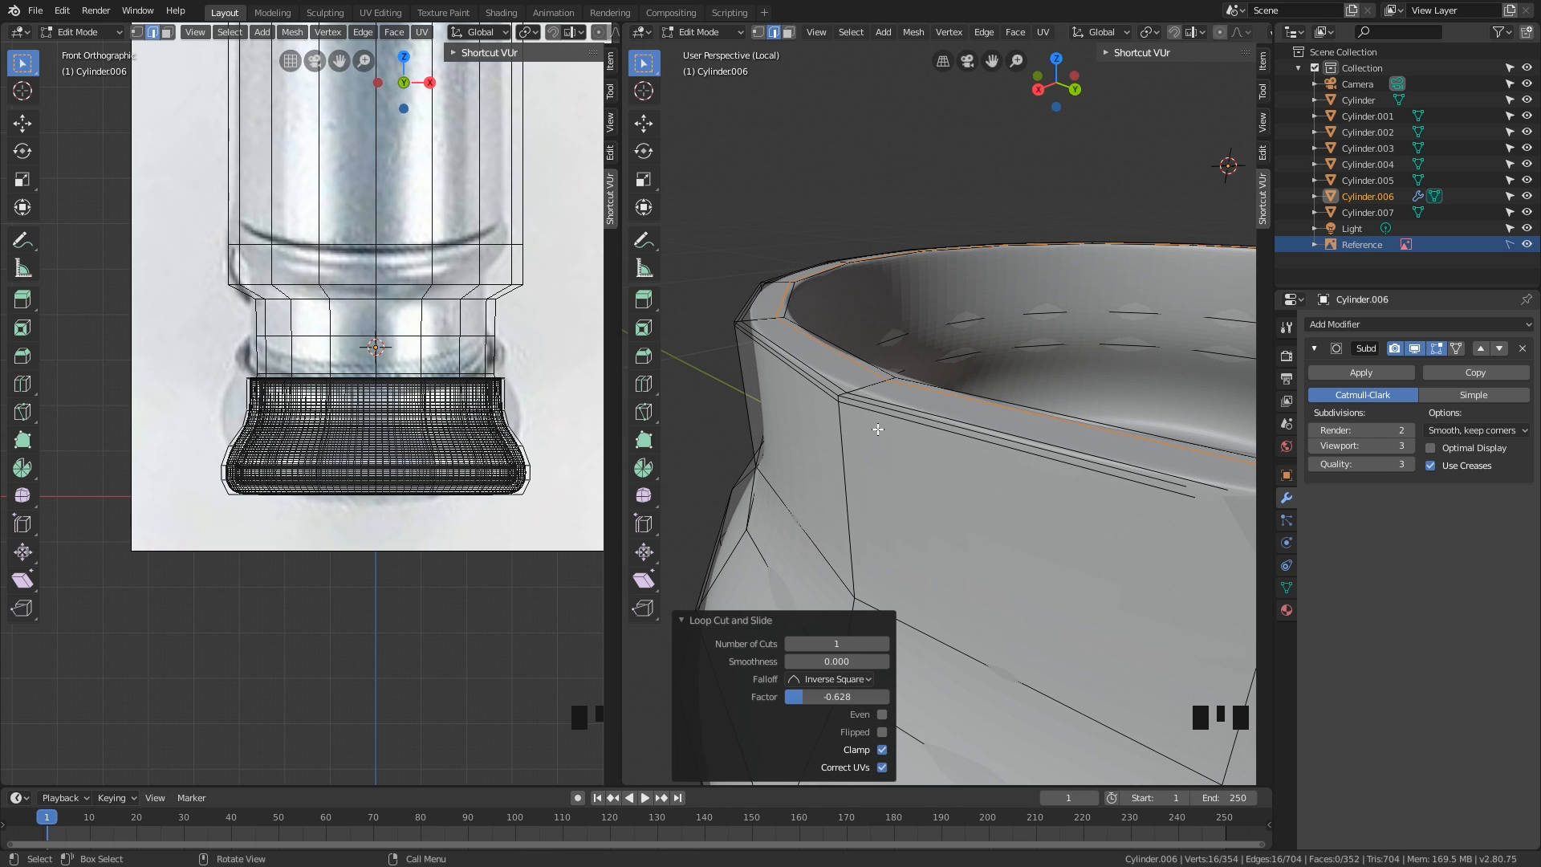
scroll(877, 429, down, 1)
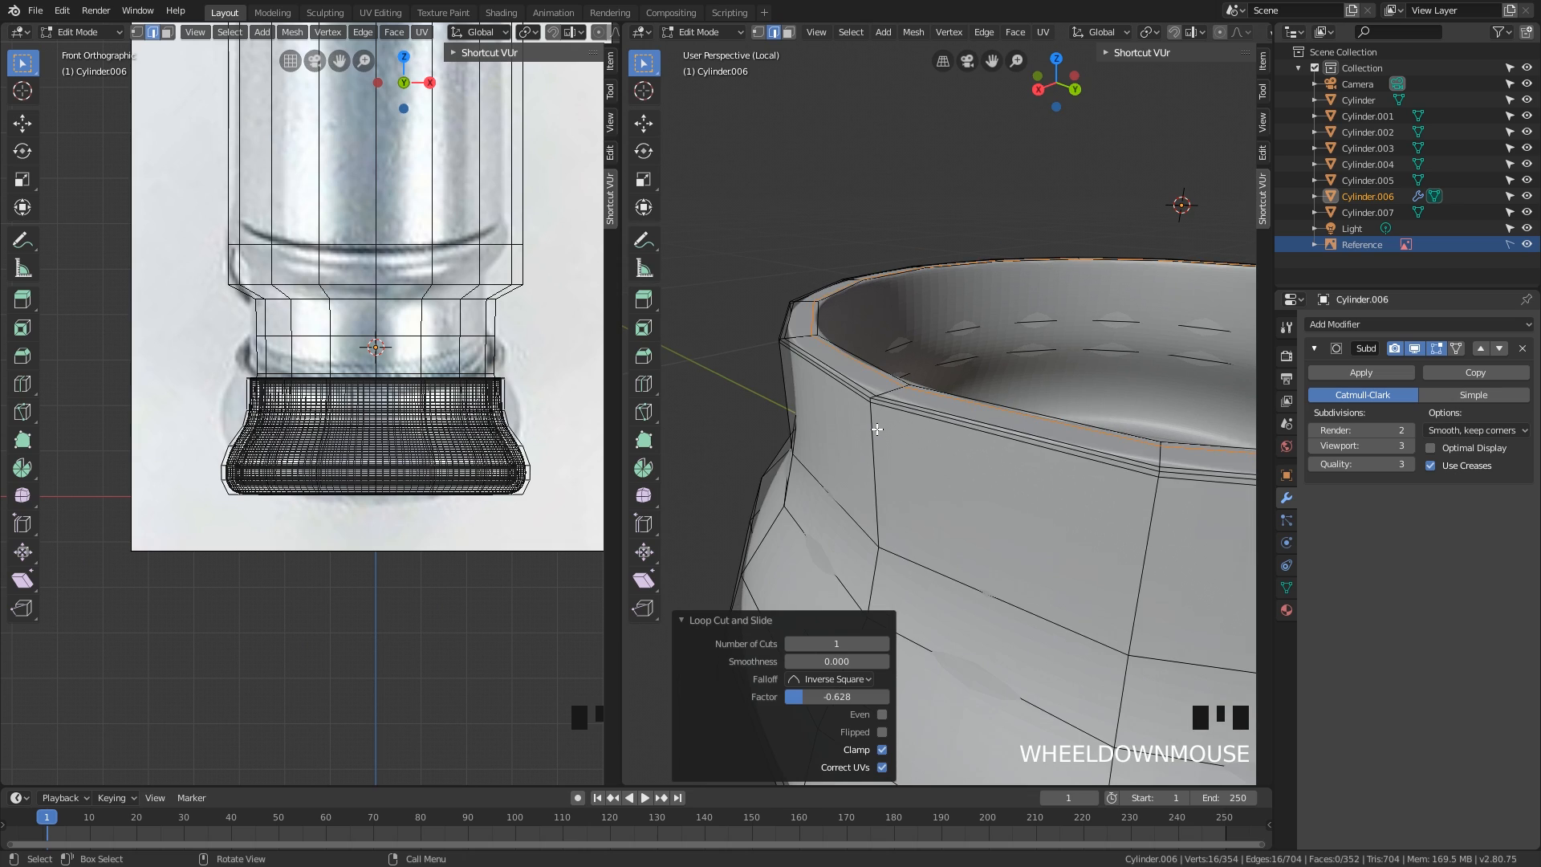
scroll(878, 430, up, 1)
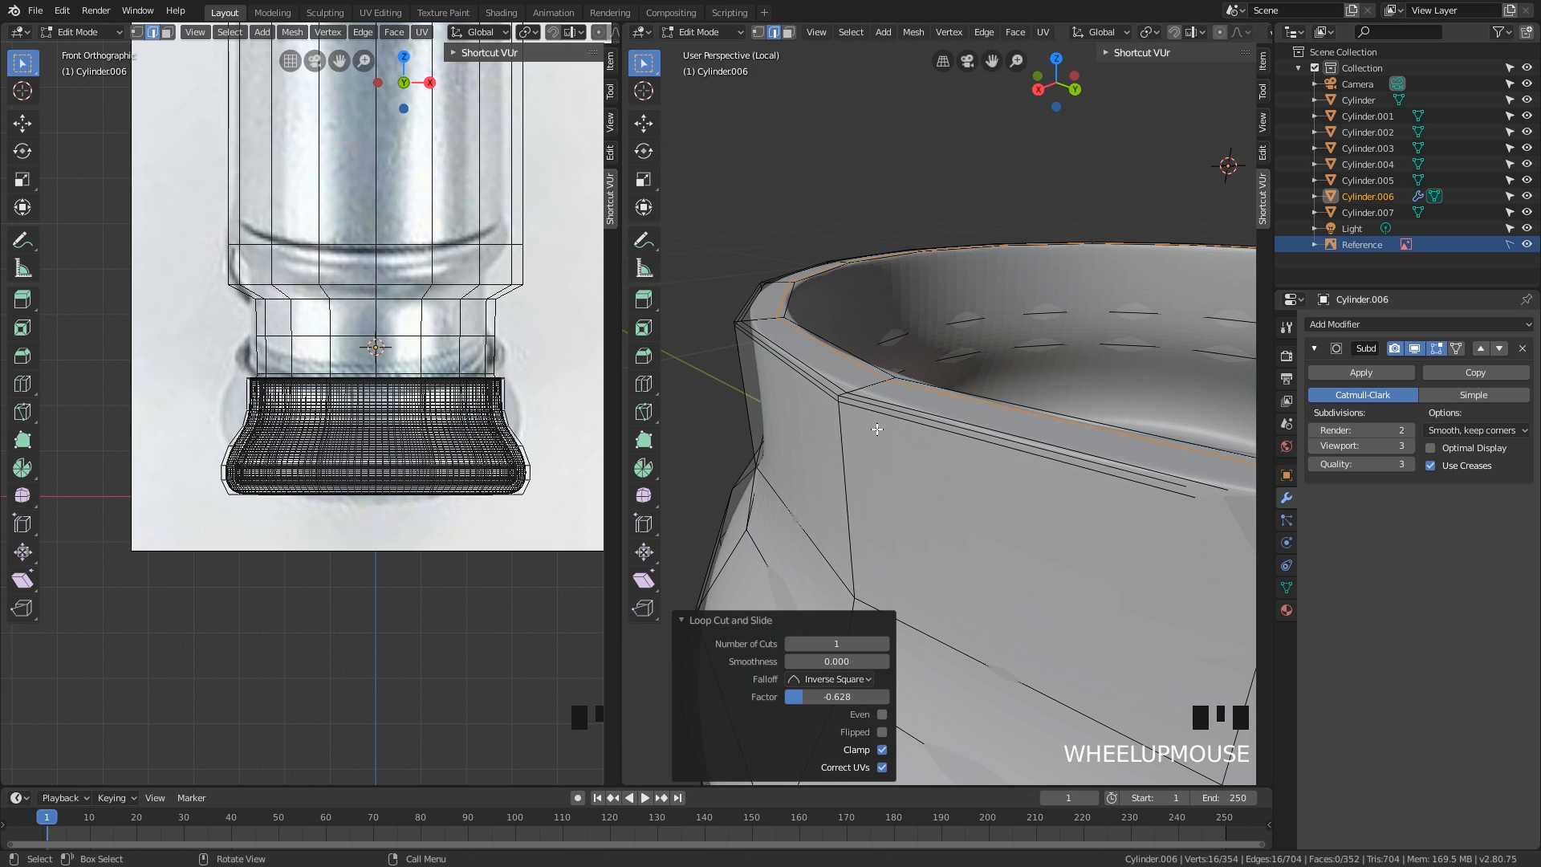
middle_drag(878, 429, 877, 429)
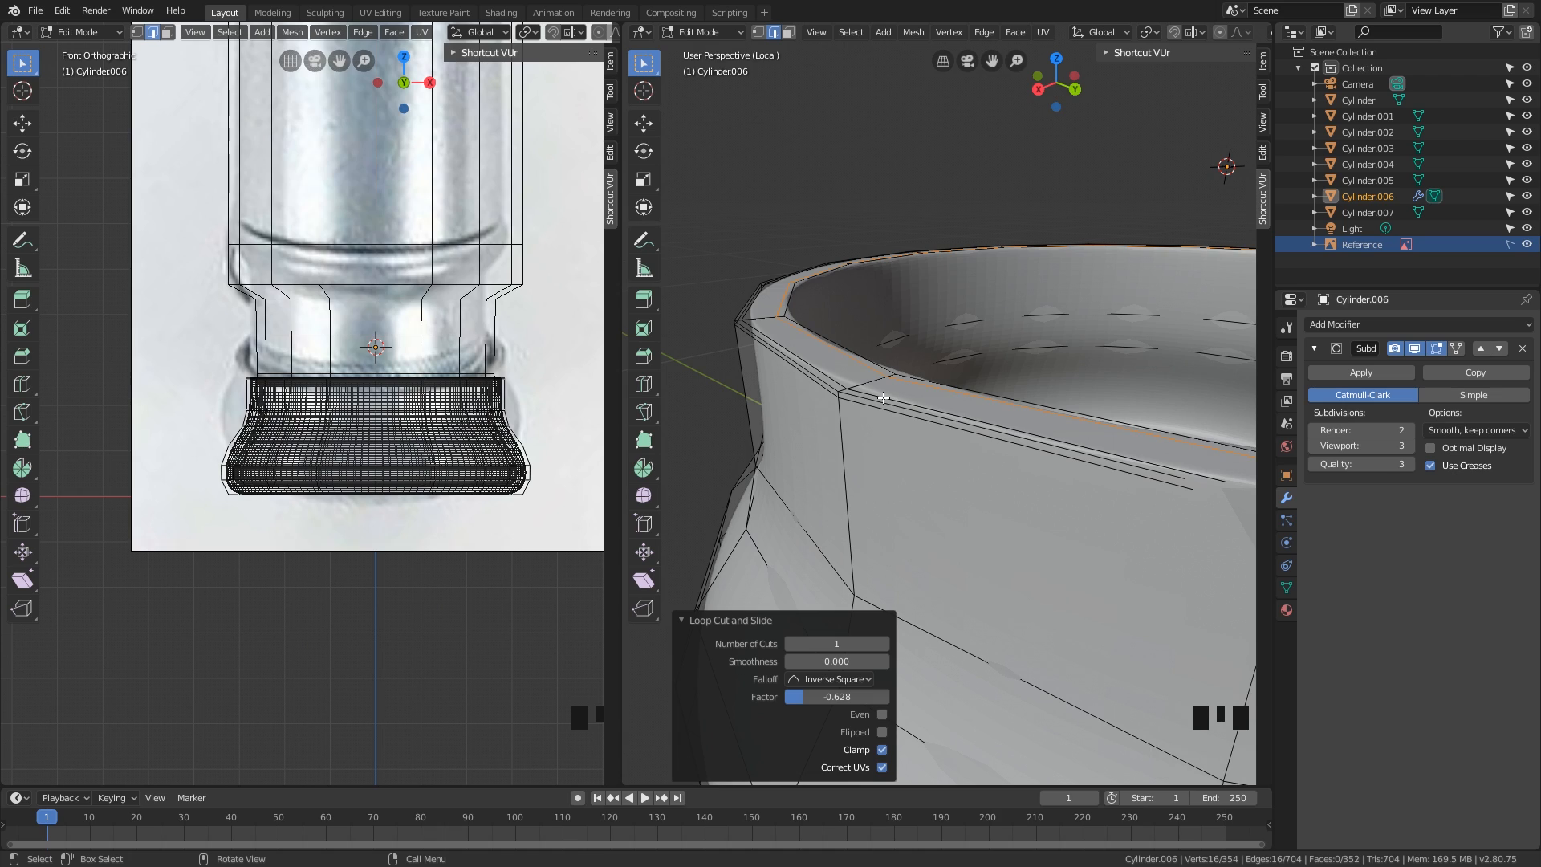
- Select the edge loop on the rim's top face nearest the outer edge and edge-slide it slightly across the face
click(883, 398)
click(886, 399)
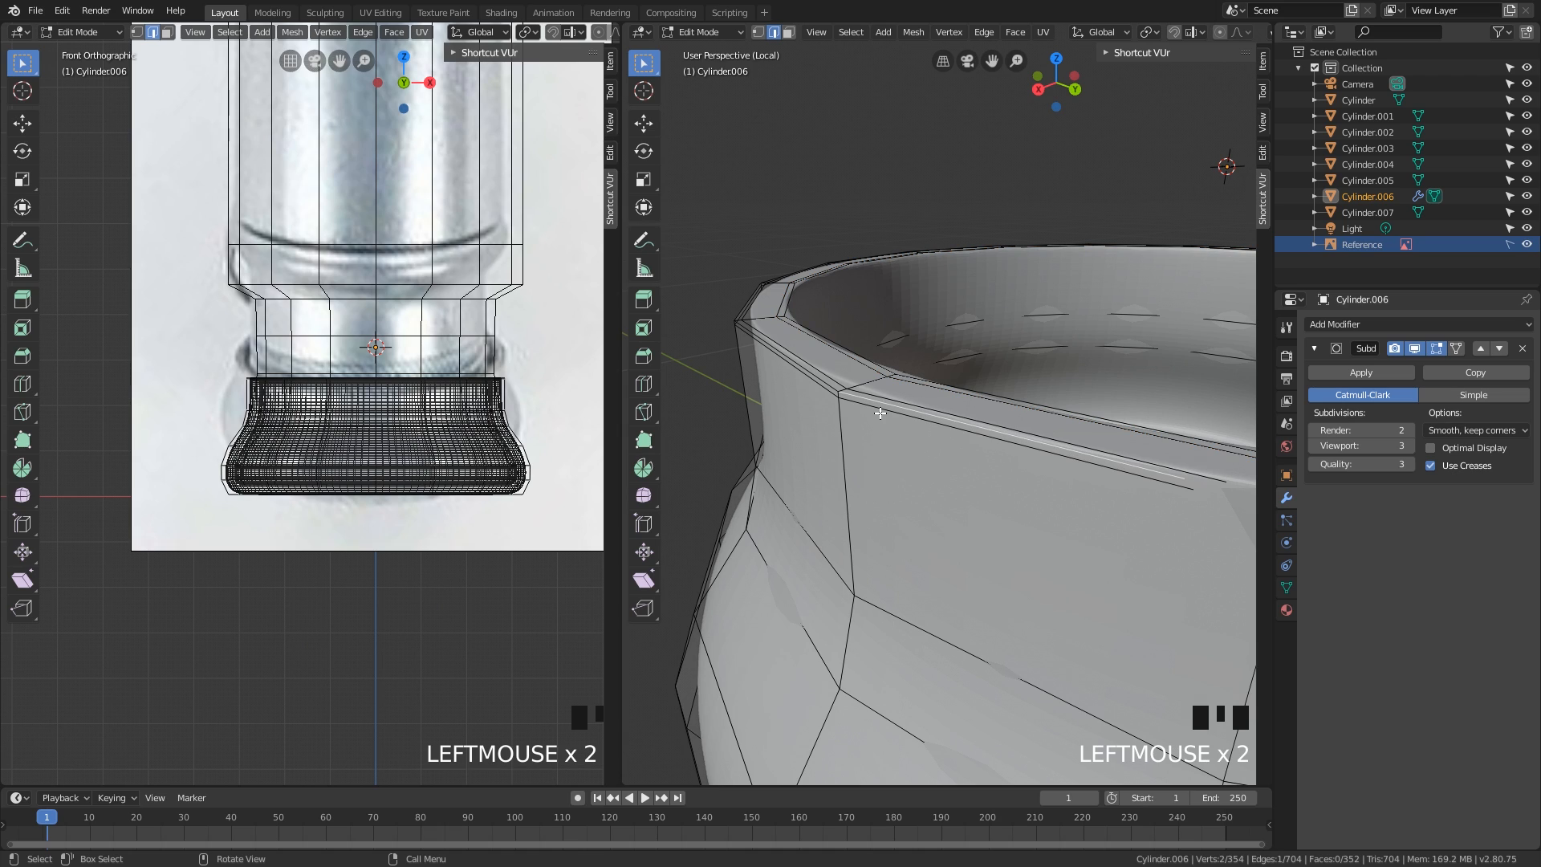
click(888, 400)
click(889, 398)
click(888, 398)
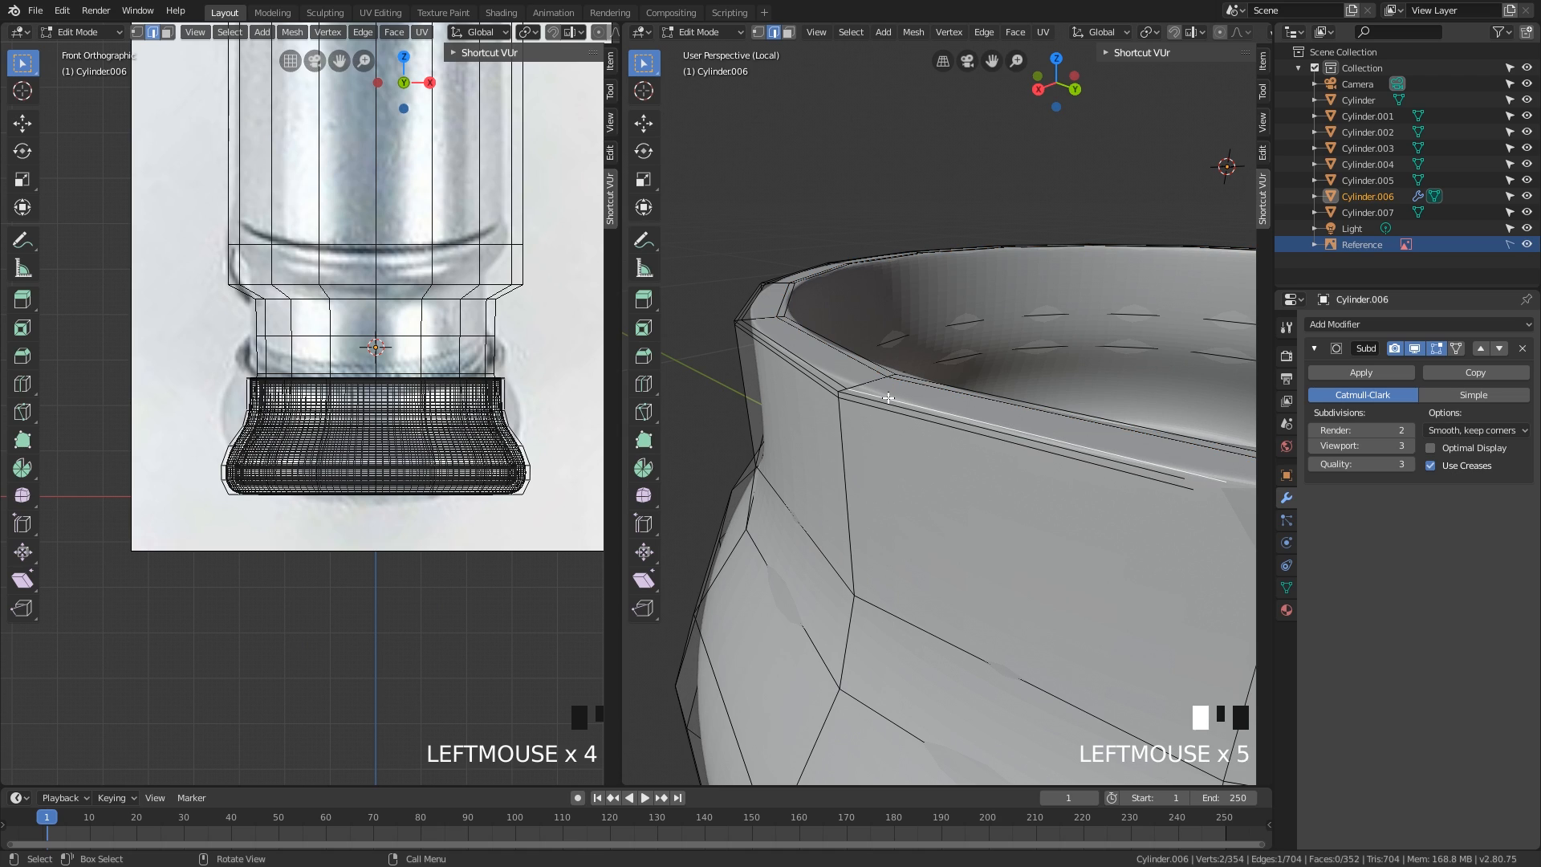
click(889, 399)
click(888, 398)
alt+click(888, 398)
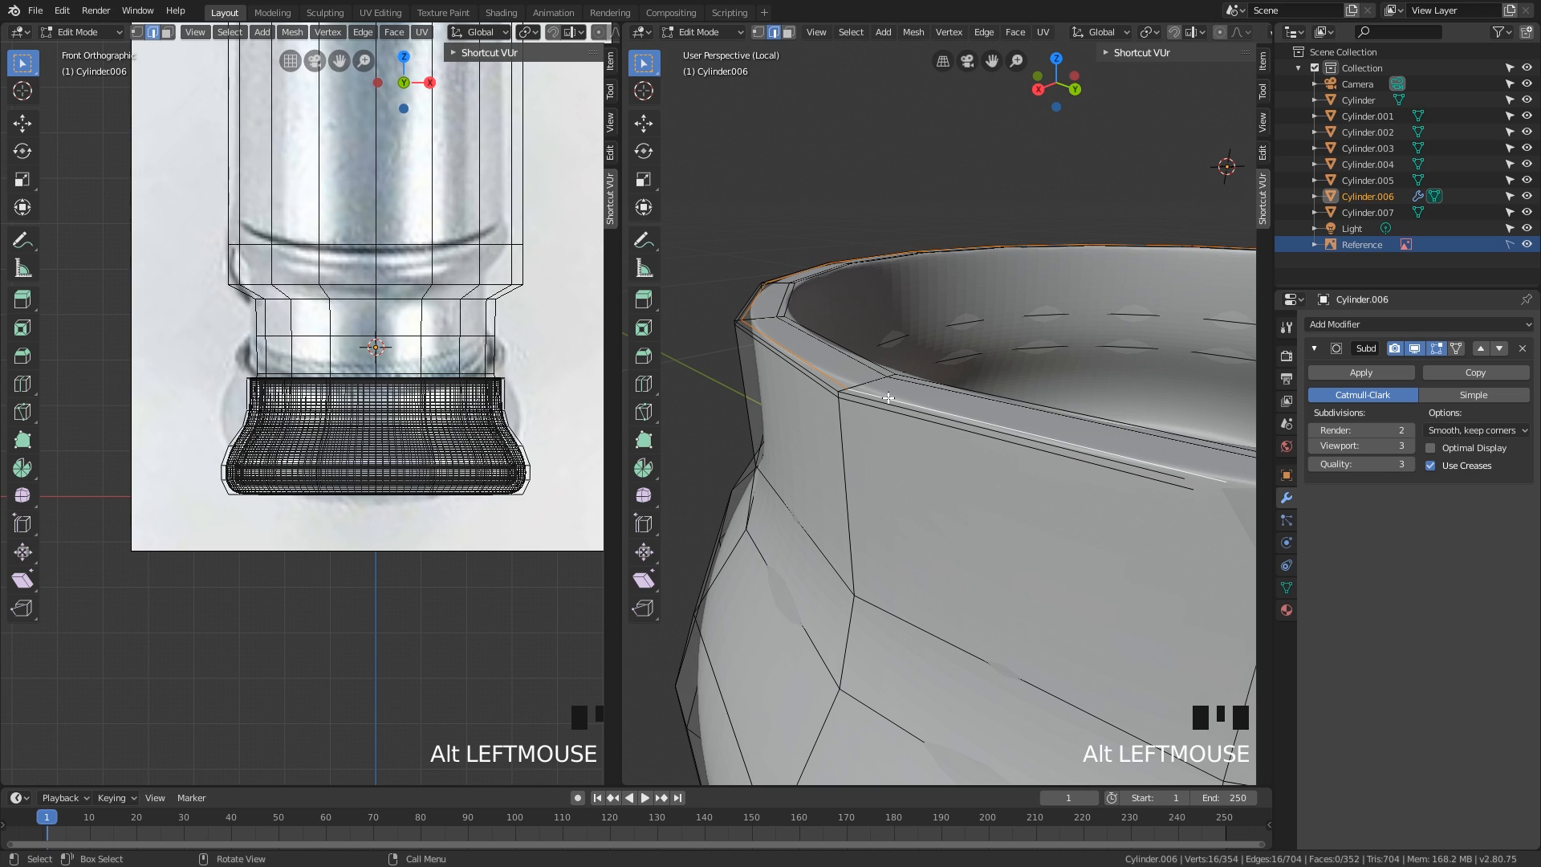
middle_drag(1103, 510, 1101, 515)
scroll(920, 501, up, 1)
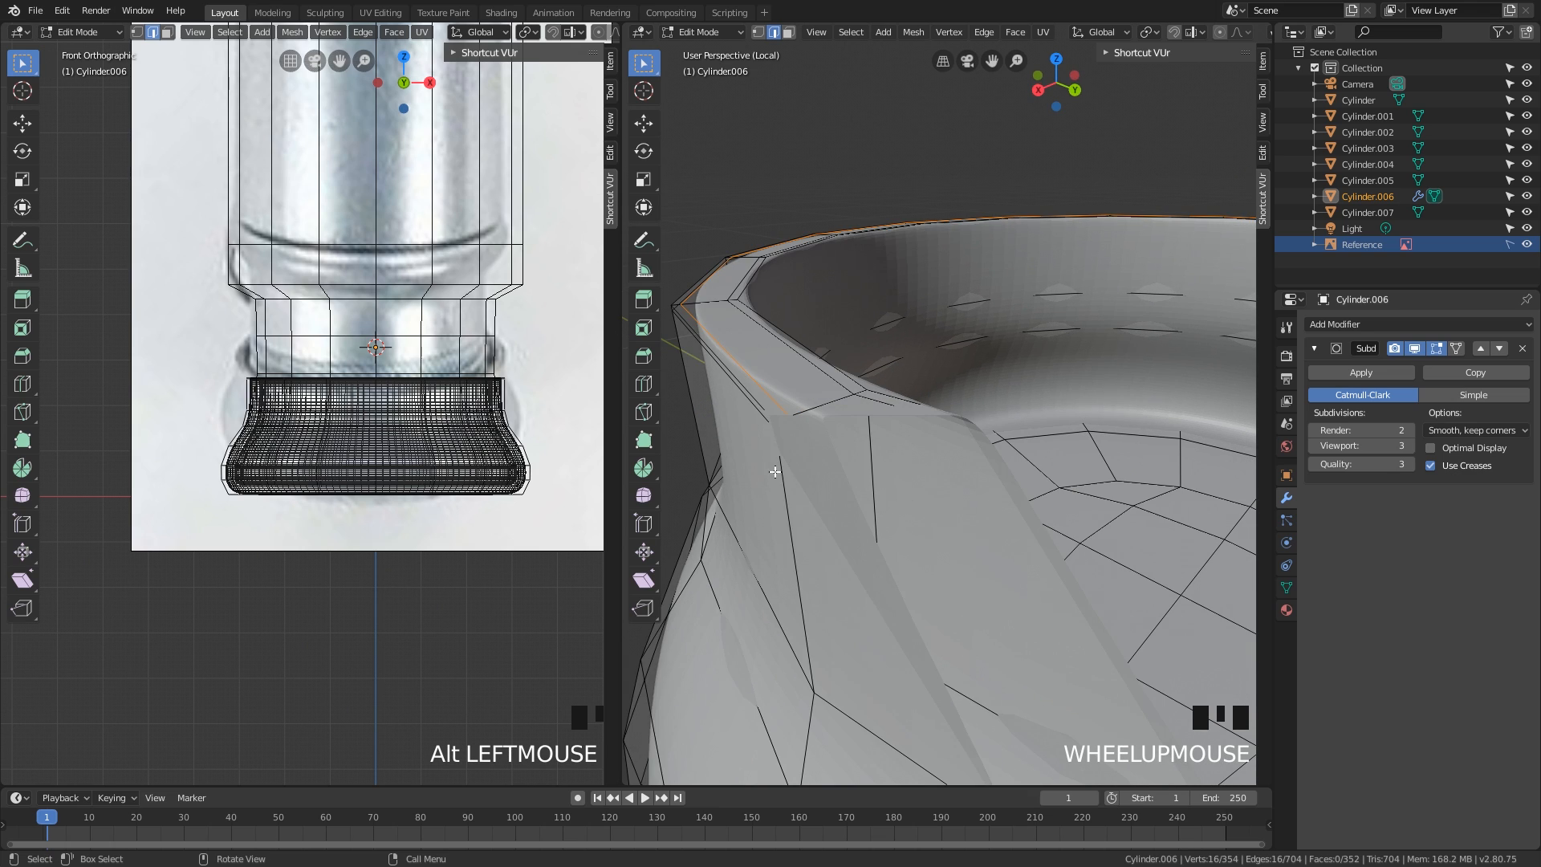
scroll(776, 472, down, 1)
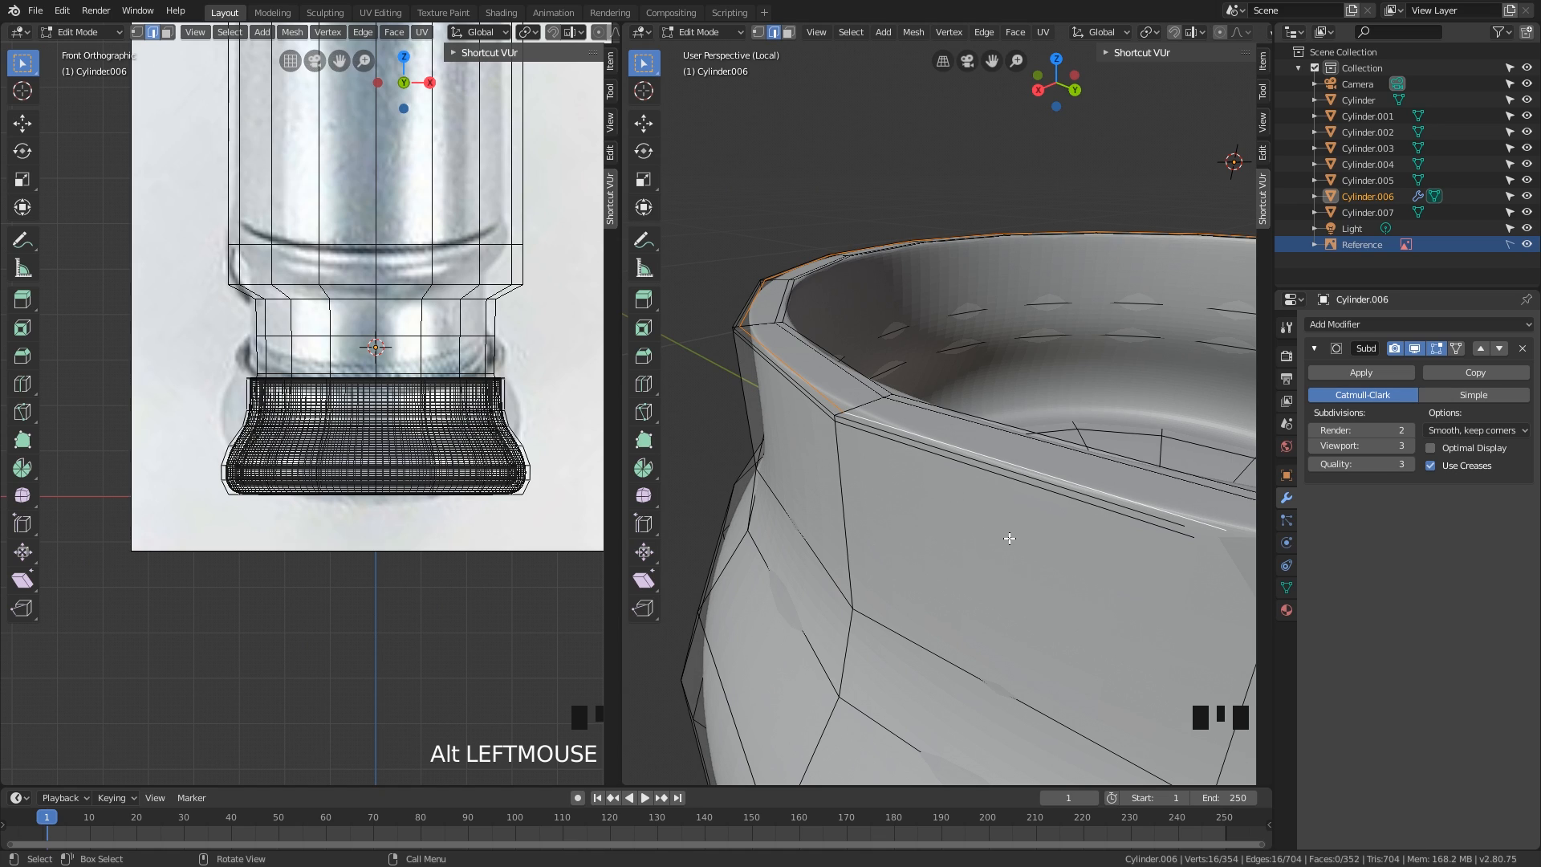
key(g)
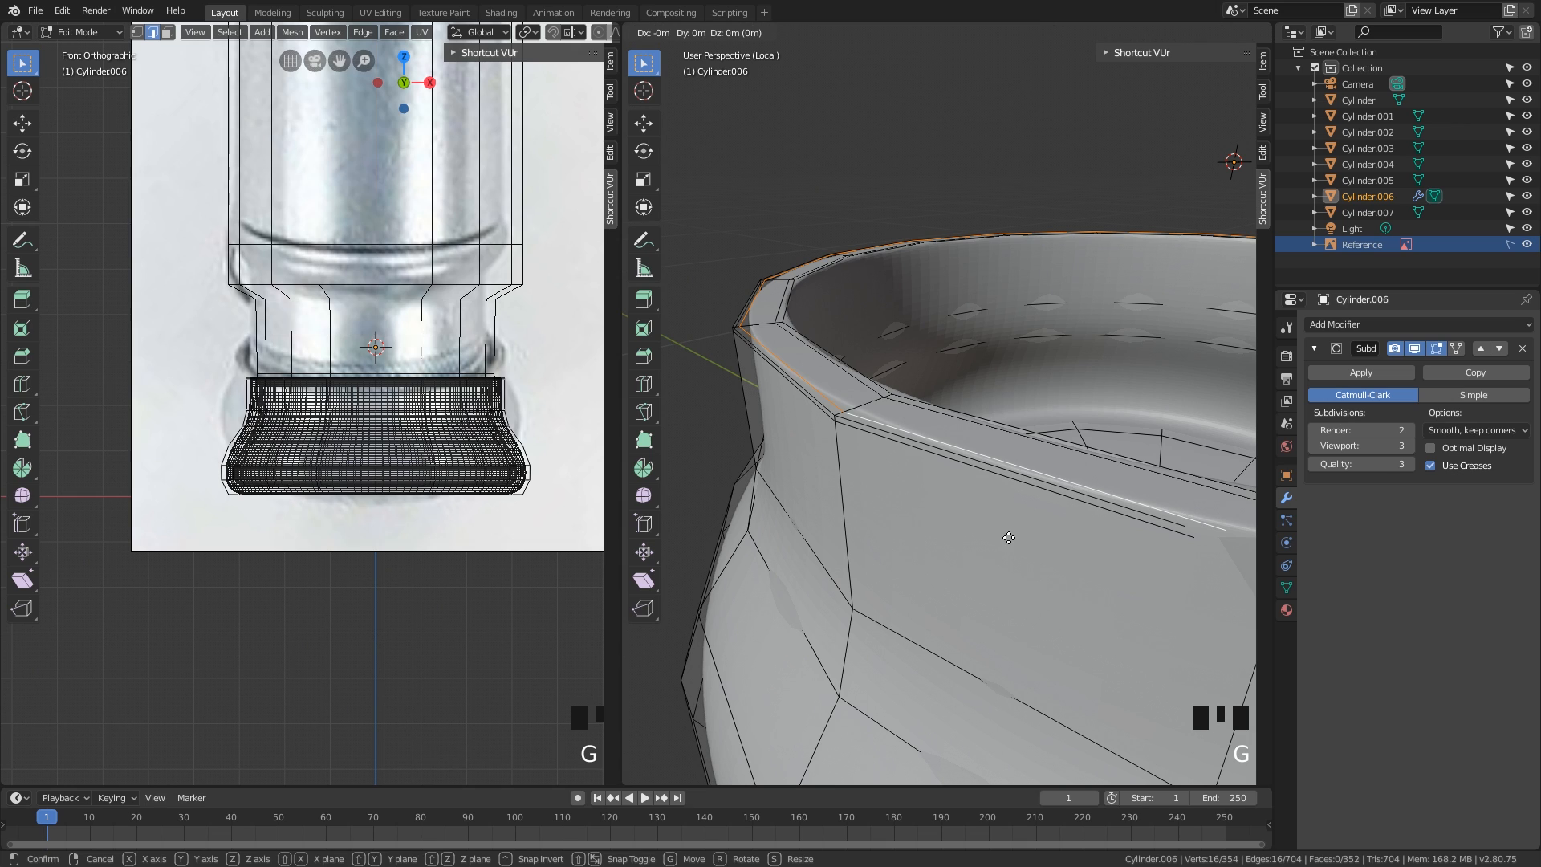
key(g)
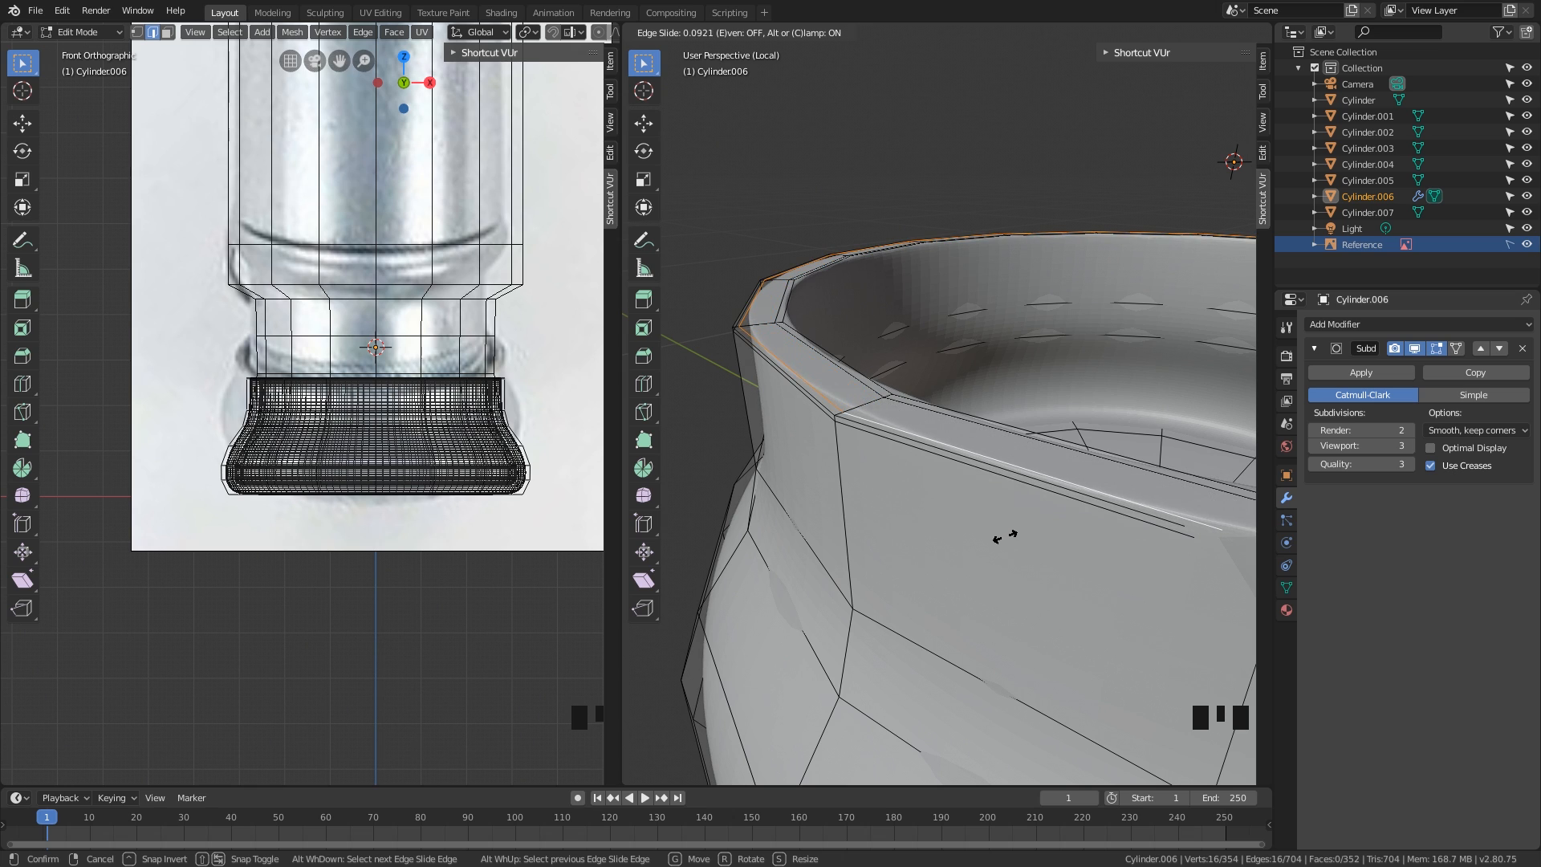
click(1004, 533)
- Select the support loop just below the rim on the outer wall and edge-slide it slightly down, at factor 0.051
alt+click(922, 450)
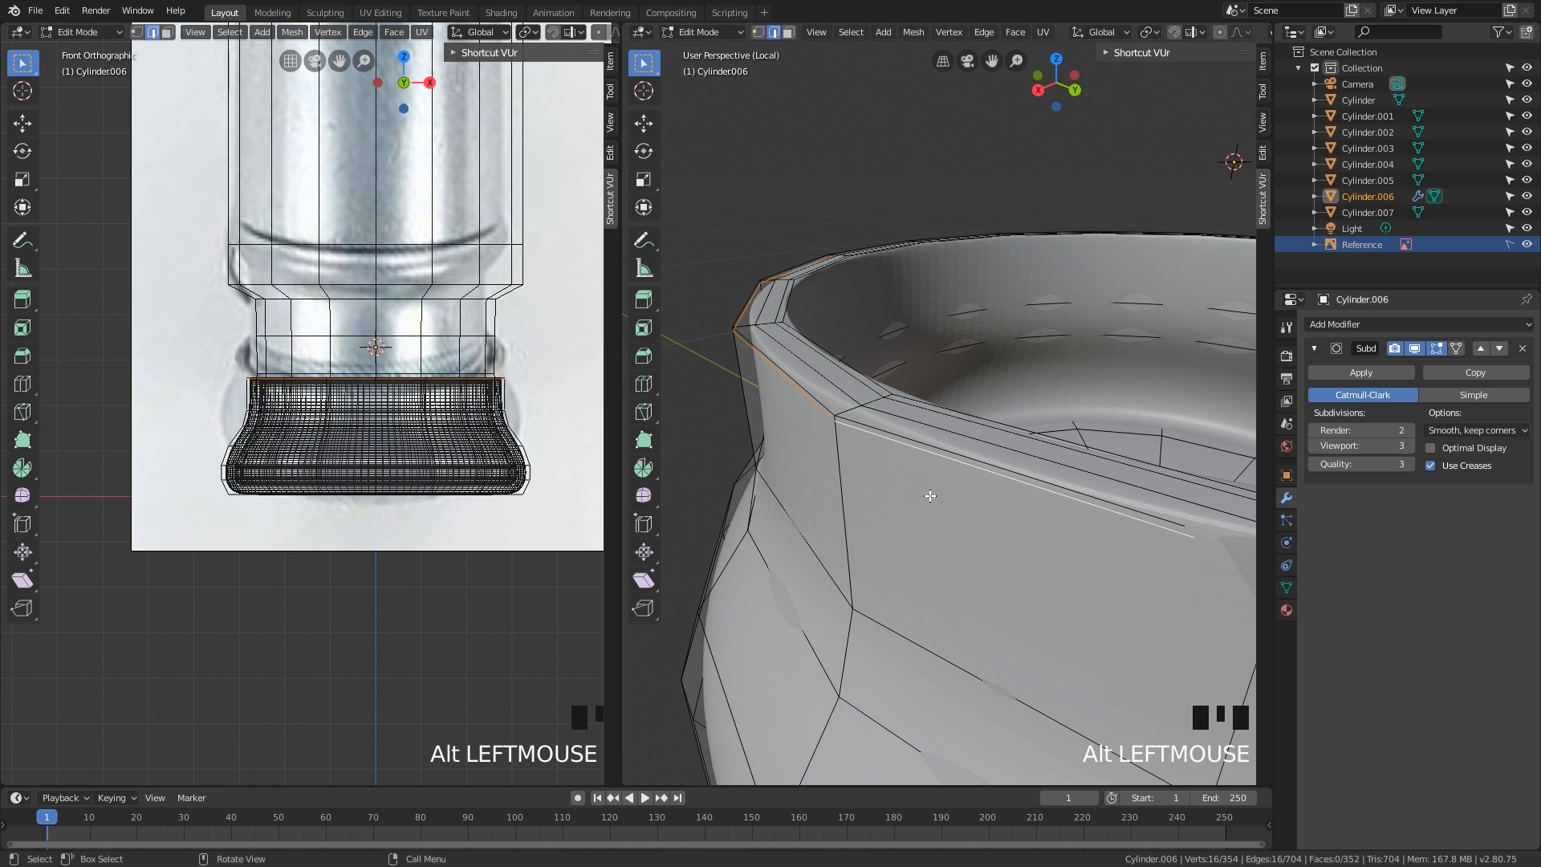
key(g)
key(g)
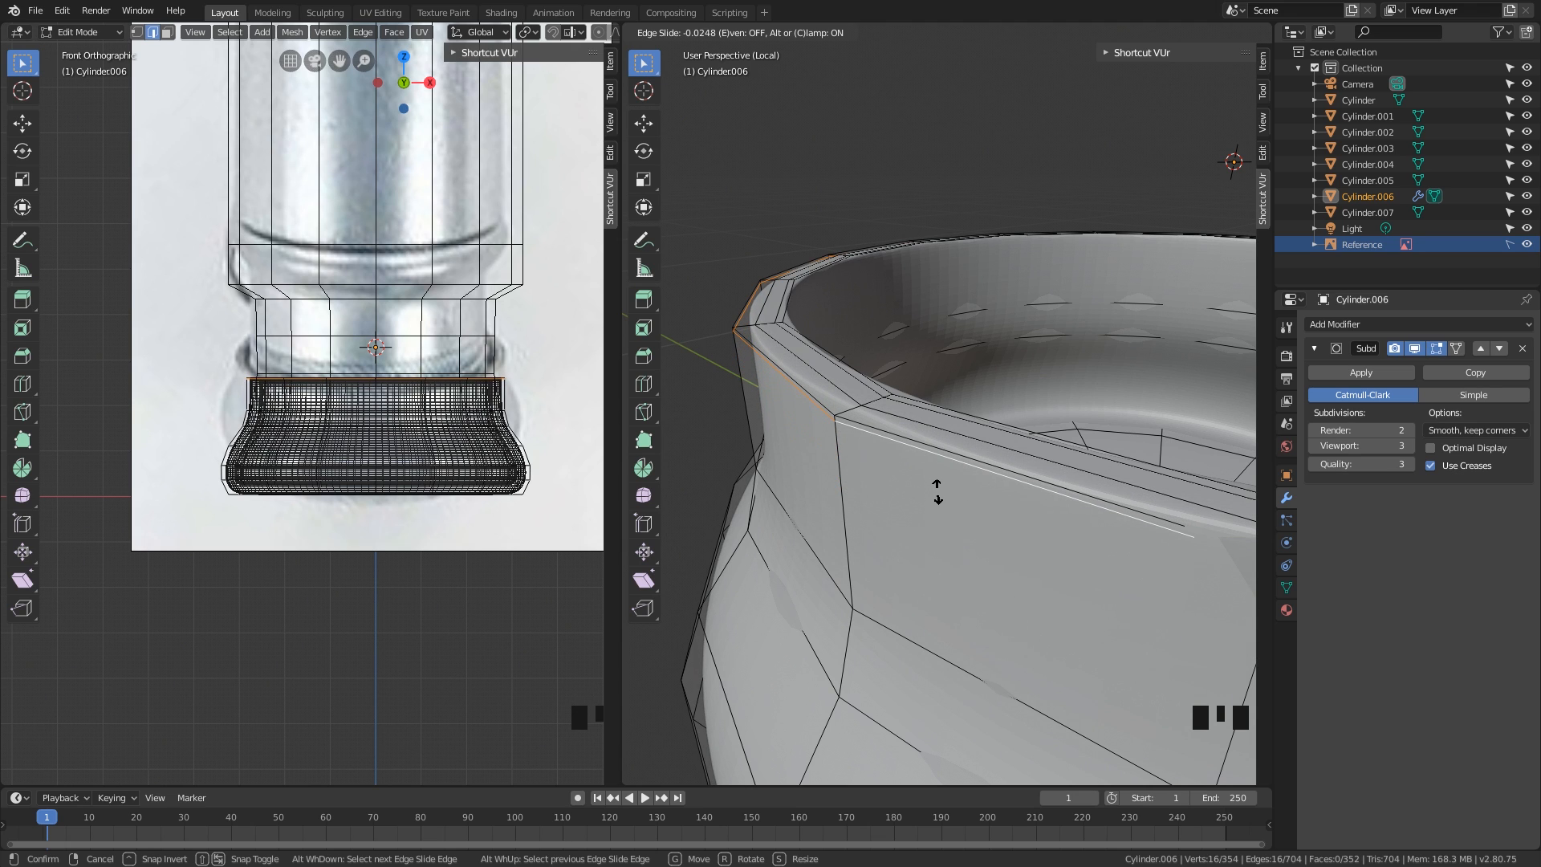
click(931, 498)
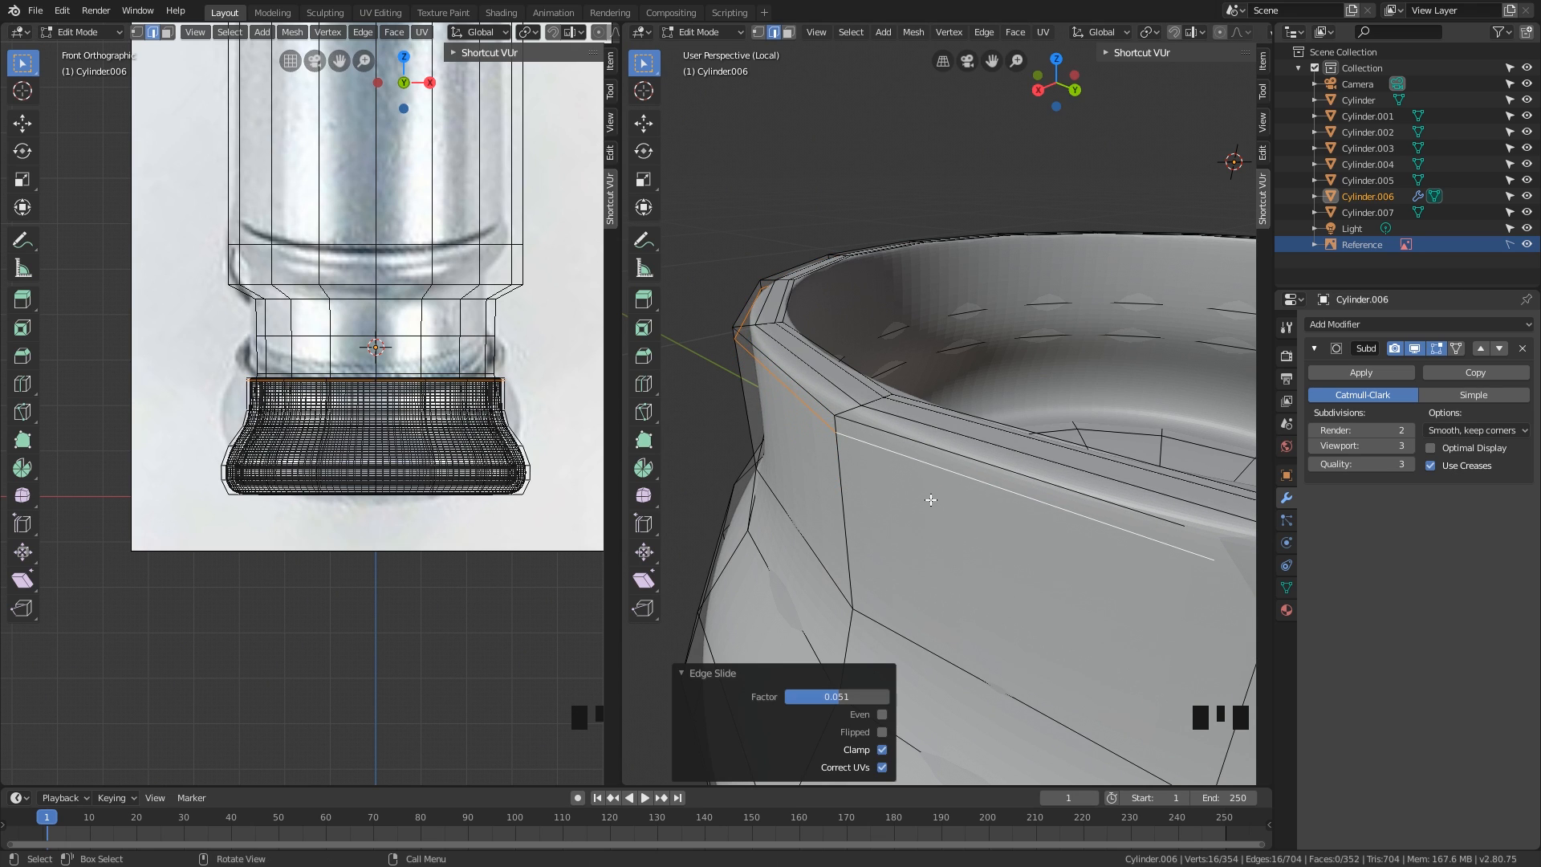
- Add one loop cut around the pommel base's inner wall and slide it close to the rim, at factor -0.928
scroll(930, 498, down, 2)
middle_drag(929, 499, 739, 482)
scroll(727, 487, up, 3)
key(ctrl+r)
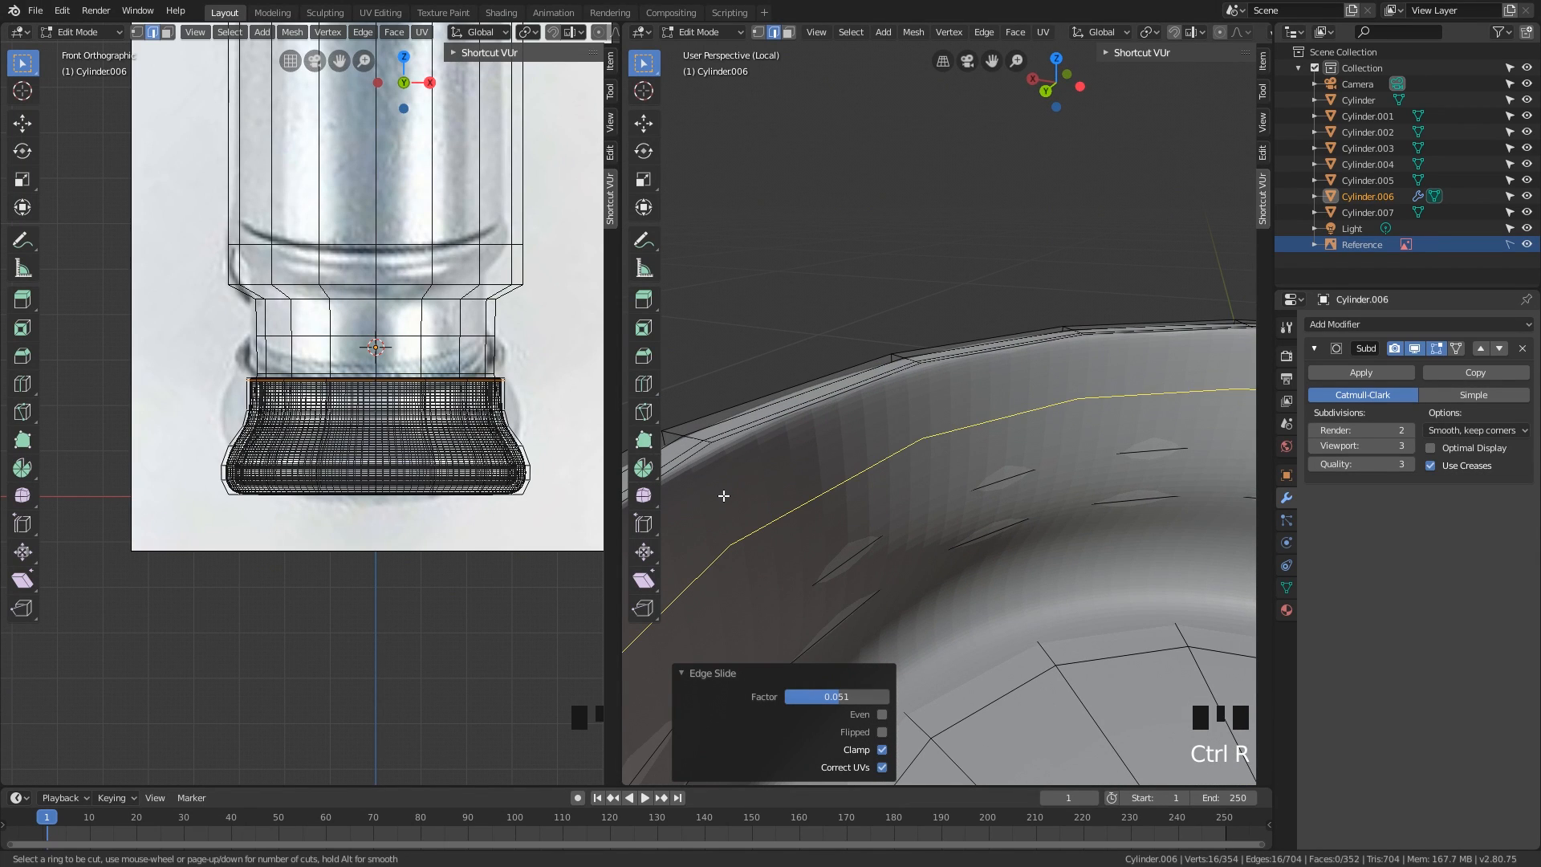
click(723, 423)
click(1279, 404)
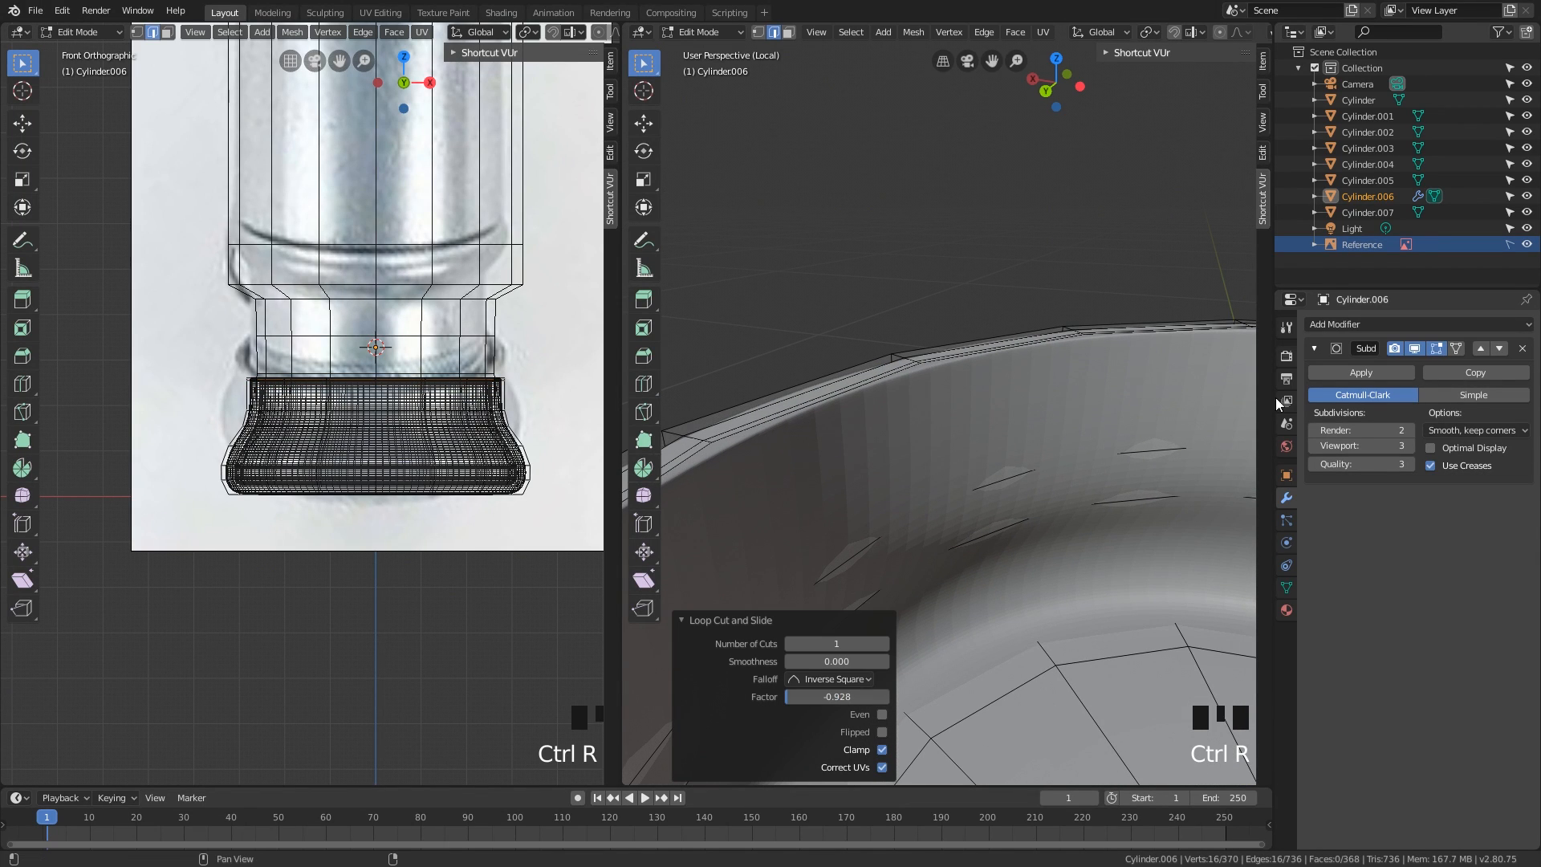
- Check the rim's unsmoothed mesh with the subdivision's viewport display off, restore that display, and turn off the modifier's Edit Mode display
click(1415, 347)
middle_drag(1153, 396, 1100, 482)
scroll(1102, 428, down, 1)
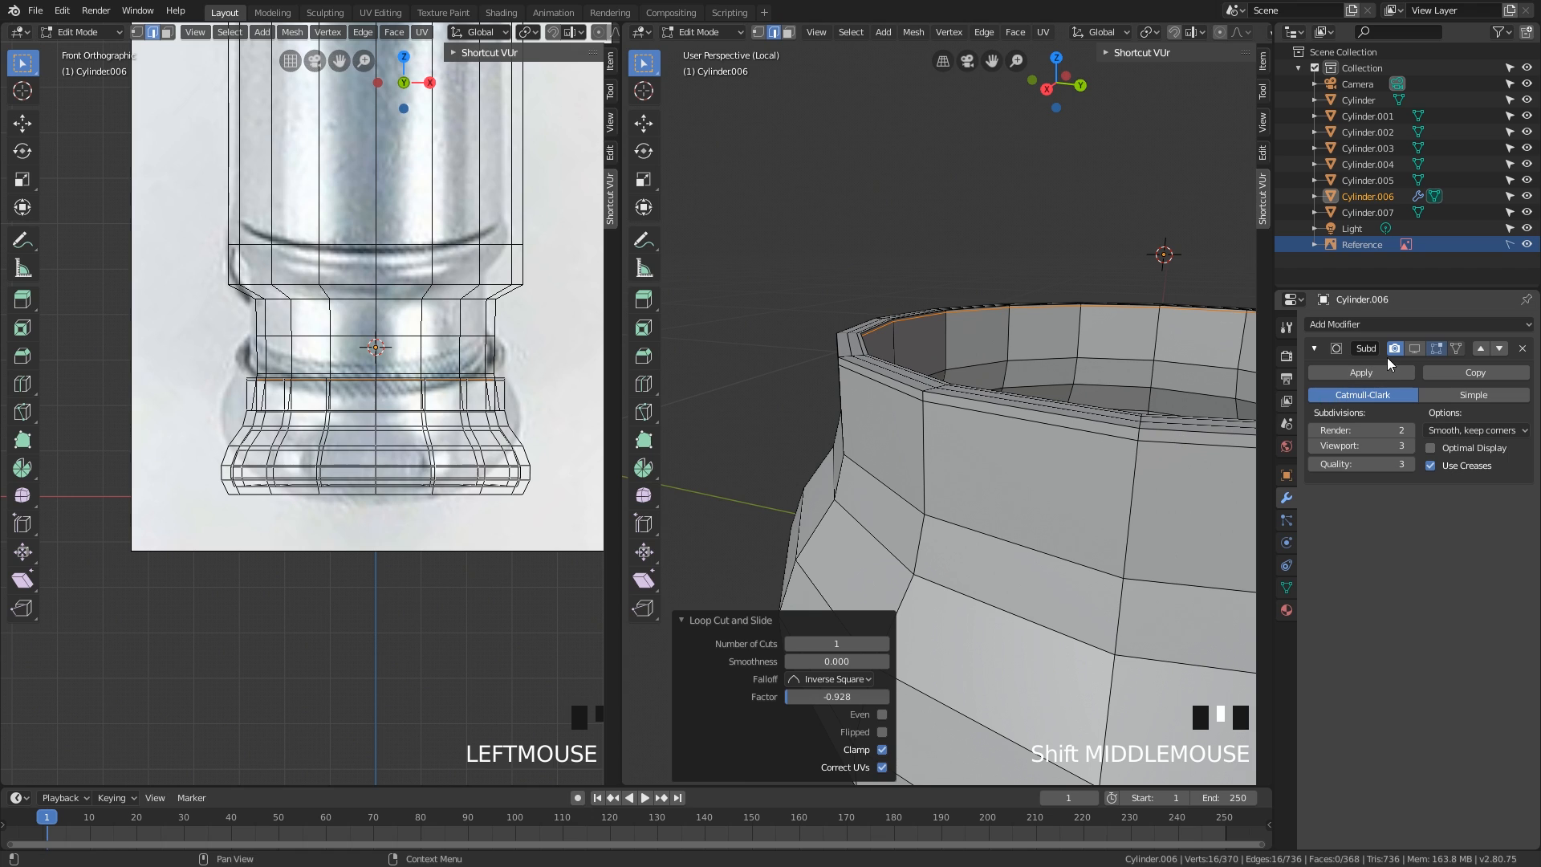
click(1415, 348)
click(1437, 349)
- Compare the pommel base's rim in Edit Mode and Object Mode, and deselect the part to view its smoothed shape
key(Tab)
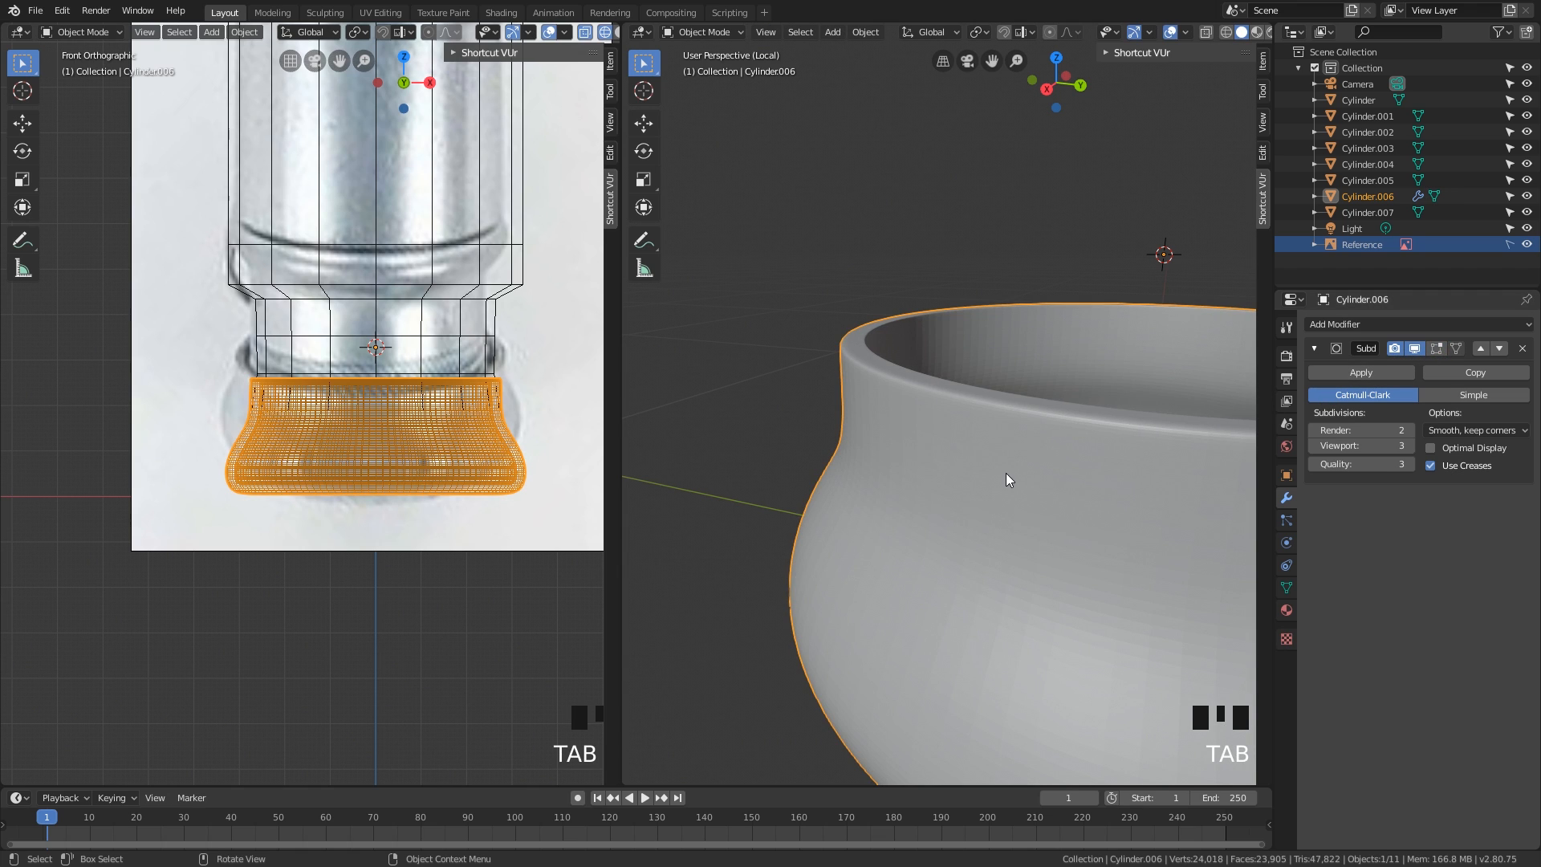
key(Tab)
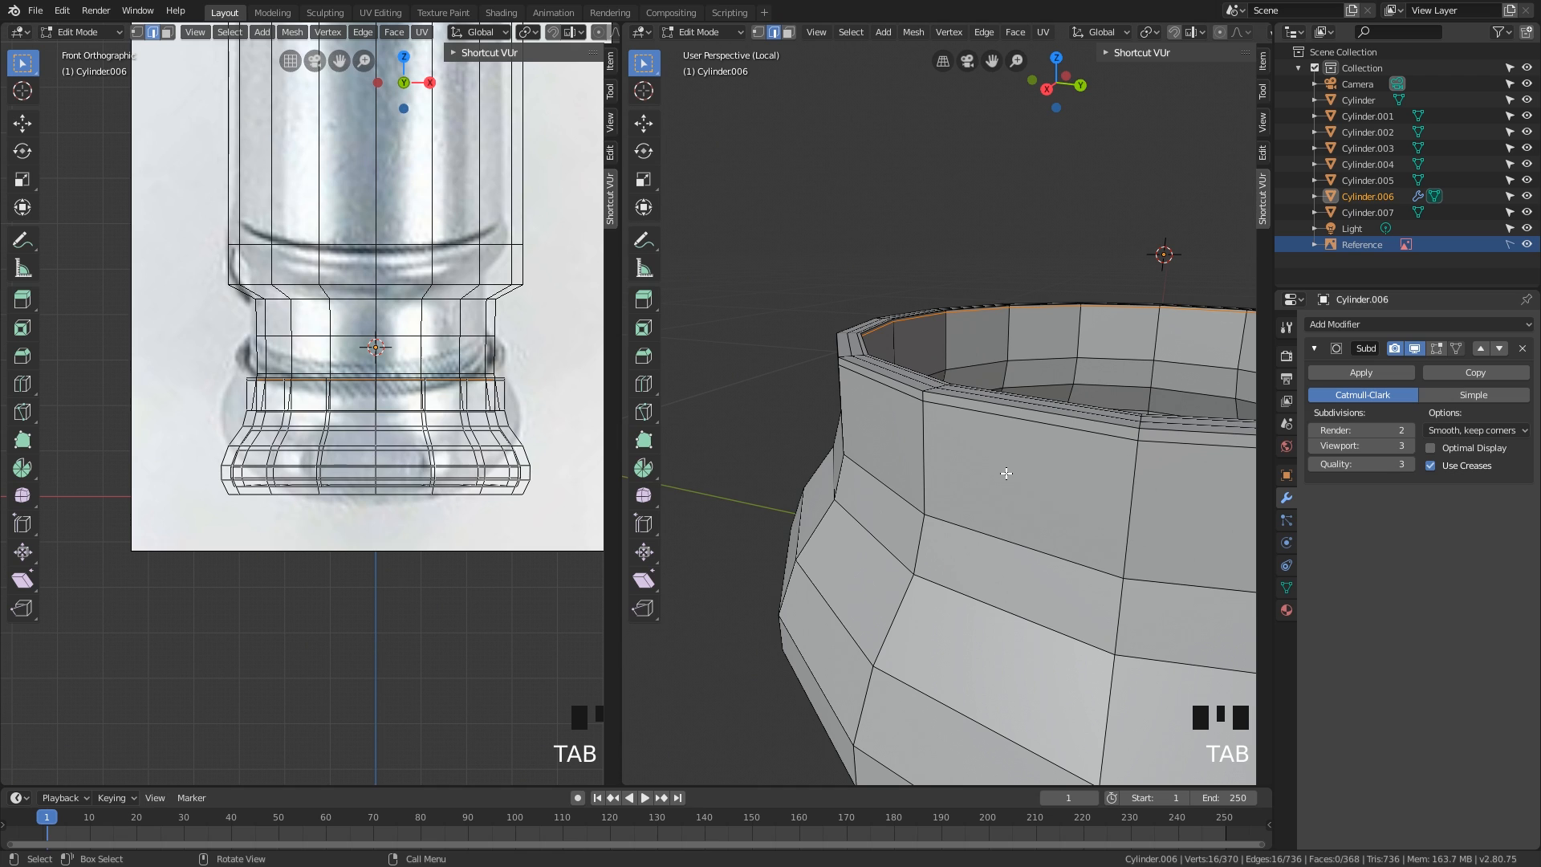
key(Tab)
scroll(1005, 473, down, 4)
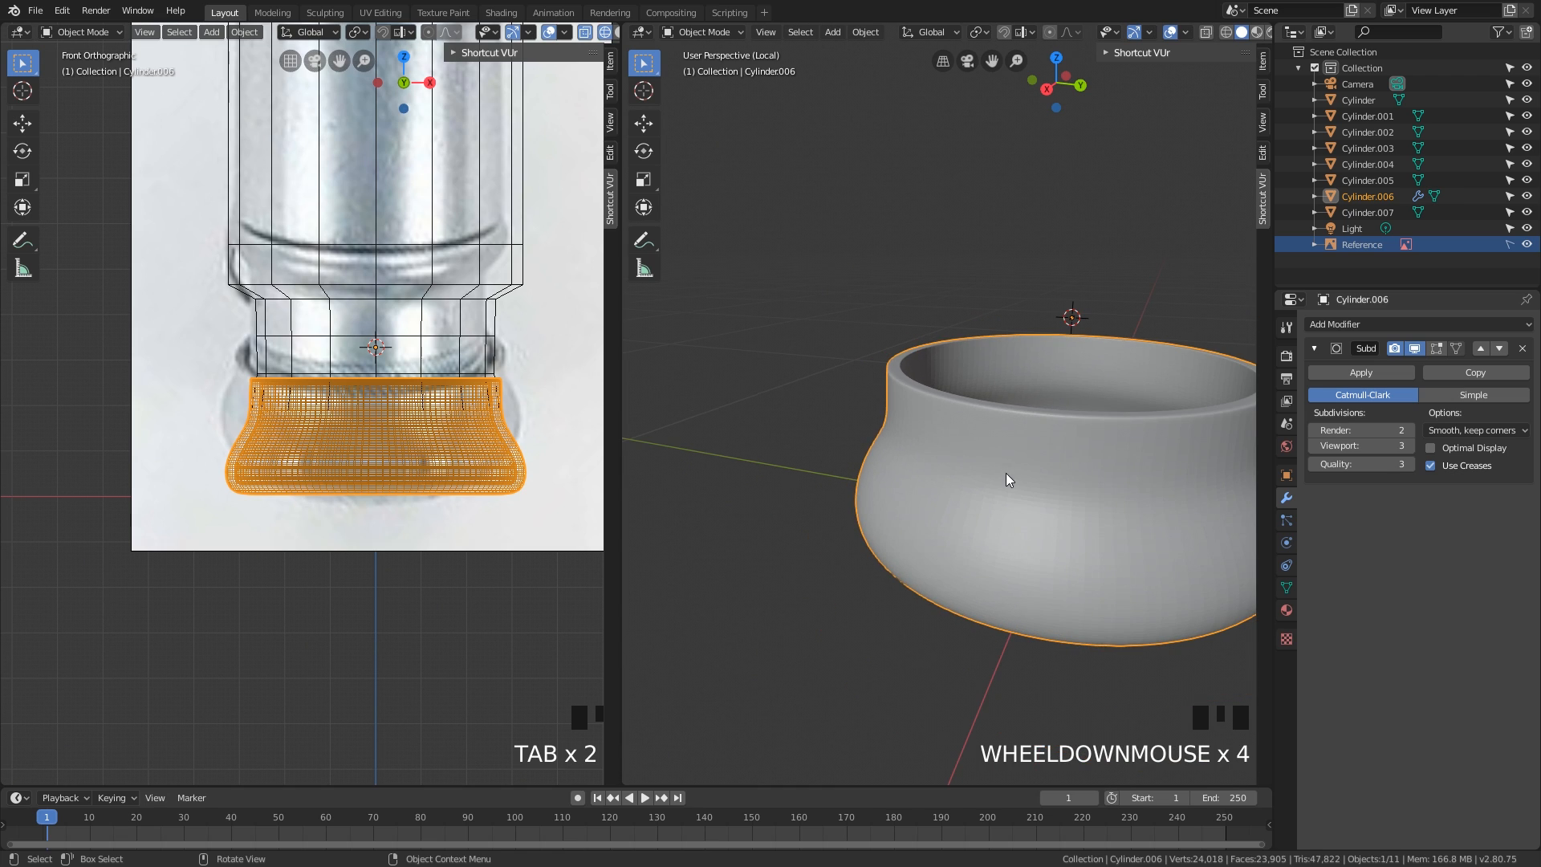
shift+middle_drag(1005, 473, 785, 459)
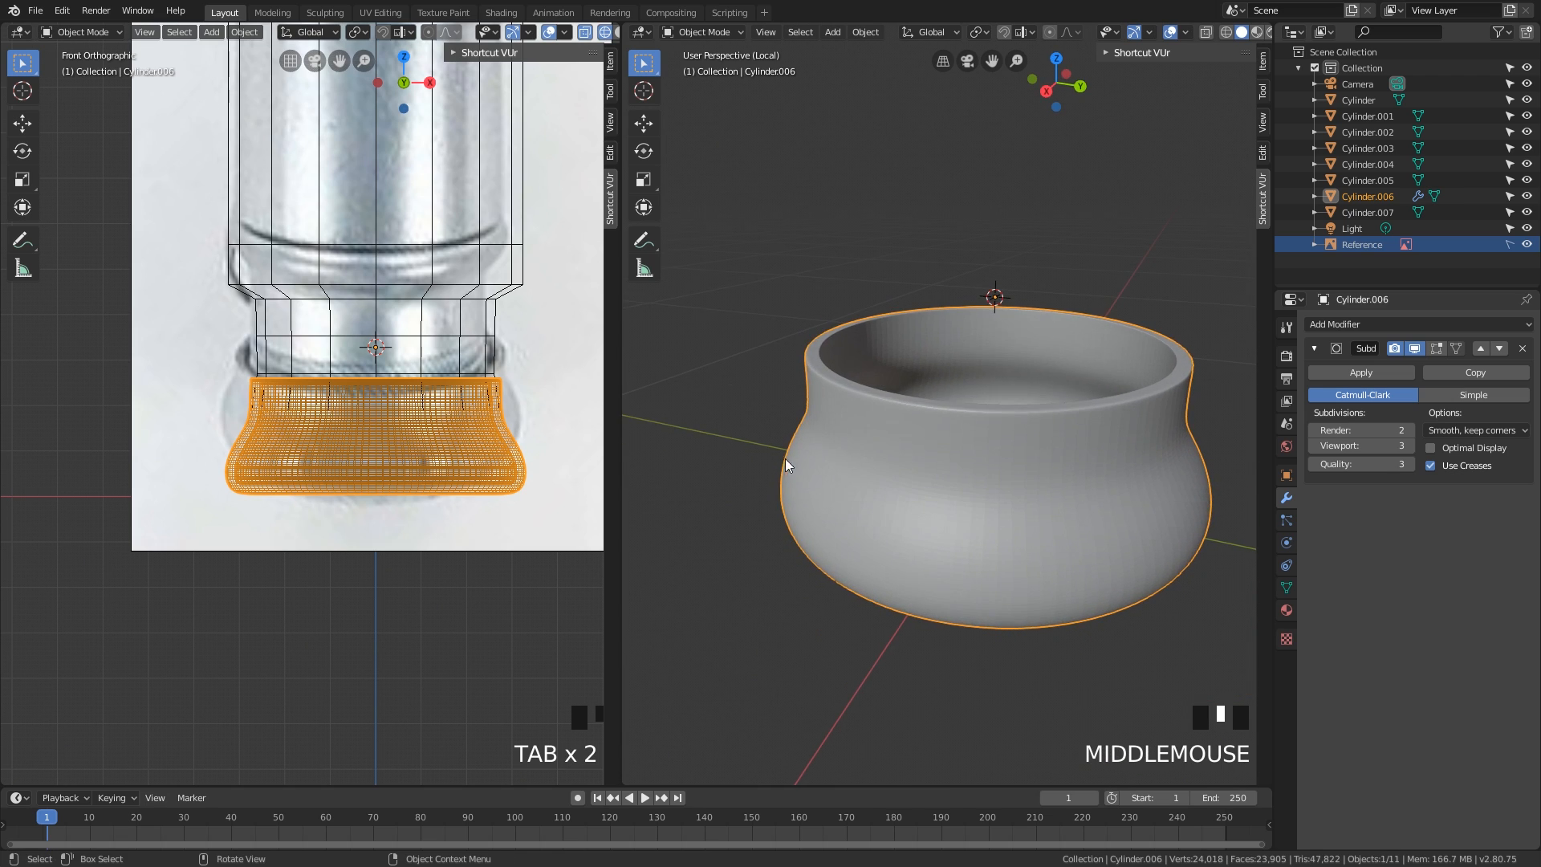
click(779, 456)
click(755, 410)
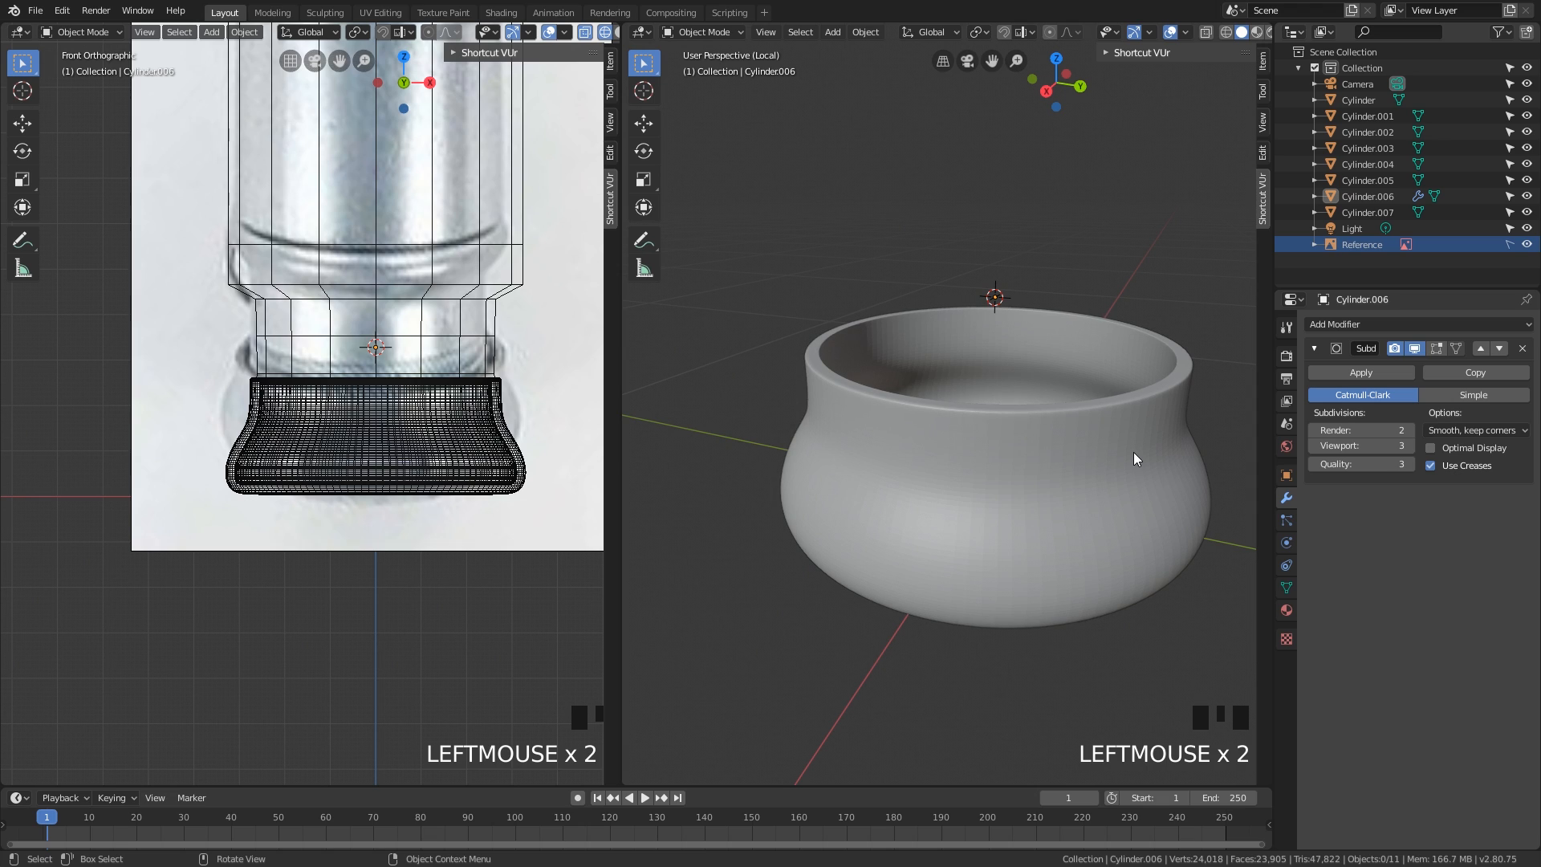
- Compare the pommel base's wireframe with and without the subdivision modifier's Optimal Display, and leave the option enabled
click(1432, 449)
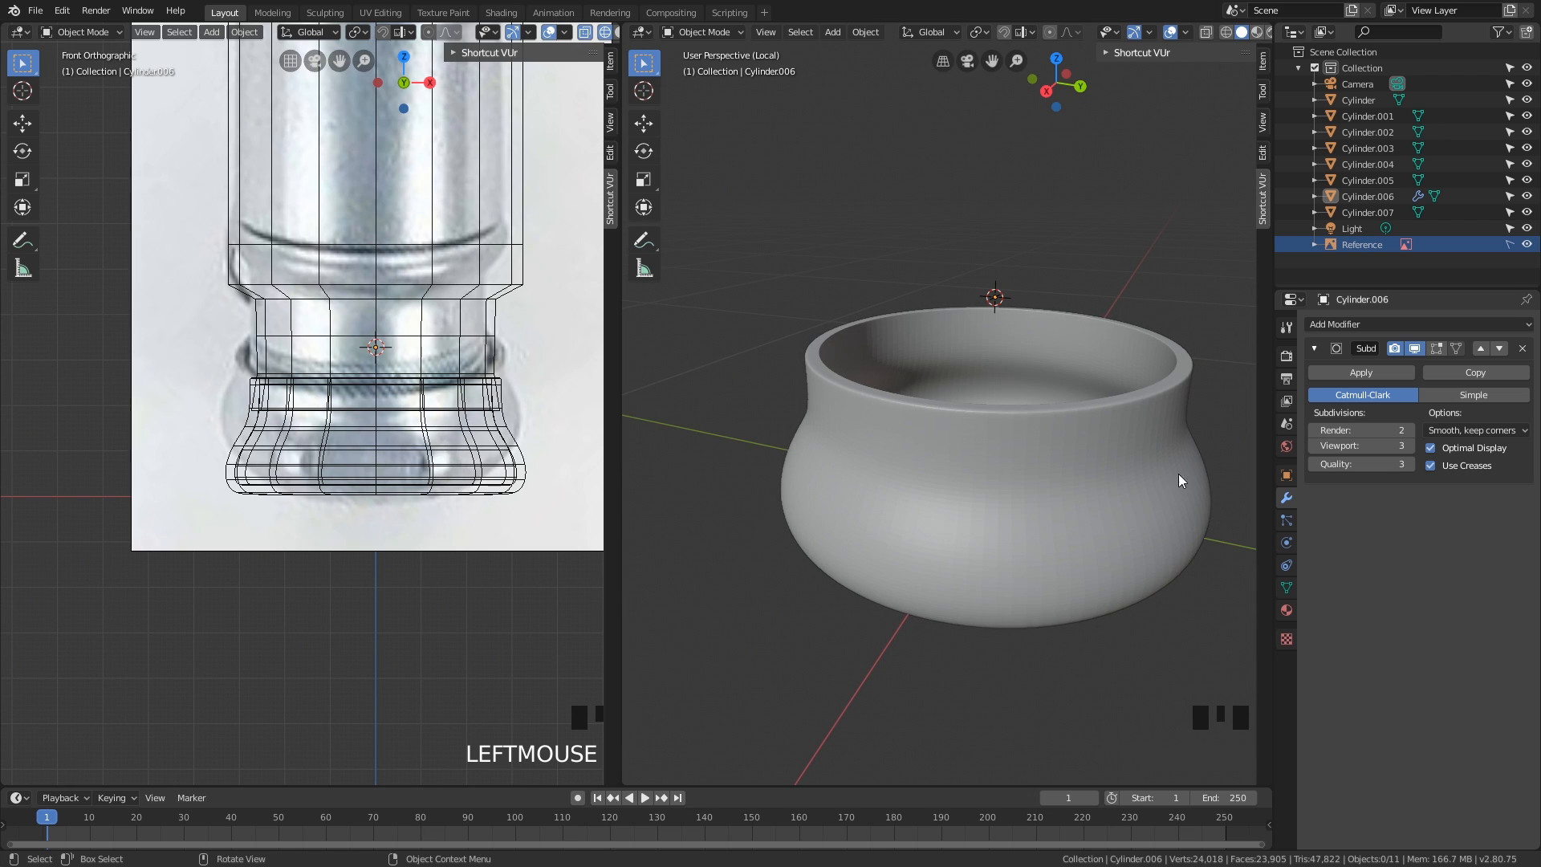
click(1431, 449)
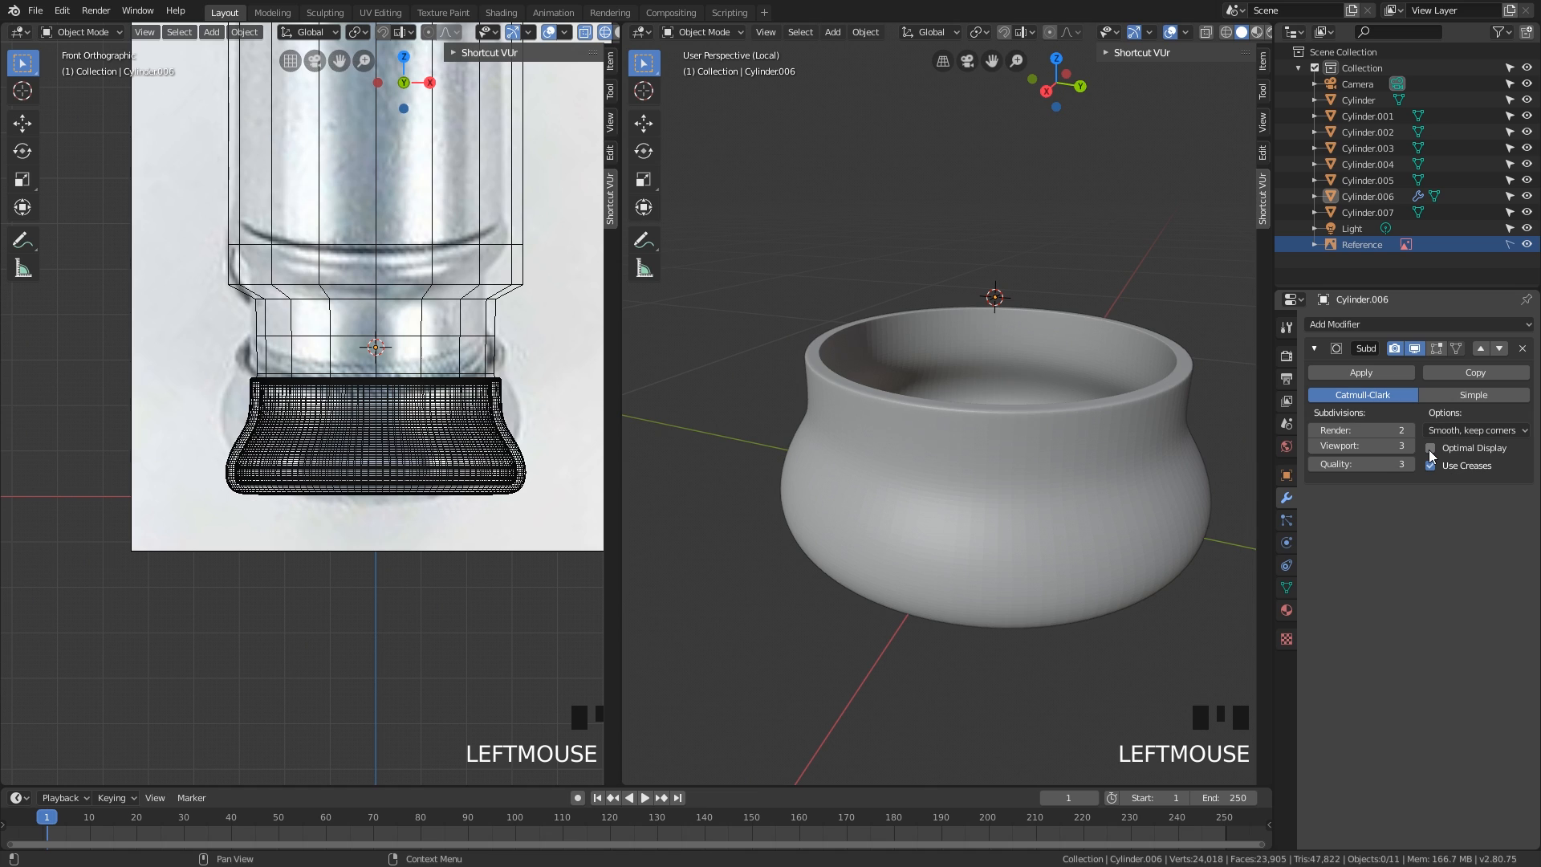
click(1432, 448)
click(1431, 448)
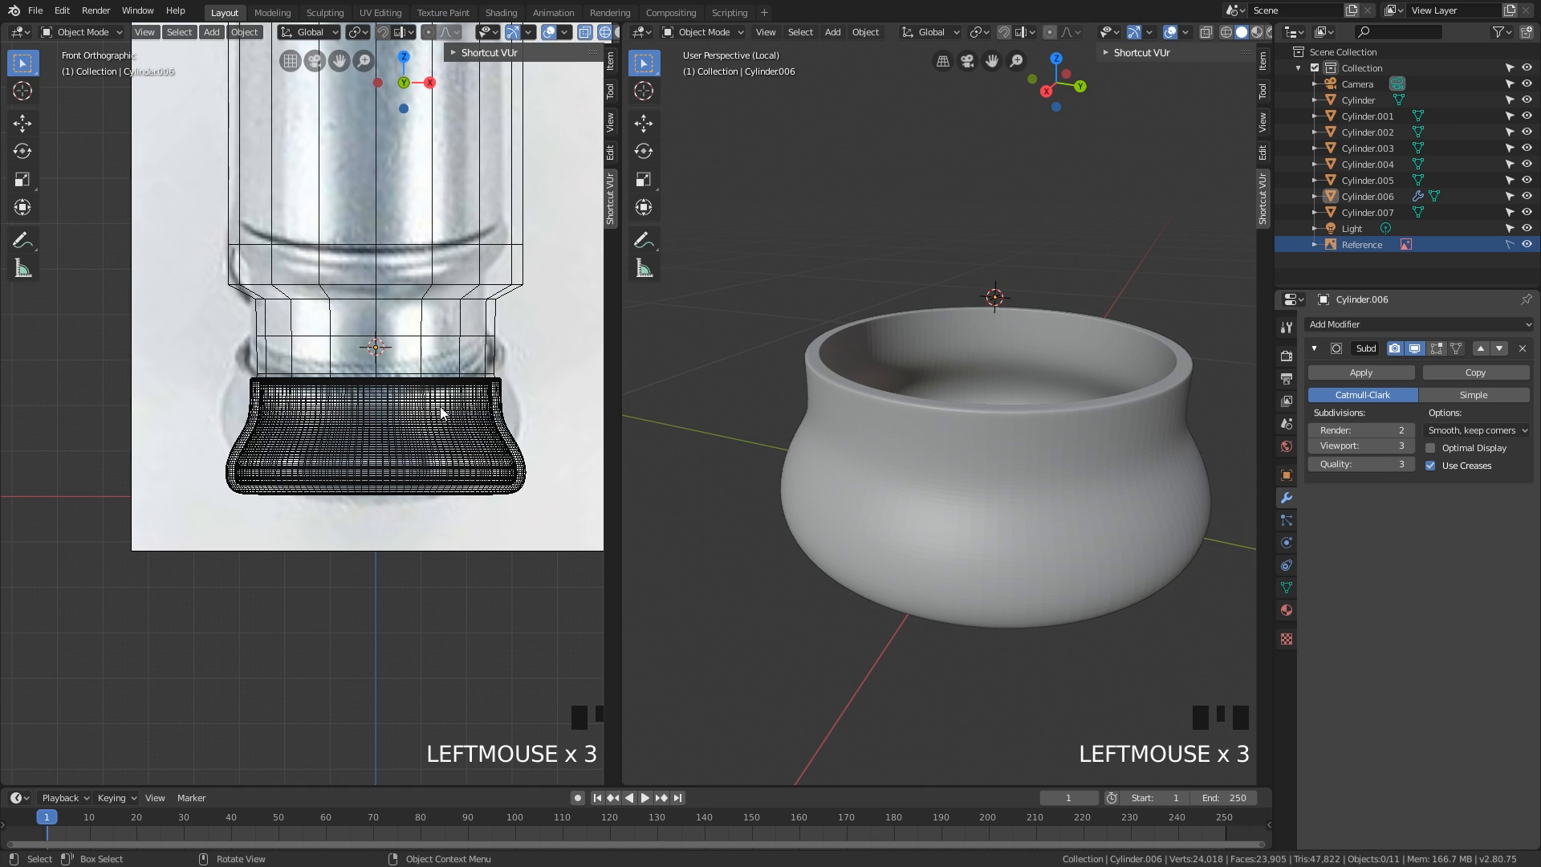
shift+middle_drag(460, 405, 487, 537)
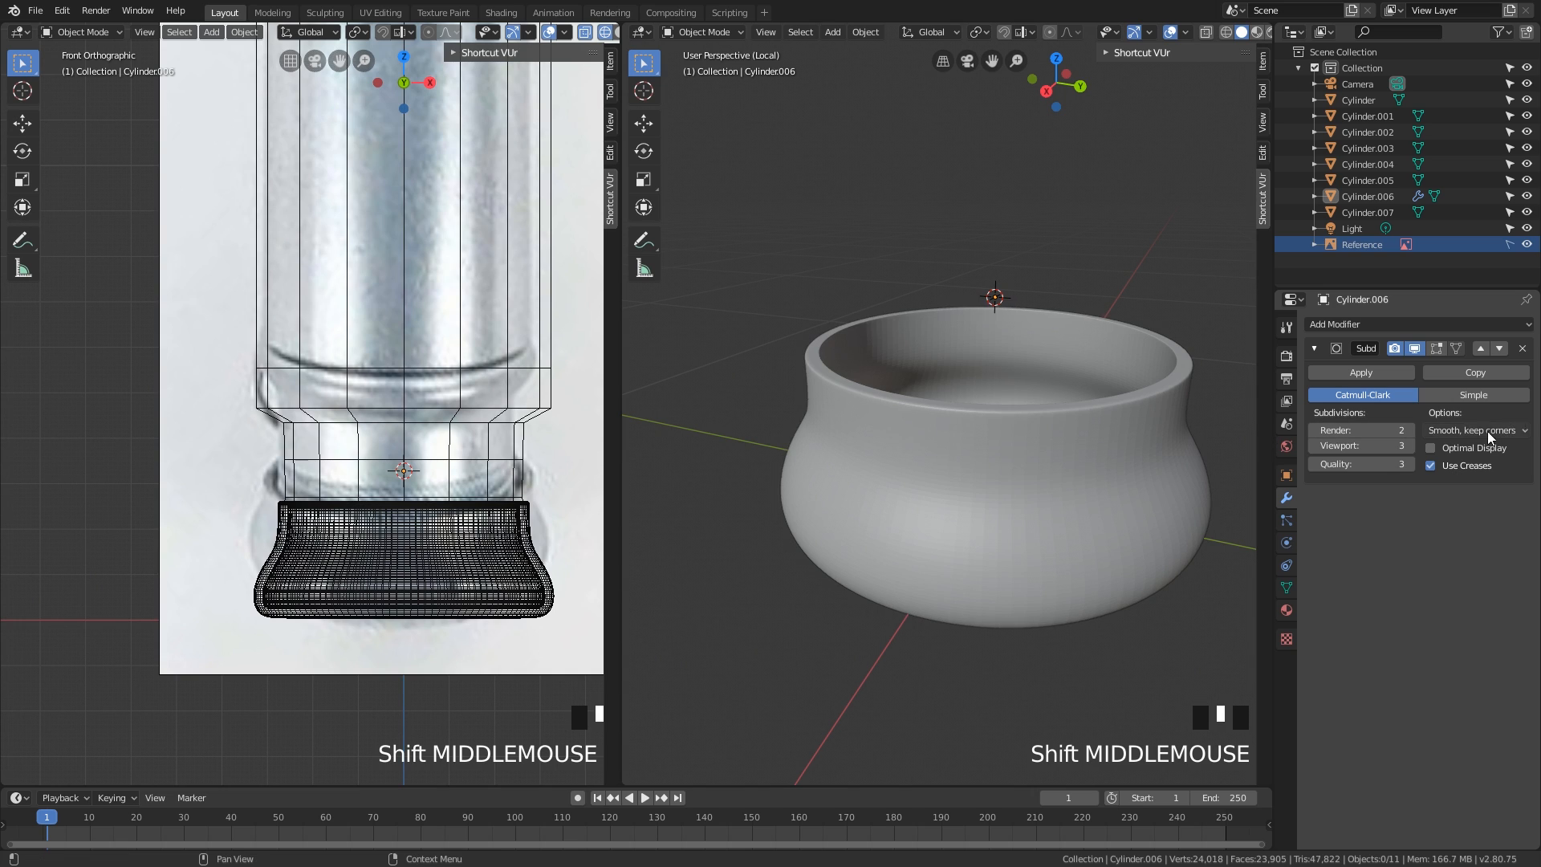
click(1431, 448)
shift+middle_drag(490, 450, 514, 415)
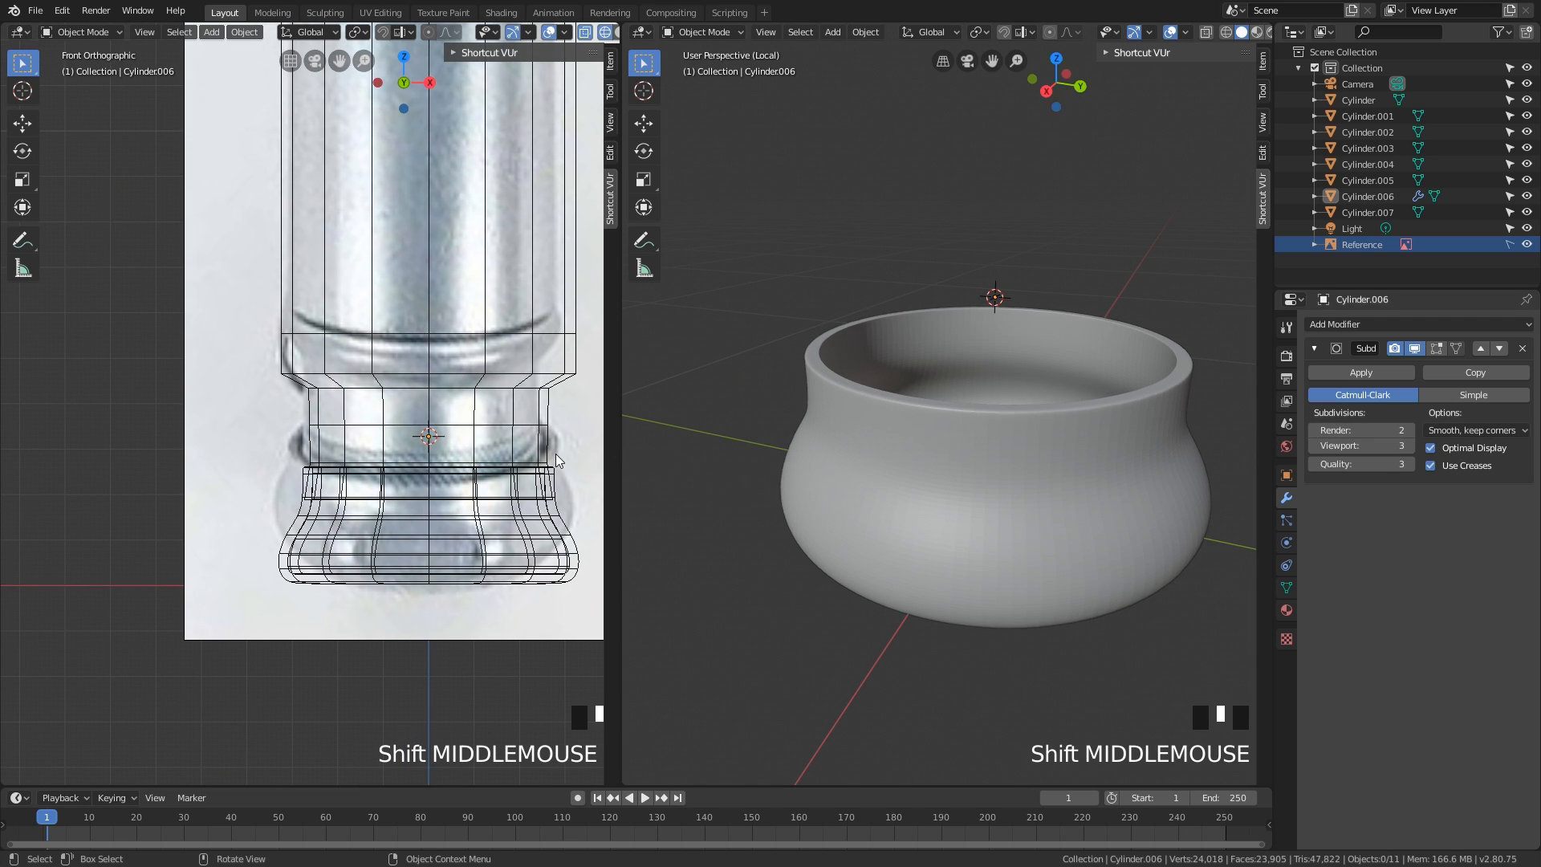
- Select the smoothed pommel base in the perspective view and bring the whole part into view
click(928, 460)
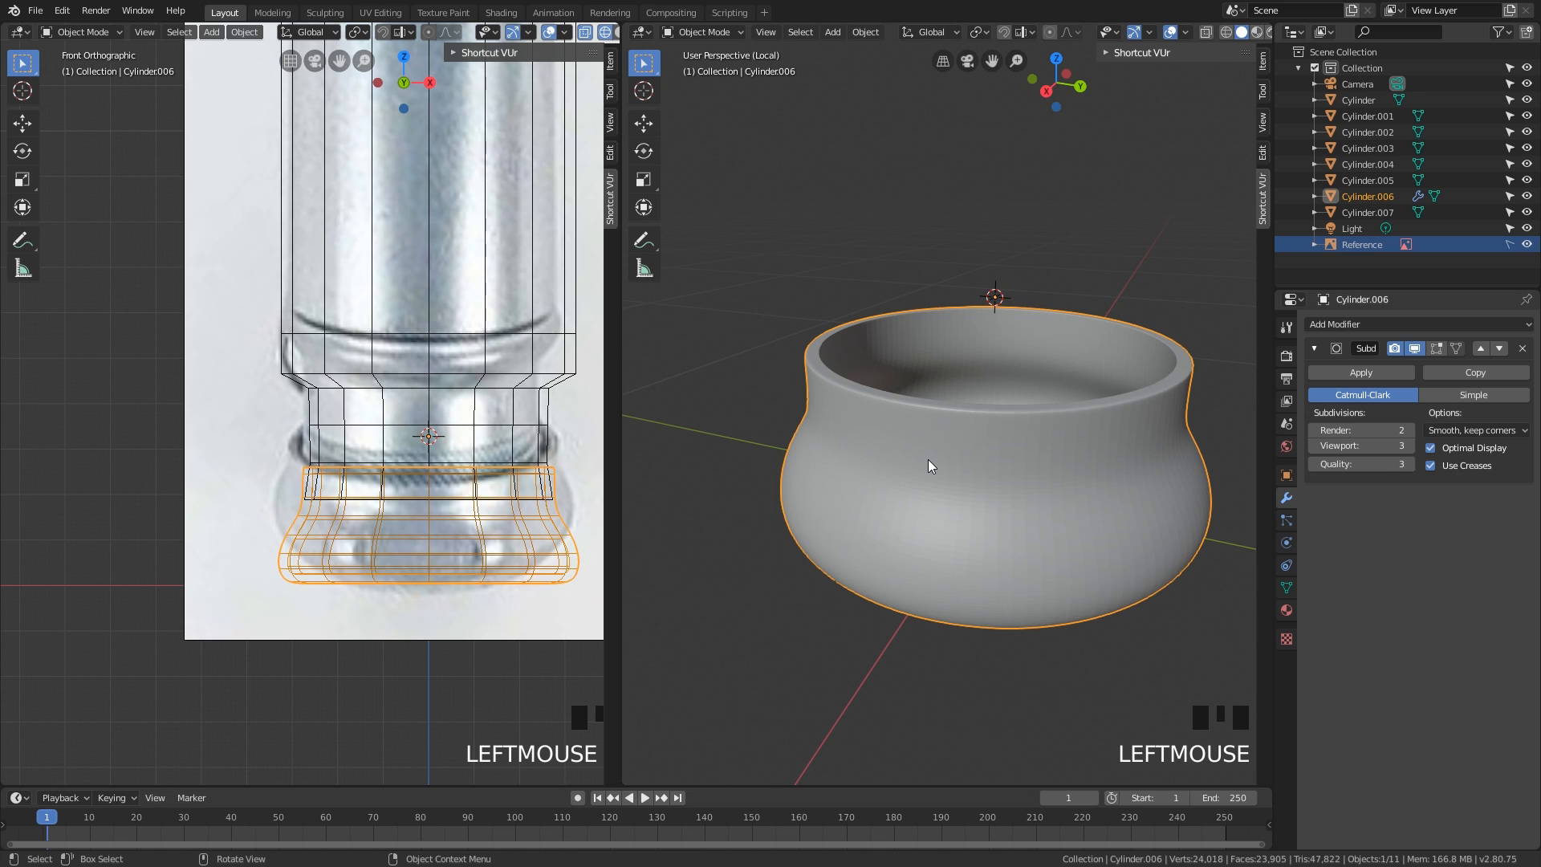
scroll(928, 459, down, 1)
scroll(928, 459, up, 1)
shift+middle_drag(928, 459, 933, 488)
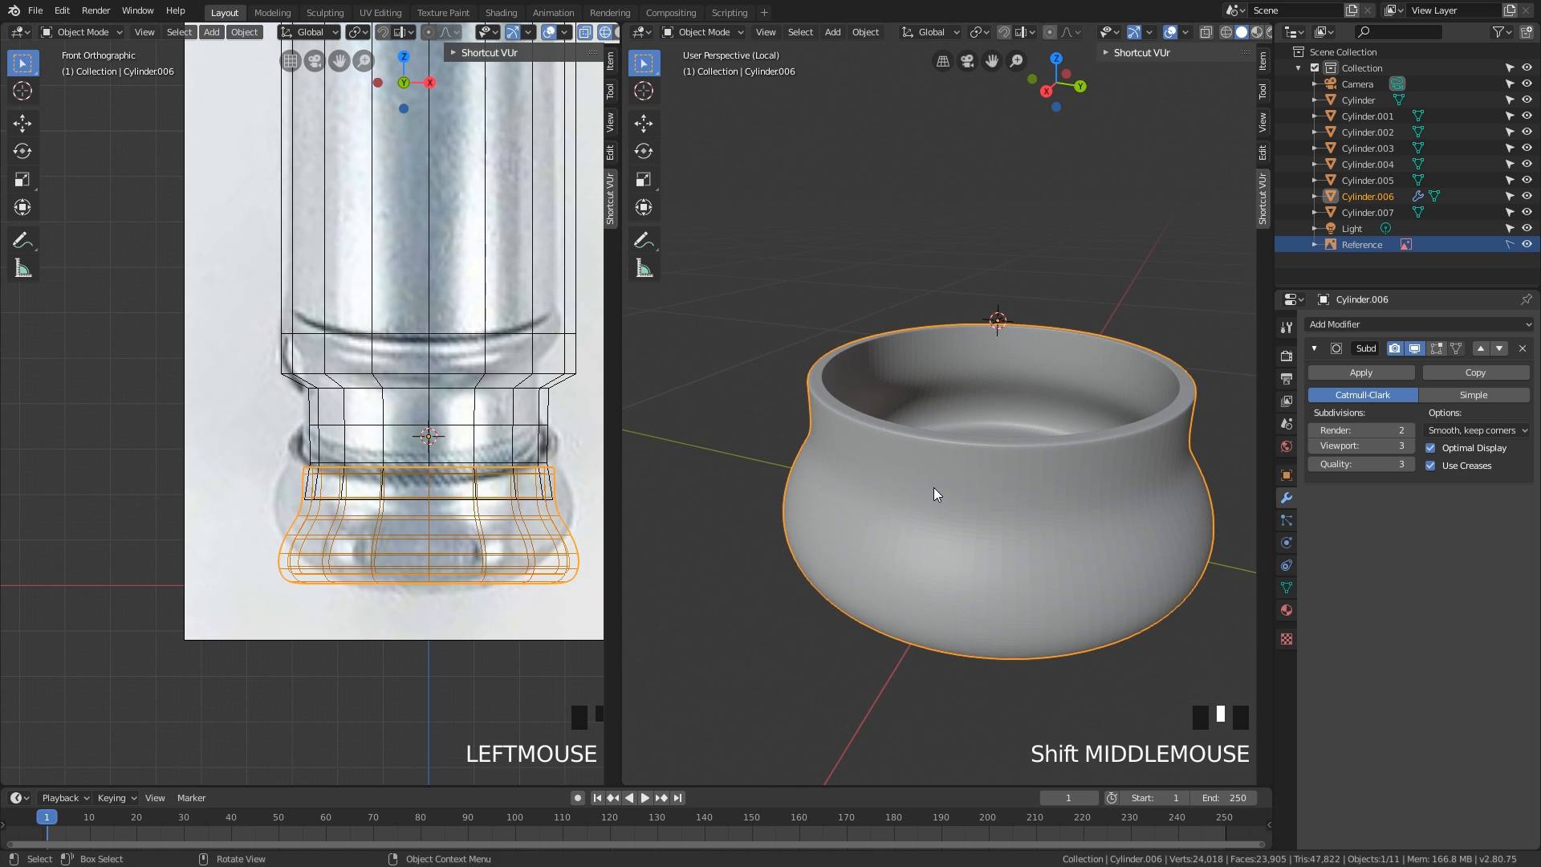
- Leave the isolated view of the pommel base and select the neck piece directly above it
key(KP_Divide)
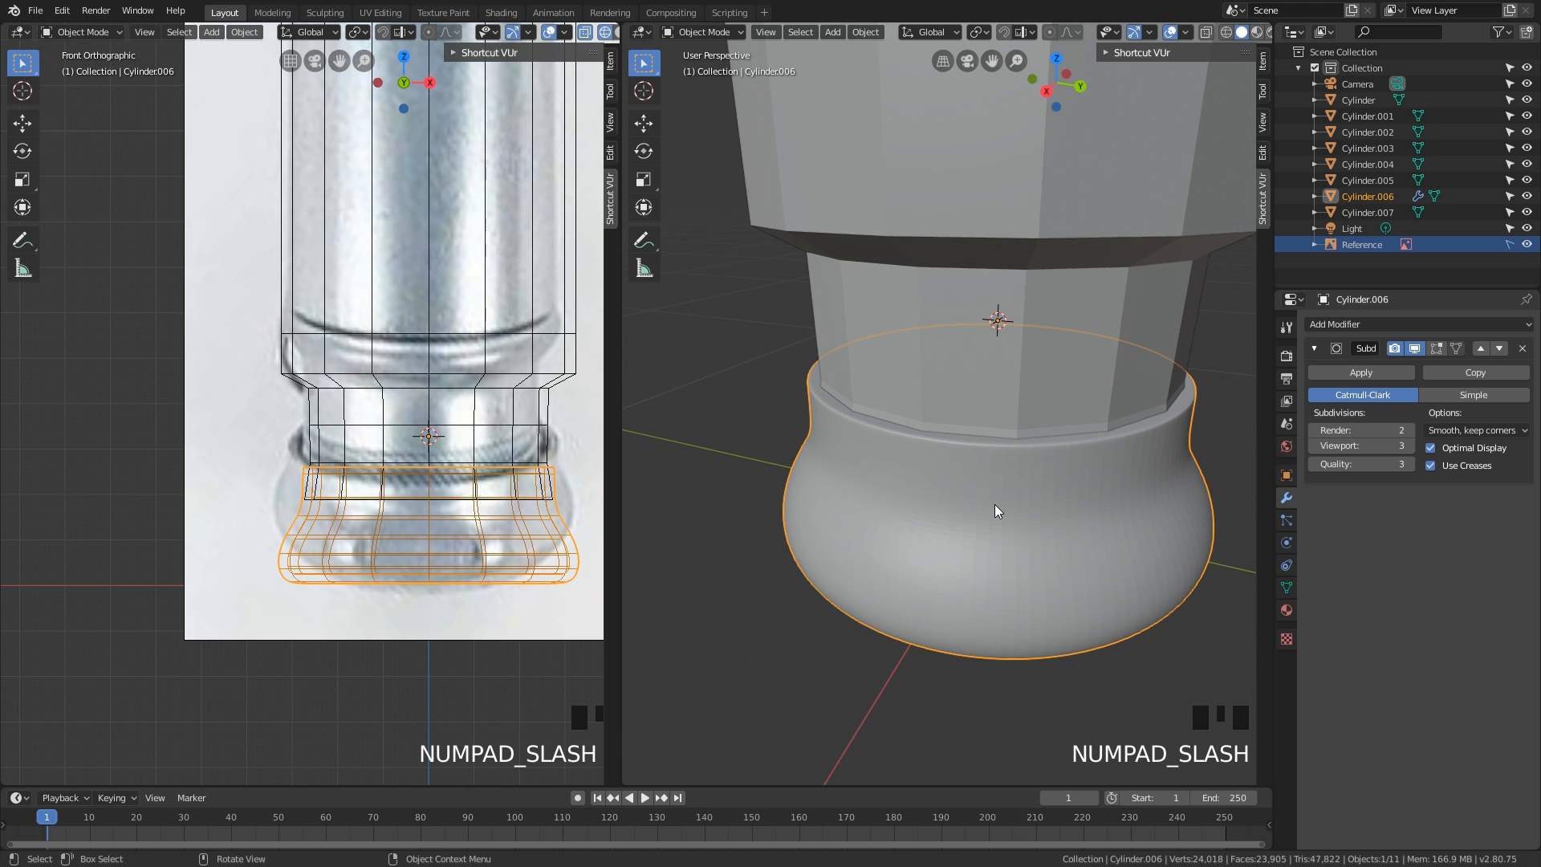
scroll(994, 510, down, 1)
middle_drag(971, 448, 974, 418)
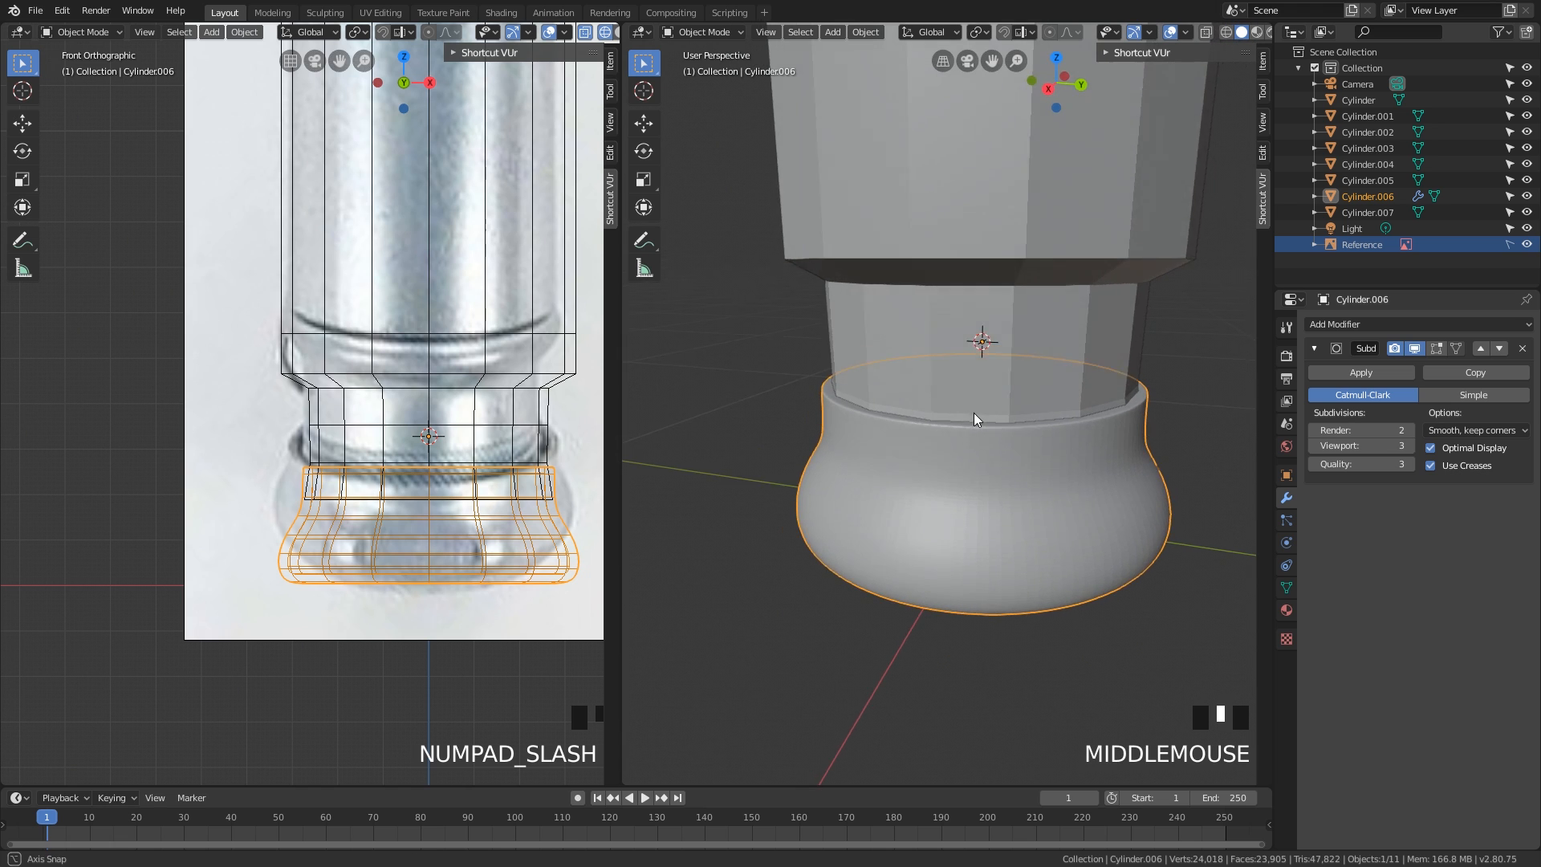
scroll(985, 355, down, 2)
click(989, 350)
middle_drag(1015, 354, 658, 418)
scroll(976, 381, up, 2)
scroll(1054, 417, up, 2)
scroll(933, 358, up, 2)
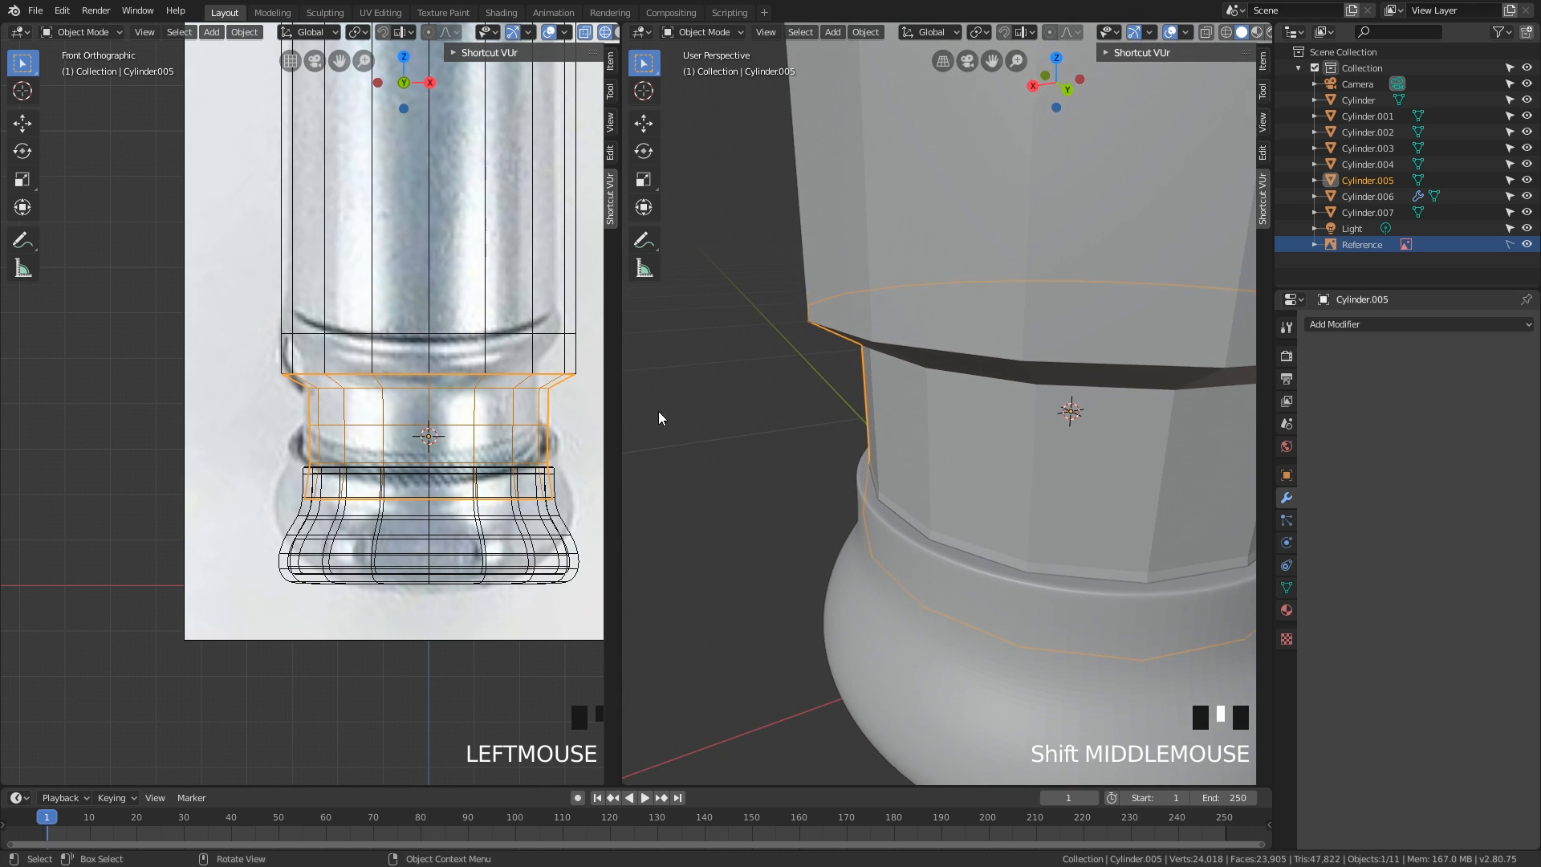
- Scale the neck piece's uppermost edge loop outward by about 1.036 in Edit Mode
middle_drag(891, 353, 1106, 404)
scroll(944, 382, down, 1)
key(Tab)
alt+click(925, 287)
key(s)
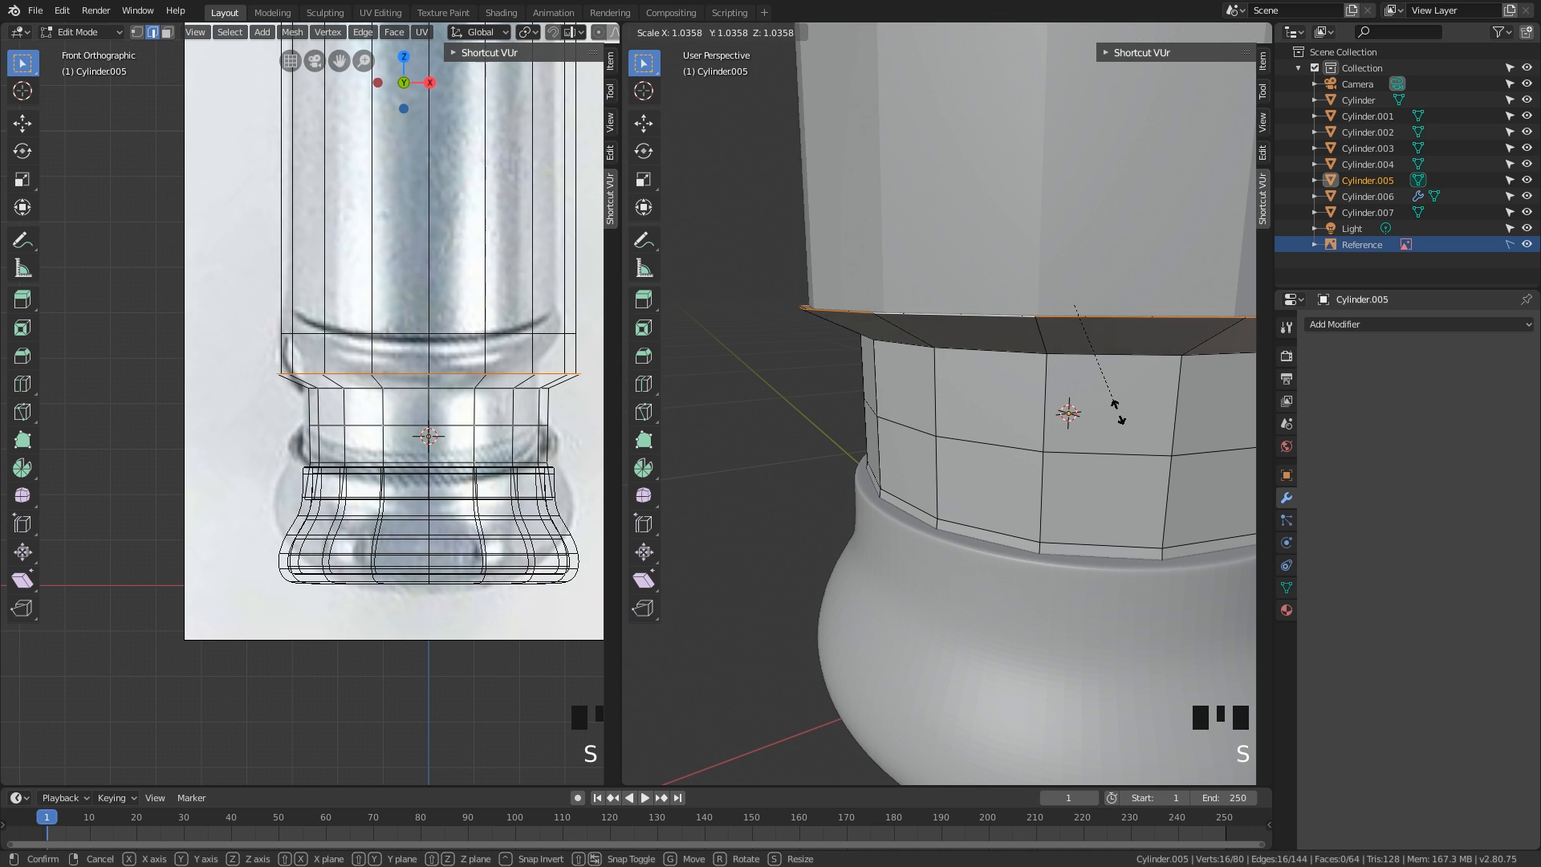
click(1119, 413)
- Extrude the neck piece's uppermost edge loop in place, without any offset
key(e)
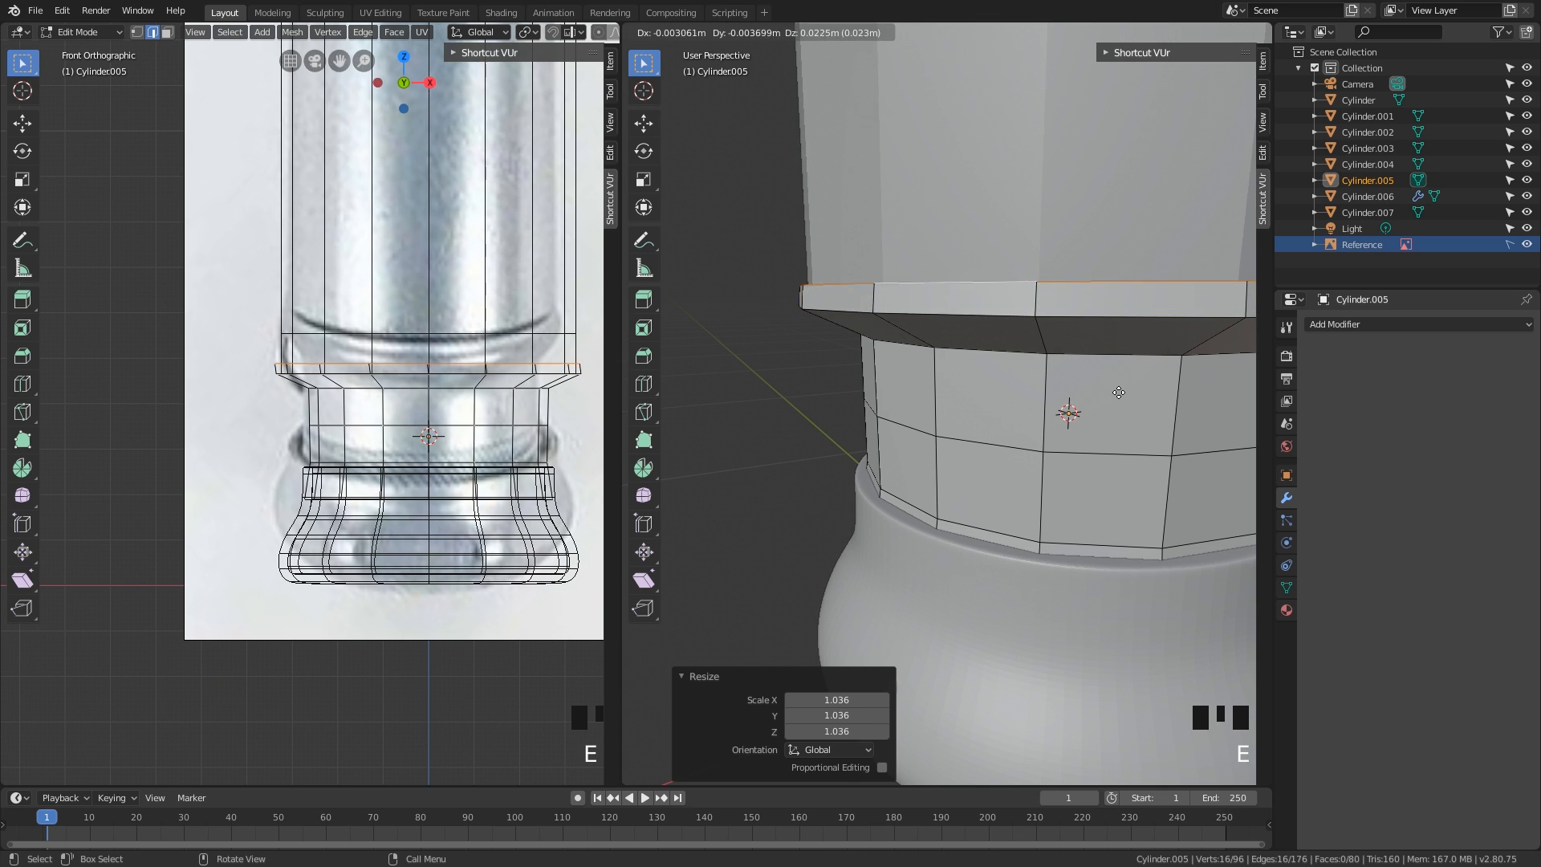
right_click(1113, 366)
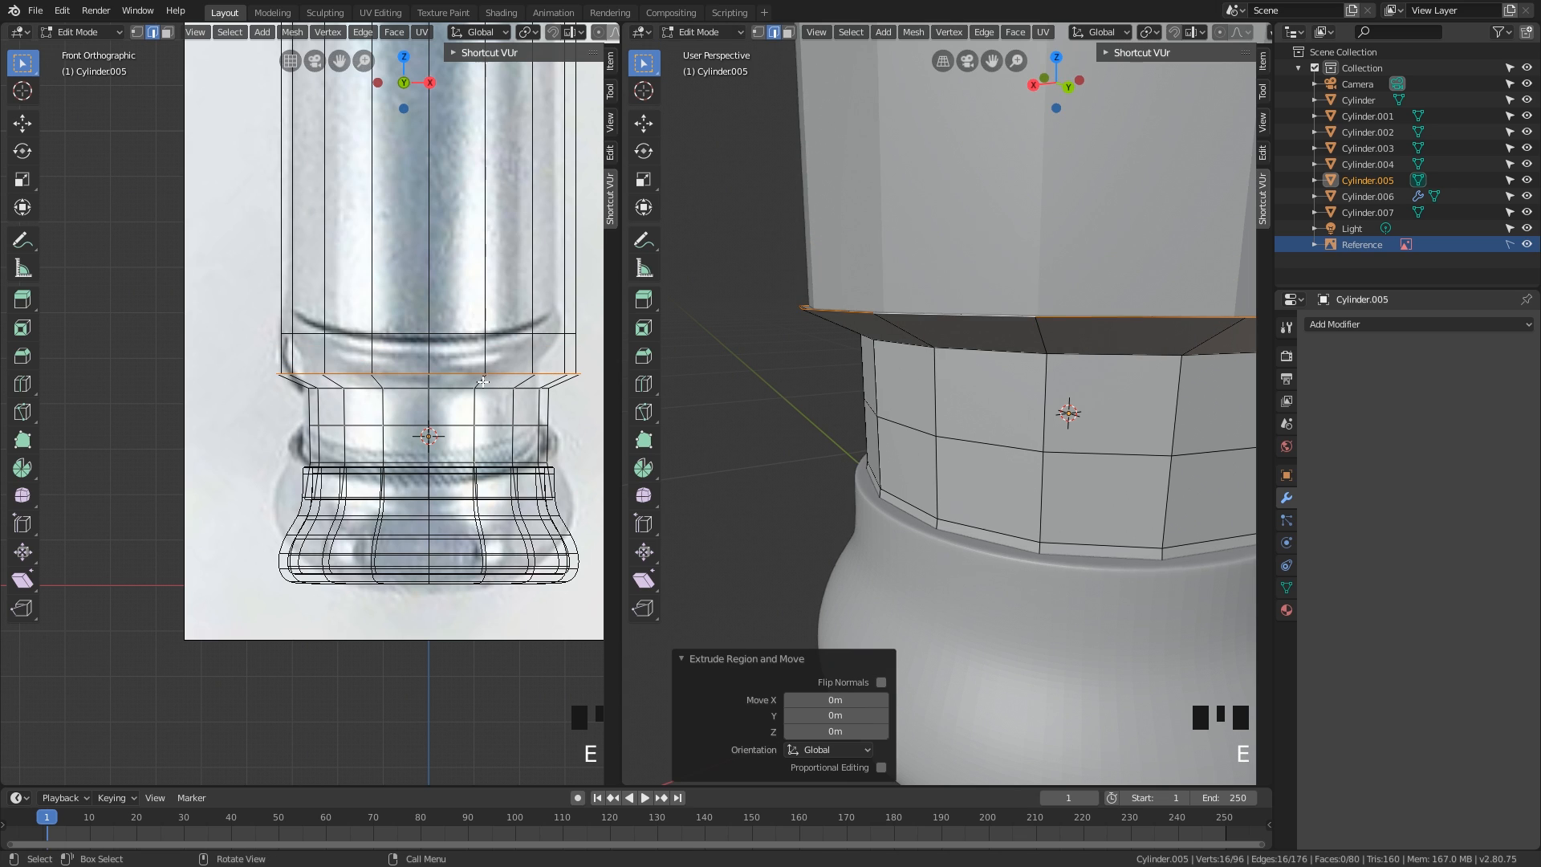
shift+middle_drag(482, 380, 444, 389)
scroll(484, 406, up, 1)
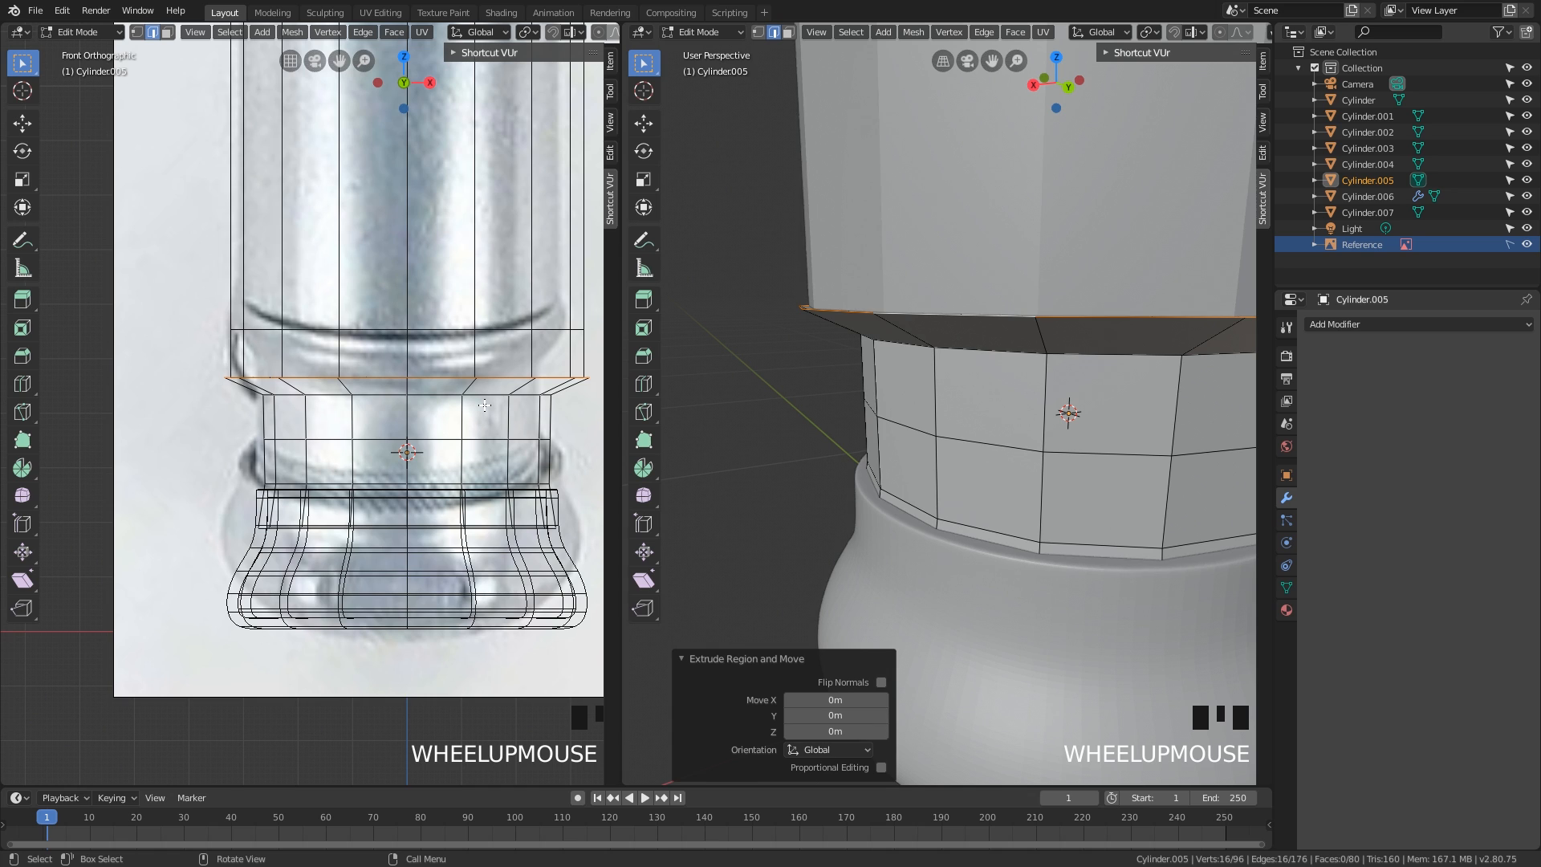
key(g)
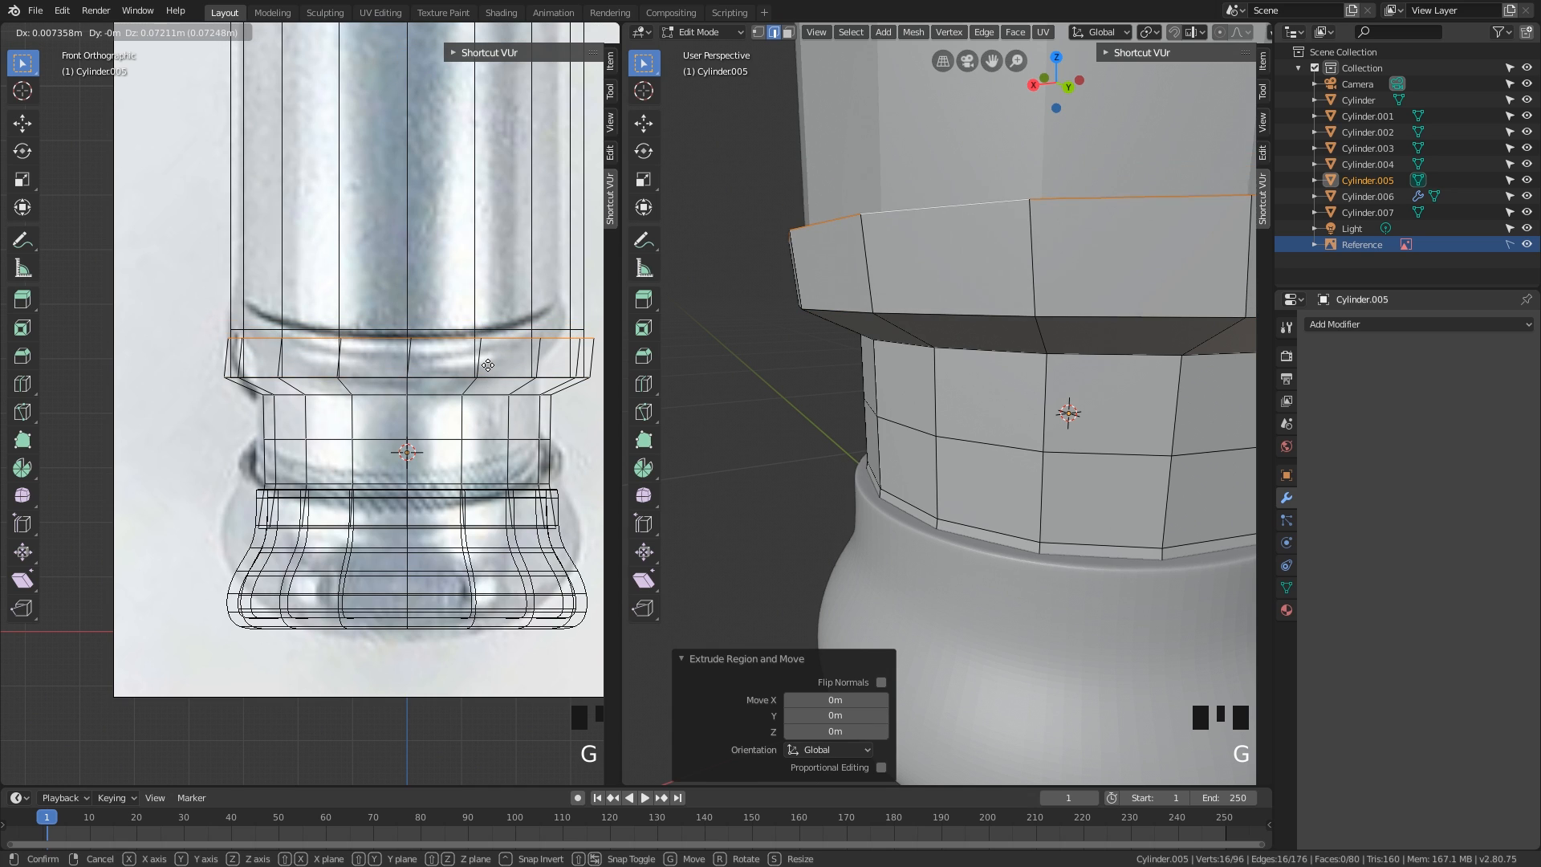
right_click(488, 366)
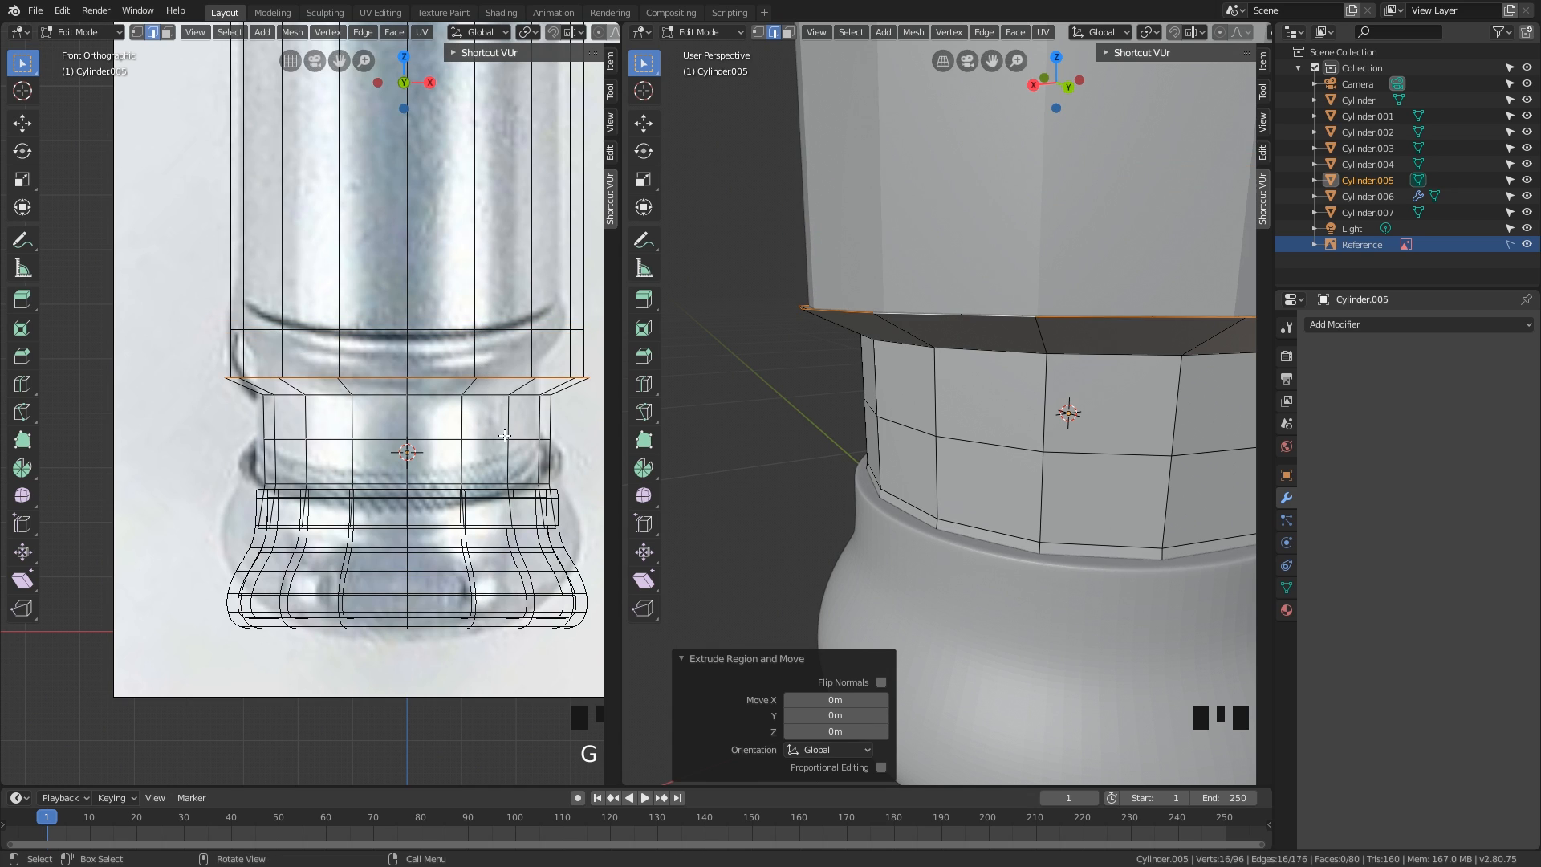
key(g)
key(z)
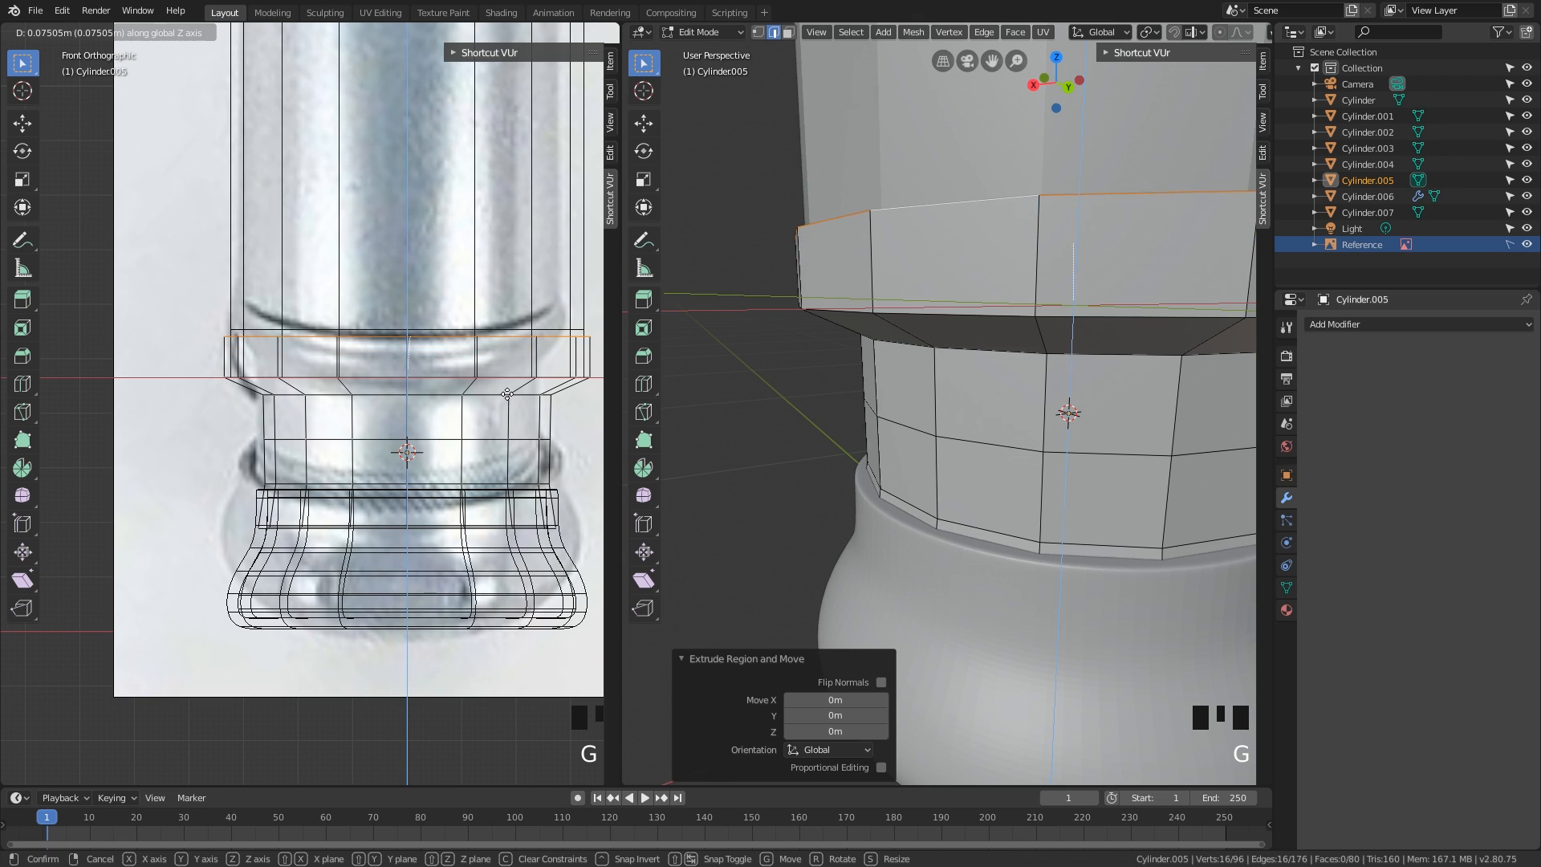
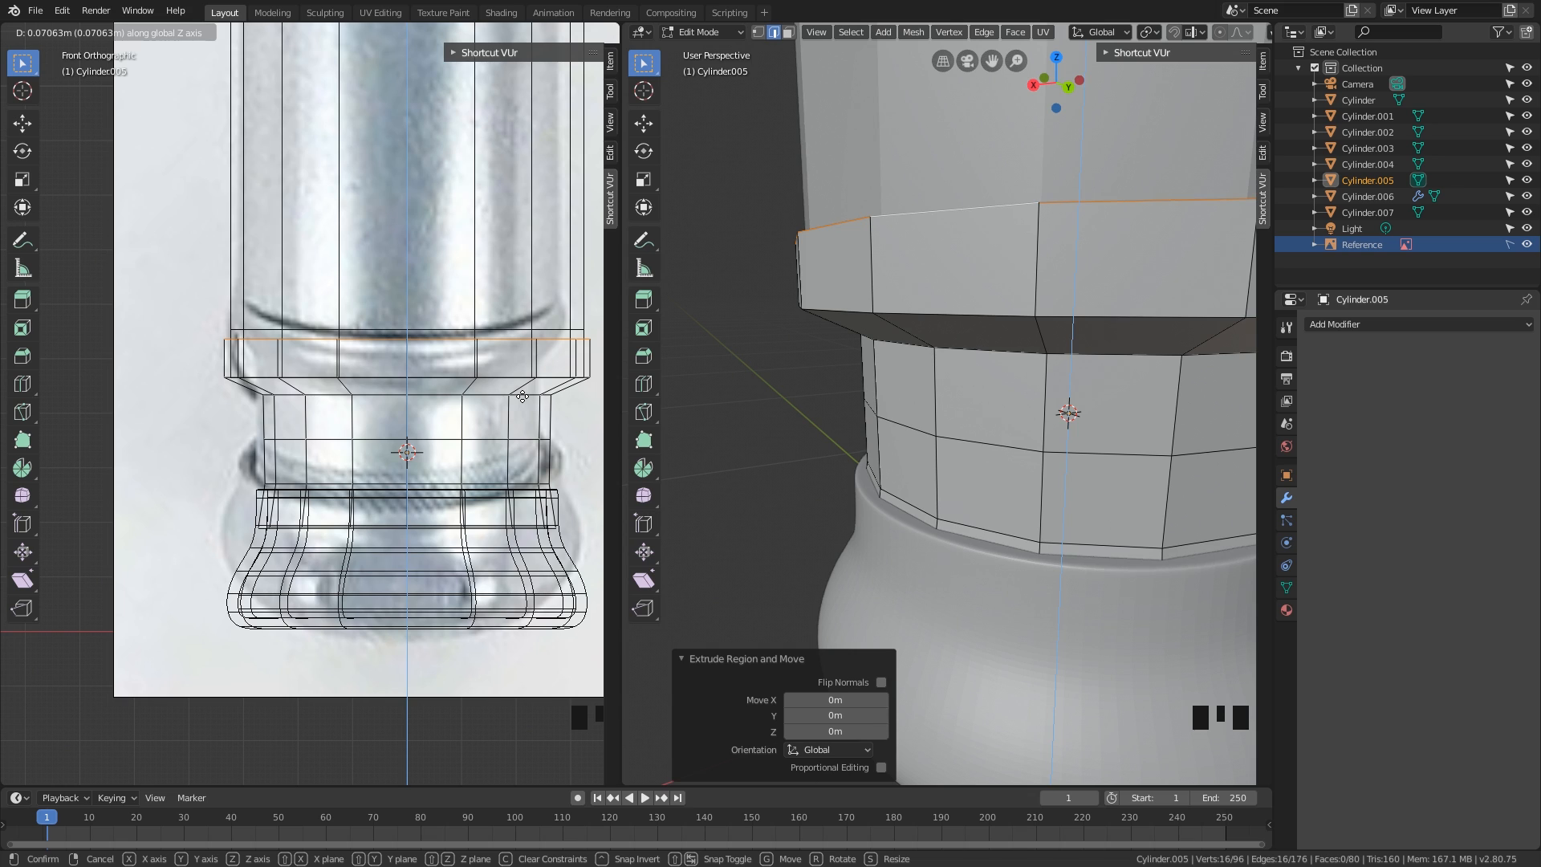
key(Escape)
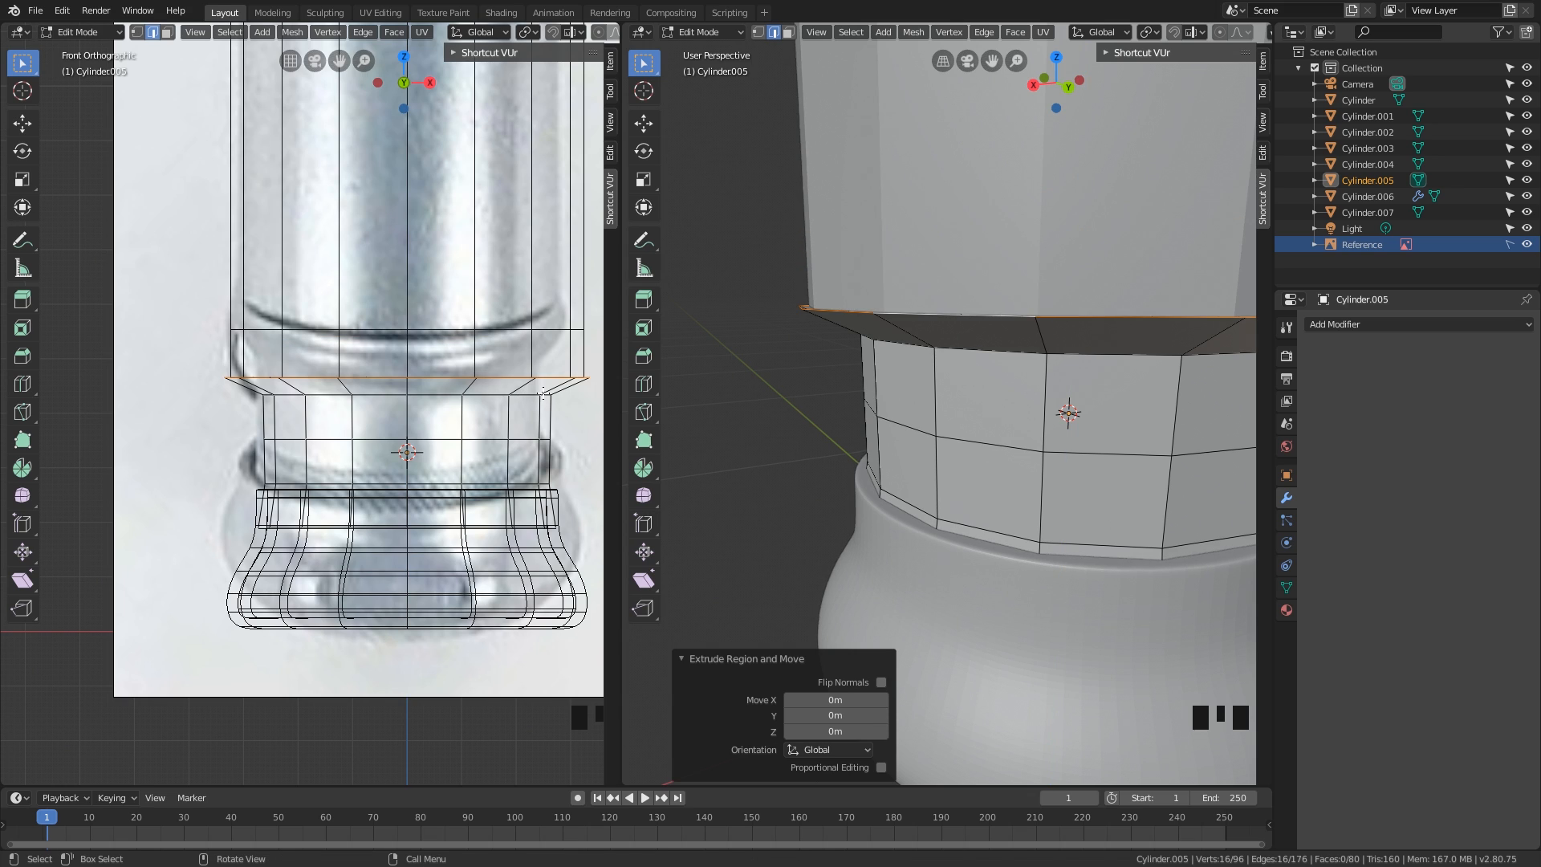
- Move the extruded loop up about 0.0706 m along Z to form a vertical collar around the hilt body
key(g)
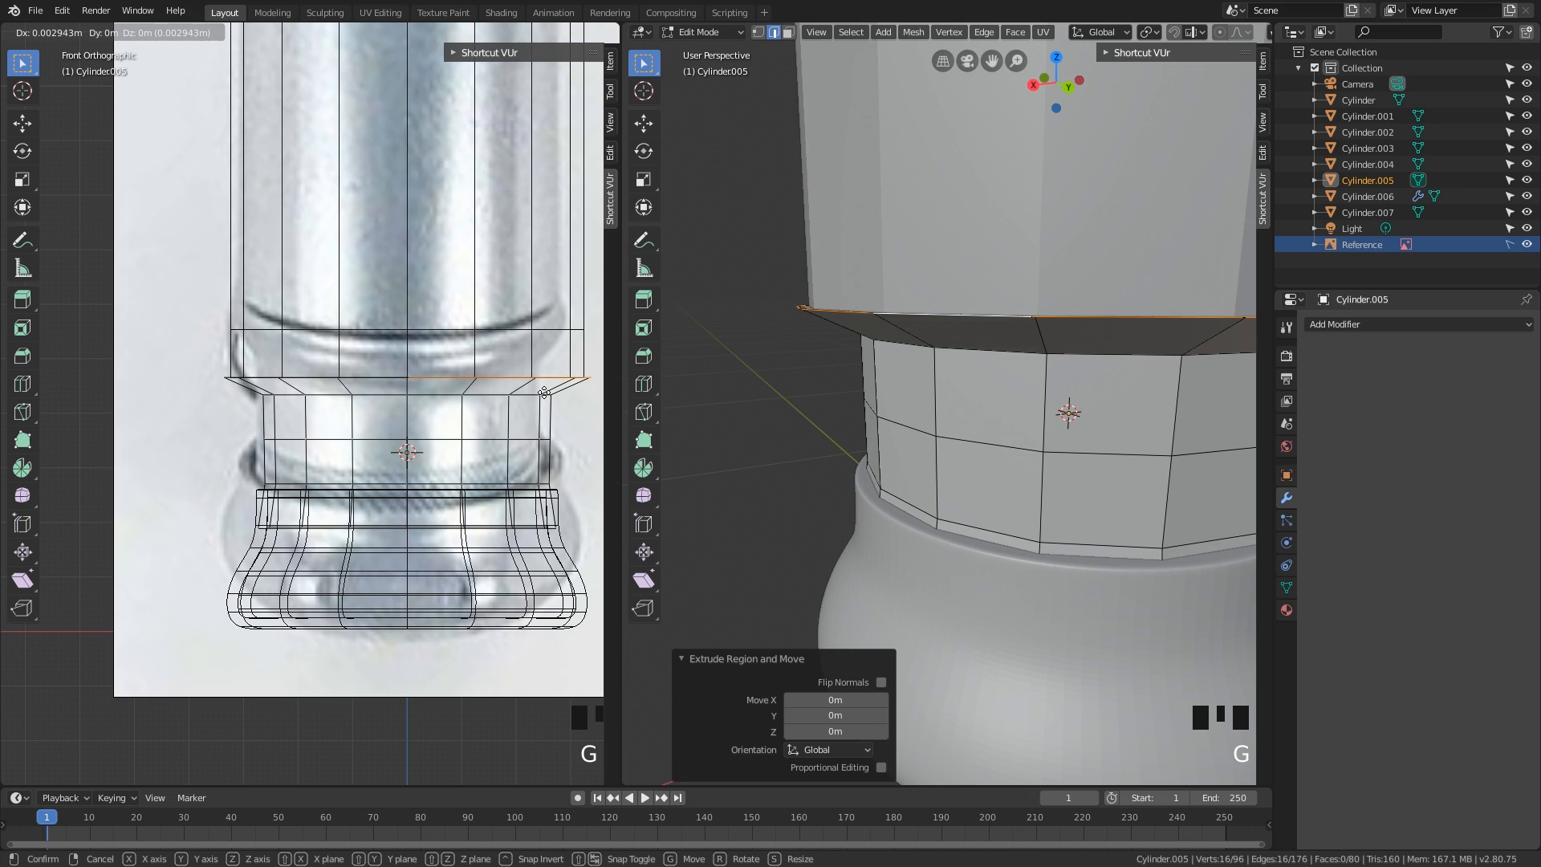
key(z)
click(558, 354)
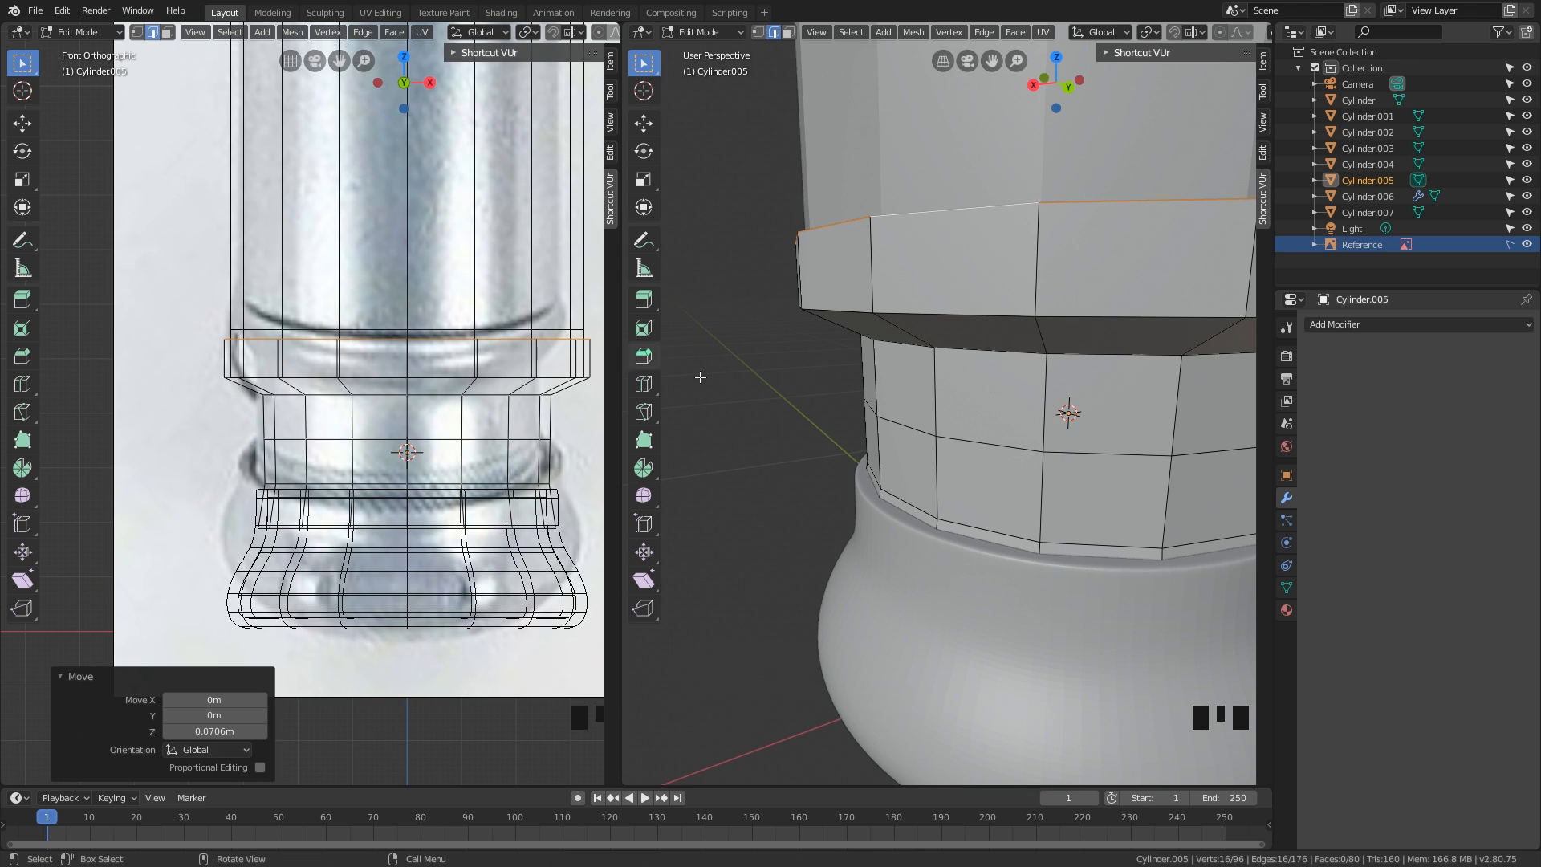
- Extrude all faces of the neck piece inward along their normals by about 0.05 m, and return to Object Mode
scroll(976, 449, down, 2)
middle_drag(976, 449, 973, 393)
scroll(976, 454, down, 1)
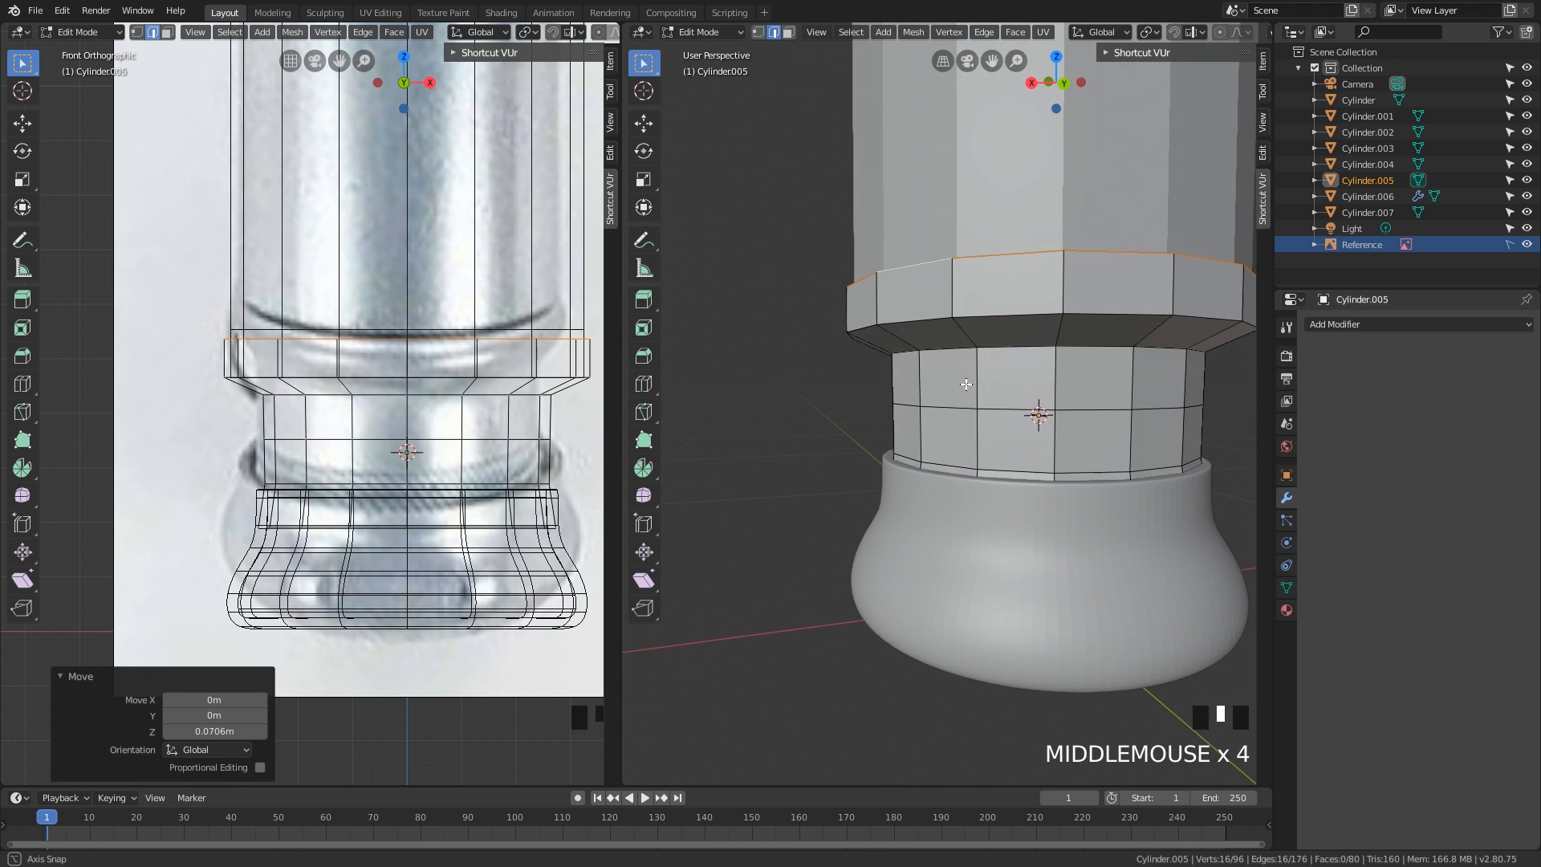
scroll(973, 392, up, 1)
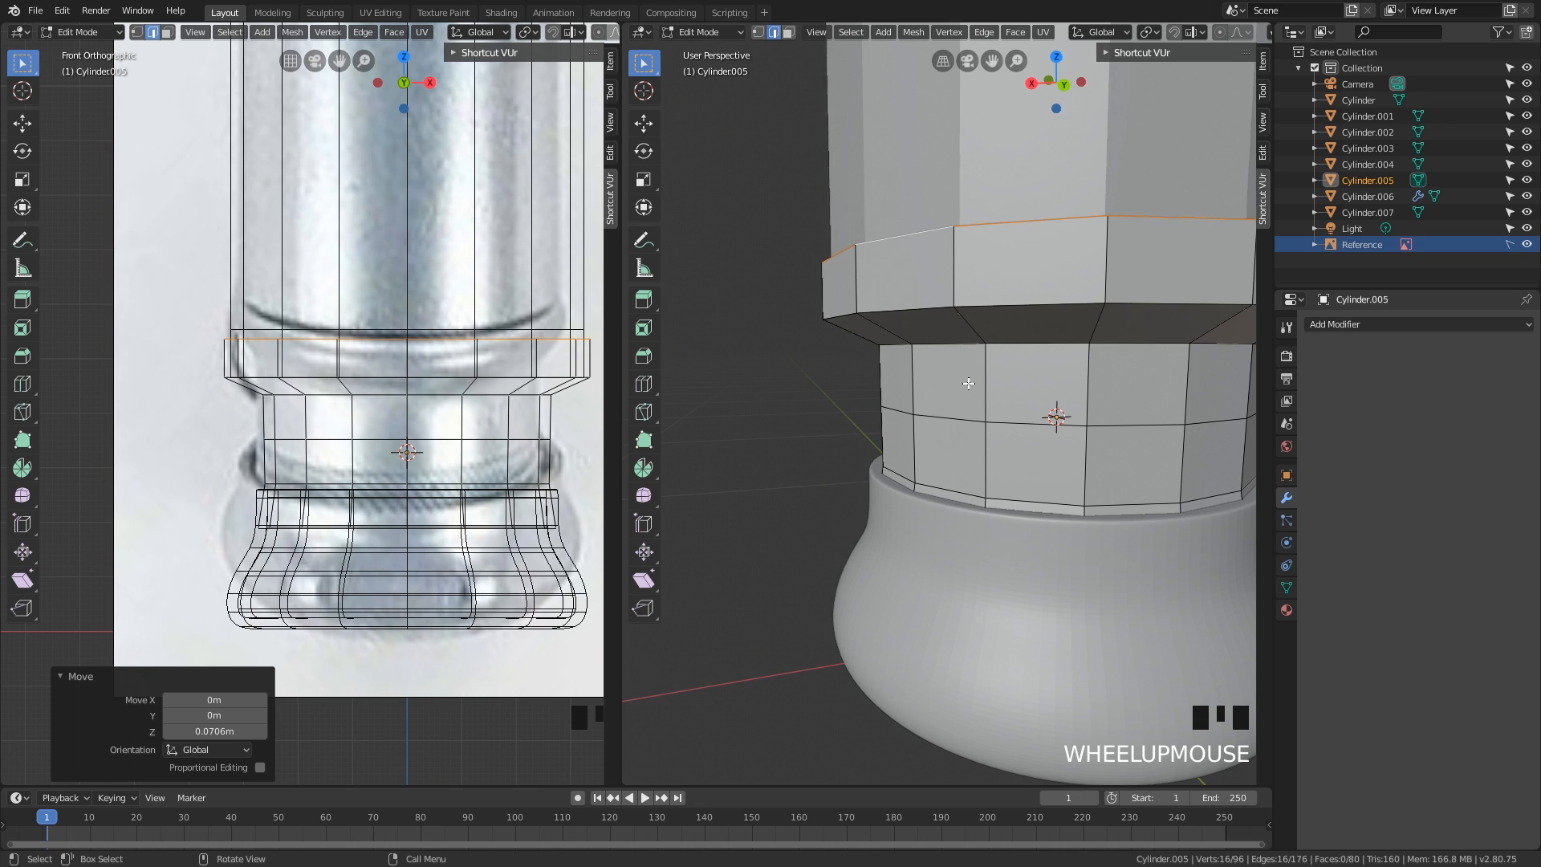
key(3)
middle_drag(969, 384, 981, 439)
key(a)
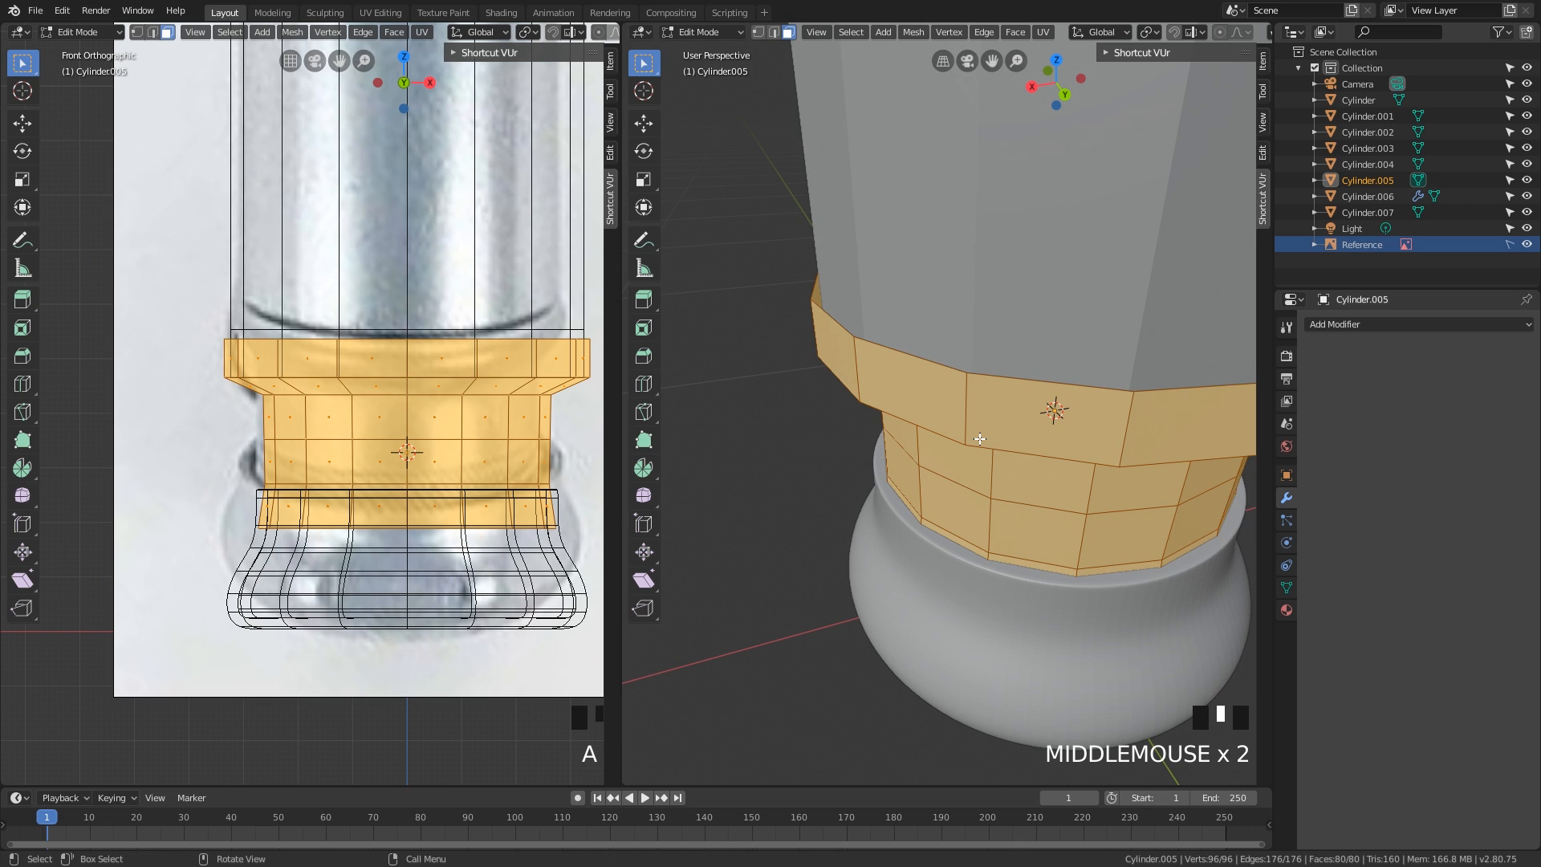
key(alt+e)
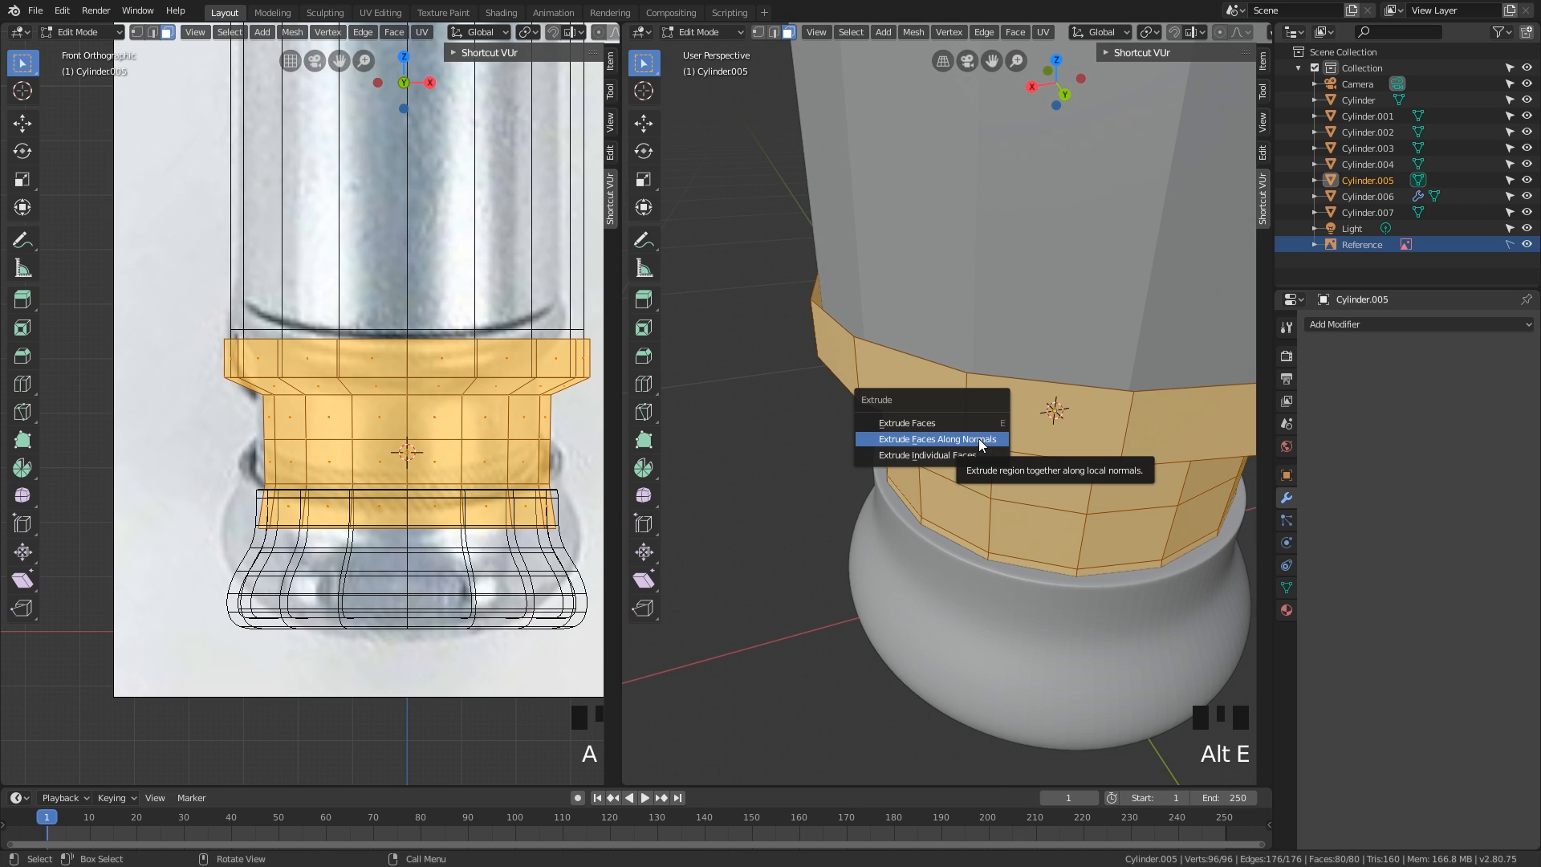
click(979, 439)
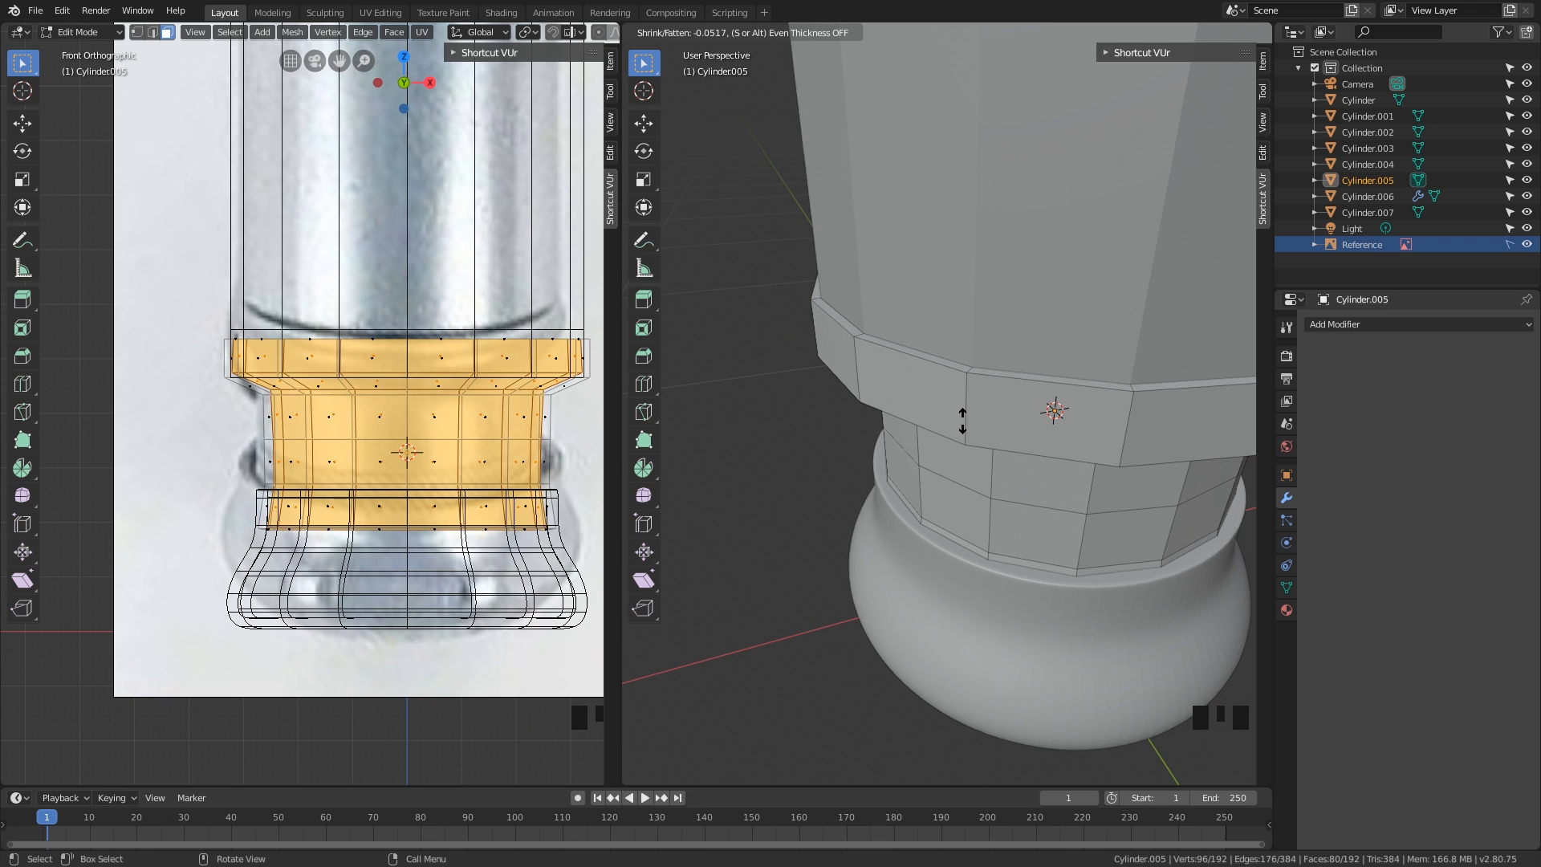
click(966, 416)
middle_drag(966, 416, 964, 332)
key(Tab)
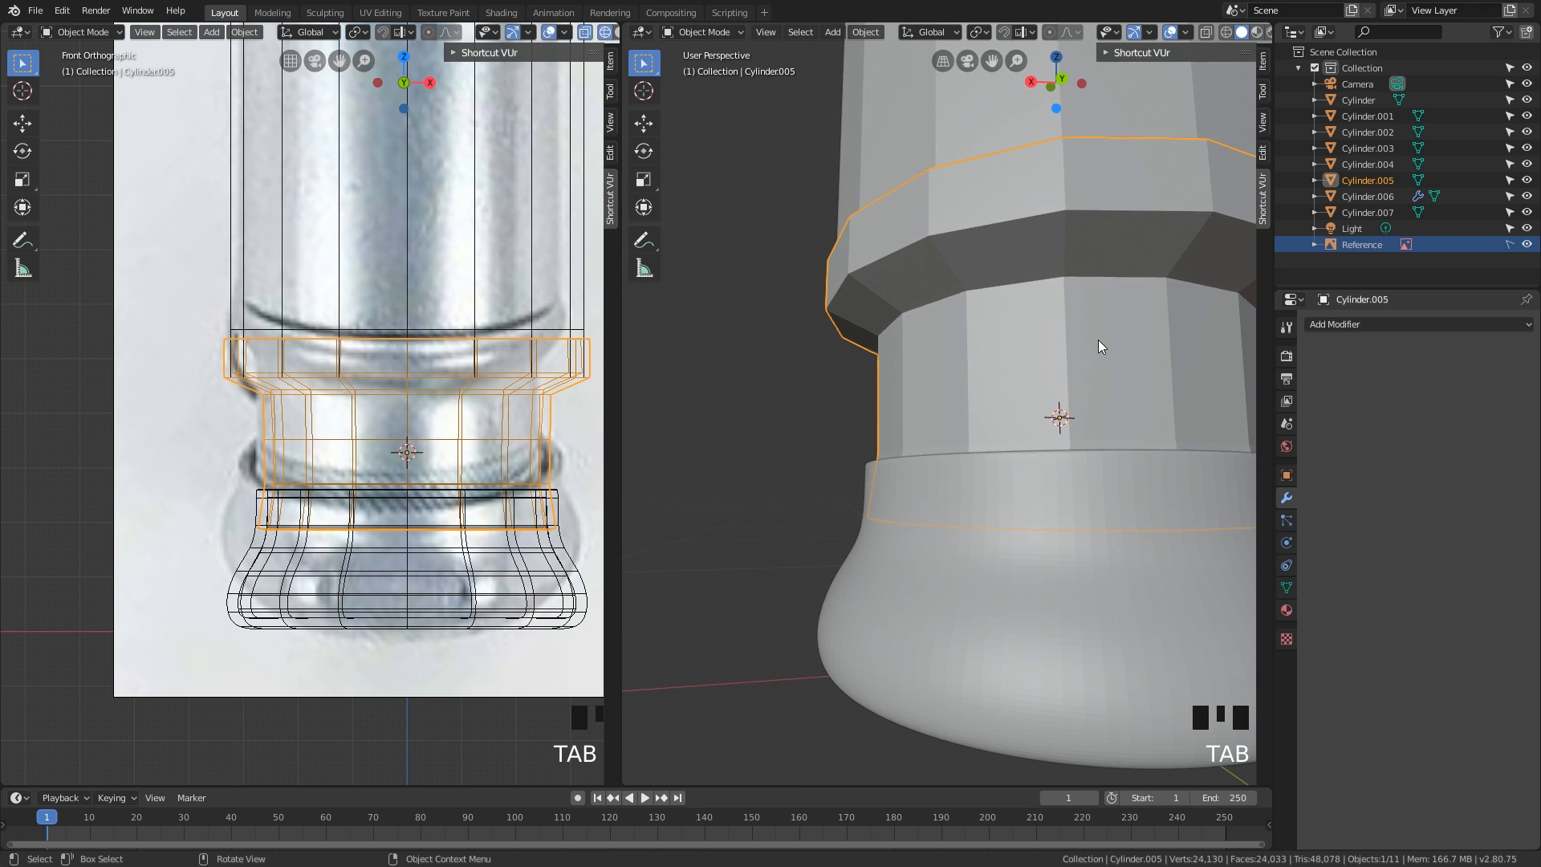
- Add a Subdivision Surface modifier to the neck piece with a viewport level of 2
middle_drag(1098, 339, 1072, 379)
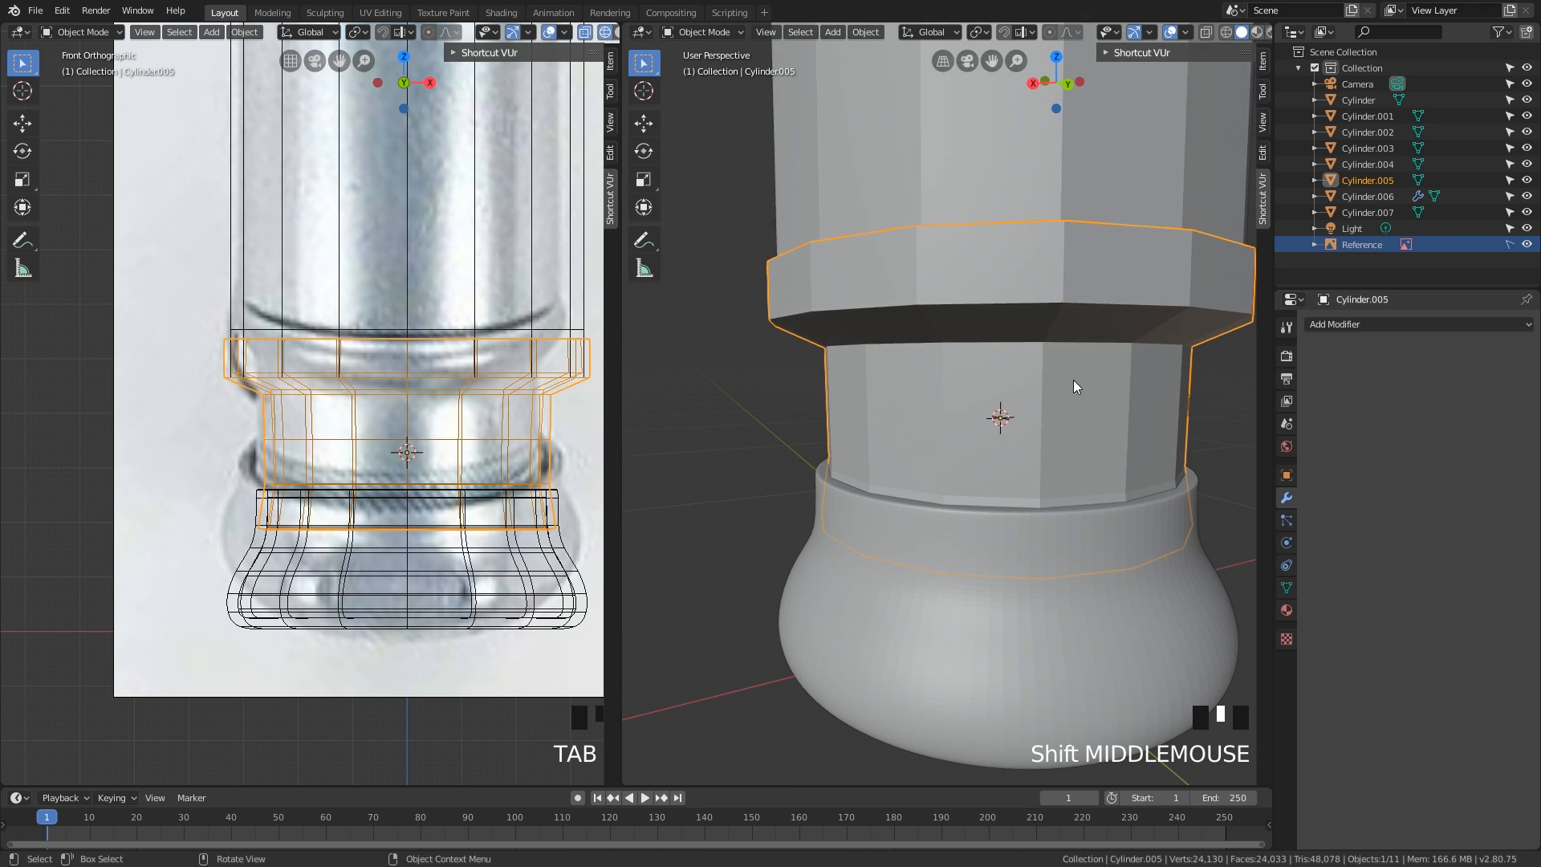
click(1332, 326)
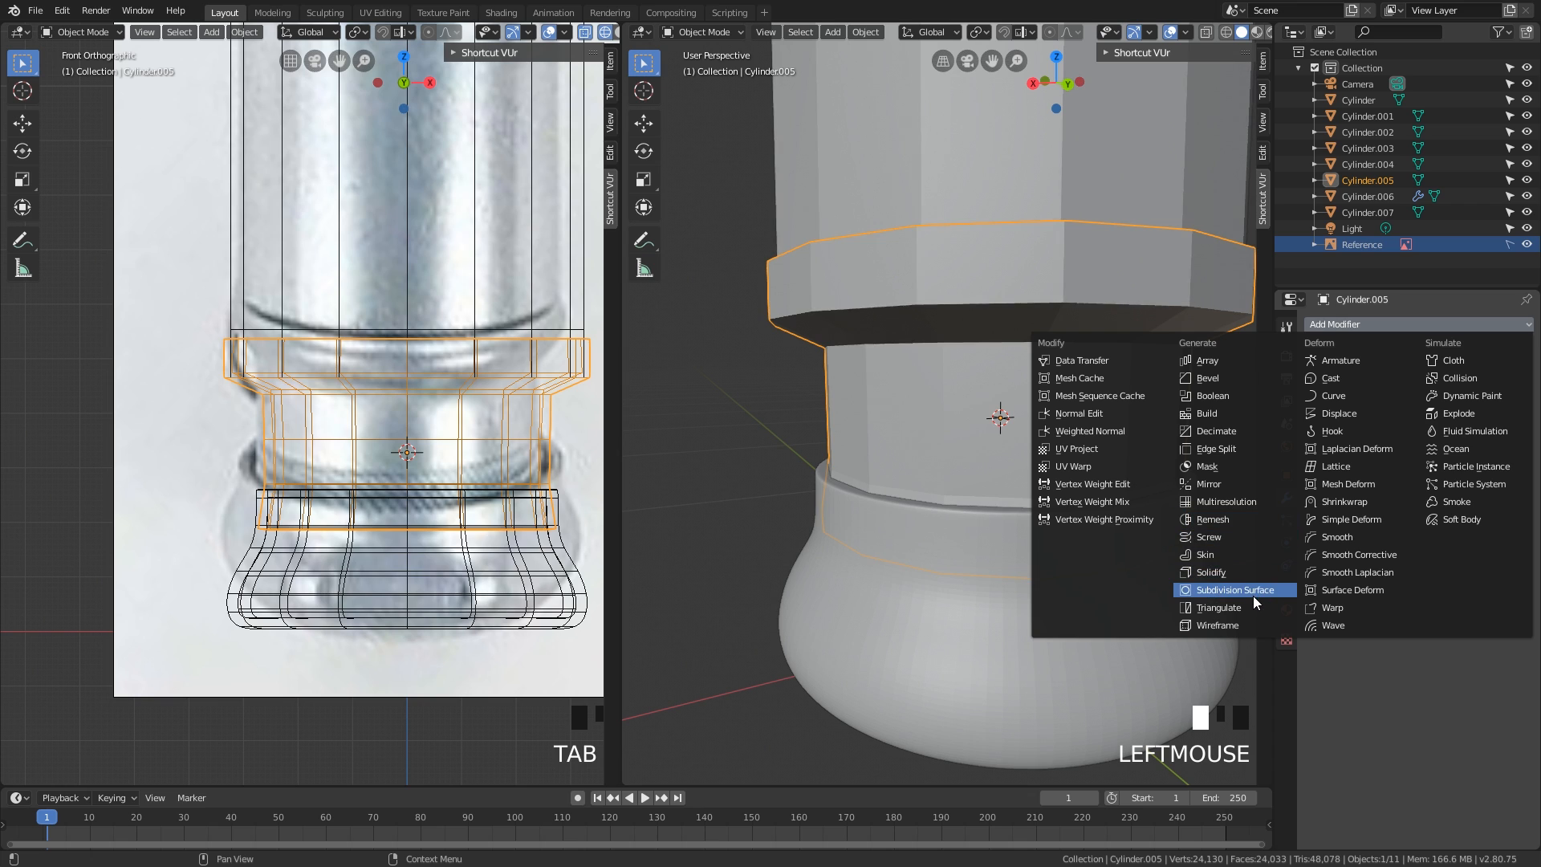
middle_drag(981, 449, 959, 408)
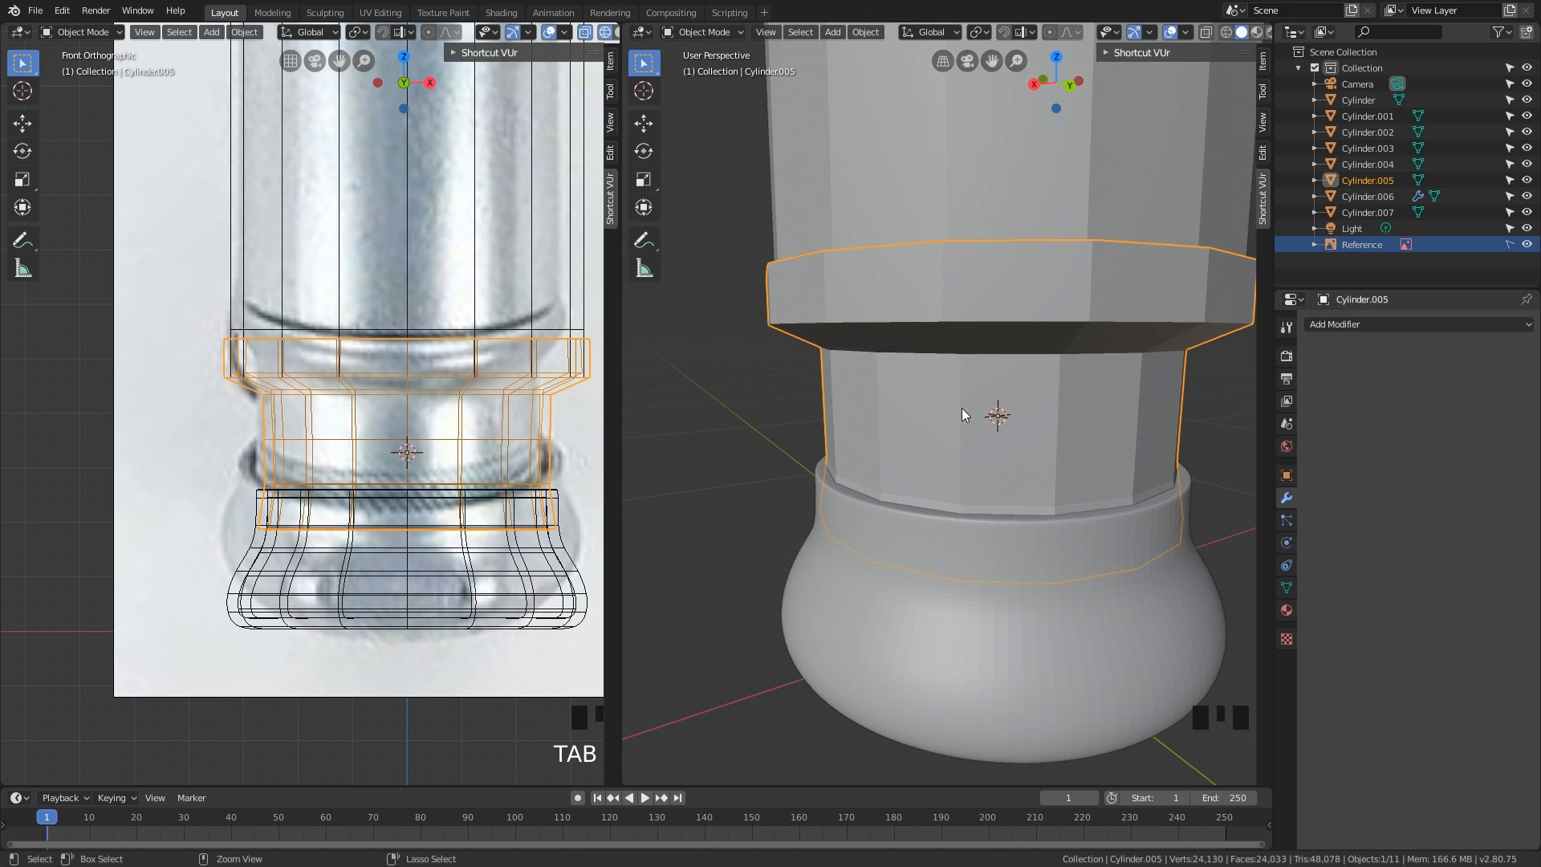
middle_drag(962, 407, 958, 421)
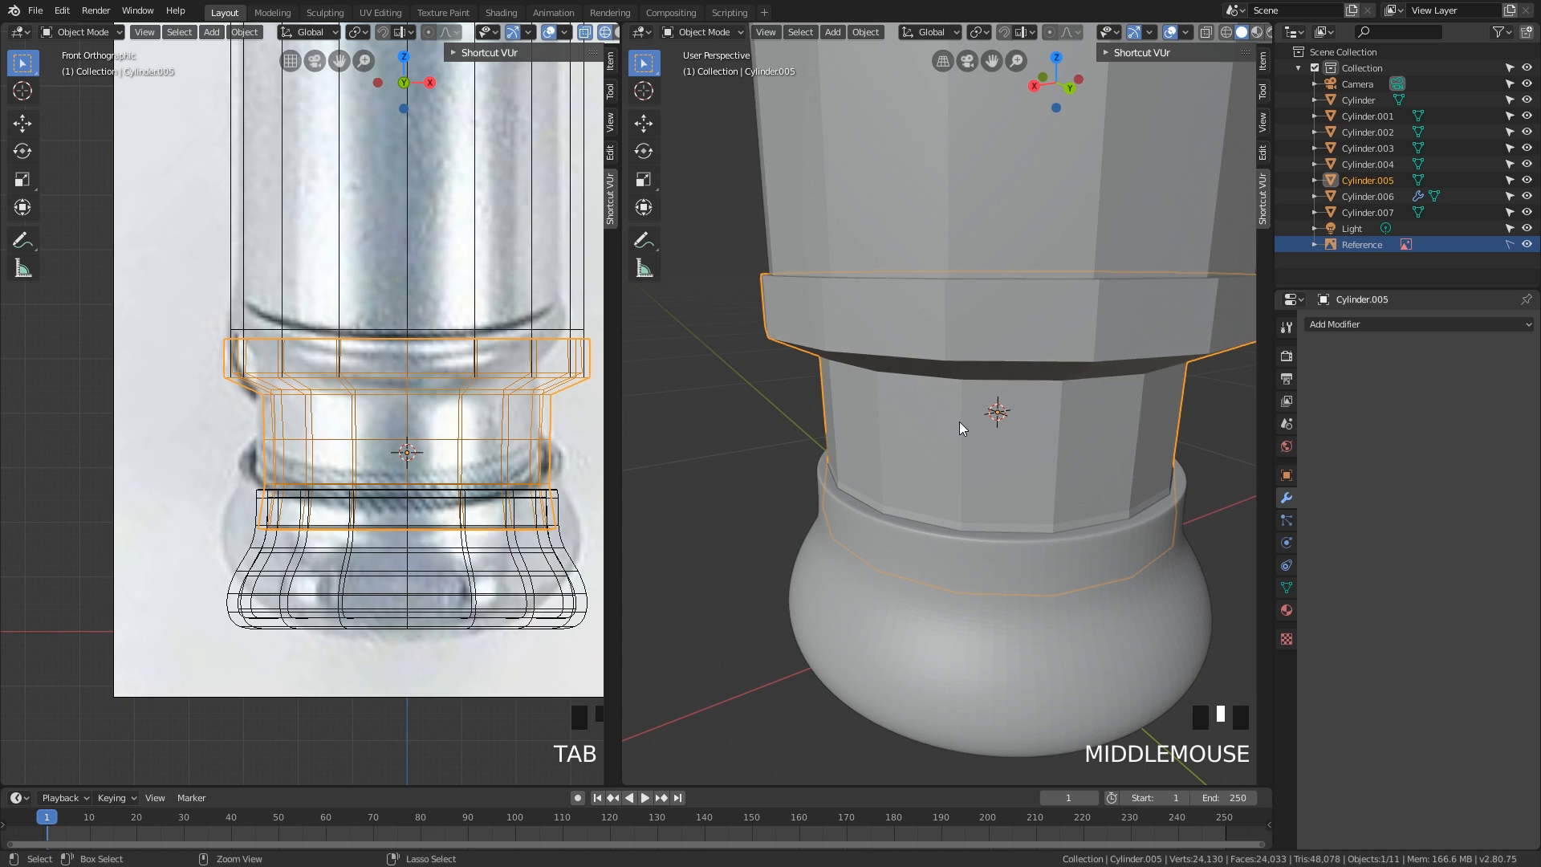
key(ctrl+1)
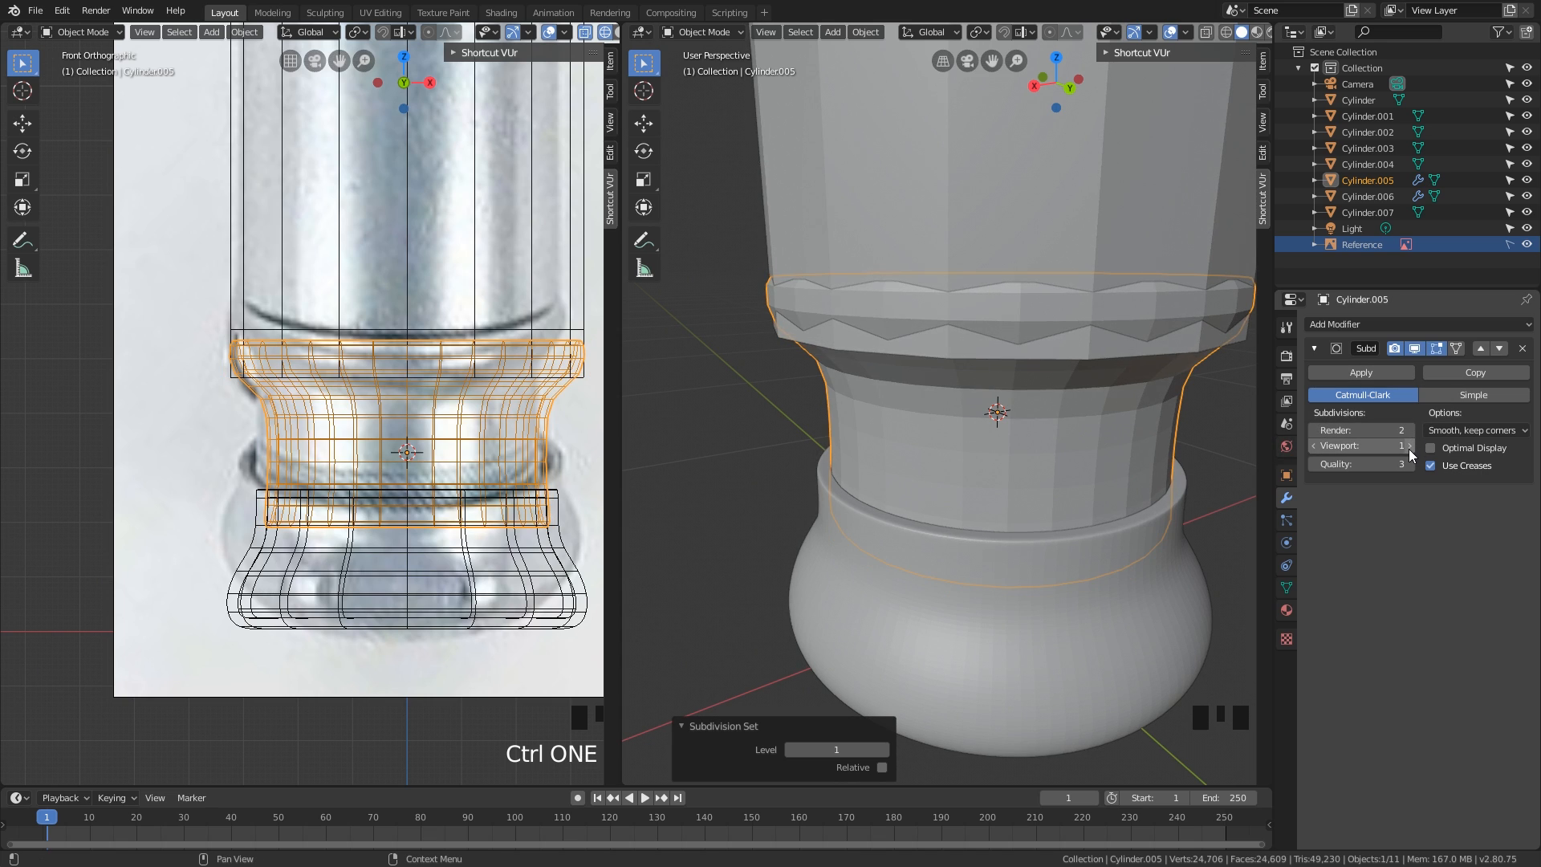
key(ctrl+2)
key(ctrl+2)
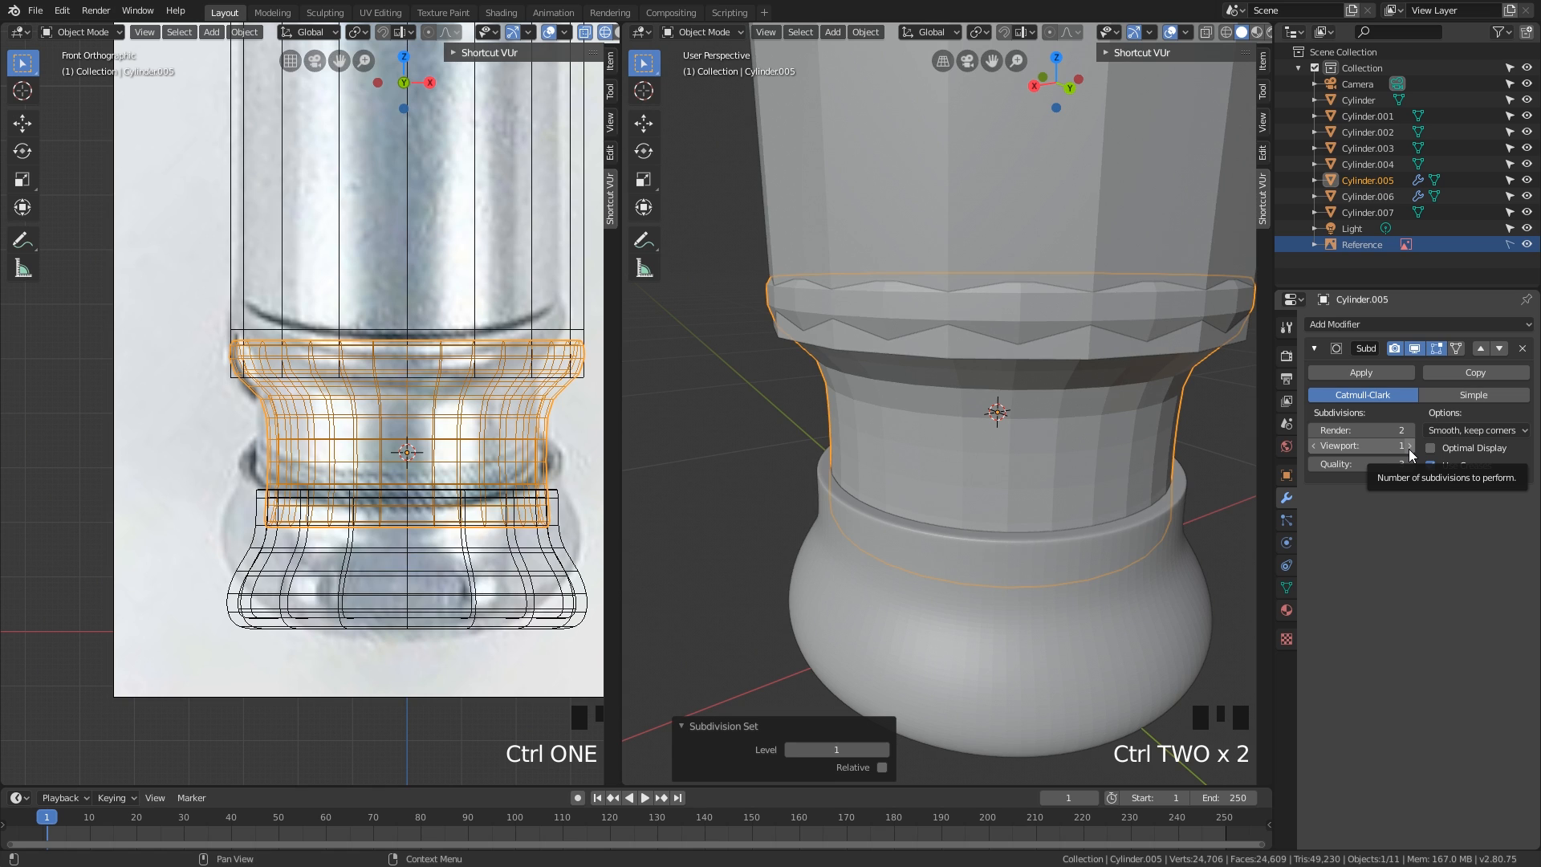
key(ctrl+1)
key(ctrl+2)
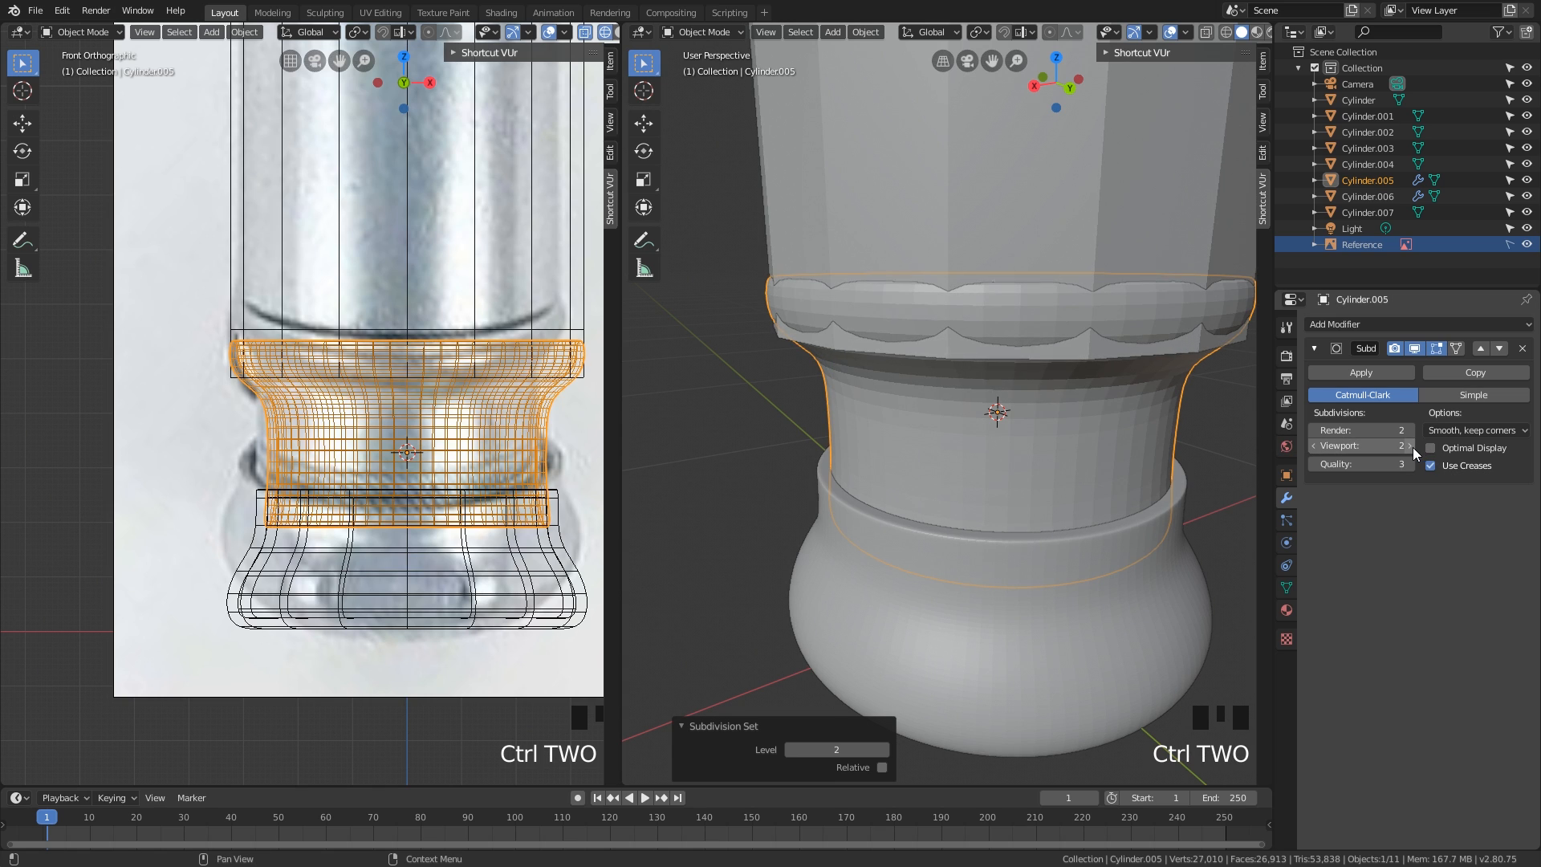
- Compare the neck piece at subdivision level 0 with its smoothed shape, and restore the viewport level to 2
middle_drag(1067, 416, 1081, 405)
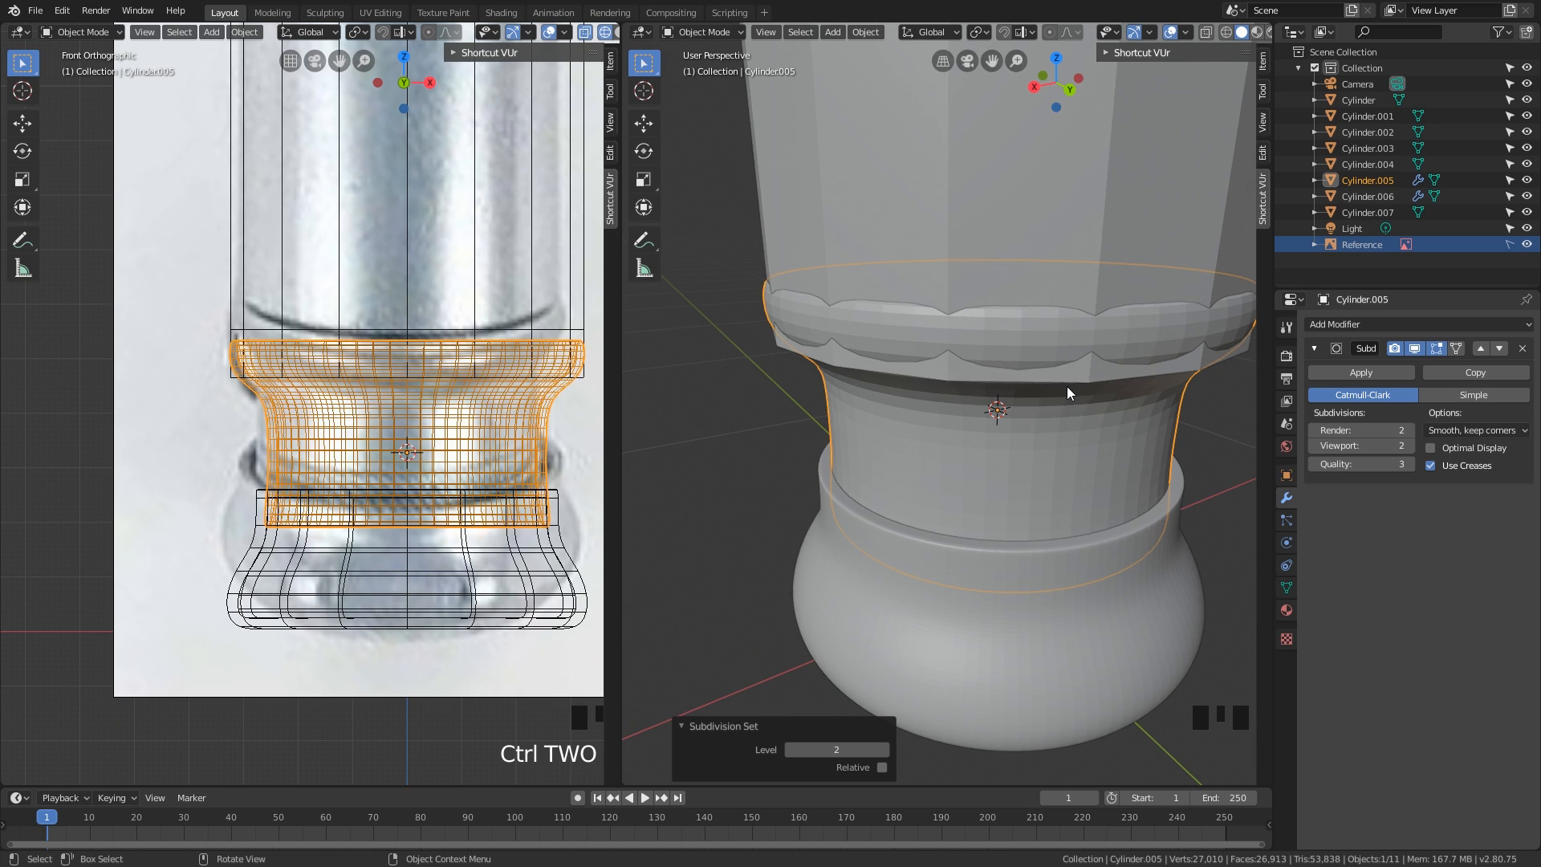
key(ctrl)
key(ctrl+0)
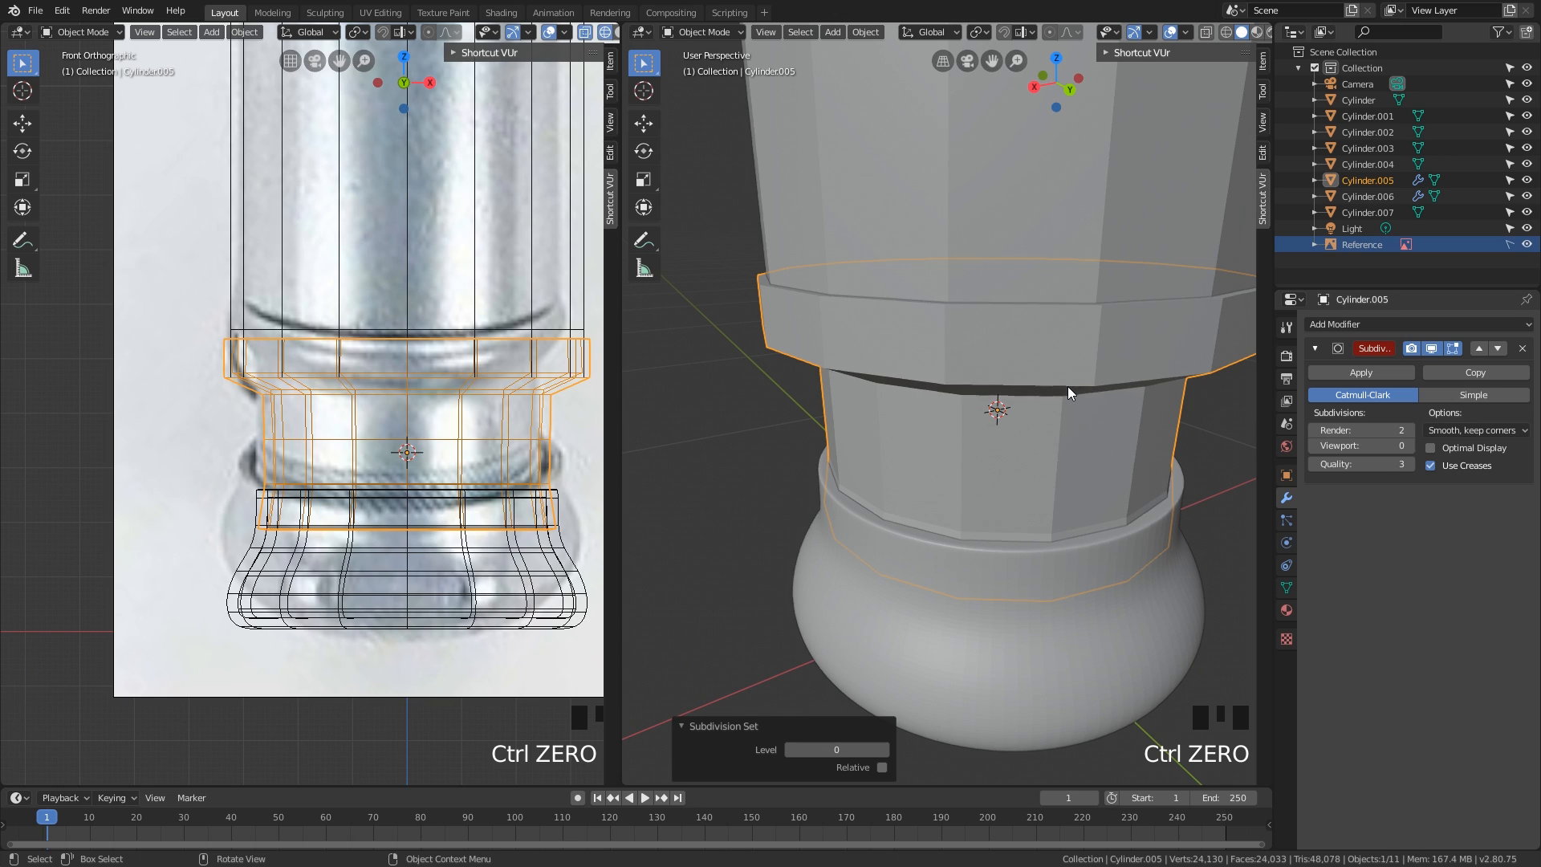
click(1411, 449)
click(1412, 449)
click(1411, 449)
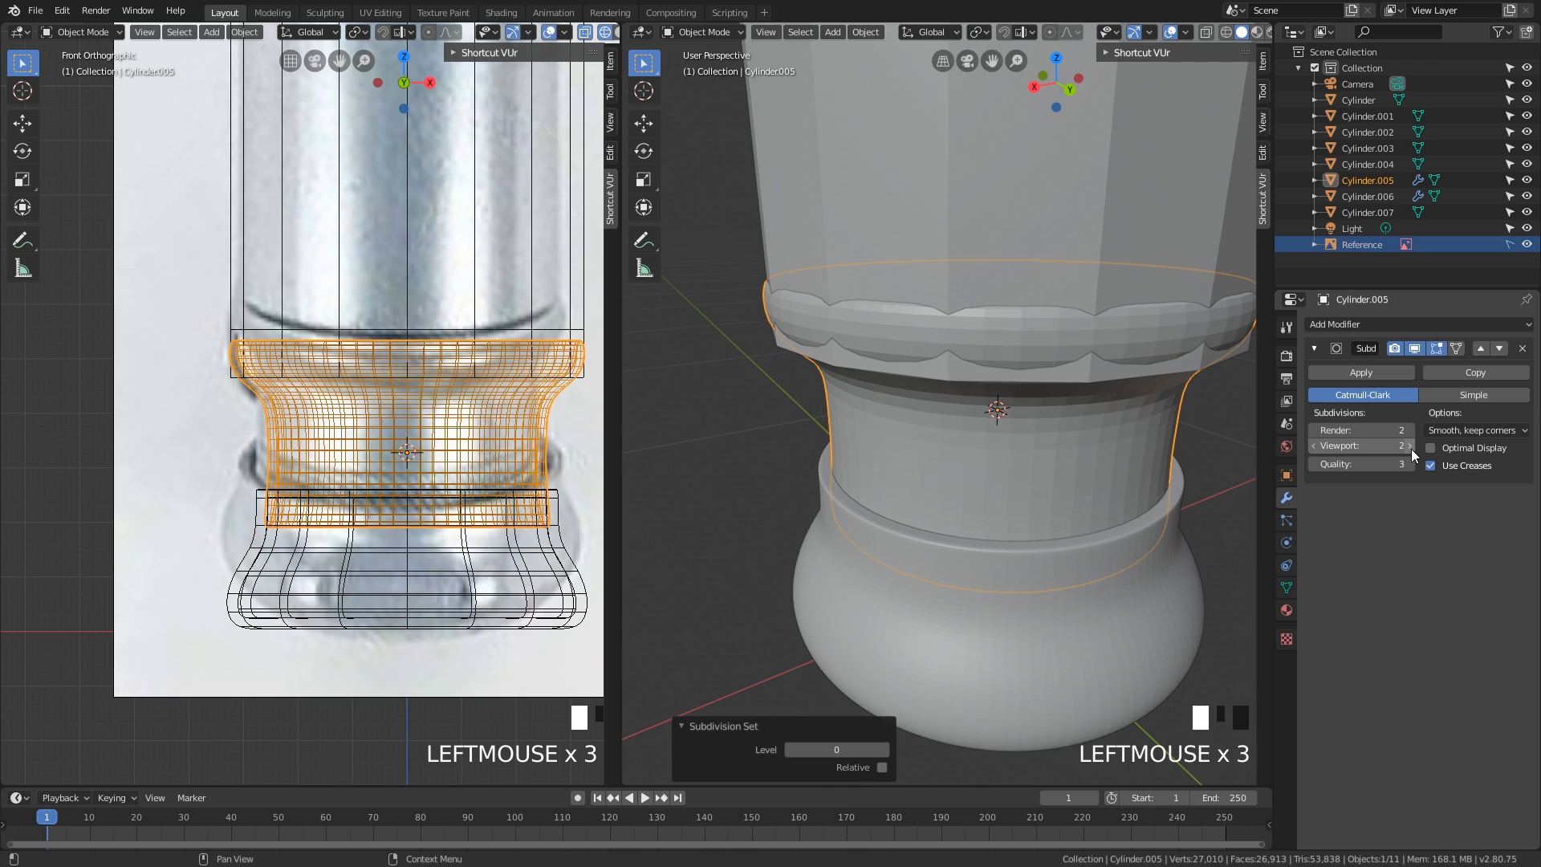
click(1412, 450)
click(1313, 446)
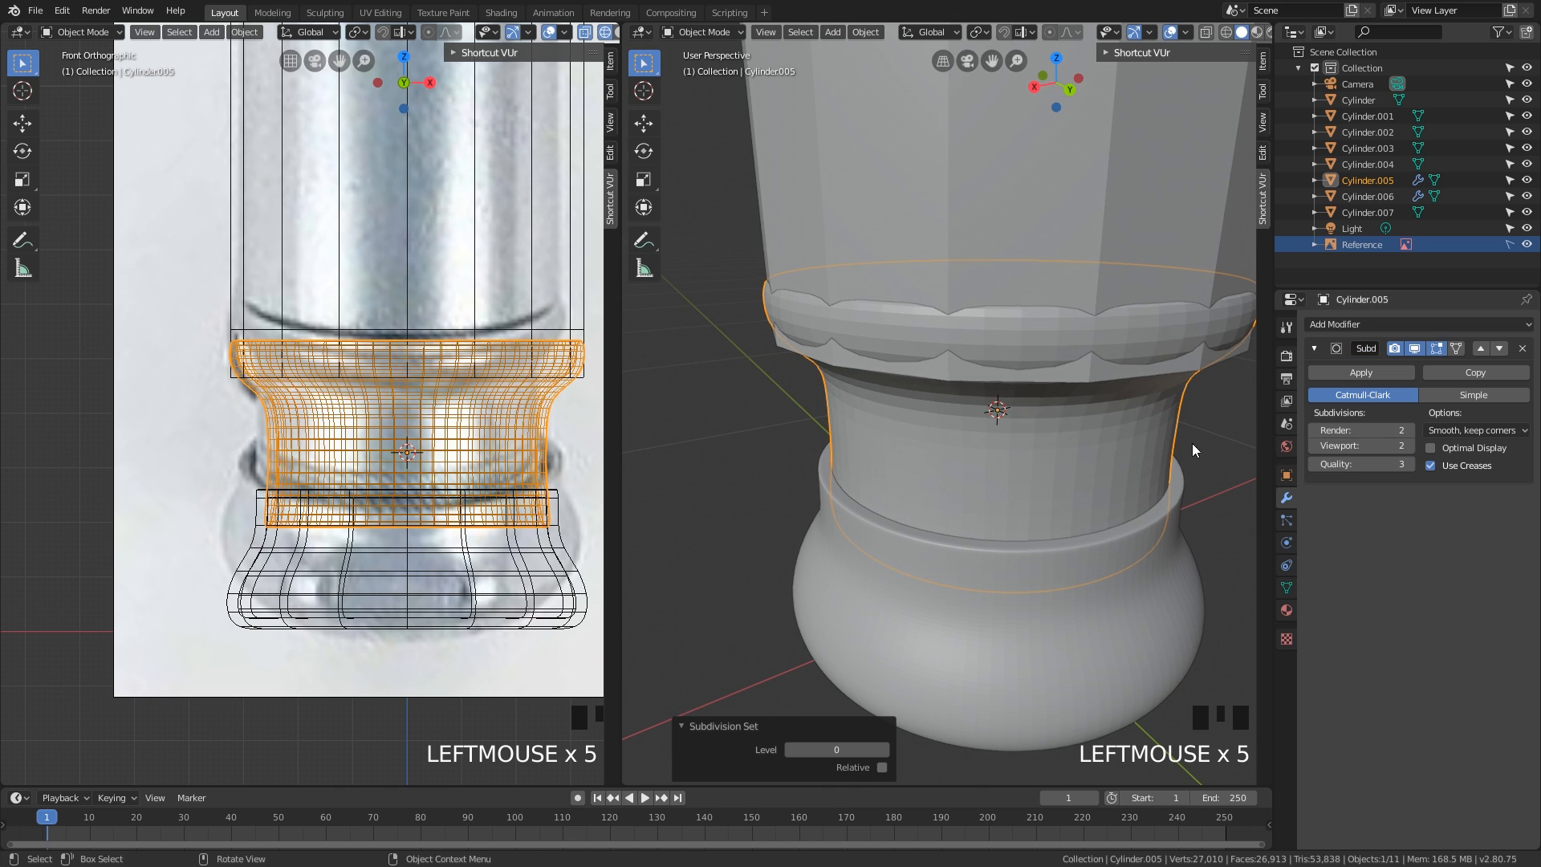
middle_drag(1164, 438, 1113, 432)
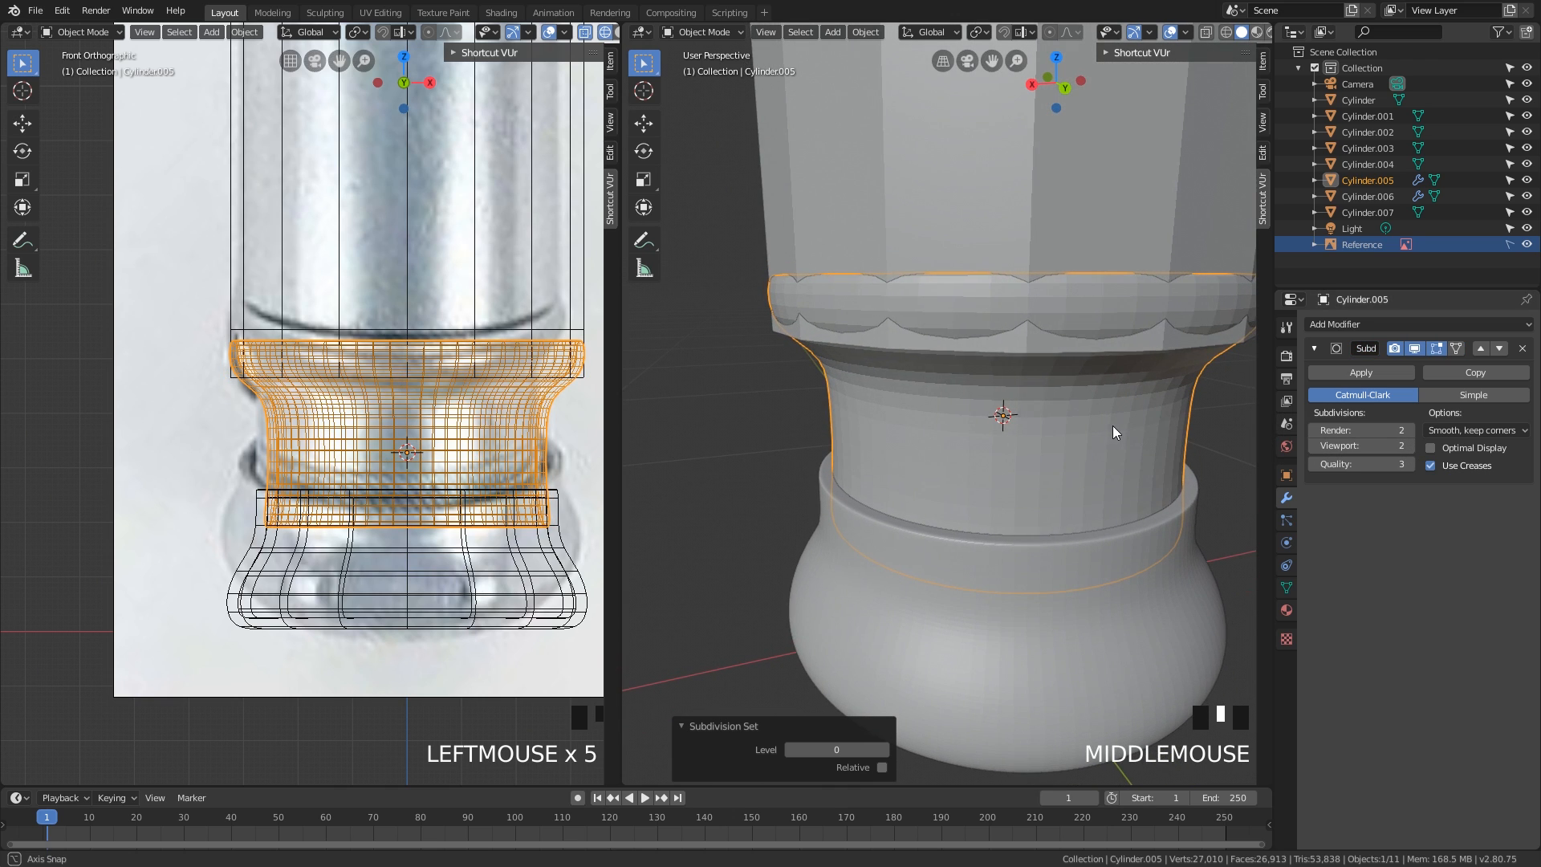
- Turn off the subdivision modifier's Edit Mode display and check the neck piece's unsmoothed mesh
click(1437, 350)
key(Tab)
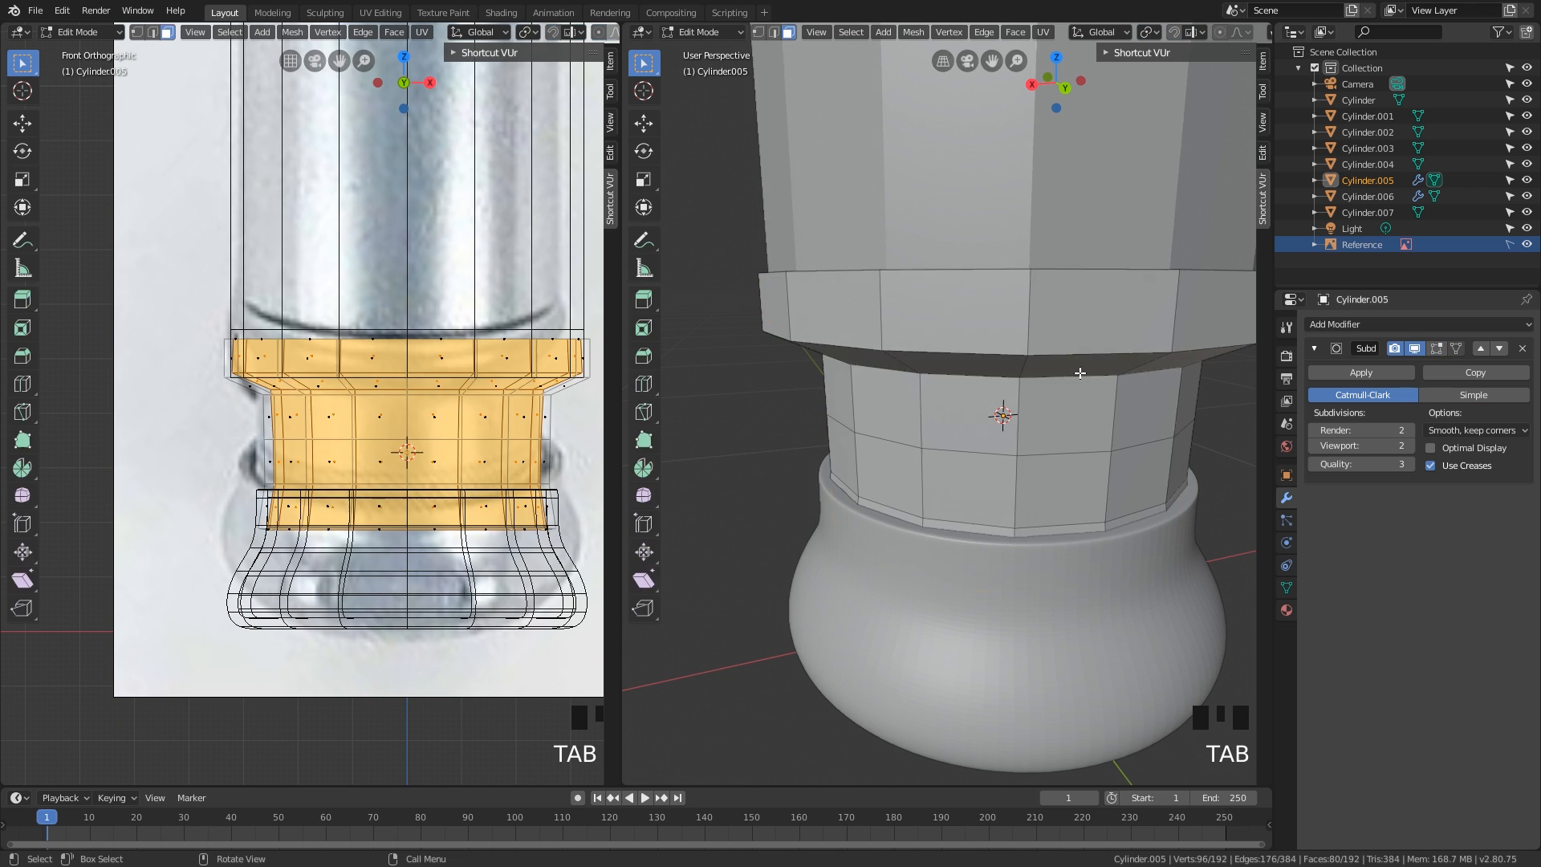
key(Tab)
key(Tab)
key(Tab)
key(Tab)
- Compare the neck piece's base mesh with its smoothed shape from several angles, and deselect the part
middle_drag(1073, 395, 1012, 431)
scroll(1092, 426, down, 2)
key(Tab)
scroll(975, 422, up, 2)
key(Tab)
scroll(981, 436, down, 2)
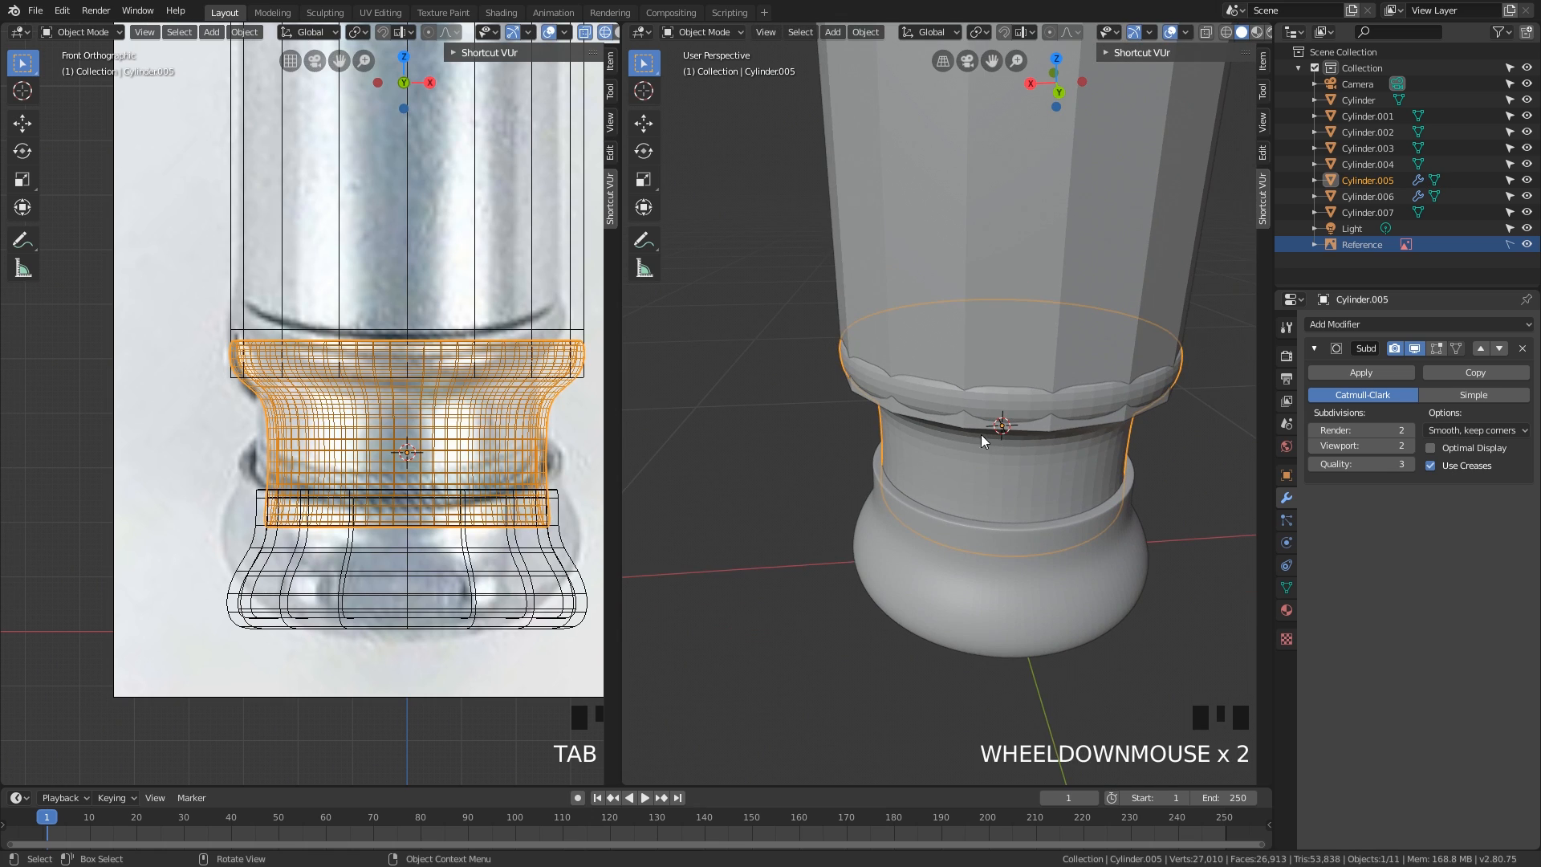
click(819, 432)
middle_drag(819, 431, 954, 438)
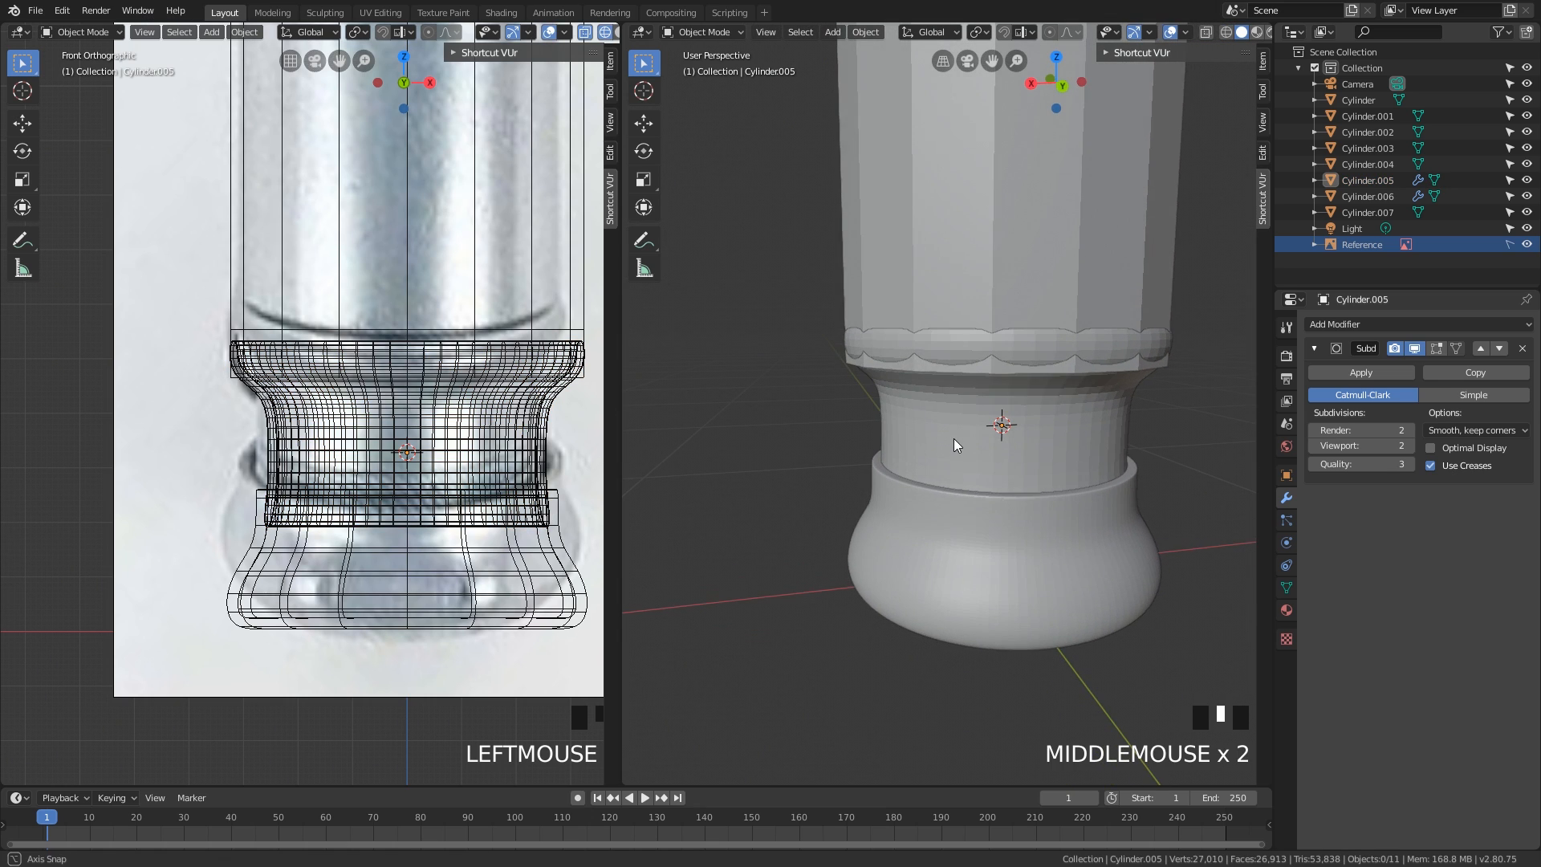
- Apply smooth shading to the neck piece
scroll(960, 444, up, 1)
scroll(963, 445, up, 1)
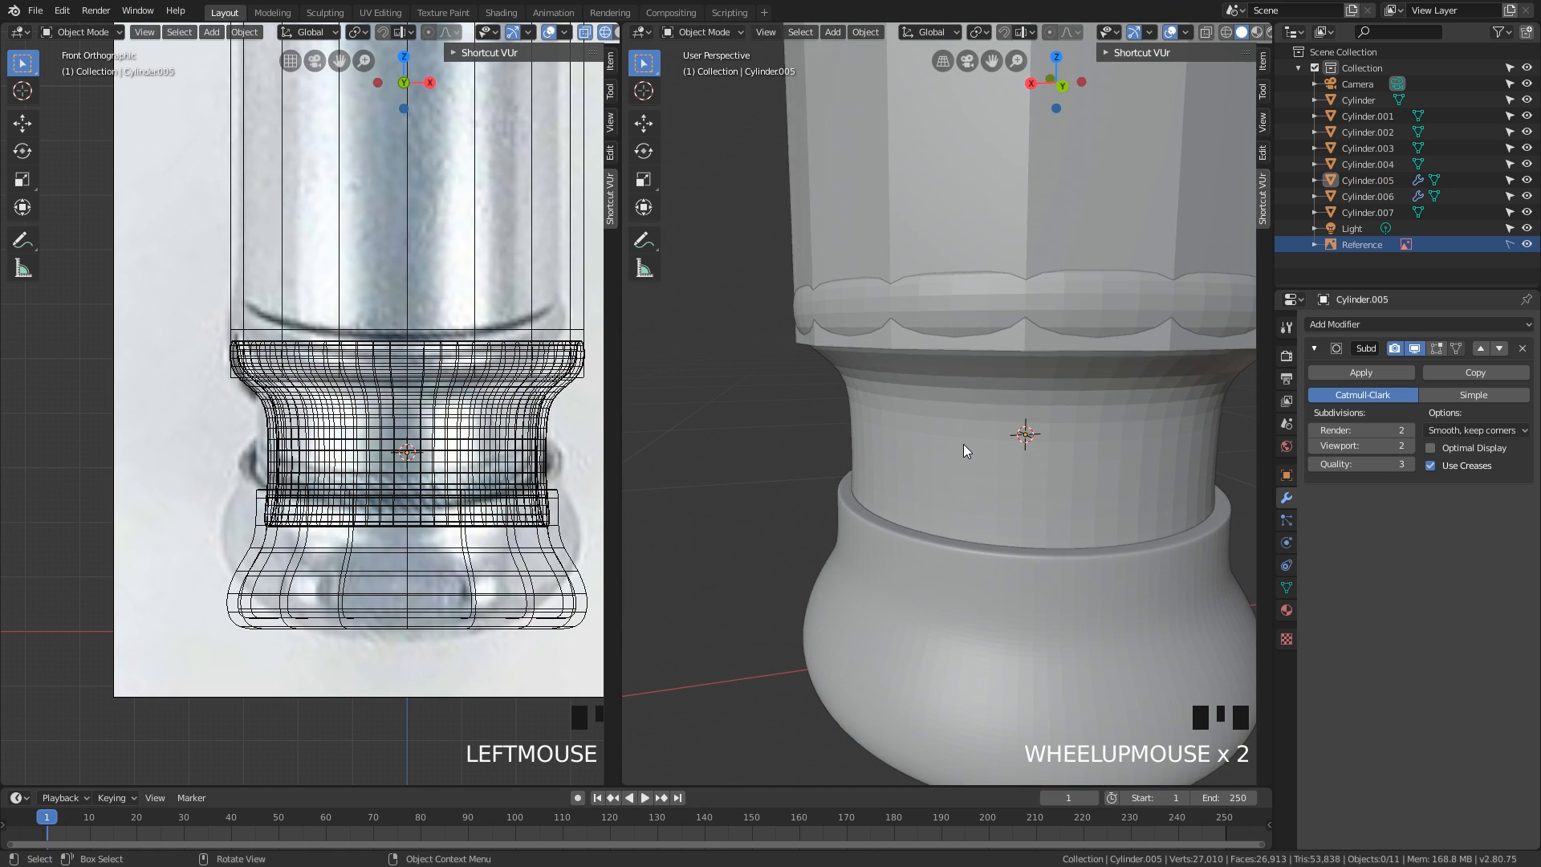
middle_drag(964, 445, 973, 437)
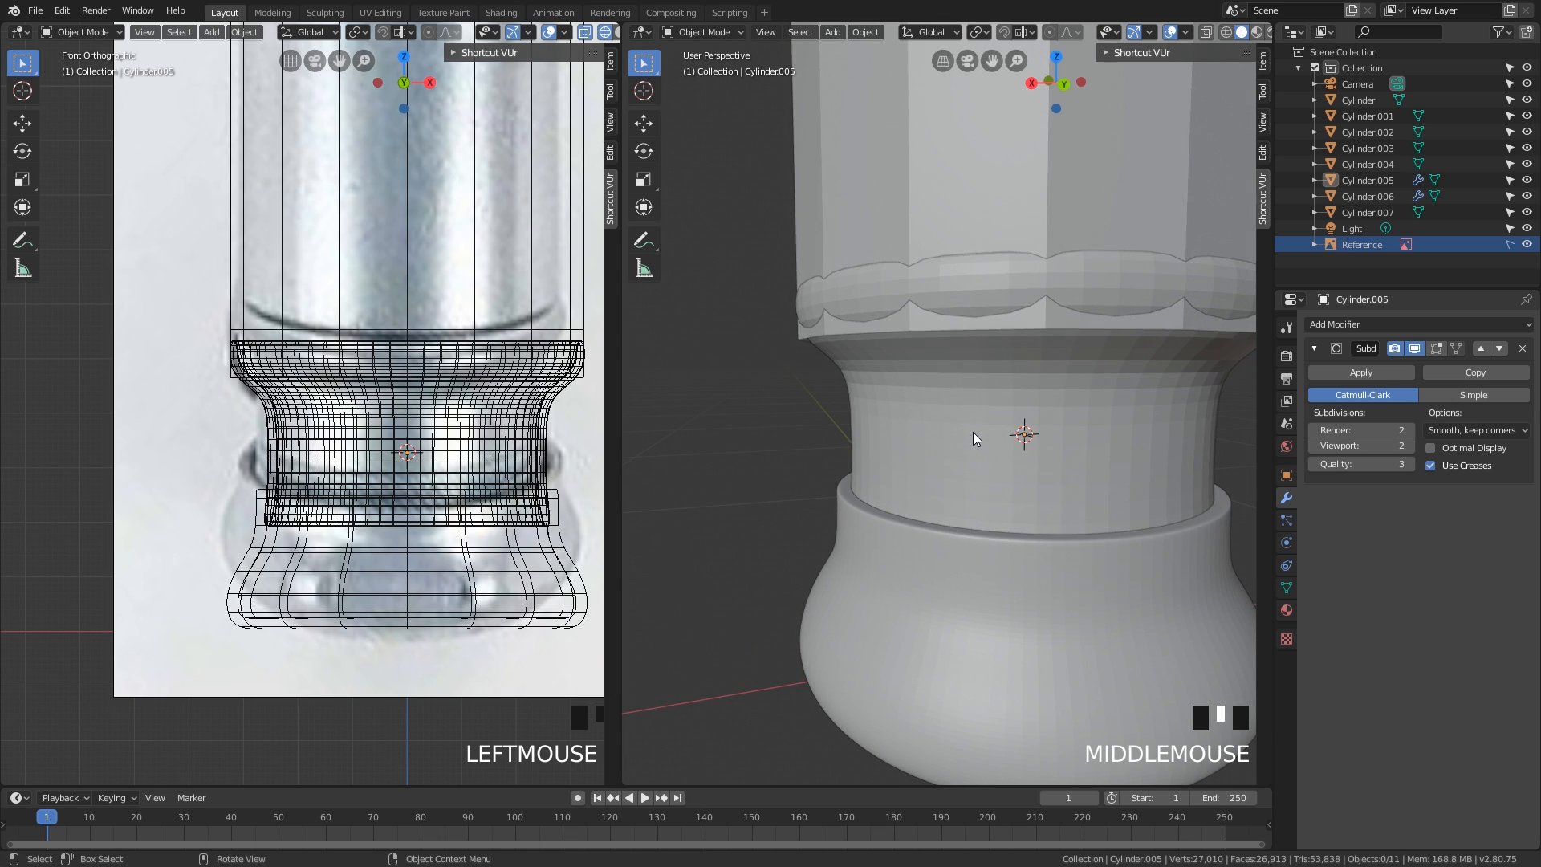
click(975, 421)
right_click(974, 420)
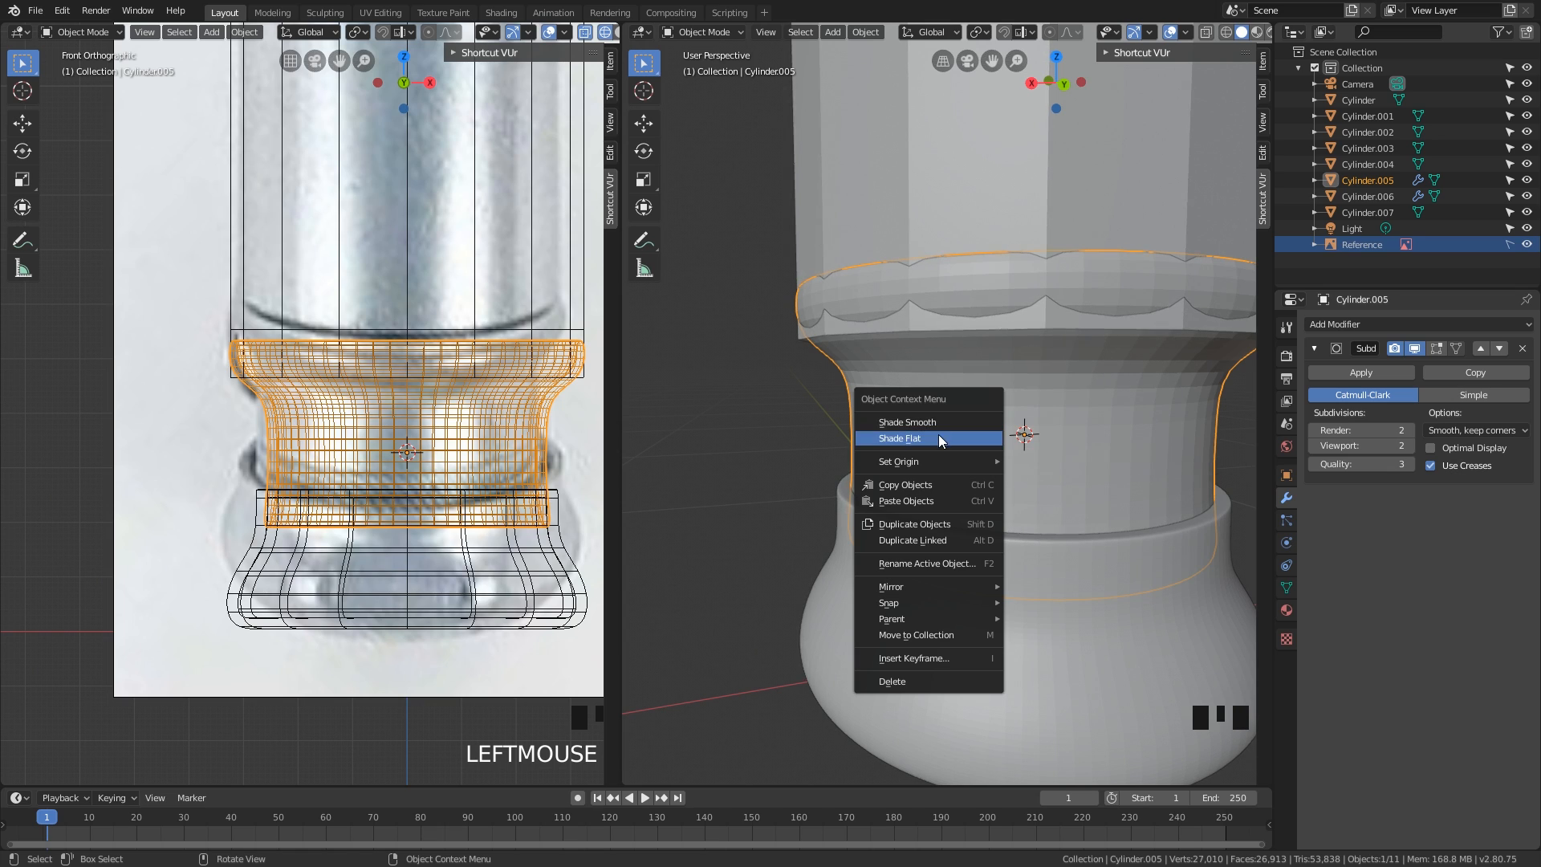
click(937, 422)
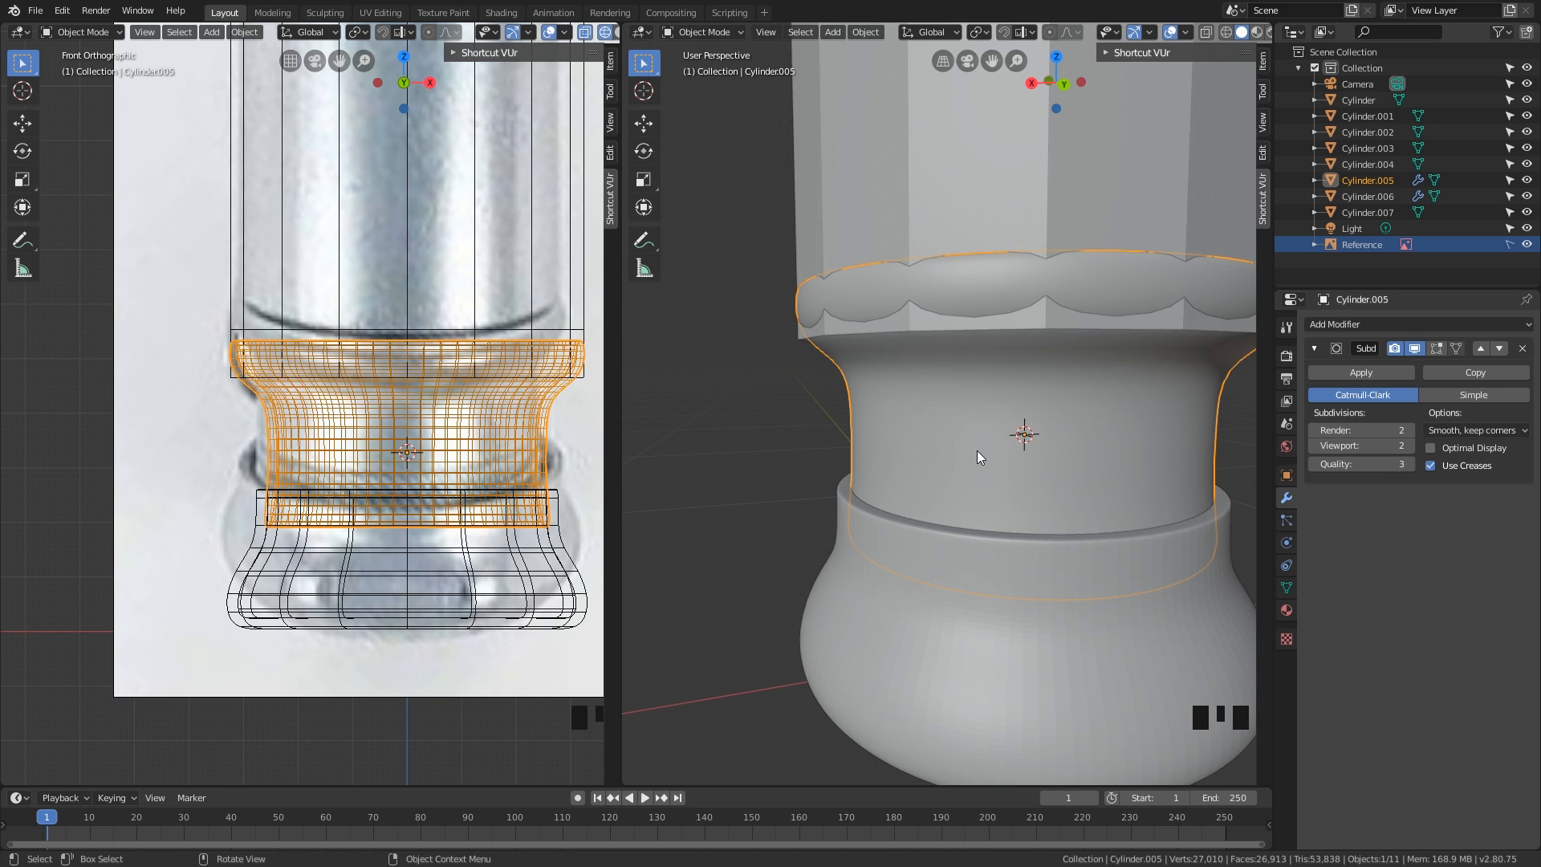
middle_drag(1000, 484, 1048, 483)
scroll(1051, 442, down, 2)
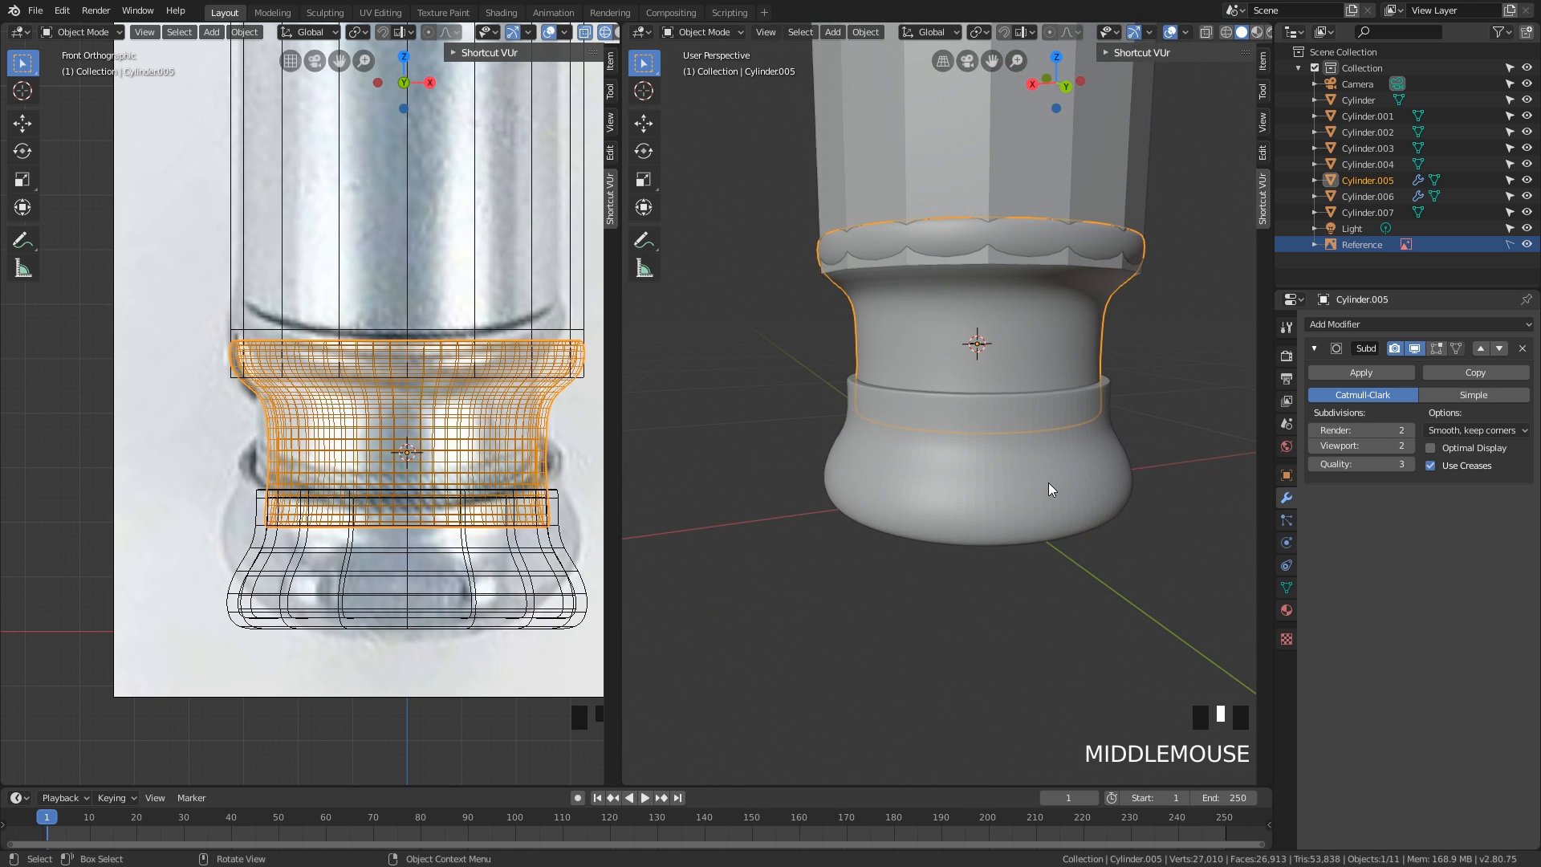
- Apply smooth shading to the rounded pommel piece below the neck
scroll(1049, 483, up, 4)
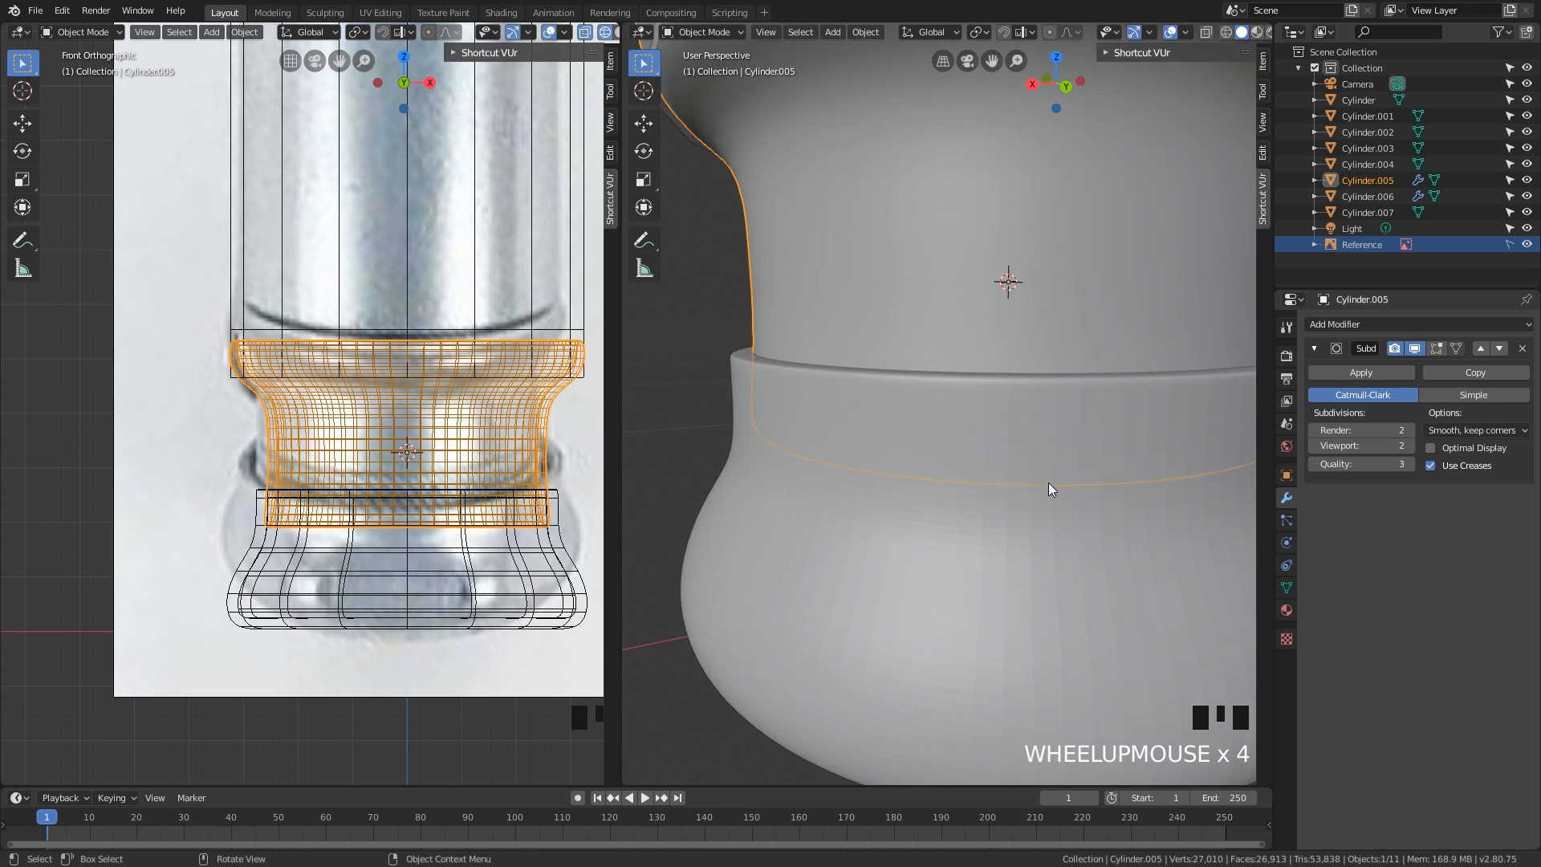
shift+middle_drag(1048, 483, 1025, 407)
click(985, 452)
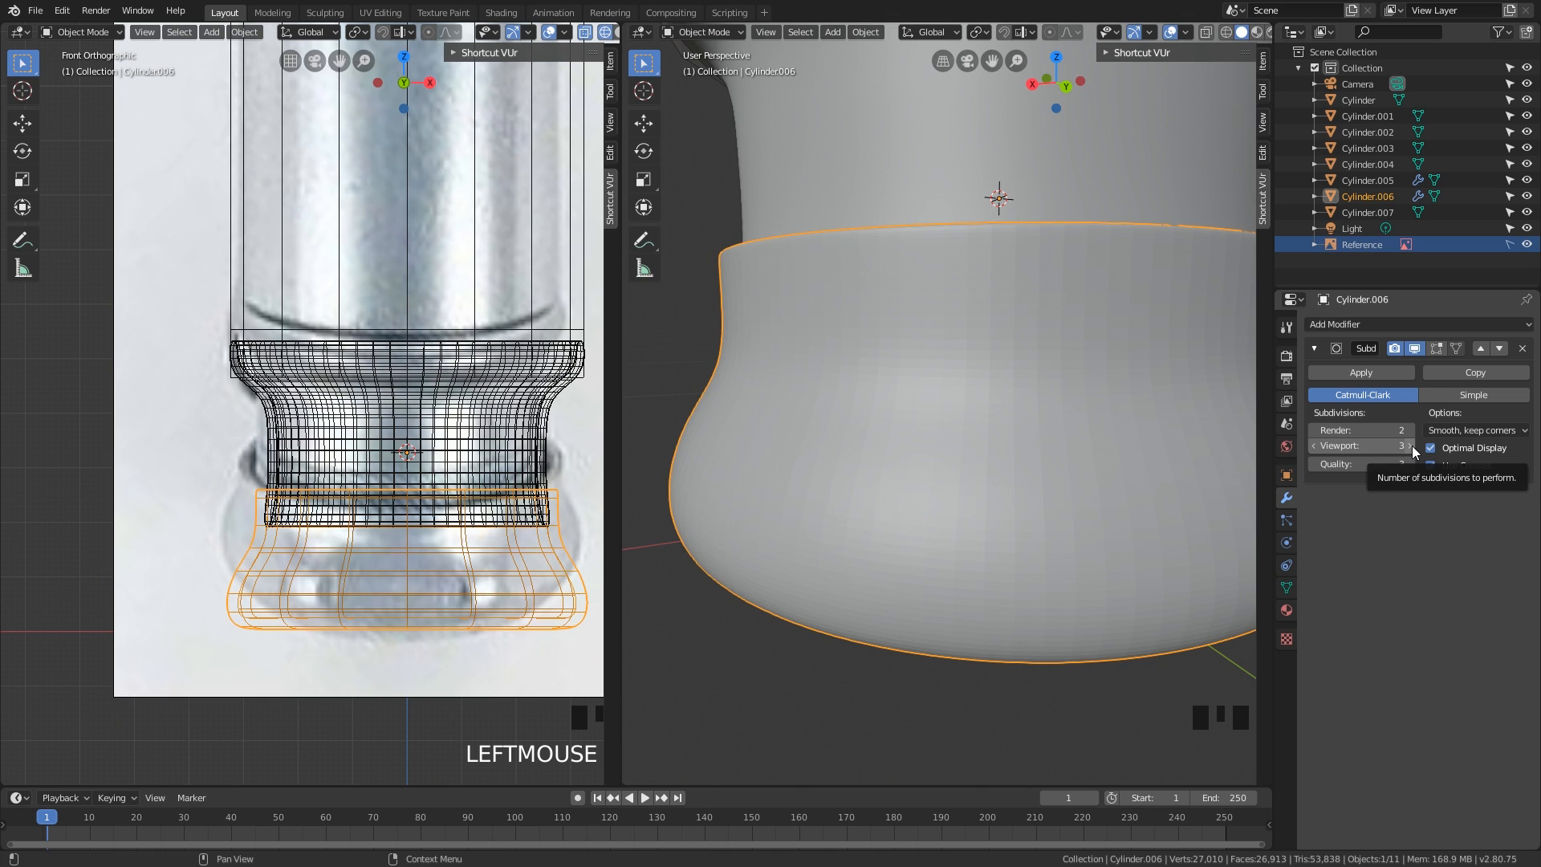
right_click(1028, 367)
right_click(1027, 368)
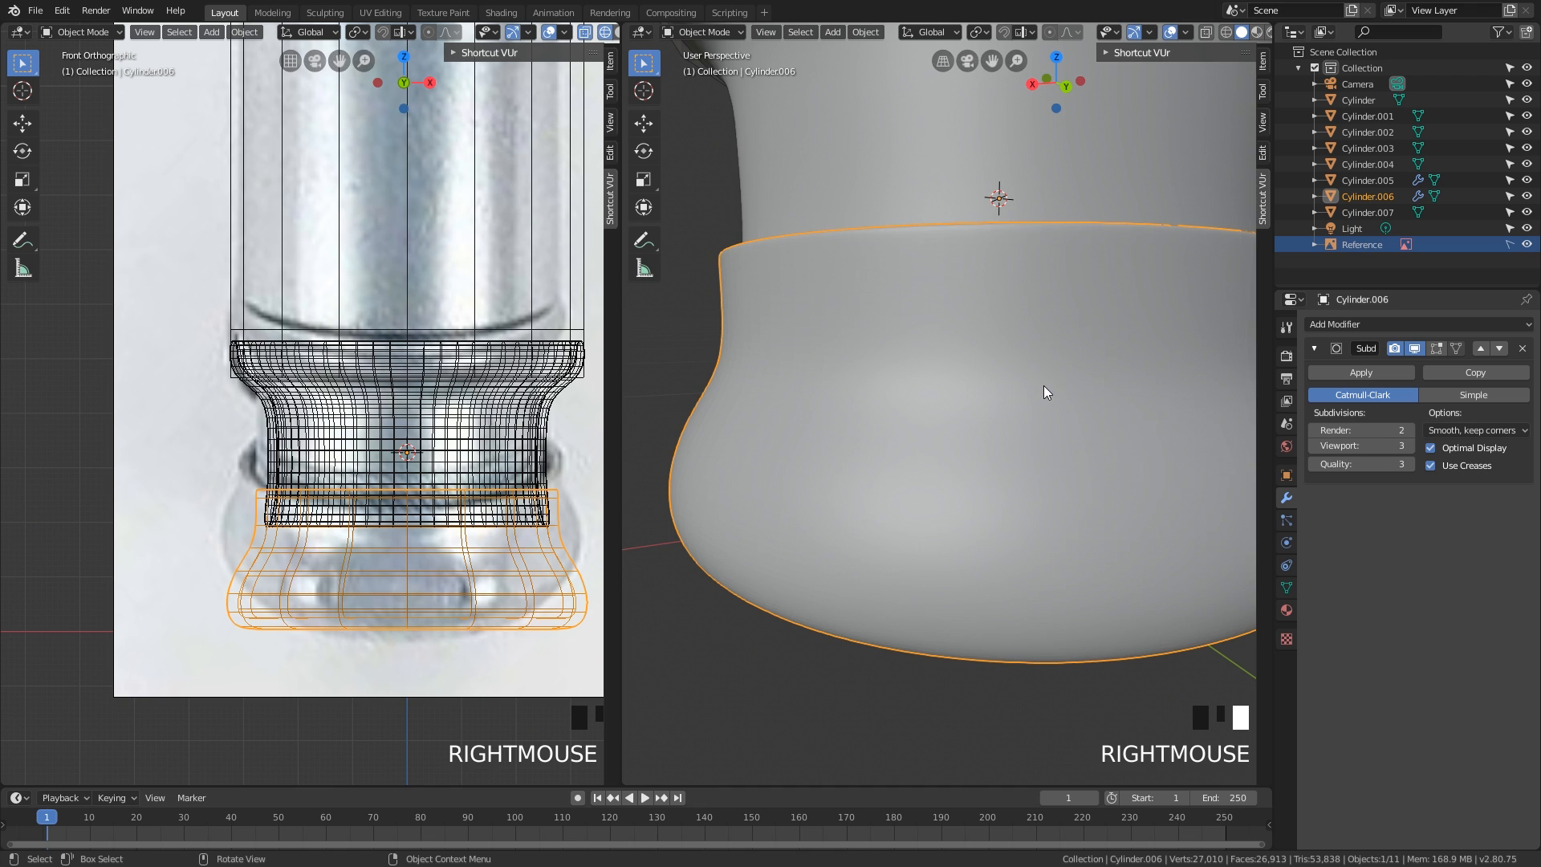
middle_drag(1044, 385, 1036, 445)
scroll(1032, 414, down, 2)
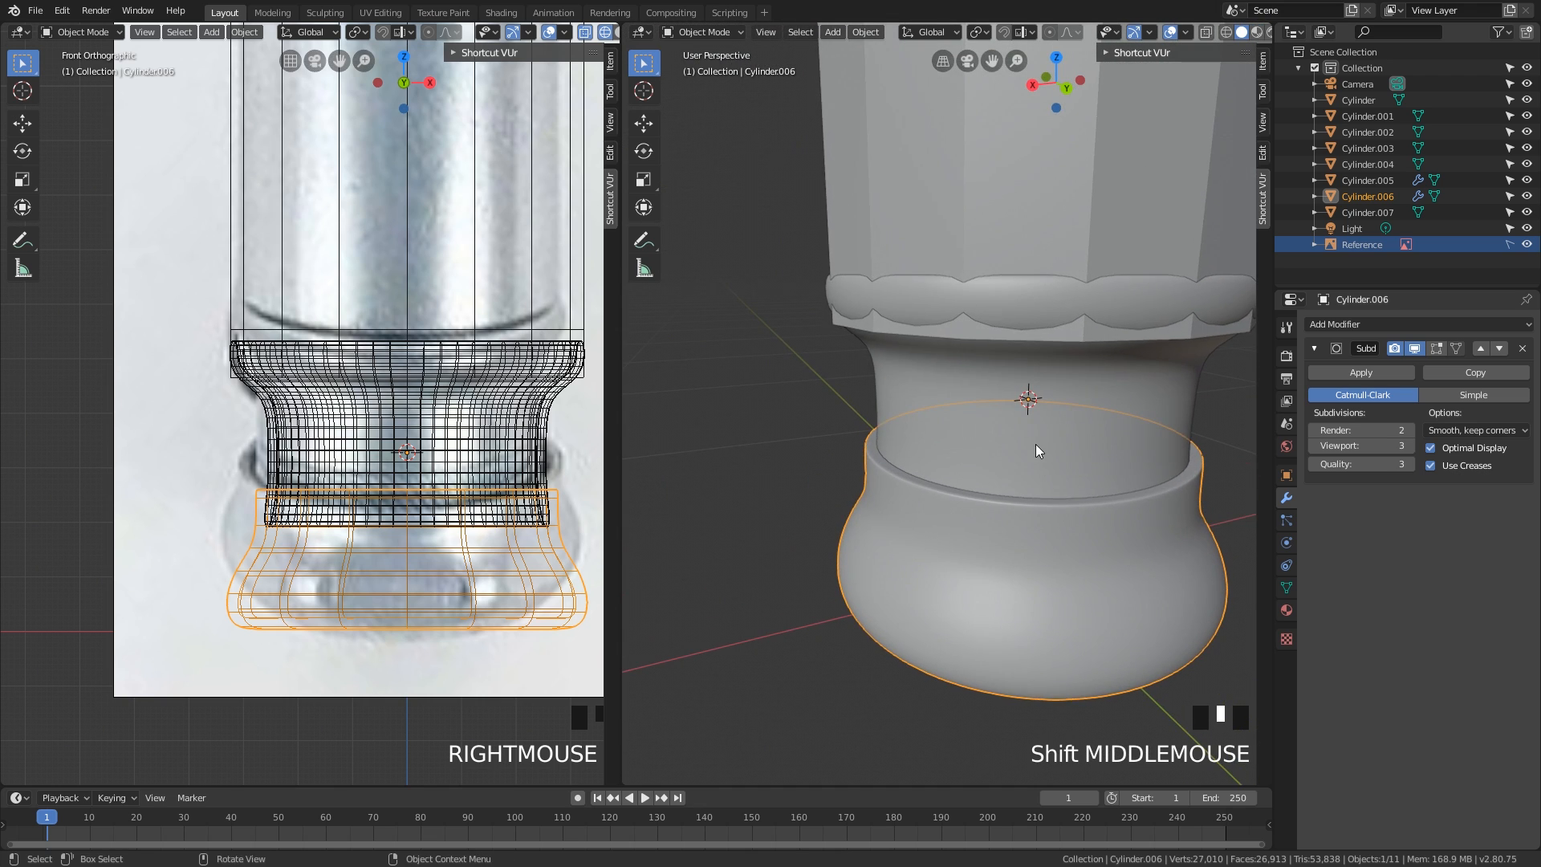
- Isolate the neck piece in local view and open its mesh for editing with nothing selected
click(975, 394)
middle_drag(969, 401, 980, 439)
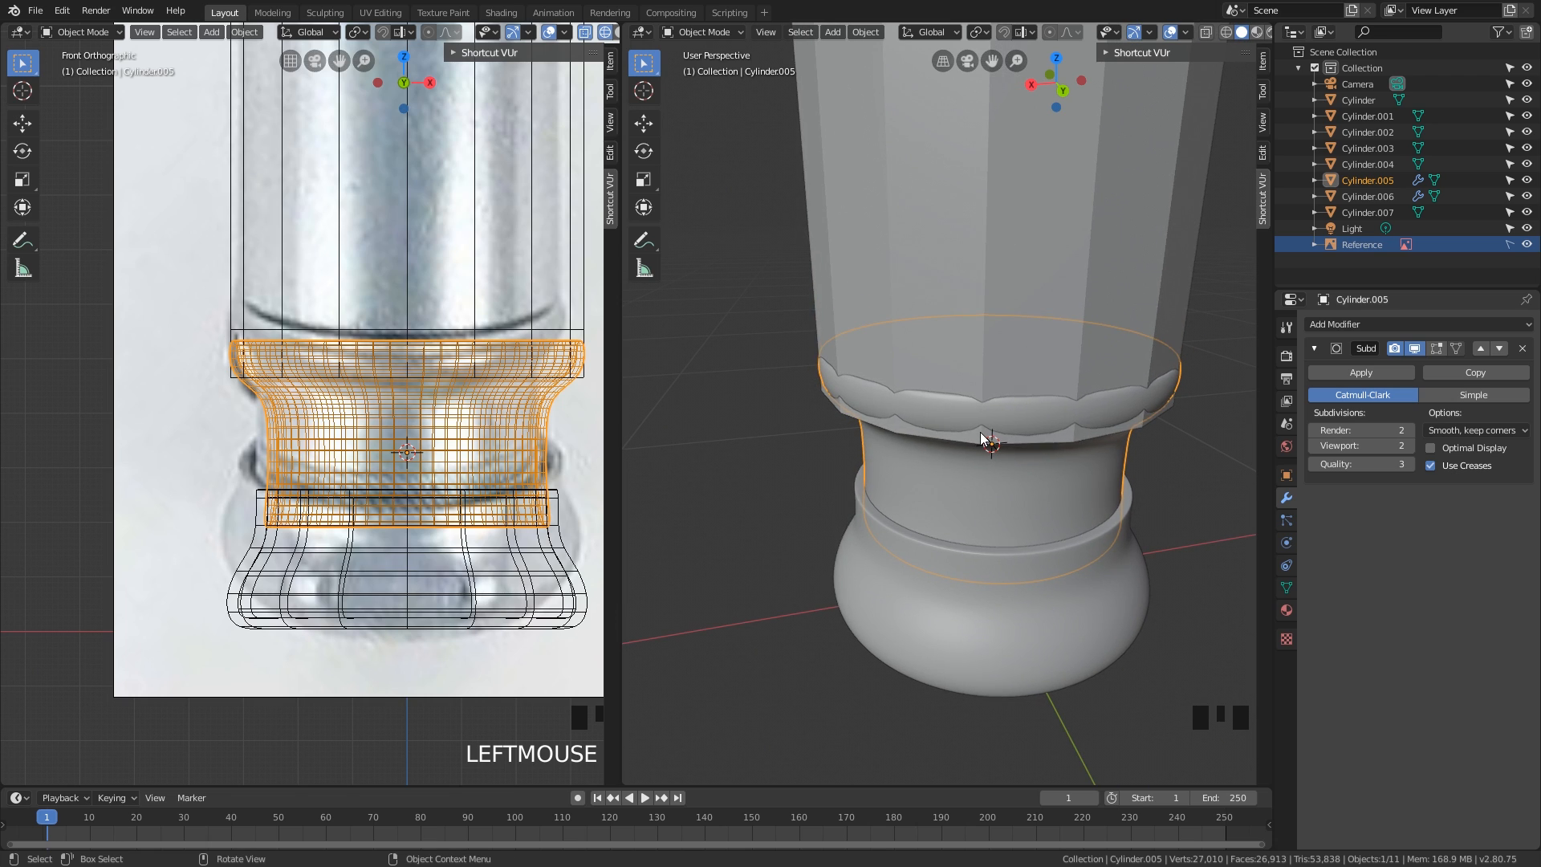
key(KP_Divide)
key(Tab)
scroll(1011, 426, up, 3)
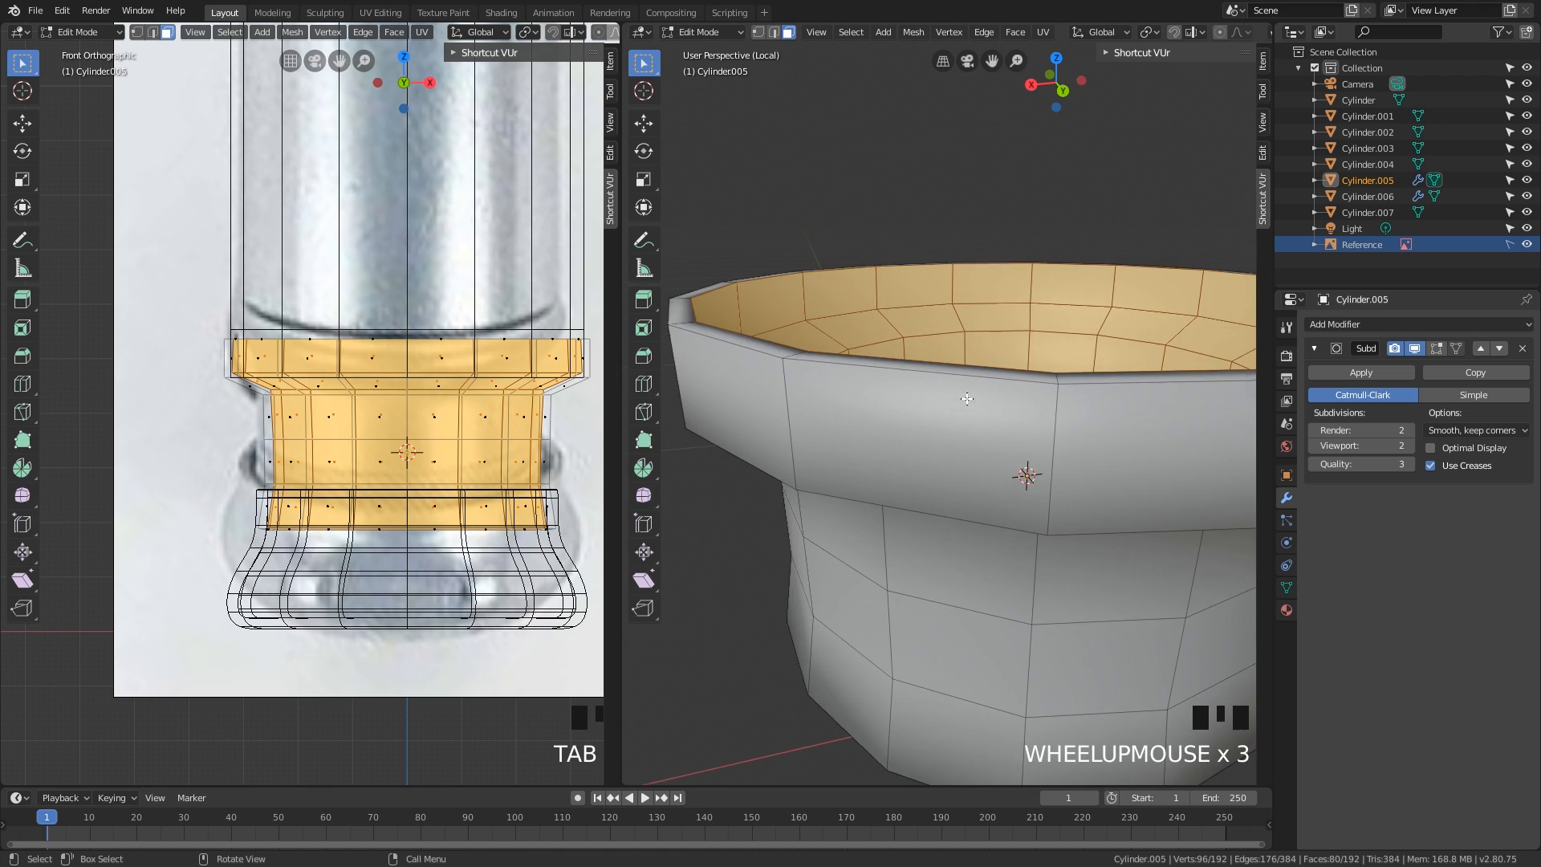
middle_drag(1019, 417, 890, 368)
click(771, 258)
scroll(853, 245, up, 2)
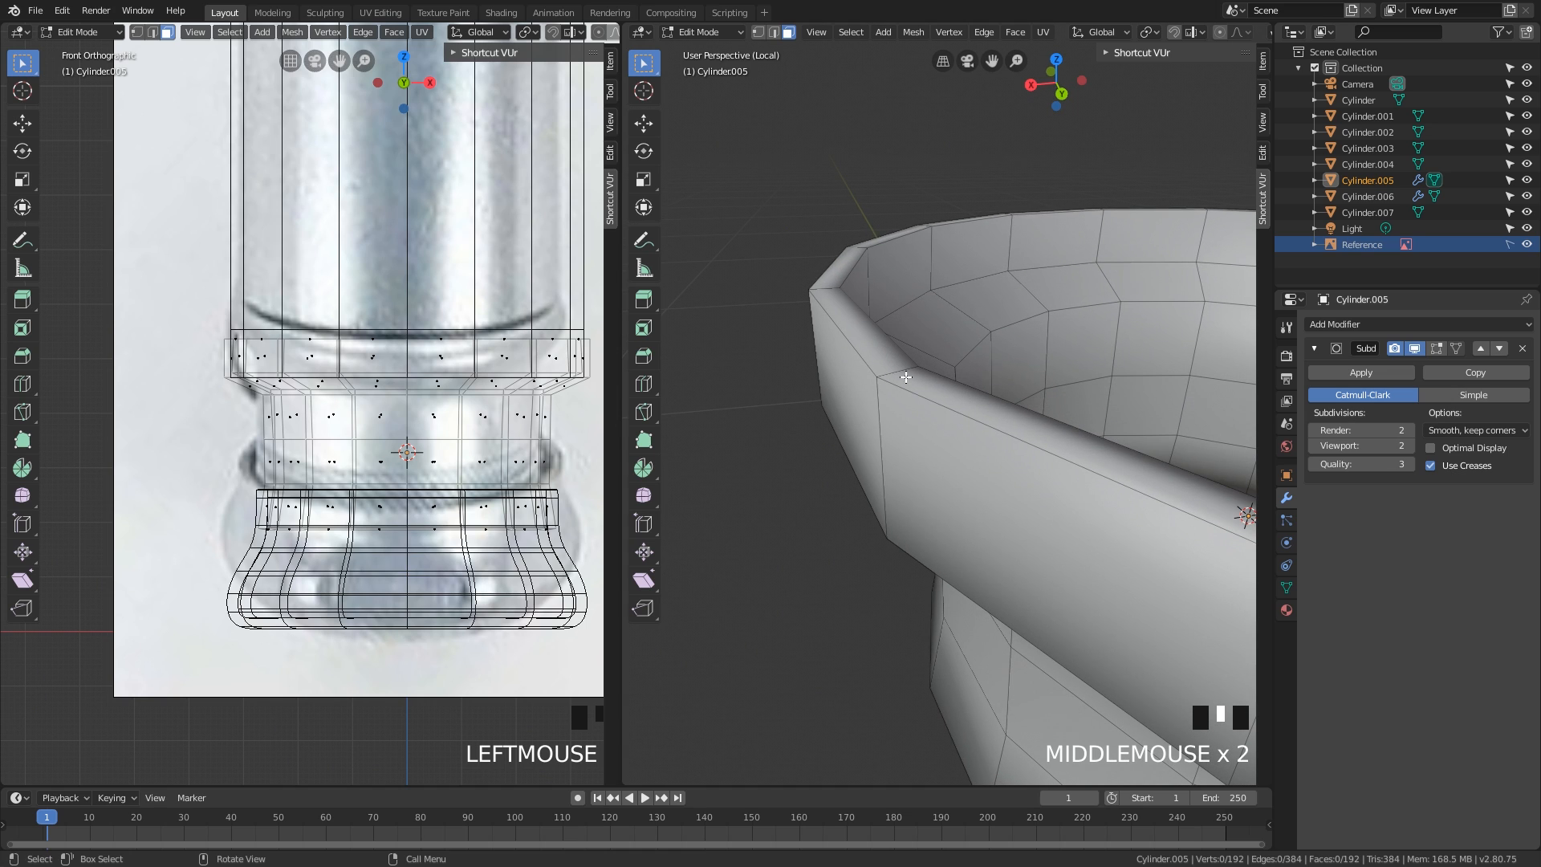
key(ctrl+r)
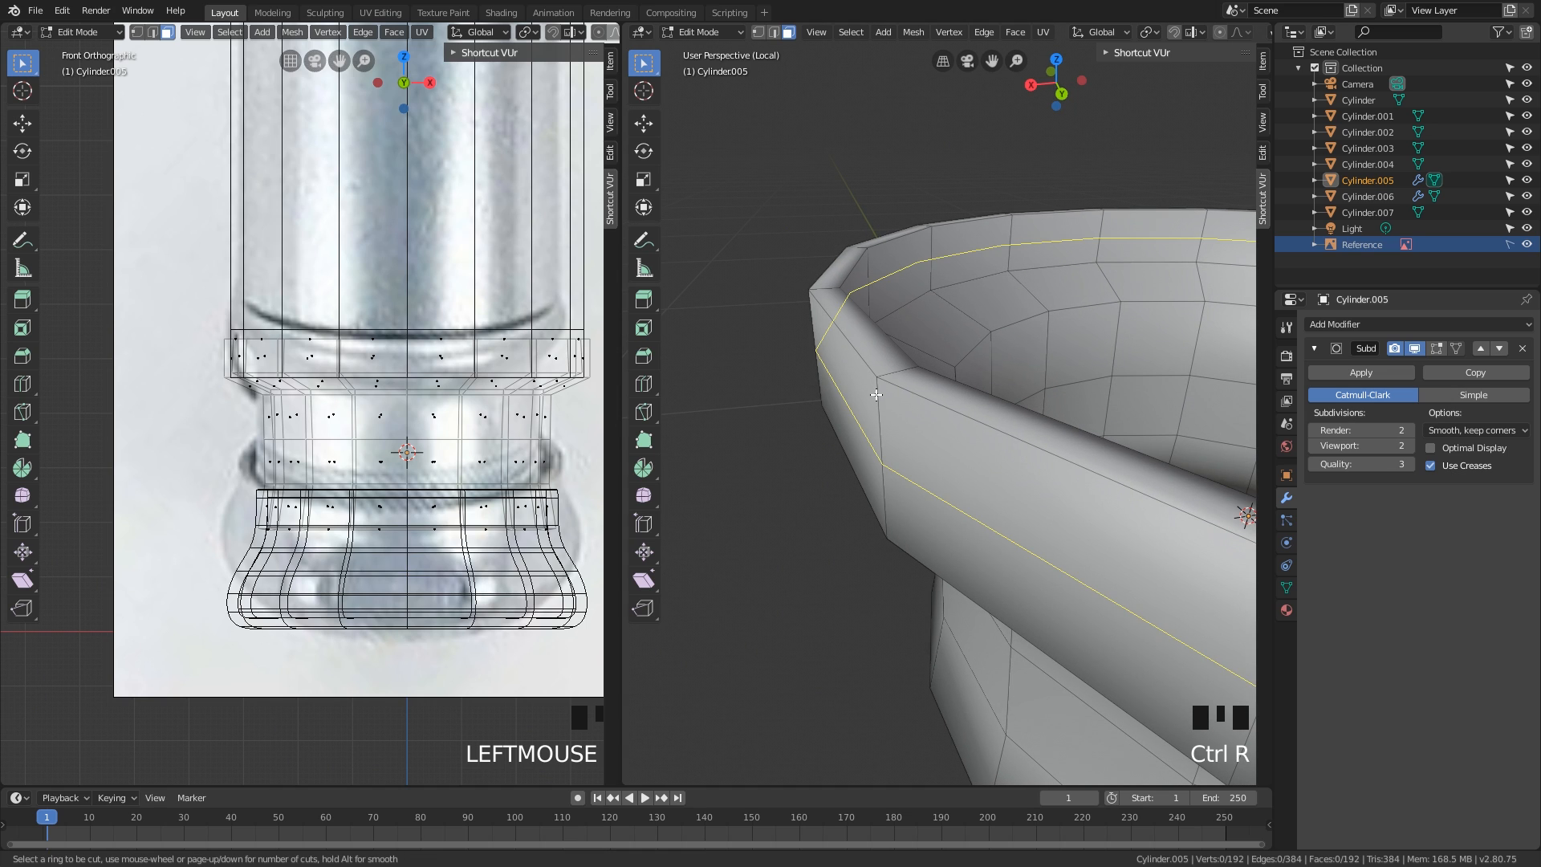
click(879, 385)
click(883, 312)
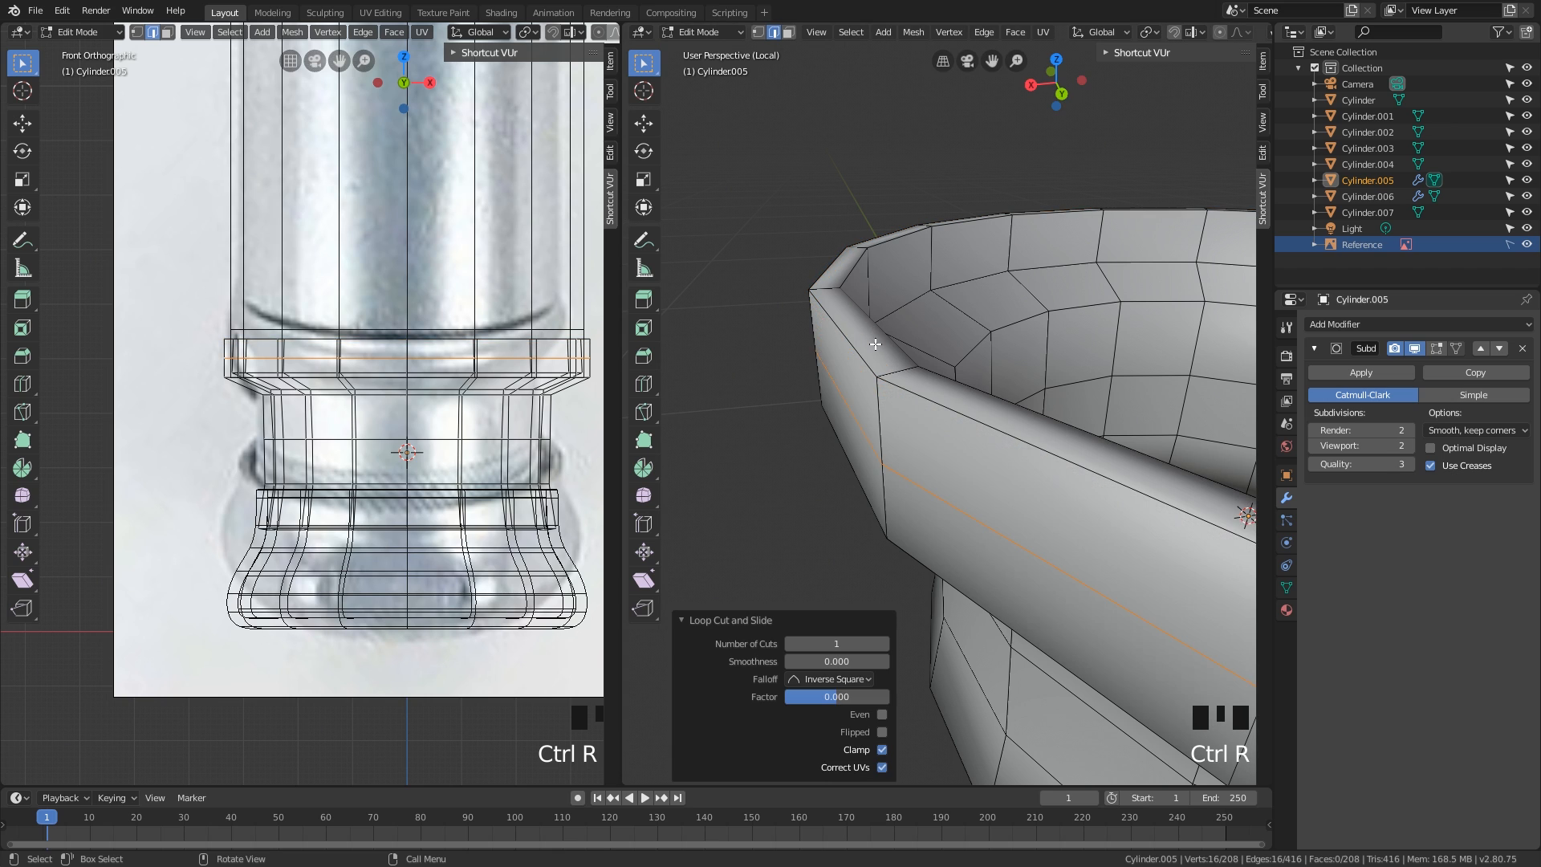
middle_drag(891, 337, 893, 391)
key(ctrl+z)
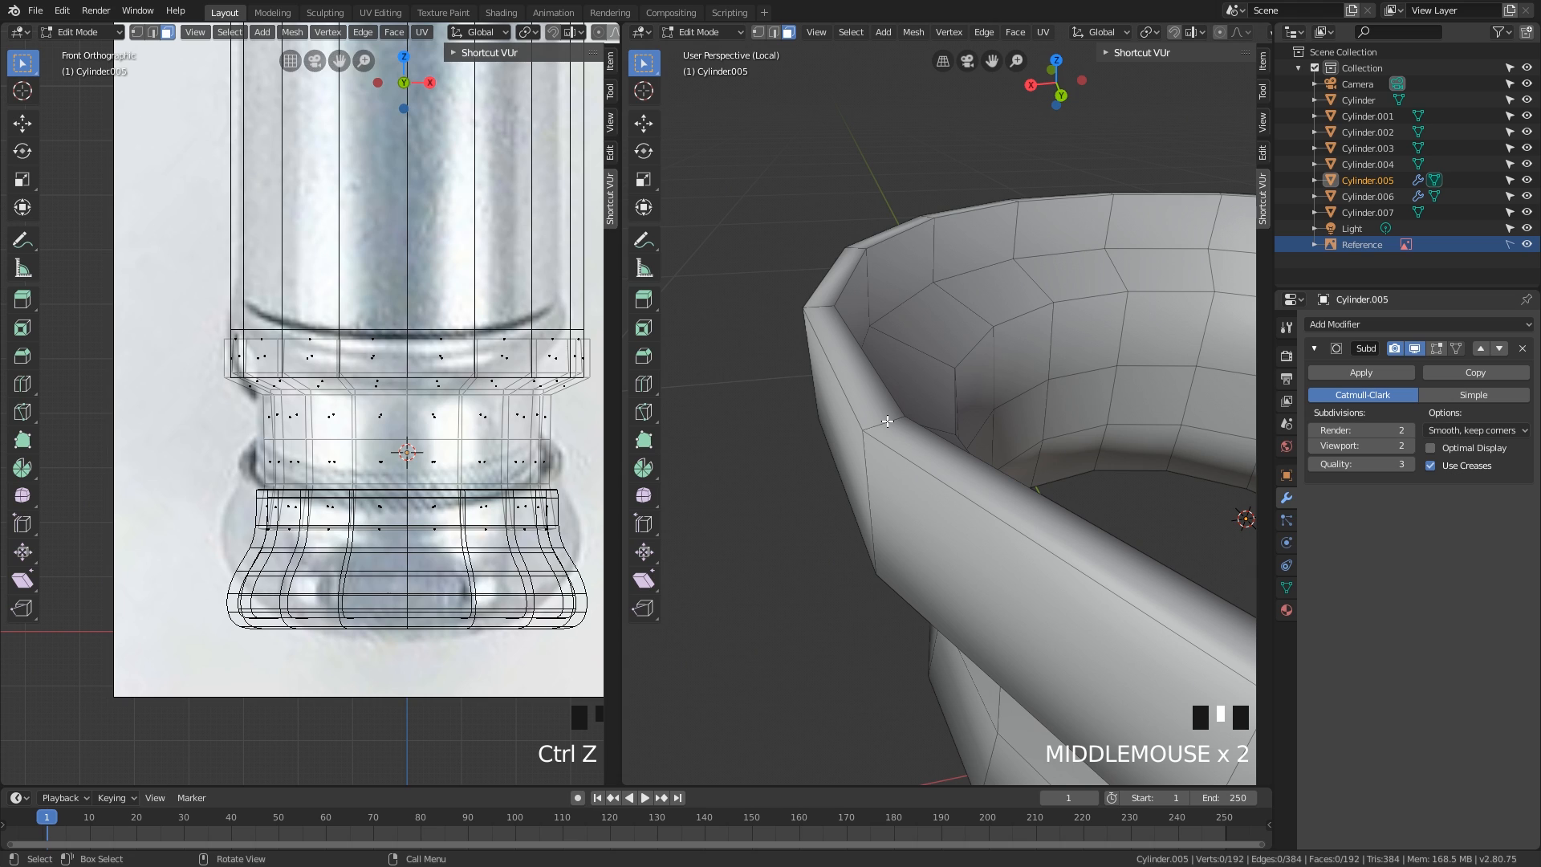
- Add a centred edge loop around the neck piece's top rim and bevel it 0.0187 m wide with one segment into two support loops
click(887, 420)
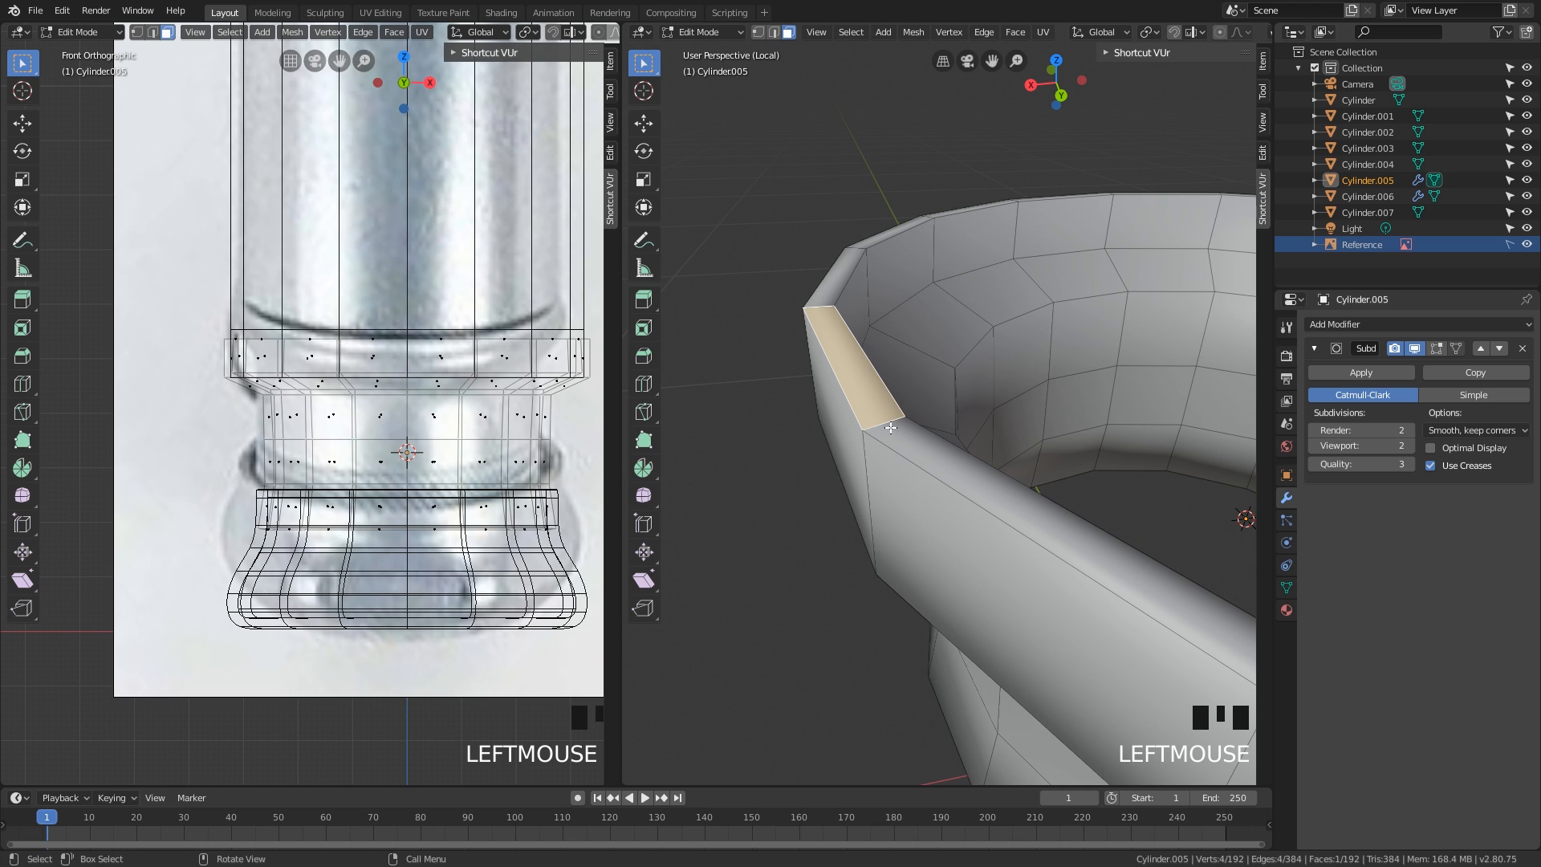
key(2)
click(778, 389)
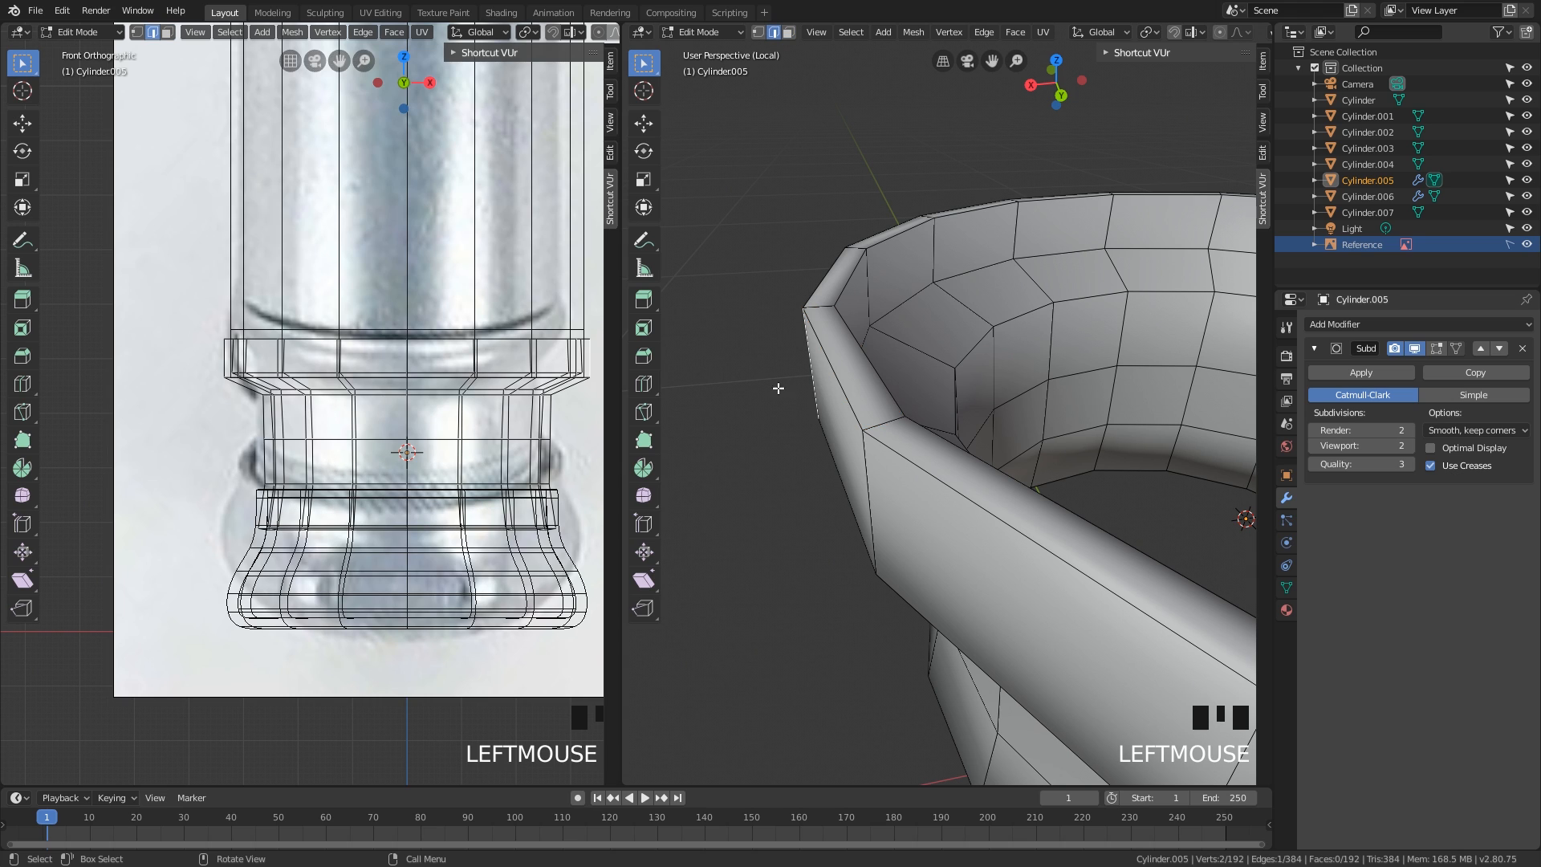
key(ctrl+r)
click(893, 429)
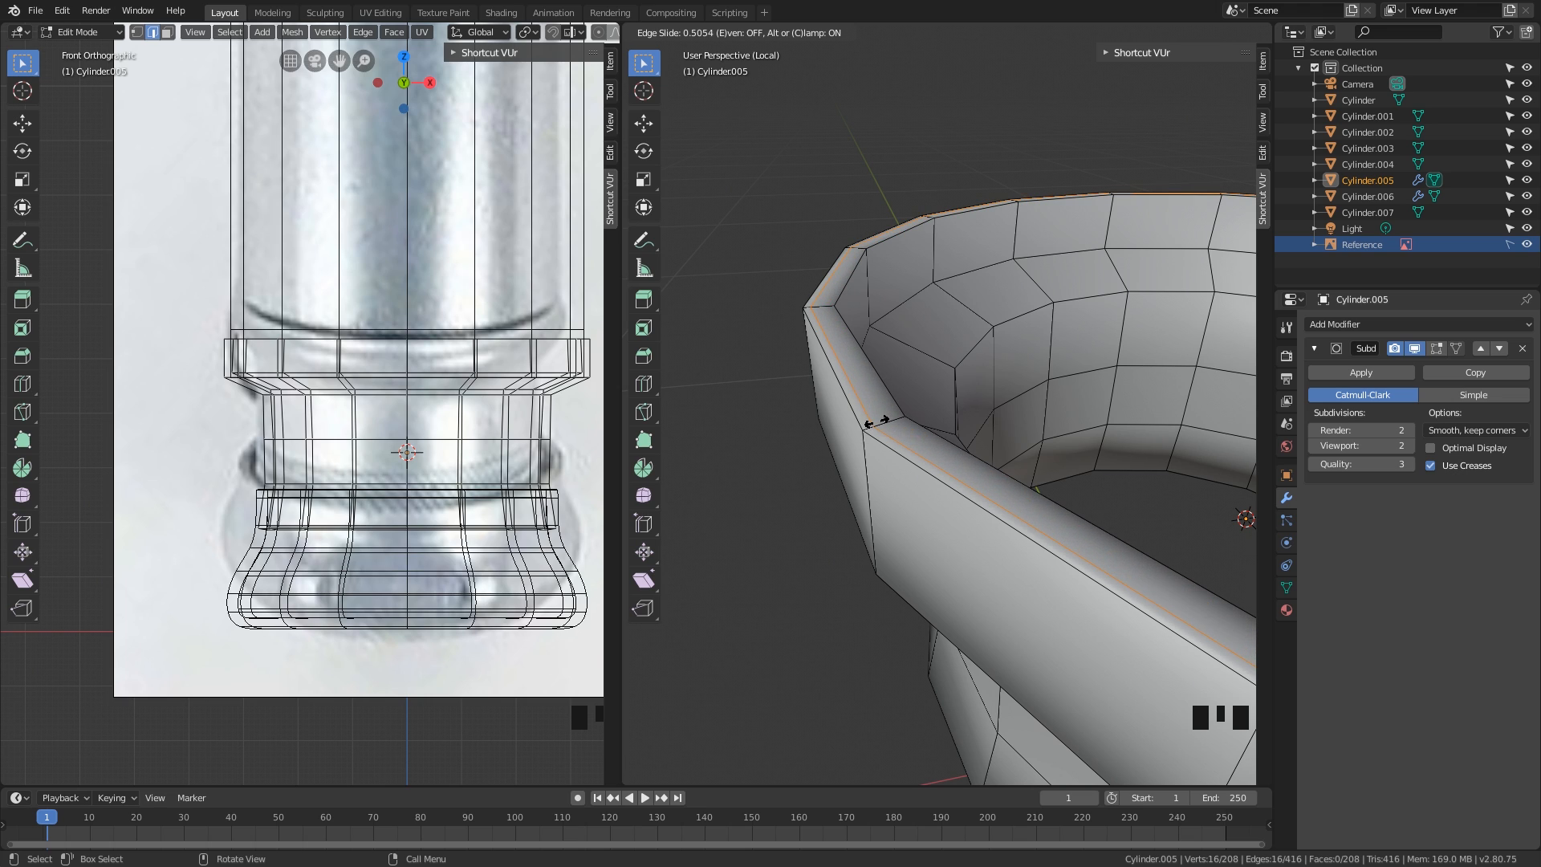
right_click(894, 415)
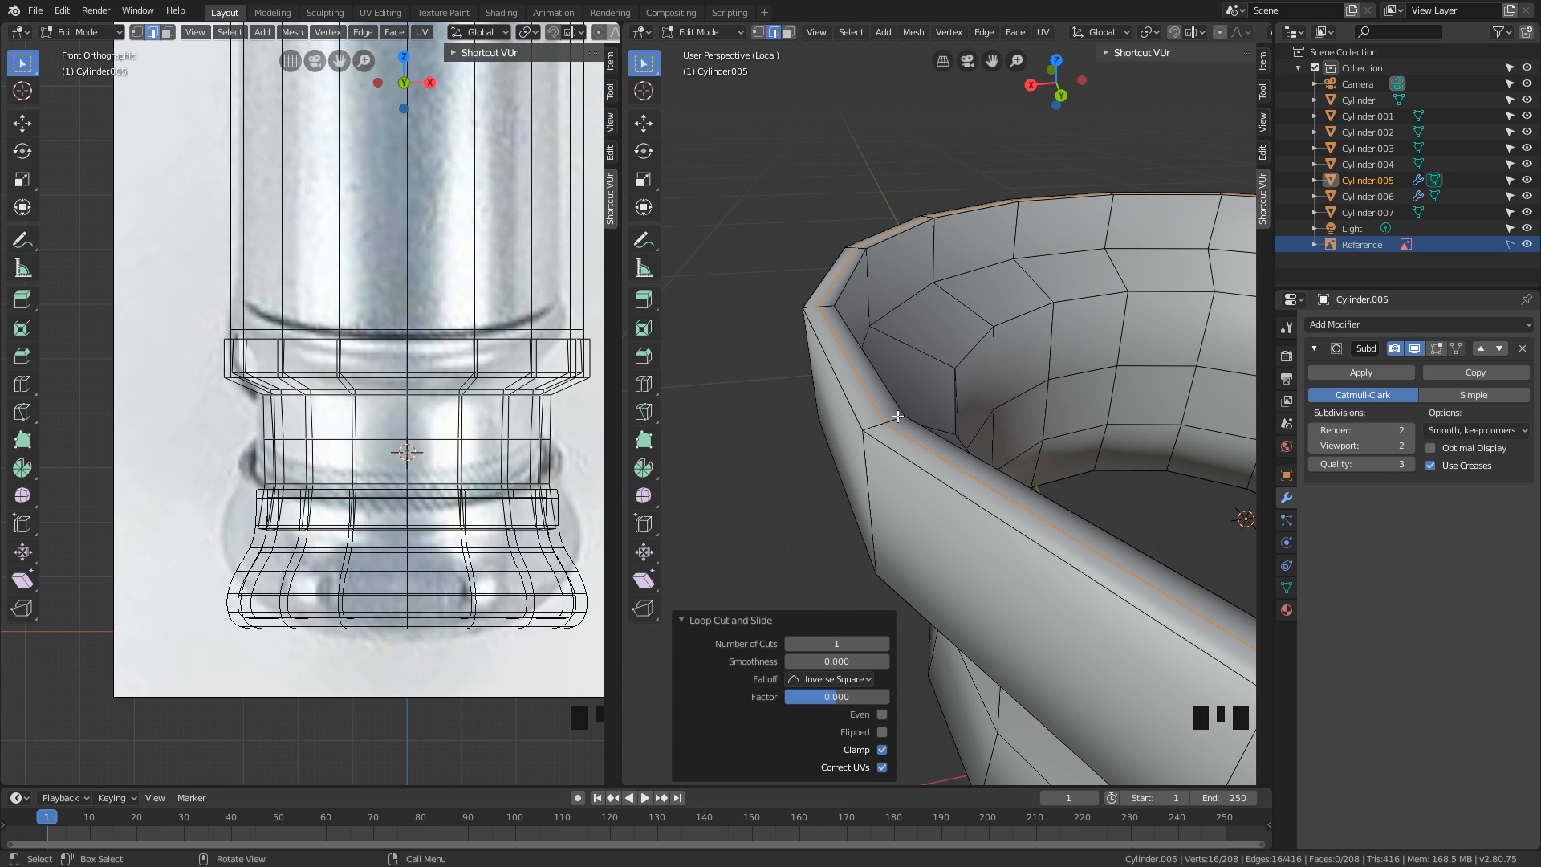
key(ctrl+b)
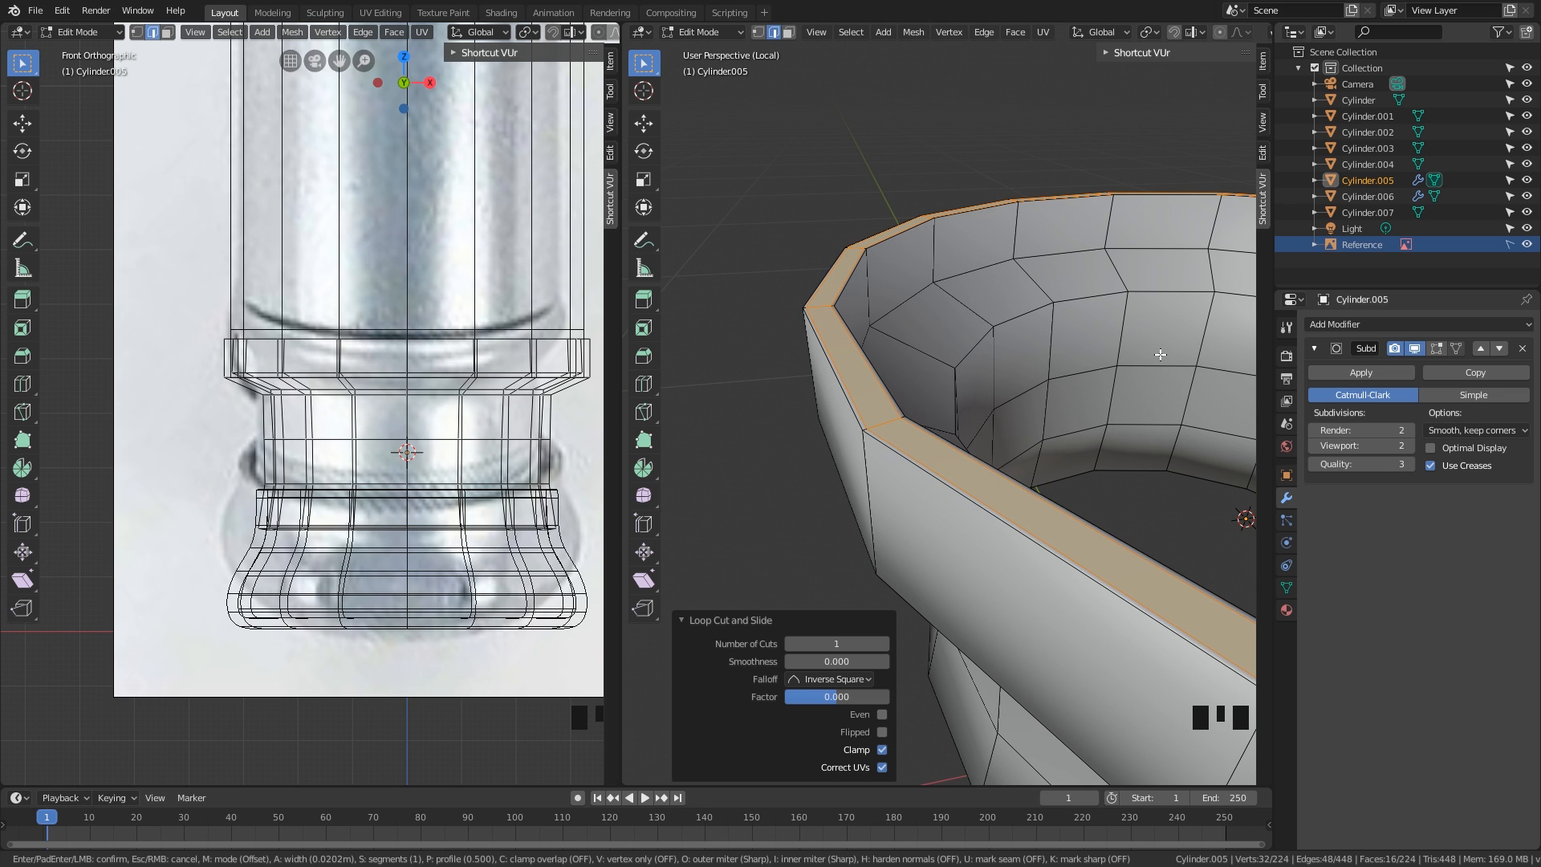
click(1161, 354)
scroll(931, 413, up, 2)
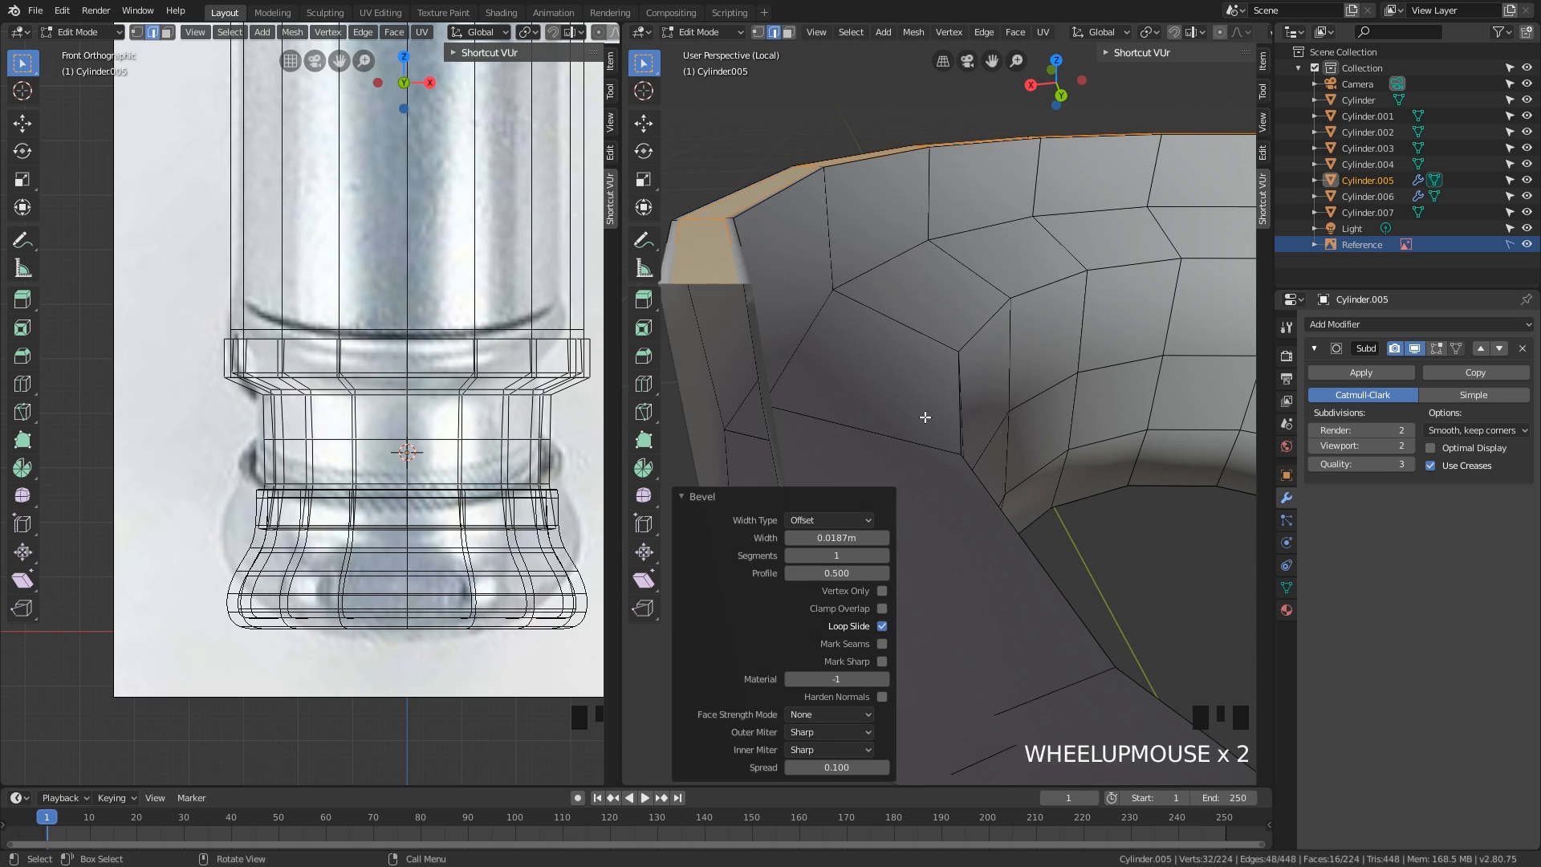
scroll(871, 432, down, 2)
scroll(923, 407, up, 1)
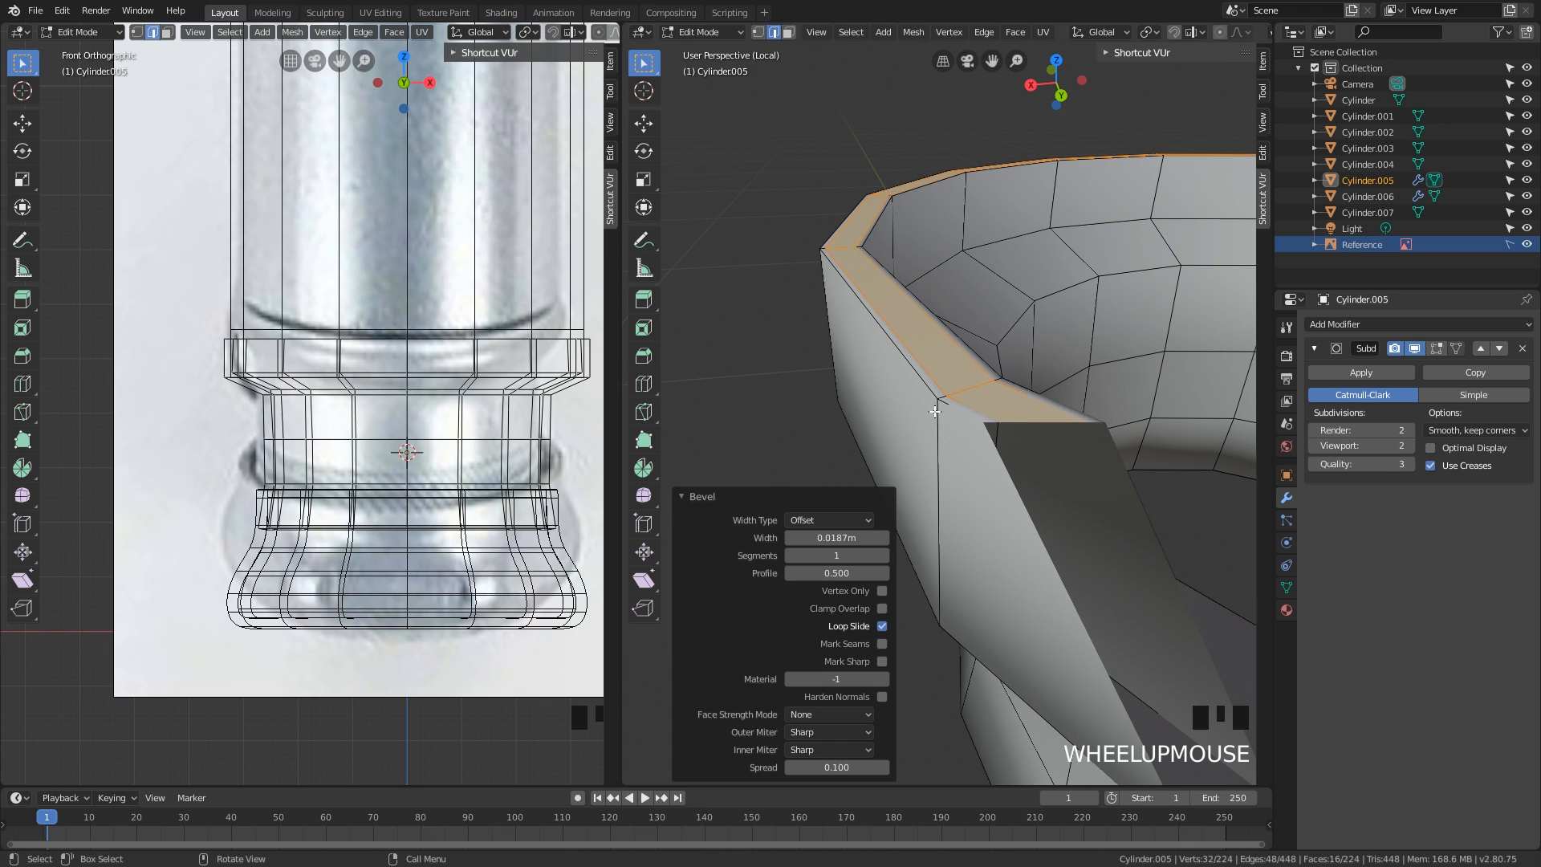
key(ctrl+r)
click(940, 410)
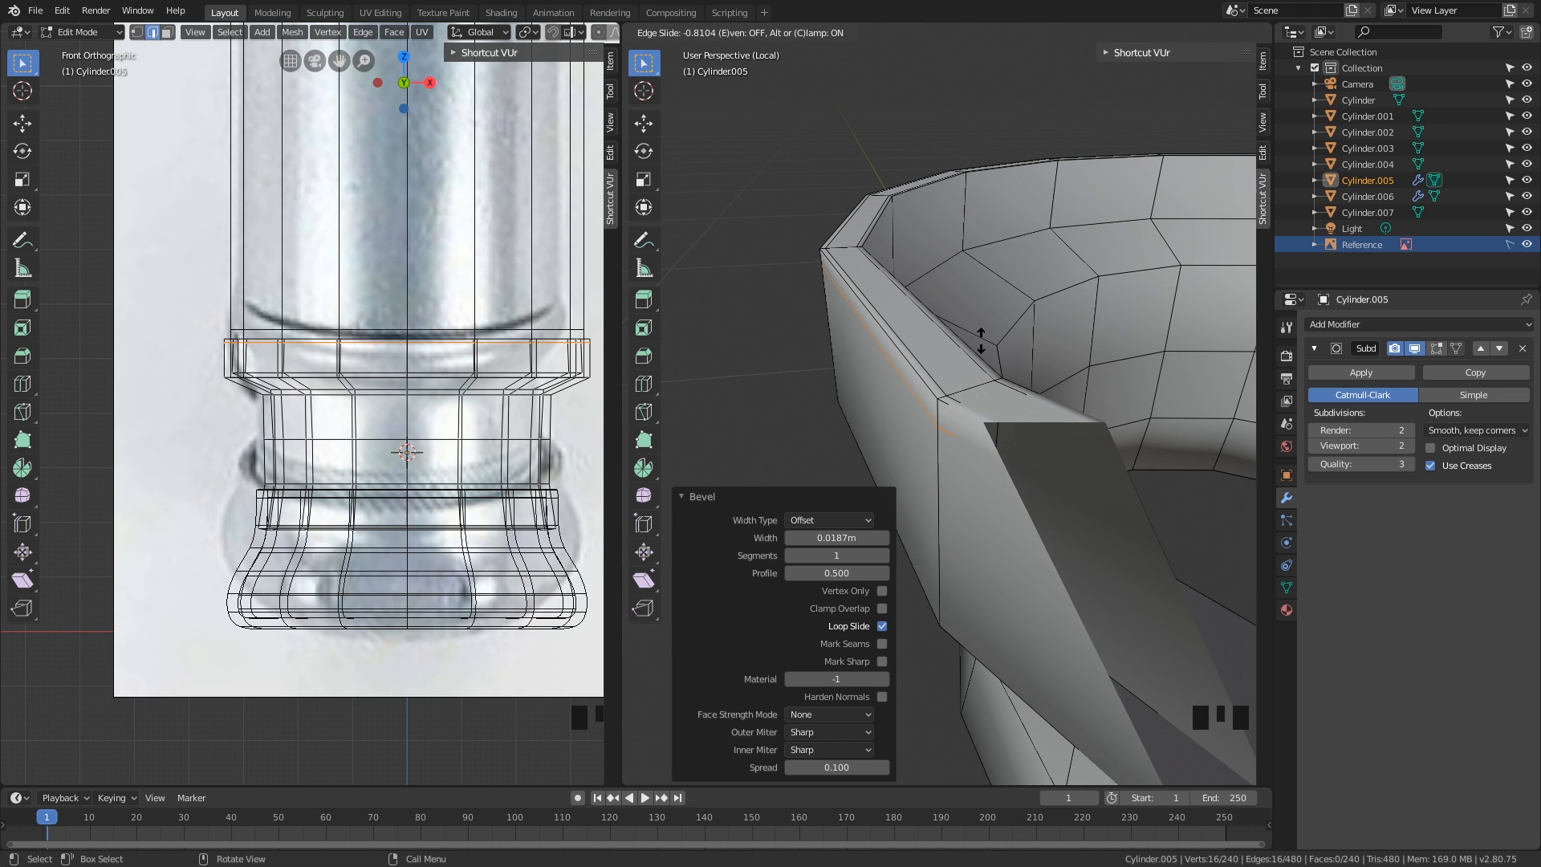
right_click(984, 336)
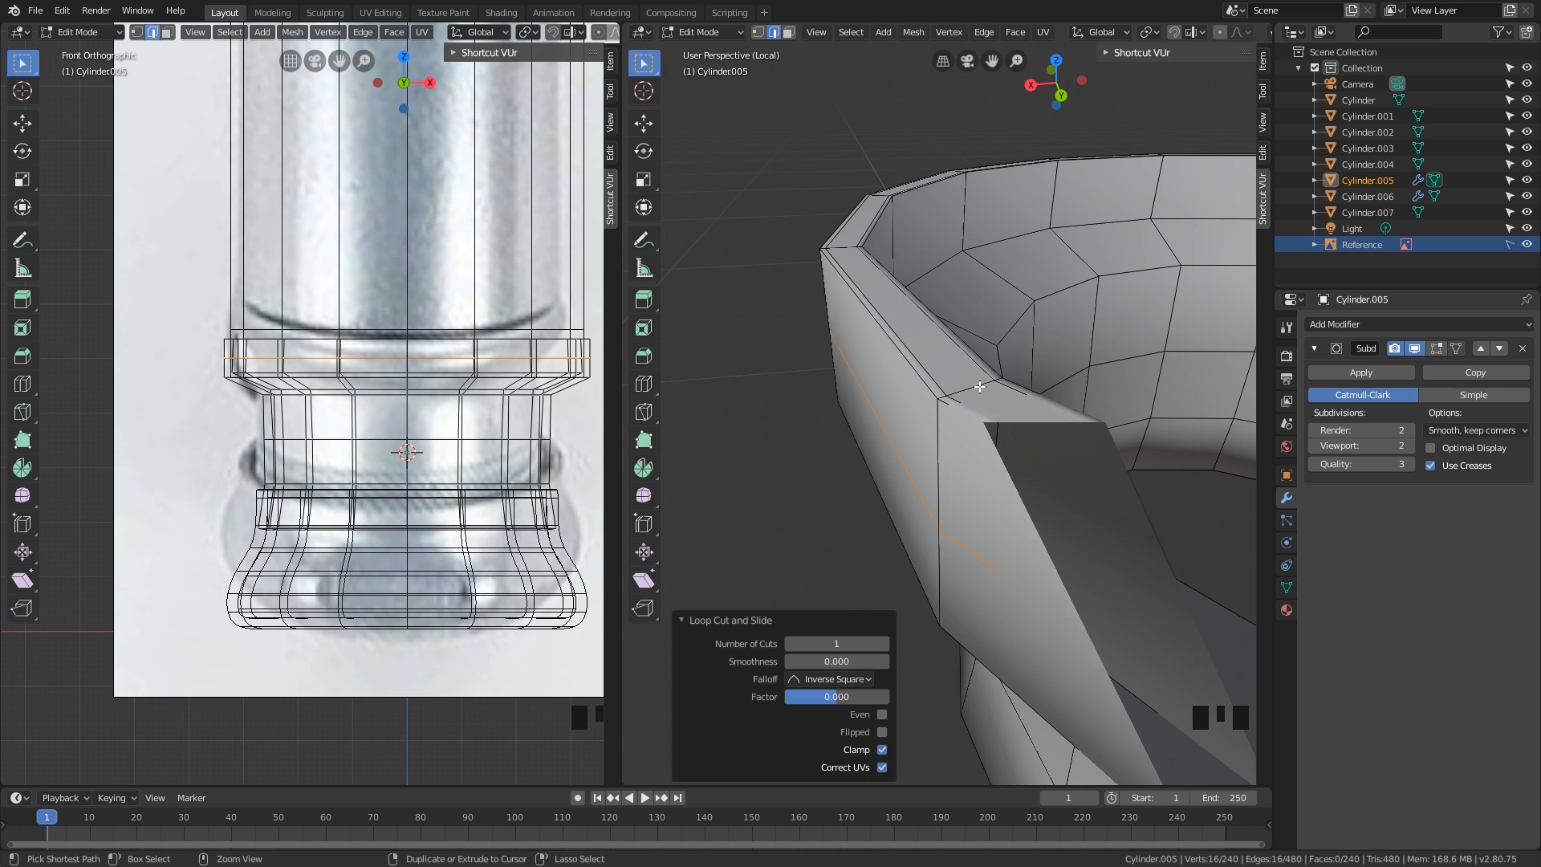
key(ctrl+z)
- Examine the edges along the collar's top rim and check the collar's smoothed shape
scroll(969, 386, down, 2)
middle_drag(966, 382, 931, 442)
key(2)
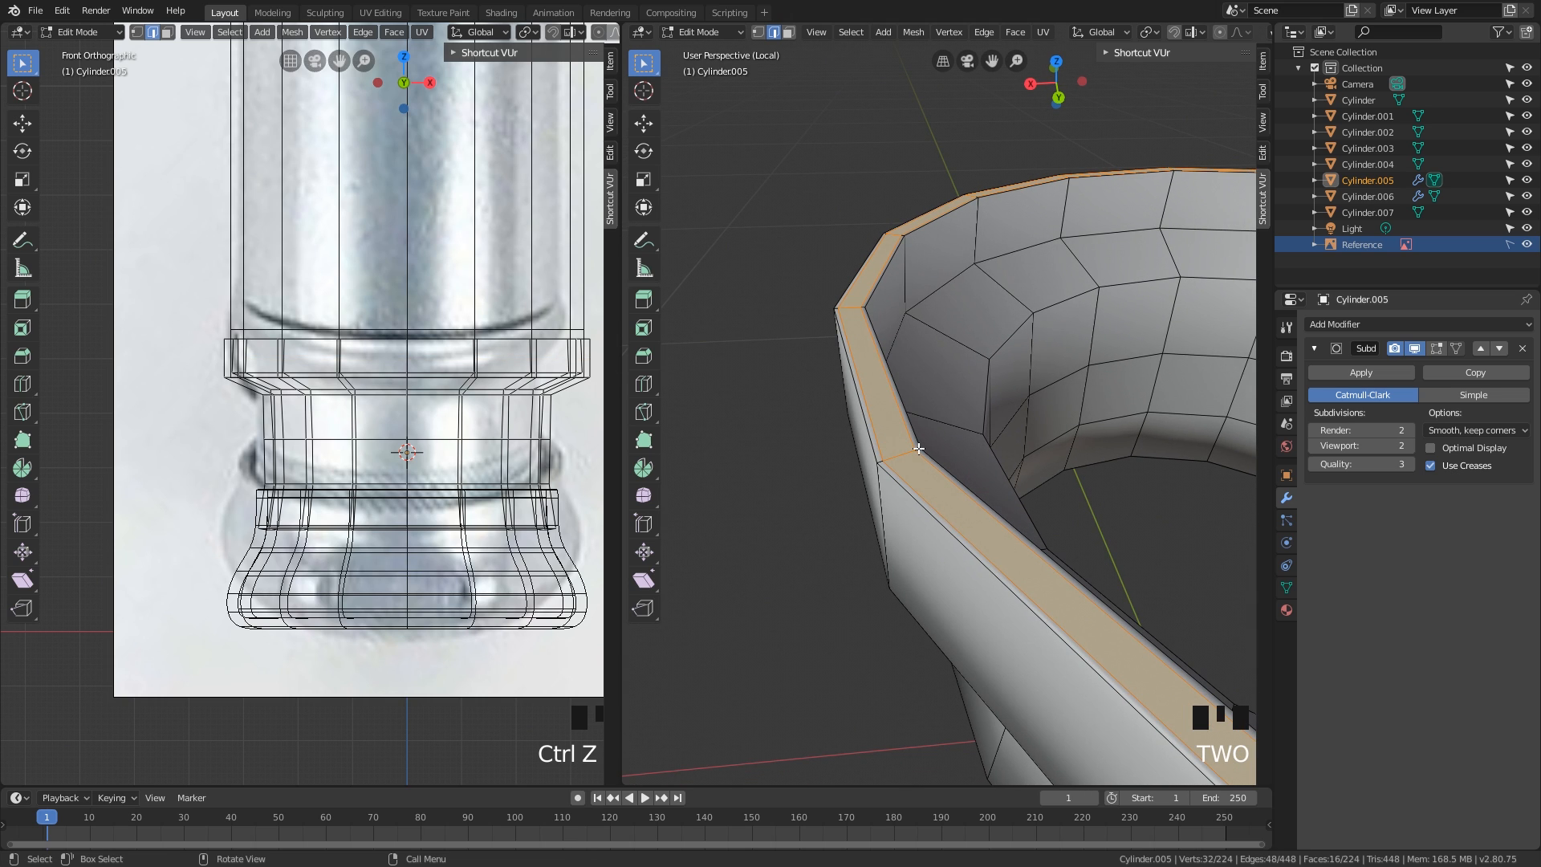
click(920, 464)
shift+click(883, 462)
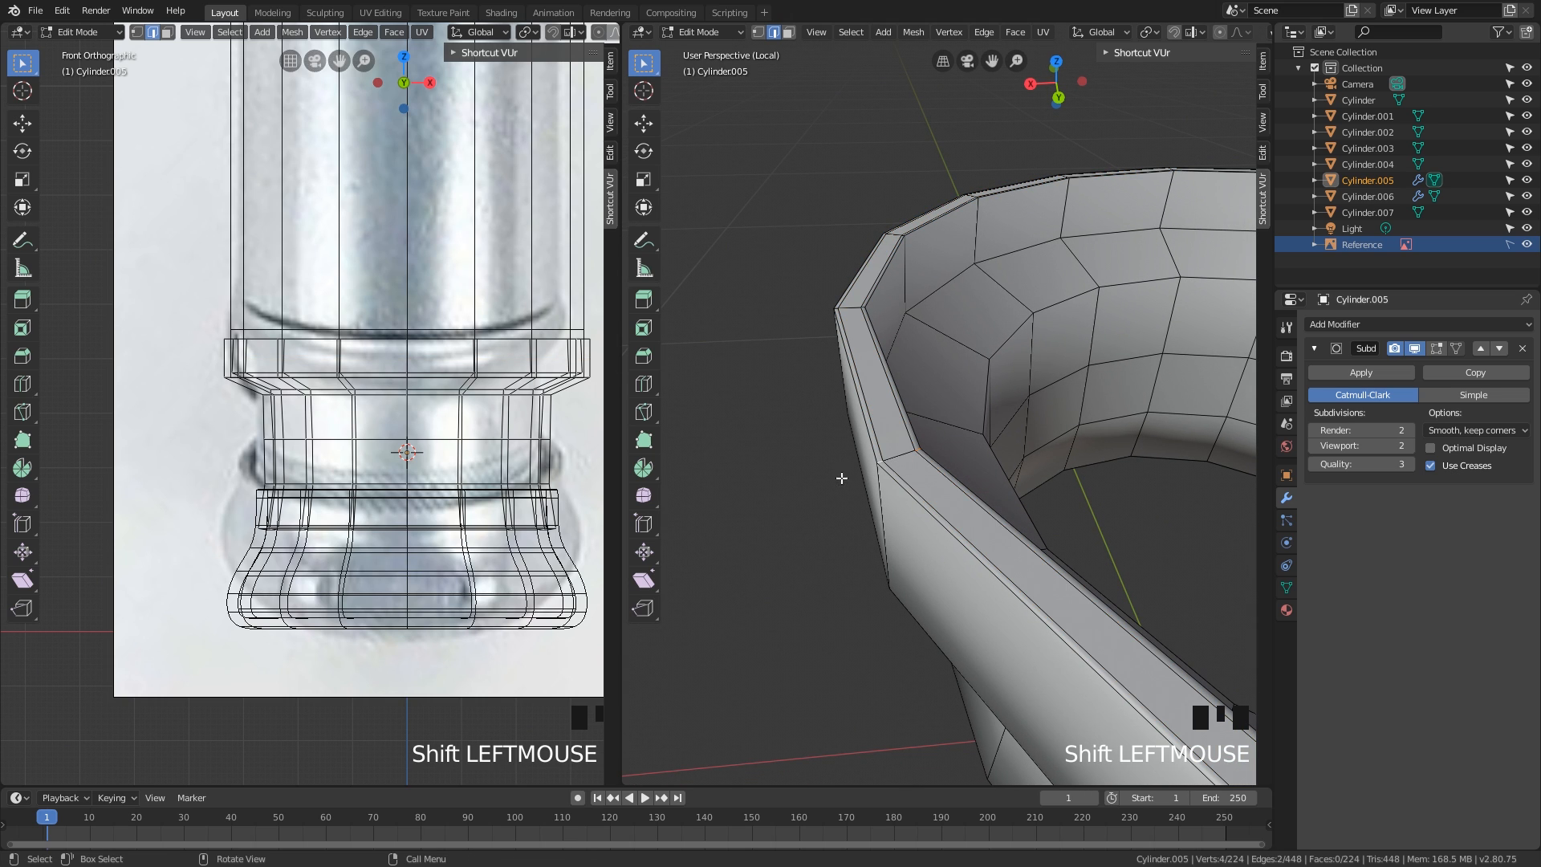
click(839, 478)
middle_drag(822, 475, 971, 398)
key(Tab)
key(Tab)
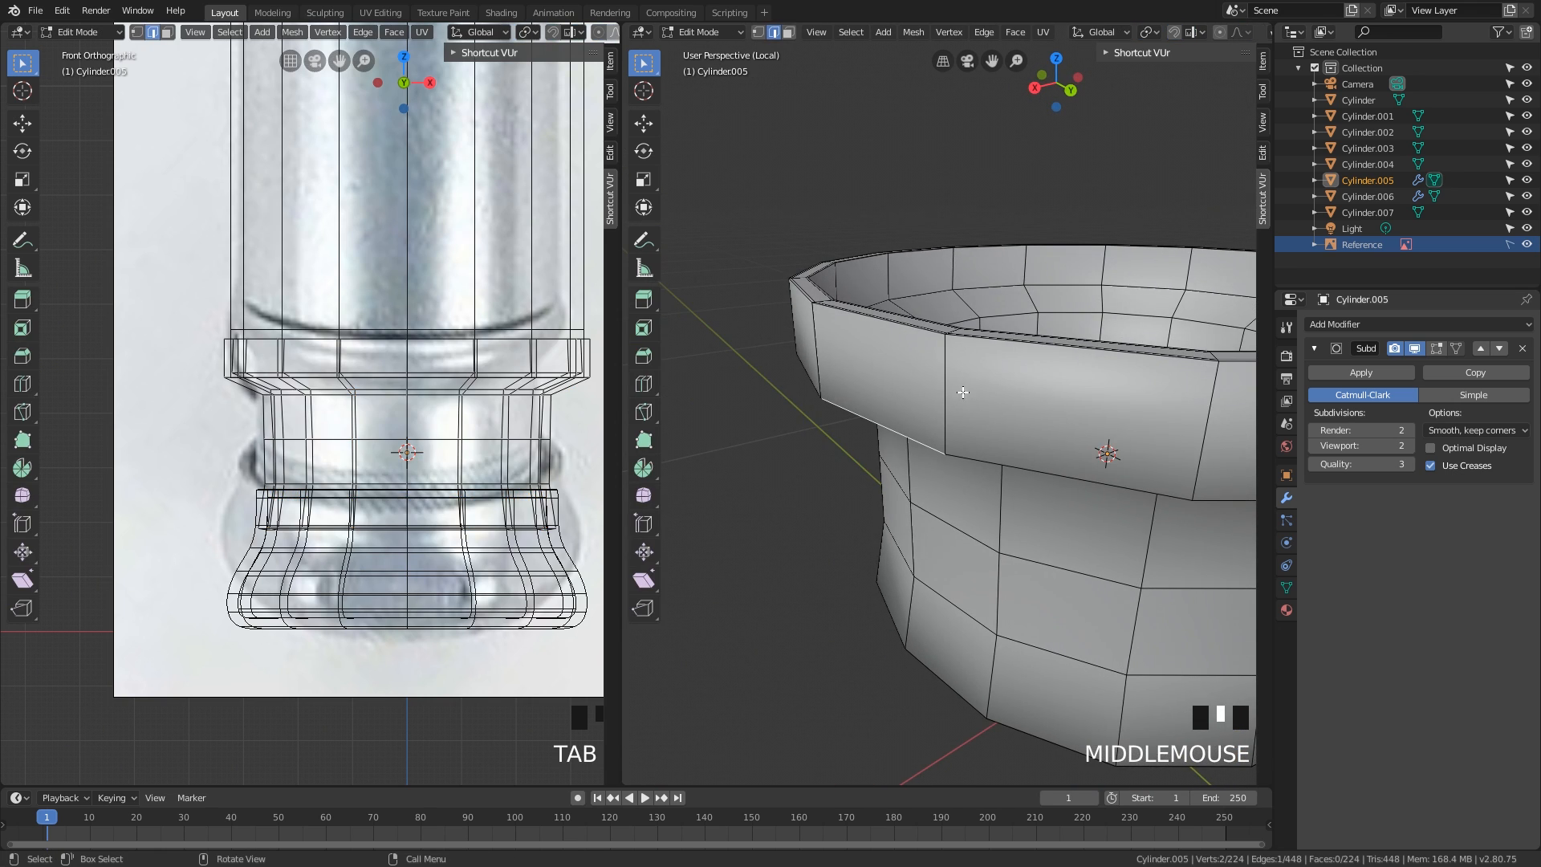
- Add an edge loop around the collar's outer face, slid by a factor of about -0.87 towards the top rim, and check the smoothed result
key(ctrl+r)
click(957, 381)
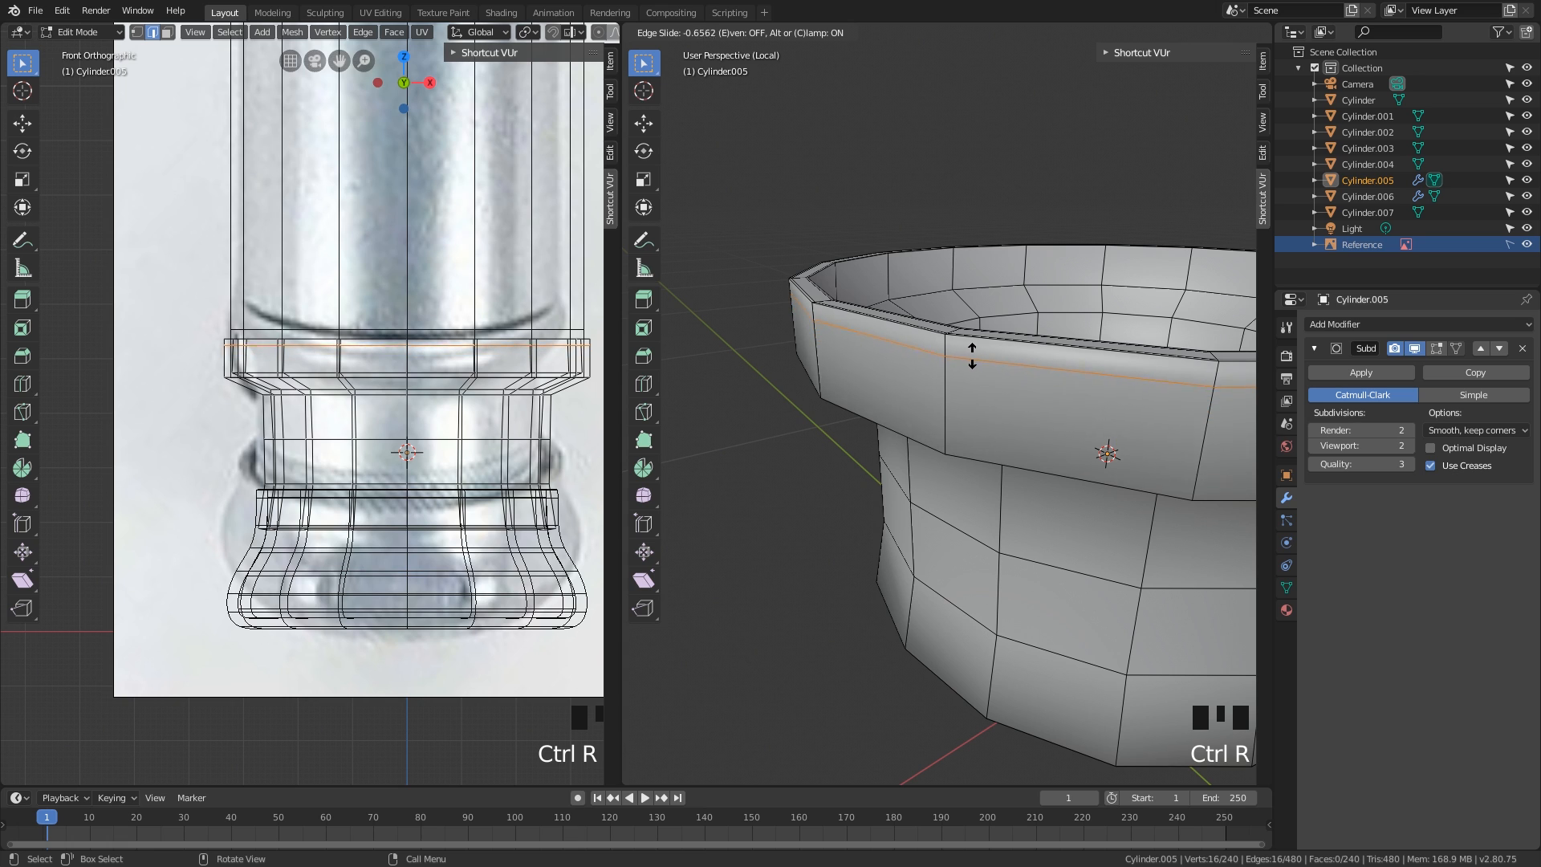
click(973, 346)
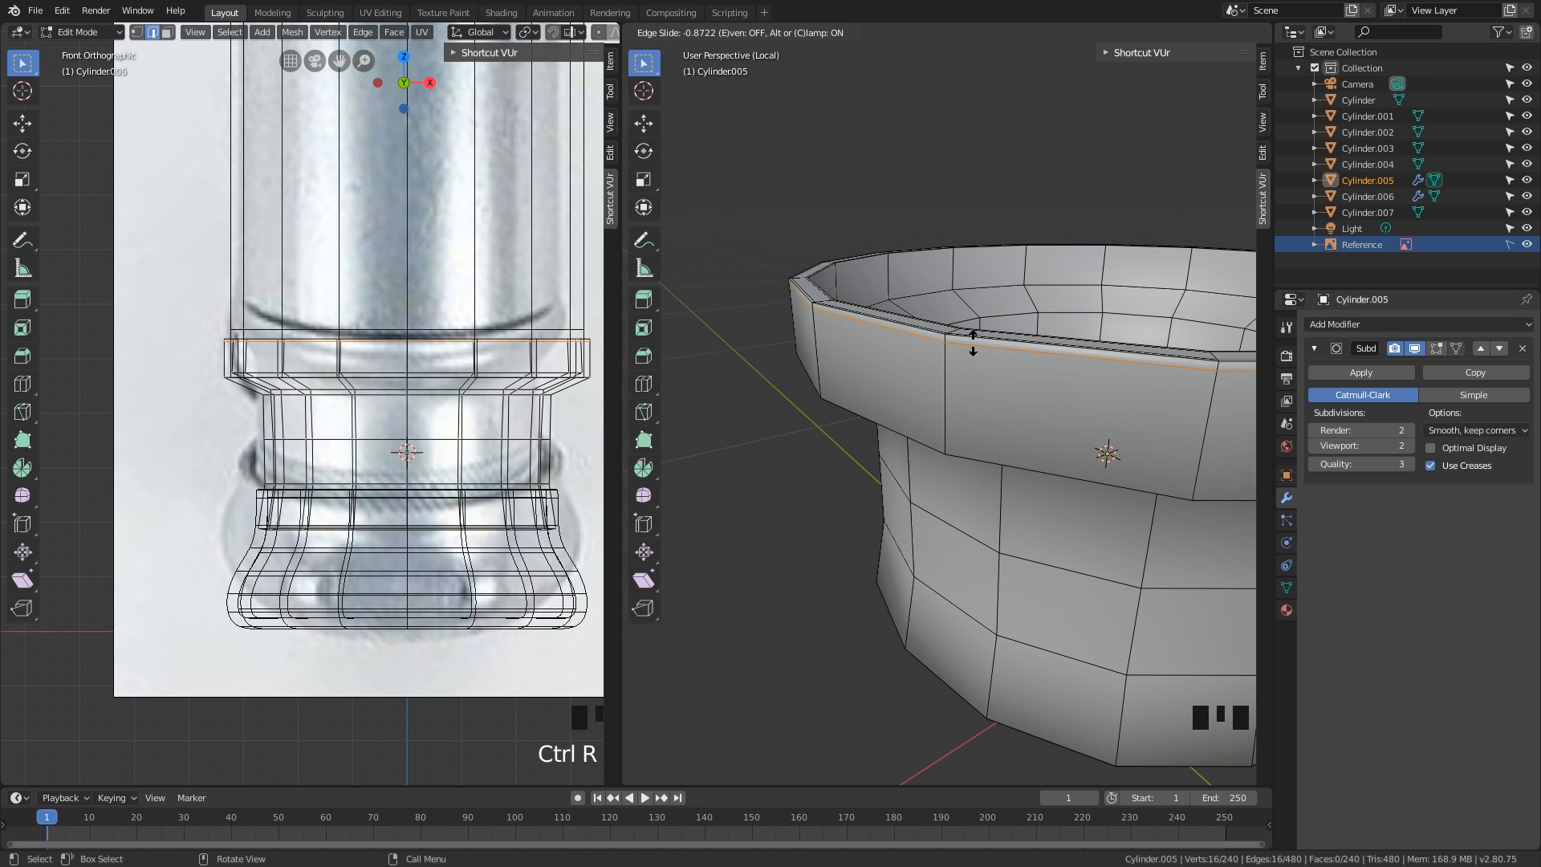
key(Tab)
middle_drag(966, 377, 883, 389)
key(Tab)
- Add a centred edge loop around the neck piece's bottom rim and bevel it about 0.0165 m wide into two support loops
scroll(901, 377, up, 1)
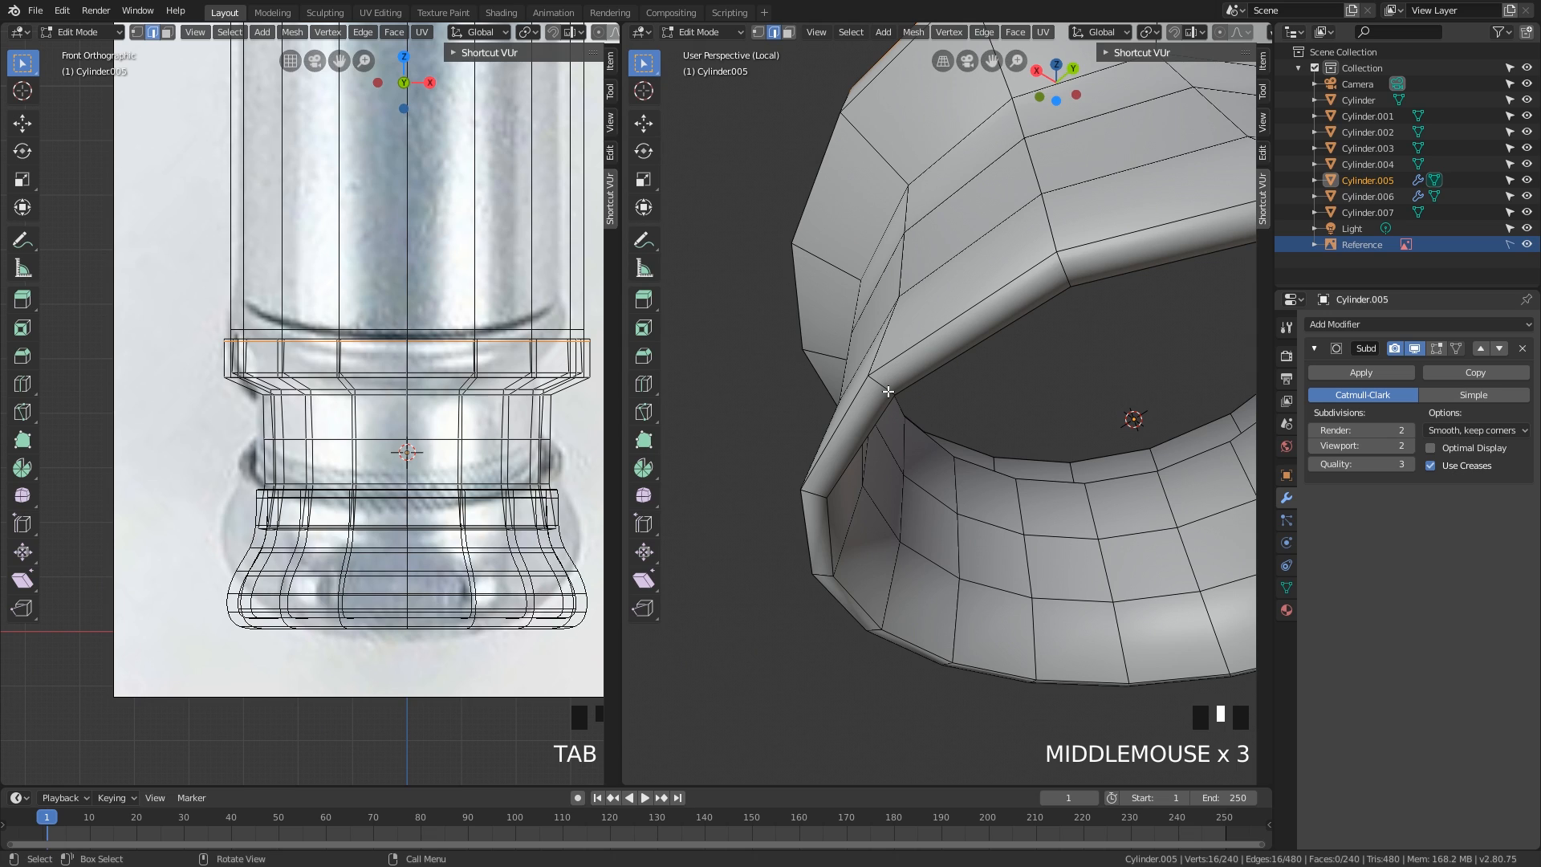
scroll(883, 390, up, 1)
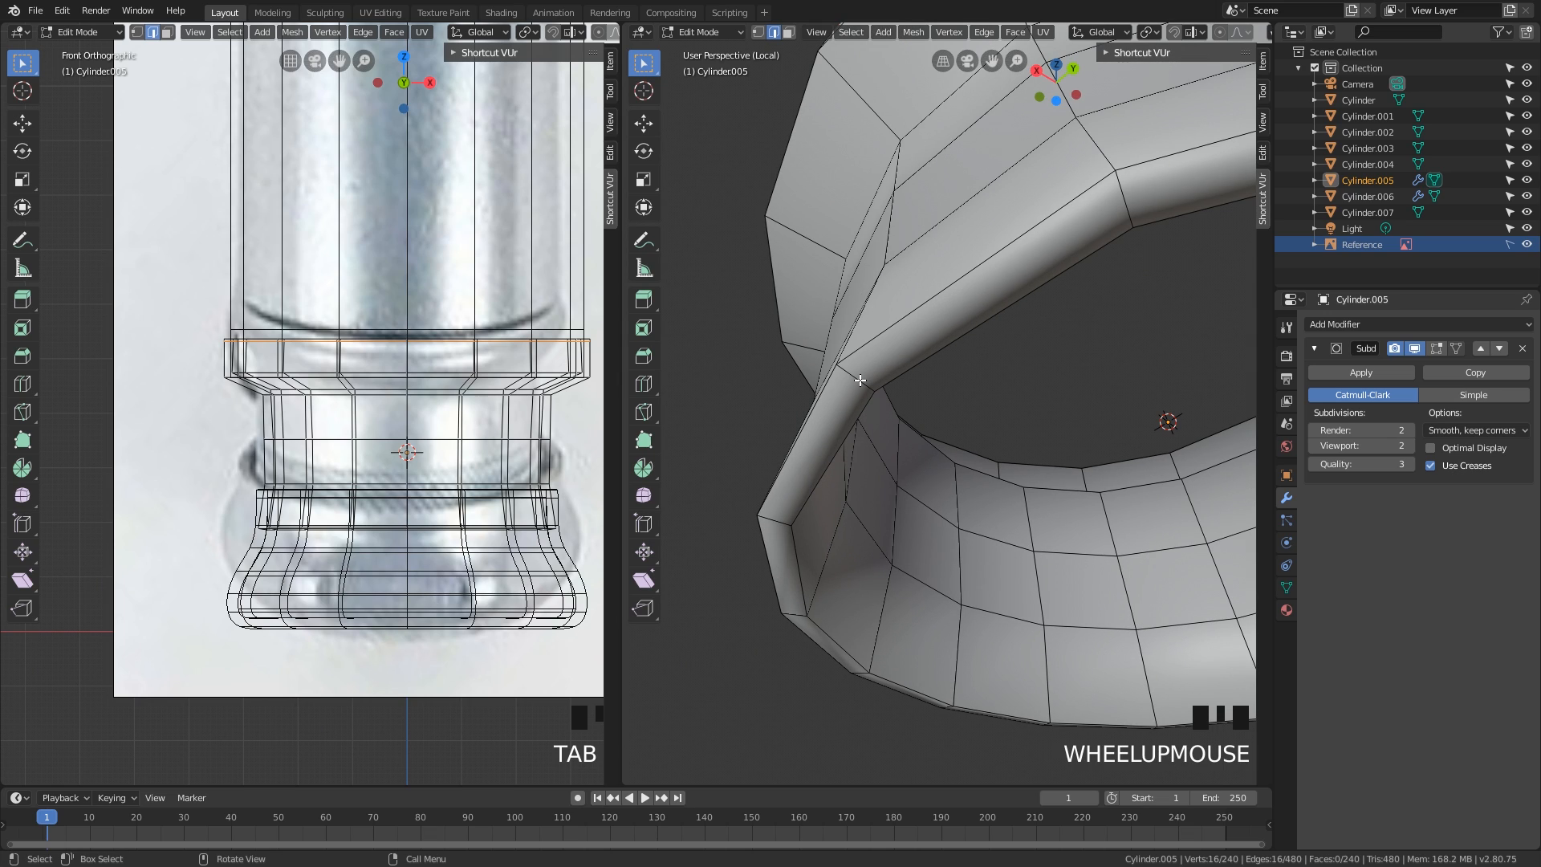
middle_drag(862, 382, 893, 373)
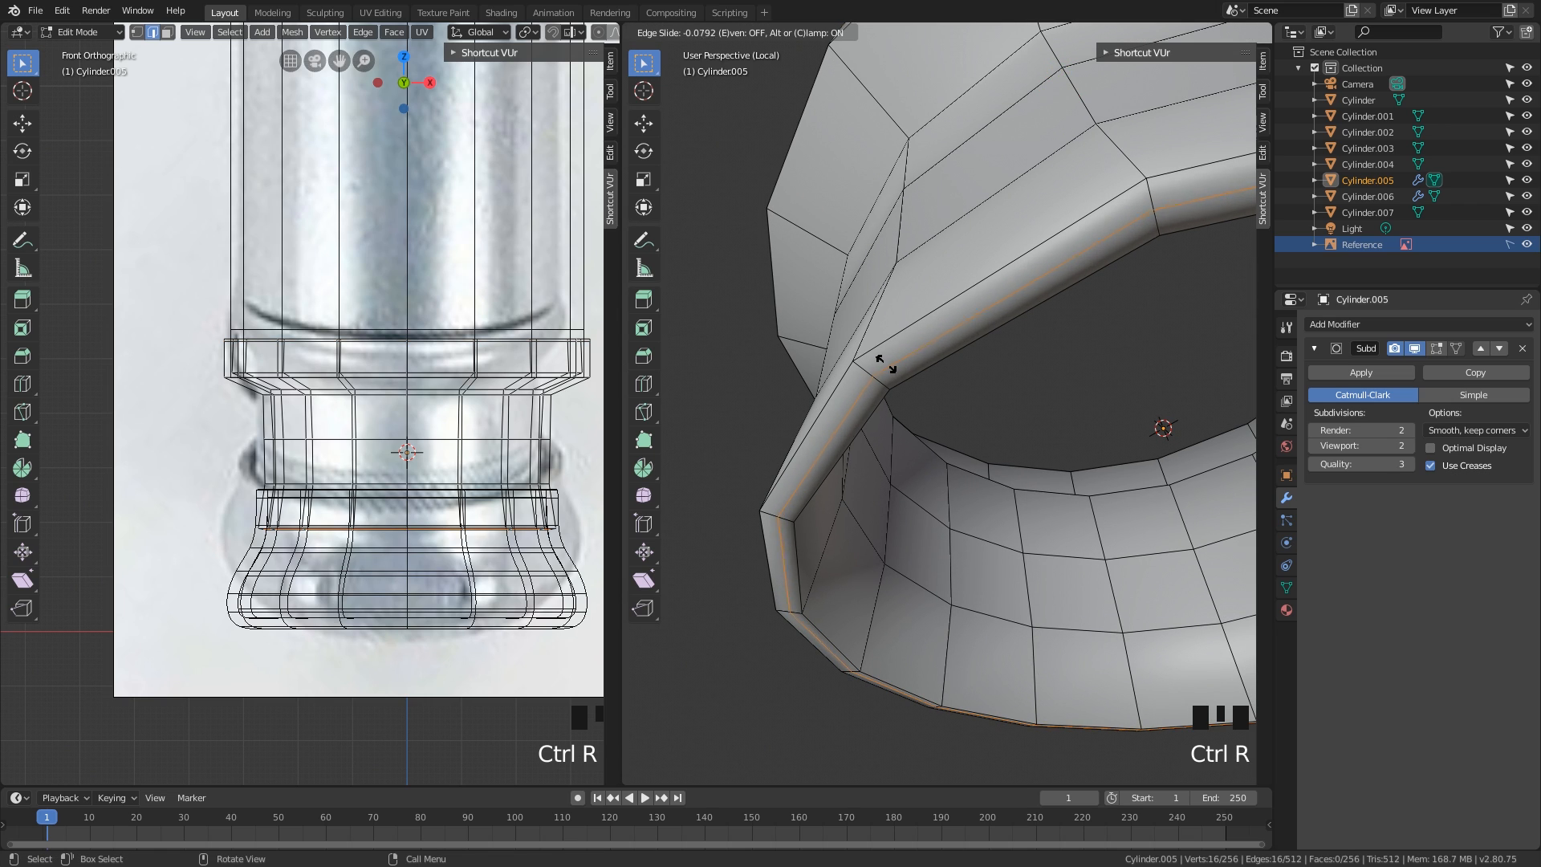
right_click(876, 366)
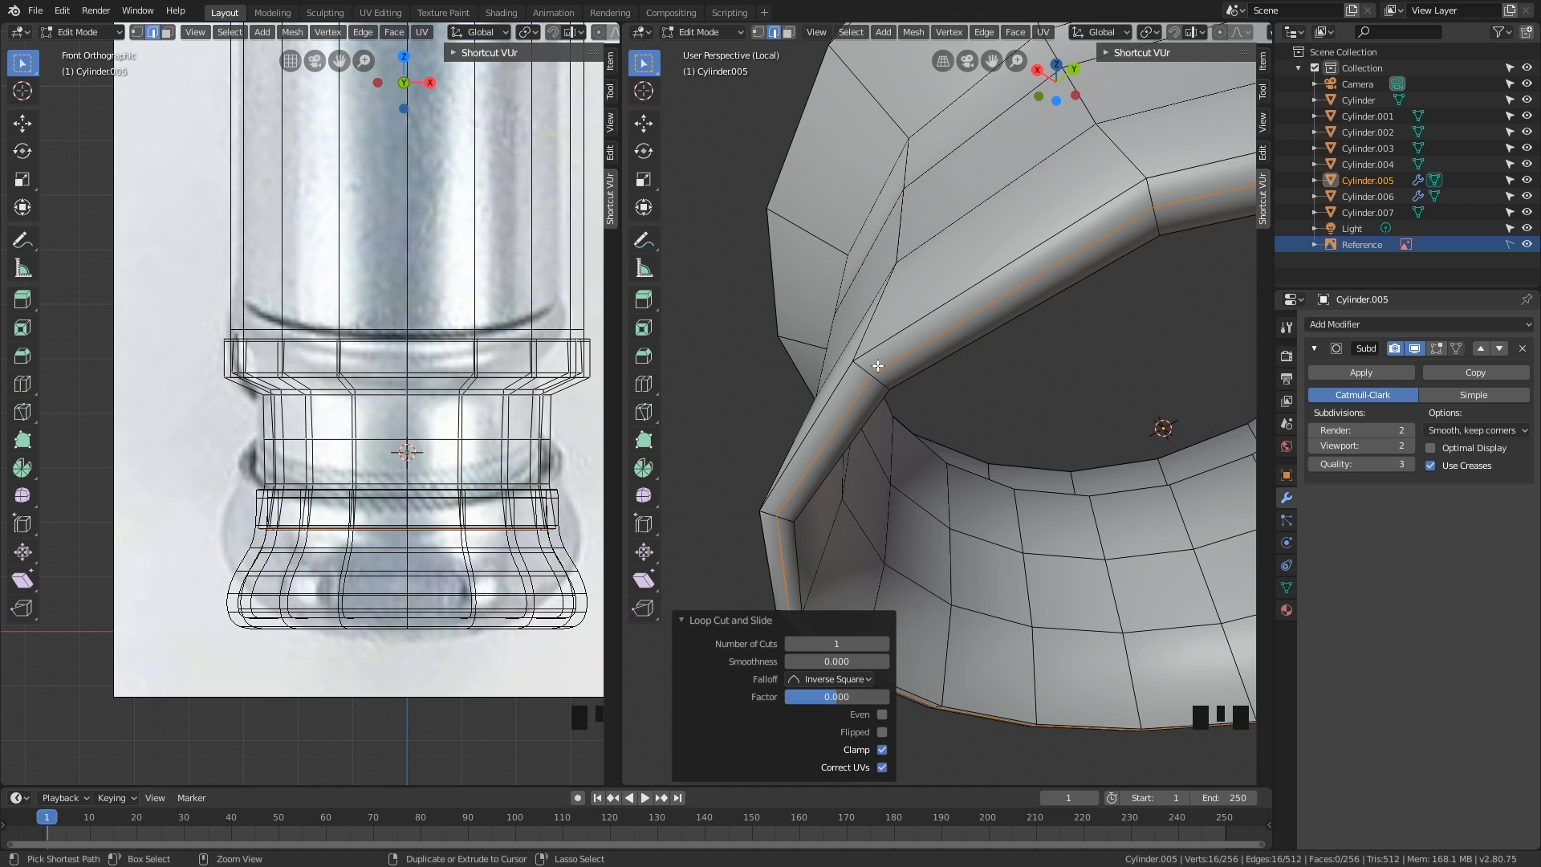
key(ctrl+b)
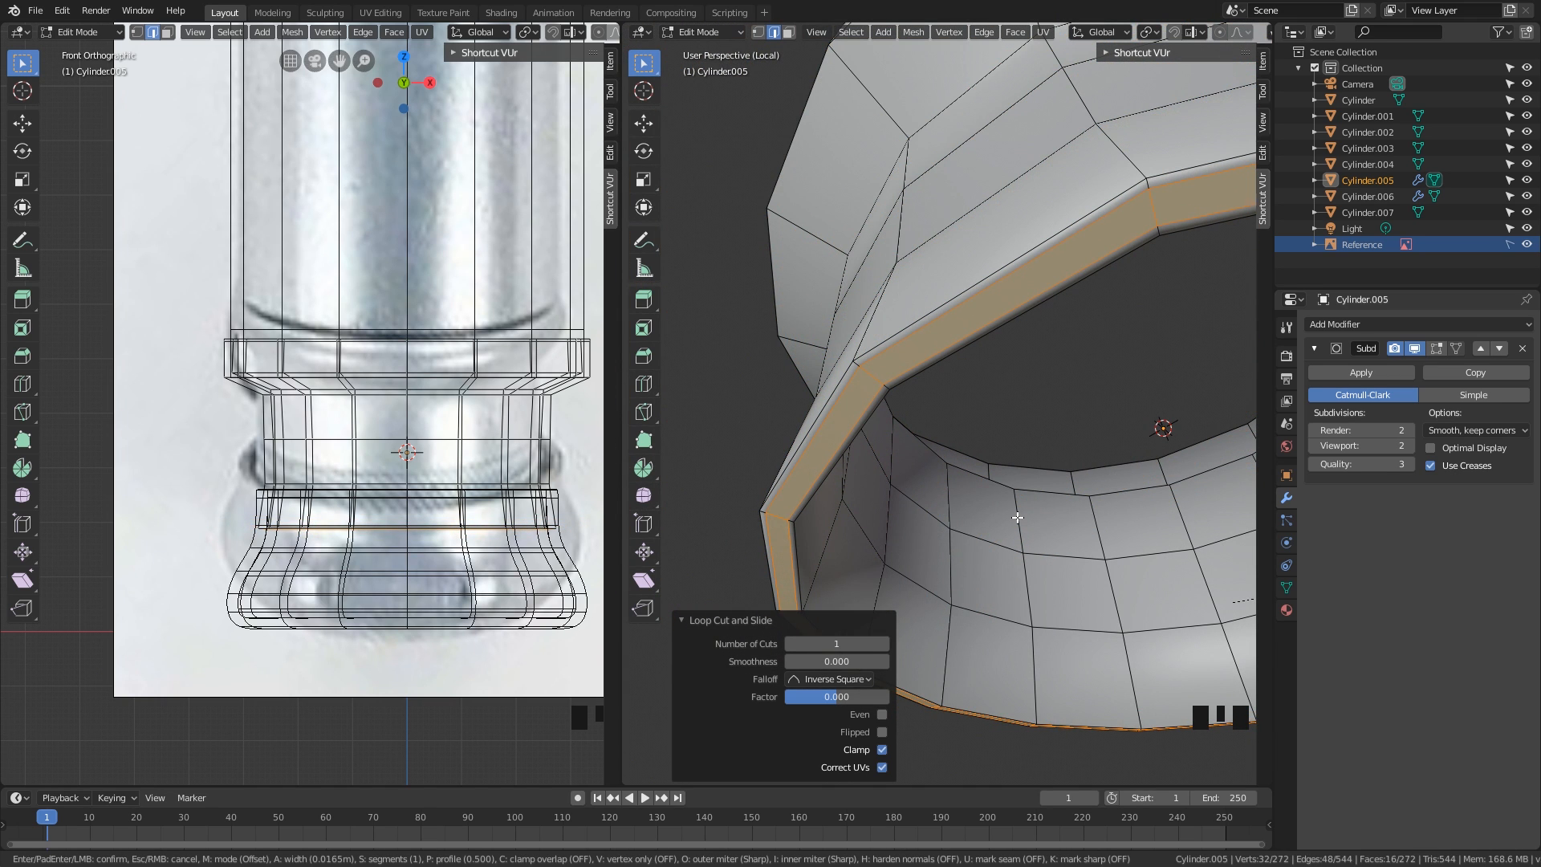
click(1018, 517)
- Save the file with the neck piece back in Object Mode, and leave local view to show all hilt parts
middle_drag(1013, 514, 987, 491)
key(Tab)
middle_drag(923, 451, 927, 412)
scroll(937, 504, down, 2)
key(ctrl+s)
key(Tab)
key(Tab)
key(KP_Divide)
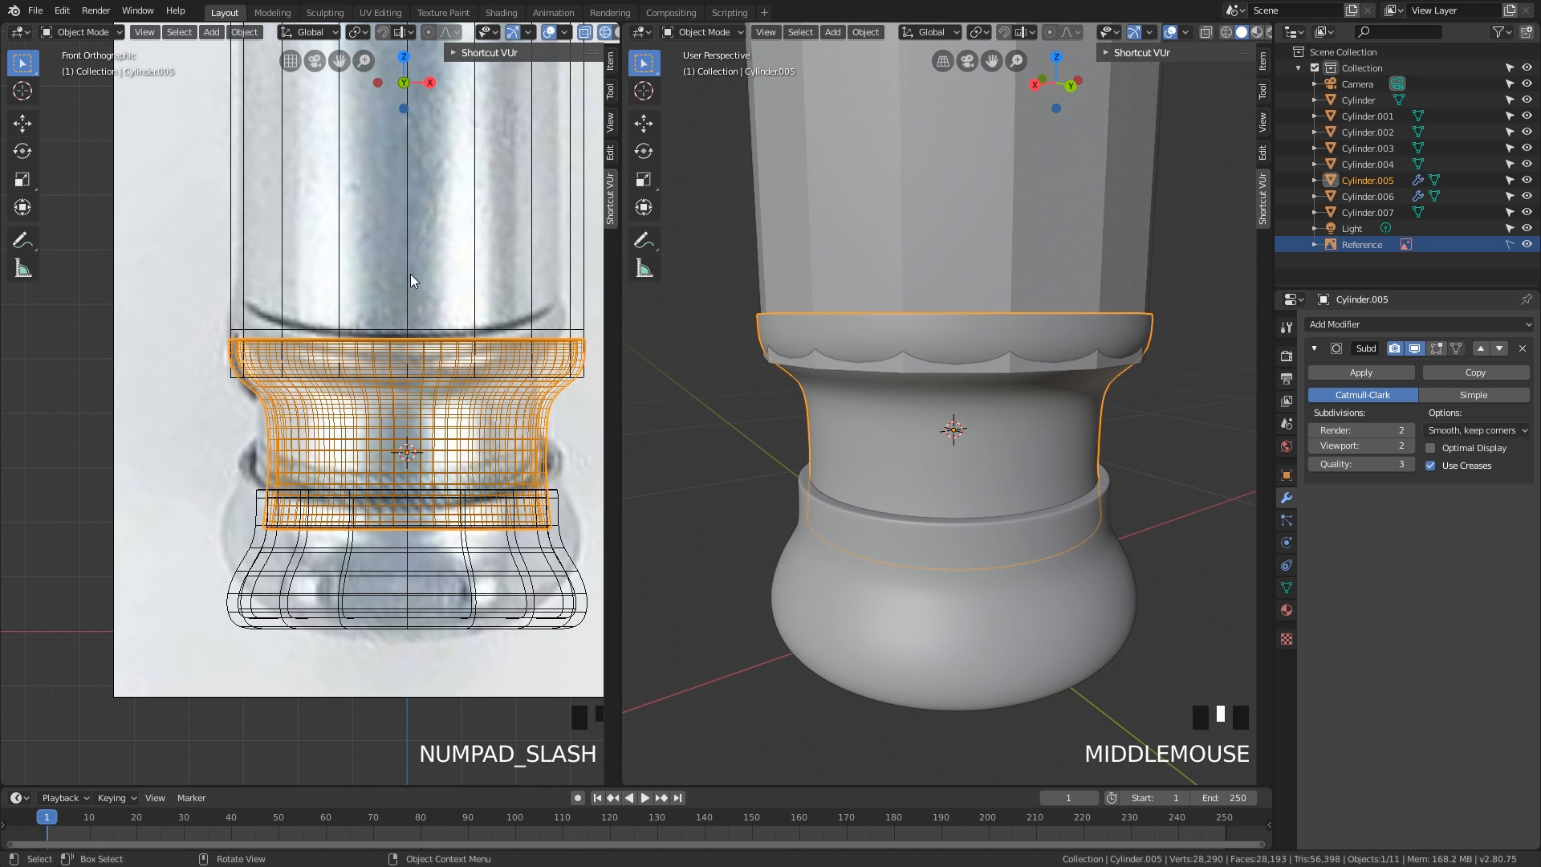
- Isolate the long grip cylinder above the neck piece in local view
shift+middle_drag(411, 273, 480, 490)
scroll(440, 353, down, 2)
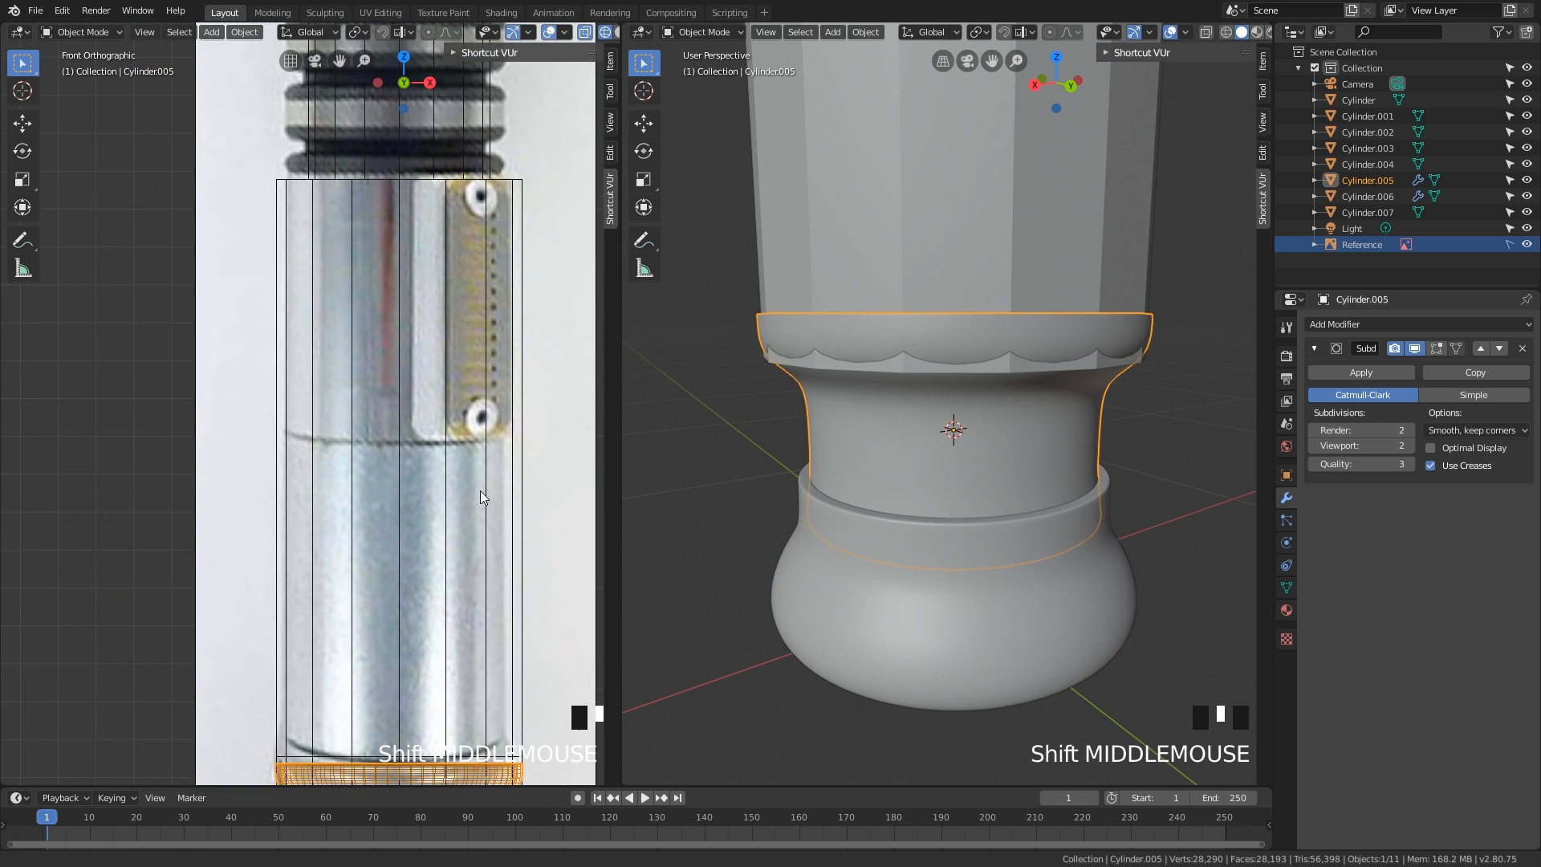
scroll(480, 496, down, 1)
click(963, 265)
shift+middle_drag(964, 265, 985, 528)
scroll(979, 364, down, 2)
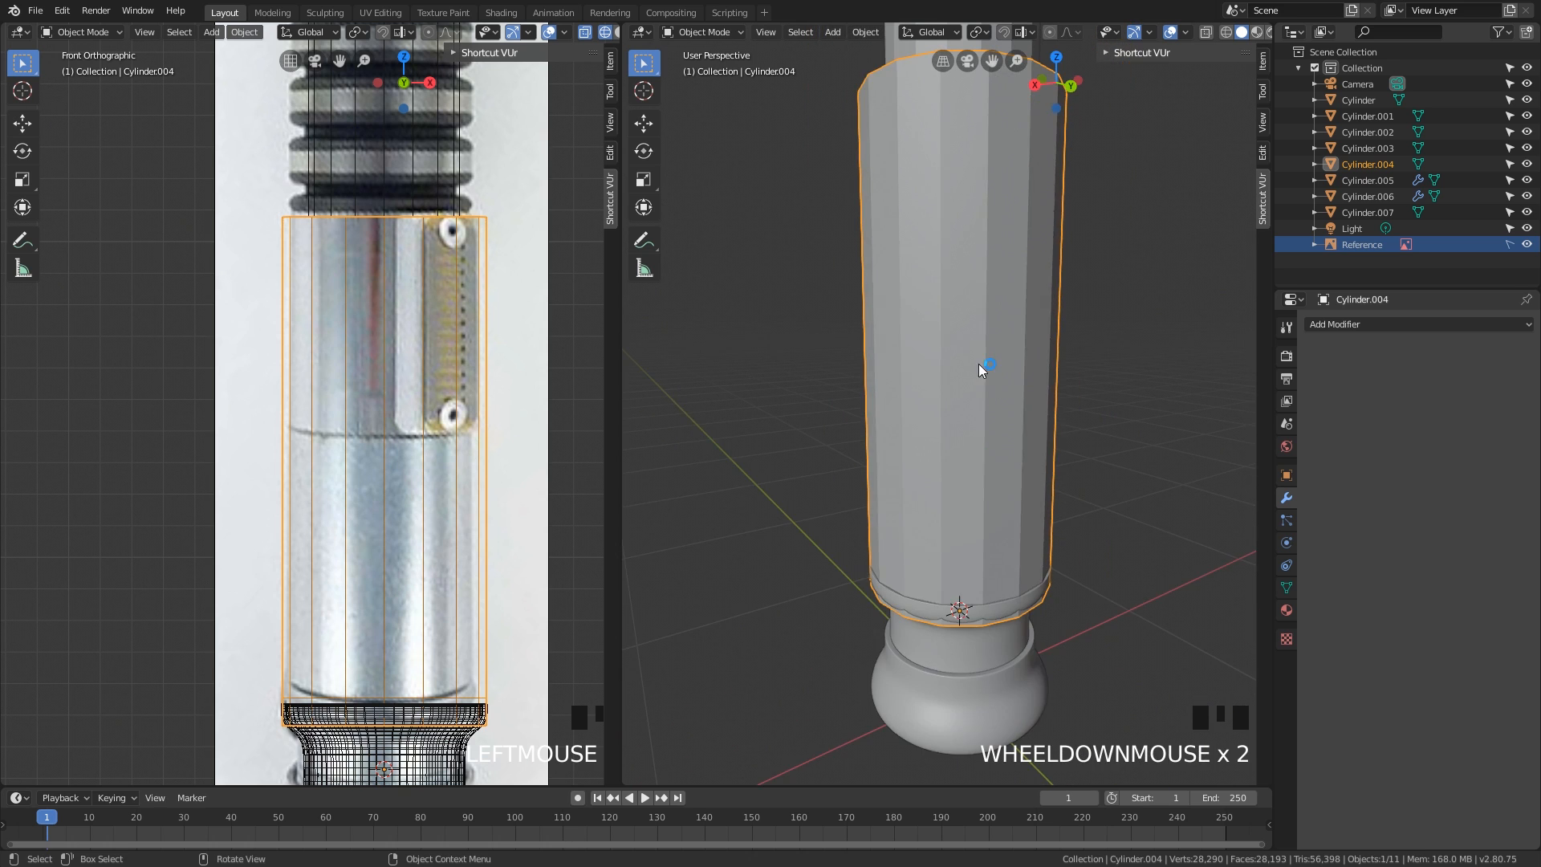
shift+middle_drag(980, 364, 991, 456)
key(Tab)
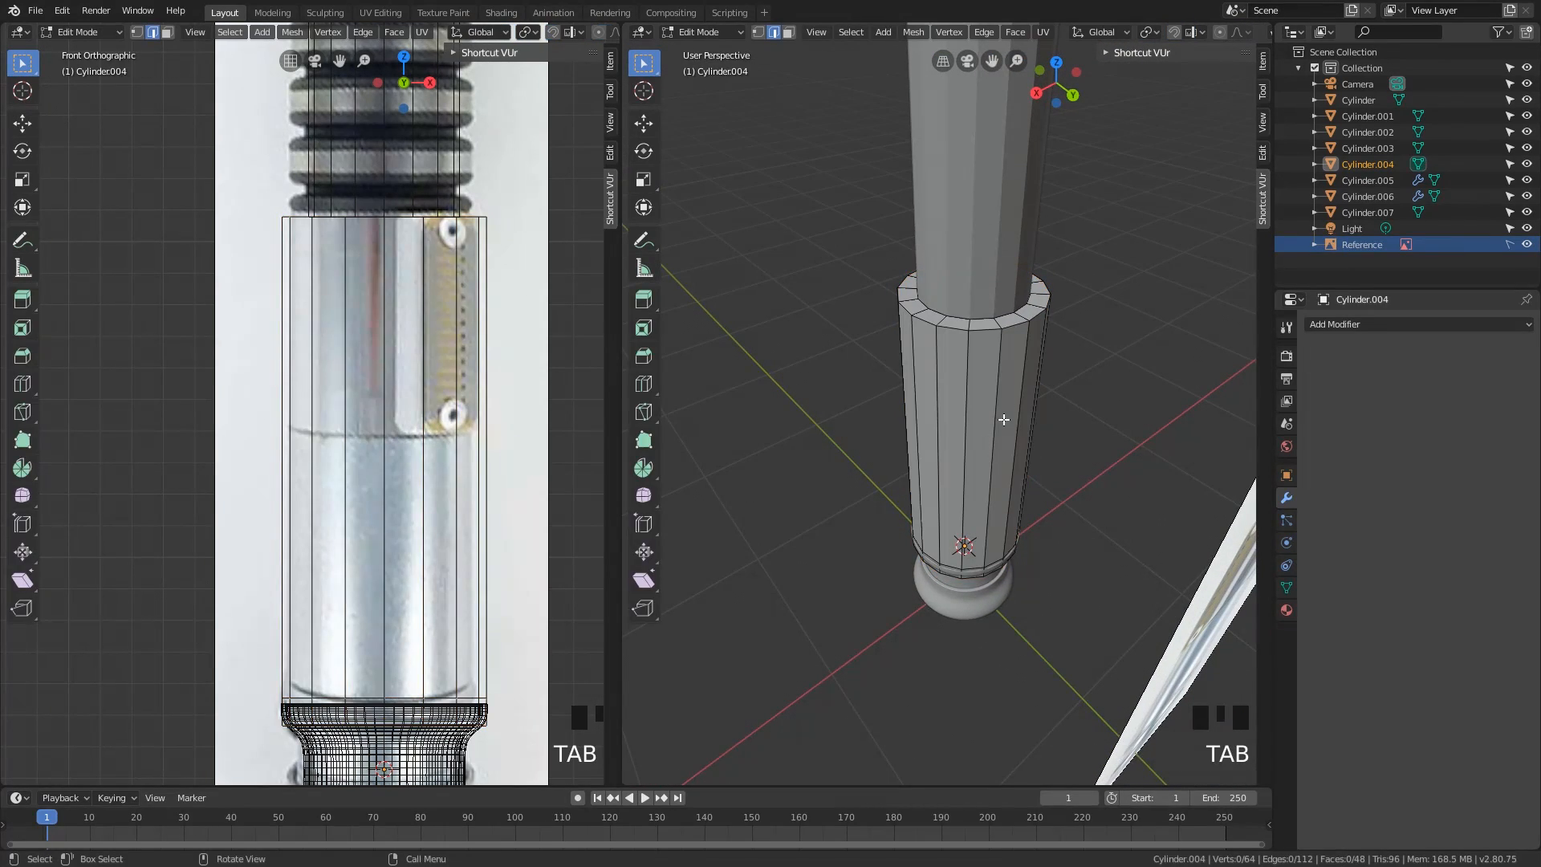
key(Tab)
key(KP_Divide)
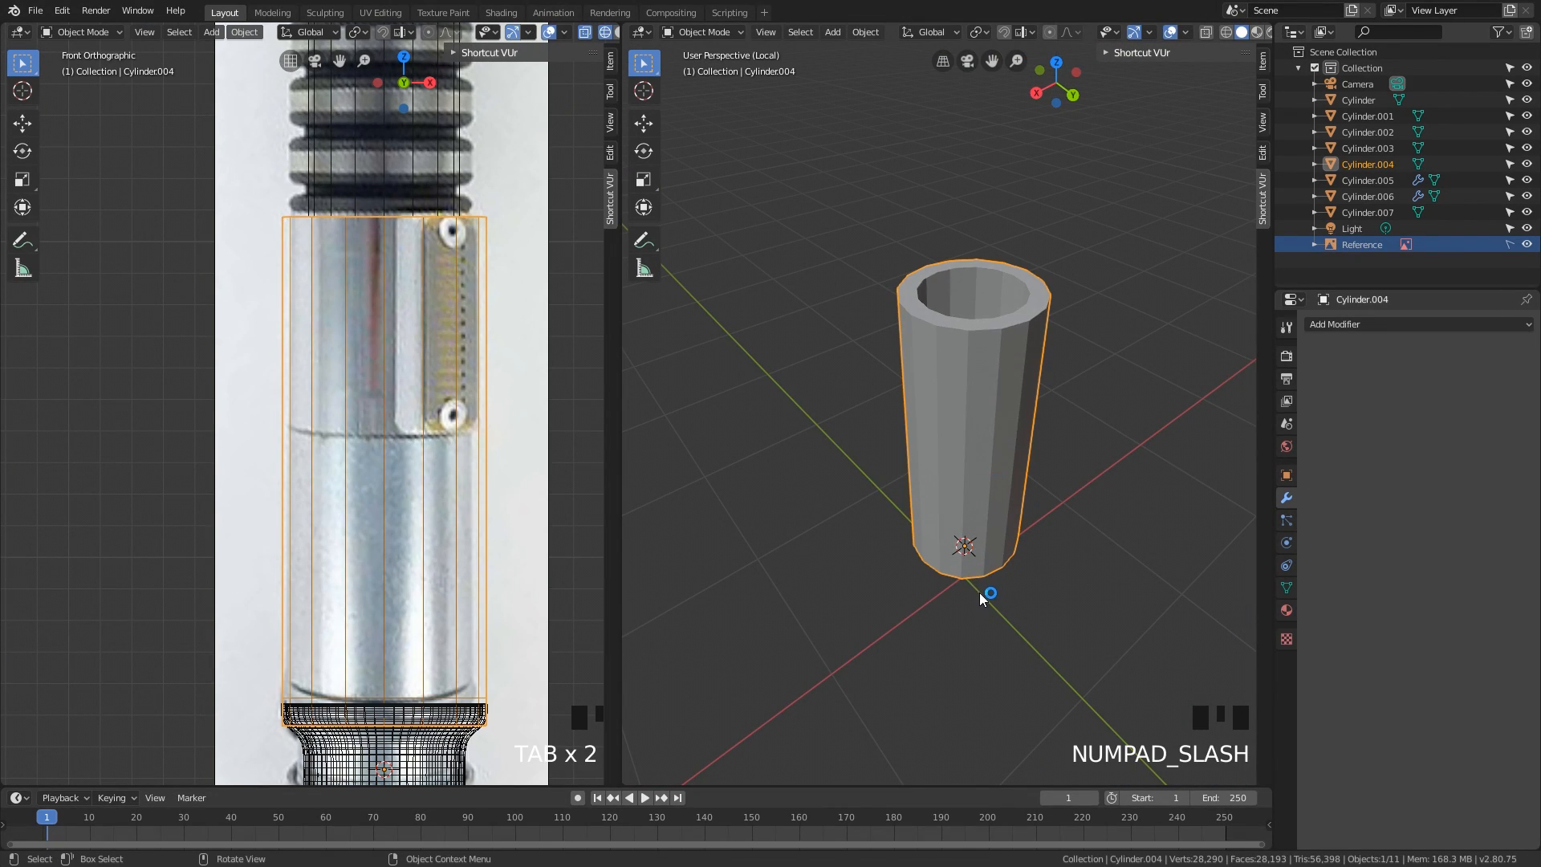
- Open the isolated grip cylinder in Edit Mode with edge selection and select an edge on its top rim
middle_drag(979, 592, 887, 269)
key(2)
key(Tab)
scroll(913, 366, up, 2)
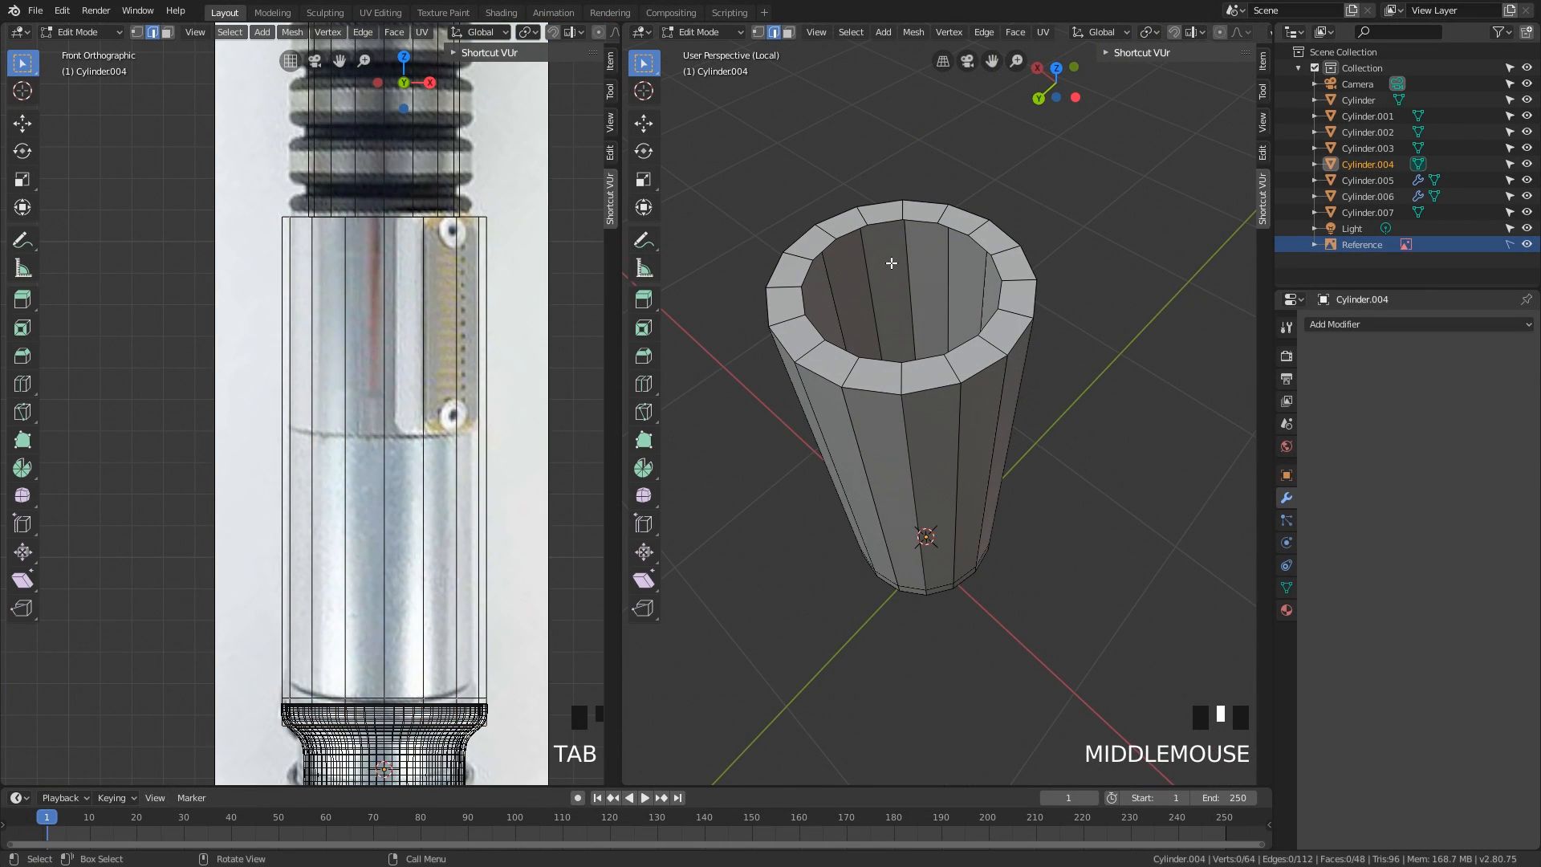
key(2)
click(856, 232)
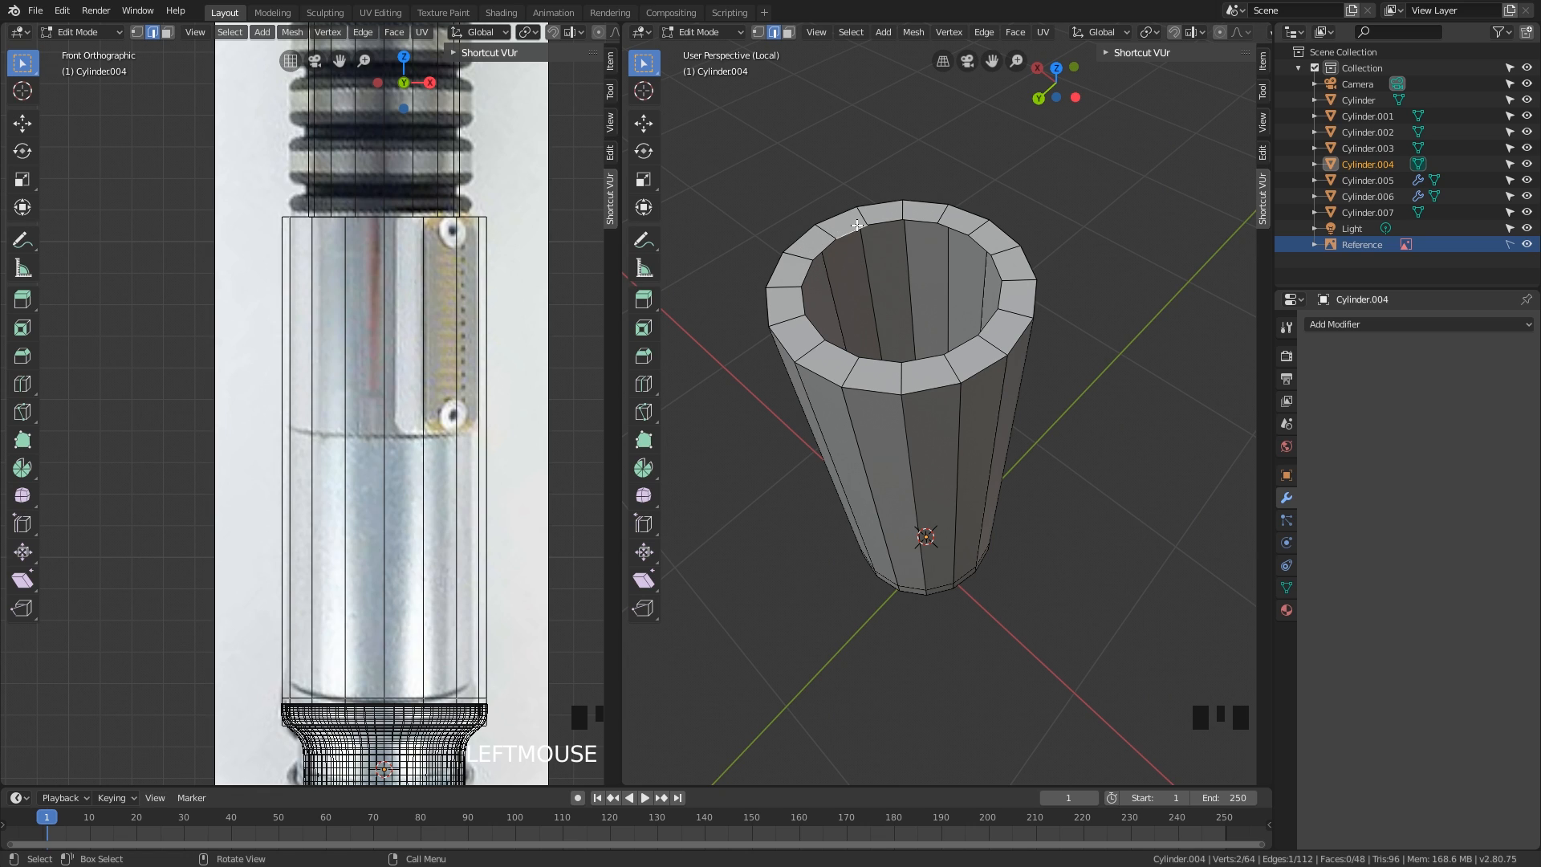
- Extrude the grip cylinder's open bottom edge loop in place and scale it inwards to about 0.788 to form a flat rim
middle_drag(814, 329, 948, 502)
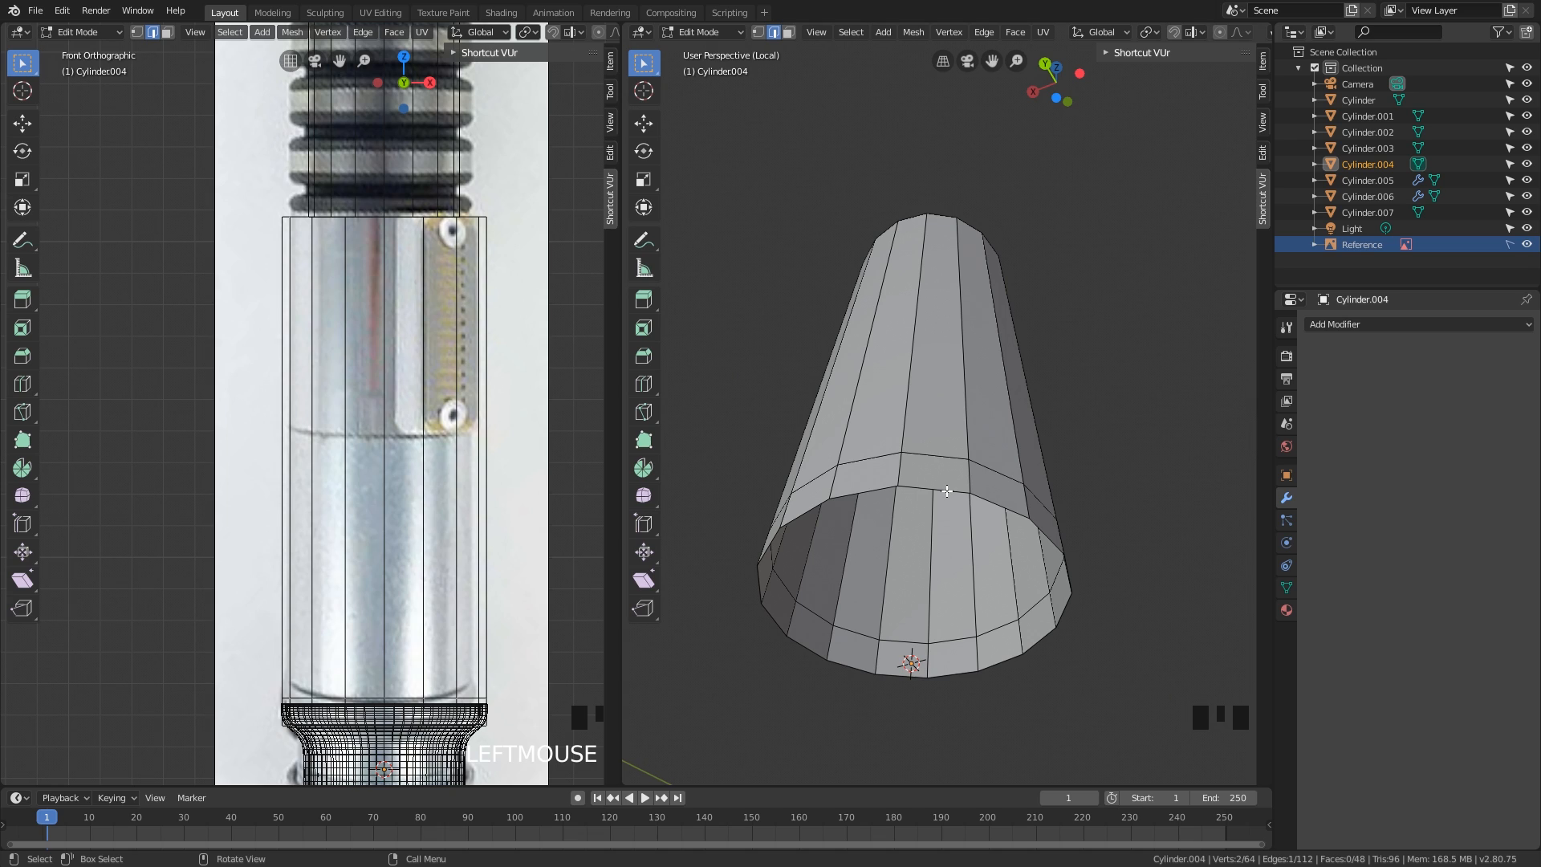
alt+click(947, 491)
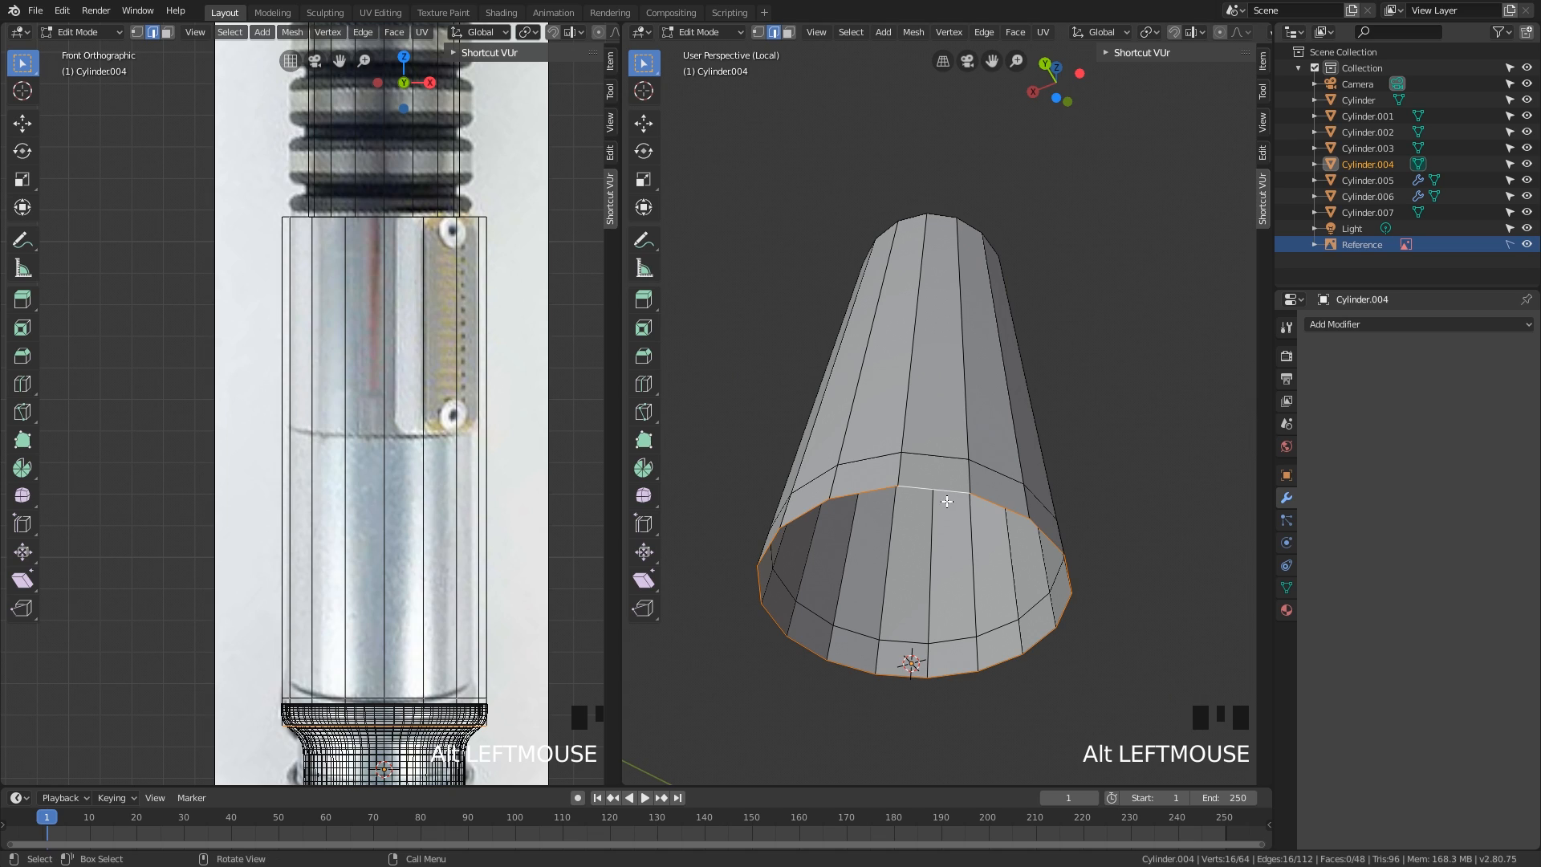
key(e)
right_click(1015, 548)
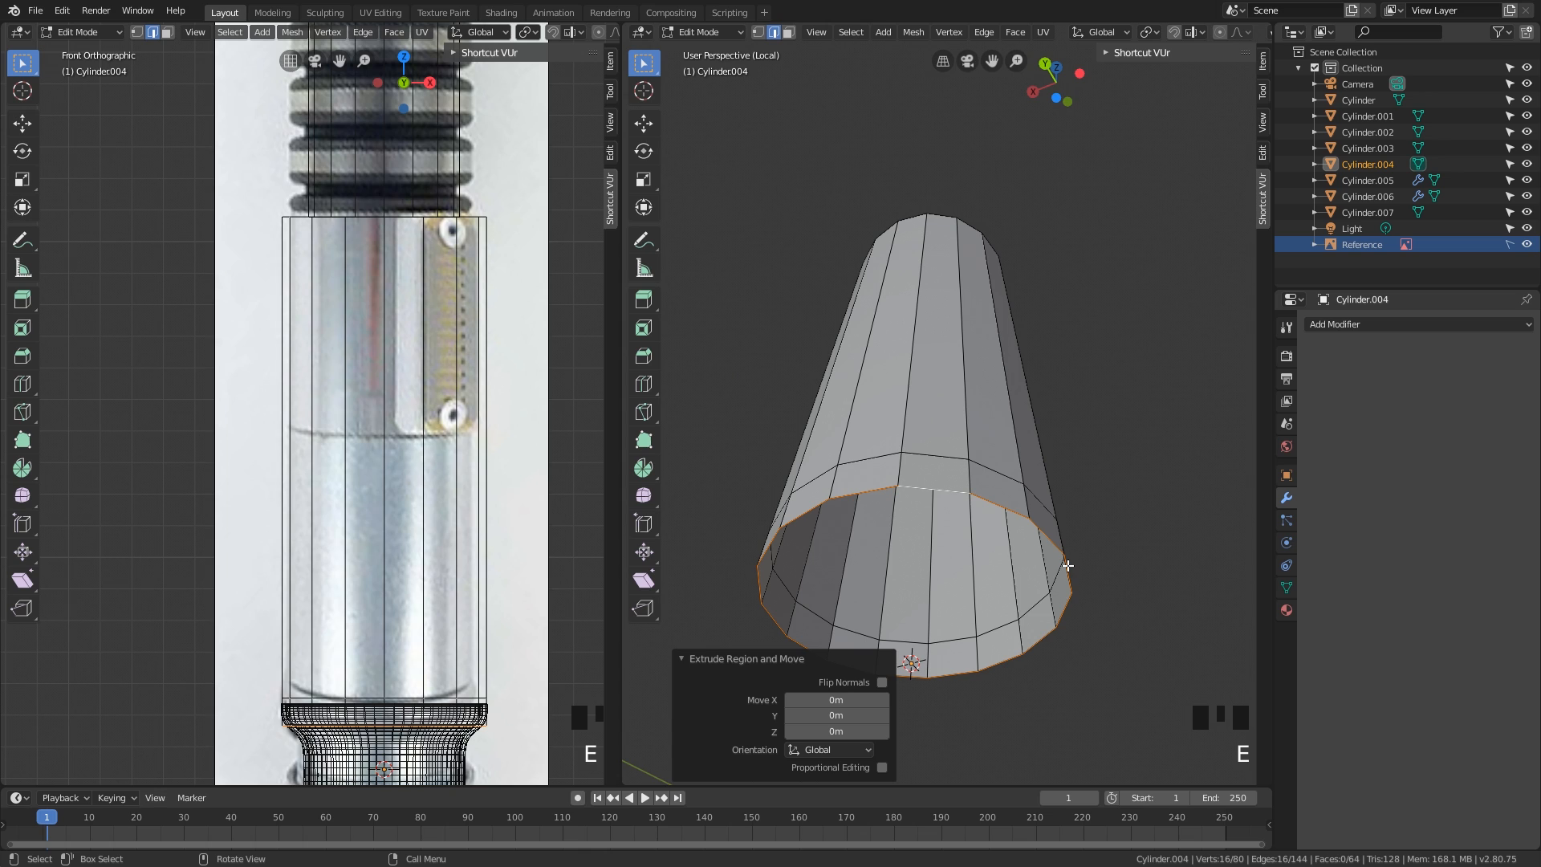
key(s)
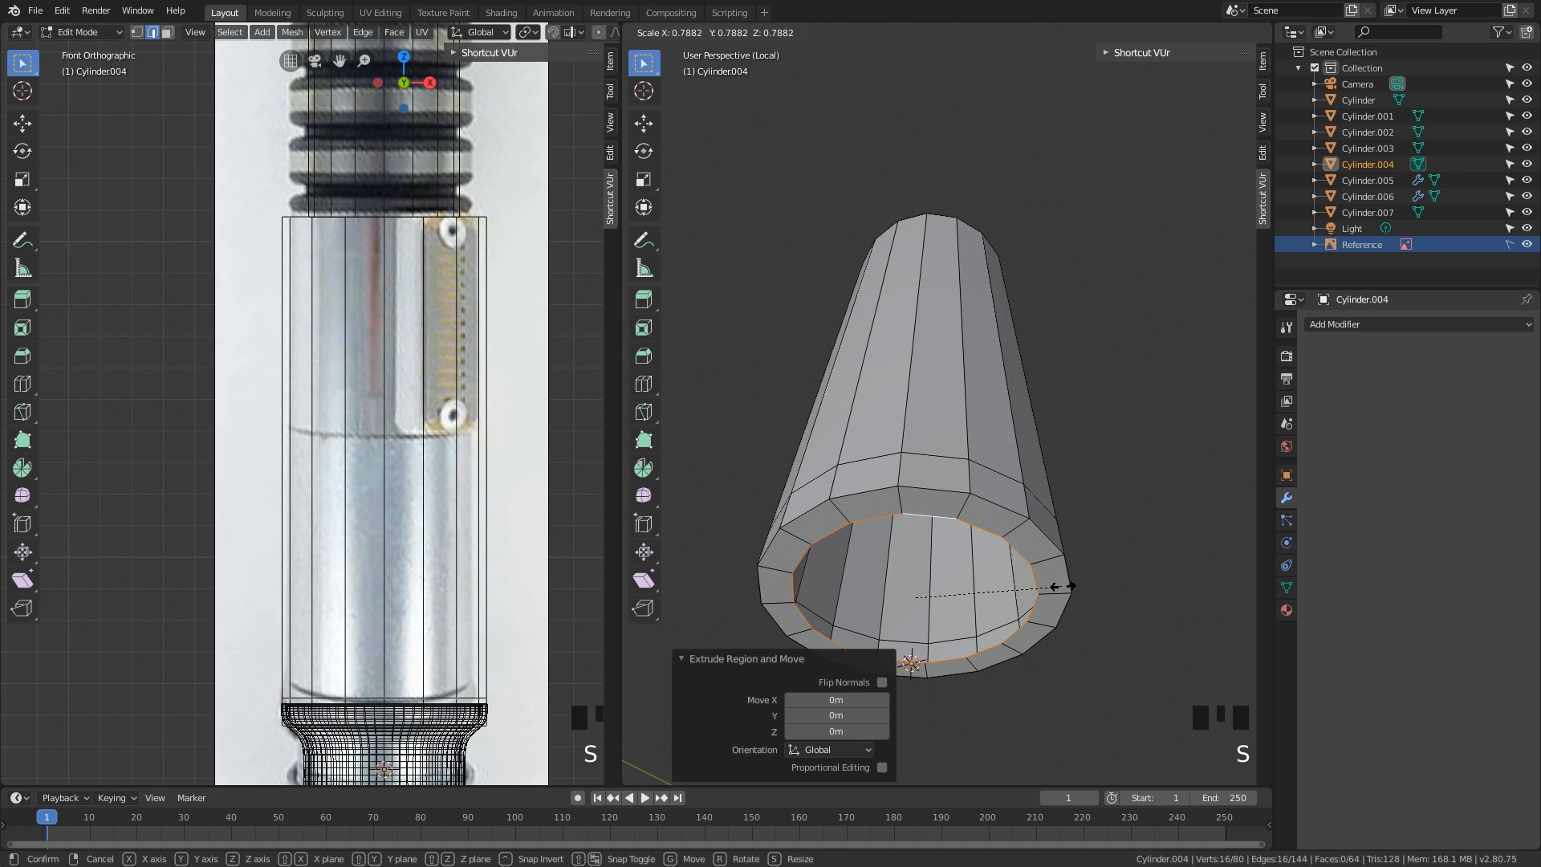
click(1064, 586)
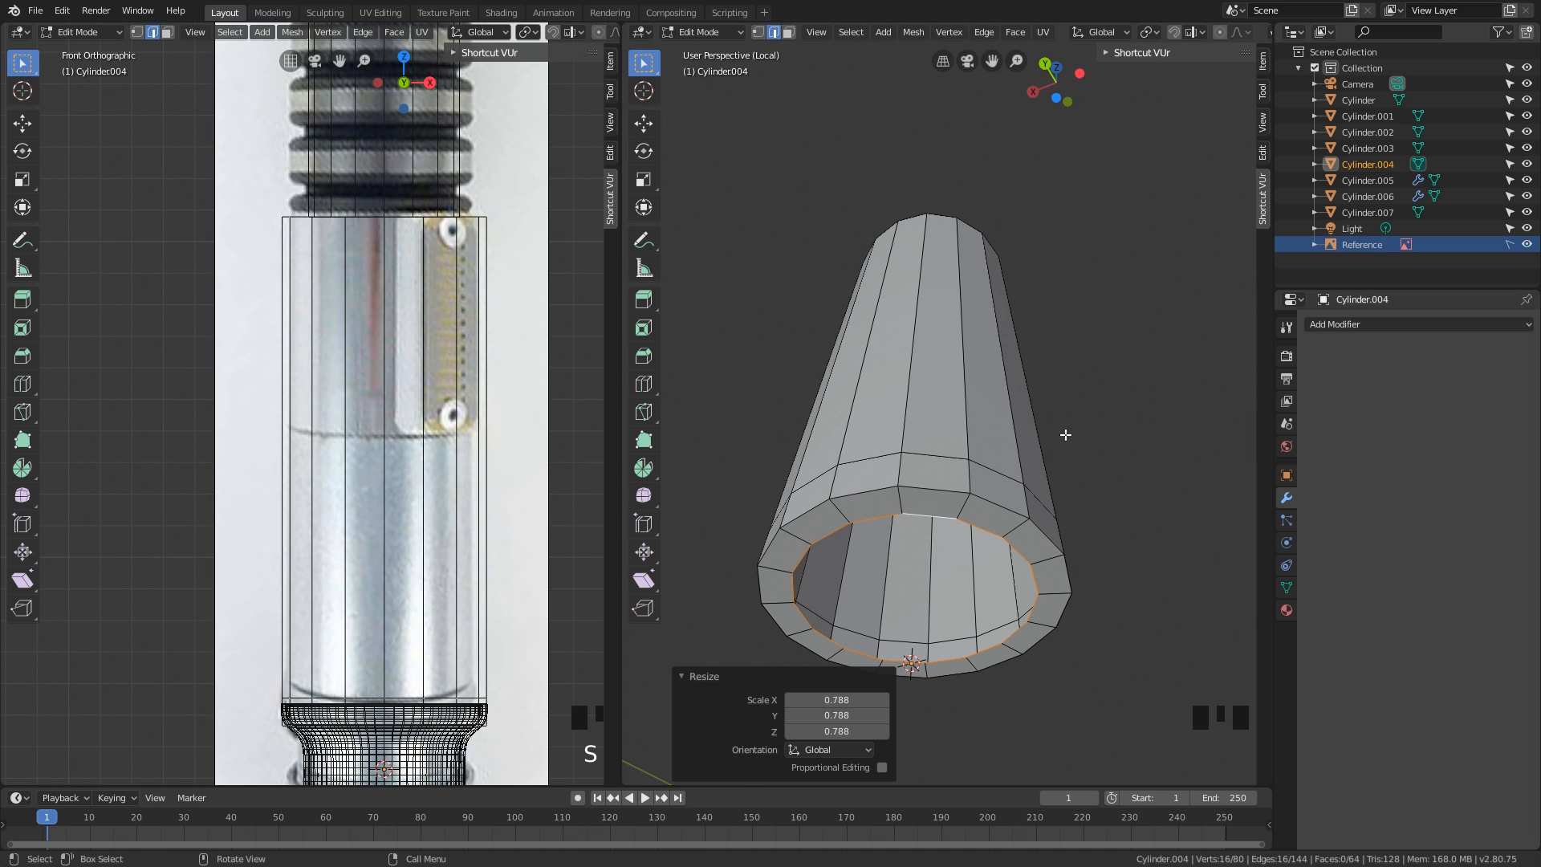
- Bridge the inner edge loops of the grip cylinder's bottom and top rims to form an inner wall, and check the result
middle_drag(1053, 378, 973, 347)
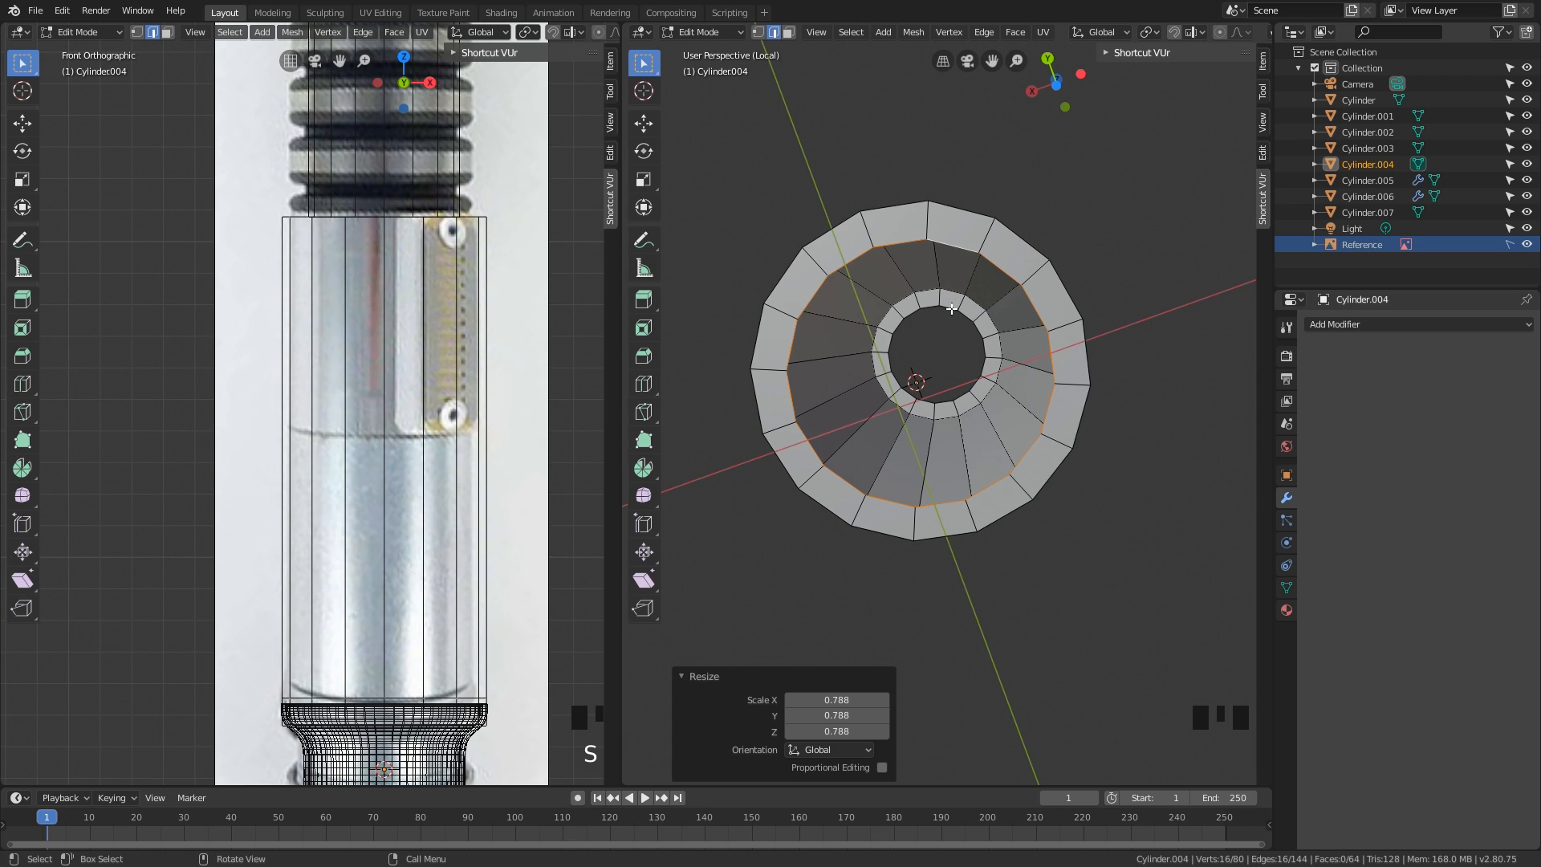
key(super)
alt+shift+click(957, 321)
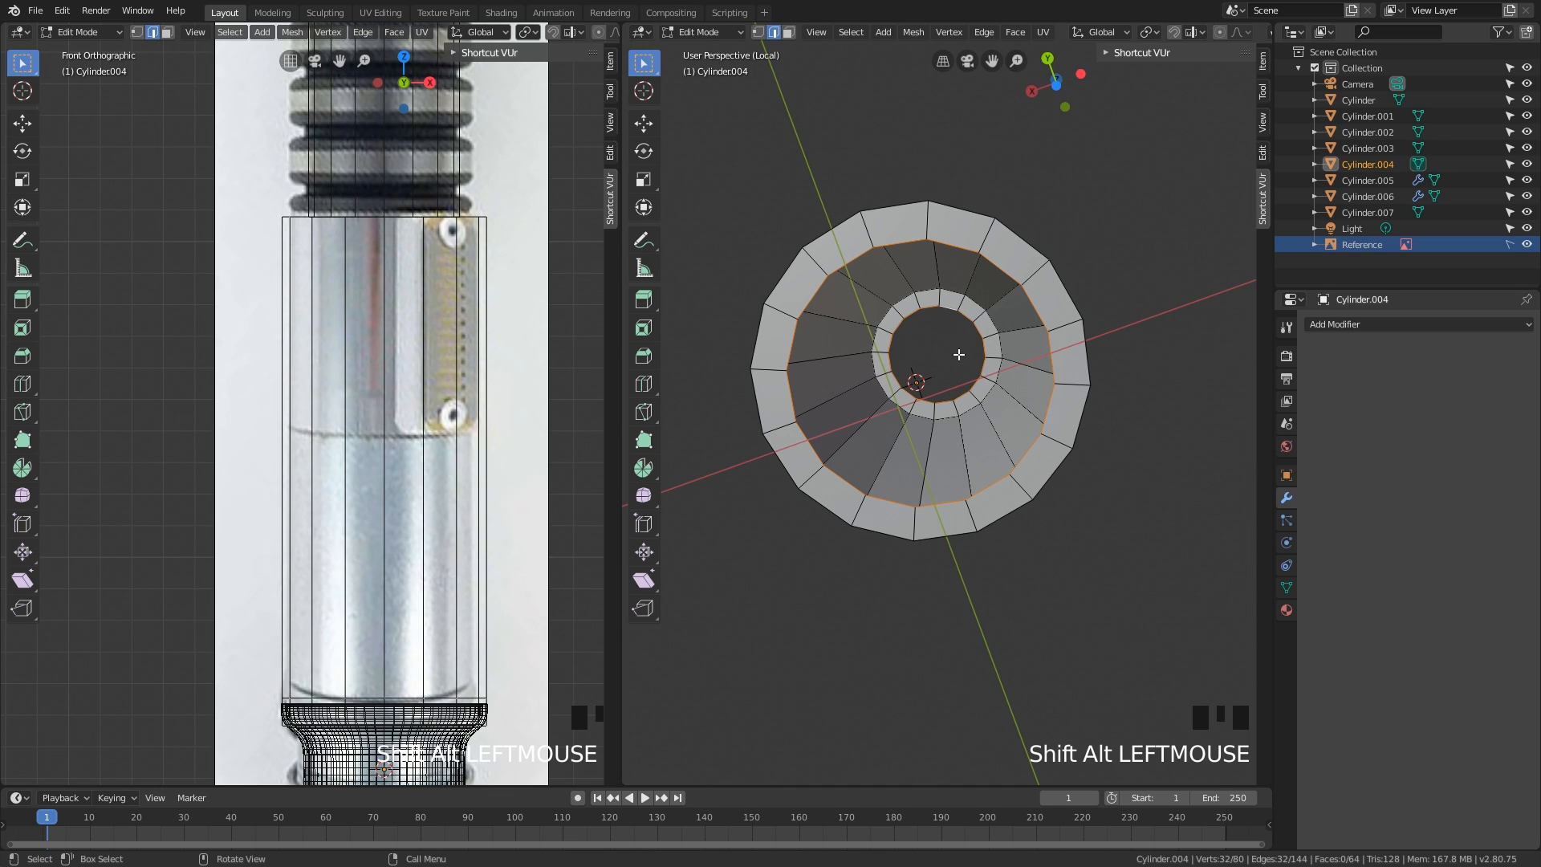
middle_drag(936, 357, 930, 371)
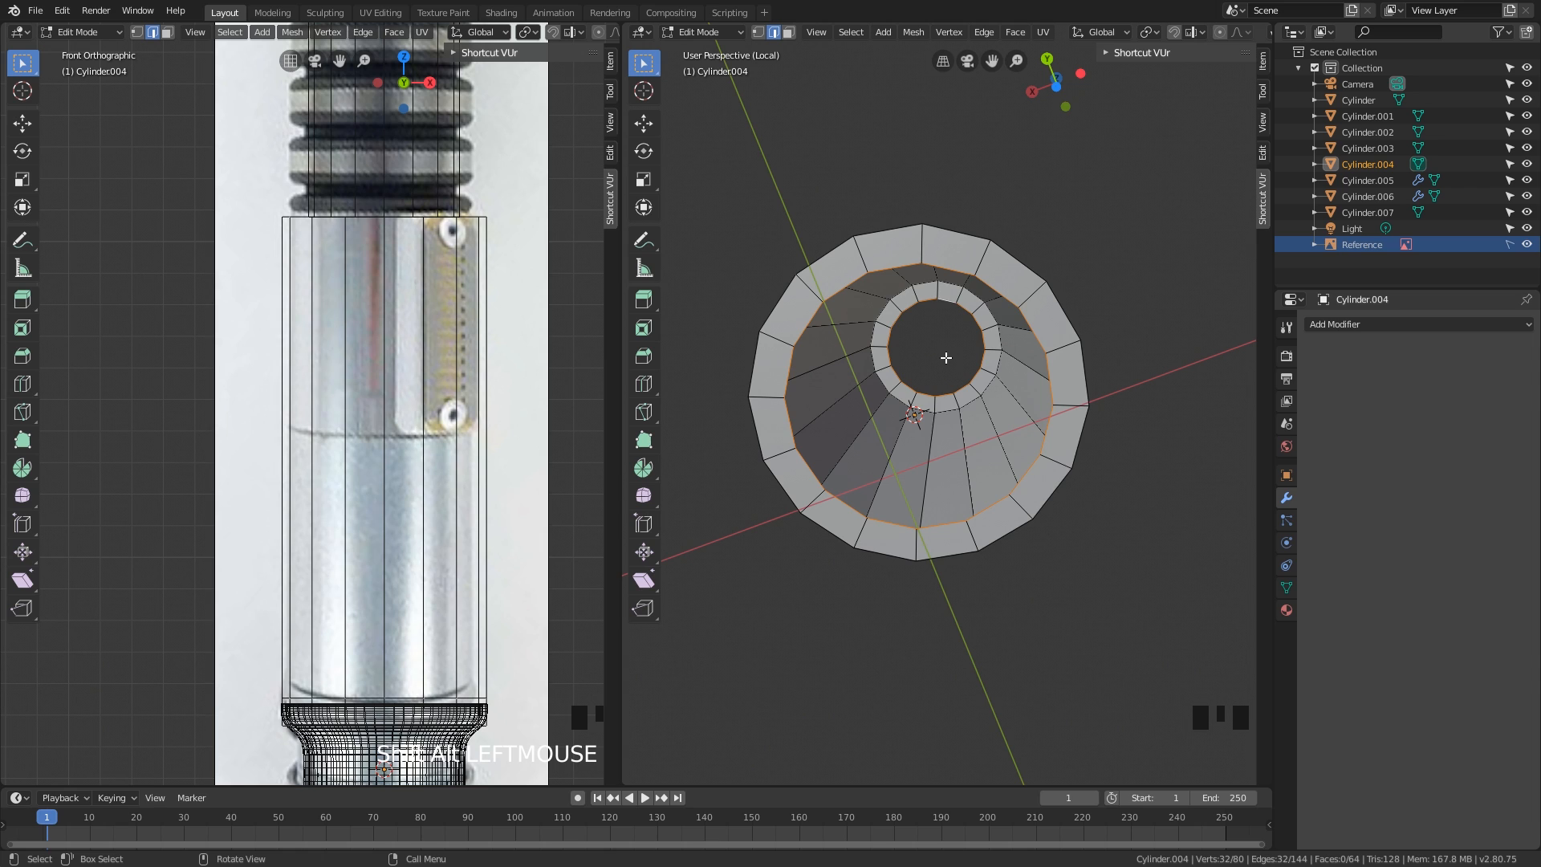
right_click(946, 358)
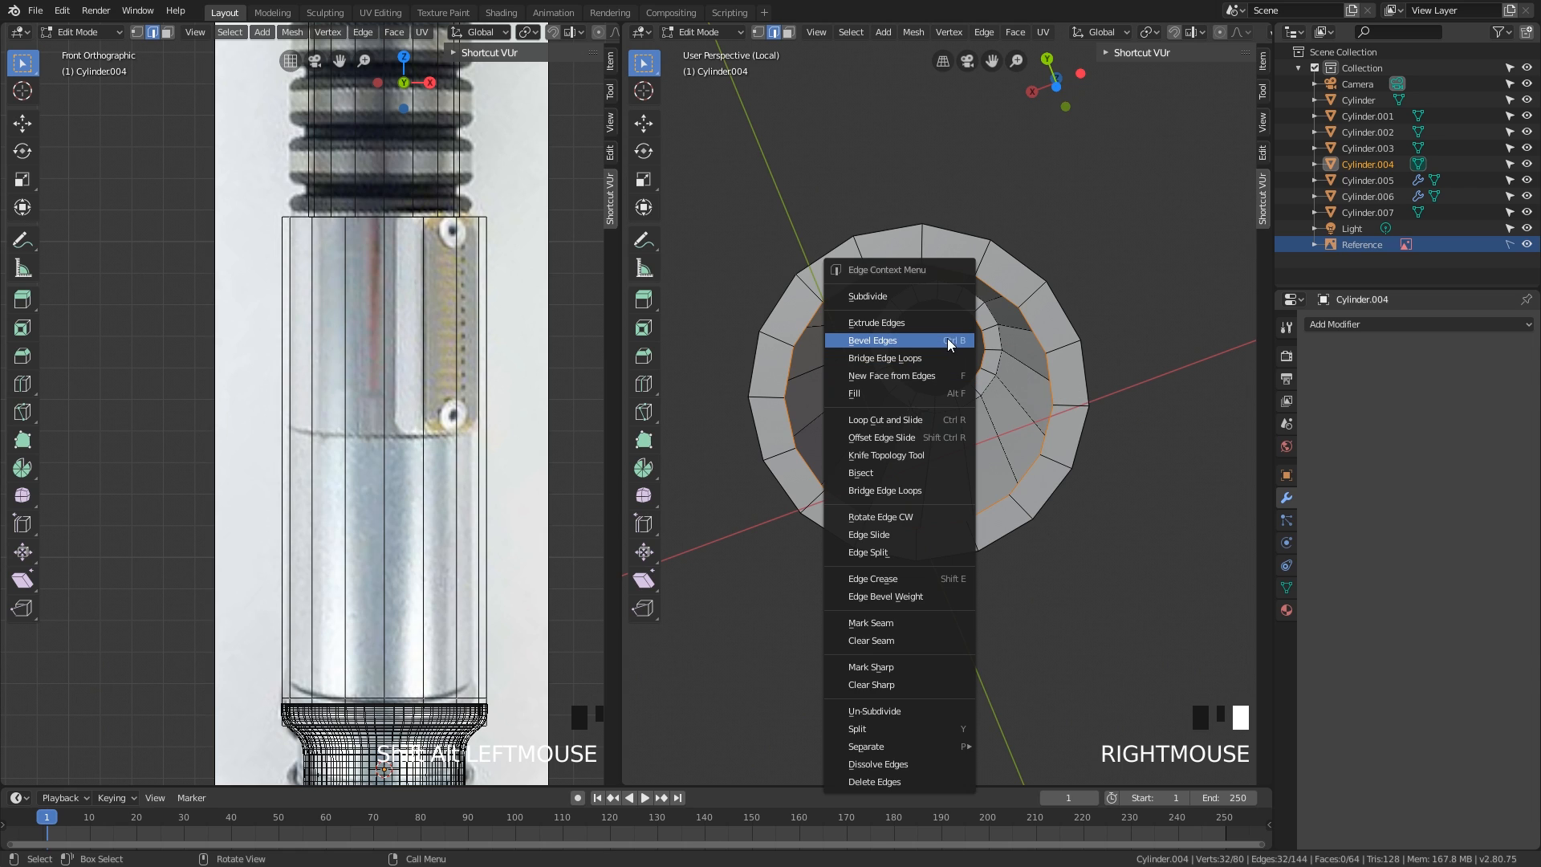
click(944, 359)
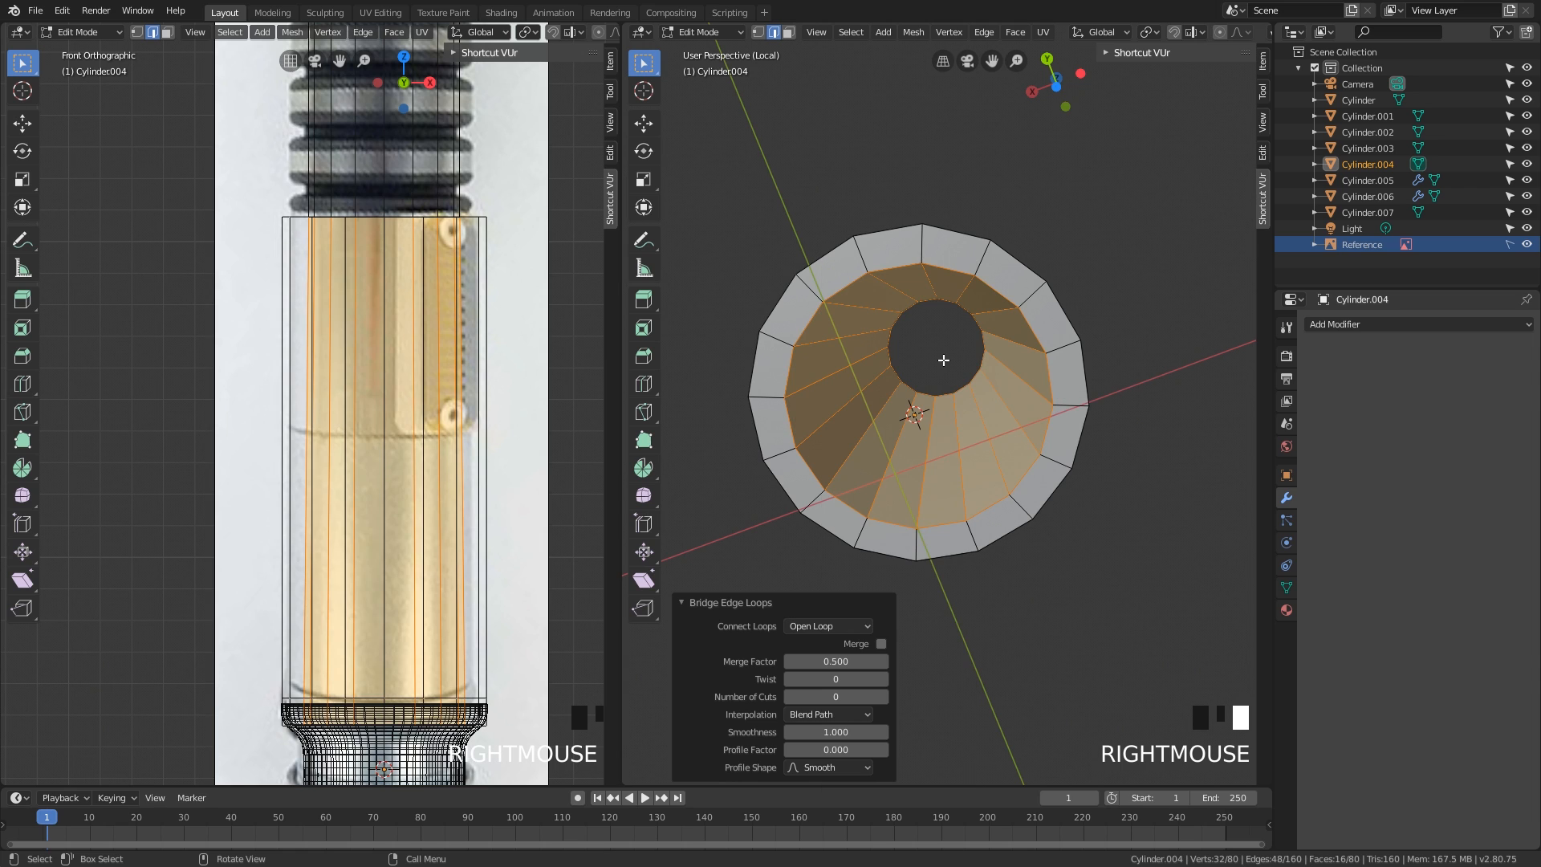
middle_drag(947, 370, 1065, 488)
middle_drag(1010, 415, 905, 390)
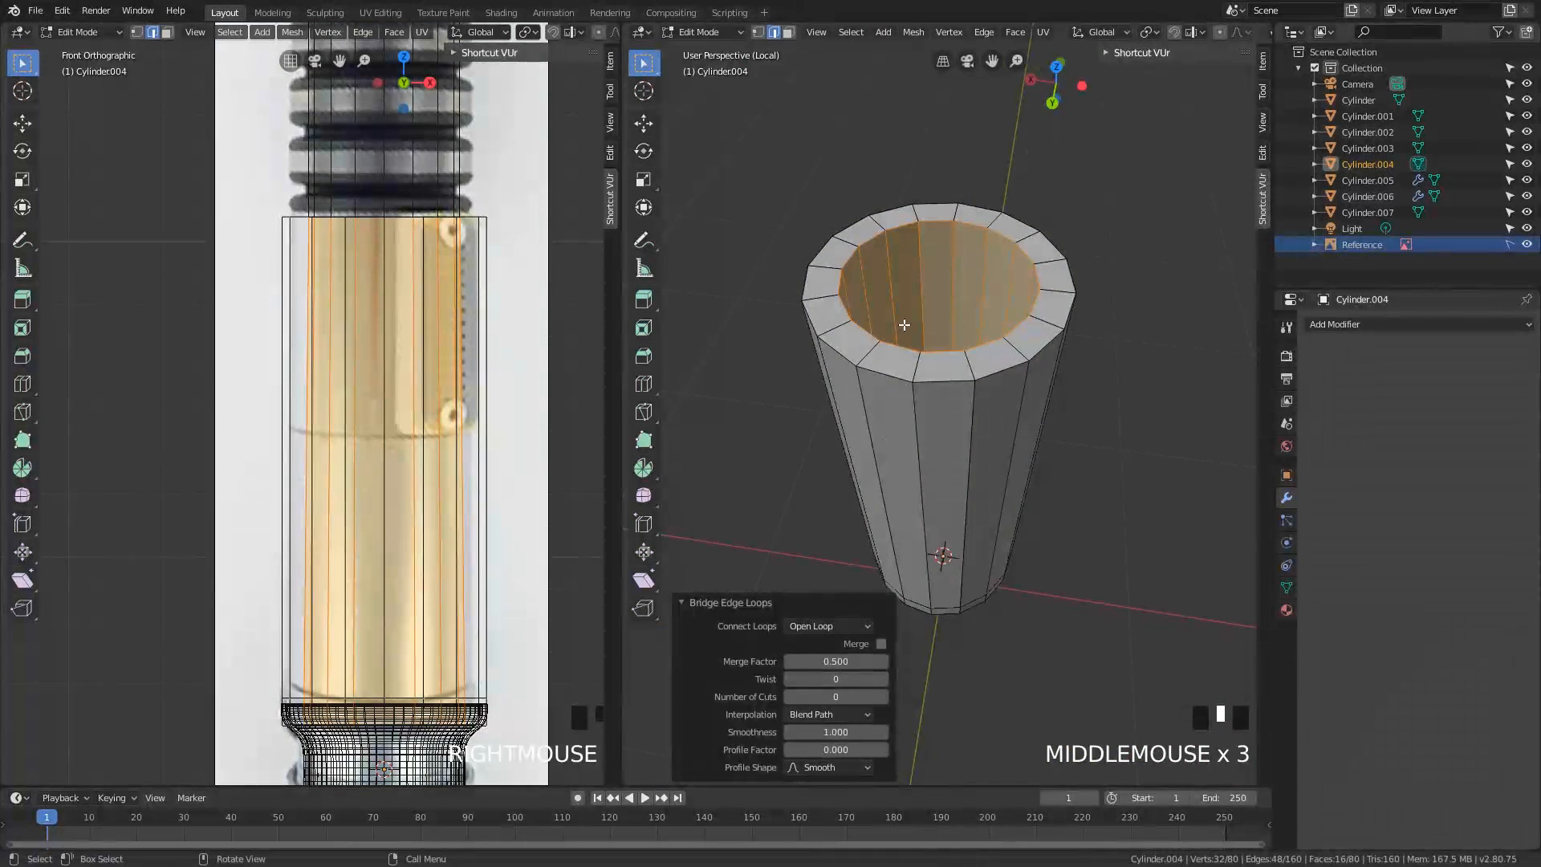
- Increase the Bridge Edge Loops twist on the tube's inner wall stepwise to 17, checking the bore from below
middle_drag(905, 324, 1048, 276)
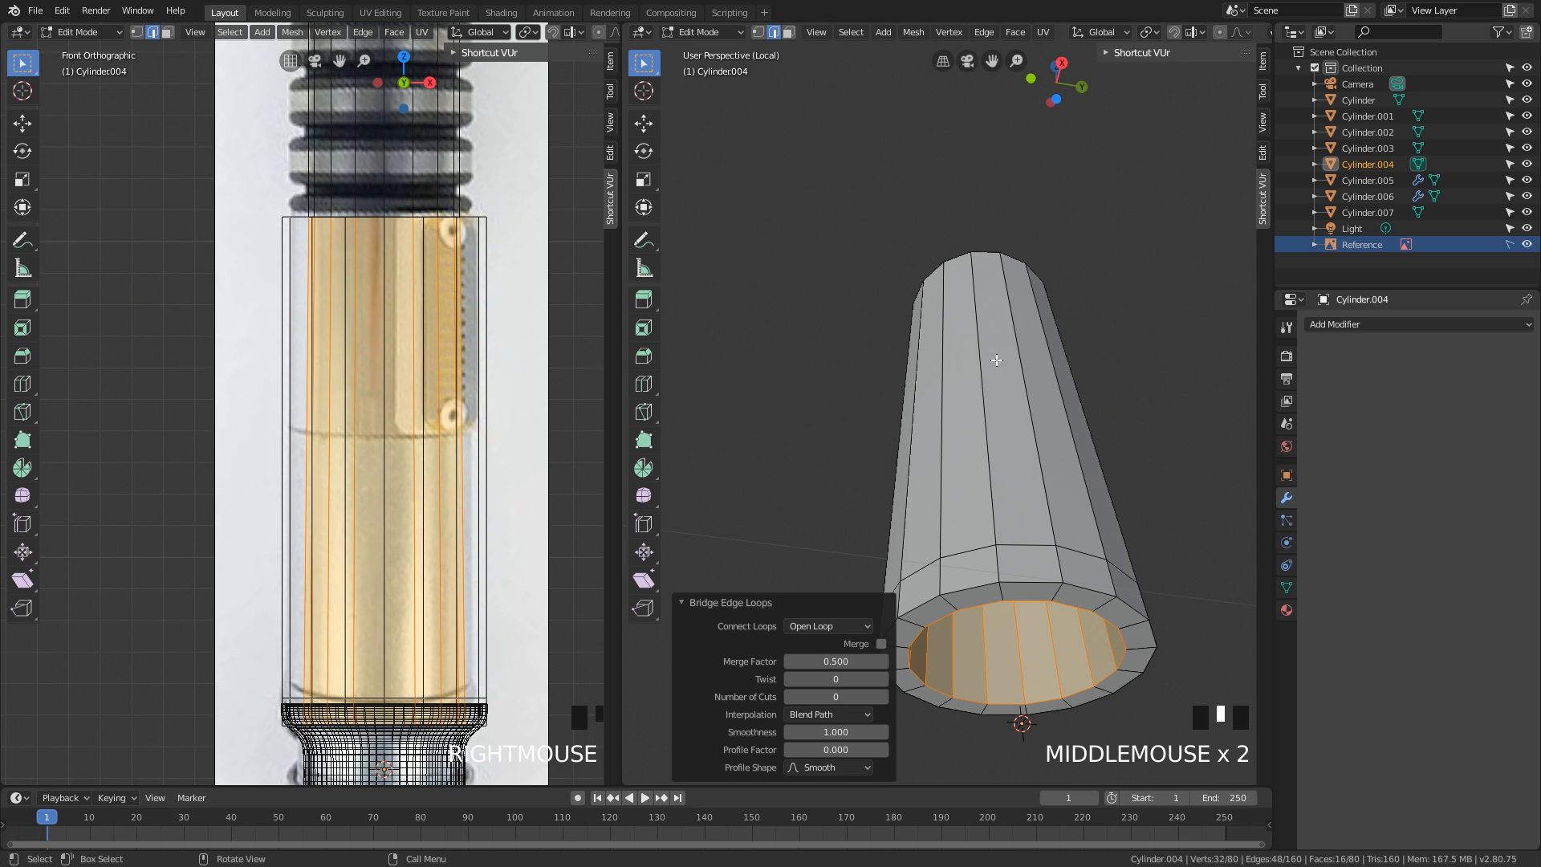
middle_drag(989, 679, 998, 617)
click(884, 681)
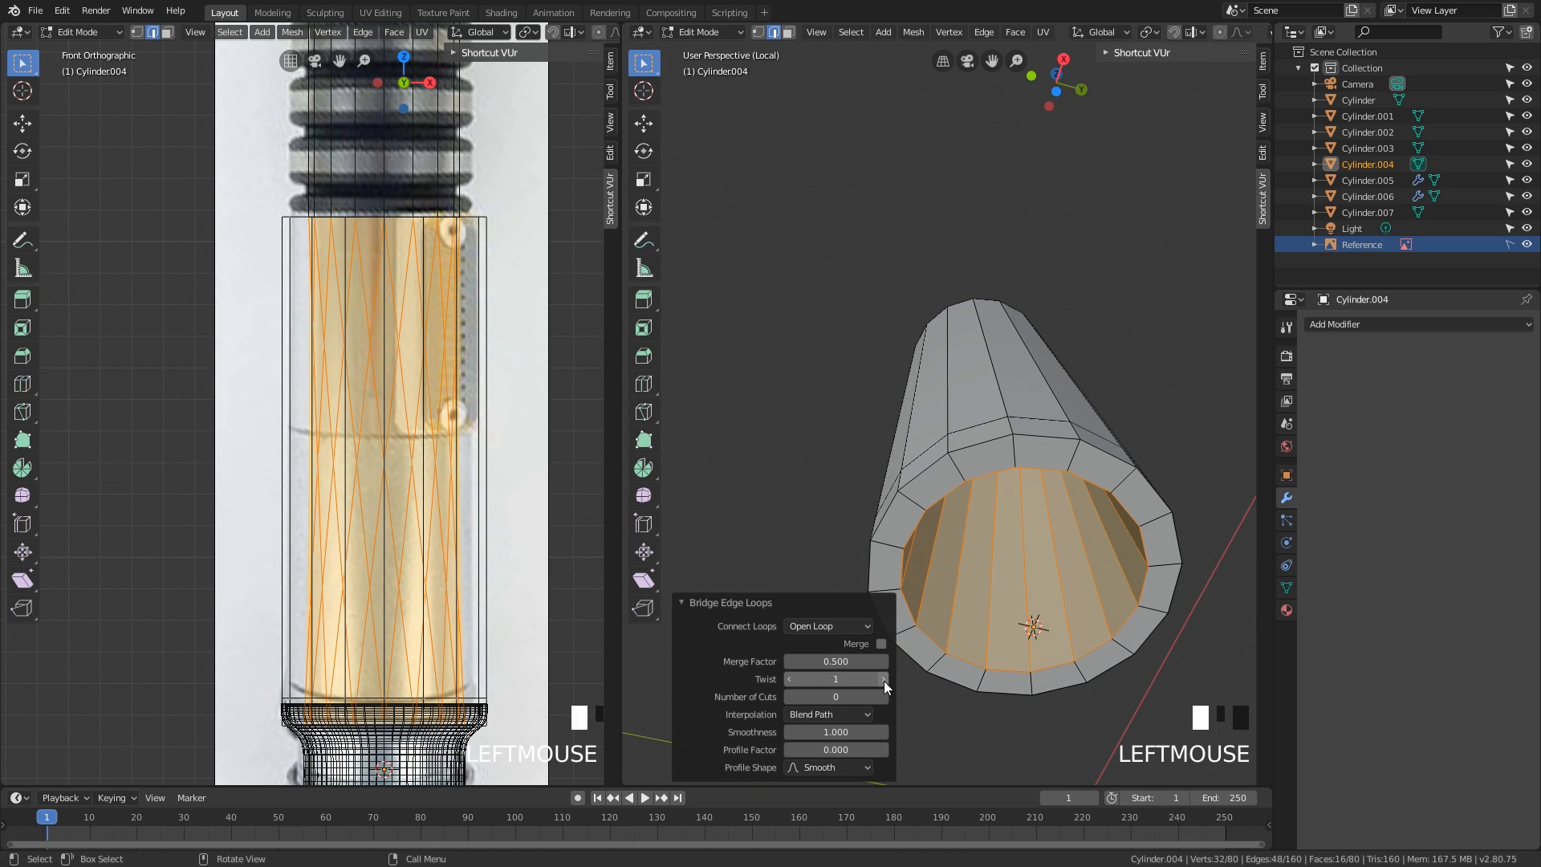
click(884, 681)
click(884, 681)
click(884, 680)
click(884, 681)
middle_drag(884, 680, 932, 635)
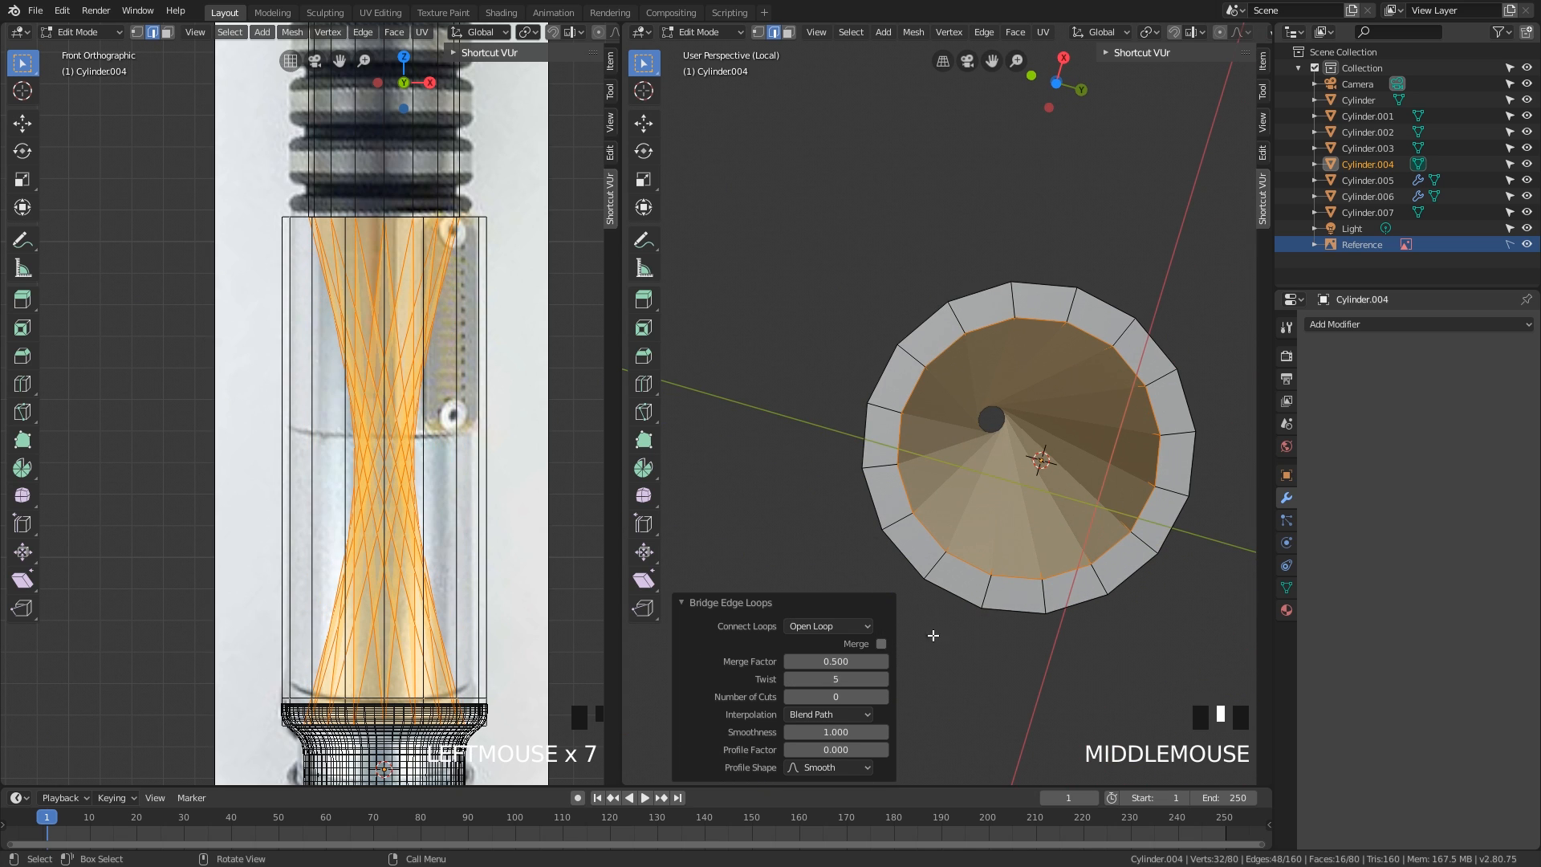
click(883, 679)
click(883, 679)
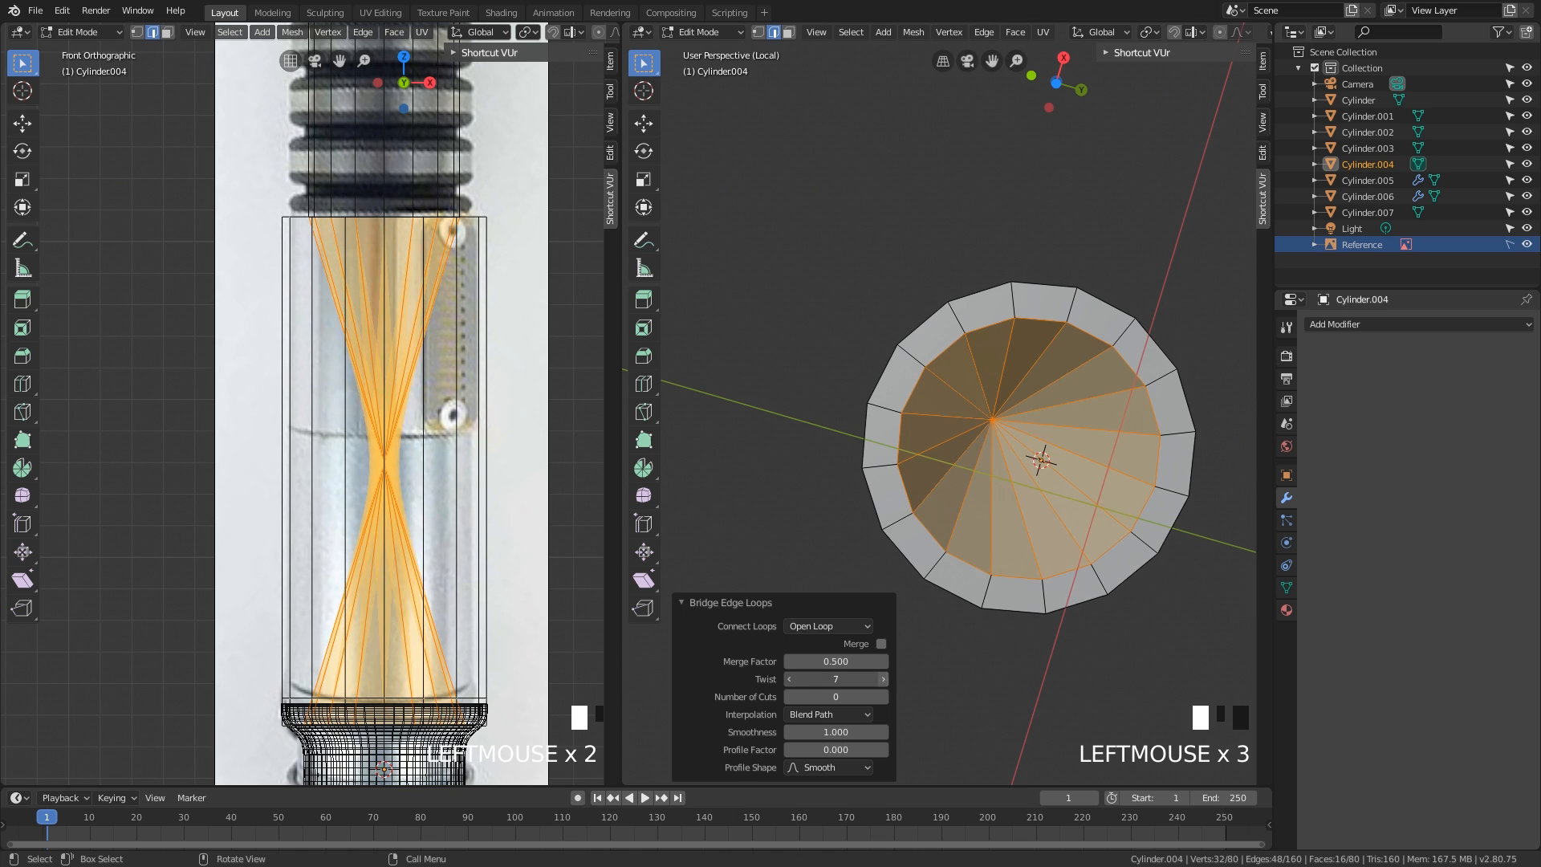
click(883, 679)
click(883, 679)
click(883, 679)
click(883, 679)
click(883, 679)
click(883, 679)
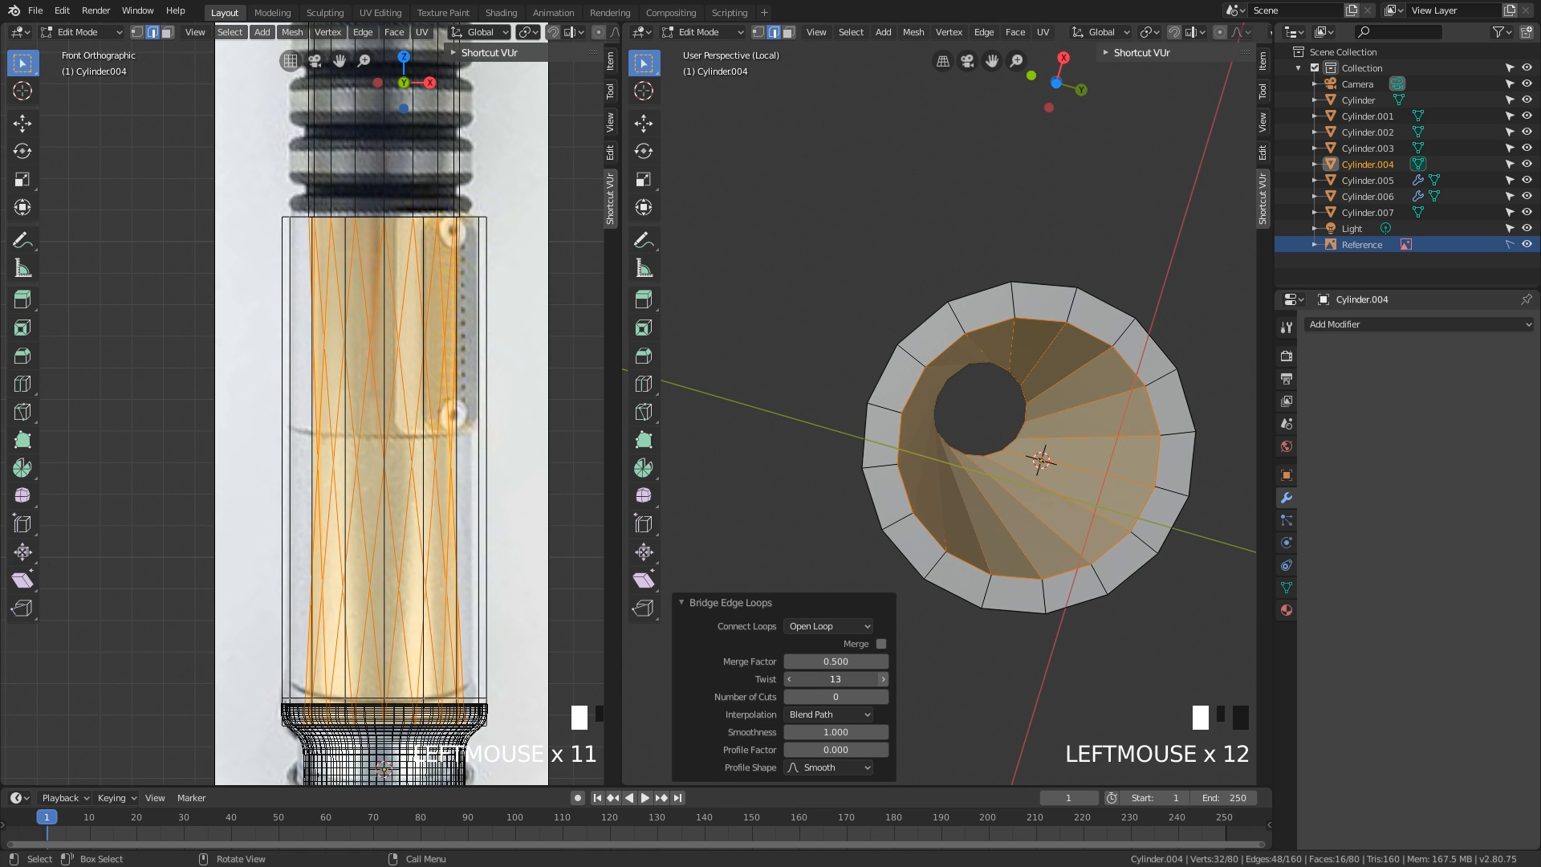
click(884, 679)
click(883, 679)
click(883, 679)
click(883, 679)
middle_drag(883, 679, 1045, 543)
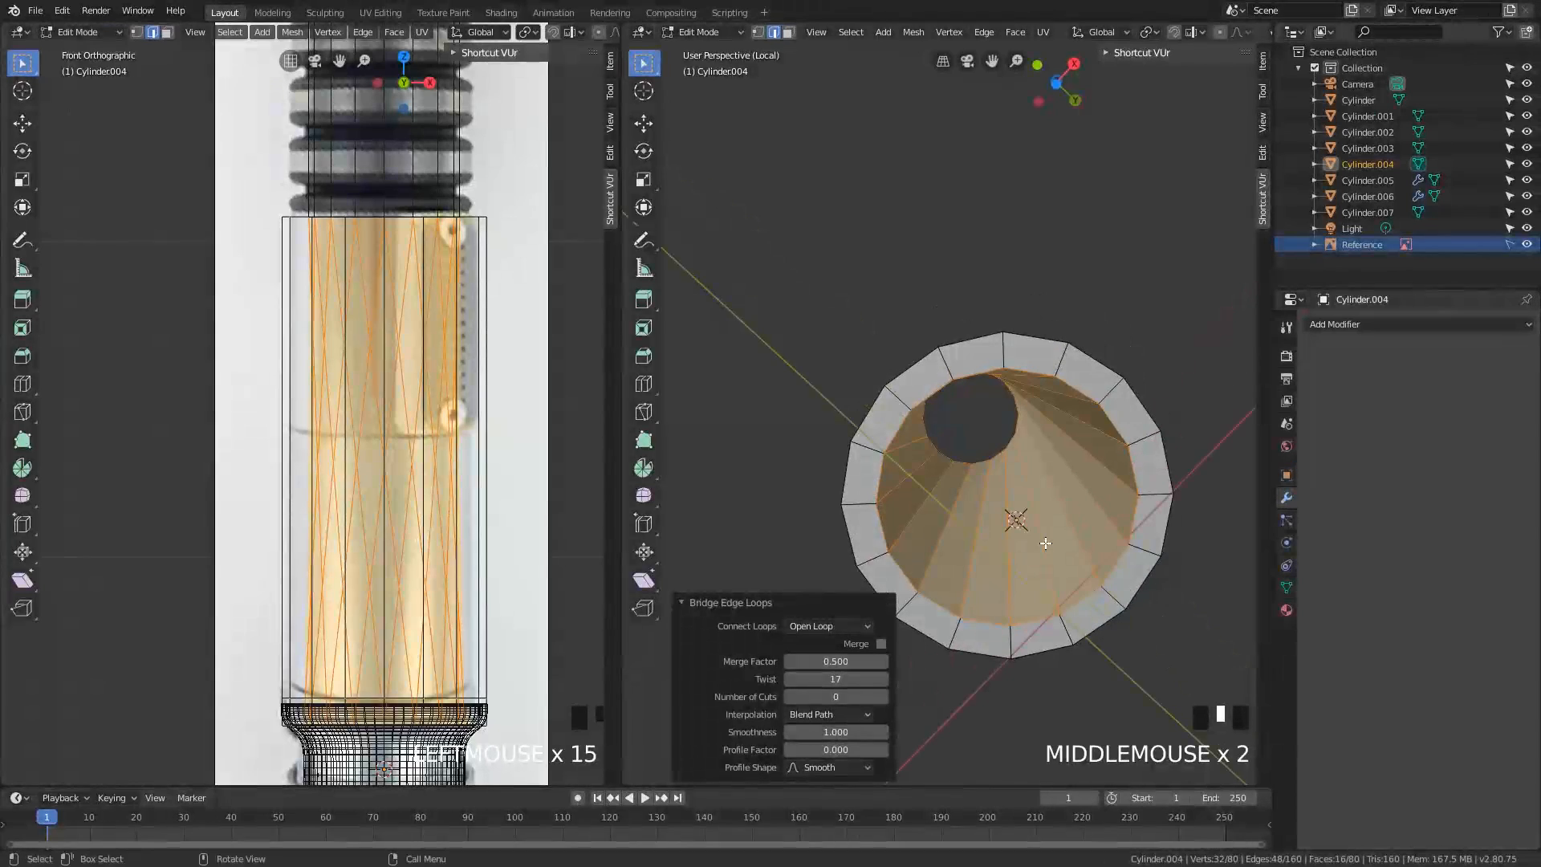
- Set the Bridge Edge Loops twist on the tube's inner wall to 0
mouse_move(835, 679)
mouse_down()
mouse_move(871, 680)
mouse_move(838, 679)
mouse_up()
click(838, 679)
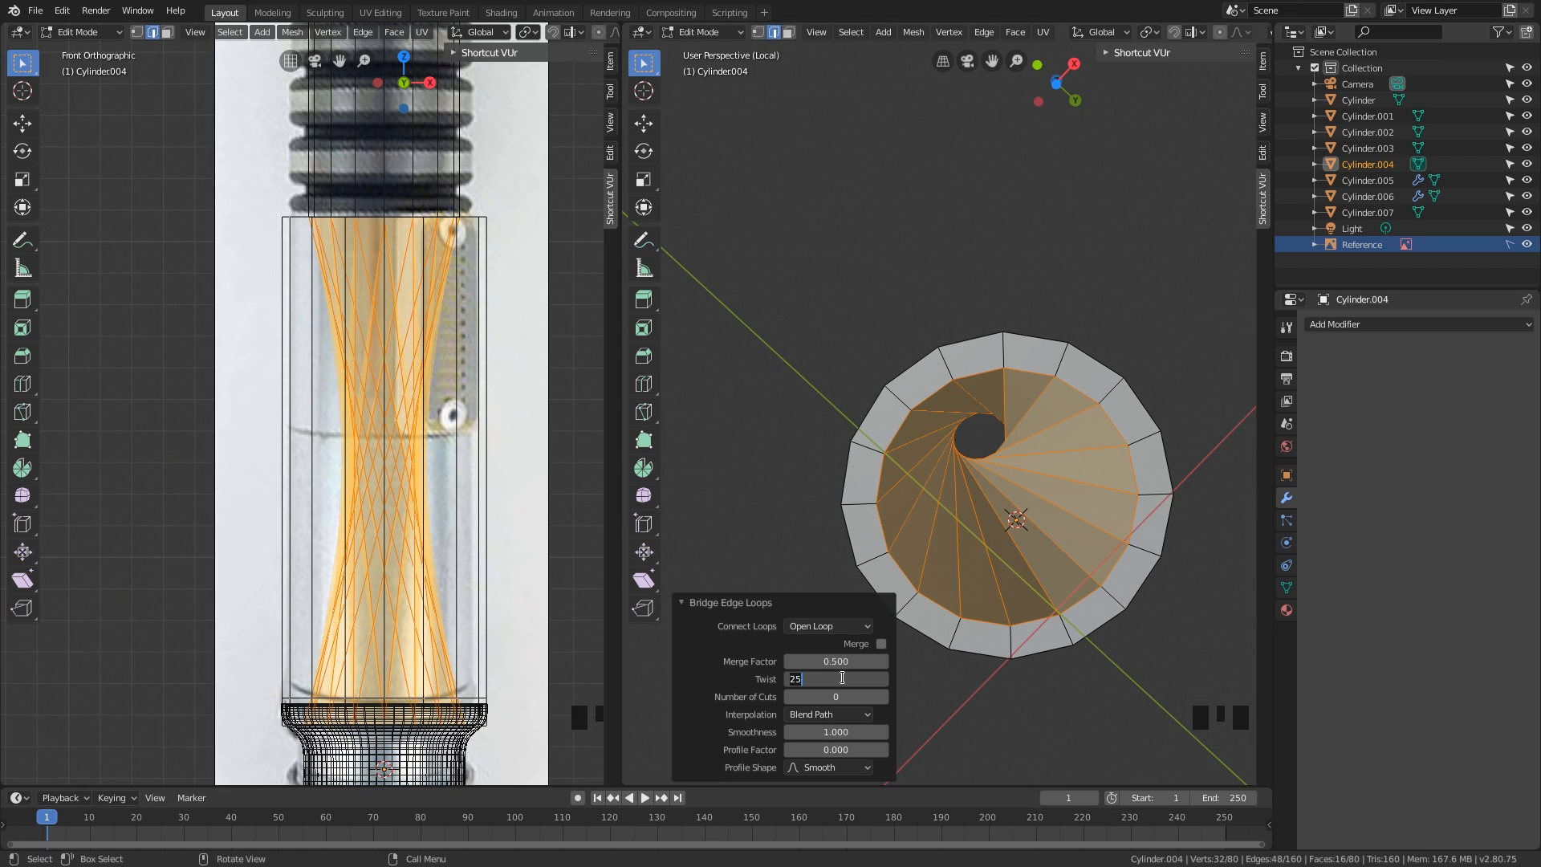
text(0)
key(Return)
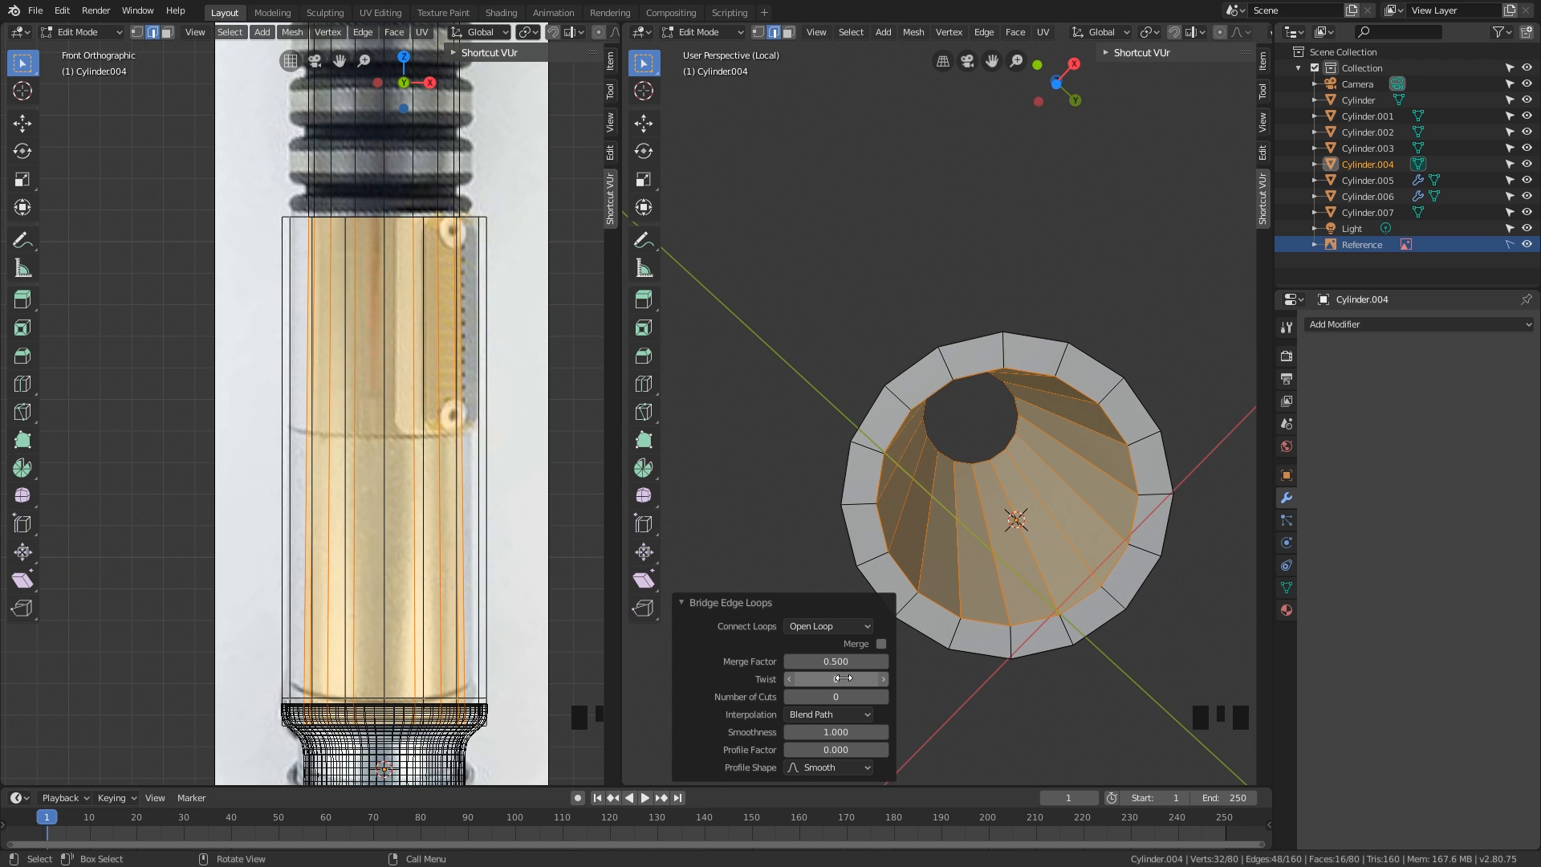
- Dissolve the horizontal edge loop near the lower end of the tube's outer wall
middle_drag(997, 500, 1023, 453)
scroll(1026, 337, up, 2)
scroll(1015, 420, down, 2)
scroll(983, 406, down, 1)
key(2)
alt+click(1005, 503)
scroll(1011, 519, up, 2)
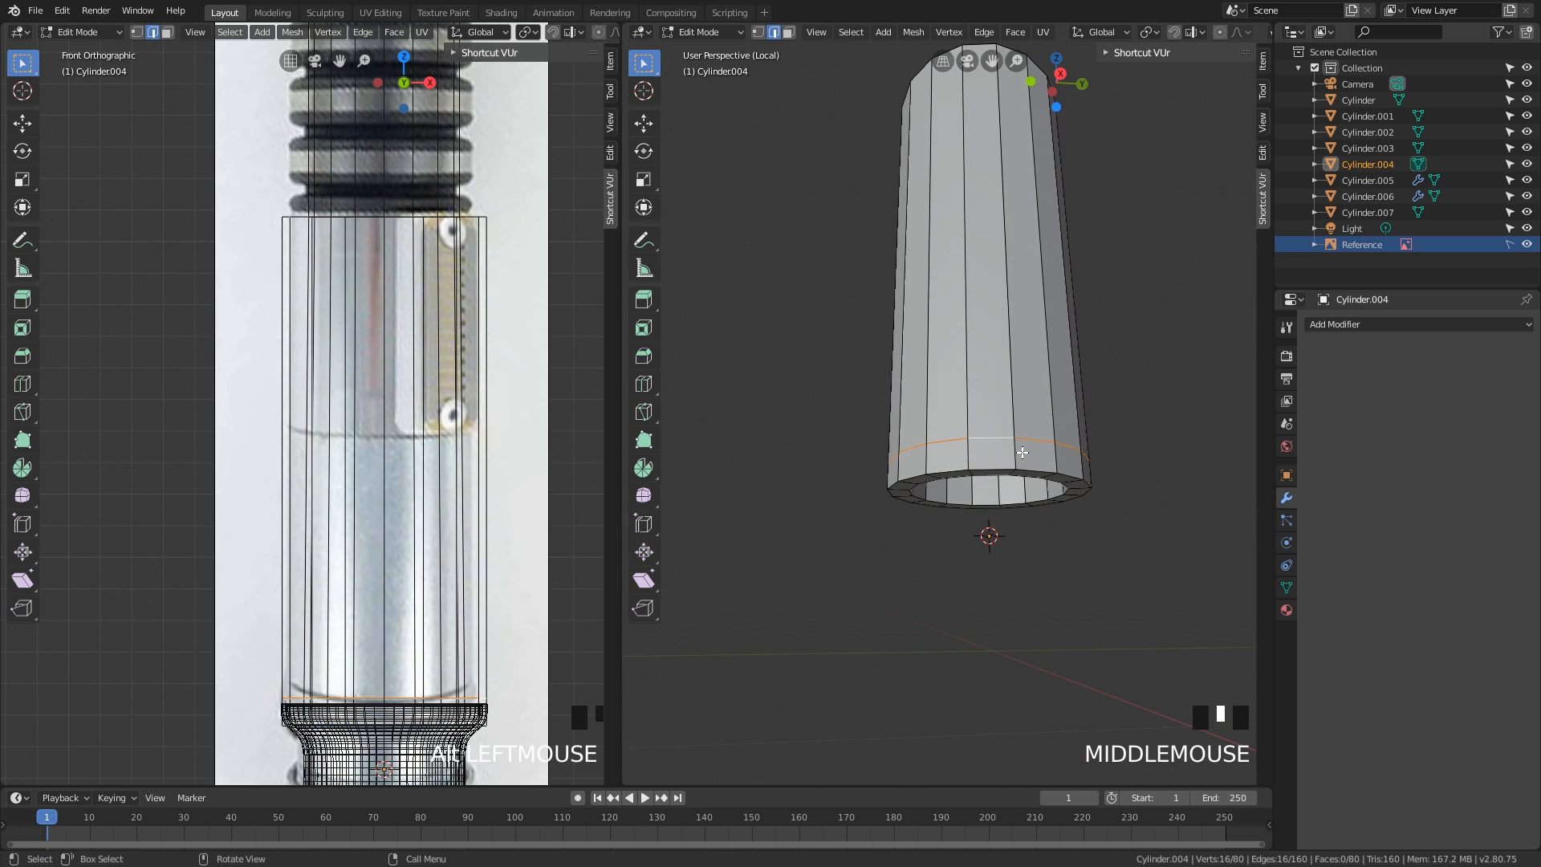
key(ctrl+x)
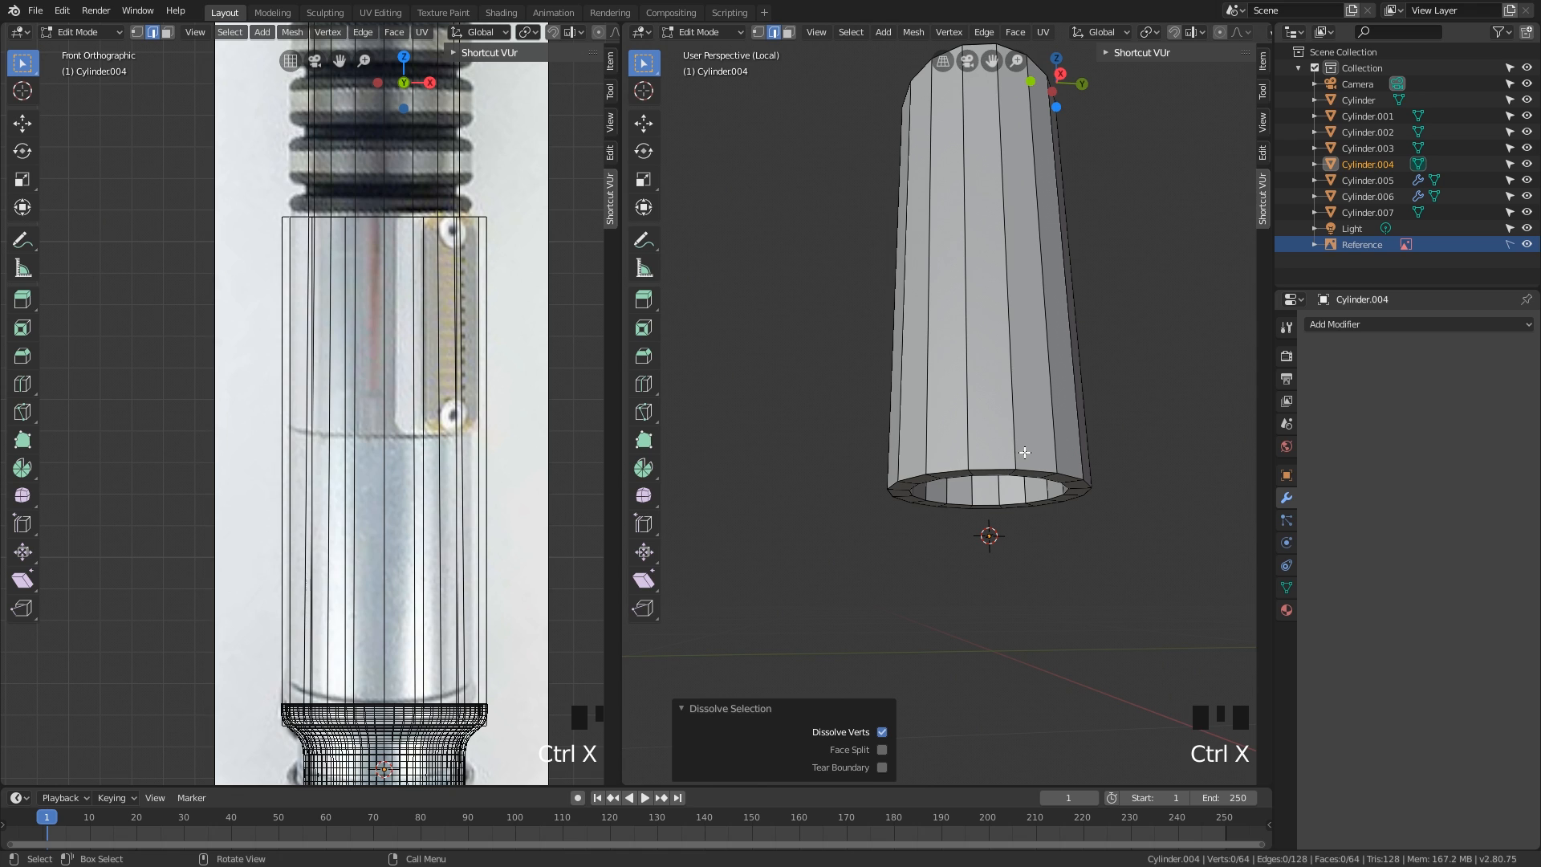
- Add a centred loop cut around the outer wall and bevel it about 2.45 m into support loops near both ends
mouse_move(1025, 453)
middle_down()
mouse_move(1029, 465)
mouse_move(1001, 460)
middle_up()
key(1)
middle_drag(1070, 511, 1009, 407)
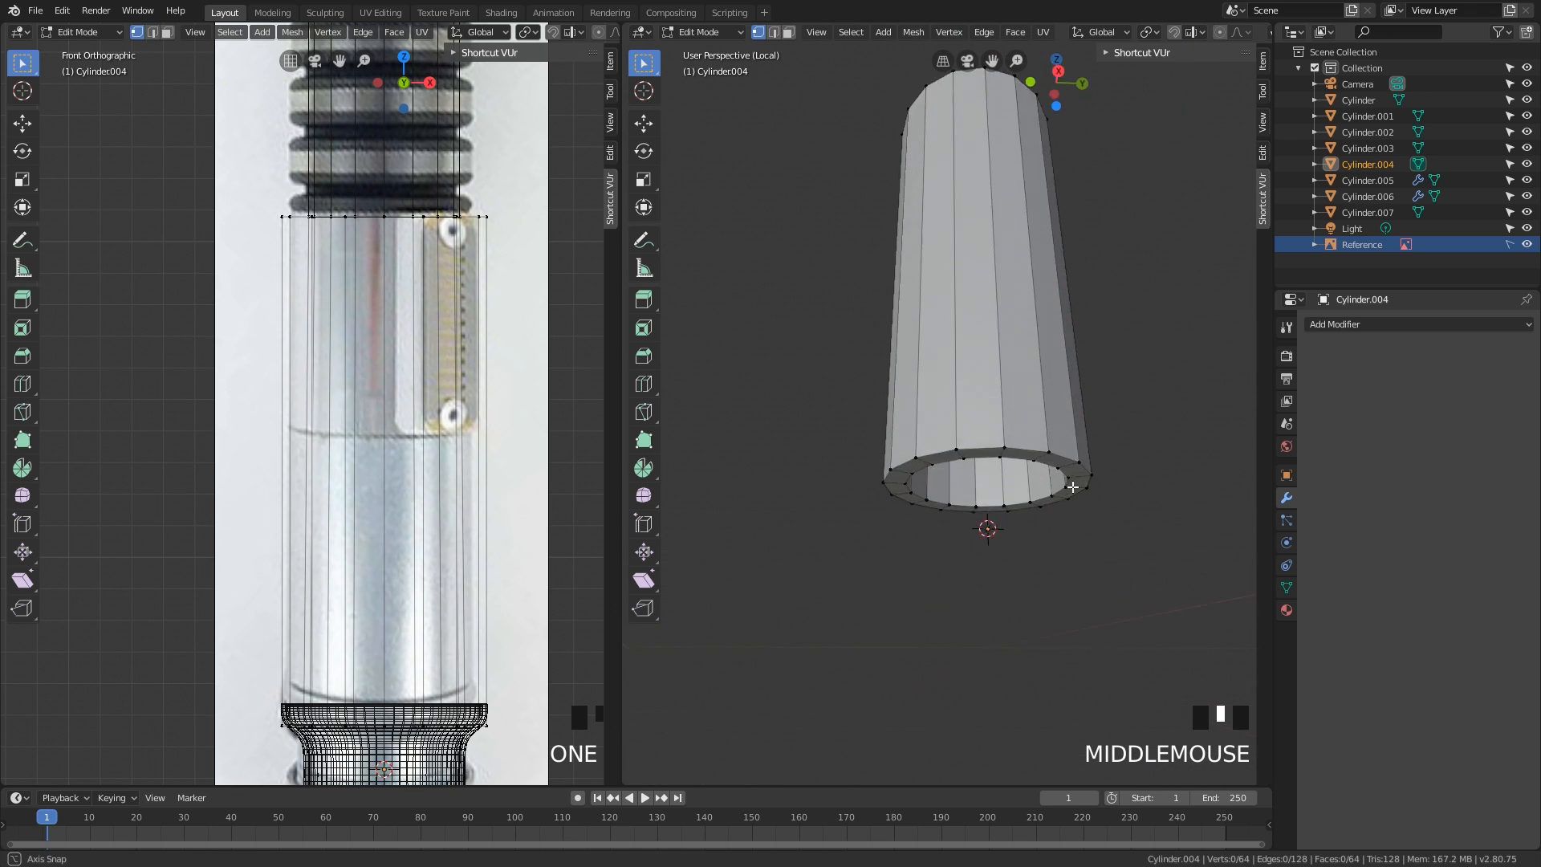
scroll(1028, 422, down, 2)
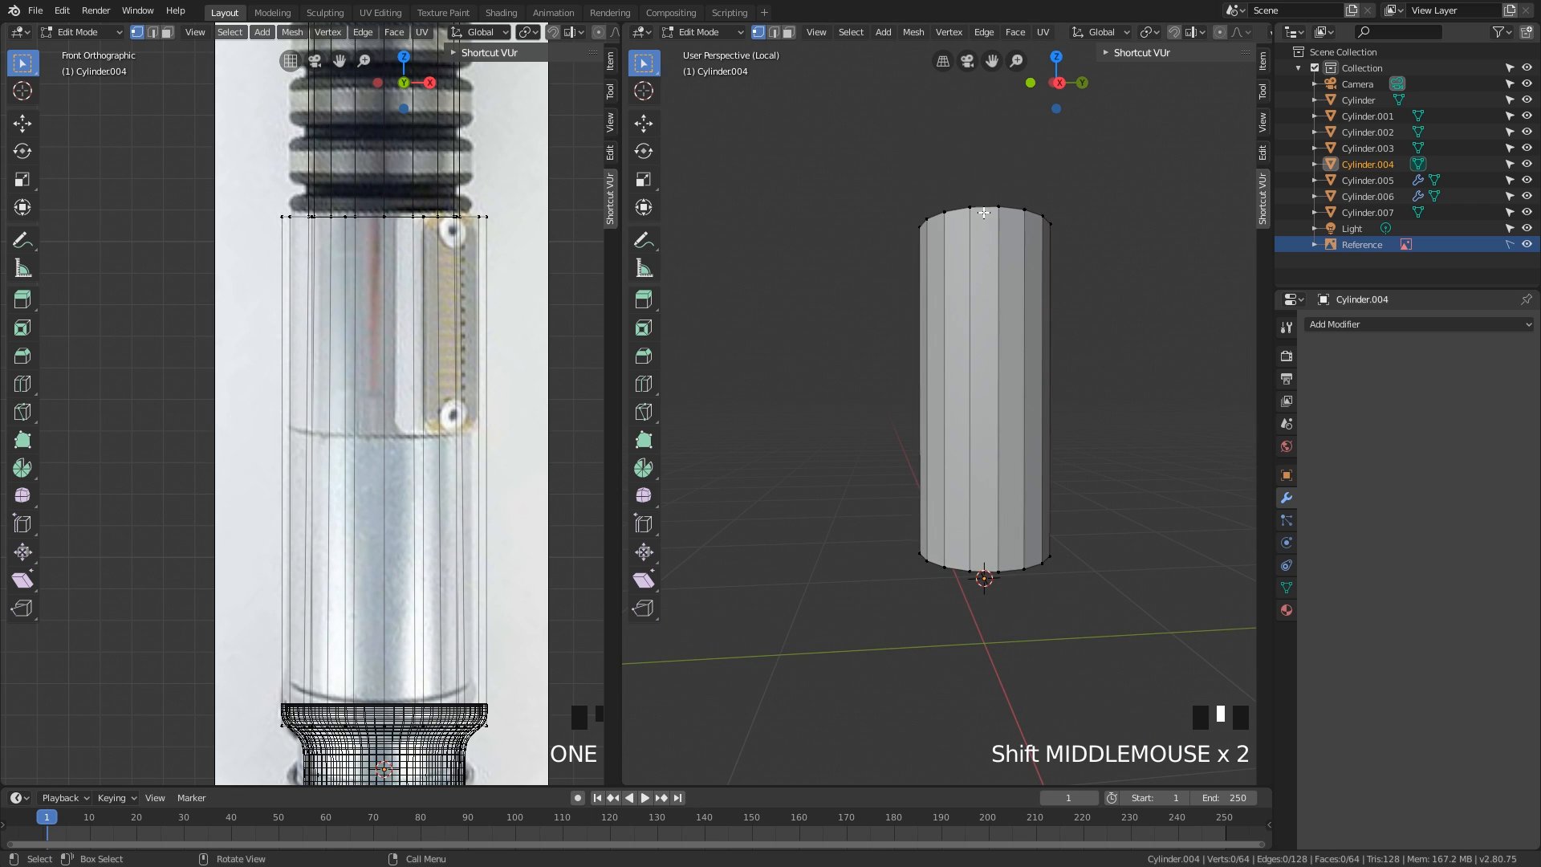
key(ctrl+r)
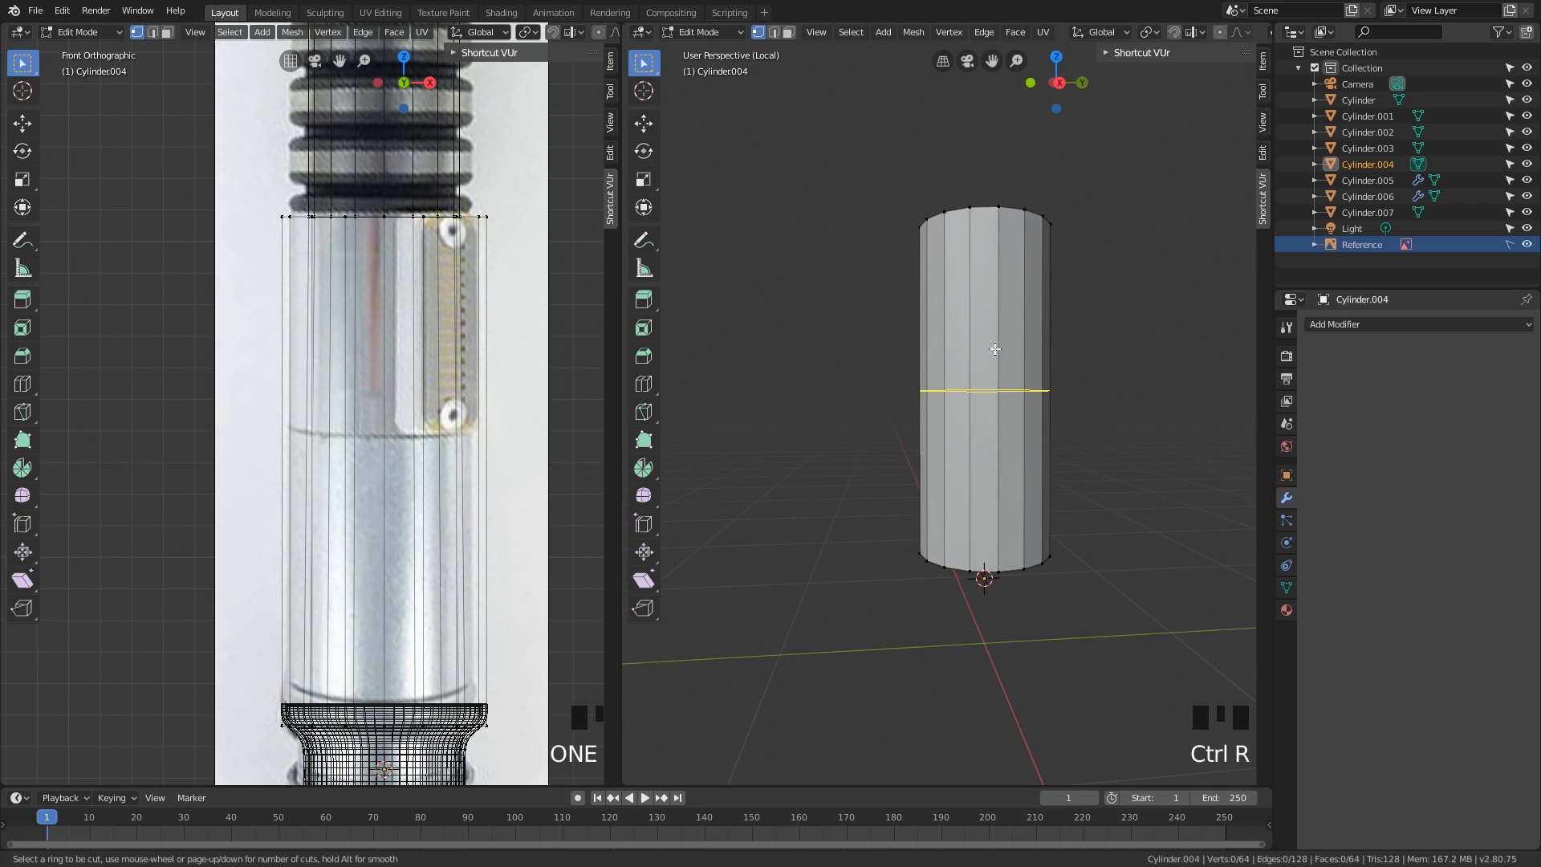
click(998, 356)
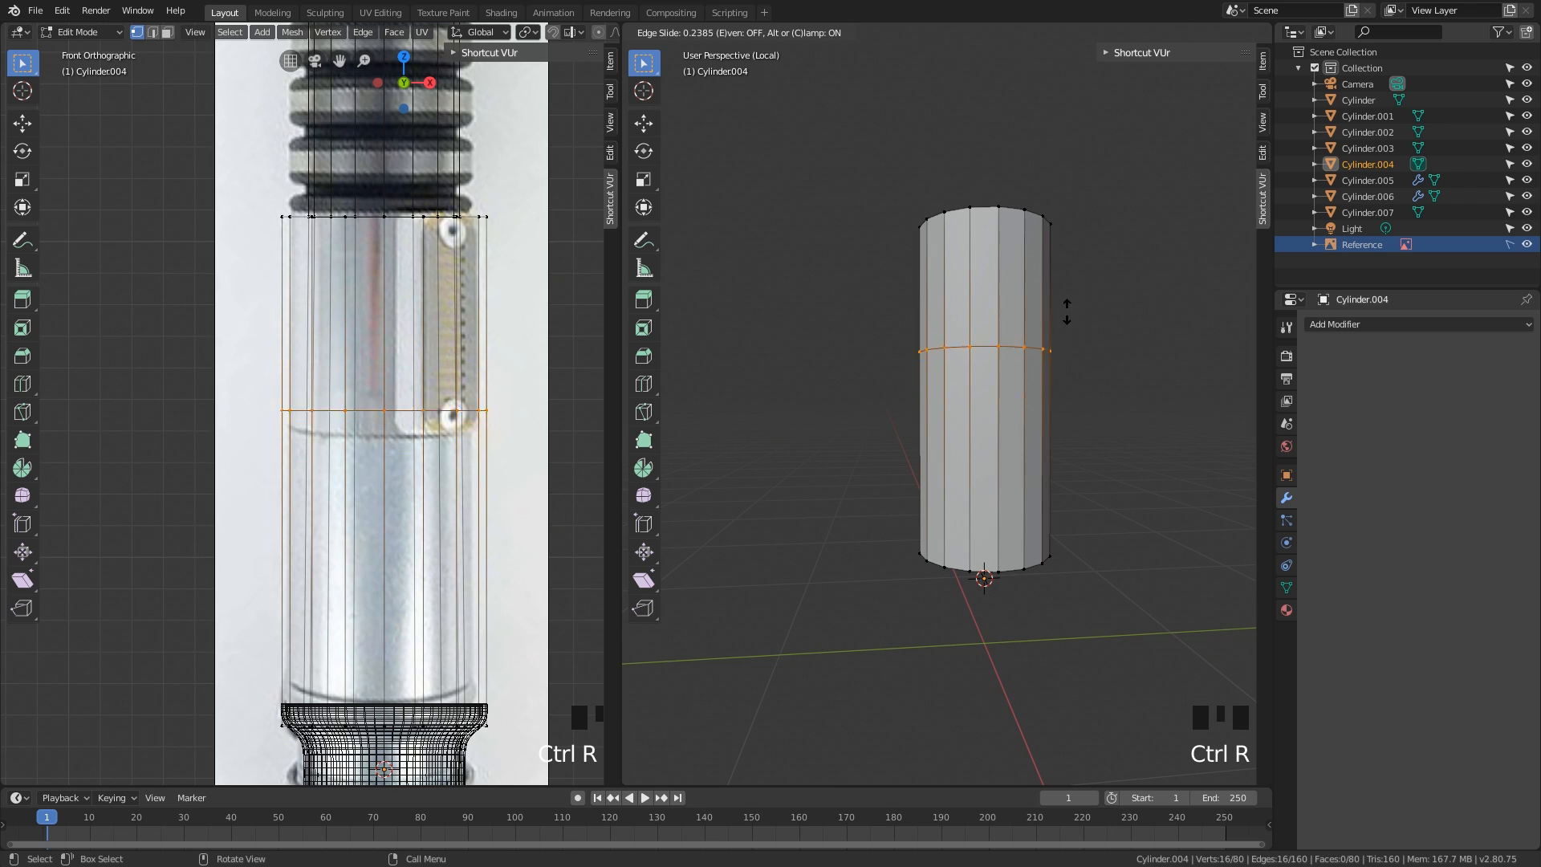
right_click(1082, 389)
key(ctrl+b)
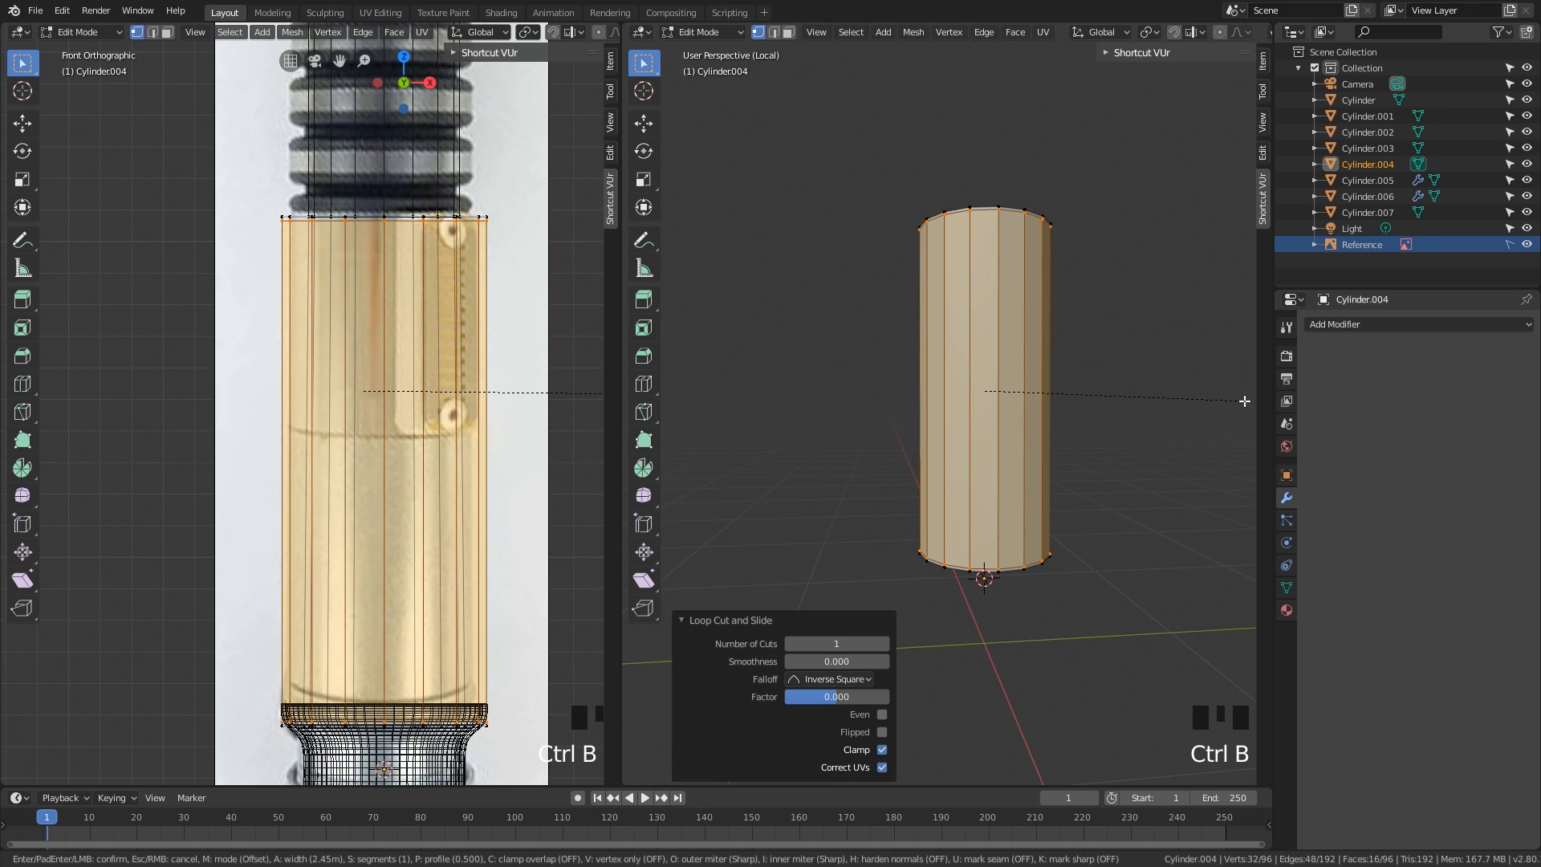
click(1245, 401)
- Add a centred loop cut around the inner wall and bevel it about 2.42 m into support loops near both ends
middle_drag(1160, 347, 1128, 370)
scroll(1059, 370, up, 2)
shift+middle_drag(1128, 369, 1010, 363)
click(1009, 323)
key(ctrl+r)
right_click(1044, 358)
key(ctrl+r)
click(1007, 345)
right_click(1019, 361)
key(ctrl+b)
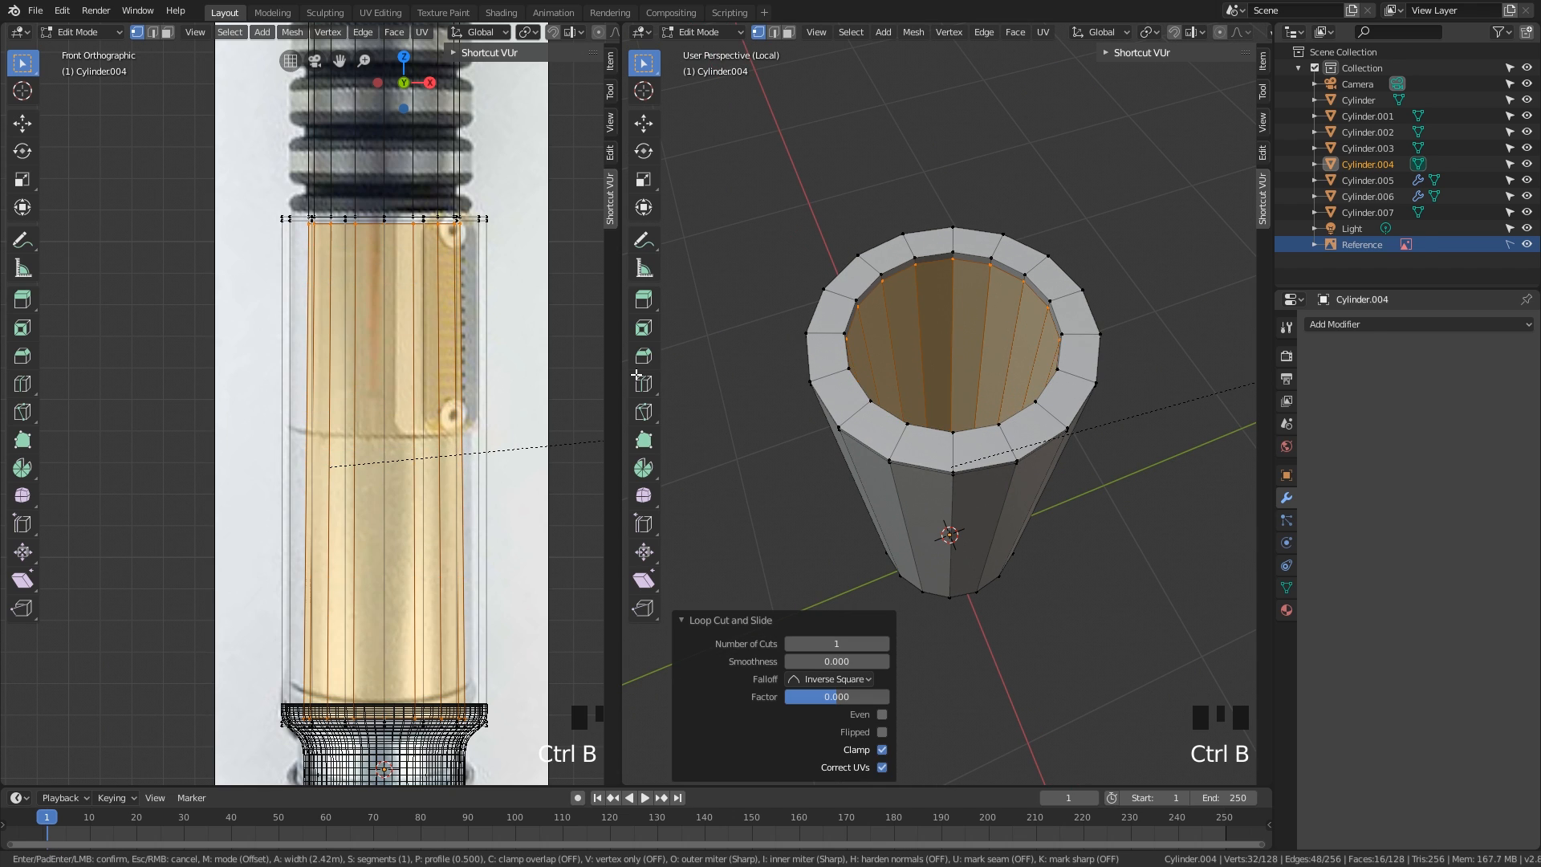
click(633, 383)
- Add a centred loop cut on the tube's top rim and bevel it 0.105 m toward the rim's inner and outer edges
middle_drag(864, 398, 937, 350)
key(2)
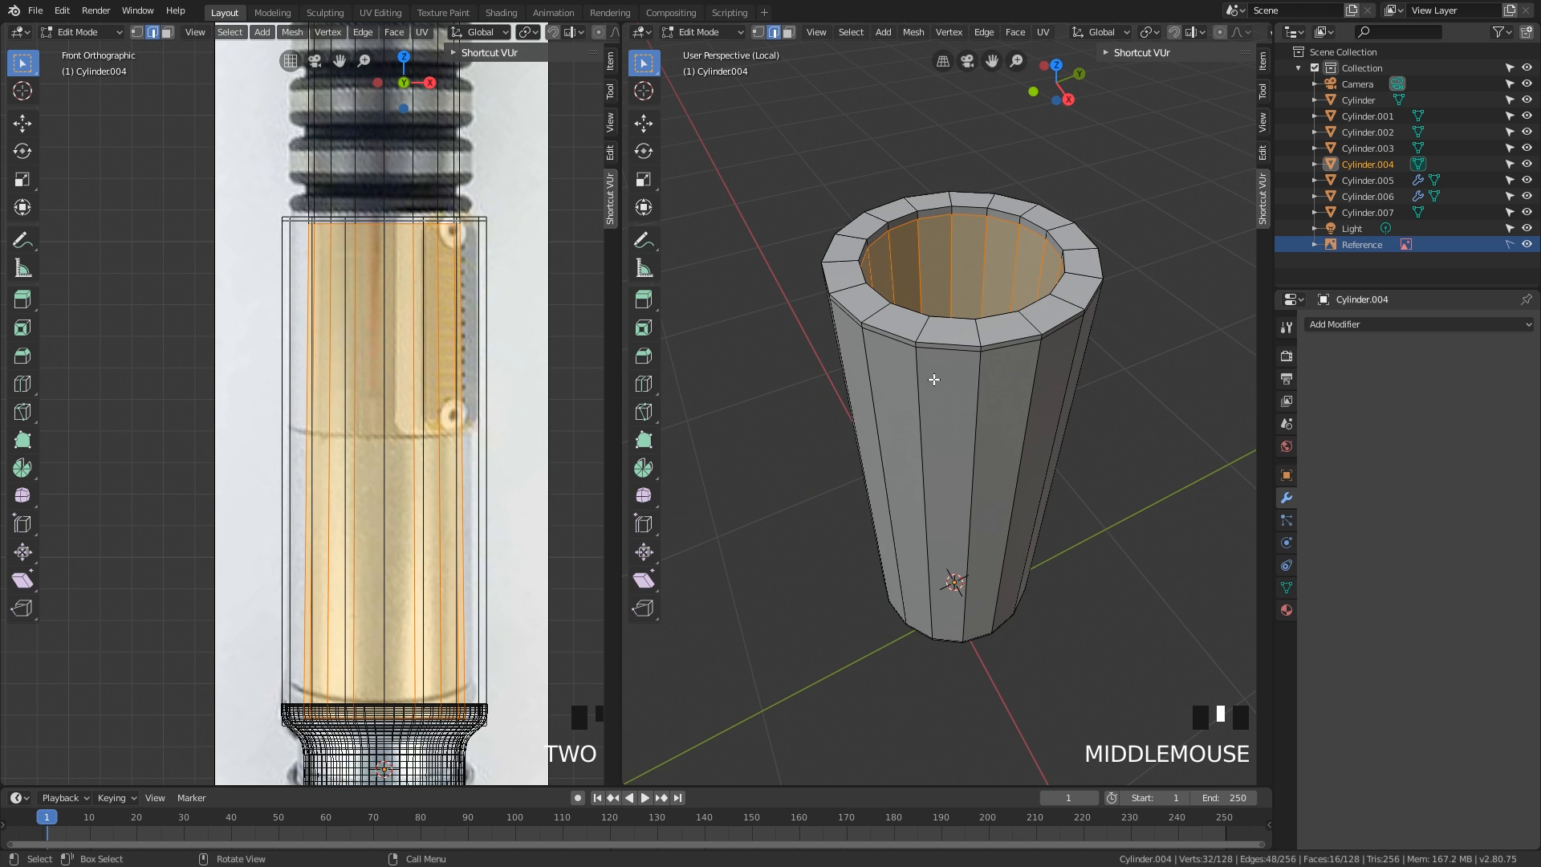
mouse_move(939, 420)
middle_down()
mouse_move(916, 189)
mouse_move(918, 415)
middle_up()
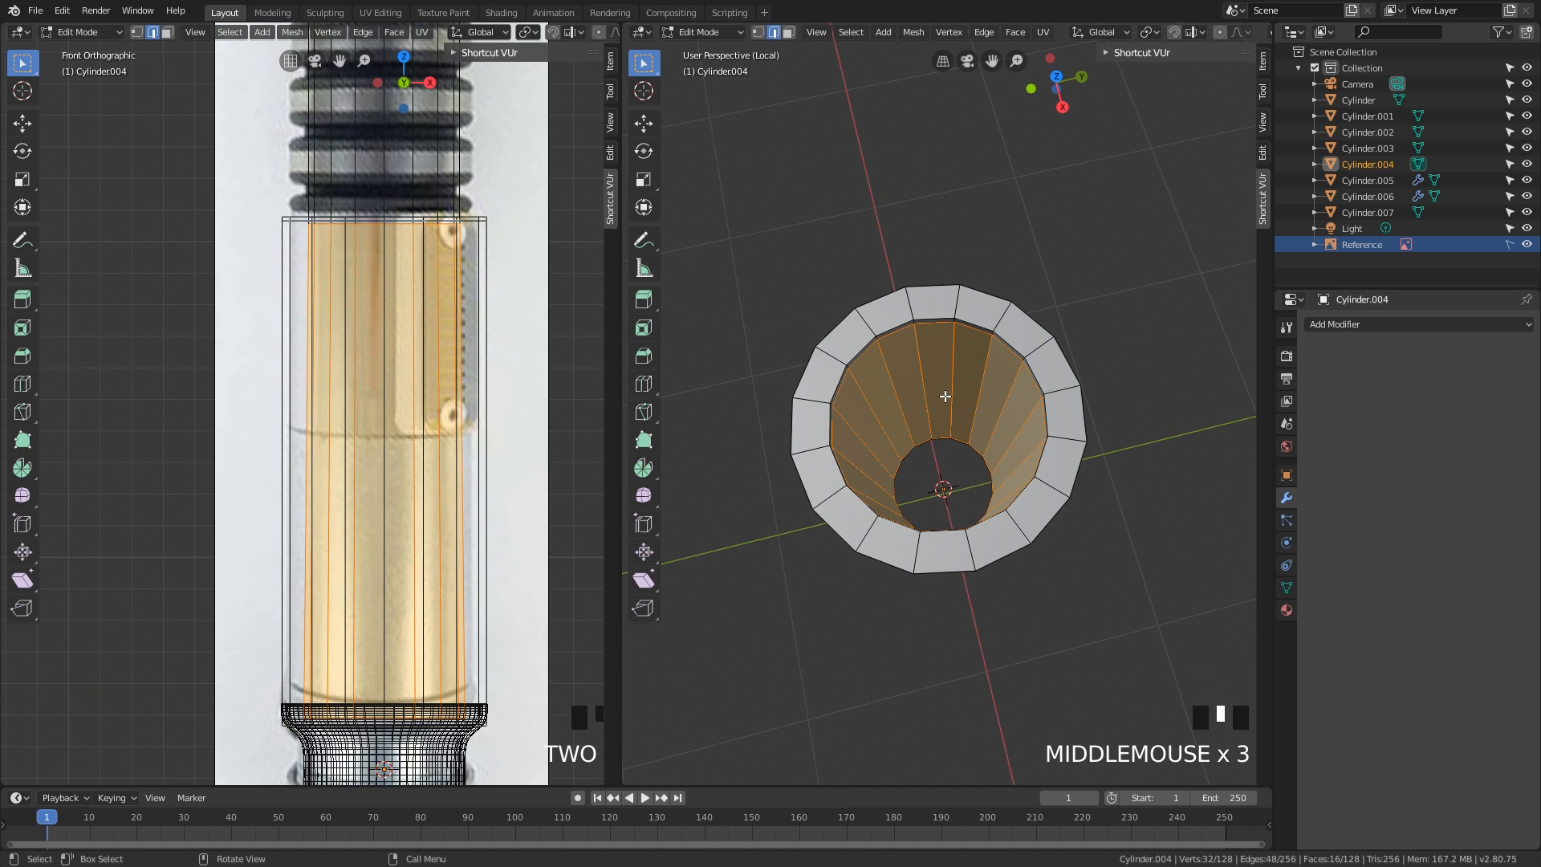
key(Tab)
middle_drag(947, 395, 971, 430)
key(Tab)
scroll(953, 377, up, 2)
key(ctrl+r)
click(1132, 404)
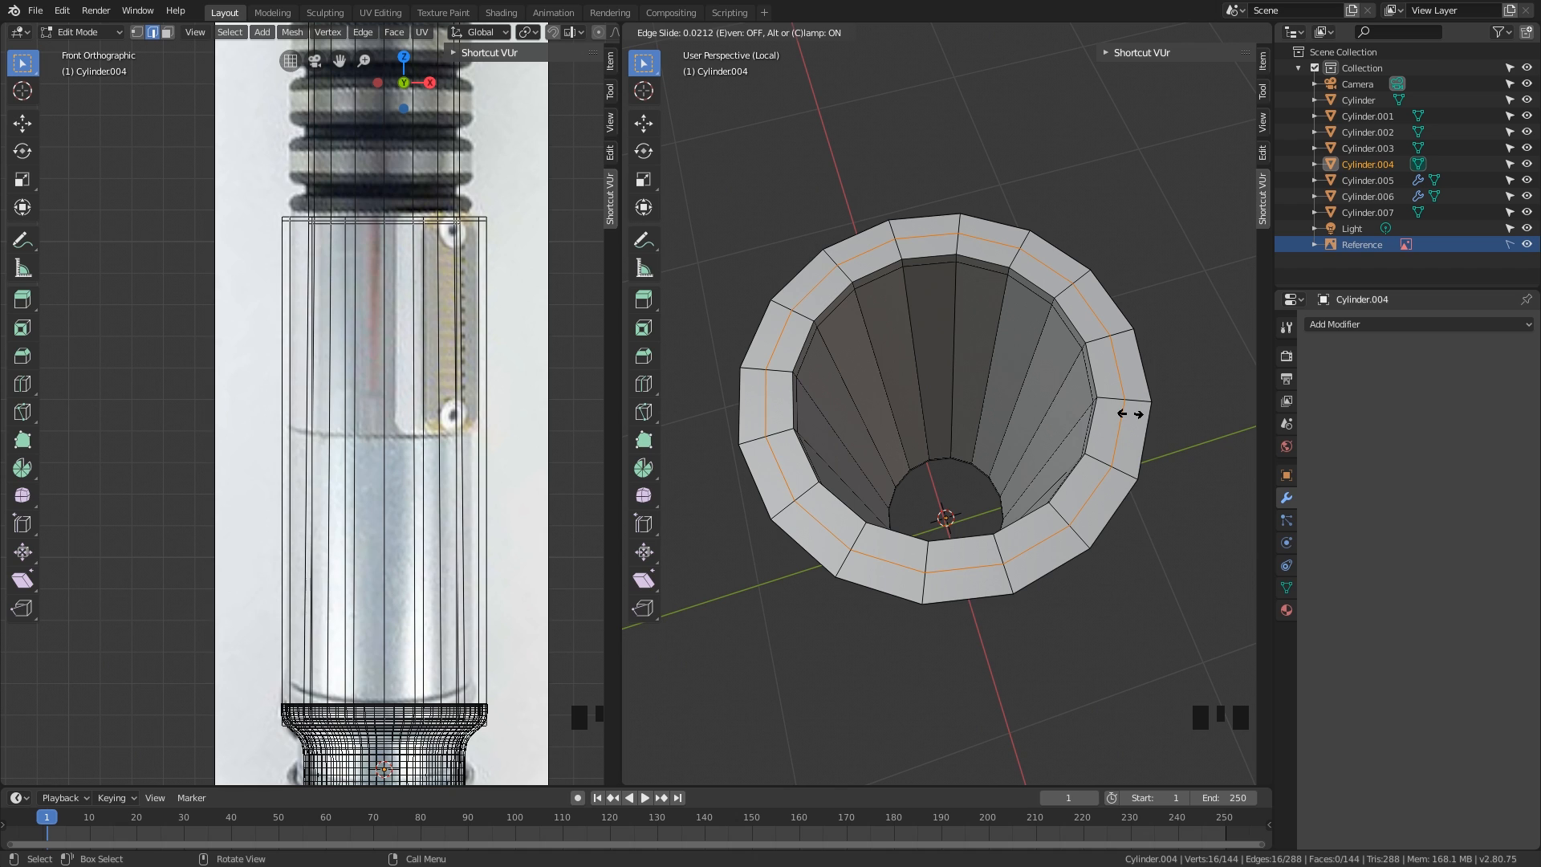
right_click(1130, 415)
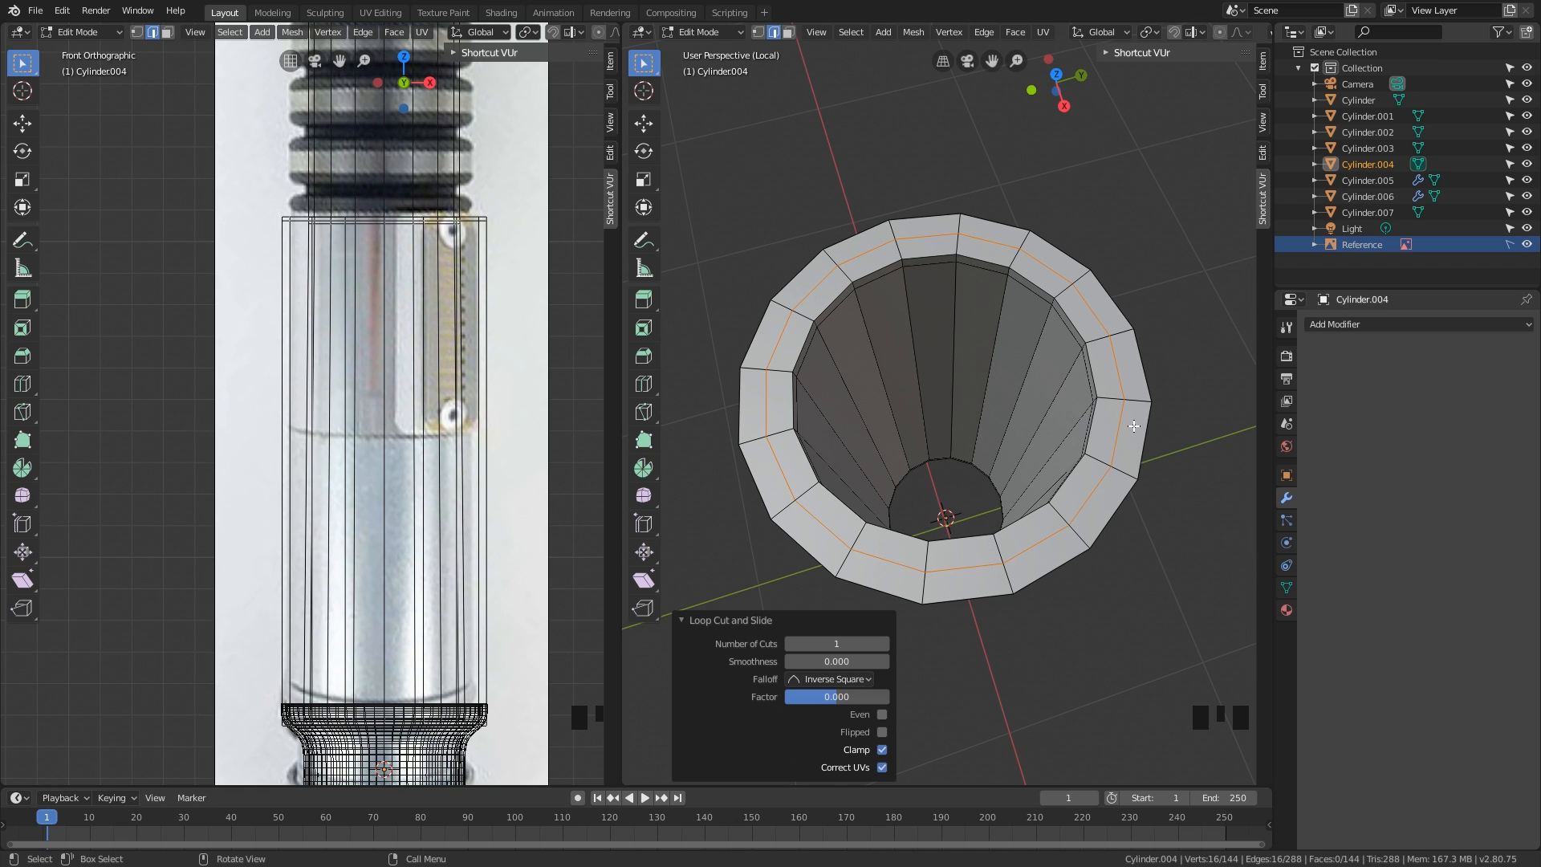
key(ctrl+b)
click(1158, 436)
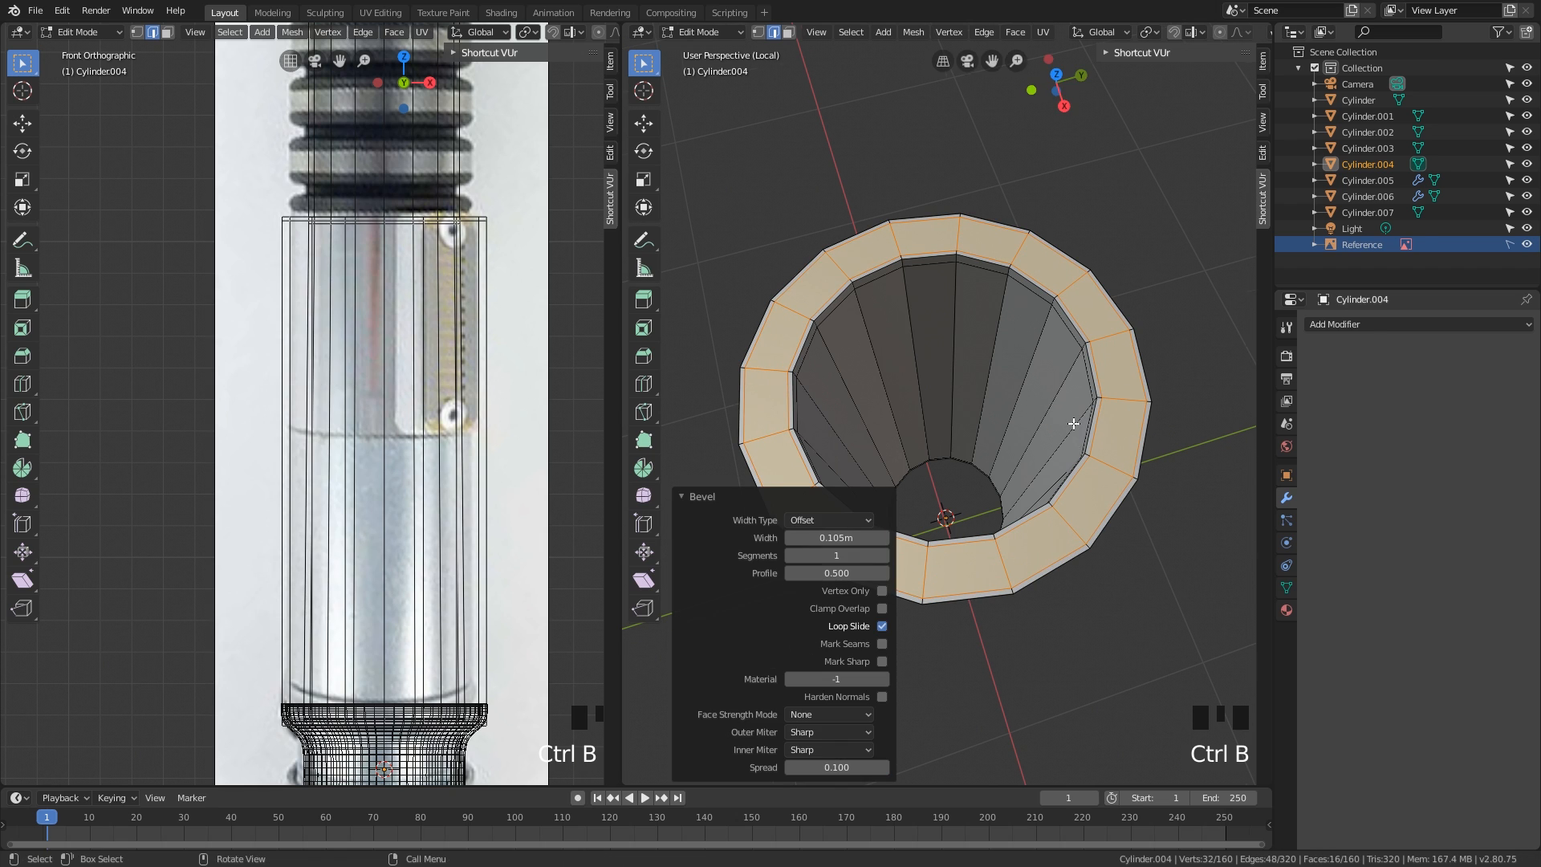
- Add a centred loop cut on the tube's bottom rim and bevel it 0.0829 m toward the rim's inner and outer edges
middle_drag(1075, 423, 1064, 321)
key(ctrl+r)
click(1086, 230)
right_click(1085, 230)
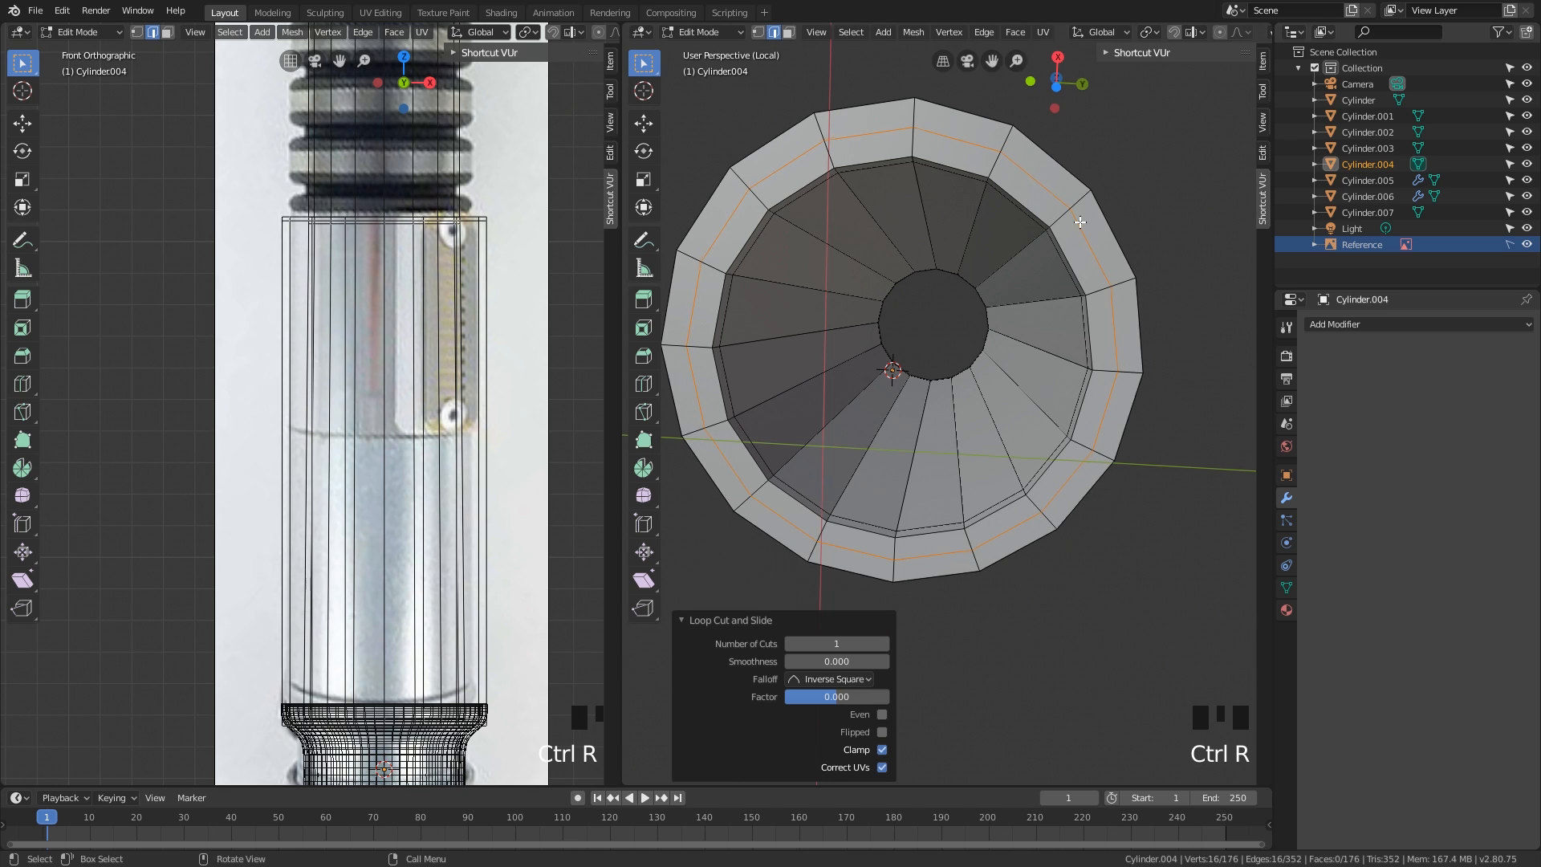
key(ctrl+b)
click(1127, 268)
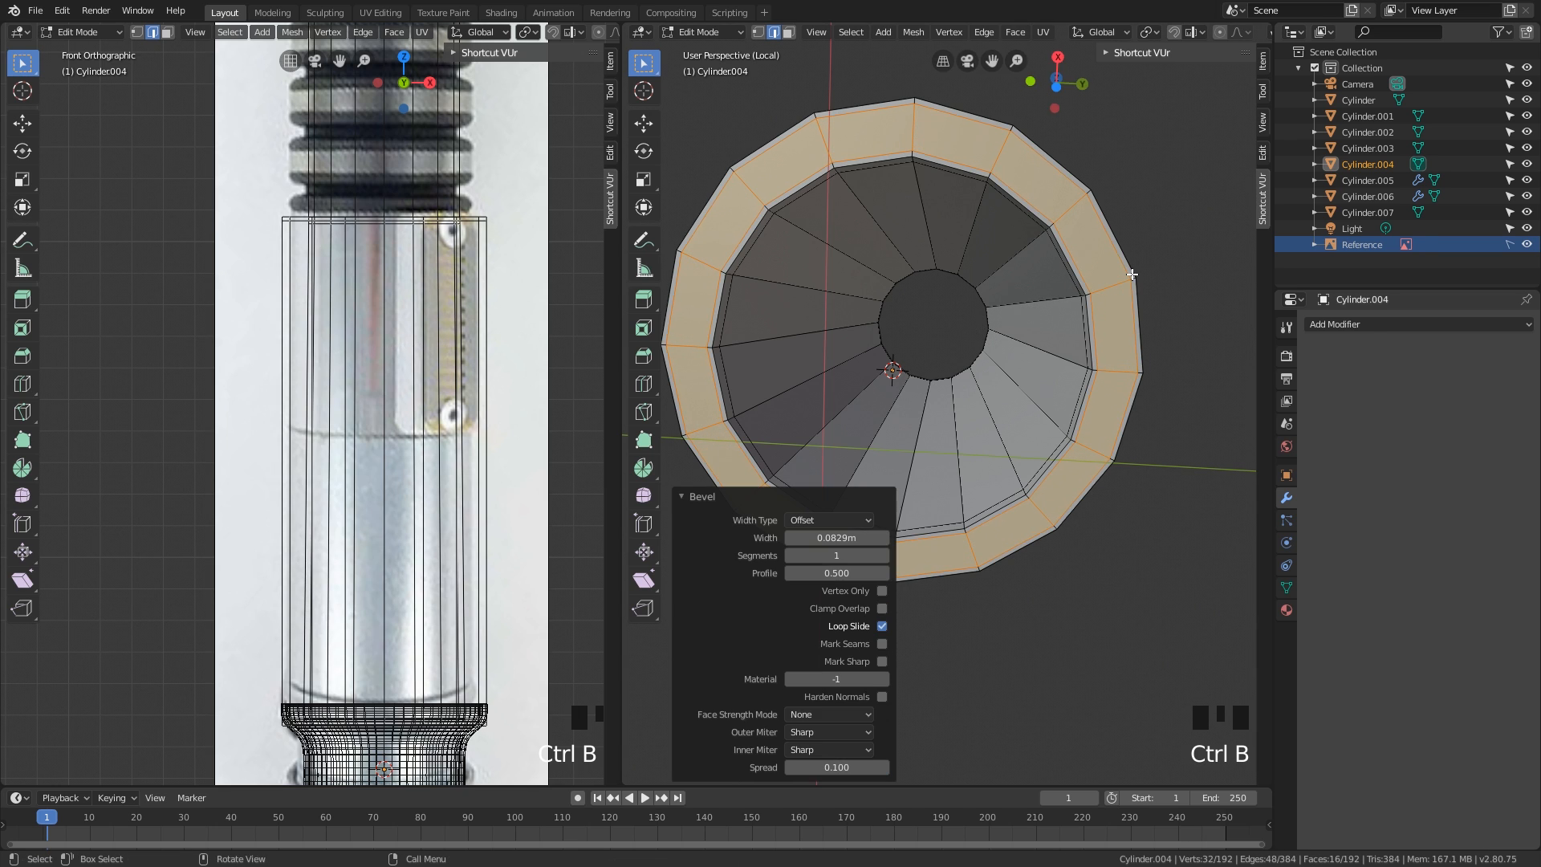
- Add a Subdivision Surface modifier to the tube in Object Mode and set its viewport subdivisions to 2
middle_drag(1126, 268, 1054, 436)
key(Tab)
scroll(1023, 391, down, 2)
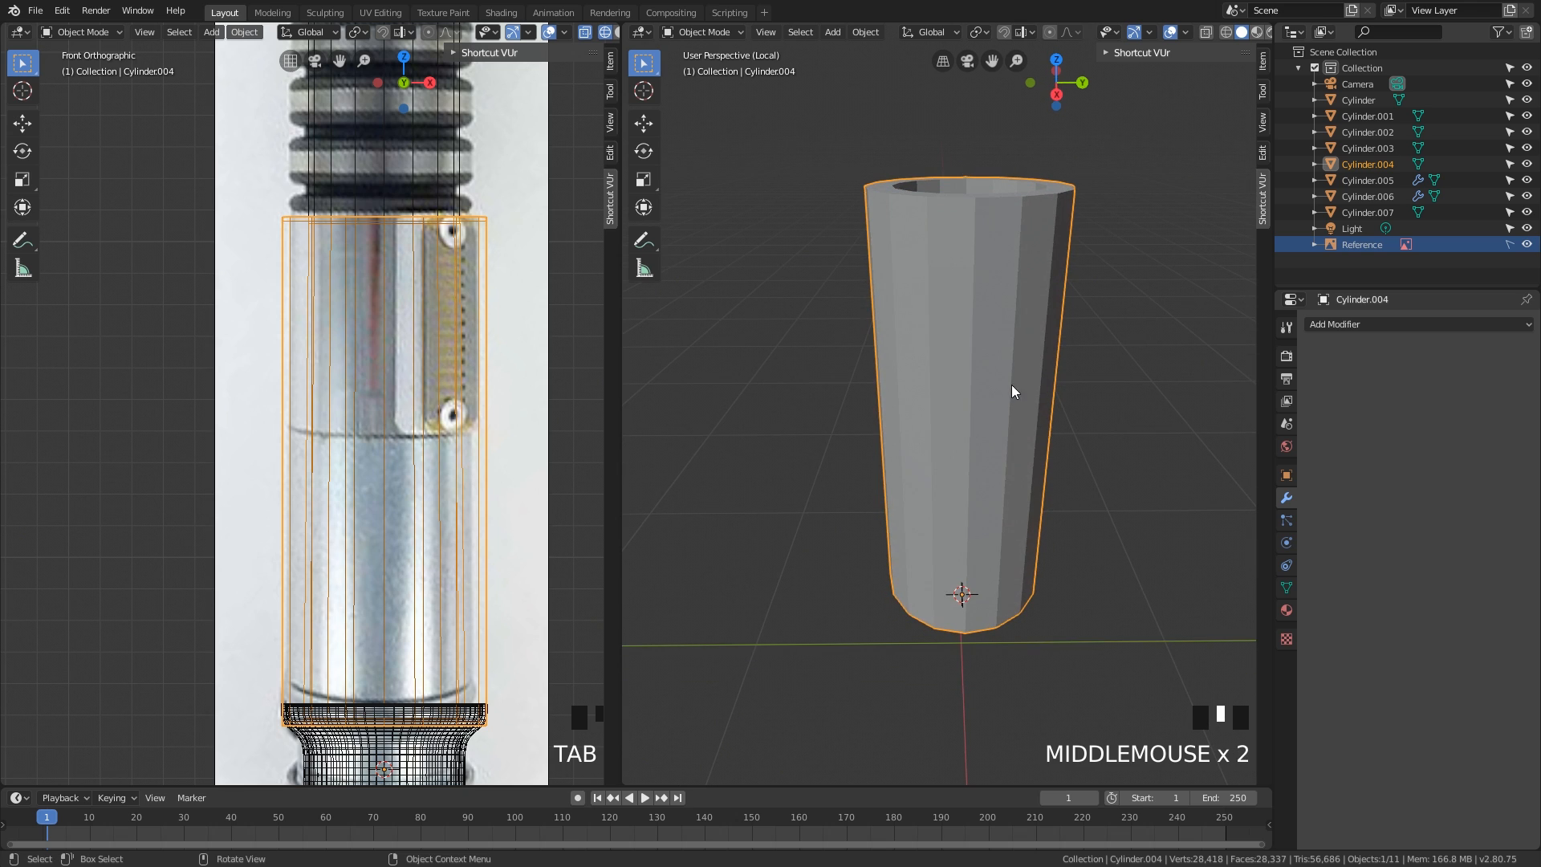
middle_drag(1011, 384, 1043, 384)
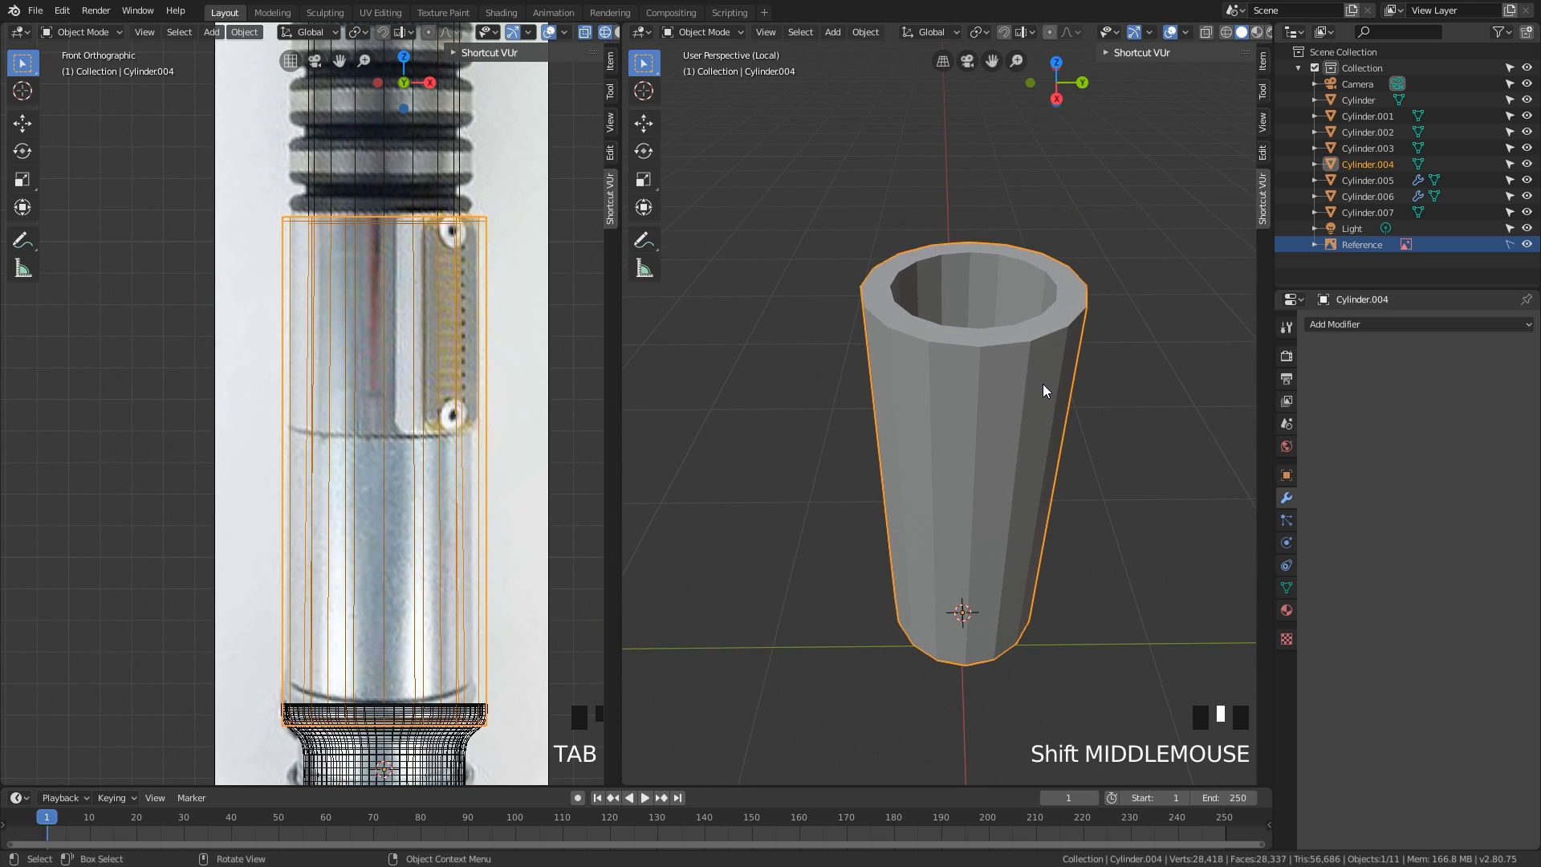
key(ctrl+1)
middle_drag(1042, 384, 1003, 378)
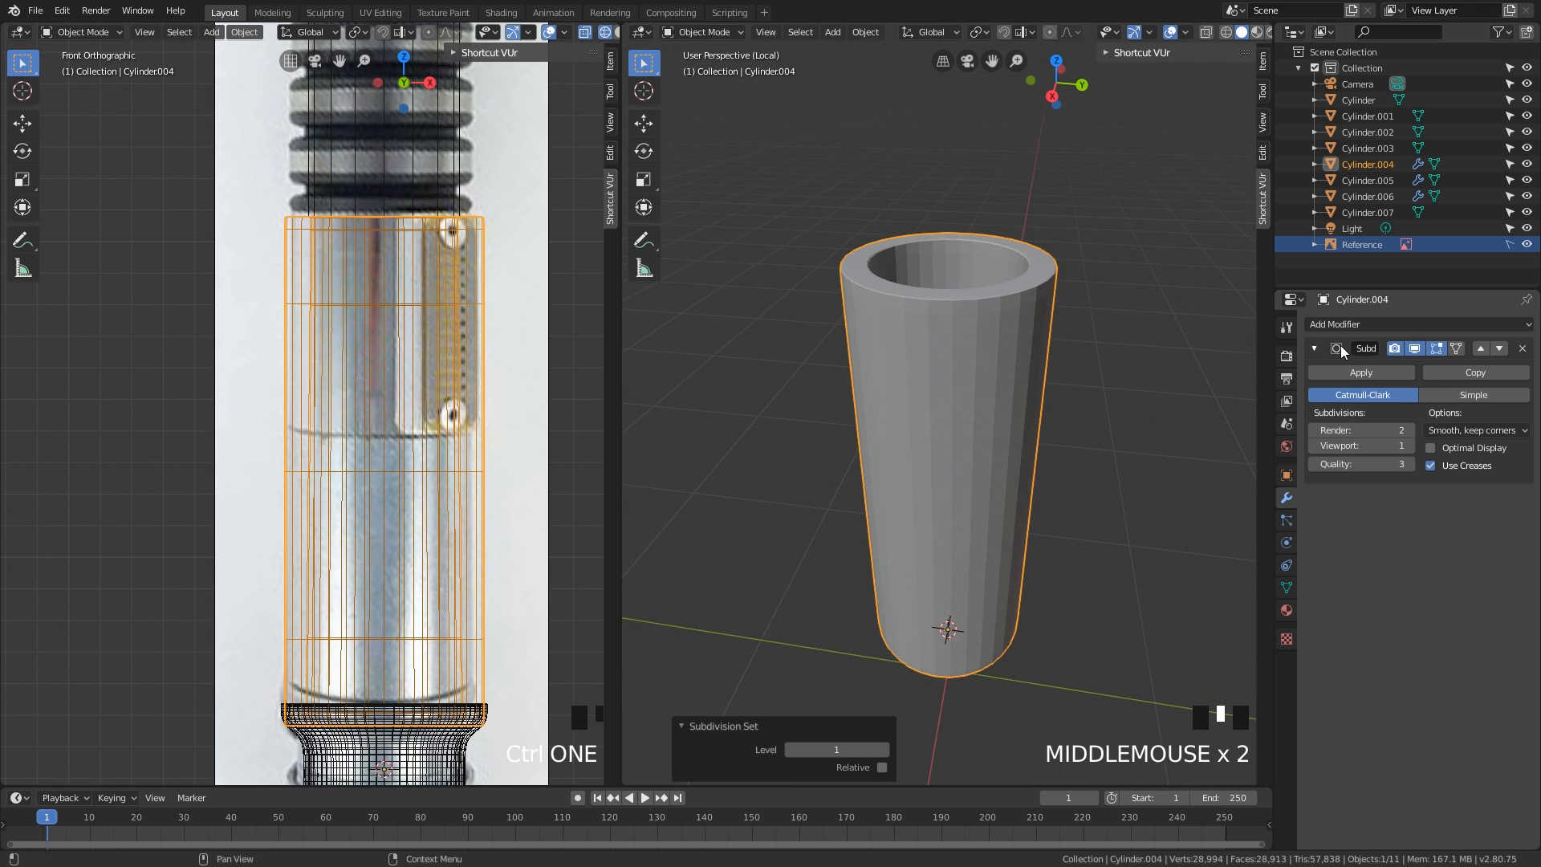
click(1409, 446)
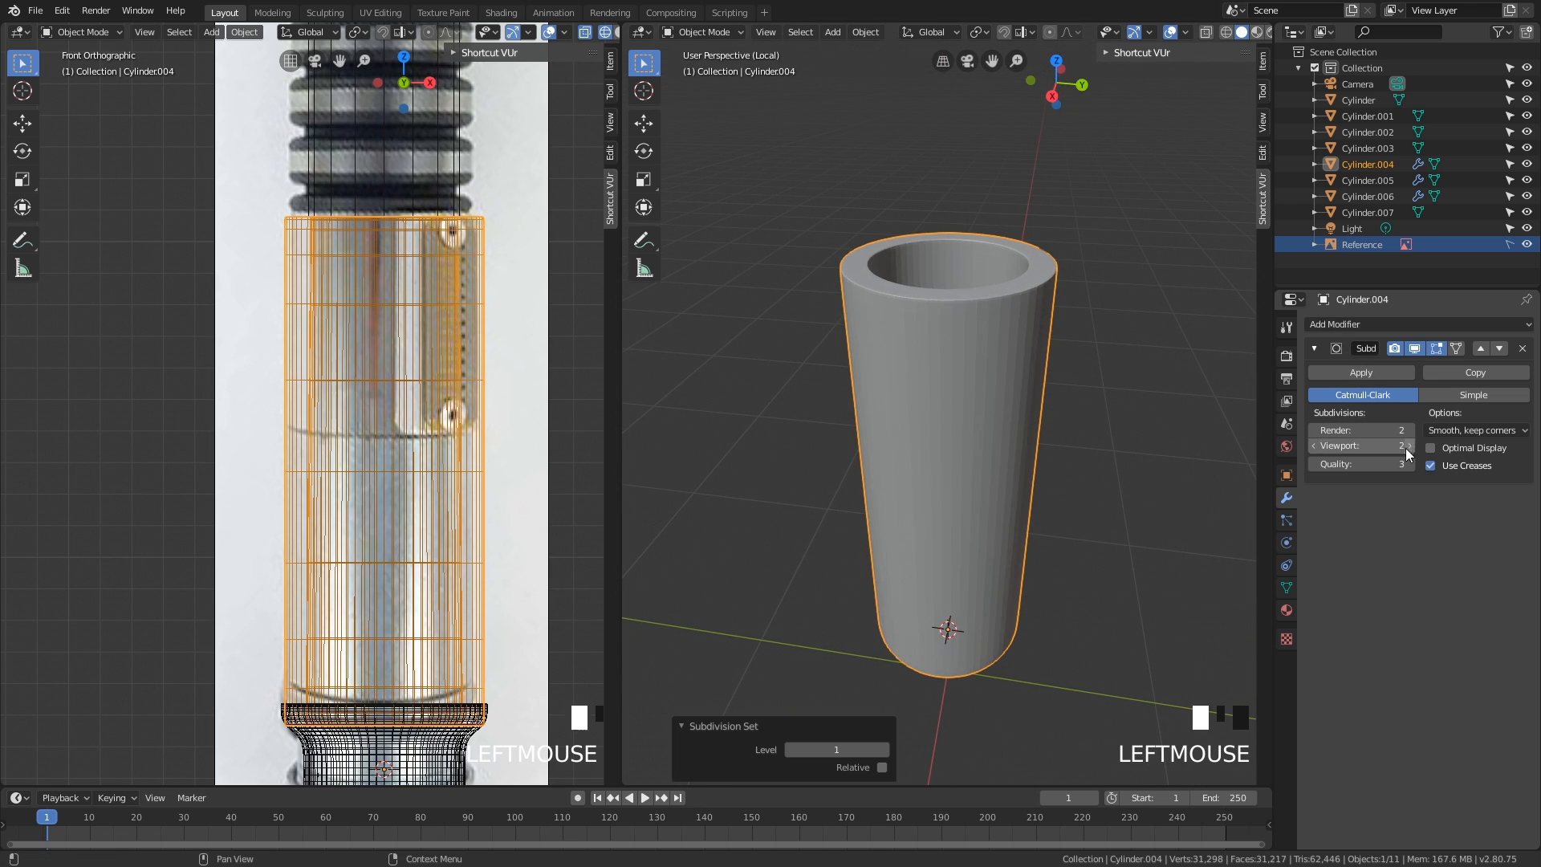
middle_drag(1204, 434, 1147, 411)
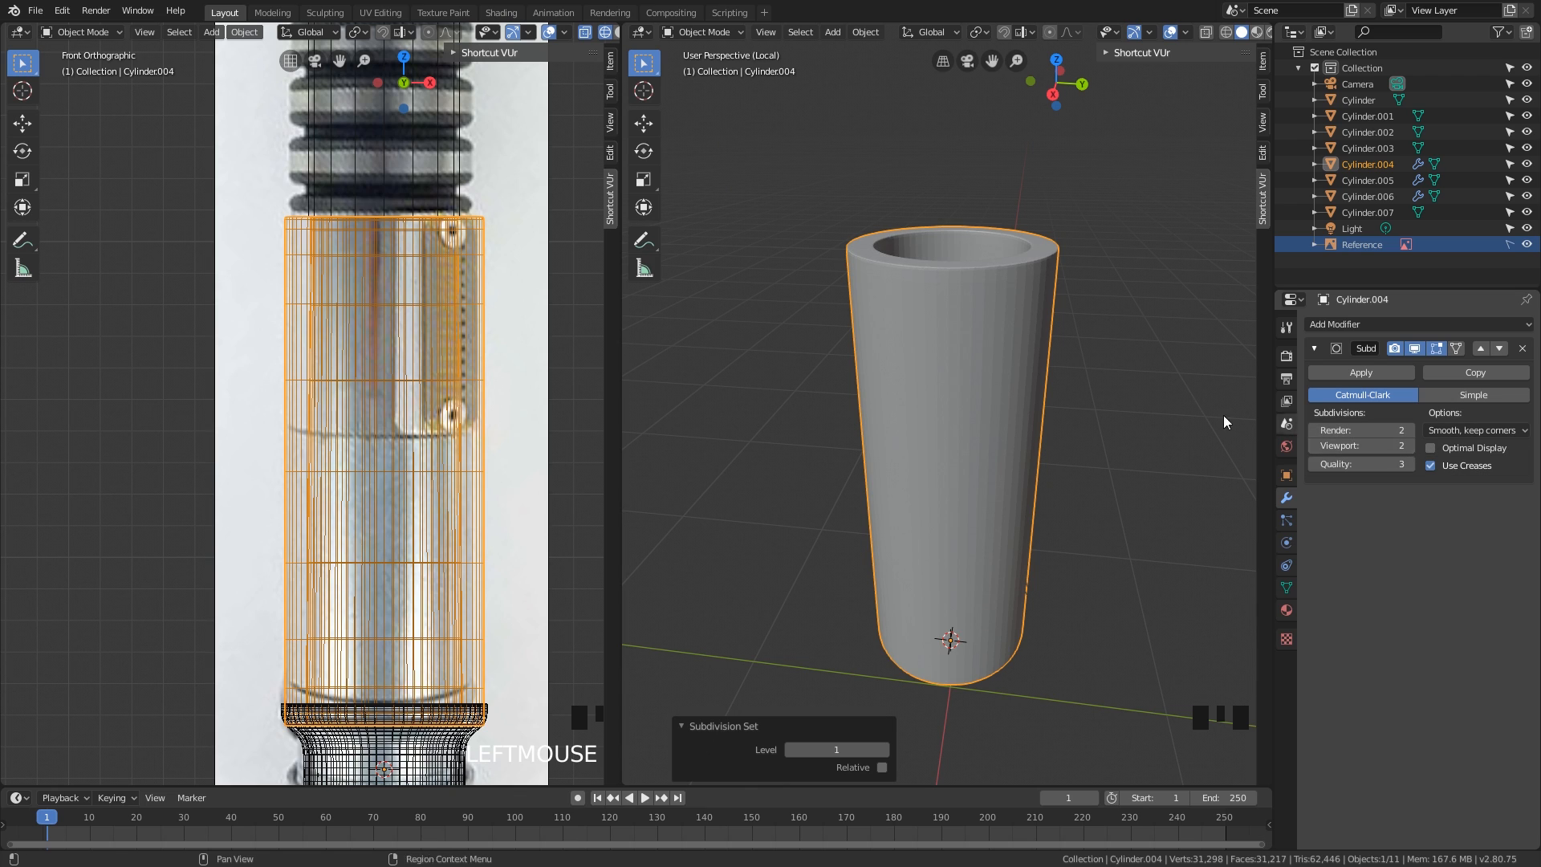
- Apply smooth shading to the subdivided tube
middle_drag(1140, 397, 1107, 387)
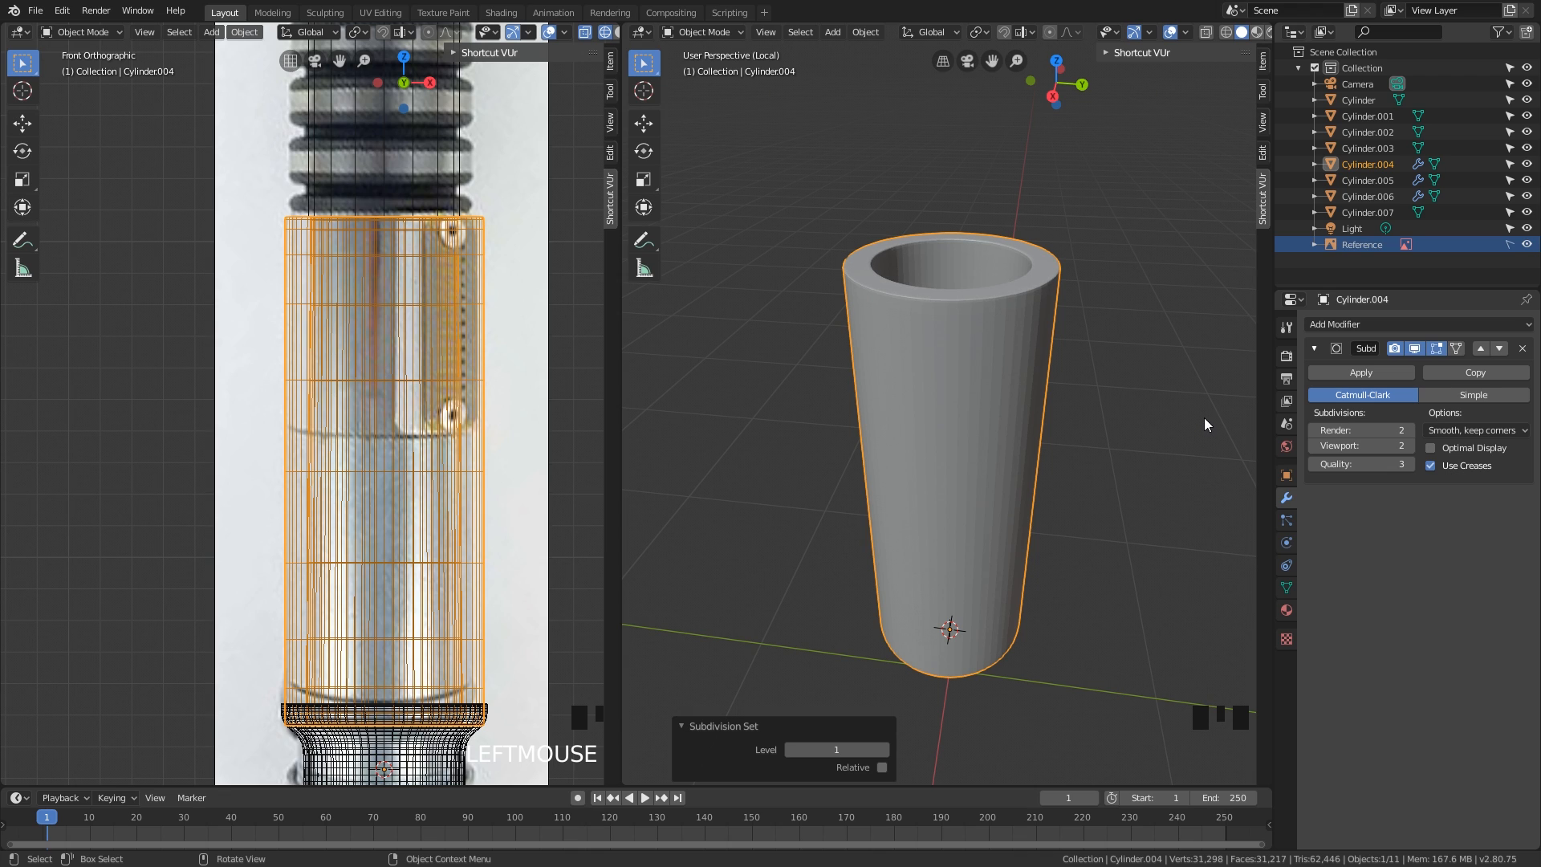
middle_drag(1110, 416, 1114, 407)
right_click(1013, 381)
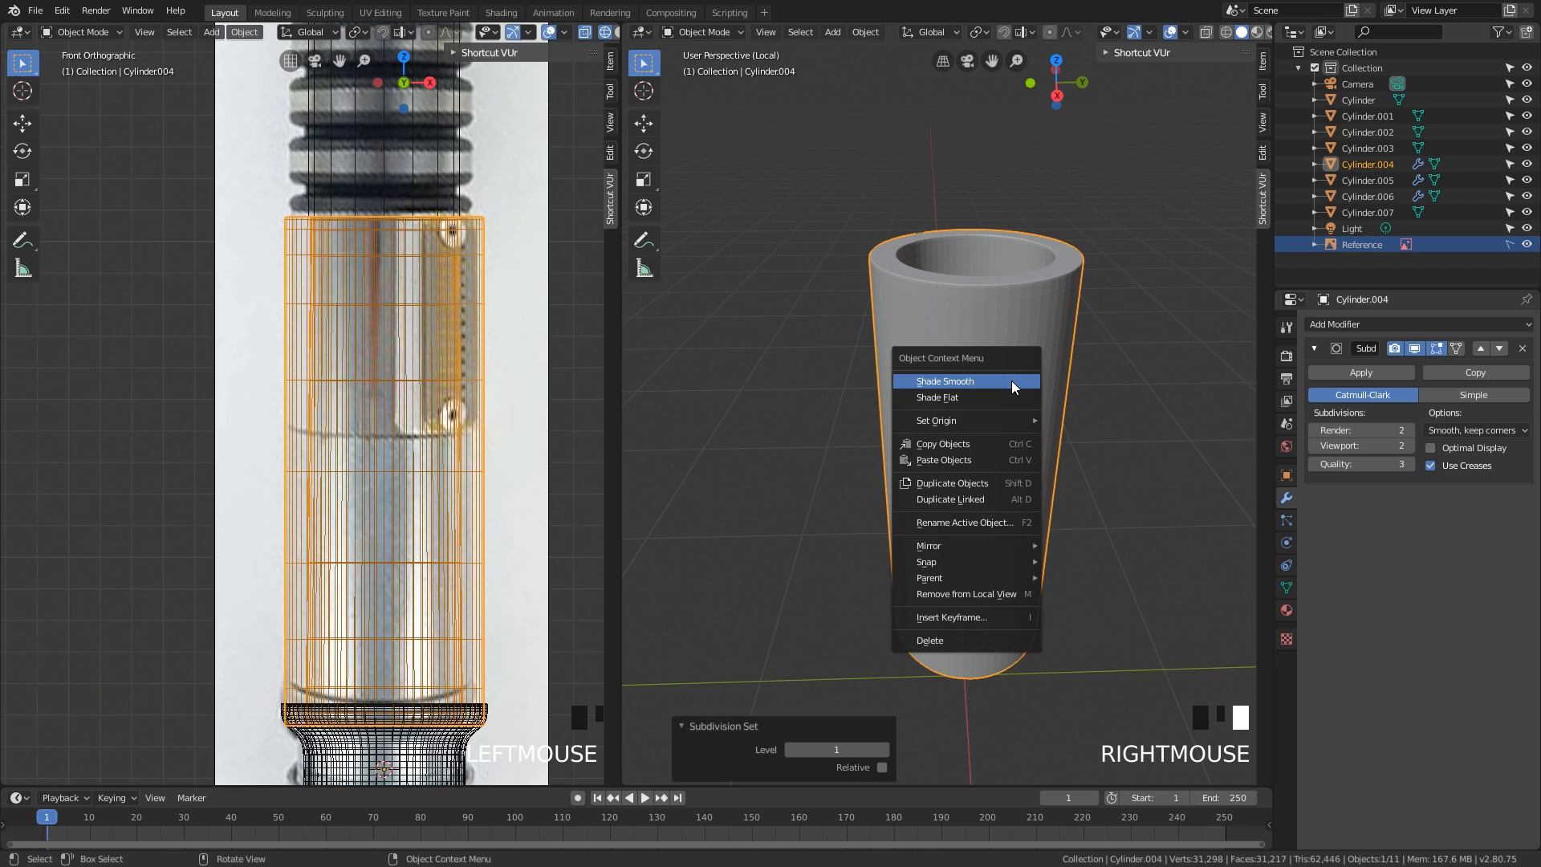
click(1012, 380)
middle_drag(1009, 382, 1030, 383)
- Turn off the subdivision modifier's Edit Mode display so only the tube's cage is shown while editing
key(Tab)
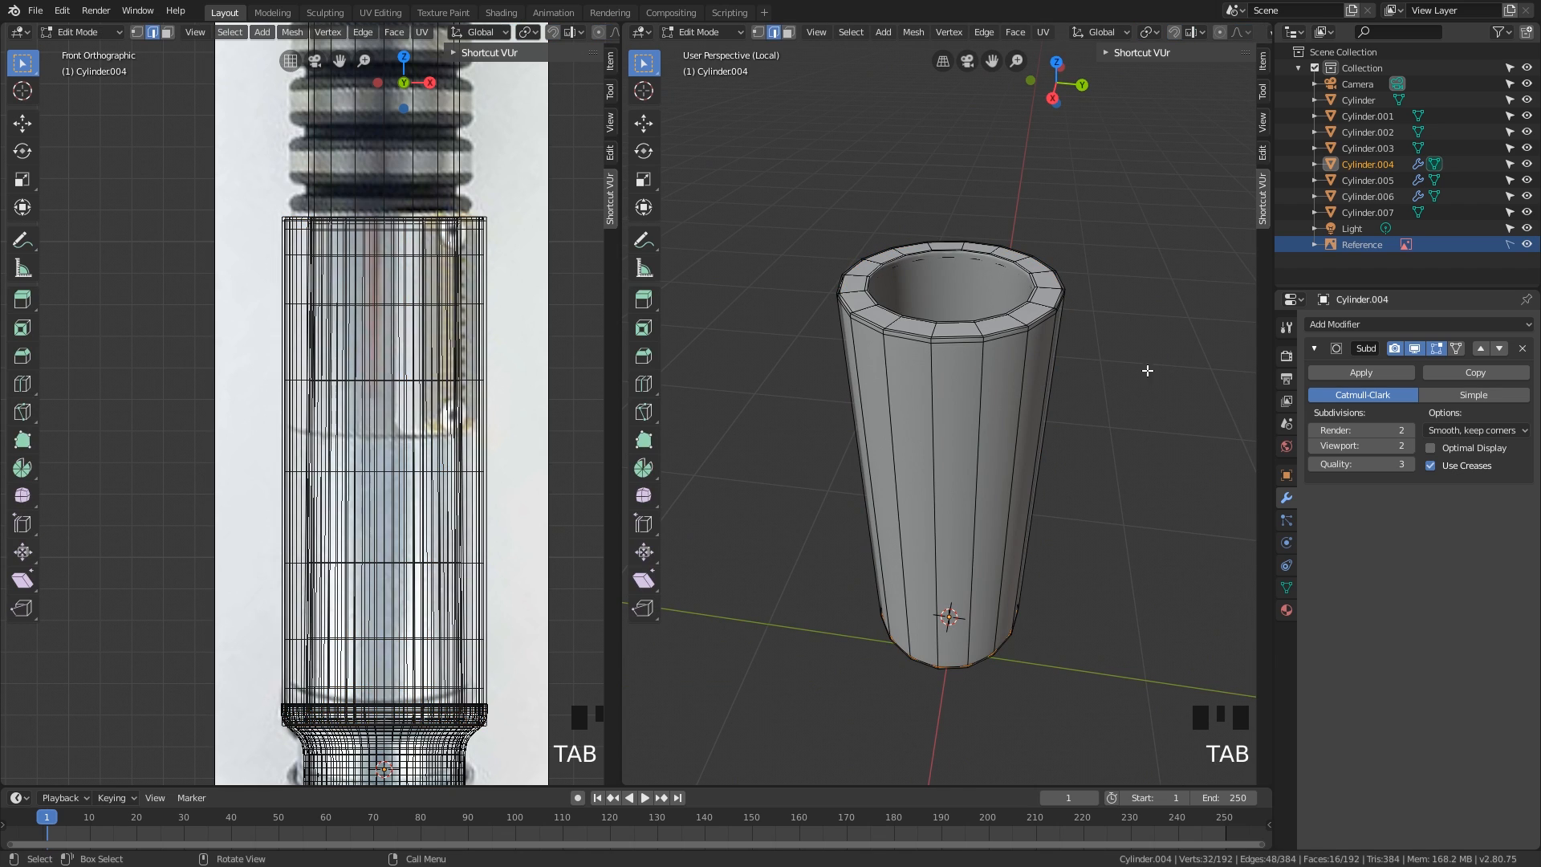
key(Tab)
click(975, 411)
scroll(975, 411, down, 2)
key(Tab)
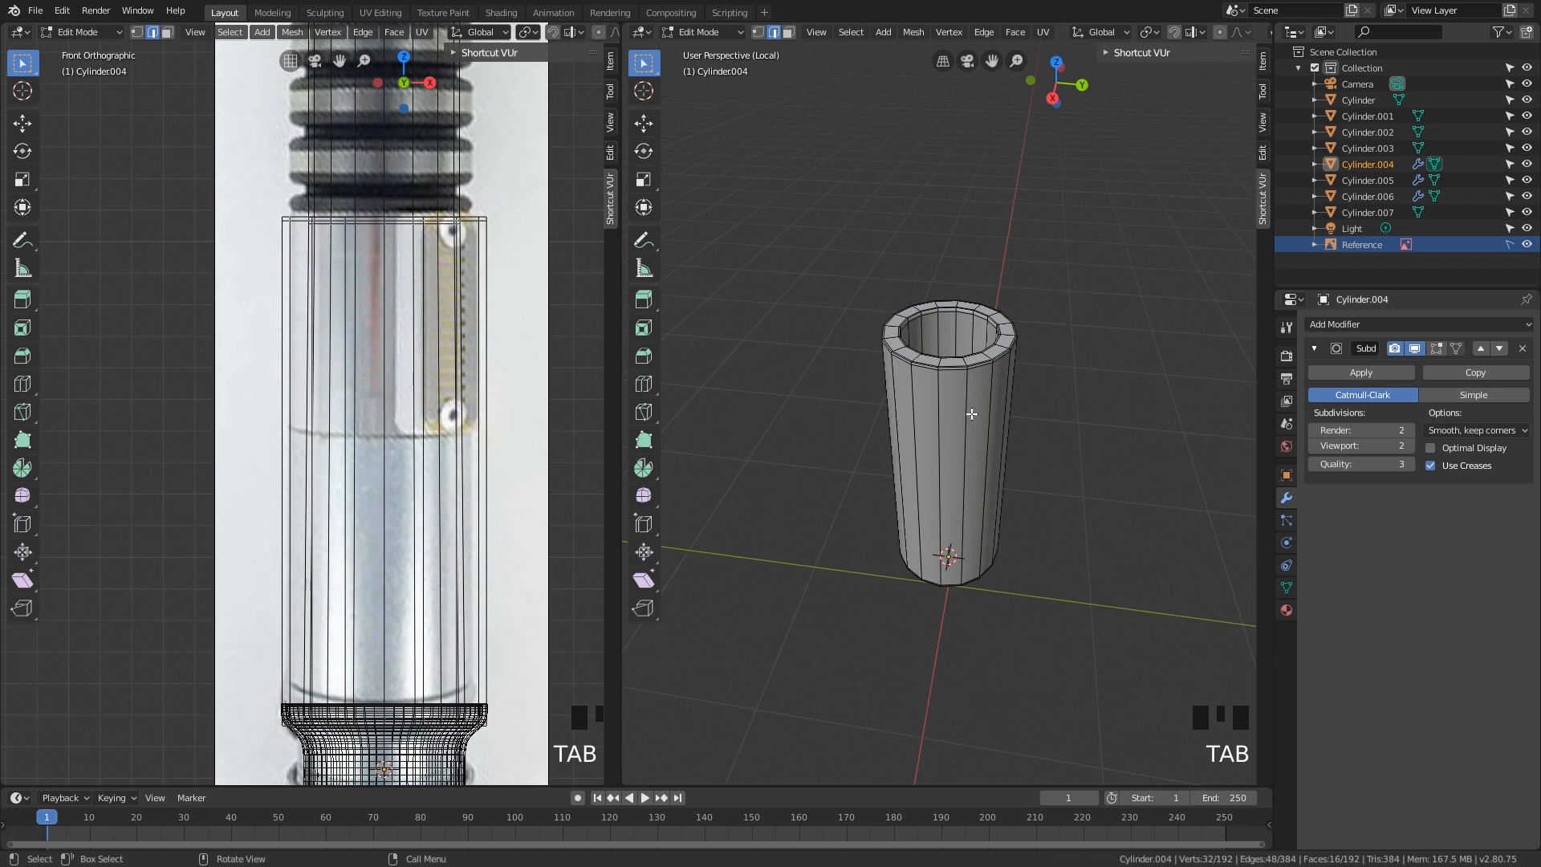
- Return to Object Mode with the whole hilt shown and select the grip cylinder directly above the tube
middle_drag(971, 415, 981, 384)
key(KP_Divide)
key(Tab)
click(989, 377)
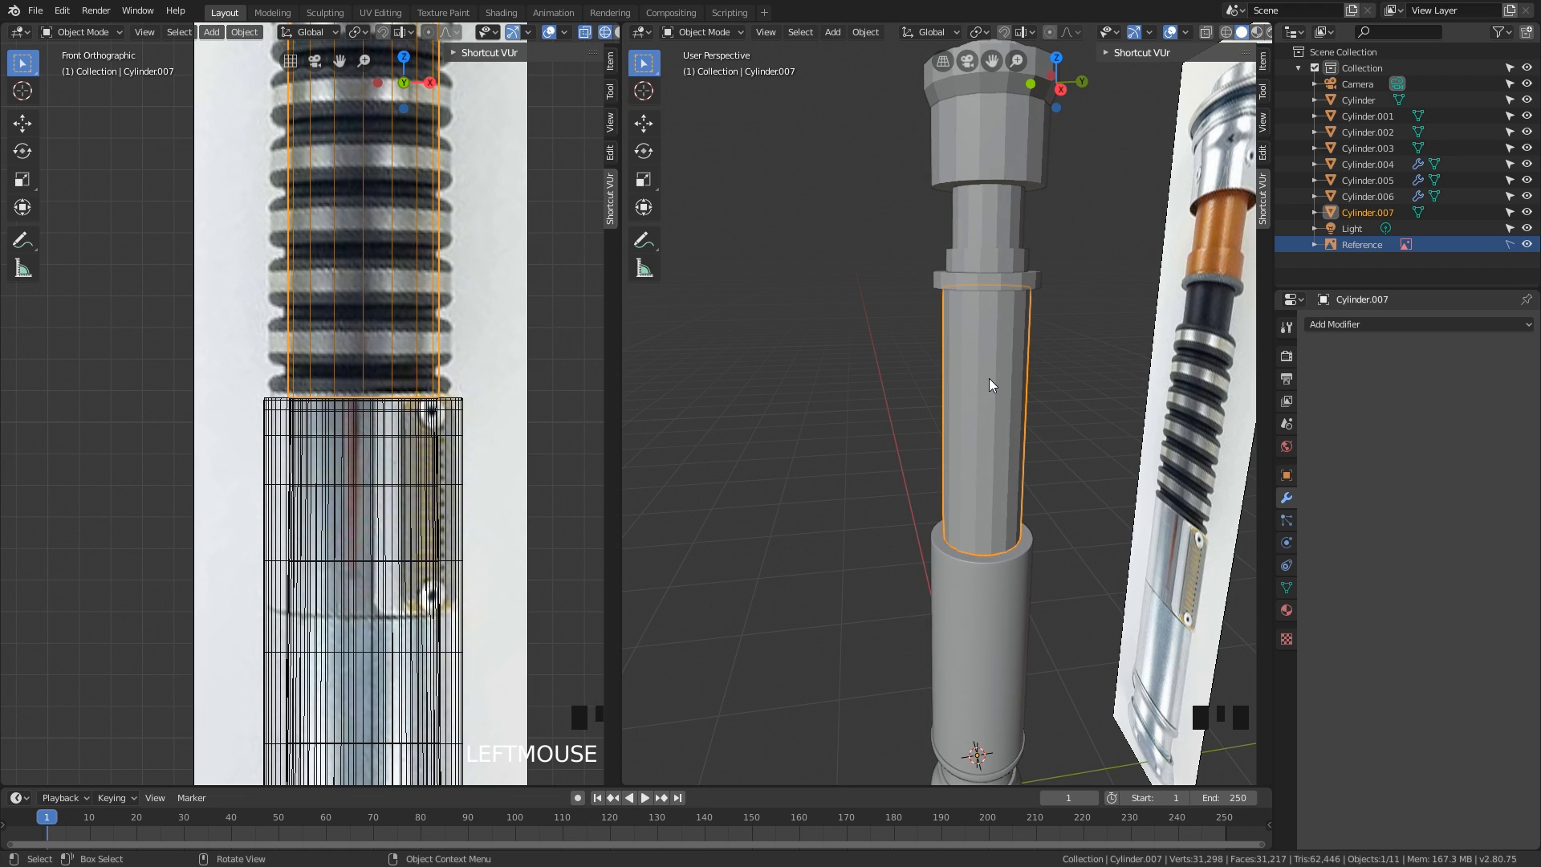
shift+middle_drag(521, 300, 520, 343)
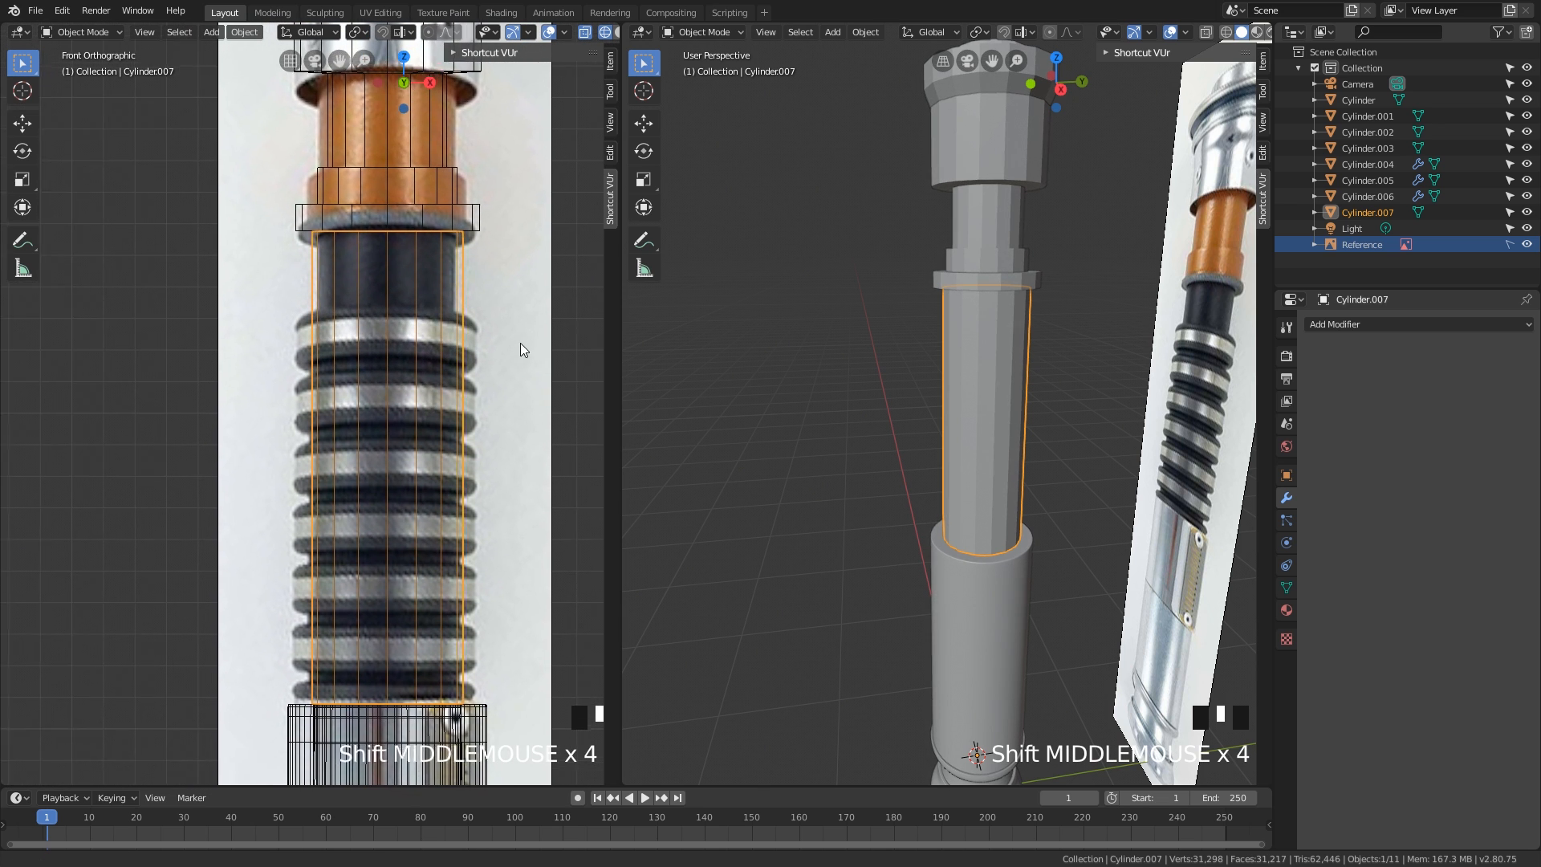
middle_drag(968, 369, 970, 427)
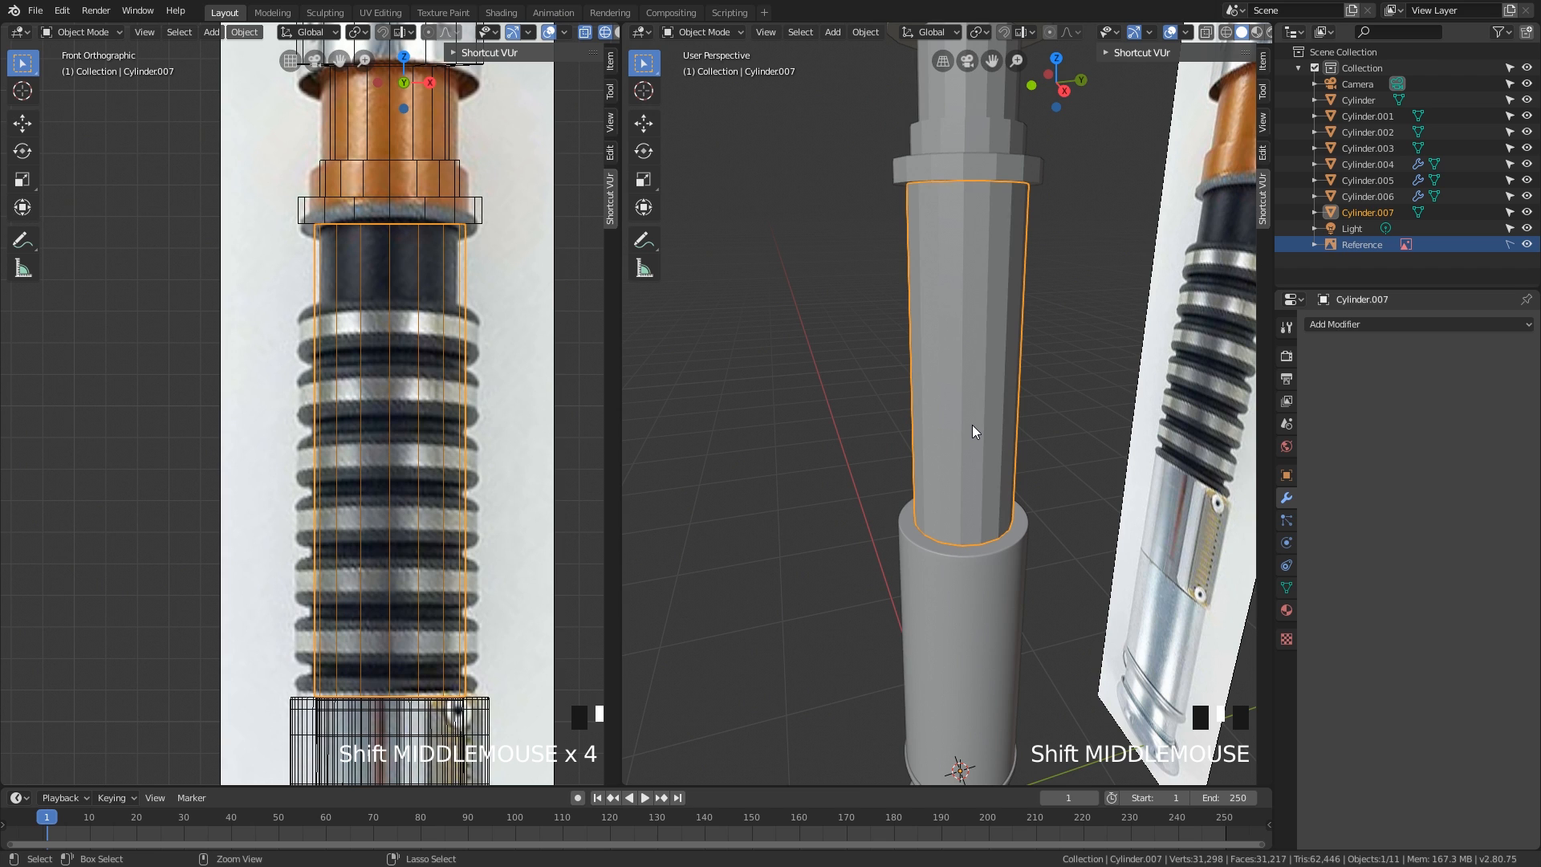
- Add a level 2 Subdivision Surface modifier to the grip cylinder and shade it smooth
key(ctrl+2)
middle_drag(982, 417, 984, 393)
right_click(986, 333)
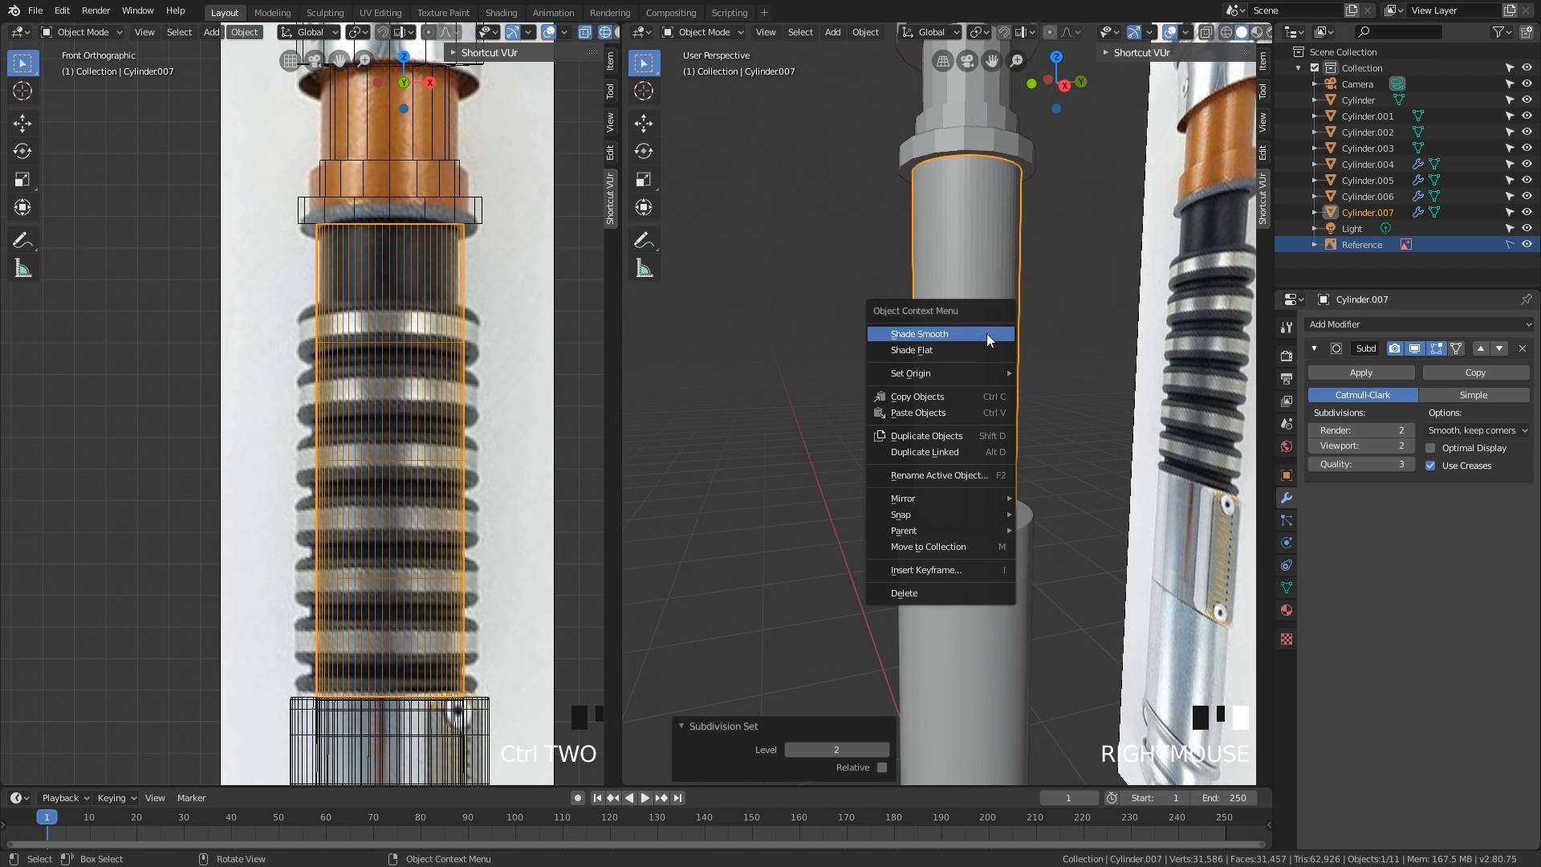
middle_drag(986, 334, 1037, 474)
click(1009, 332)
scroll(979, 458, up, 3)
scroll(980, 457, down, 1)
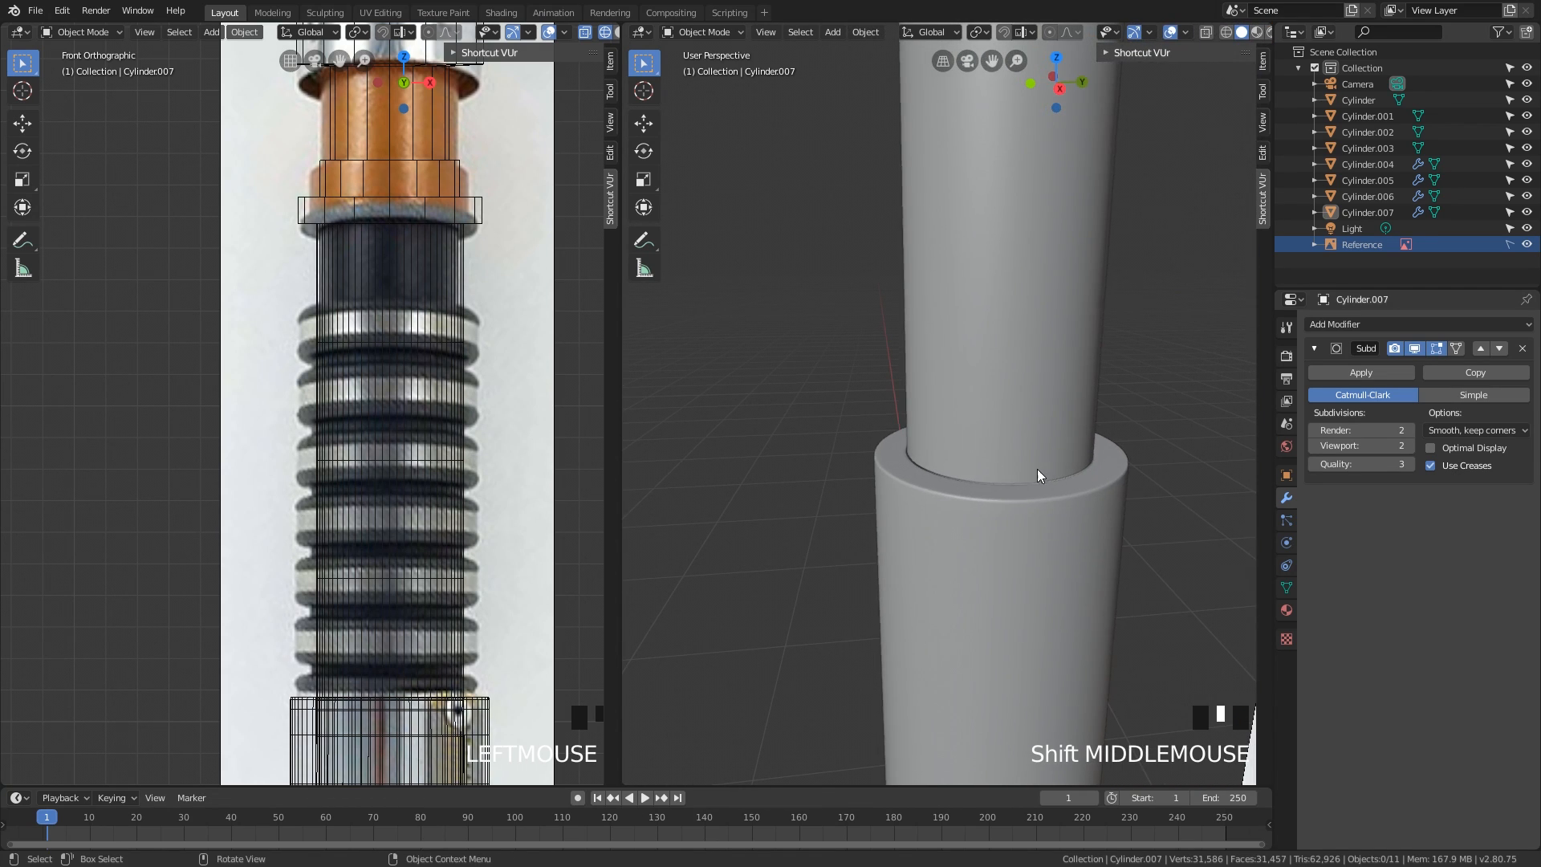
- Isolate the grip cylinder in Edit Mode and move its bottom edge loop down about 0.085 m into the tube below
click(992, 432)
scroll(1019, 391, down, 1)
middle_drag(1020, 392, 992, 458)
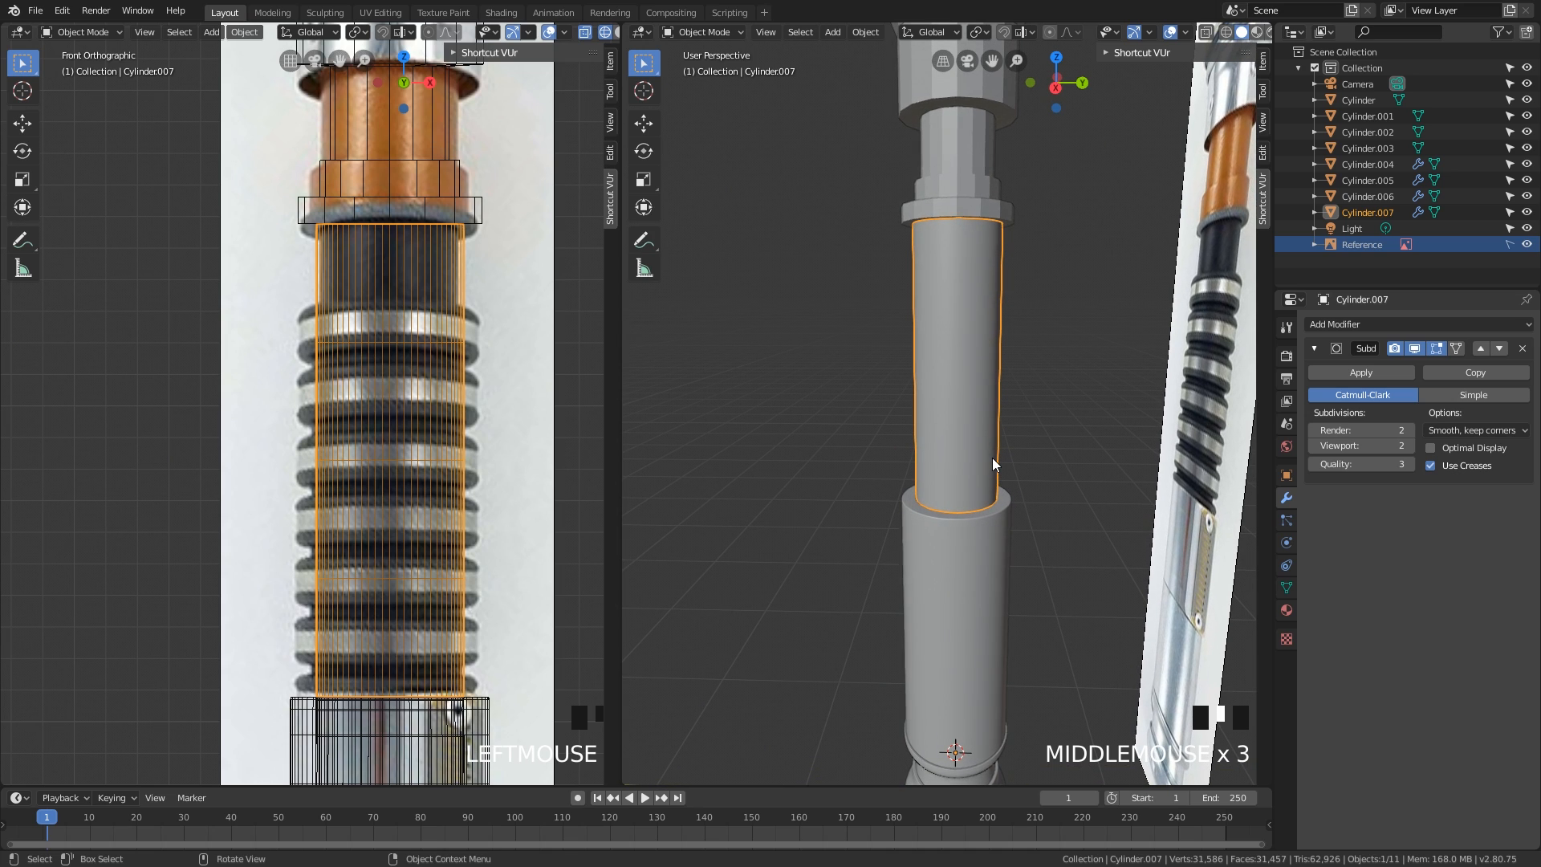
key(KP_Divide)
key(Tab)
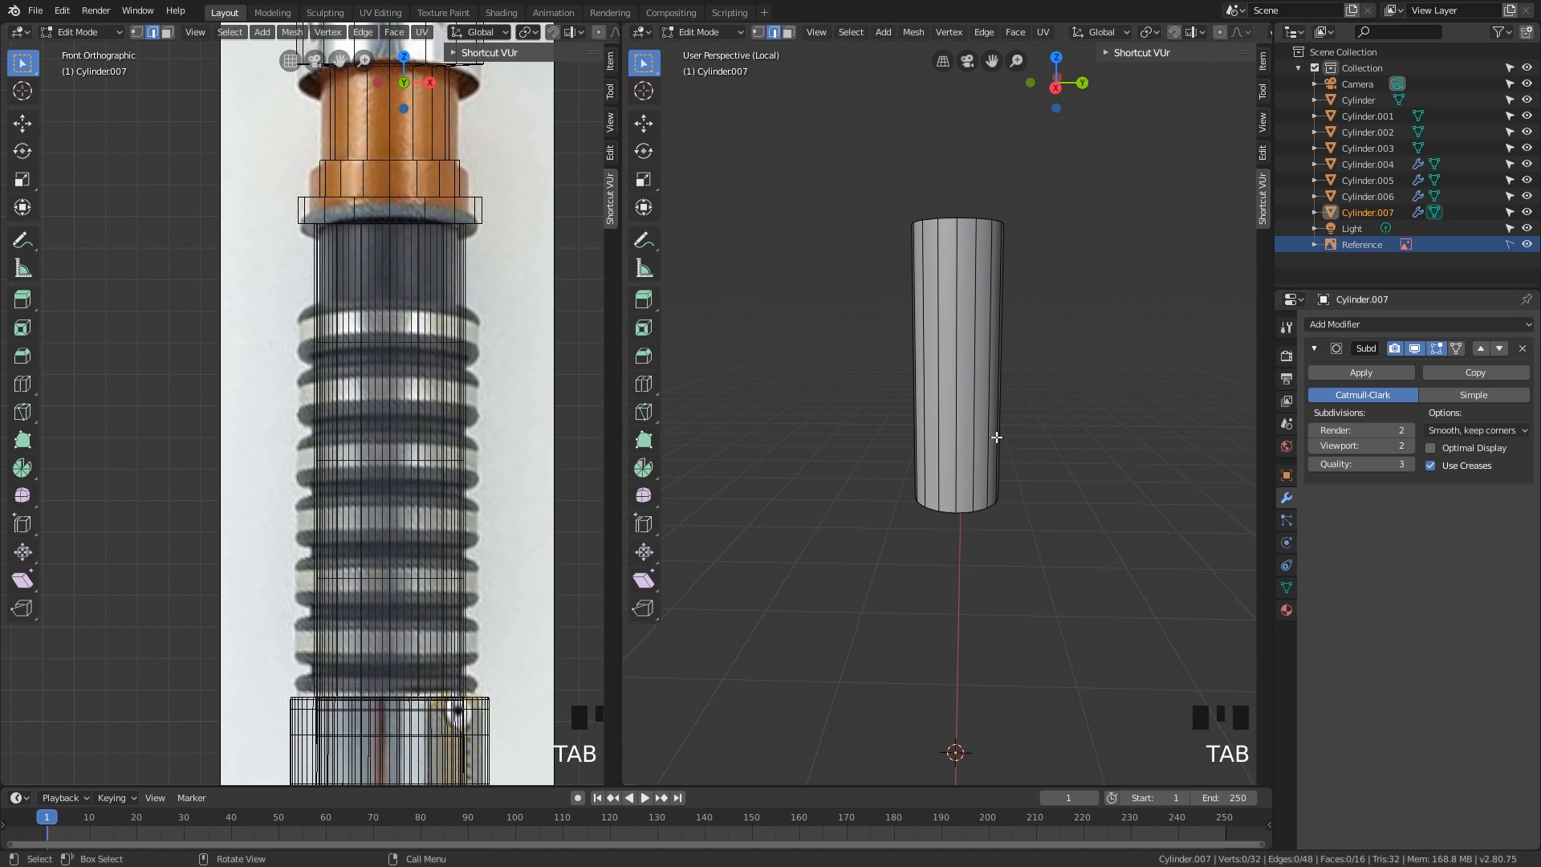
middle_drag(997, 437, 1012, 382)
scroll(1013, 488, up, 2)
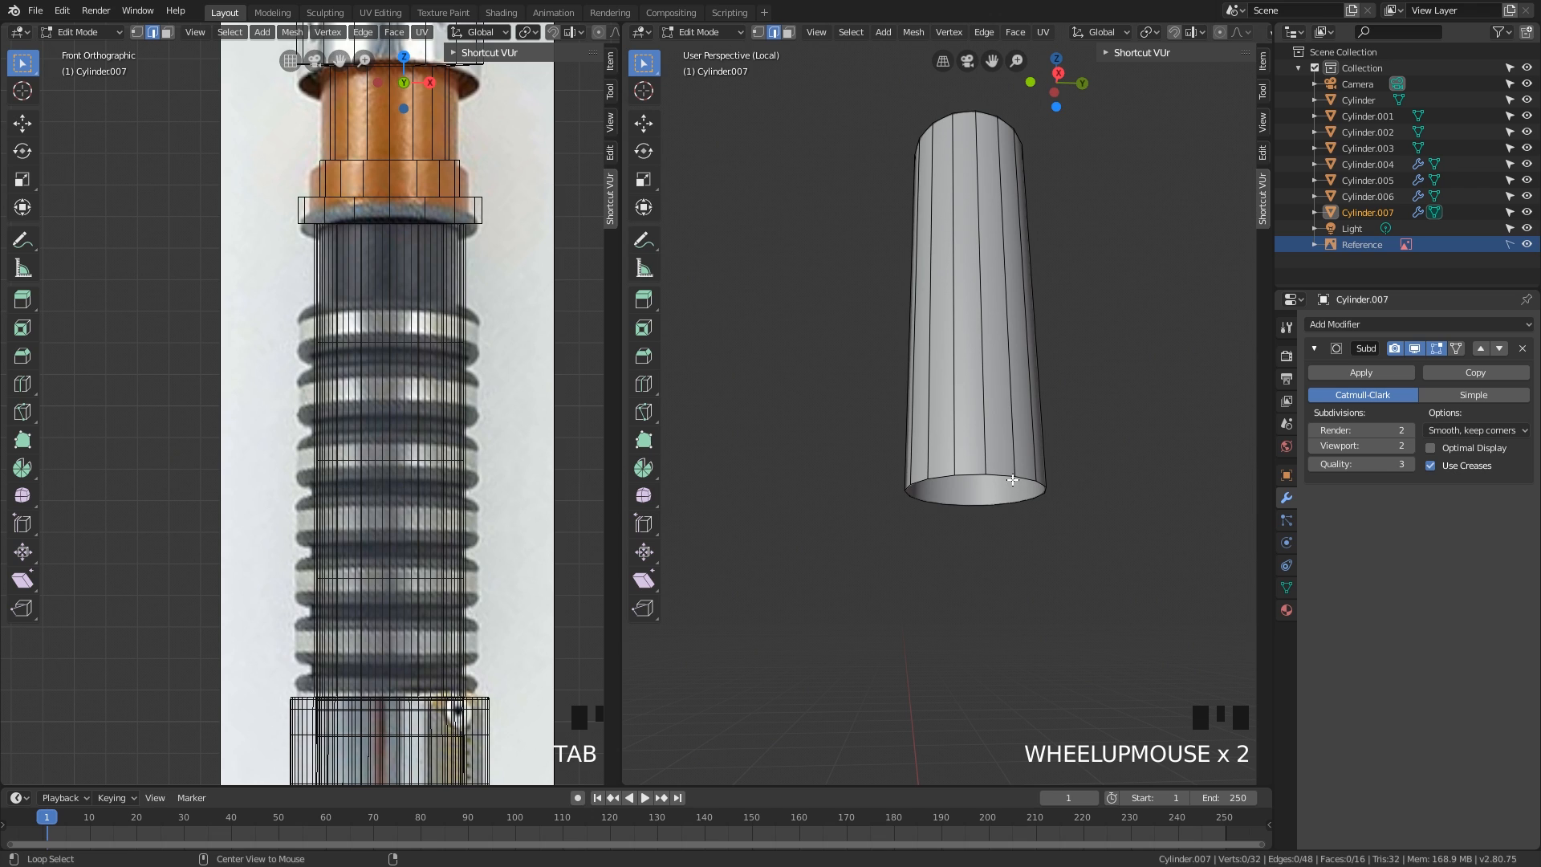
alt+click(1010, 476)
middle_drag(1012, 475, 1048, 472)
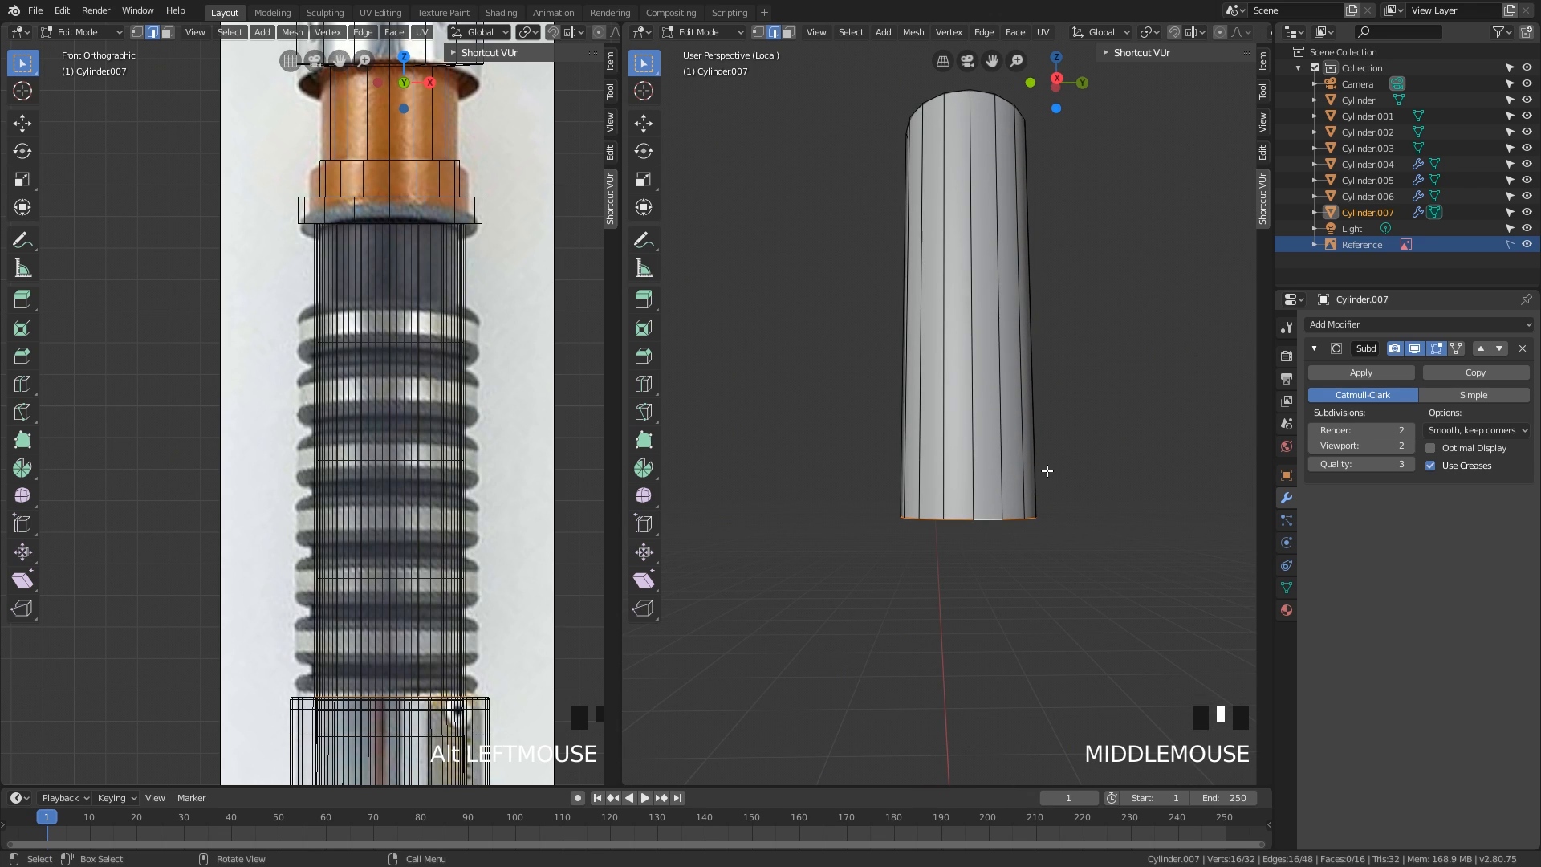
key(g)
click(1046, 488)
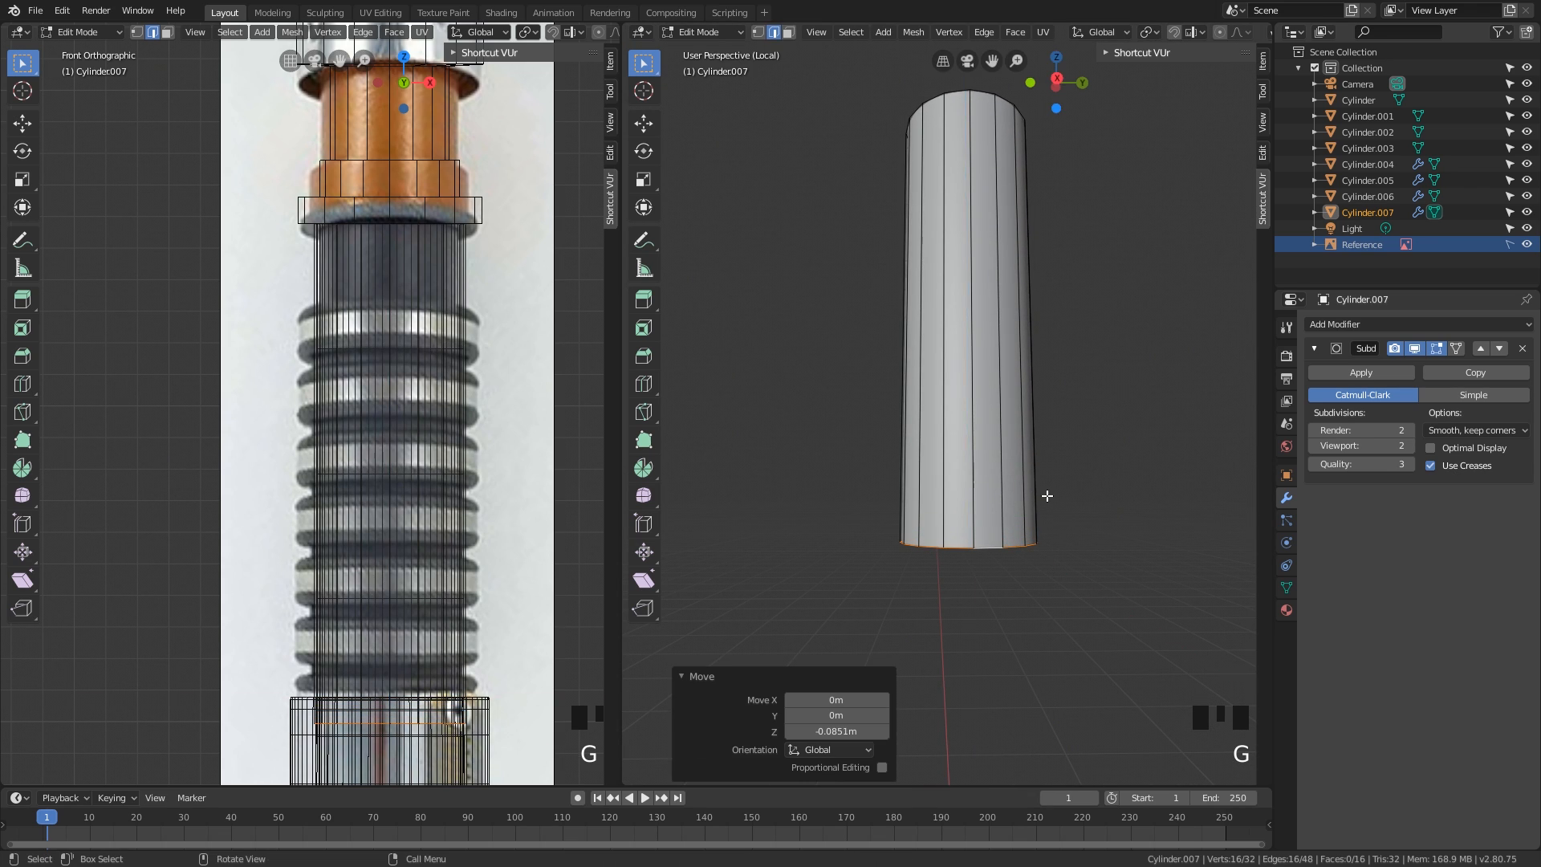
- Raise the grip cylinder's top edge loop about 0.048 m along Z, then return to Object Mode with the whole hilt shown
middle_drag(1046, 489, 1044, 356)
alt+click(1042, 377)
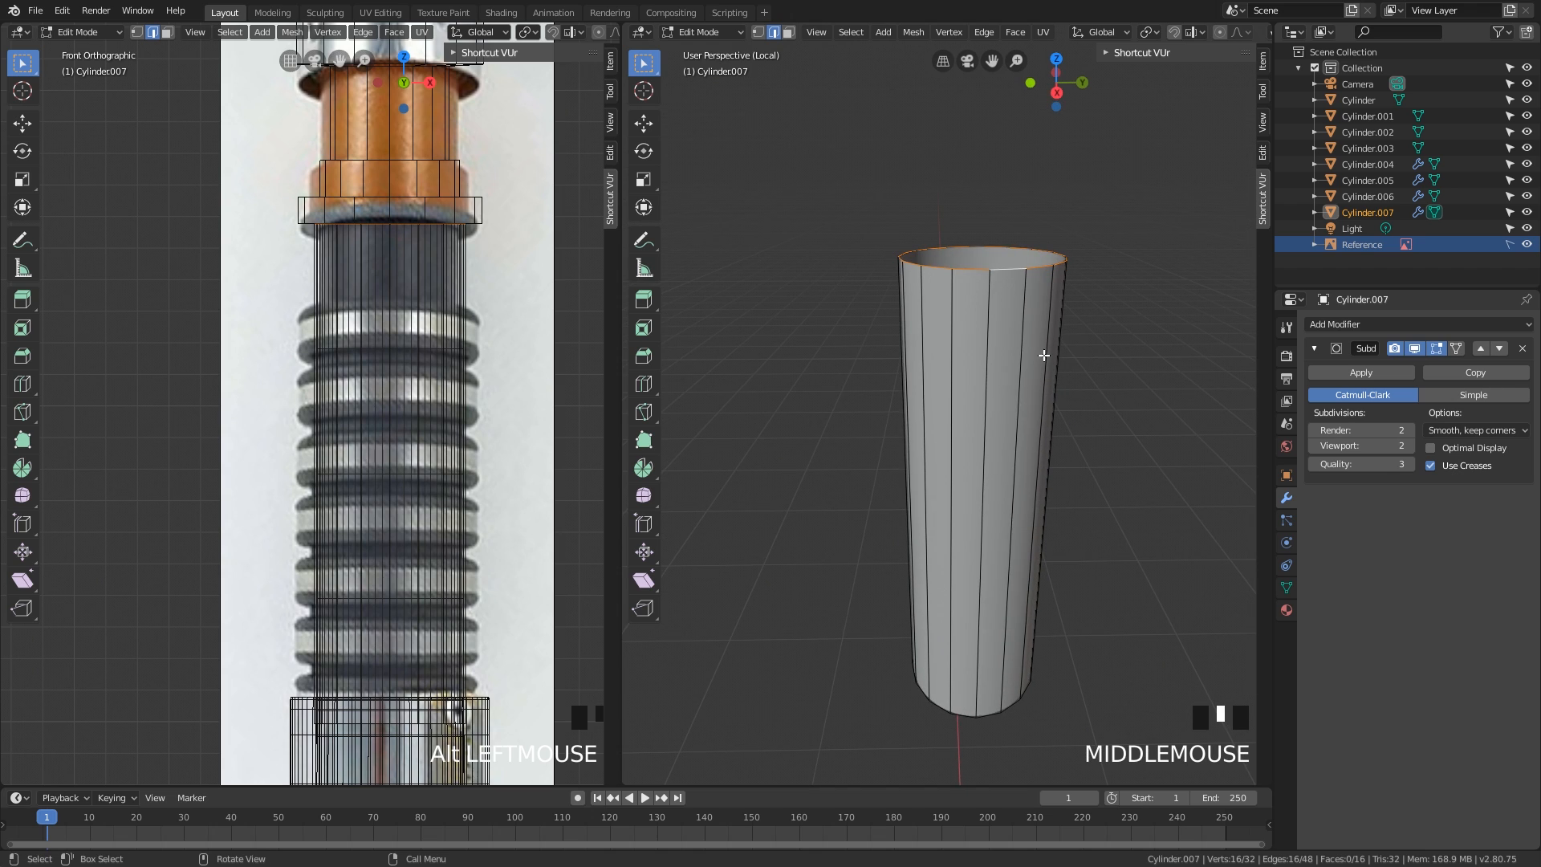
key(g)
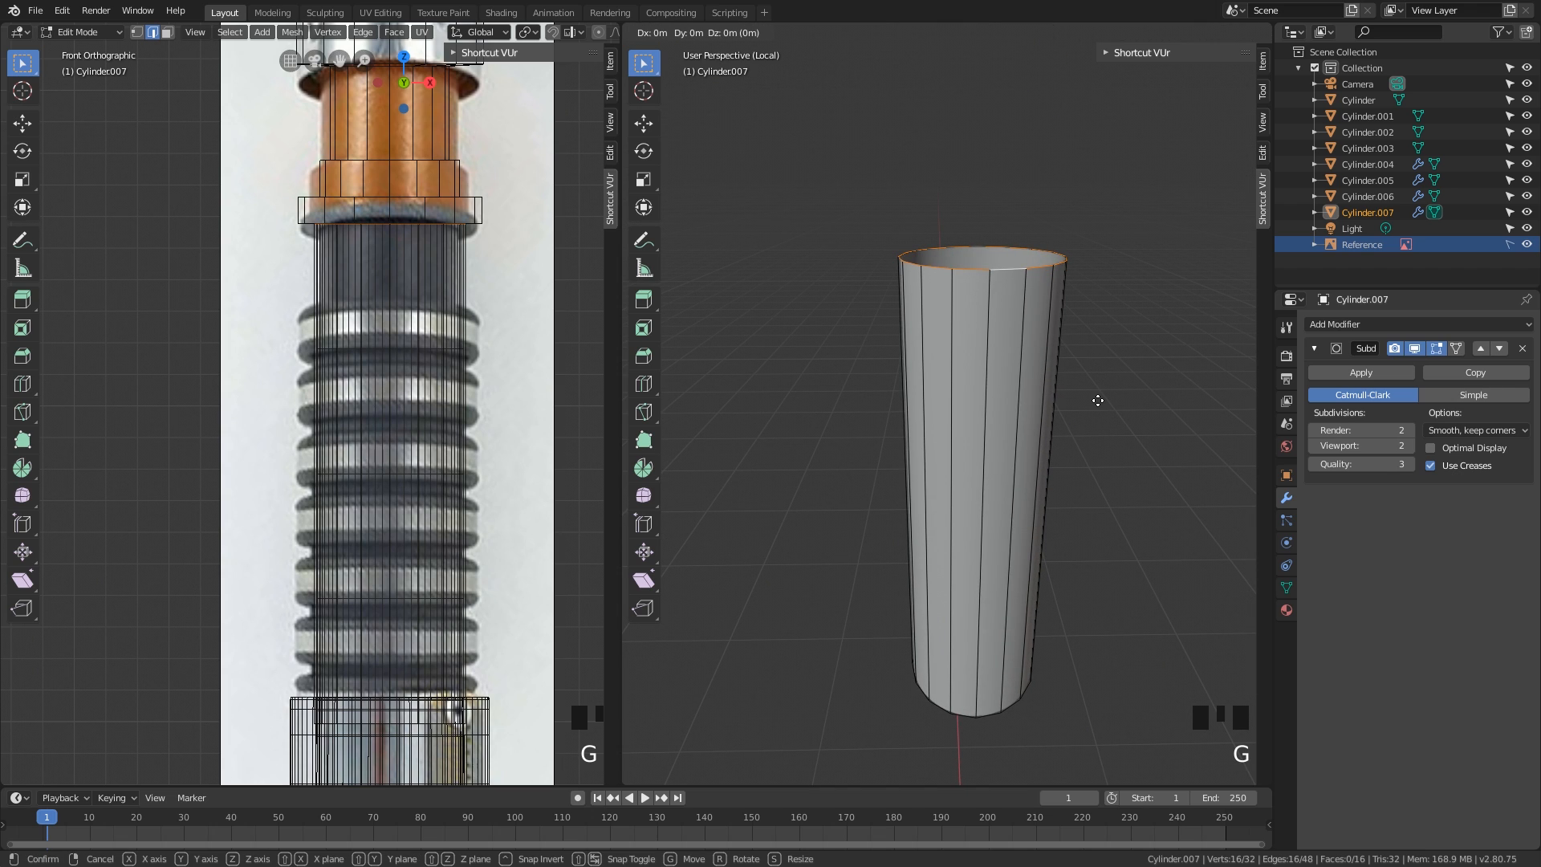
key(z)
click(1102, 383)
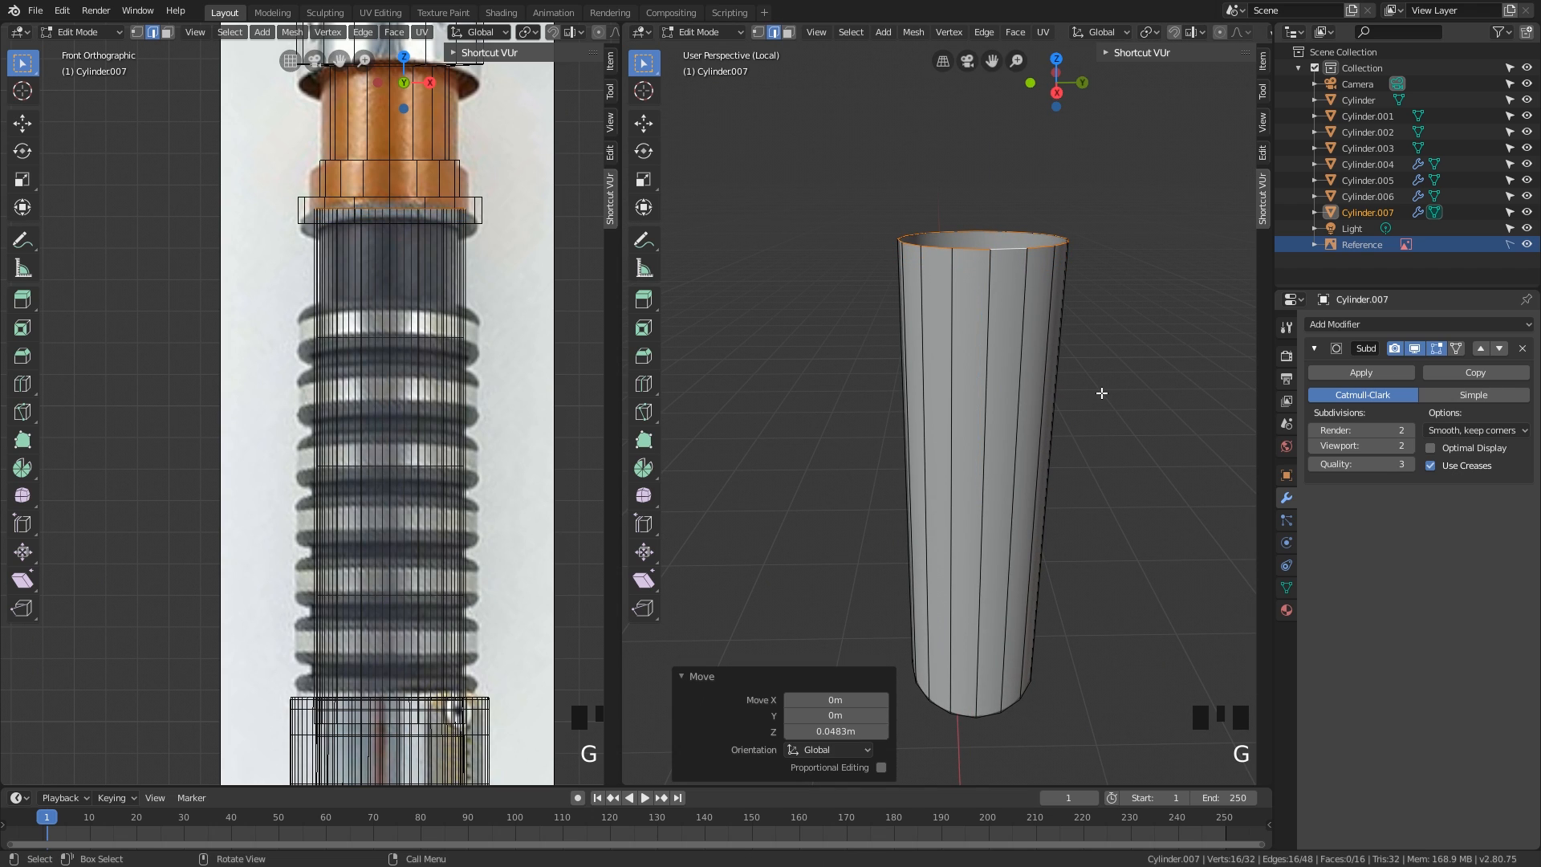
key(KP_Divide)
middle_drag(1086, 404, 1024, 538)
key(Tab)
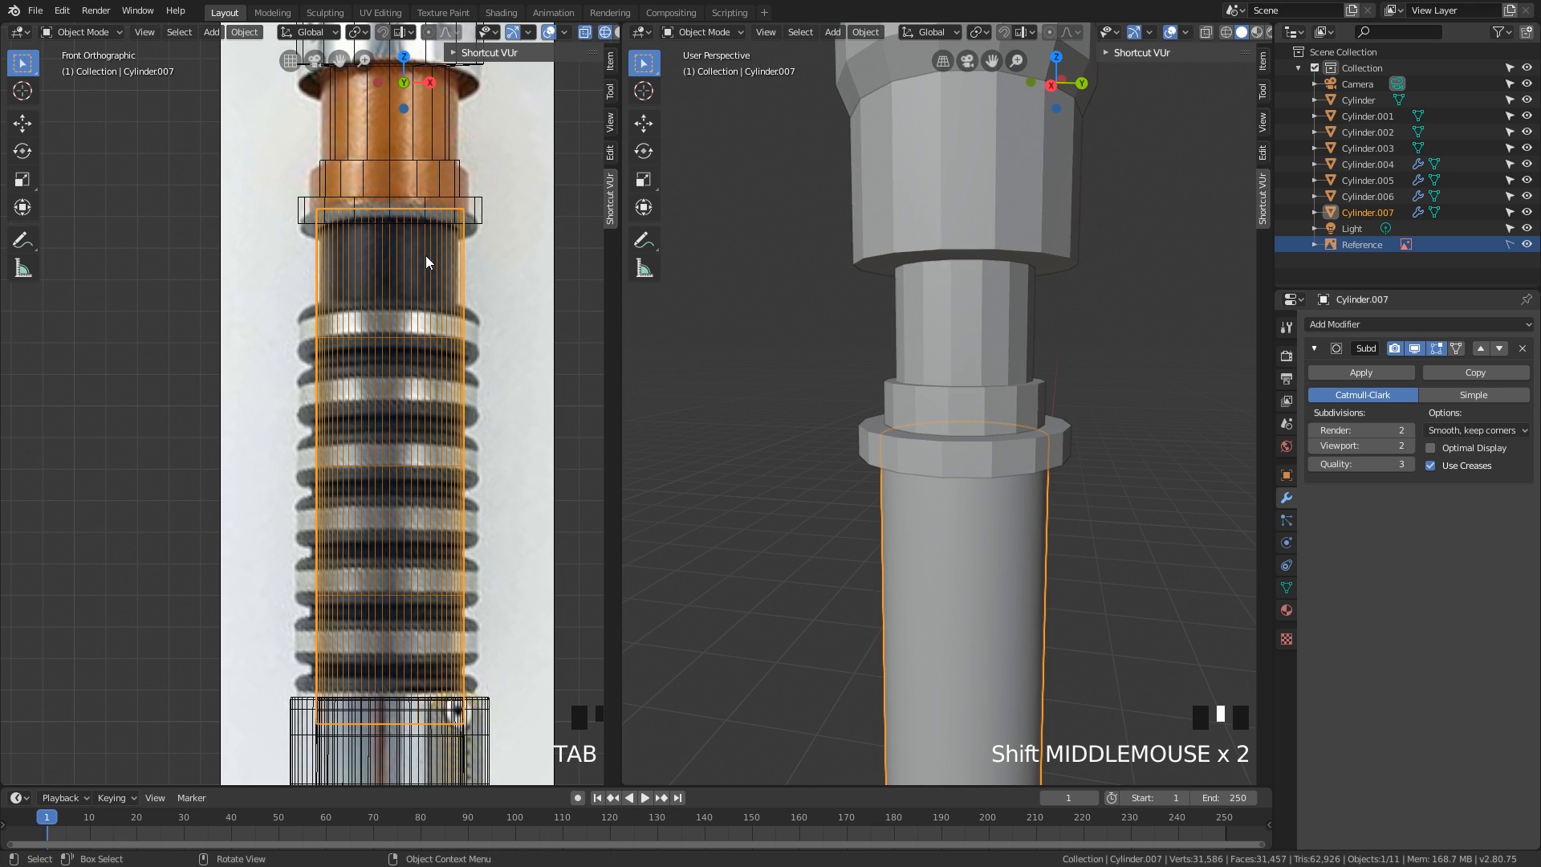
- Enable Optimal Display on the subdivision modifiers of the grip cylinder, the lower tube and the flared piece beneath the tube
click(1431, 448)
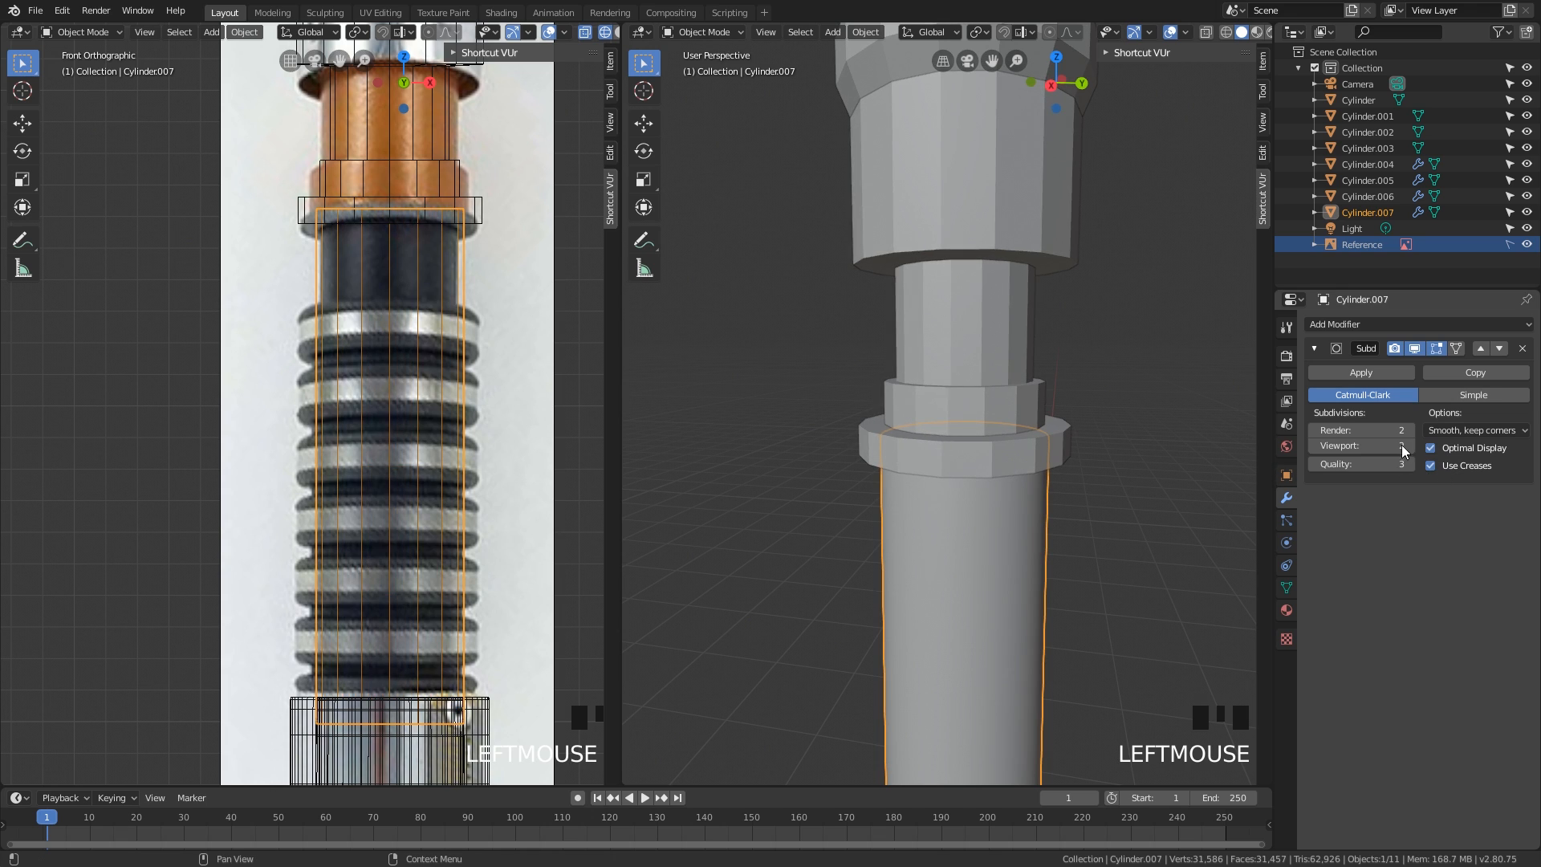
click(474, 735)
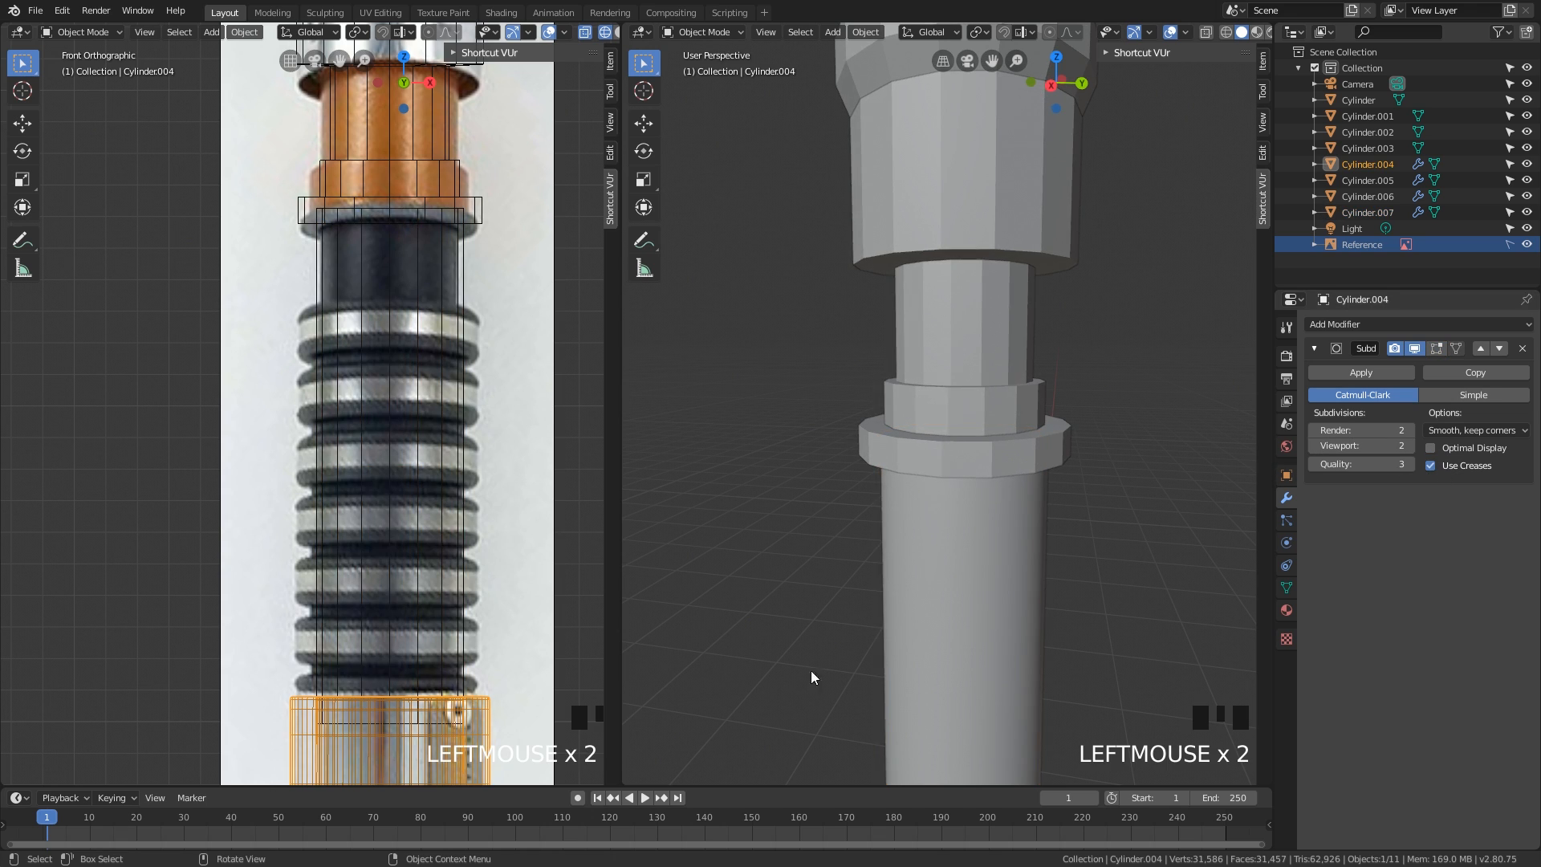
click(1430, 447)
shift+middle_drag(440, 501, 469, 315)
shift+middle_drag(463, 430, 494, 224)
shift+middle_drag(483, 472, 490, 389)
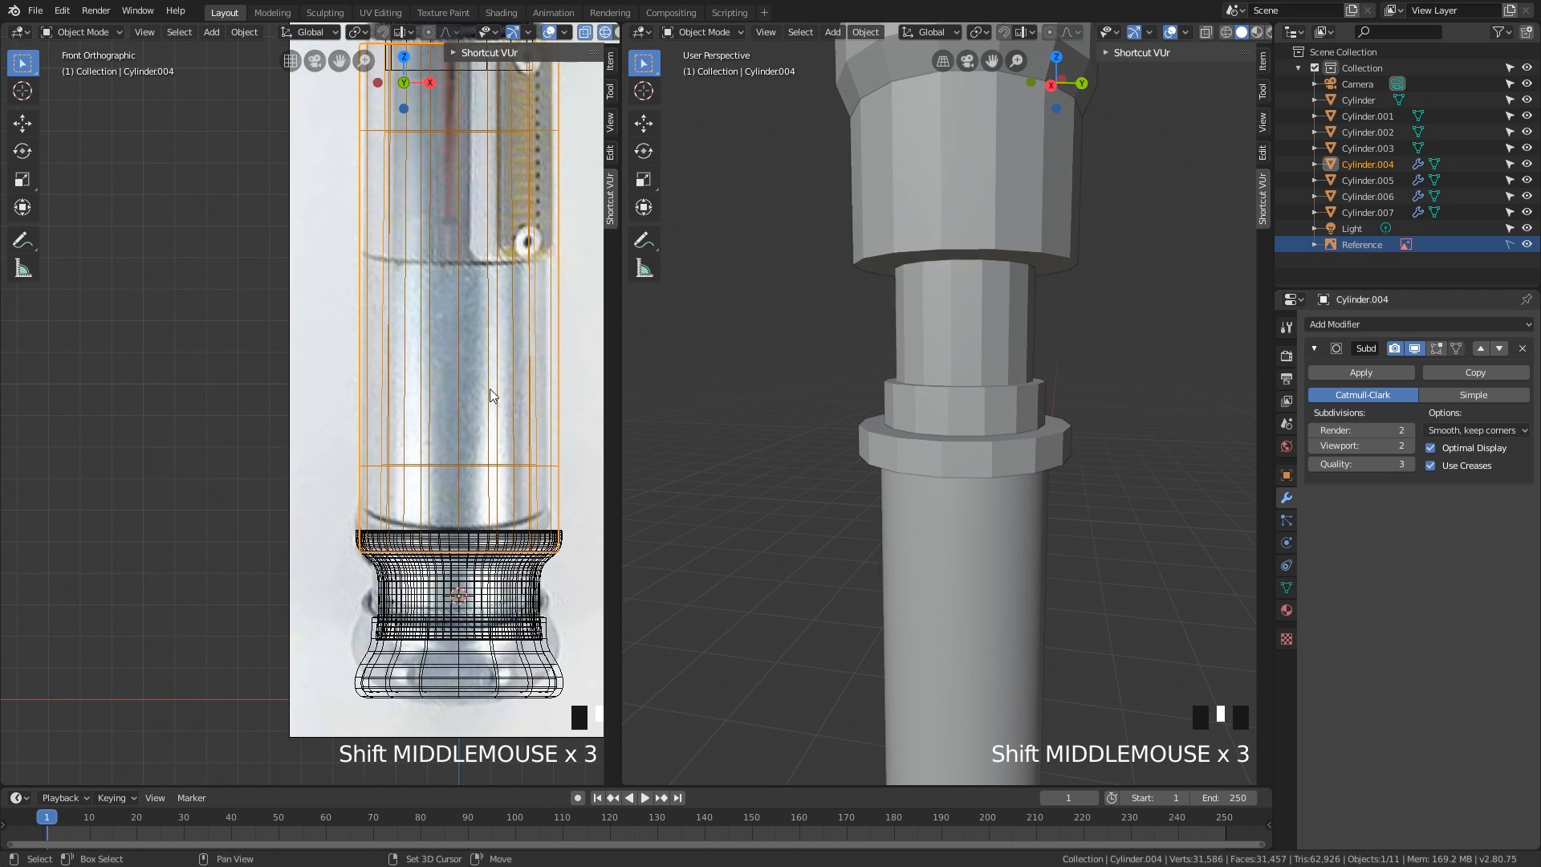
click(482, 595)
click(1462, 450)
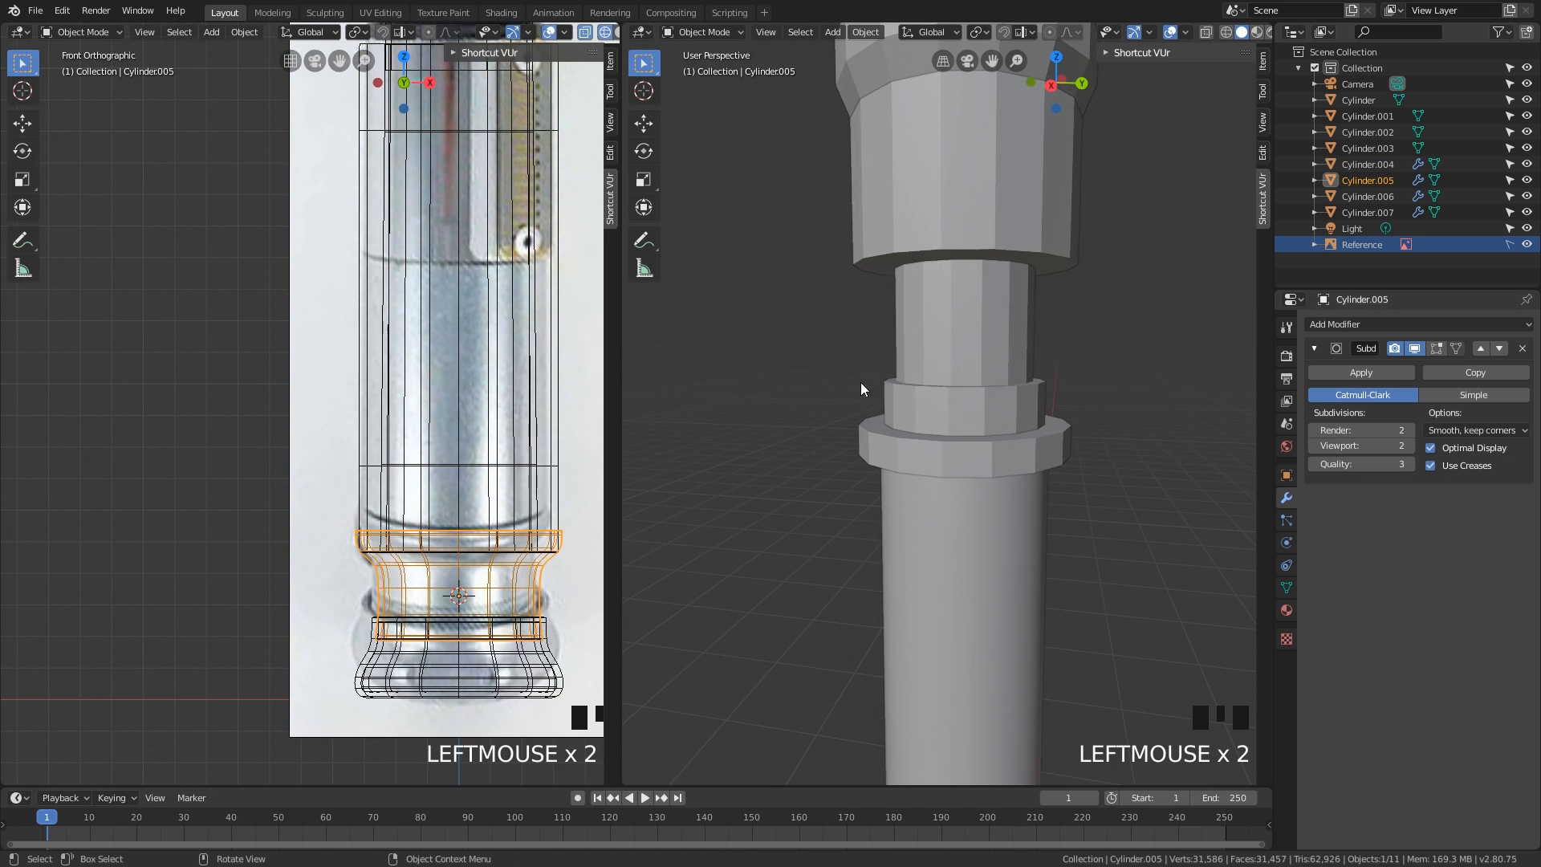
- Select the faceted collar ring at the top of the grip and open it in Edit Mode
click(498, 323)
shift+middle_drag(501, 115, 484, 387)
shift+middle_drag(497, 264, 490, 483)
shift+middle_drag(498, 265, 501, 564)
click(514, 305)
middle_drag(806, 363, 1014, 453)
scroll(970, 531, up, 2)
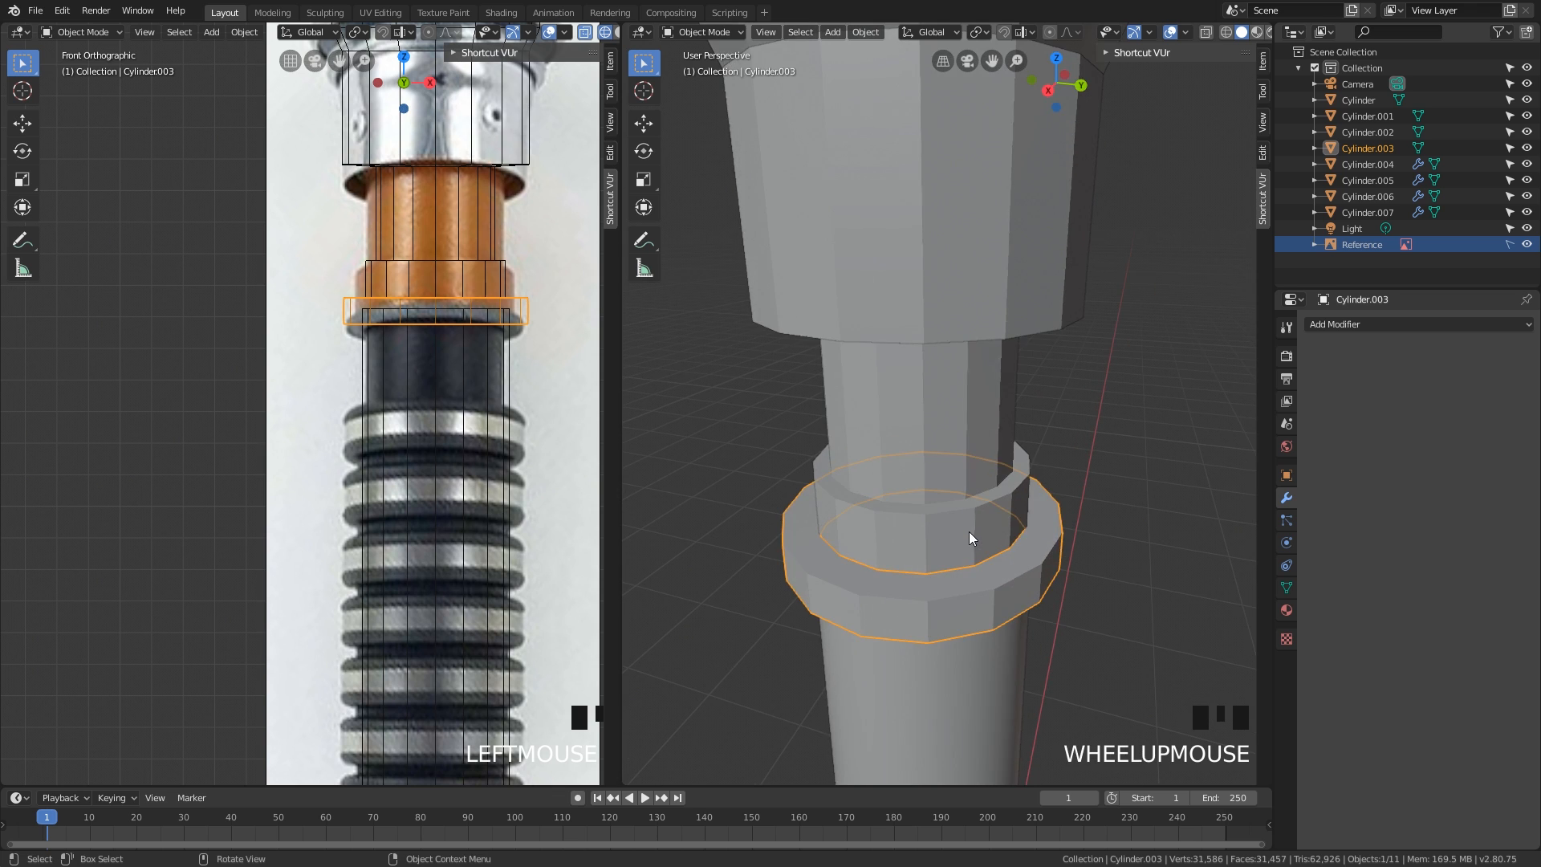
shift+middle_drag(970, 532, 1051, 499)
key(Tab)
key(Tab)
key(Tab)
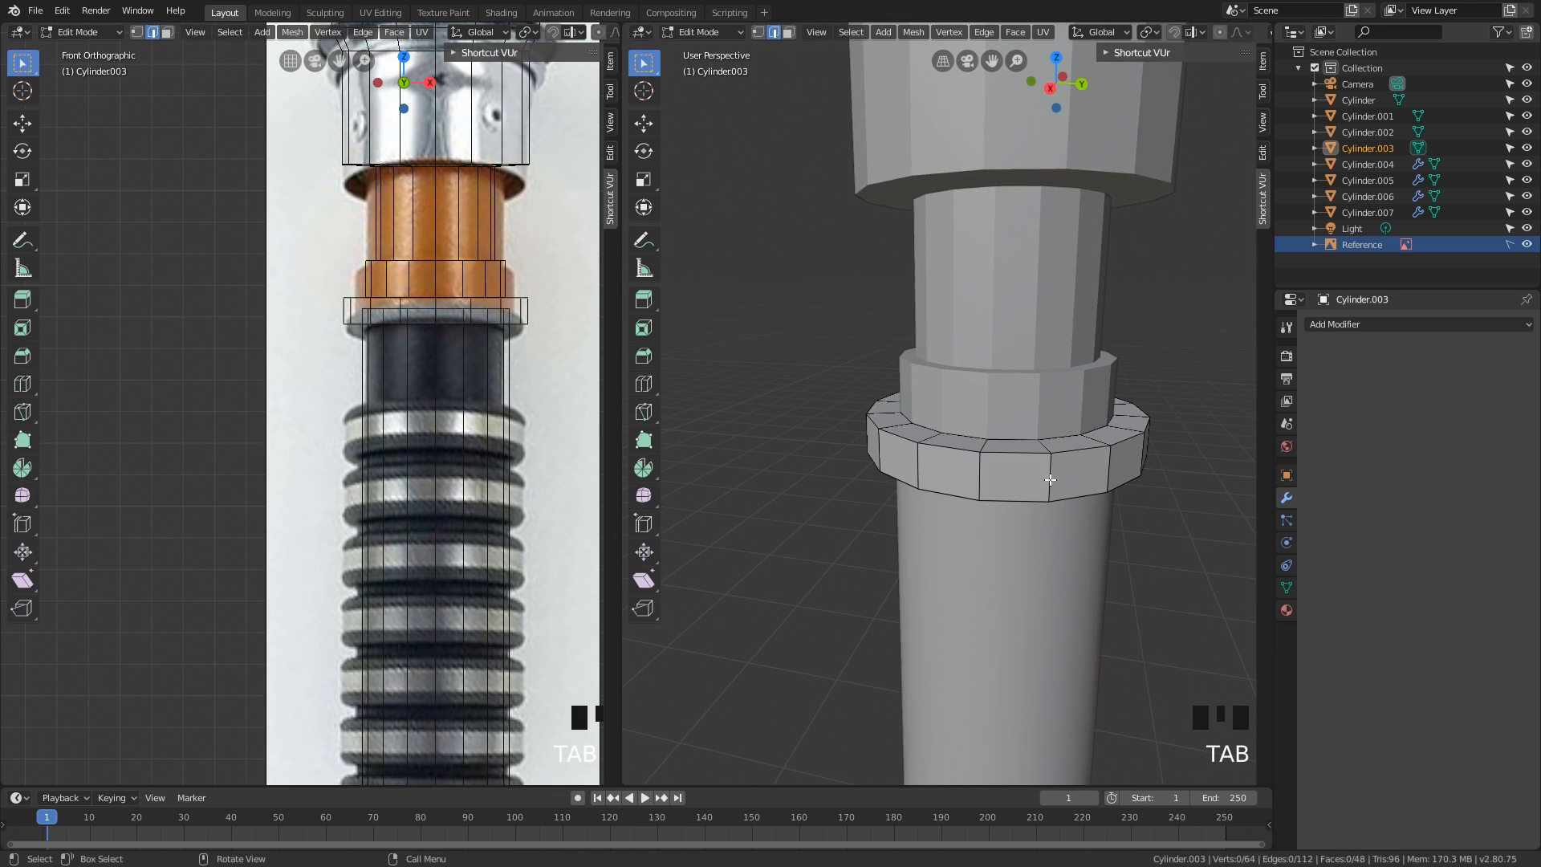
- Add one centred loop cut around the collar ring's outer wall and return to Object Mode
key(ctrl+r)
click(1049, 473)
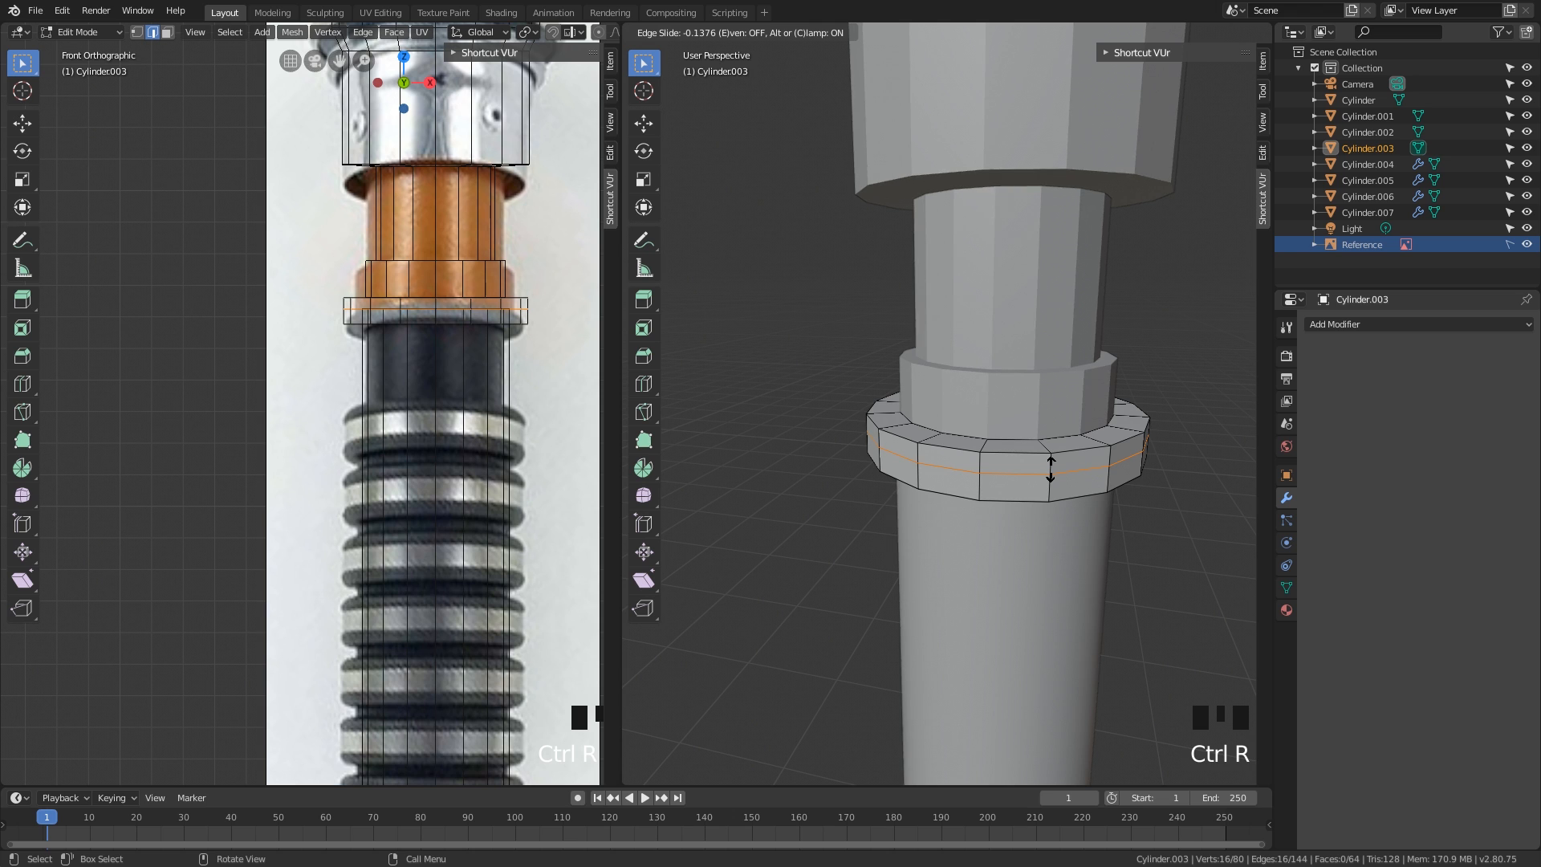
right_click(1051, 468)
middle_drag(1071, 501, 1048, 514)
scroll(505, 333, up, 2)
shift+middle_drag(505, 334, 338, 342)
key(Tab)
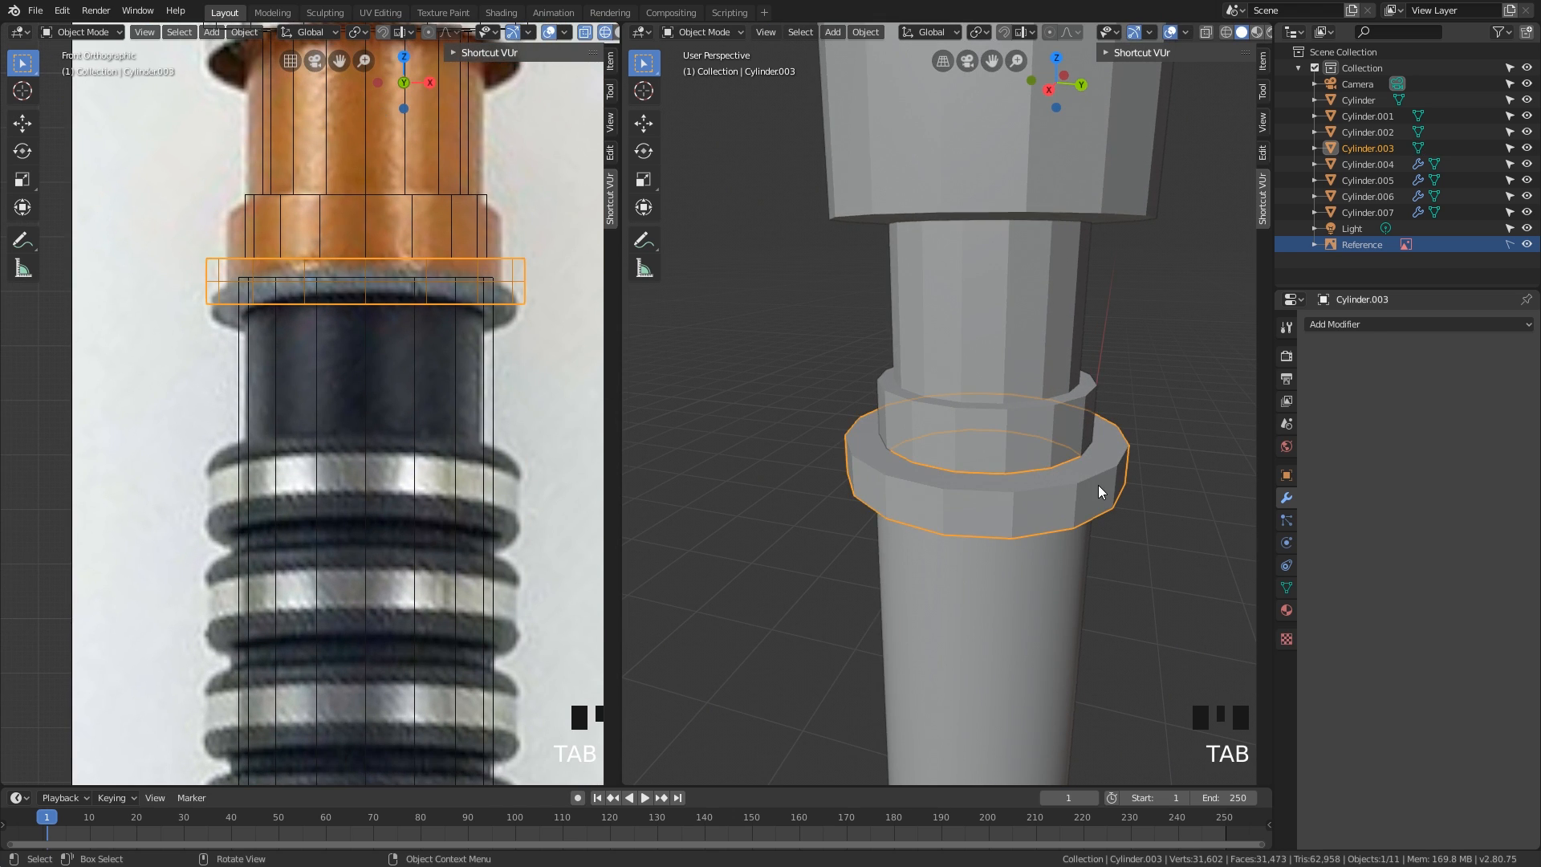
mouse_move(1099, 485)
middle_down()
mouse_move(1110, 494)
mouse_move(1083, 500)
middle_up()
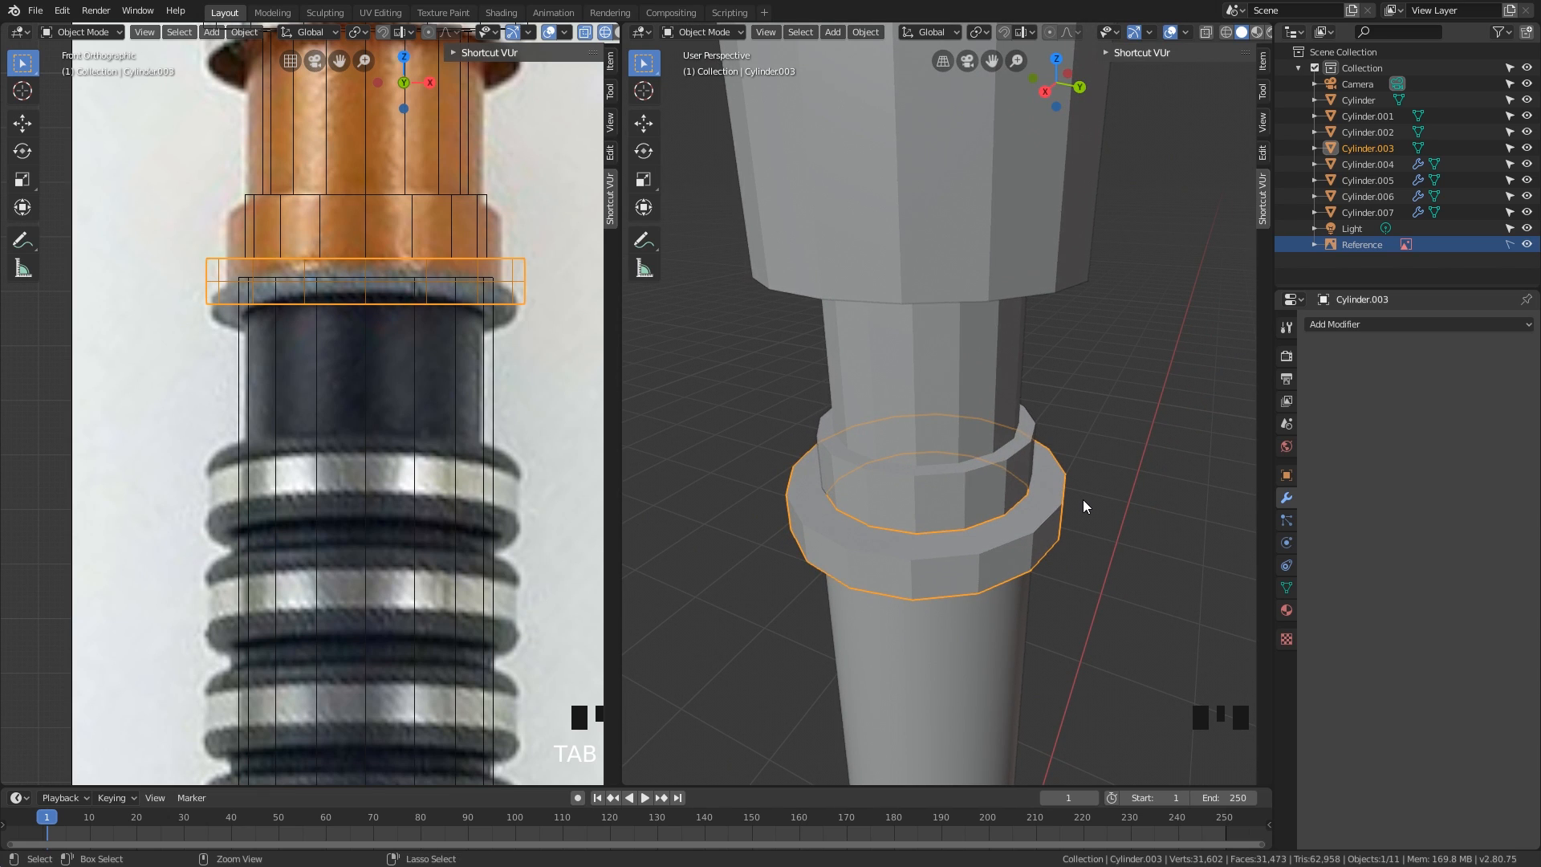
- Give the collar ring a level 2 Subdivision Surface modifier with Optimal Display enabled, and shade it smooth
key(ctrl+2)
click(1096, 434)
mouse_move(1097, 434)
middle_down()
mouse_move(1068, 509)
mouse_move(1076, 444)
middle_up()
click(1059, 343)
right_click(1059, 343)
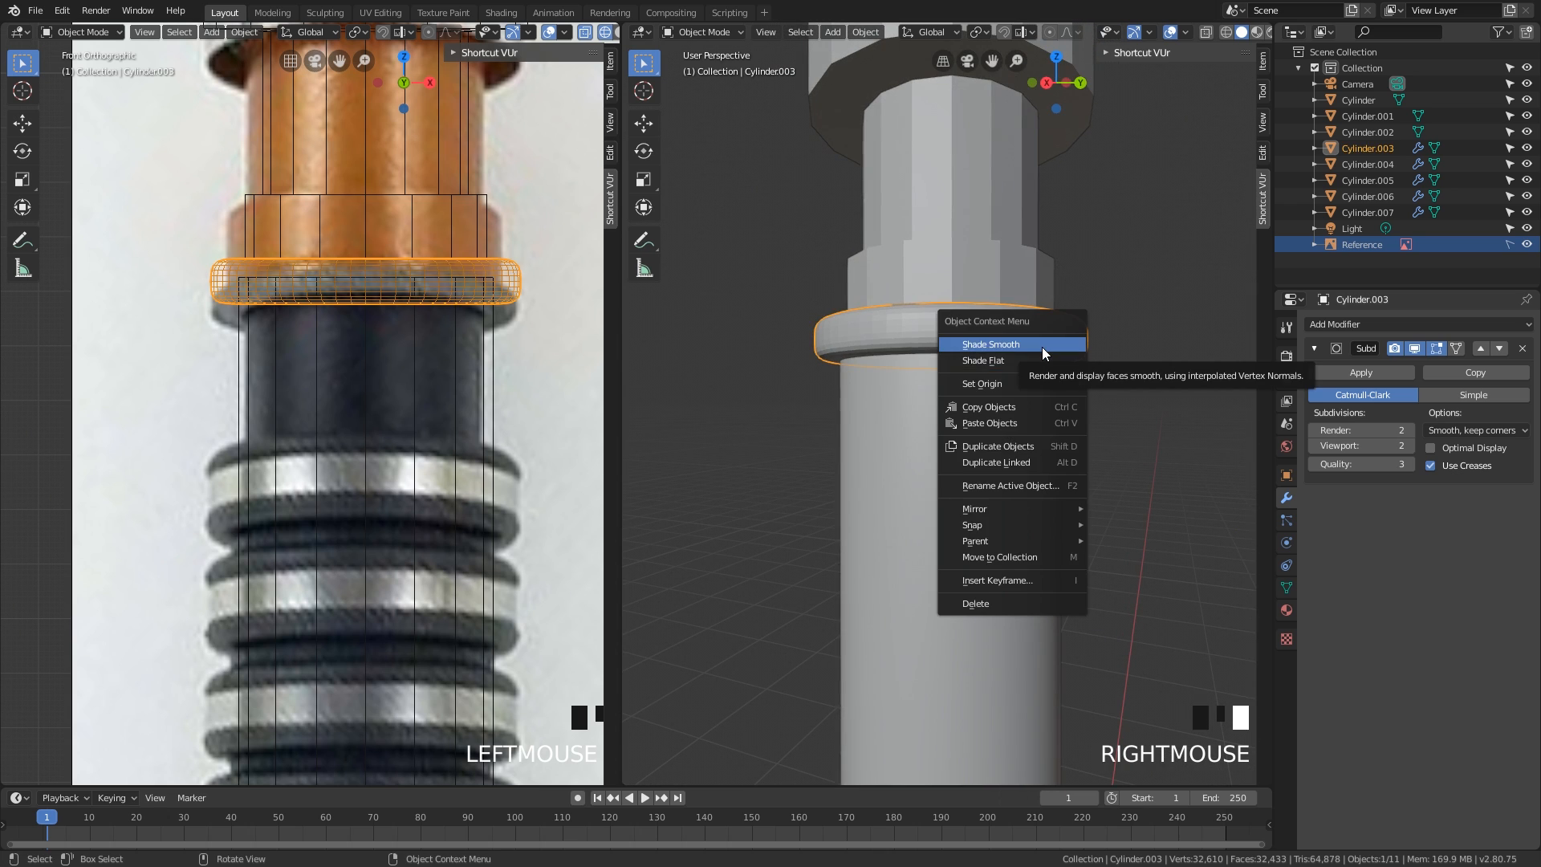
click(1042, 345)
click(1431, 447)
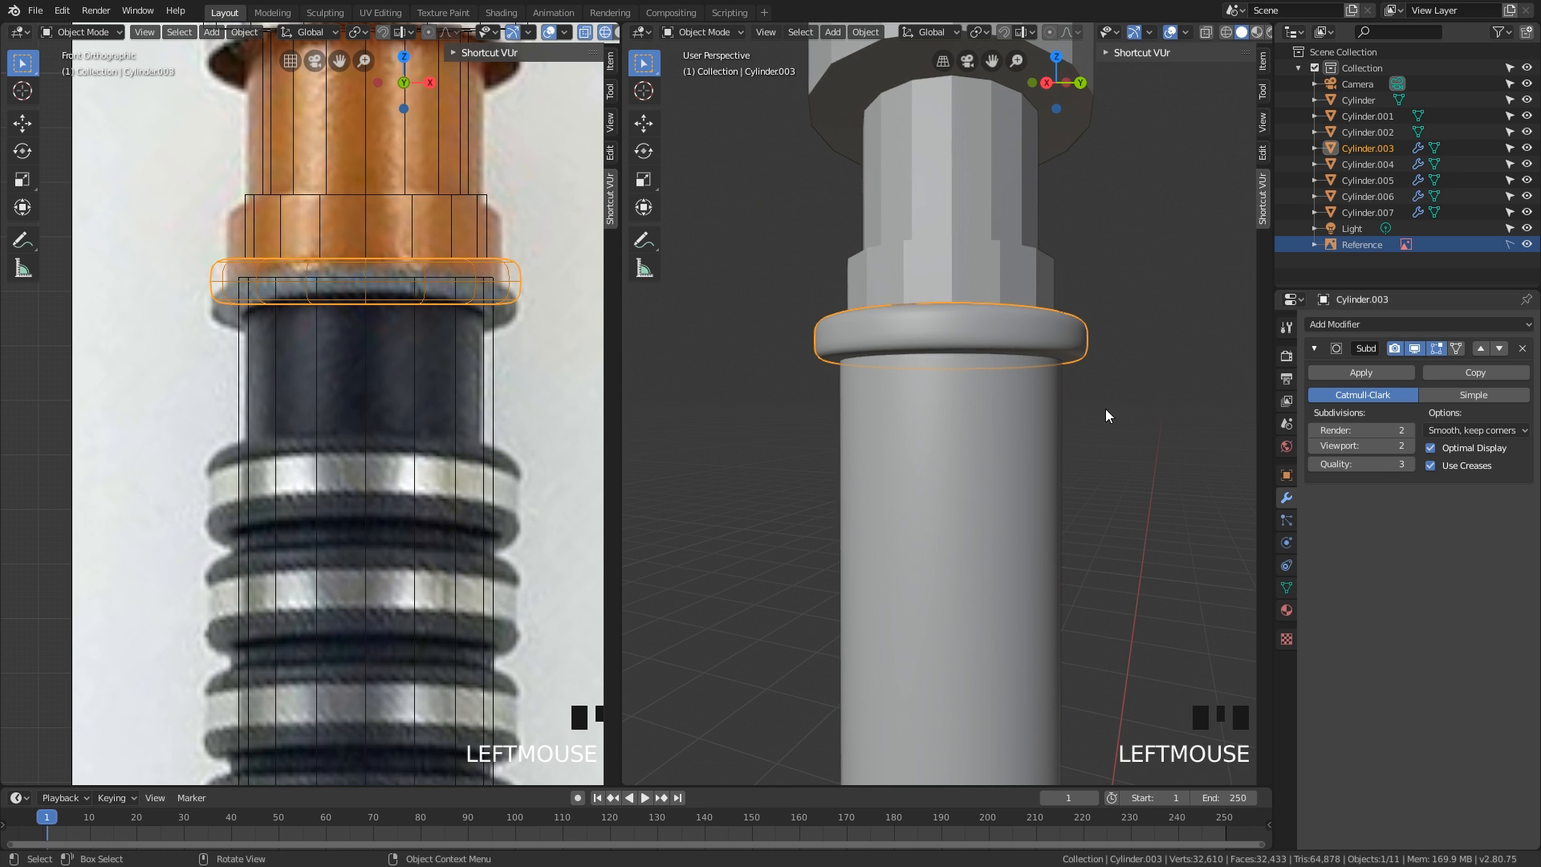
- Isolate the collar ring in local view and open it in Edit Mode
middle_drag(1106, 410, 1144, 512)
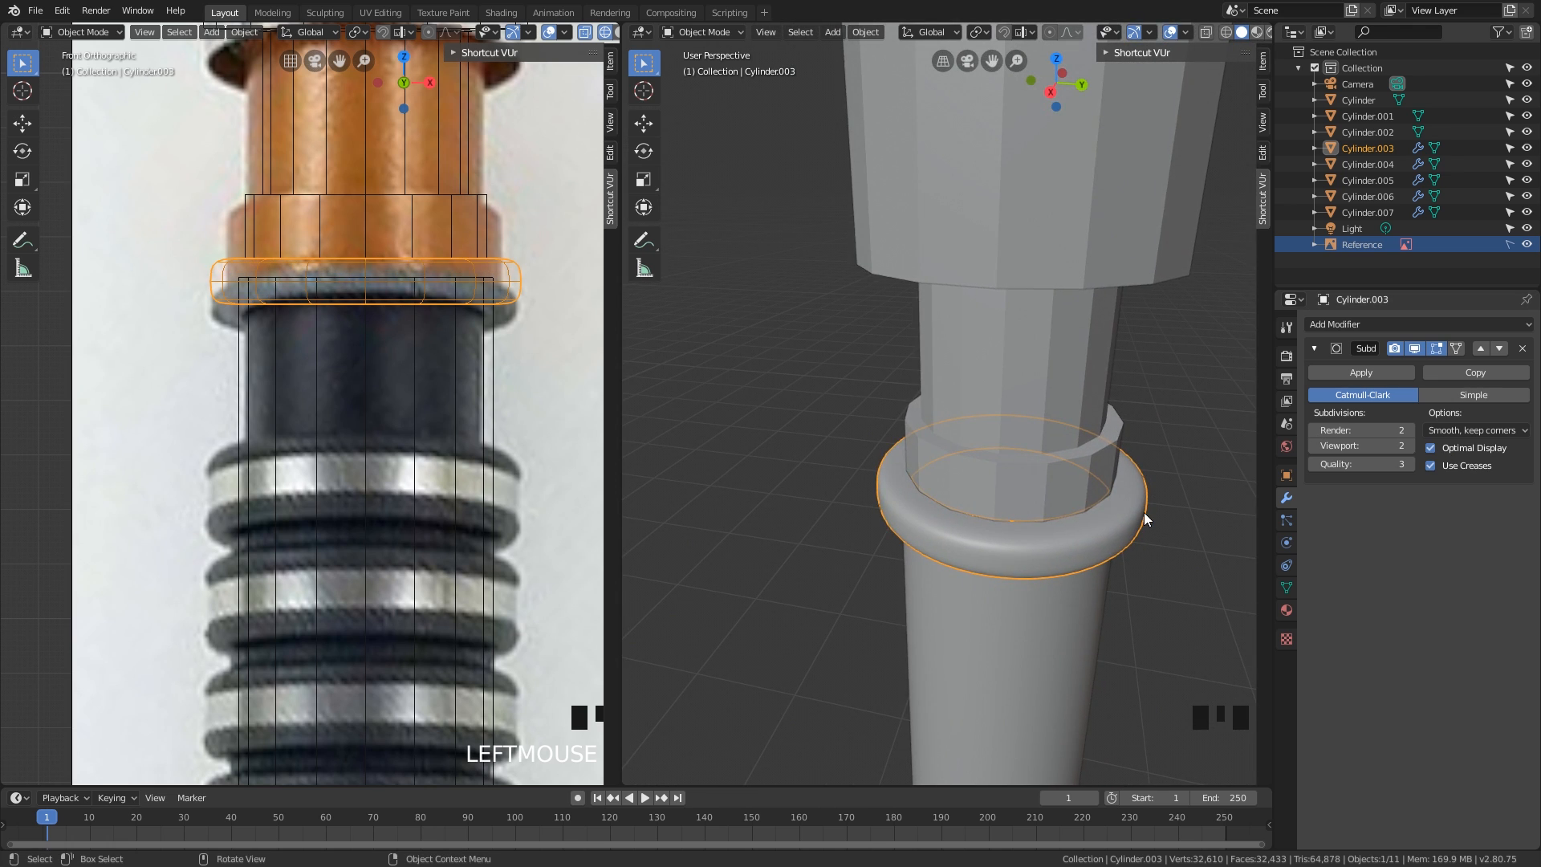
key(KP_Divide)
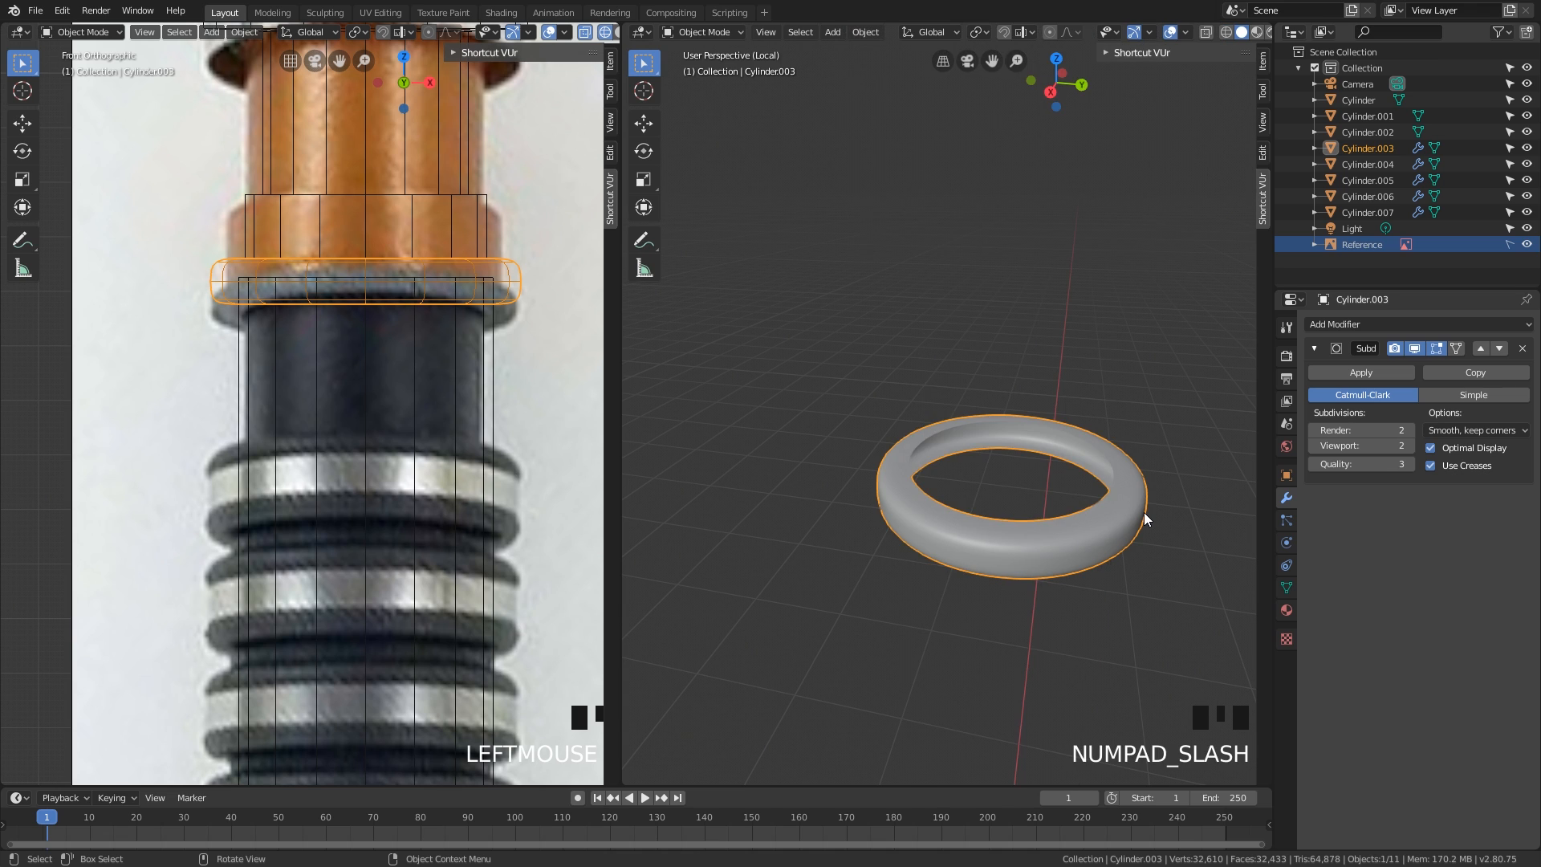
key(Tab)
middle_drag(1126, 489, 1107, 534)
- Scale the ring's upper and lower inner edge loops inward to about 0.786 in X and Y, then restore the full hilt in Object Mode
alt+click(1061, 498)
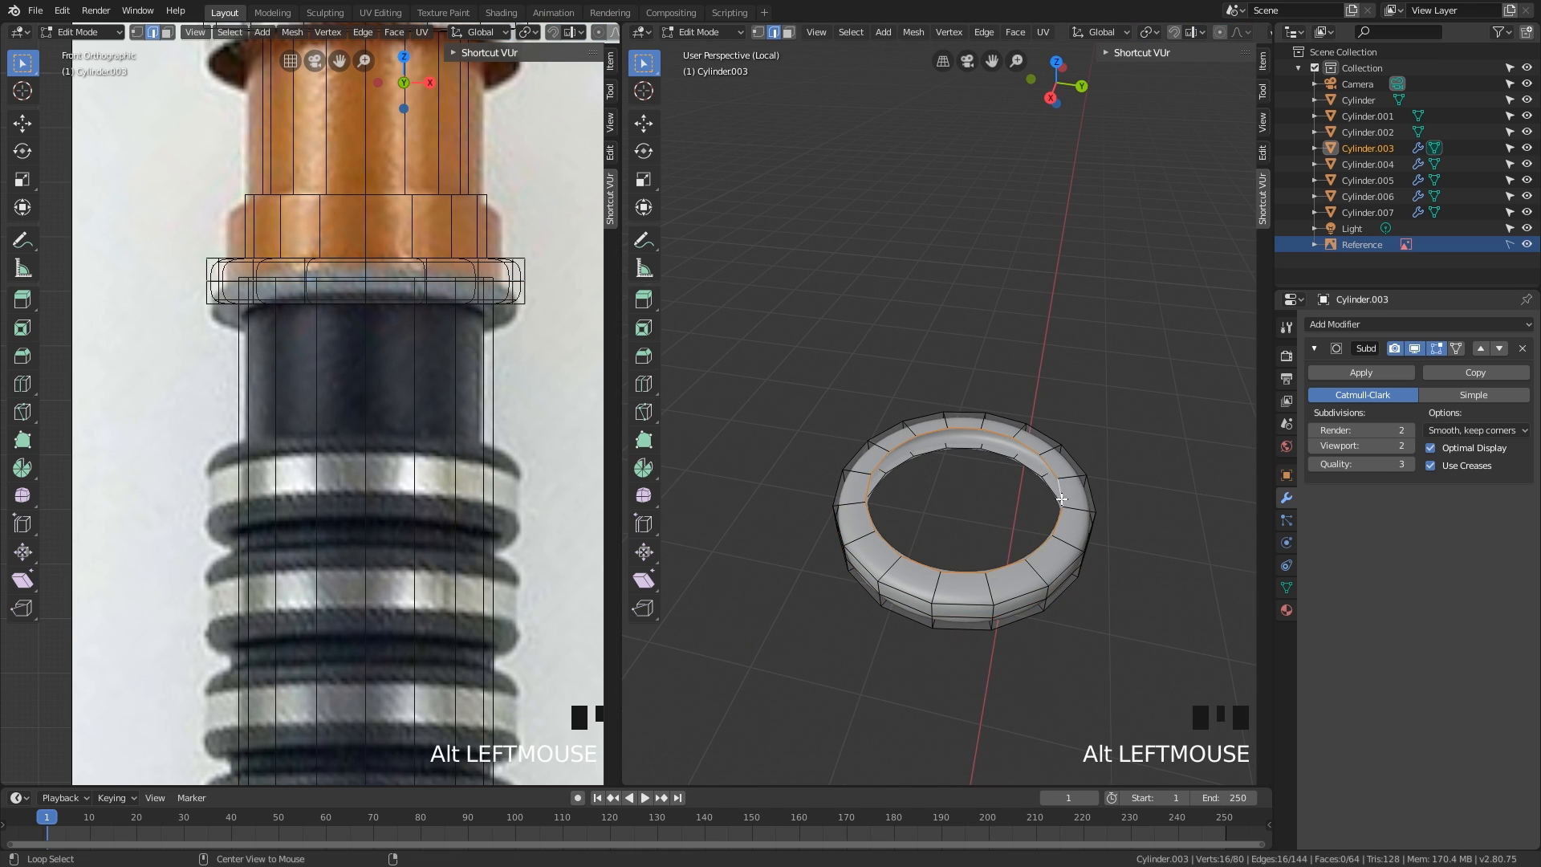
alt+shift+click(960, 448)
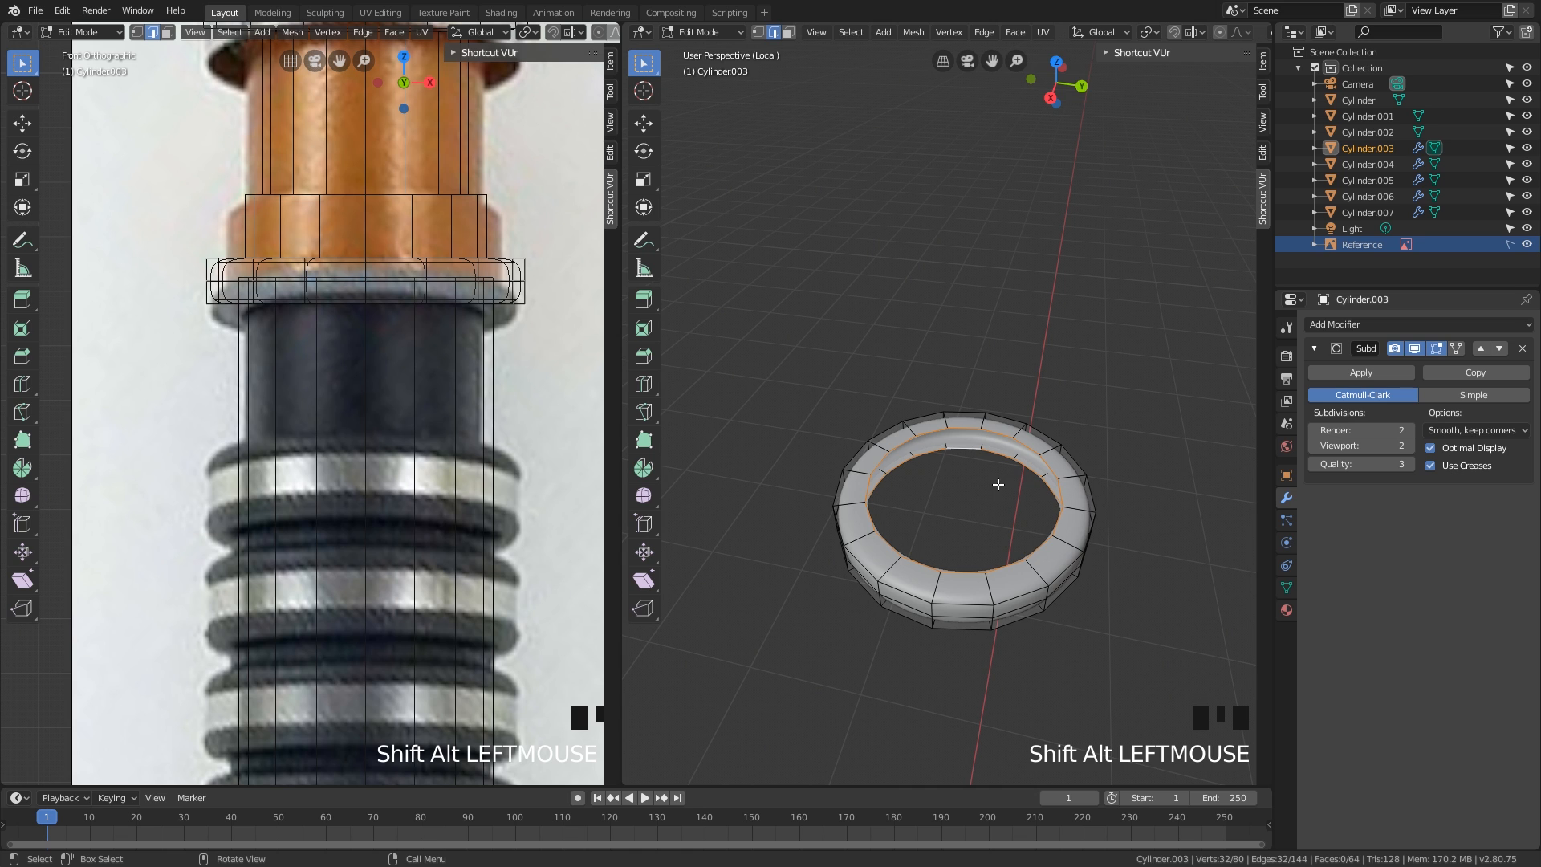
middle_drag(1062, 542, 1074, 500)
scroll(1060, 507, up, 2)
scroll(1077, 507, down, 1)
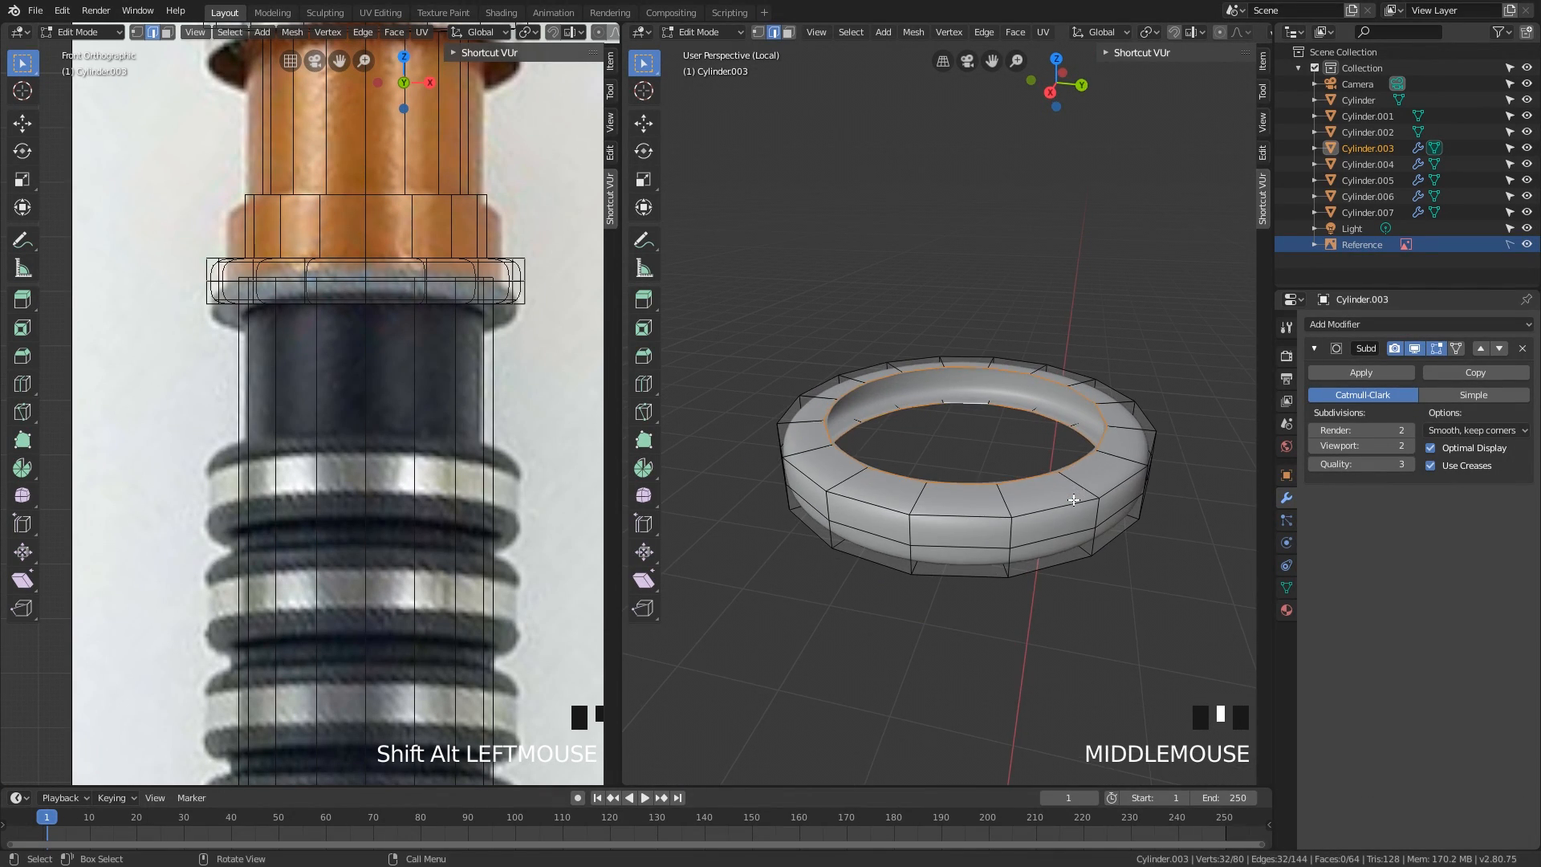
click(22, 180)
middle_drag(976, 461, 984, 486)
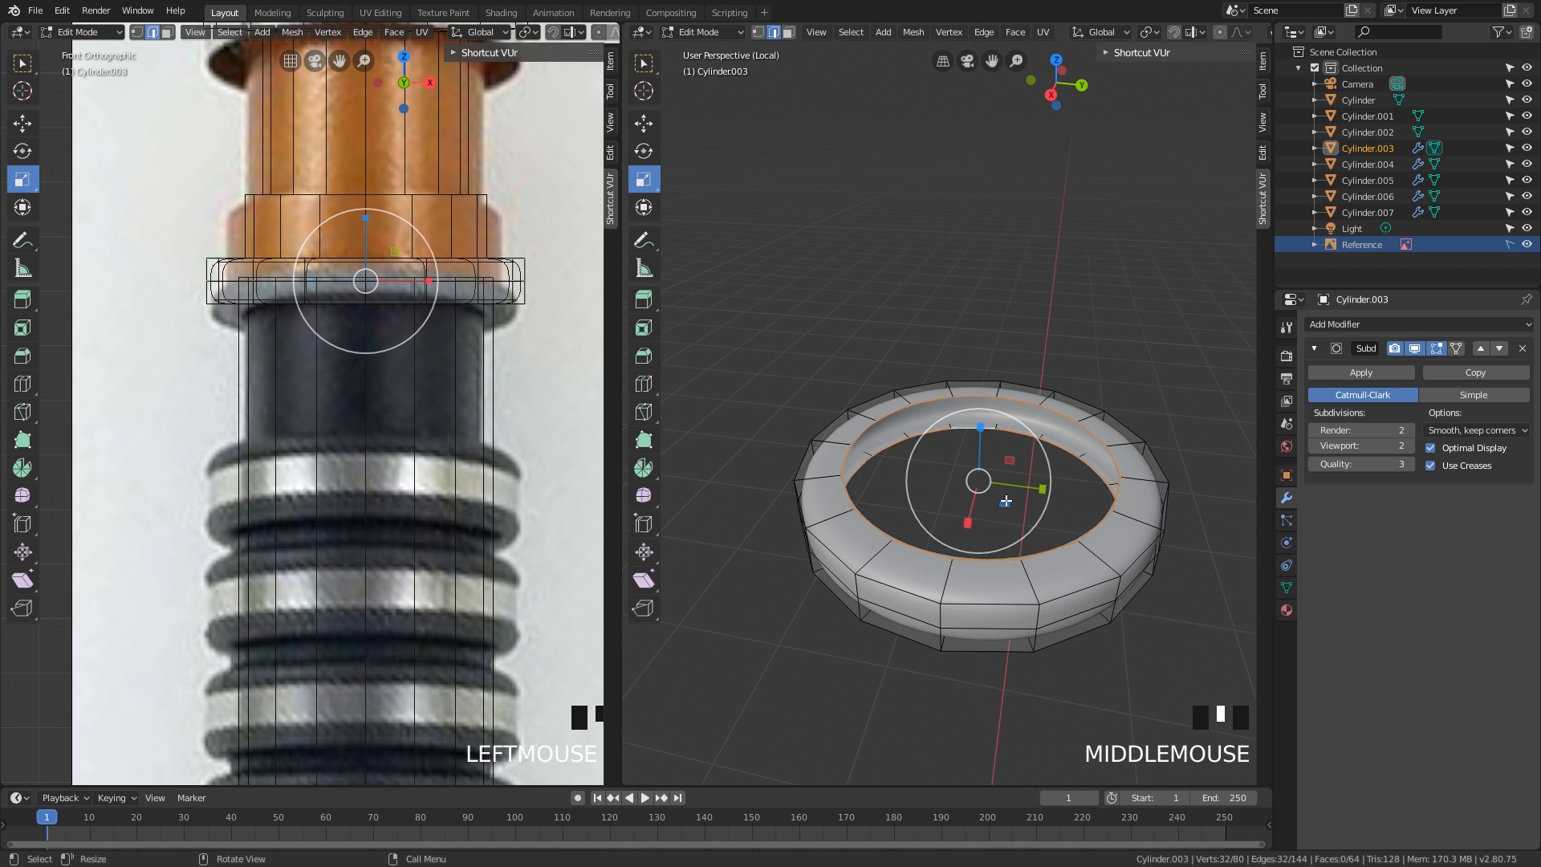
drag(991, 491, 997, 501)
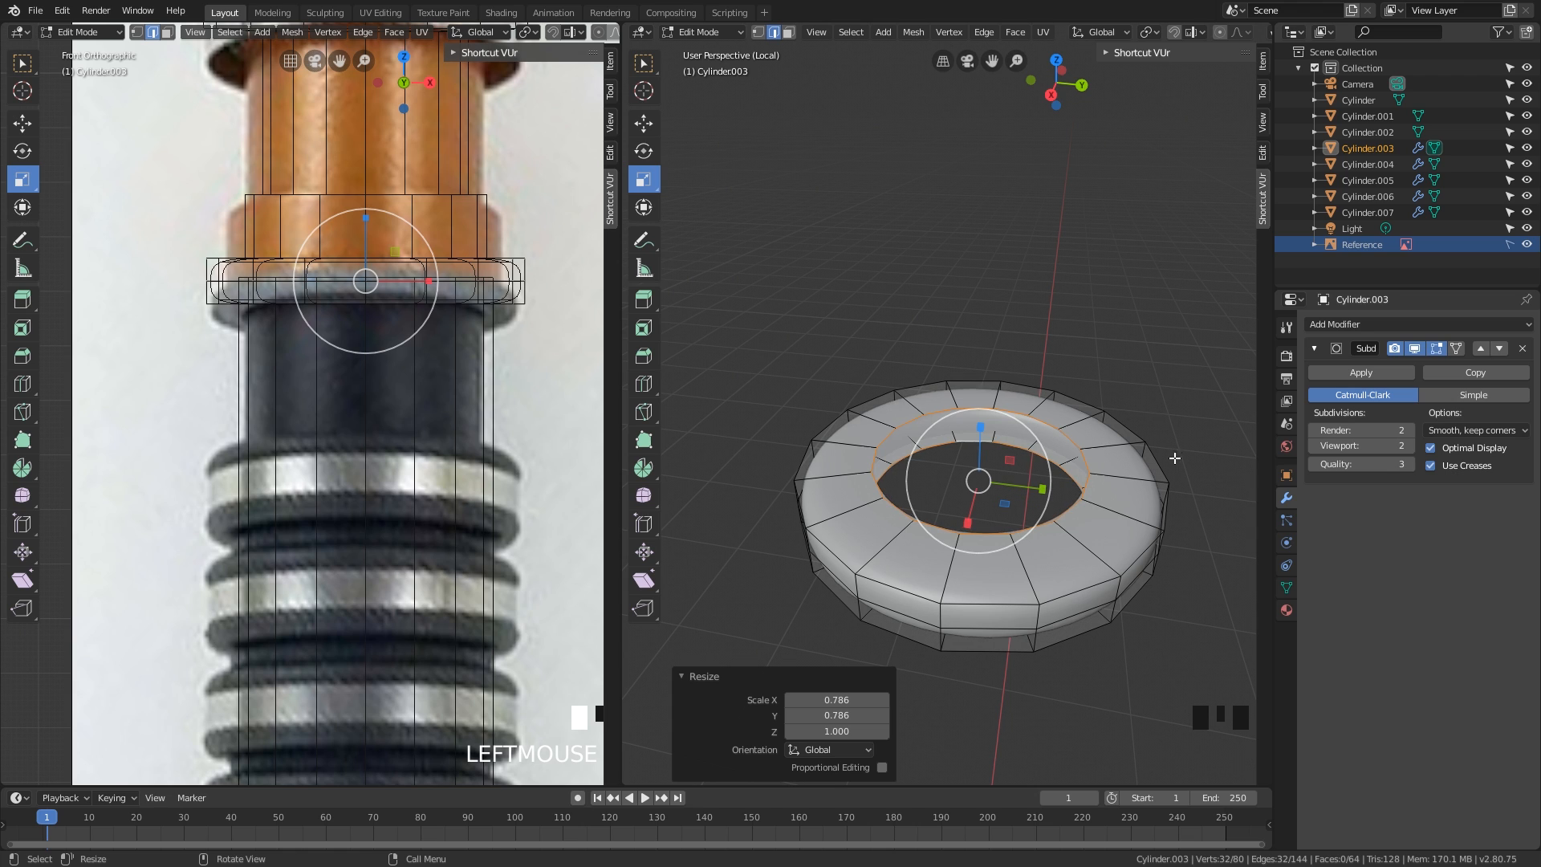
key(Tab)
middle_drag(1111, 514, 1092, 461)
key(KP_Divide)
scroll(1112, 500, down, 3)
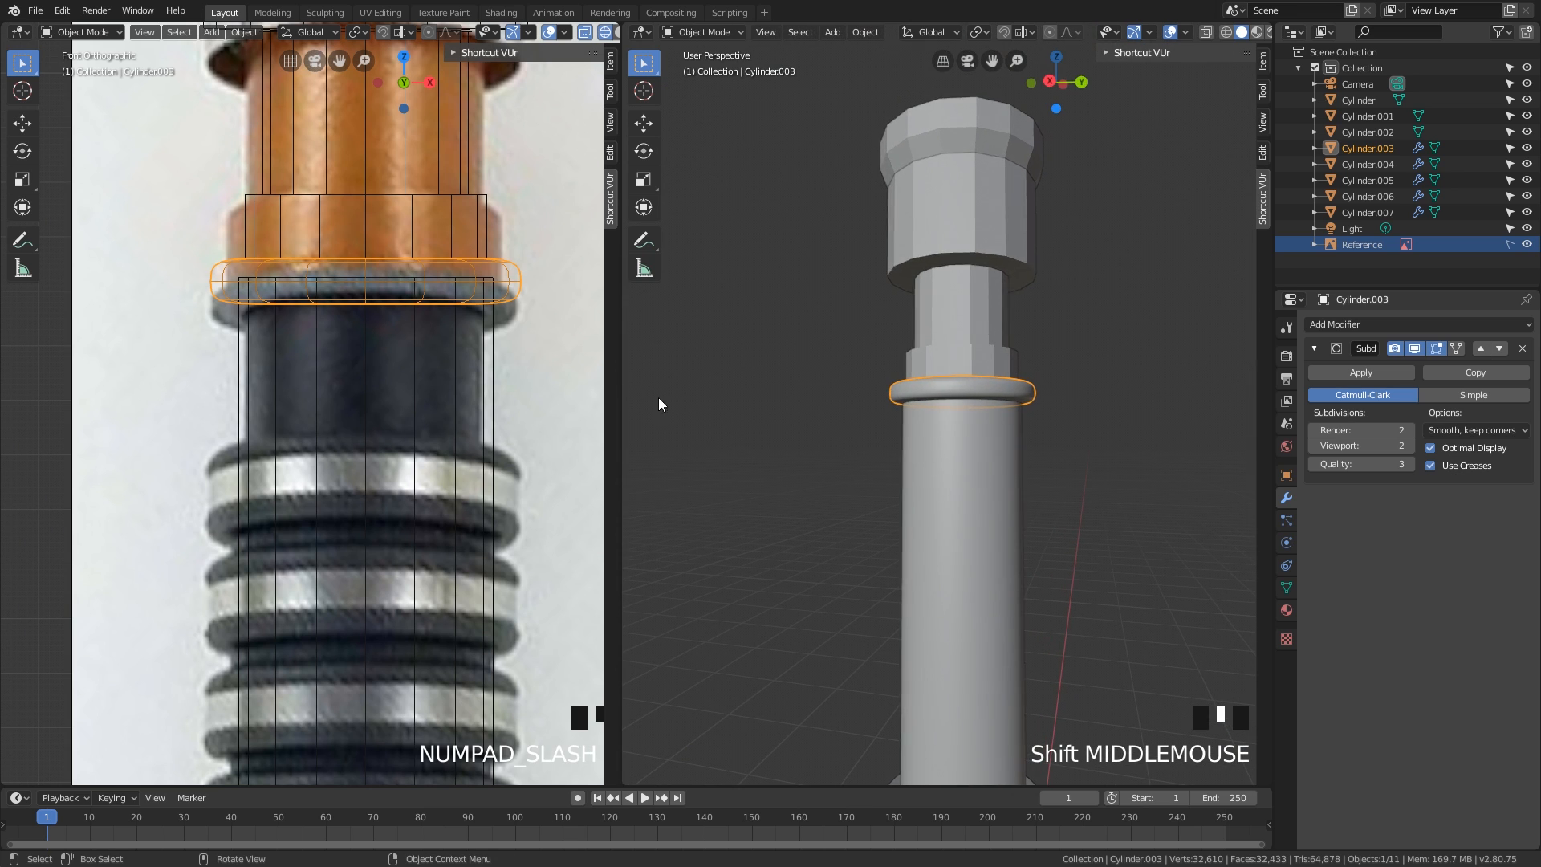
- Select the stepped neck cylinder directly above the collar ring and open it in Edit Mode
shift+middle_drag(565, 329, 561, 489)
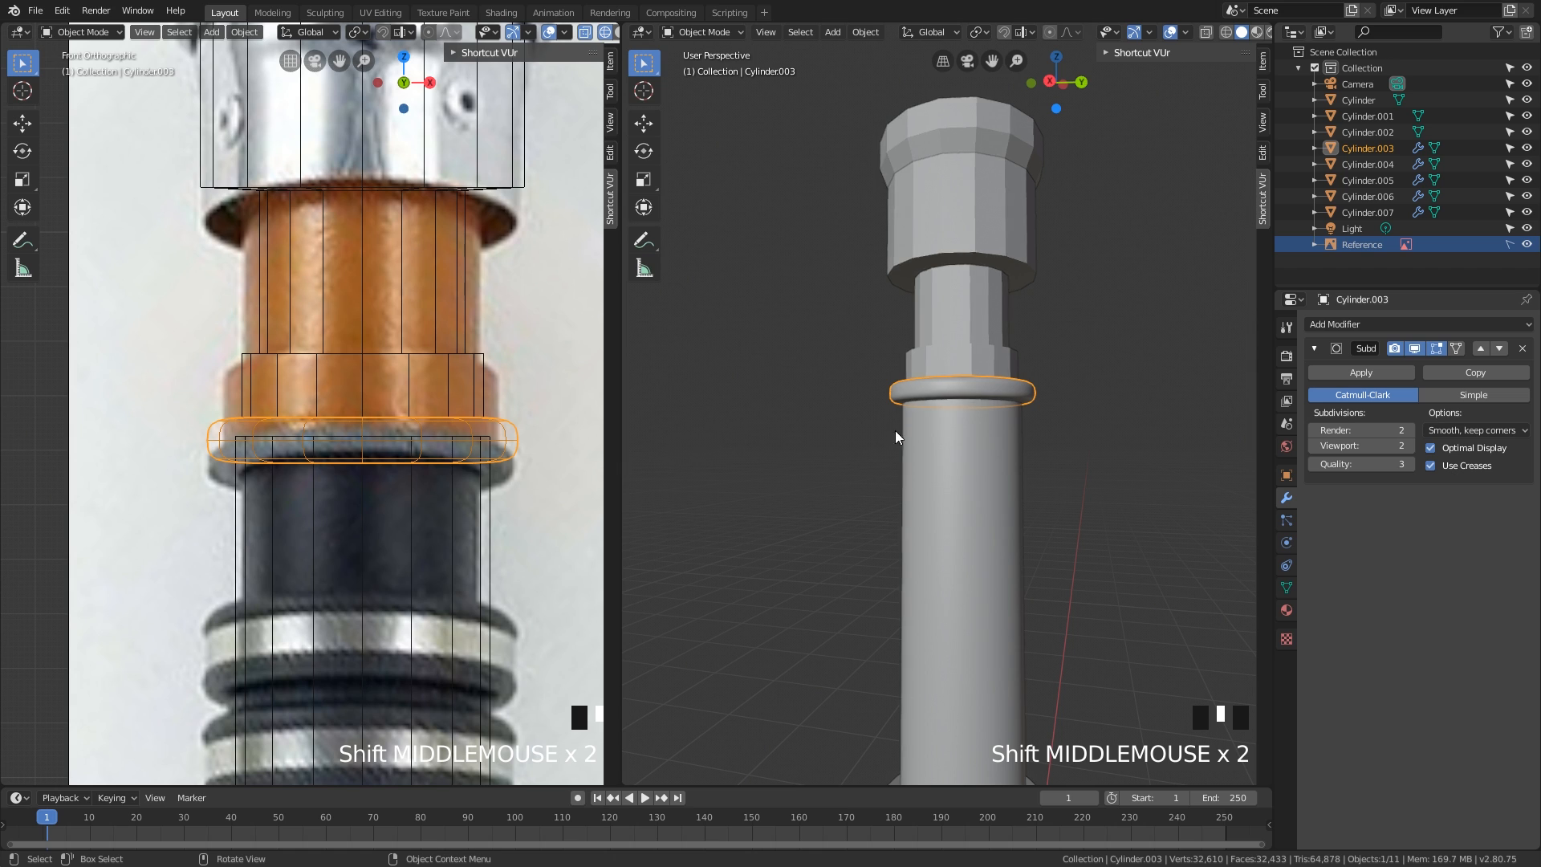
middle_drag(897, 437, 907, 435)
click(960, 394)
scroll(967, 453, up, 1)
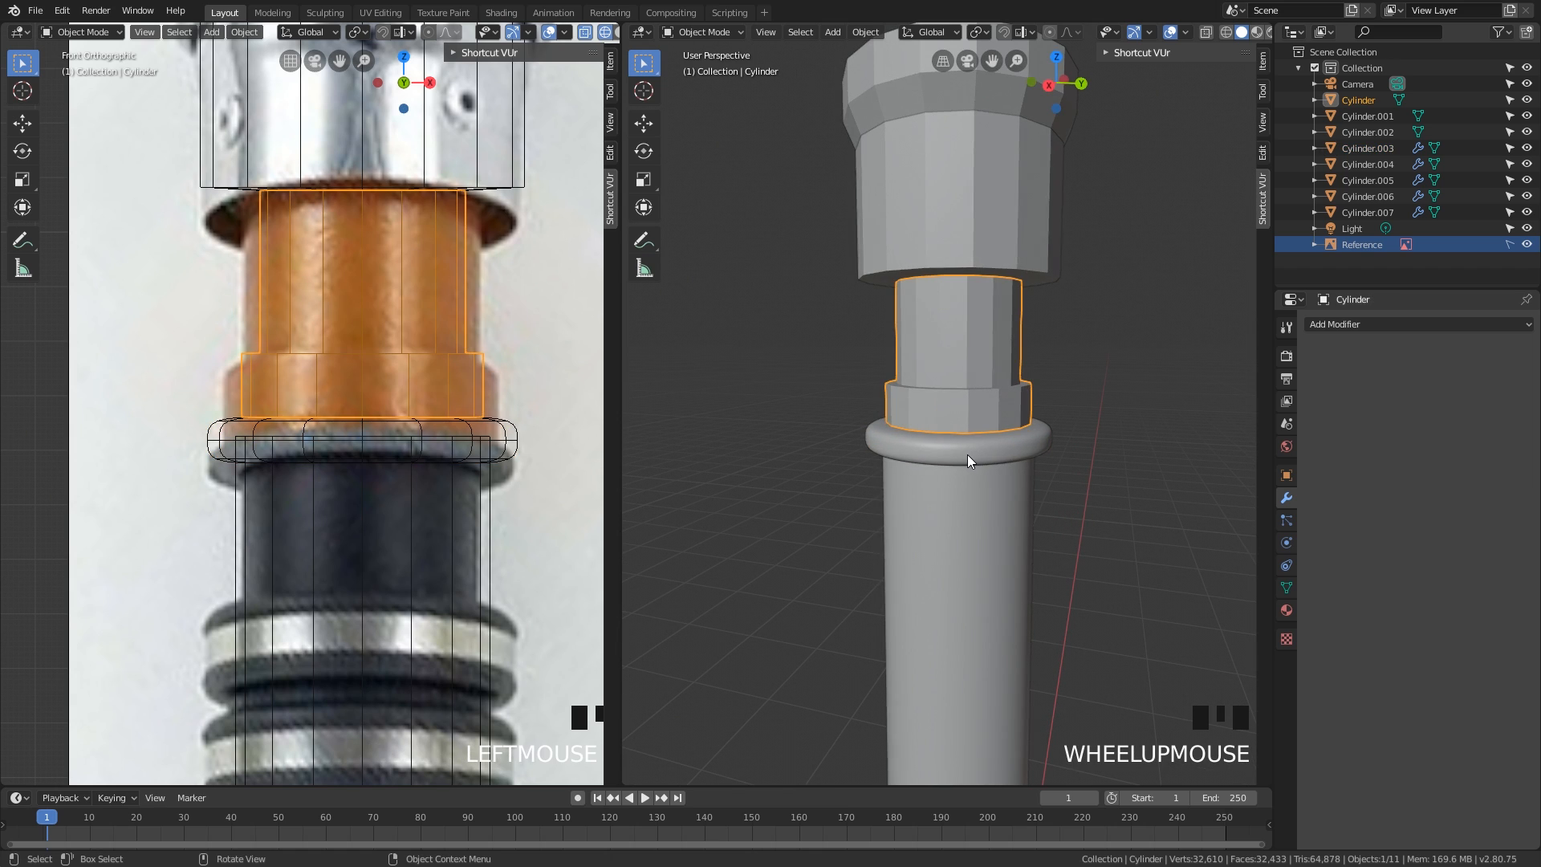
scroll(965, 456, up, 1)
mouse_move(965, 455)
middle_down()
mouse_move(978, 434)
mouse_move(977, 456)
middle_up()
key(Tab)
scroll(980, 438, up, 2)
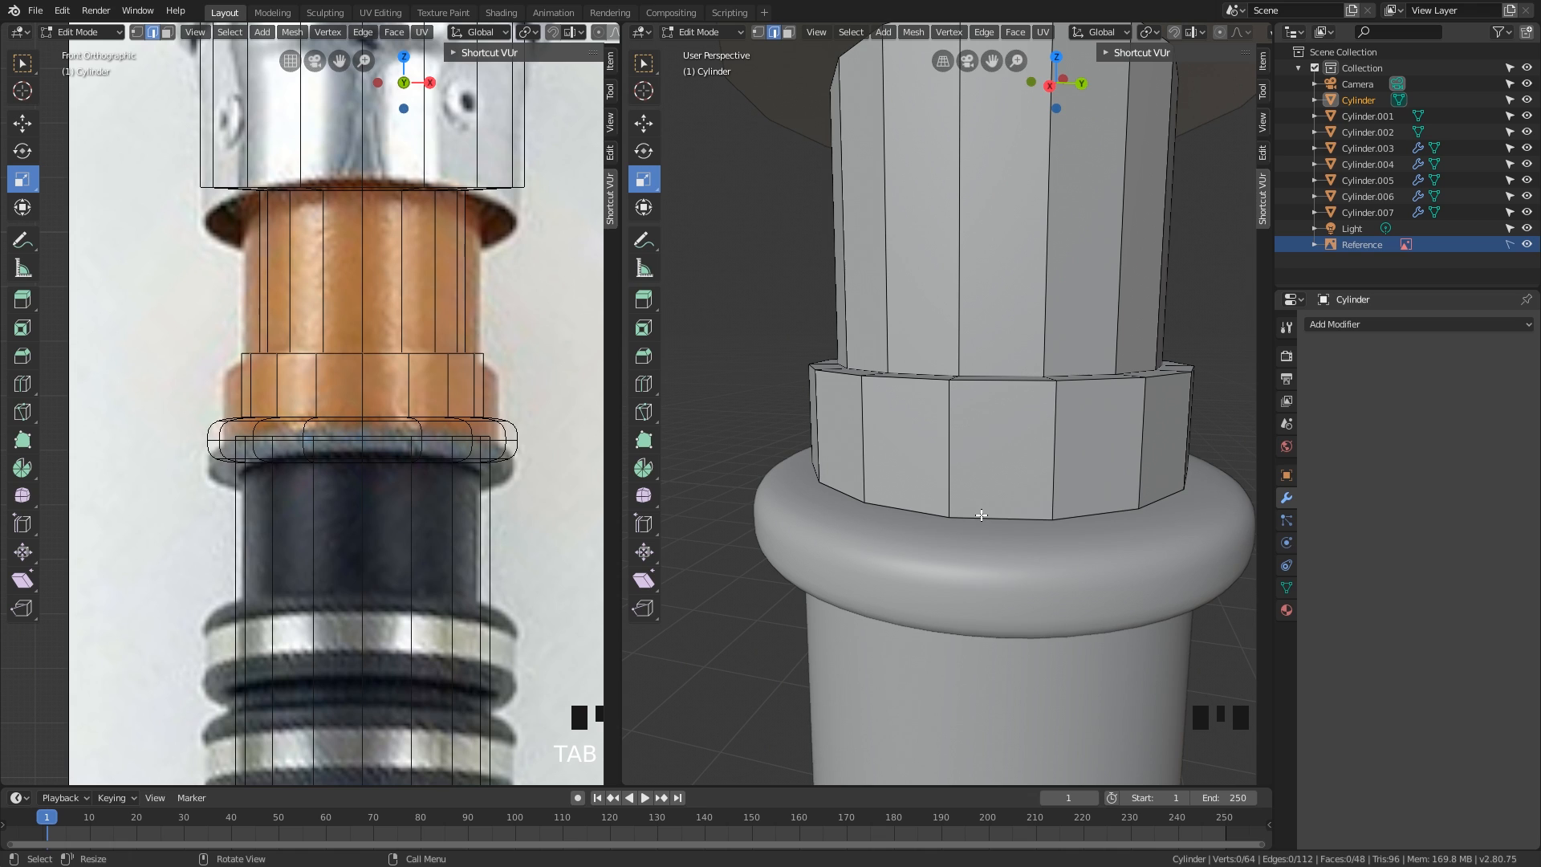
- Move the stepped neck cylinder's bottom edge loop down about 0.0316 m along Z, into the collar ring
key(2)
alt+click(984, 517)
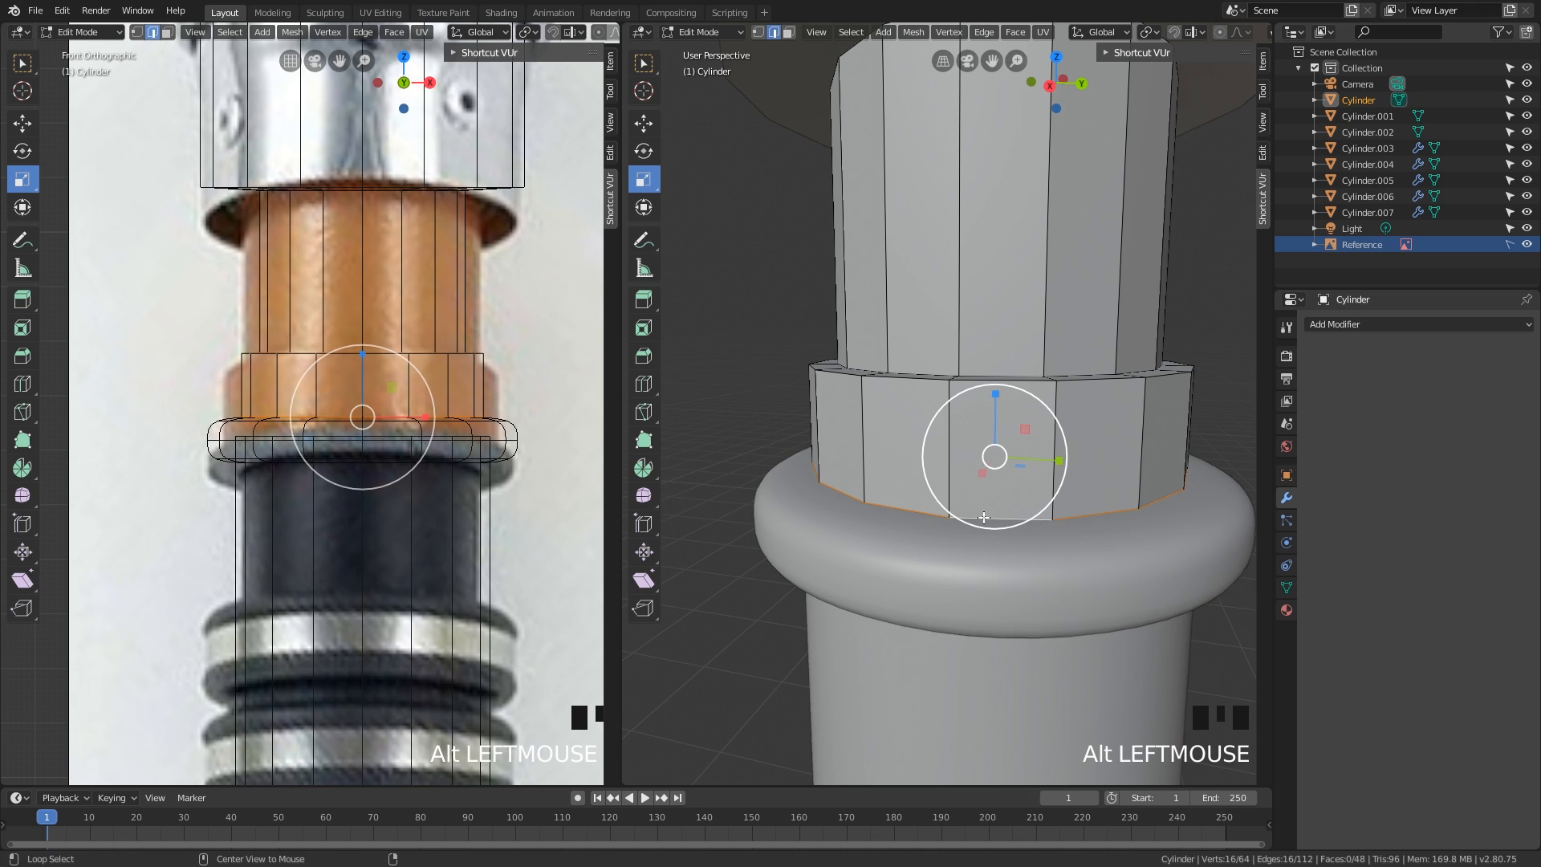
click(17, 64)
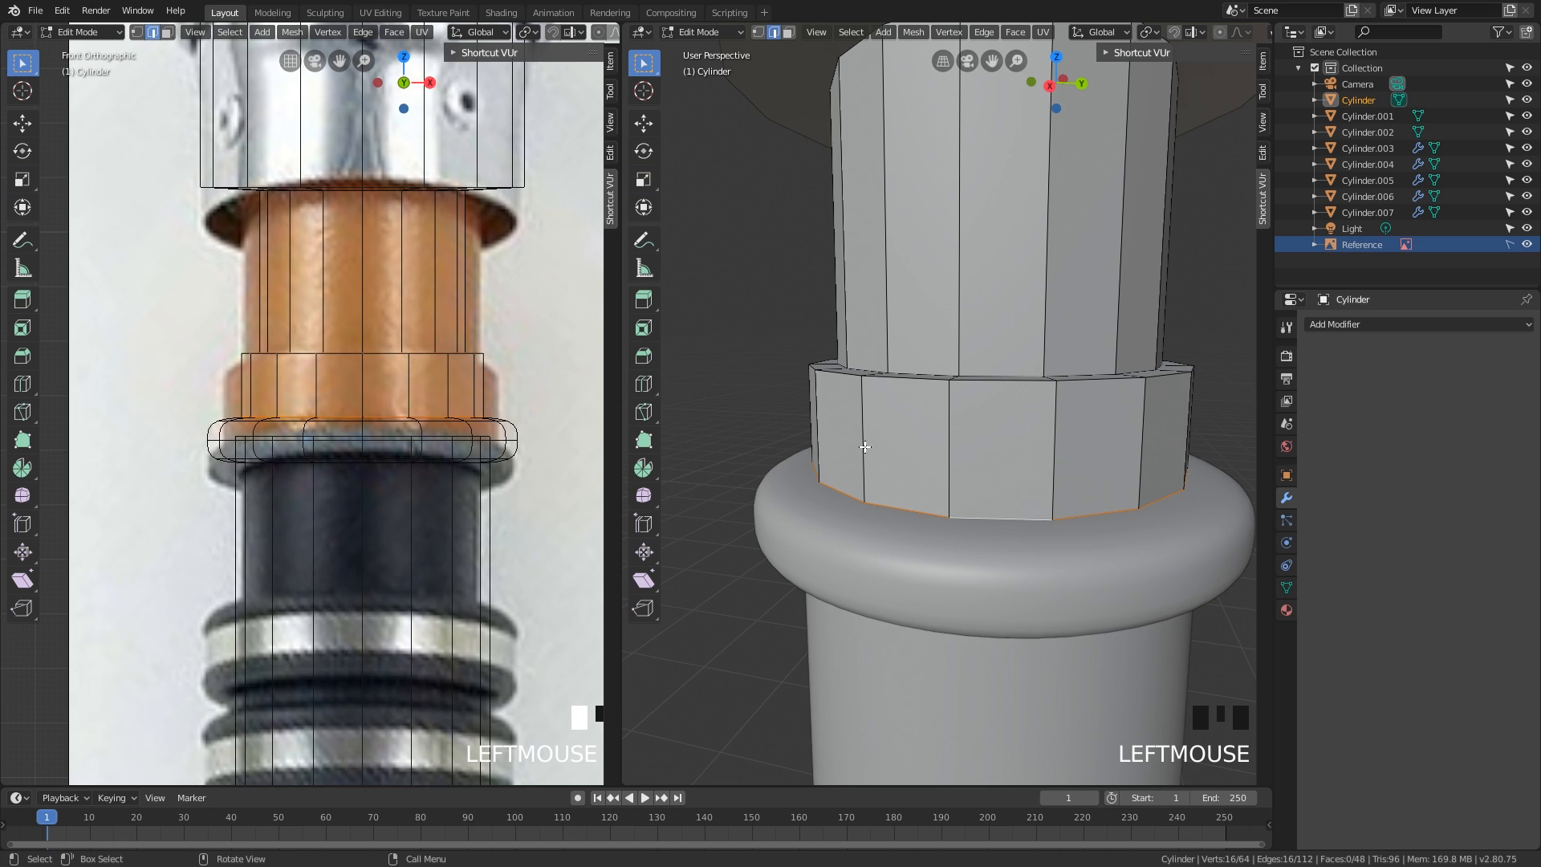
key(g)
key(z)
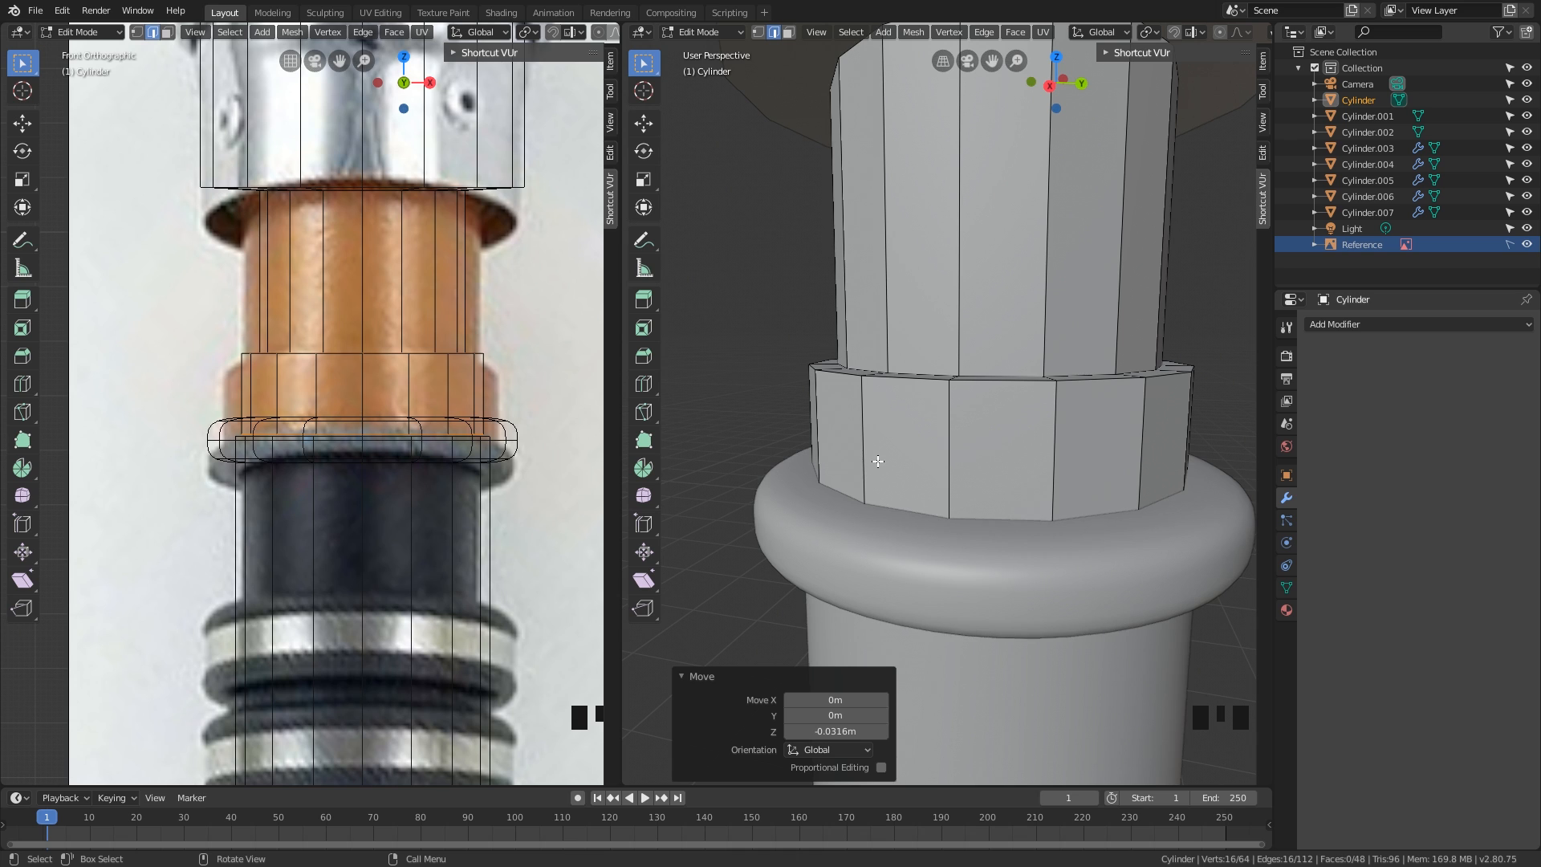
middle_drag(878, 461, 908, 469)
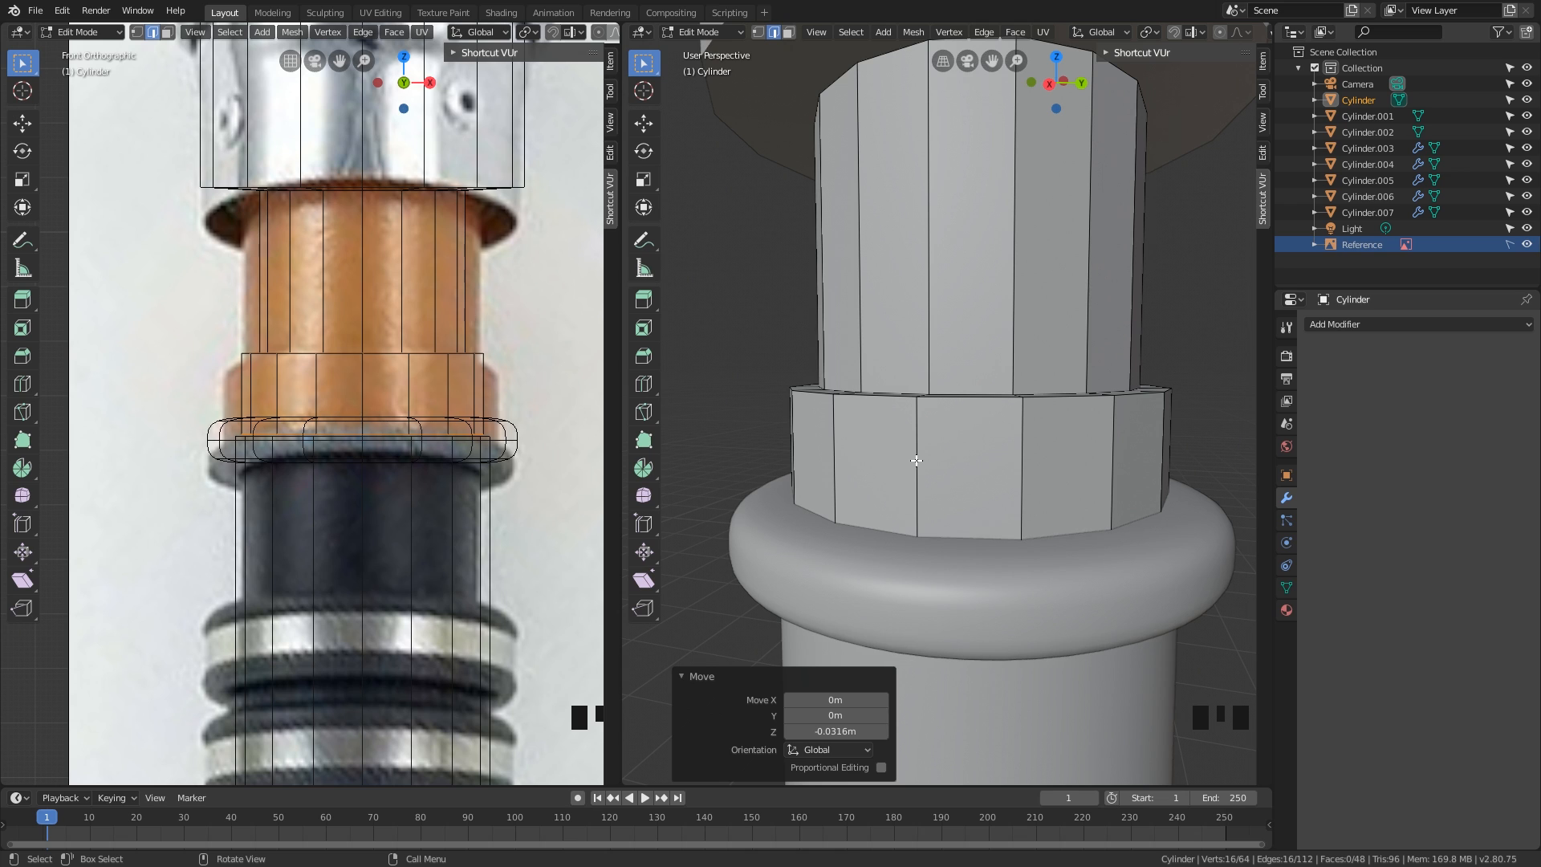
- Raise the neck cylinder's top edge loop about 0.11 m along Z, up inside the wide cylinder above it
middle_drag(916, 461, 973, 258)
scroll(977, 475, down, 2)
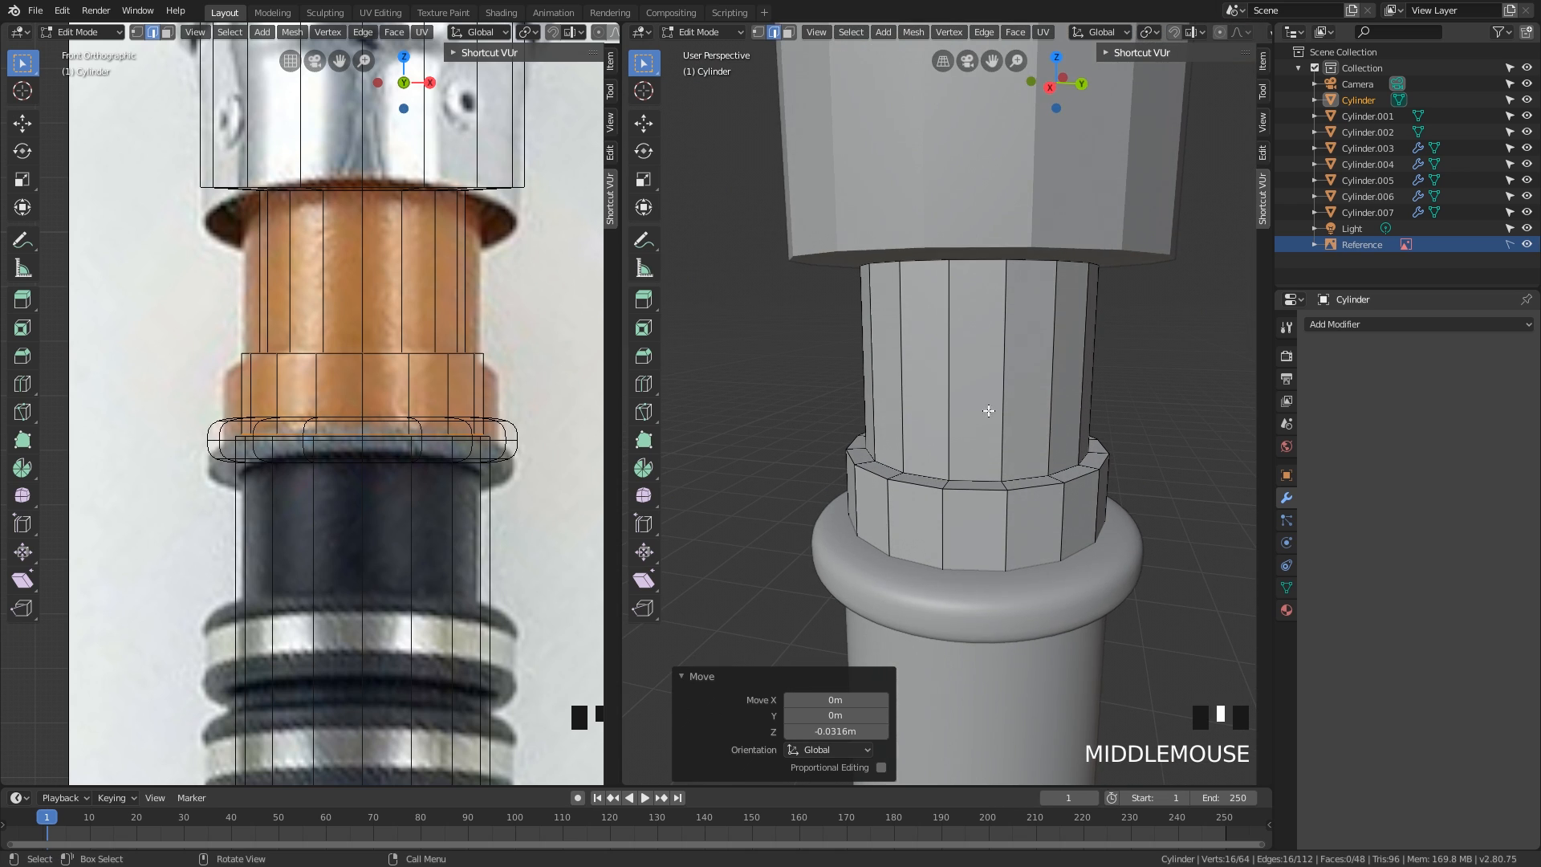
alt+click(973, 257)
middle_drag(1003, 442, 991, 440)
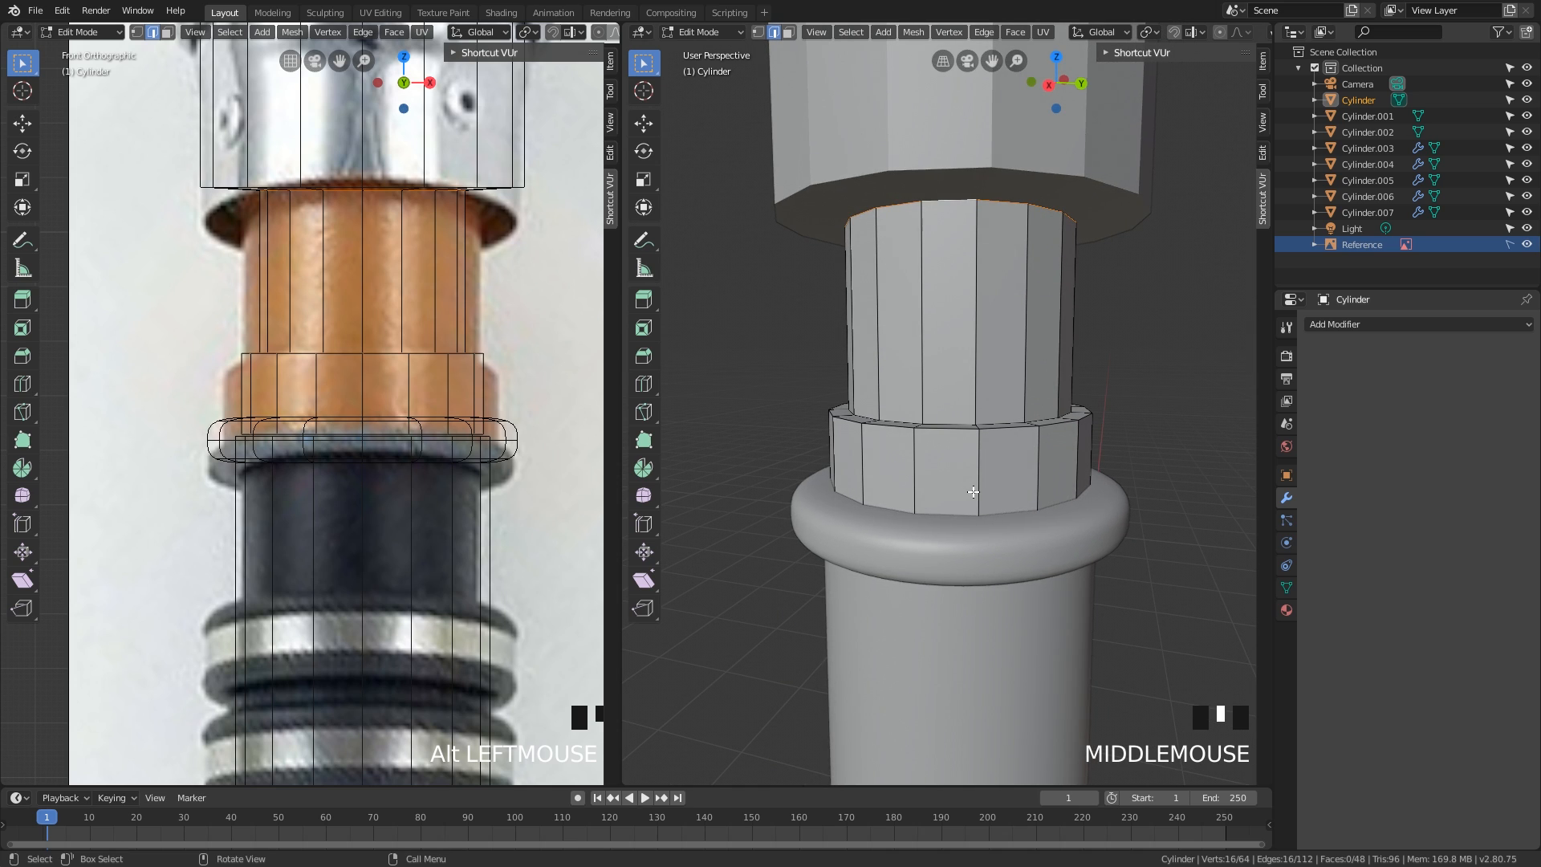
shift+middle_drag(973, 491, 977, 503)
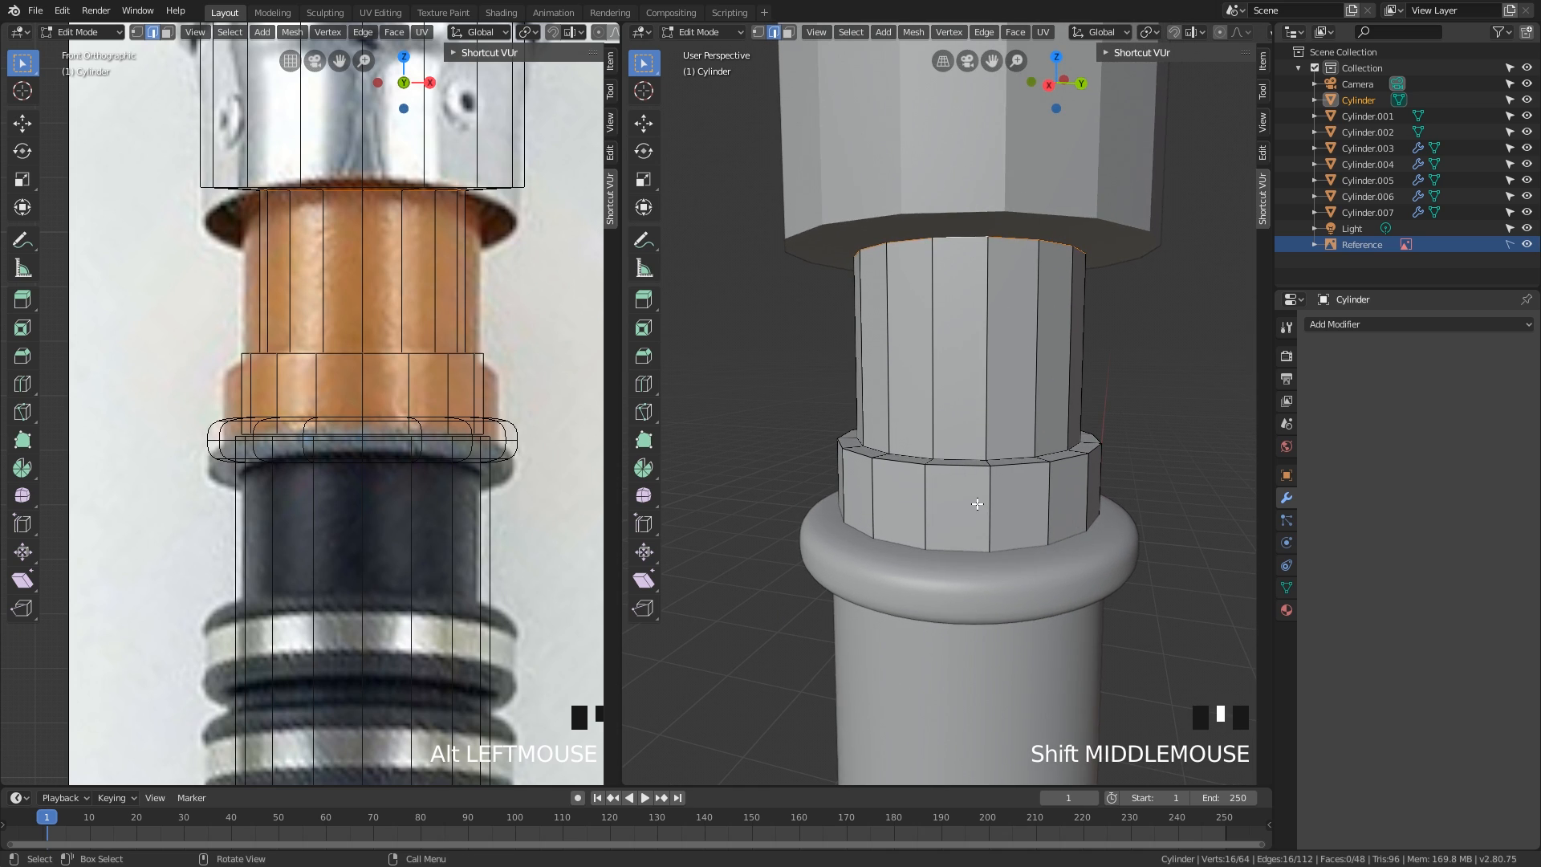
key(alt+z)
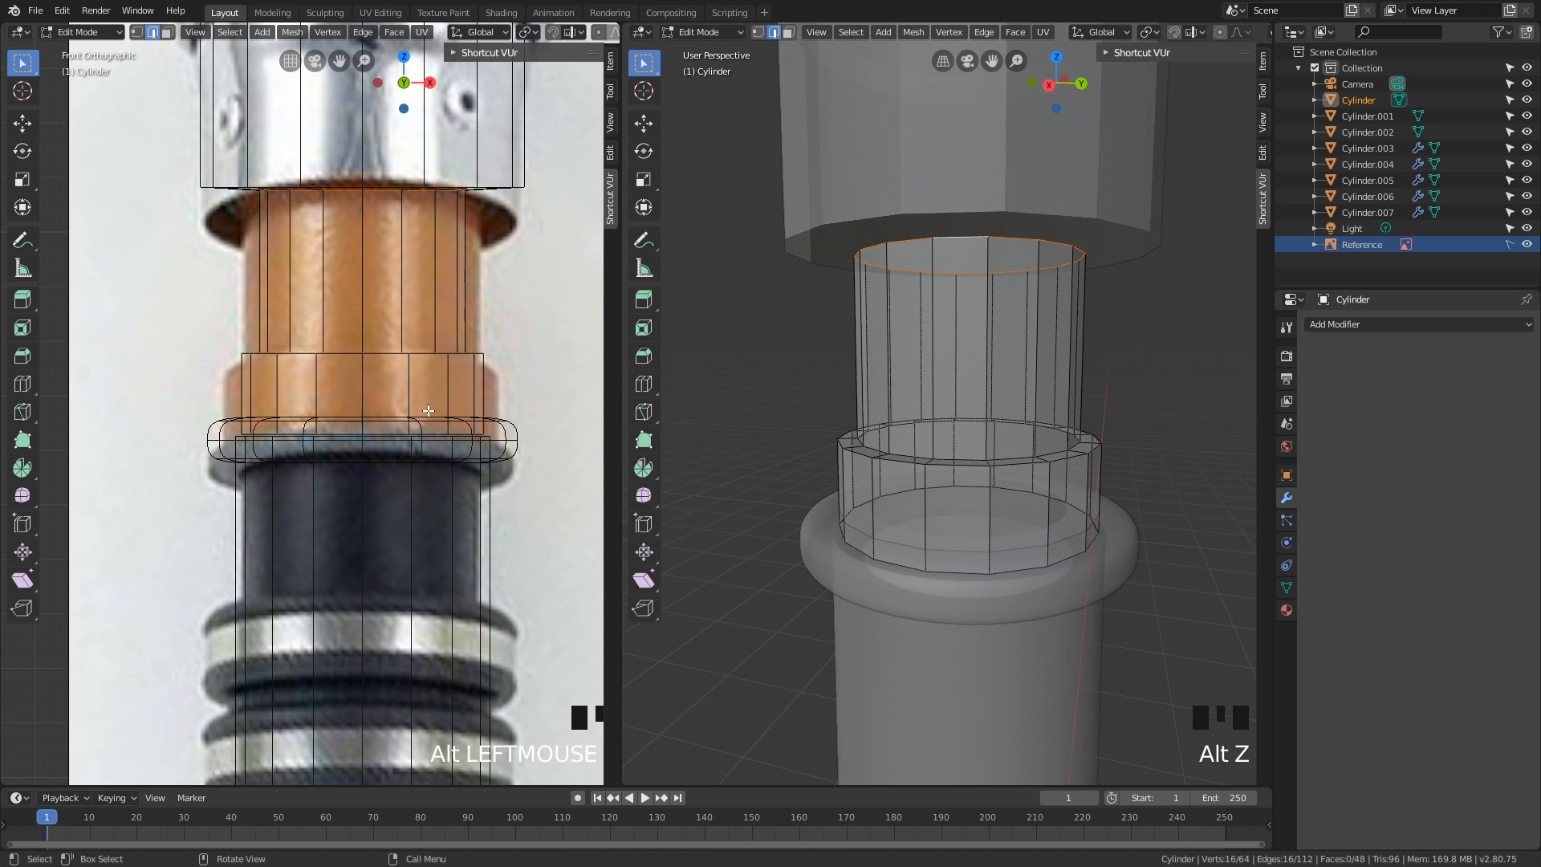
middle_drag(428, 410, 432, 409)
key(grave)
key(alt+z)
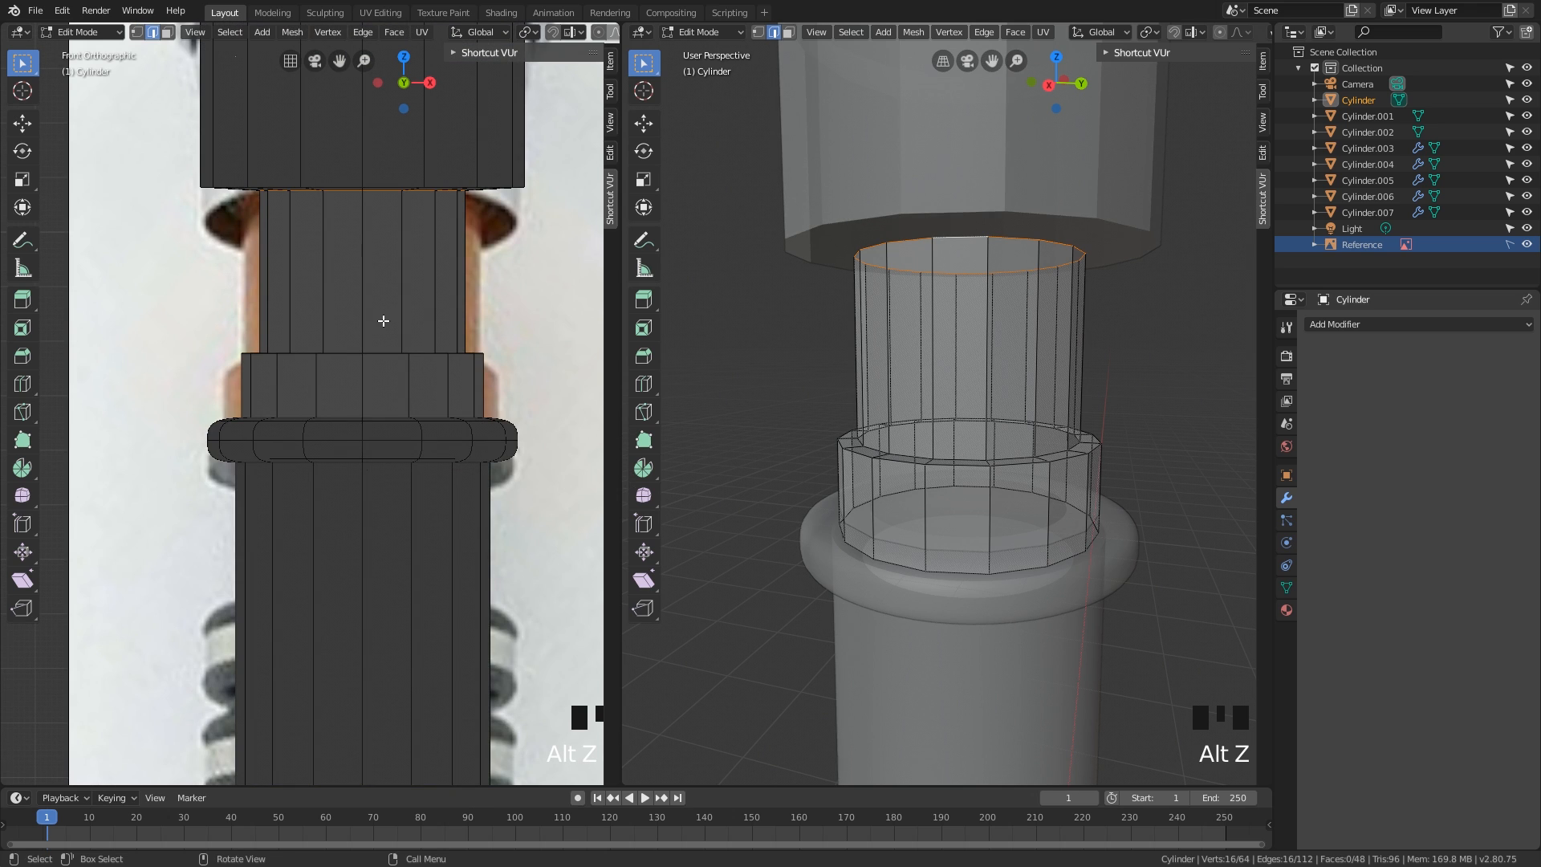
key(alt+z)
middle_drag(1049, 441, 1036, 447)
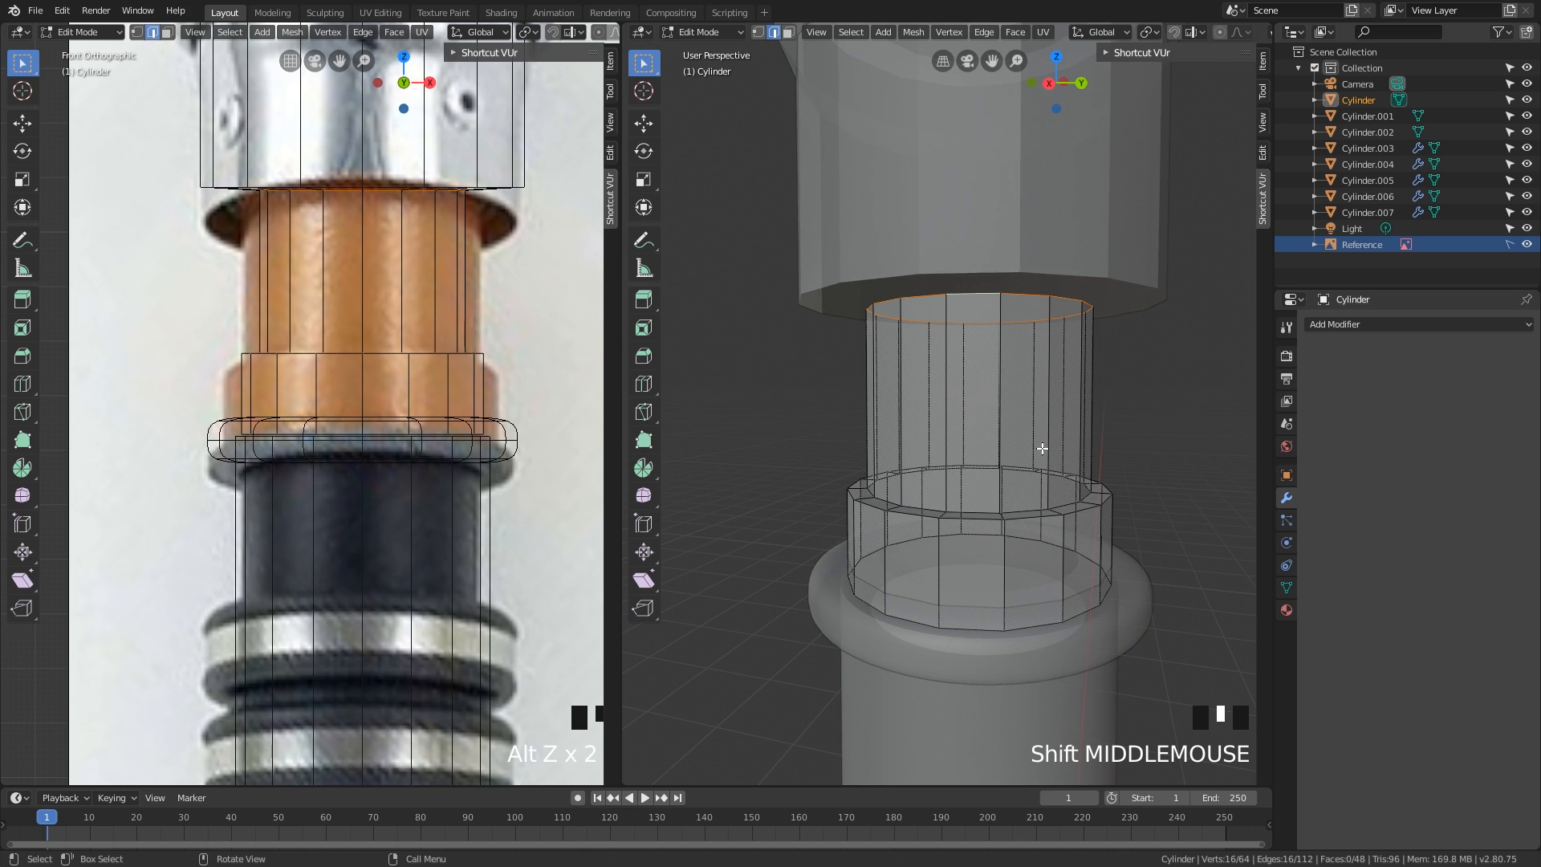
click(1014, 300)
alt+click(1014, 300)
key(alt+z)
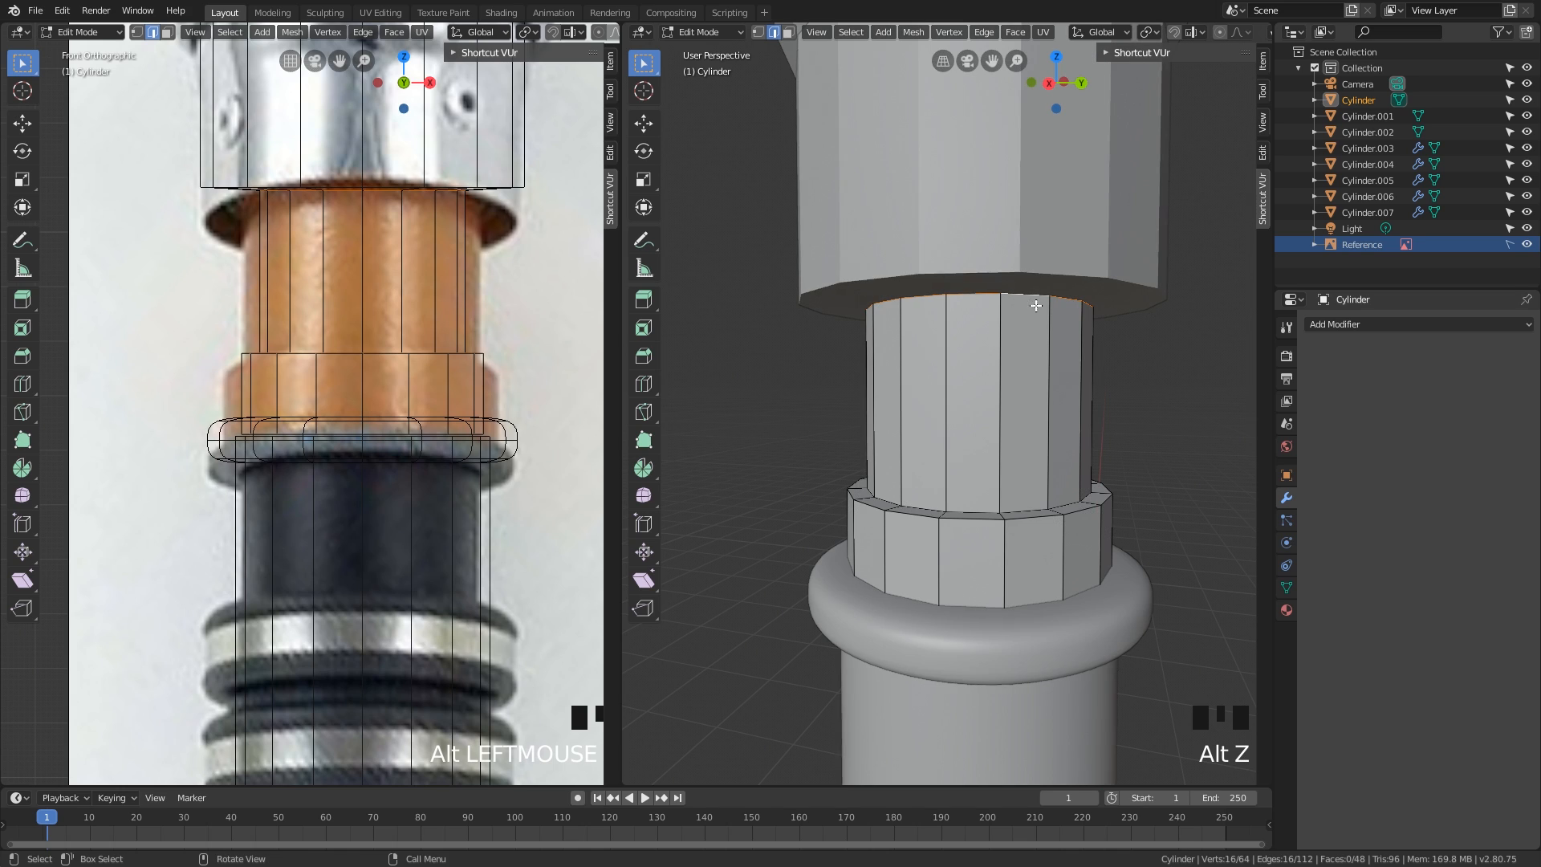
key(g)
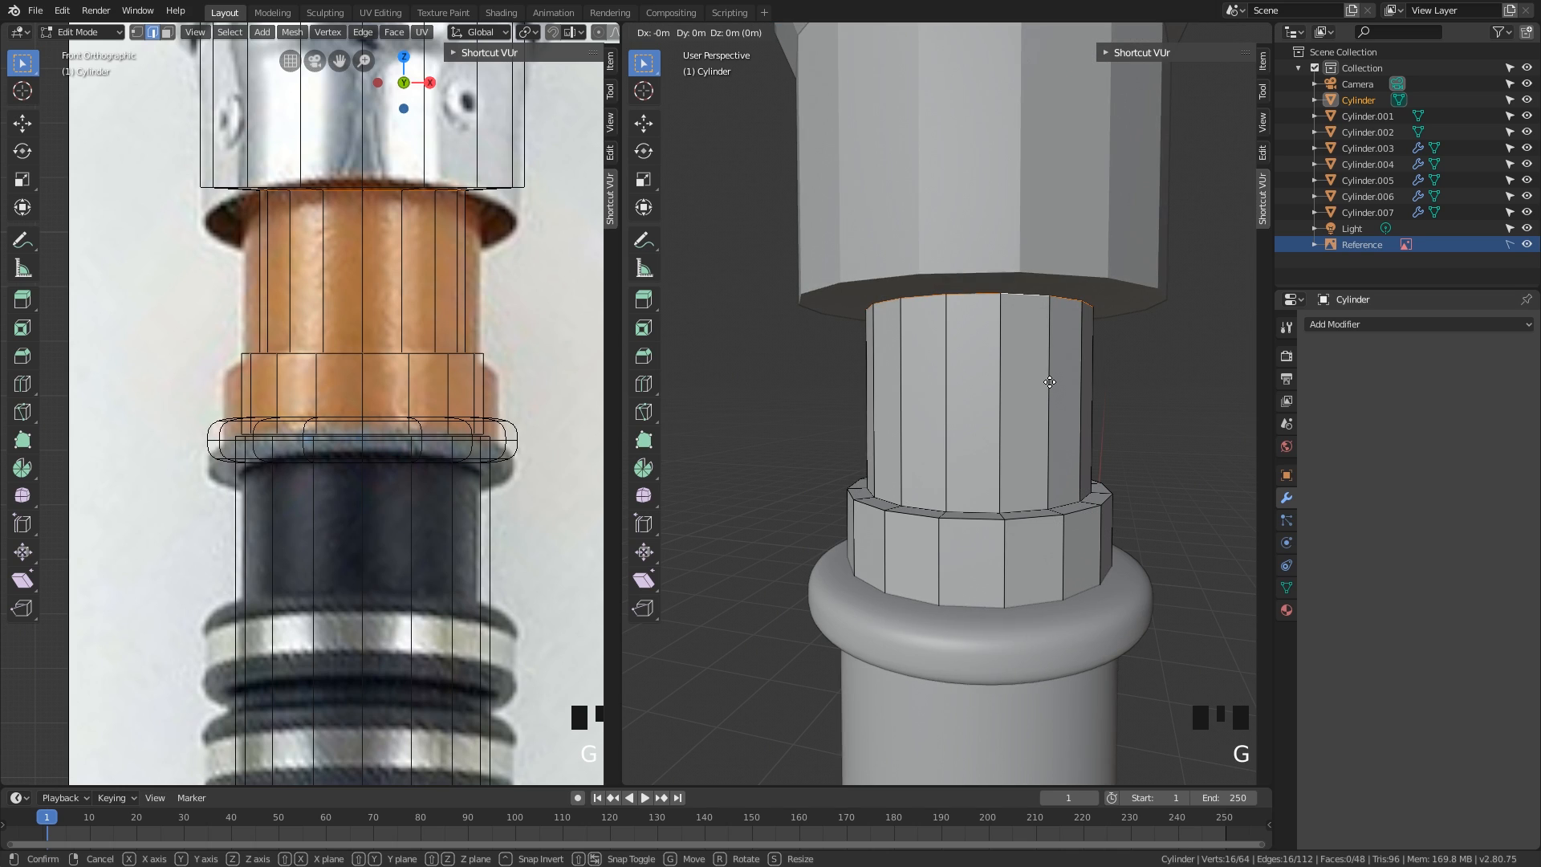
key(z)
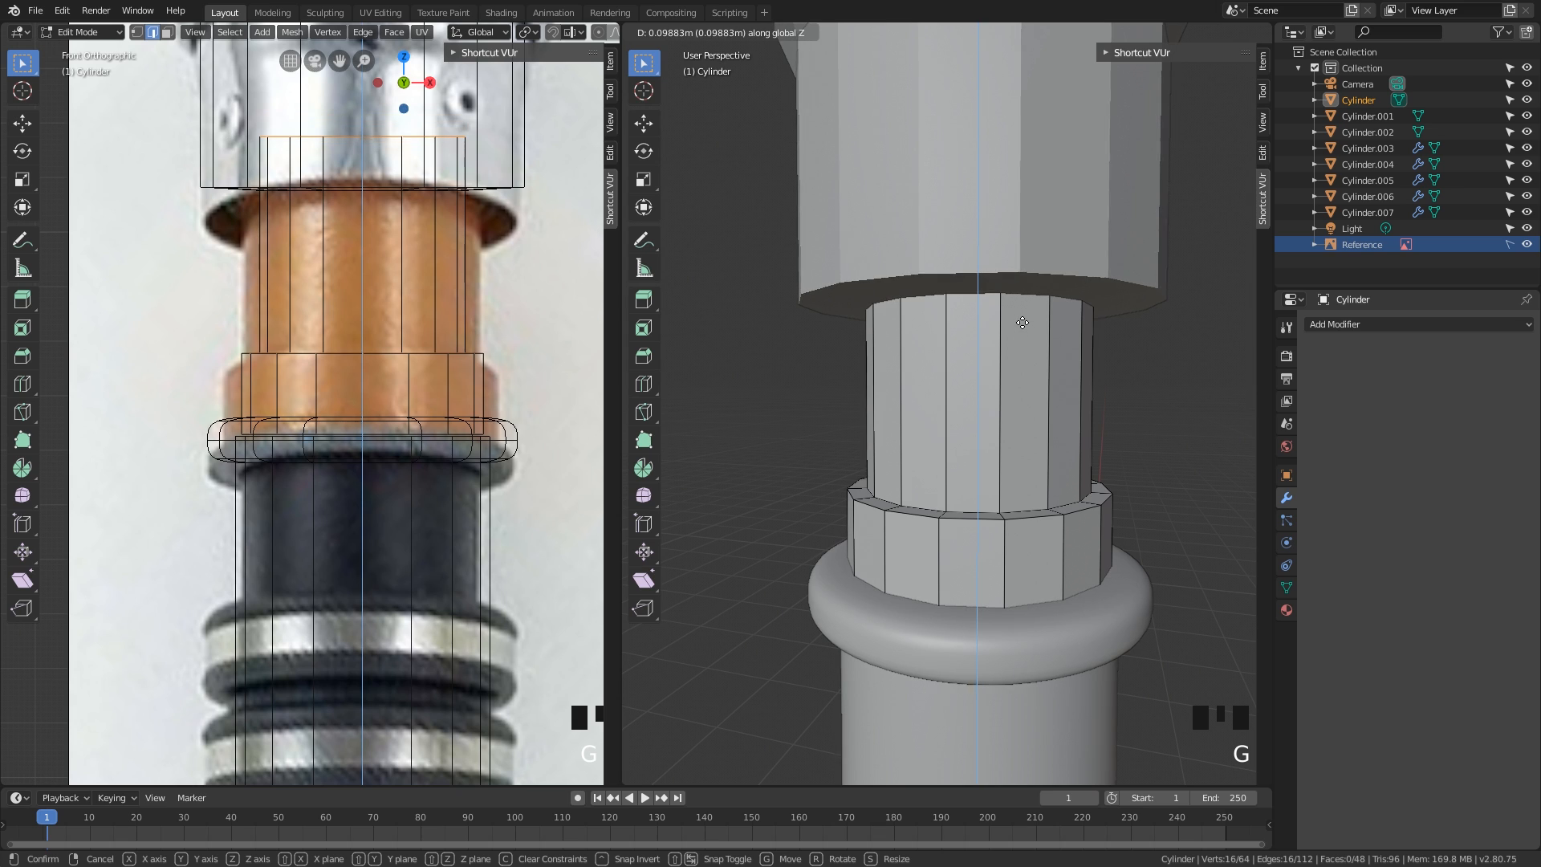
click(1024, 317)
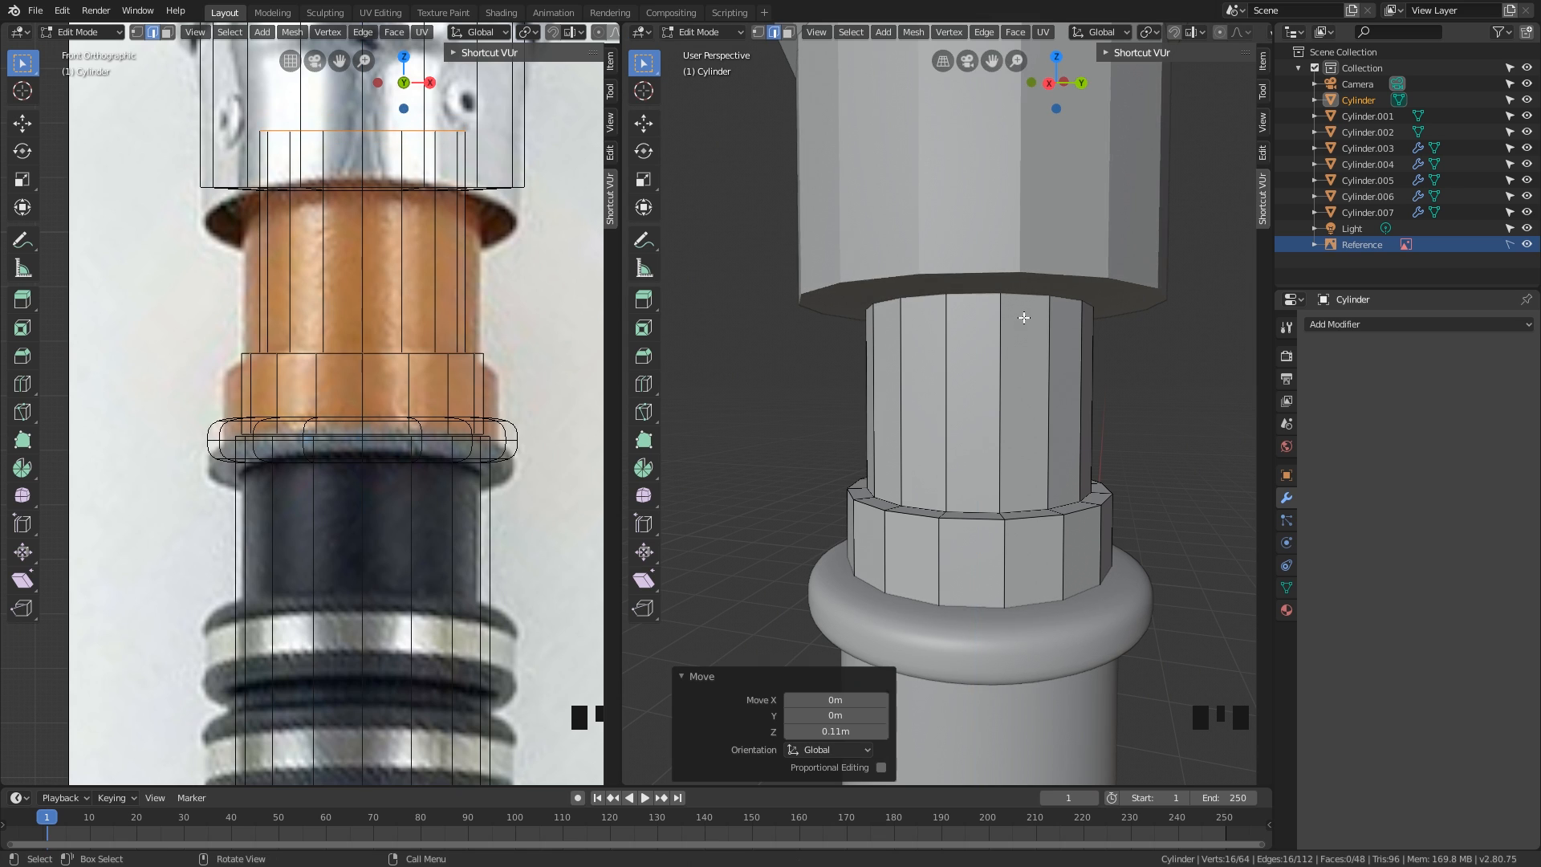
- Cut a centred edge loop around the neck's horizontal ledge and bevel it into two loops with a 0.037 m width
shift+middle_drag(1019, 424, 1025, 416)
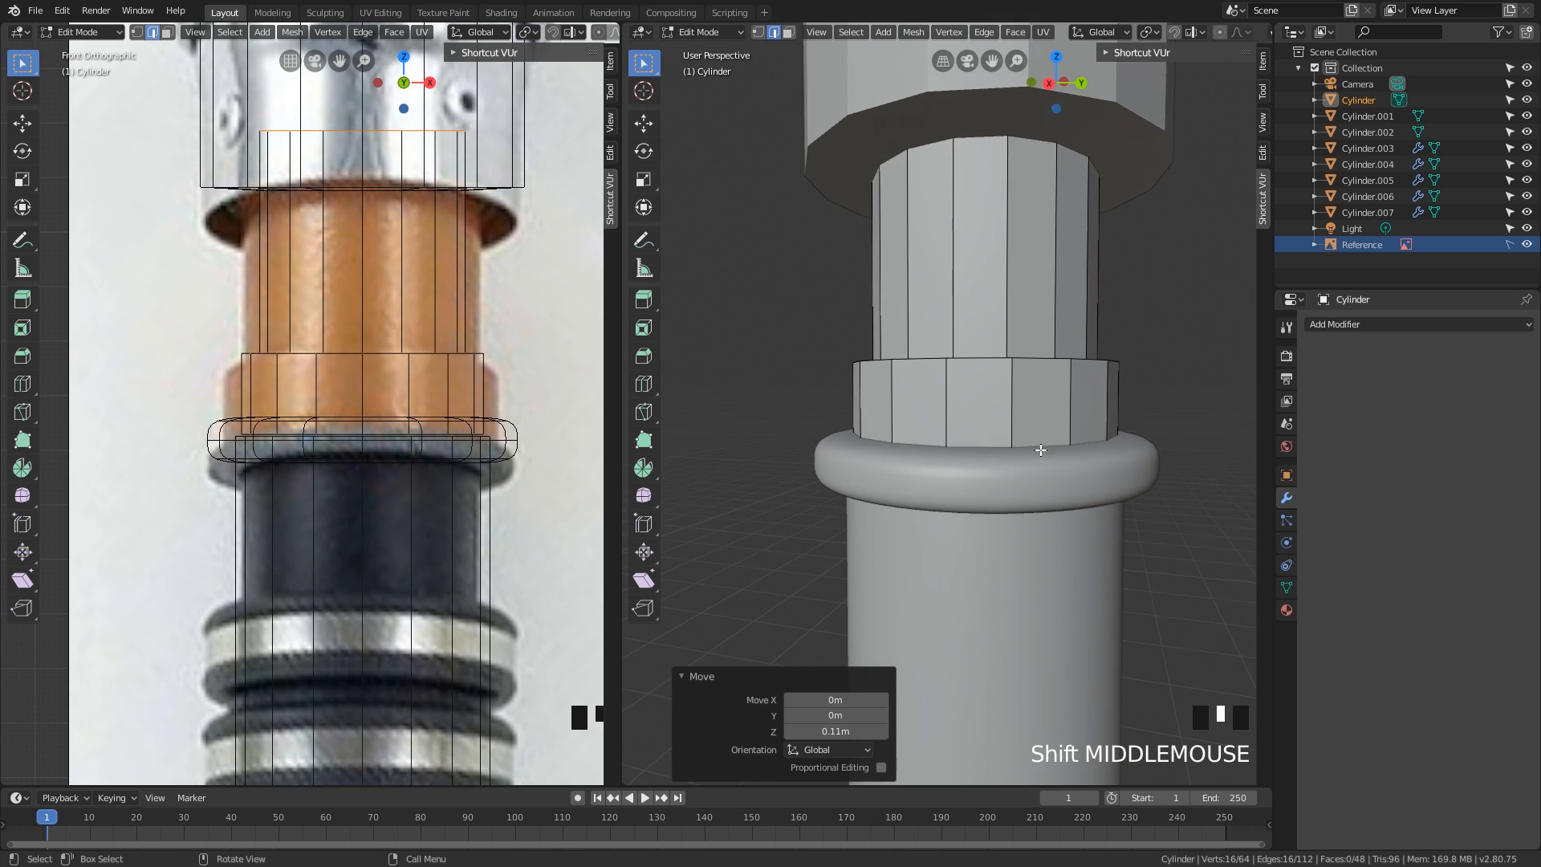
alt+click(1041, 448)
click(1160, 365)
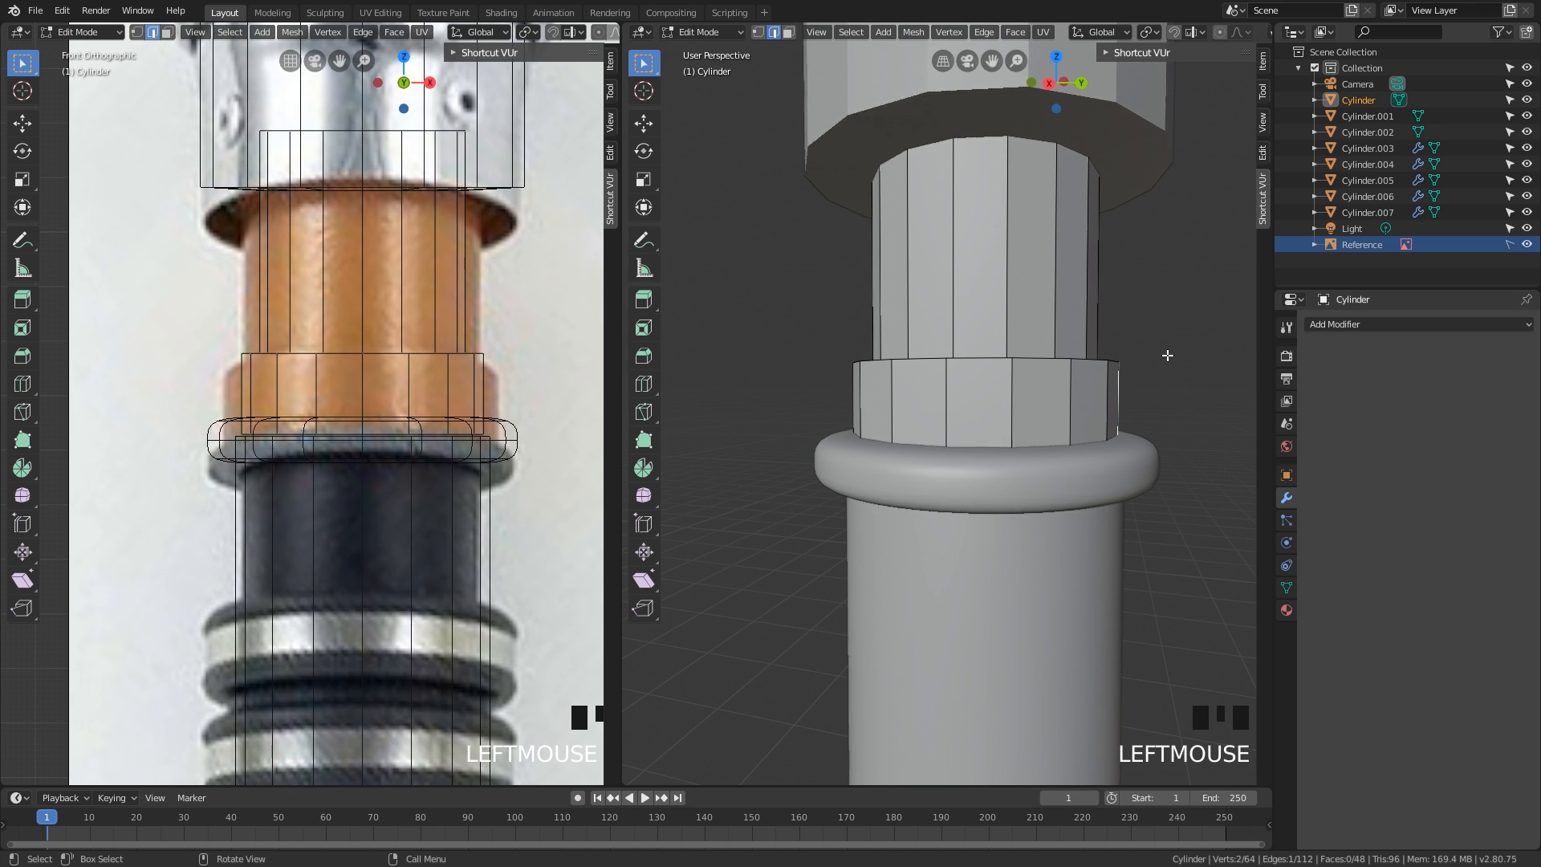
middle_drag(1103, 386, 950, 369)
scroll(1005, 474, up, 2)
scroll(950, 496, down, 1)
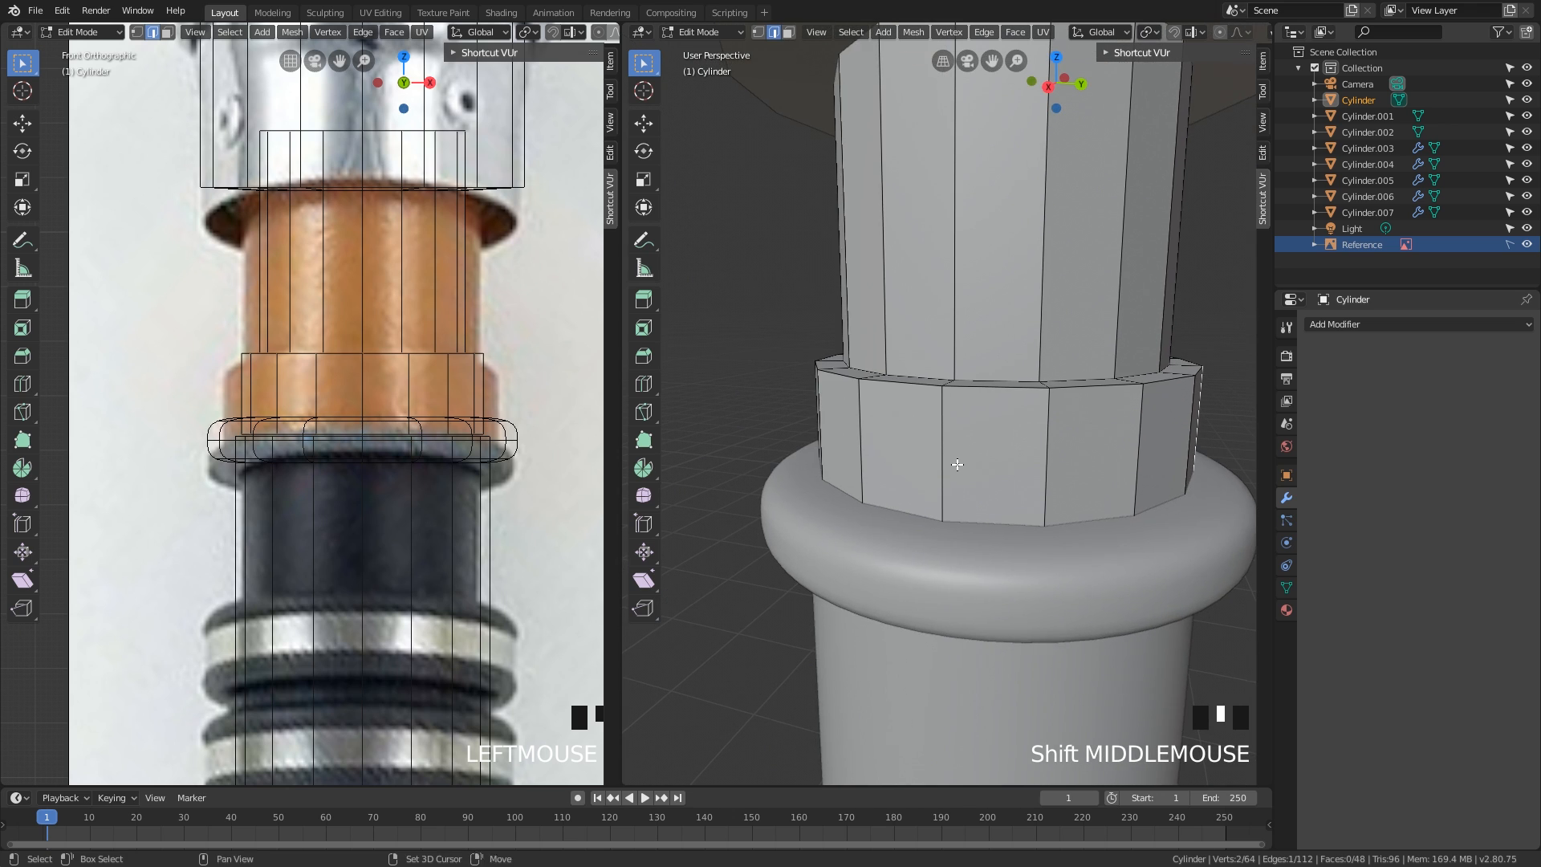
scroll(953, 465, up, 2)
middle_drag(952, 465, 957, 503)
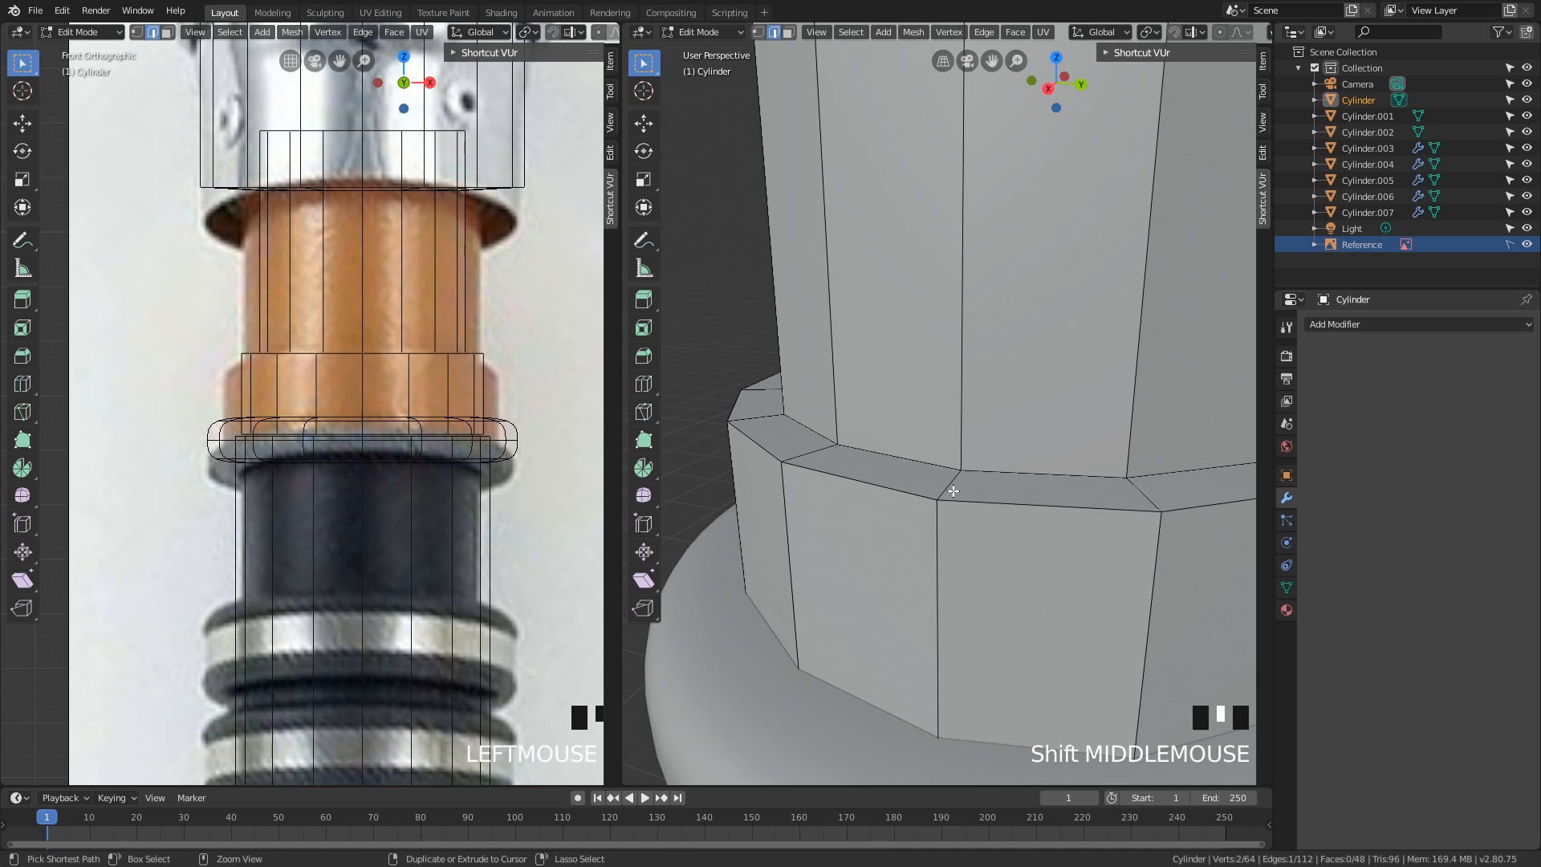
key(ctrl+r)
click(949, 486)
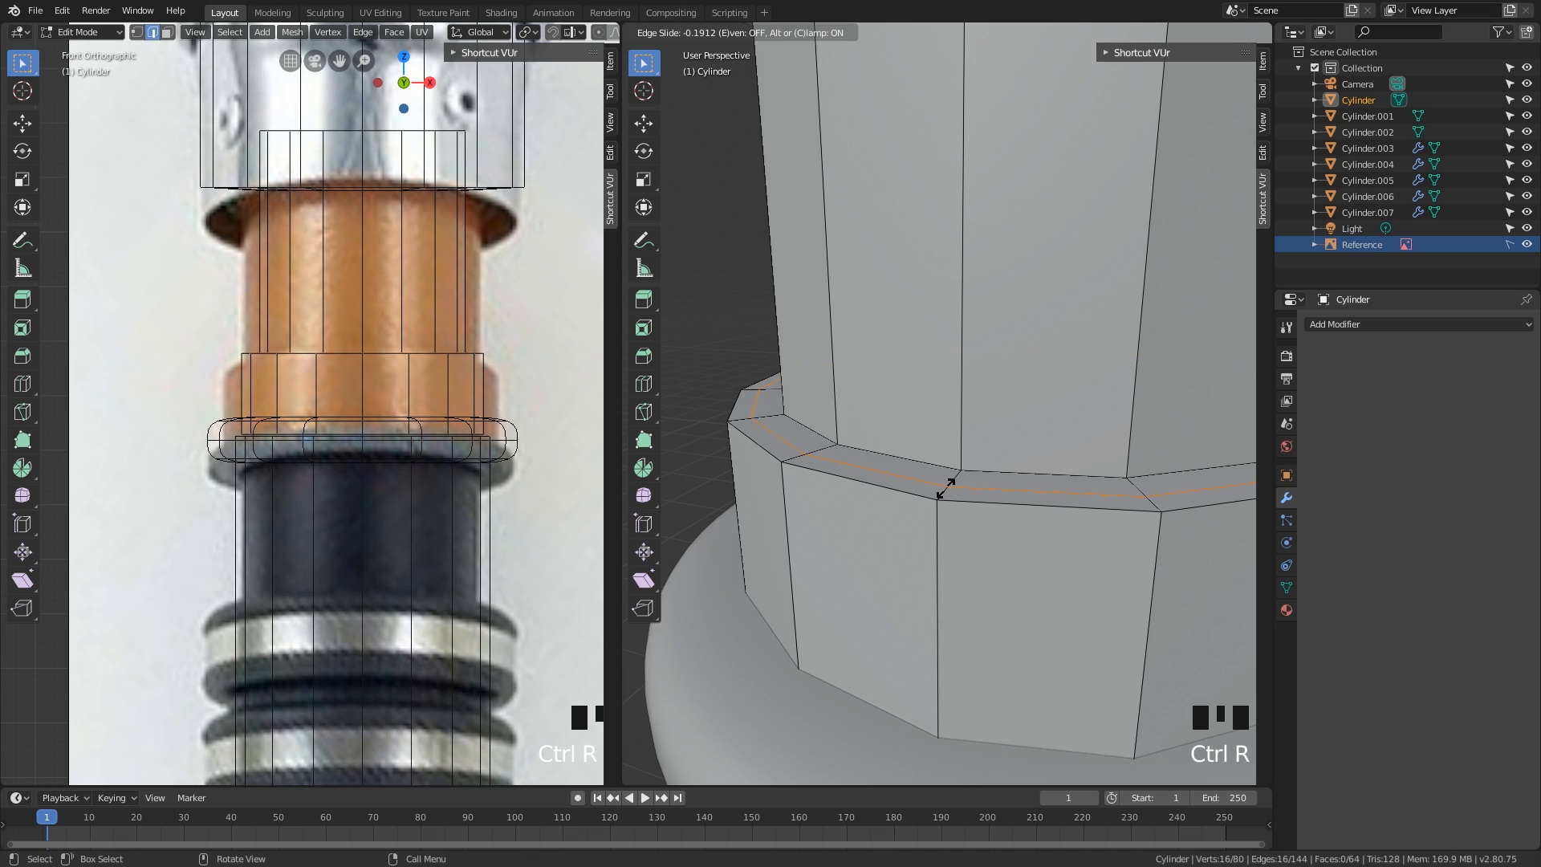
right_click(956, 486)
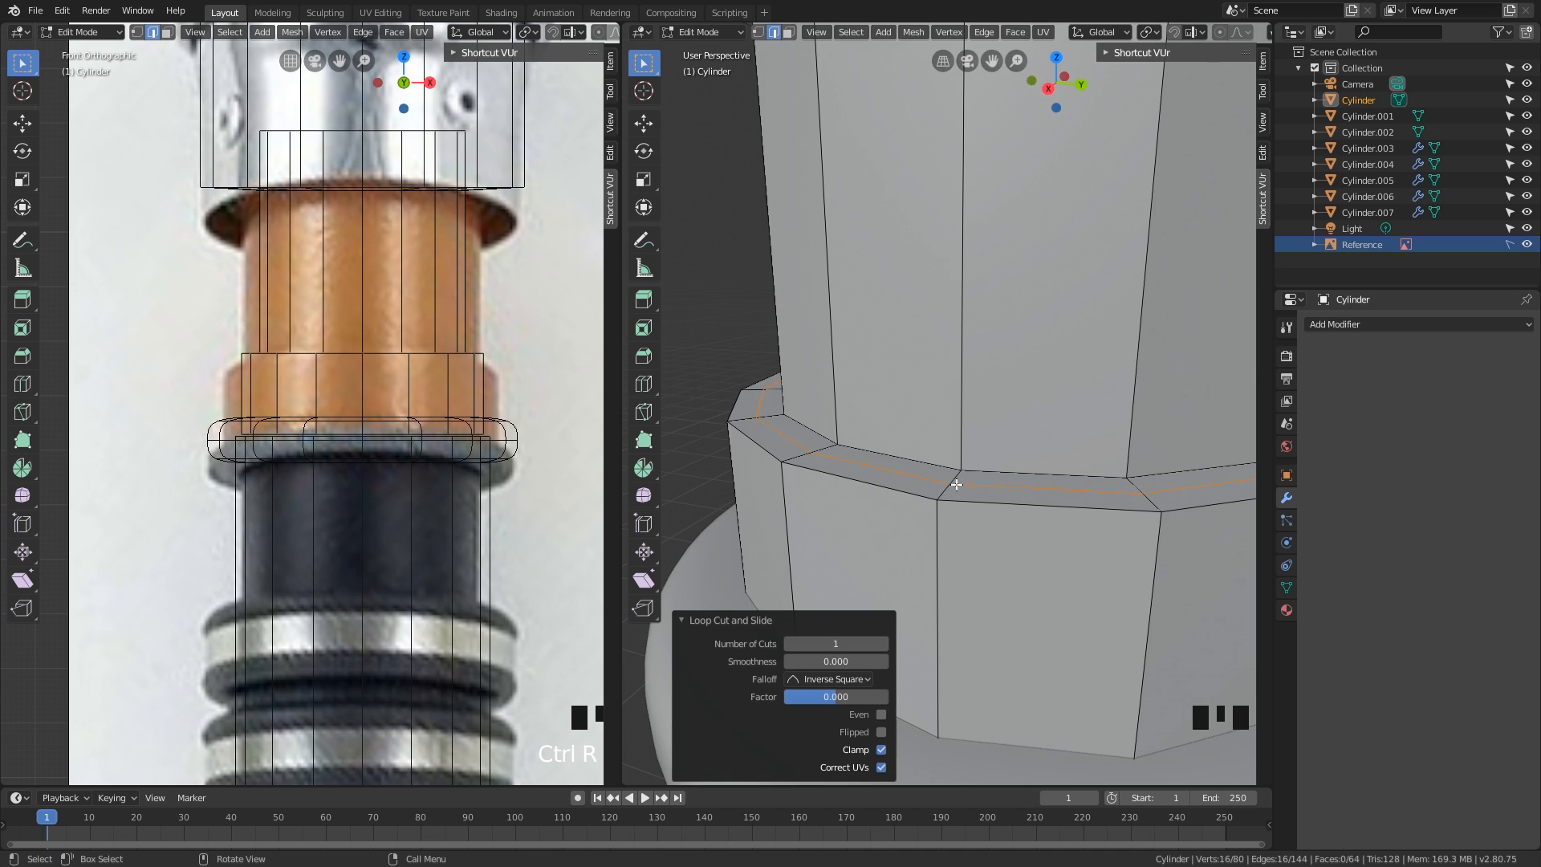
key(ctrl+b)
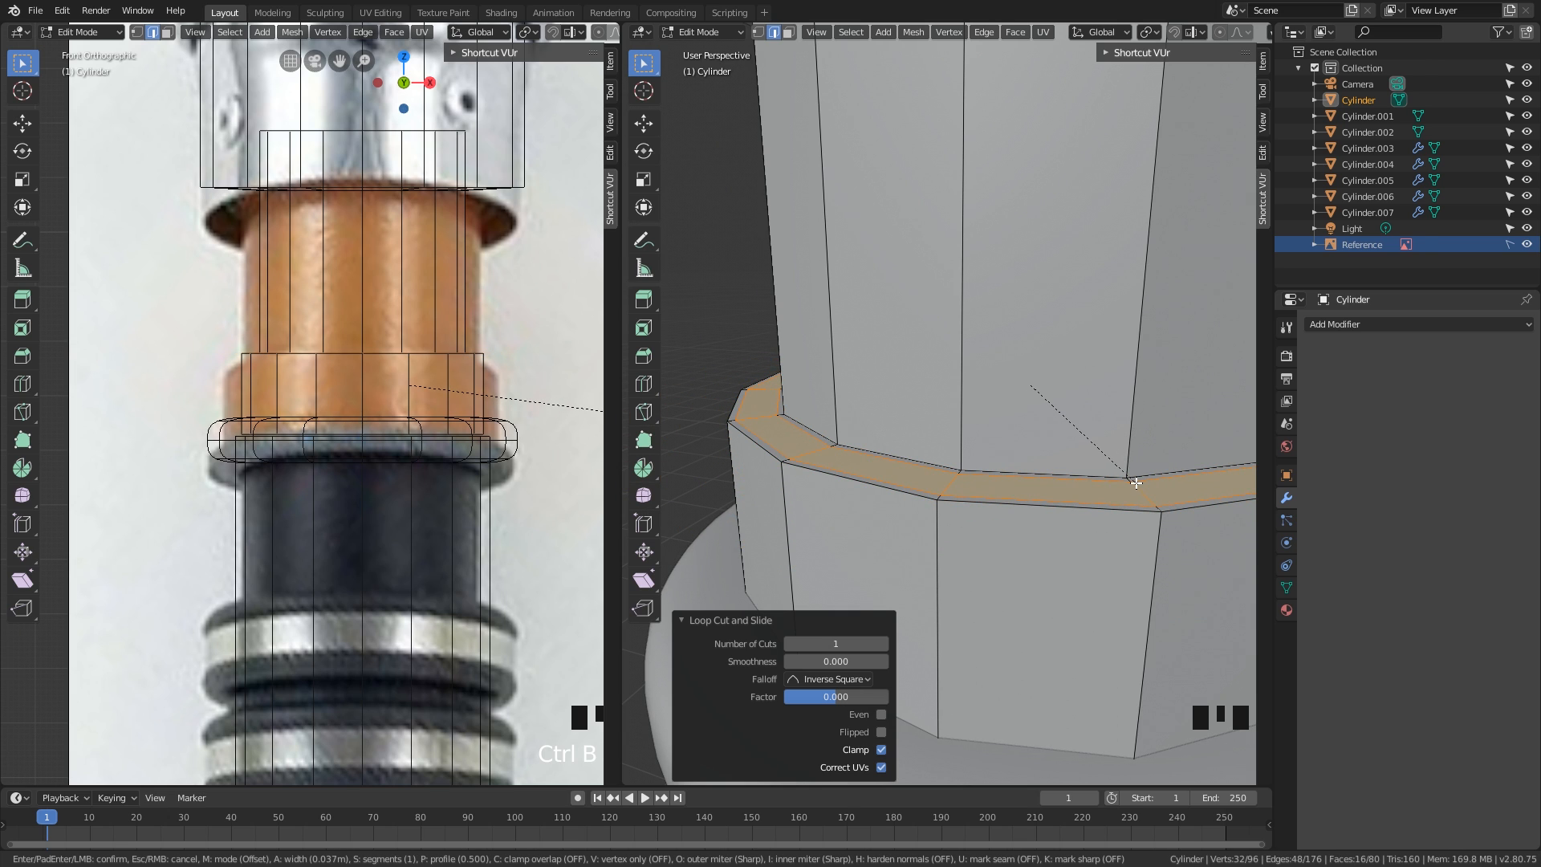
click(1136, 483)
- Add a supporting edge loop around the neck's wider lower band, slid up to just below the ledge at factor -0.947
middle_drag(1085, 499, 1058, 459)
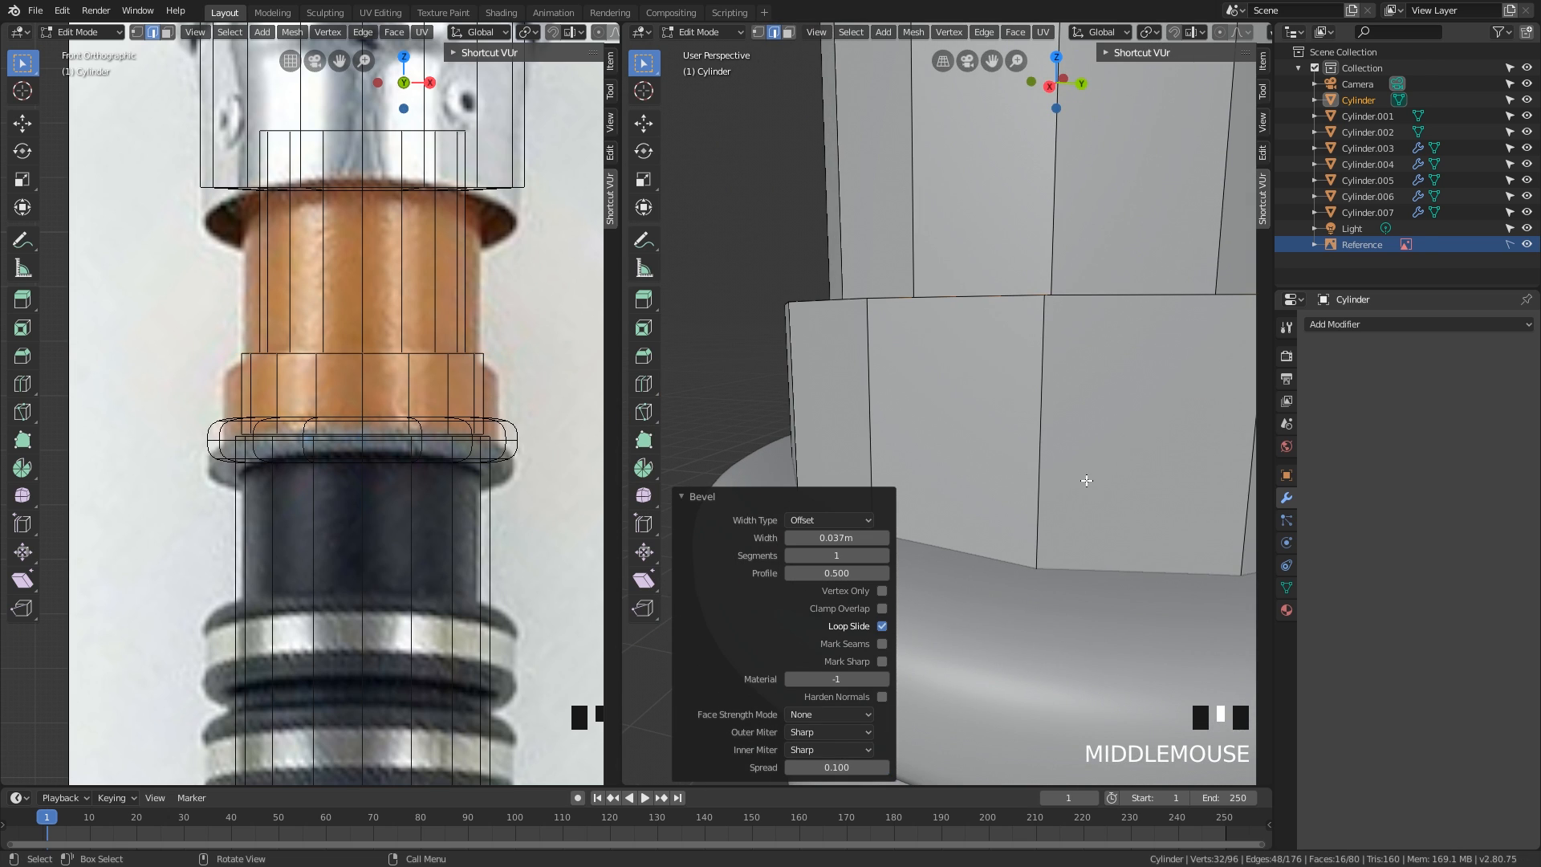
middle_drag(1027, 375, 981, 470)
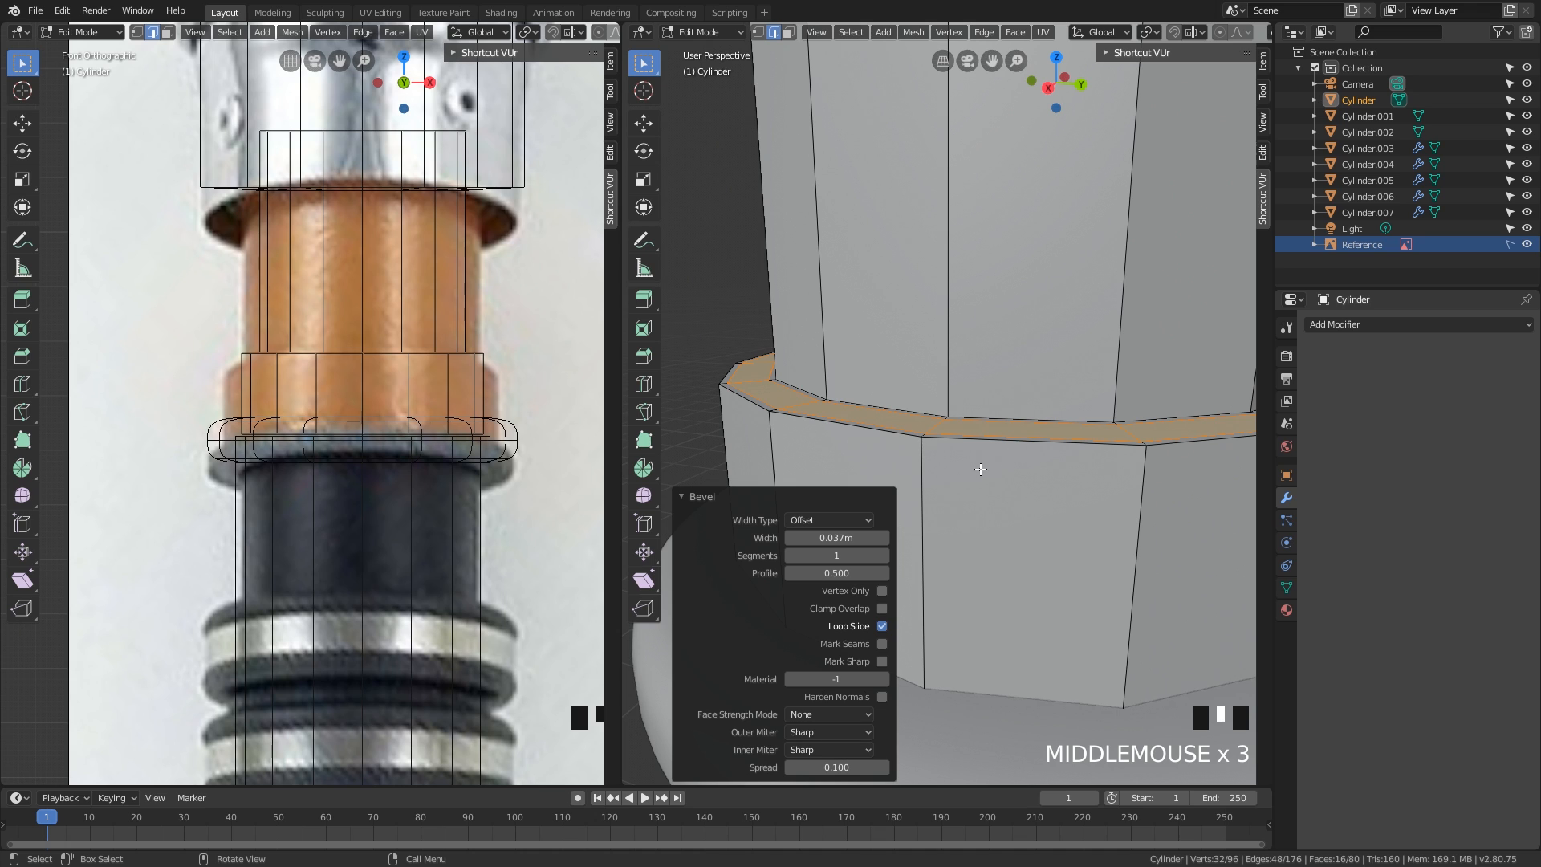
key(ctrl+r)
click(920, 451)
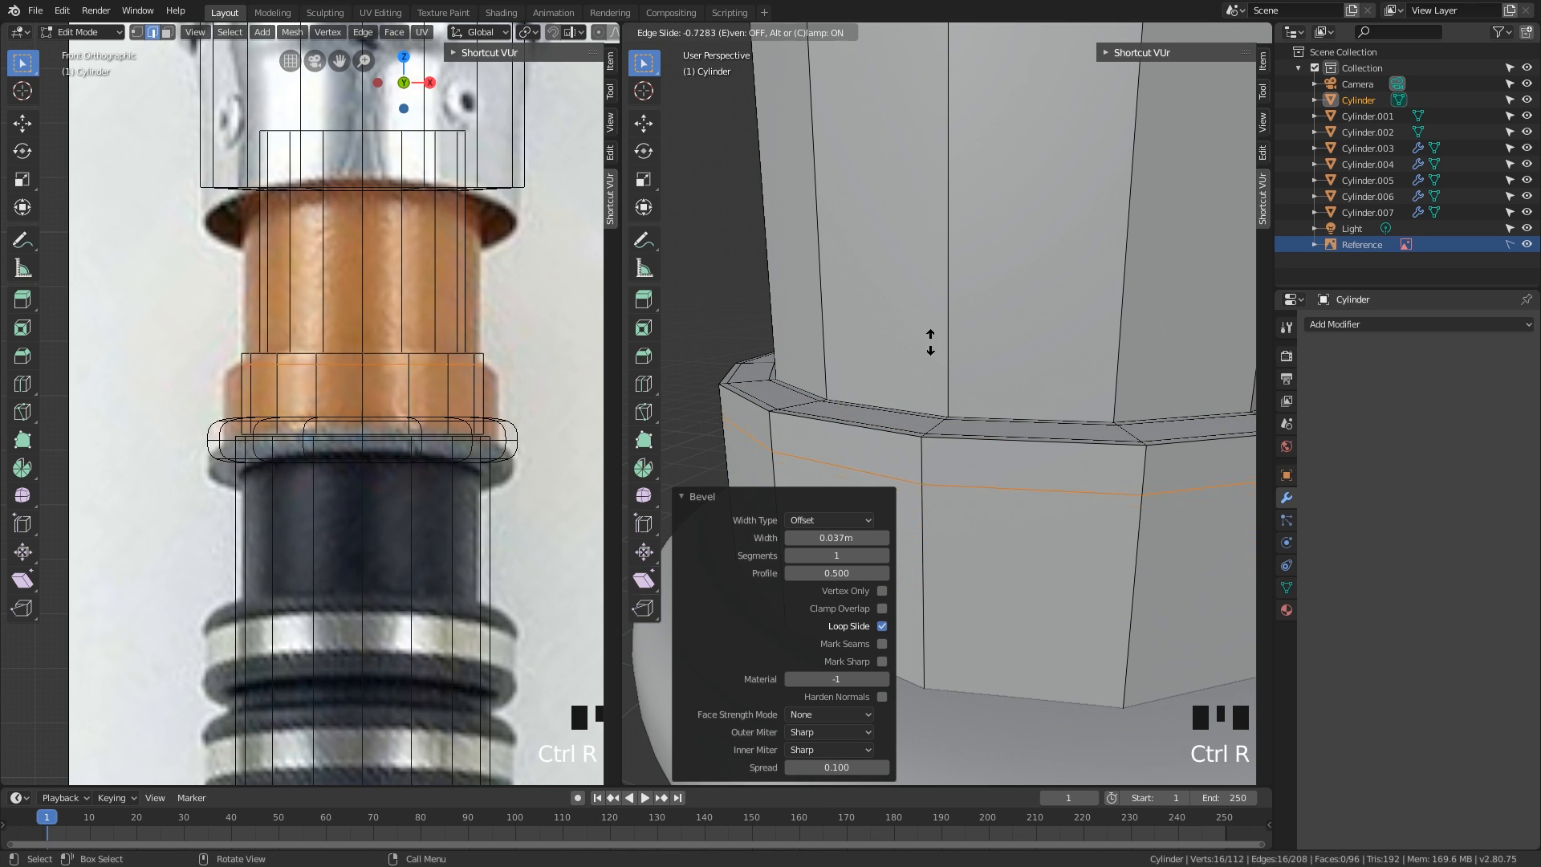
click(932, 310)
scroll(935, 317, down, 2)
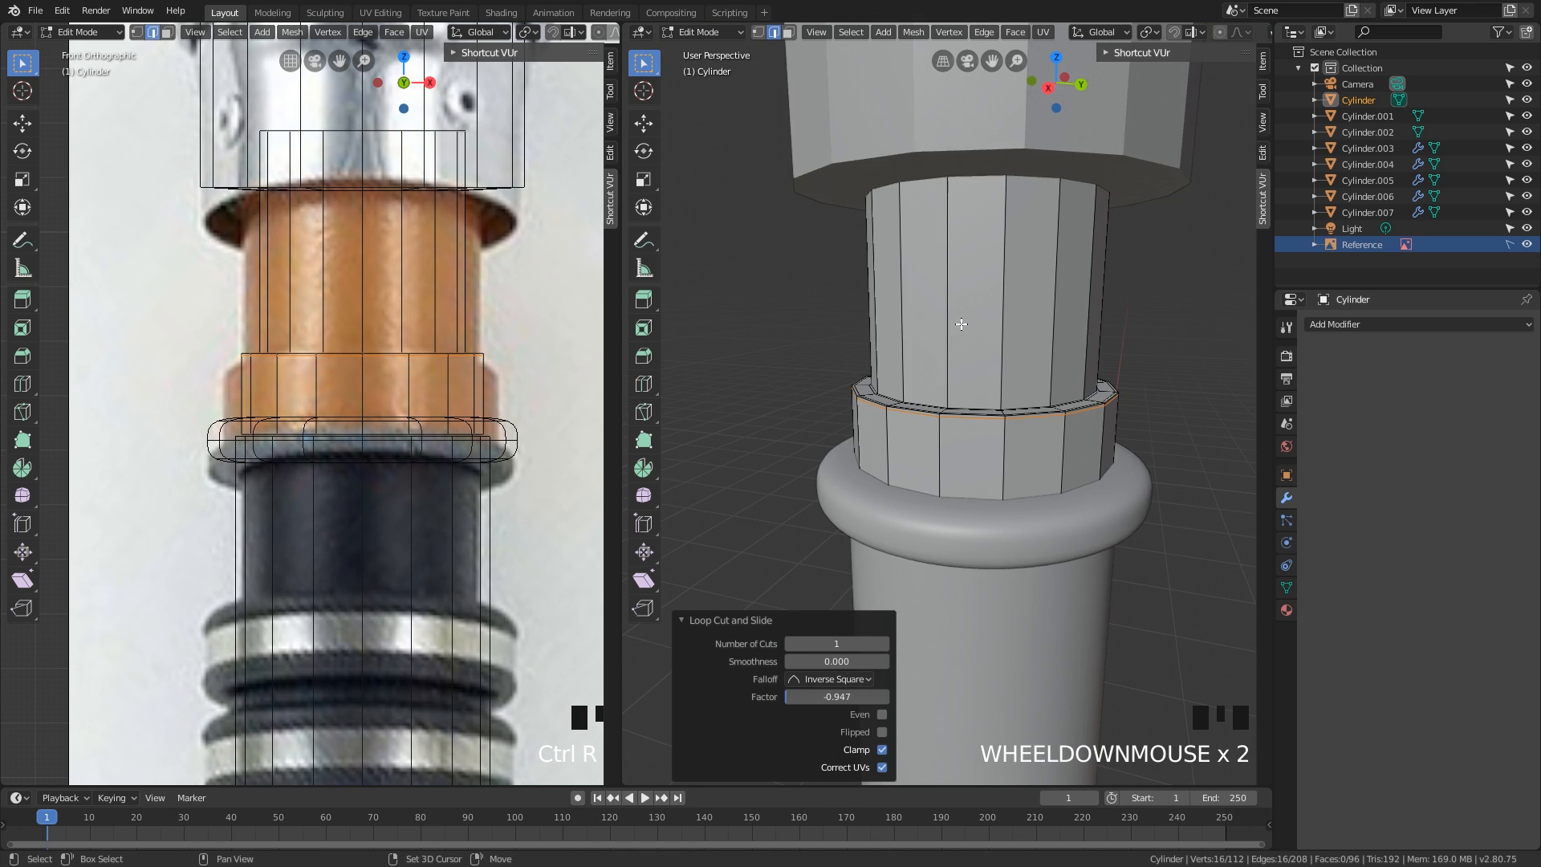
- Add an edge loop around the neck's narrow upper section, slid down towards the ledge, and return to Object Mode
middle_drag(947, 325, 1032, 561)
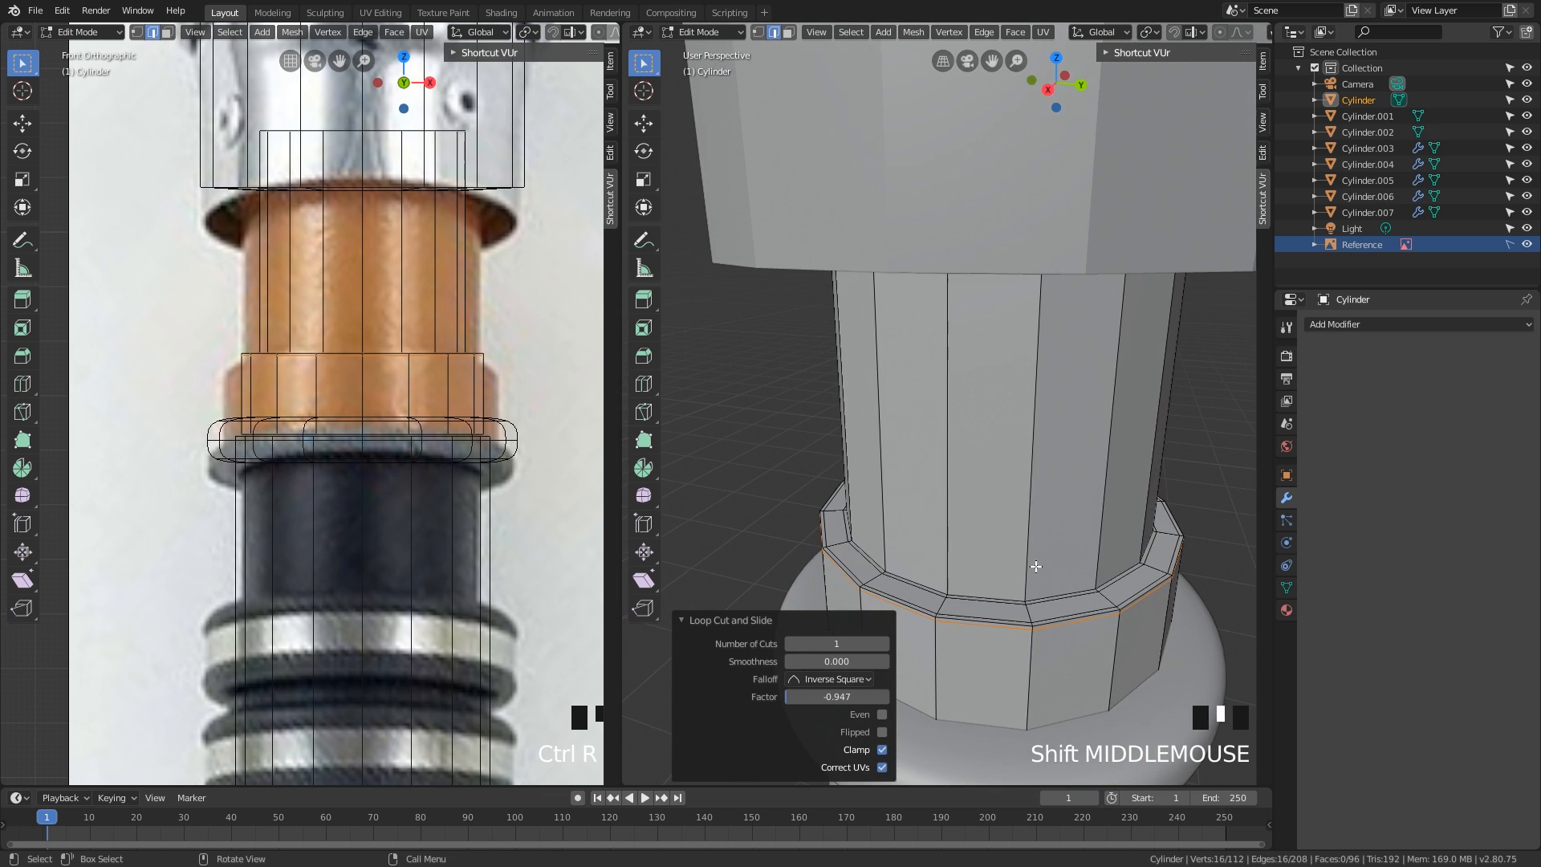
key(ctrl+r)
click(1033, 561)
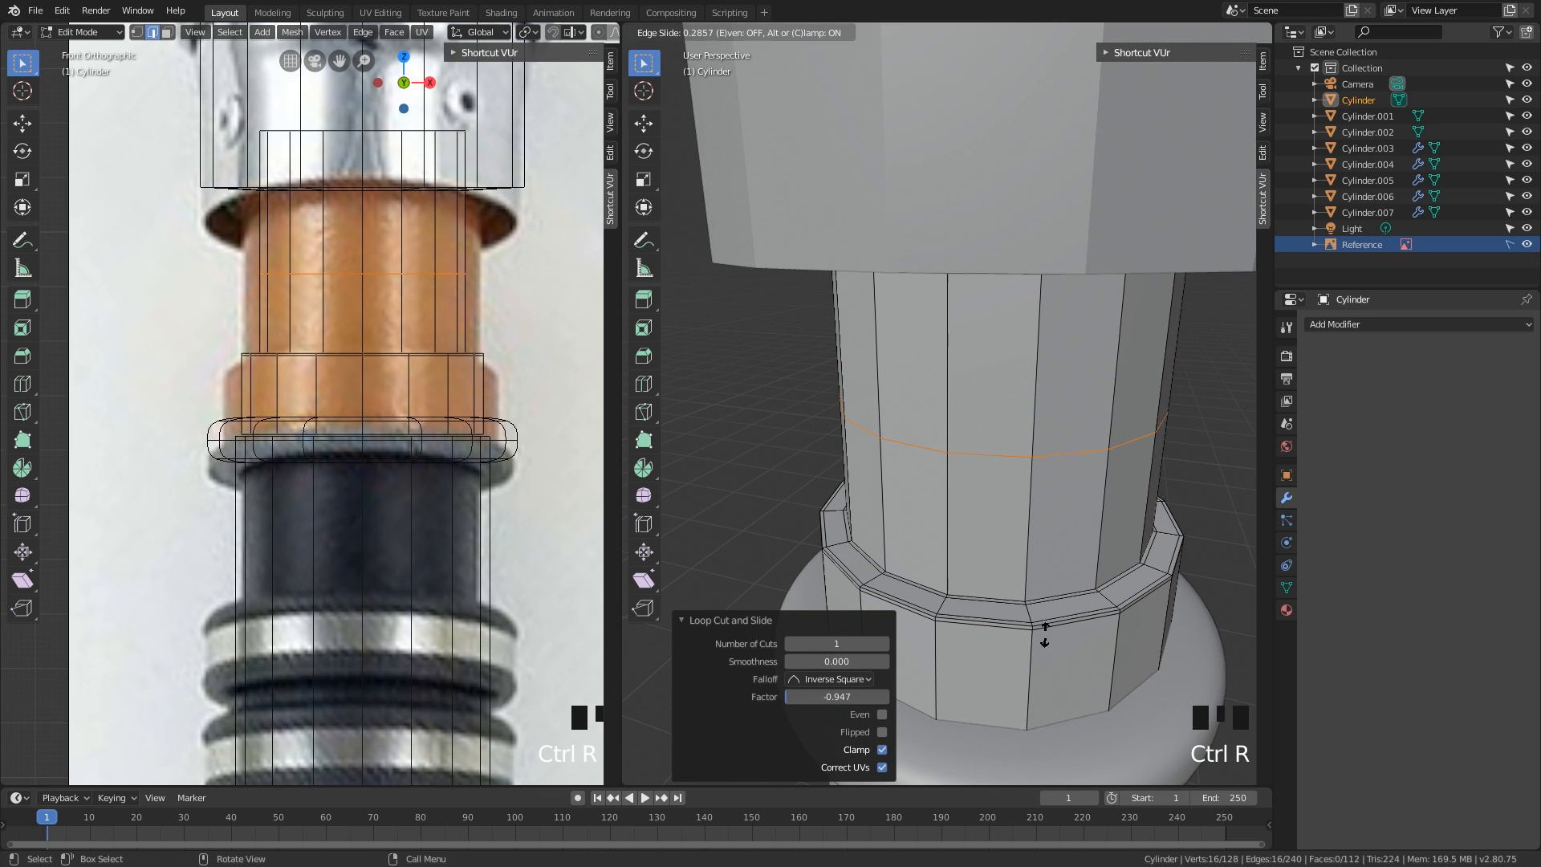
click(1033, 47)
key(Tab)
key(Tab)
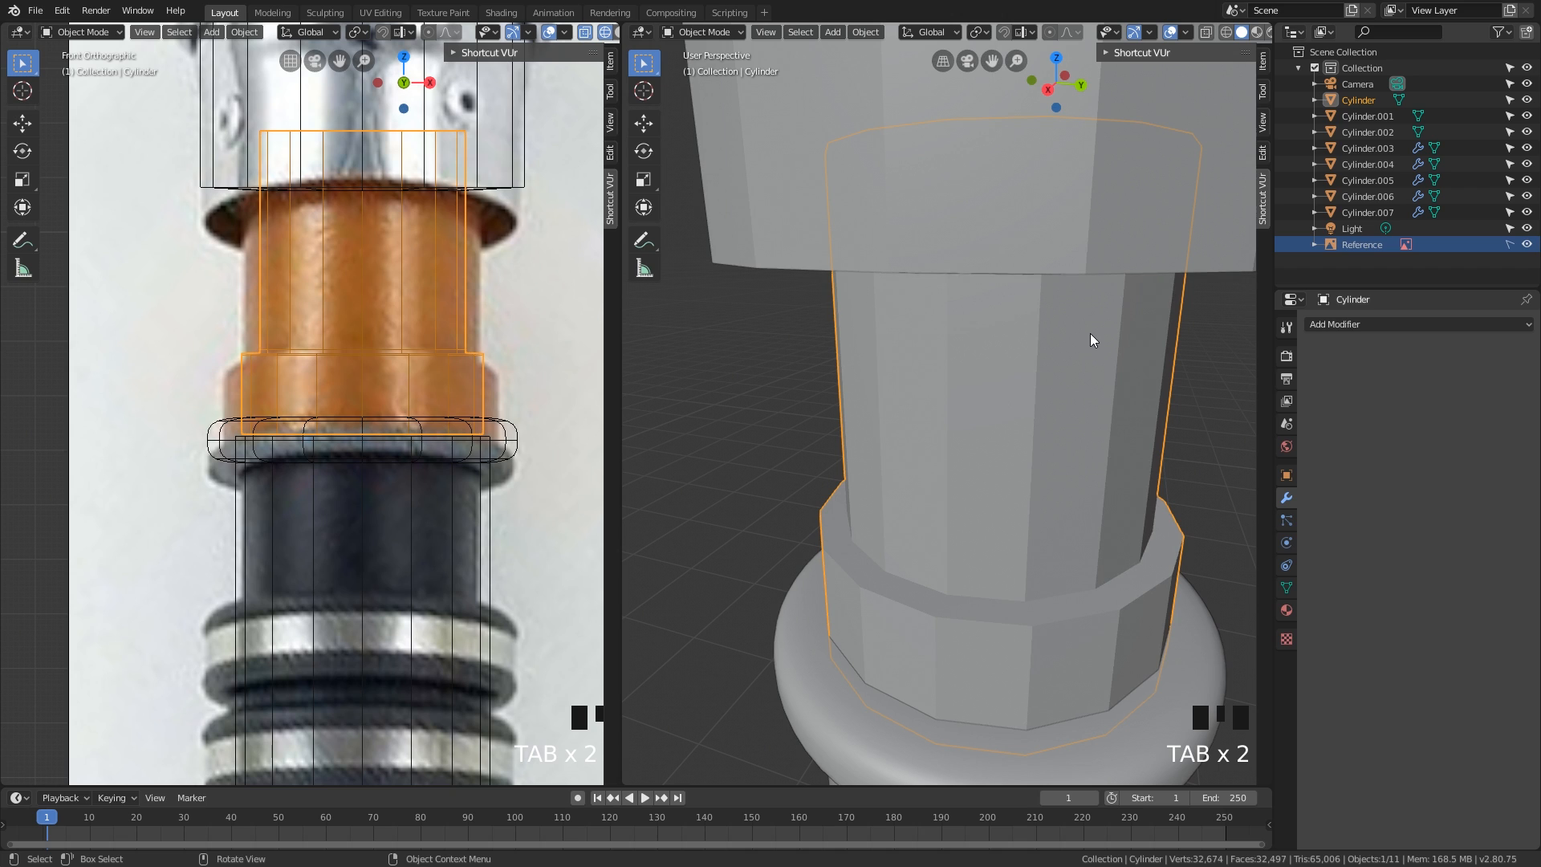
- Give the stepped neck cylinder a level 2 Subdivision Surface modifier with Optimal Display enabled, and shade it smooth
key(ctrl+2)
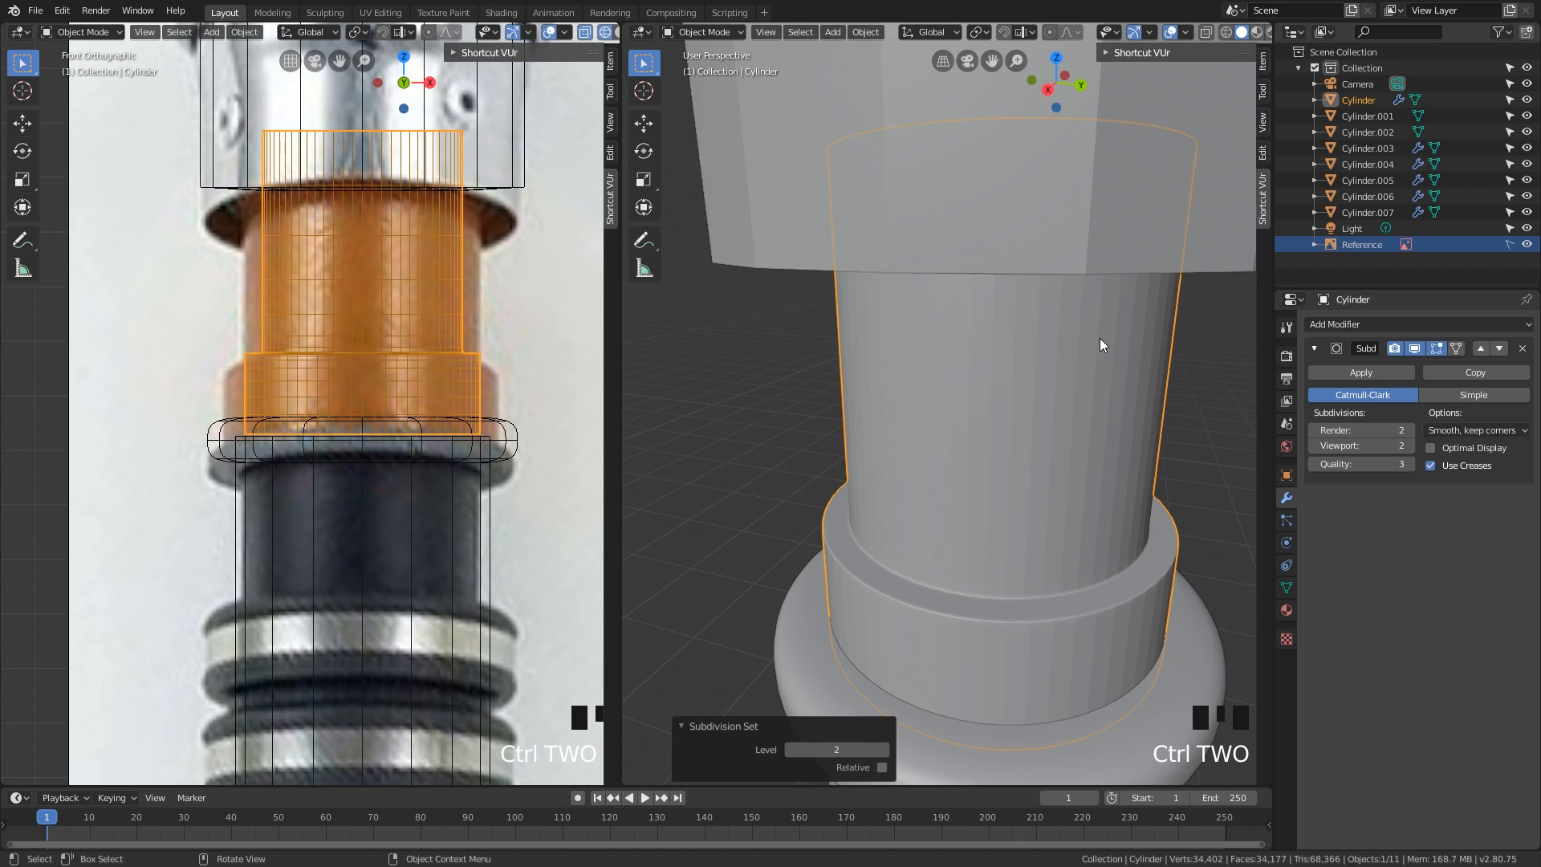
middle_drag(1100, 339, 1058, 345)
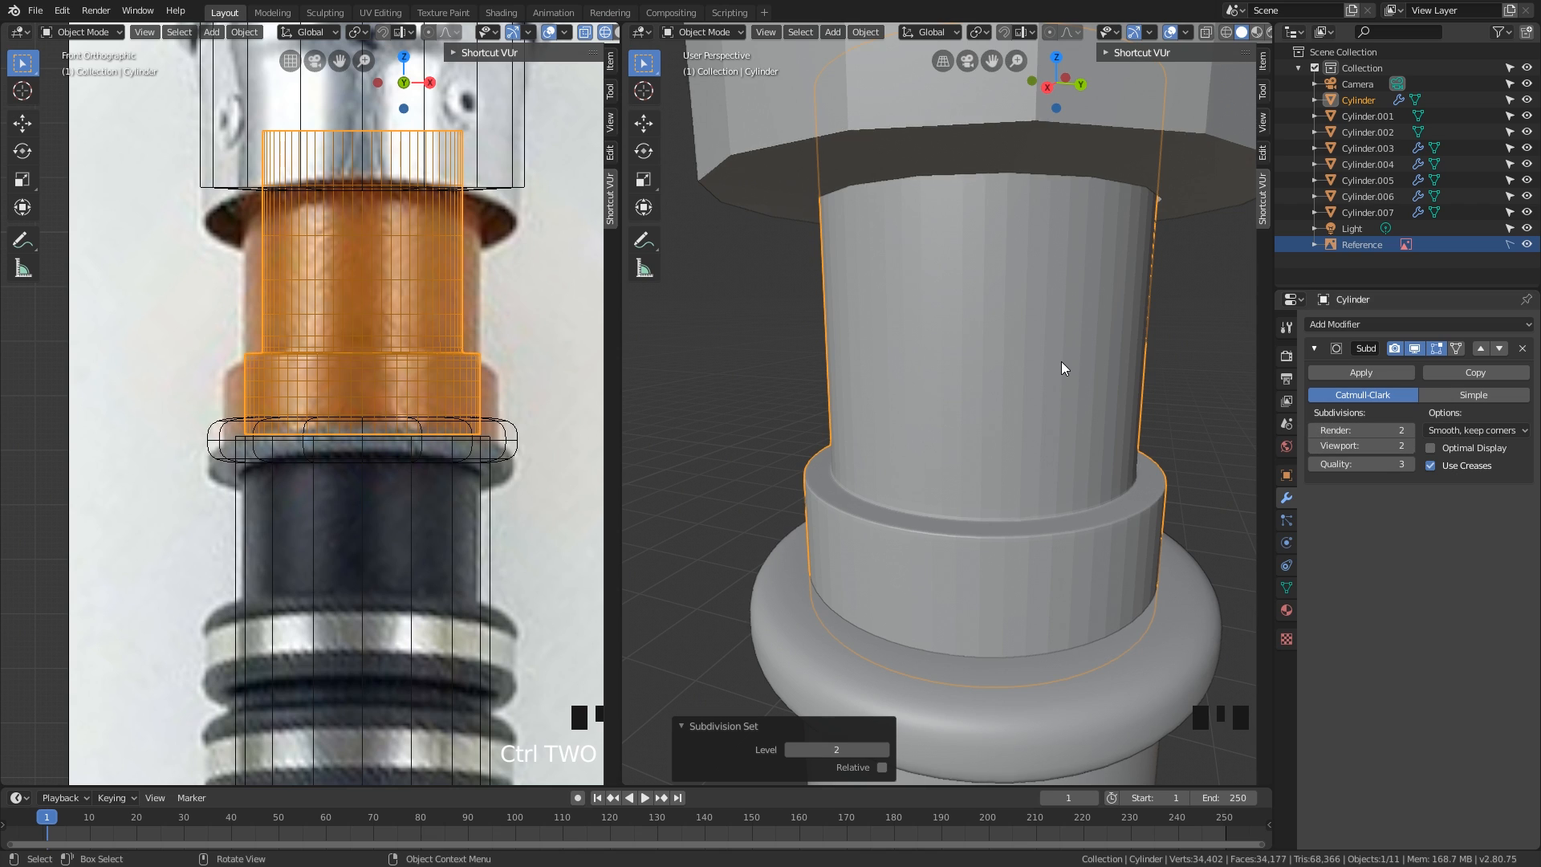
right_click(1061, 365)
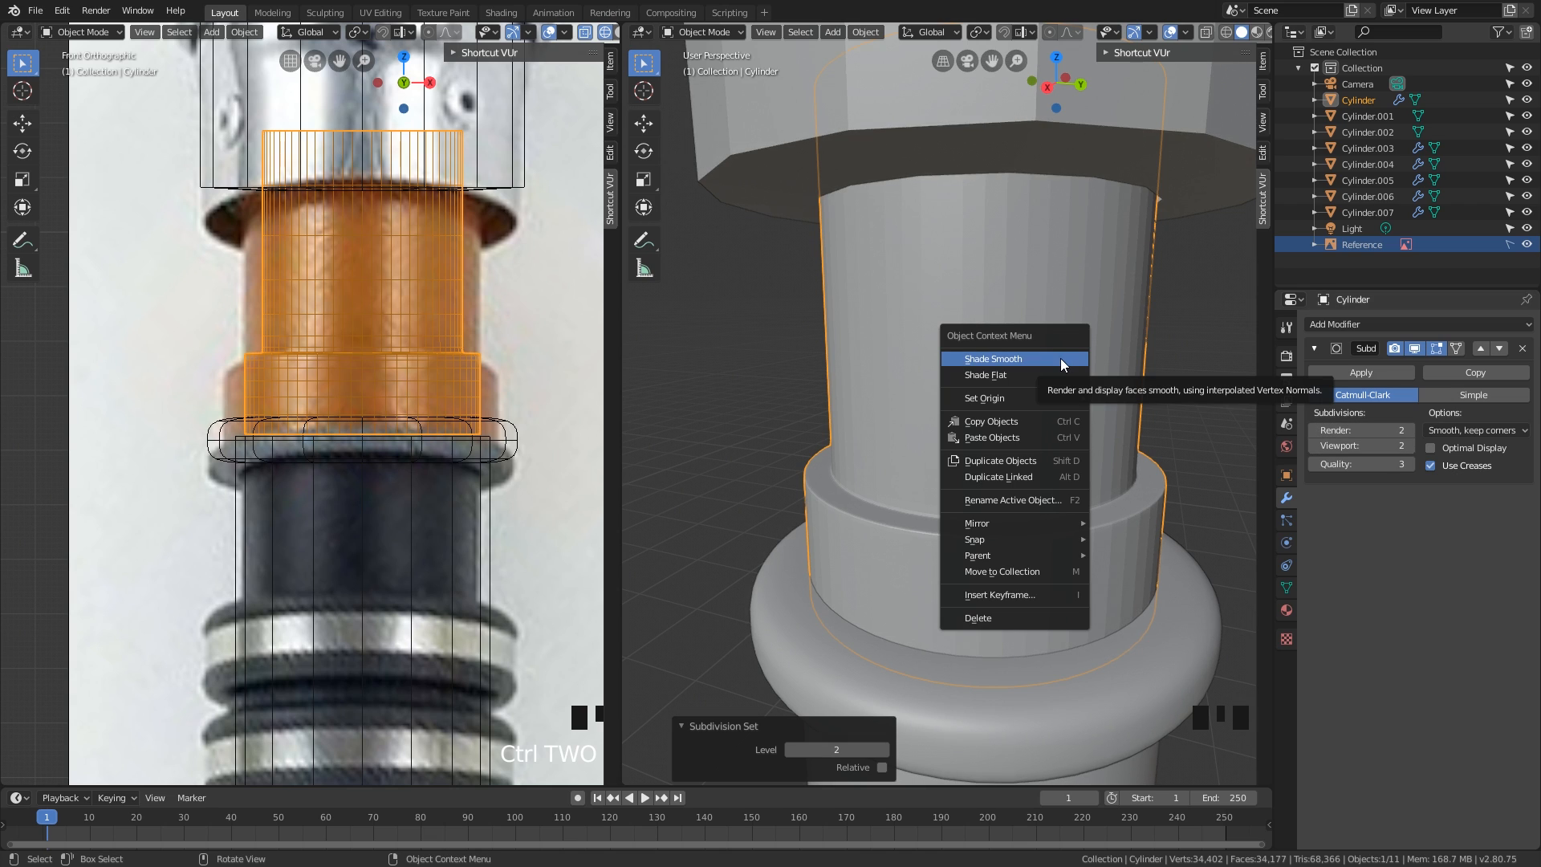
click(1061, 358)
scroll(1067, 363, down, 3)
click(1466, 449)
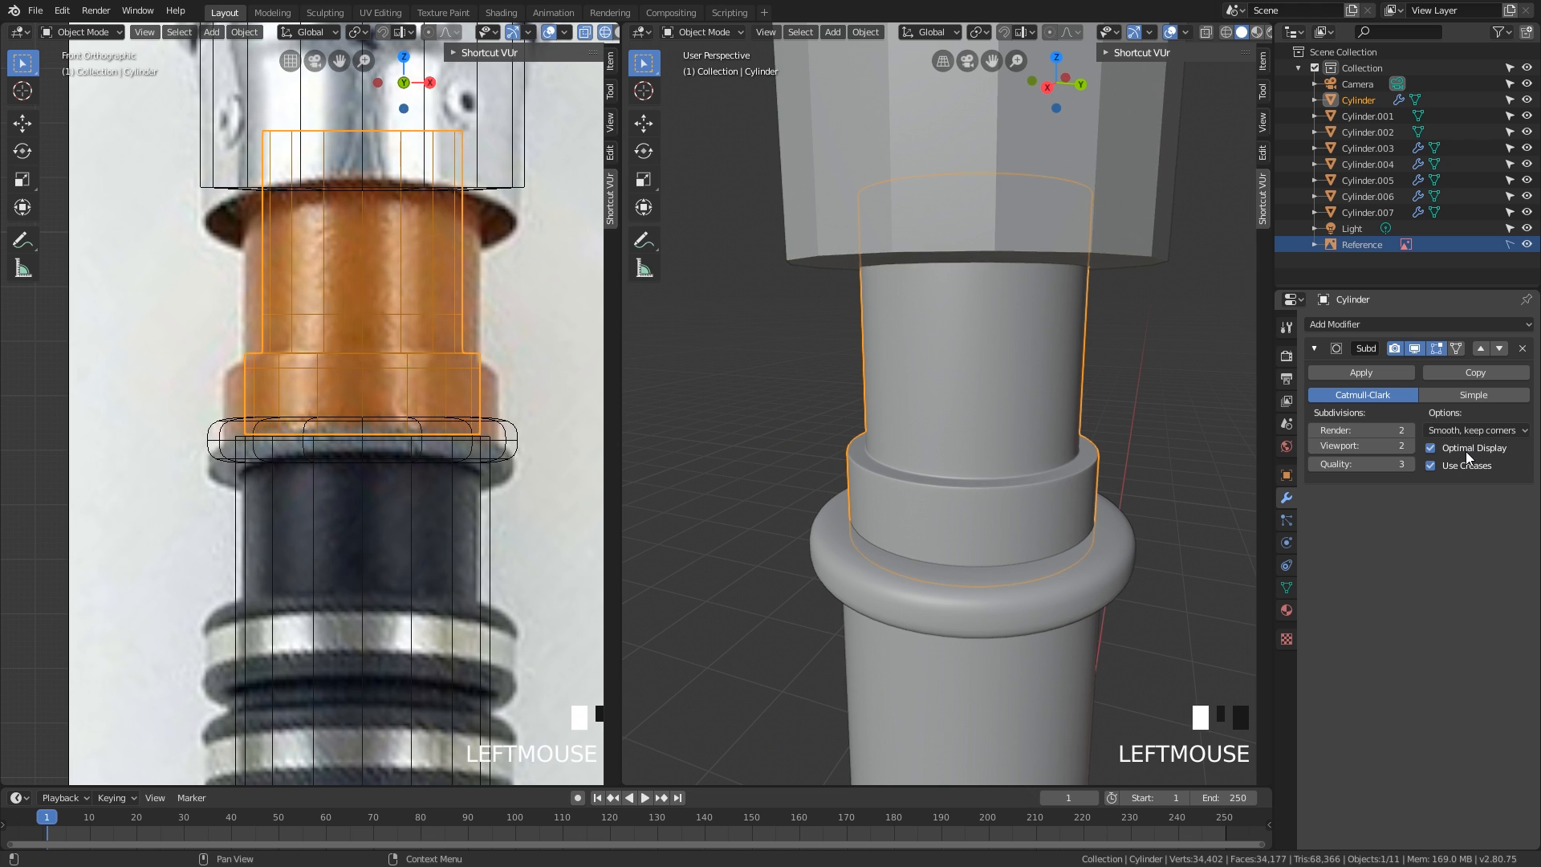
- Select the wide faceted cylinder between the neck and the hilt's top cap
scroll(1073, 374, down, 2)
shift+middle_drag(442, 432, 486, 522)
scroll(1072, 668, down, 4)
shift+middle_drag(1073, 668, 998, 575)
click(1065, 500)
scroll(954, 446, up, 3)
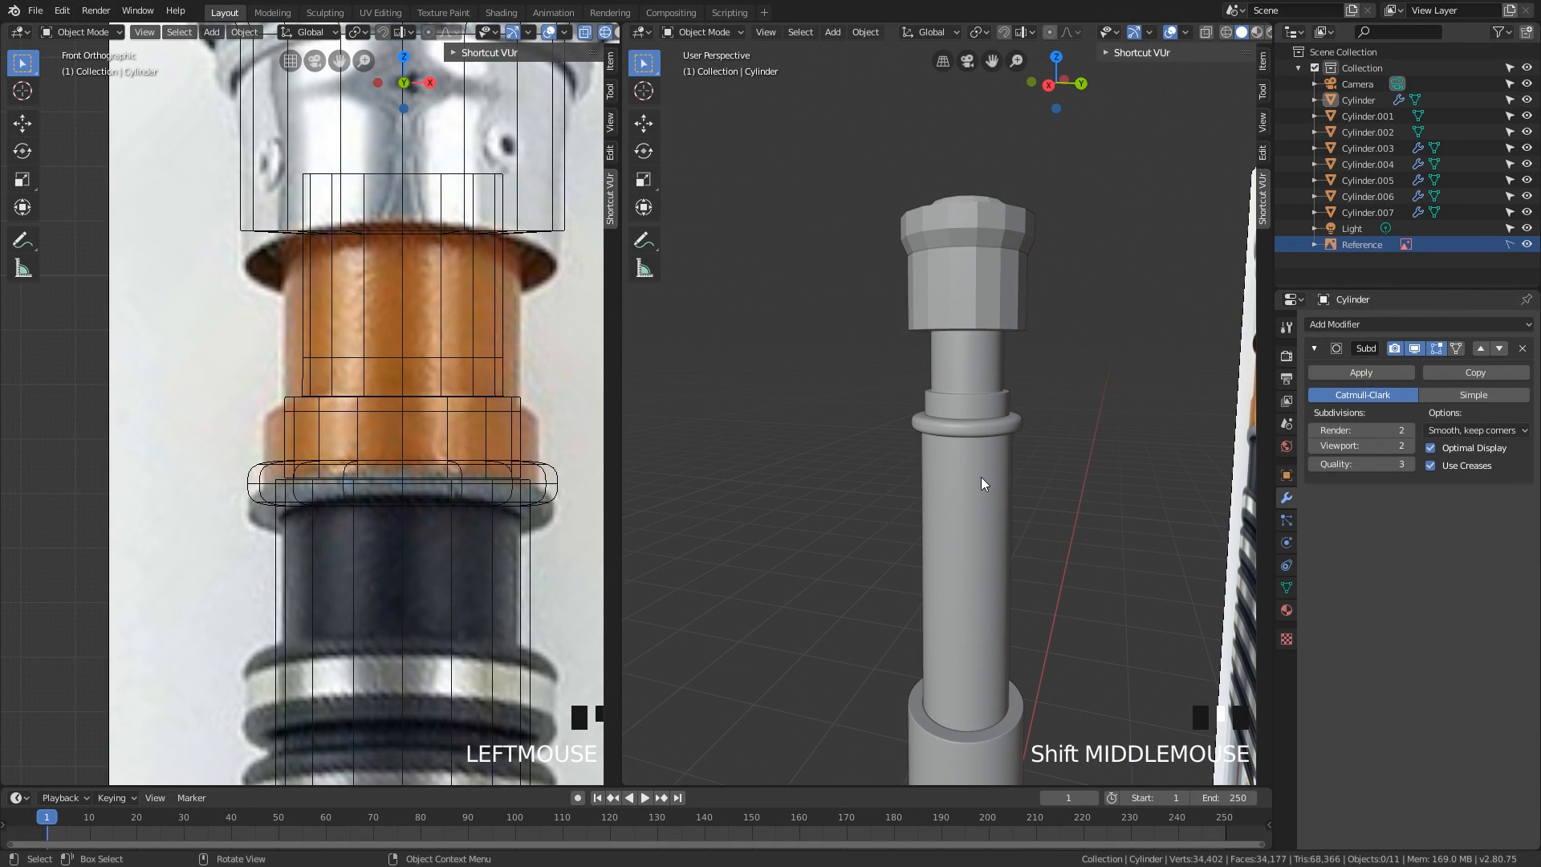
middle_drag(981, 480, 1037, 478)
shift+middle_drag(532, 291, 493, 508)
click(995, 392)
middle_drag(995, 392, 989, 400)
scroll(992, 433, up, 2)
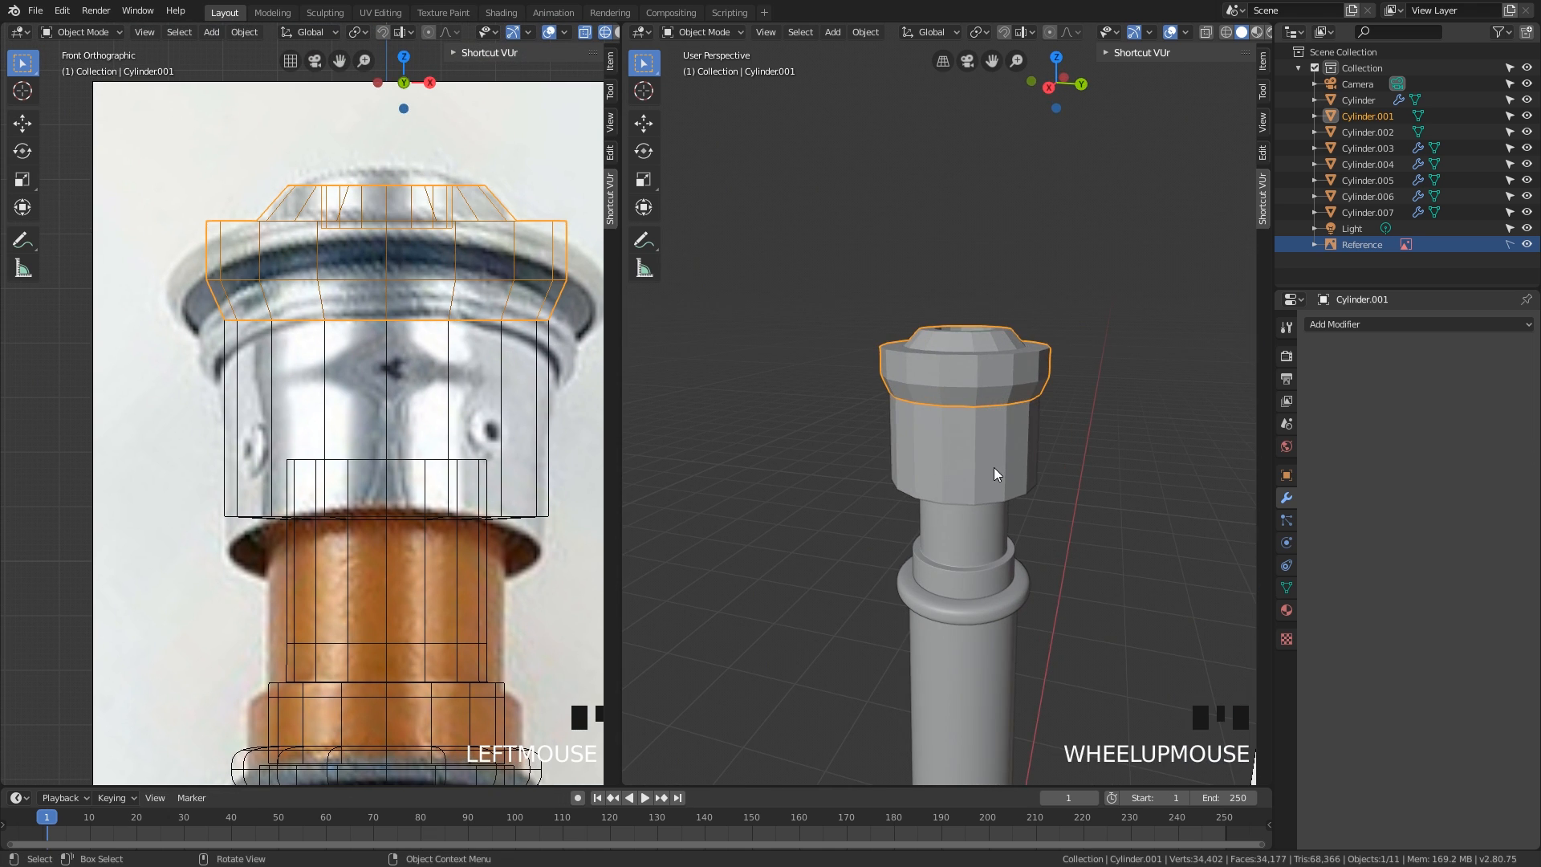
click(997, 498)
middle_drag(997, 499, 1047, 464)
scroll(1042, 376, up, 3)
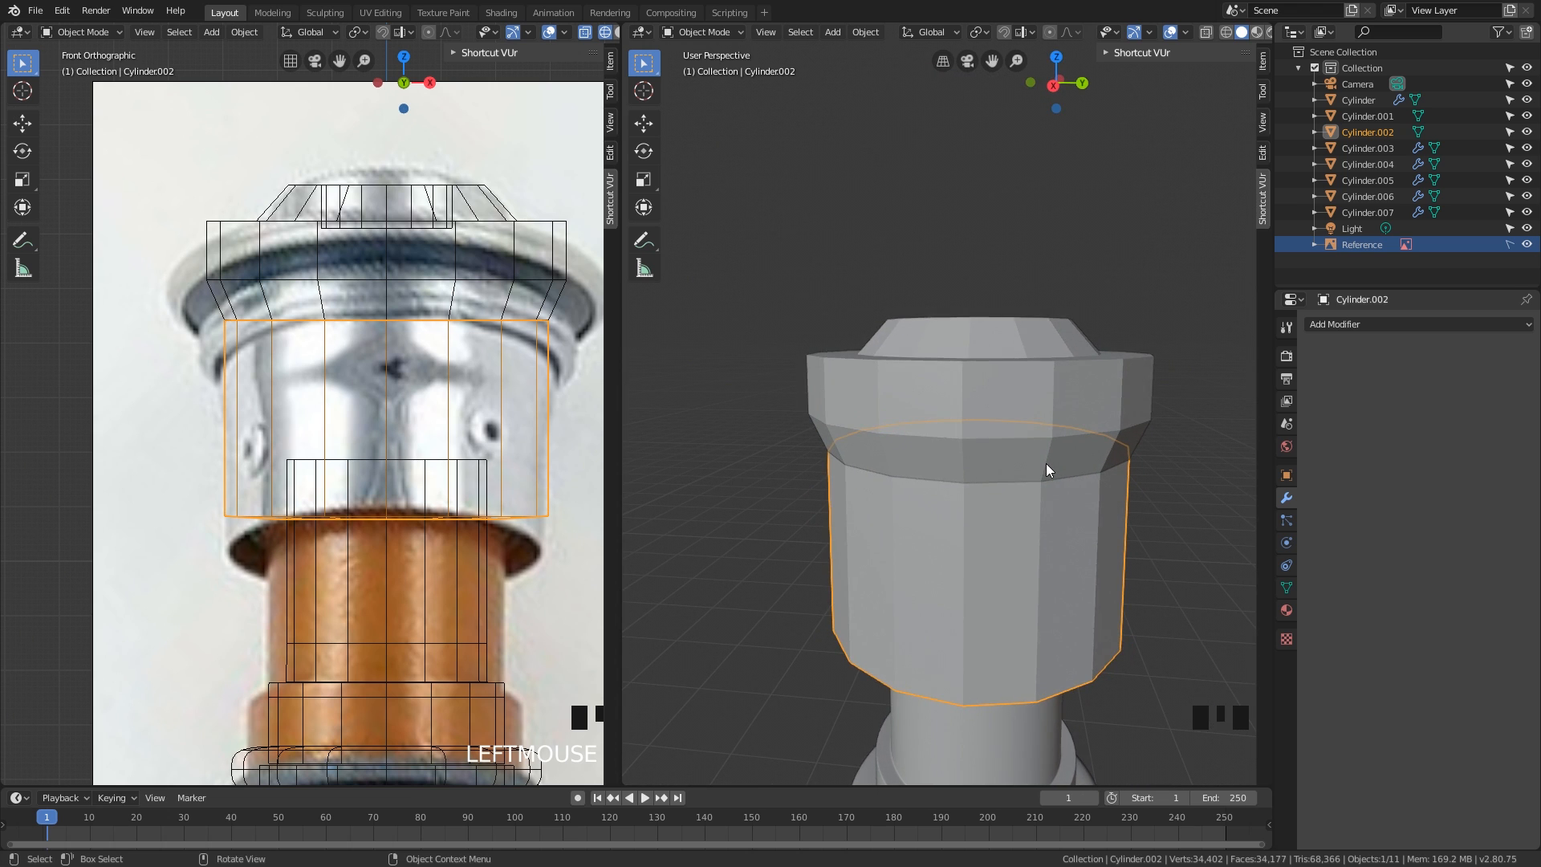
- Isolate the wide cylinder in local view and extrude its upper rim inward as a flat ring, scaled to 0.562
key(KP_Divide)
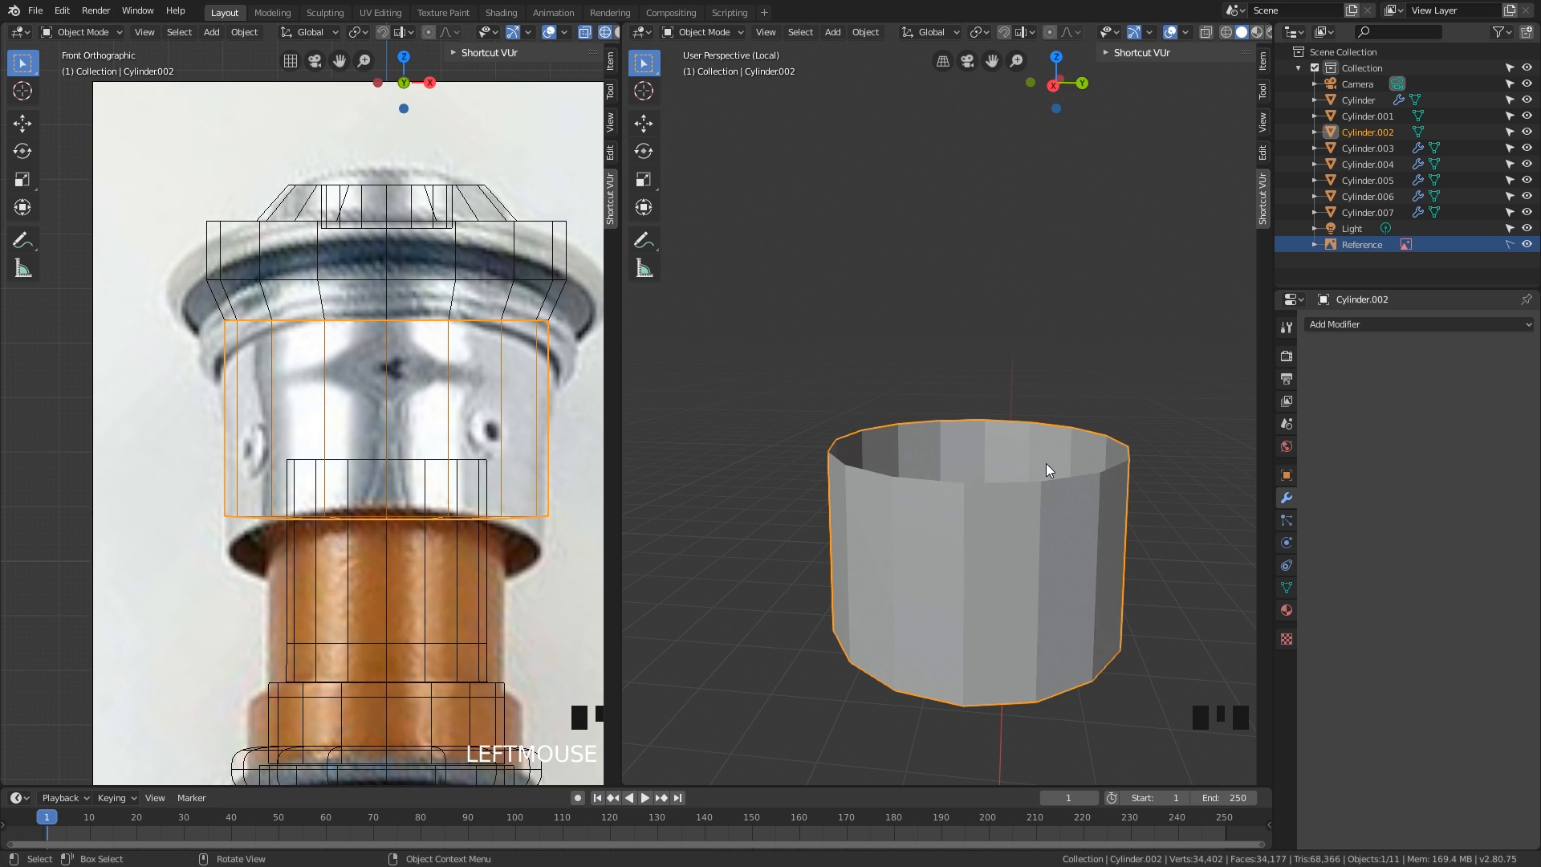
key(KP_Divide)
key(KP_Divide)
key(Tab)
middle_drag(1048, 464, 1064, 522)
alt+click(1072, 525)
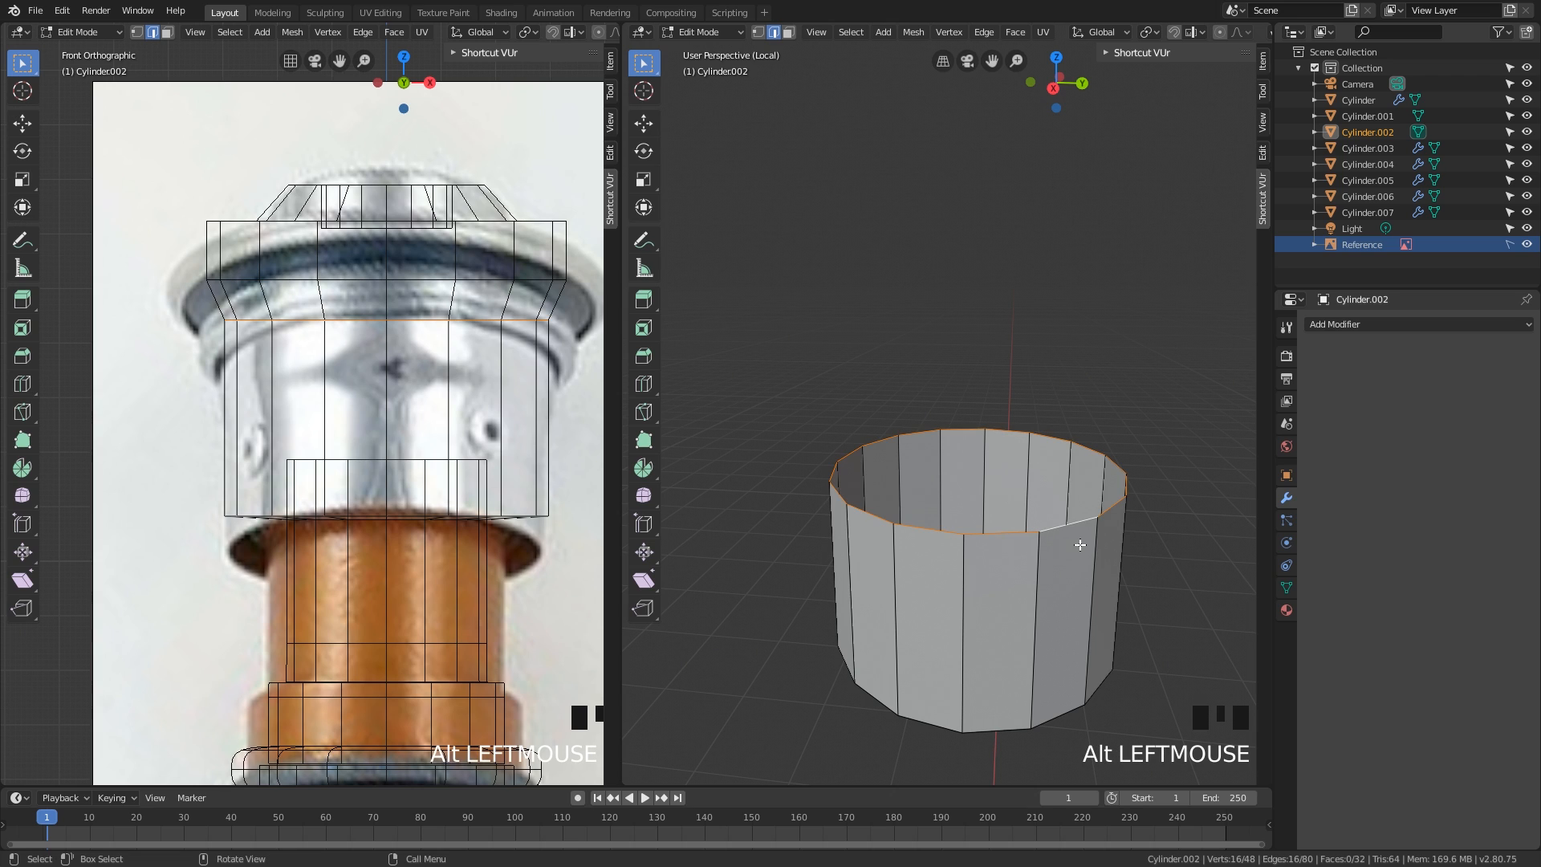
key(e)
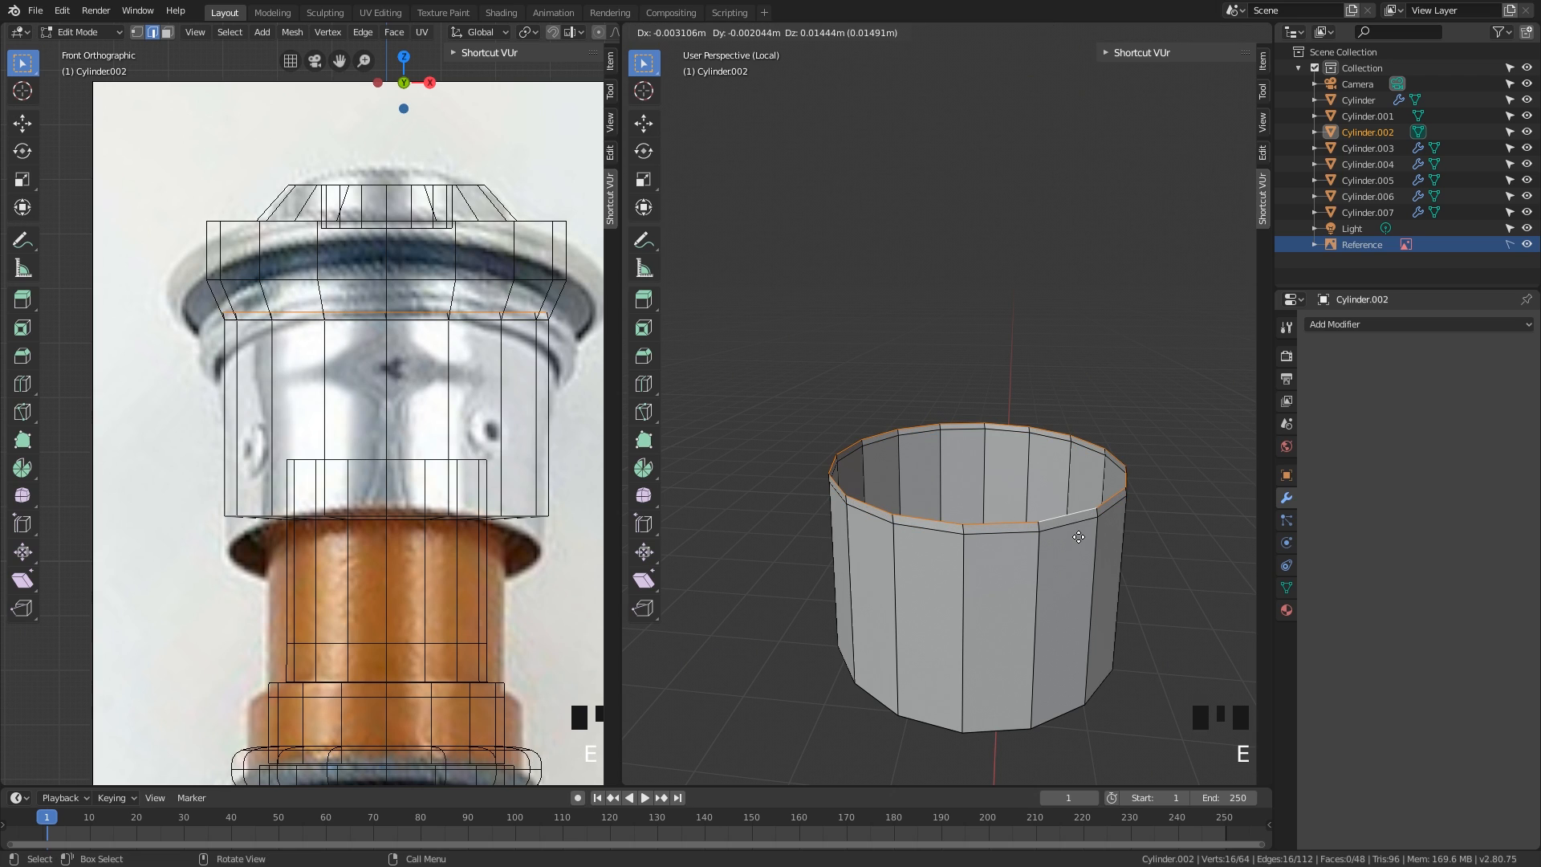
right_click(1079, 537)
key(s)
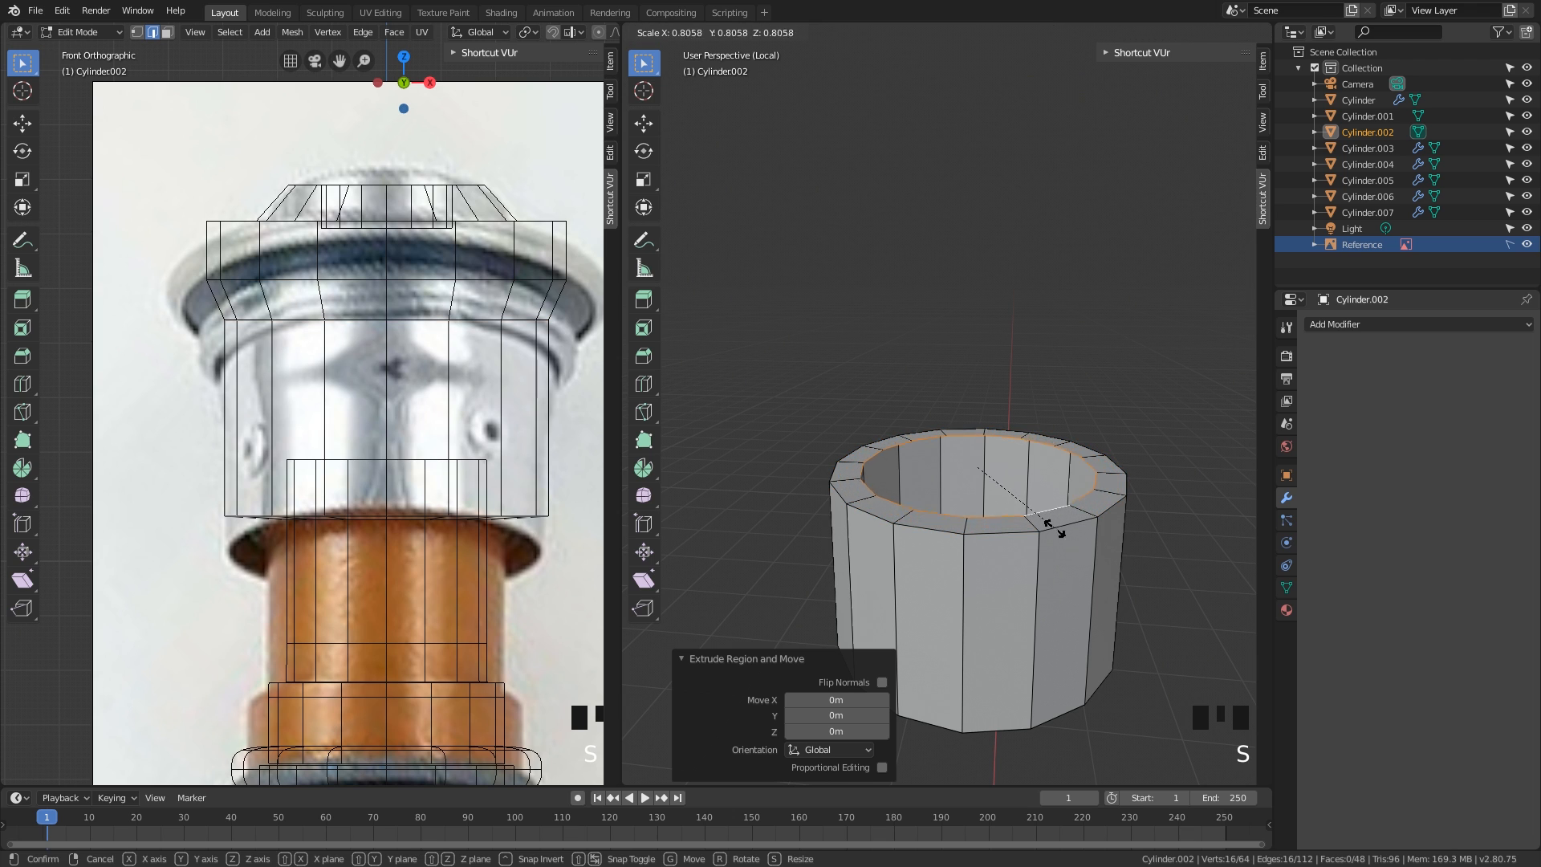
click(1024, 523)
- Add supporting edge loops to the cylinder's bottom and top ring faces near the outer rim, at factors -0.811 and 0.811
middle_drag(1024, 524, 1076, 320)
key(ctrl+r)
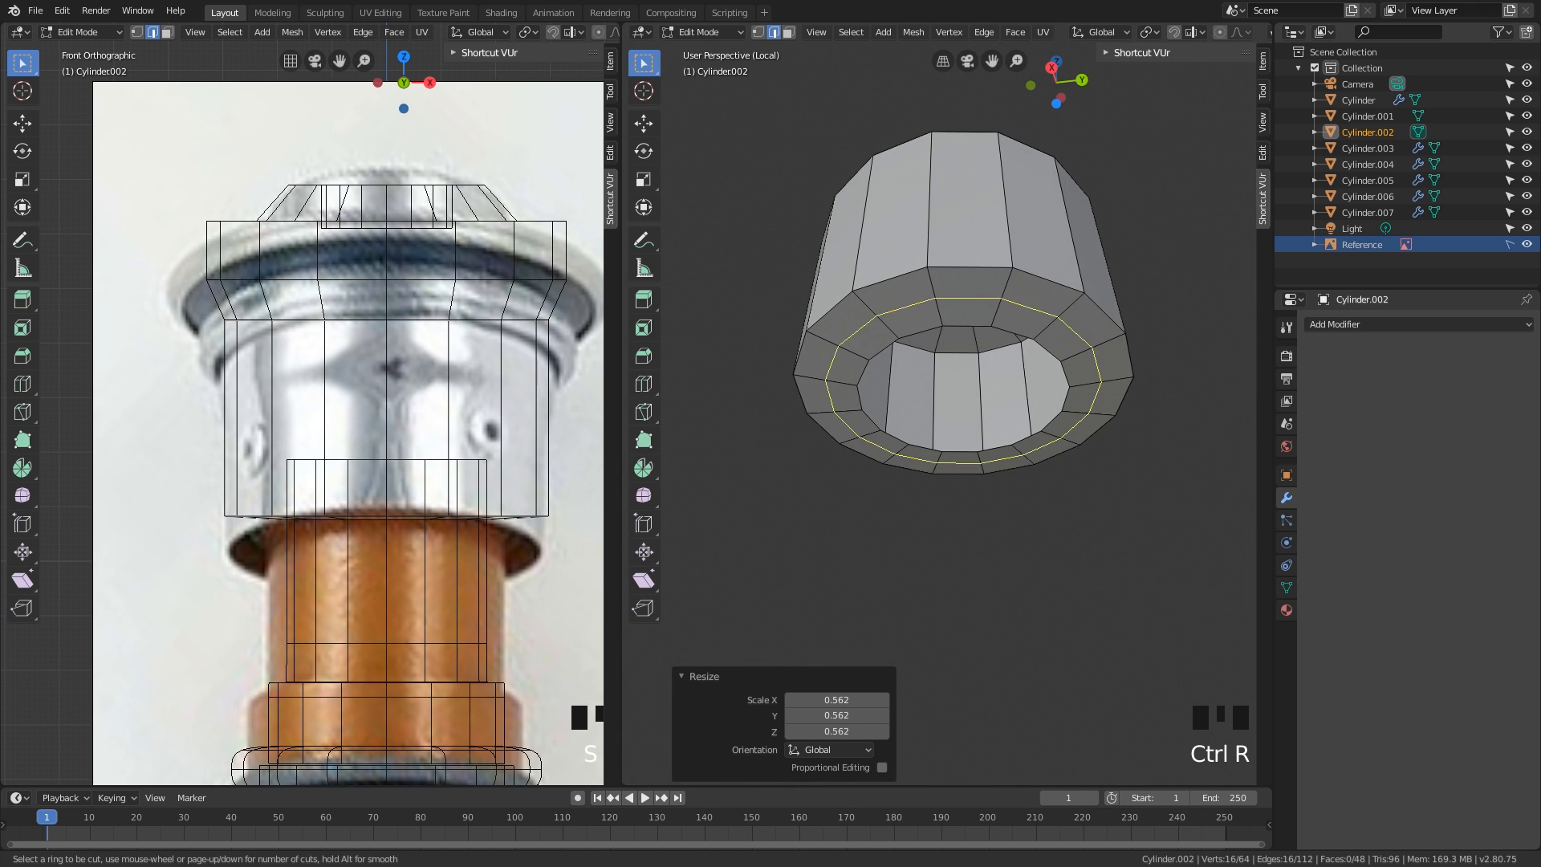
click(1080, 298)
click(1091, 296)
middle_drag(1091, 296, 1087, 441)
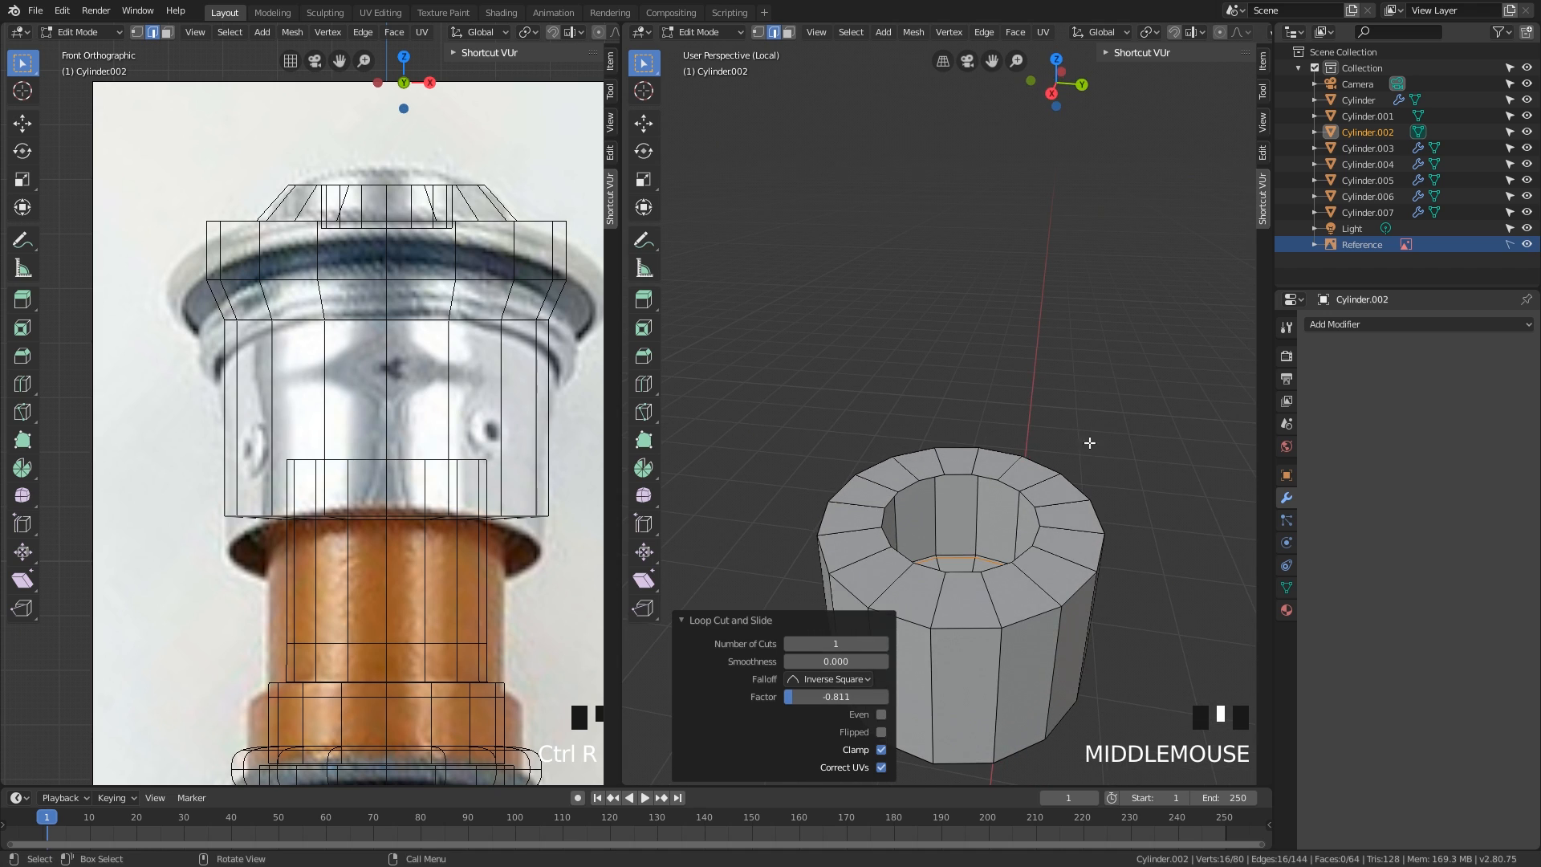
key(ctrl+r)
click(1079, 534)
click(1089, 549)
- Add a centred edge loop around the outer wall, bevel it into two loops near the upper and lower rims, and return to Object Mode
middle_drag(1089, 549, 1052, 533)
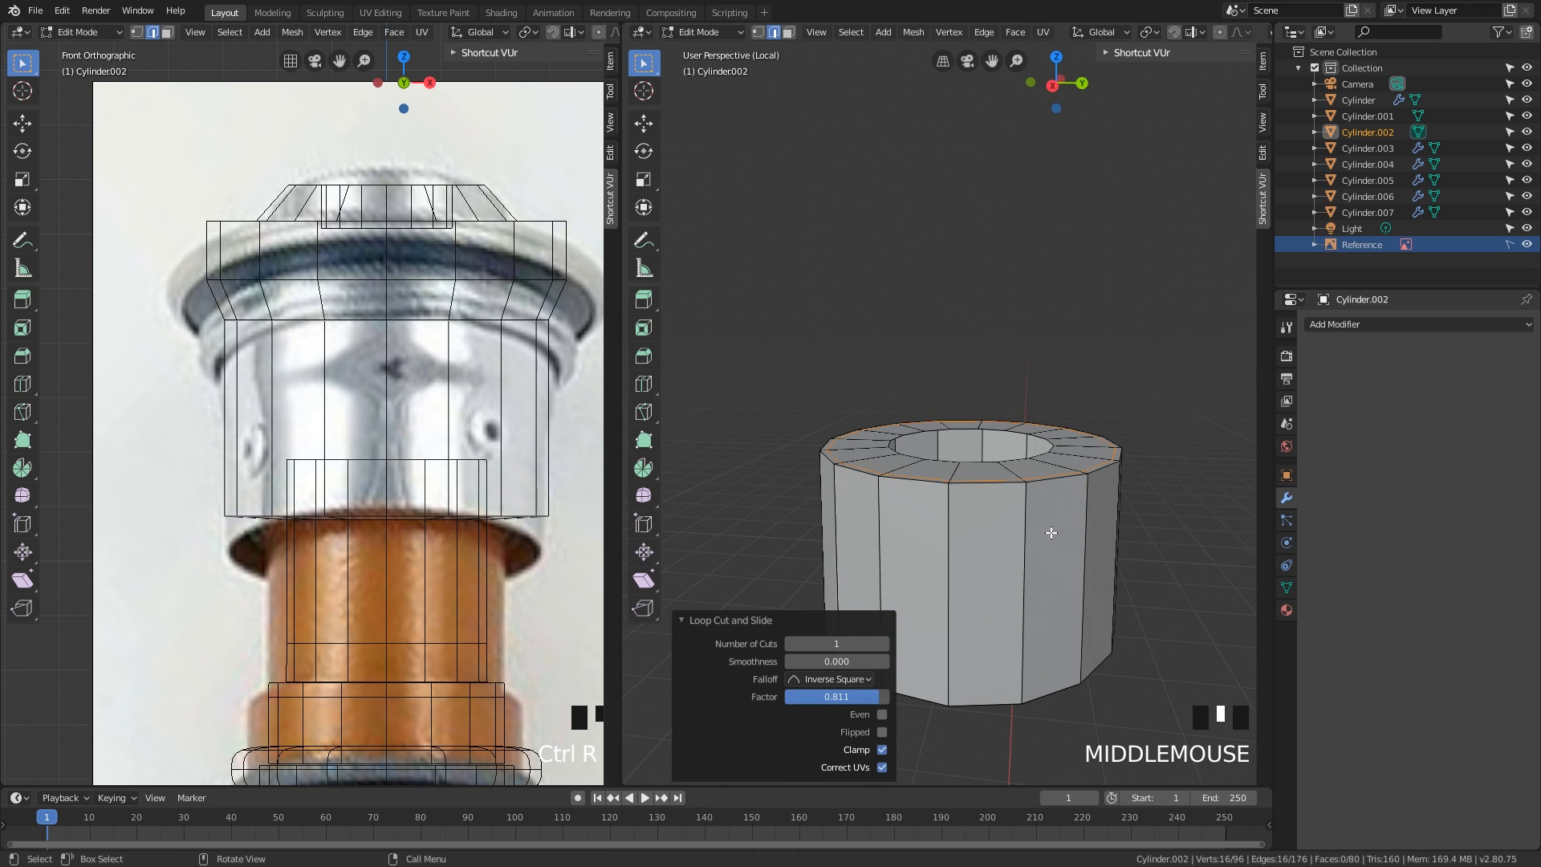
key(ctrl+r)
click(1031, 539)
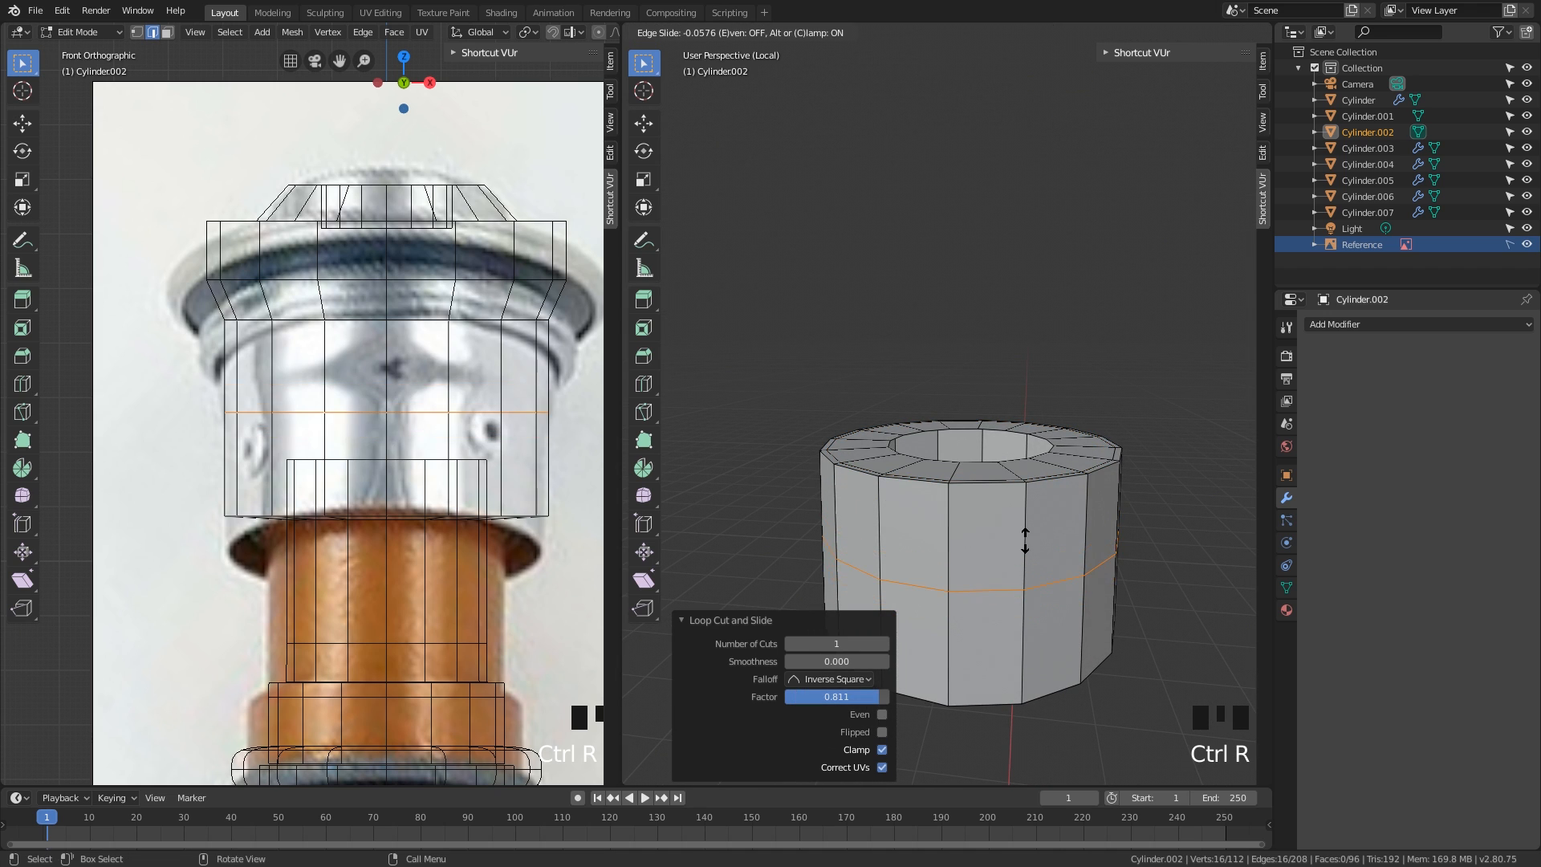
click(1031, 508)
key(ctrl+b)
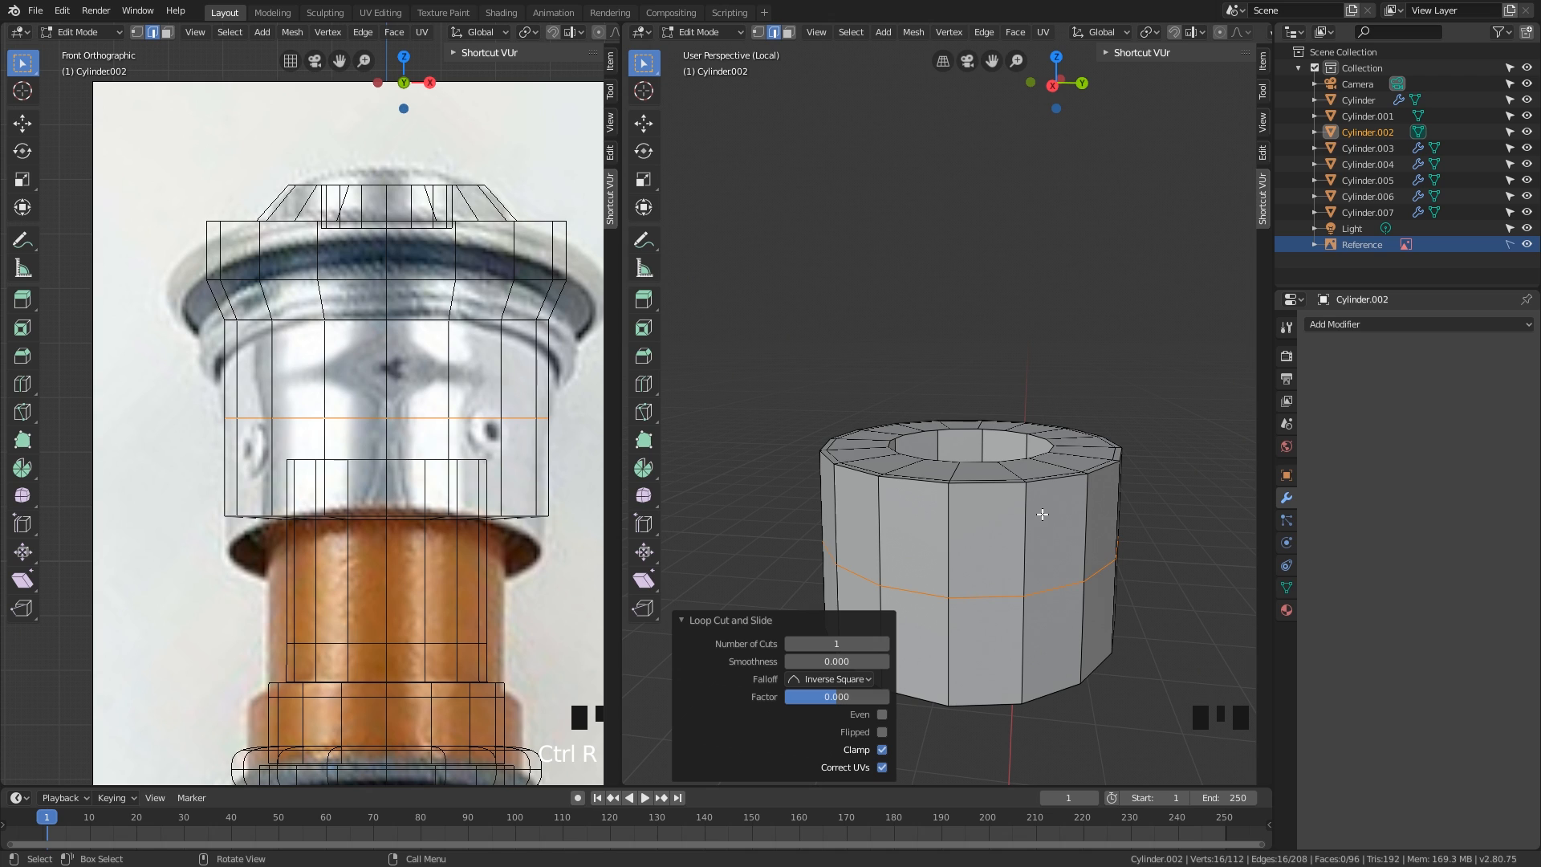
click(1124, 514)
key(Tab)
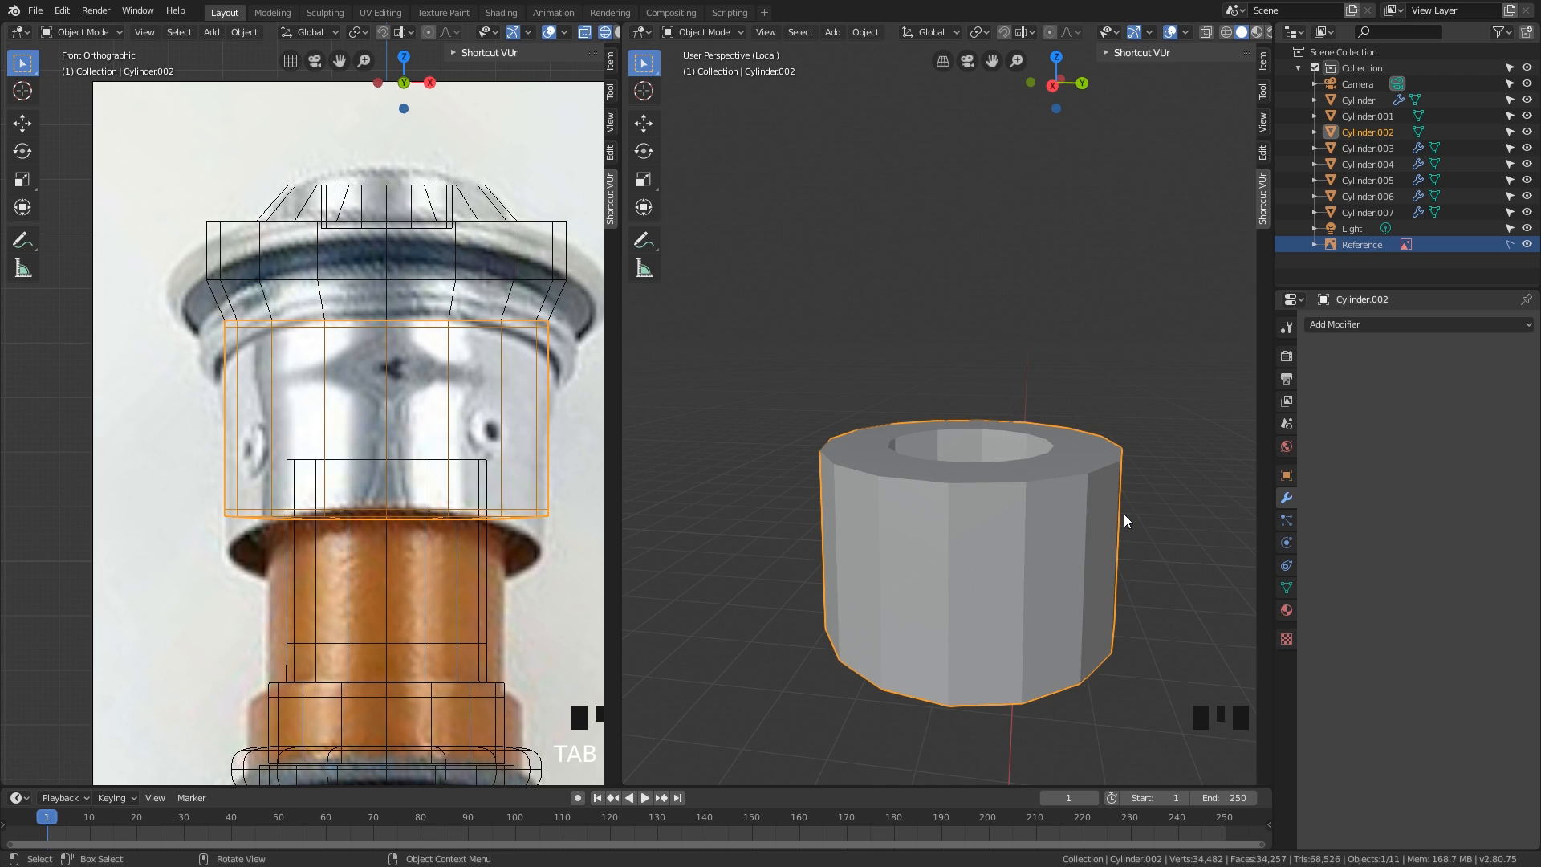
- Give the cylinder a level 2 Subdivision Surface modifier, shade it smooth, and leave local view
scroll(1092, 509, down, 2)
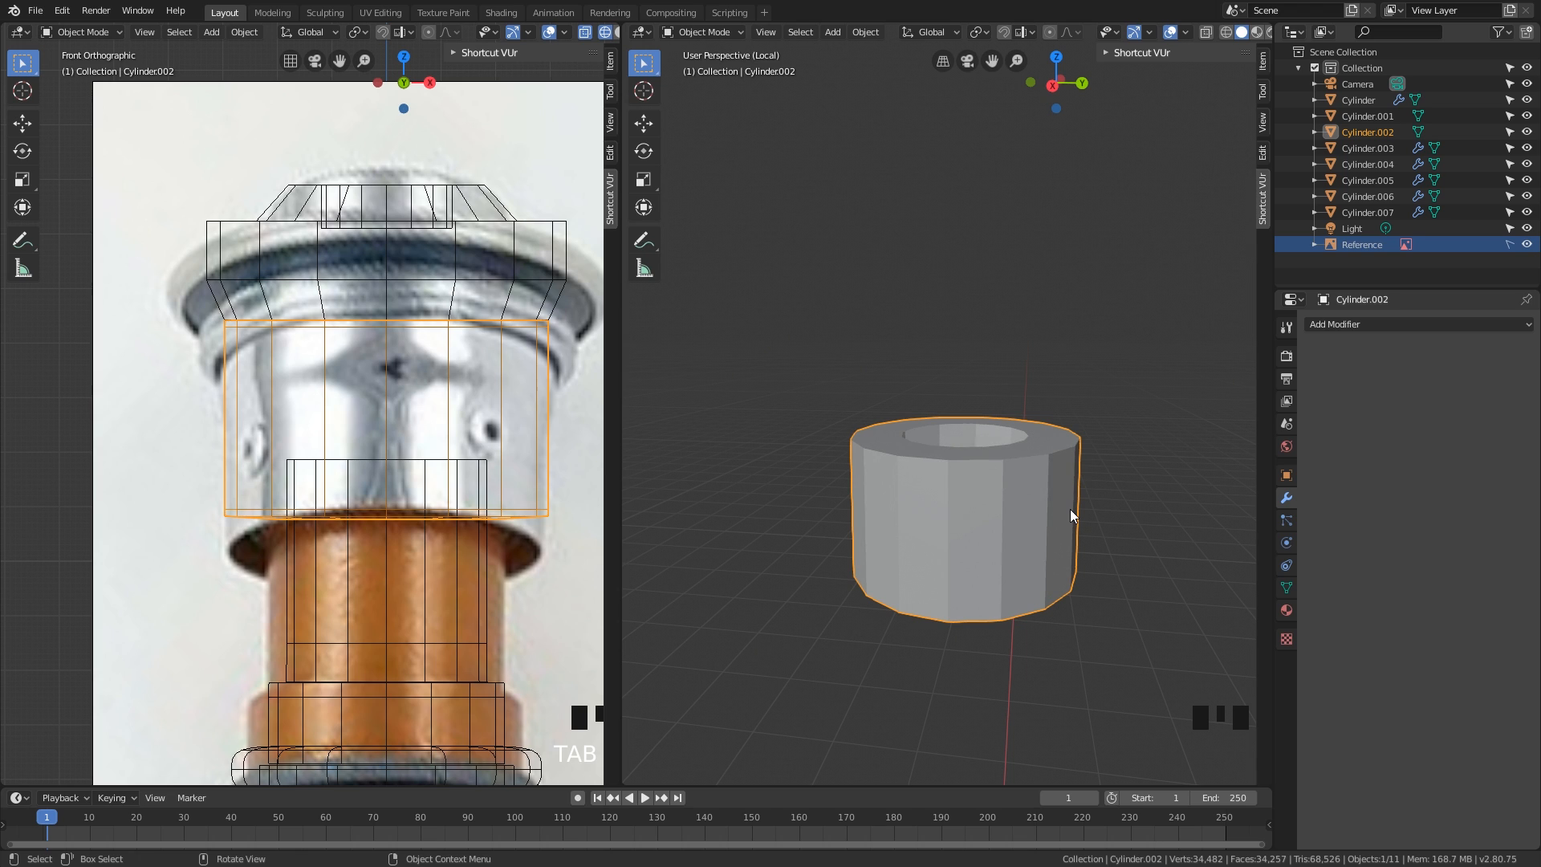
scroll(1067, 514, up, 2)
shift+middle_drag(1067, 514, 1061, 489)
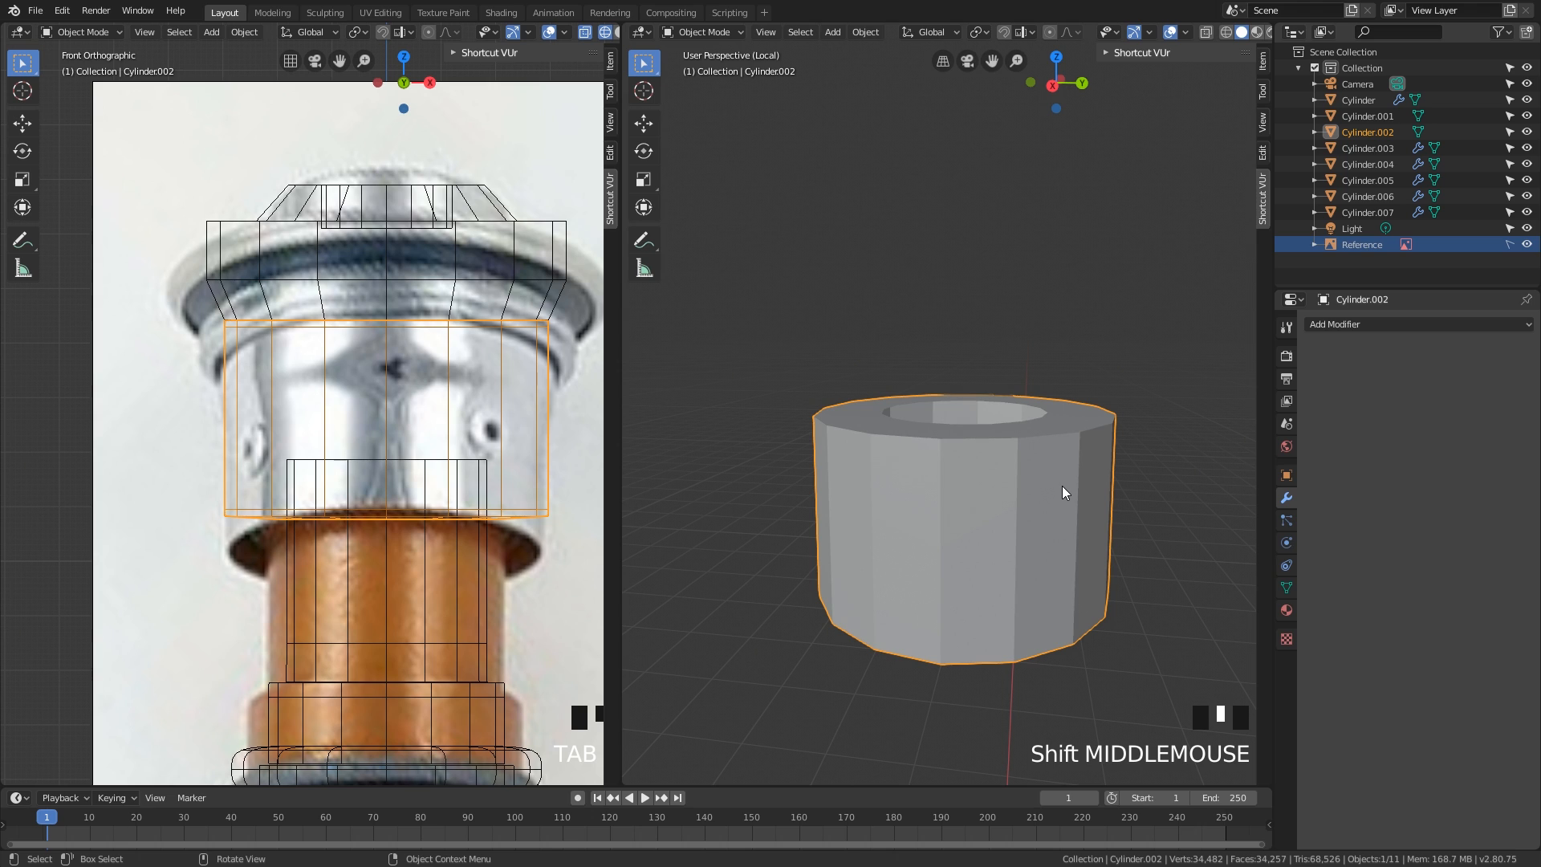
key(ctrl+2)
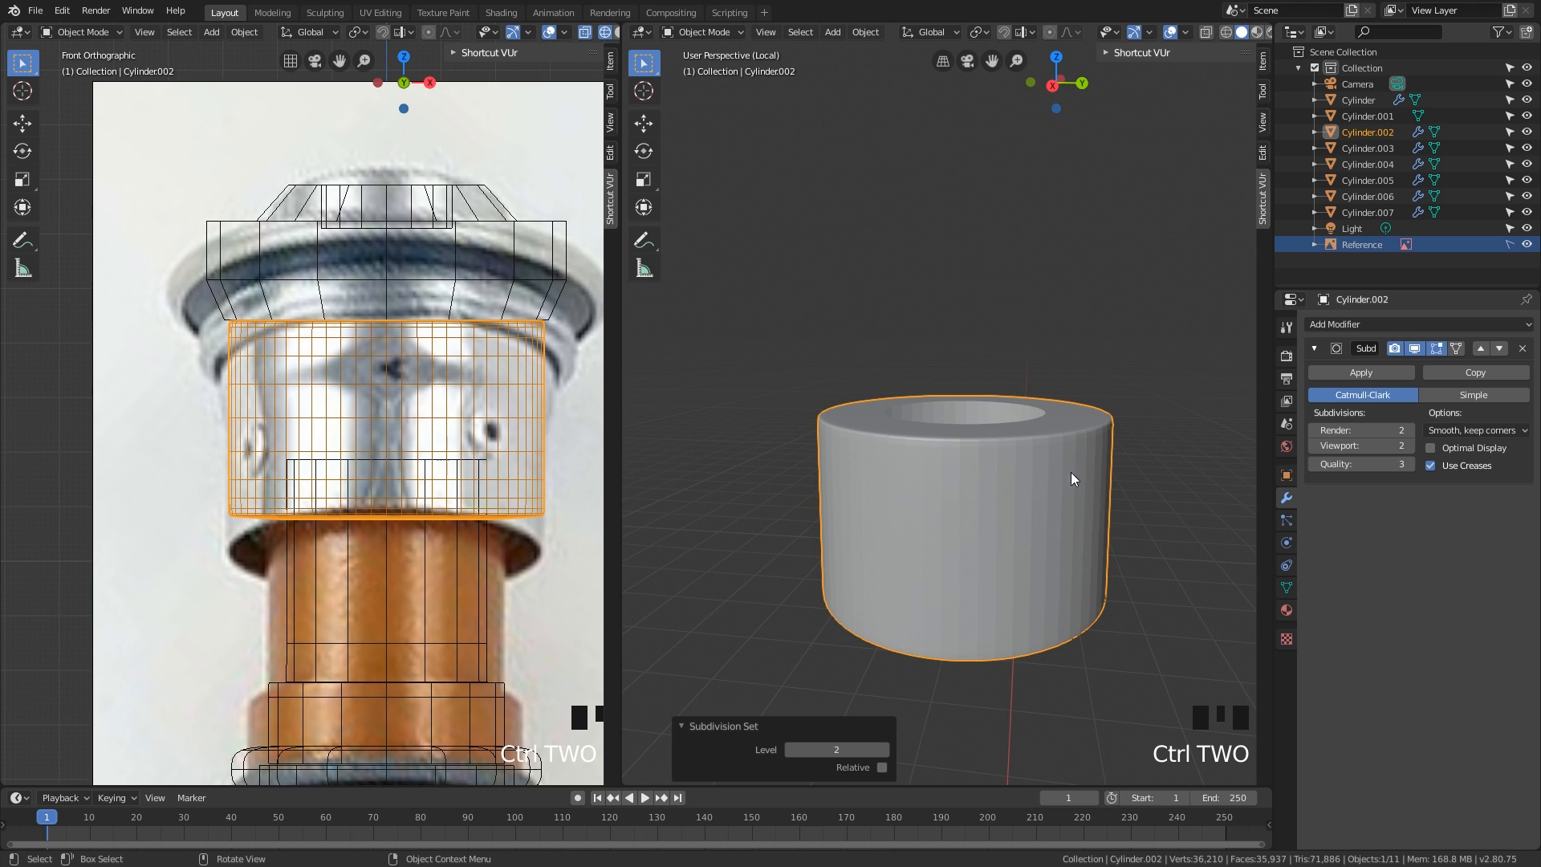
right_click(1003, 456)
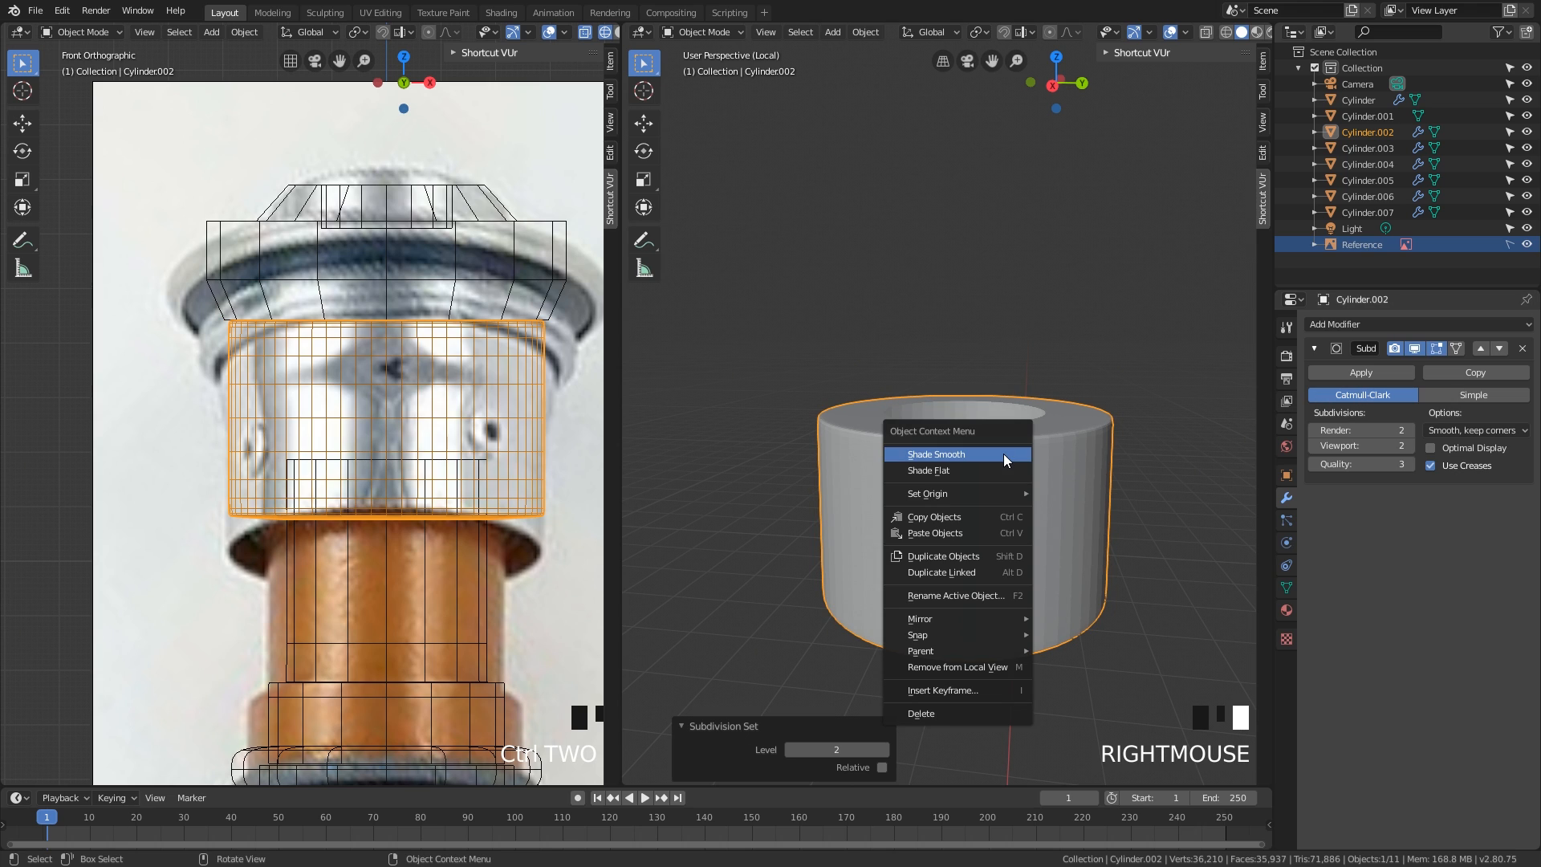
click(1004, 455)
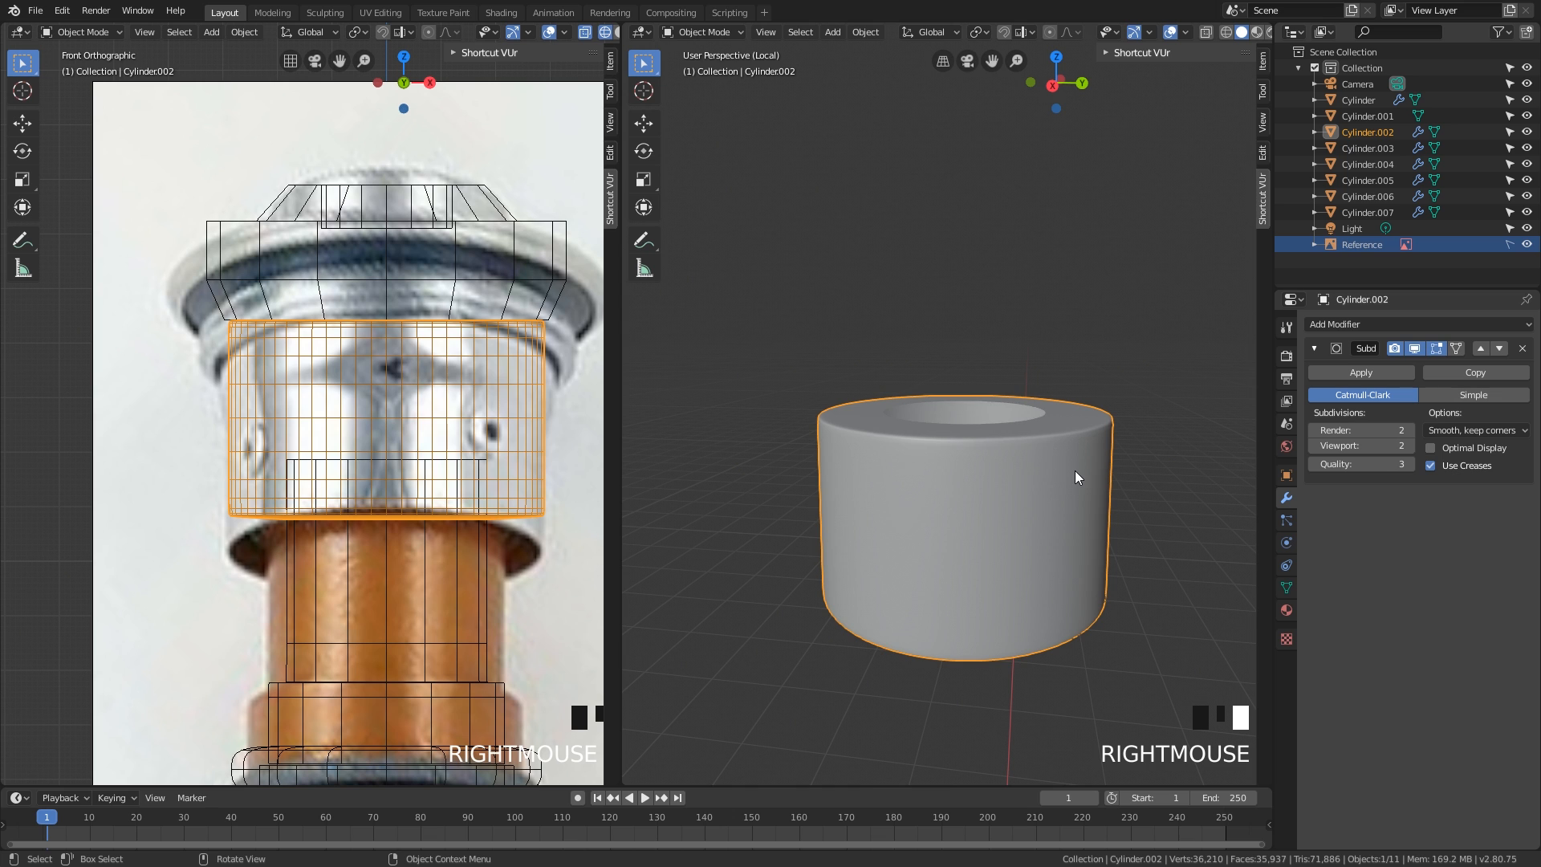
key(KP_Divide)
- Edit the hilt's top cap and move its lowest edge loop down 0.0225 m along Z into the smoothed cylinder
middle_drag(1070, 478, 1000, 440)
click(1000, 450)
scroll(988, 425, up, 2)
middle_drag(932, 395, 984, 434)
key(Tab)
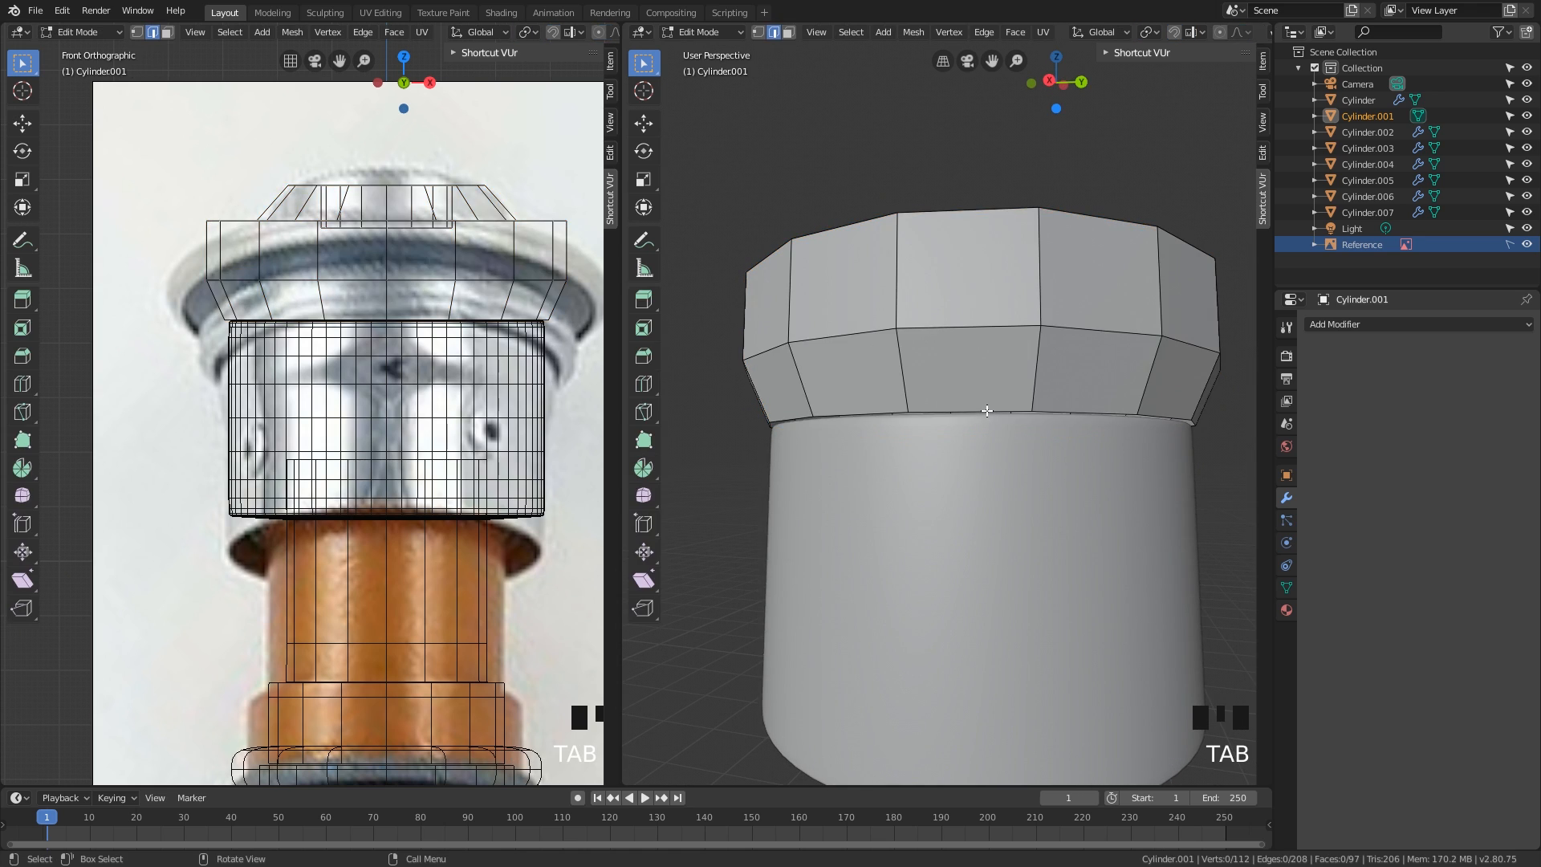
key(2)
alt+click(979, 409)
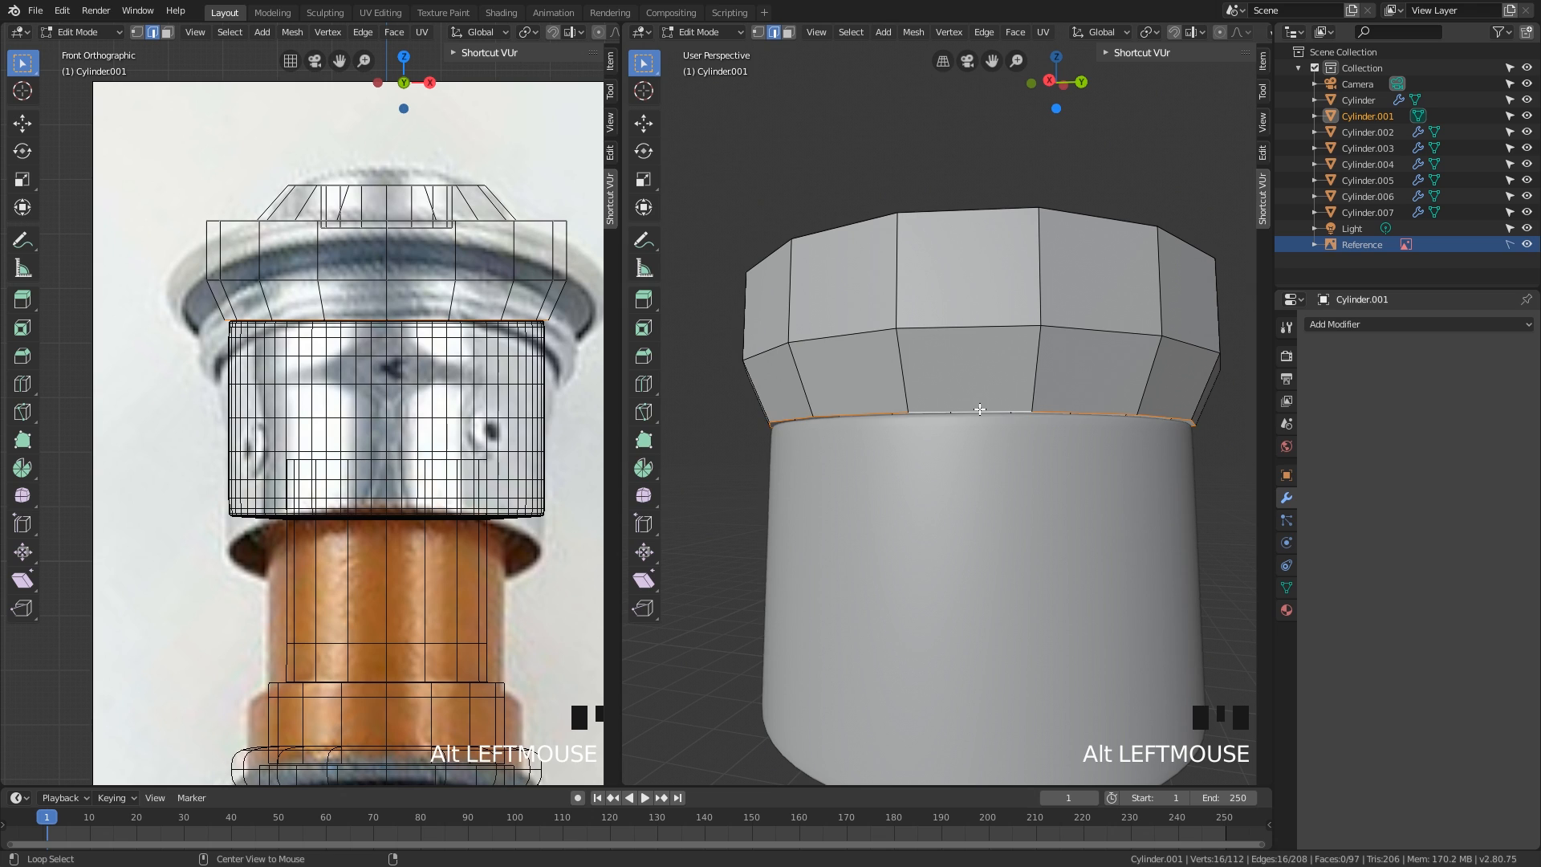
middle_drag(979, 410, 979, 417)
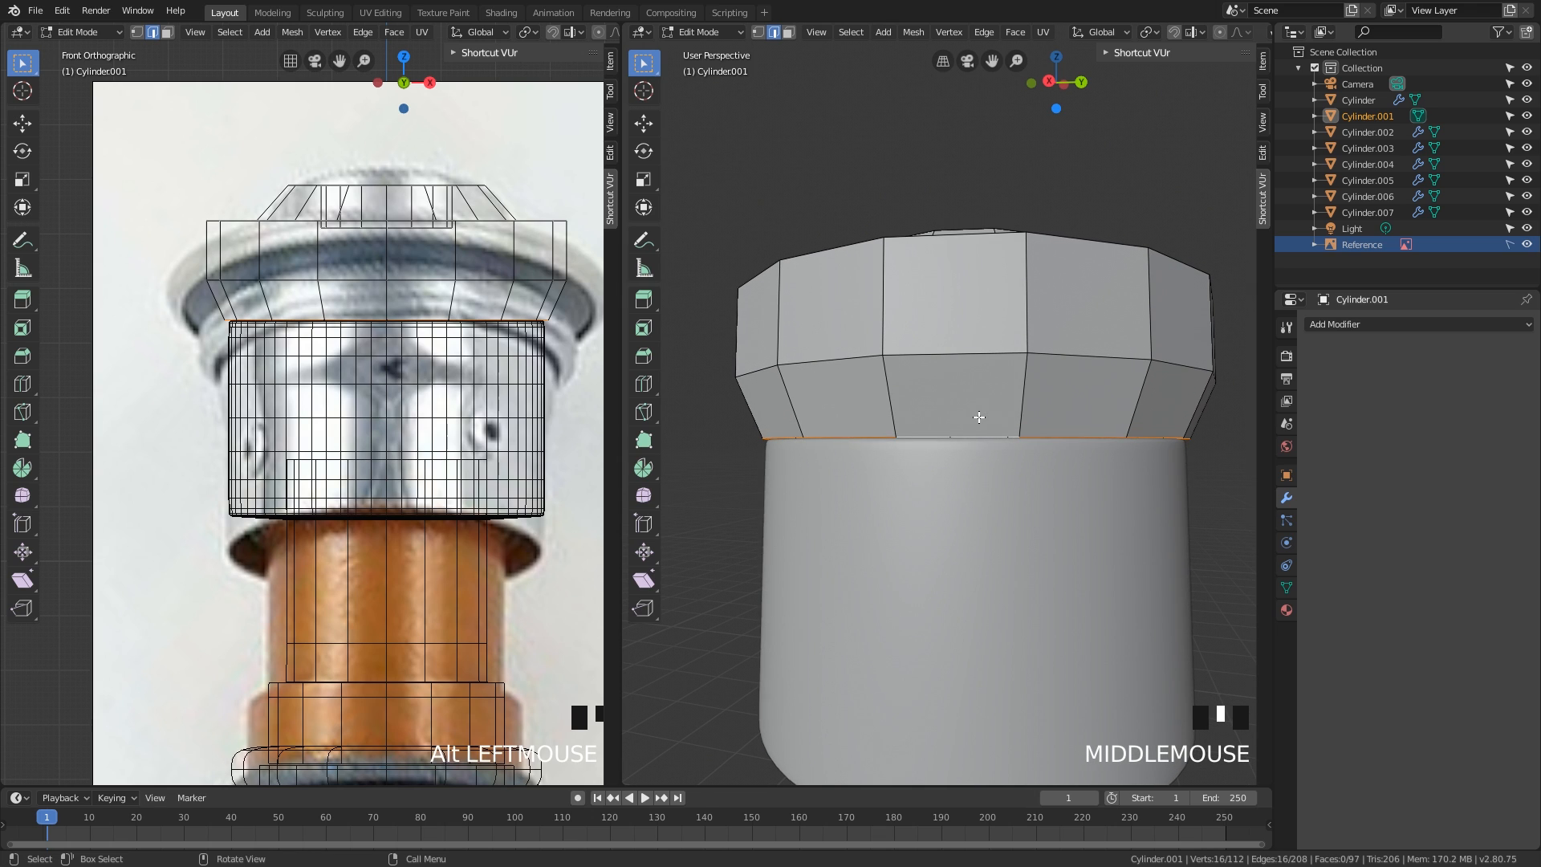
key(g)
key(z)
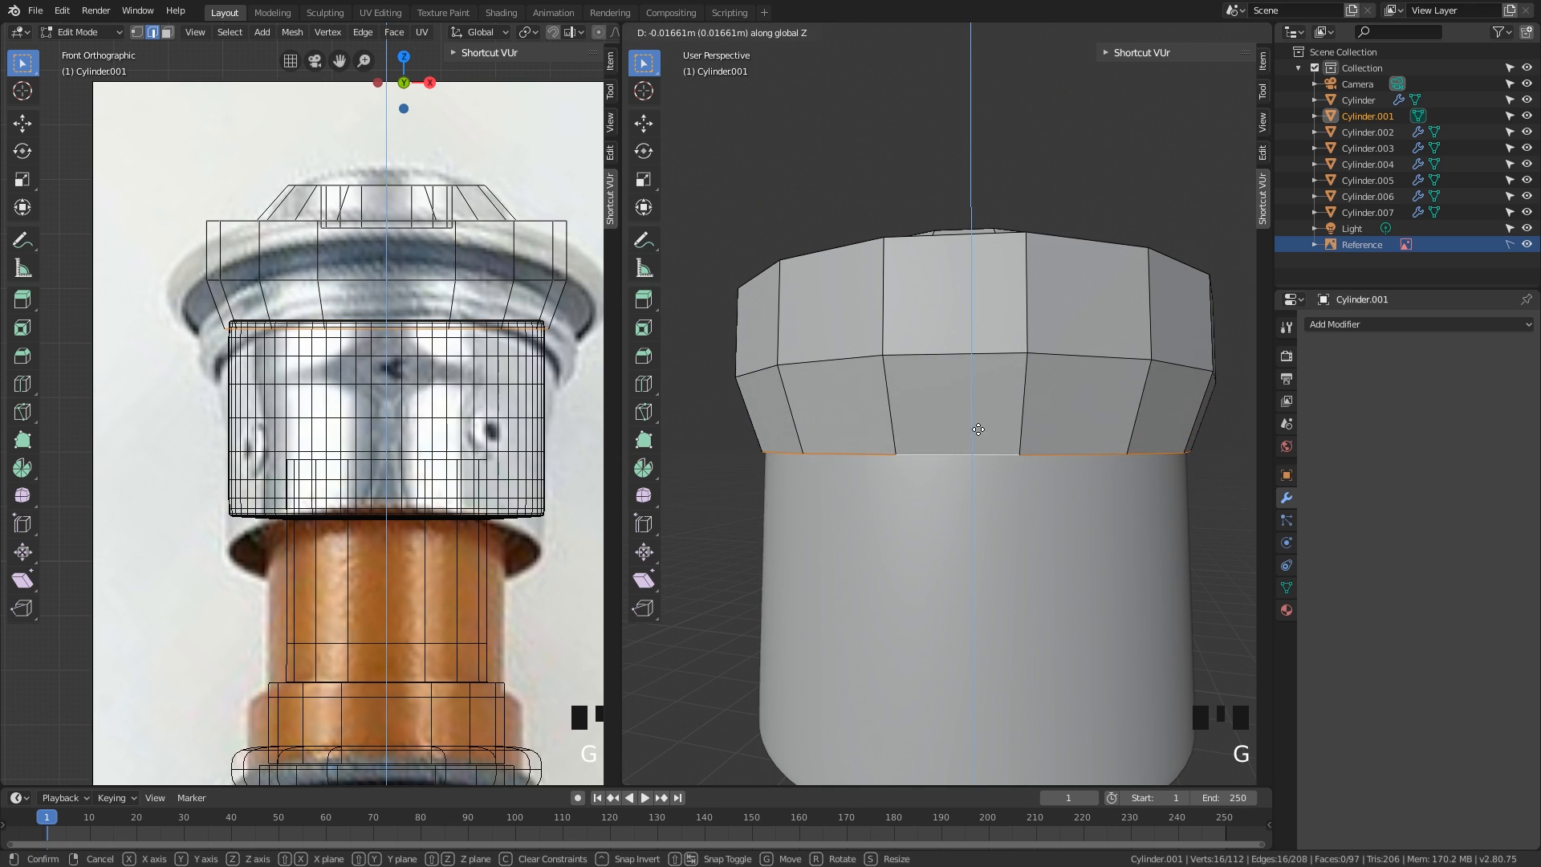
click(980, 435)
- Add an edge loop around the cap's vertical upper band, slid slightly down at factor 0.227
middle_drag(957, 426, 941, 375)
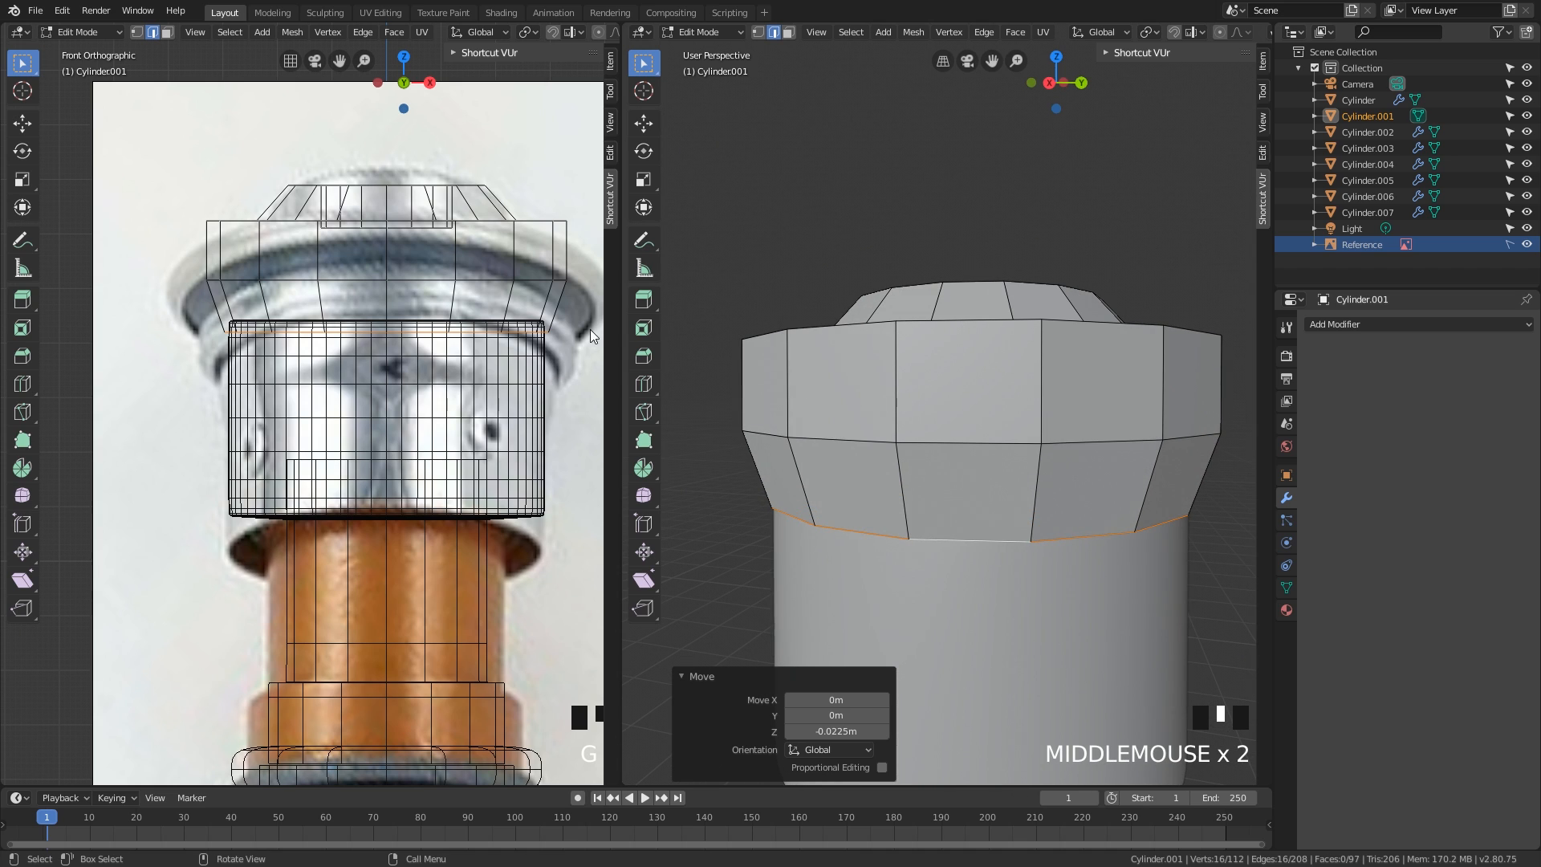
key(3)
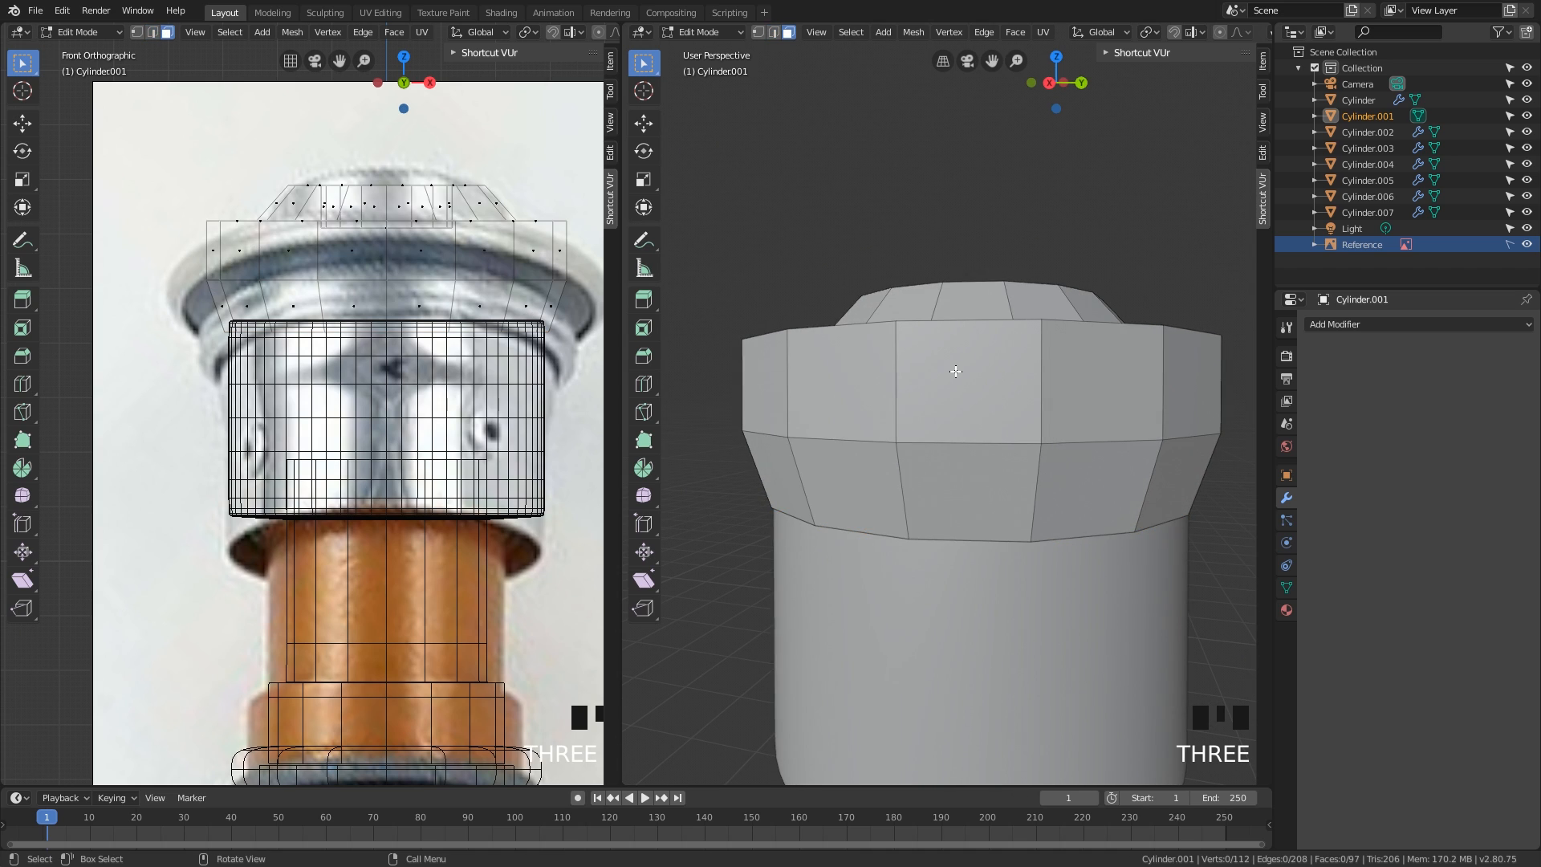
key(ctrl+r)
click(902, 387)
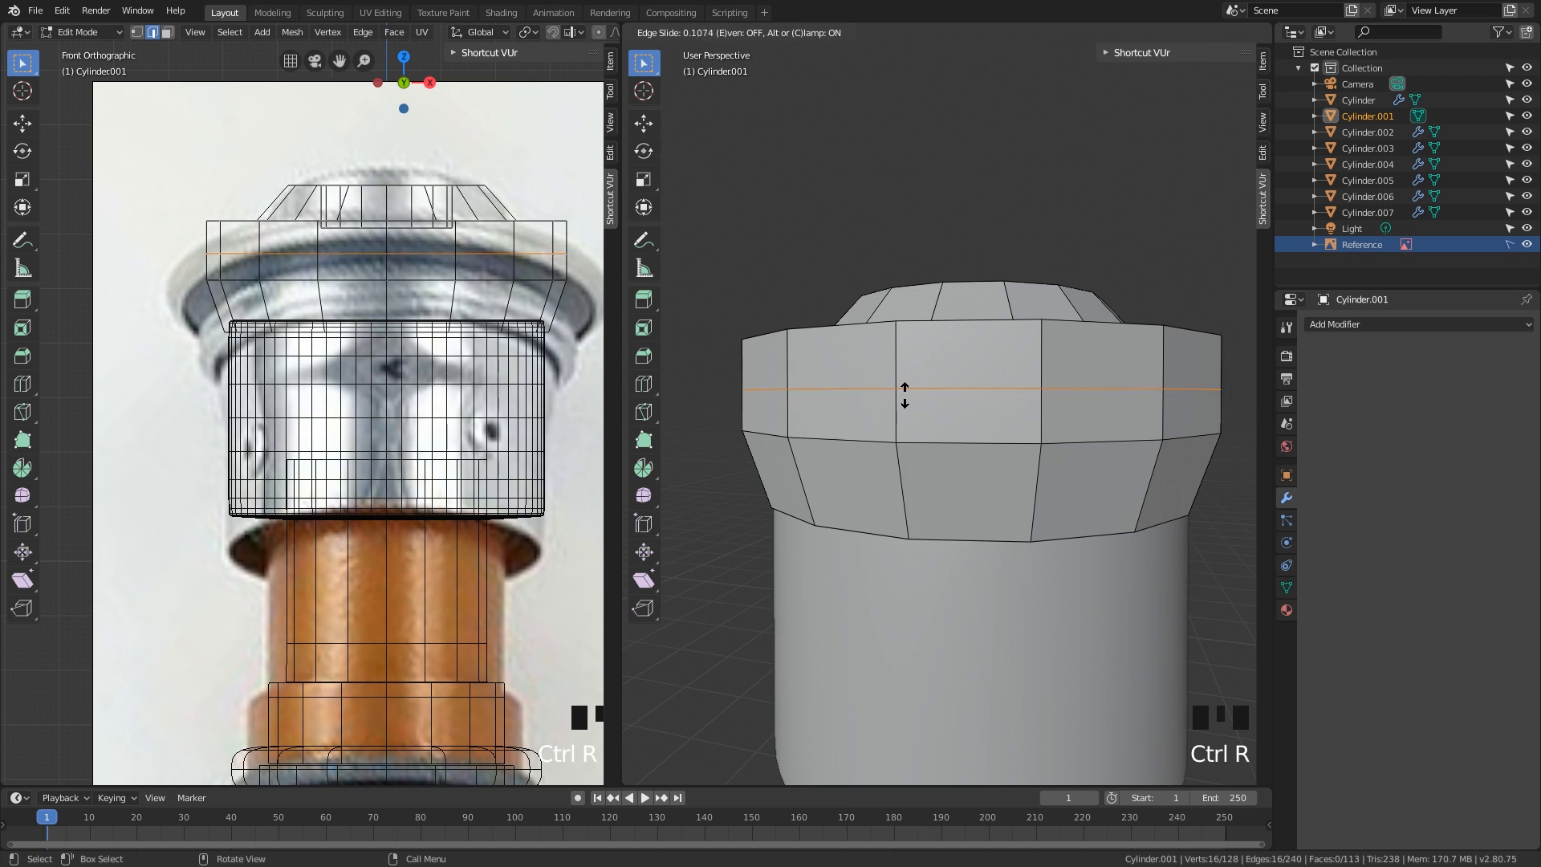
click(902, 397)
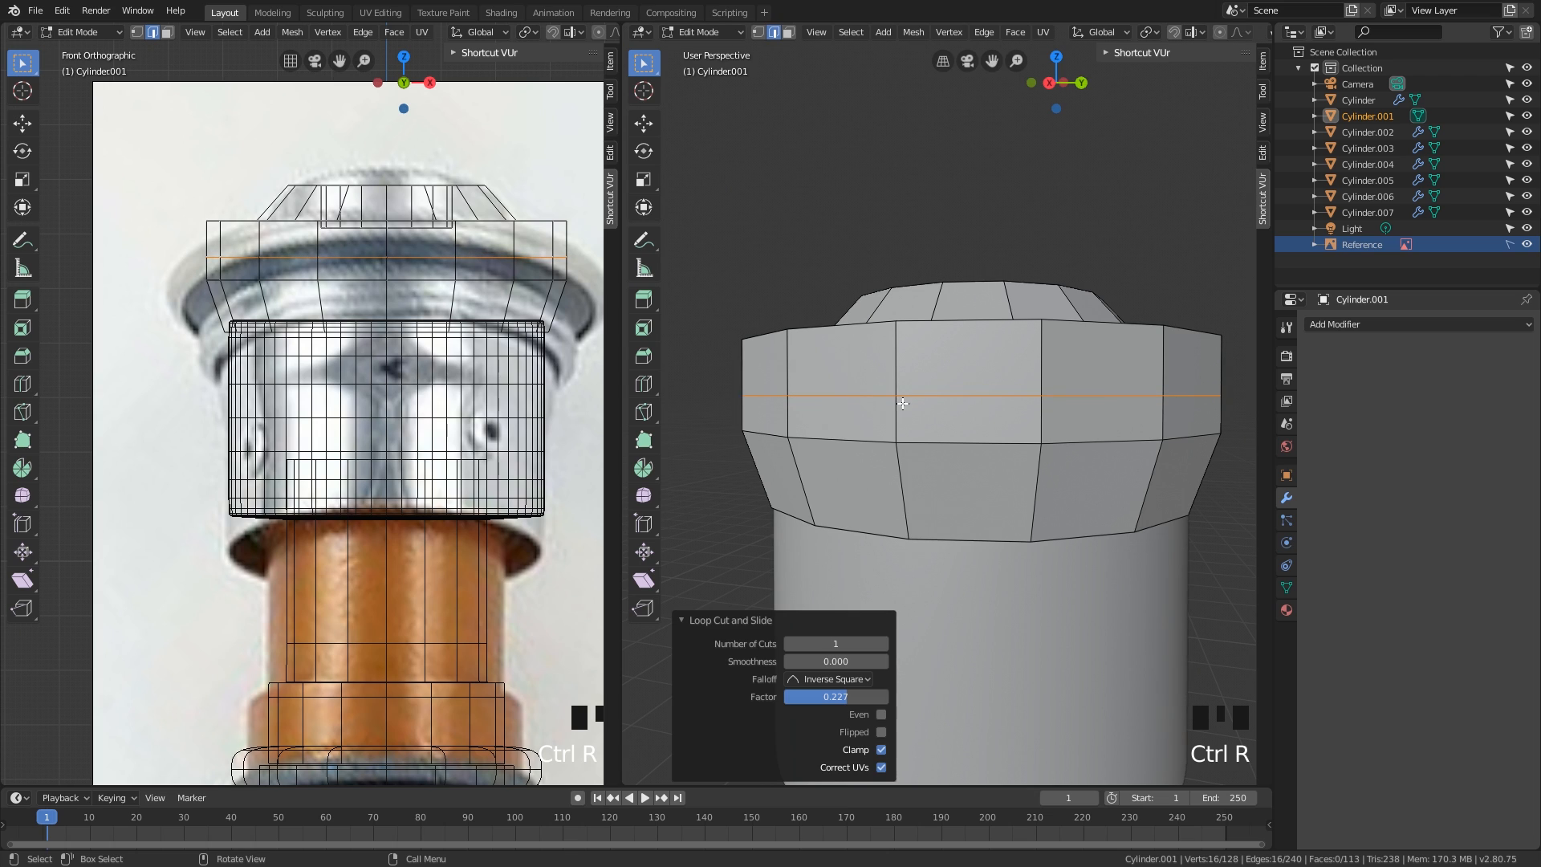
- Select the ring of faces above the new loop and extrude it outward along normals with an offset of -0.129 m
key(3)
click(918, 366)
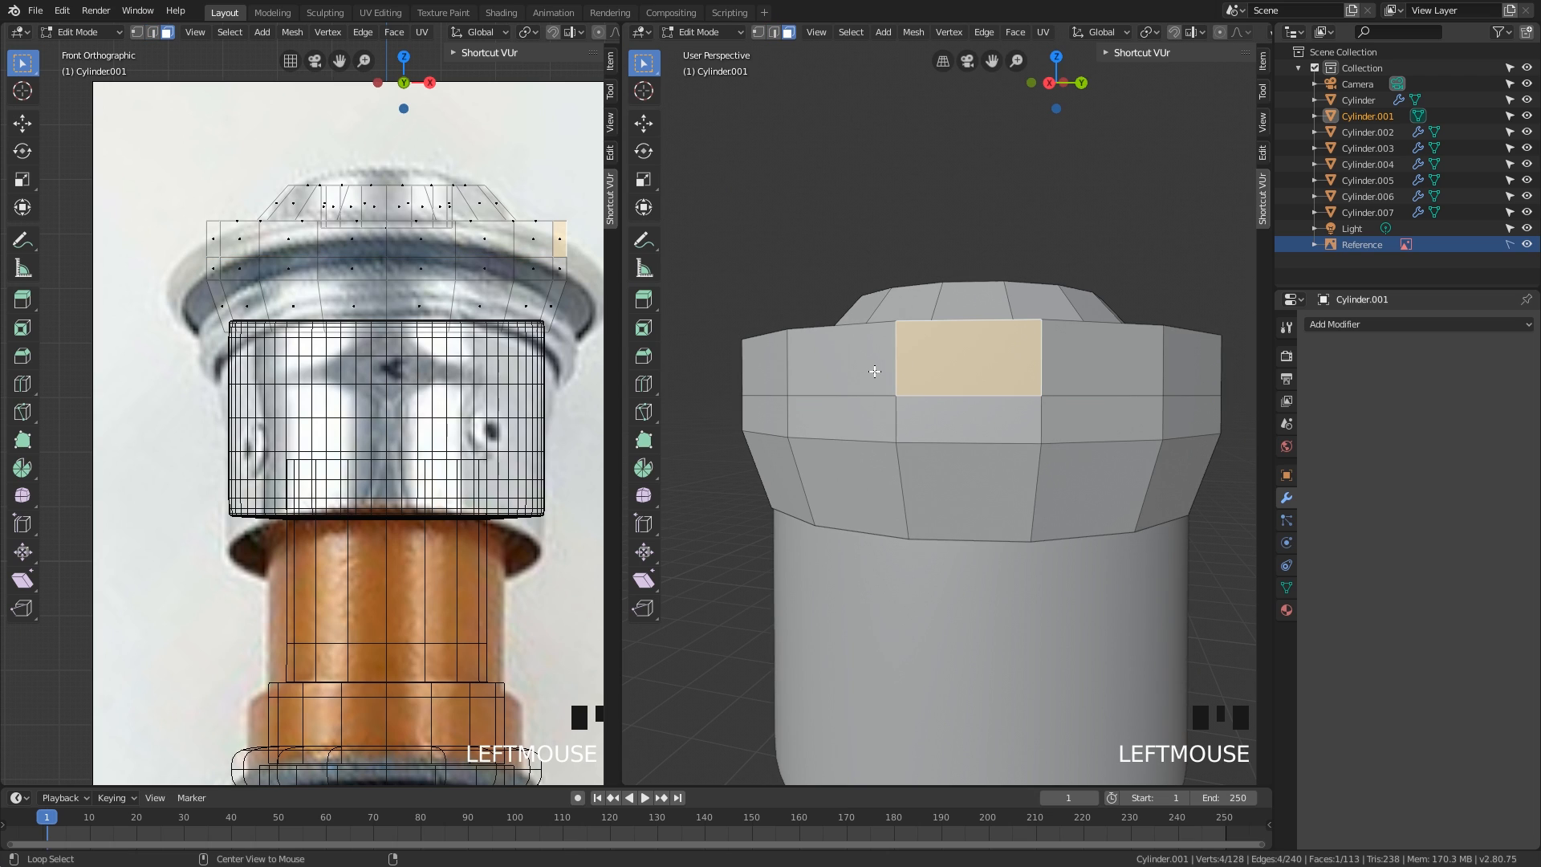
alt+click(877, 366)
click(946, 366)
alt+click(896, 365)
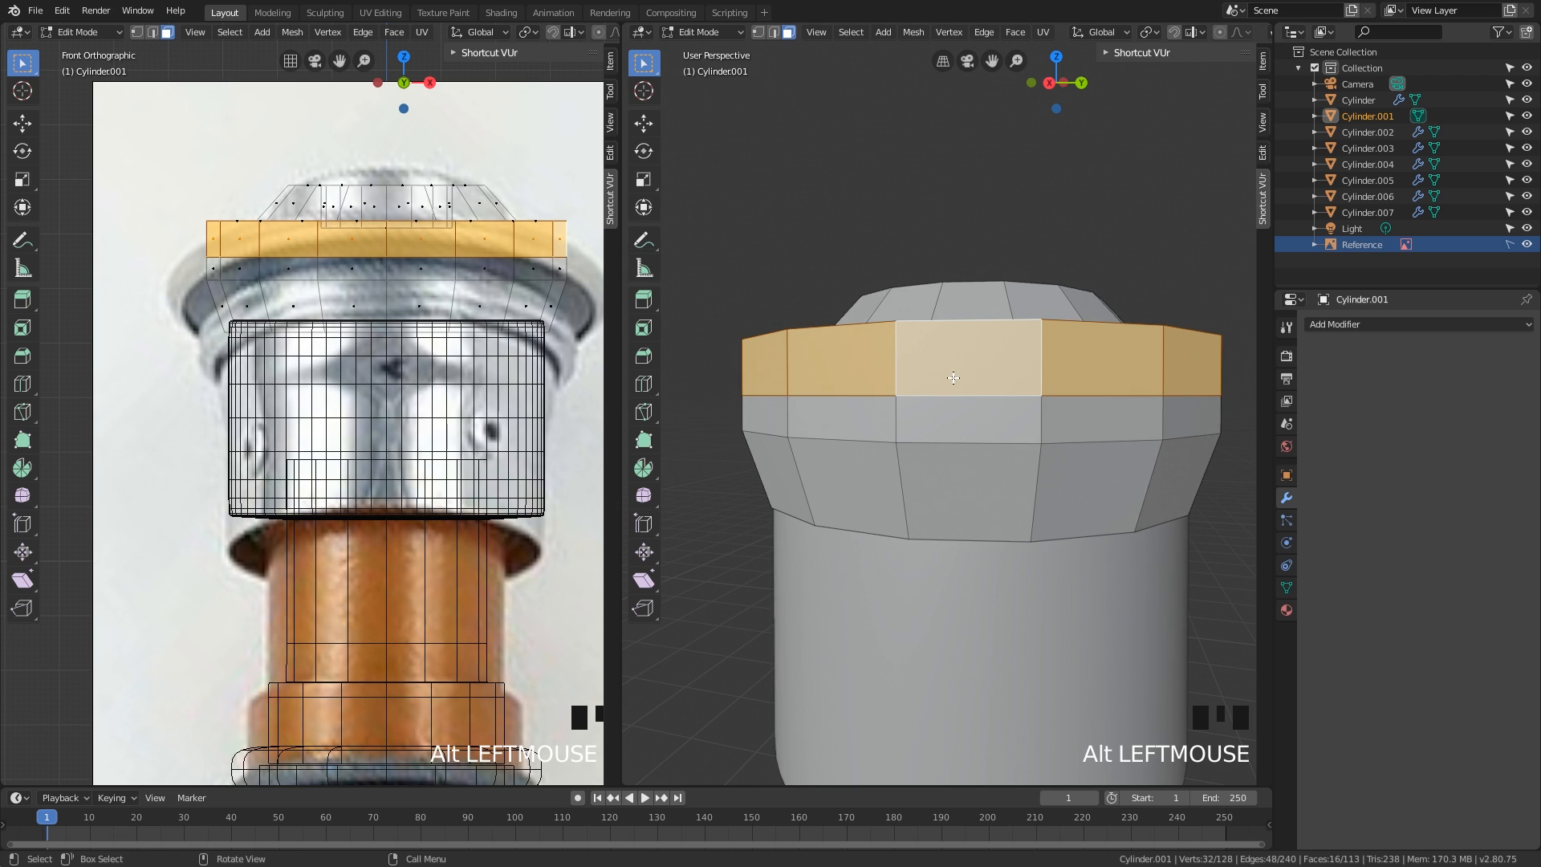
middle_drag(960, 374, 974, 418)
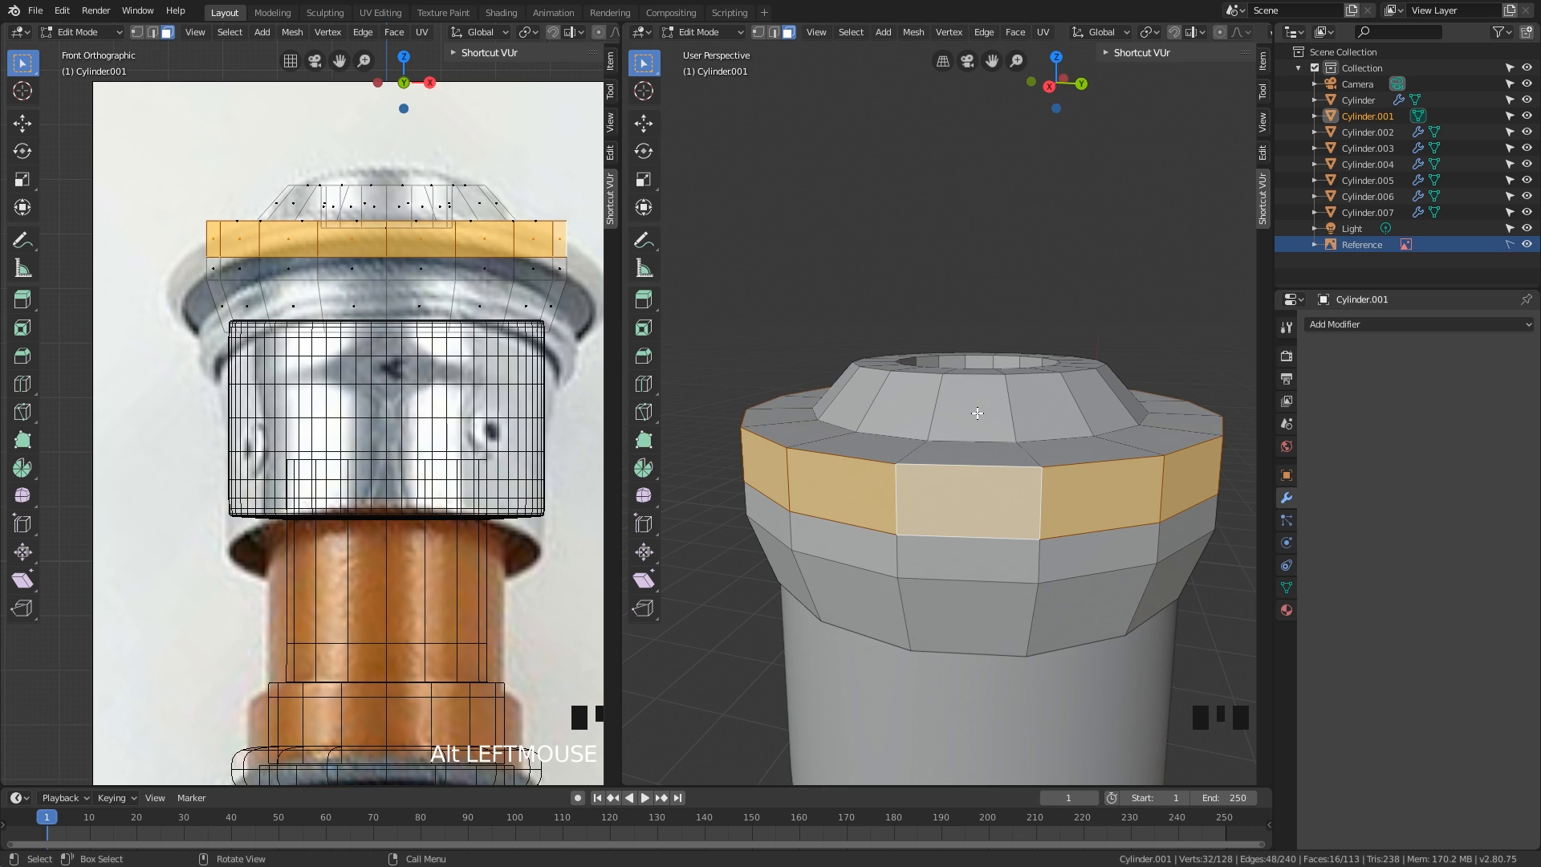
key(alt+e)
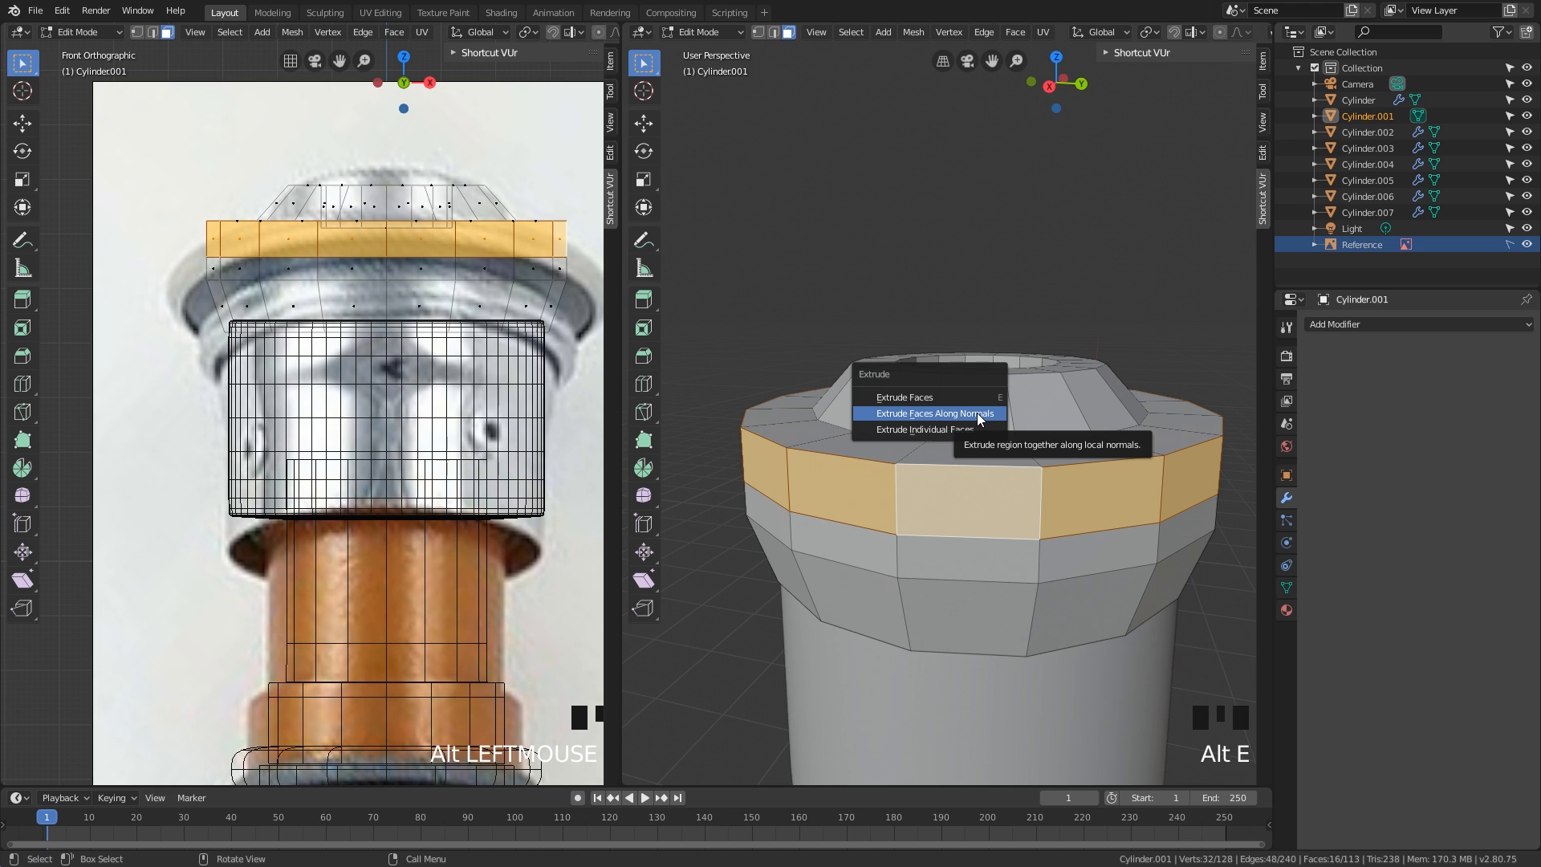
click(977, 413)
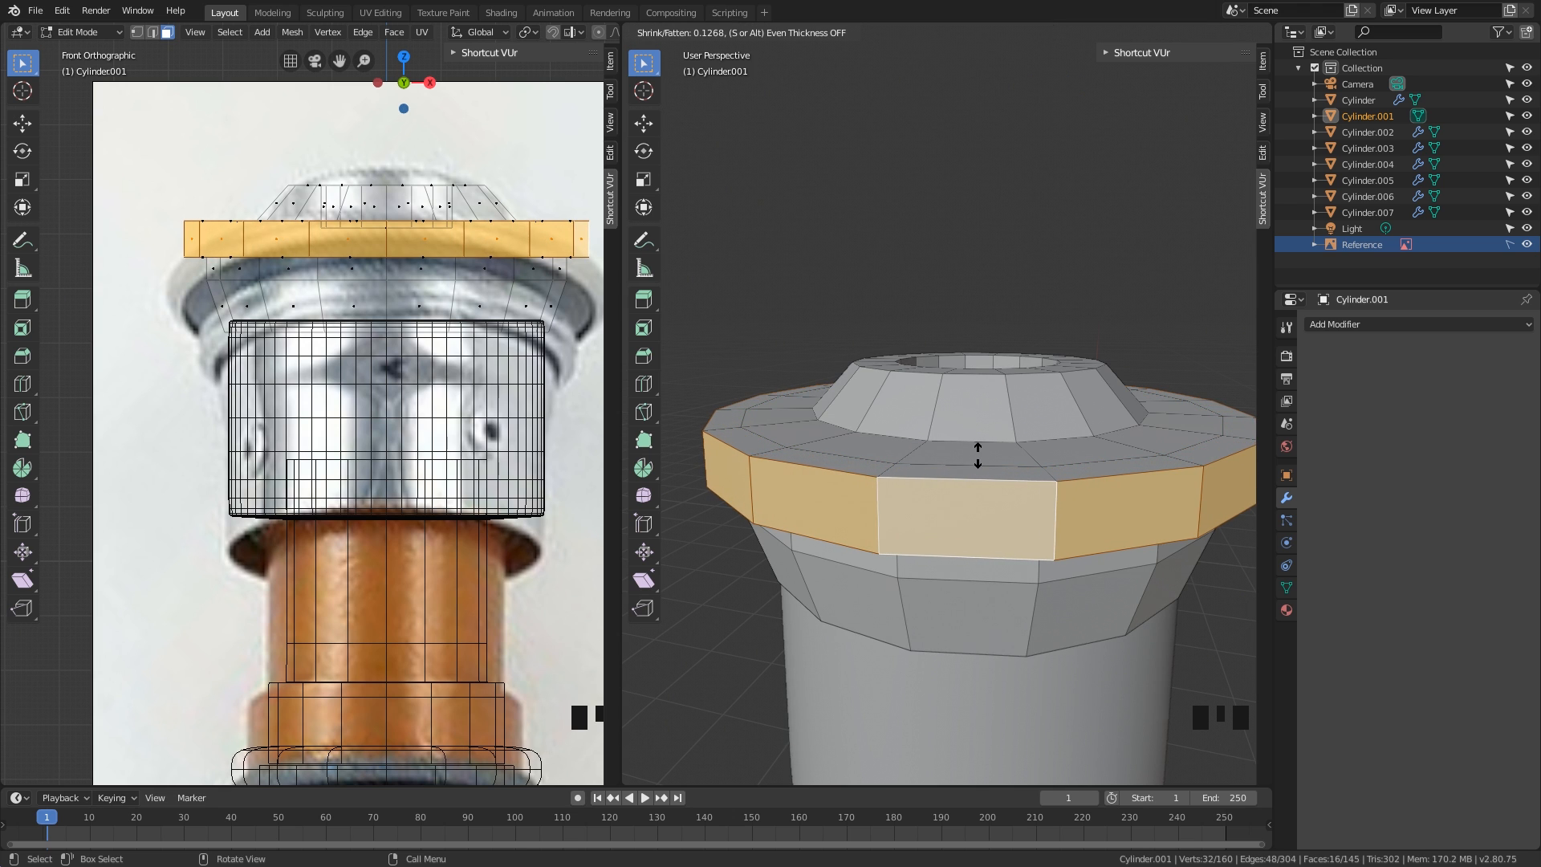
click(978, 455)
- Examine the cap's recess and the underside of its flange, comparing the rim profile with the reference image
middle_drag(978, 455, 951, 441)
scroll(936, 437, up, 3)
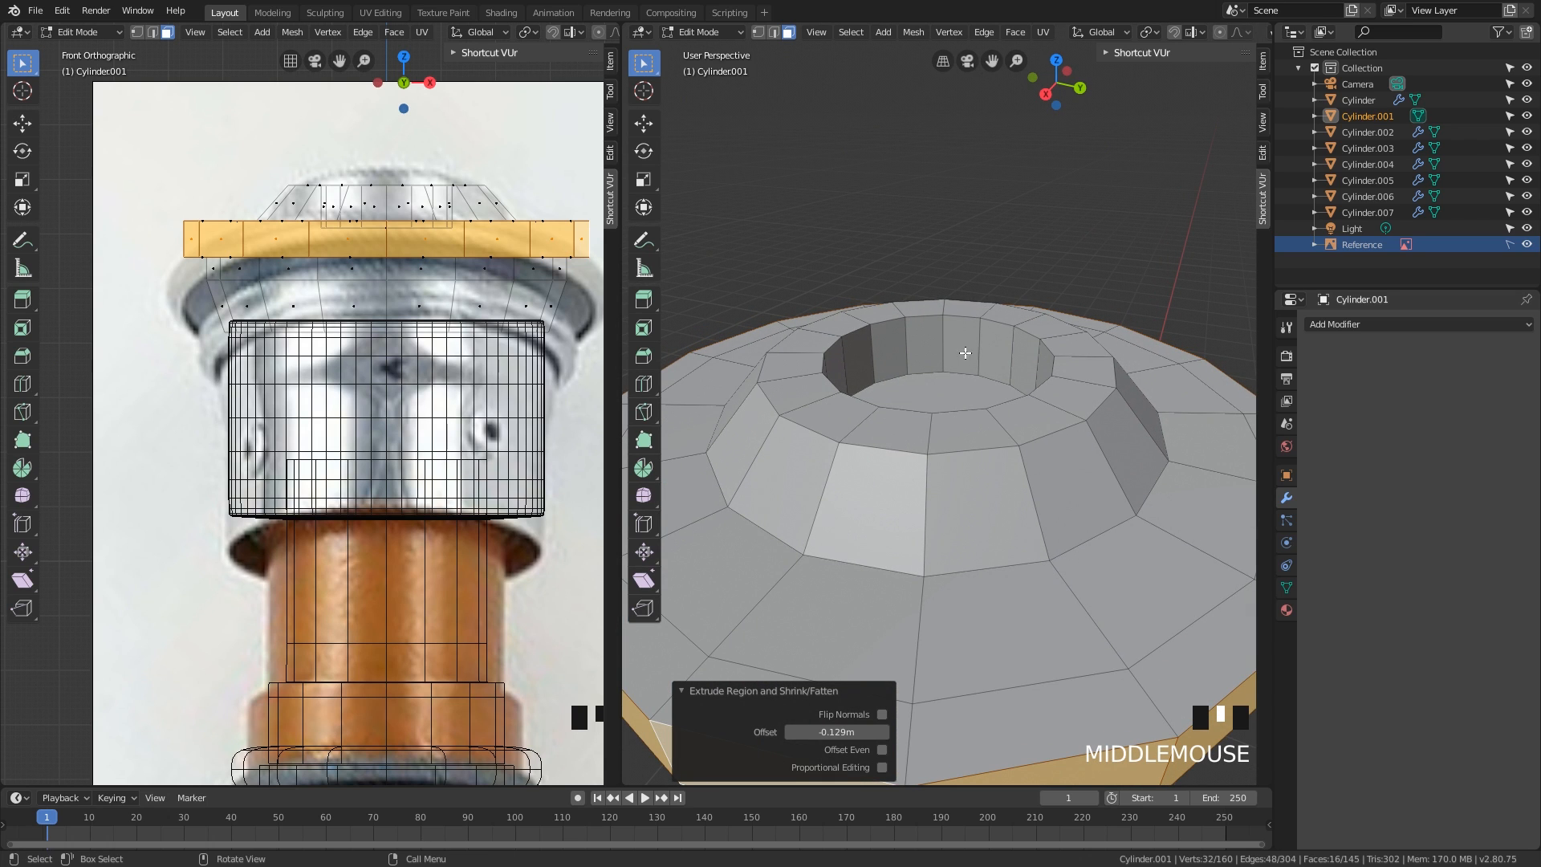
middle_drag(965, 353, 894, 374)
click(940, 384)
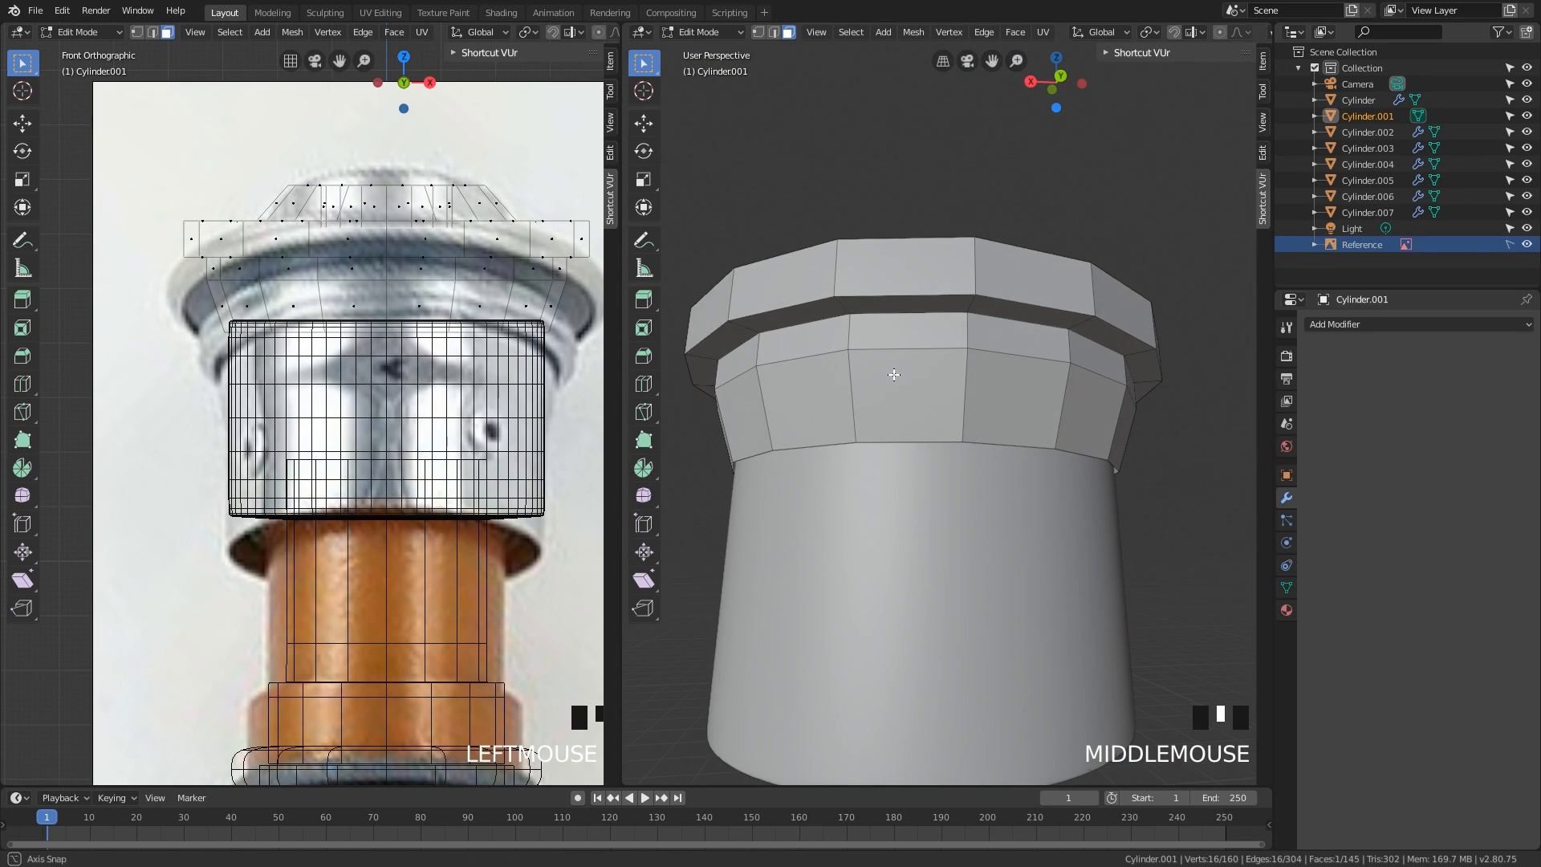
scroll(186, 311, up, 3)
shift+middle_drag(185, 311, 331, 374)
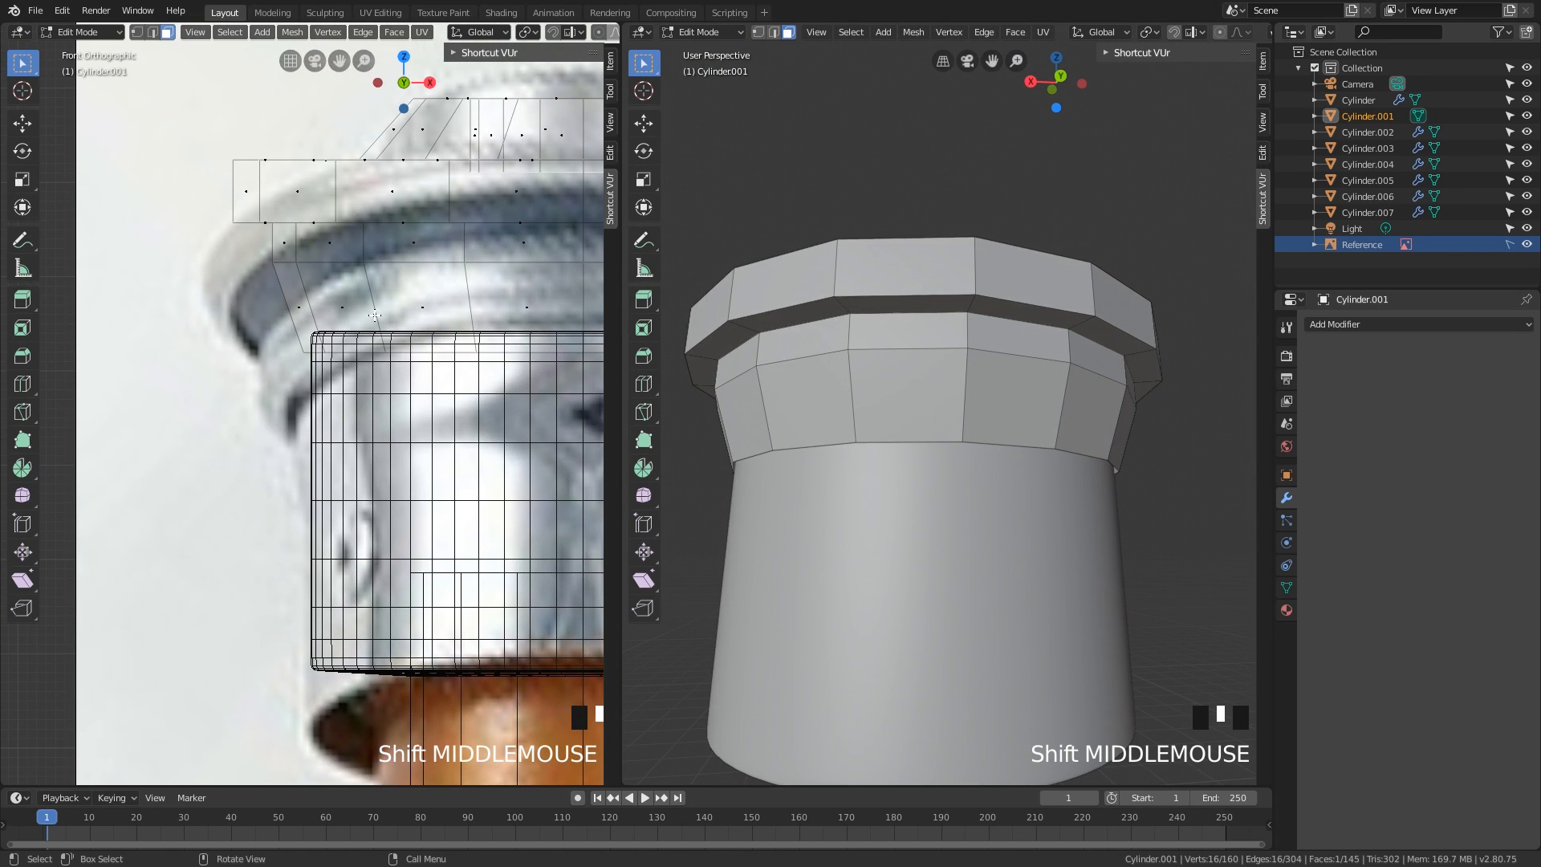
mouse_move(835, 398)
middle_down()
mouse_move(880, 406)
mouse_move(847, 391)
mouse_move(852, 410)
middle_up()
shift+scroll(860, 420, up, 2)
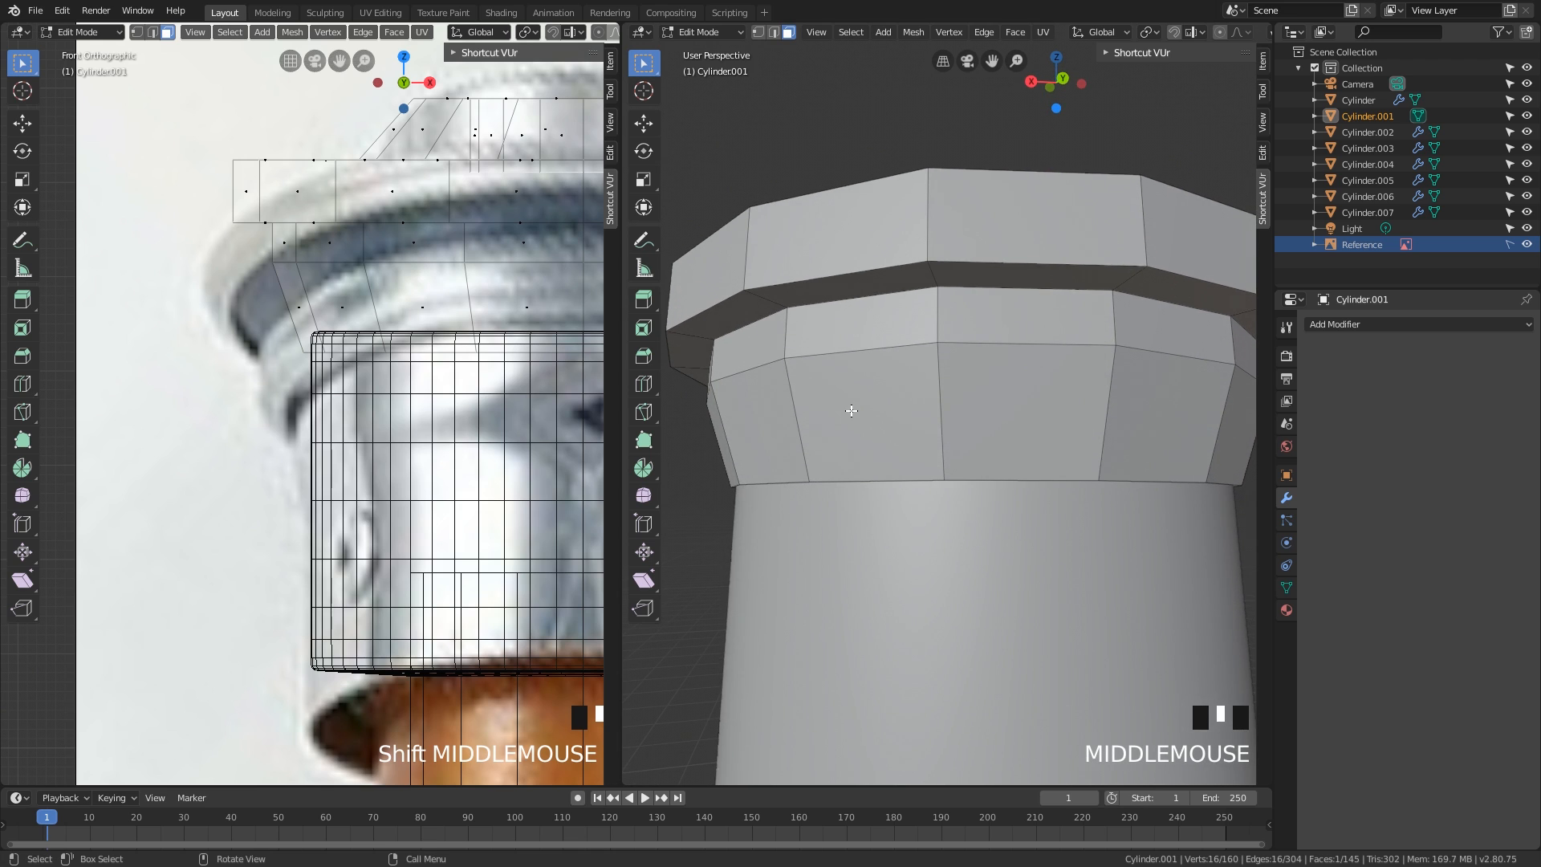
key(ctrl+r)
click(791, 394)
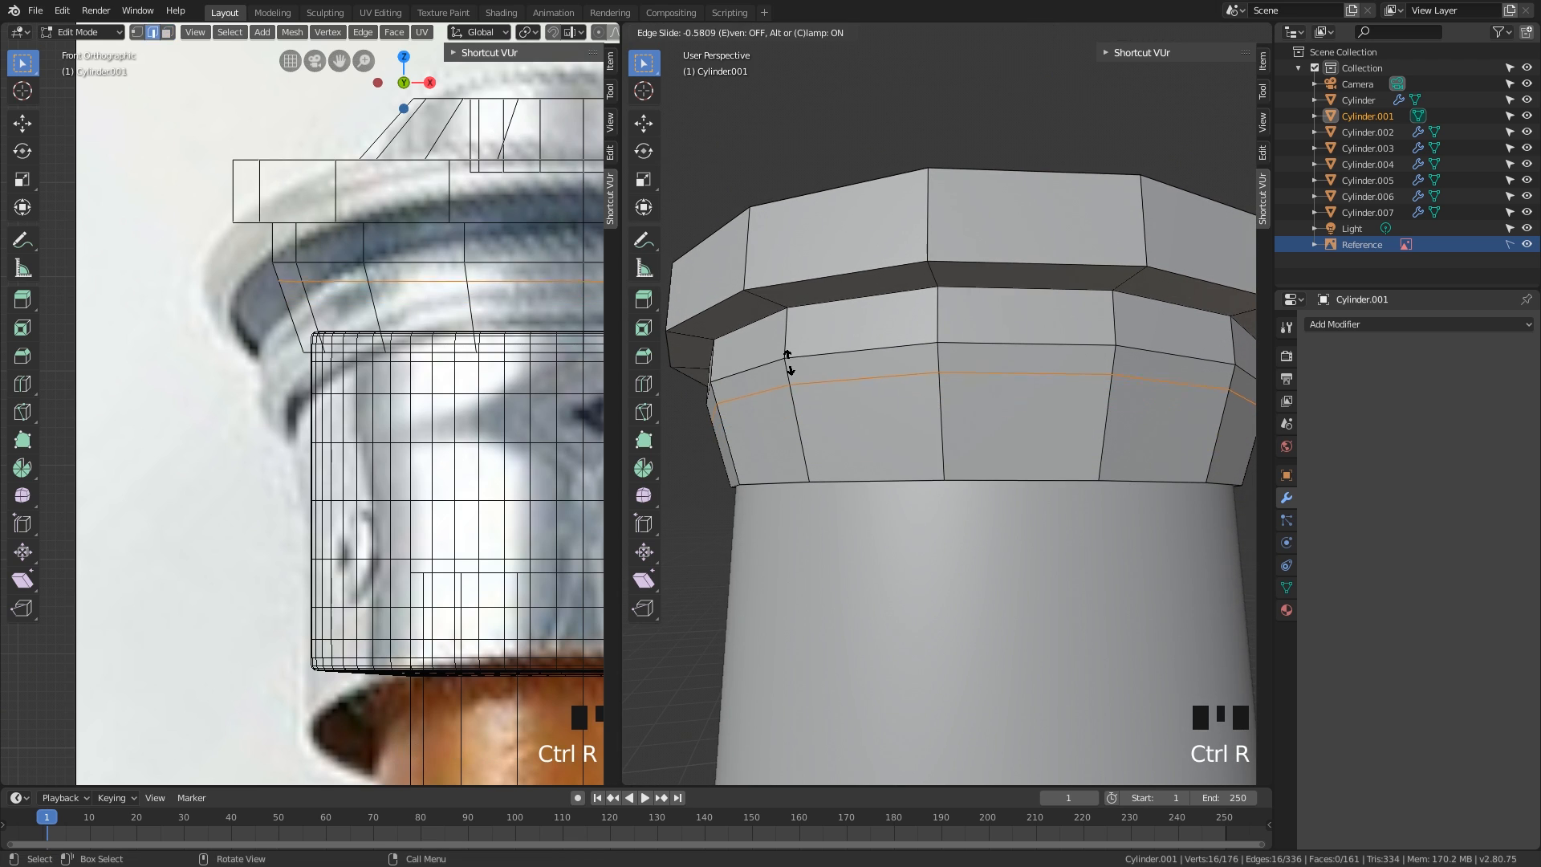
click(787, 353)
key(ctrl+z)
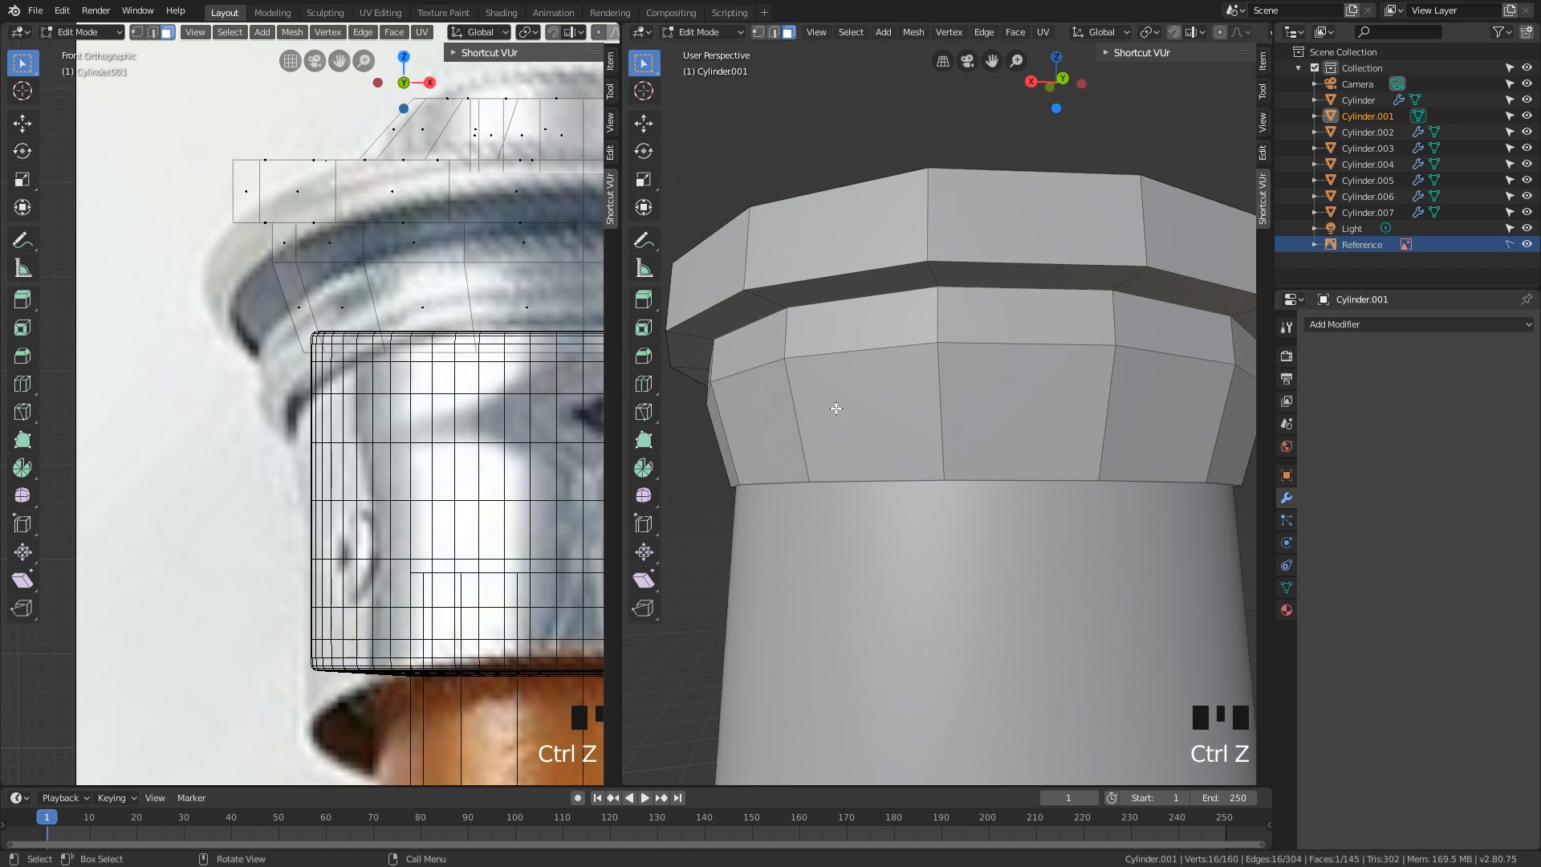
- Add five evenly spaced edge loops around the cap's lower tapered band, without sliding them
key(ctrl+r)
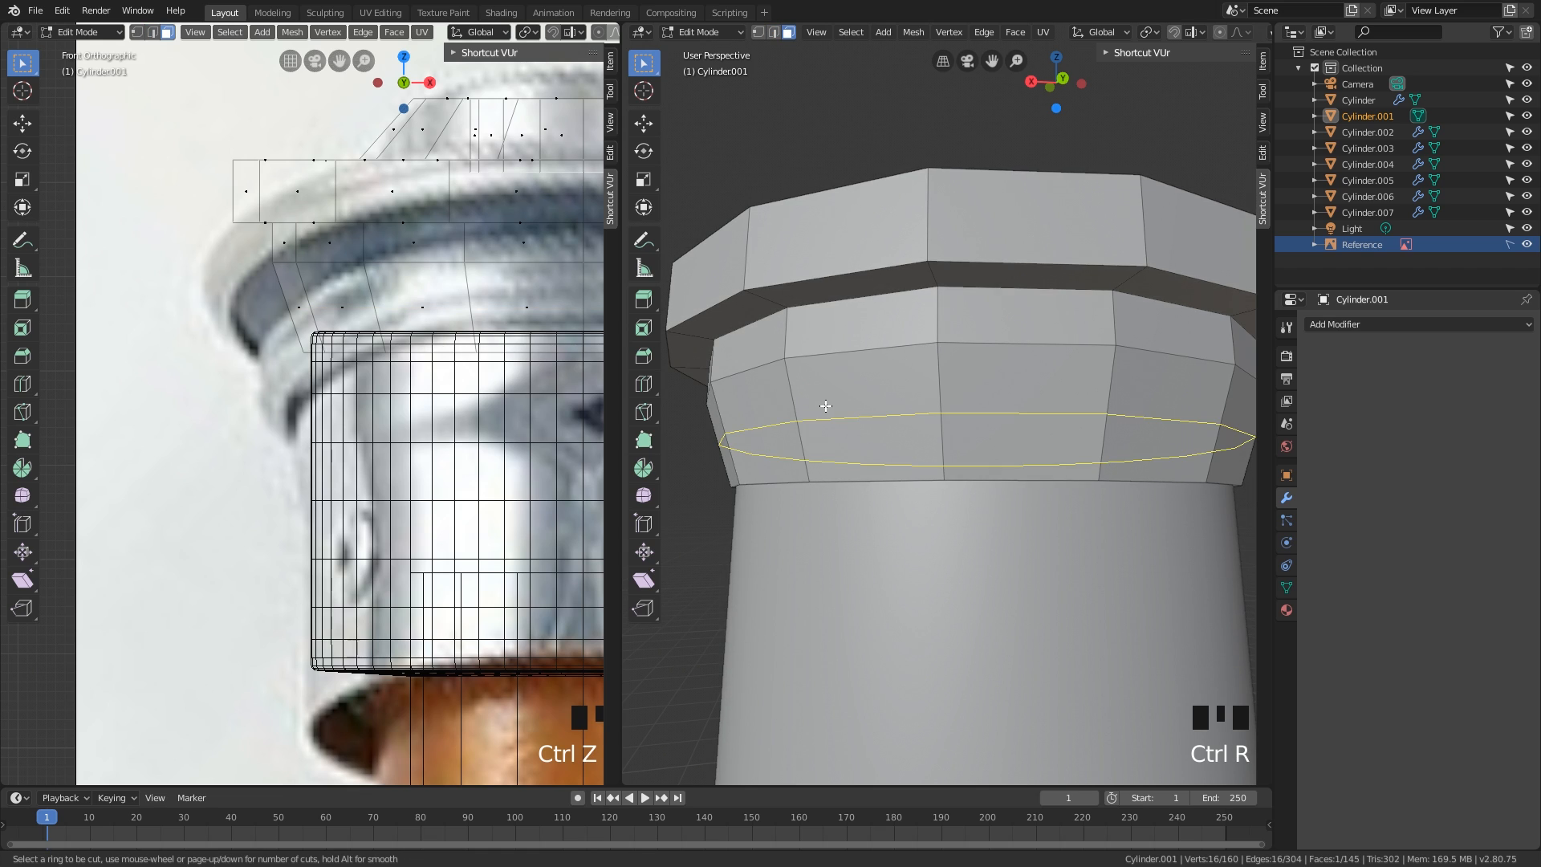
scroll(826, 406, up, 4)
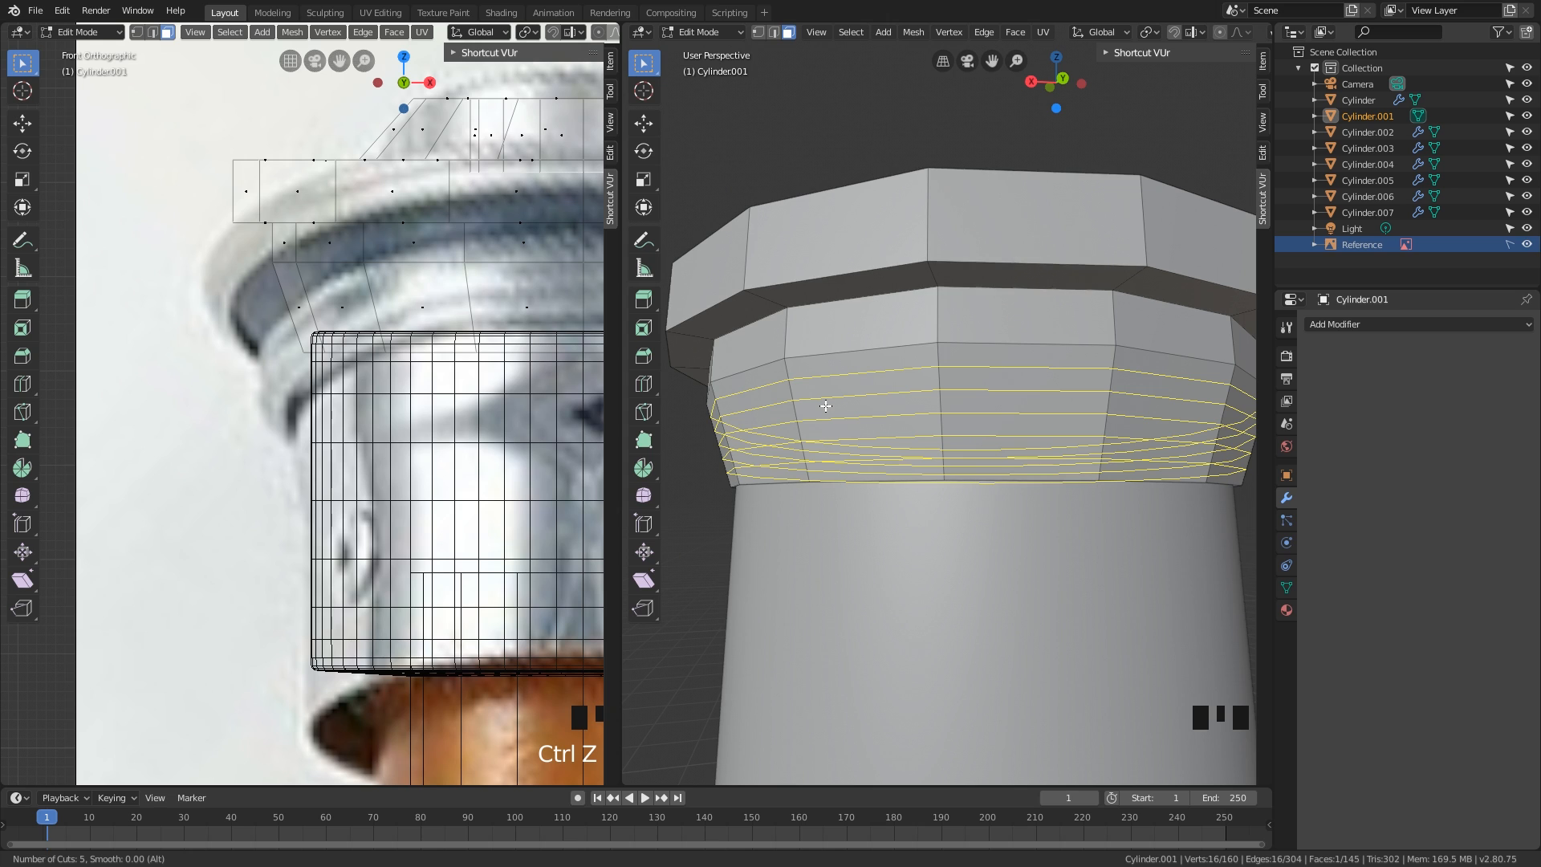
scroll(826, 406, up, 1)
scroll(826, 406, down, 1)
click(826, 406)
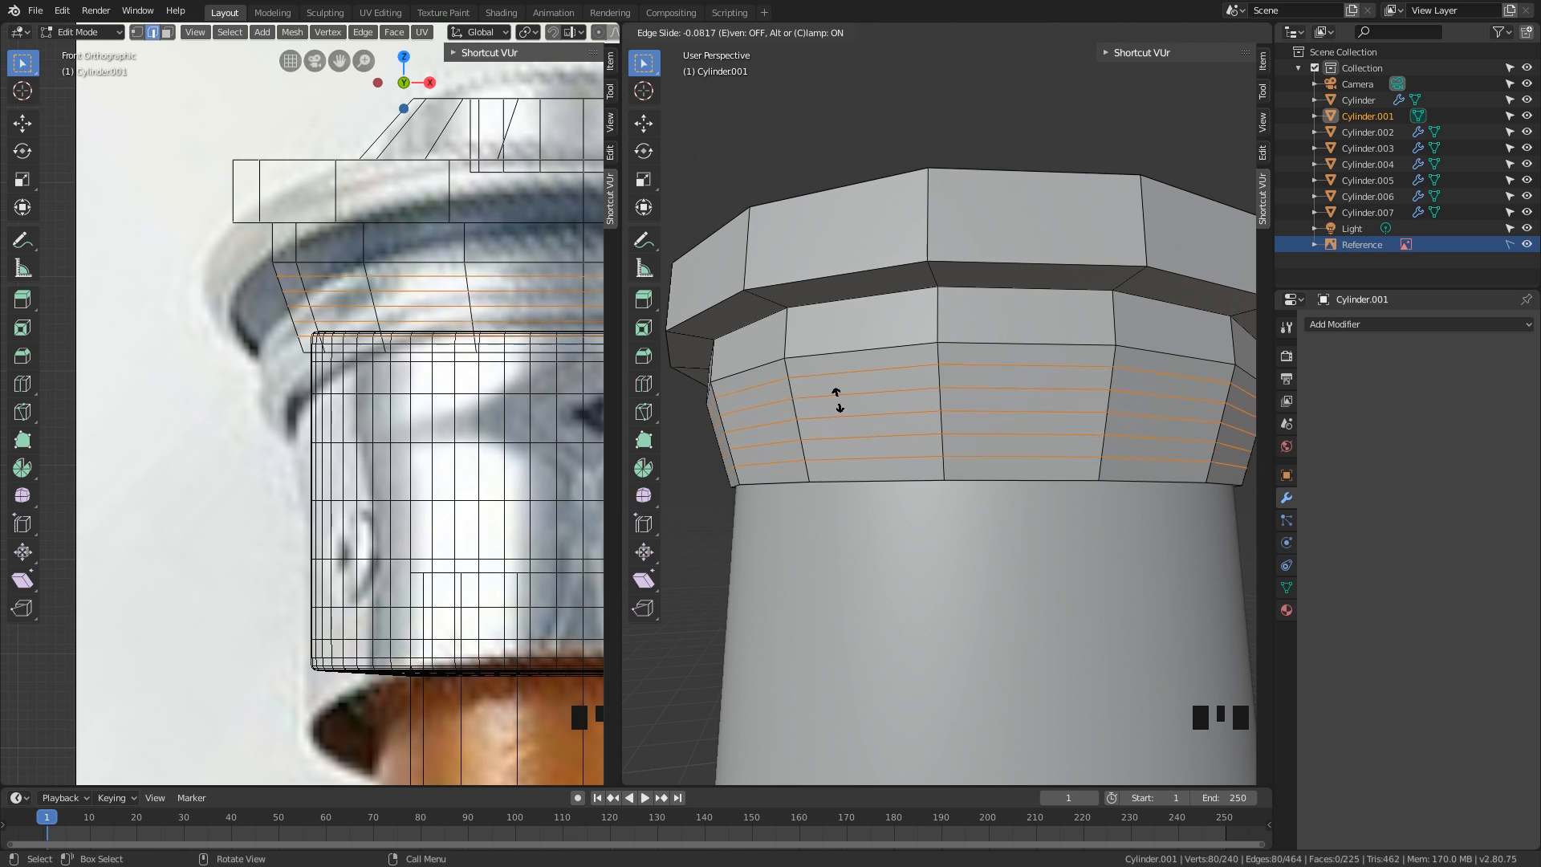
right_click(839, 400)
- Select the first, third and fifth new loops and scale them inward to about 0.947, excluding Z, to form grooves
click(843, 374)
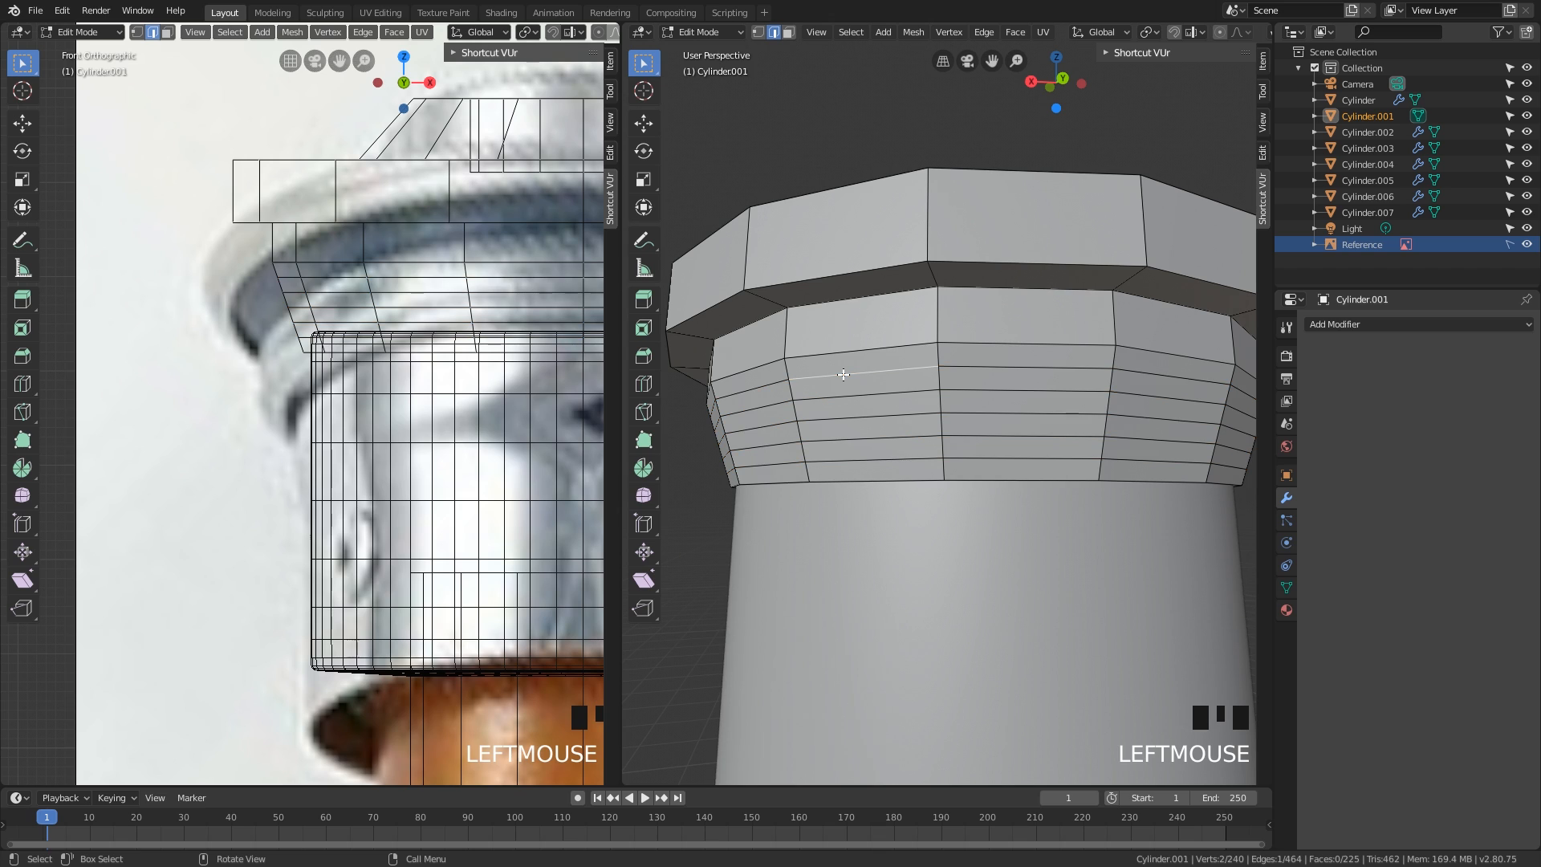
alt+click(837, 378)
alt+shift+click(843, 417)
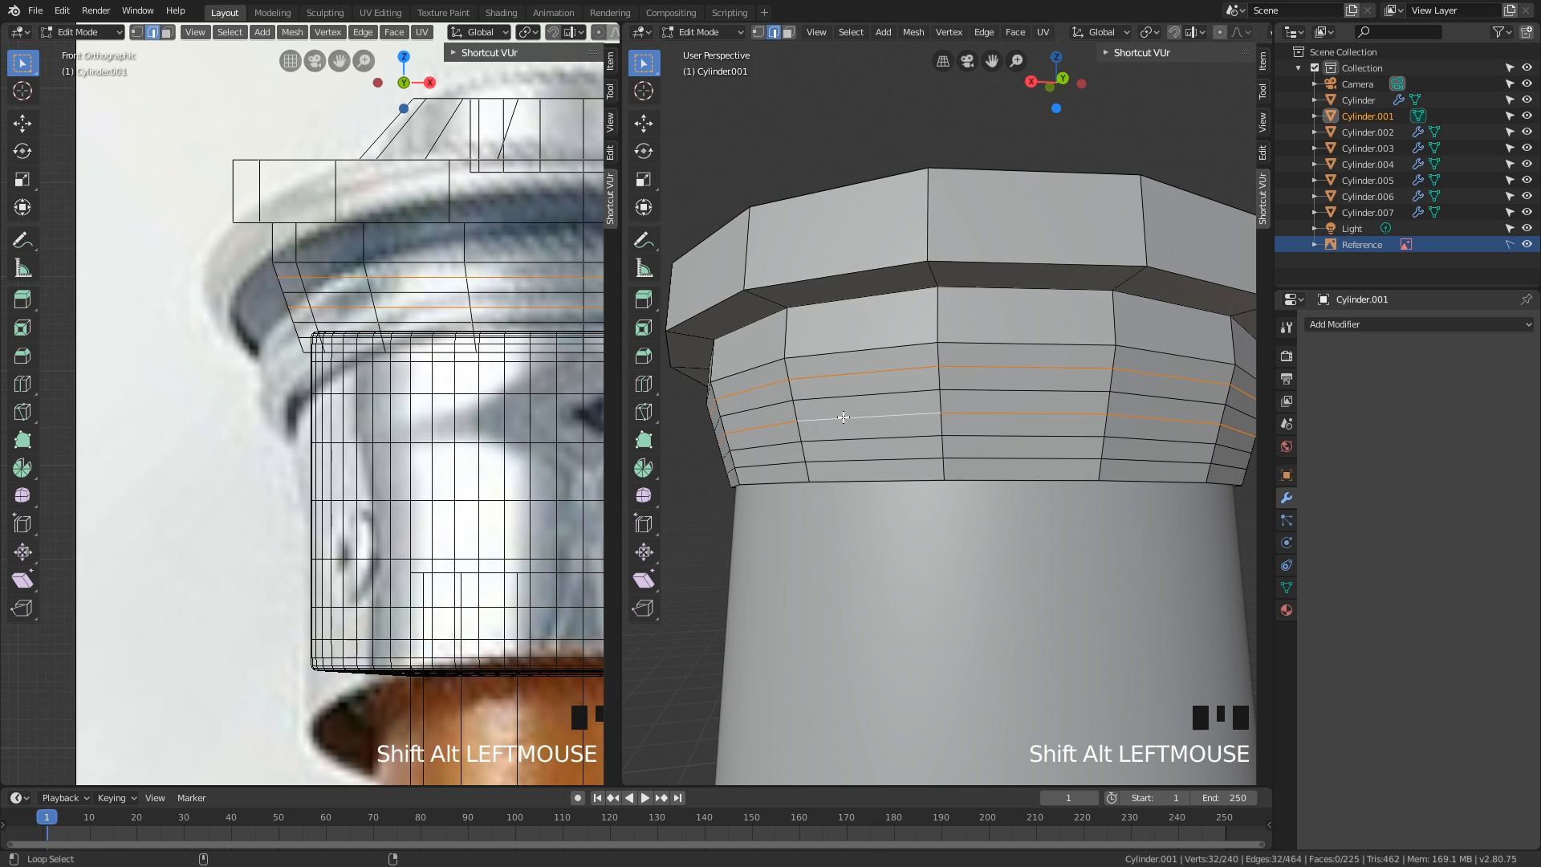
alt+shift+click(856, 460)
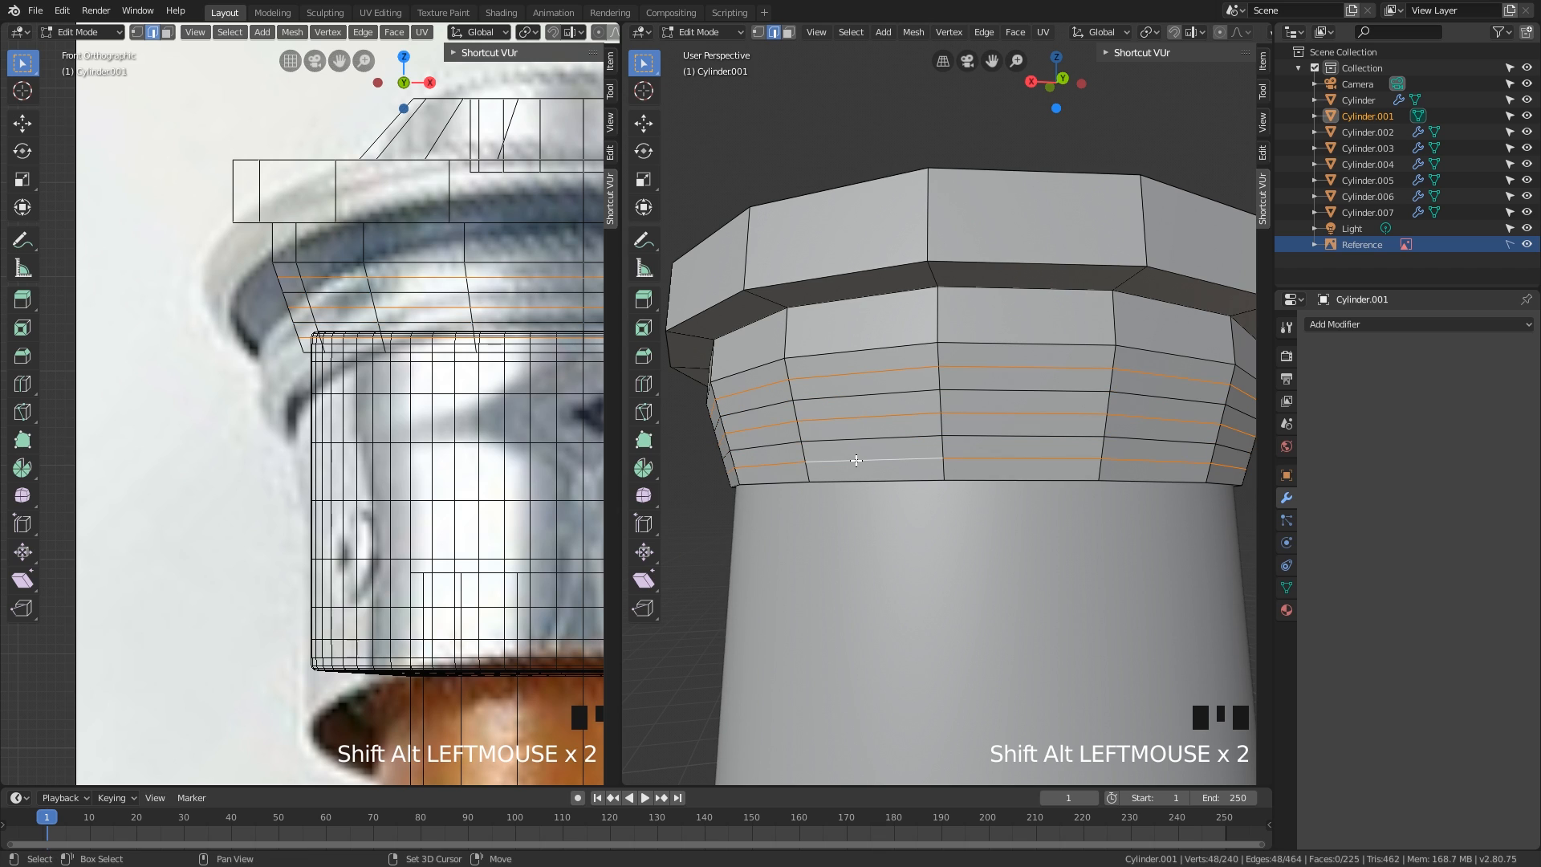
middle_drag(1082, 514, 1127, 506)
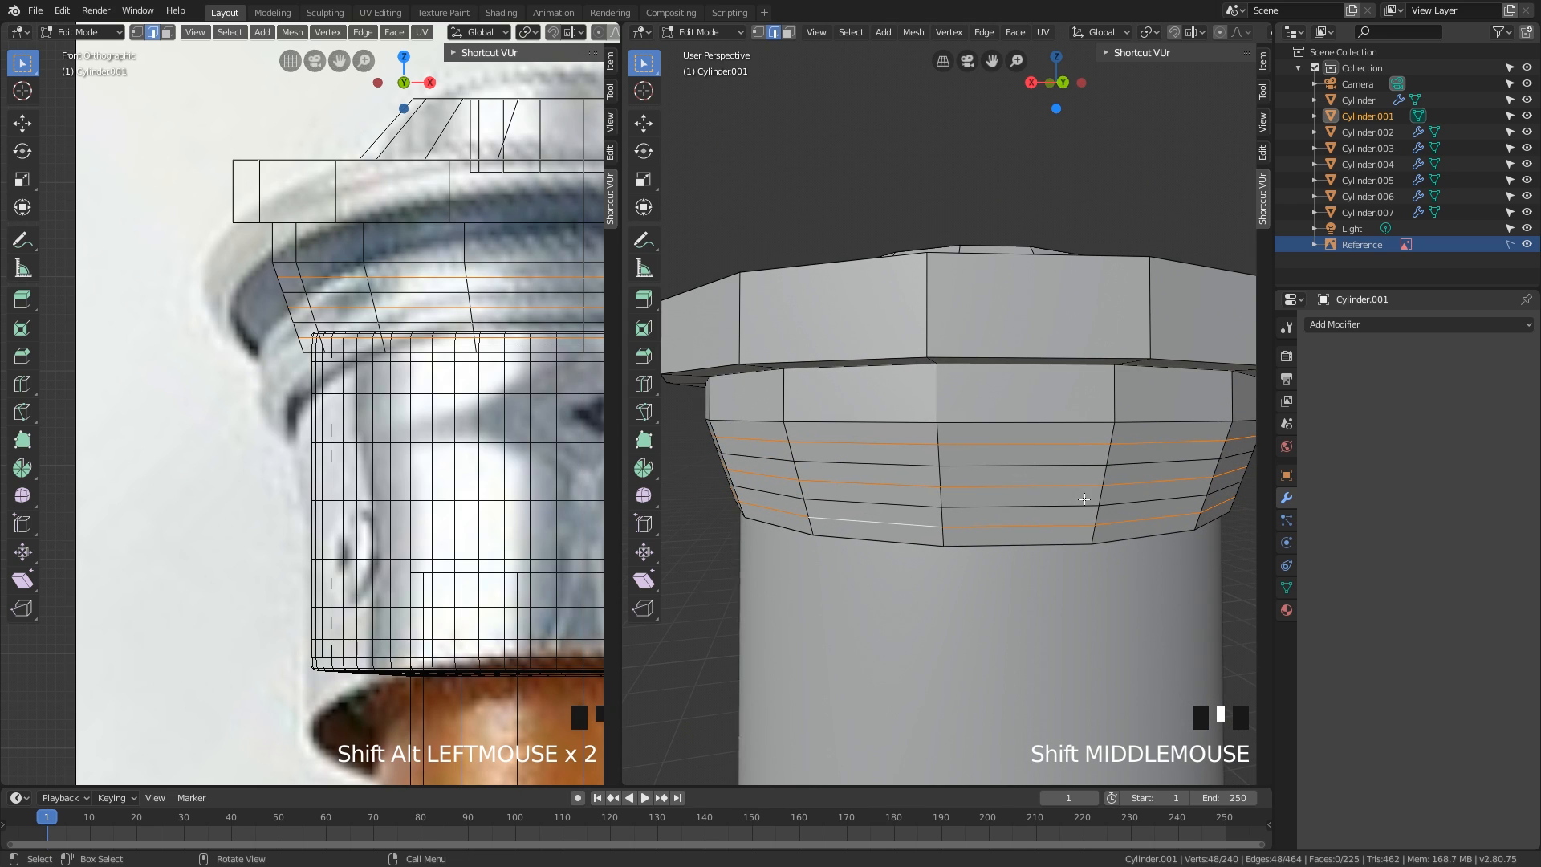
key(s)
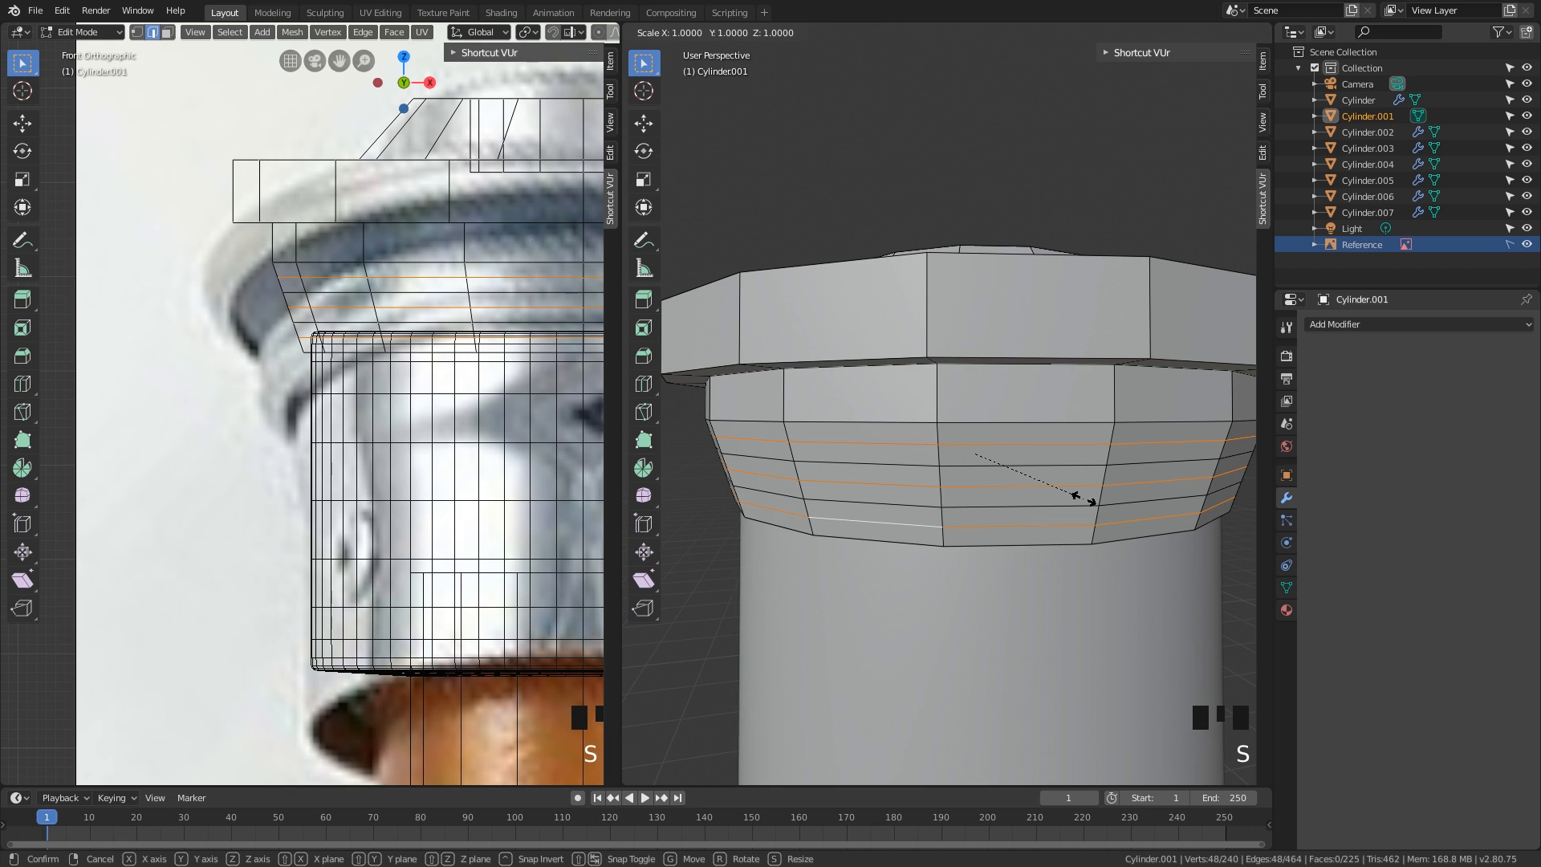
key(shift+z)
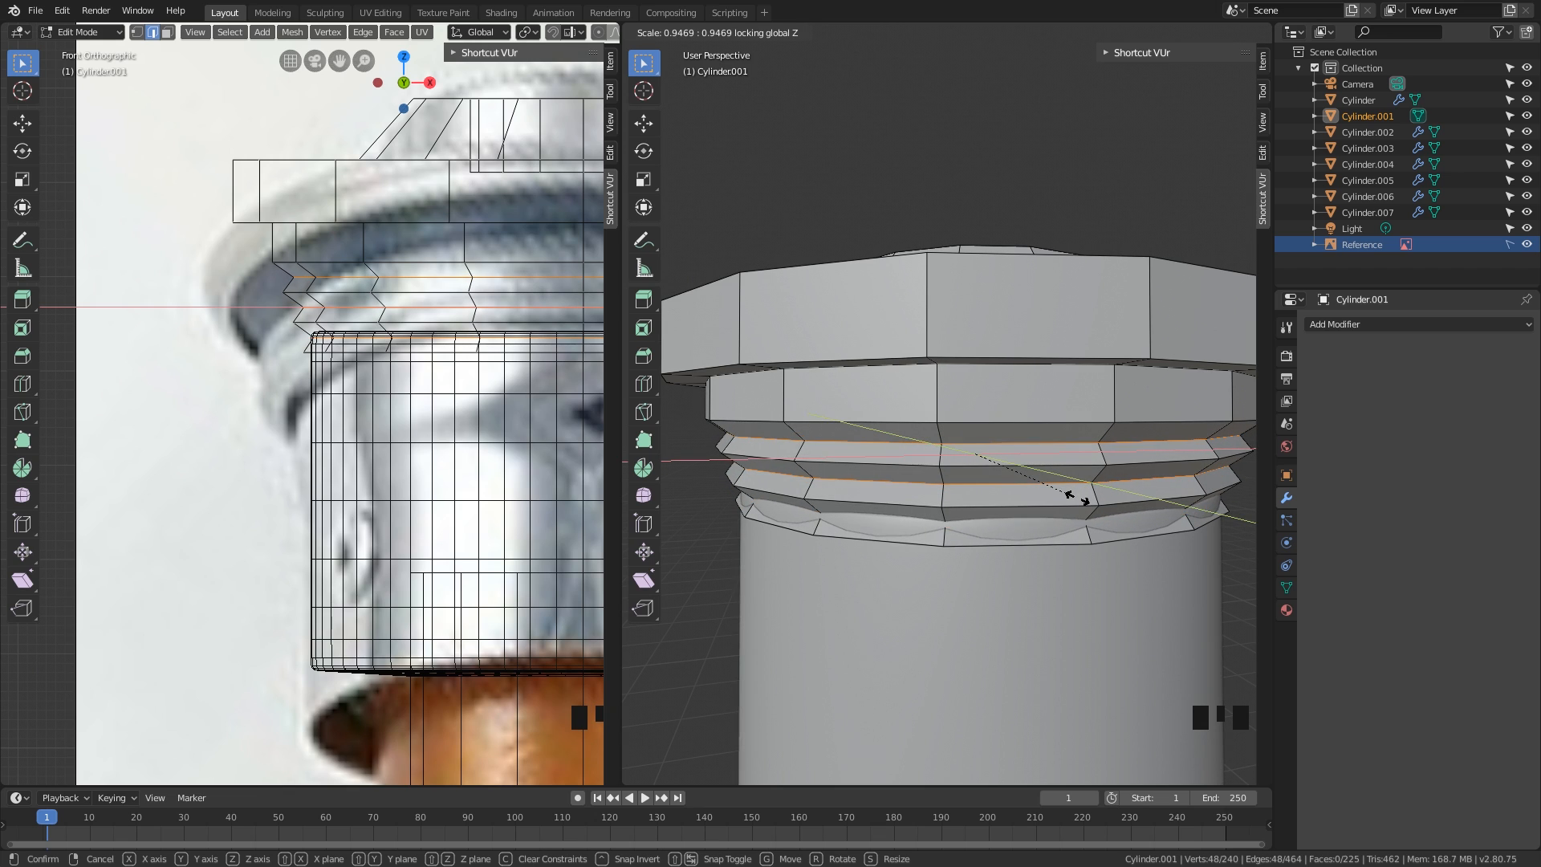
click(1076, 498)
- Select the cap's entire mesh and scale it up uniformly by 1.041
middle_drag(1072, 499, 1032, 460)
key(Tab)
scroll(1038, 461, down, 3)
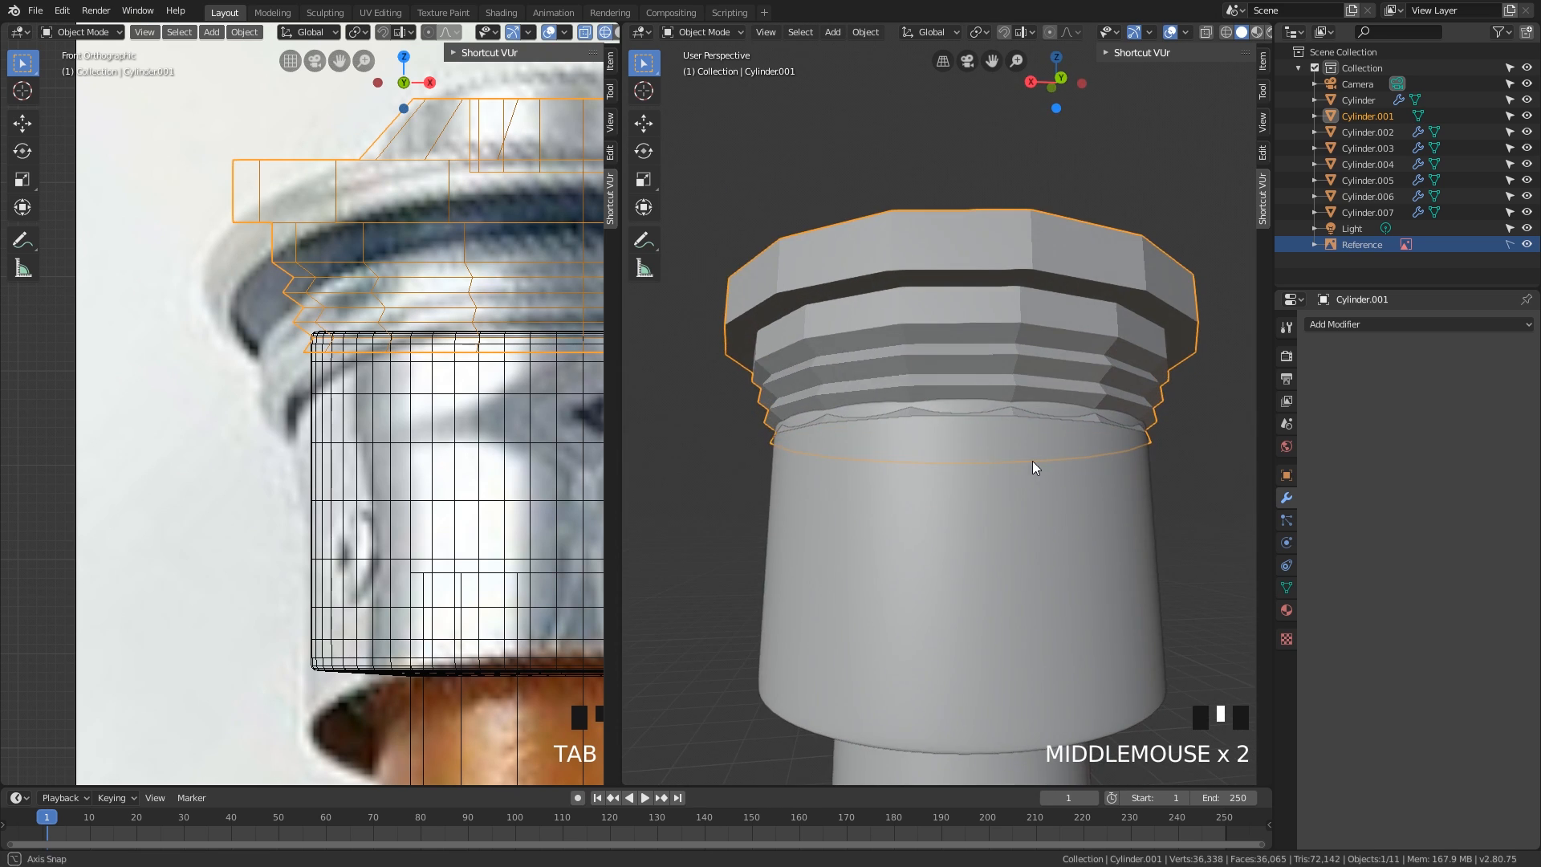
middle_drag(935, 401, 992, 408)
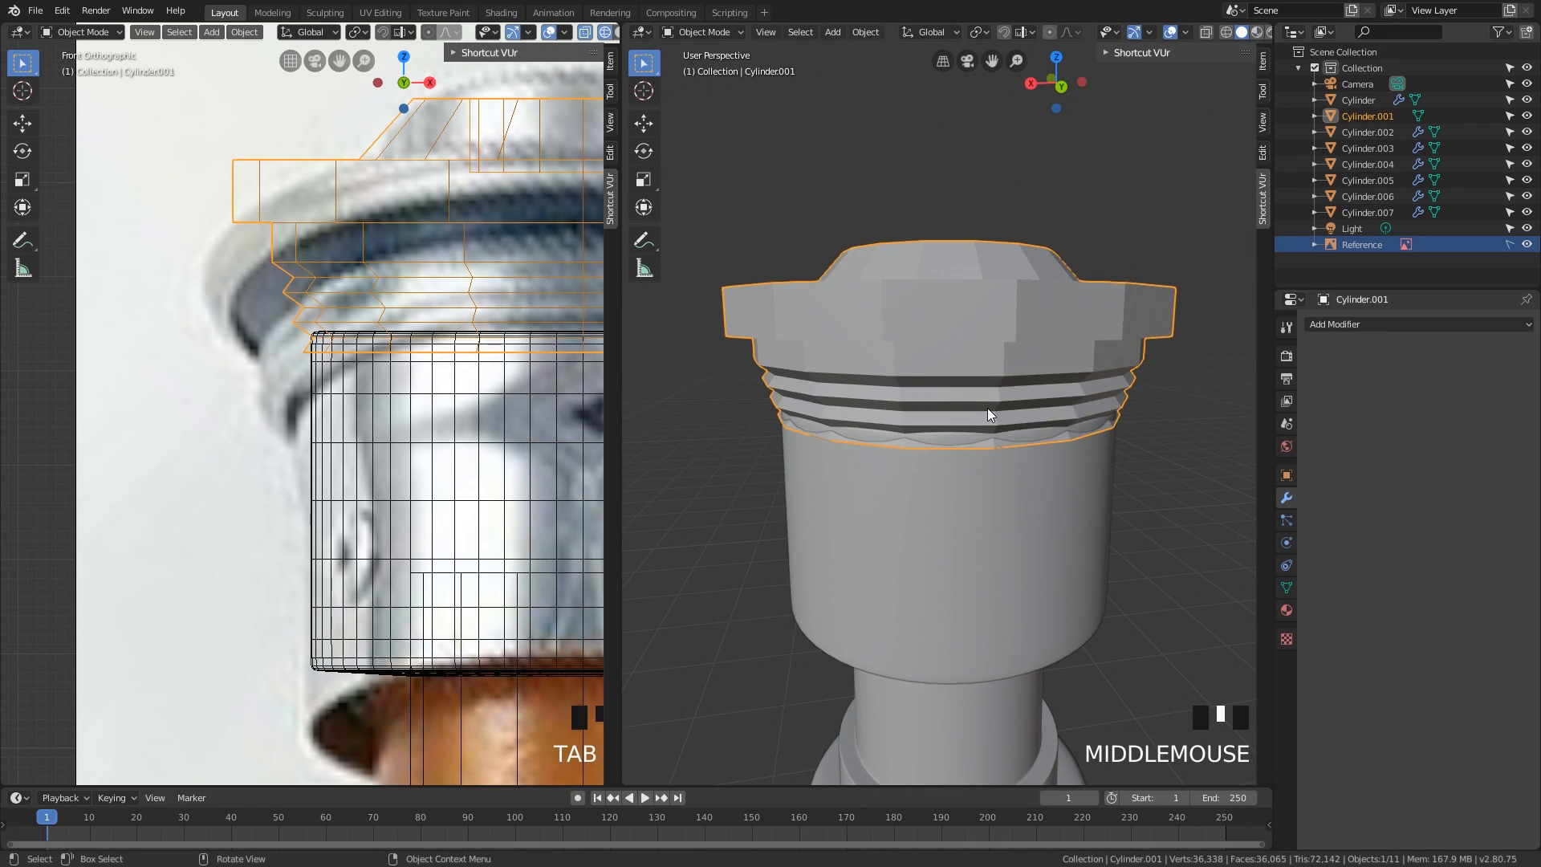
key(Tab)
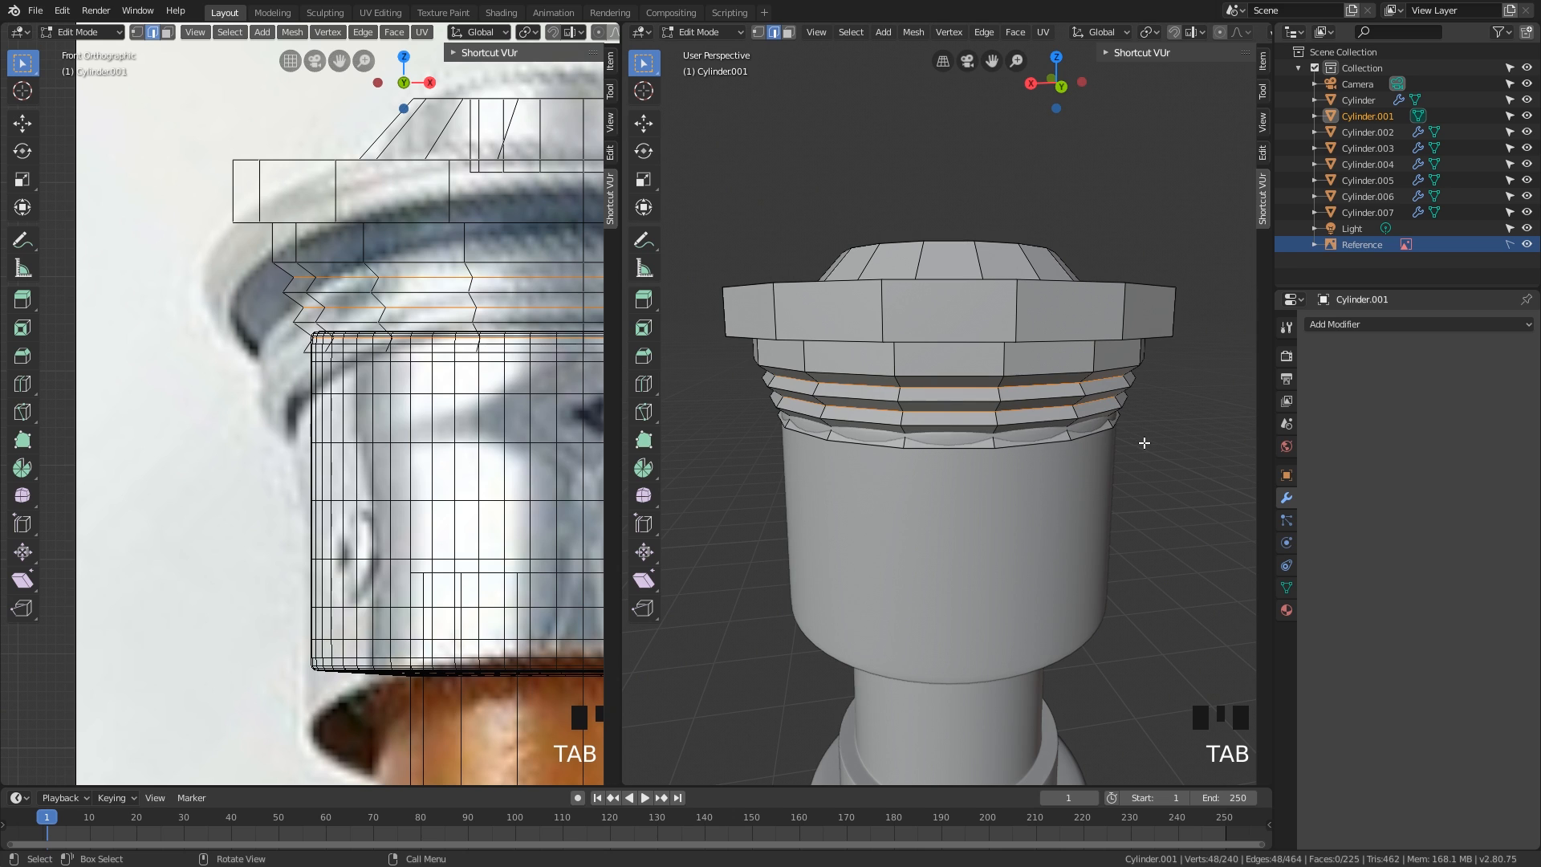
key(a)
key(s)
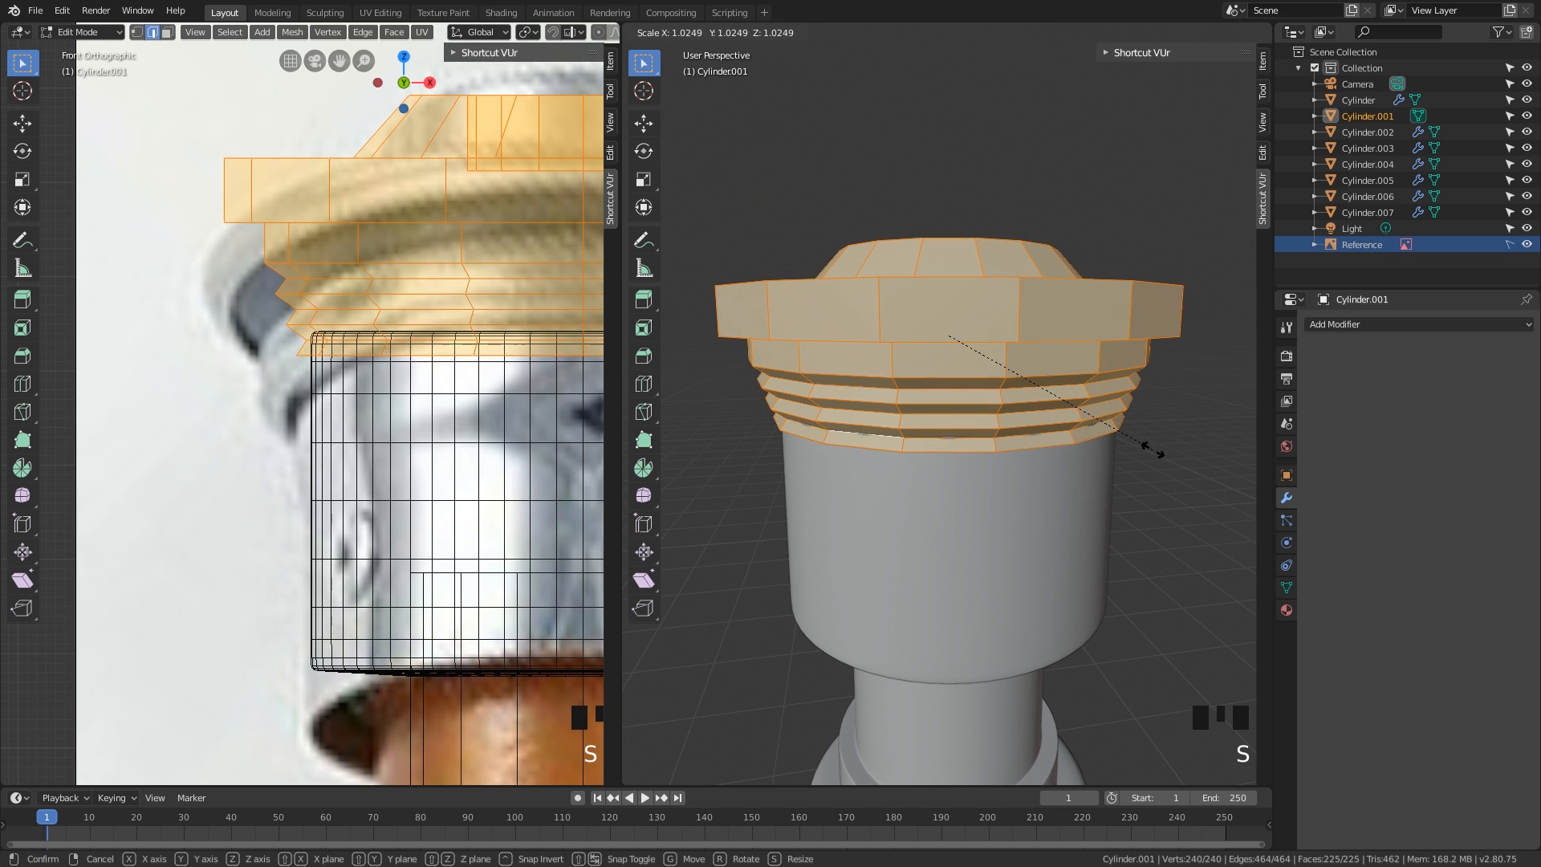
click(1114, 464)
- Extrude the cap's bottom edge loop in place and scale it inward to about 0.935 to close the gap around the cylinder
middle_drag(1114, 464, 935, 384)
scroll(987, 429, up, 3)
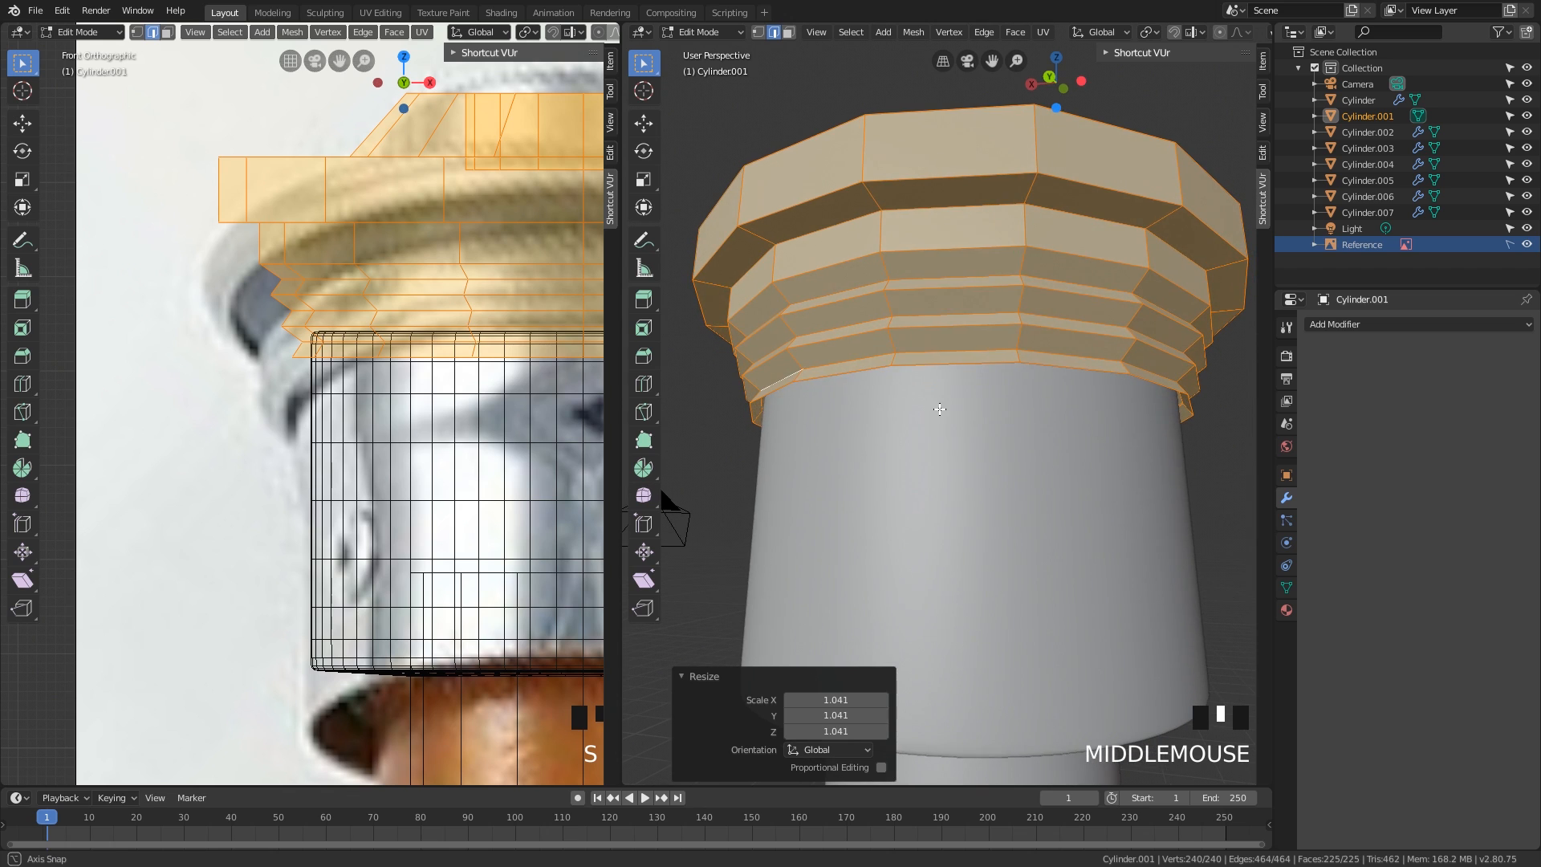
key(2)
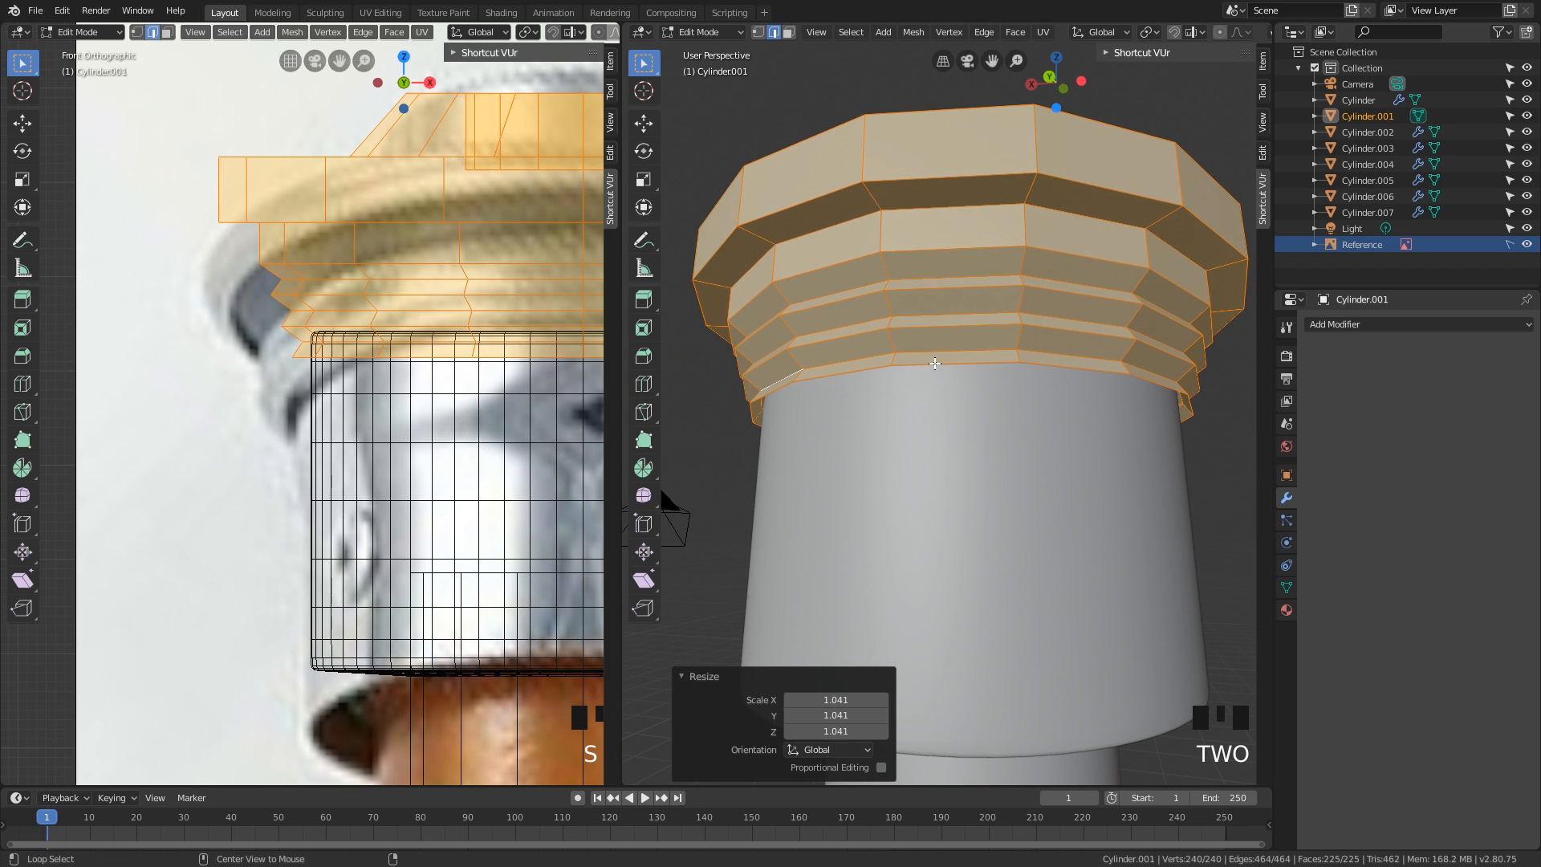
alt+click(935, 364)
middle_drag(935, 363, 1055, 418)
key(e)
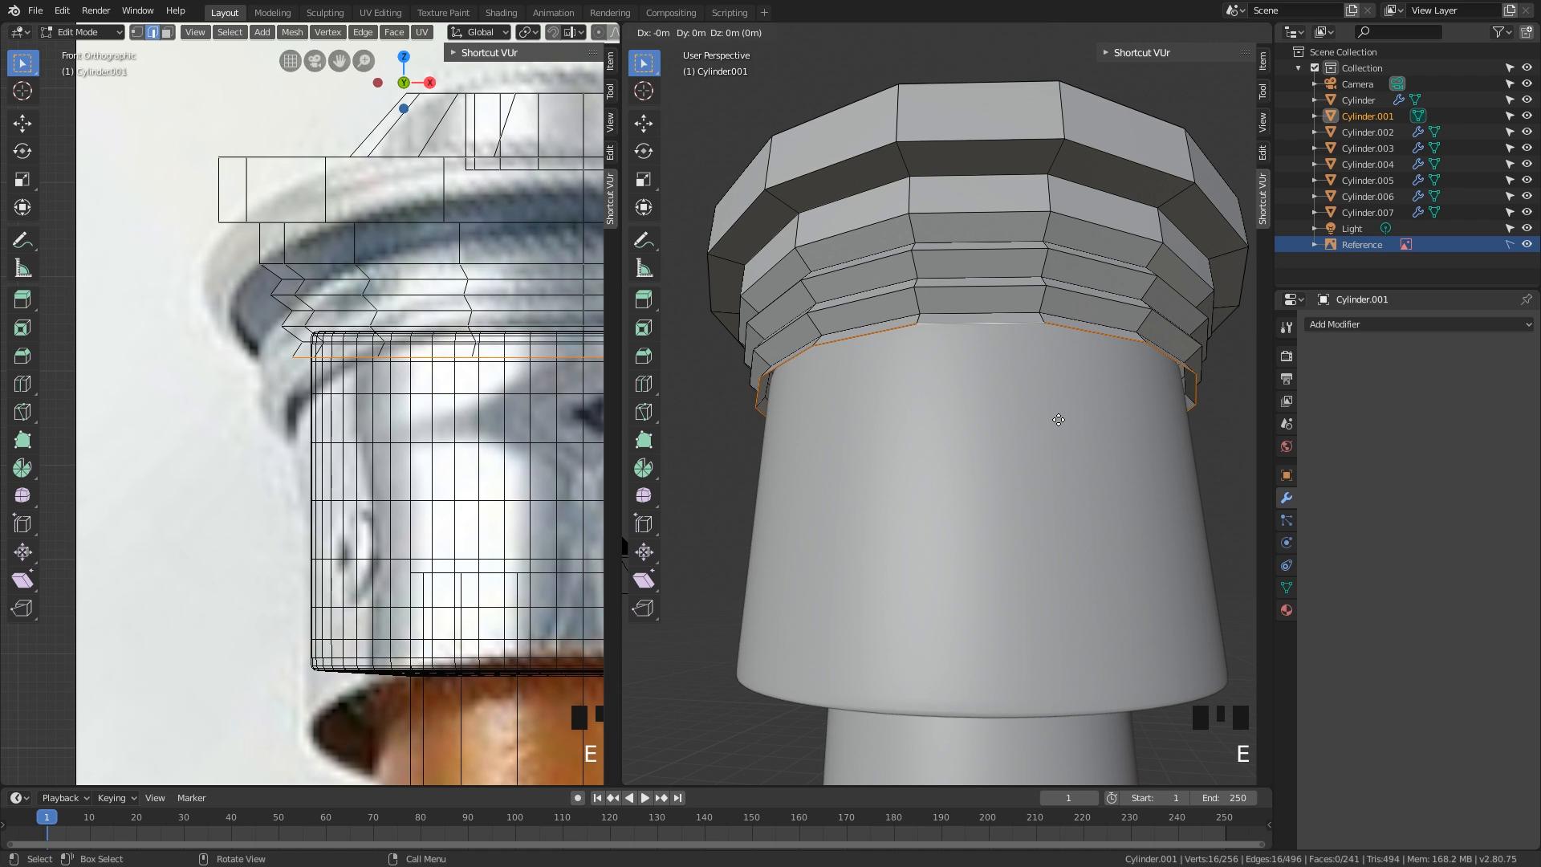
right_click(1059, 420)
key(s)
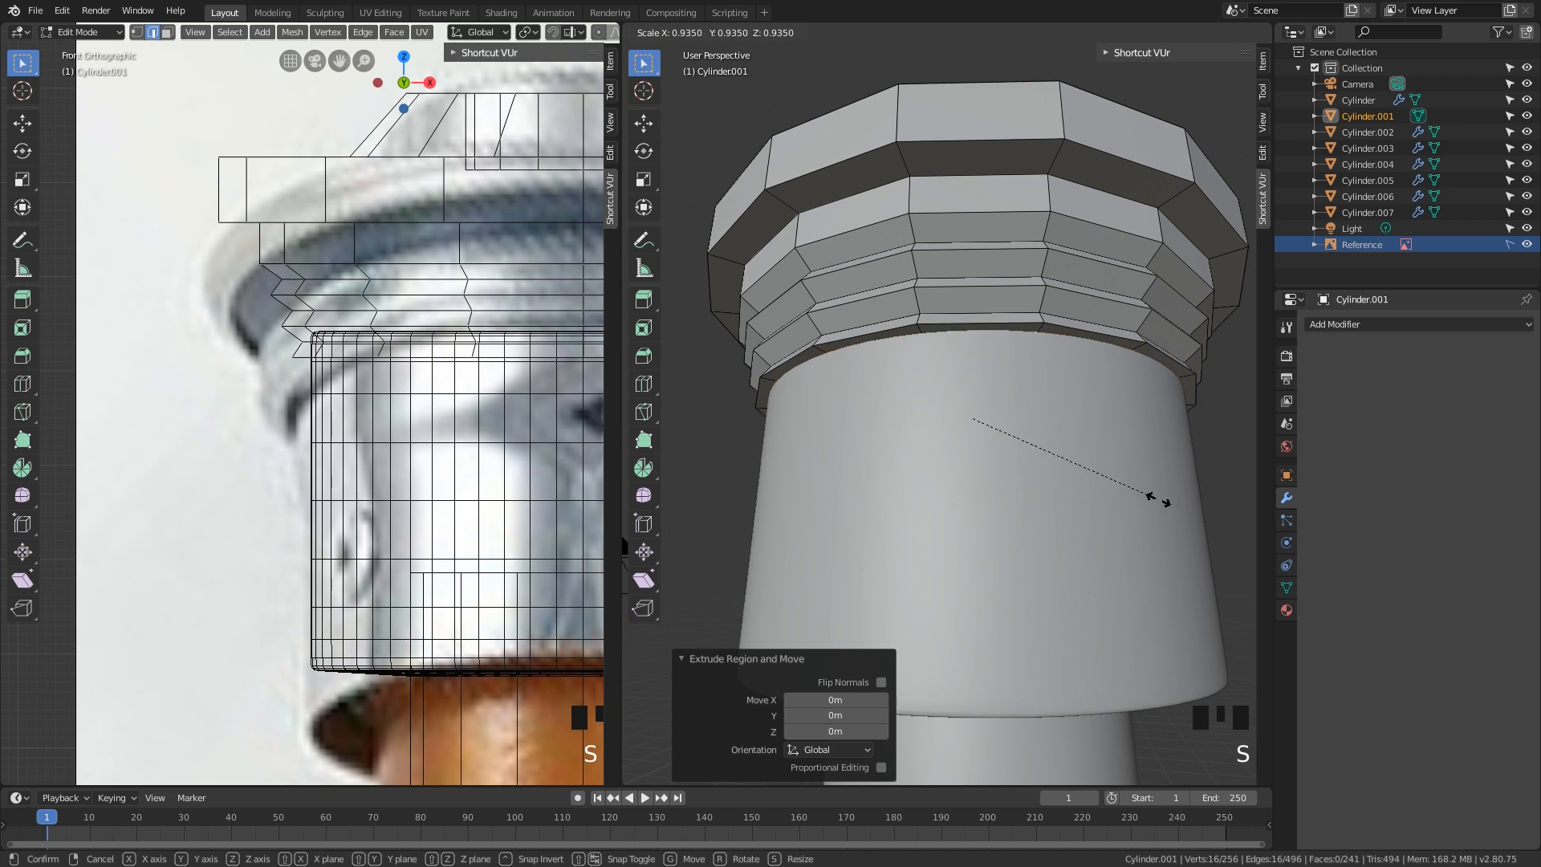
click(1144, 498)
- Add a level 2 subdivision surface to the cap and disable the modifier's display in Edit Mode
middle_drag(1144, 497, 1107, 519)
middle_drag(966, 434, 973, 393)
key(Tab)
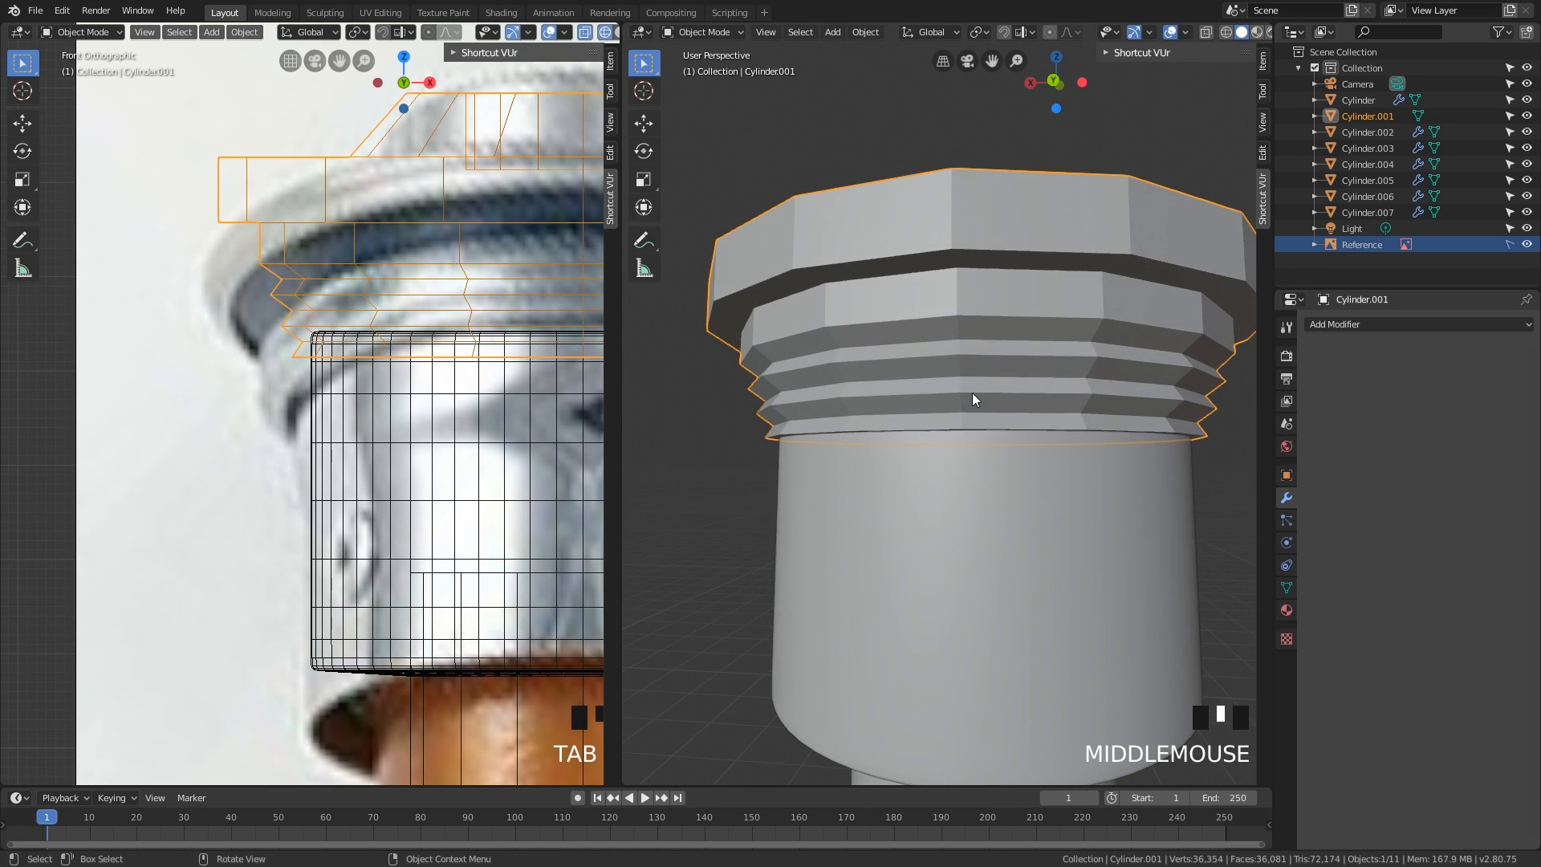
key(ctrl+2)
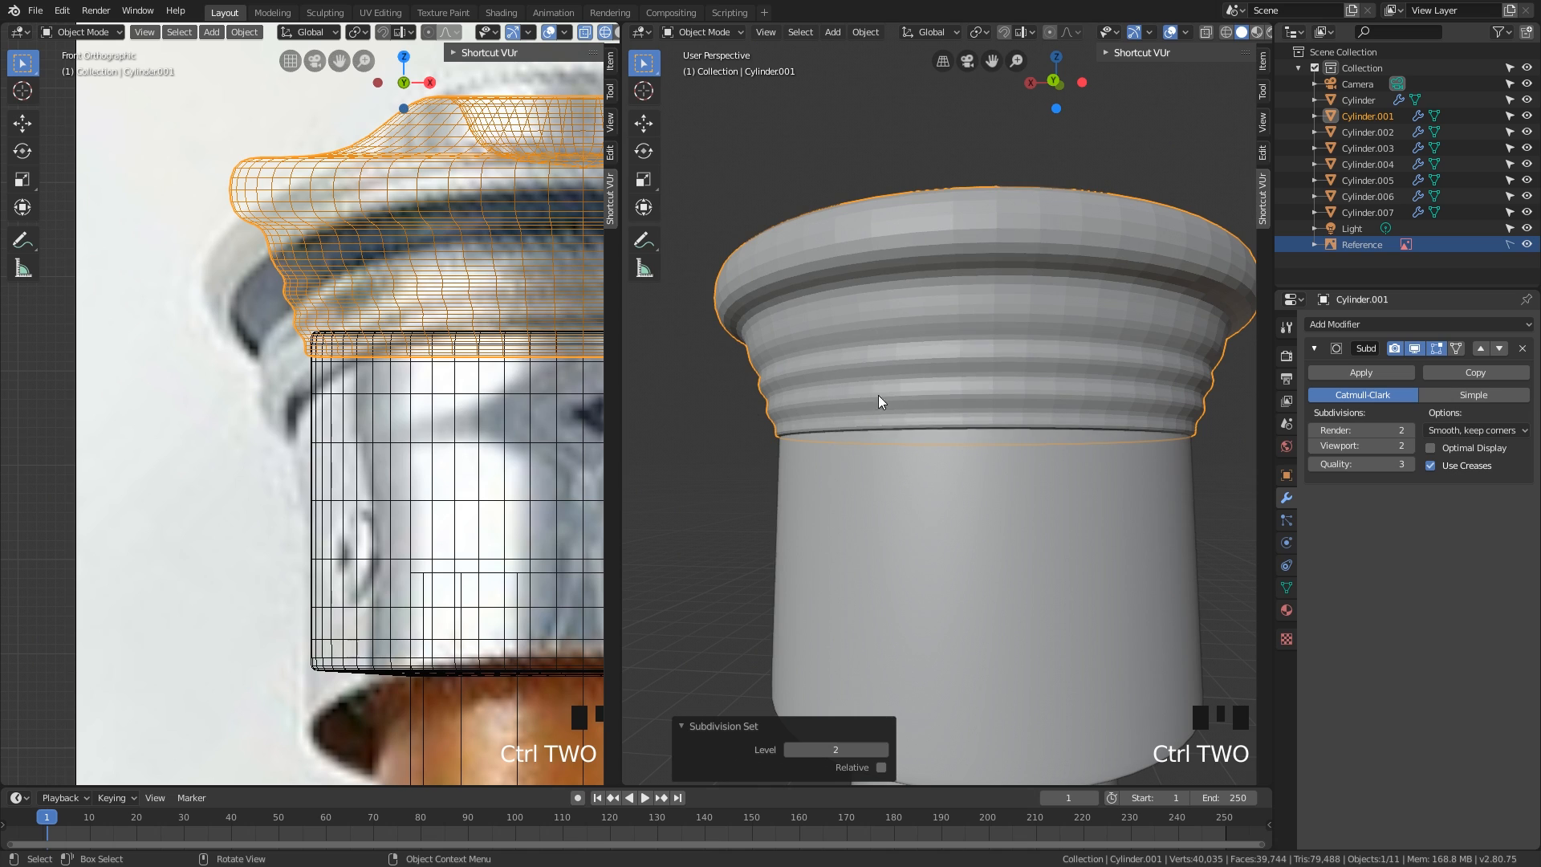
click(1438, 351)
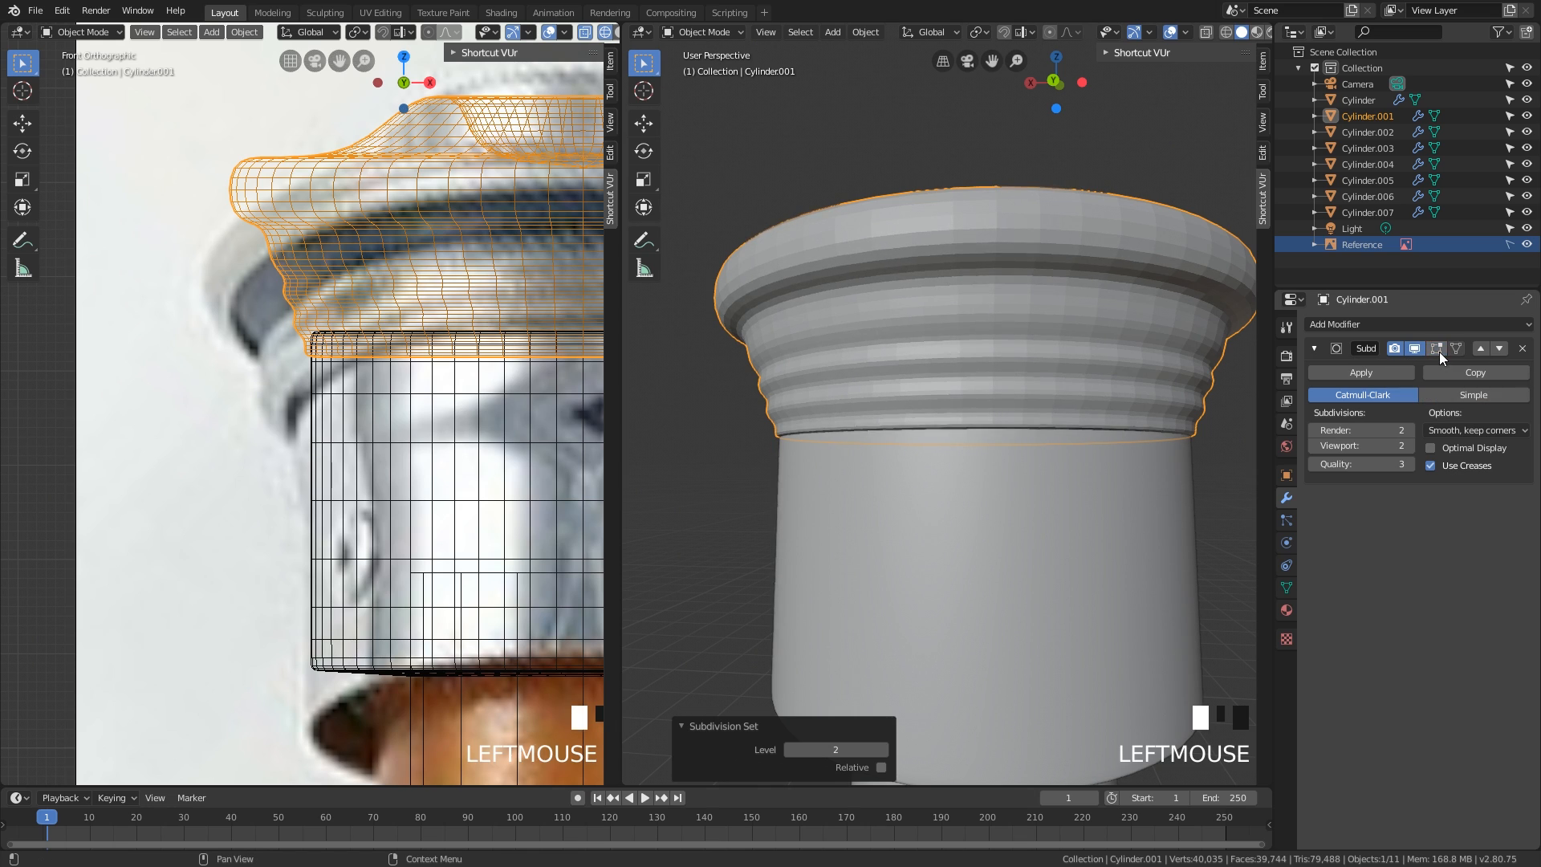
key(Tab)
key(Tab)
key(Tab)
key(Tab)
- Add a centred edge loop on the underside of the cap's flange and bevel it into two loops near the edges
middle_drag(1014, 388, 910, 400)
key(Tab)
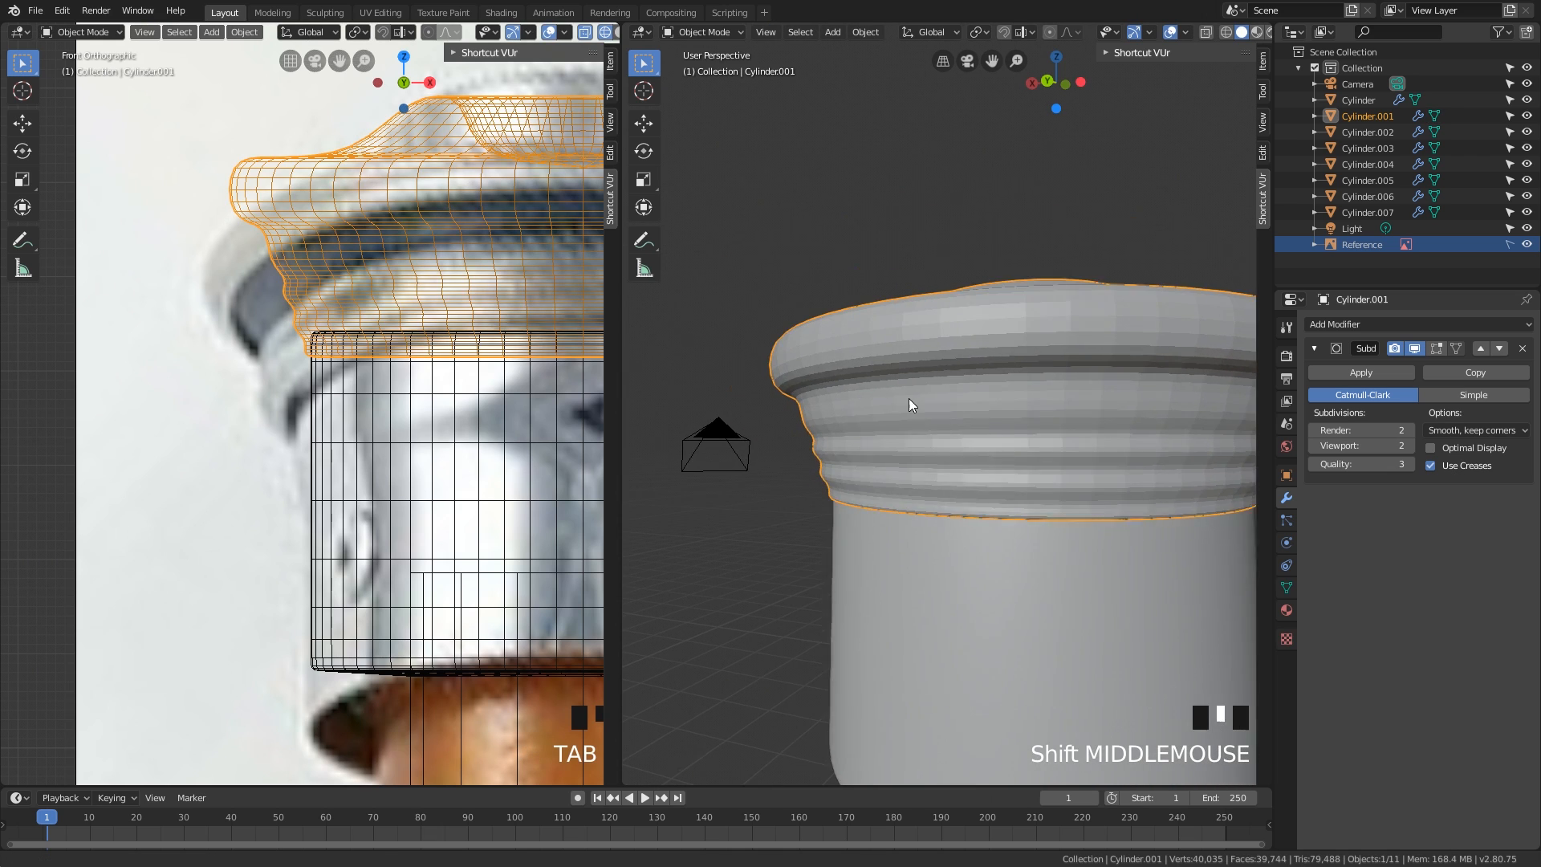
scroll(887, 384, up, 2)
key(Tab)
middle_drag(814, 361, 782, 354)
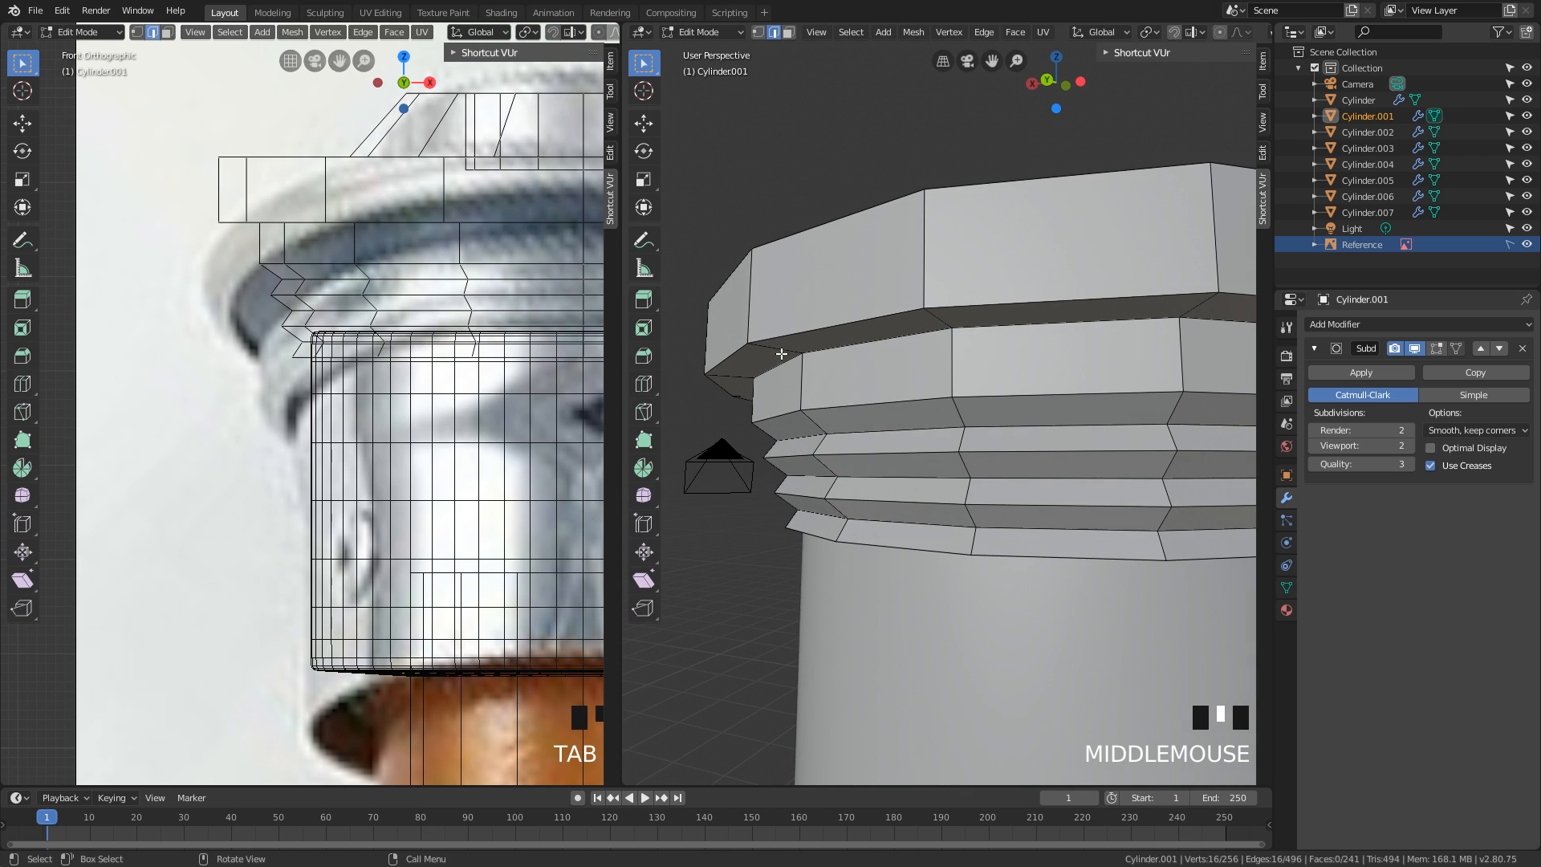
click(776, 348)
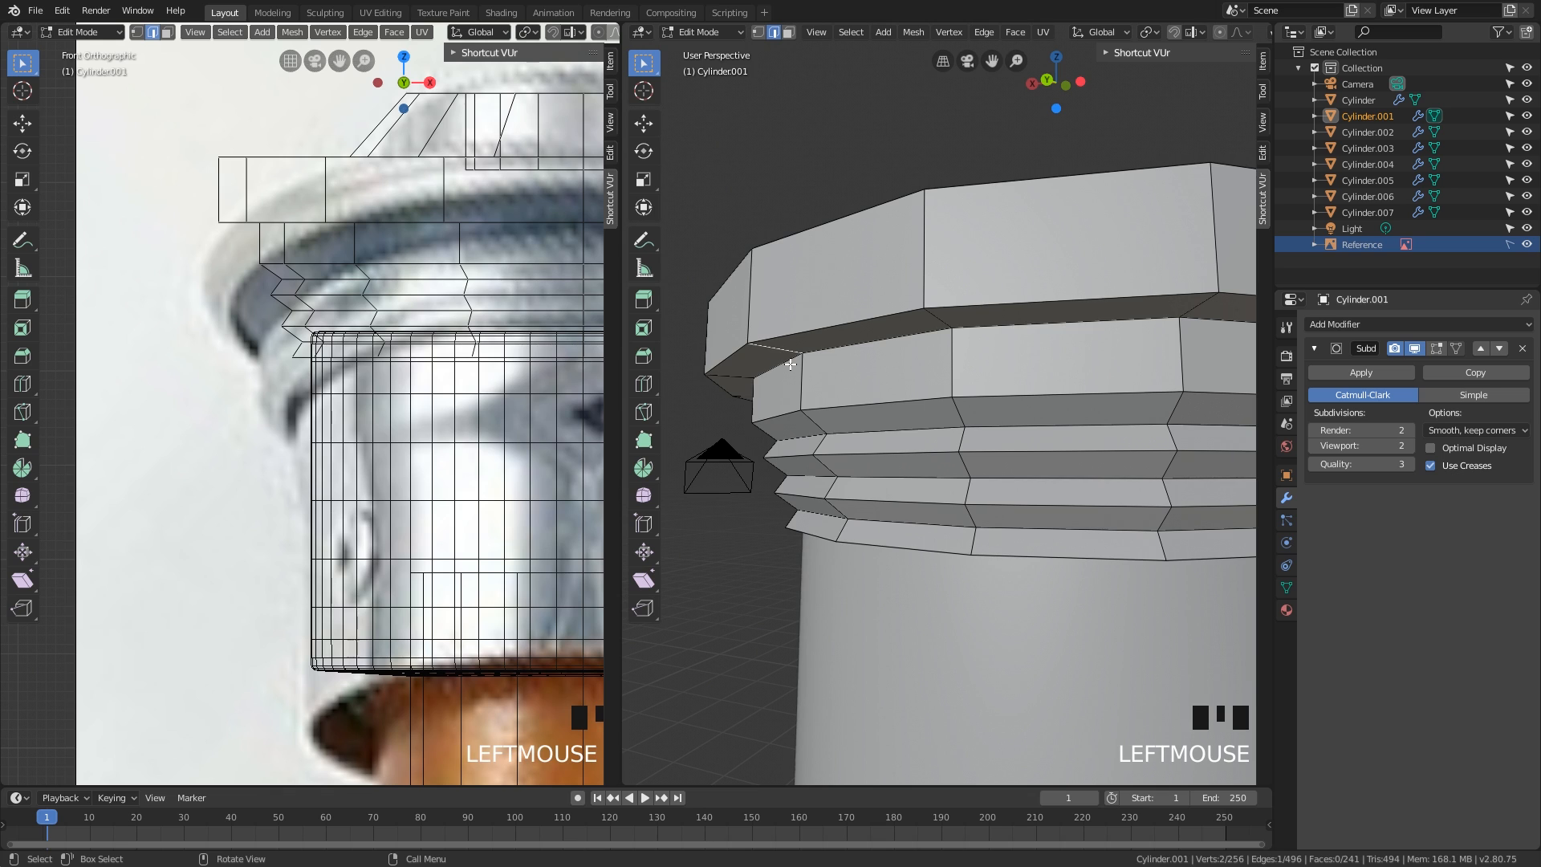
key(ctrl+r)
click(782, 351)
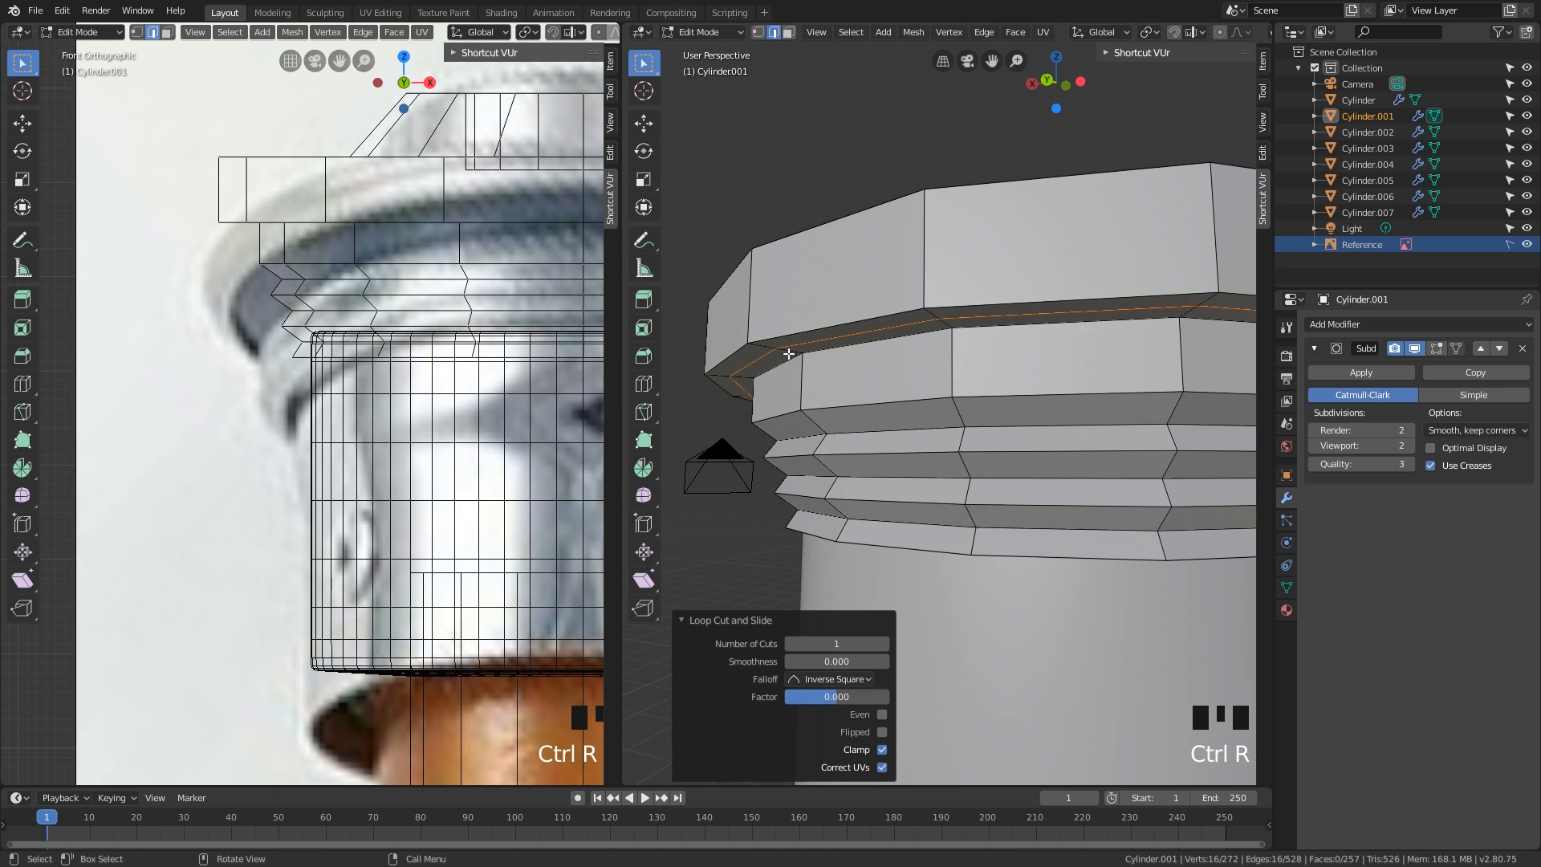
key(ctrl+b)
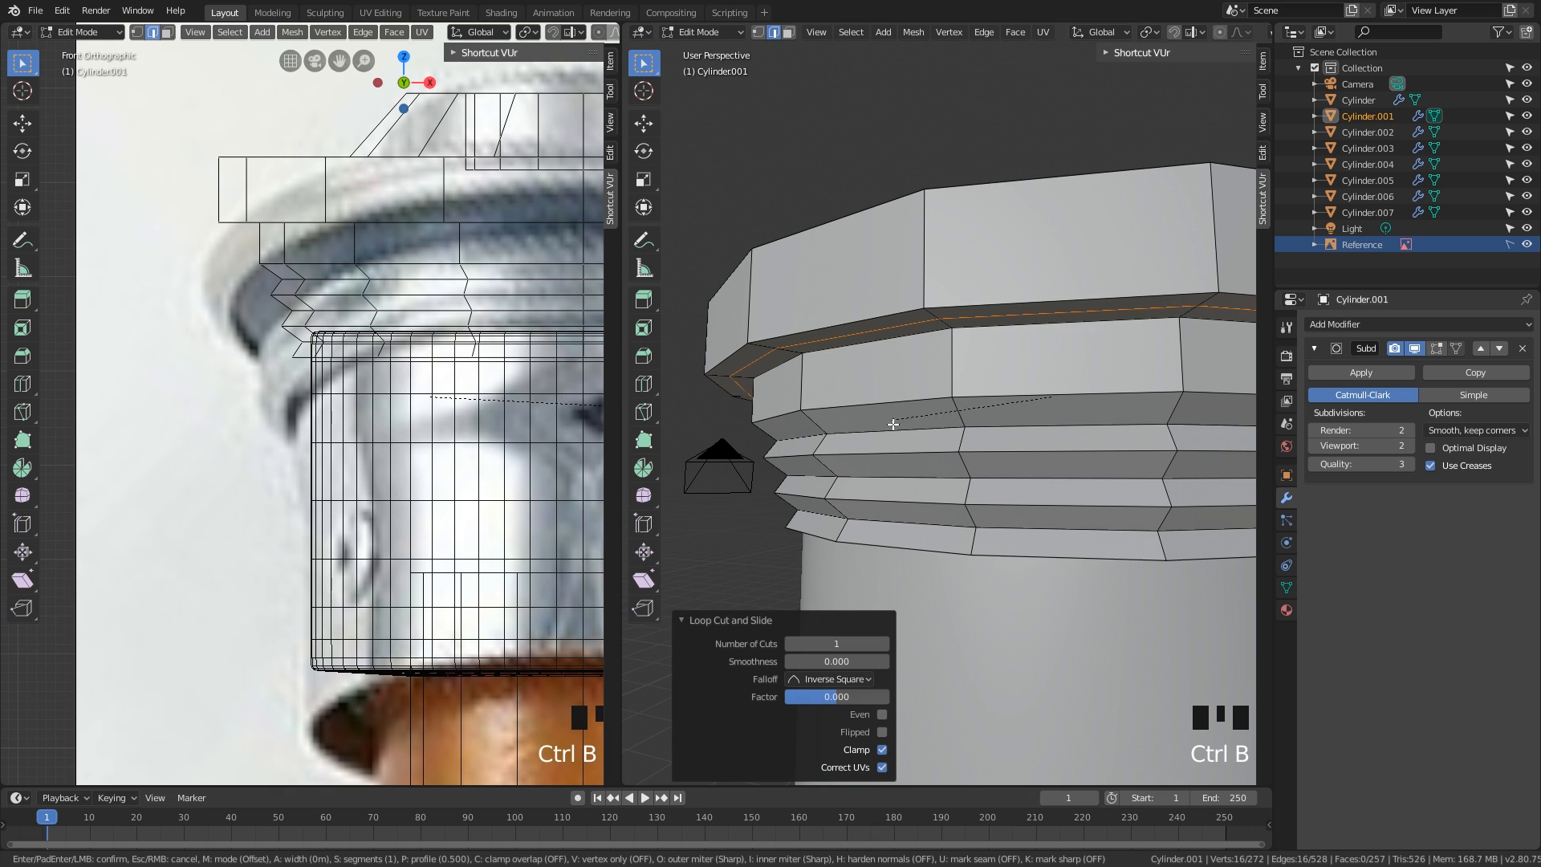
click(1144, 592)
- Add a centred edge loop around the flange's outer vertical band and bevel it about 0.073 m into two supporting loops
key(ctrl+r)
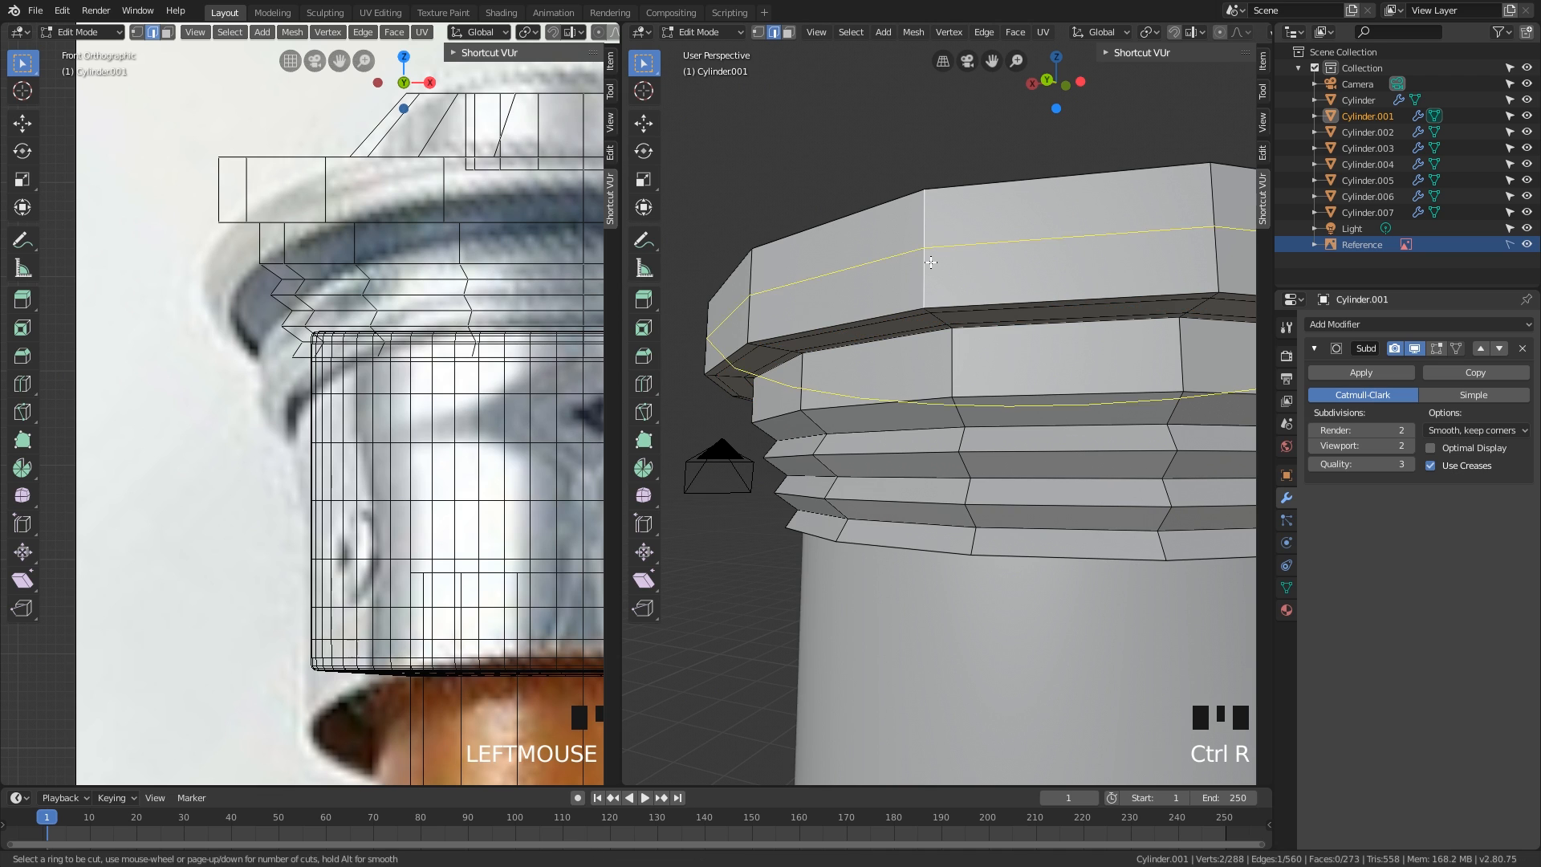
click(944, 281)
key(ctrl+b)
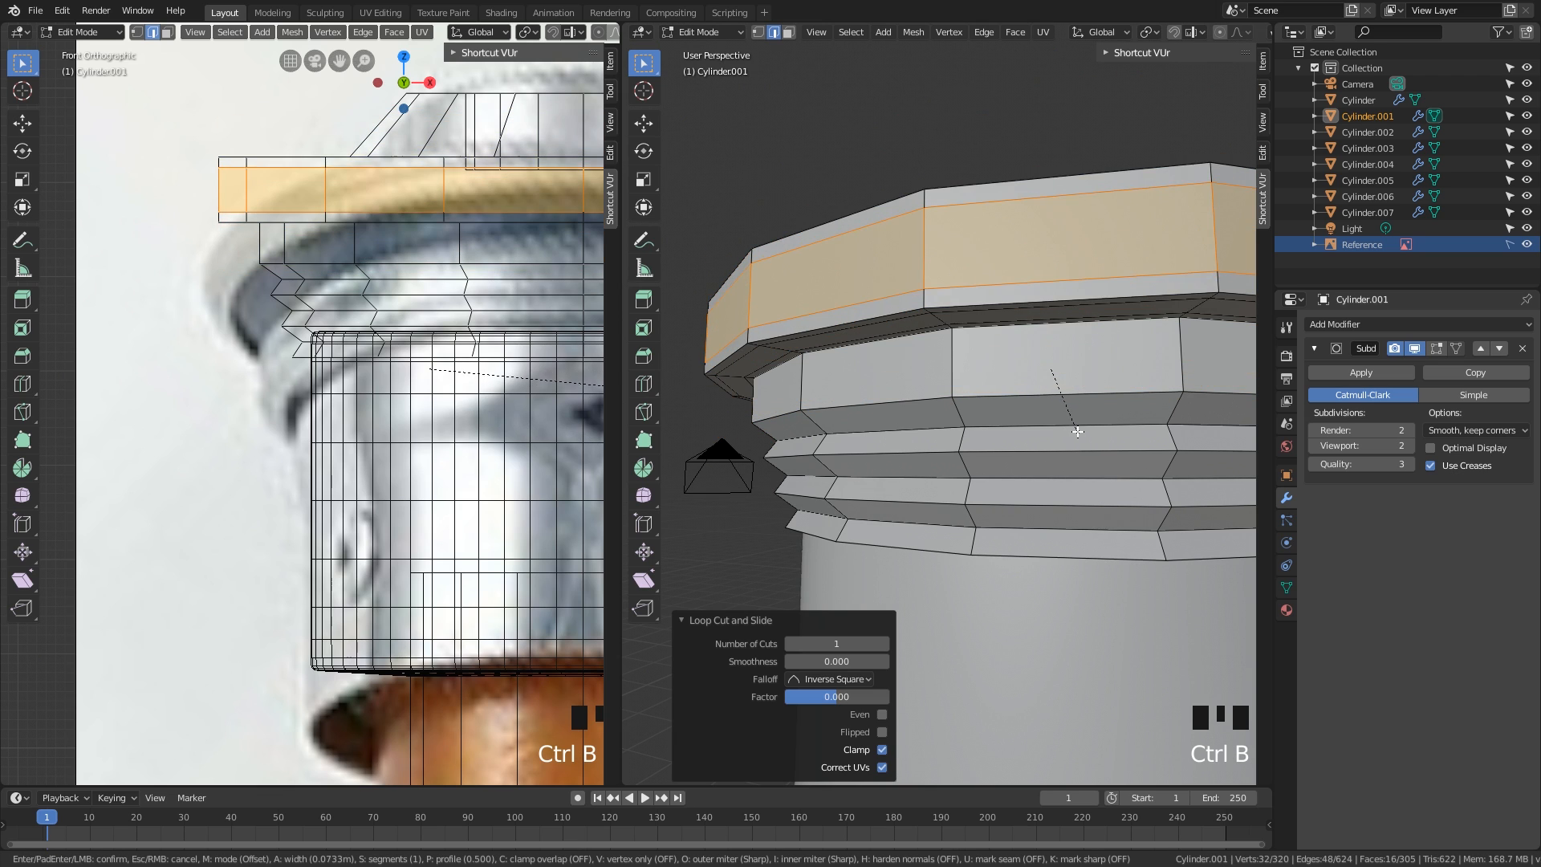
click(1075, 427)
- Add an edge loop on the flange's top surface, slid toward its outer rim at factor -0.564
middle_drag(1074, 428, 1010, 438)
key(ctrl+r)
click(995, 508)
click(996, 512)
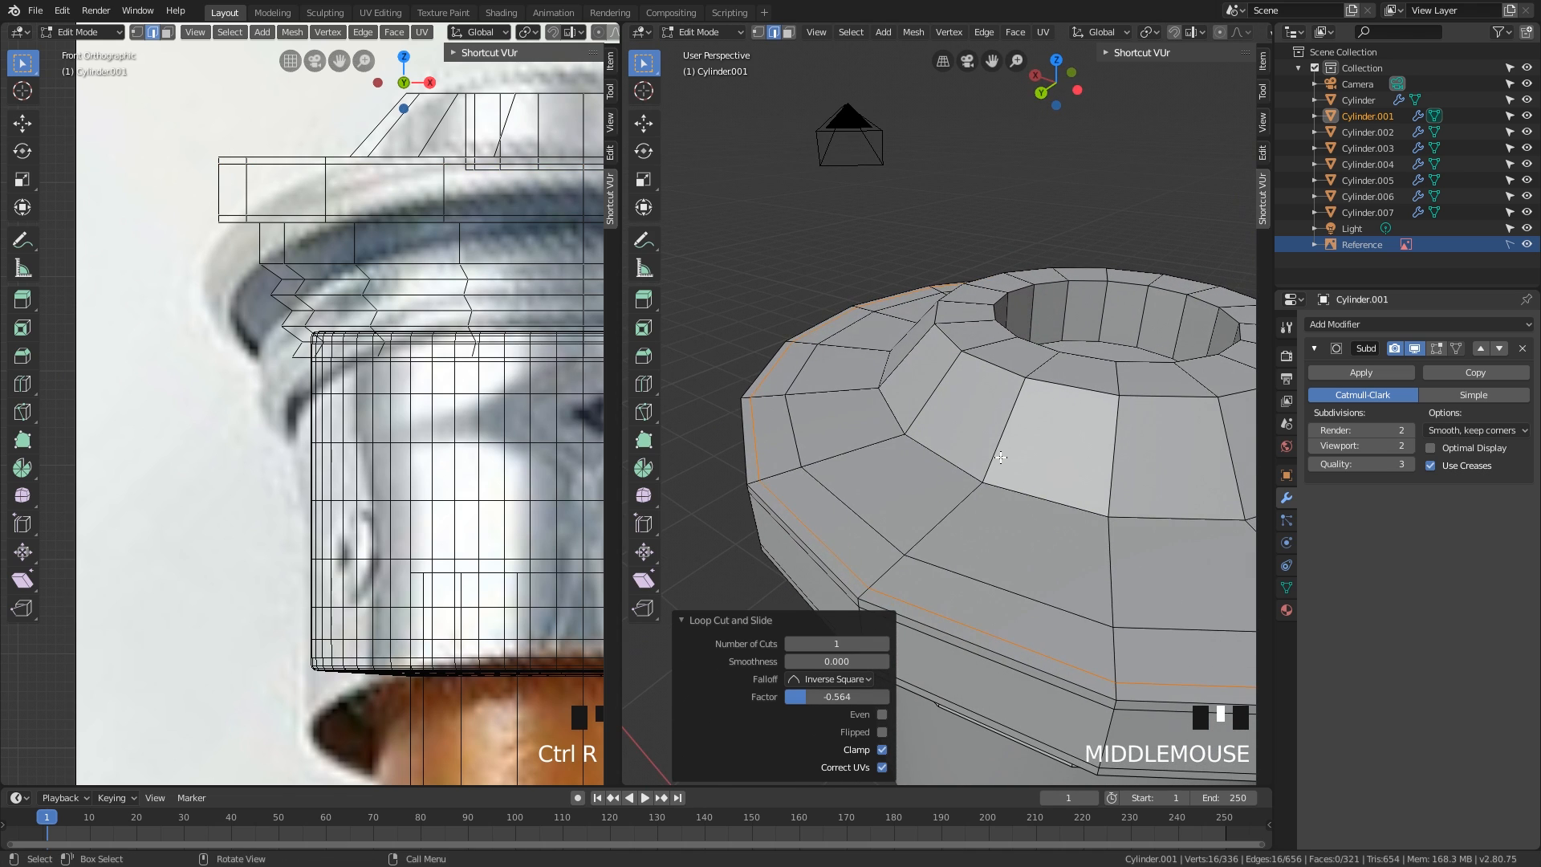
- Add a centred edge loop around the cap's sloped upper section and scale it outward by 1.041
key(ctrl+r)
click(1009, 433)
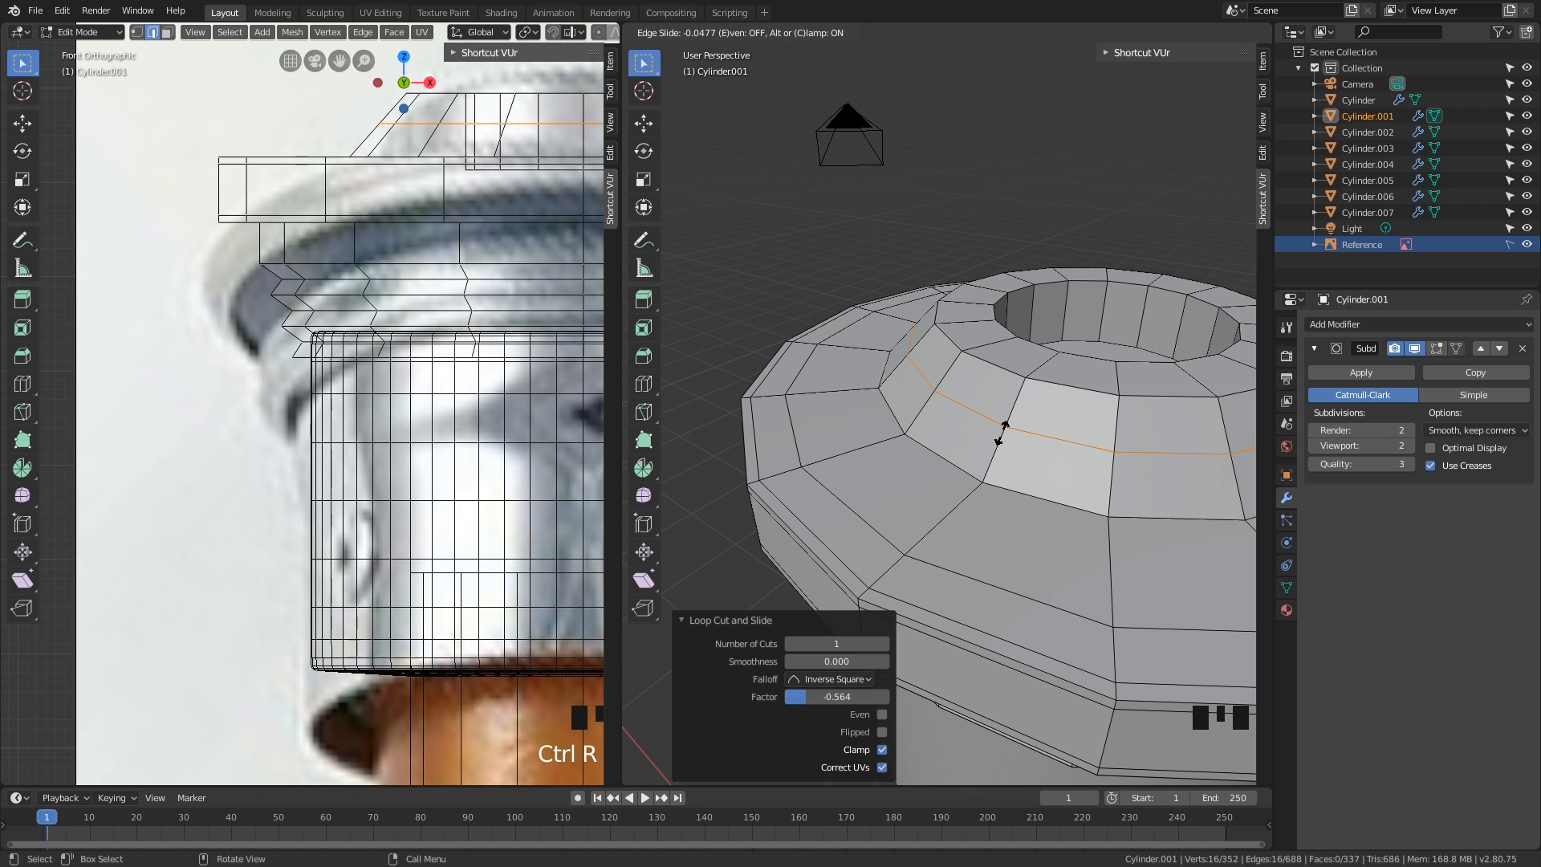
right_click(1004, 433)
key(s)
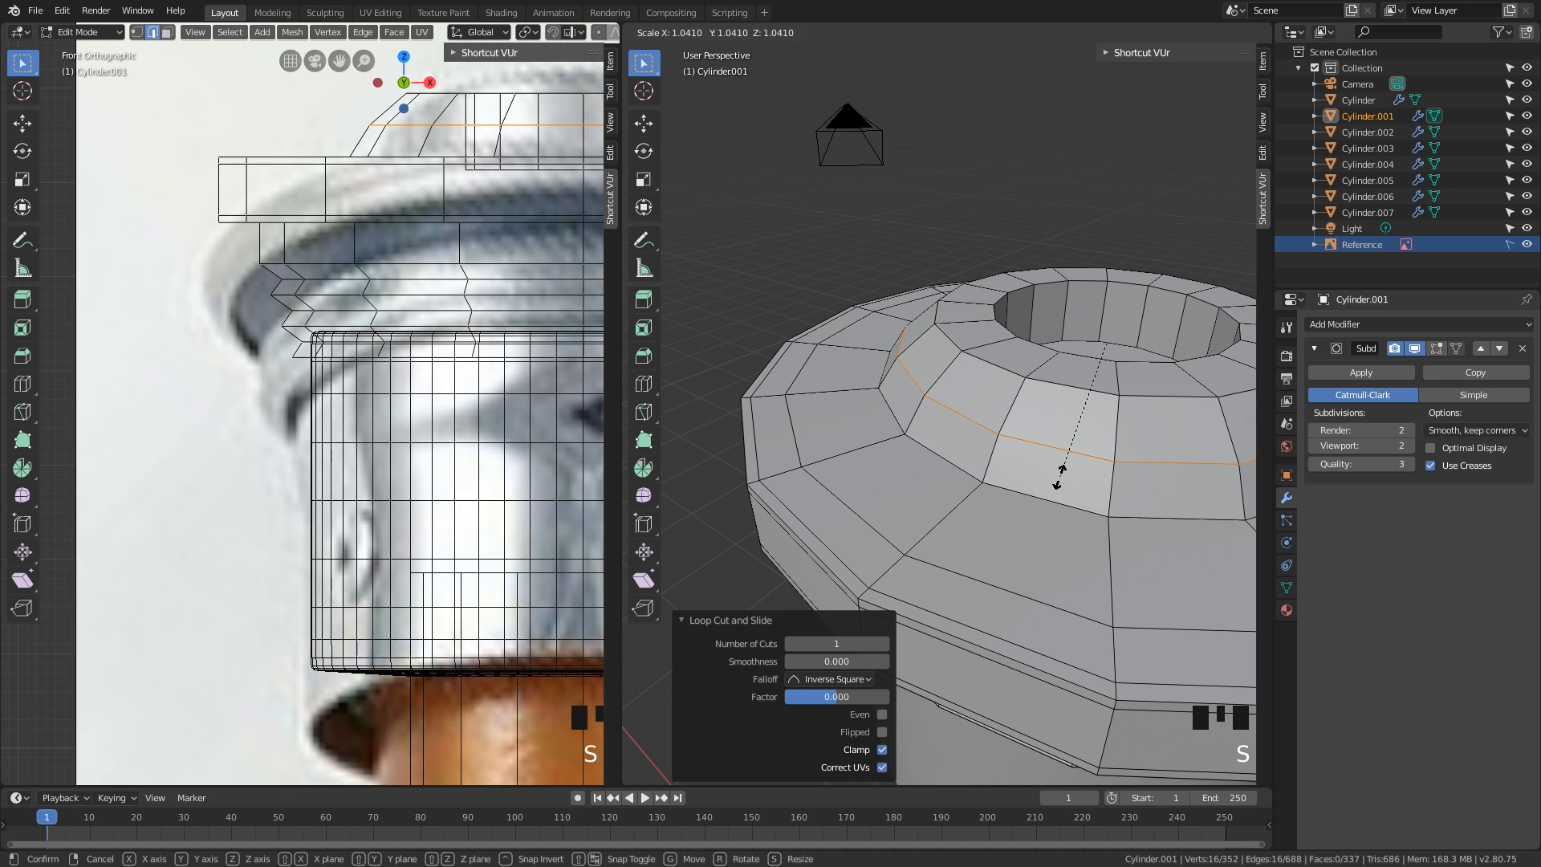
click(1060, 478)
- Add supporting edge loops on both sides of the crease where the slope meets the flange, at factors 0.656 and 0.803
middle_drag(1060, 478, 1032, 455)
scroll(1024, 460, up, 2)
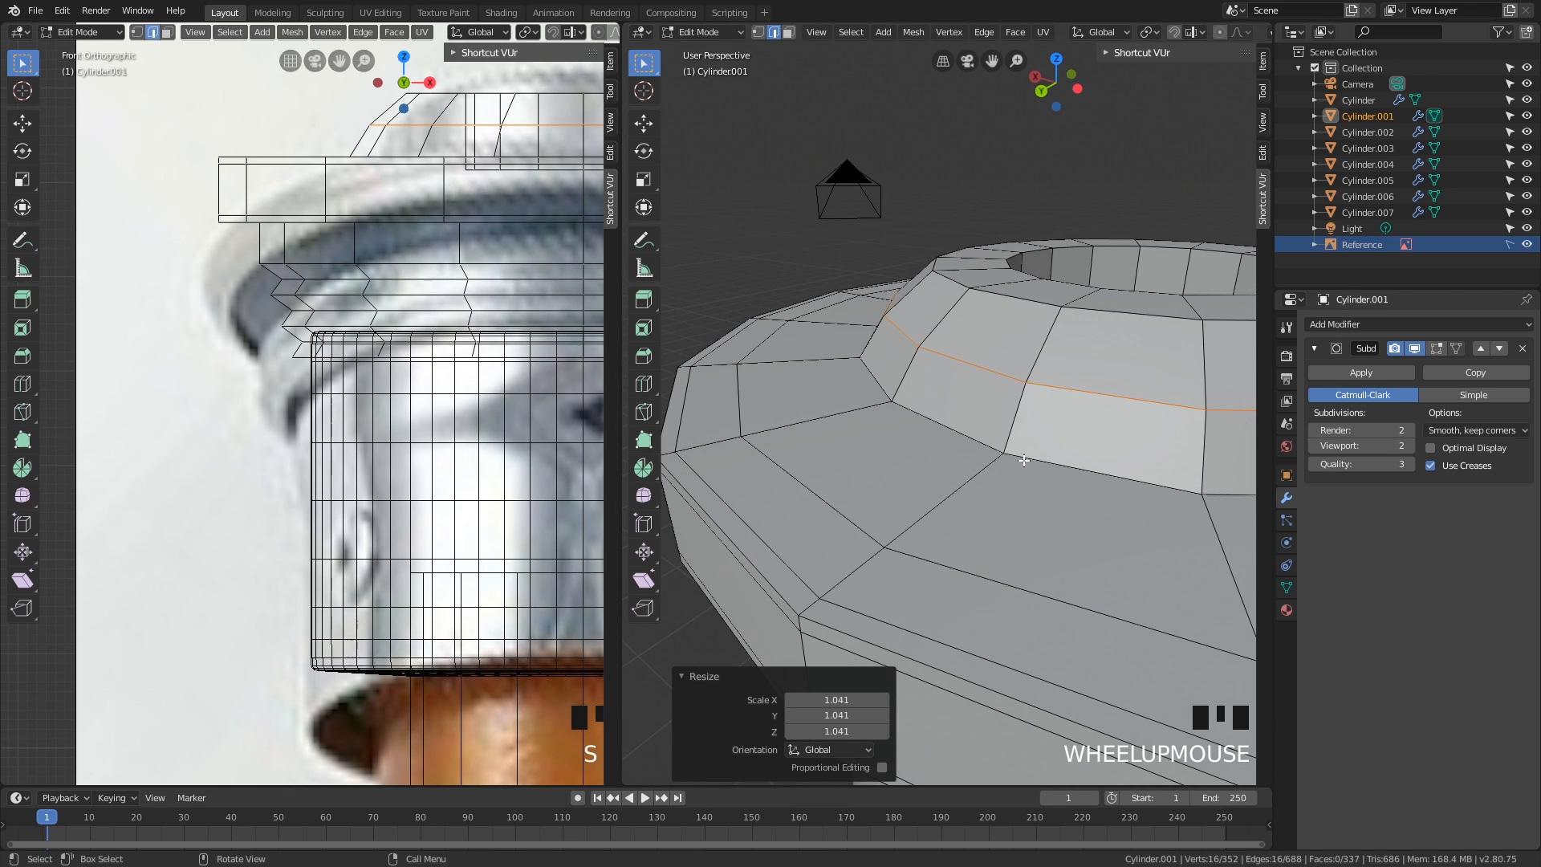
key(ctrl+r)
click(1010, 445)
click(1008, 456)
key(ctrl+r)
click(1007, 459)
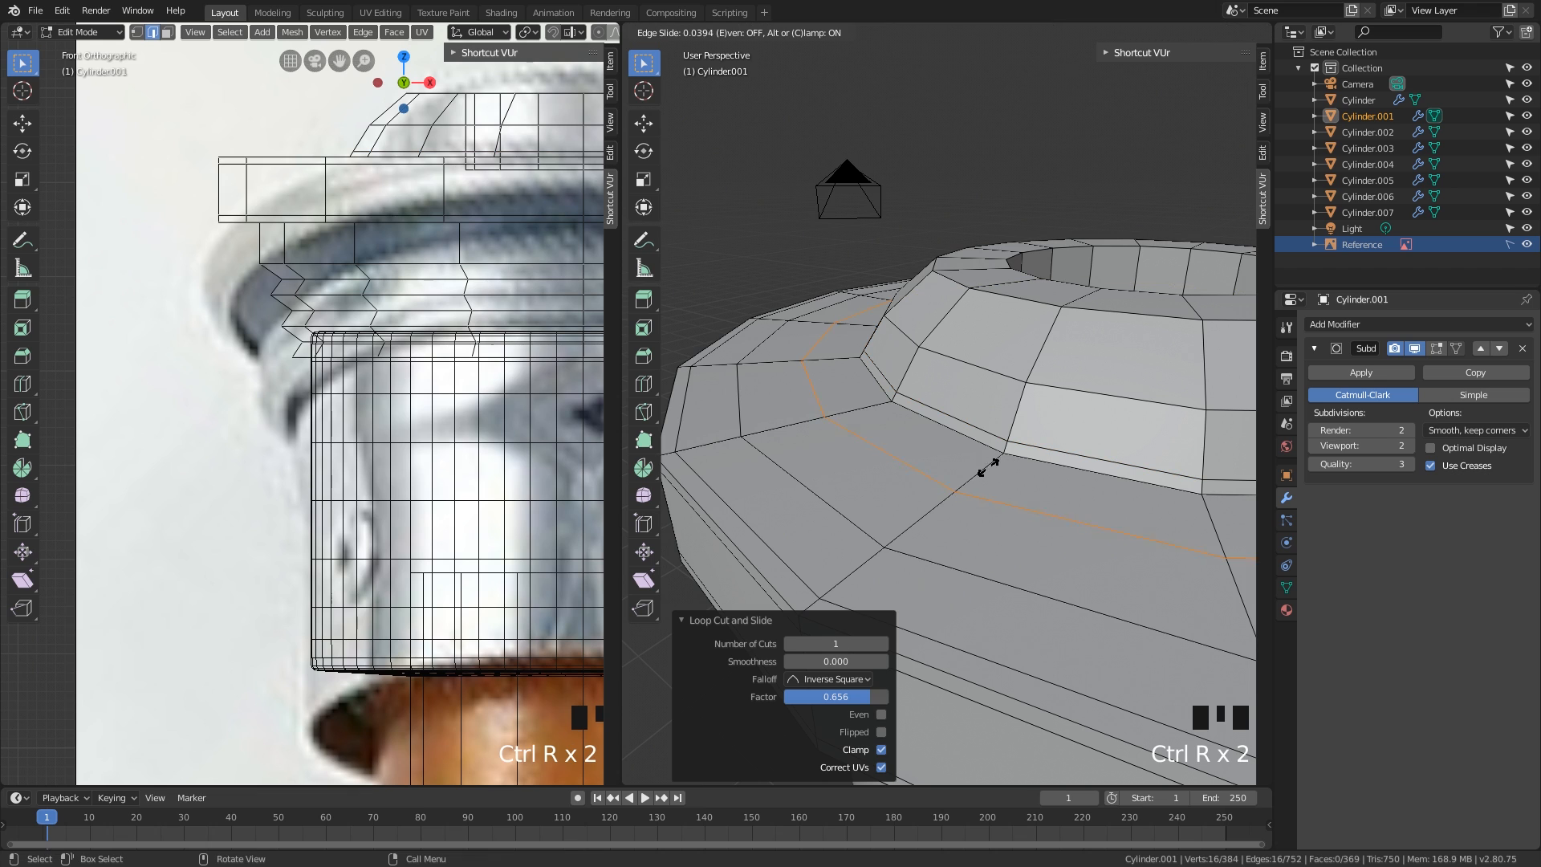
click(1046, 448)
- Add a centred edge loop on the flat ring around the recess and bevel it with a width of 0.0754 m
middle_drag(1045, 448, 973, 440)
key(ctrl+r)
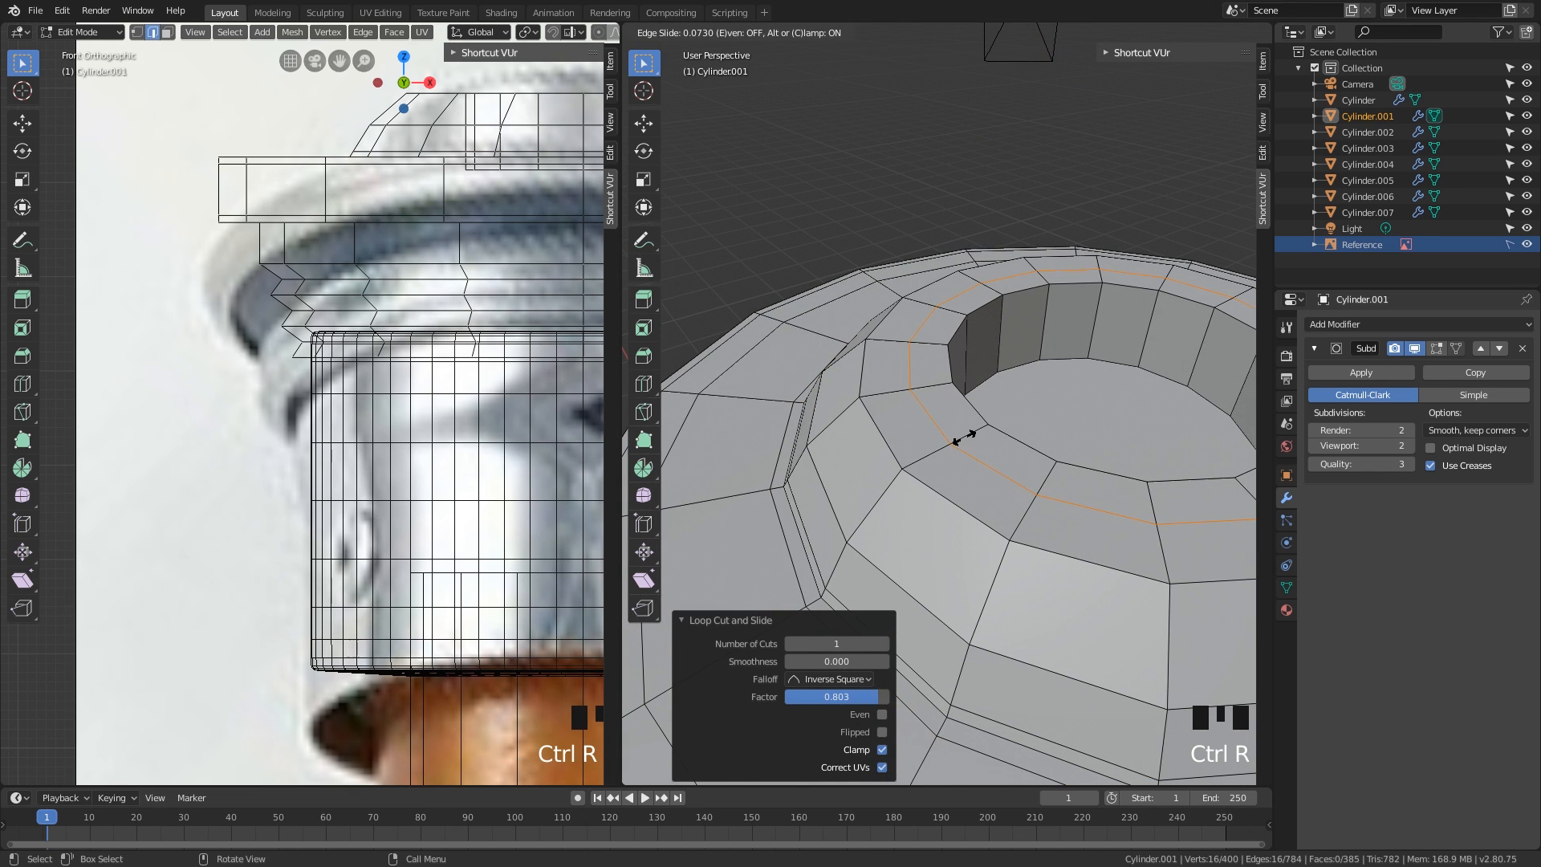
click(966, 438)
right_click(972, 438)
key(ctrl+b)
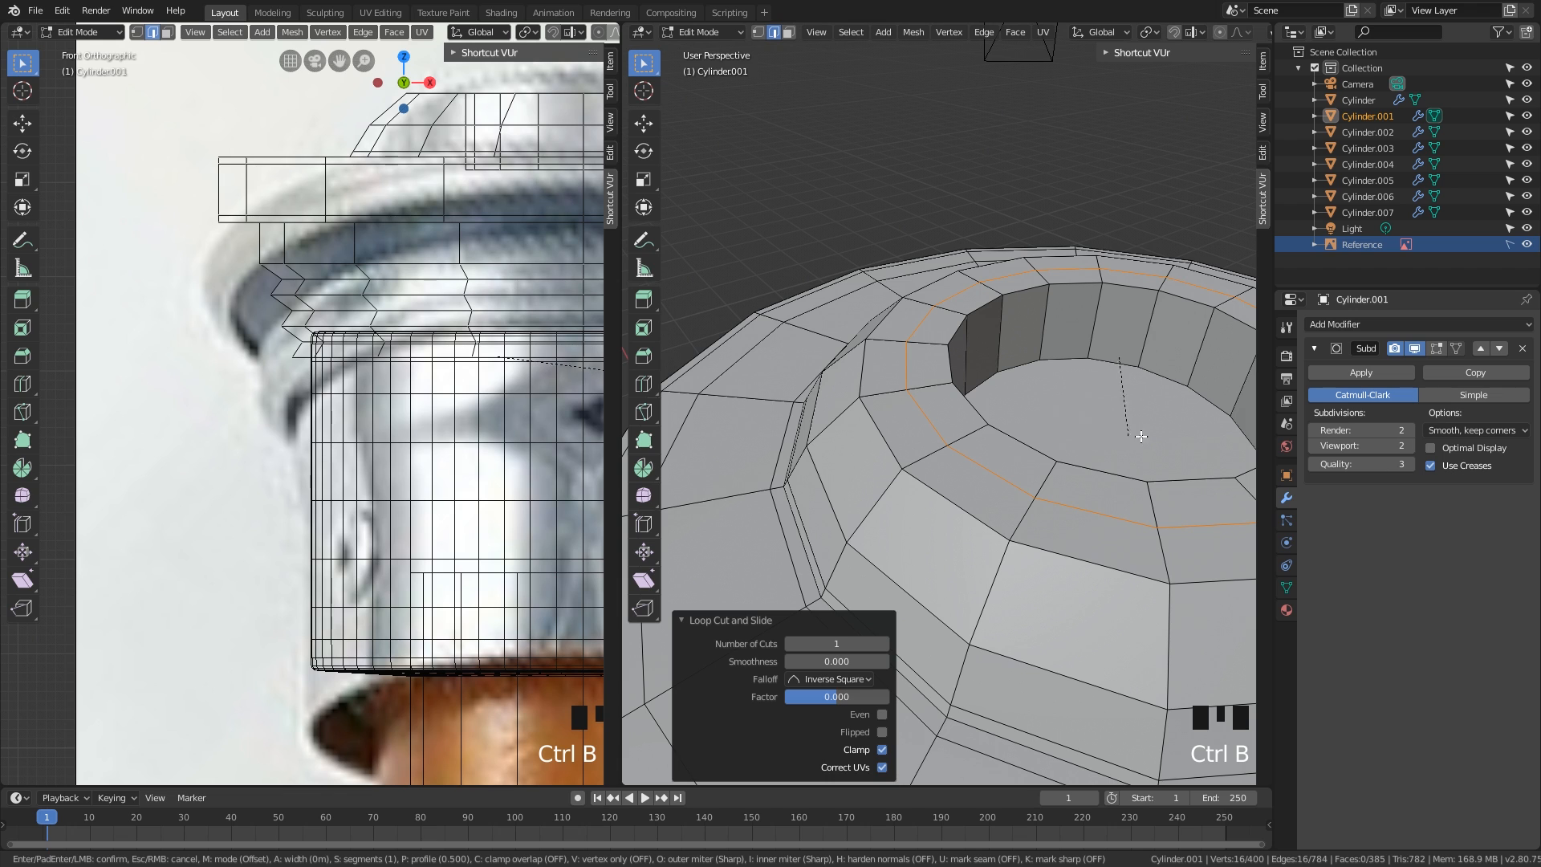
click(656, 463)
middle_drag(666, 464, 781, 423)
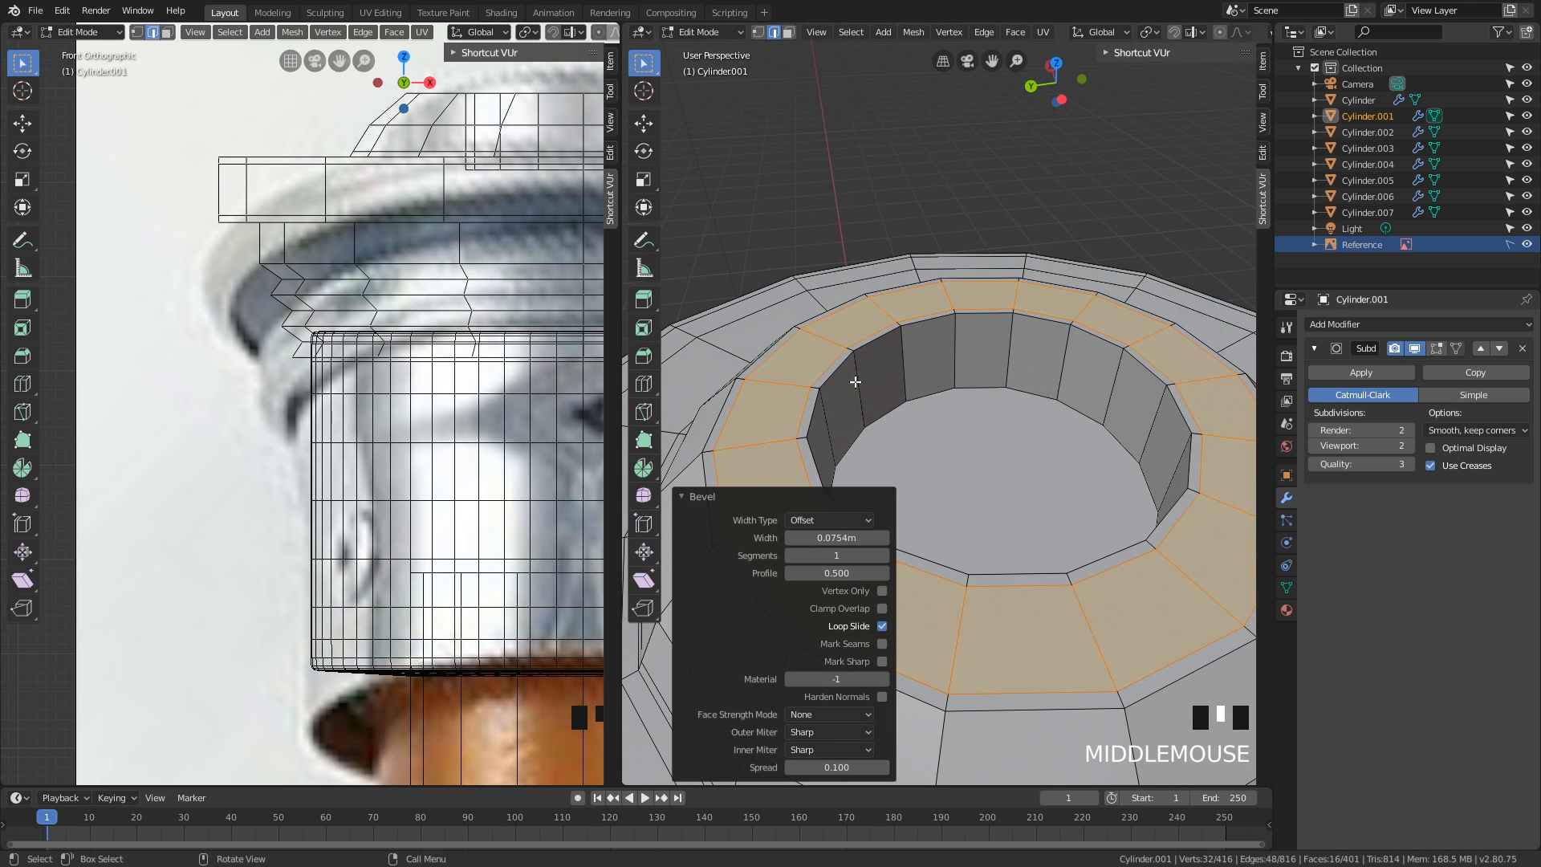
- Add an edge loop around the recess's inner wall, slid up toward the rim at factor 0.805
key(ctrl+r)
click(928, 335)
click(938, 349)
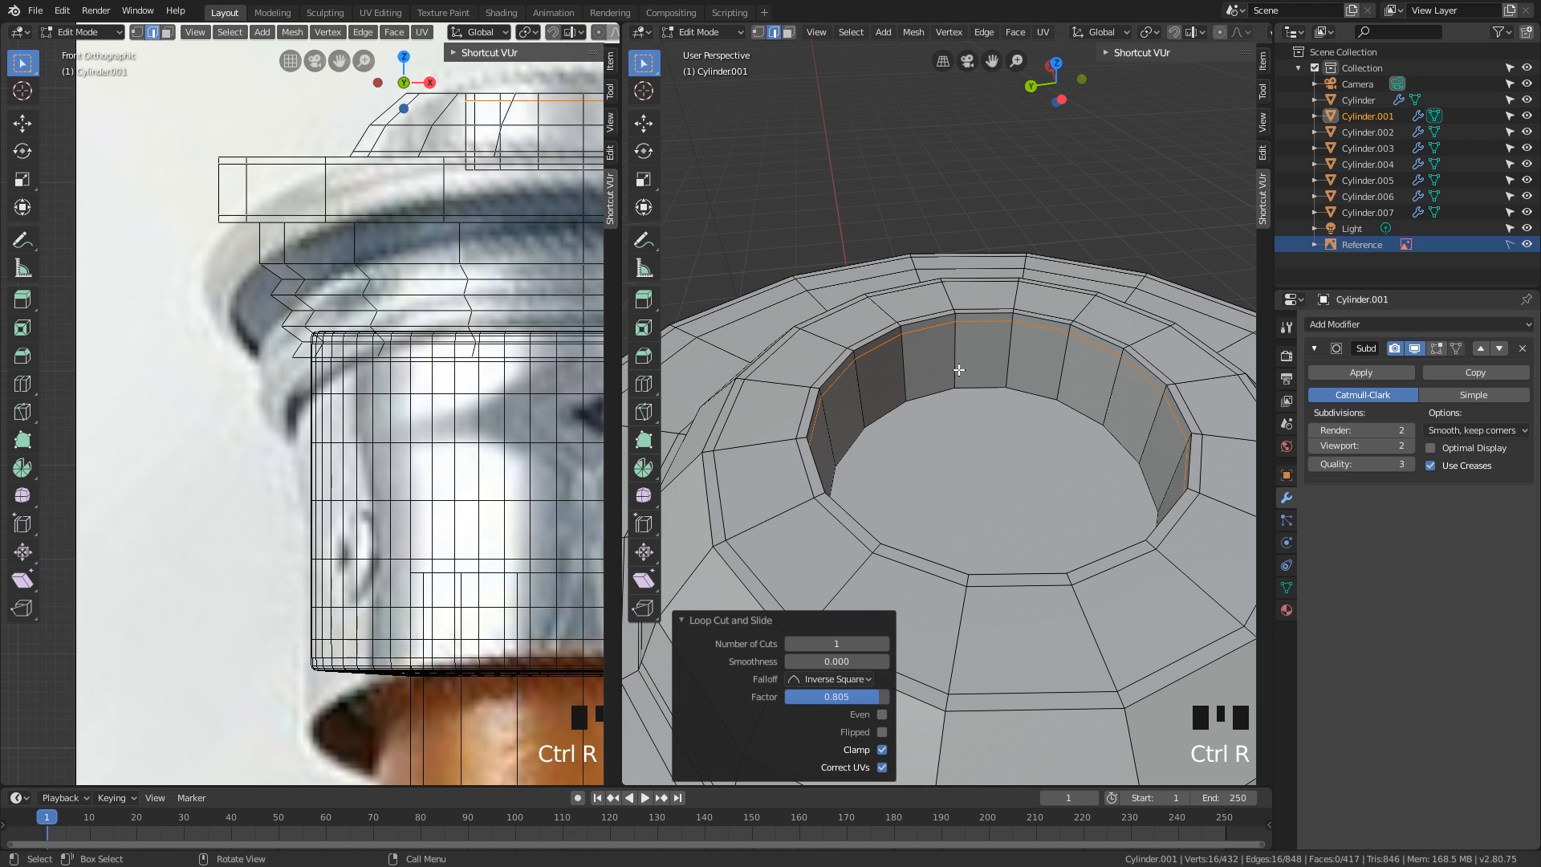
scroll(959, 370, down, 2)
key(Tab)
scroll(906, 397, down, 3)
click(880, 407)
- Scale the lowest inward edge loop of the grooved section beneath the flange outward by 1.050
middle_drag(882, 530, 907, 445)
key(Tab)
scroll(915, 438, up, 3)
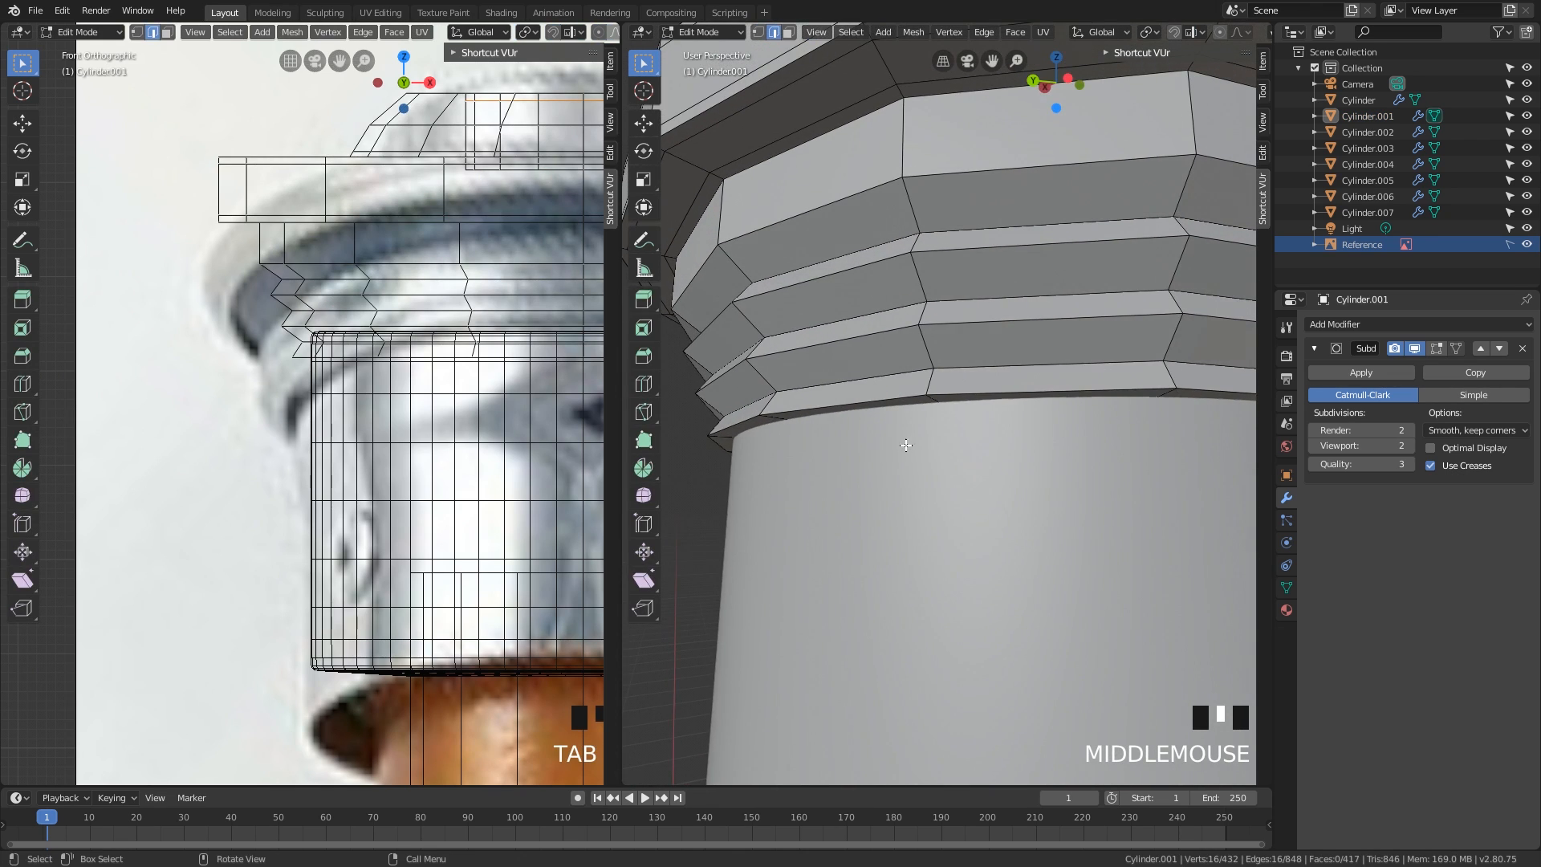
alt+click(849, 384)
key(s)
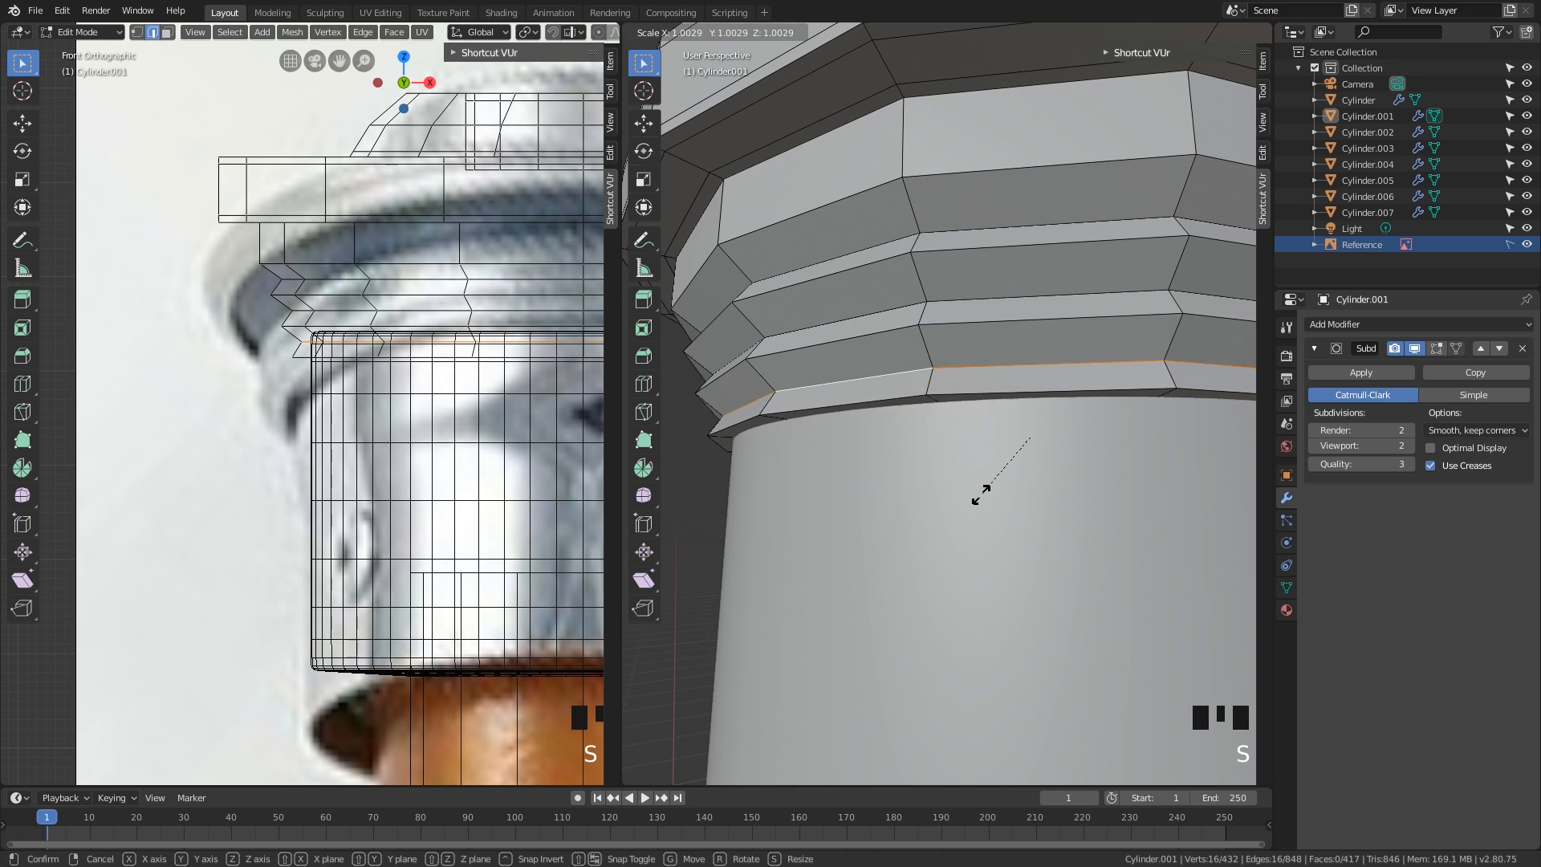
click(979, 500)
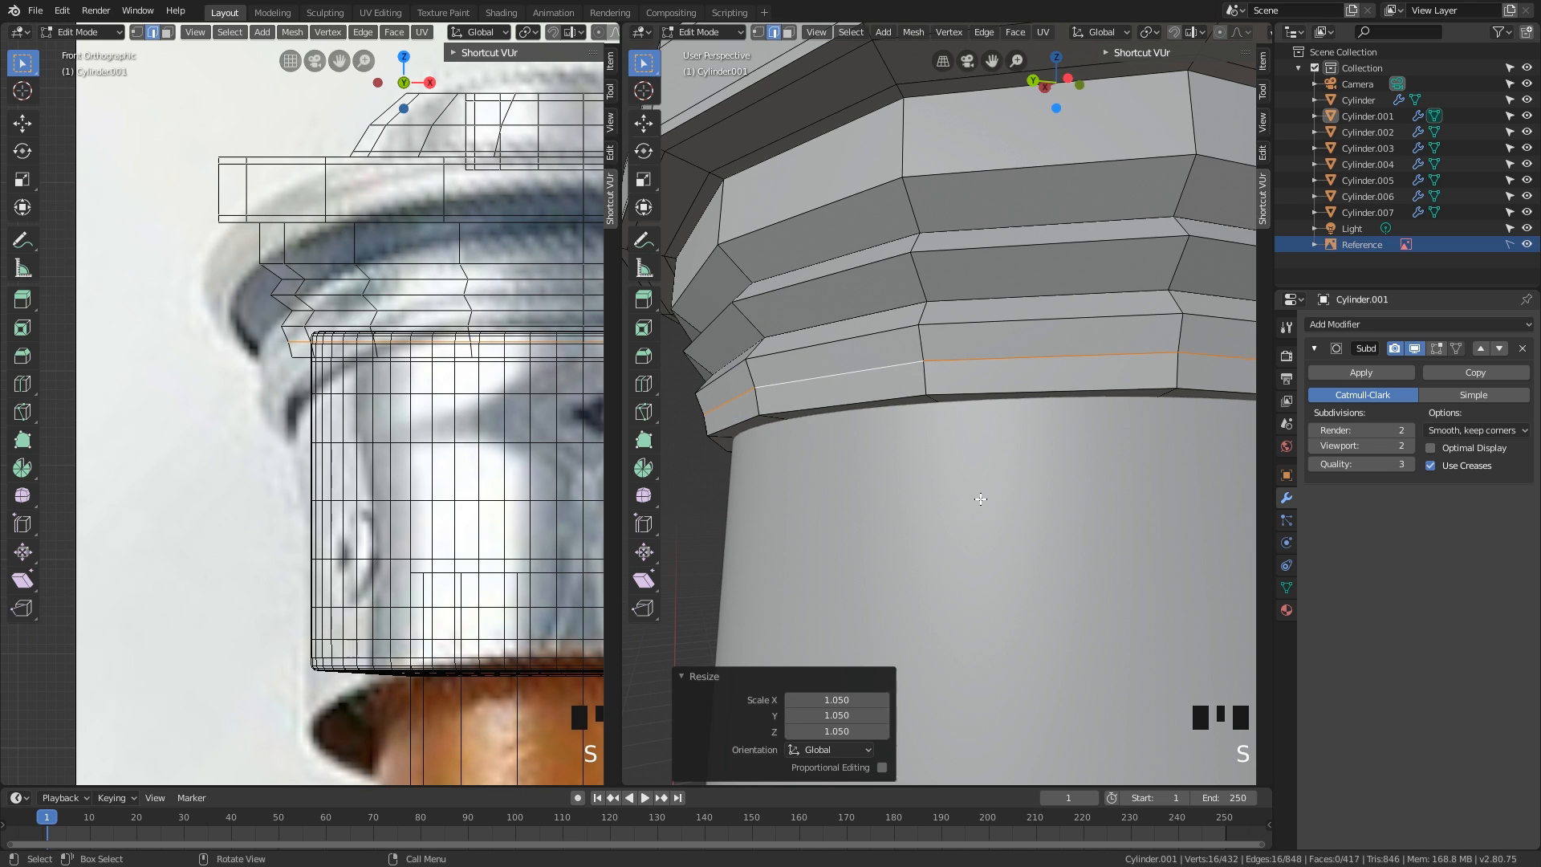
key(Tab)
scroll(914, 487, down, 4)
- Inset the flat floor face of the cap's recess with a thickness of 0.02342 m
middle_drag(914, 487, 826, 575)
scroll(710, 490, down, 2)
key(Tab)
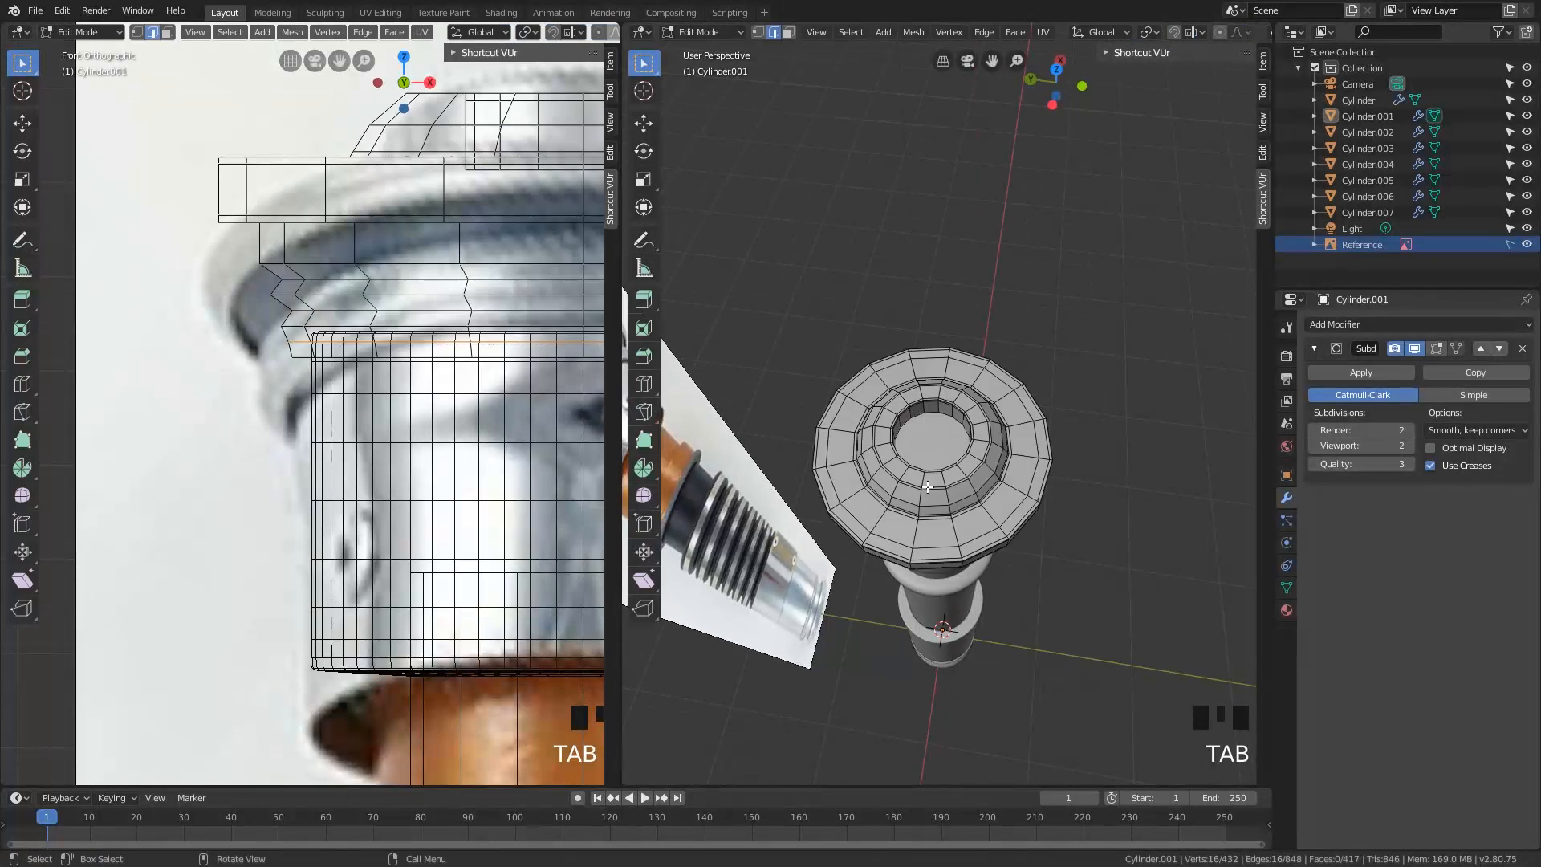
scroll(945, 452, up, 3)
middle_drag(945, 451, 1035, 476)
key(3)
click(1032, 474)
scroll(1038, 479, up, 2)
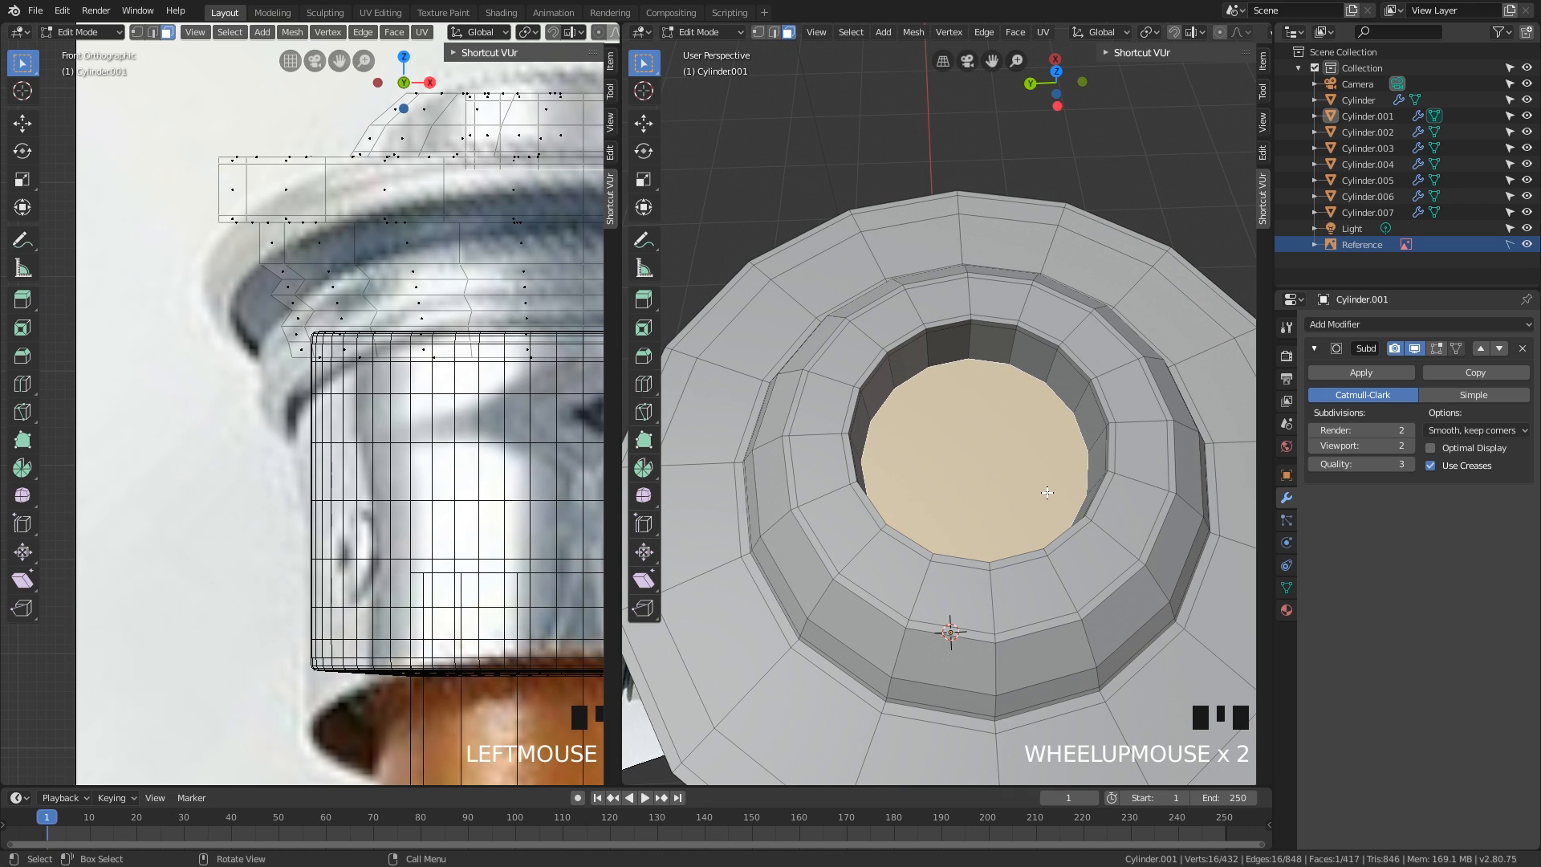
scroll(1052, 497, up, 1)
key(i)
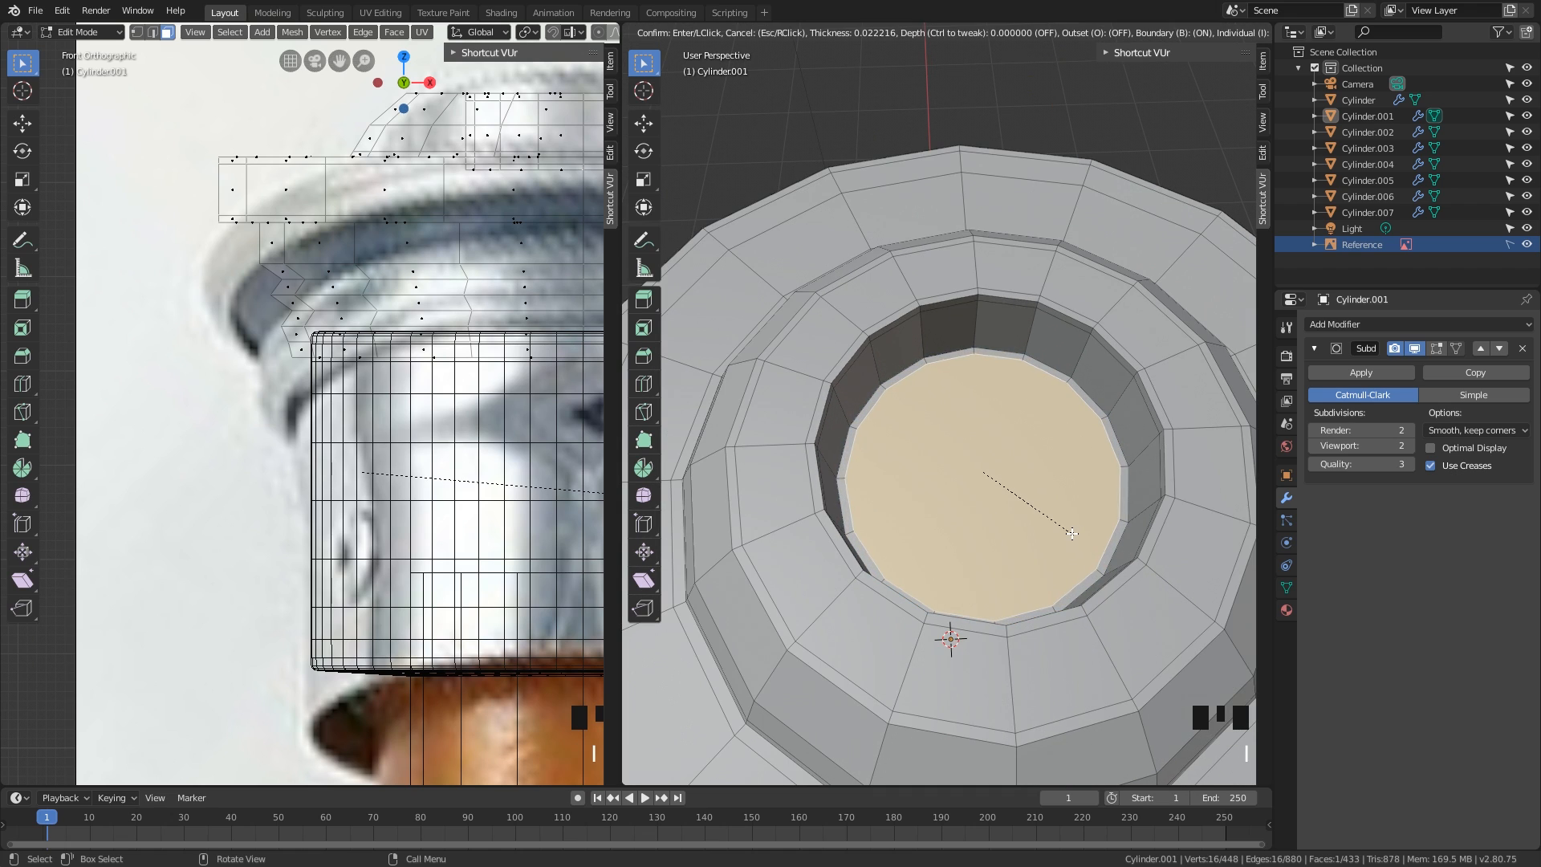
click(1072, 532)
middle_drag(1072, 532, 1074, 511)
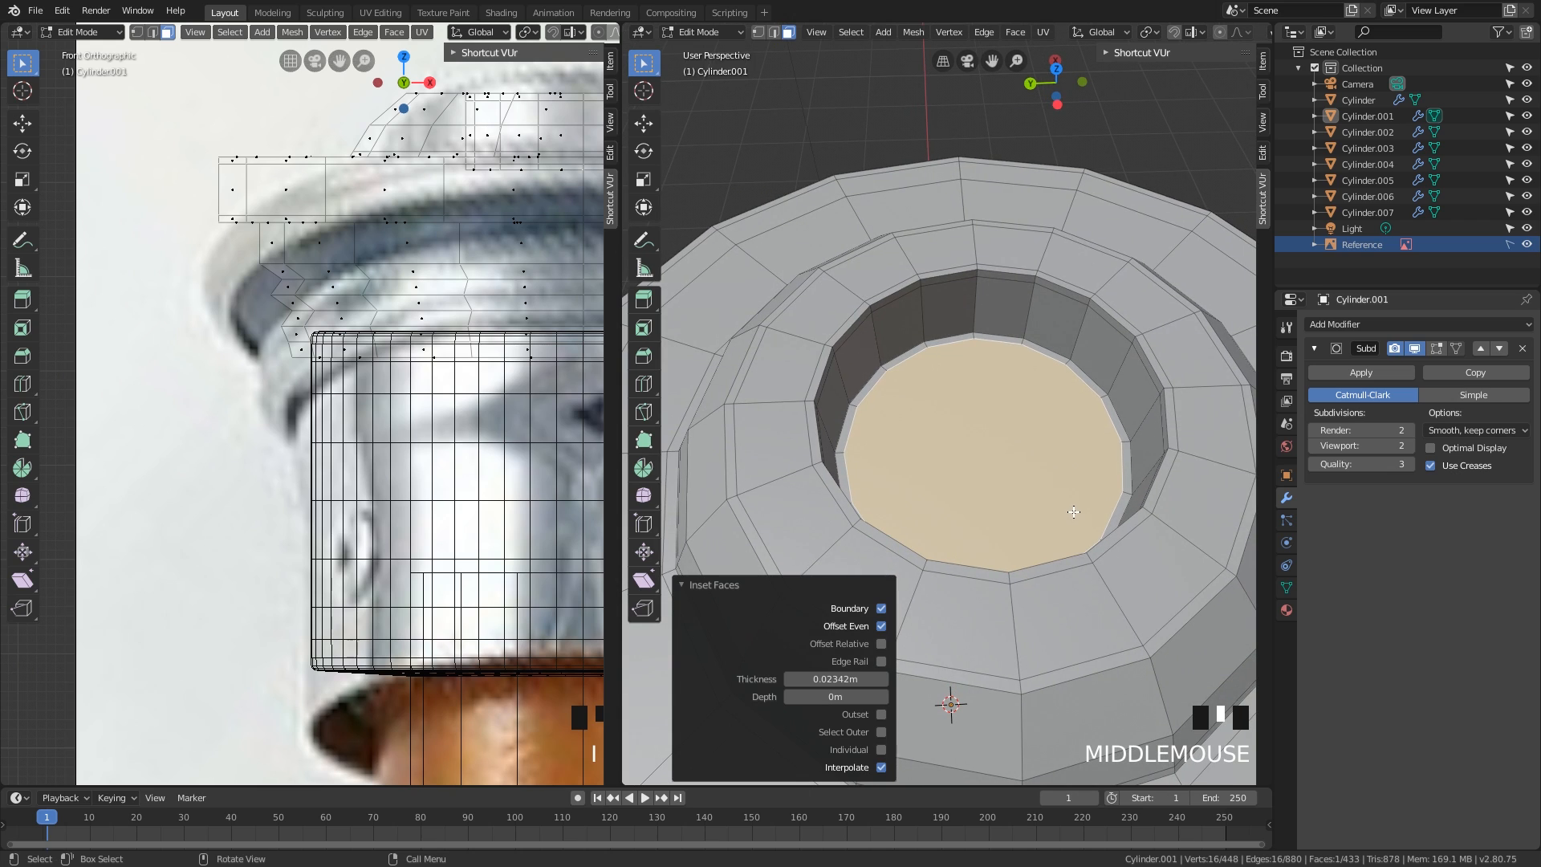
- Inset the recess floor again by 0.1327 m, merge the inner face at its centre and leave mesh editing
key(i)
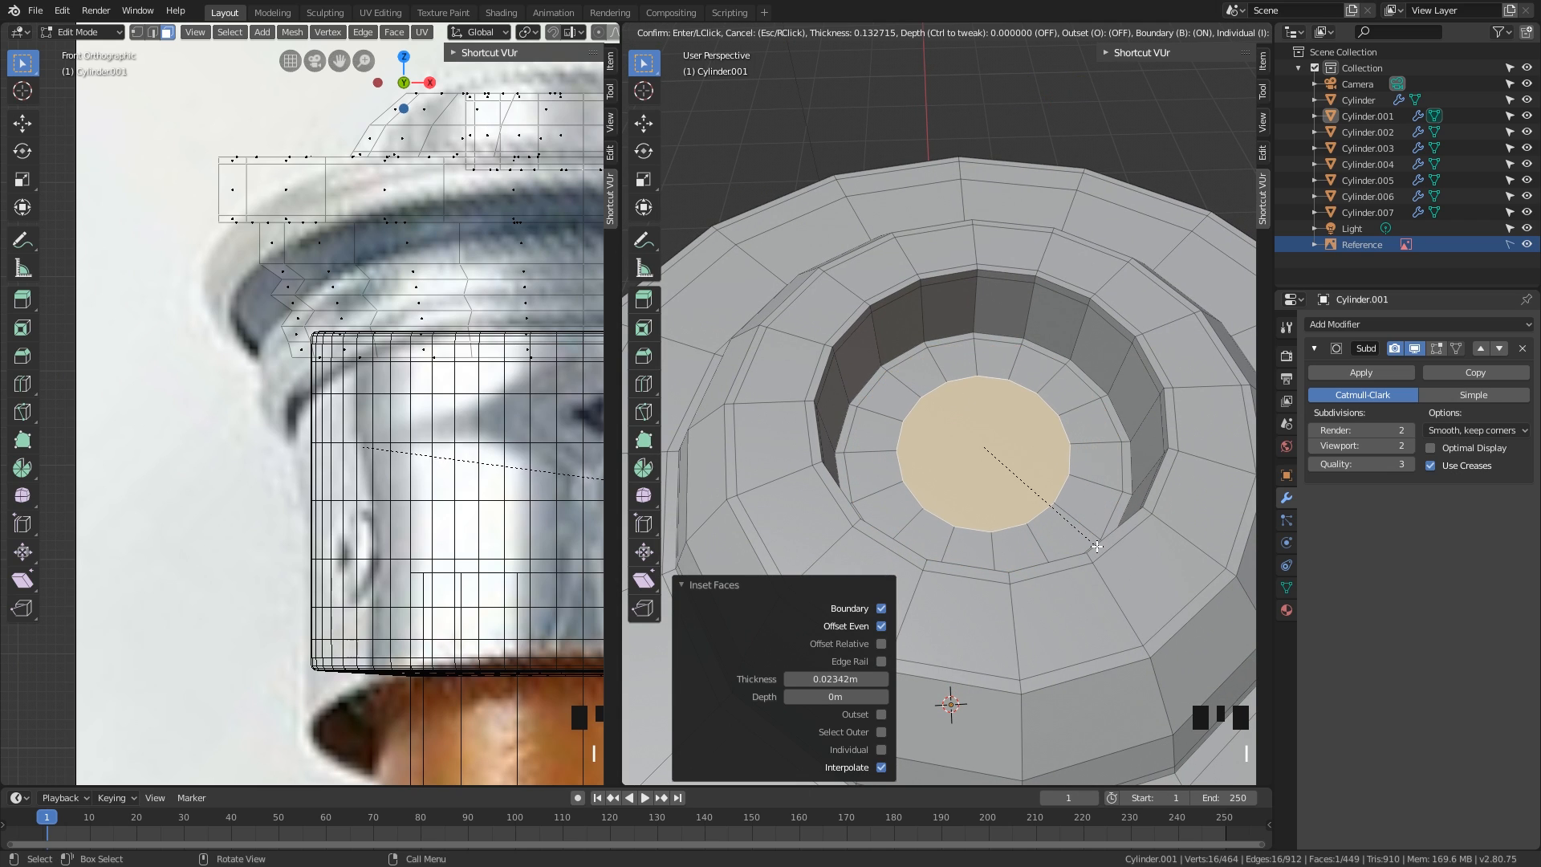
click(1099, 547)
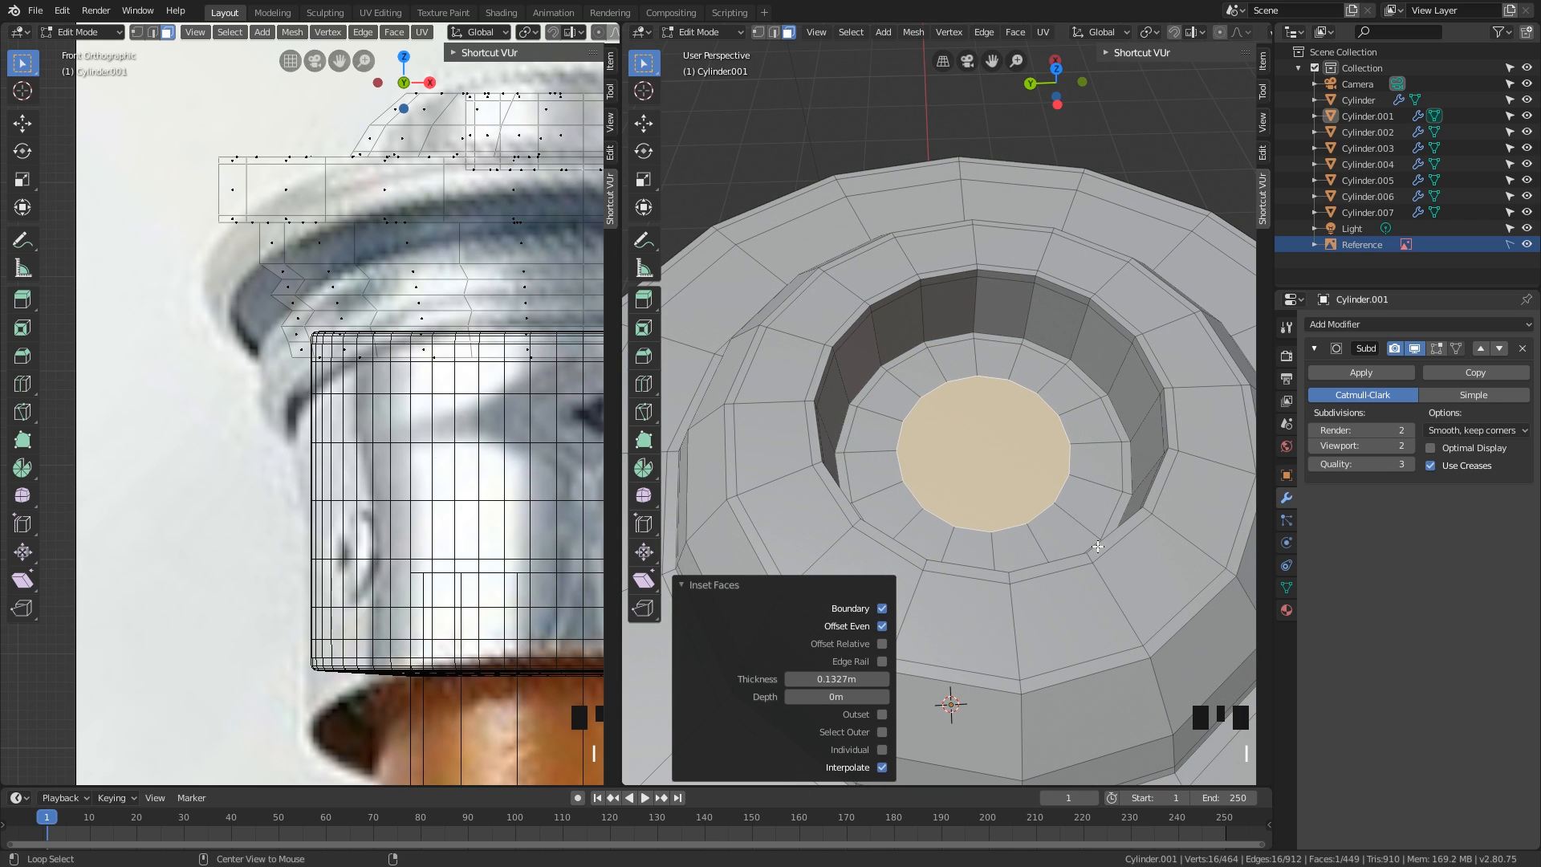
key(alt+m)
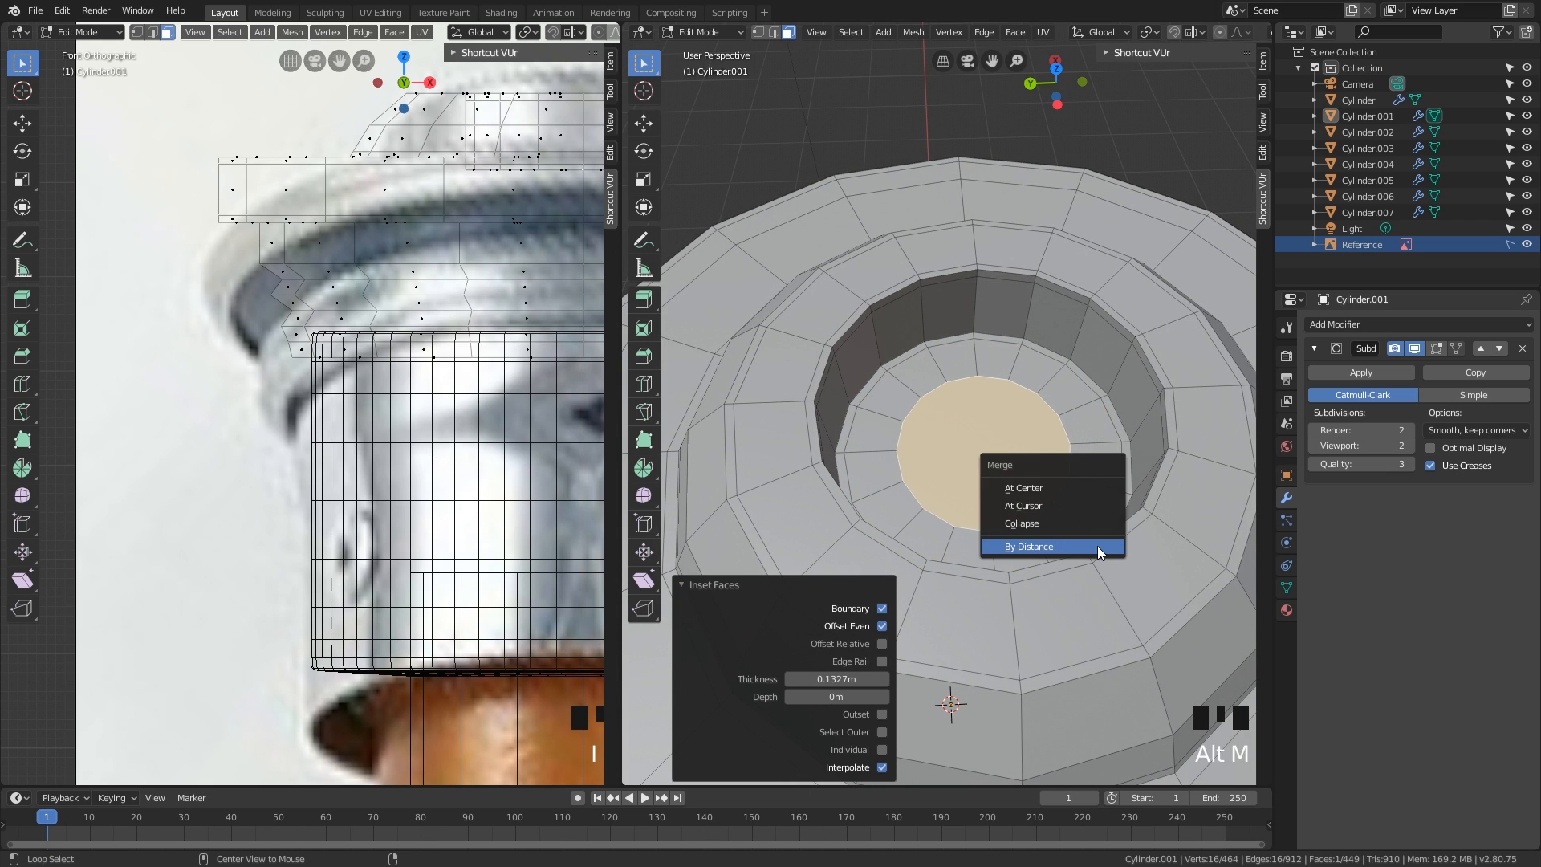
click(1085, 491)
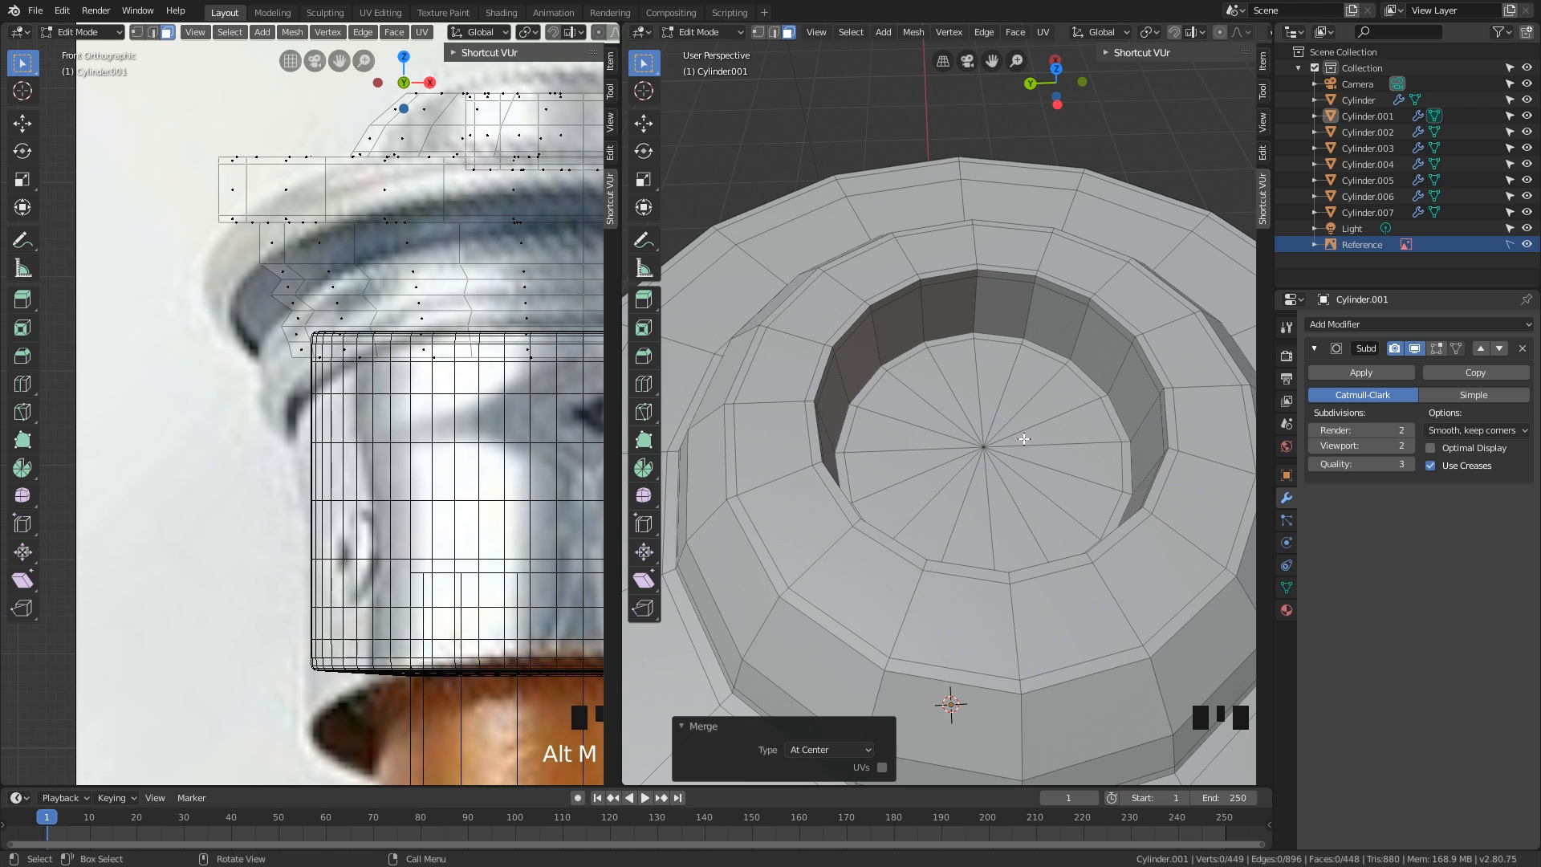
scroll(995, 441, down, 2)
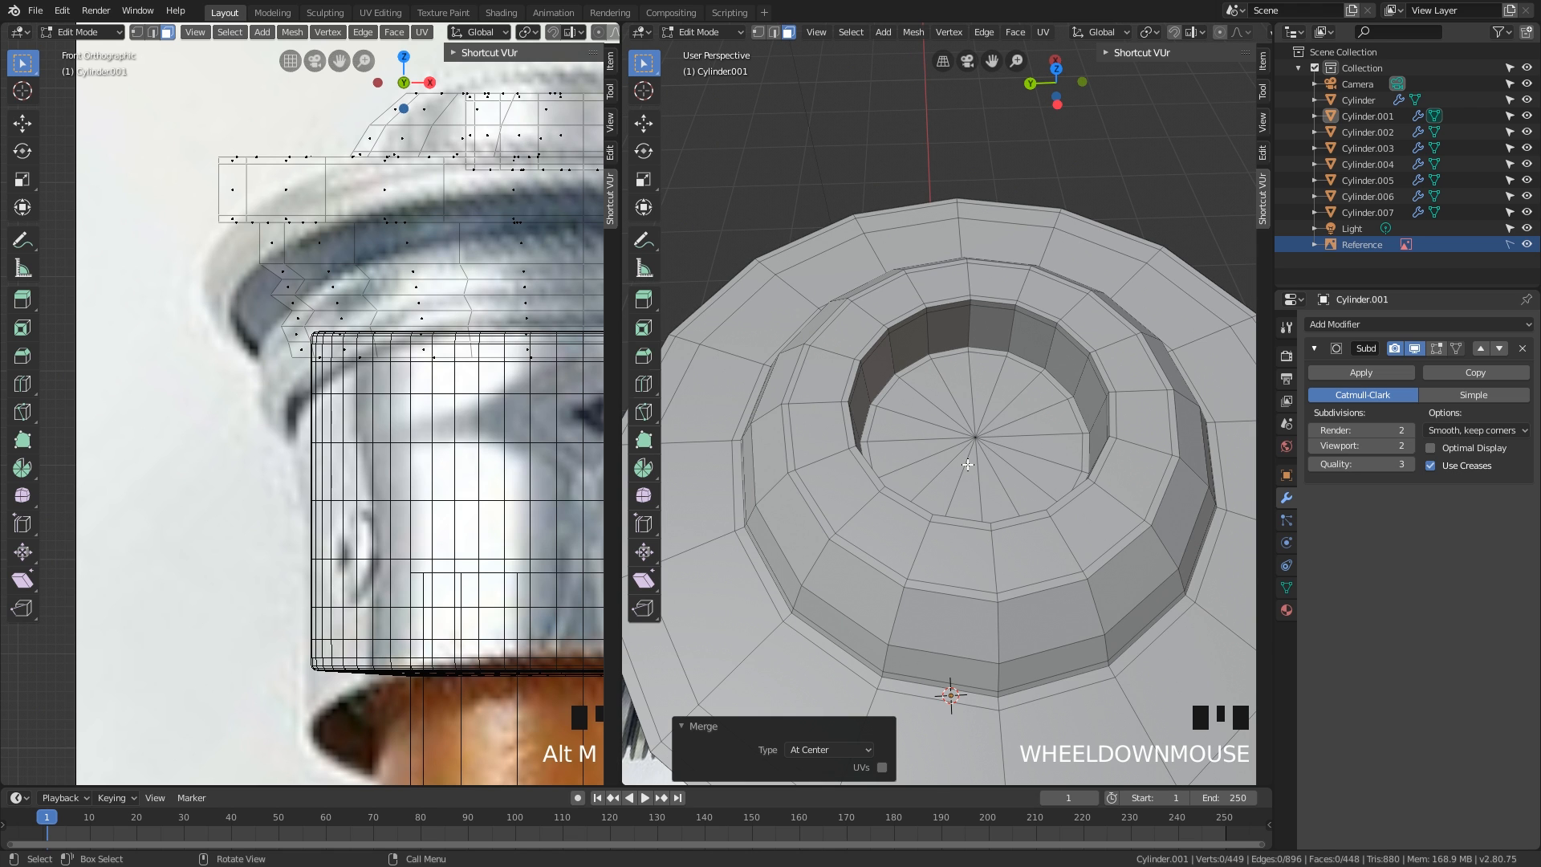
key(Tab)
- Examine the smoothed cap and hilt, and compare them with the front reference down to the ribbed grip
scroll(966, 464, down, 1)
middle_drag(967, 464, 970, 532)
scroll(944, 458, down, 3)
scroll(968, 432, down, 3)
middle_drag(968, 432, 999, 469)
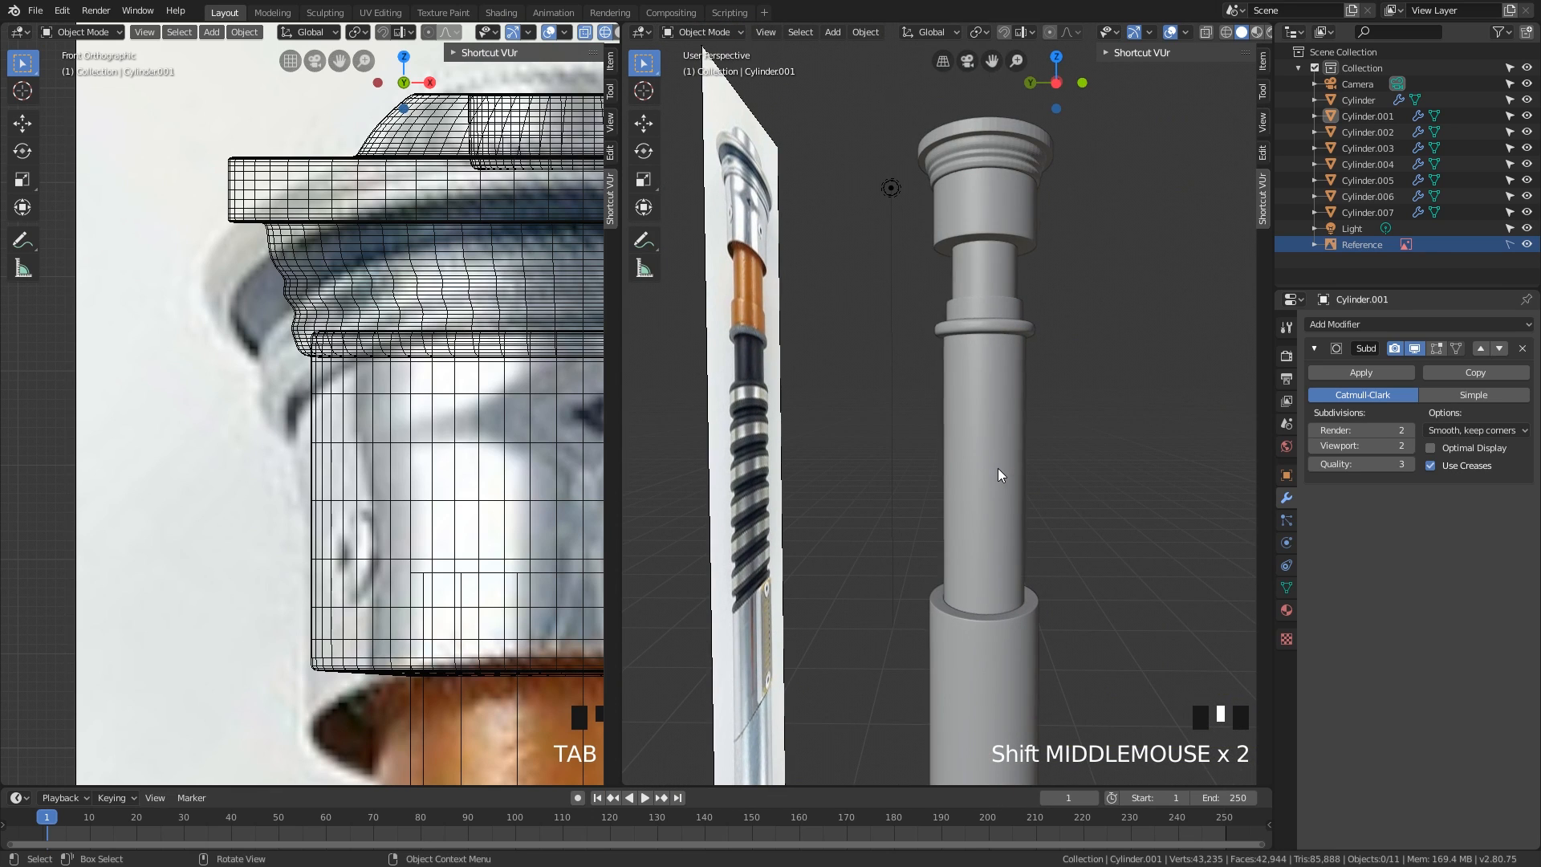
shift+middle_drag(369, 477, 508, 355)
scroll(443, 426, down, 2)
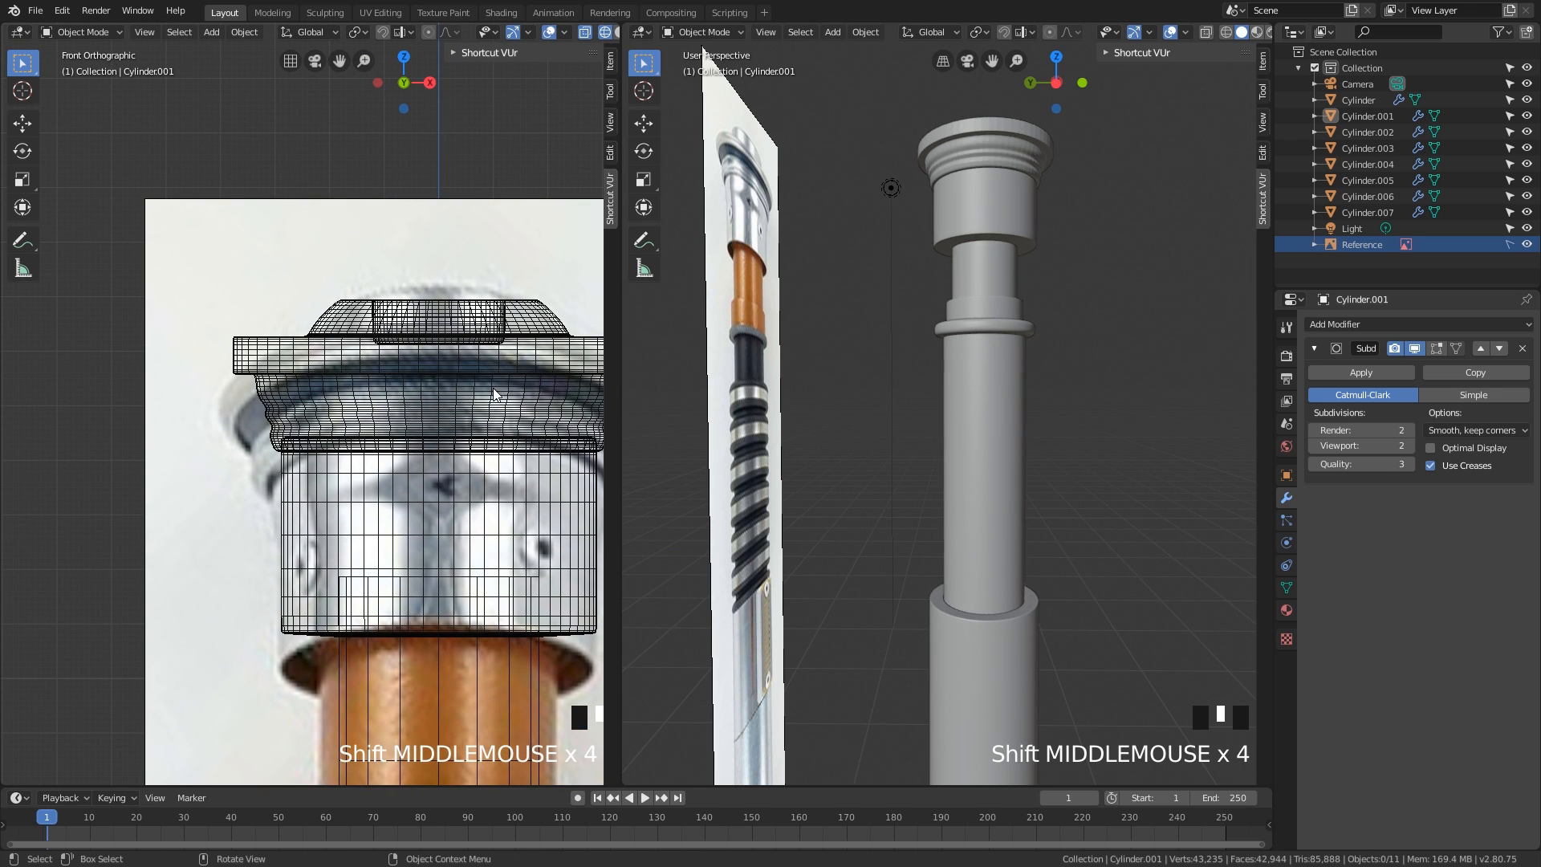
shift+middle_drag(494, 394, 501, 314)
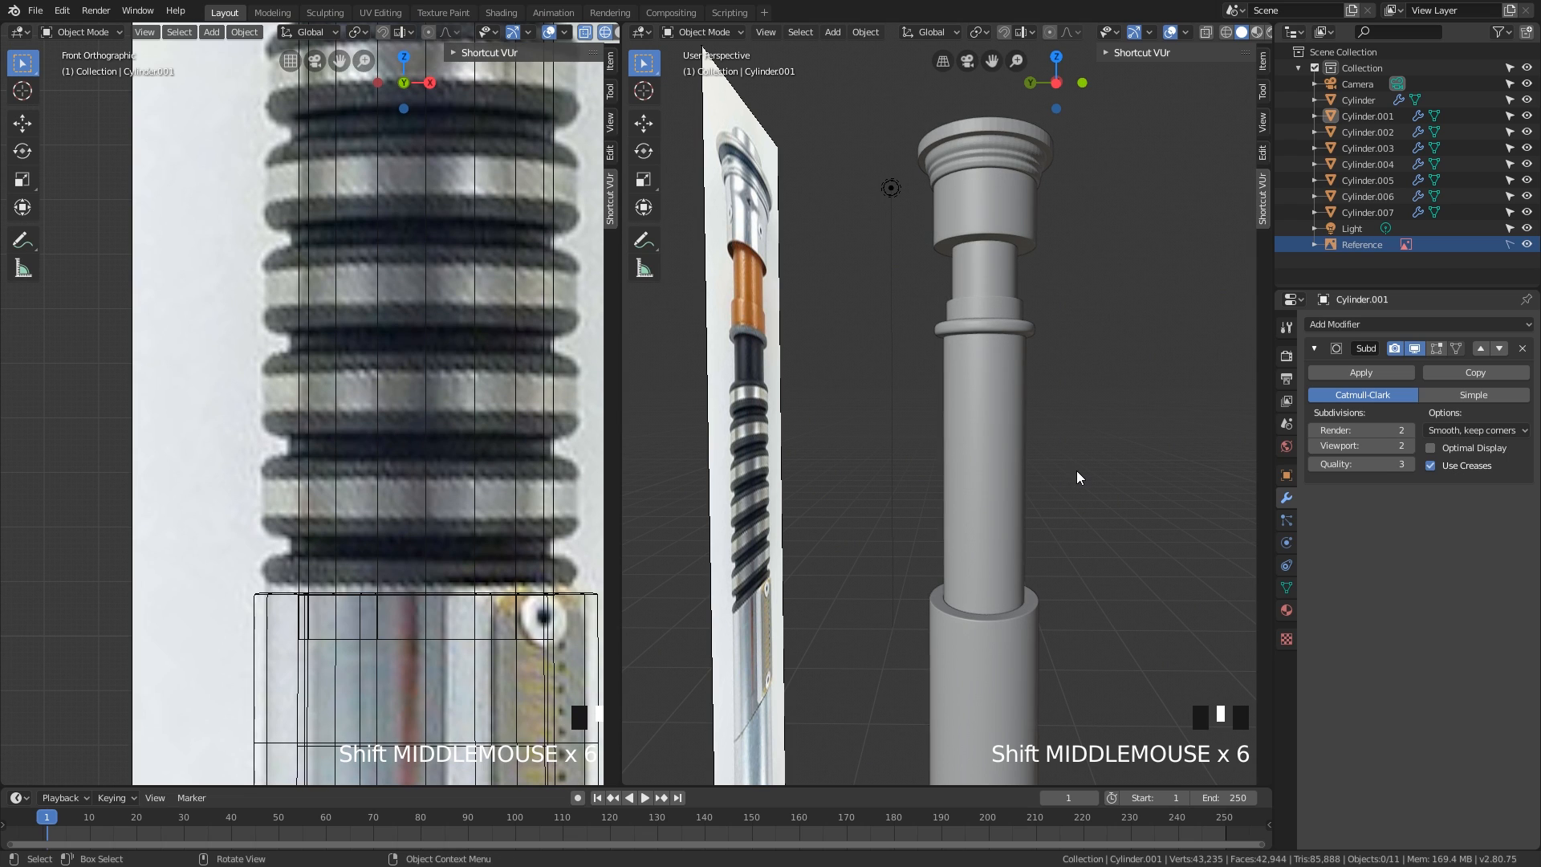
- Add an edge loop around the long grip cylinder at factor 0.594 and turn off its subdivision display in Edit Mode
click(1010, 509)
key(Tab)
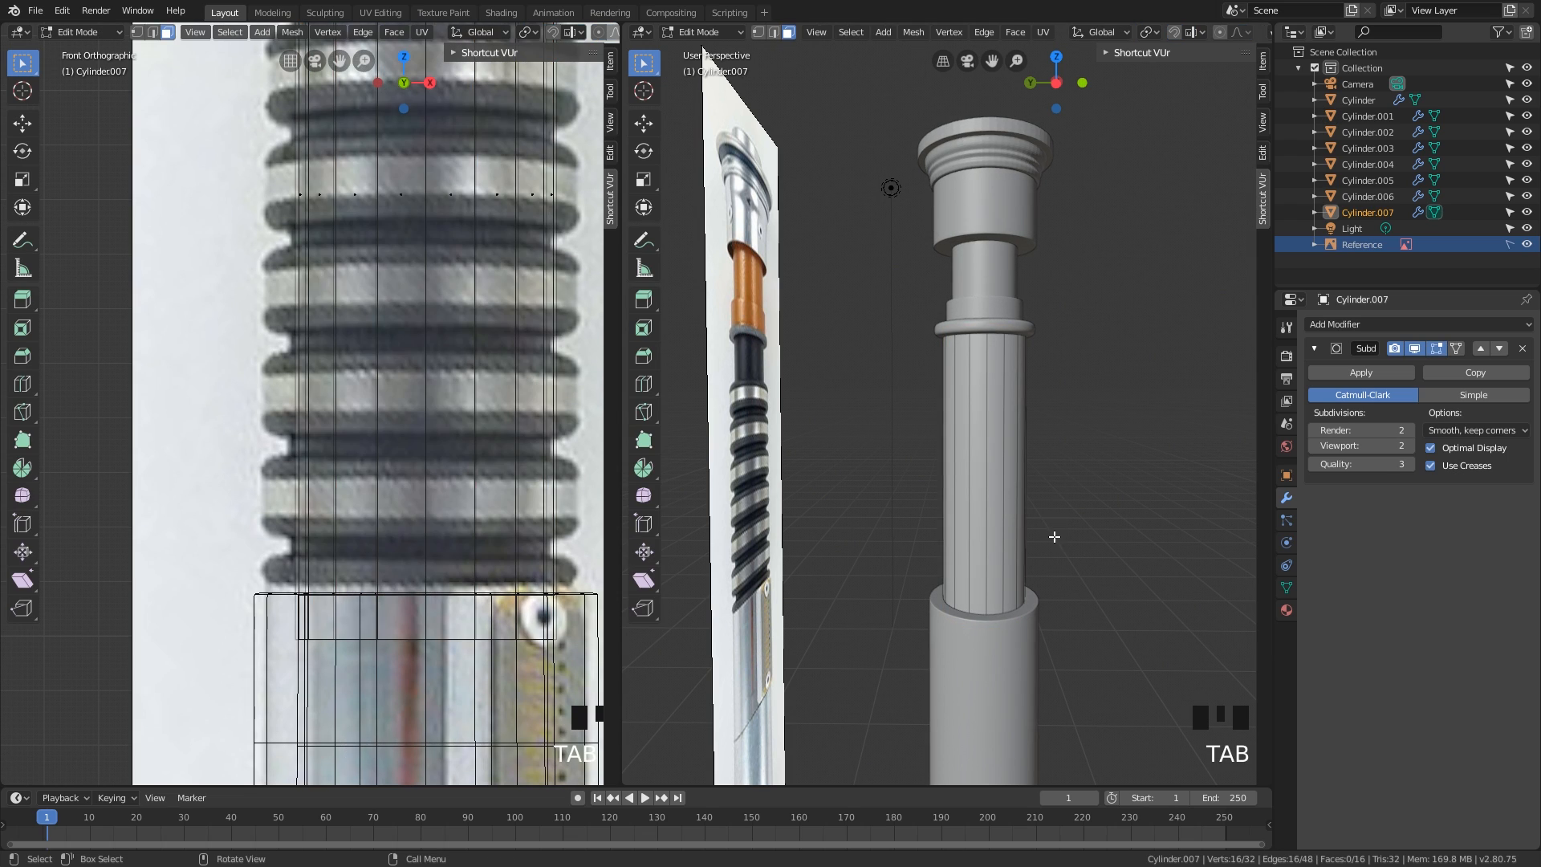
shift+middle_drag(479, 465, 534, 509)
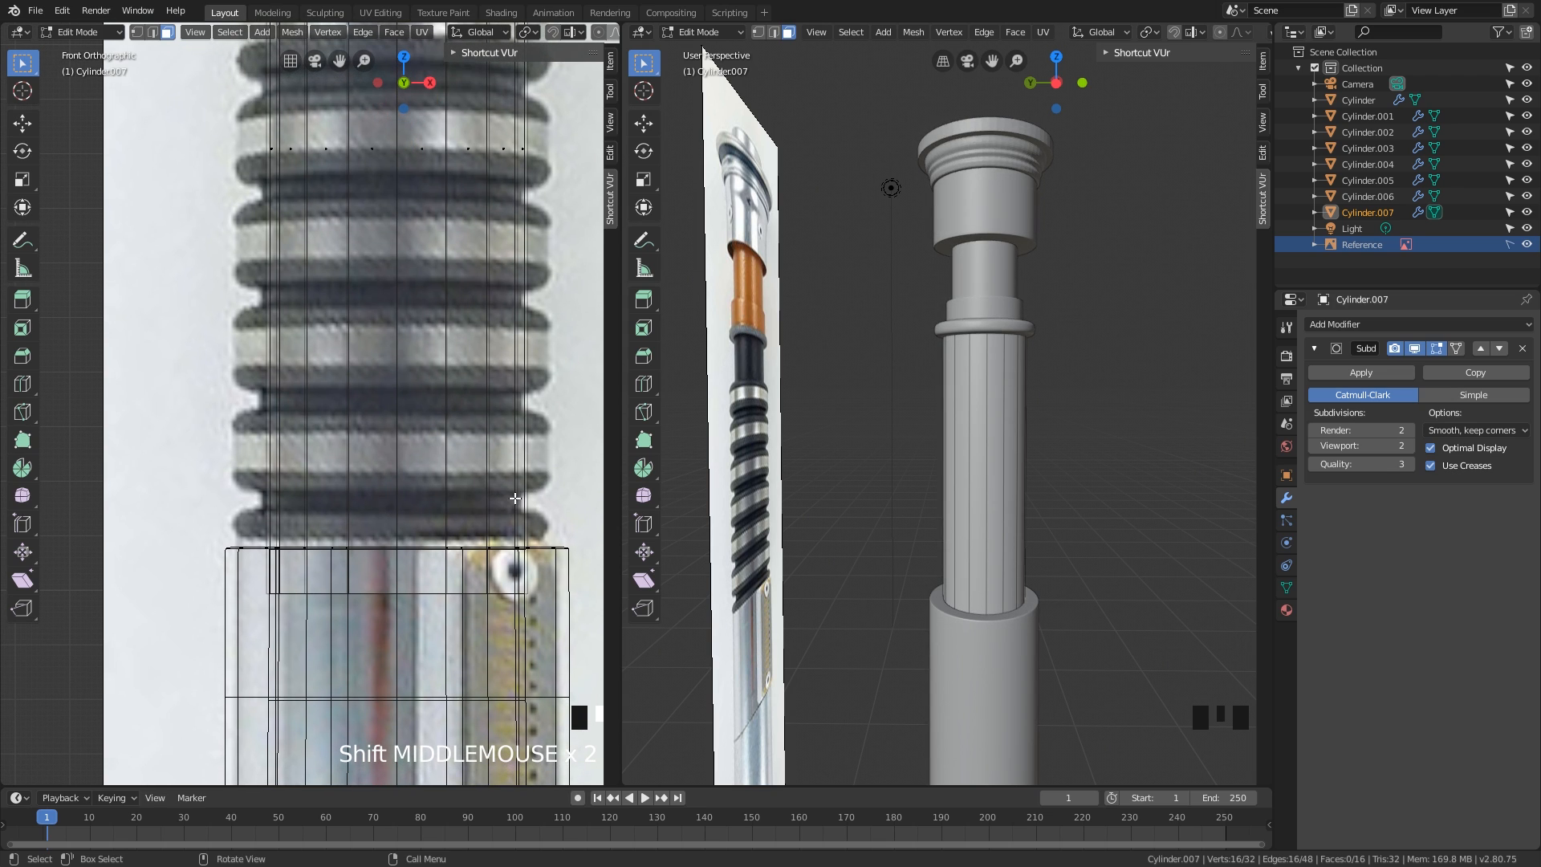
mouse_move(515, 499)
shift+middle_down()
mouse_move(501, 480)
mouse_move(513, 485)
shift+middle_up()
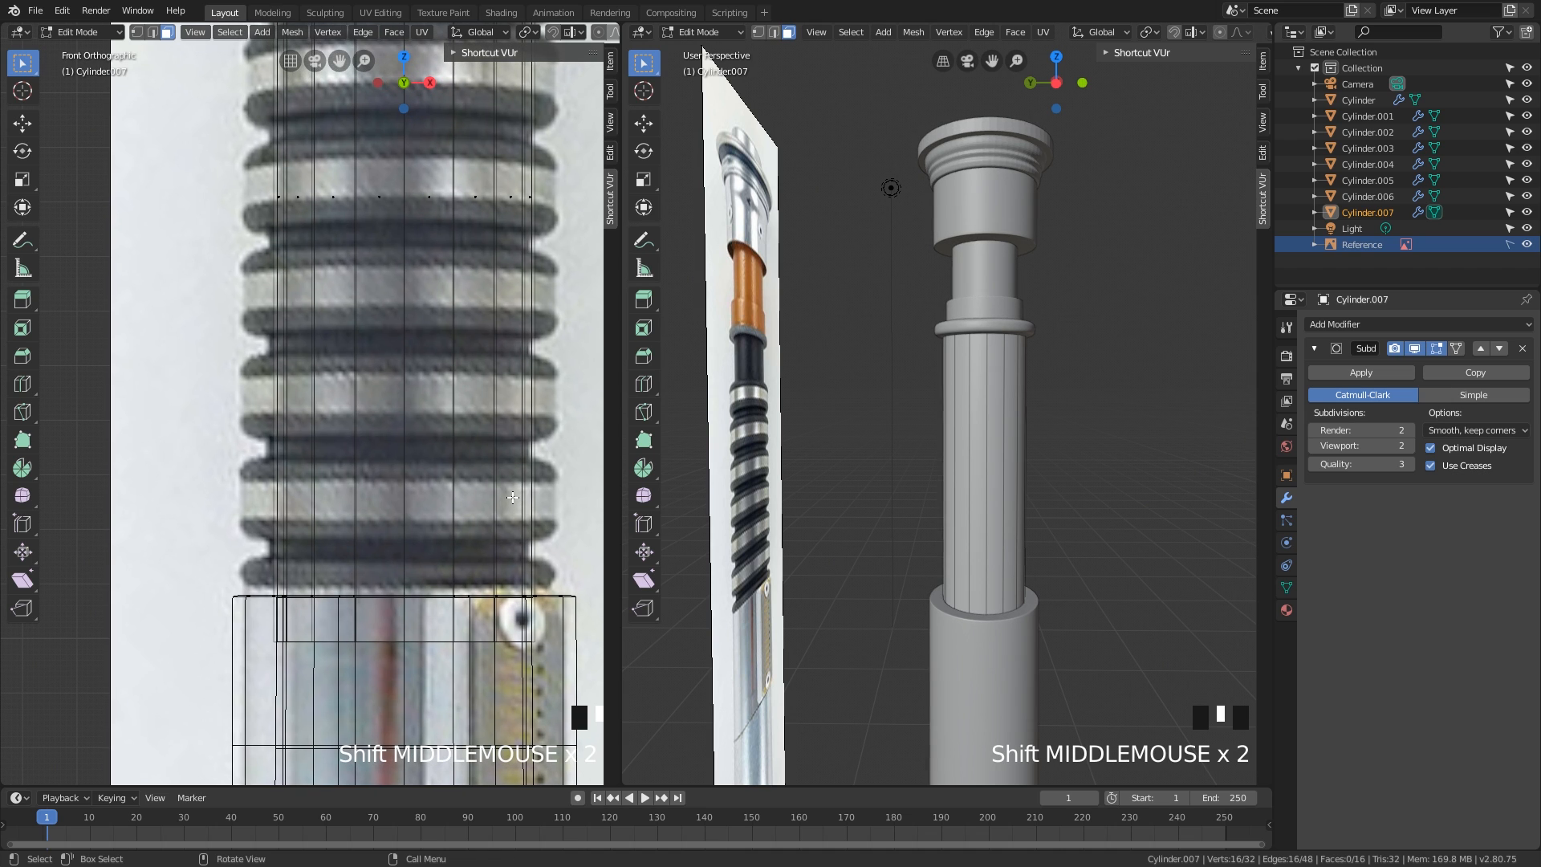
shift+middle_drag(717, 552, 716, 509)
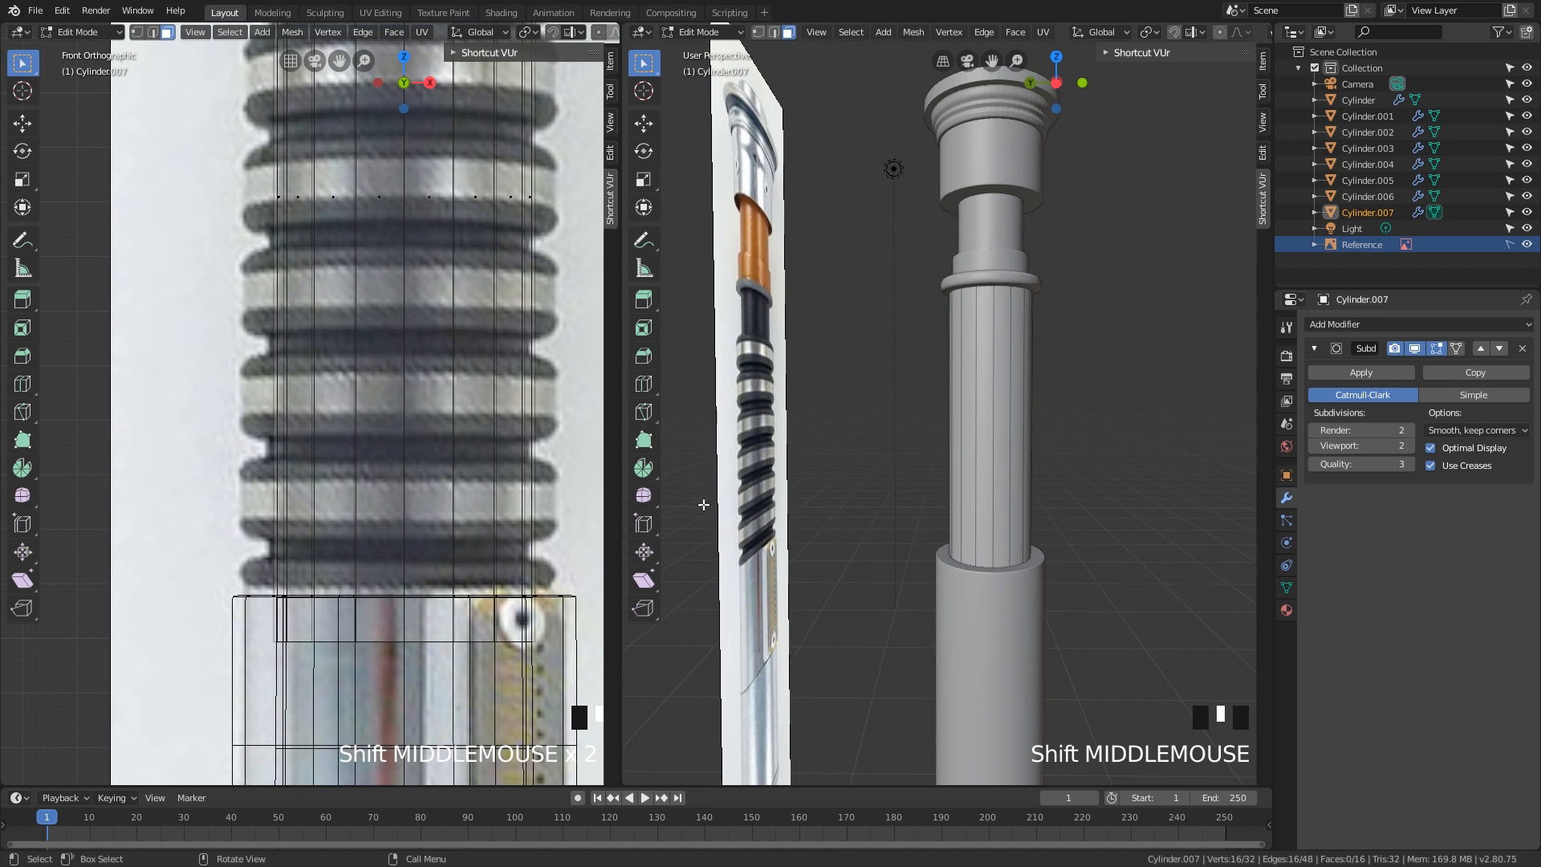
scroll(1039, 549, up, 1)
shift+middle_drag(1038, 549, 1011, 508)
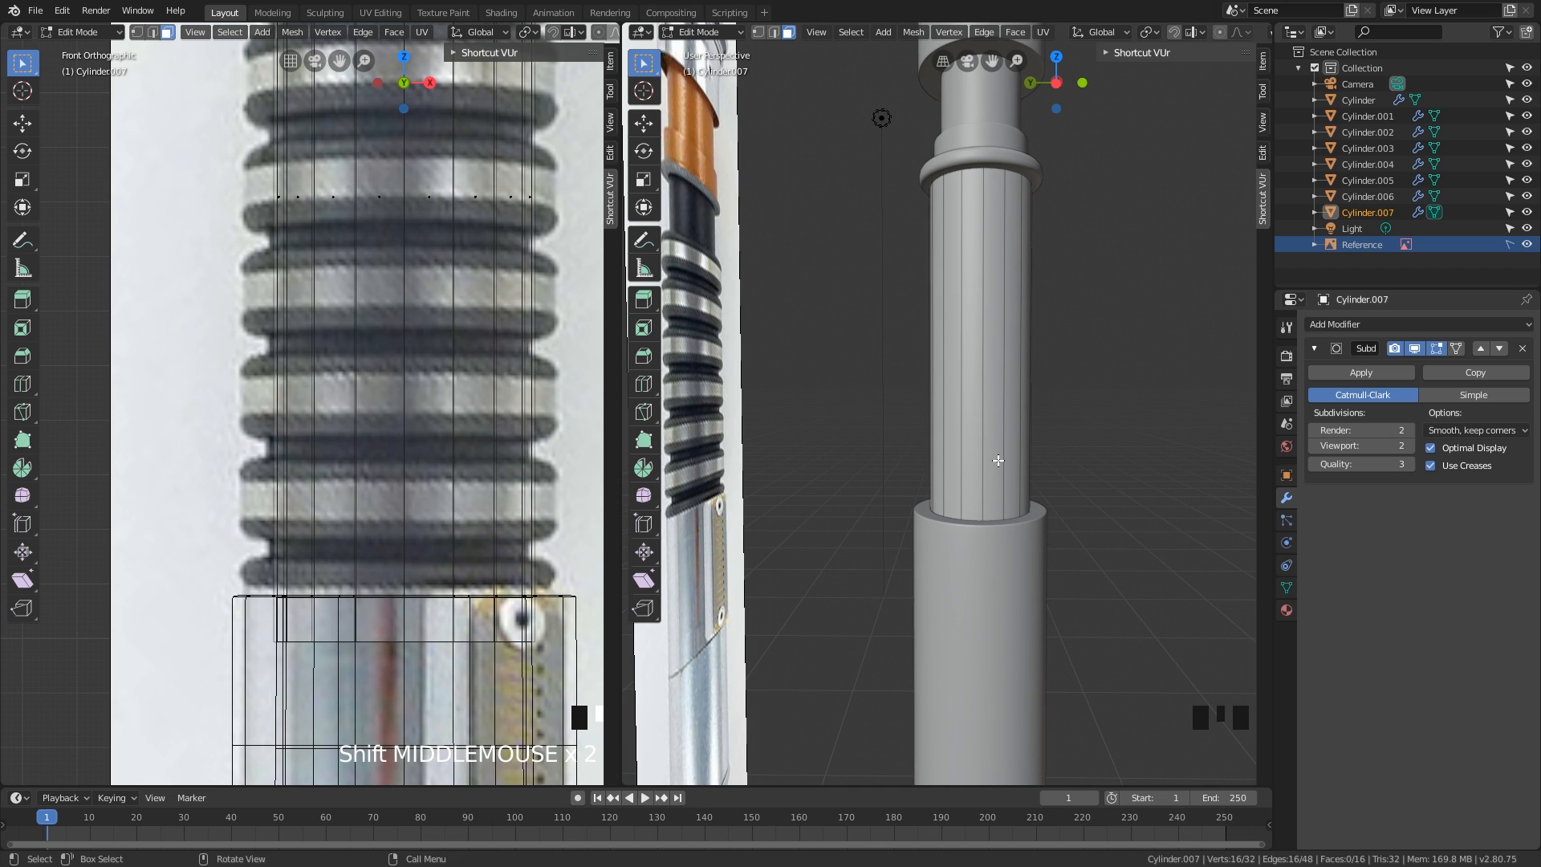
key(Tab)
key(Tab)
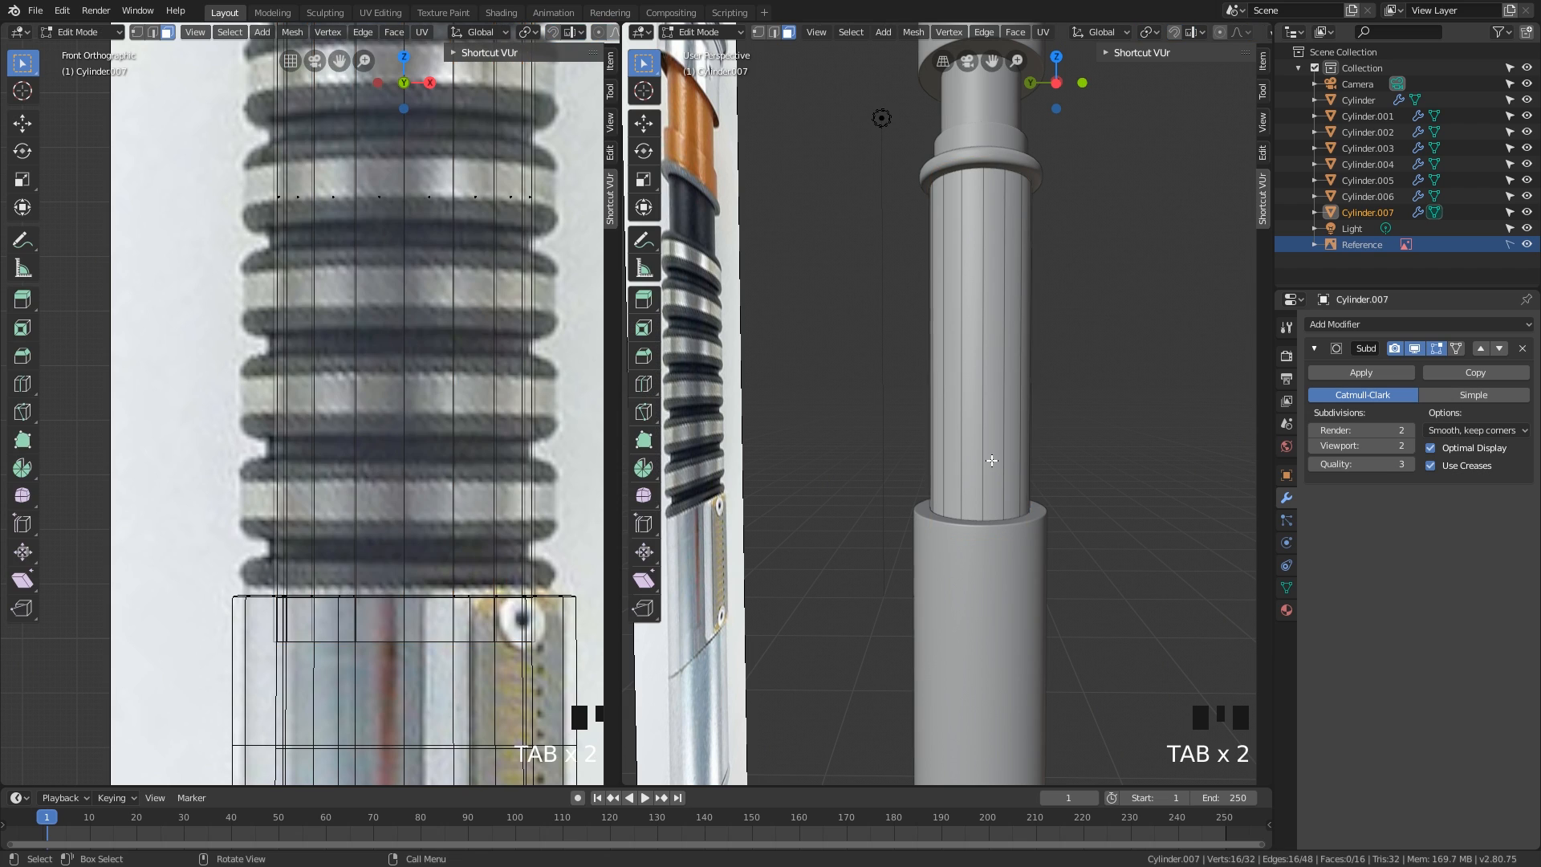
key(ctrl+r)
click(979, 493)
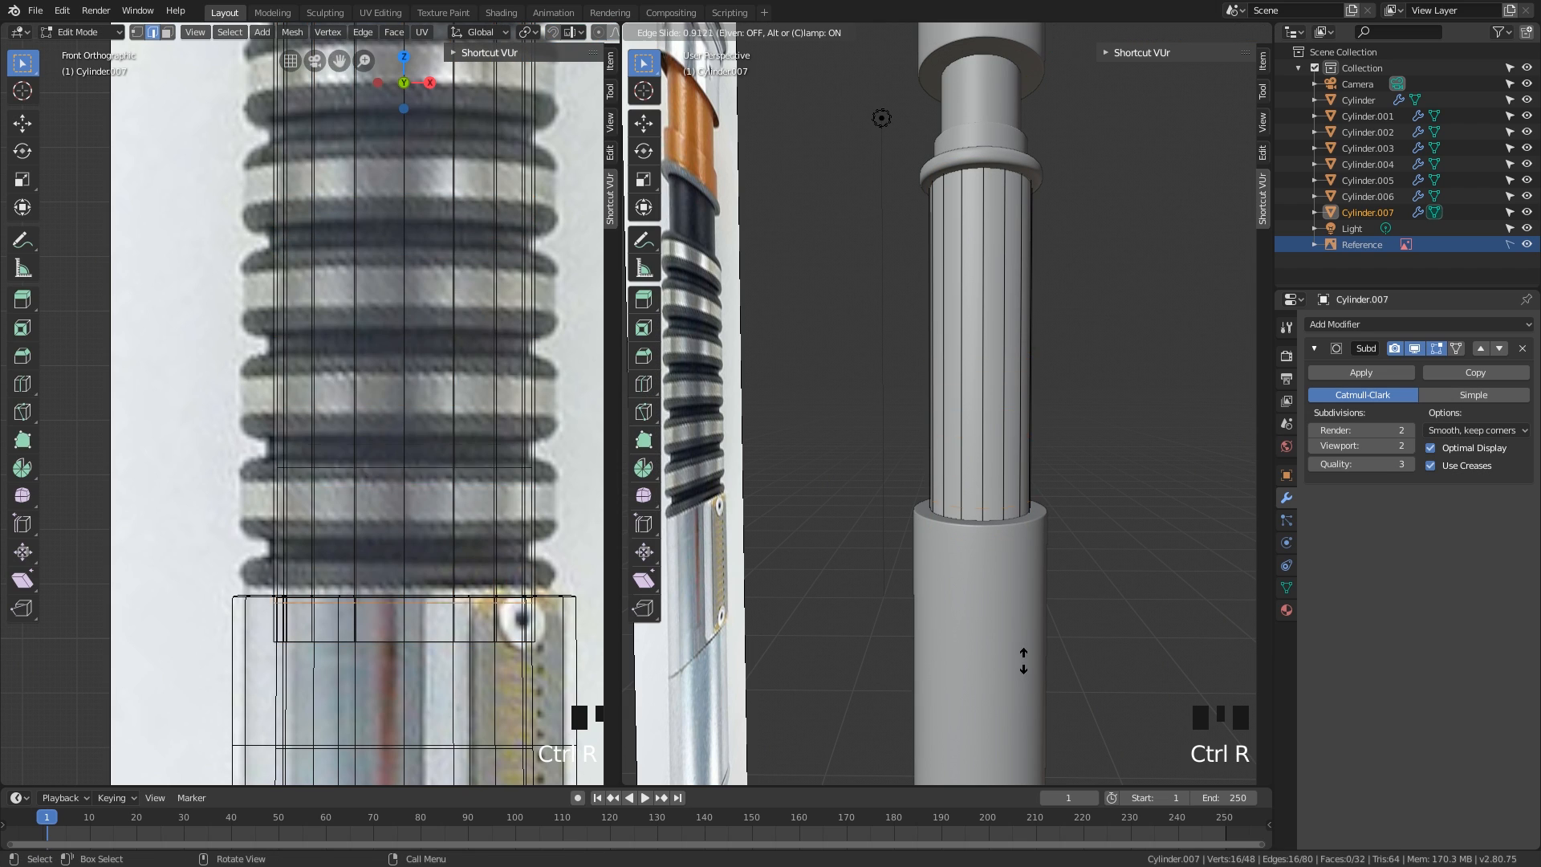
click(1018, 598)
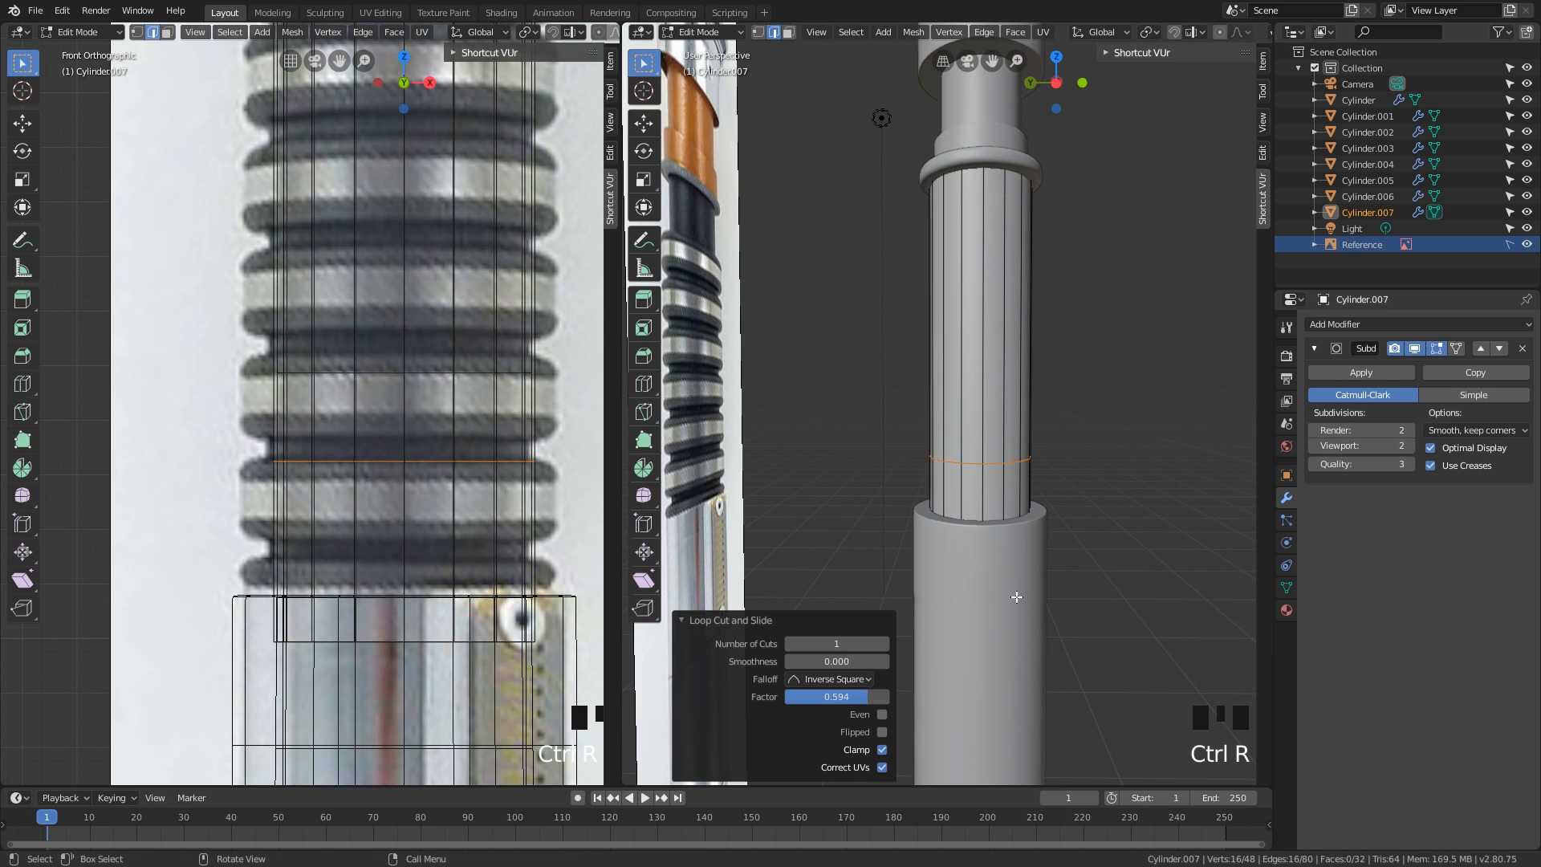
click(1437, 348)
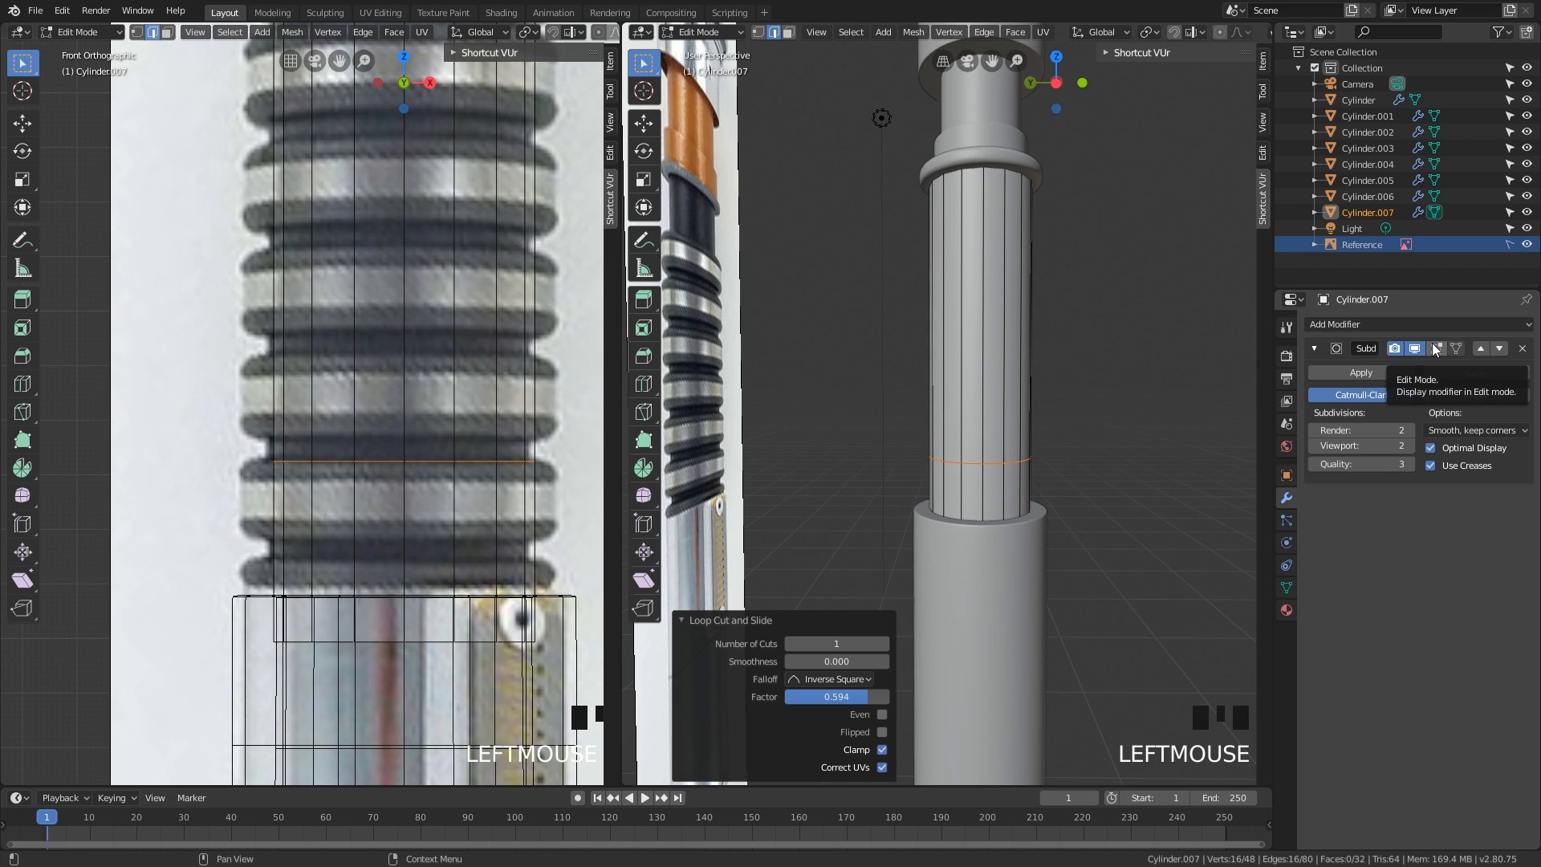
- Add a second edge loop between the first one and the grip cylinder's lower end, at factor -0.136
shift+middle_drag(992, 526, 995, 473)
scroll(998, 462, up, 1)
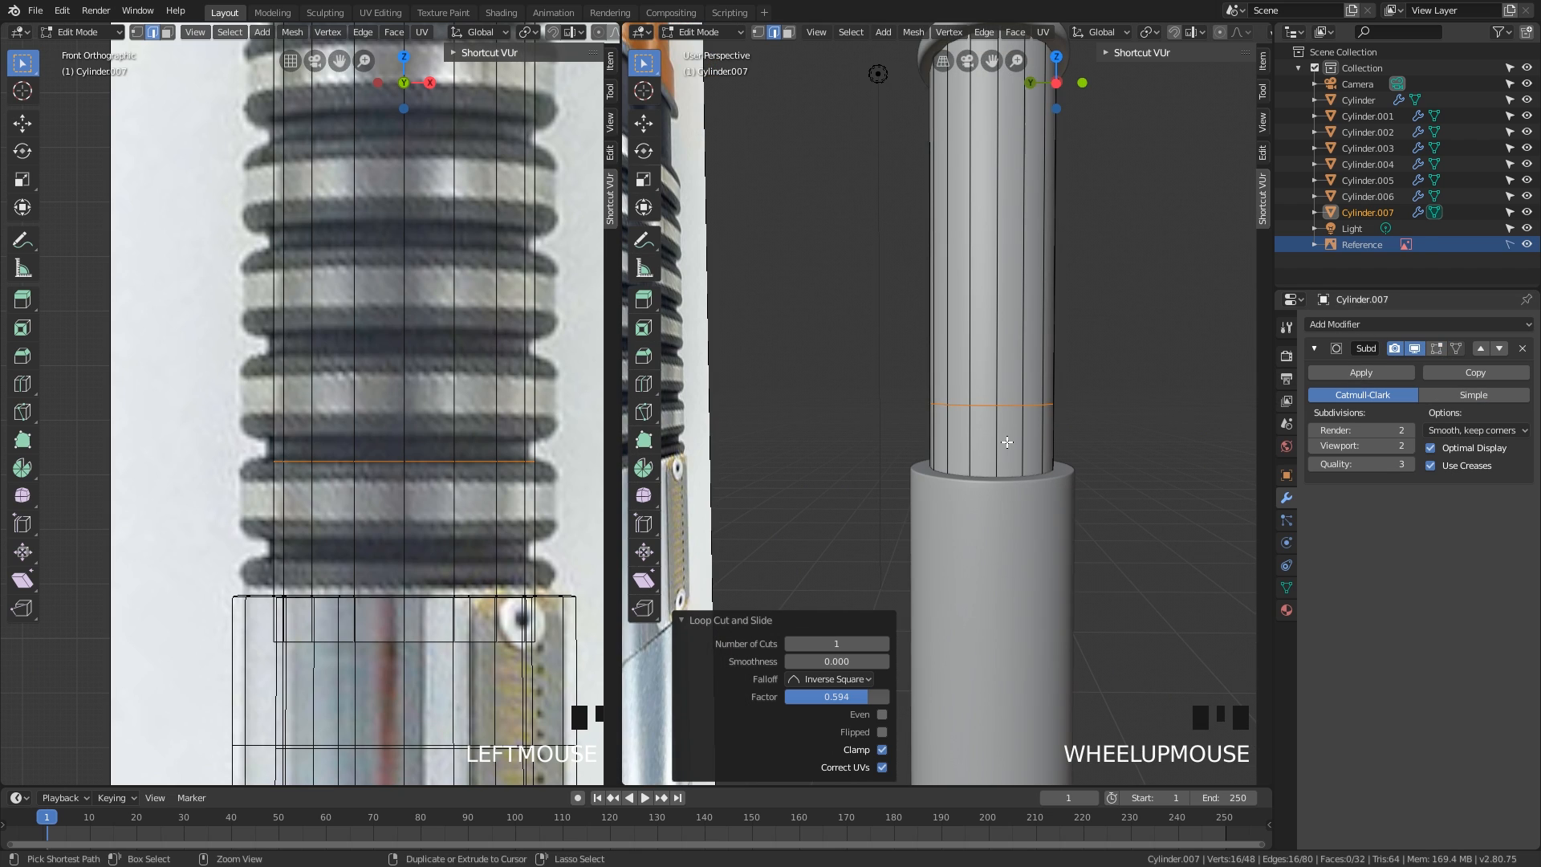
key(ctrl+r)
click(1004, 436)
click(1004, 438)
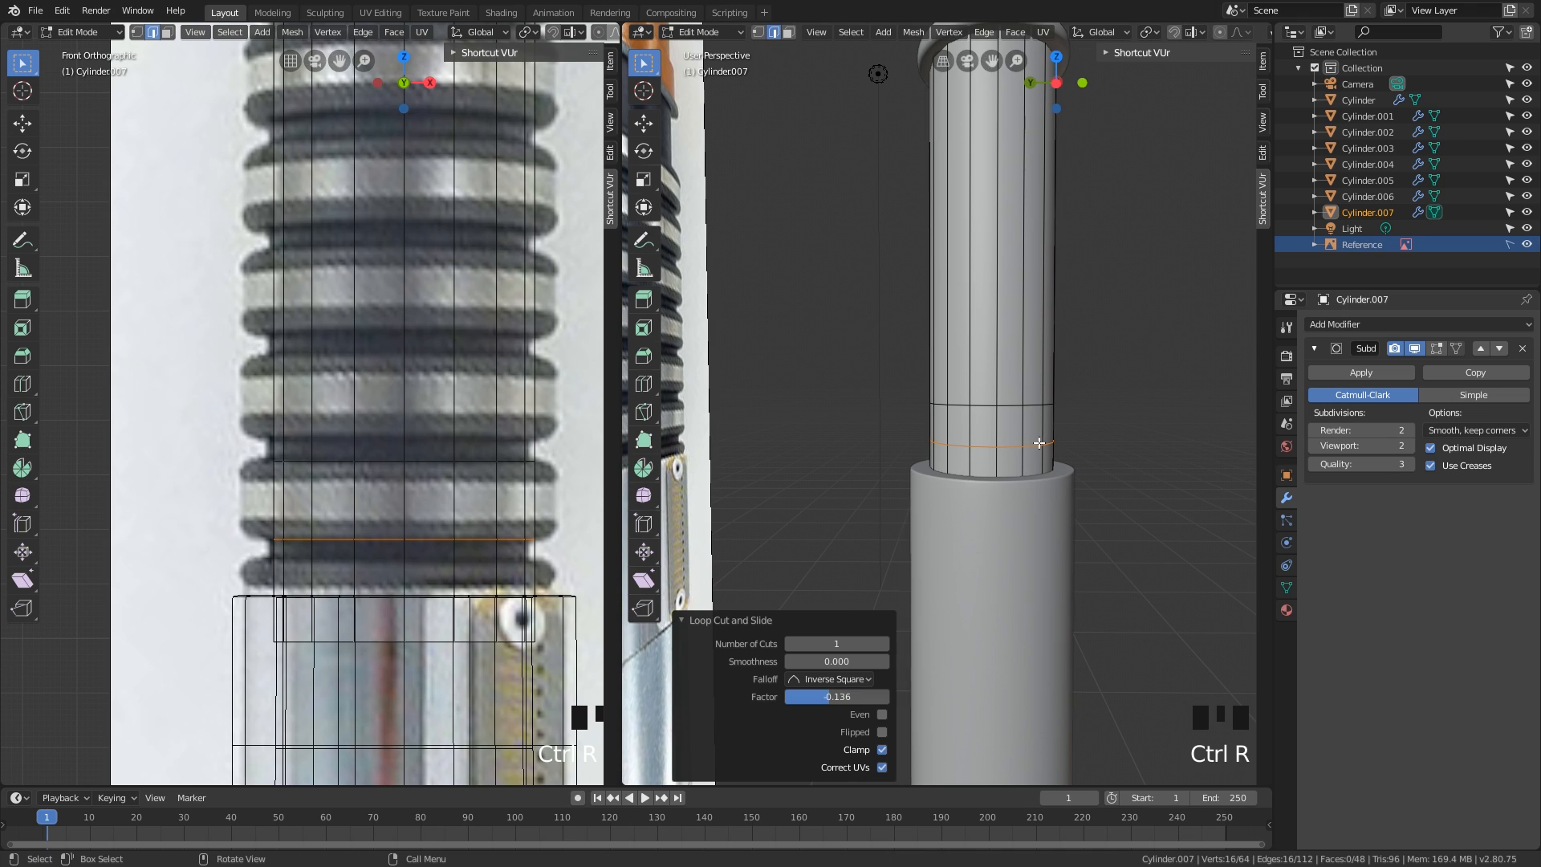
- Duplicate the face band between the two new edge loops in place and separate the copy into its own object
key(3)
click(1030, 431)
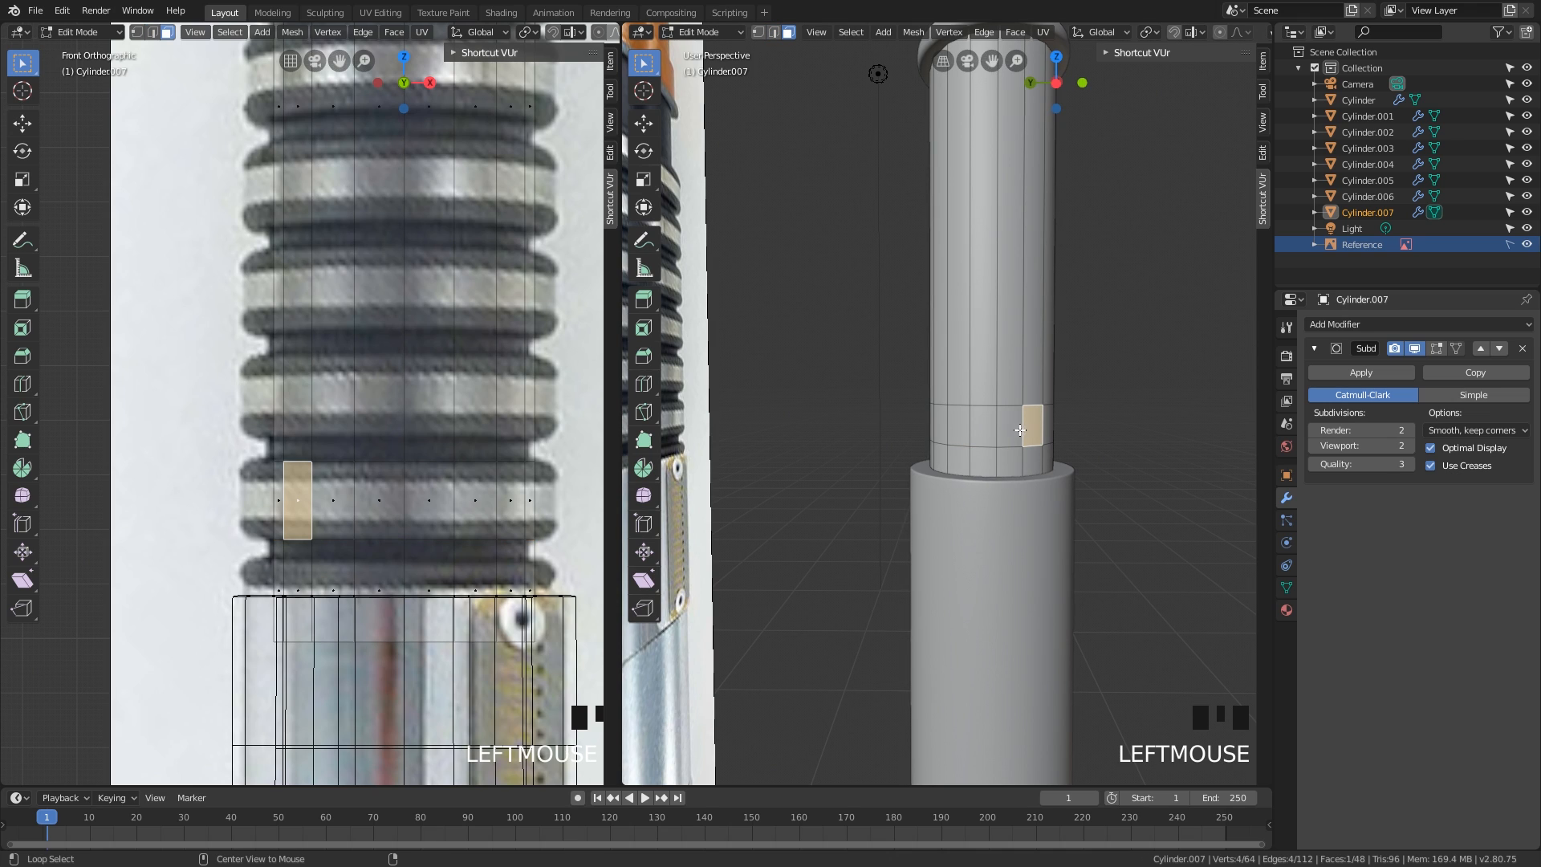
alt+click(1028, 429)
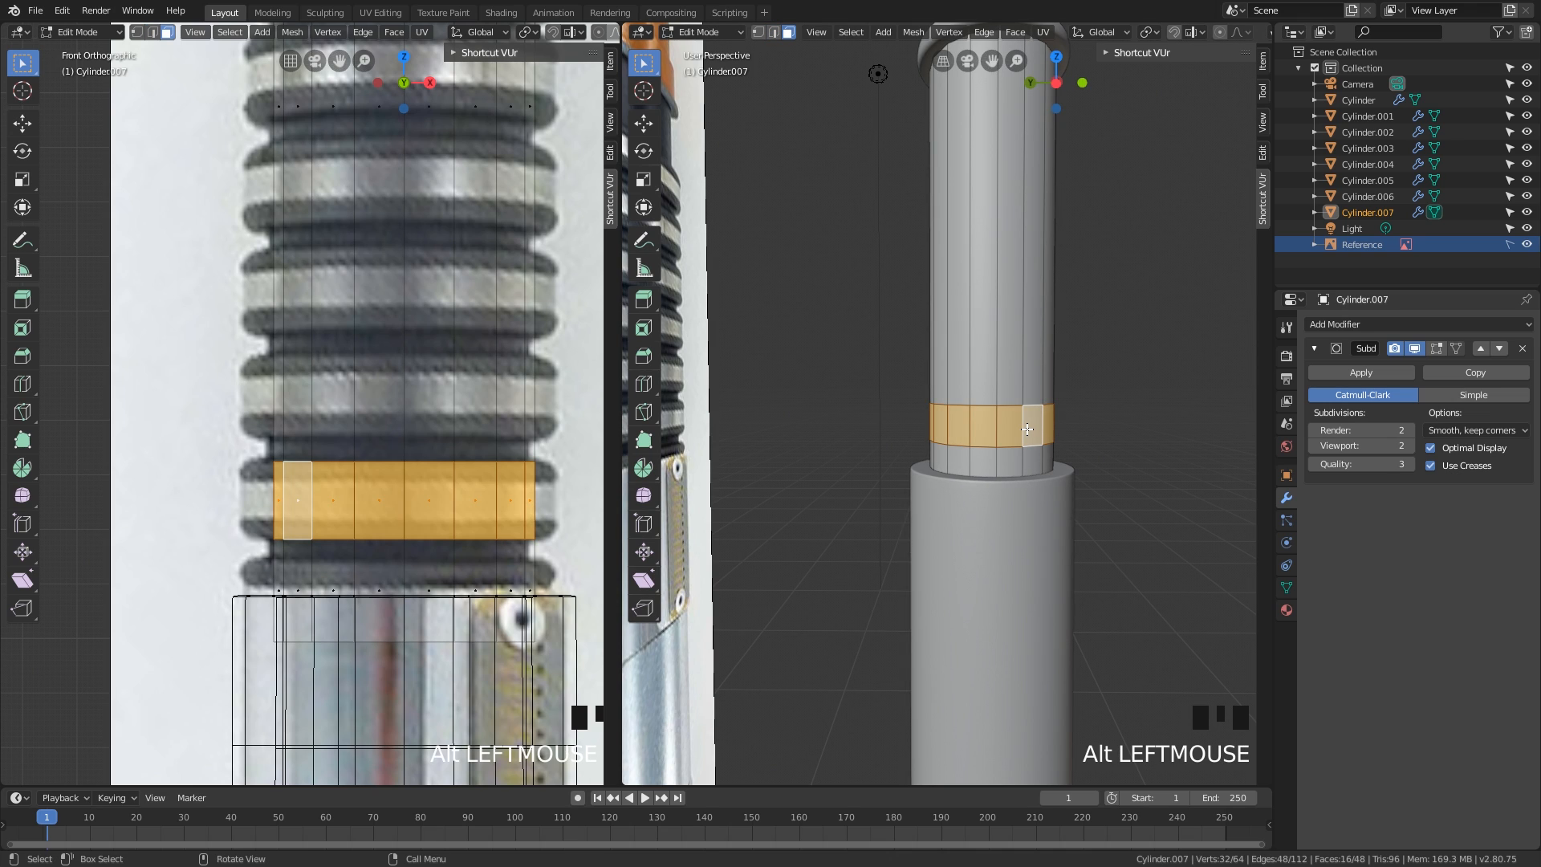
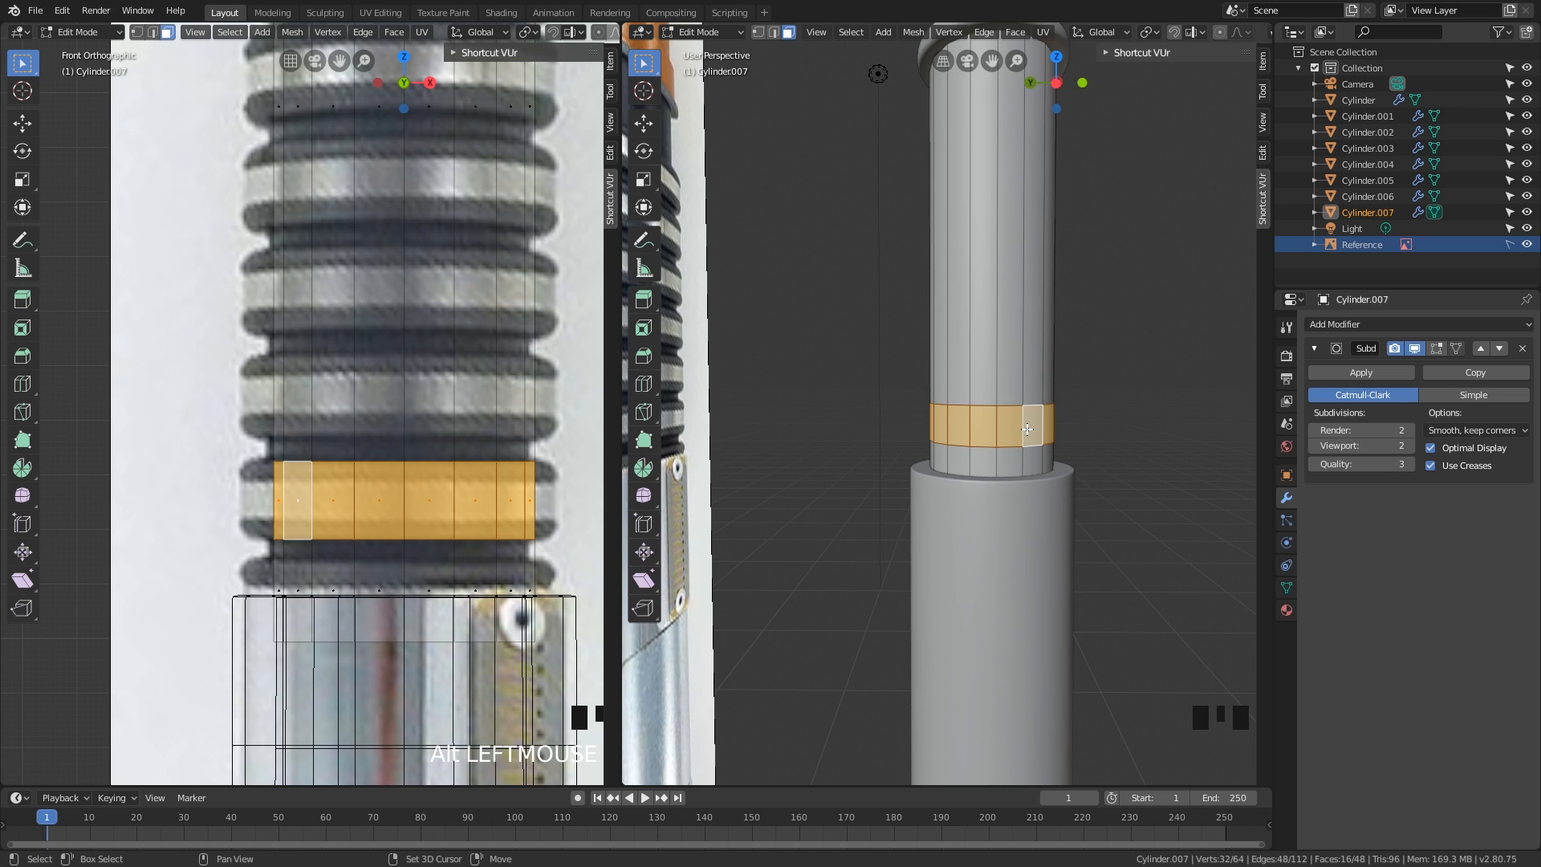
key(shift+d)
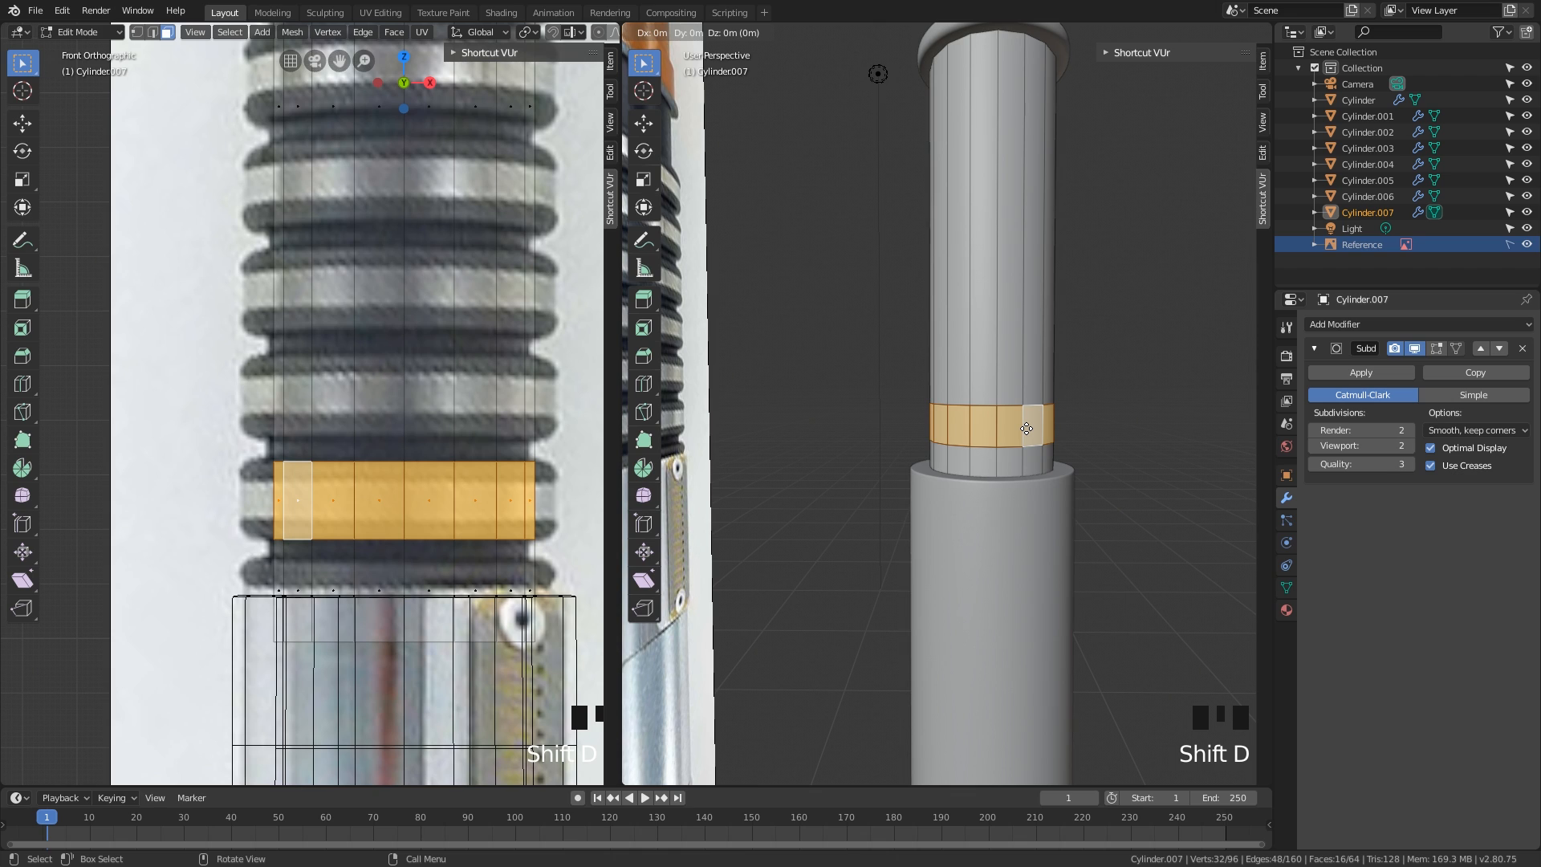
right_click(1101, 407)
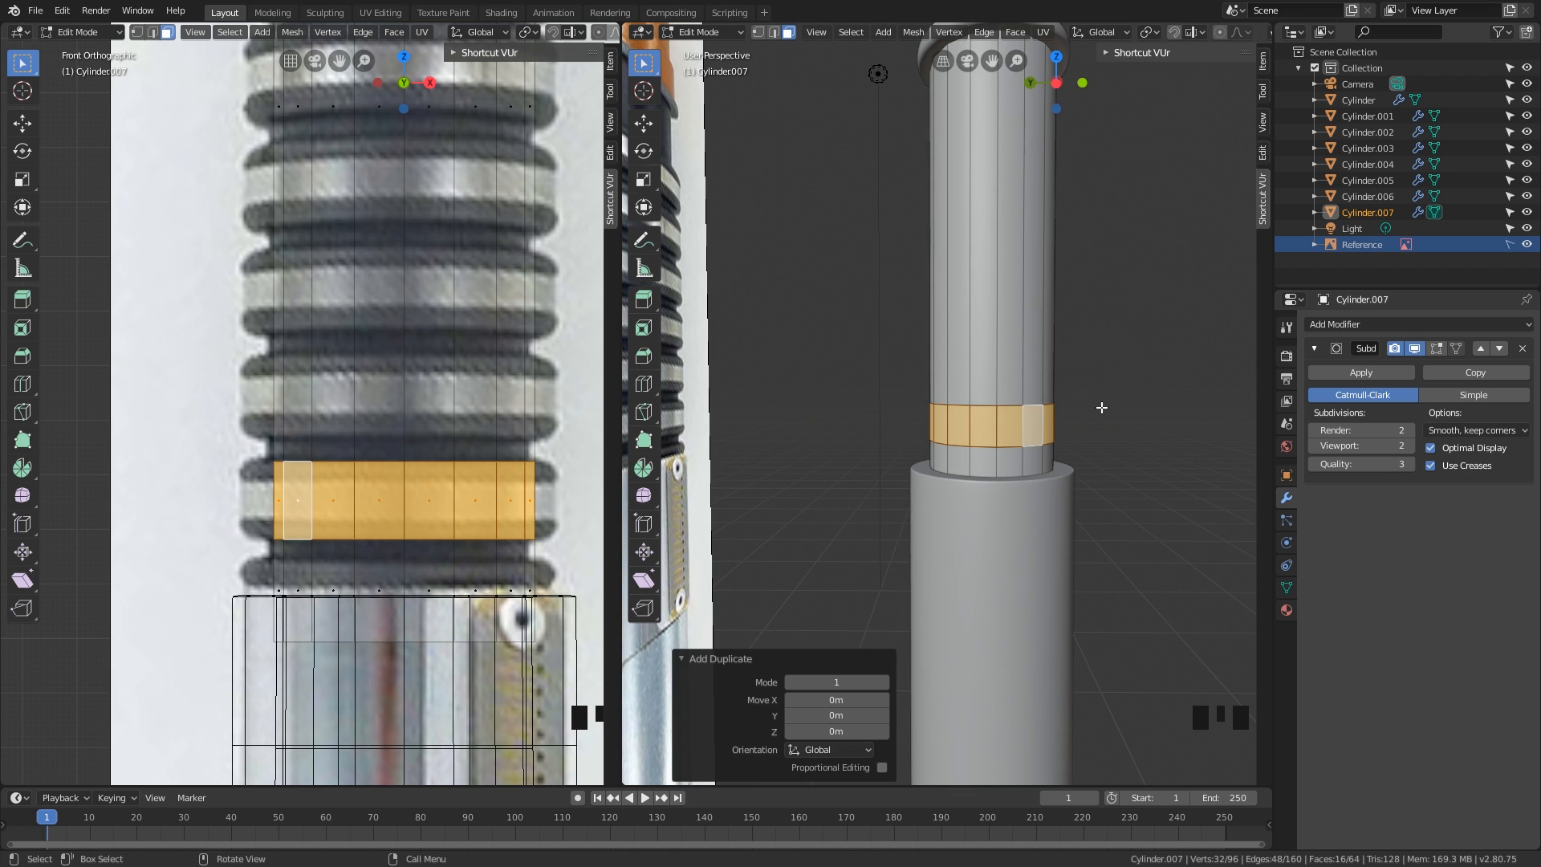
key(p)
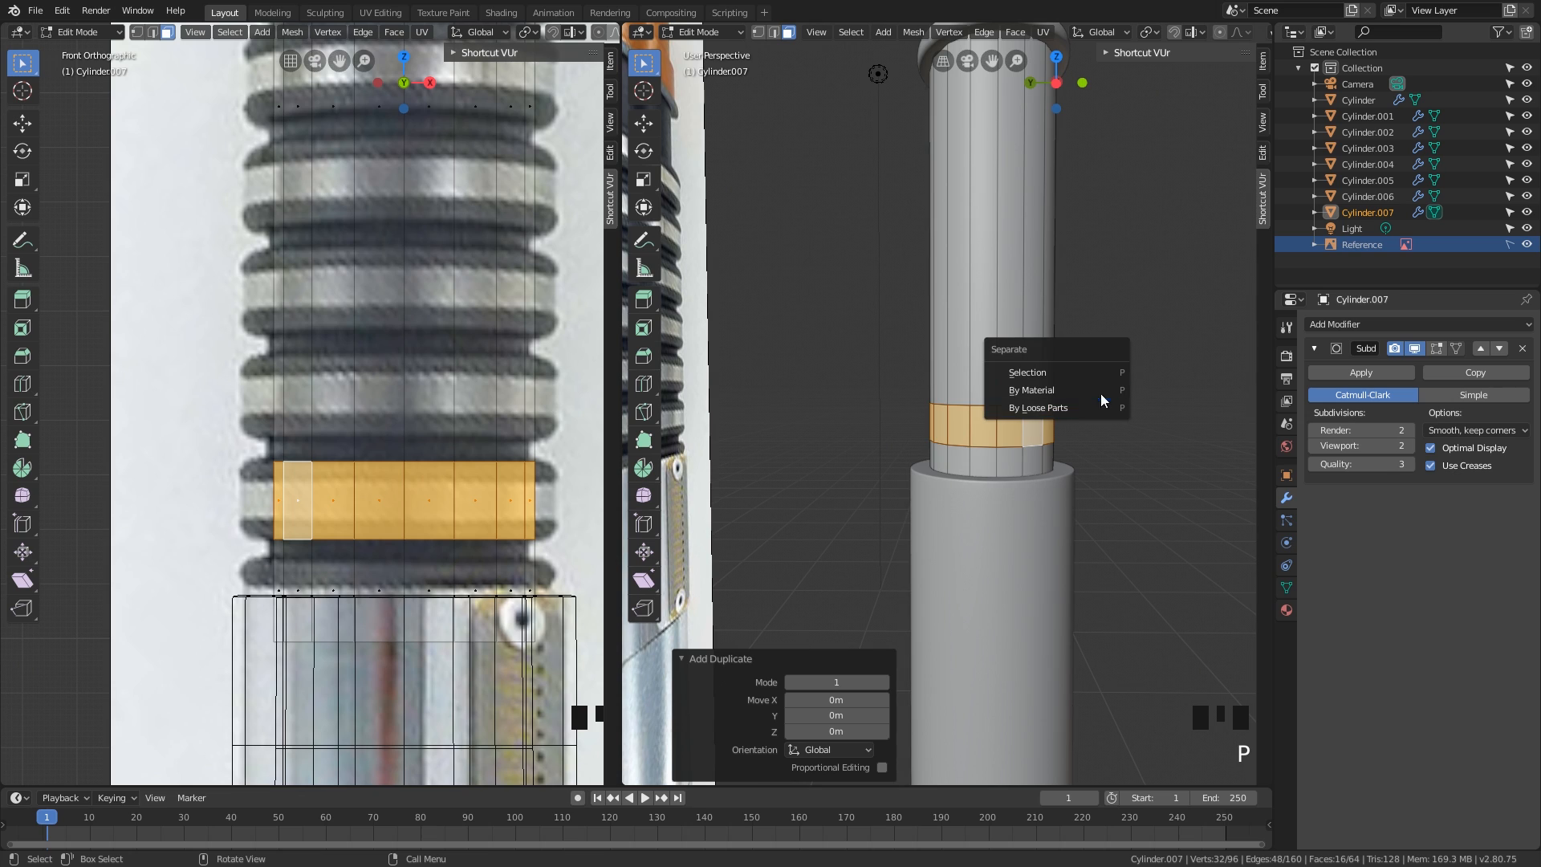
click(1095, 377)
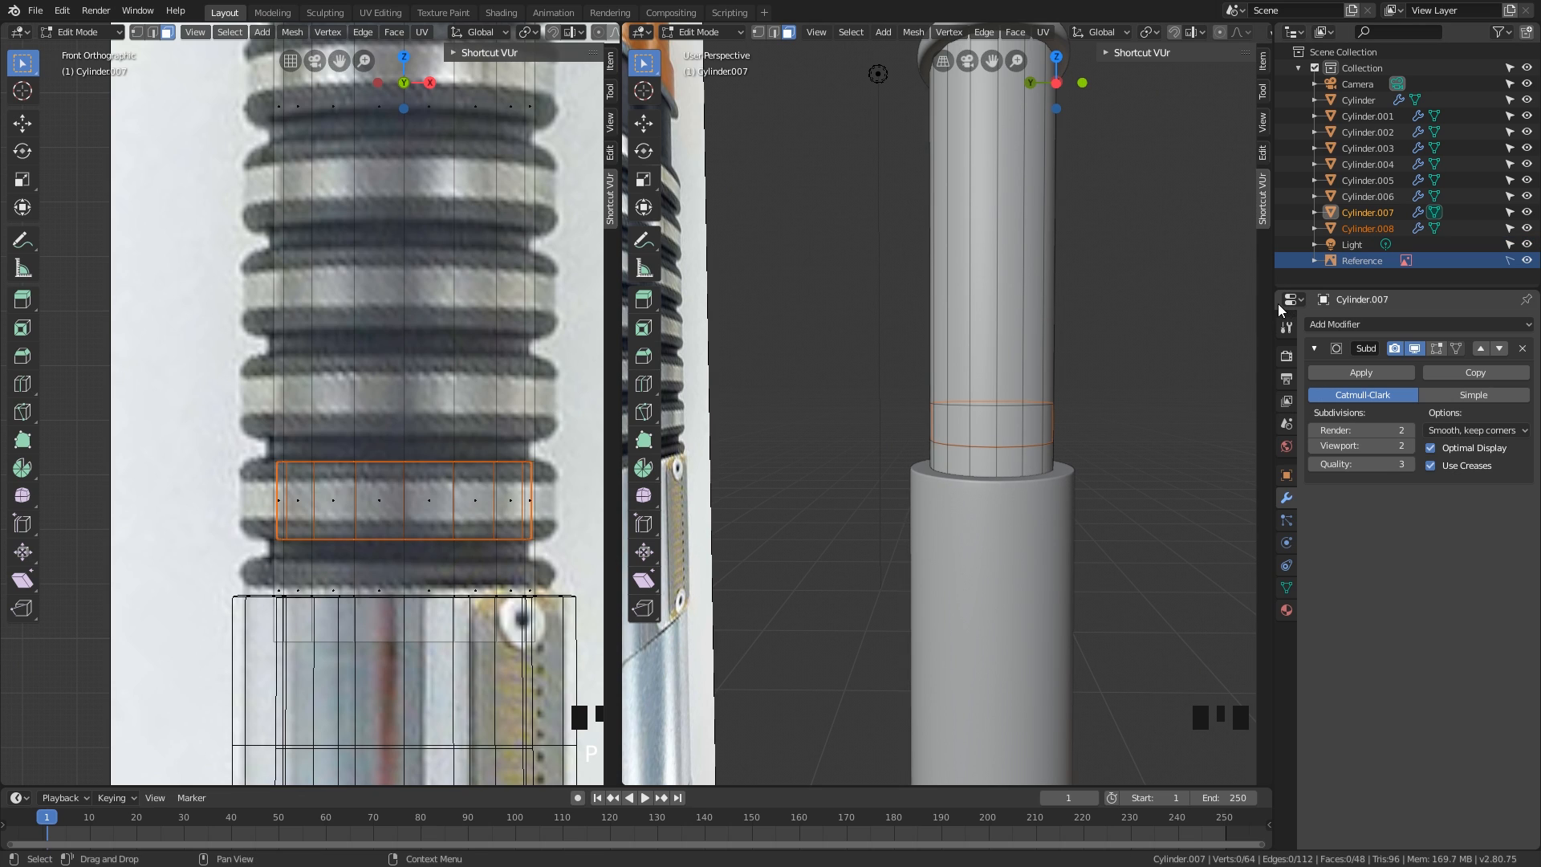
- Stop editing the grip cylinder and open the separated face band's mesh, Cylinder.008, for editing instead
click(1370, 228)
click(1374, 218)
click(1365, 228)
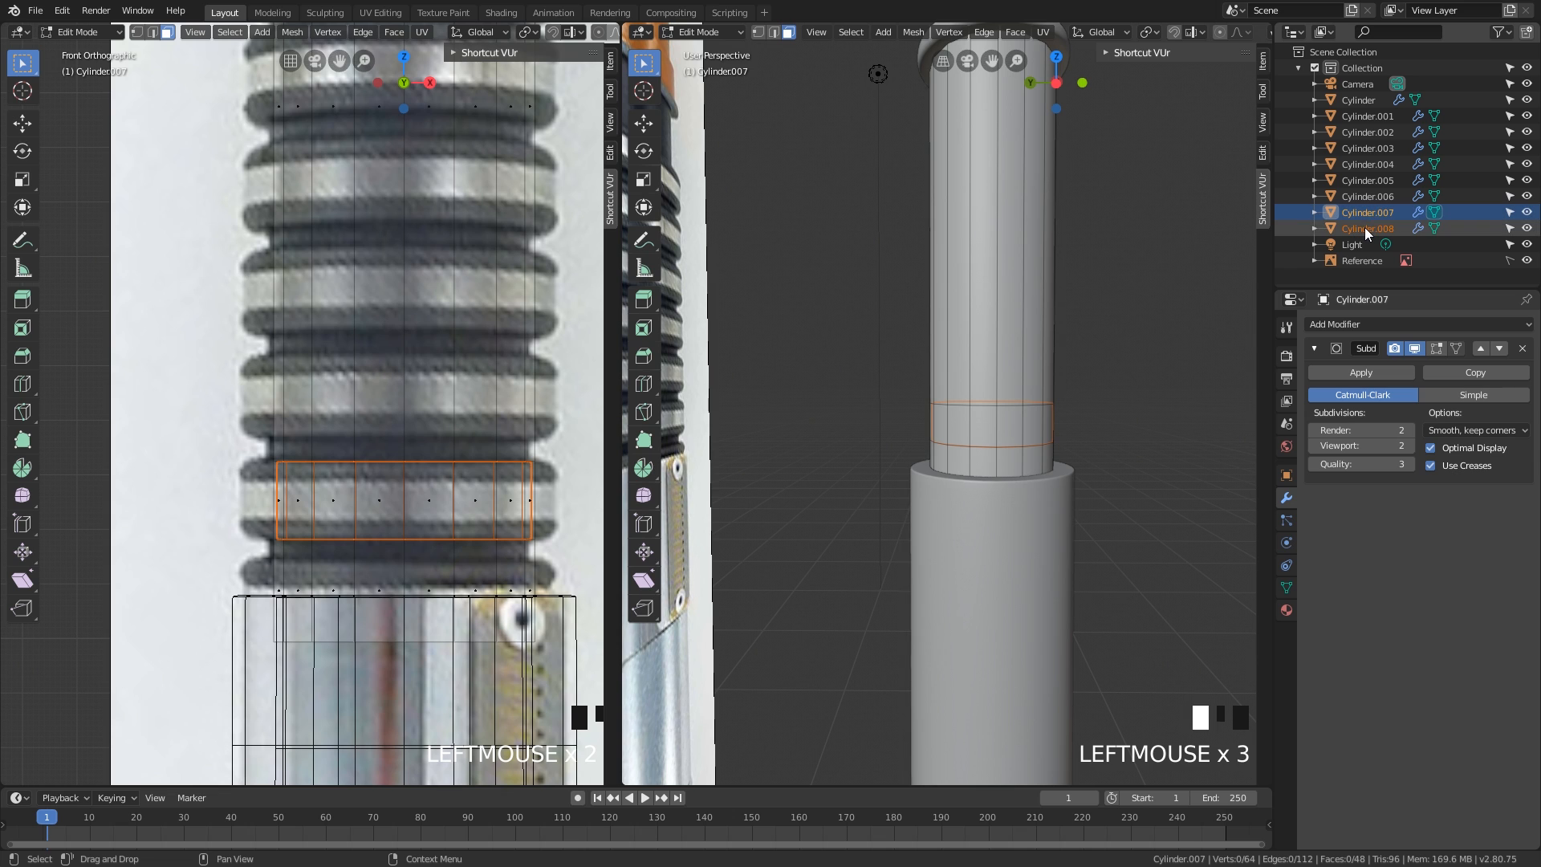
key(Tab)
click(1015, 428)
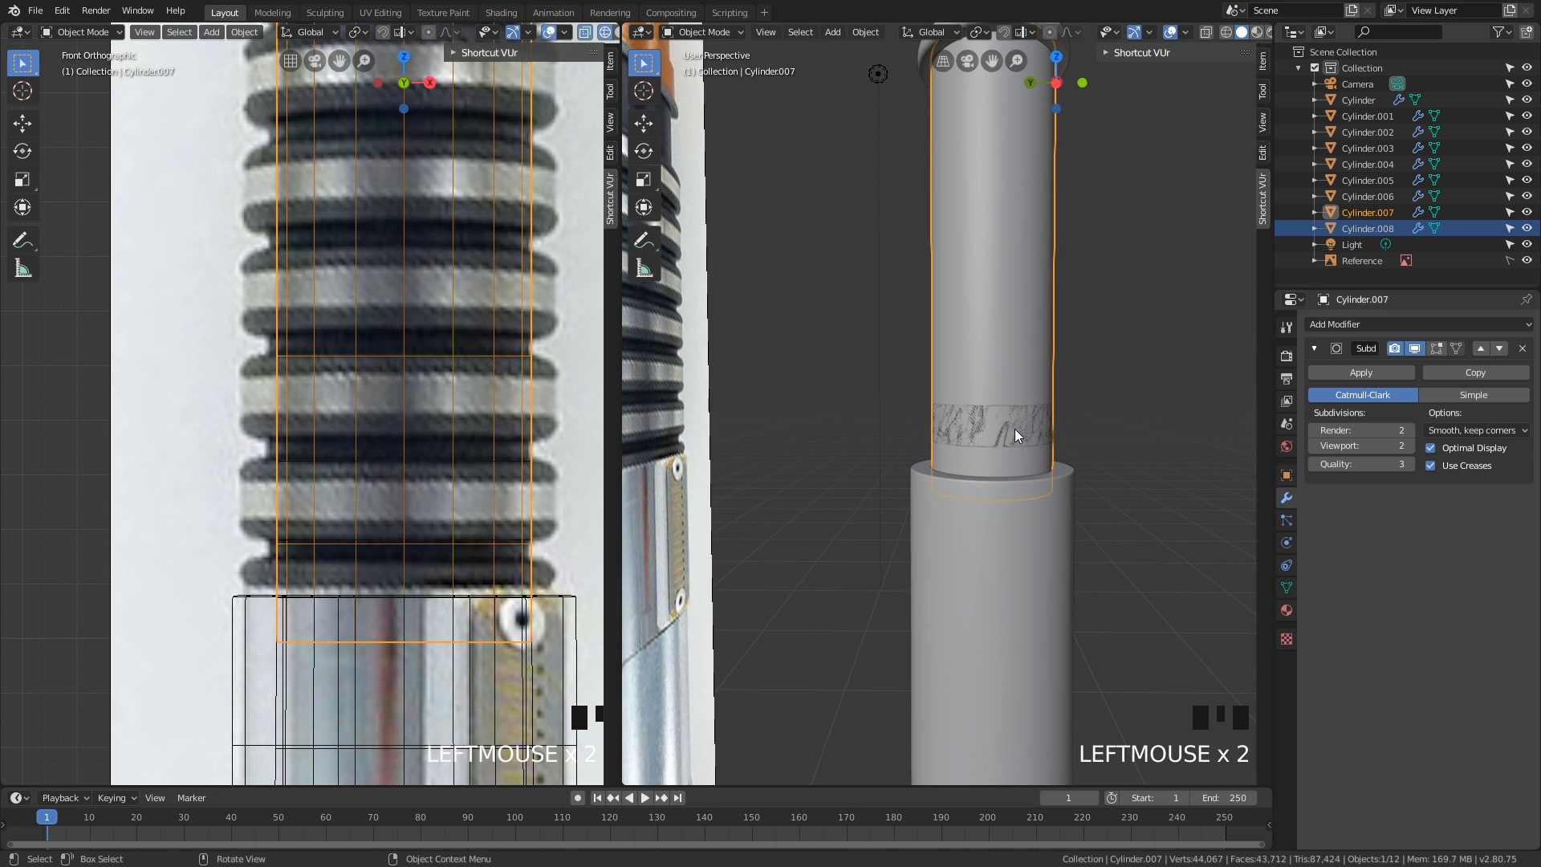
click(1371, 210)
scroll(1162, 357, down, 2)
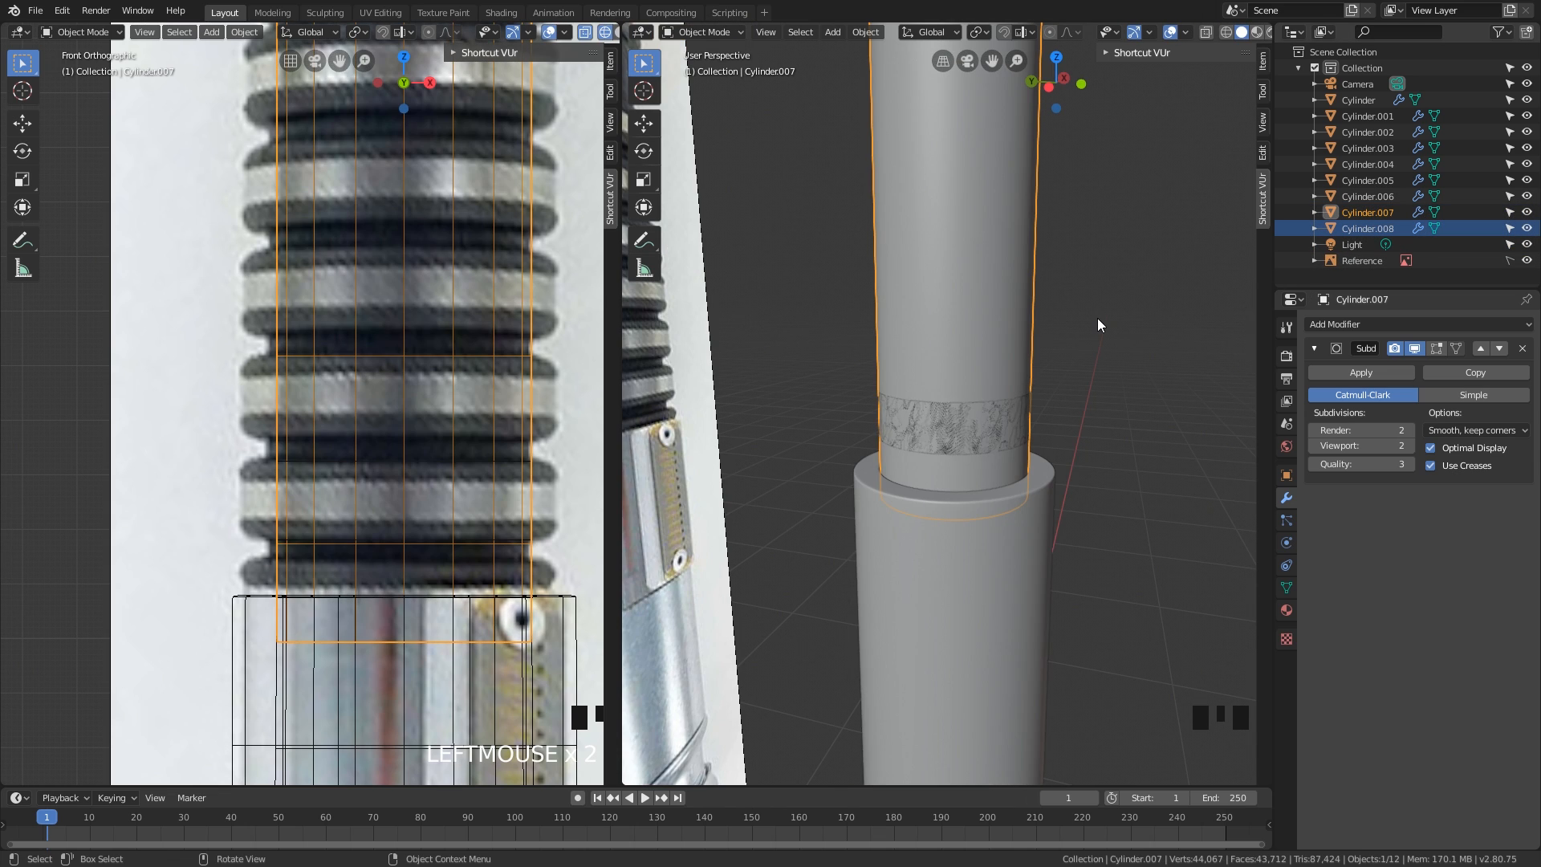
click(1096, 318)
click(1356, 220)
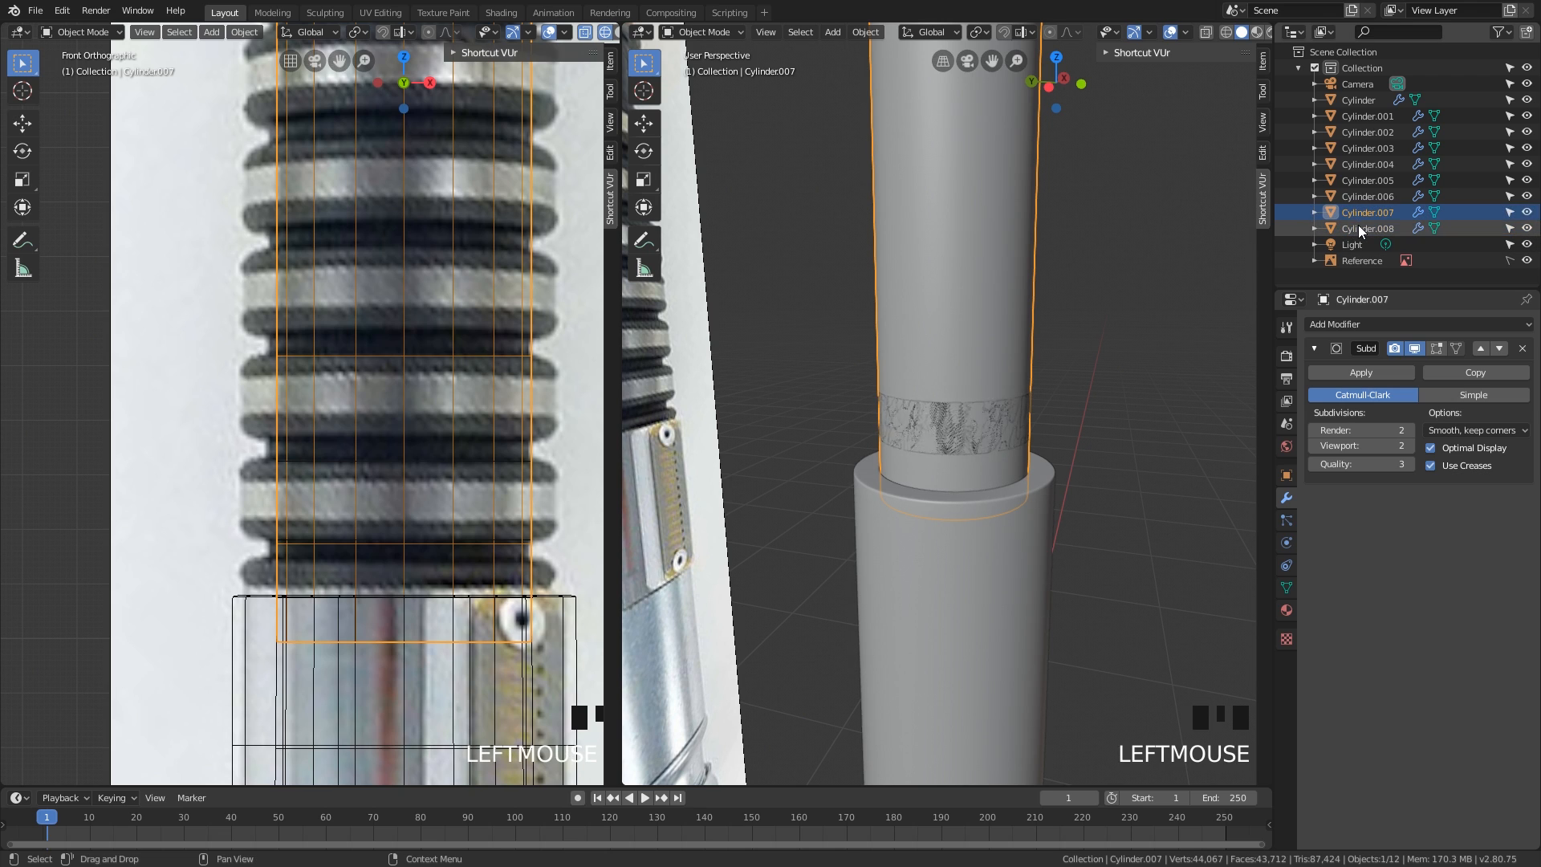
click(1358, 225)
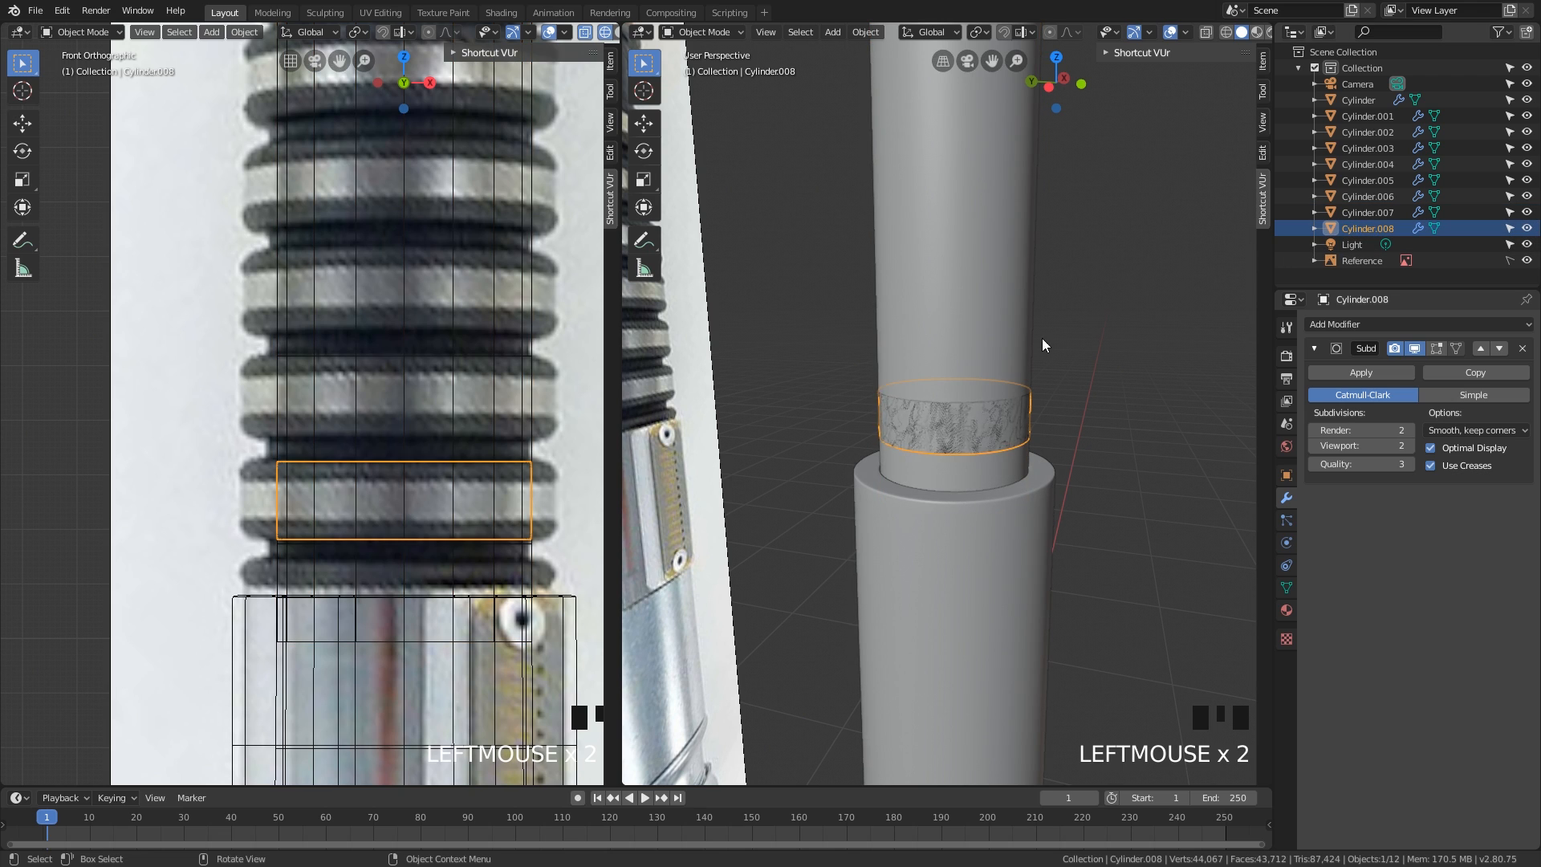
key(Tab)
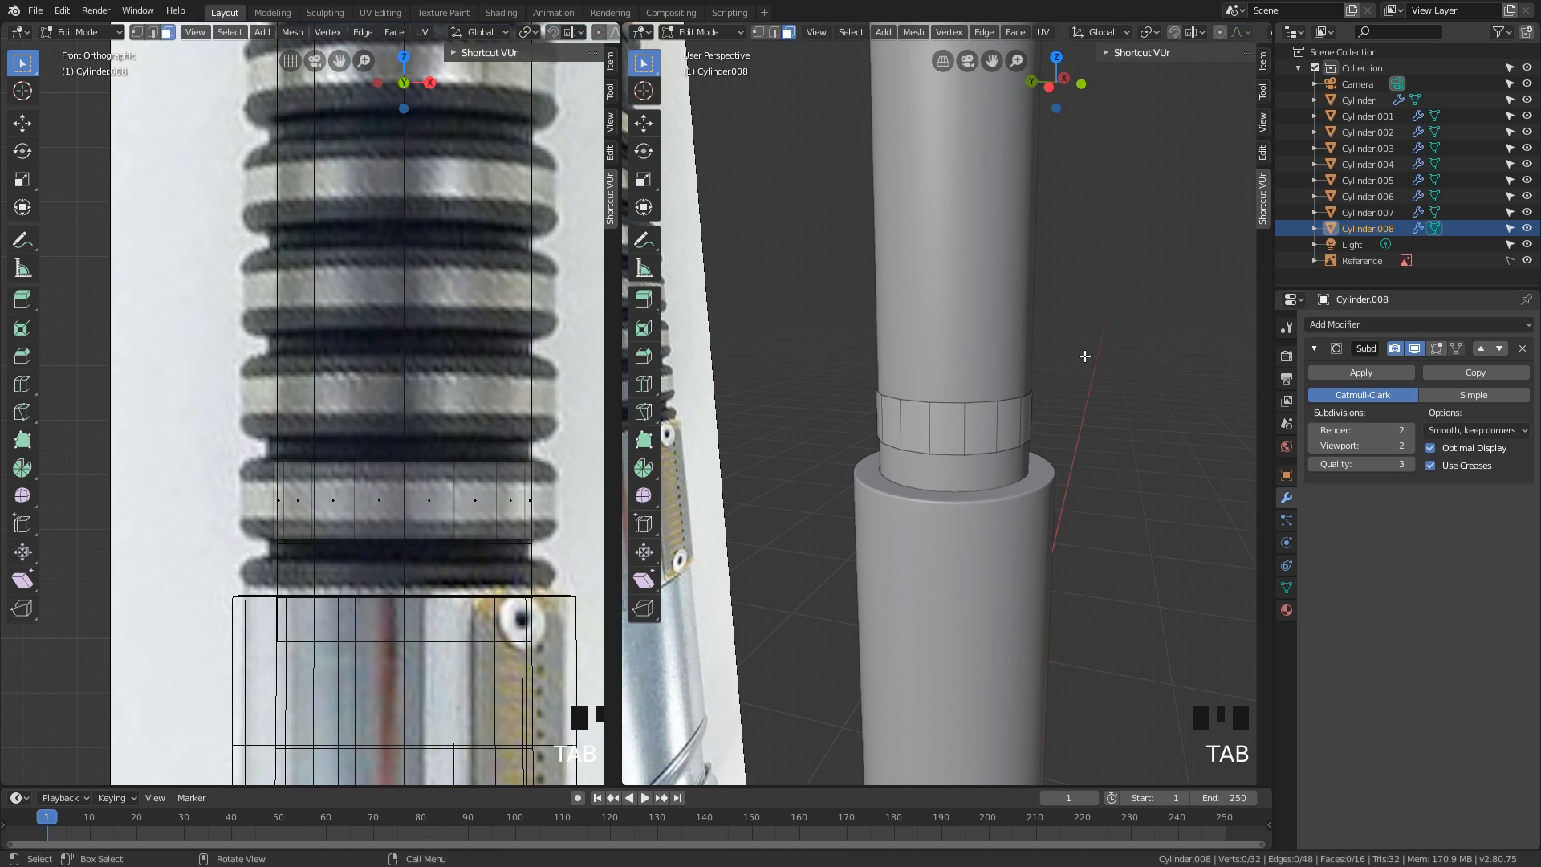
scroll(1076, 410, up, 1)
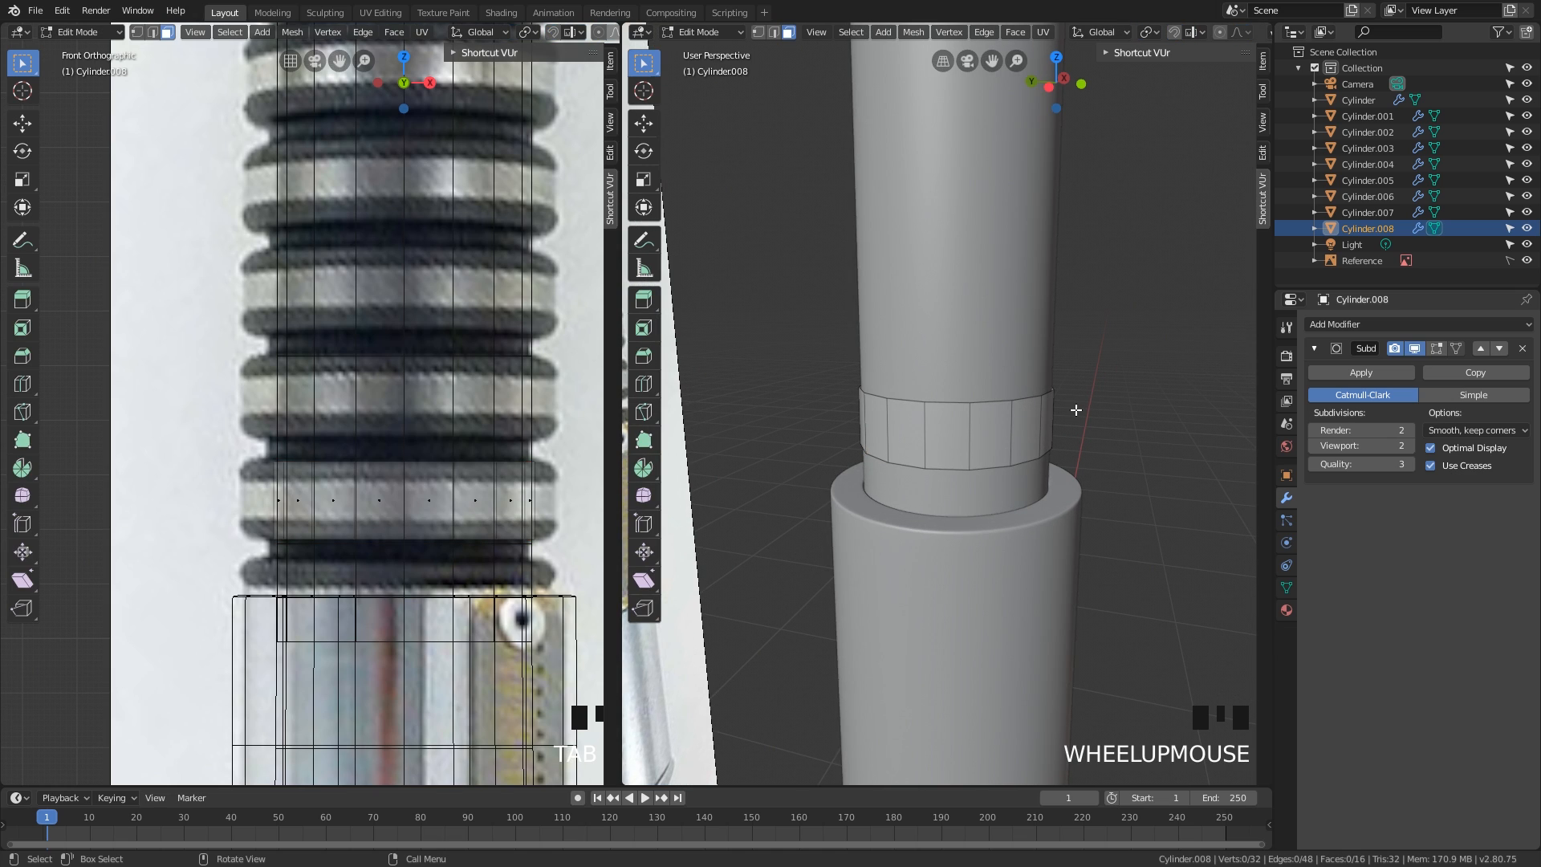
- Extrude all faces of the band outward along their normals with an offset of -0.177 m, reaching the reference ring's width
key(a)
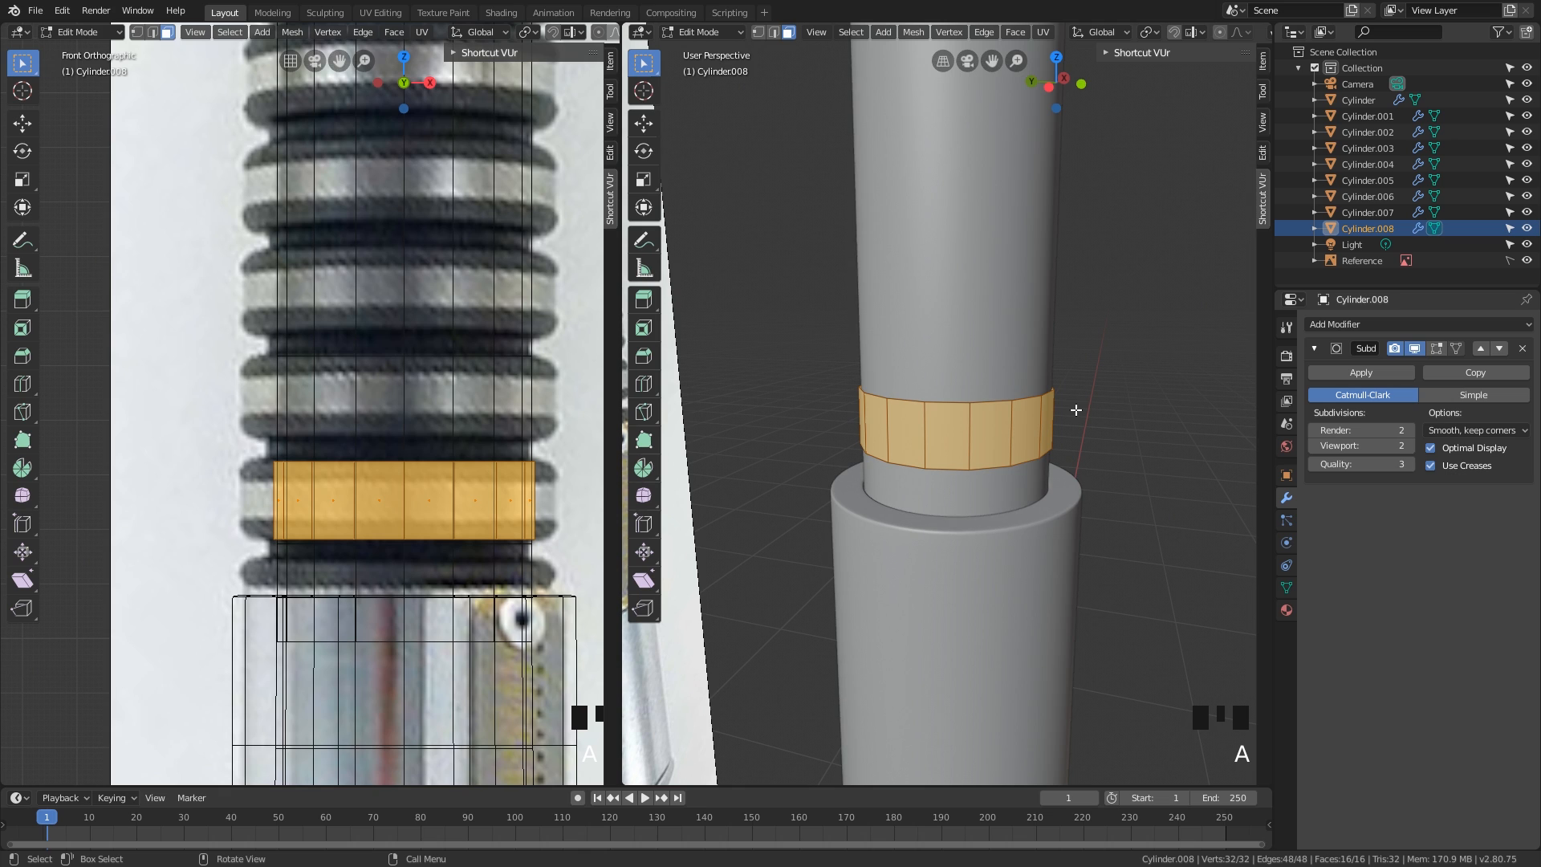
key(alt+e)
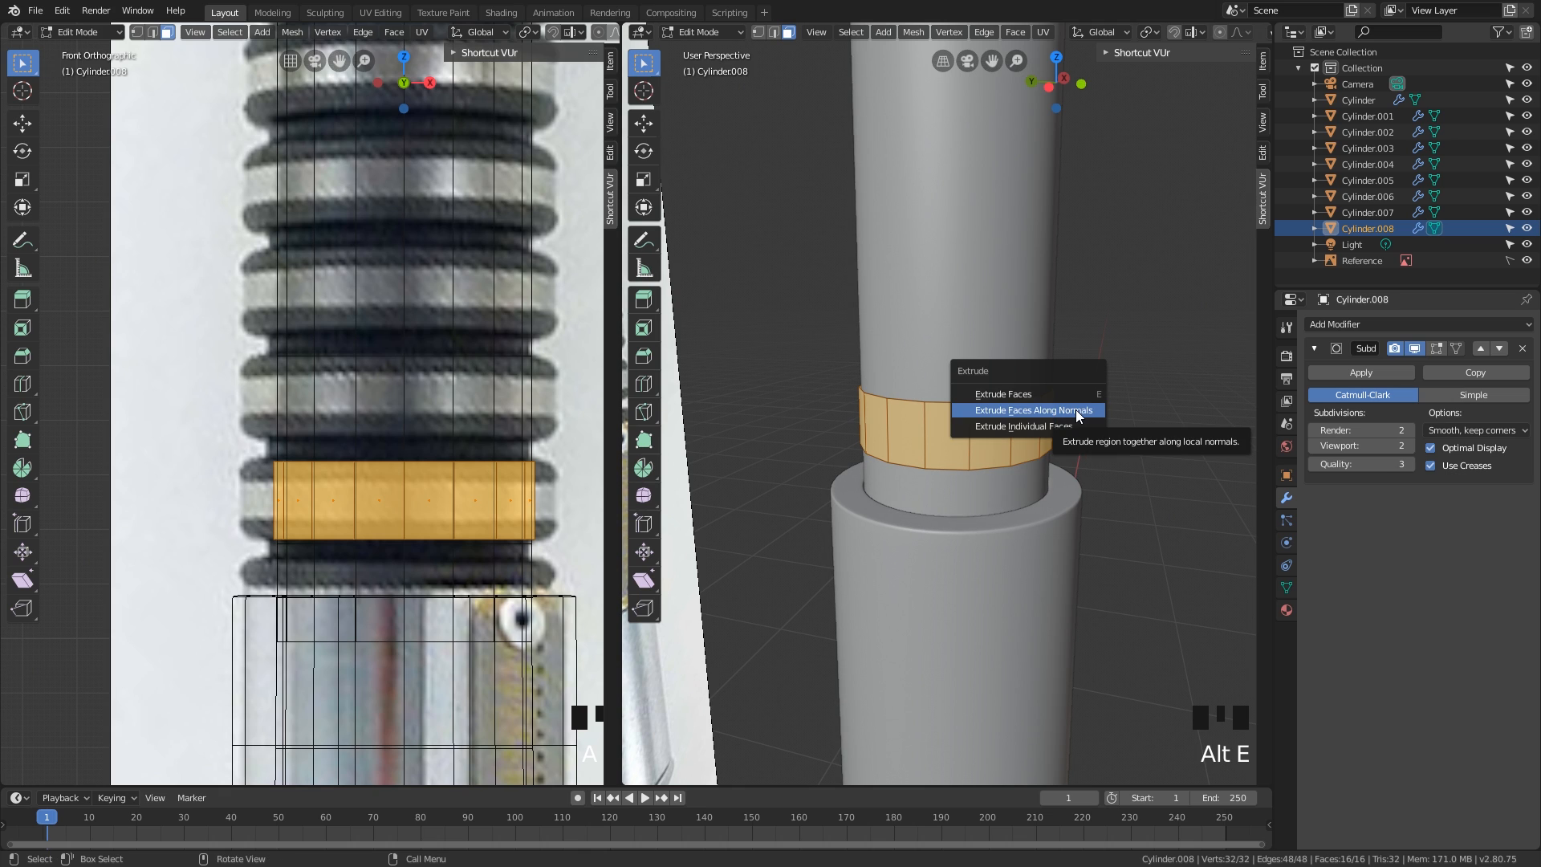
click(1076, 409)
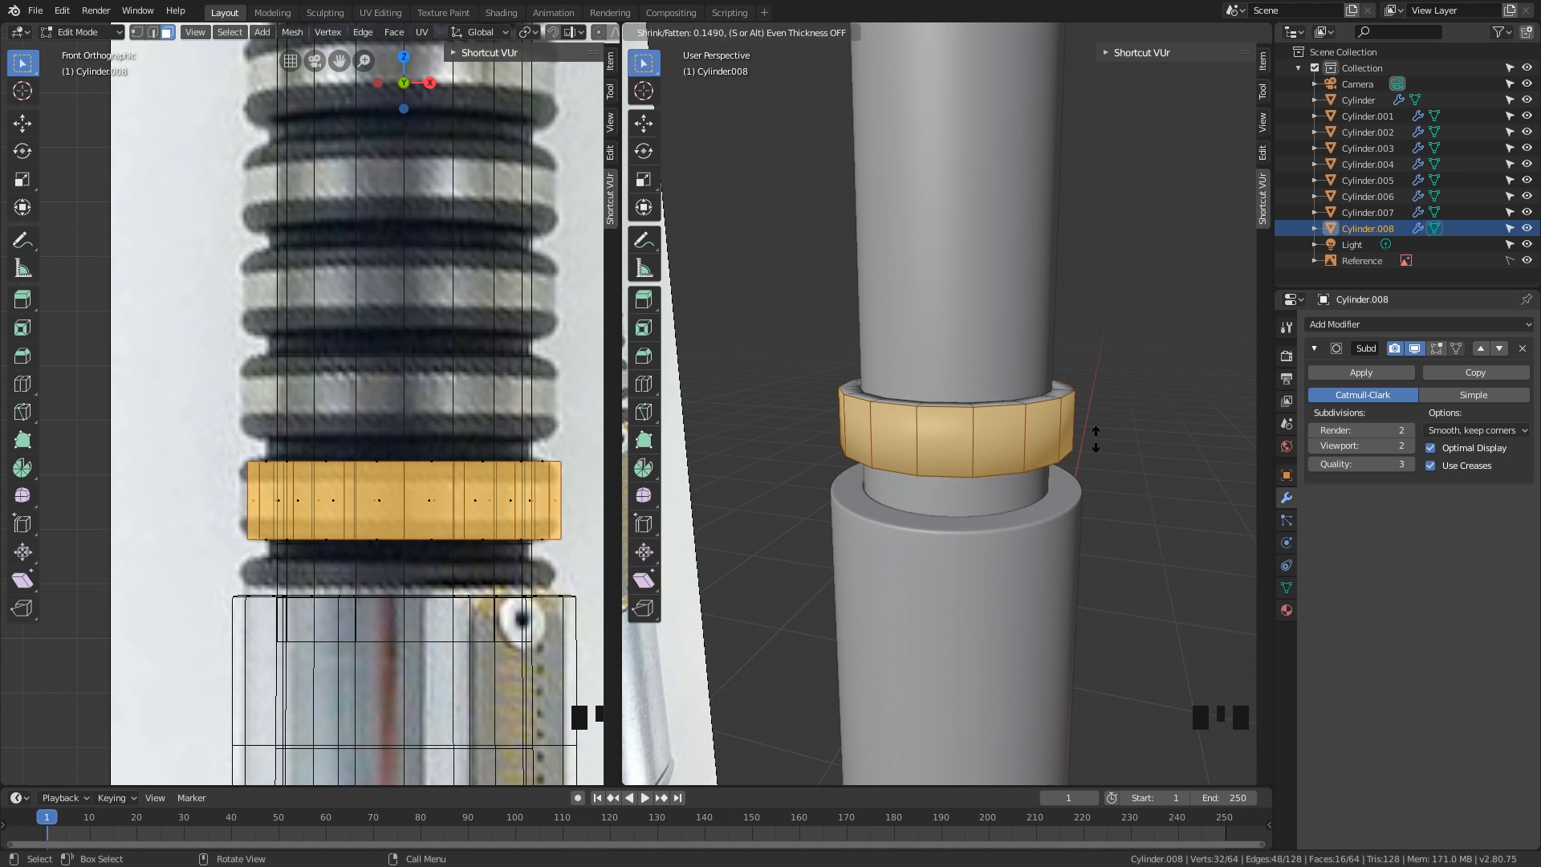
click(1095, 441)
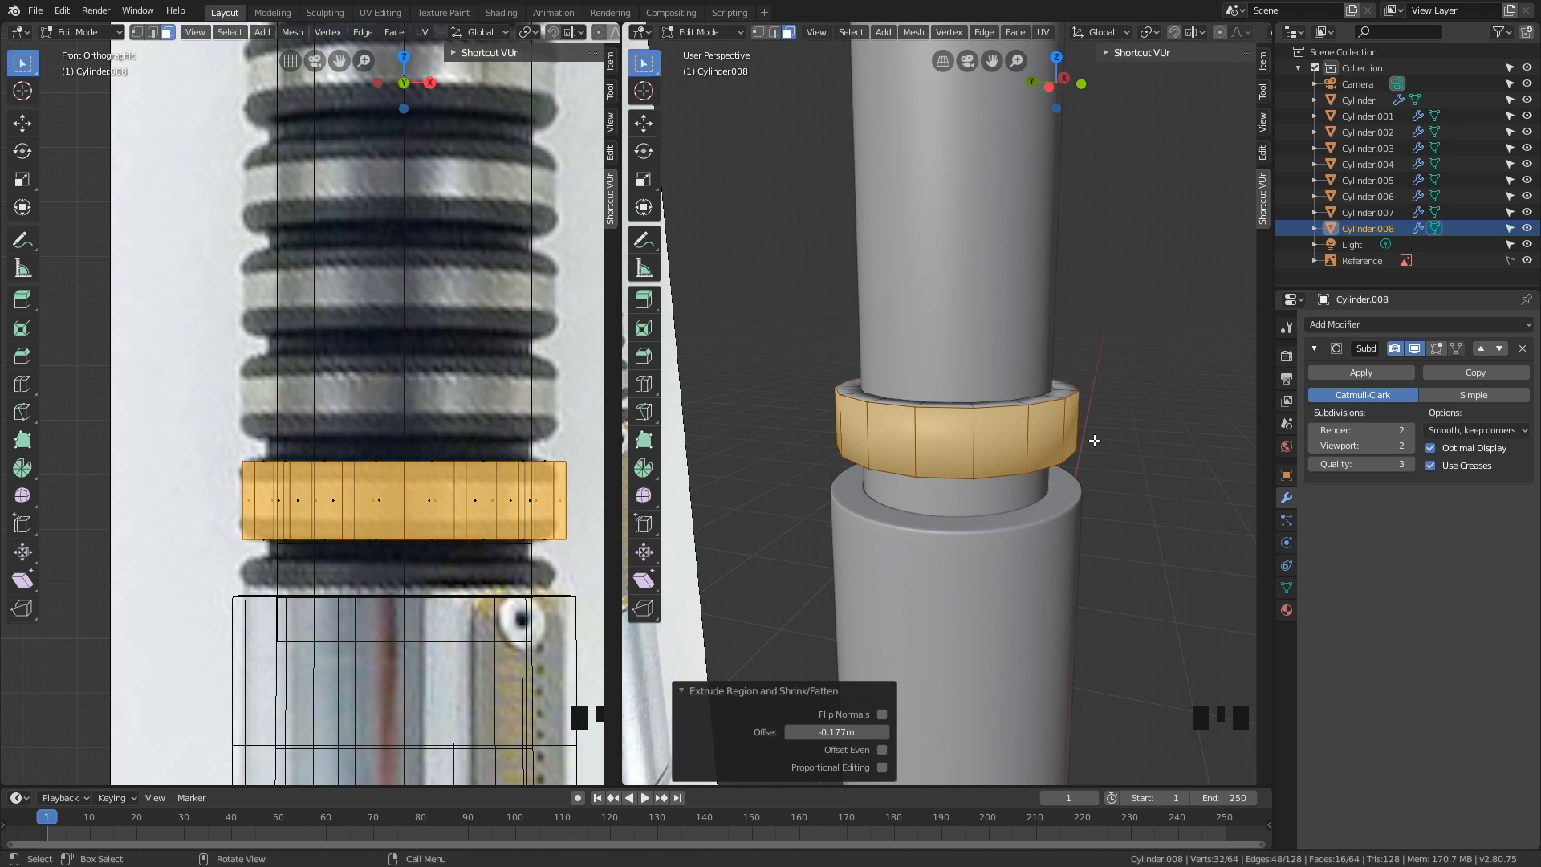
- Add a centred edge loop around the ring's outer faces and bevel it 0.126 m wide with one segment
middle_drag(1096, 441, 1026, 414)
scroll(463, 360, up, 3)
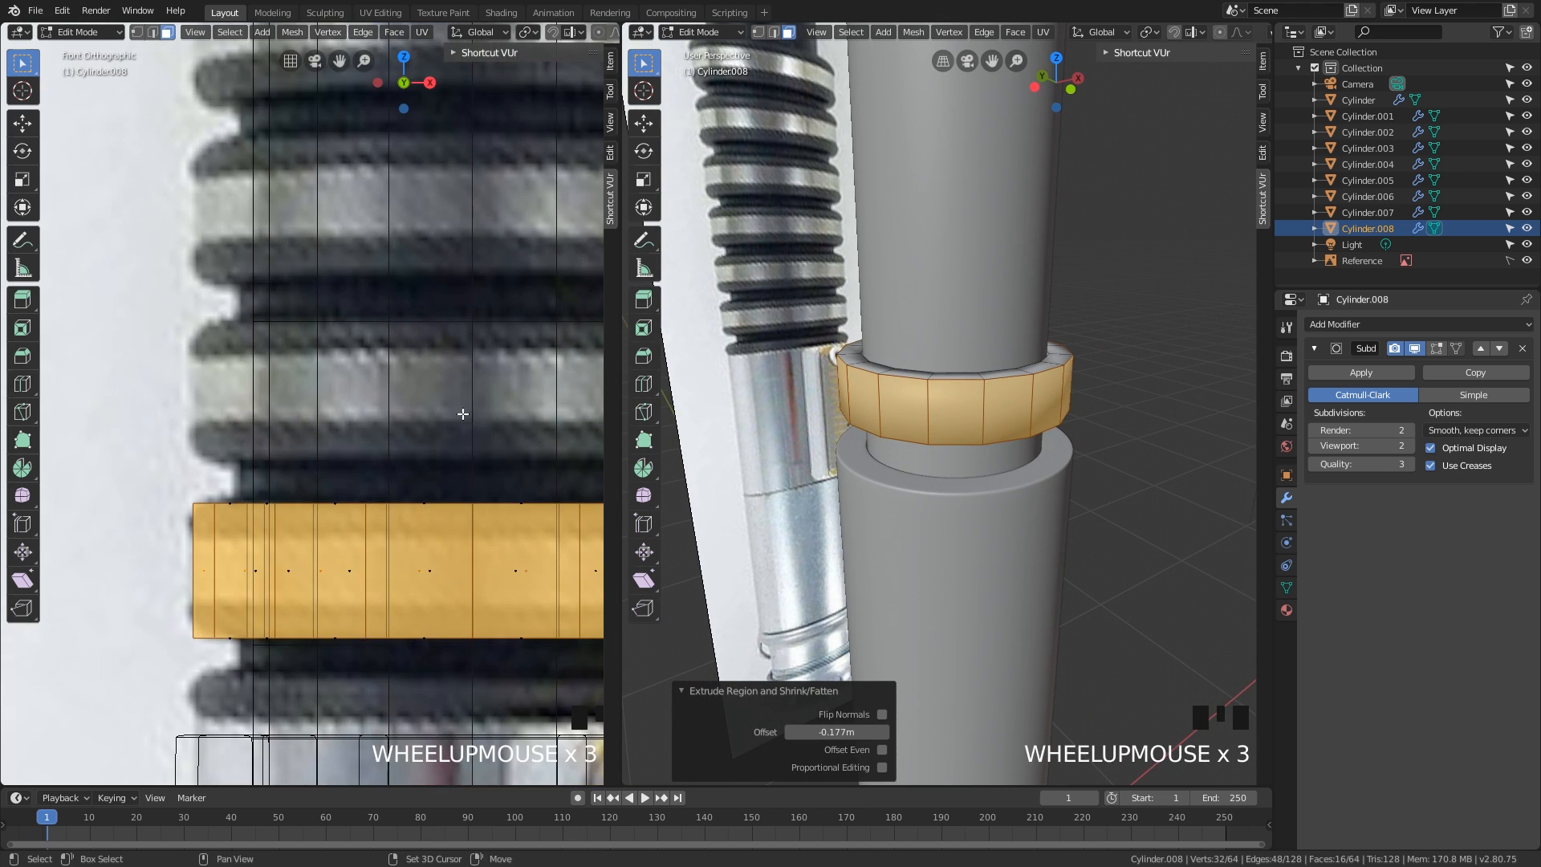
shift+middle_drag(450, 405, 402, 399)
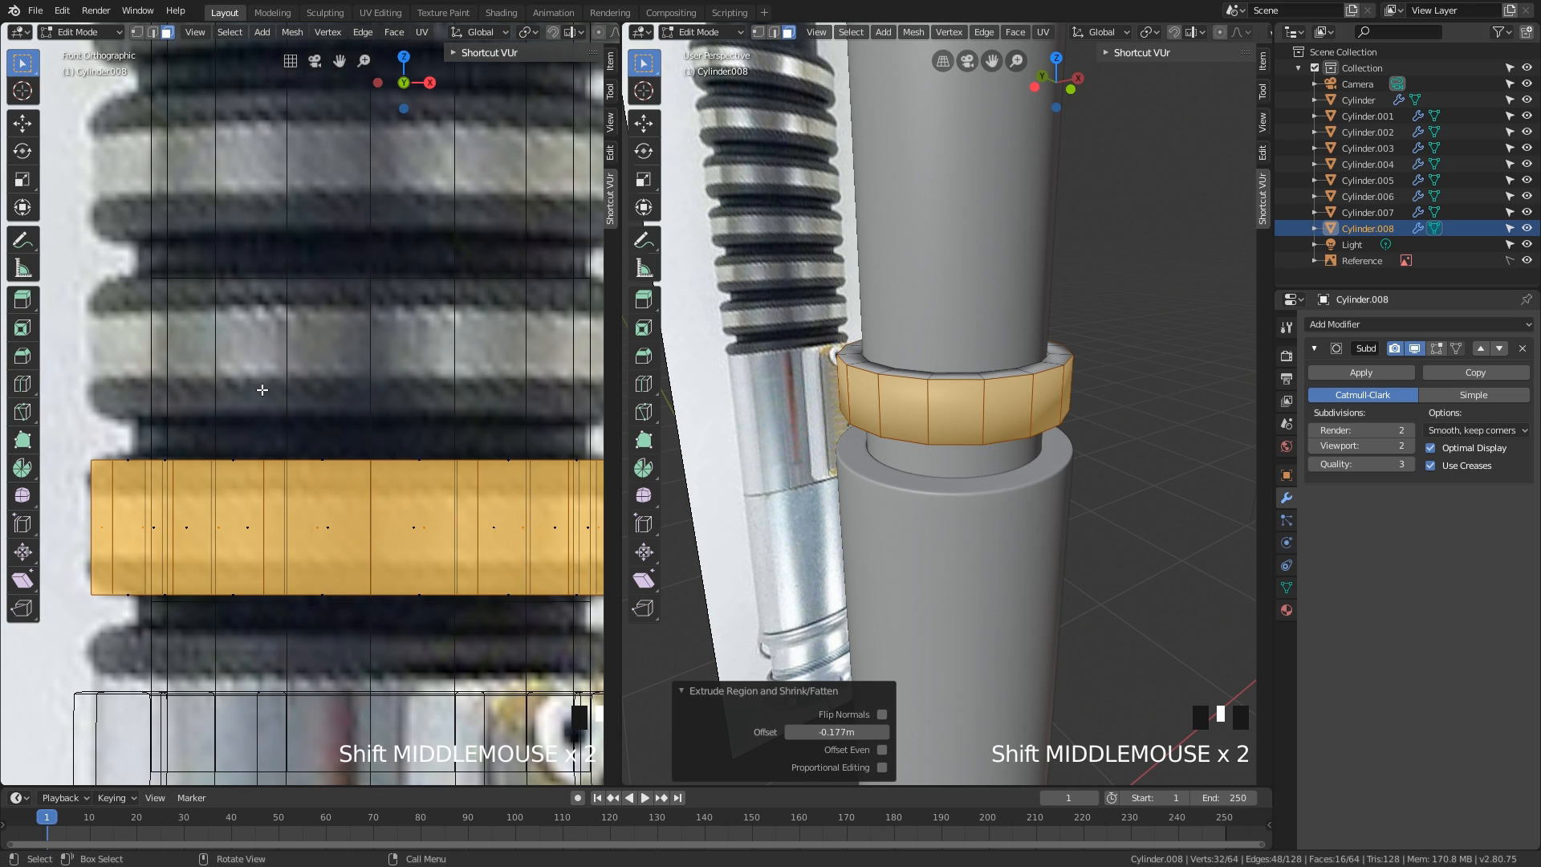
scroll(262, 390, down, 2)
shift+middle_drag(263, 390, 285, 395)
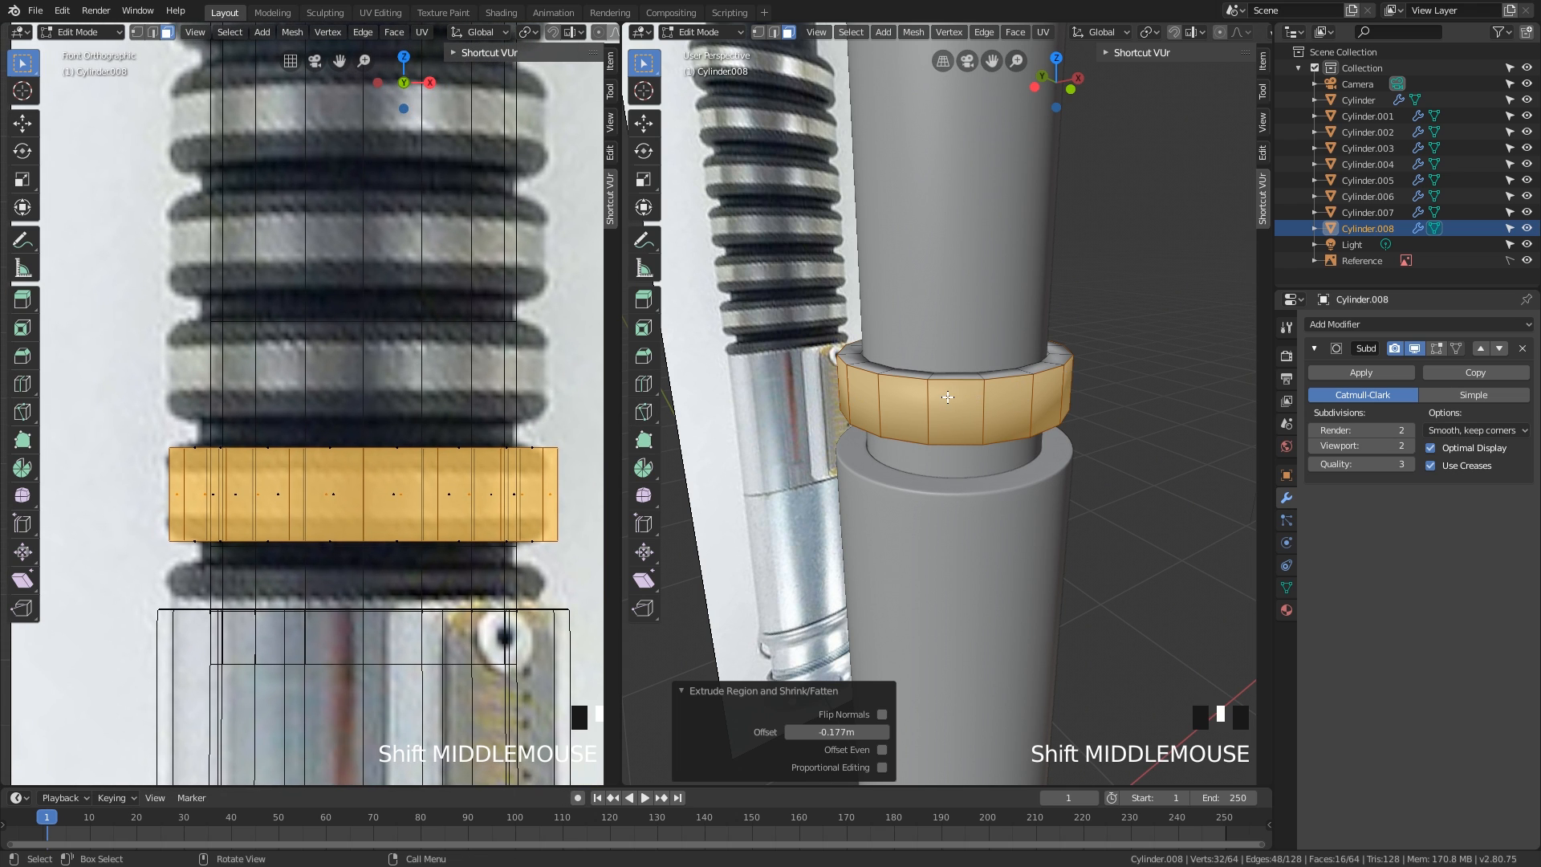
middle_drag(1068, 378, 954, 384)
scroll(952, 385, up, 1)
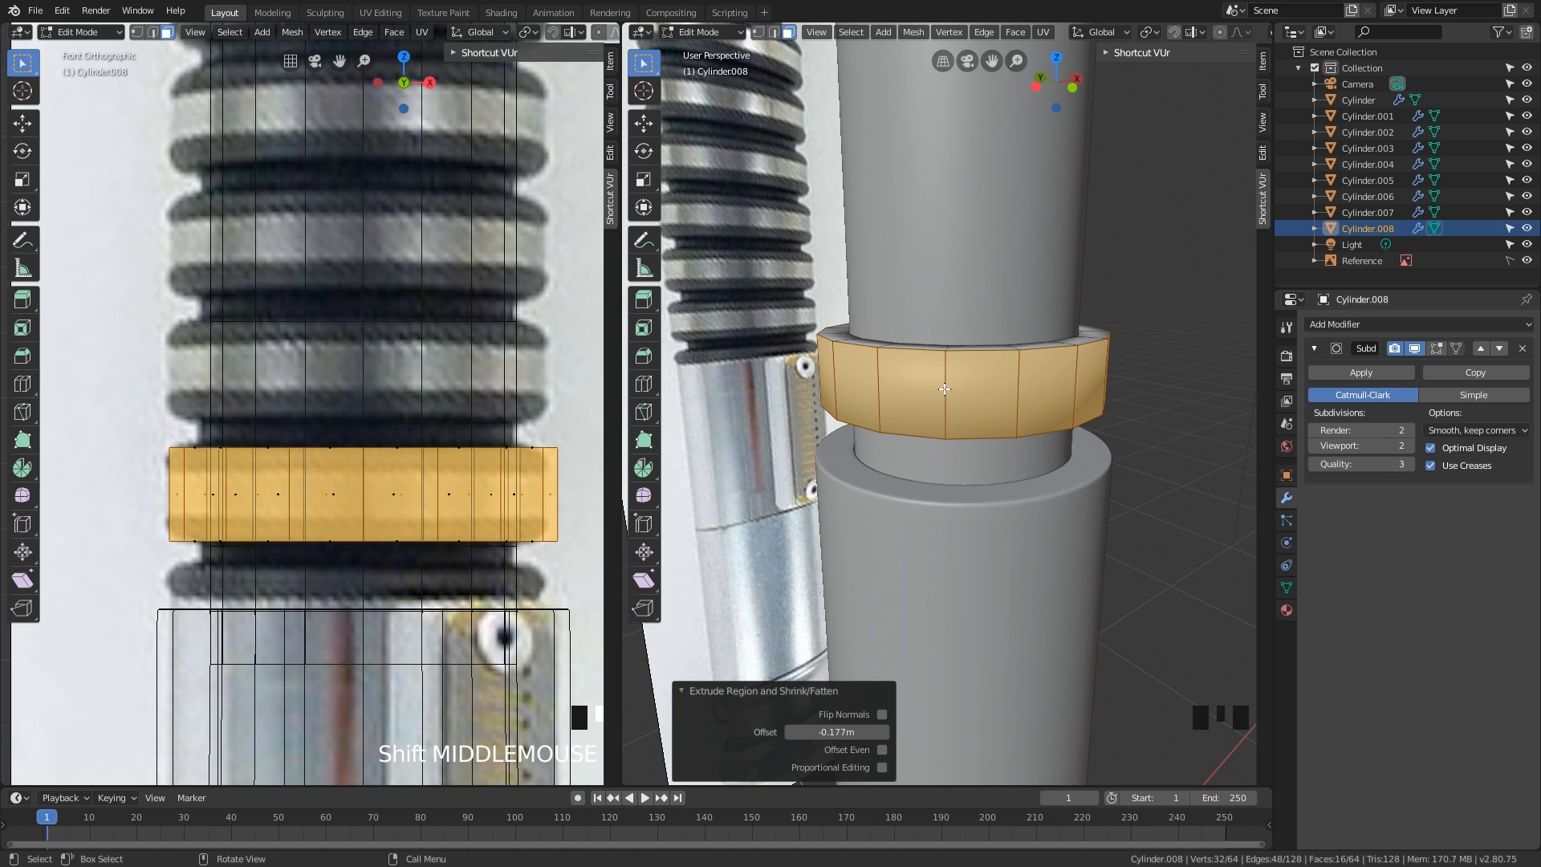
middle_drag(945, 389, 961, 397)
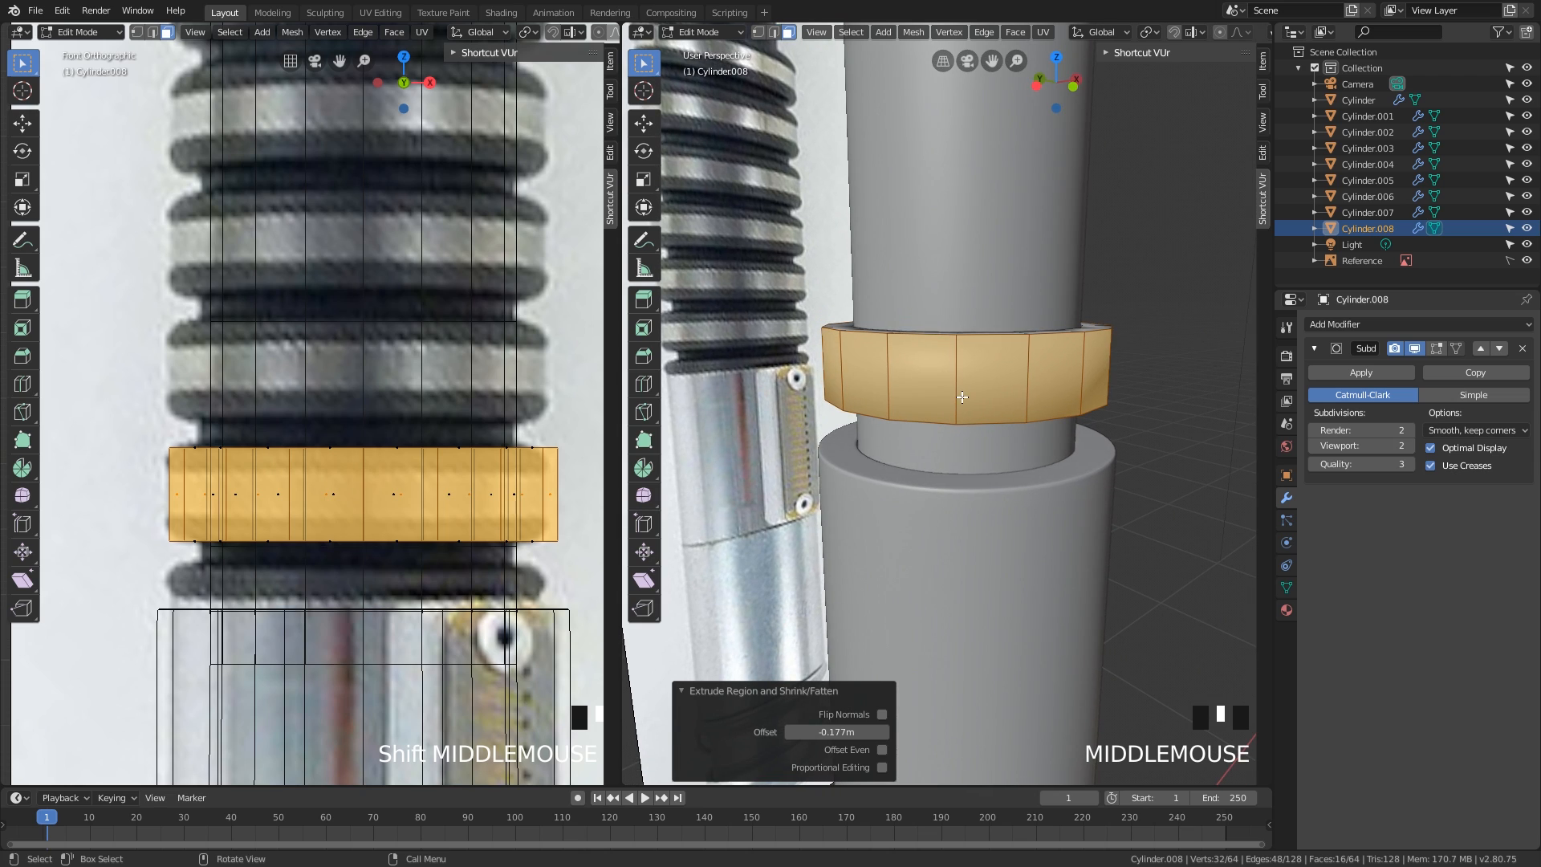
key(ctrl+r)
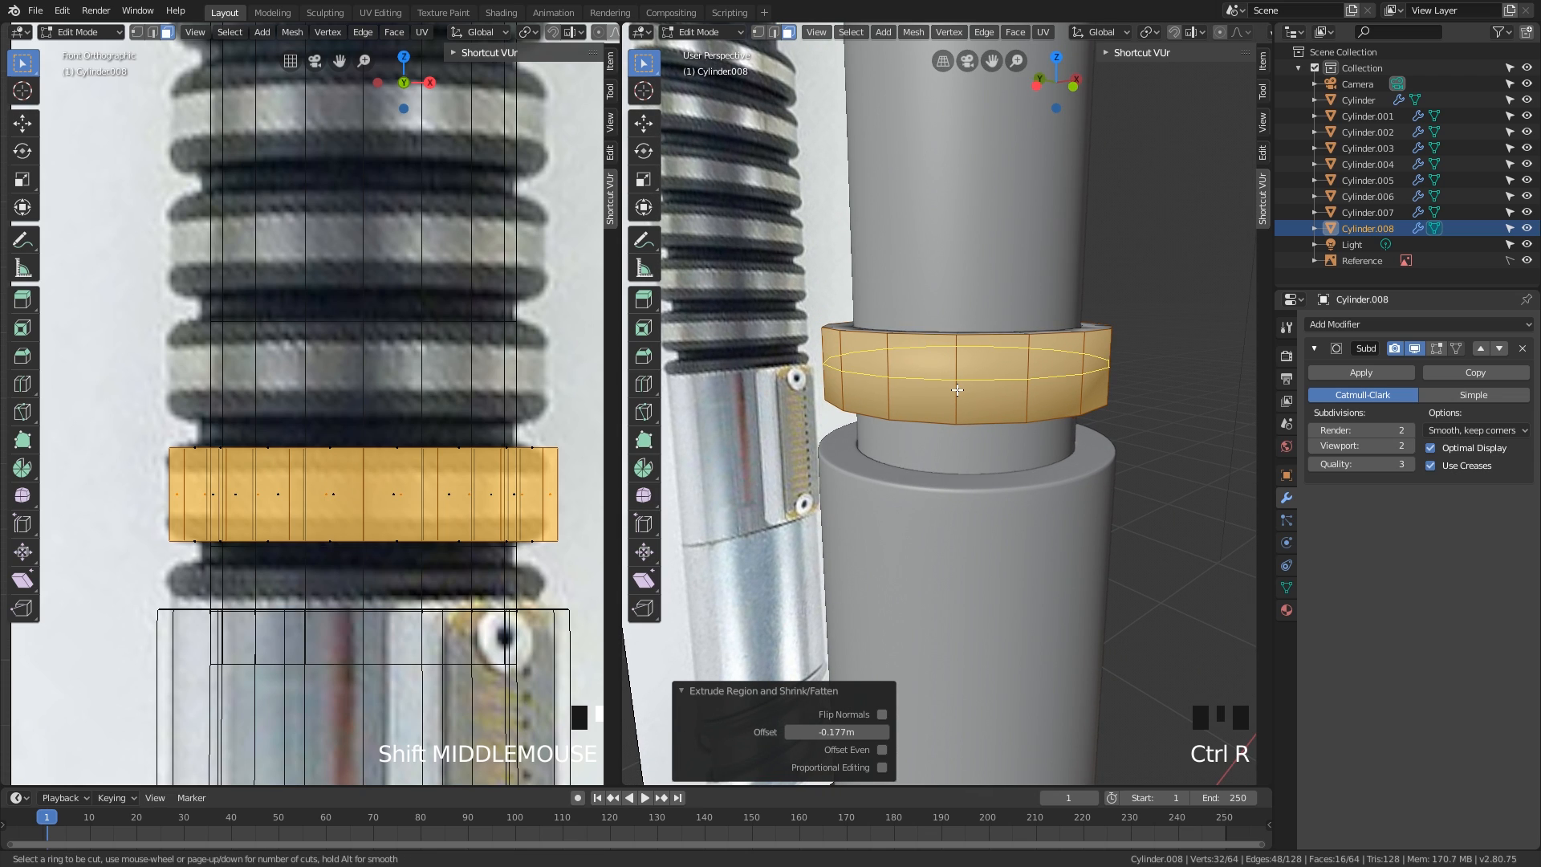
click(958, 390)
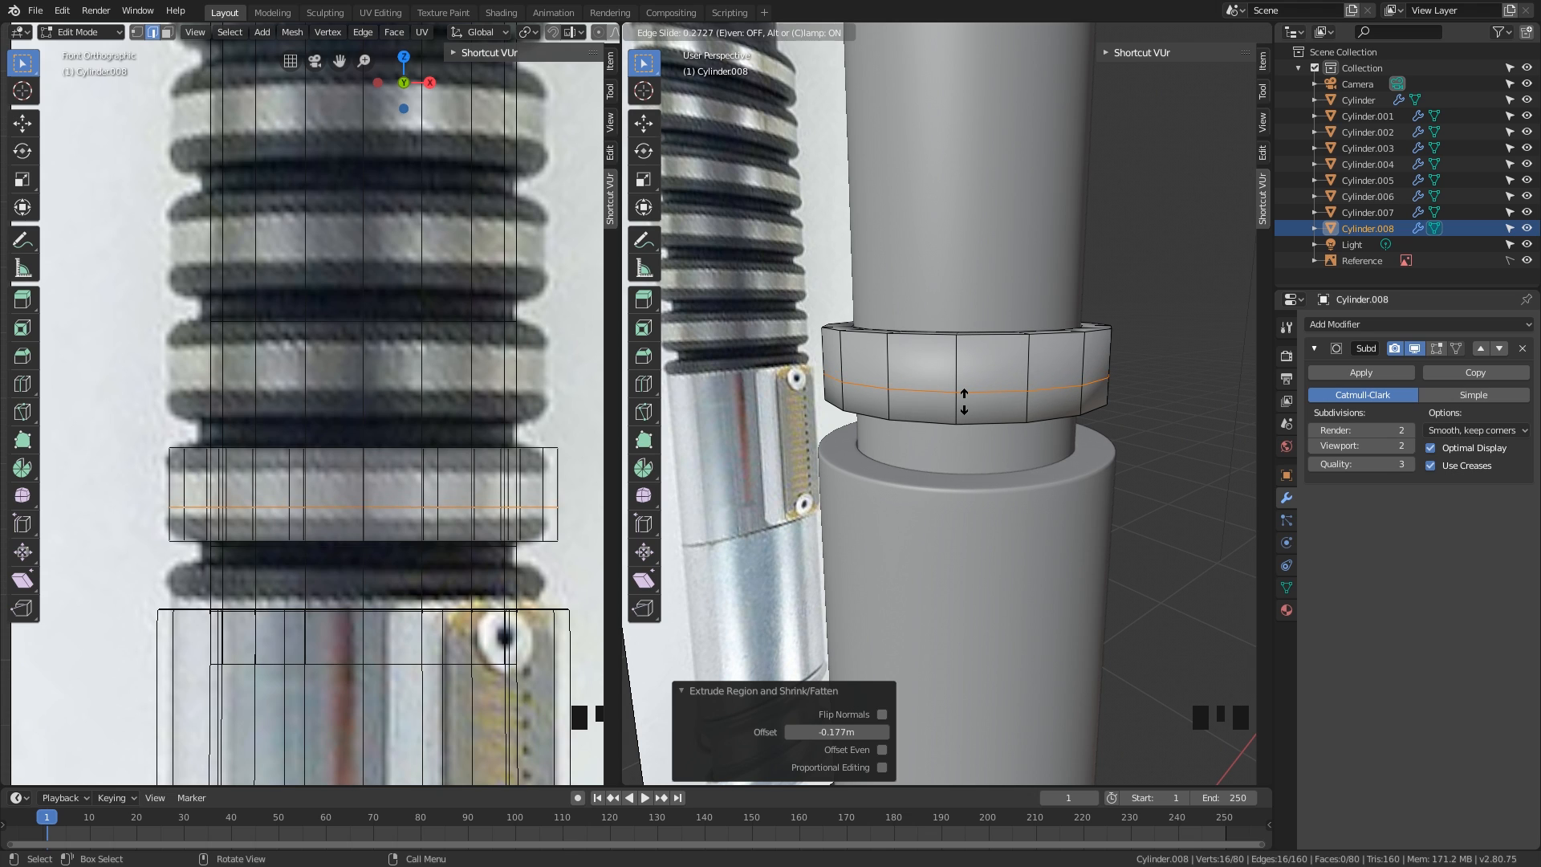
right_click(961, 399)
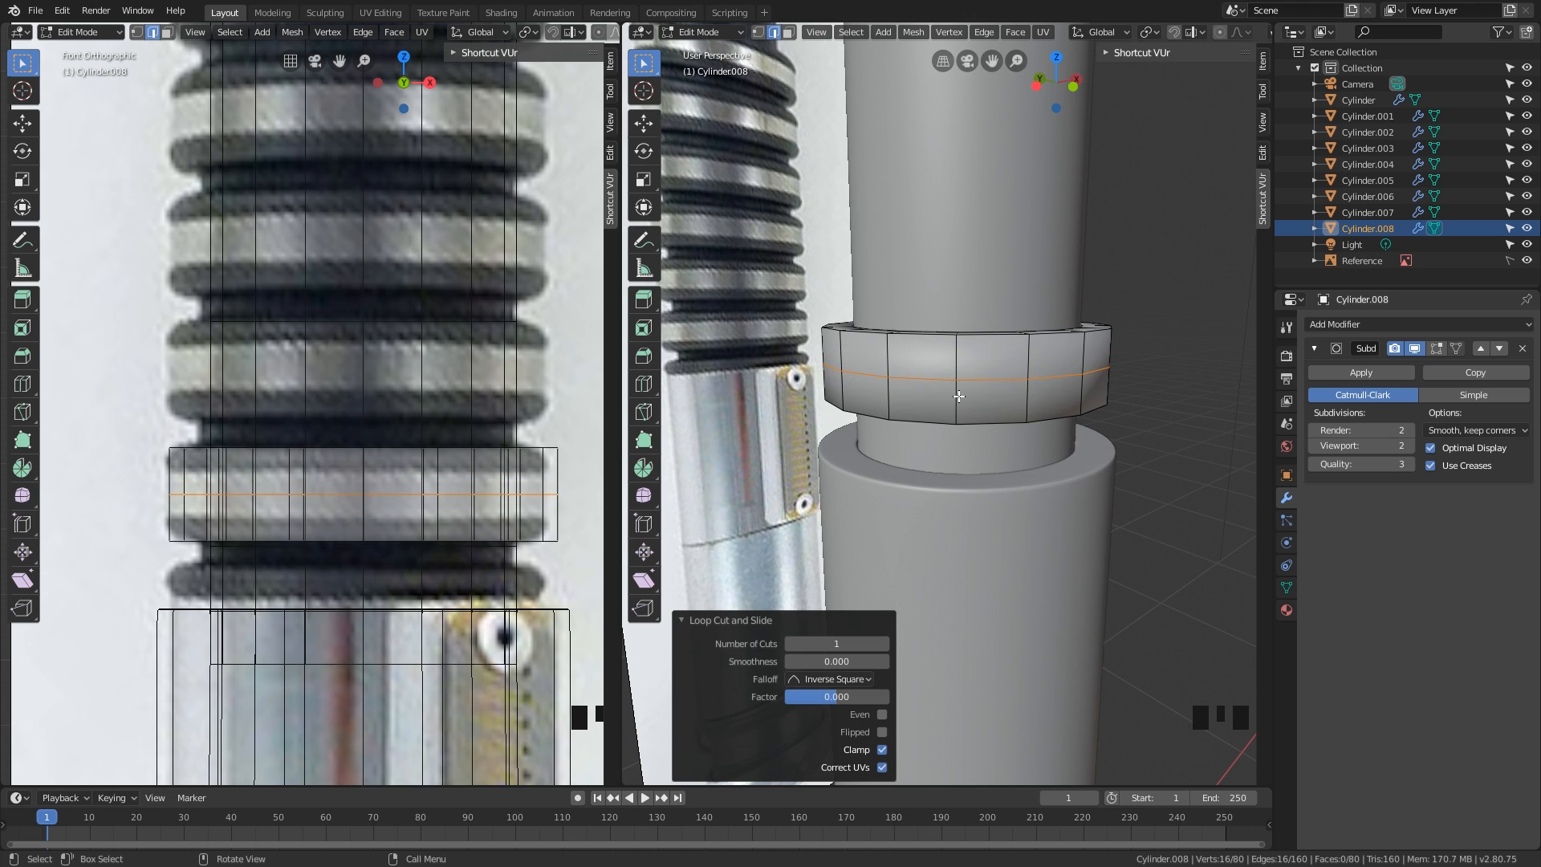
key(ctrl+b)
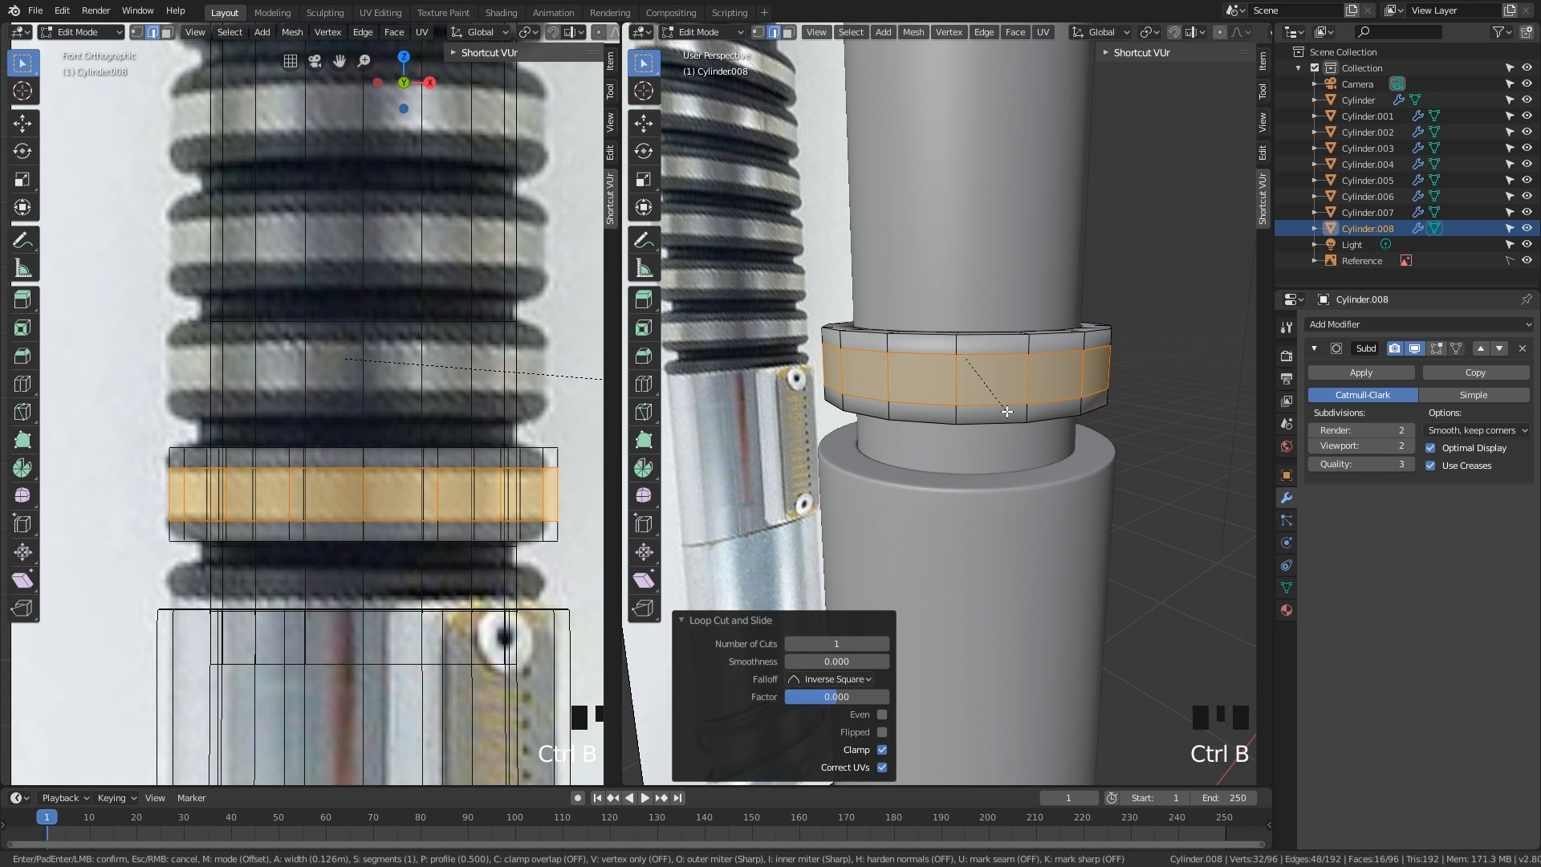
click(1007, 412)
- Scale the ring's beveled central band outward to 1.053 in X and Y, leaving Z locked
mouse_move(1008, 381)
middle_down()
mouse_move(938, 389)
mouse_move(995, 396)
middle_up()
scroll(1010, 384, up, 2)
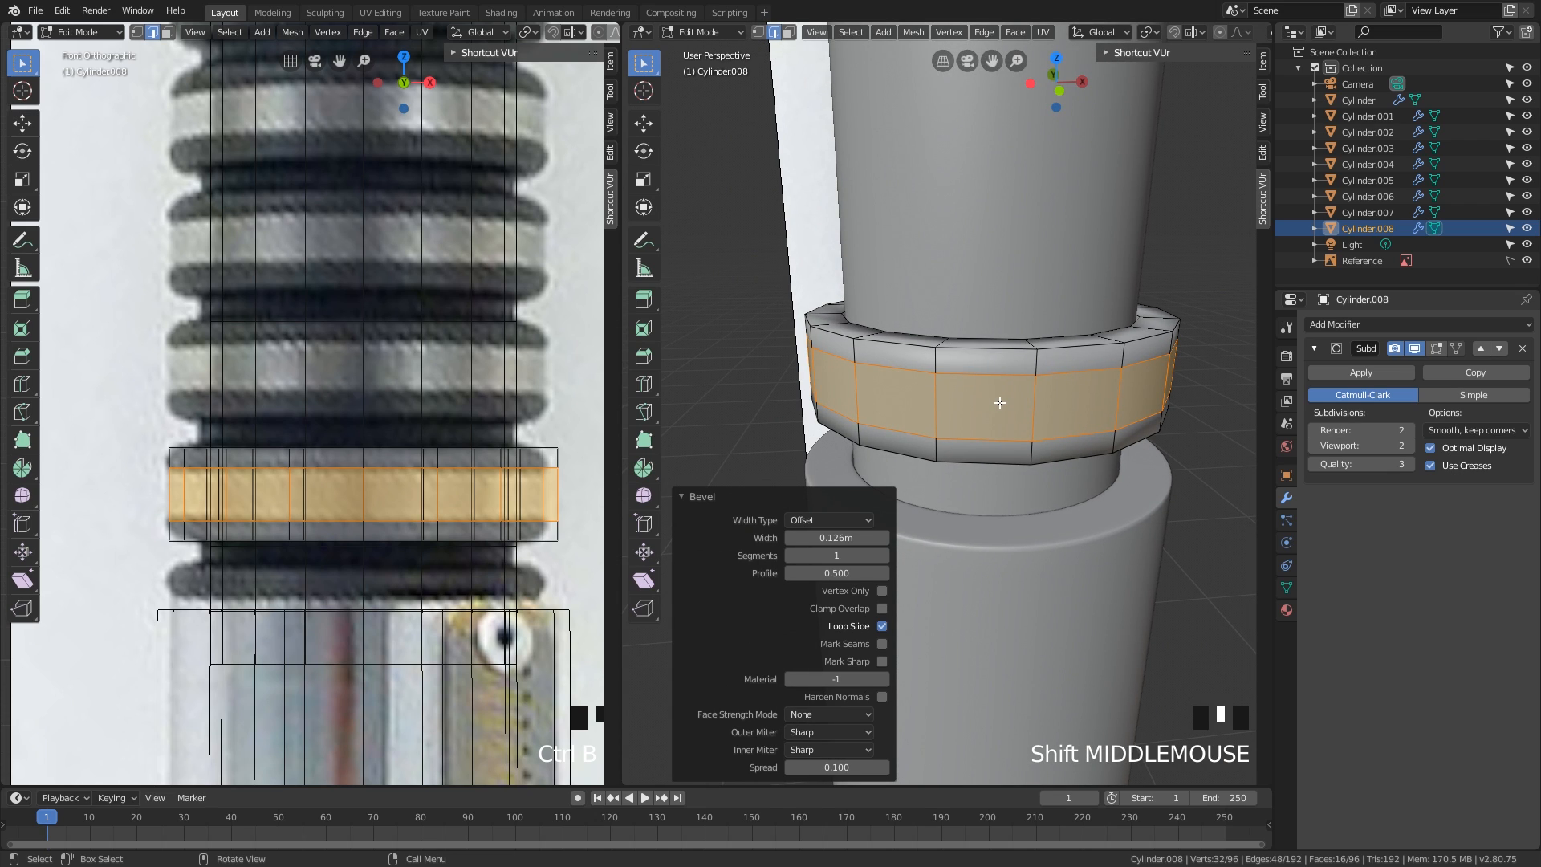
key(s)
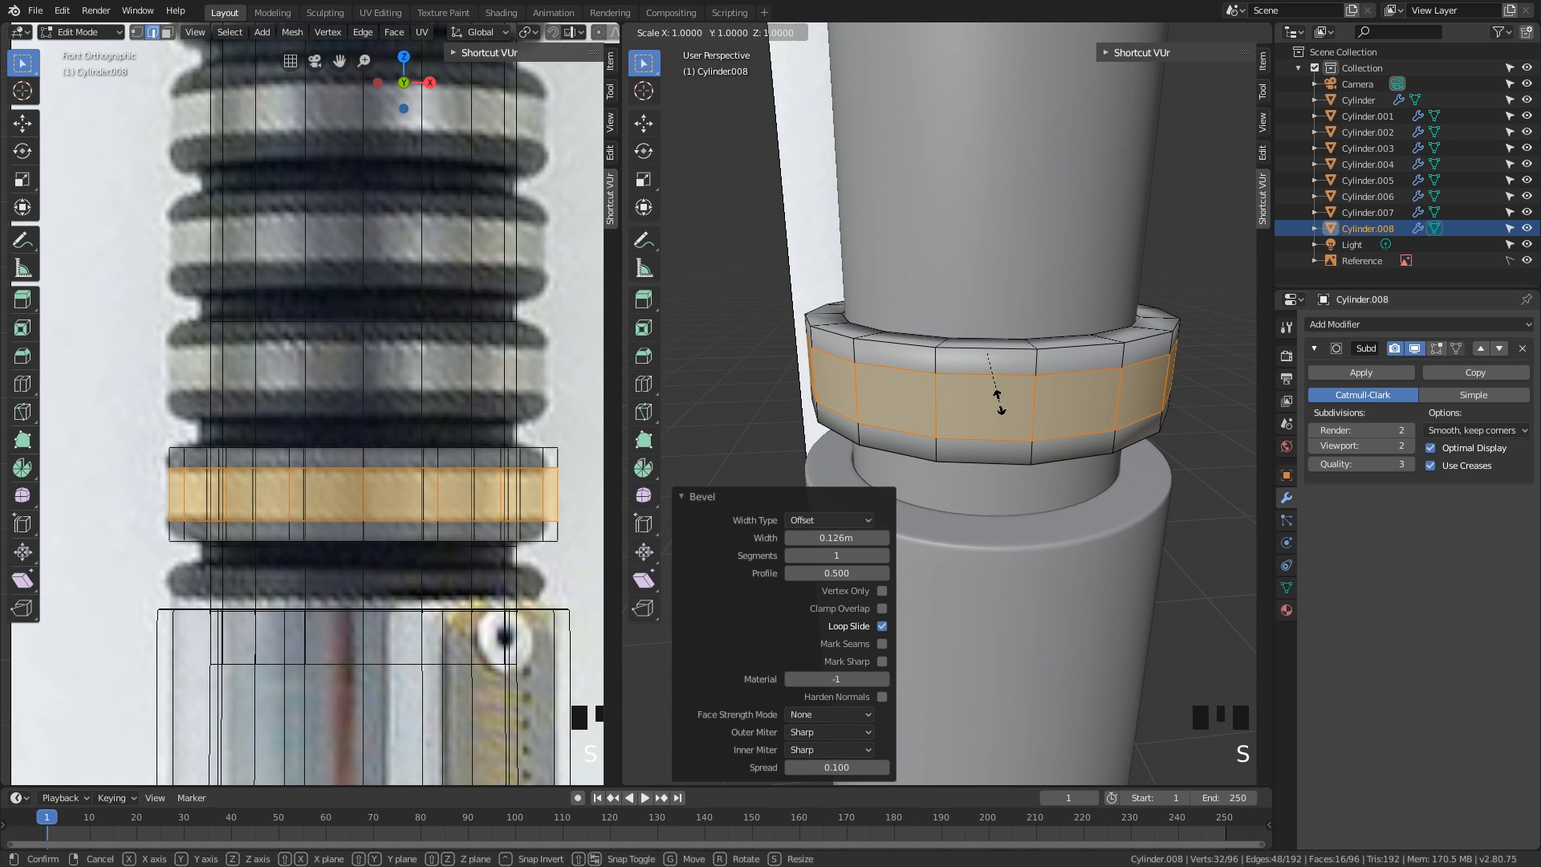
key(shift+z)
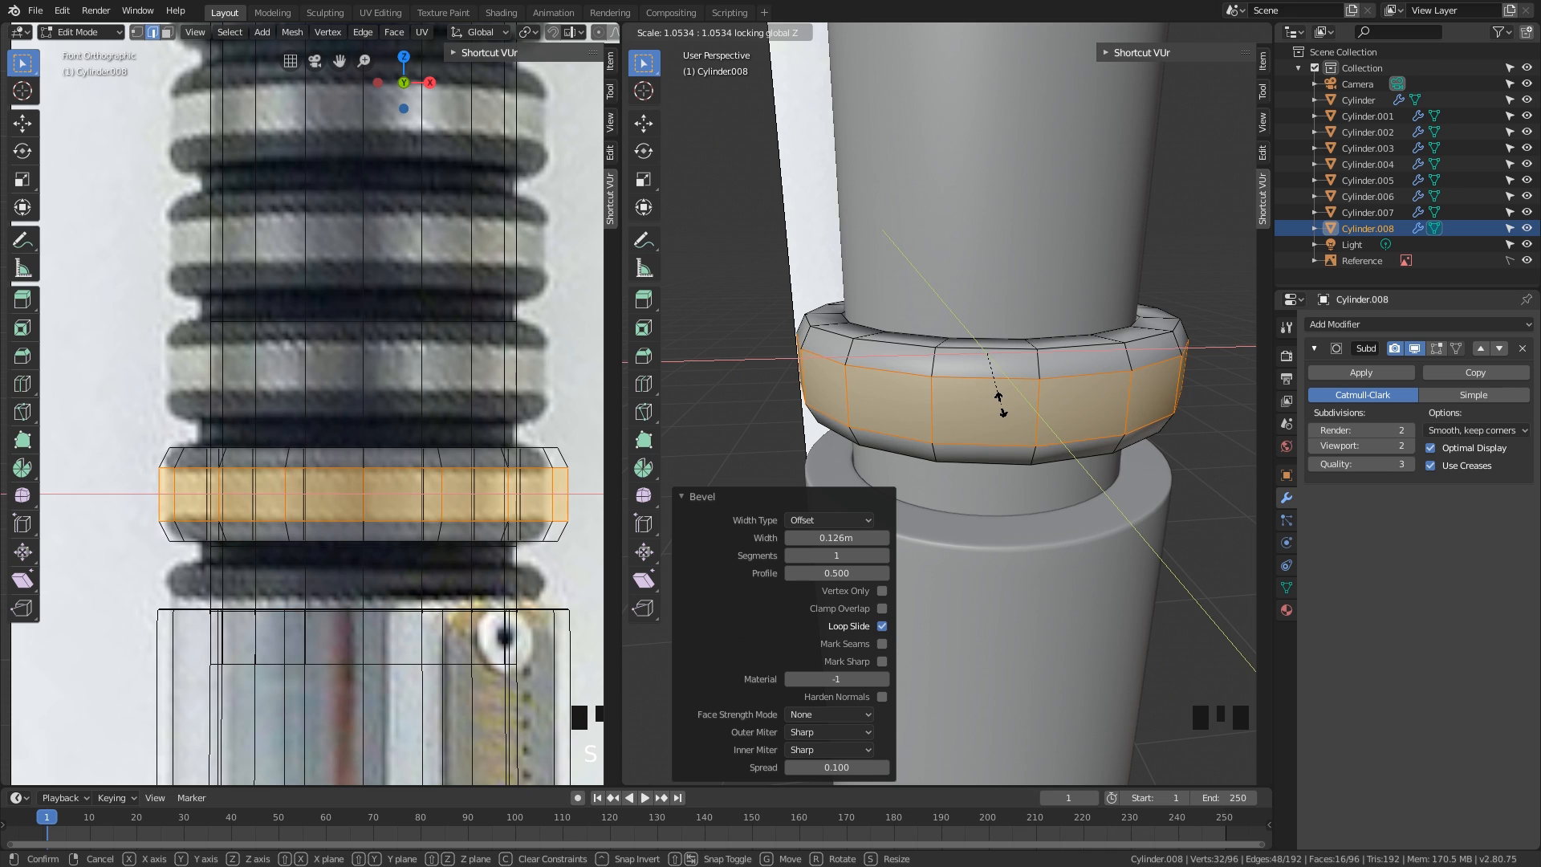
click(1001, 403)
- Inset the central band faces by about 0.024 m and scale them uniformly to 0.988 to start a groove
middle_drag(1000, 404, 984, 394)
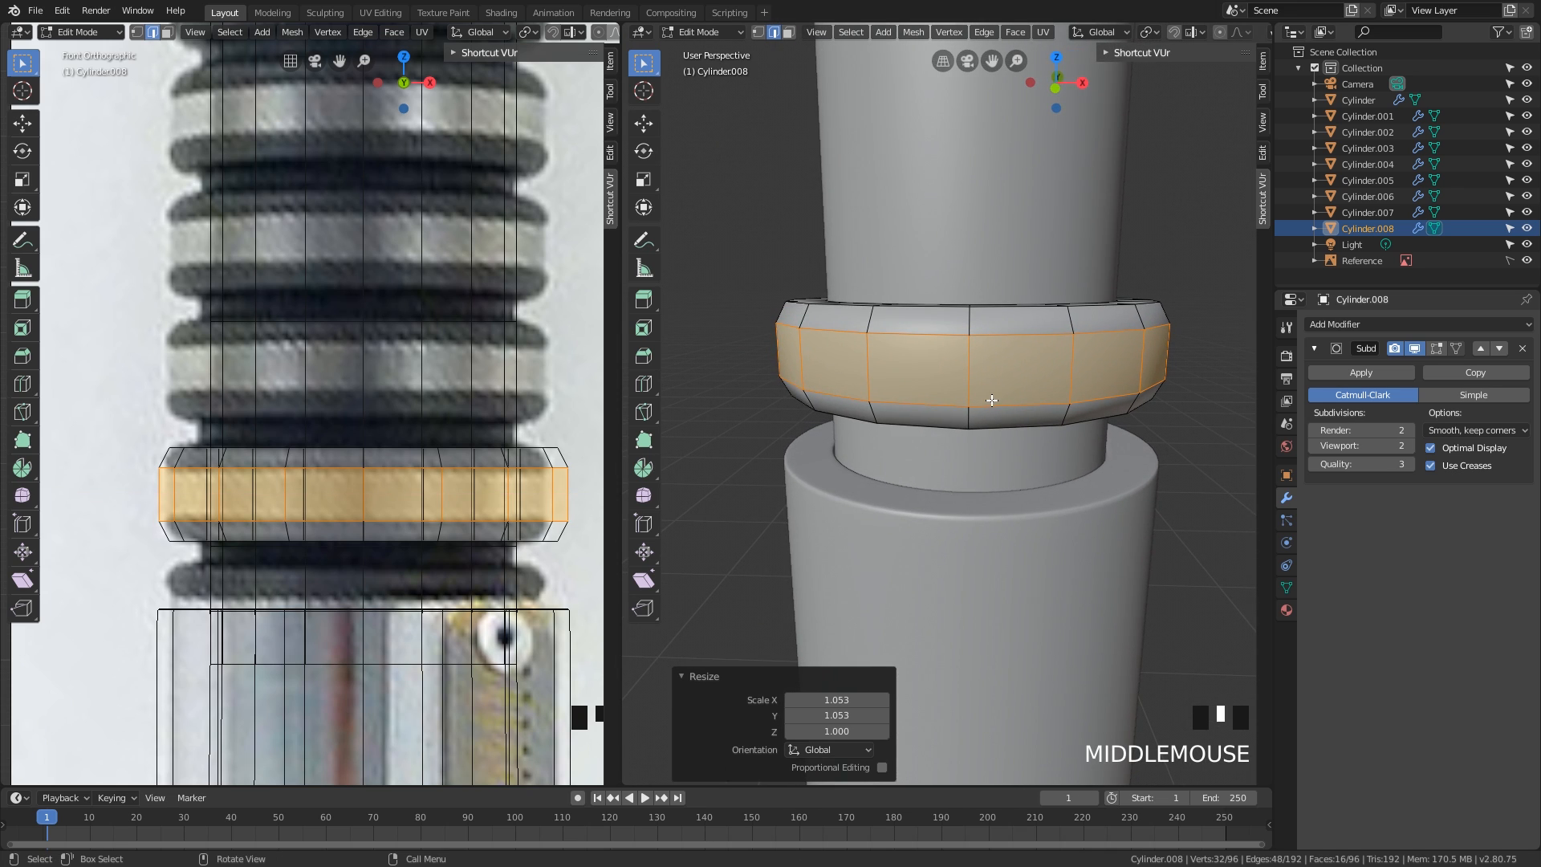
key(i)
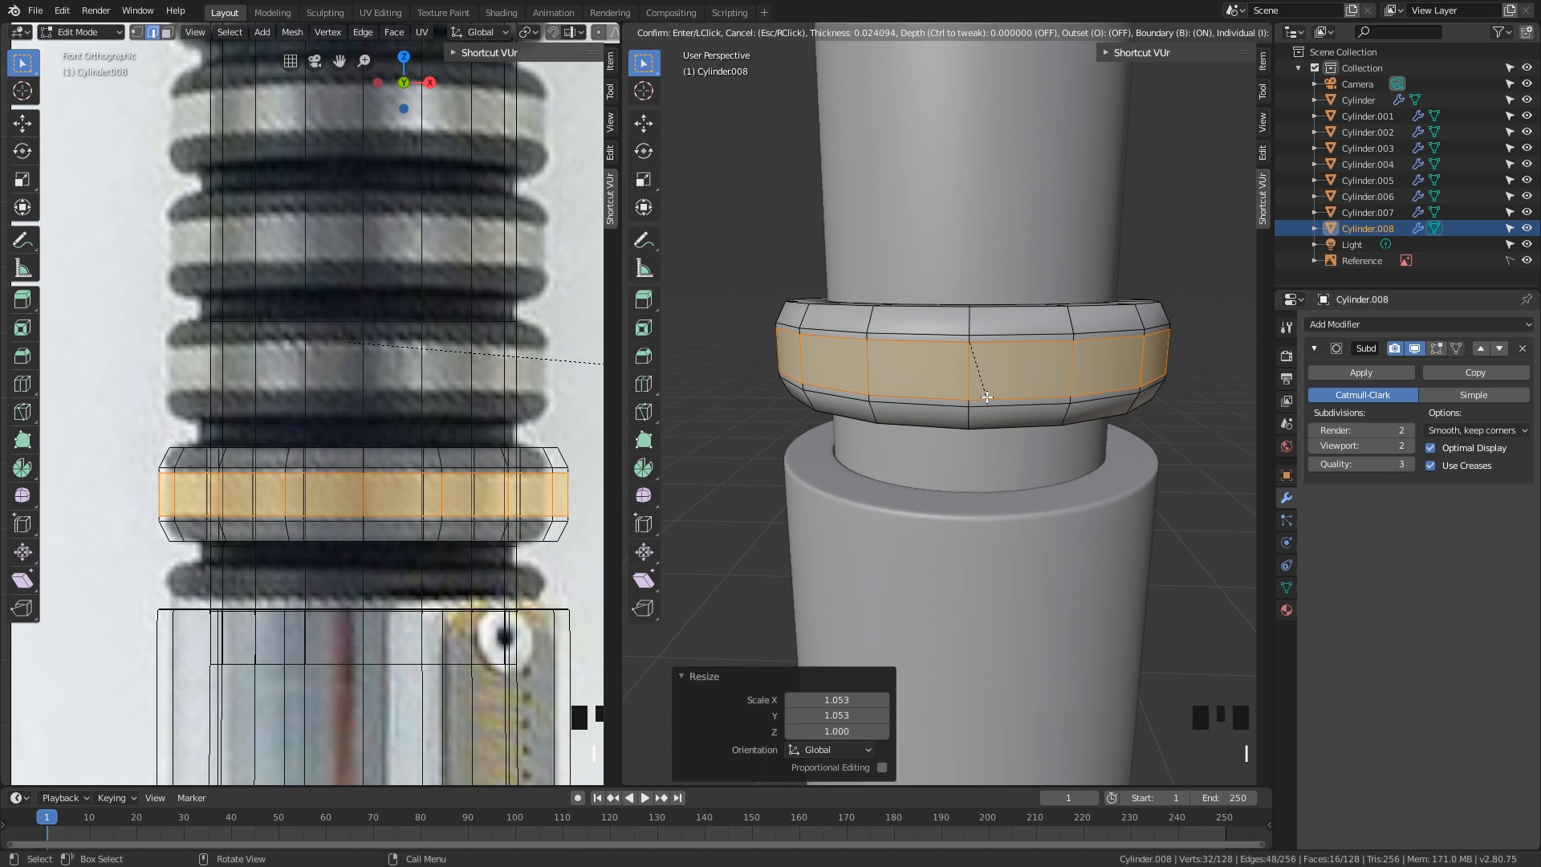
click(987, 397)
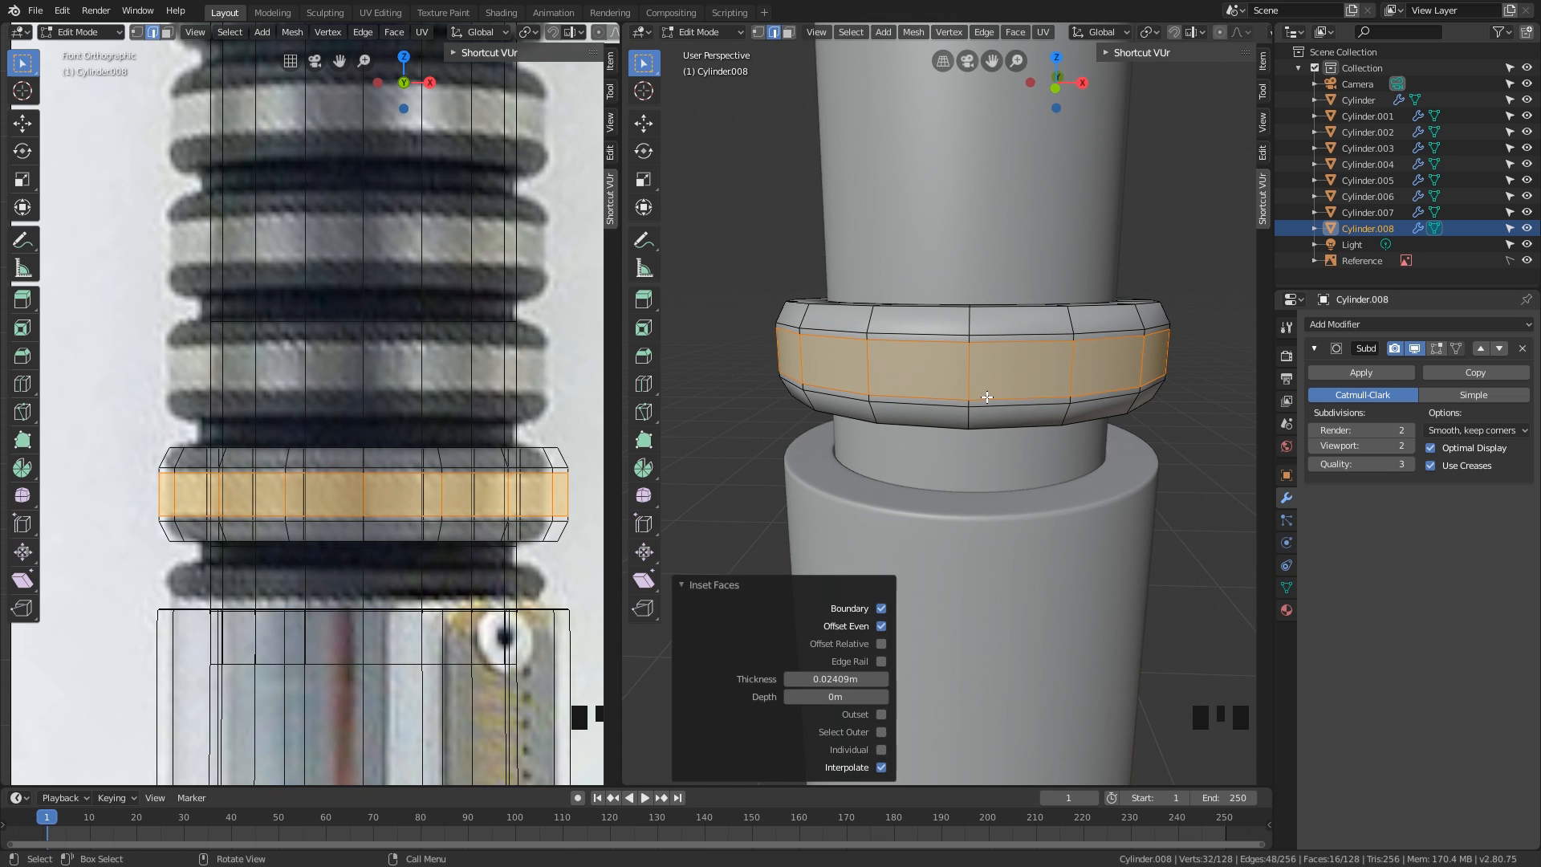
key(s)
click(1161, 466)
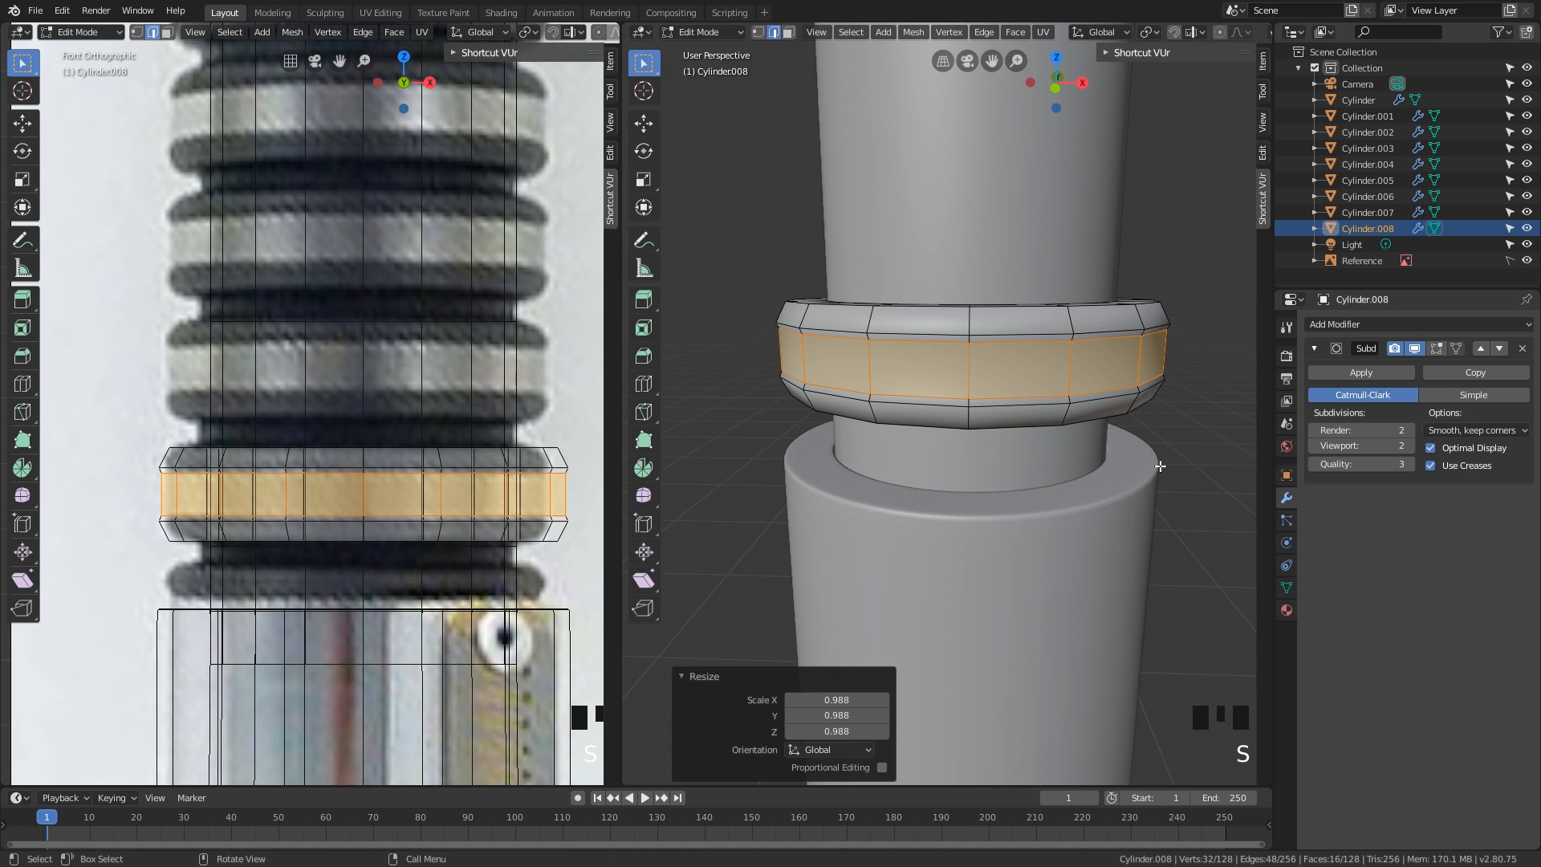
- Inset the central band again by about 0.025 m and scale it out to 1.023 in X and Y only
key(i)
click(1156, 463)
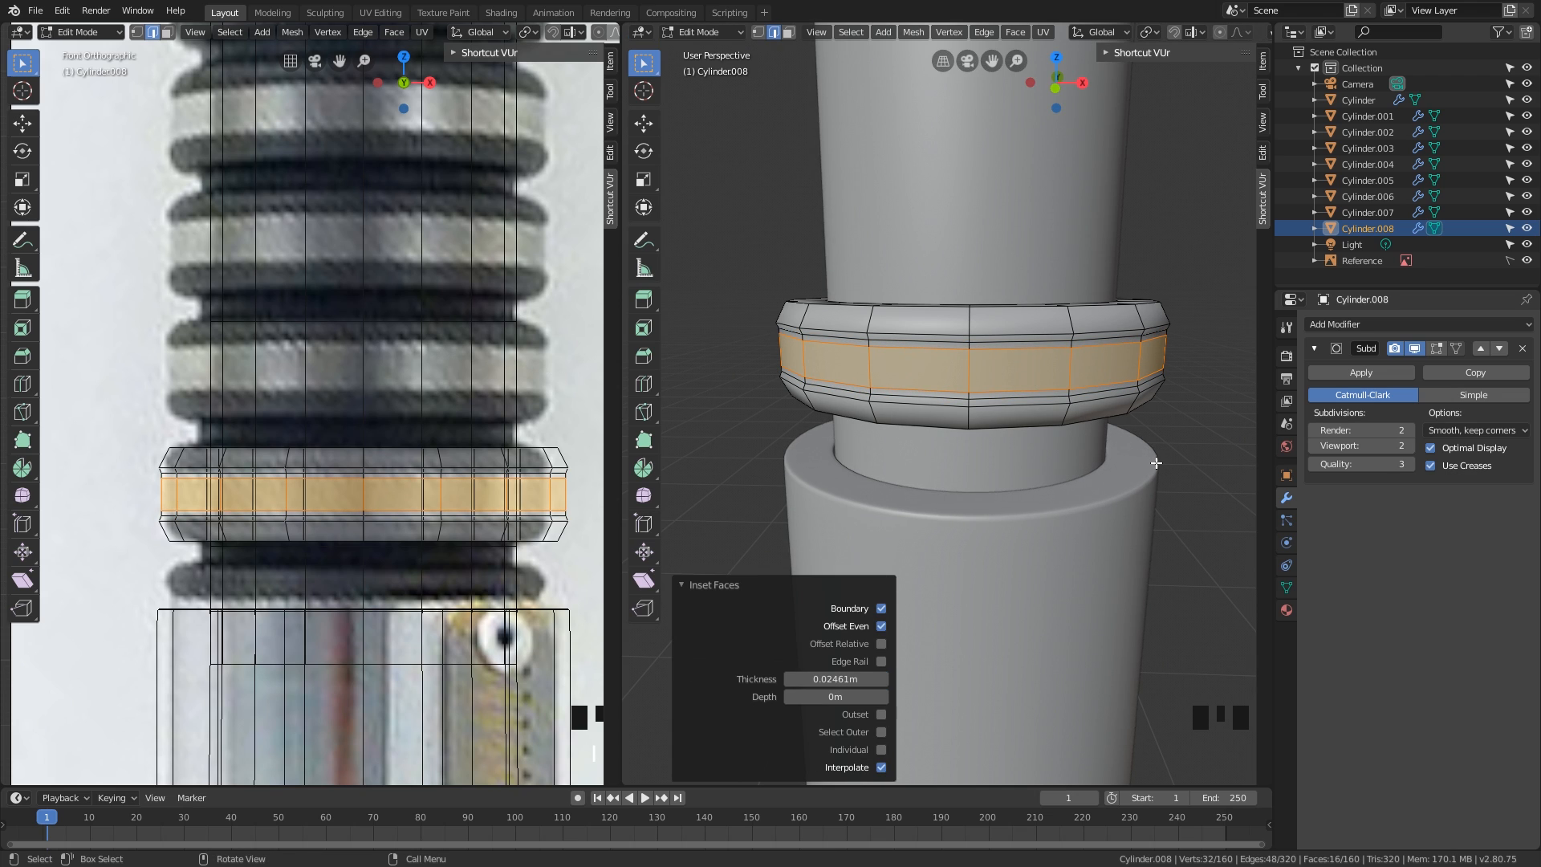
key(s)
key(shift+z)
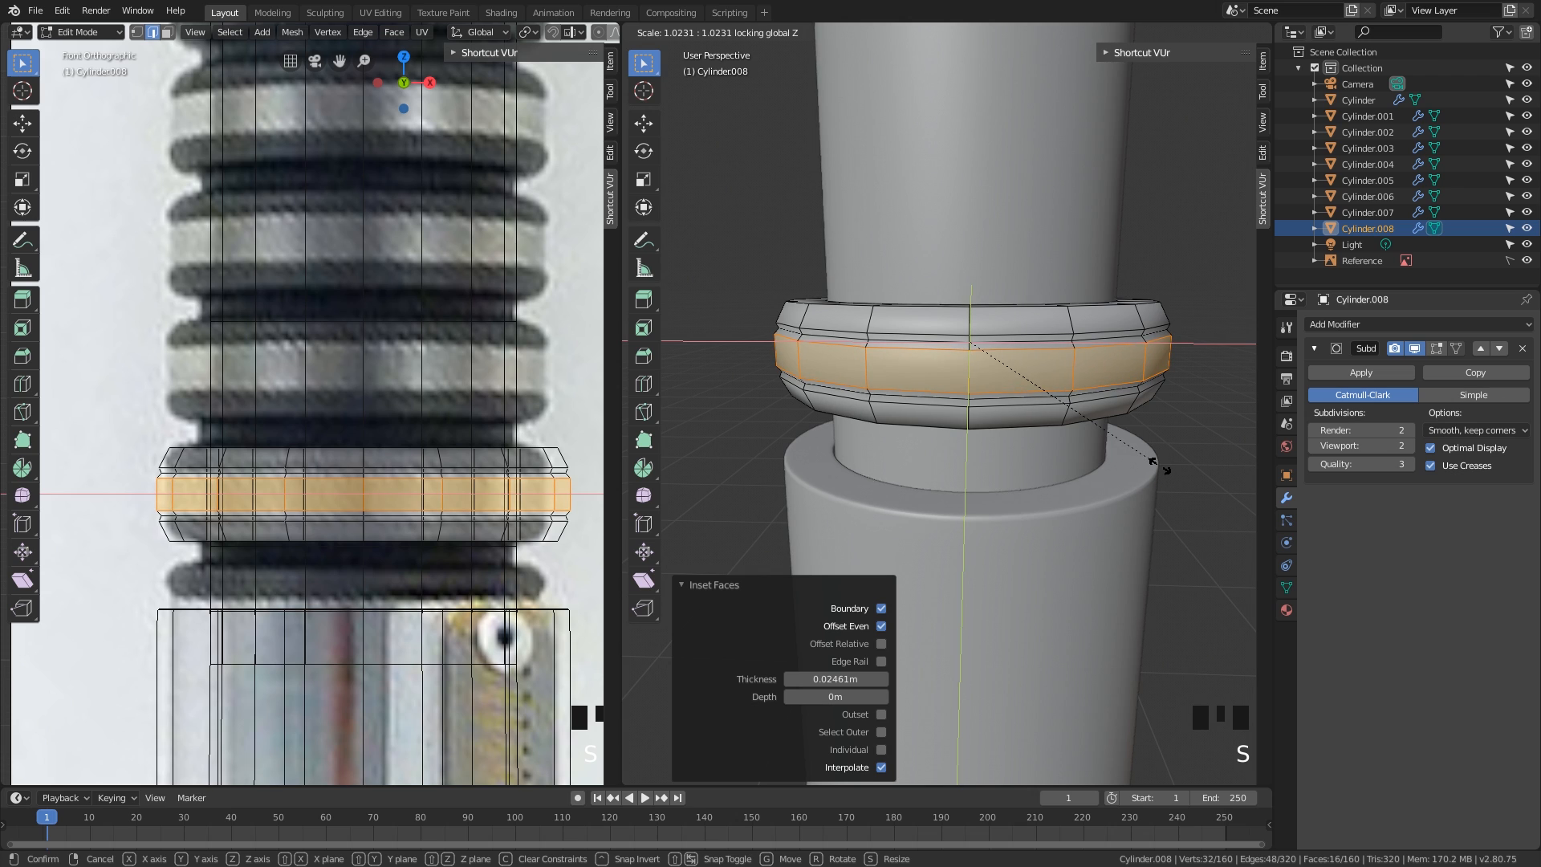
click(1156, 462)
- Apply Edge Split to the two groove edge loops above and below the ring's central band
mouse_move(1072, 438)
middle_down()
mouse_move(1044, 428)
mouse_move(1076, 443)
middle_up()
scroll(1103, 435, up, 2)
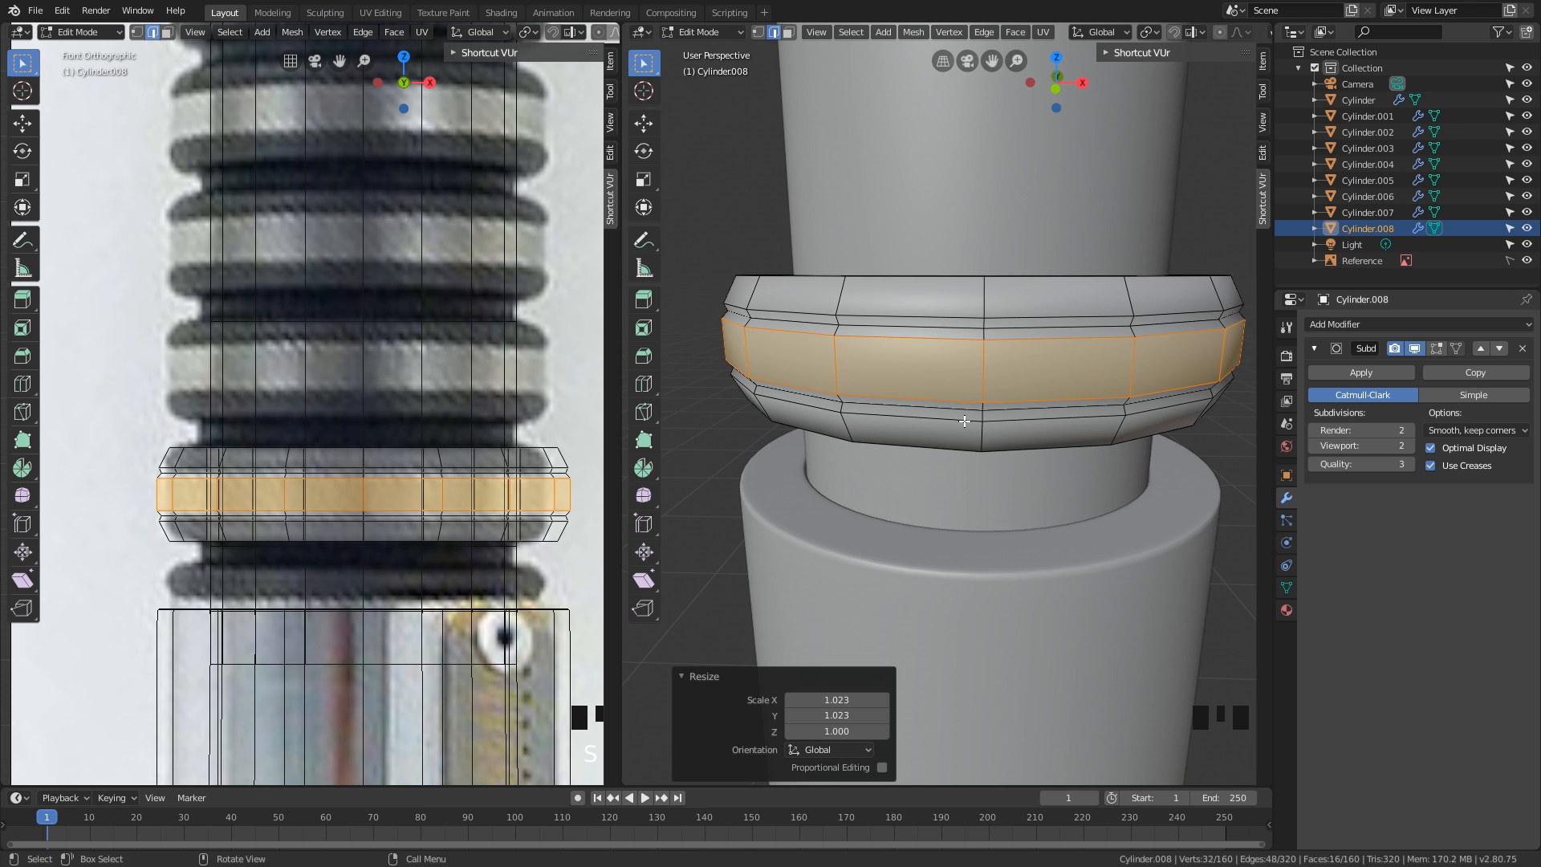
mouse_move(964, 421)
middle_down()
mouse_move(967, 437)
mouse_move(987, 431)
mouse_move(980, 411)
middle_up()
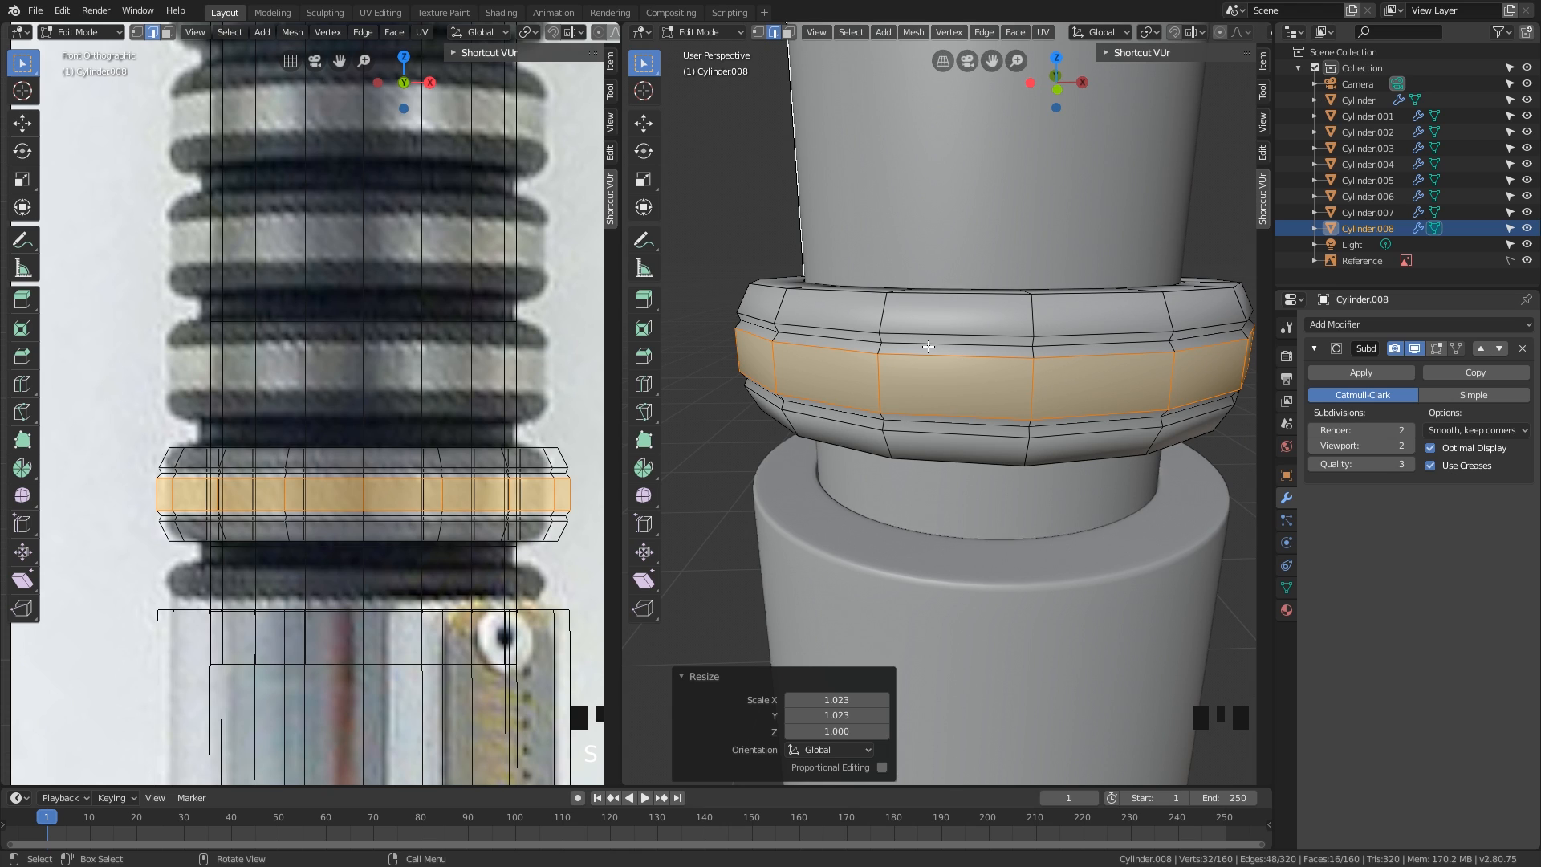
middle_drag(929, 347, 920, 404)
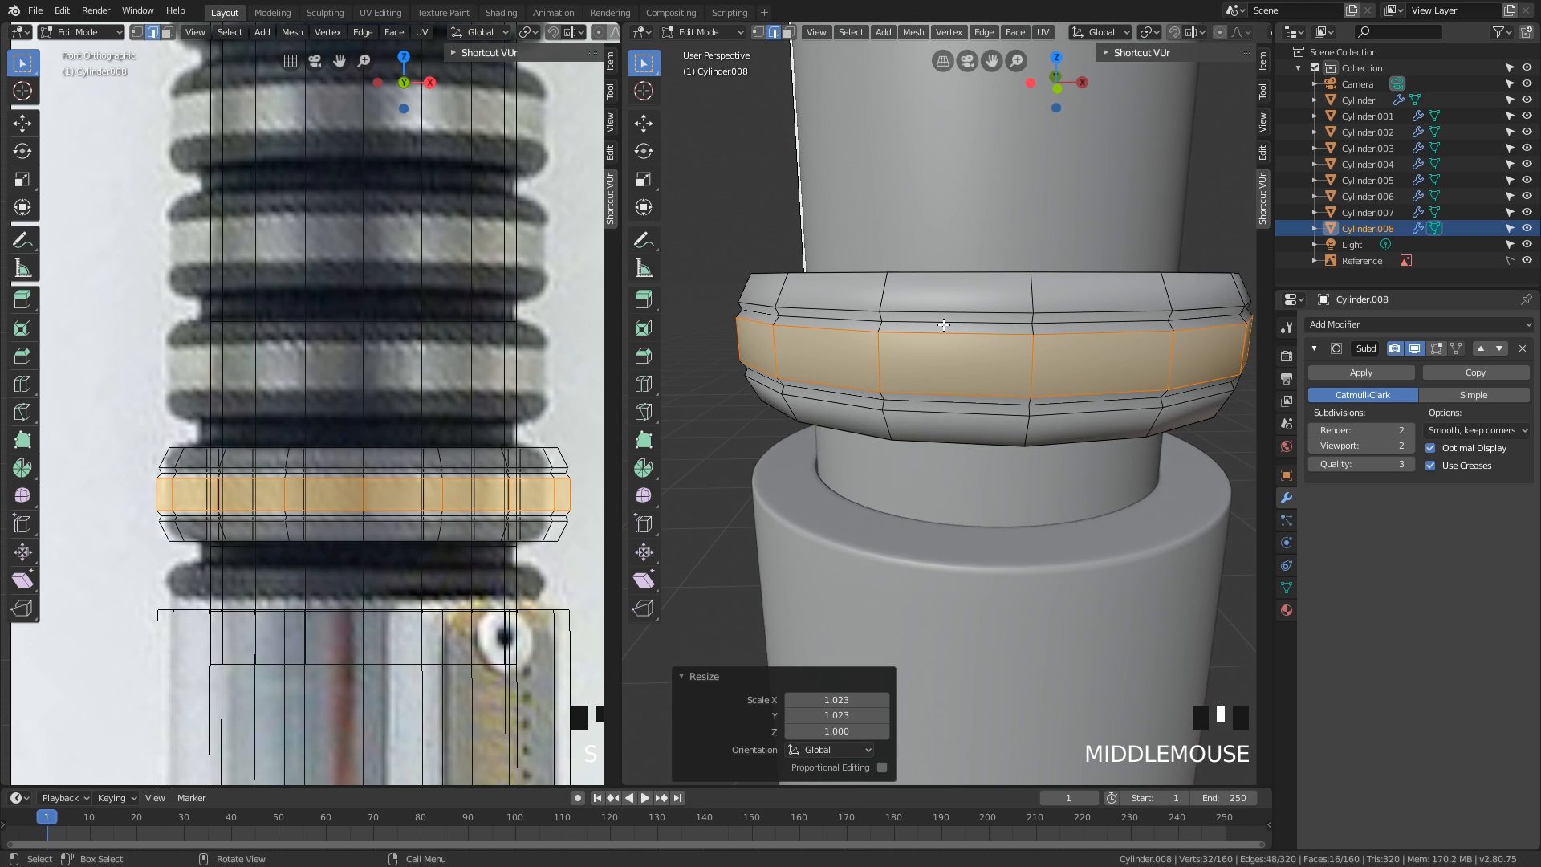
key(2)
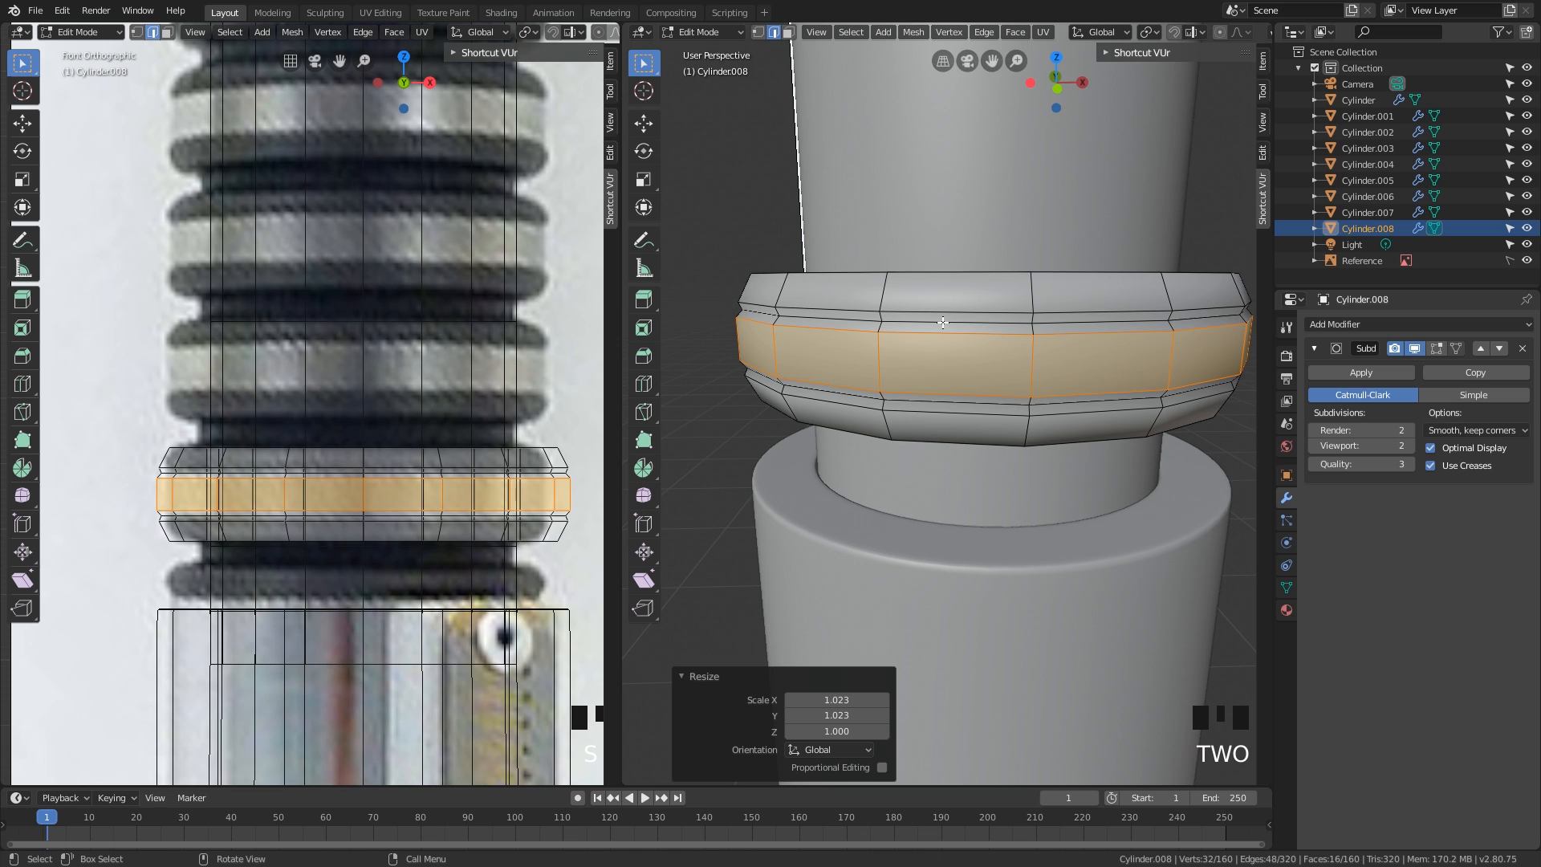
click(943, 323)
alt+click(942, 322)
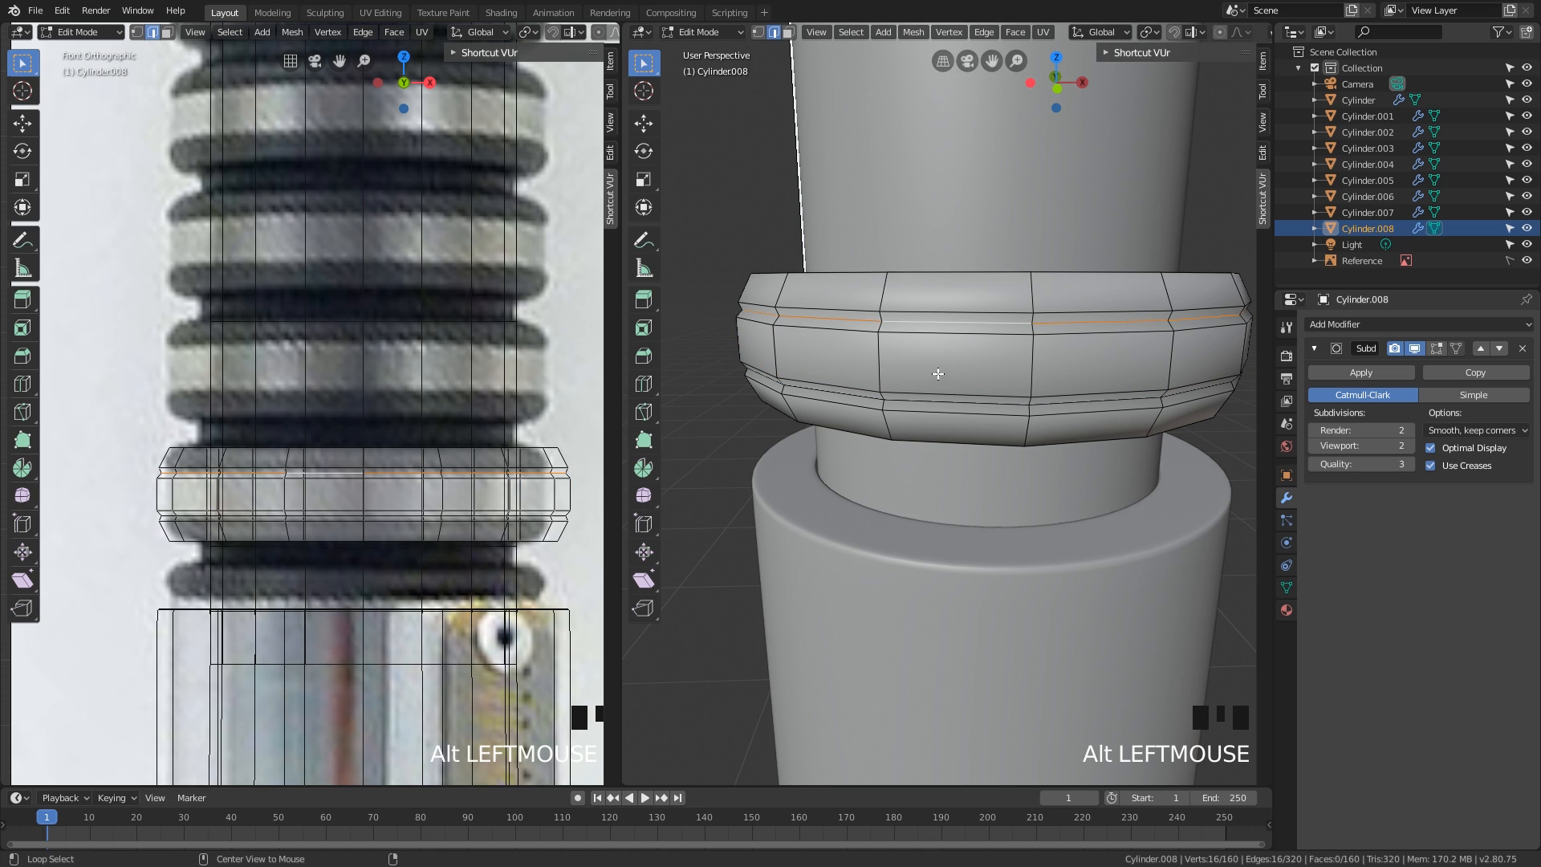
alt+shift+click(927, 402)
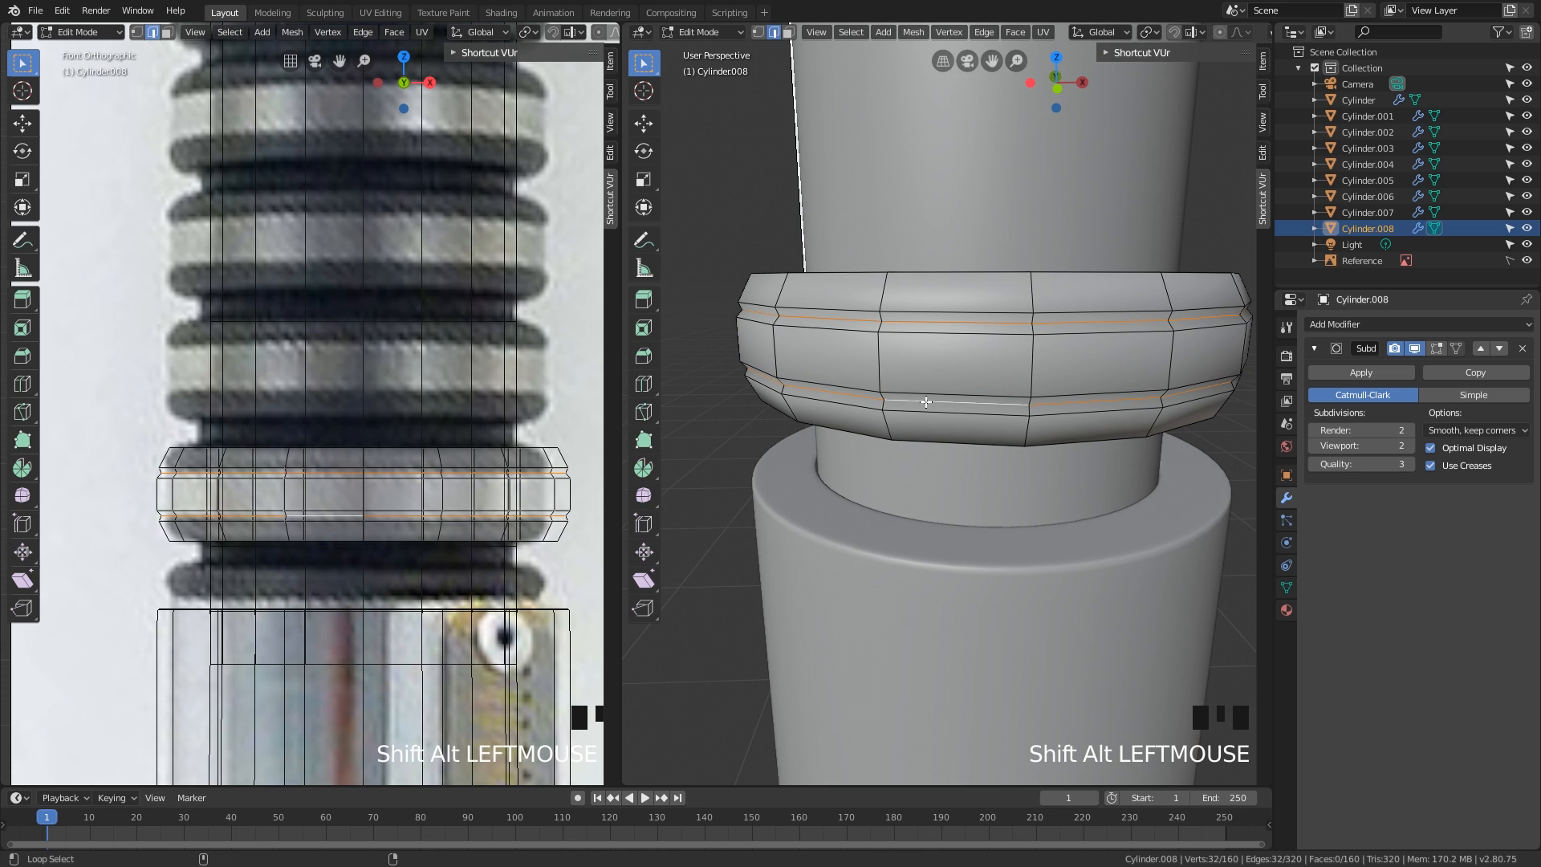
right_click(945, 354)
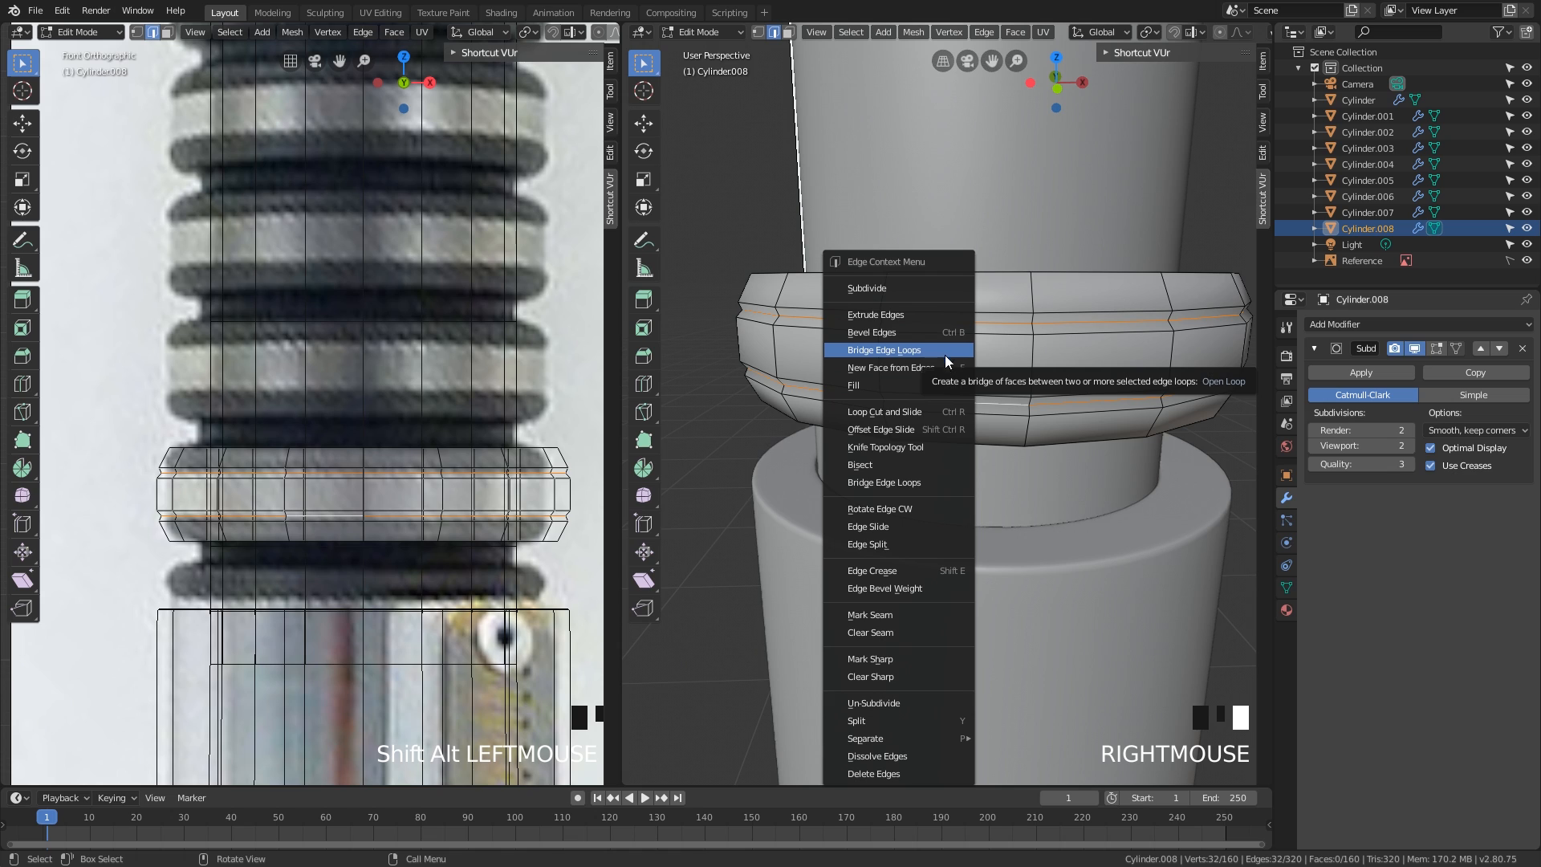
click(898, 547)
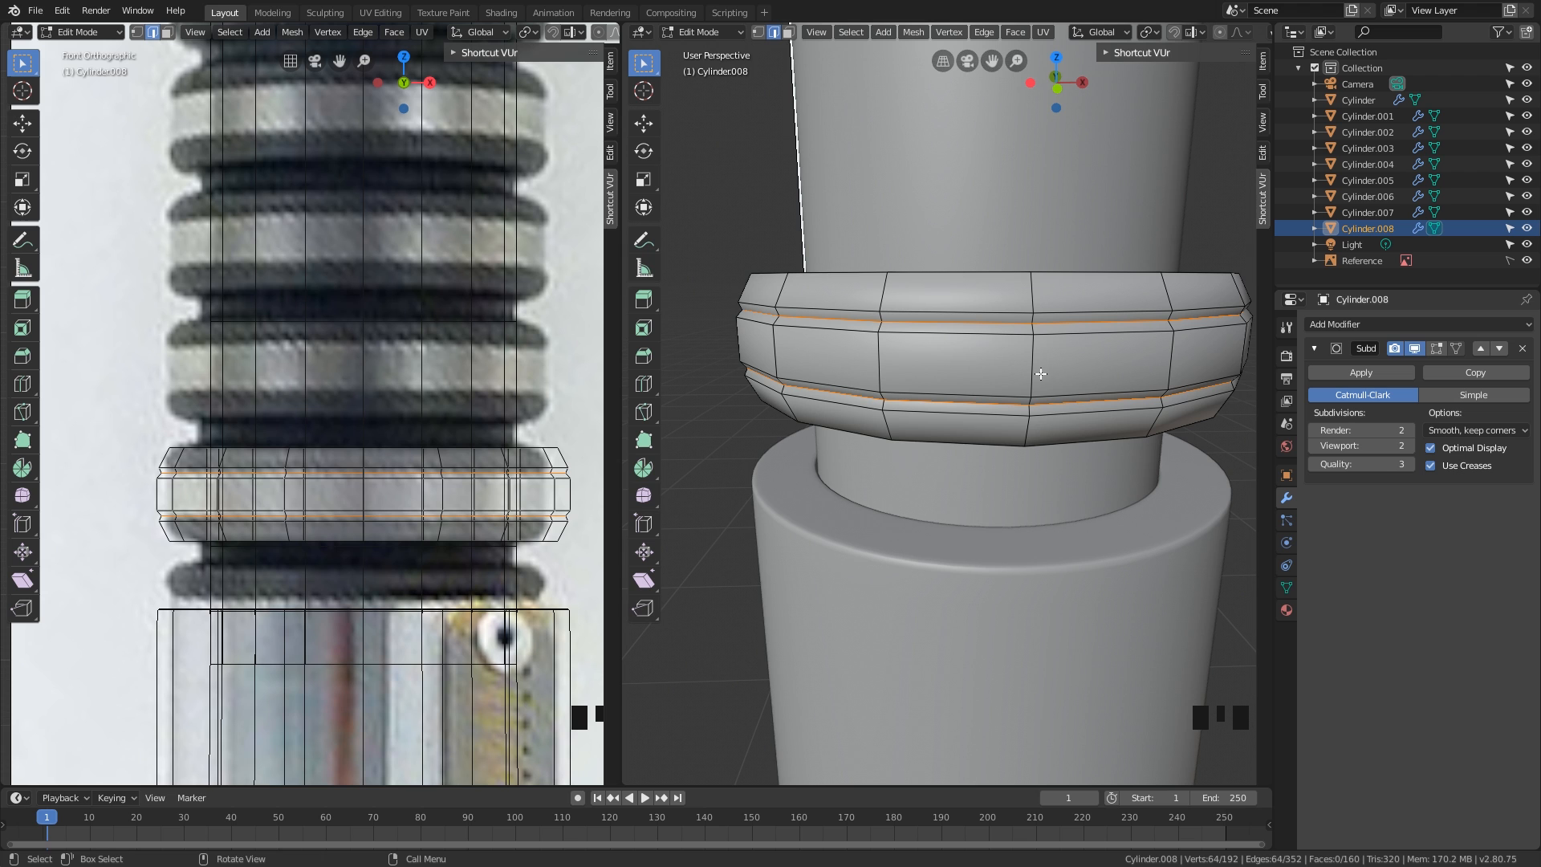
- Try moving a single face beside the upper groove to test the edge split, and inspect the smoothed ring
mouse_move(1041, 374)
middle_down()
mouse_move(1025, 358)
mouse_move(1029, 375)
middle_up()
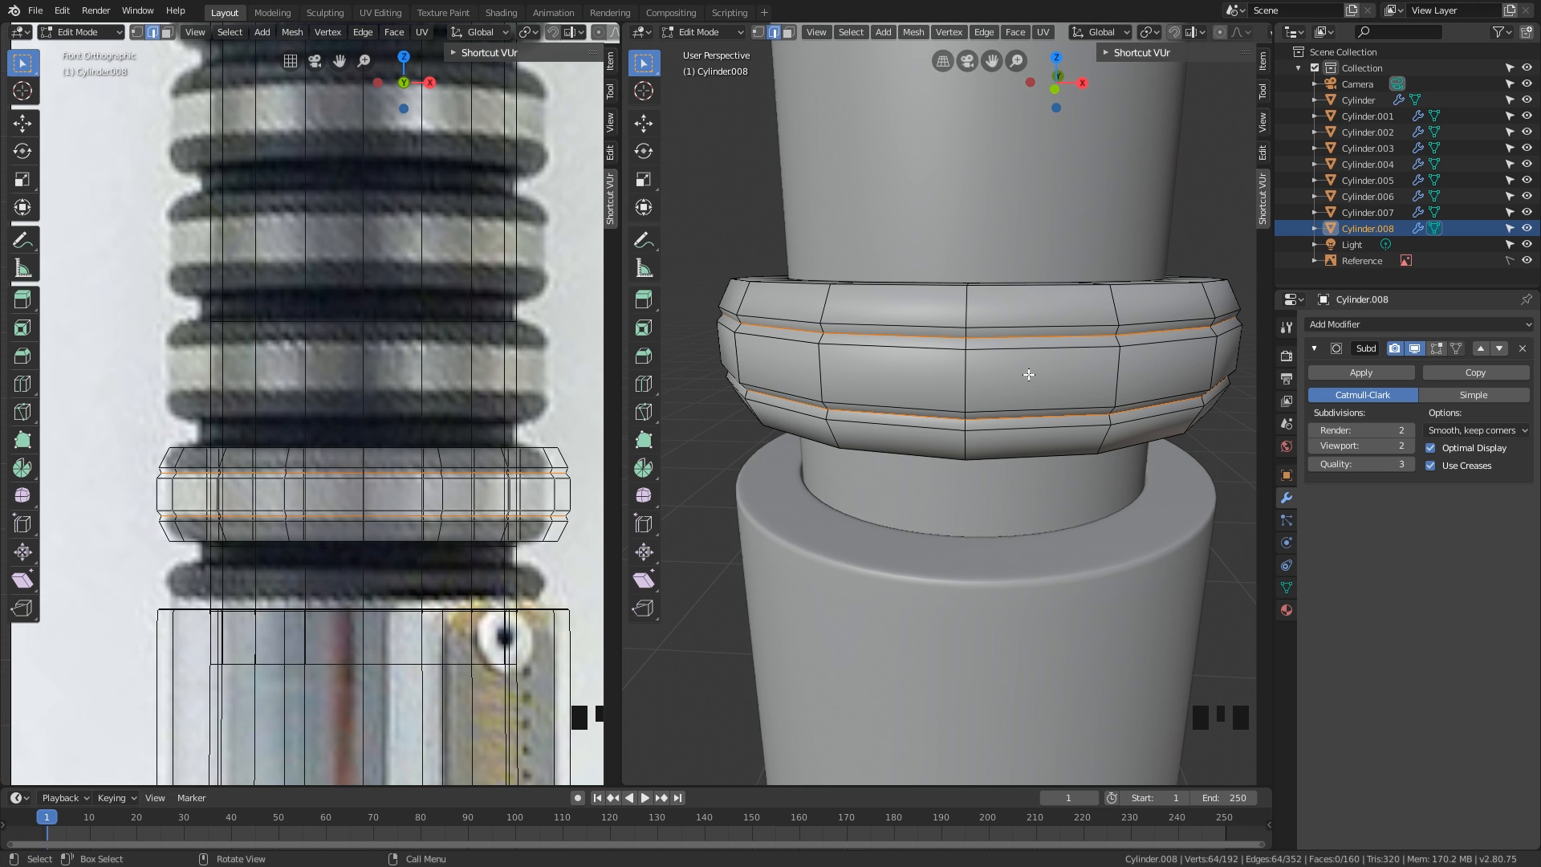
key(3)
click(989, 329)
key(g)
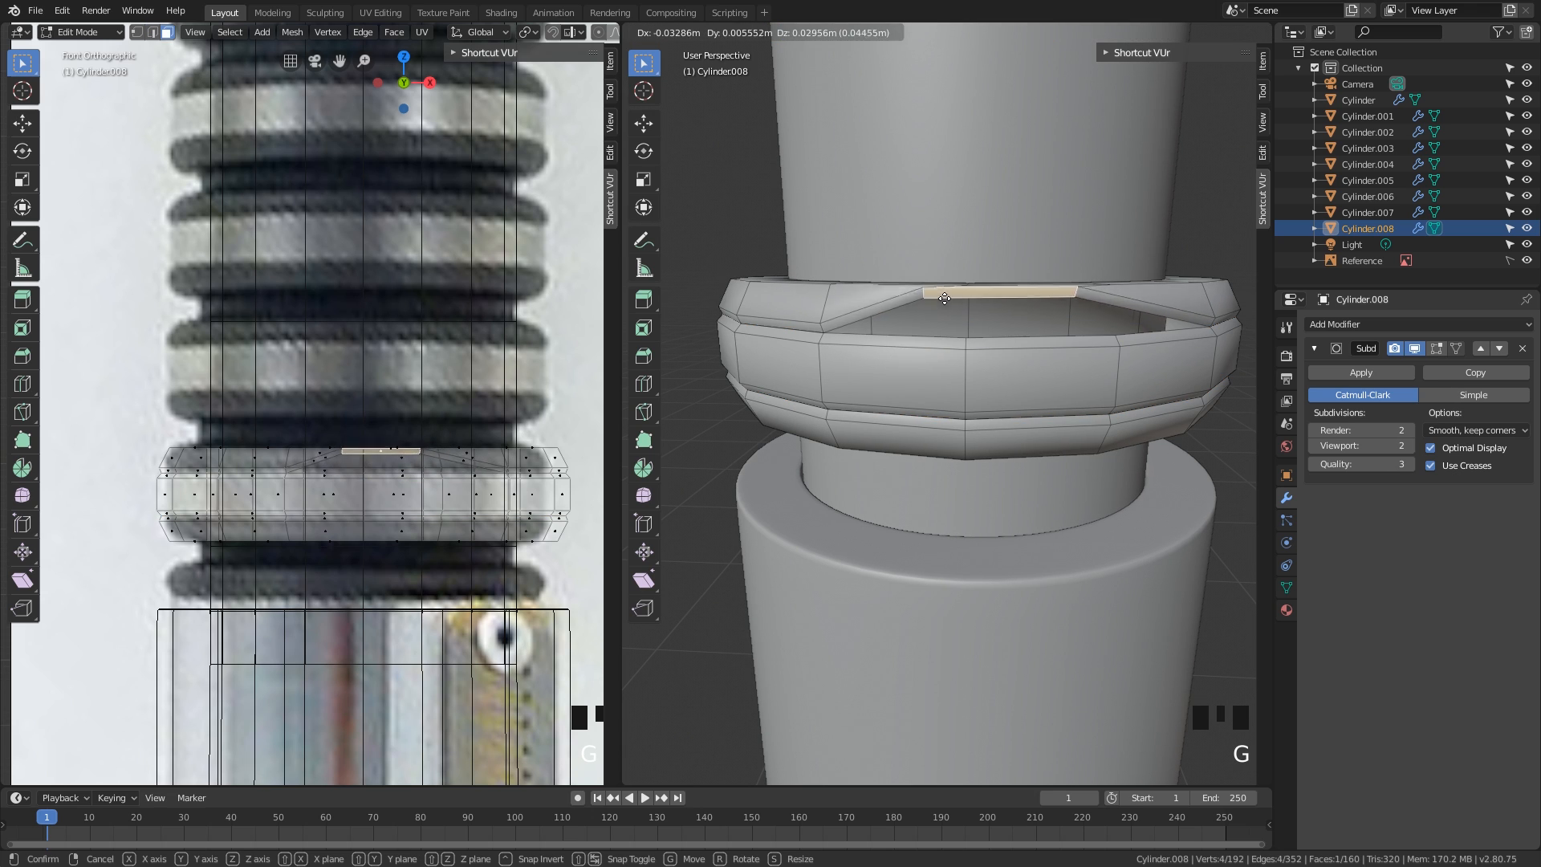
right_click(944, 313)
key(Tab)
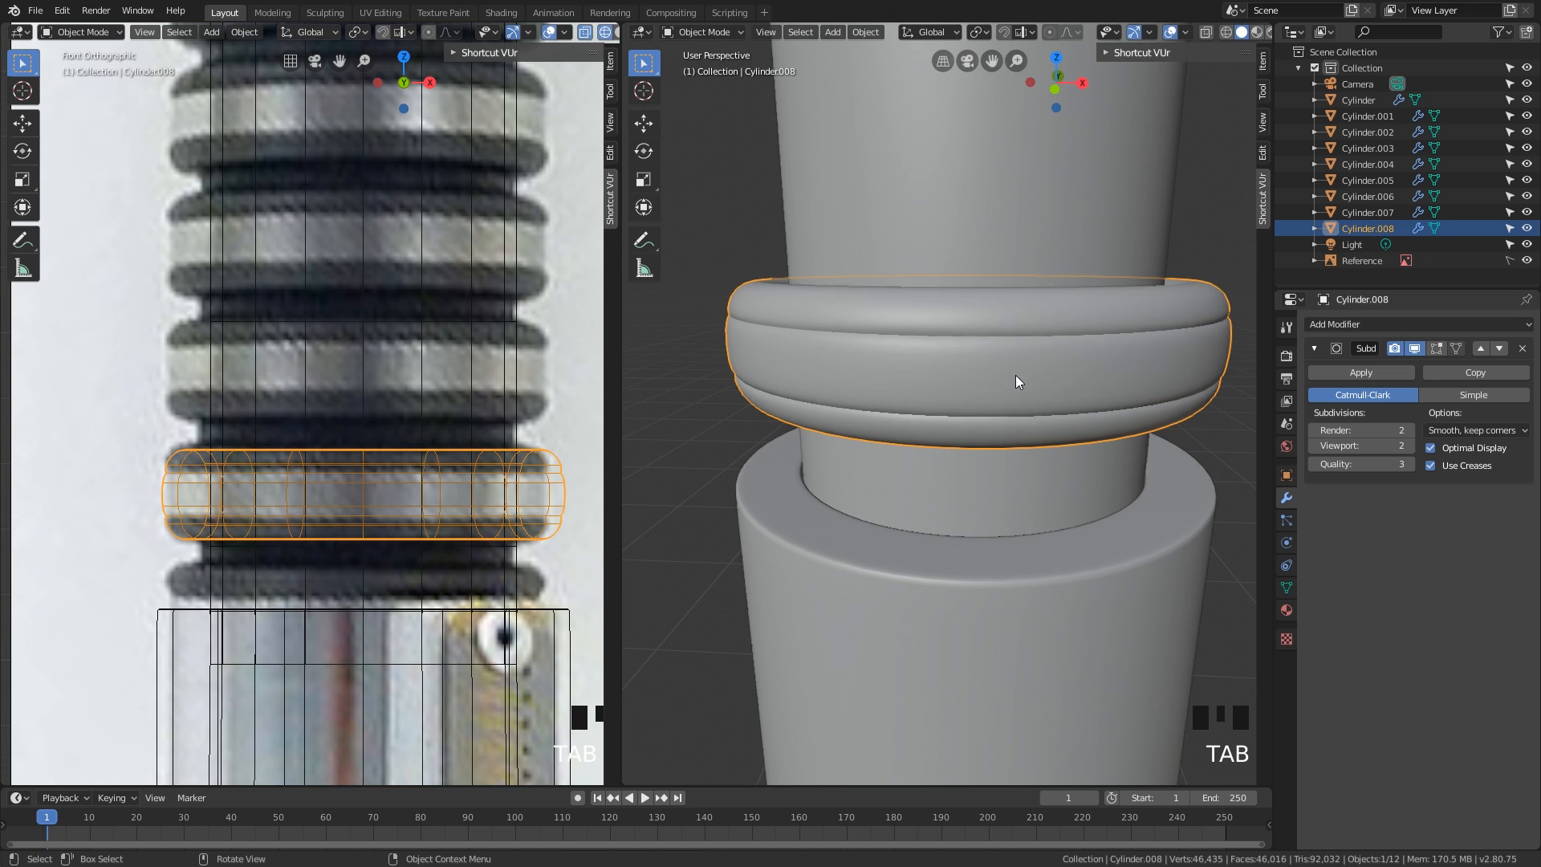
middle_drag(1015, 375, 1013, 367)
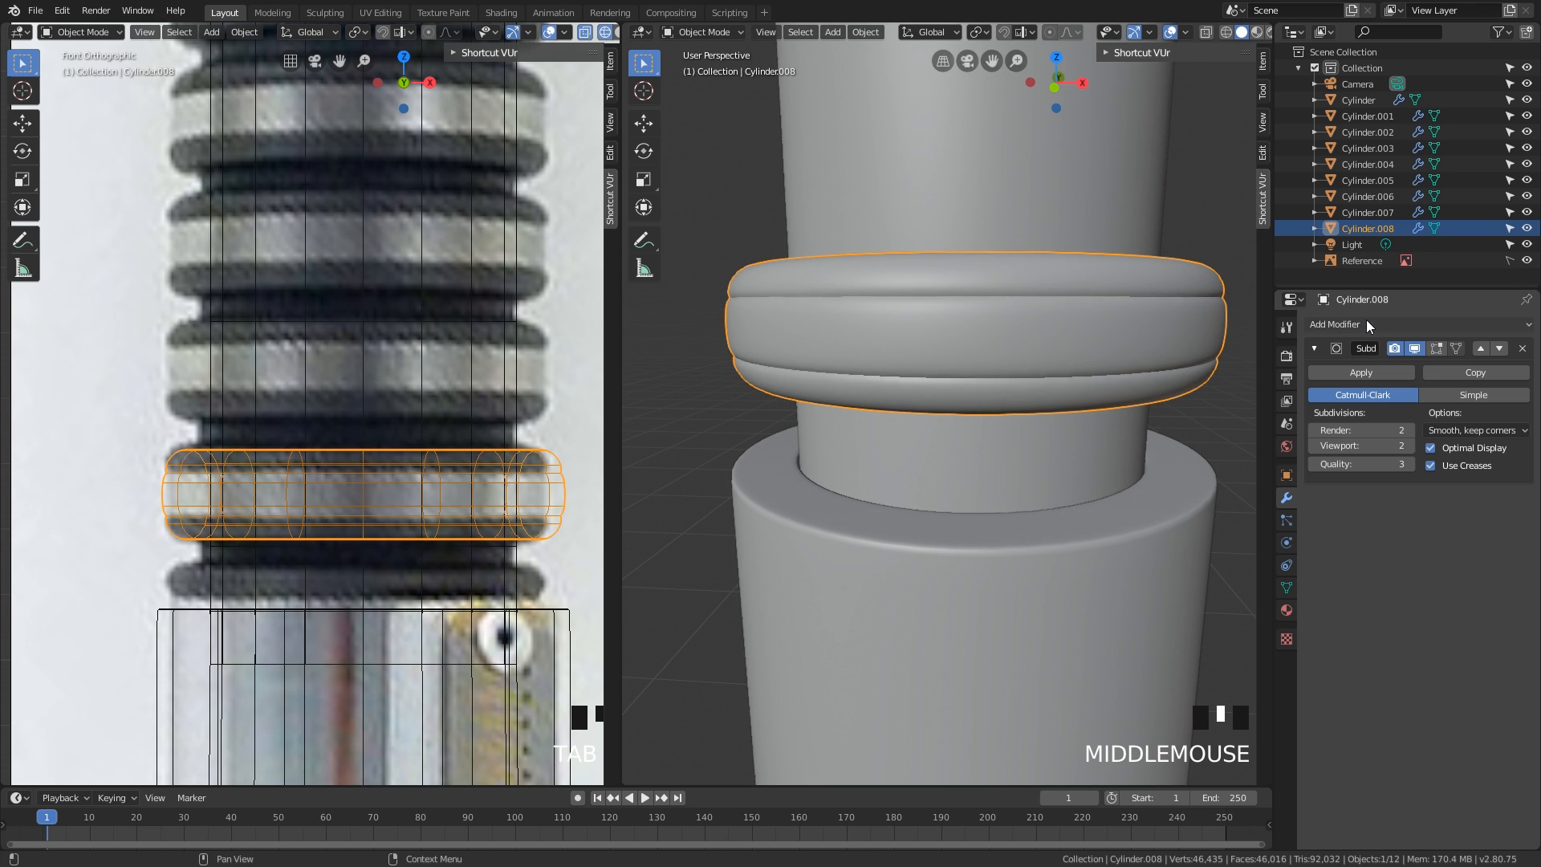
middle_drag(1059, 345, 934, 367)
- Add one centred edge loop around the ring's top face and another around its underside
key(Tab)
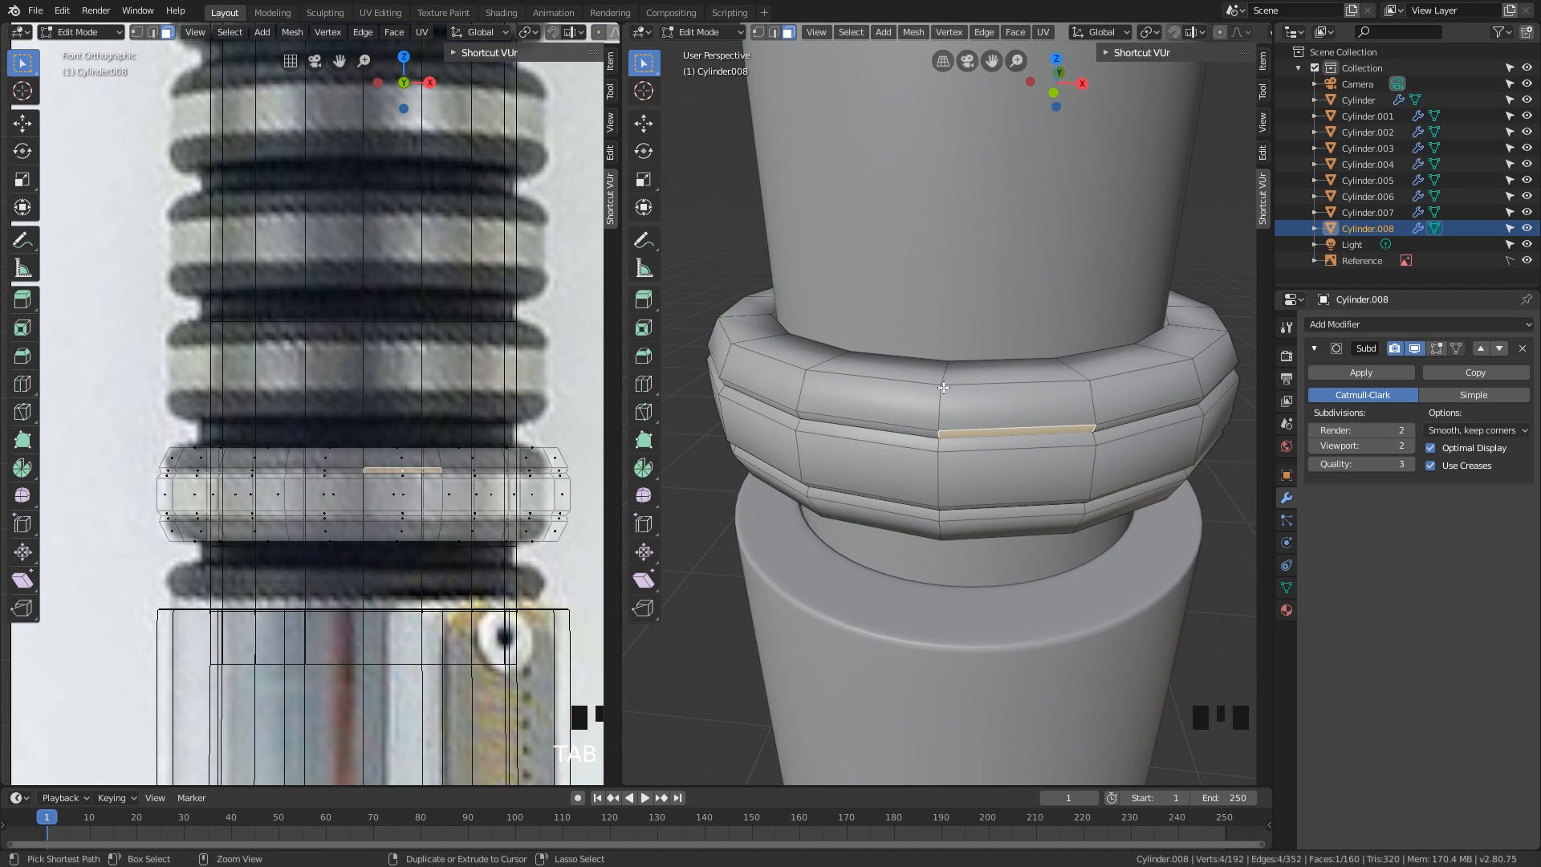
key(ctrl+r)
click(948, 374)
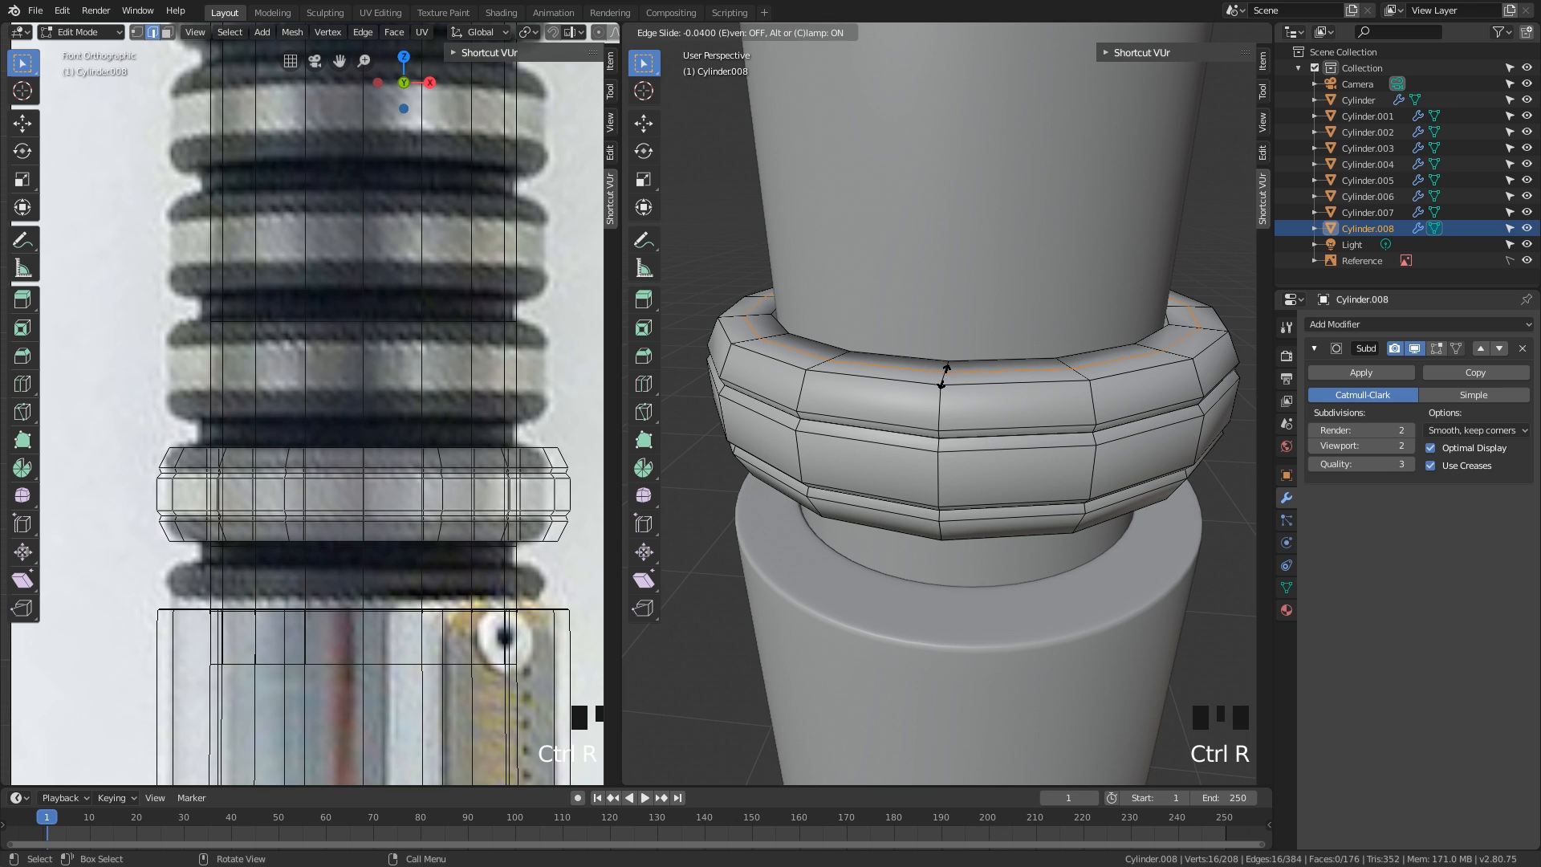
right_click(944, 374)
middle_drag(945, 374, 941, 263)
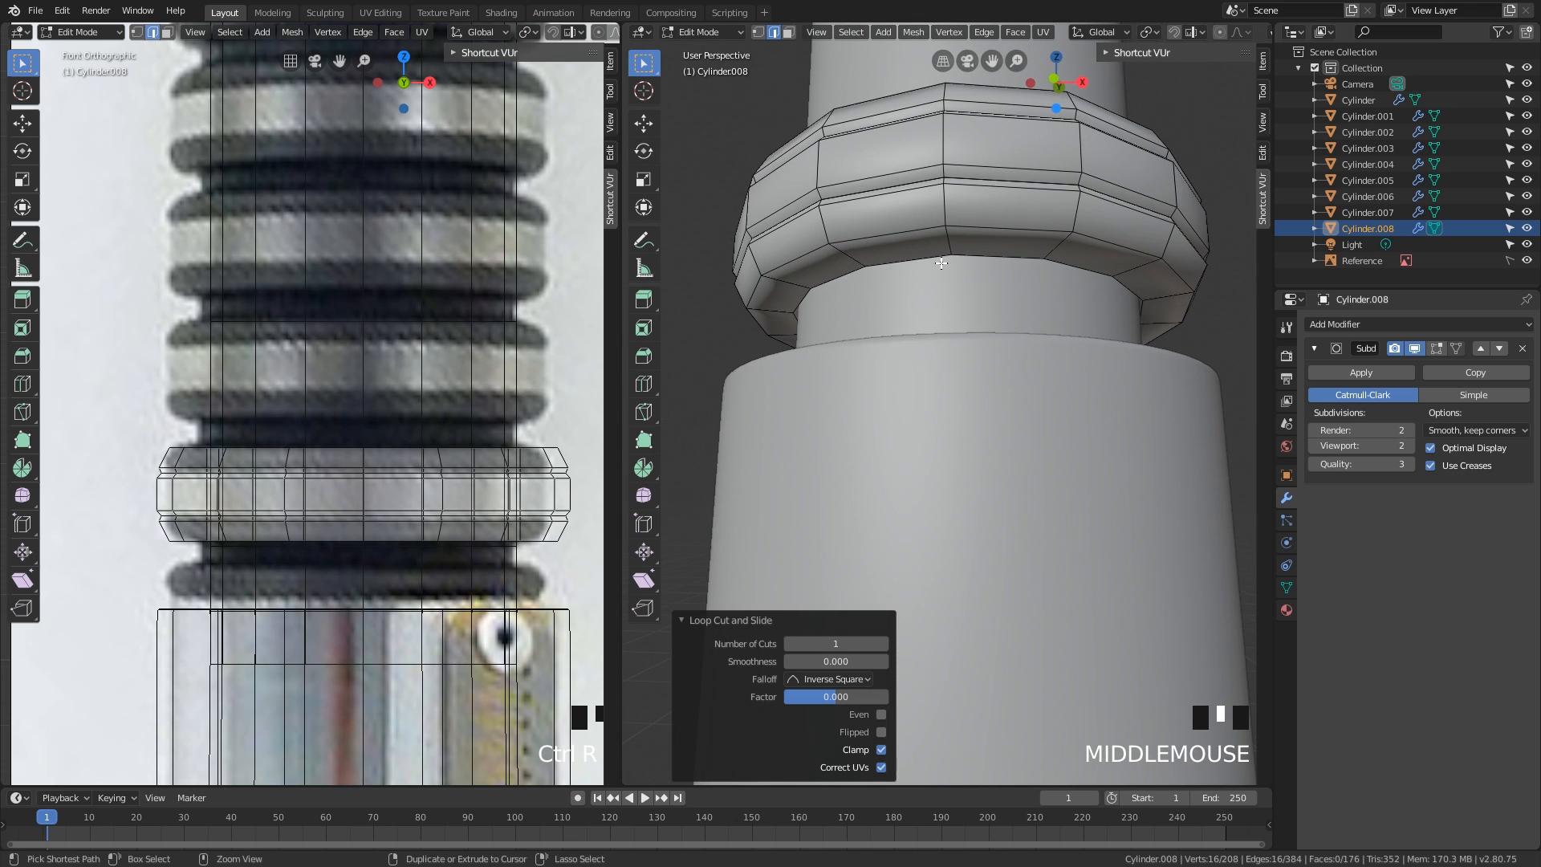
key(ctrl+r)
click(946, 243)
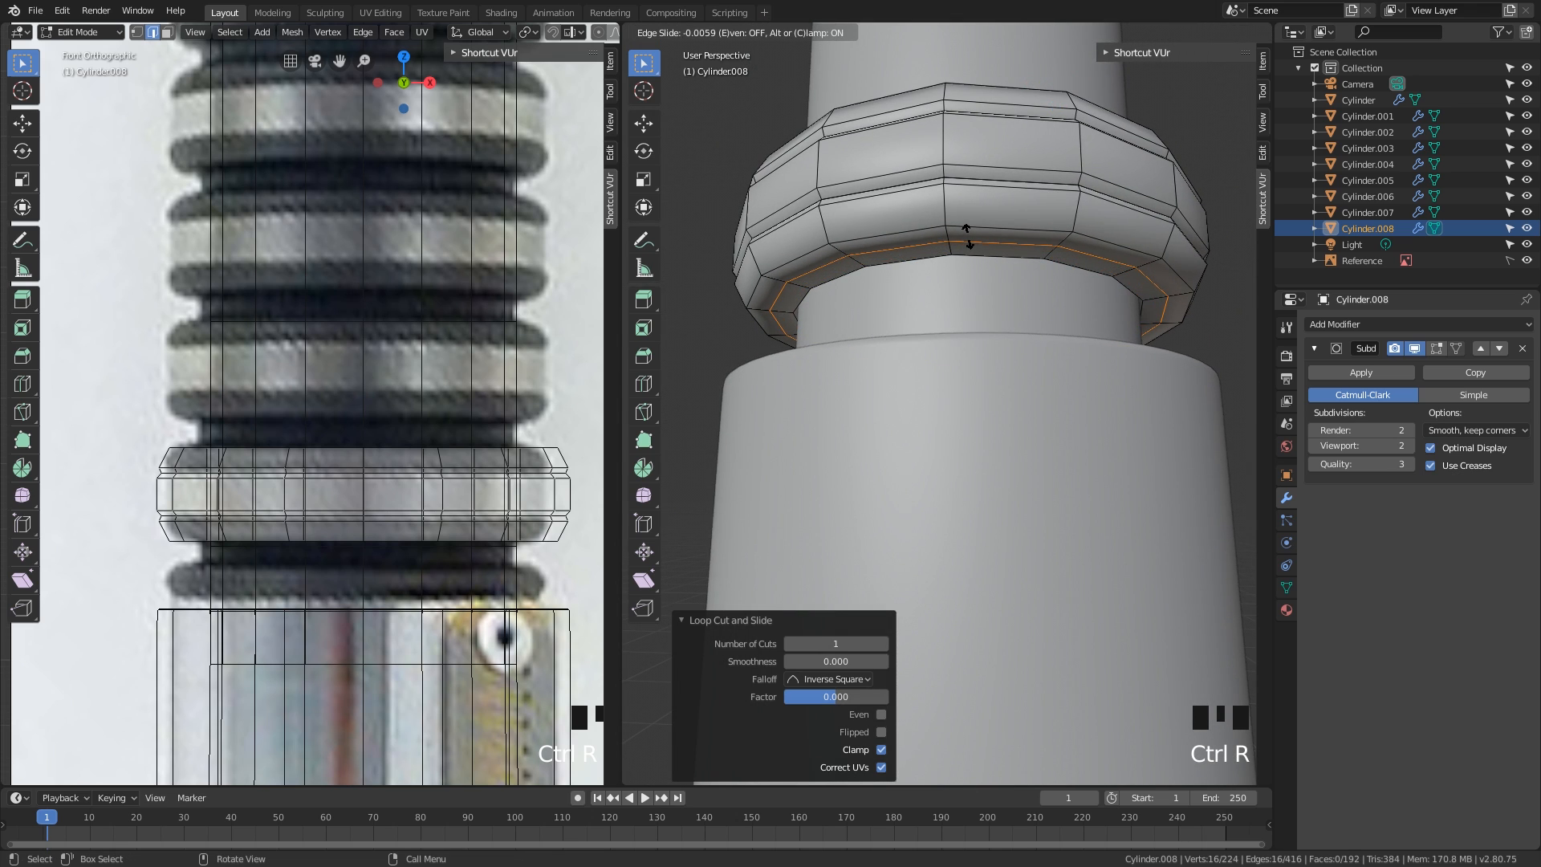
right_click(969, 235)
key(Tab)
- Add an Array modifier to the grooved ring
scroll(979, 257, down, 2)
middle_drag(982, 276, 971, 360)
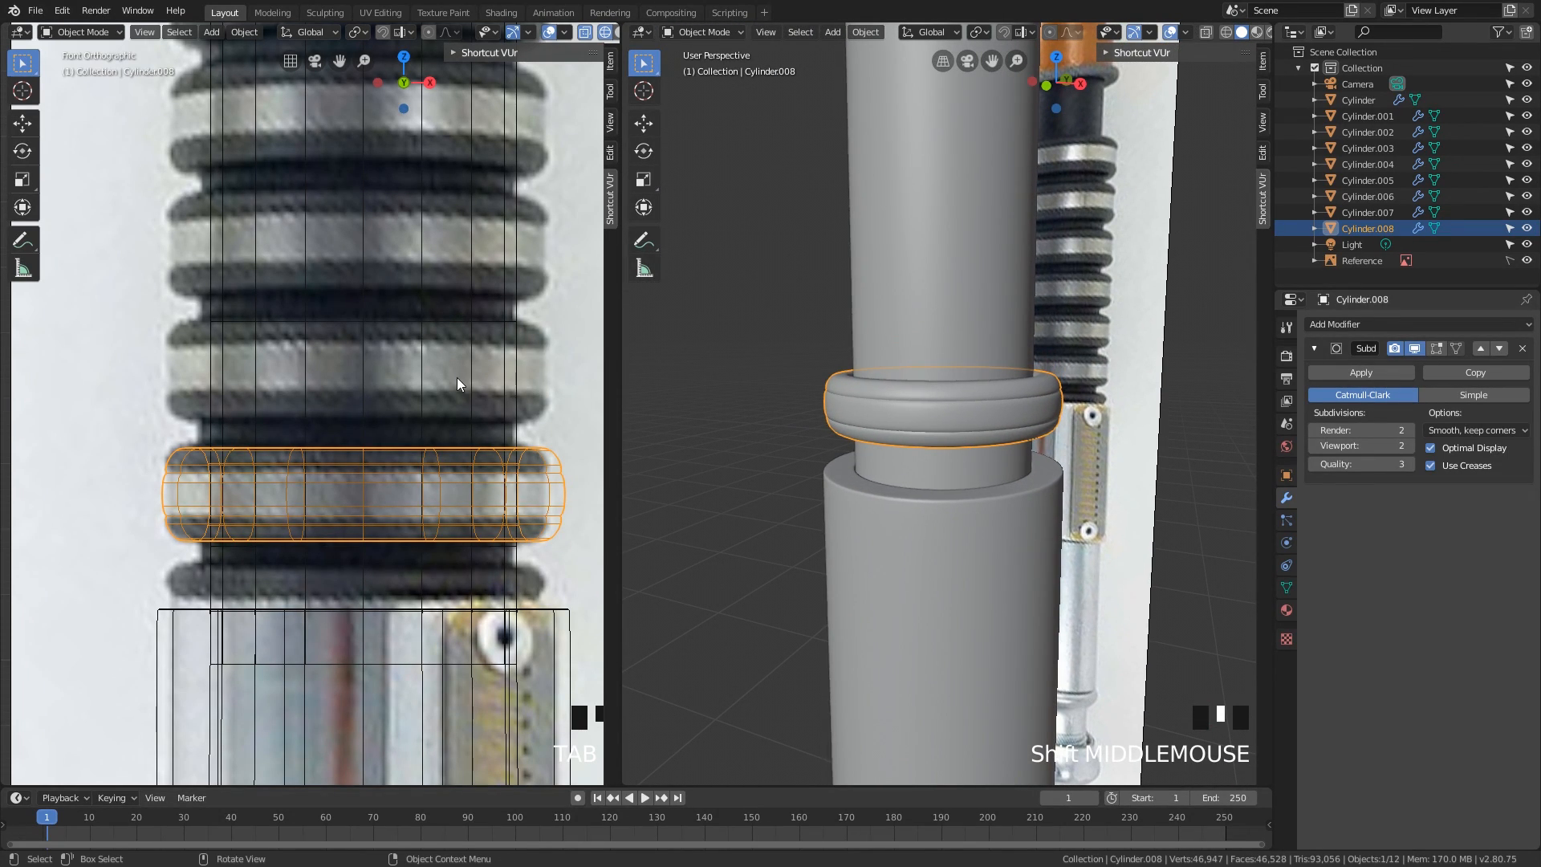
scroll(458, 384, down, 3)
shift+middle_drag(478, 359, 503, 454)
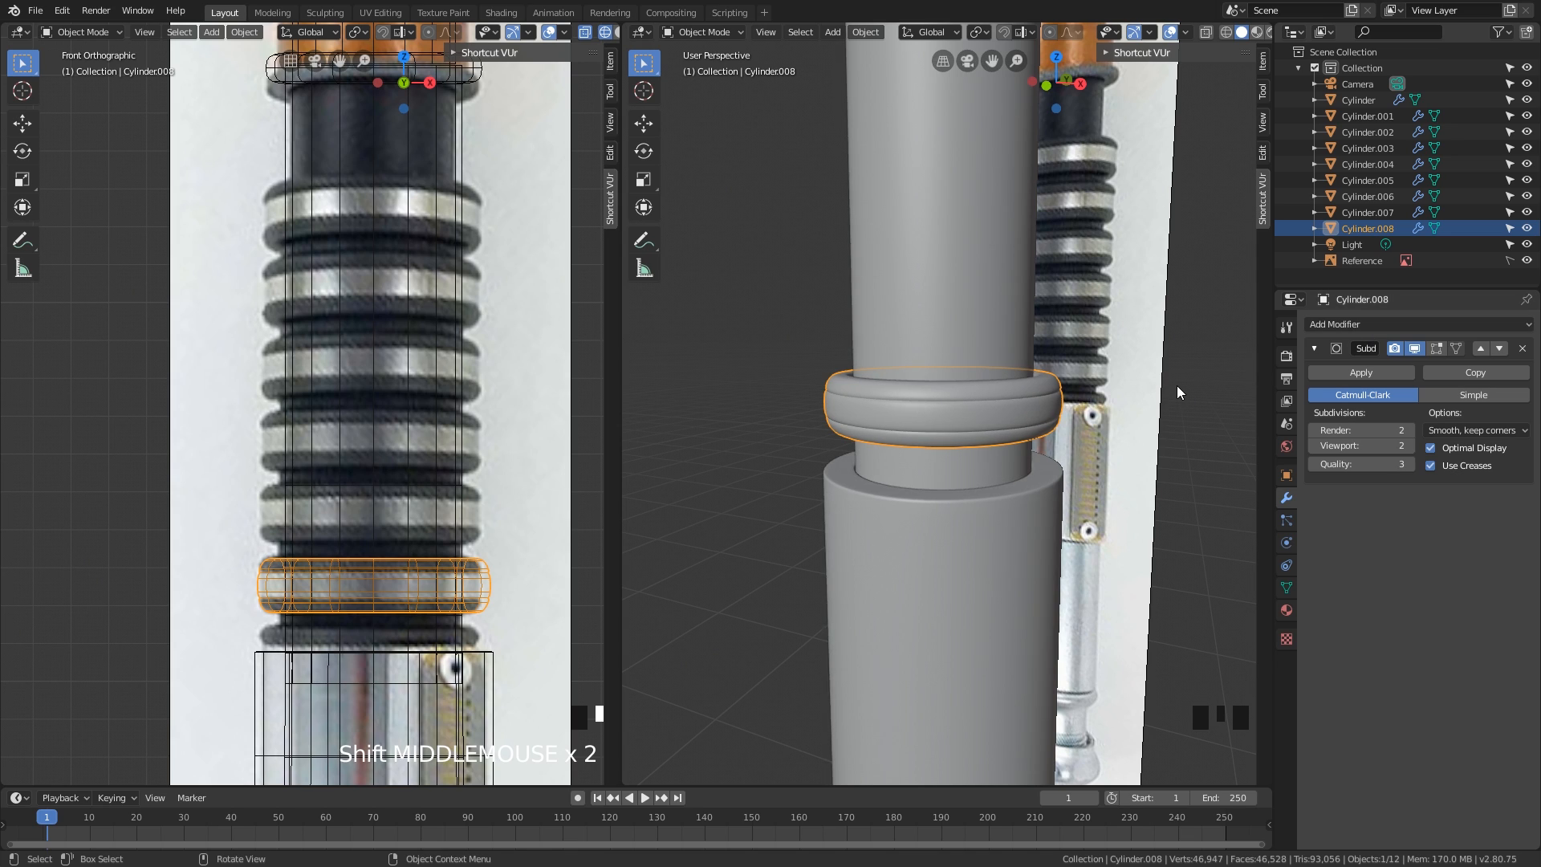
click(1366, 320)
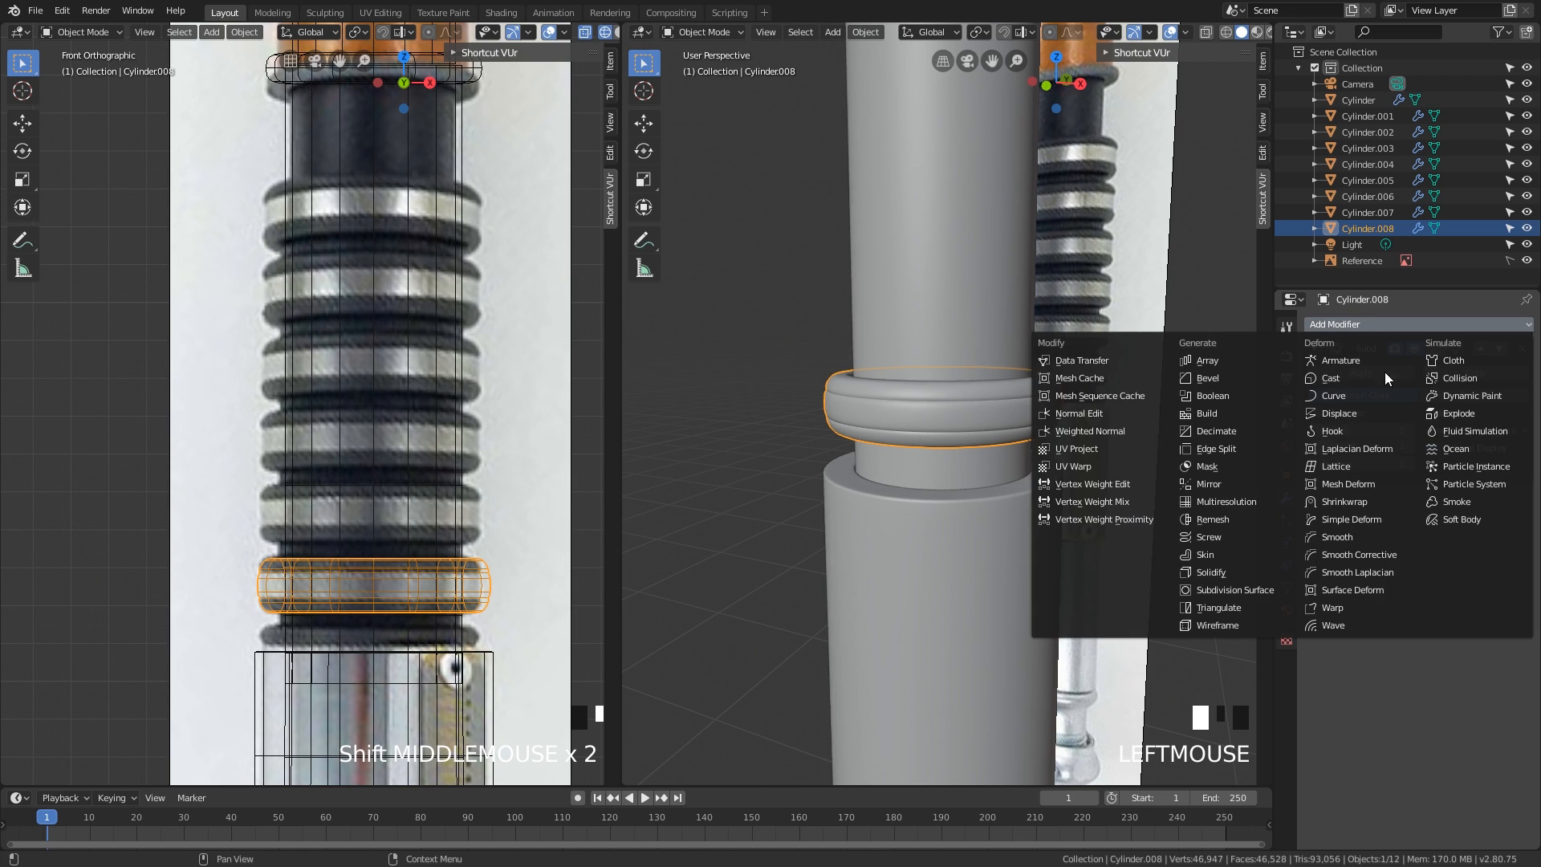
click(1418, 700)
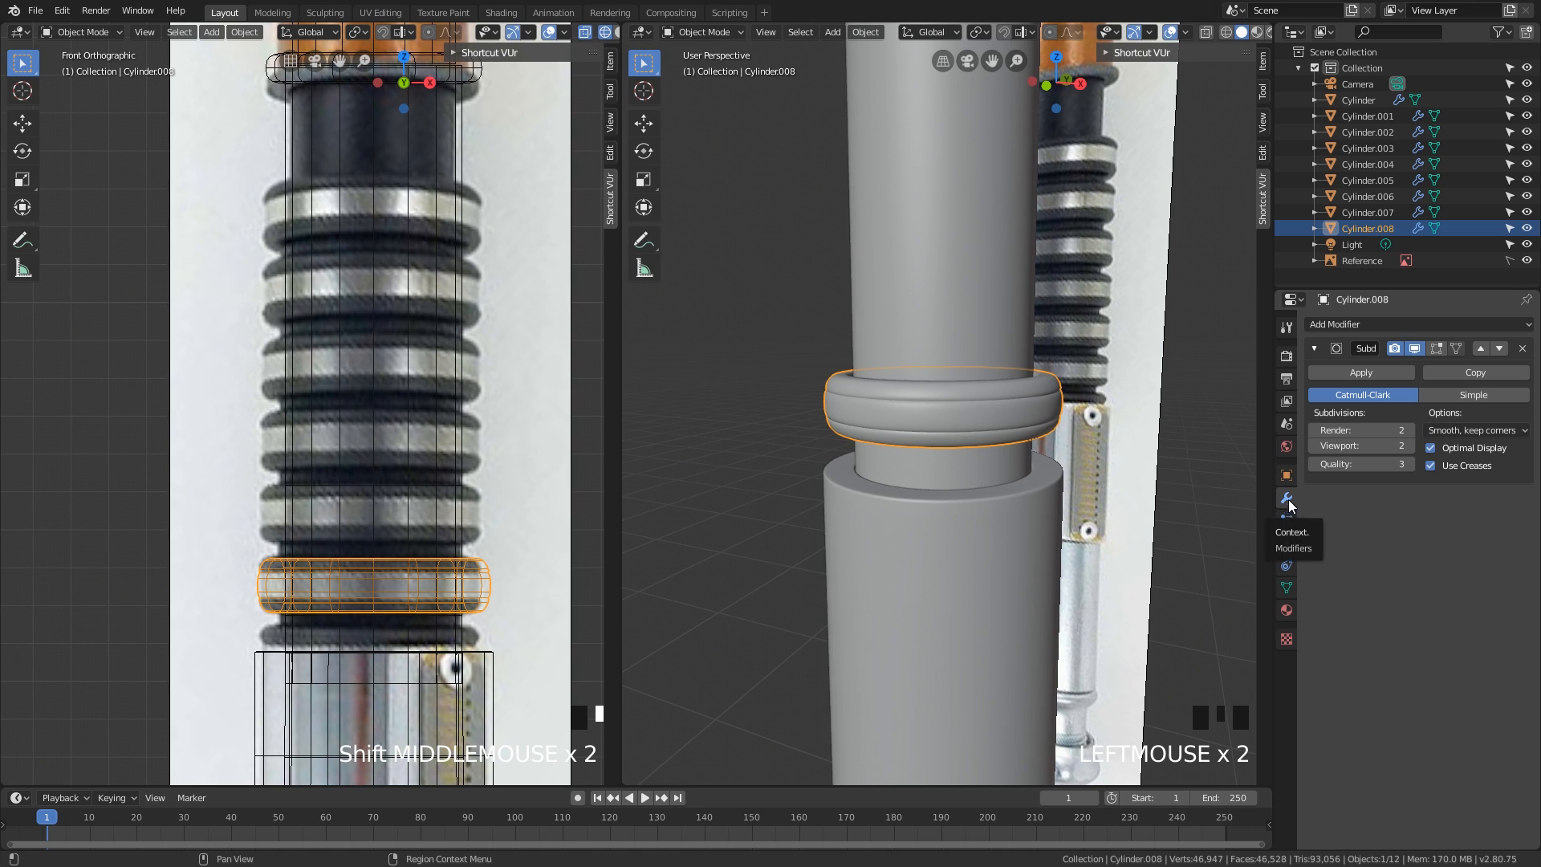
click(1346, 324)
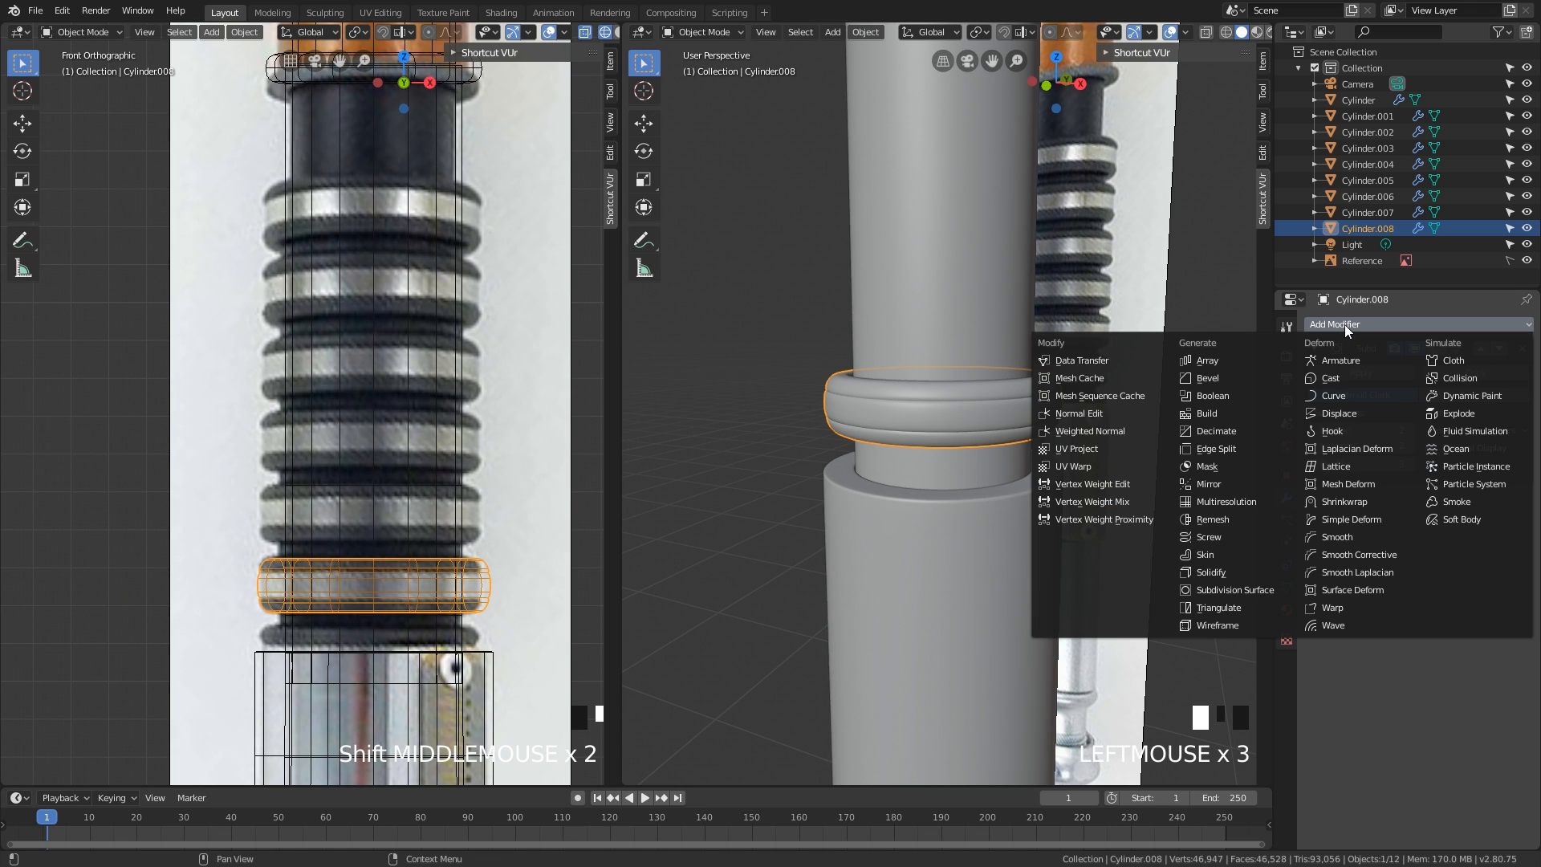
click(1227, 362)
scroll(1011, 419, down, 2)
shift+middle_drag(1012, 419, 854, 460)
middle_drag(975, 478, 1000, 490)
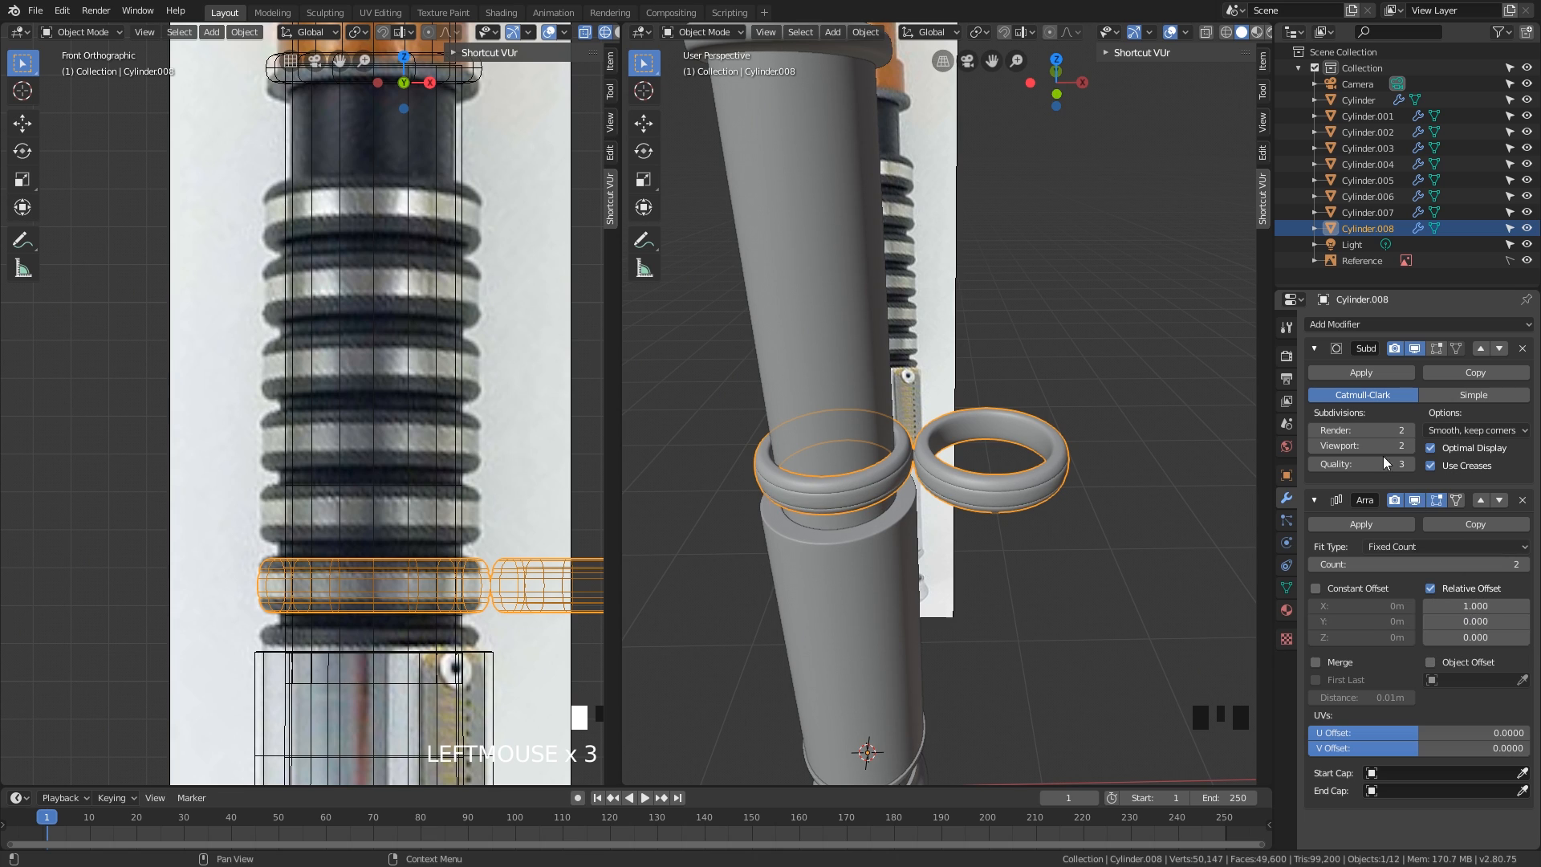
- Set the array's relative offset to 0 in X and 1.310 in Z so the copy stacks above the ring
click(1315, 349)
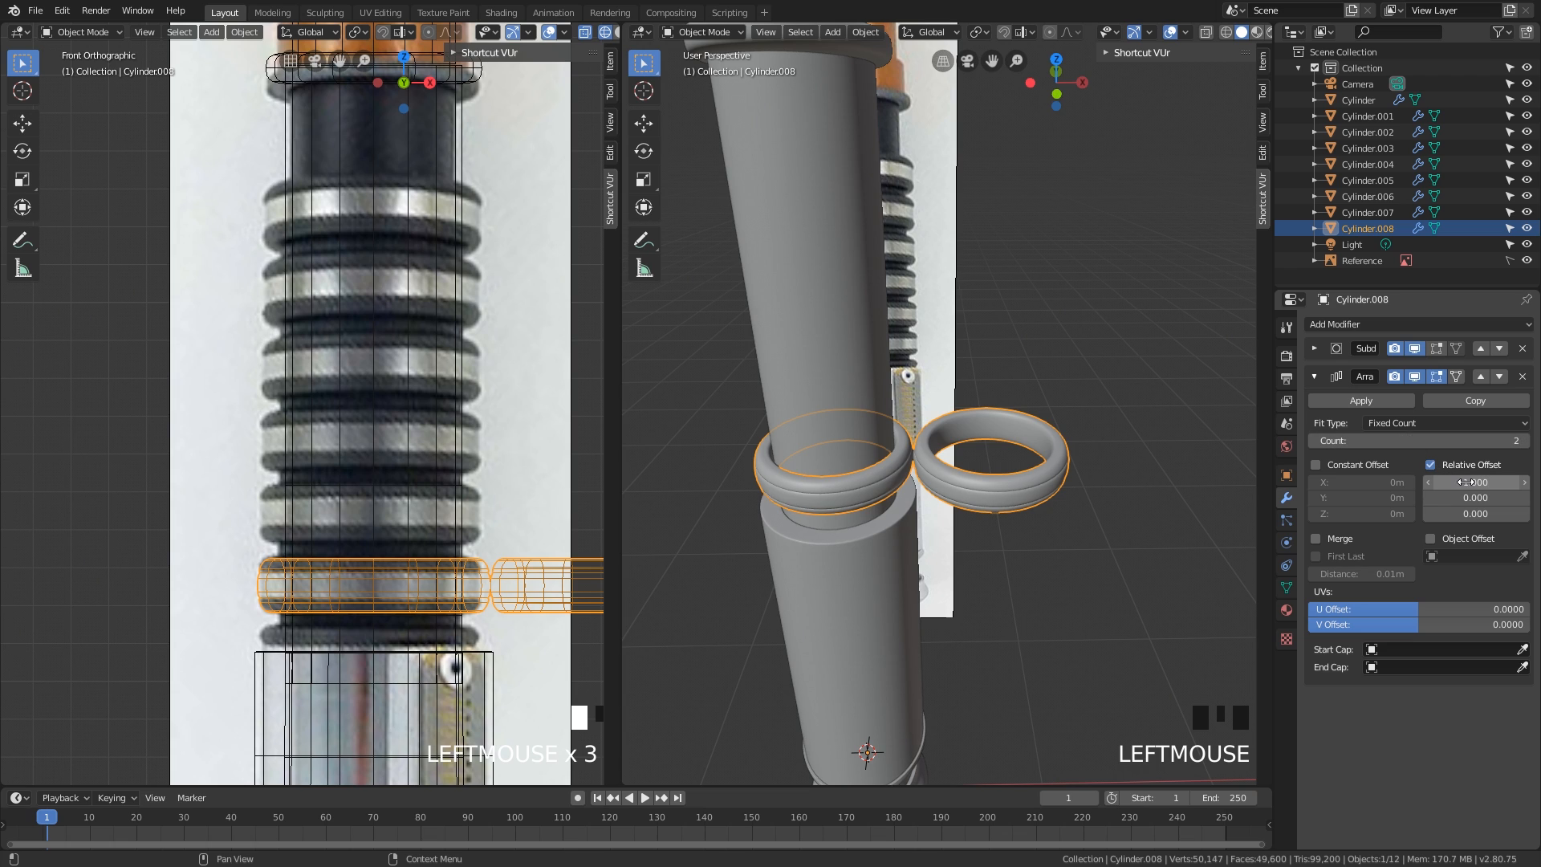
drag(1466, 481, 1503, 481)
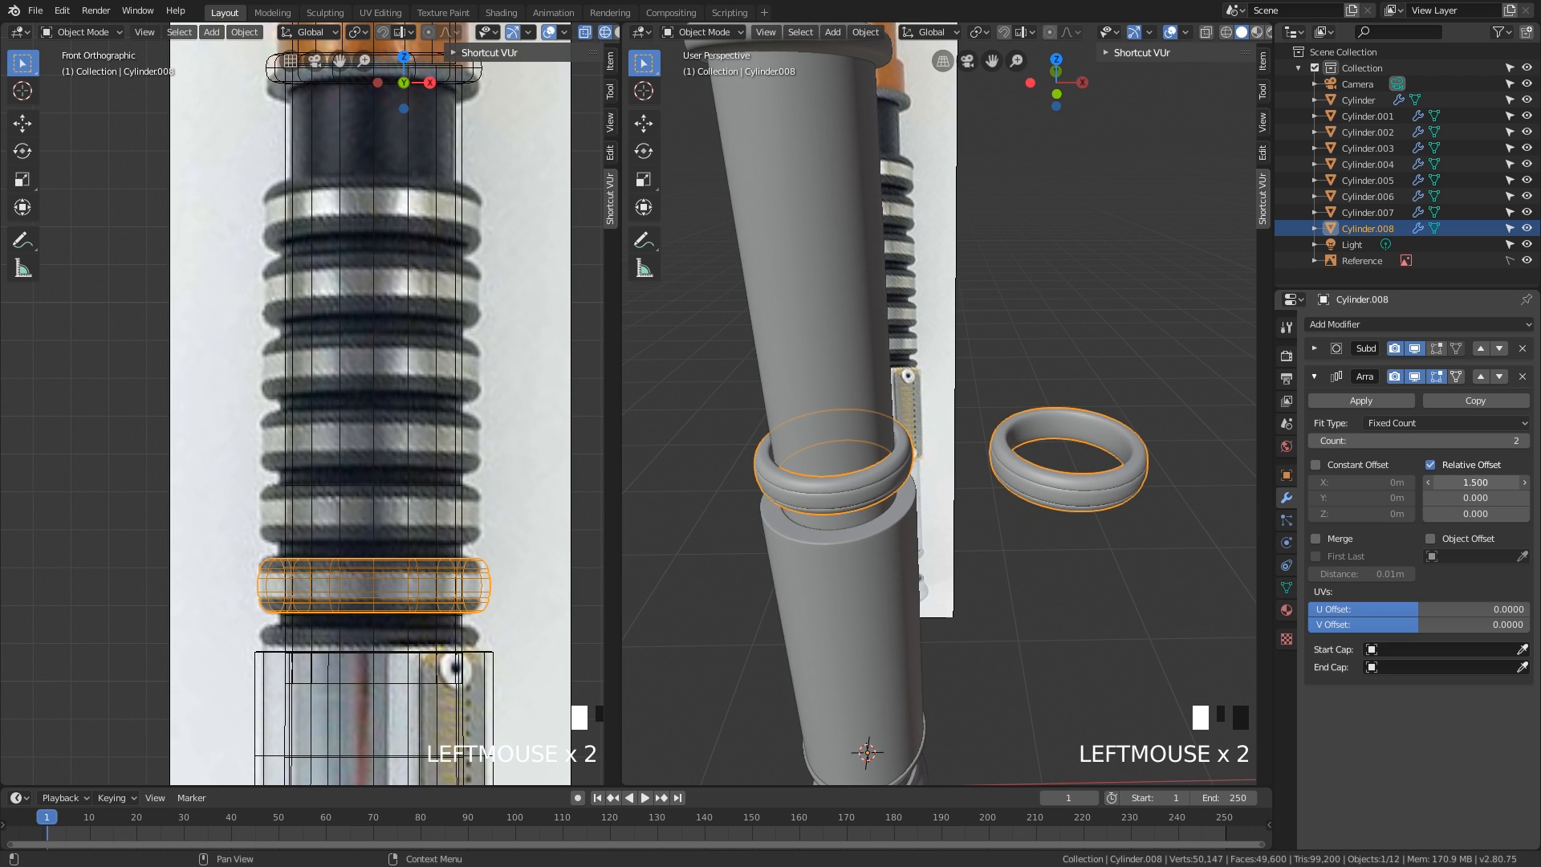
shift+middle_drag(1072, 397, 1096, 414)
click(1467, 482)
text(0)
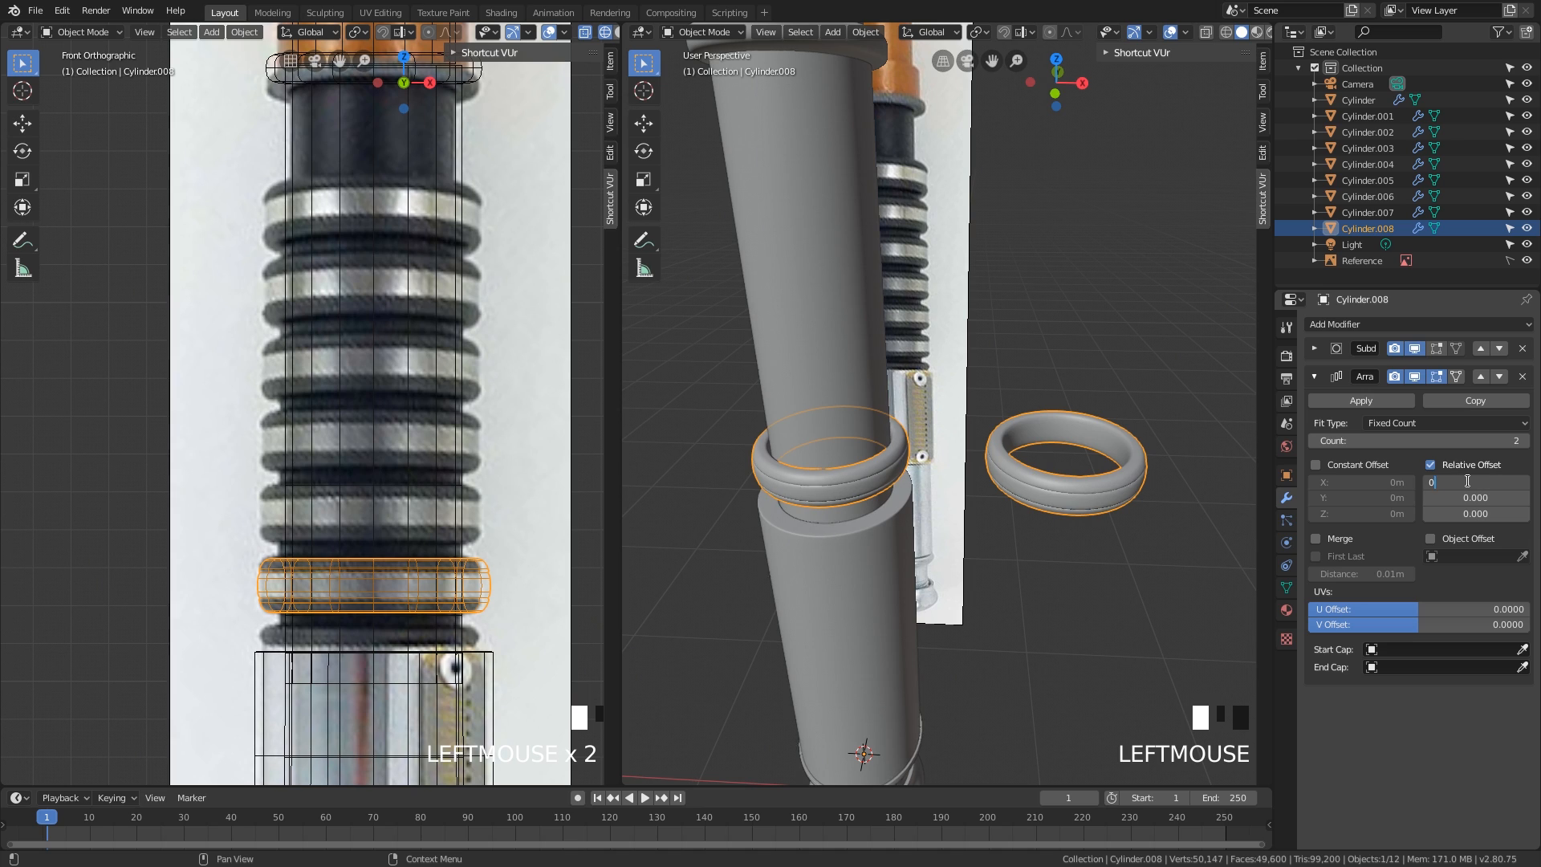
key(Return)
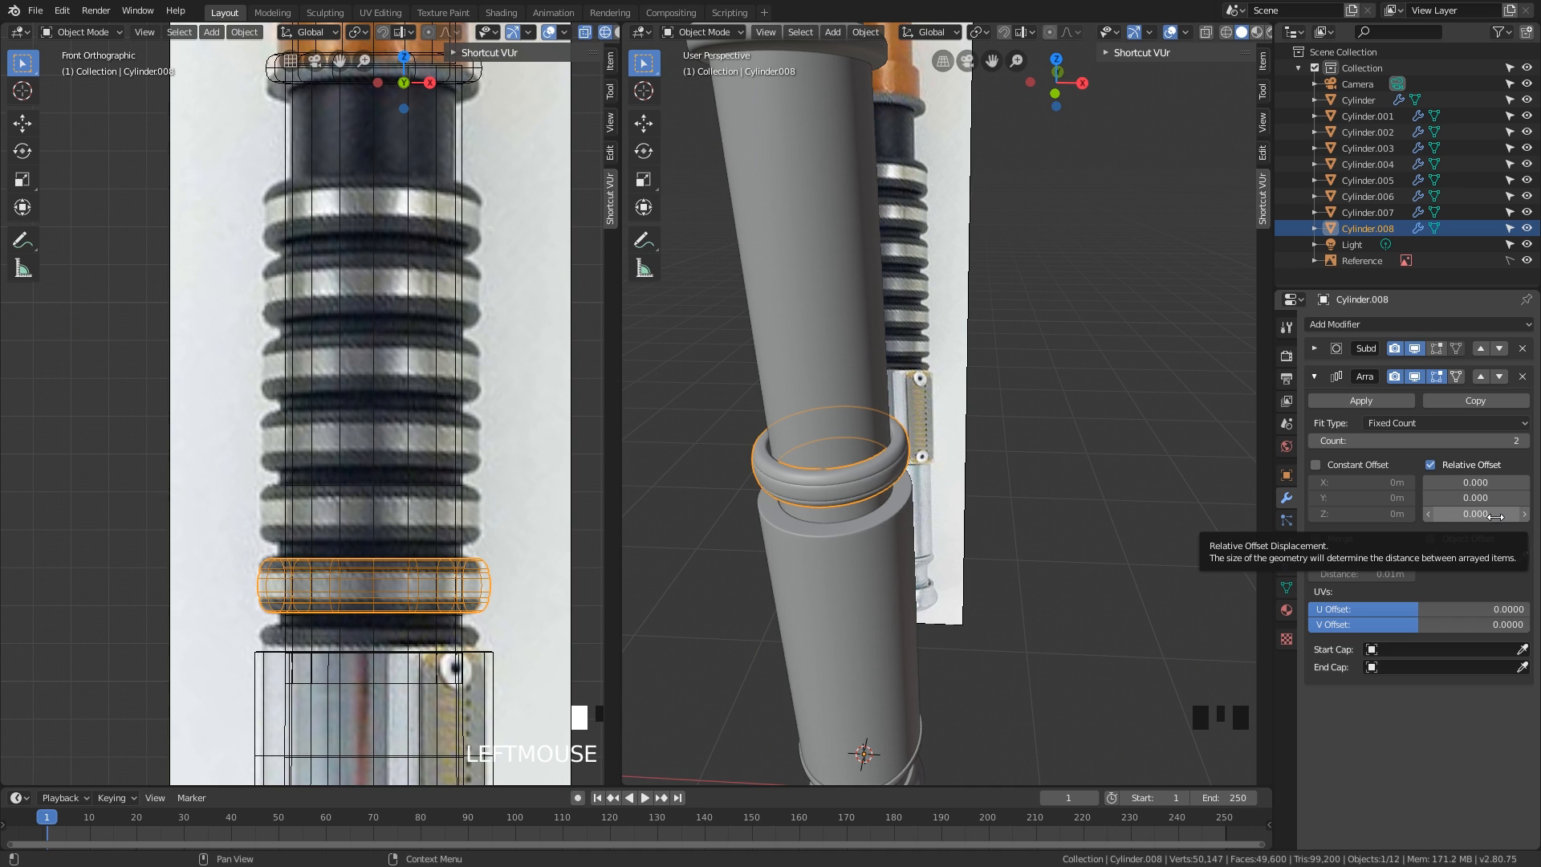
drag(1489, 515, 1525, 515)
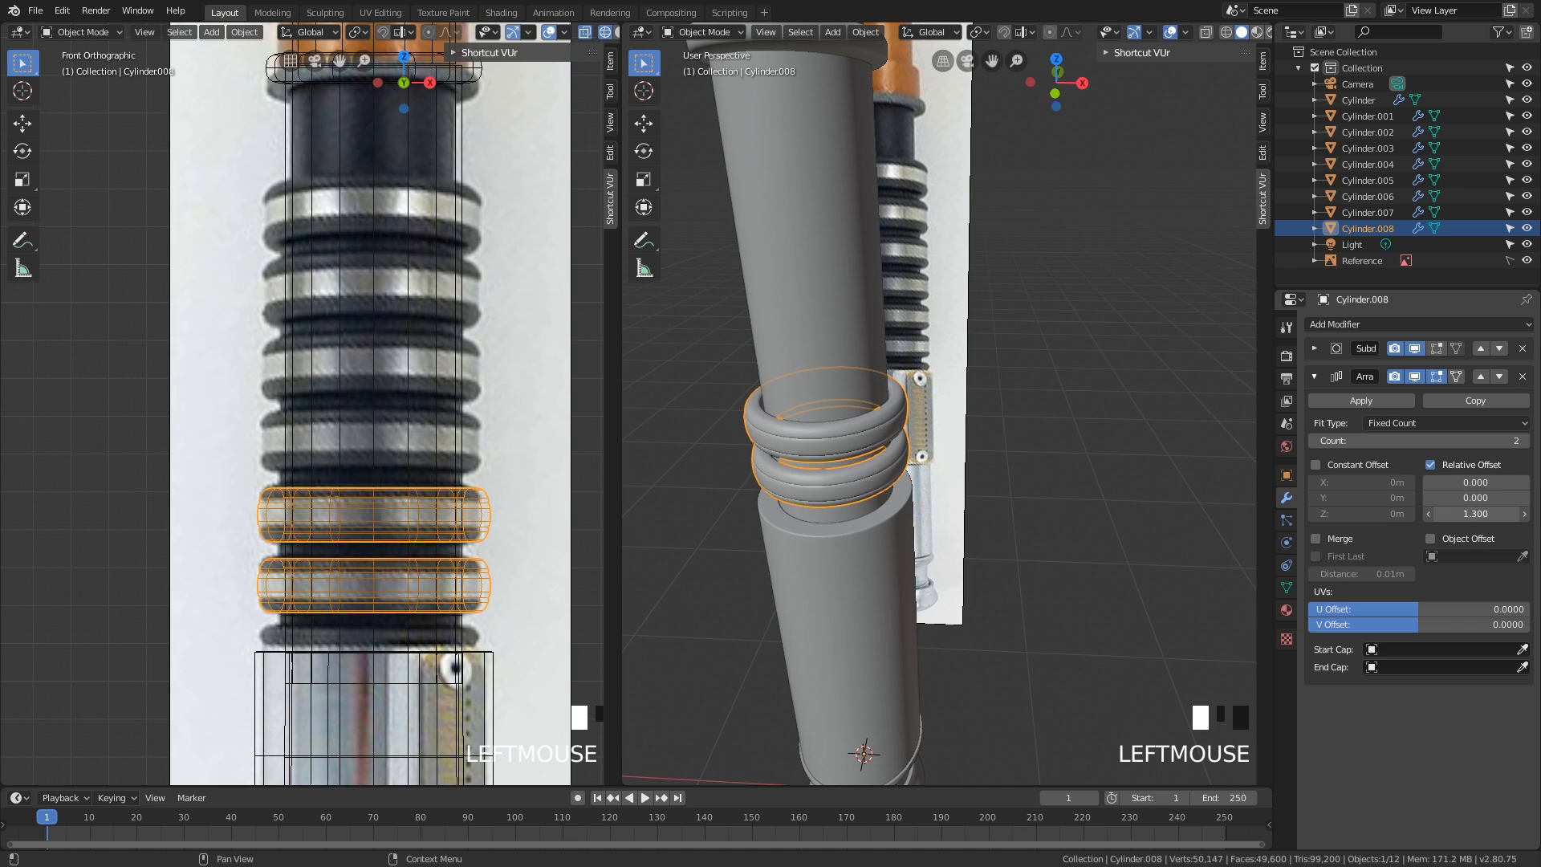
middle_drag(835, 473, 989, 490)
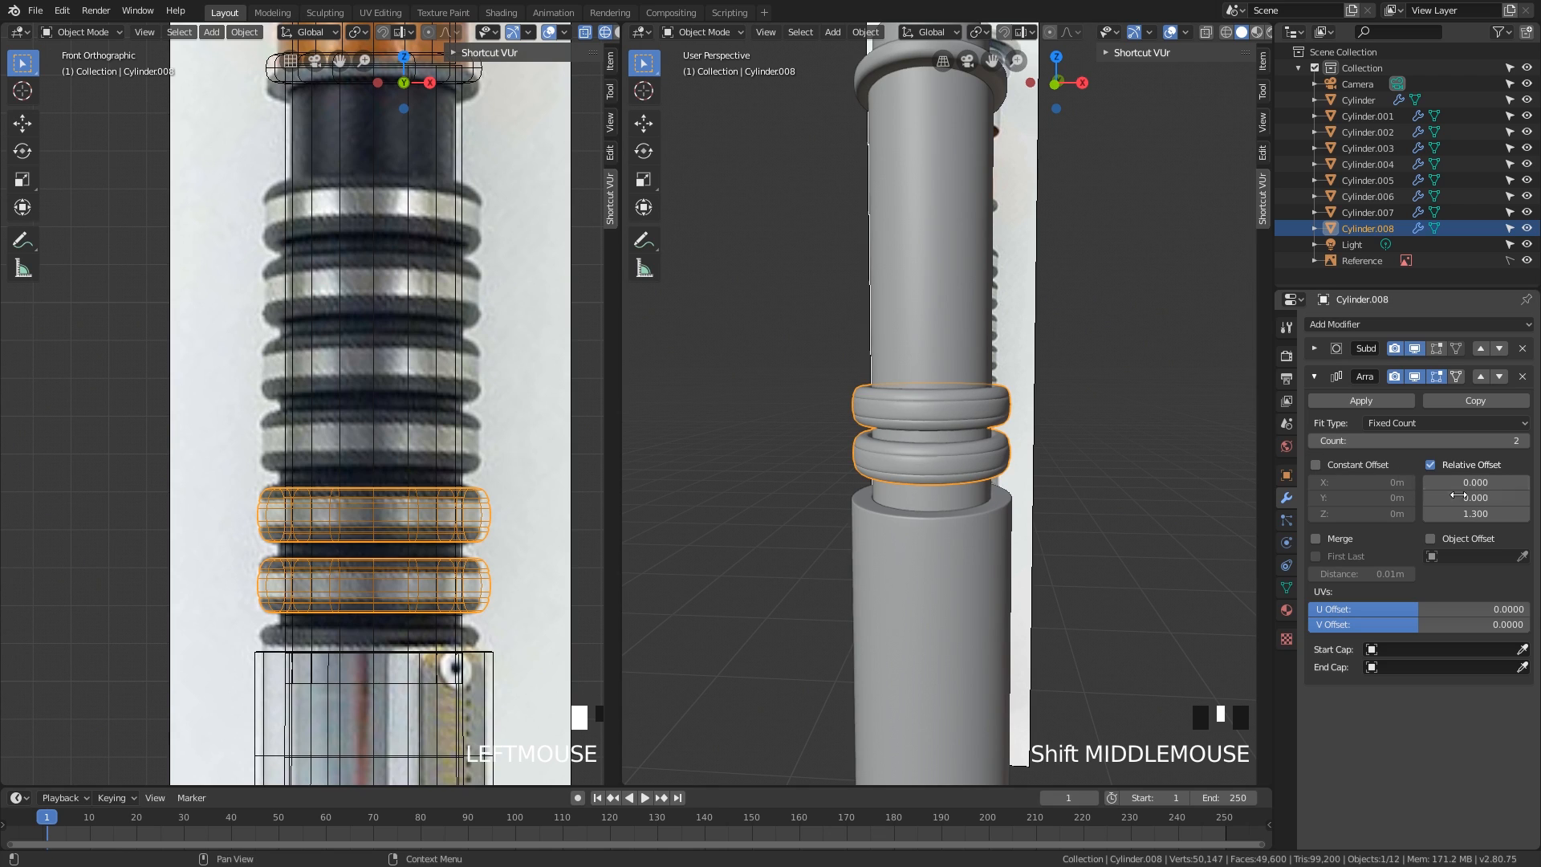
mouse_move(1475, 514)
mouse_down()
mouse_move(1500, 513)
mouse_move(1468, 513)
mouse_up()
scroll(1049, 492, down, 1)
scroll(904, 456, down, 1)
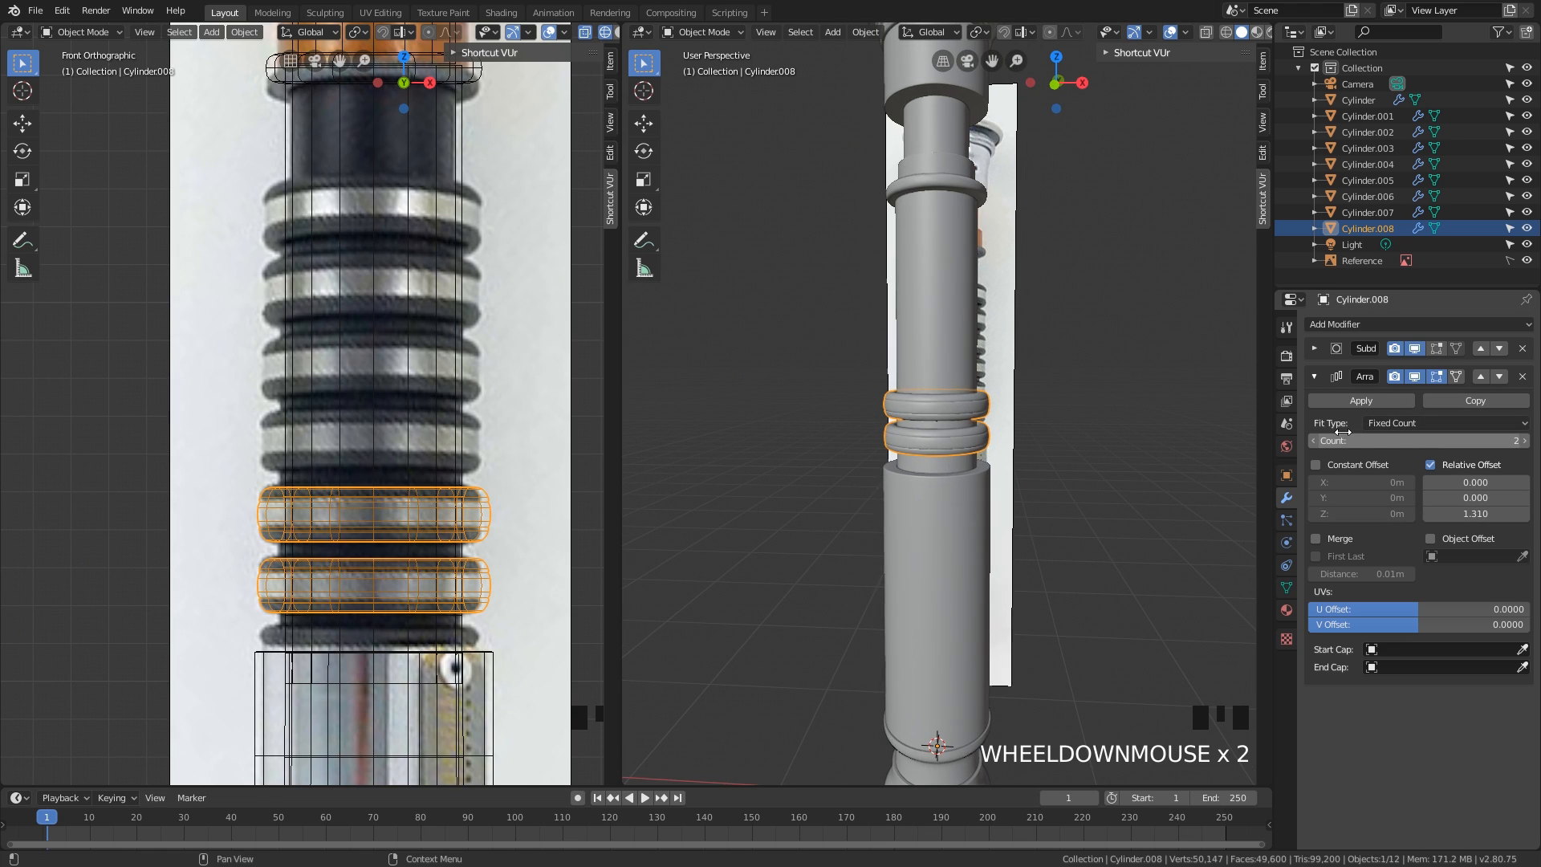
- Increase the array count to 6 and set its relative Z offset to 1.360 to match the reference ribs
click(1525, 440)
click(1524, 441)
click(1525, 440)
click(1525, 441)
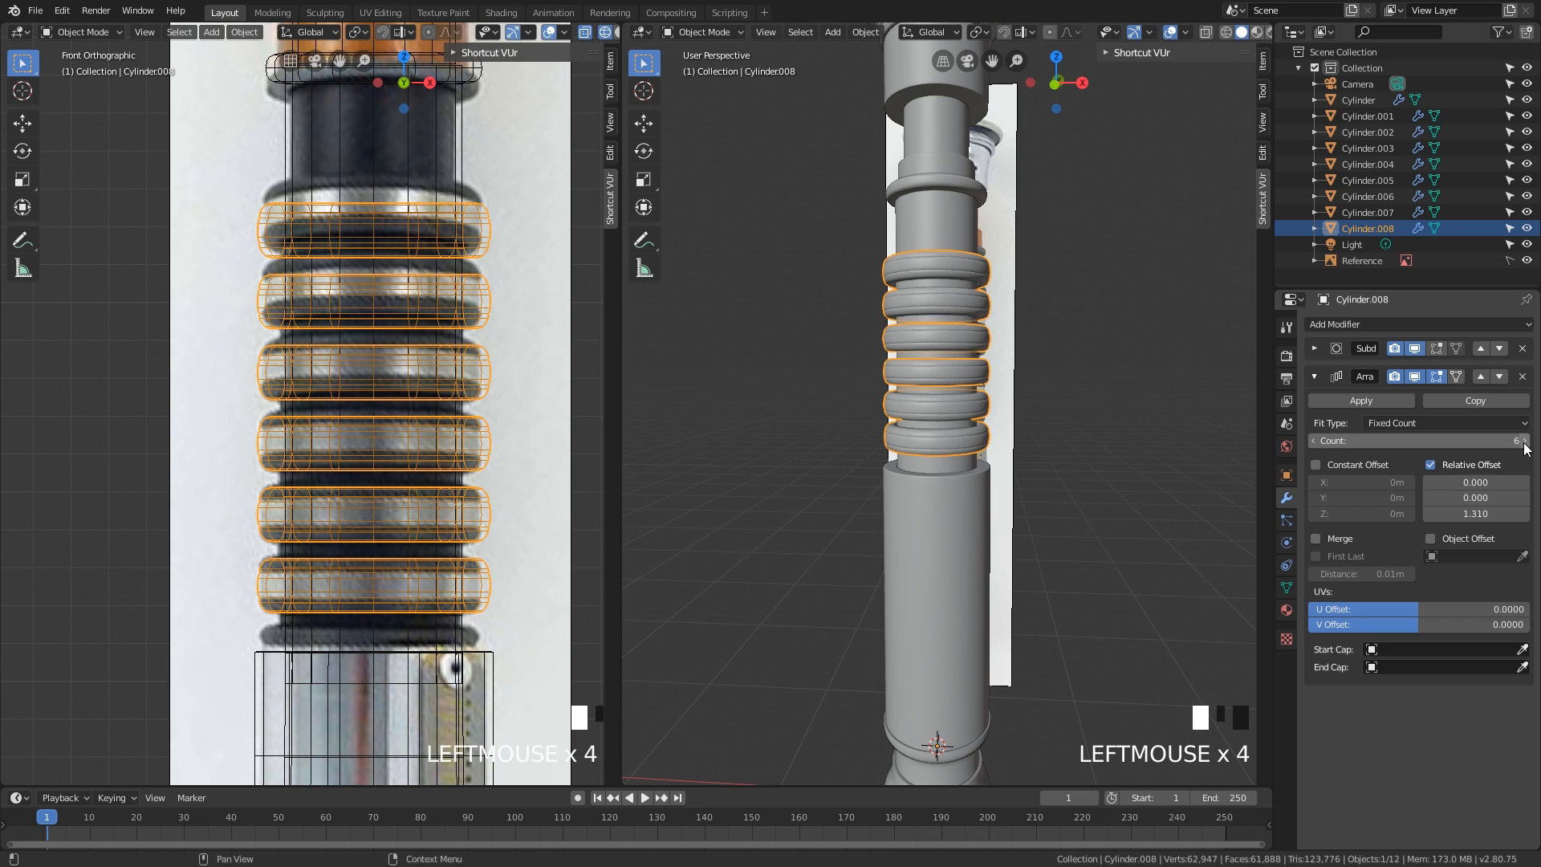
shift+drag(1475, 514, 1500, 513)
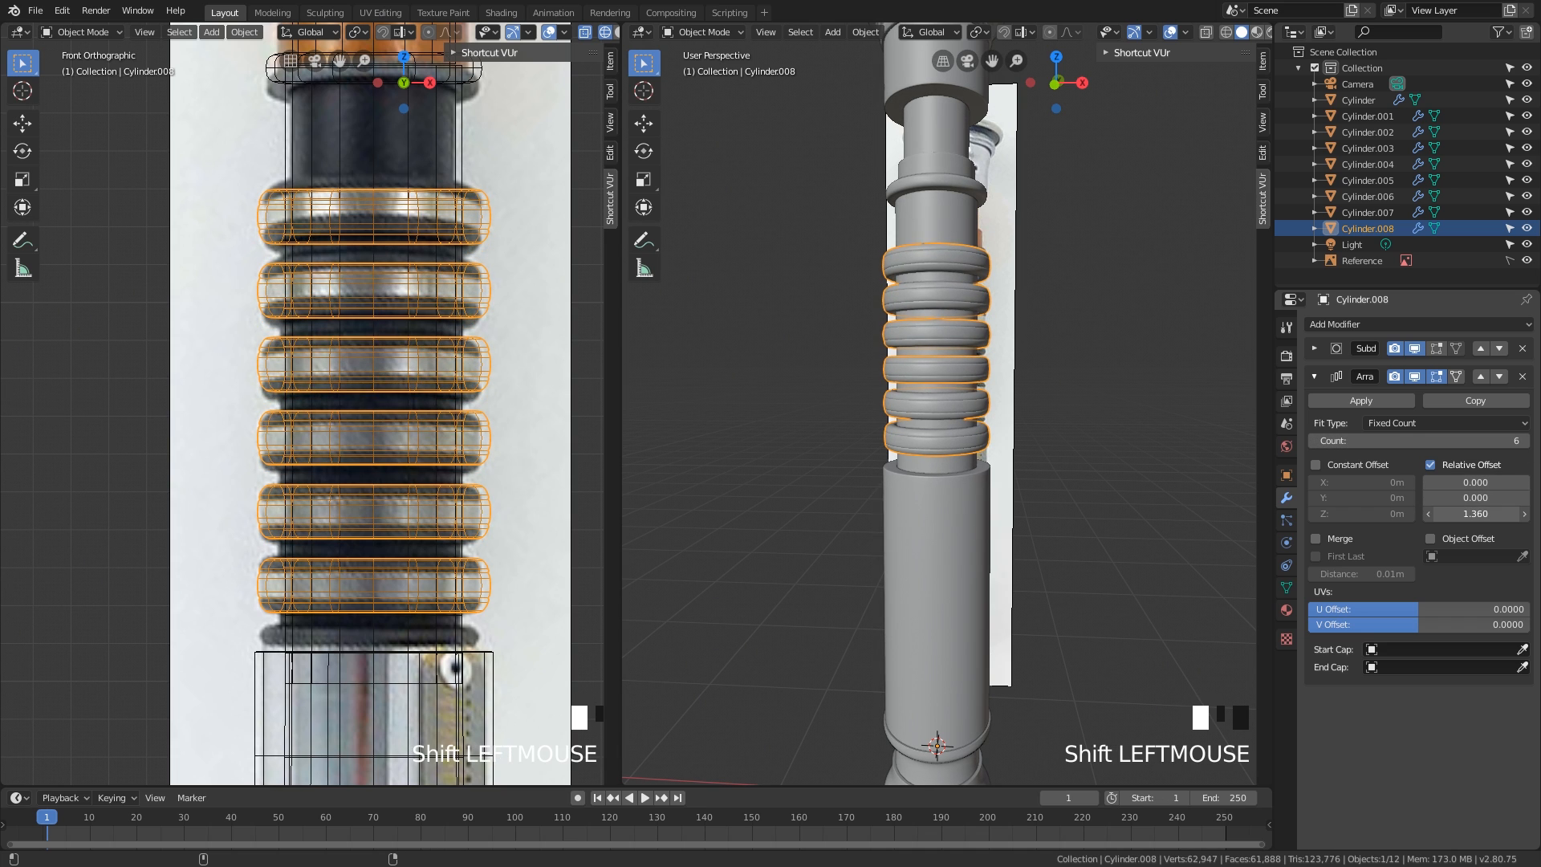
- Add an edge loop around the ring's upper outer band, slid toward the top rim with a factor of -0.641
middle_drag(1173, 370, 956, 496)
click(1140, 354)
scroll(1063, 427, up, 1)
click(952, 541)
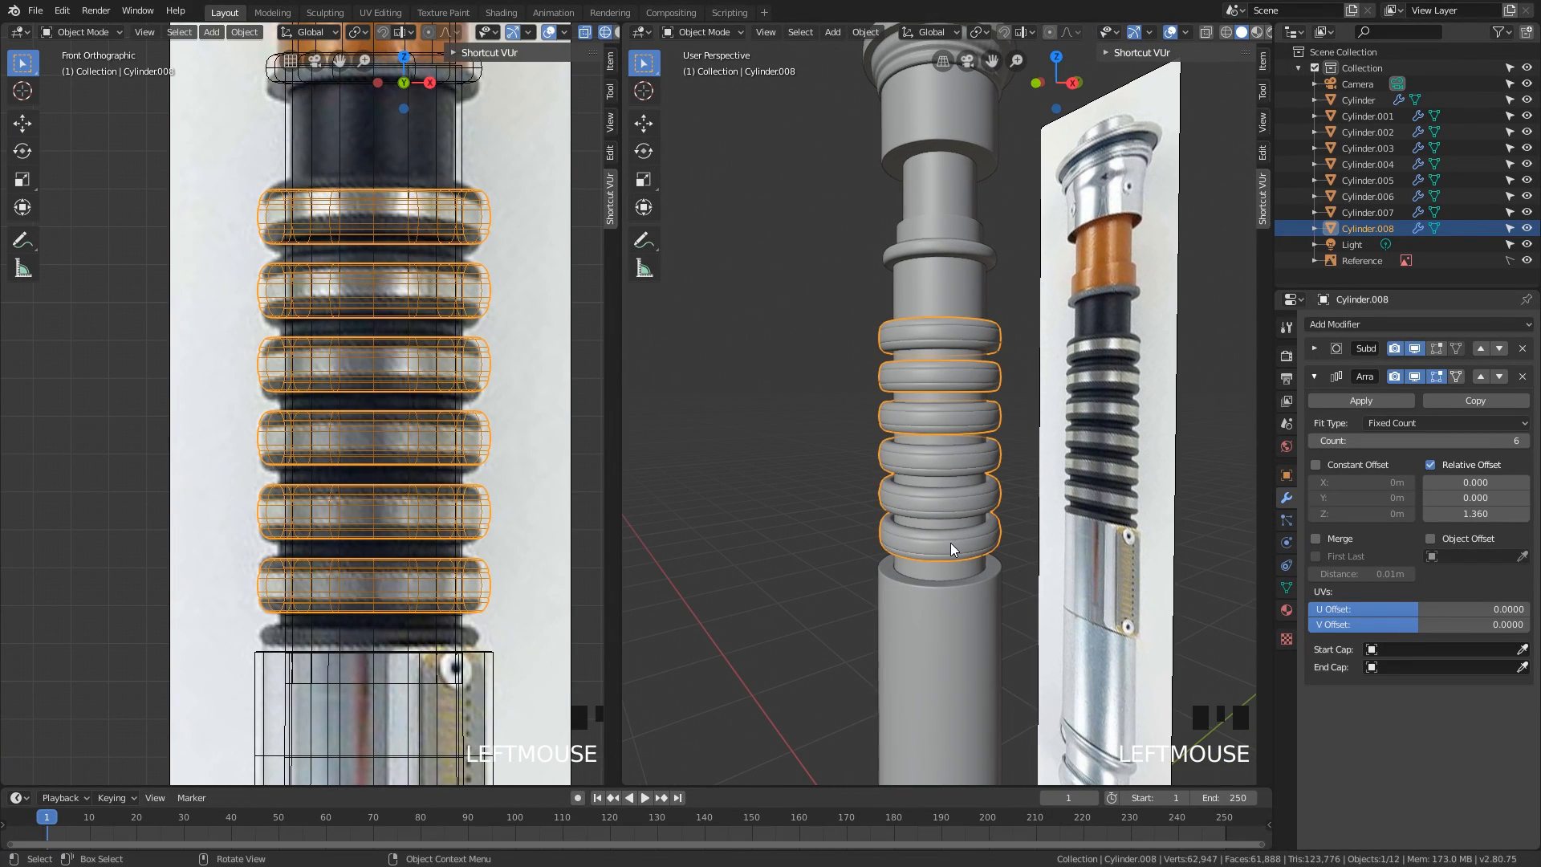
key(Tab)
scroll(934, 547, up, 5)
middle_drag(934, 547, 880, 480)
scroll(880, 480, up, 3)
key(ctrl+r)
click(828, 413)
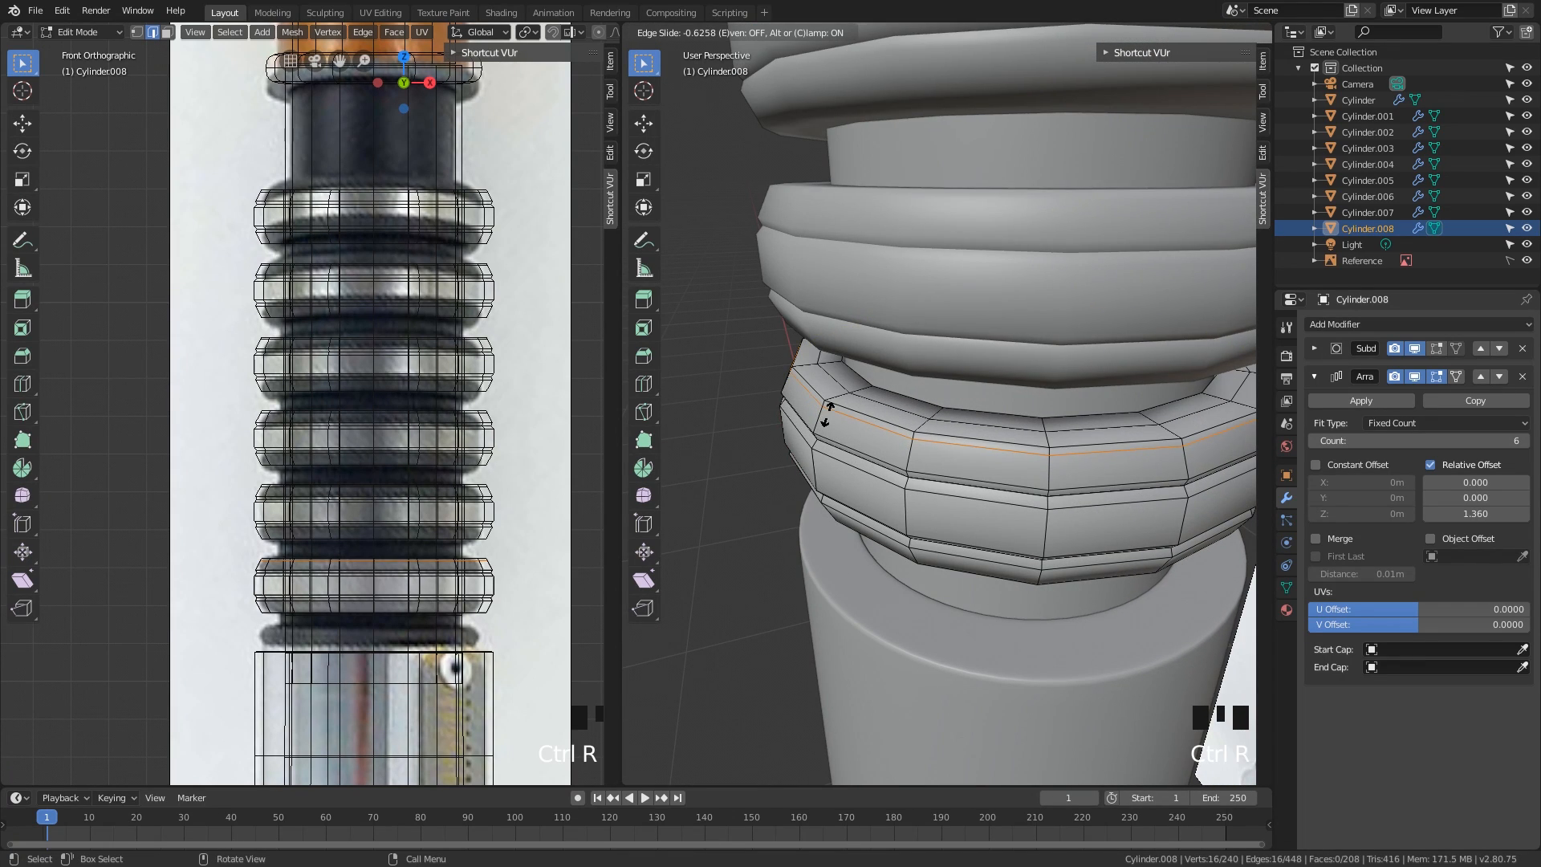
click(828, 413)
- Add a matching edge loop around the ring's lower outer band, slid toward the bottom rim by about 0.54
middle_drag(829, 413, 855, 453)
key(ctrl+r)
click(850, 450)
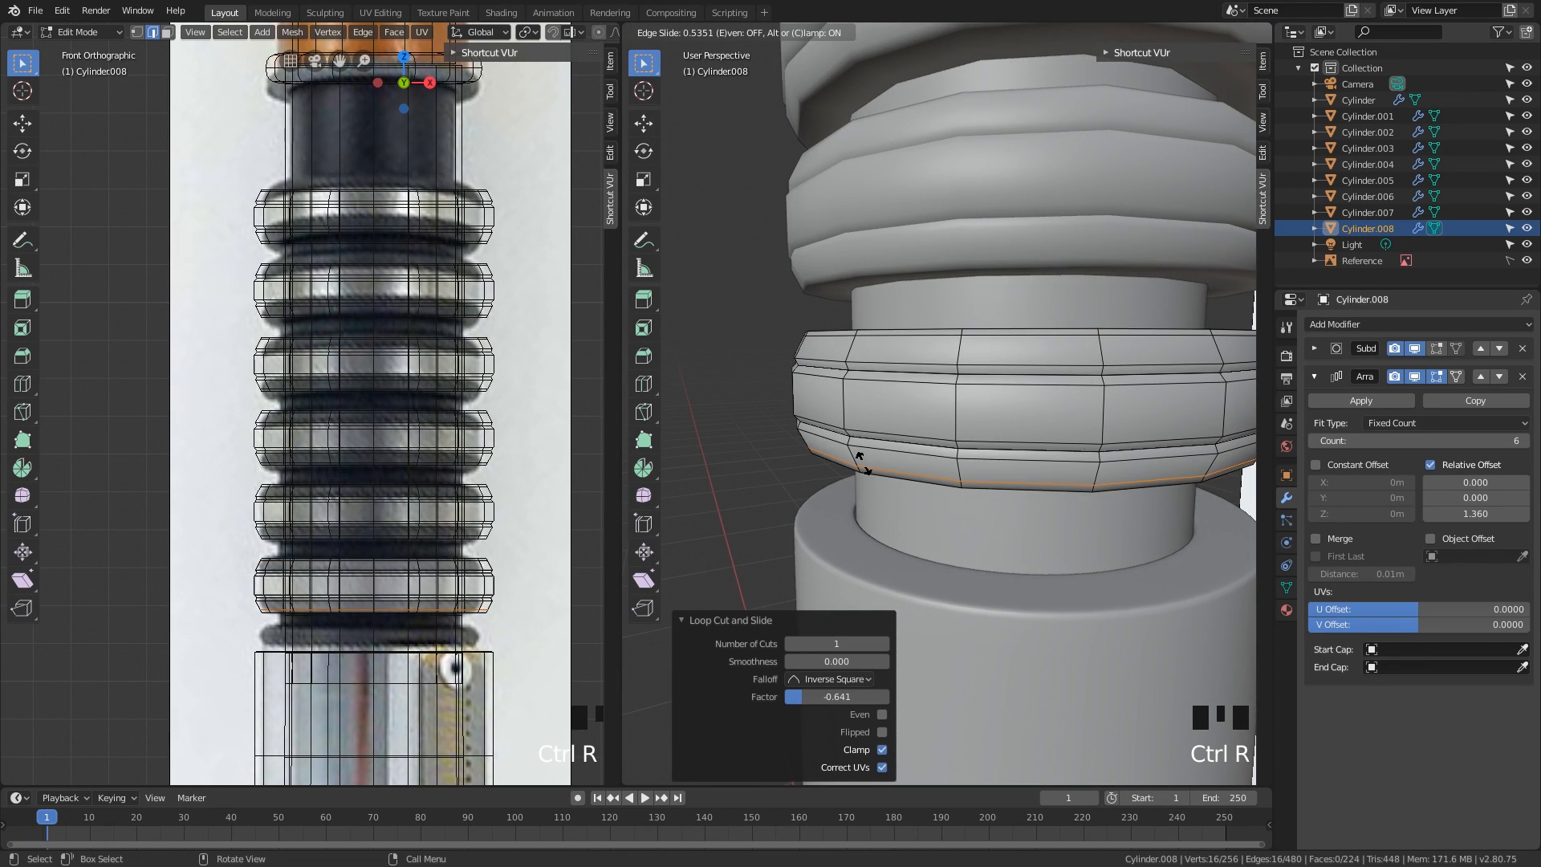
click(863, 464)
key(Tab)
scroll(864, 436, down, 3)
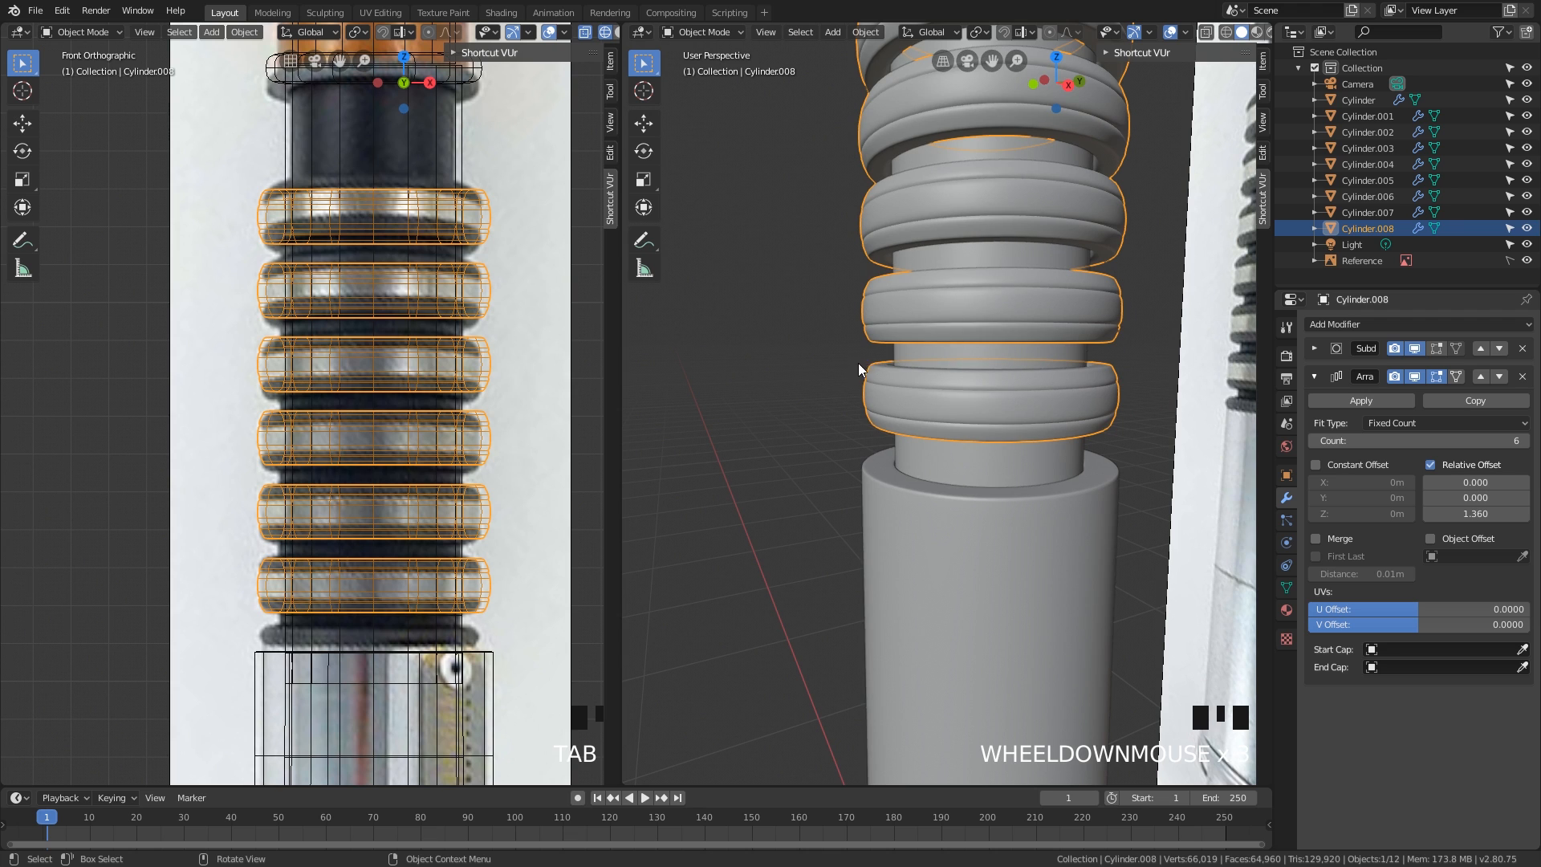
- Examine the whole hilt from several angles against the reference image, from the emitter cap down to the pommel
shift+middle_drag(898, 307, 1025, 416)
click(844, 353)
scroll(1024, 386, down, 2)
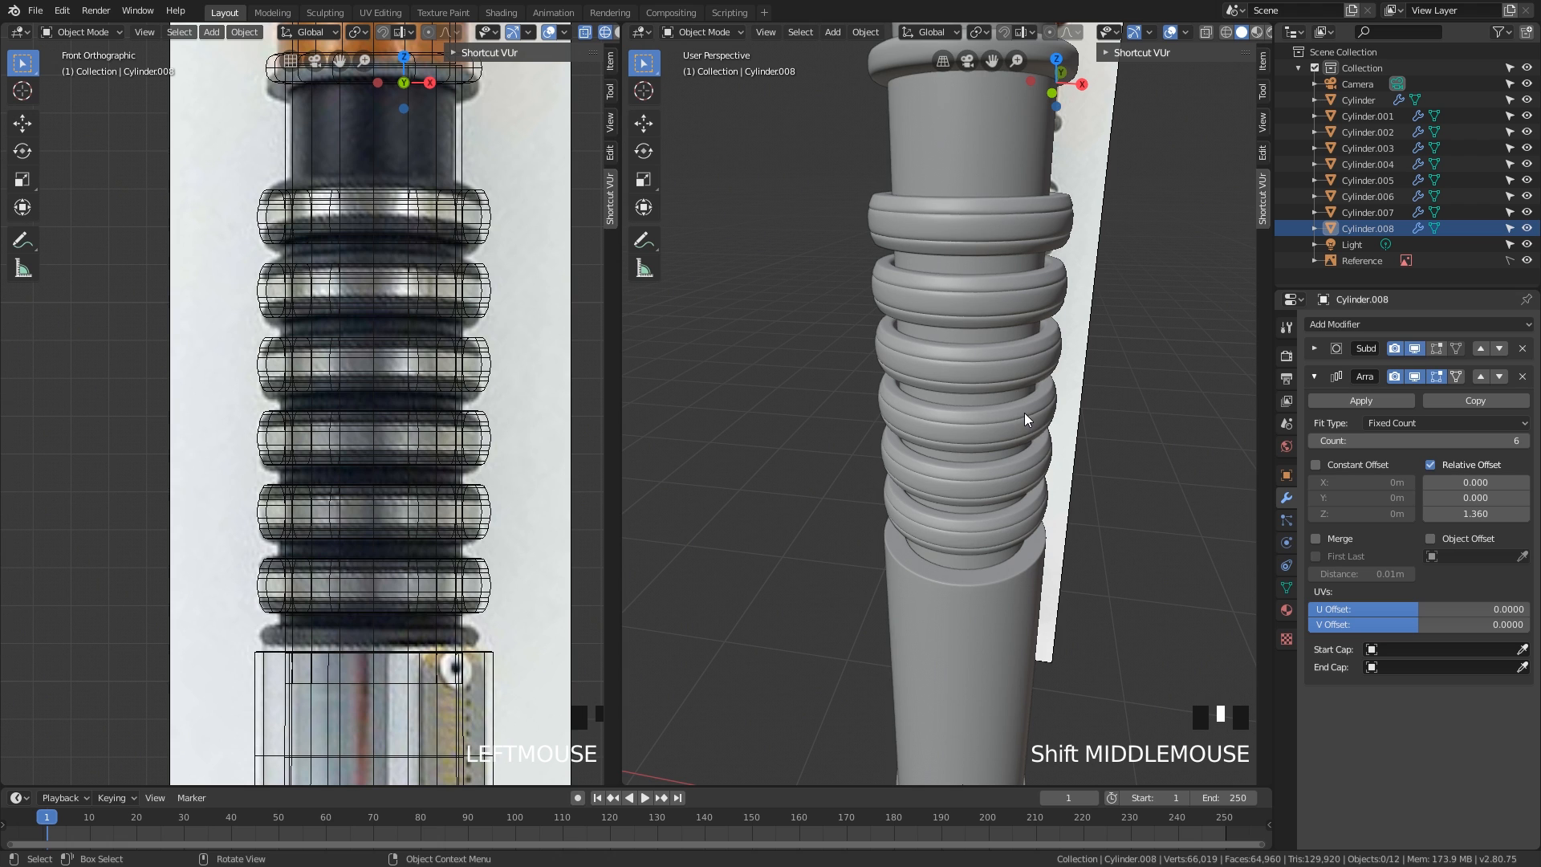
scroll(1035, 414, down, 2)
middle_drag(1029, 435, 986, 504)
scroll(989, 387, down, 2)
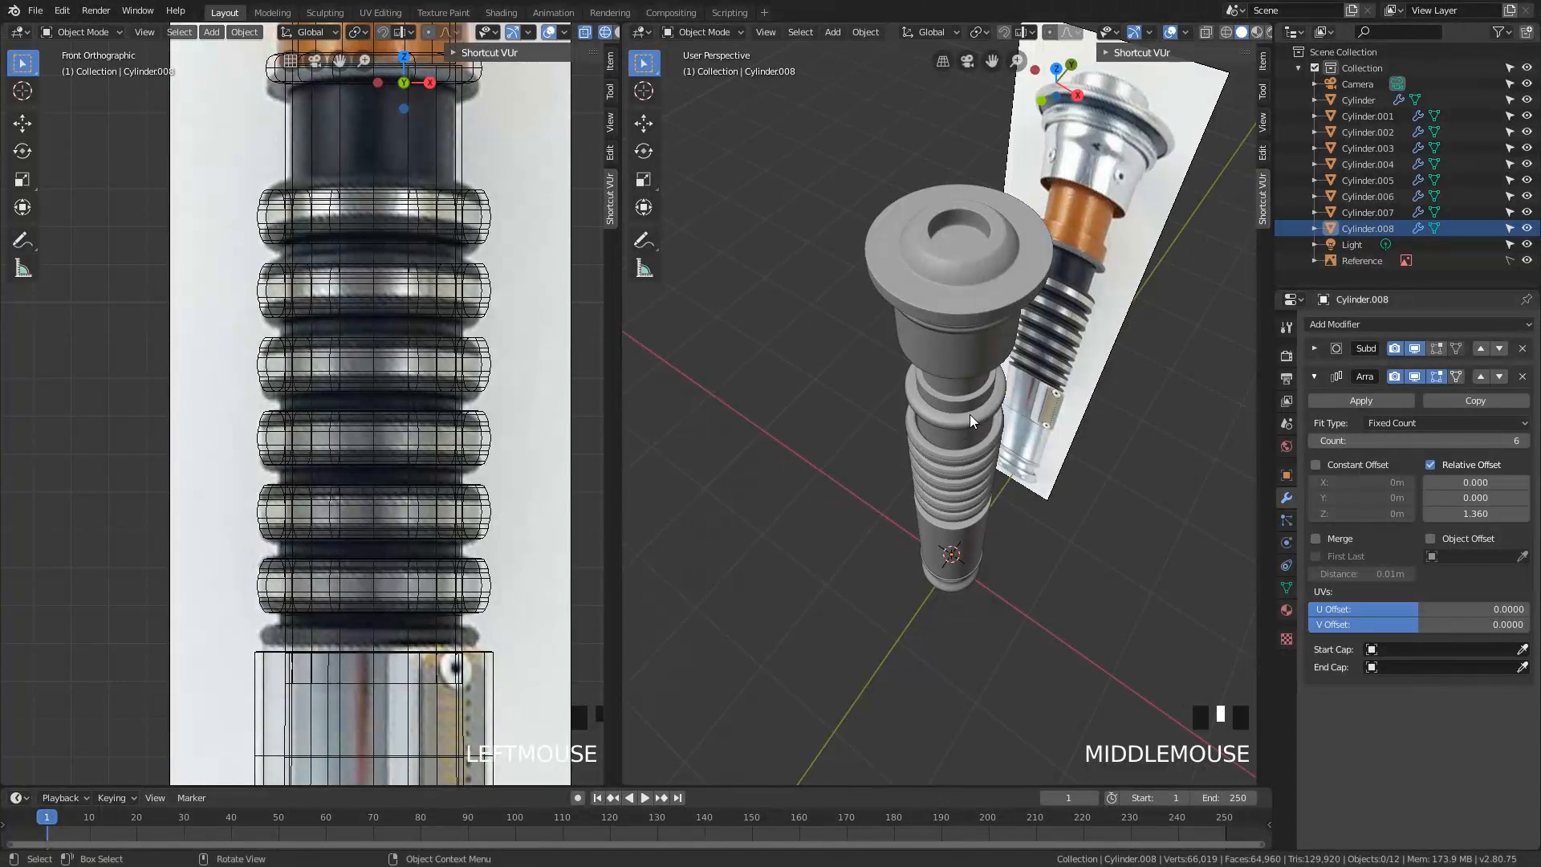
middle_drag(969, 414, 977, 345)
middle_drag(962, 414, 994, 365)
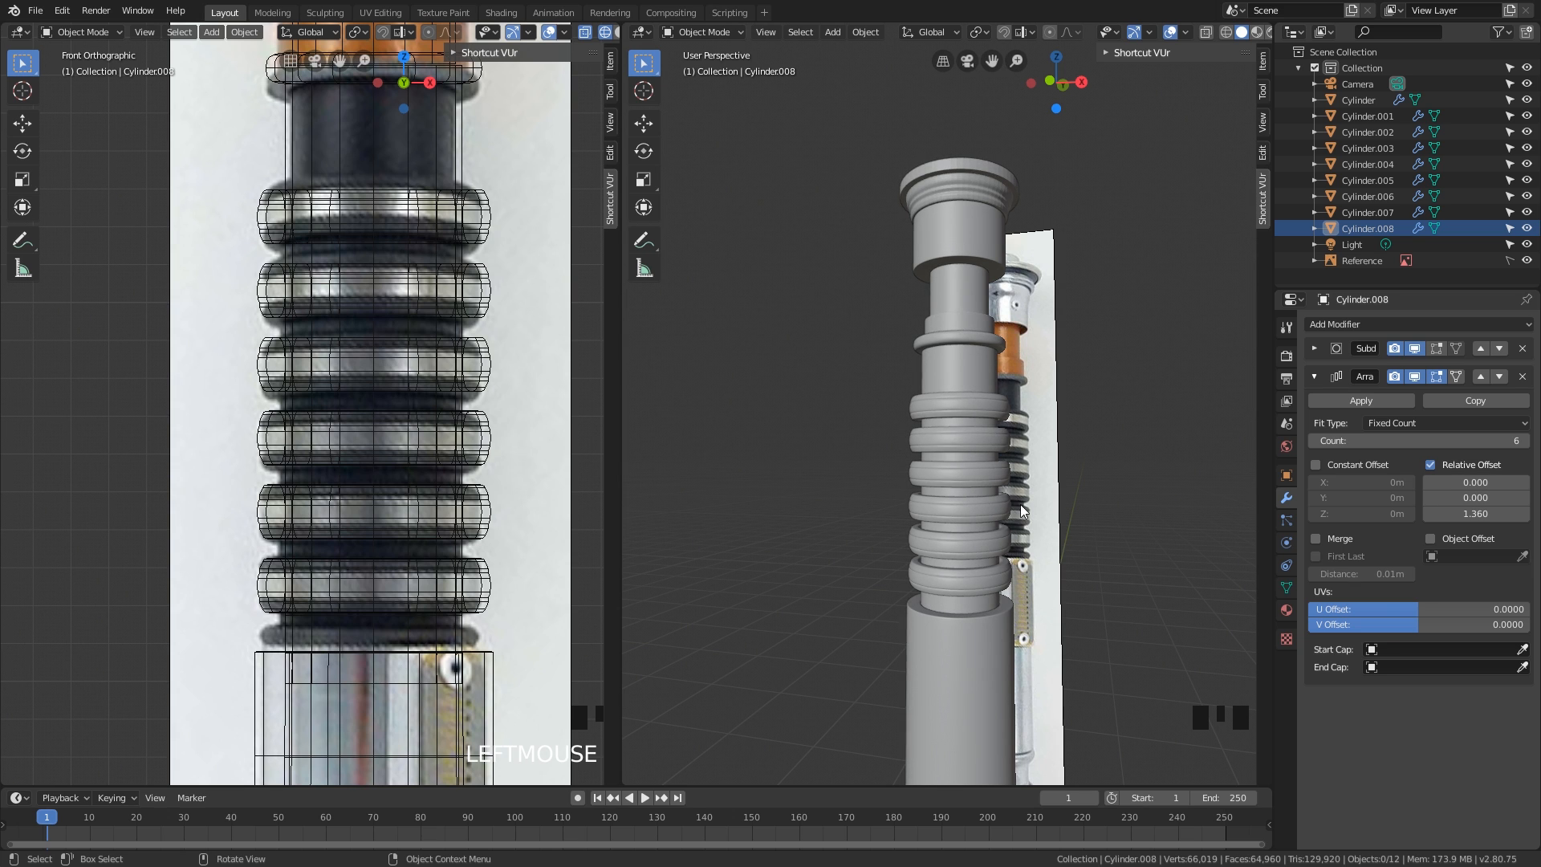
mouse_move(996, 430)
middle_down()
mouse_move(1014, 465)
mouse_move(1018, 414)
mouse_move(996, 451)
mouse_move(927, 470)
mouse_move(1018, 455)
mouse_move(989, 409)
middle_up()
scroll(991, 364, down, 2)
shift+middle_drag(989, 335, 971, 431)
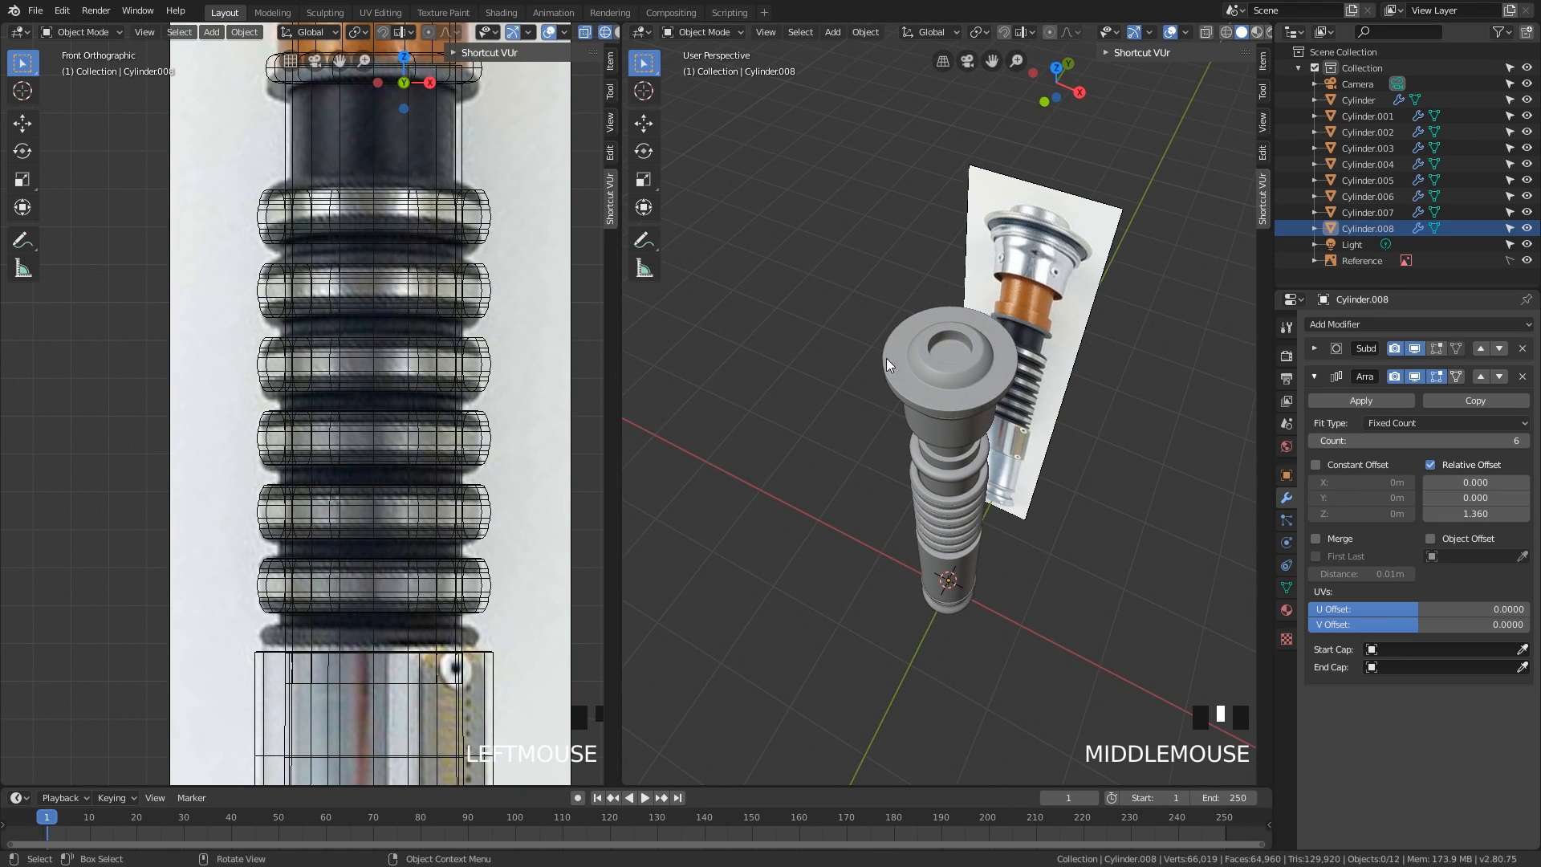
middle_drag(947, 378, 951, 374)
click(951, 374)
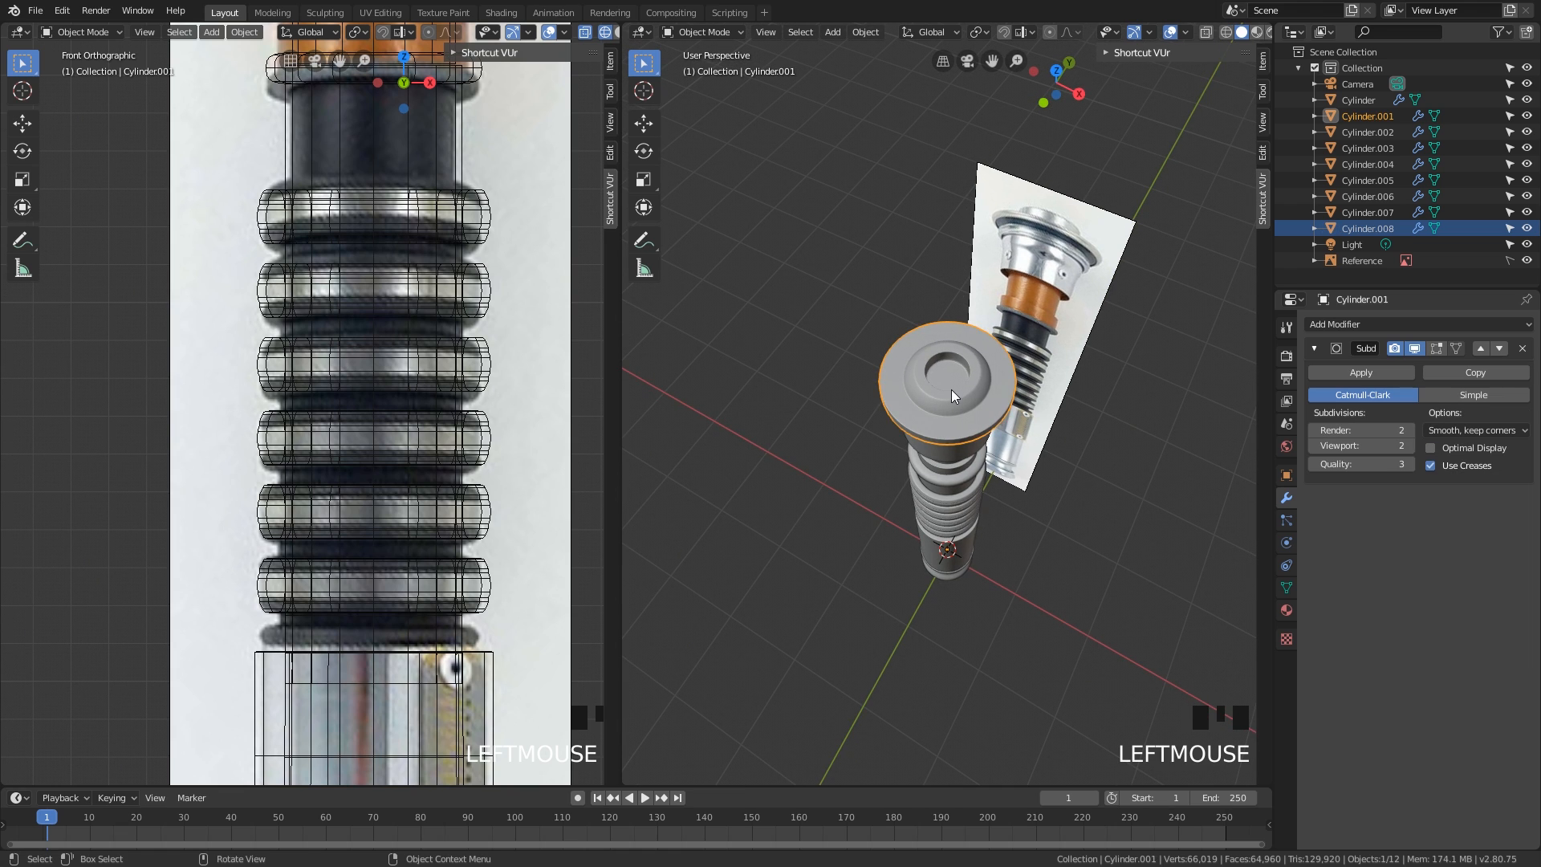
middle_drag(978, 544, 988, 195)
scroll(955, 551, up, 2)
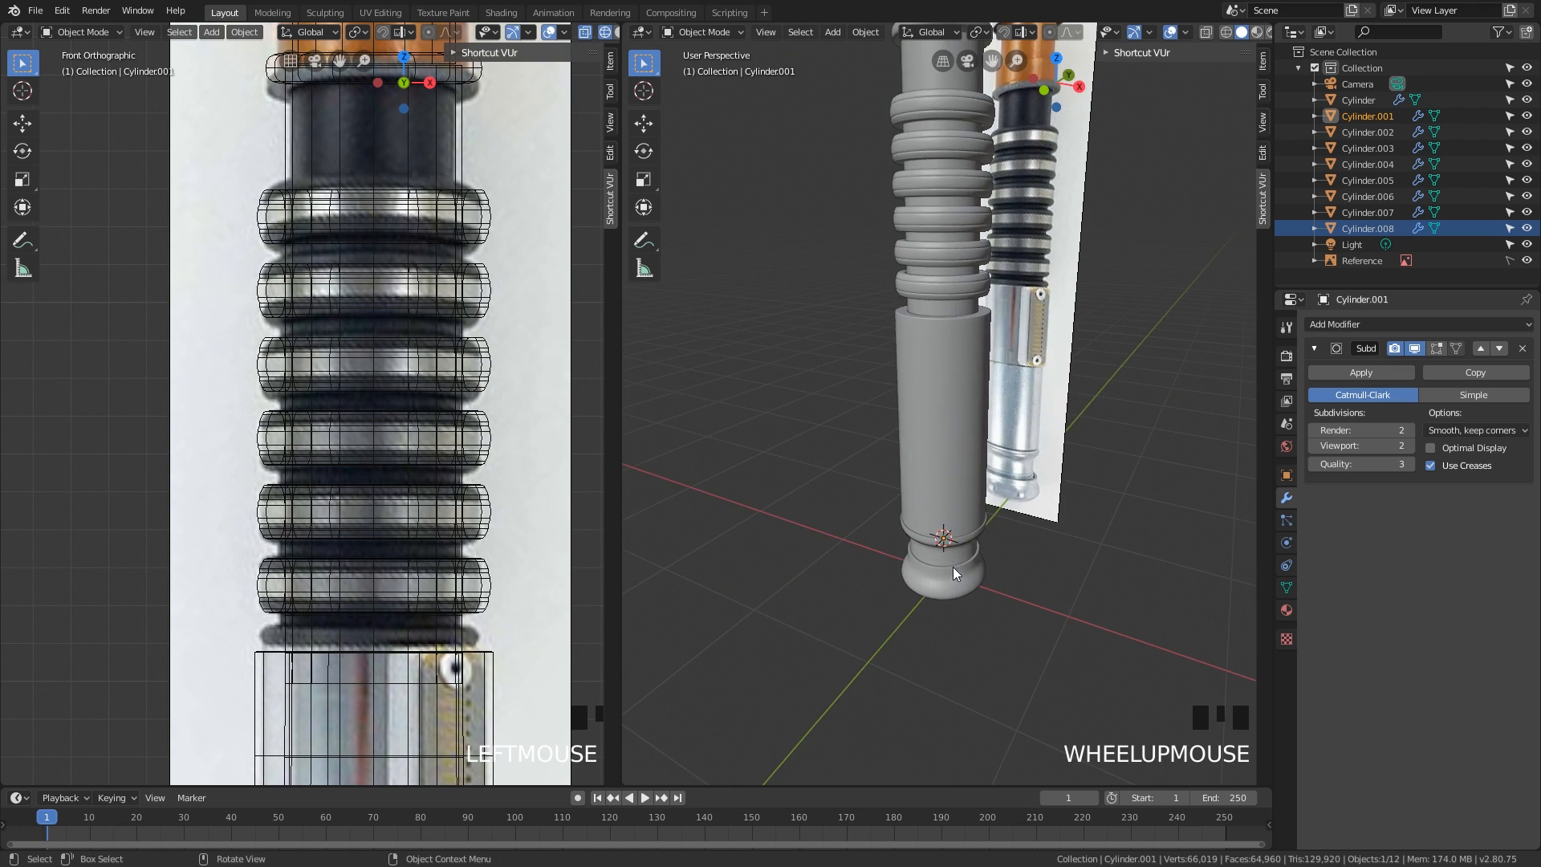
middle_drag(953, 567, 1030, 534)
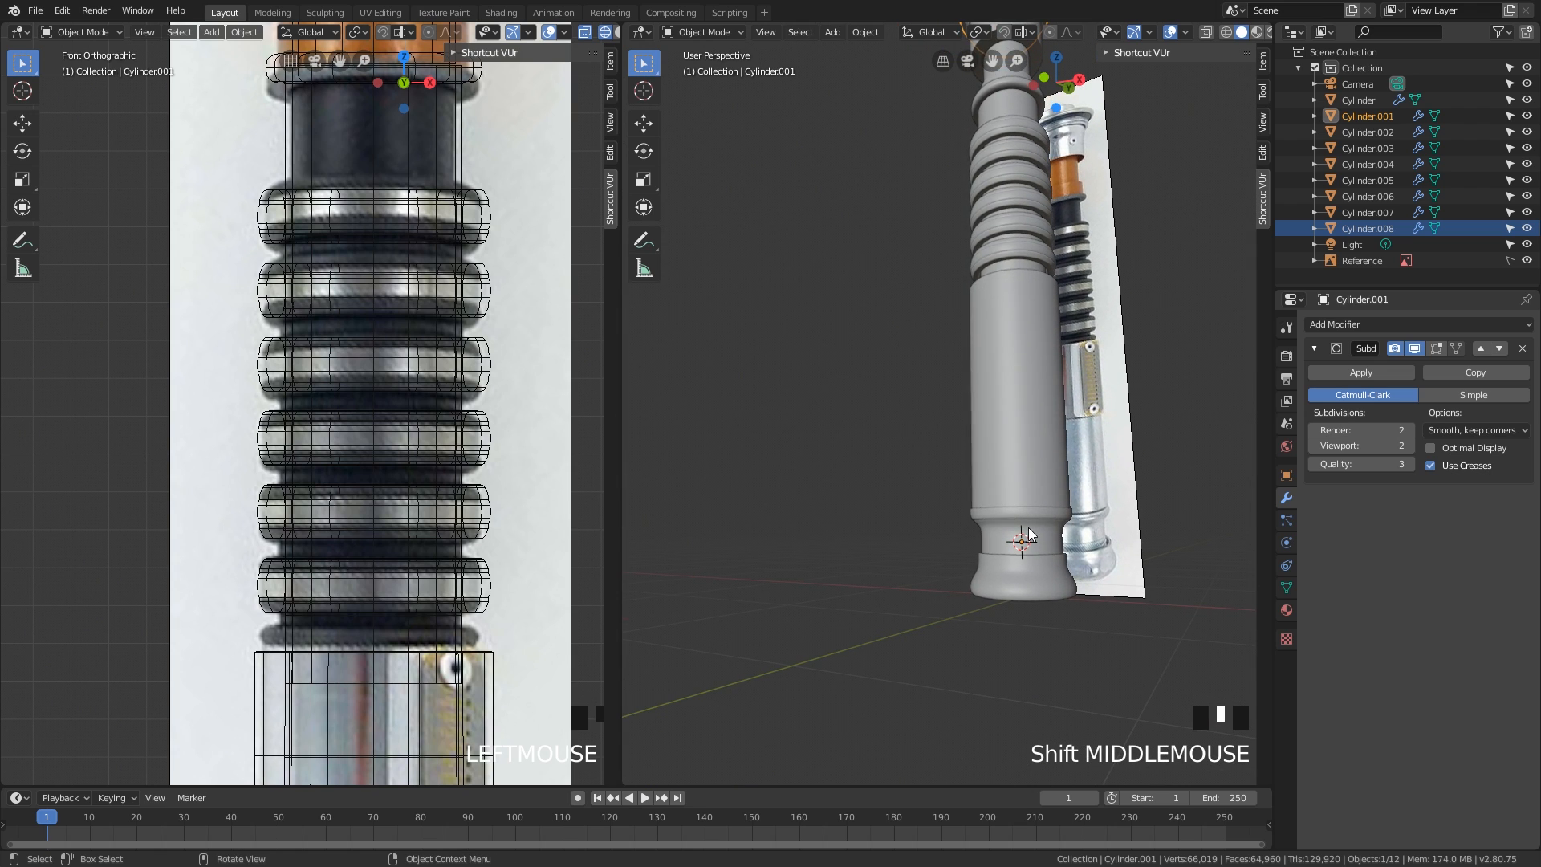
shift+middle_drag(1029, 282, 1029, 334)
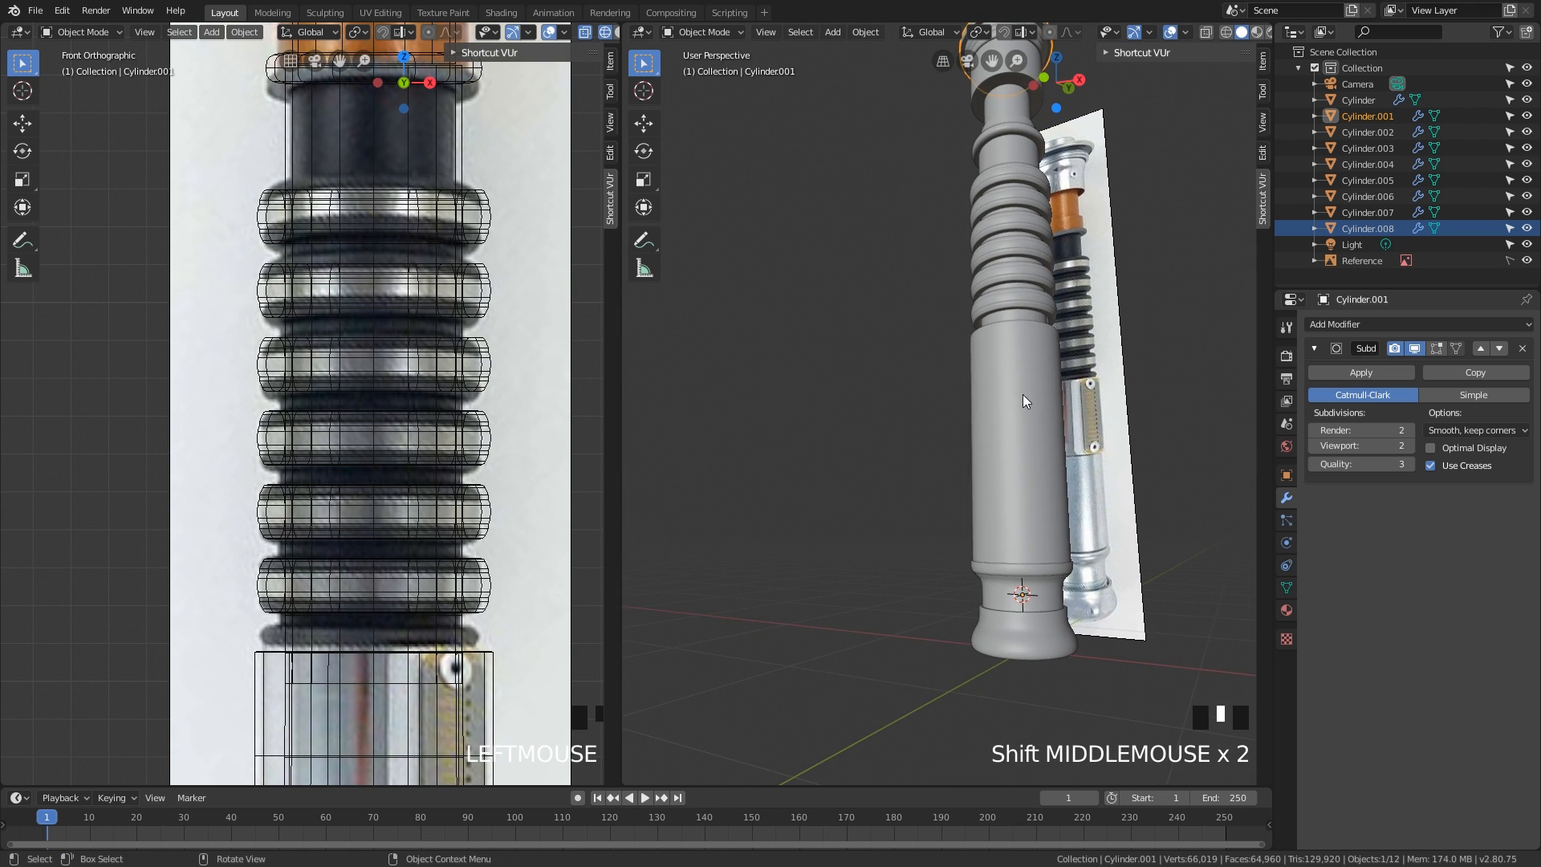
click(924, 416)
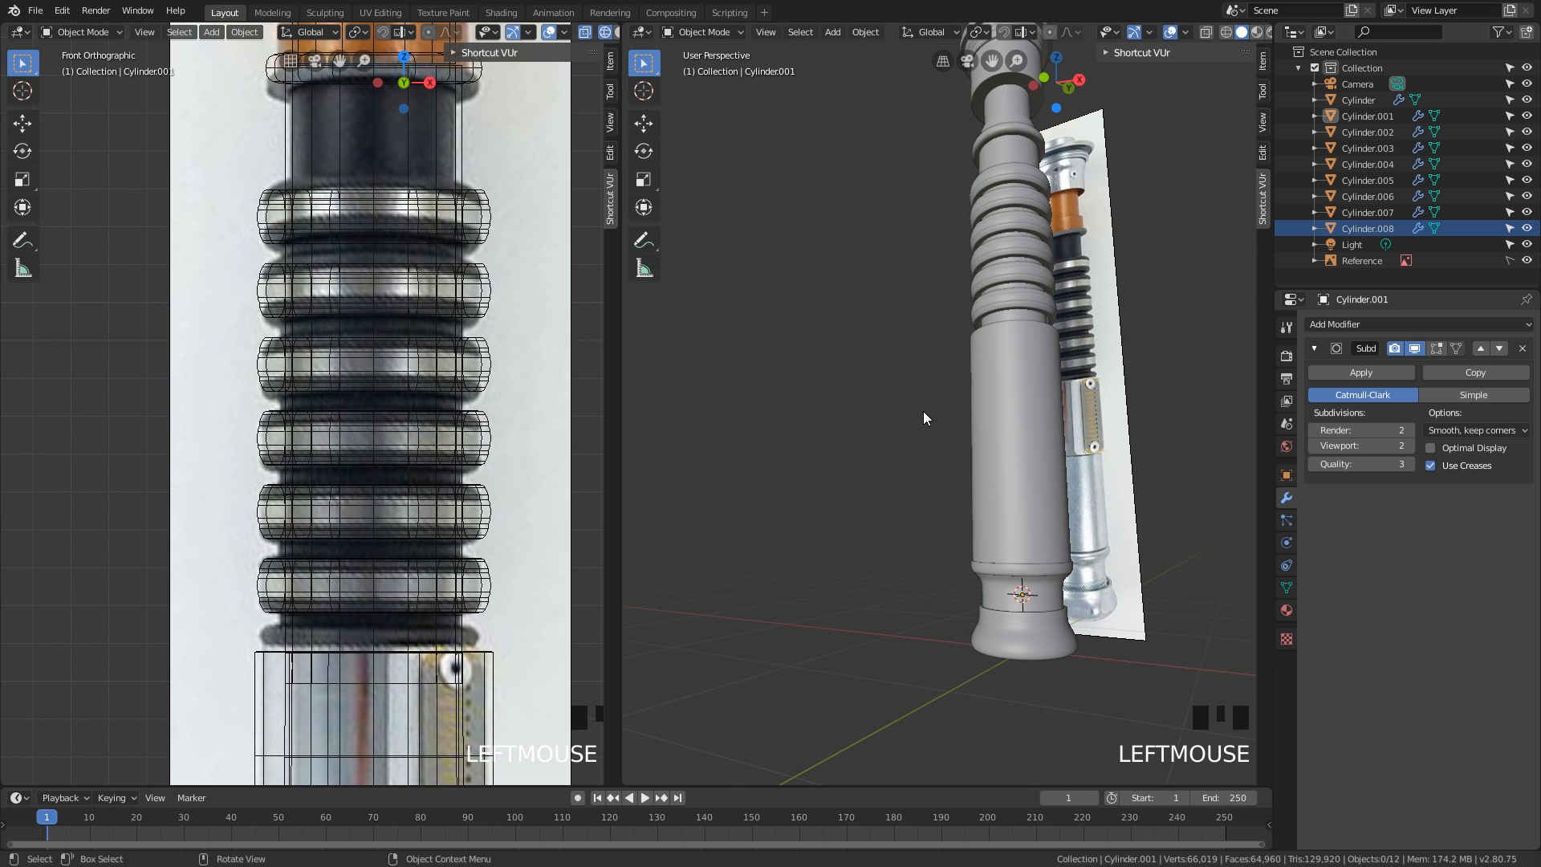
scroll(1000, 378, down, 3)
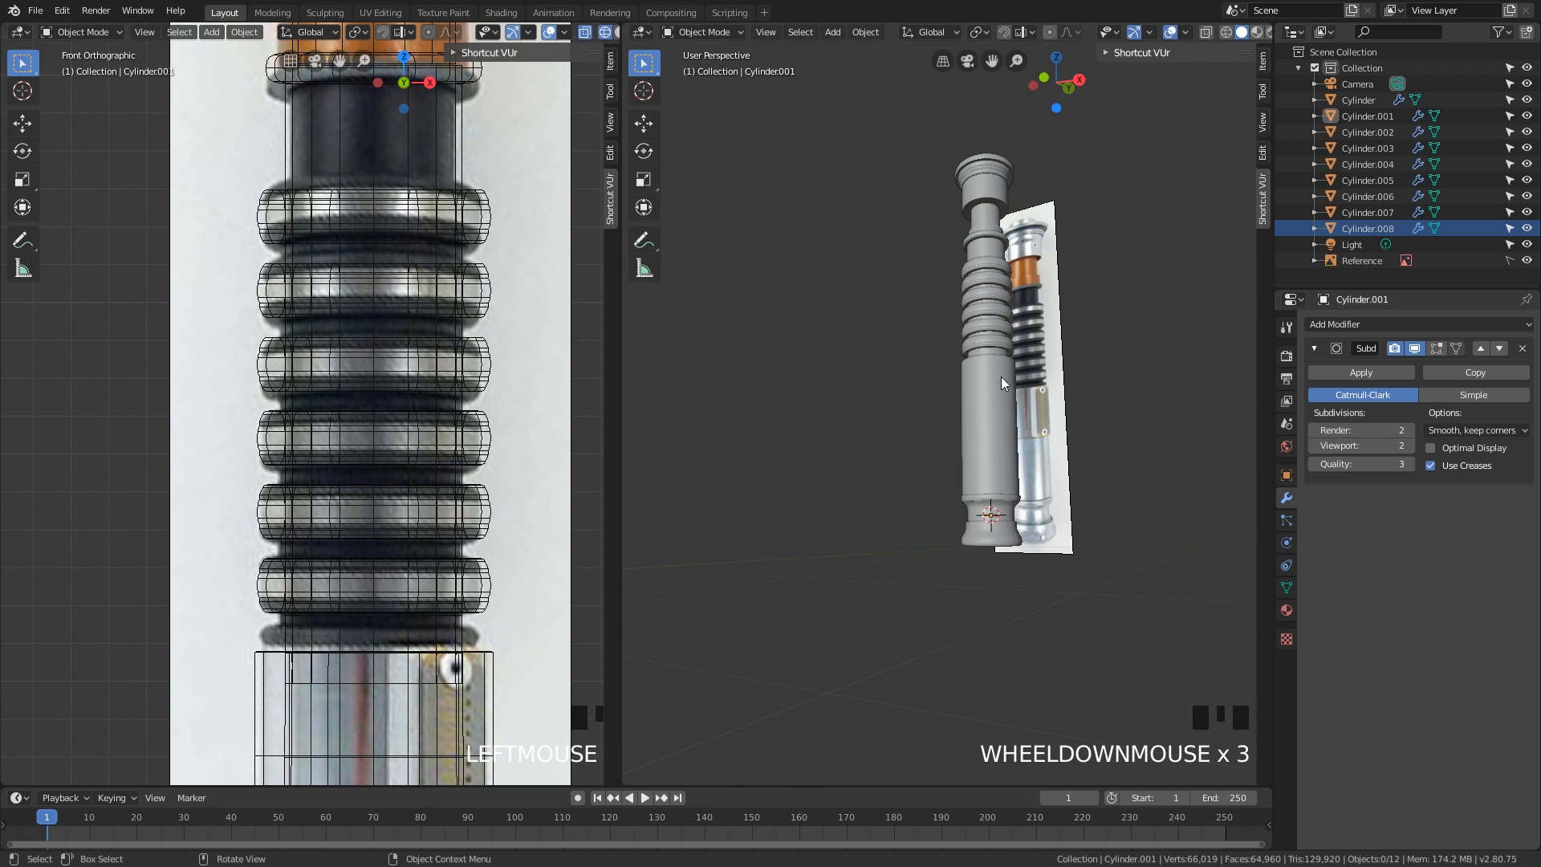
middle_drag(1000, 377, 1009, 371)
scroll(1008, 371, up, 2)
- Snap the 3D cursor to the centre vertex of the recess floor in the emitter cap mesh at the hilt's upper end
click(1000, 384)
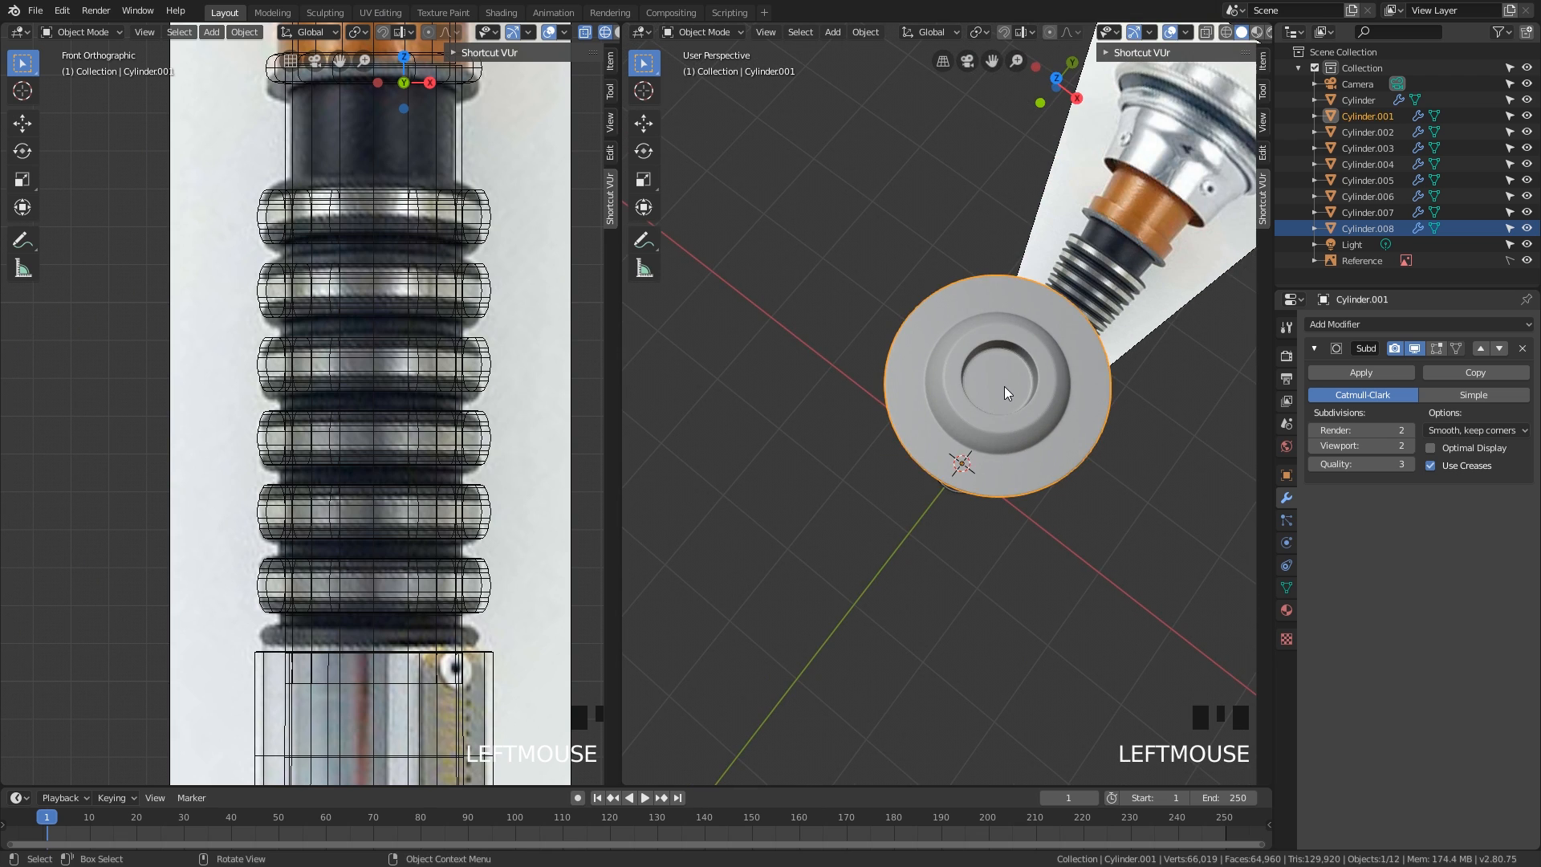
middle_drag(1009, 391, 931, 392)
click(1013, 231)
key(Tab)
scroll(923, 389, up, 2)
scroll(931, 392, down, 4)
key(1)
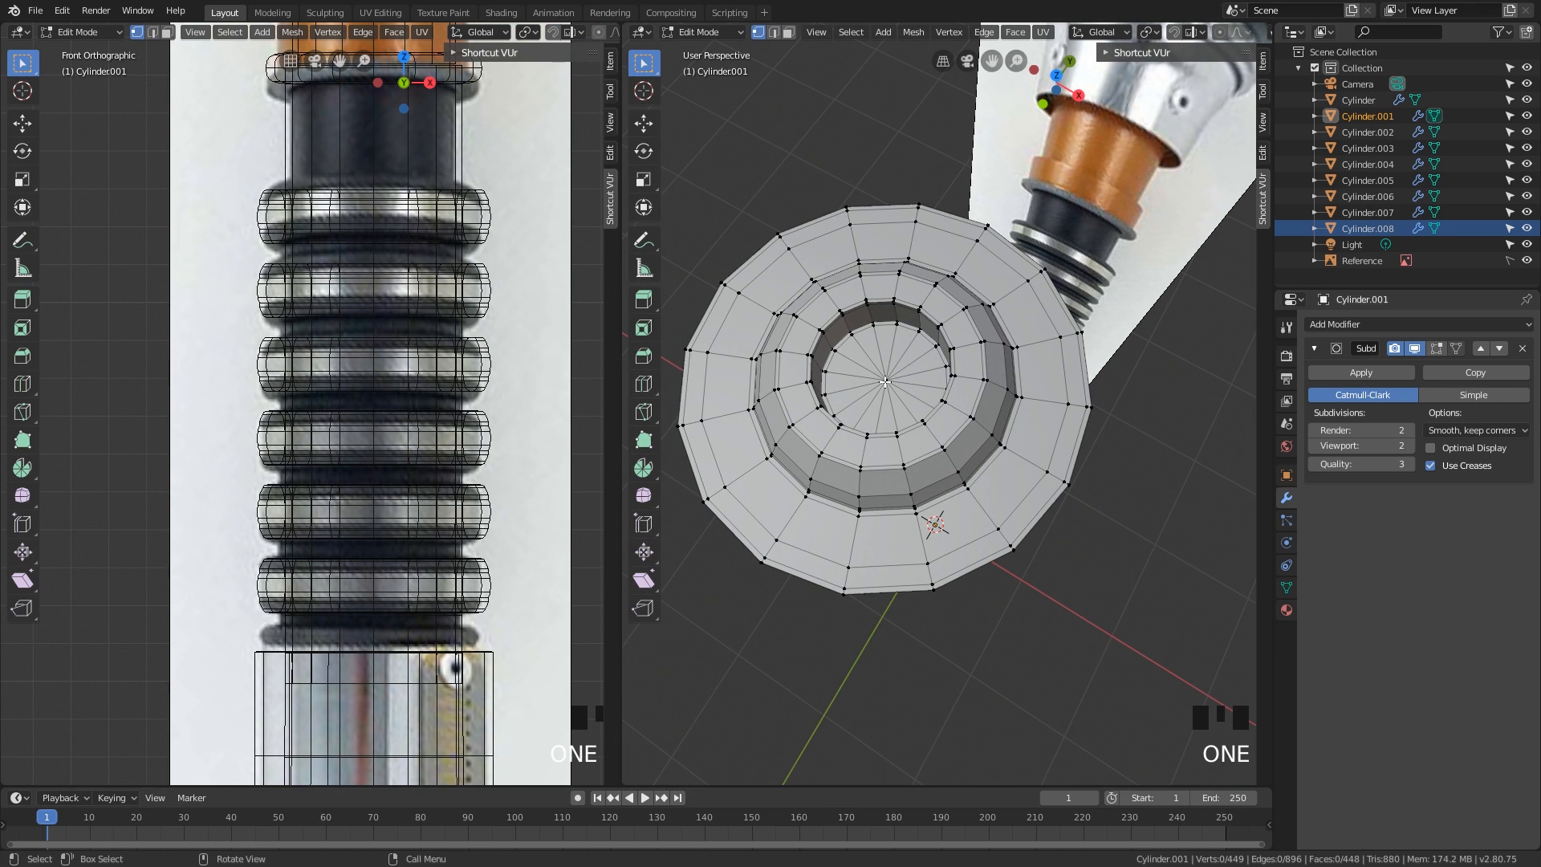
click(892, 384)
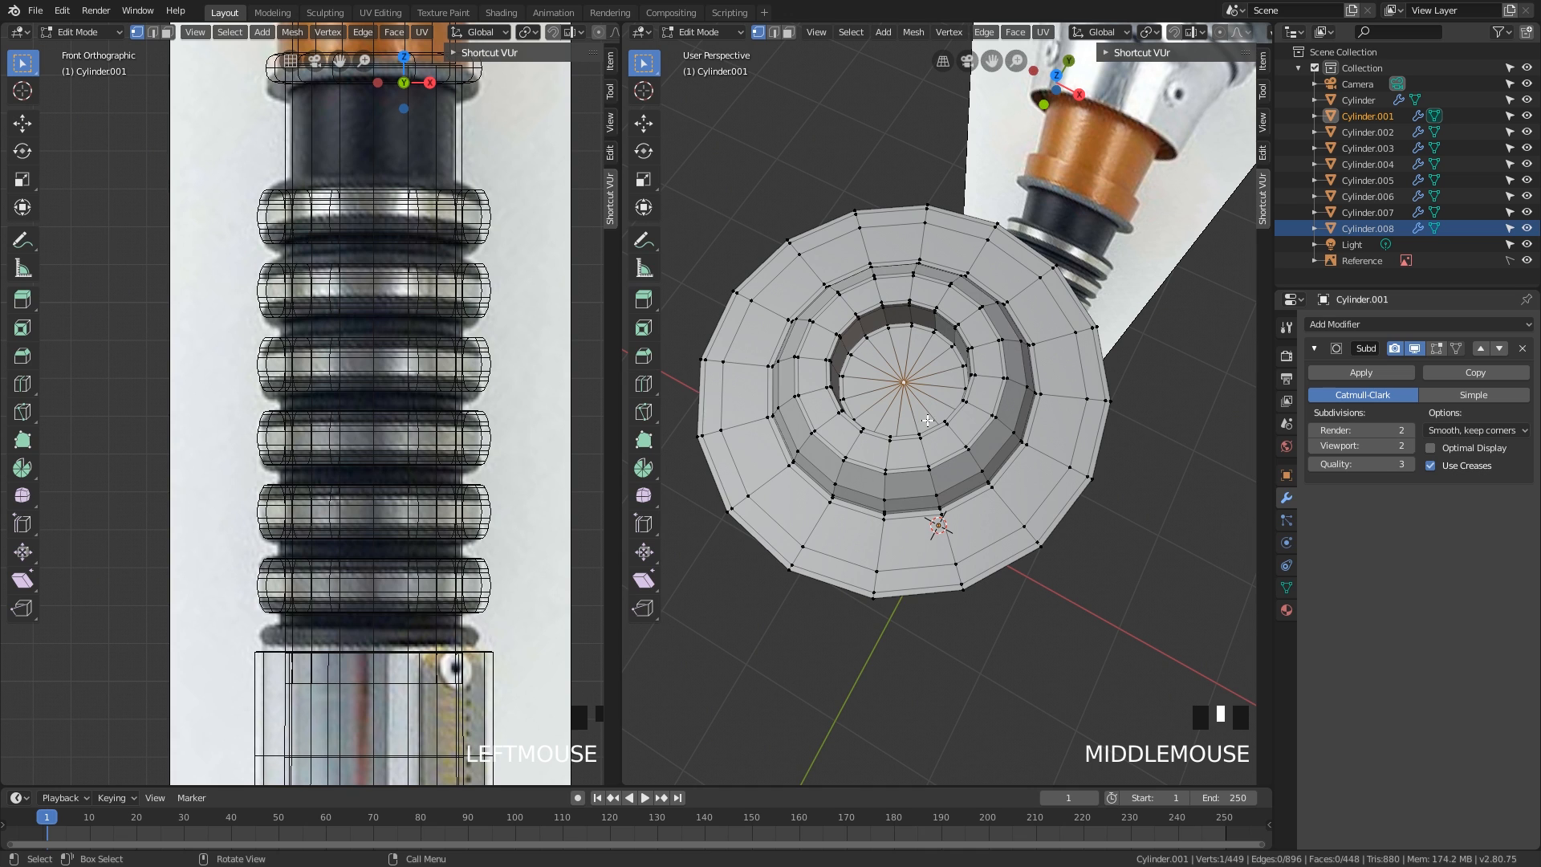
middle_drag(929, 420, 951, 386)
shift+middle_drag(951, 353, 981, 488)
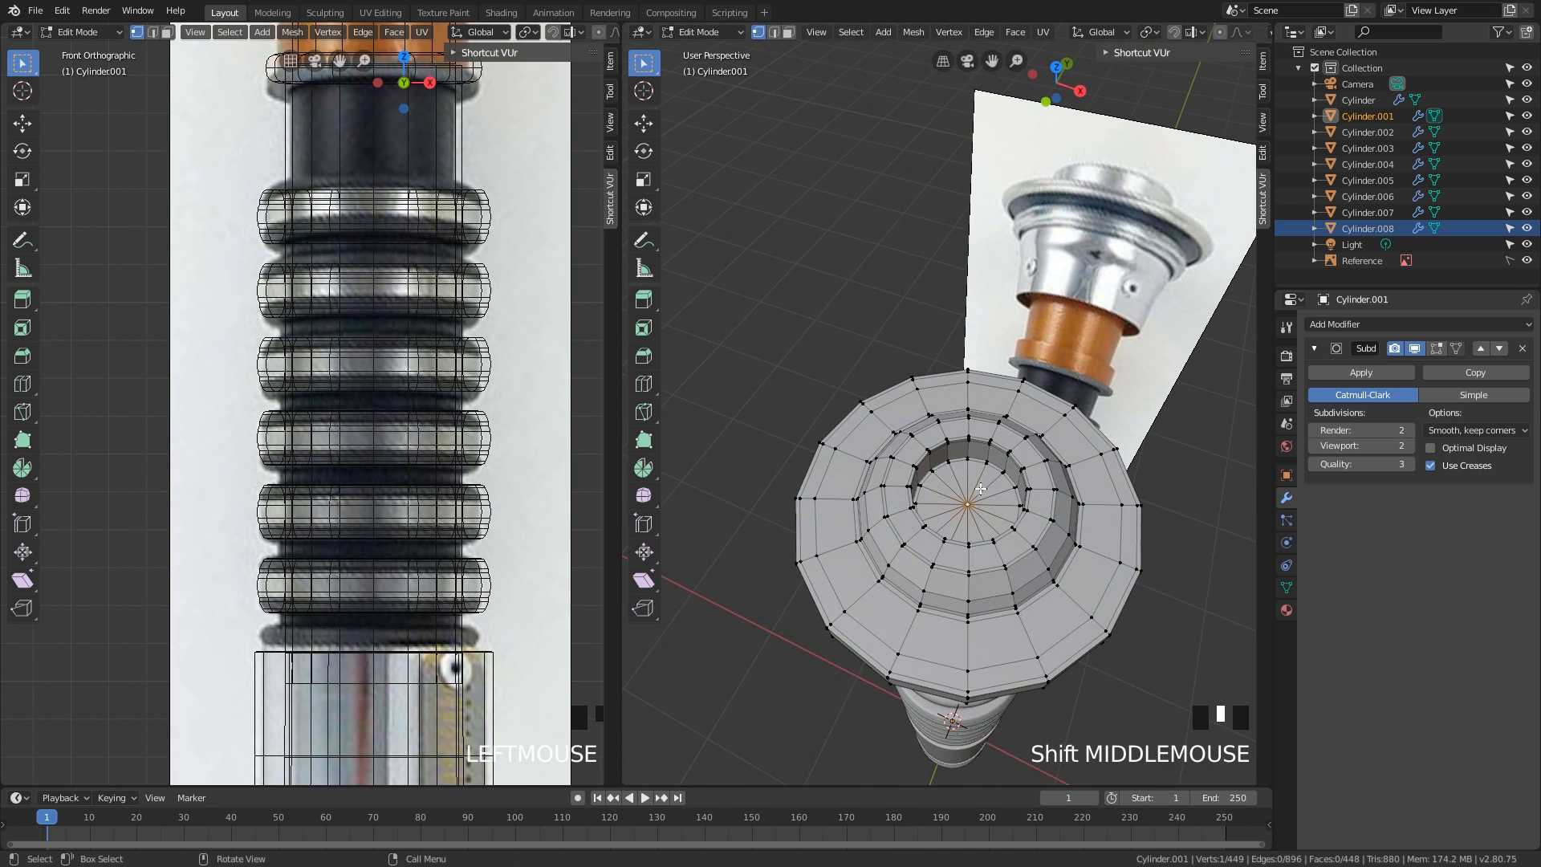
key(grave)
middle_drag(1026, 536, 1022, 488)
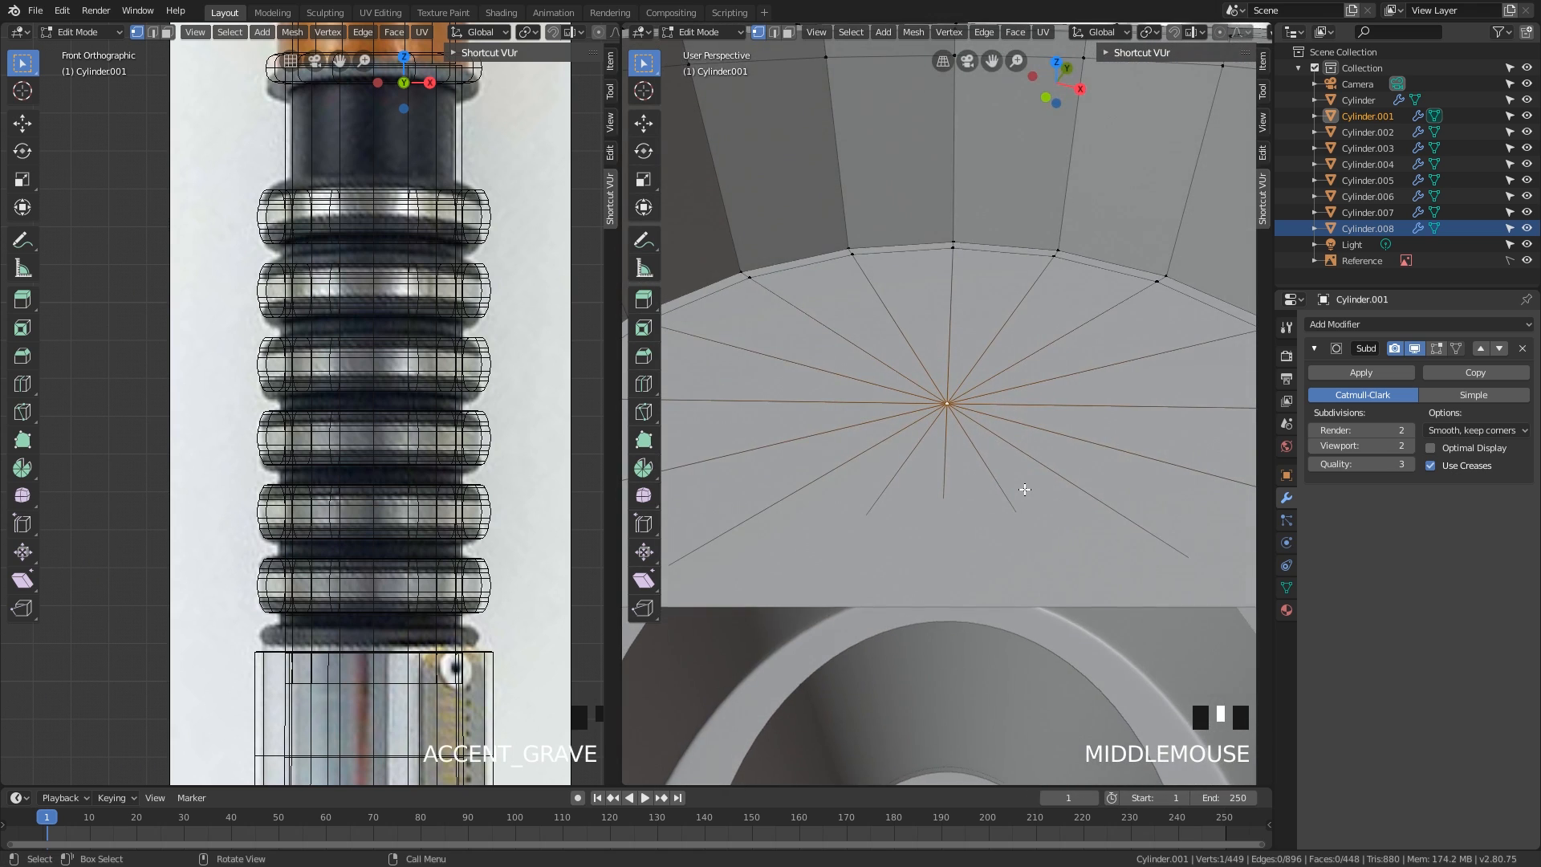
scroll(1024, 490, down, 7)
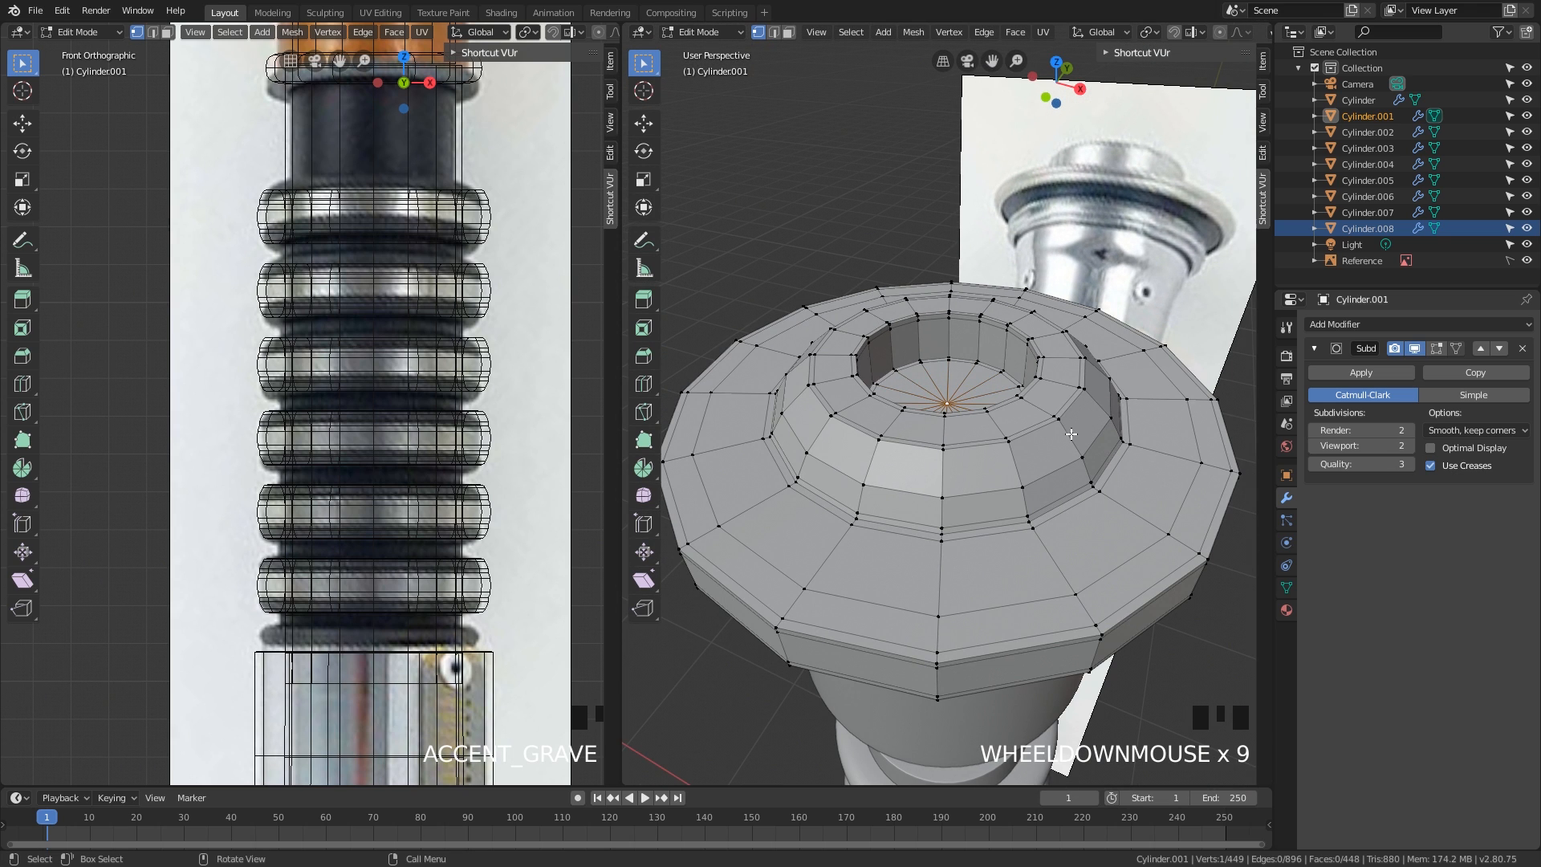
scroll(1071, 434, down, 3)
middle_drag(1071, 434, 944, 470)
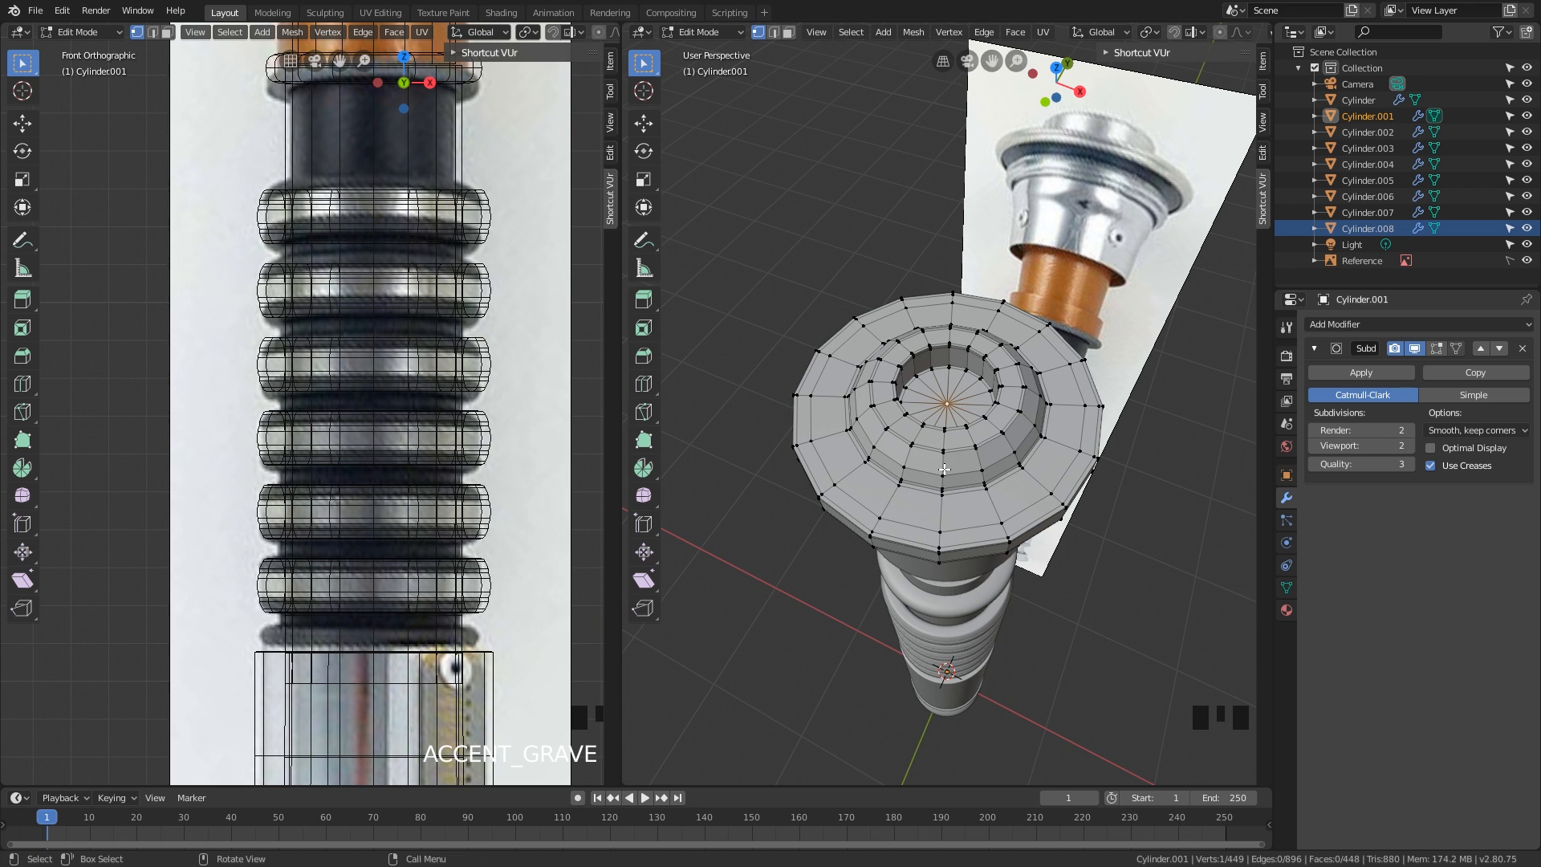
key(shift+s)
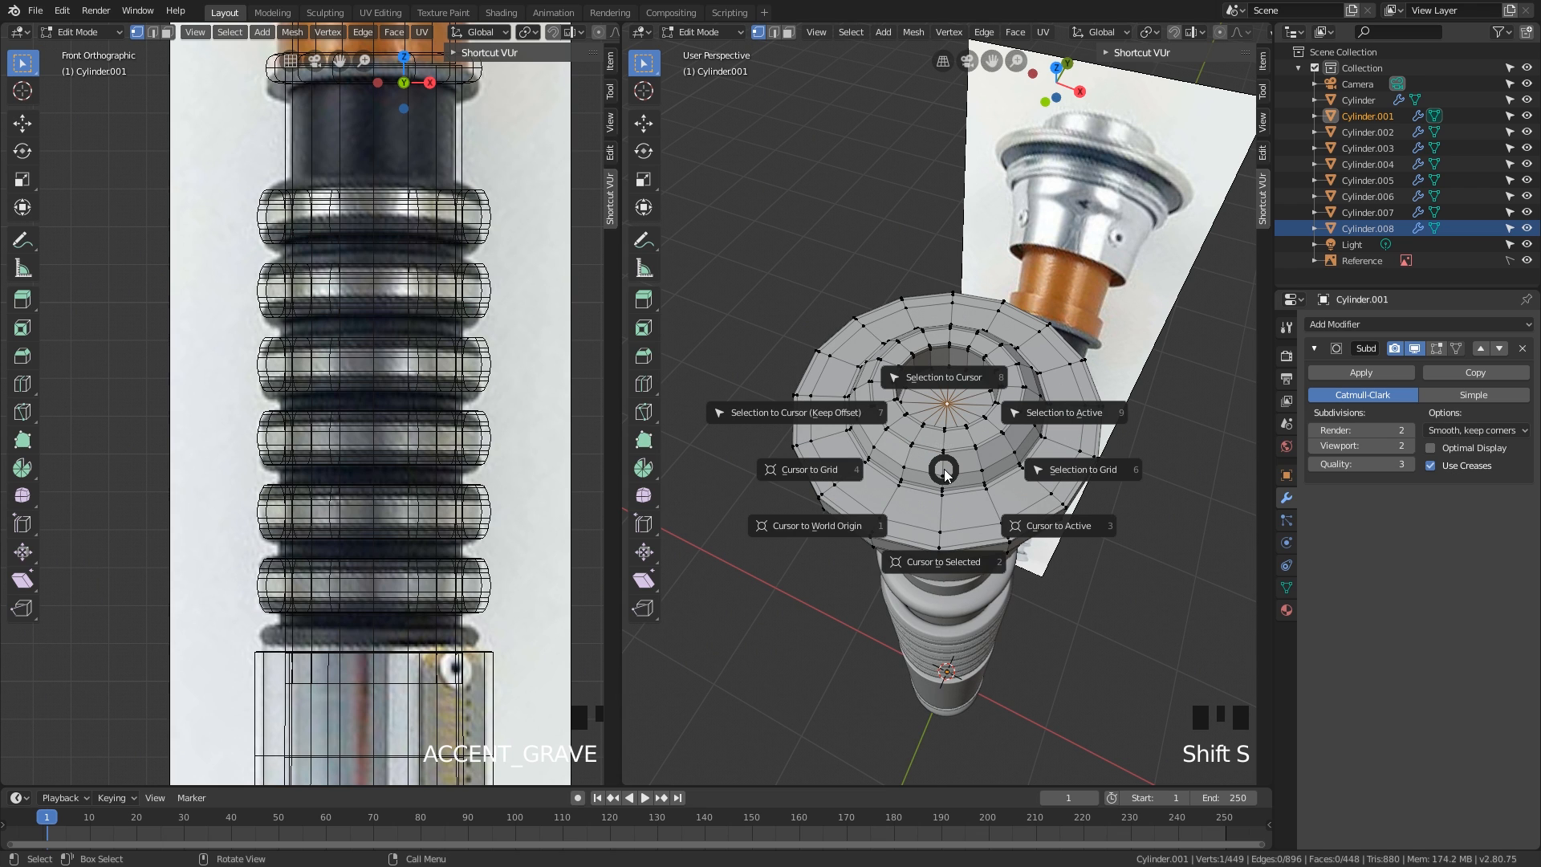
click(1019, 509)
middle_drag(1019, 509, 949, 407)
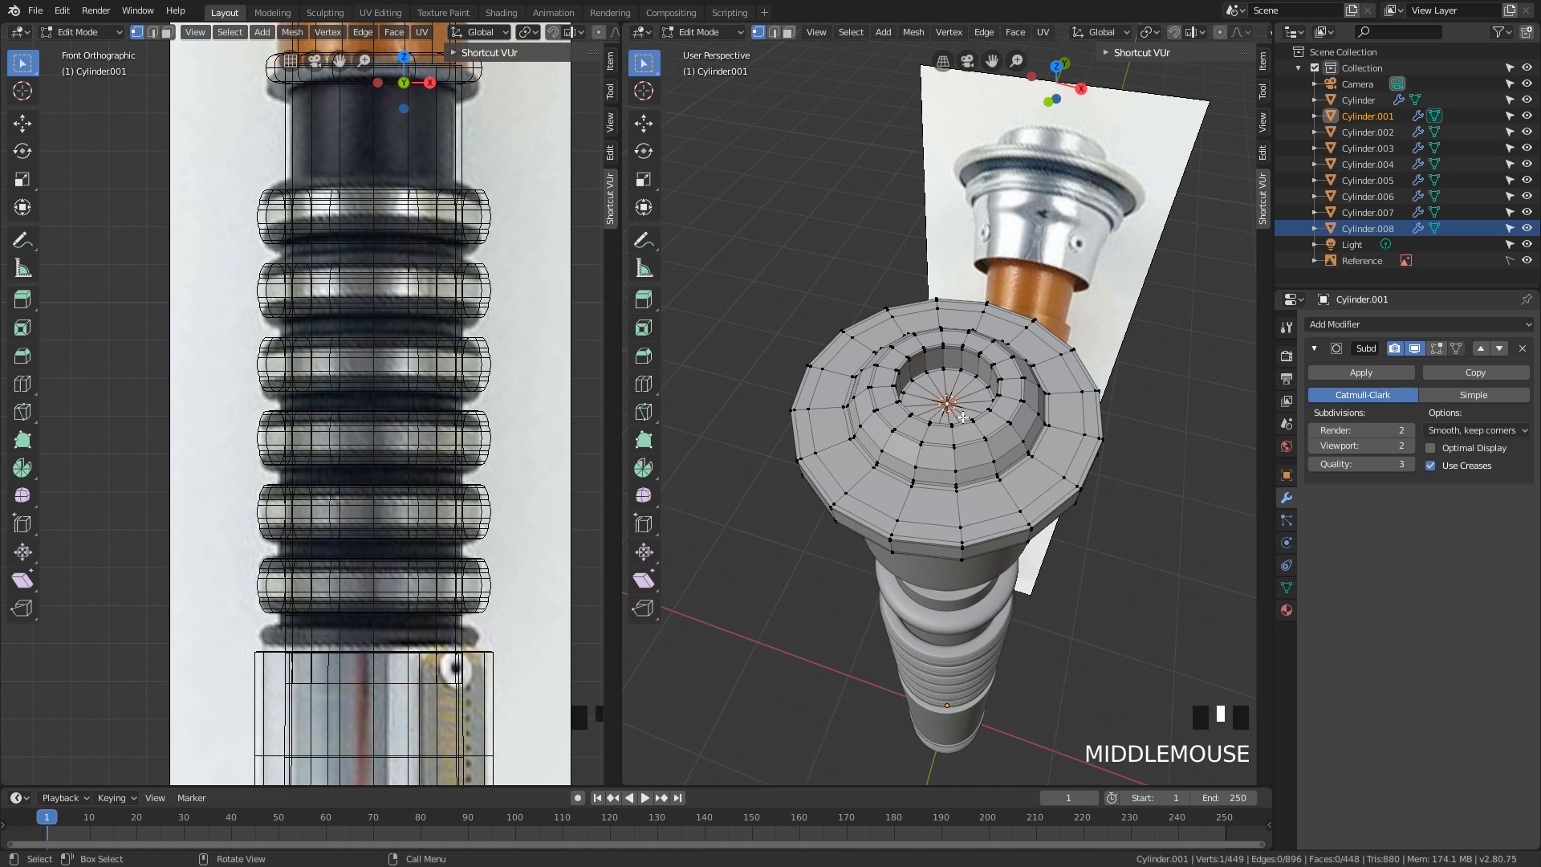
scroll(962, 418, down, 2)
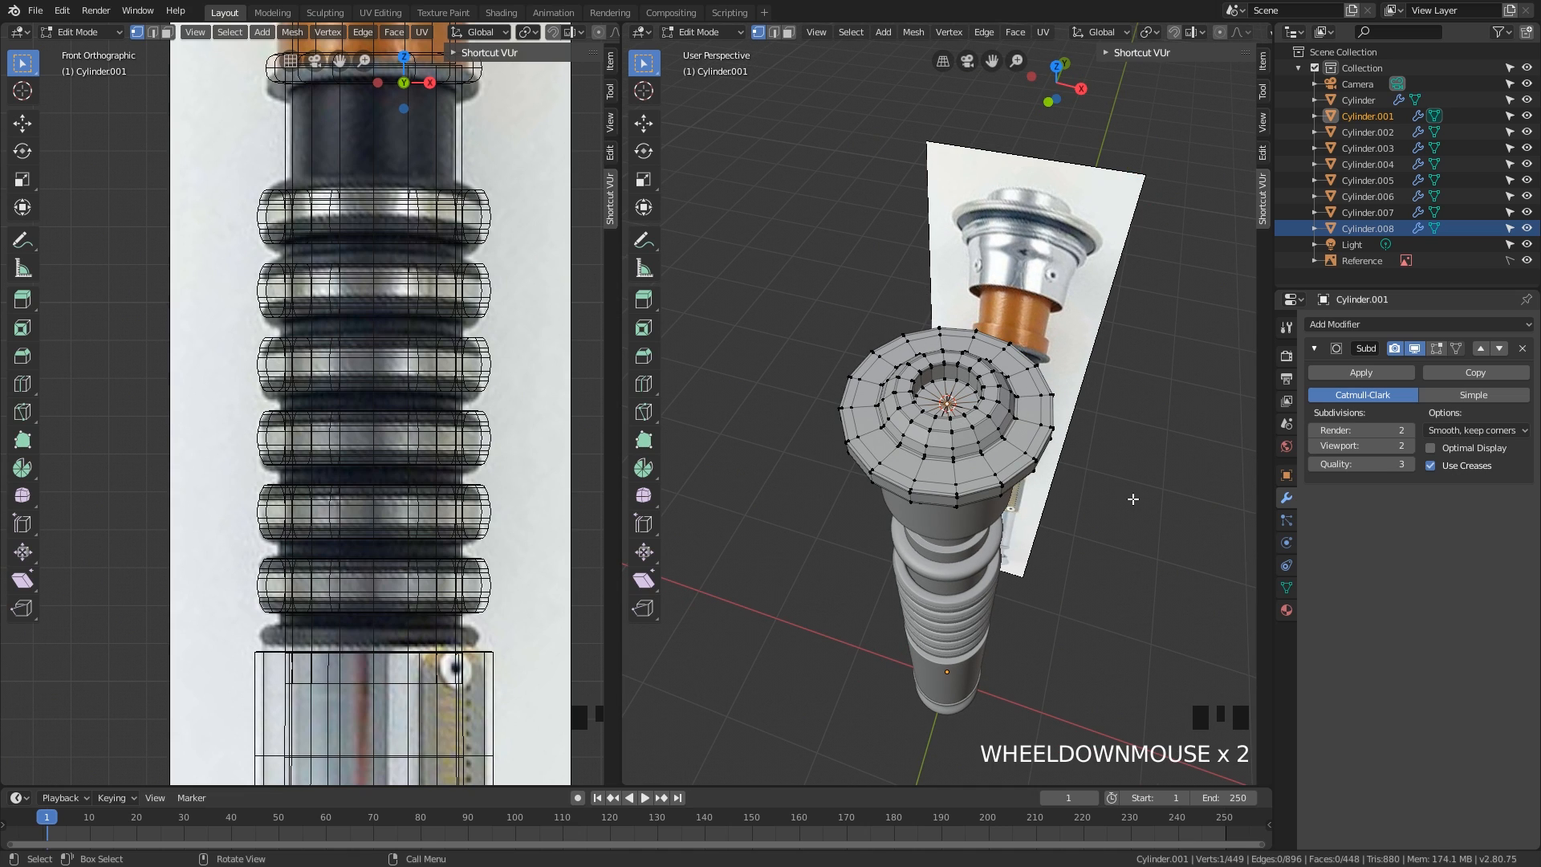
key(Tab)
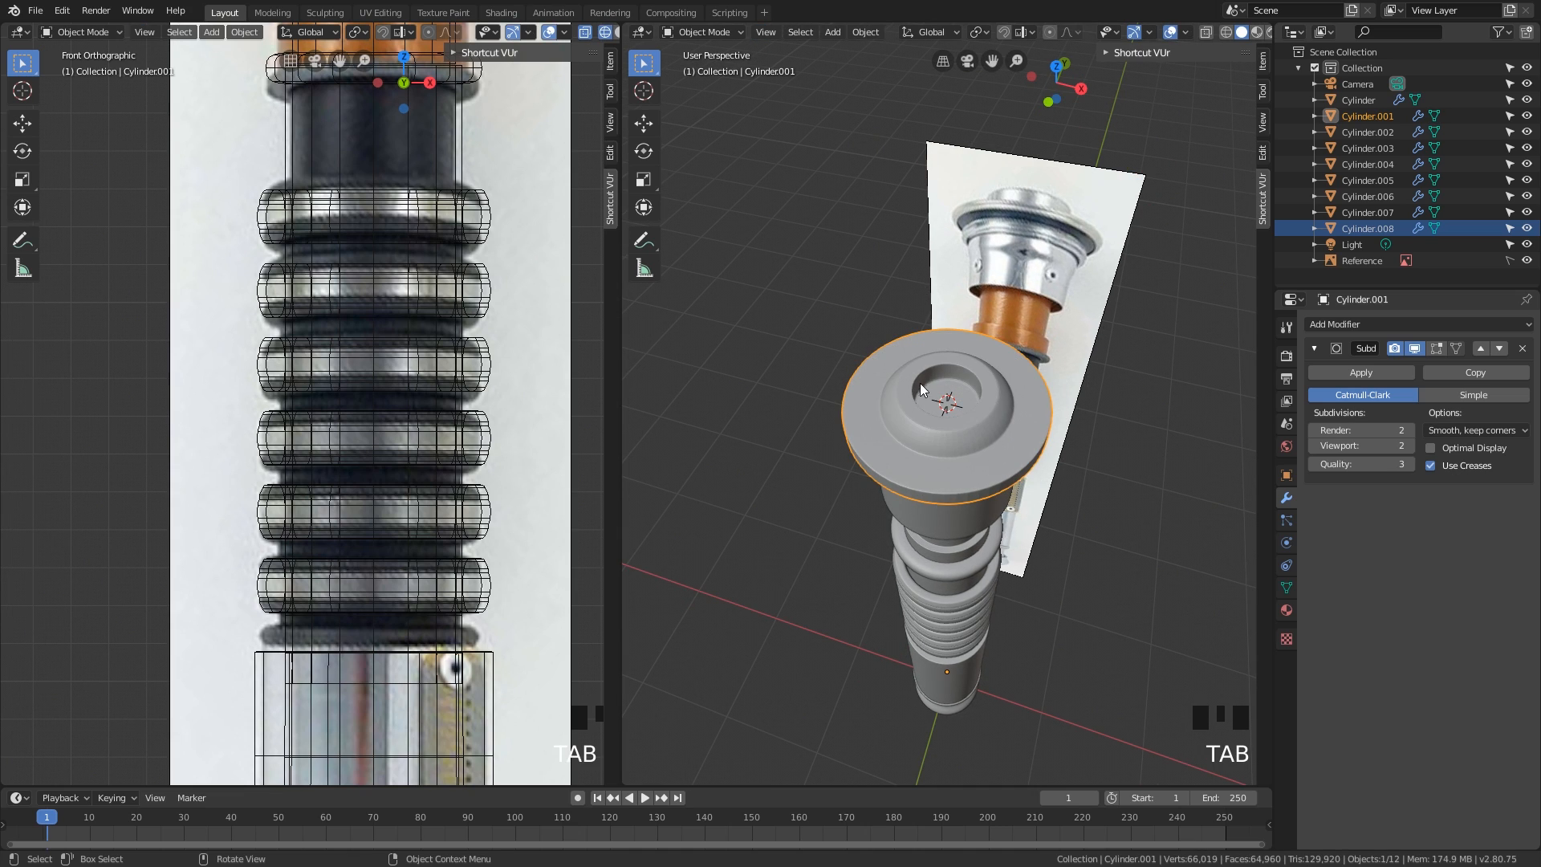
- Add a cylinder mesh with 16 vertices, 1 m radius and 2 m depth at the 3D cursor
click(1143, 484)
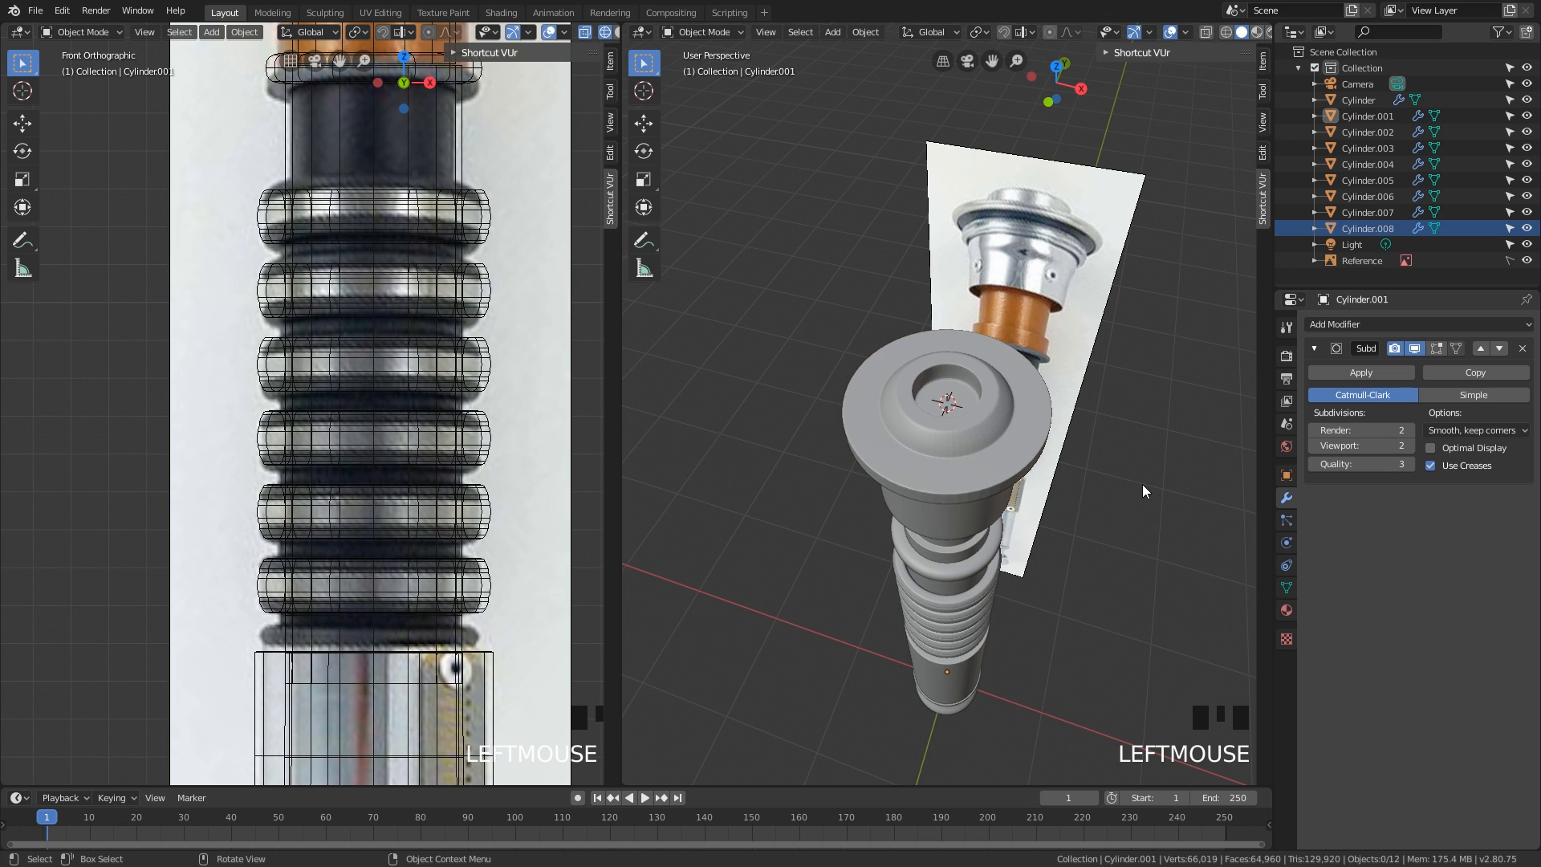
key(shift+a)
mouse_move(1143, 485)
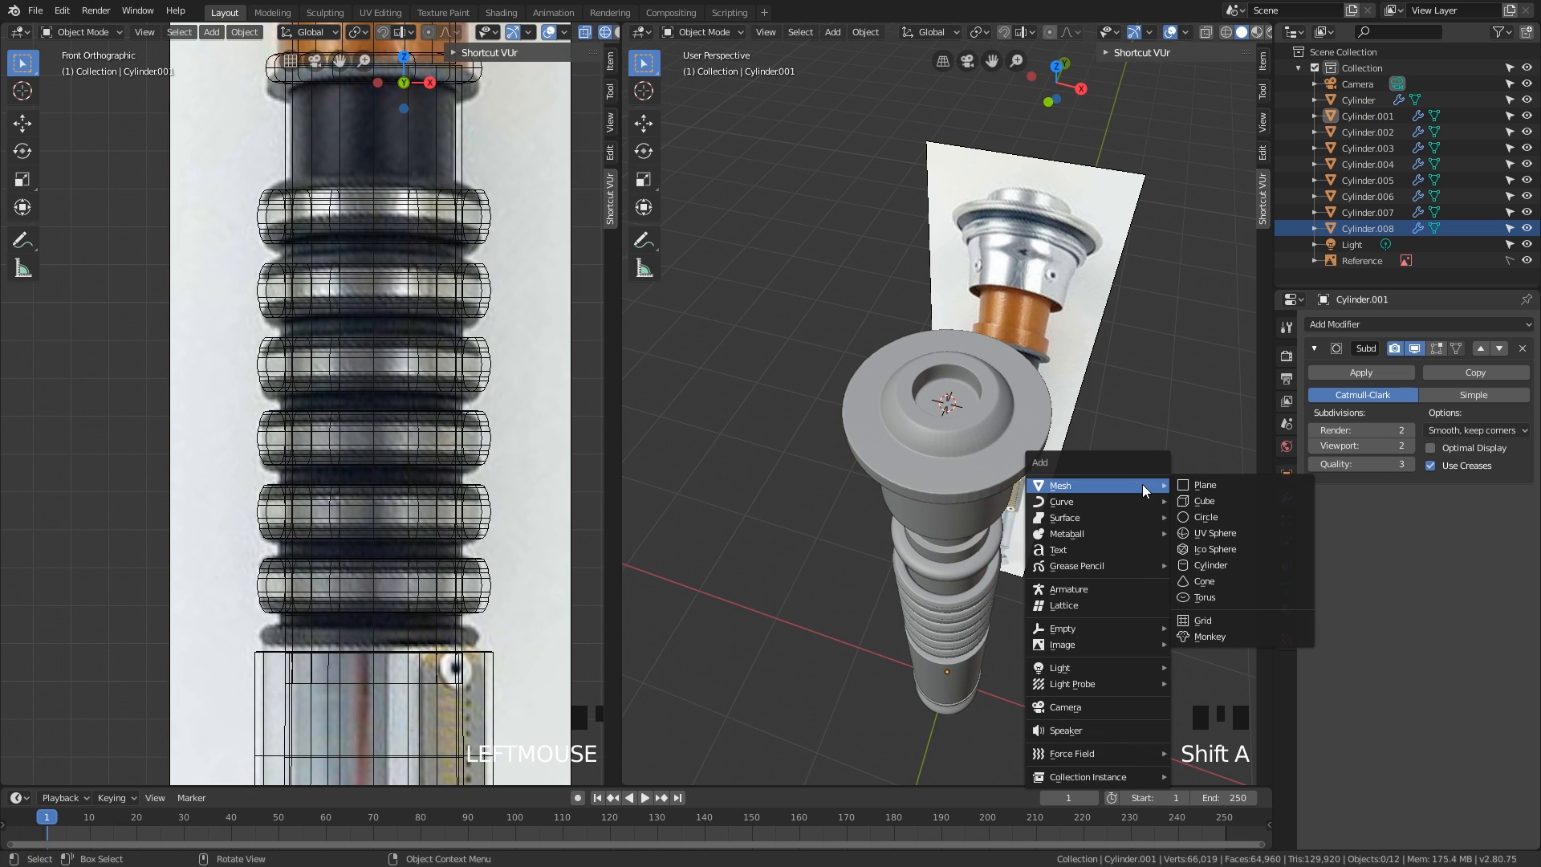
click(1206, 565)
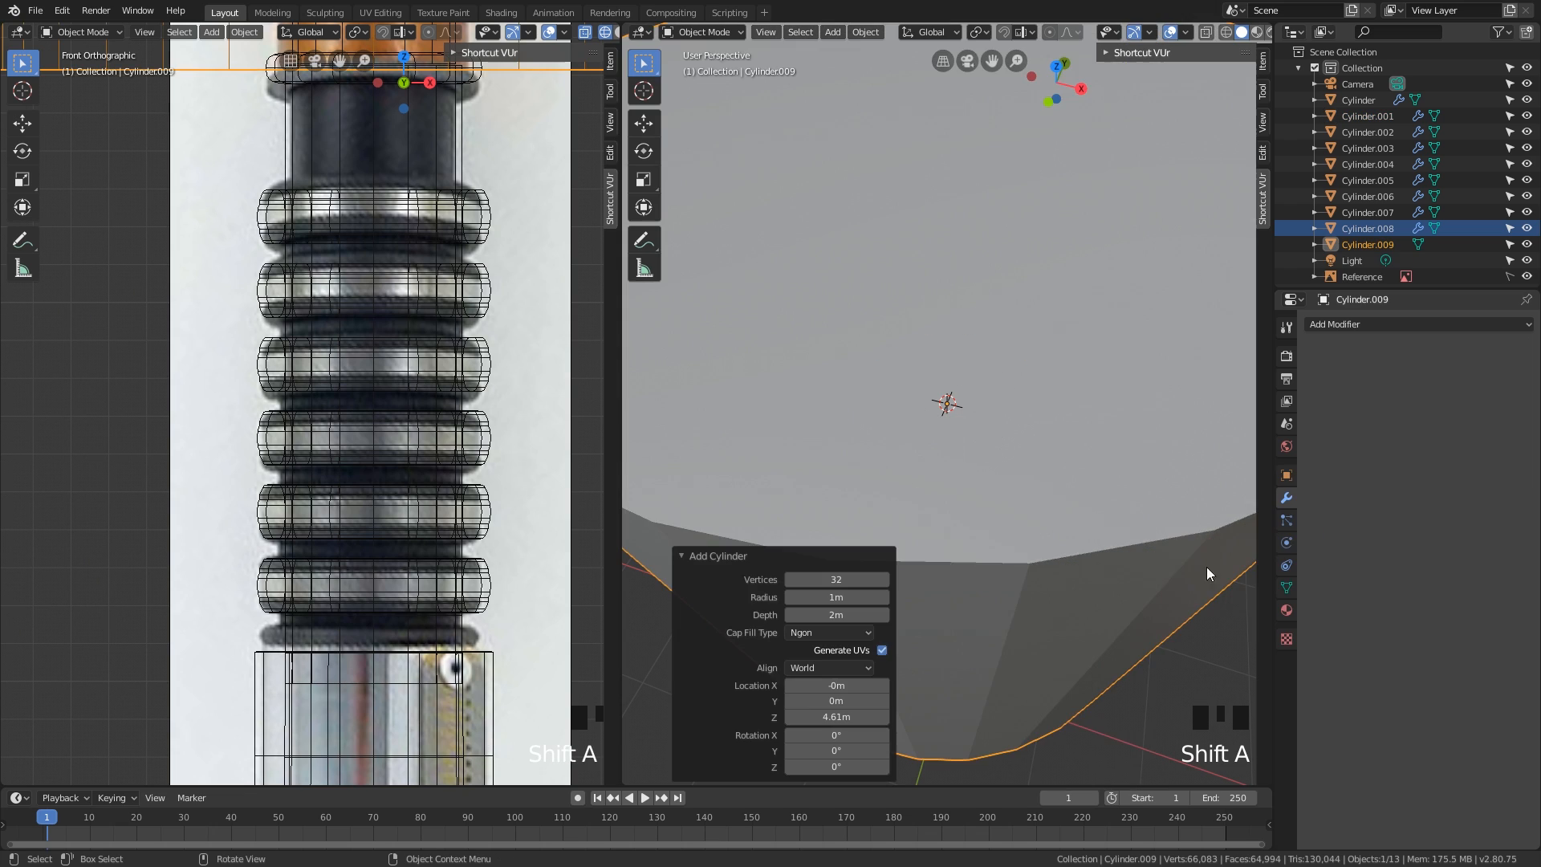
scroll(1073, 551, down, 7)
scroll(1068, 552, up, 2)
middle_drag(1071, 537, 1026, 452)
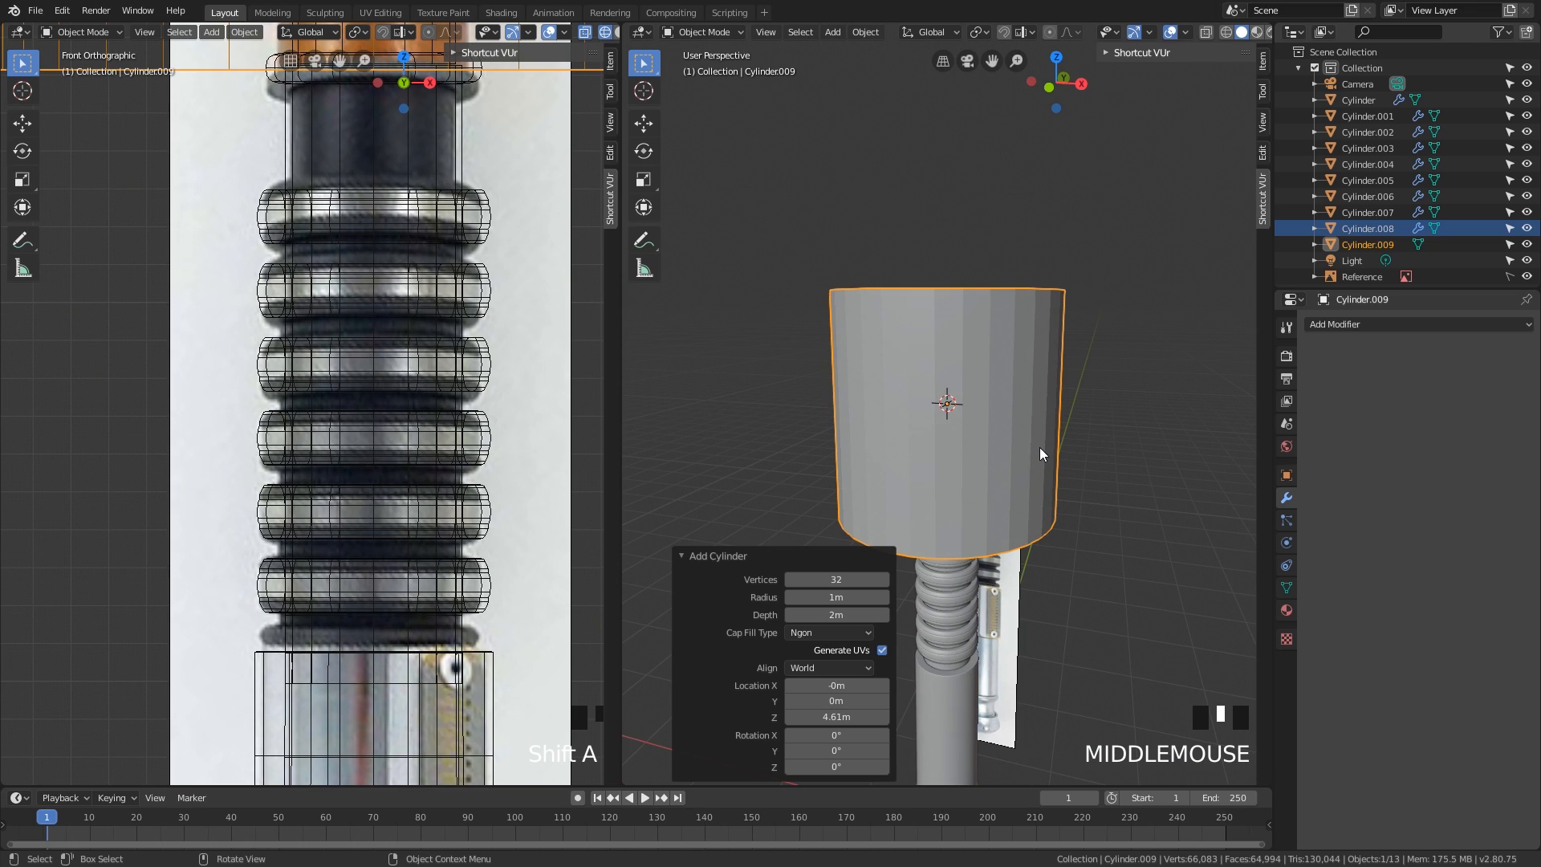
click(827, 578)
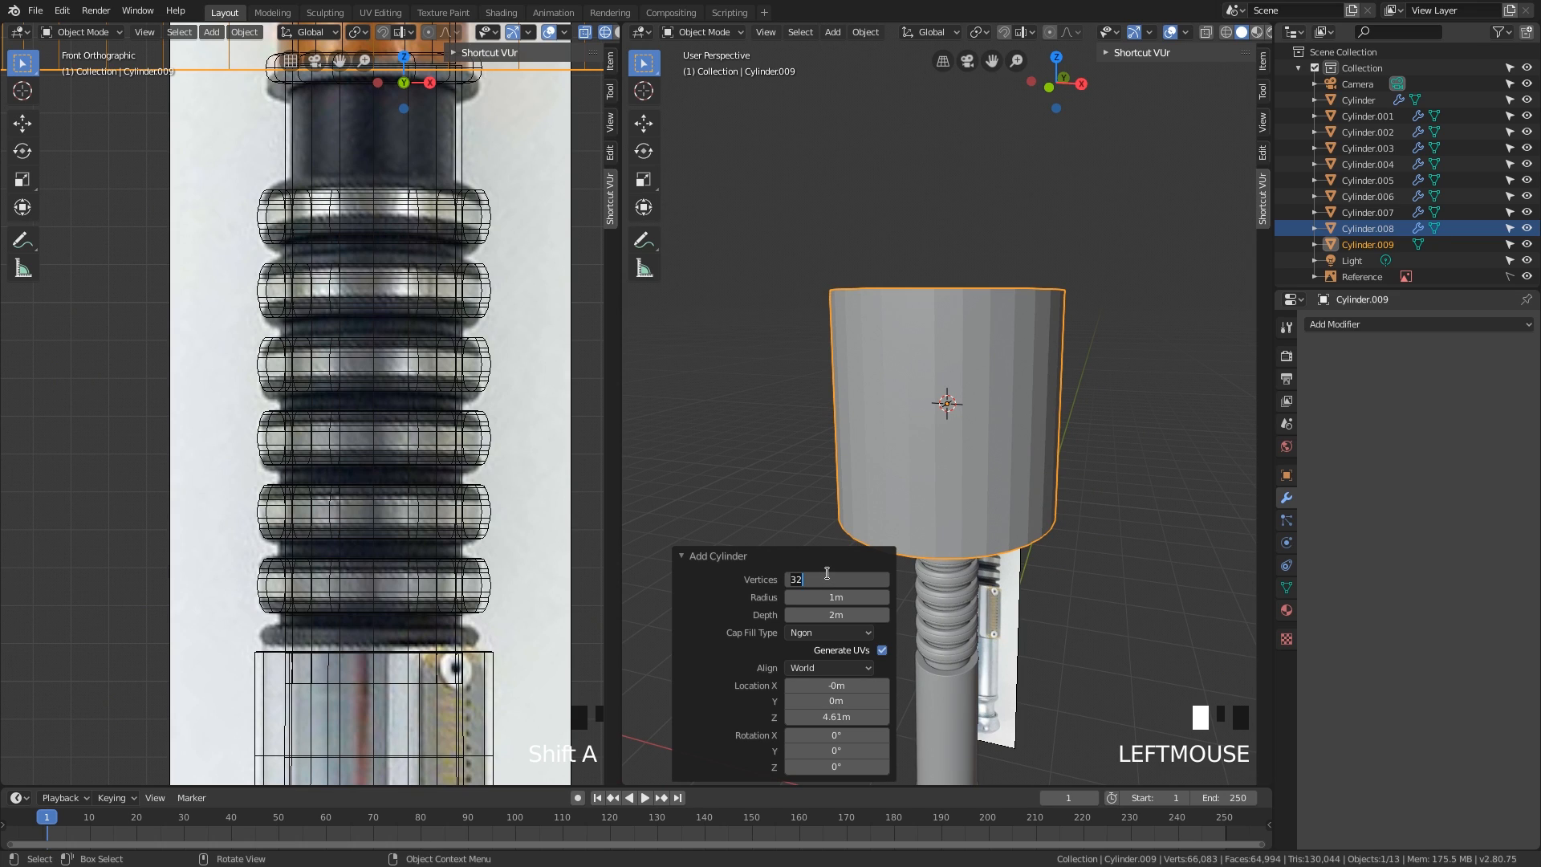
key(Return)
middle_drag(1061, 453, 1079, 492)
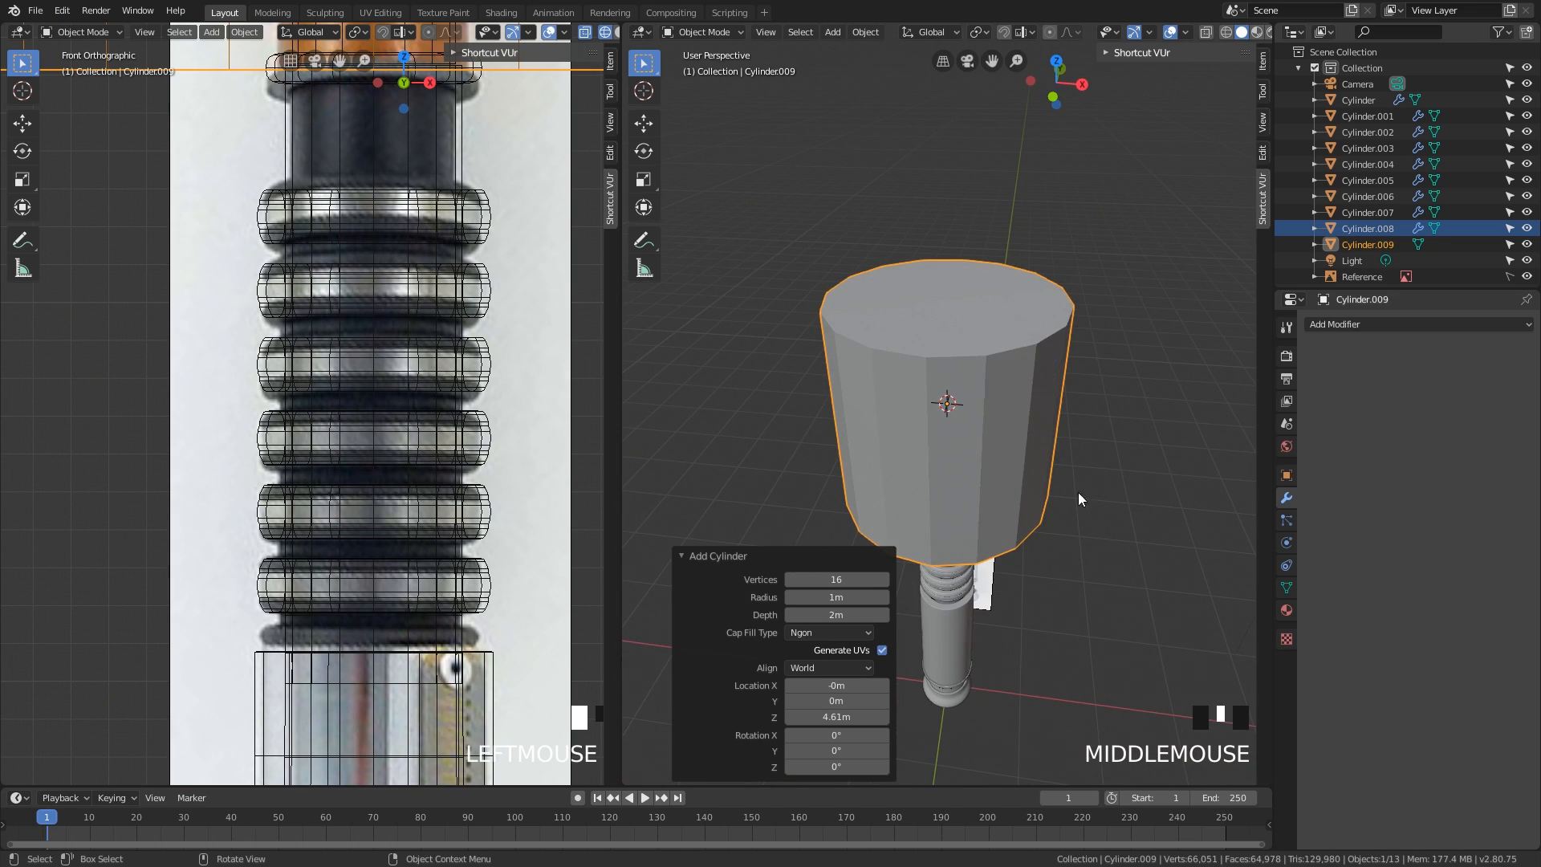
- Scale the new cylinder down by 0.188 and shrink it further to fit inside the emitter cap's recess
key(s)
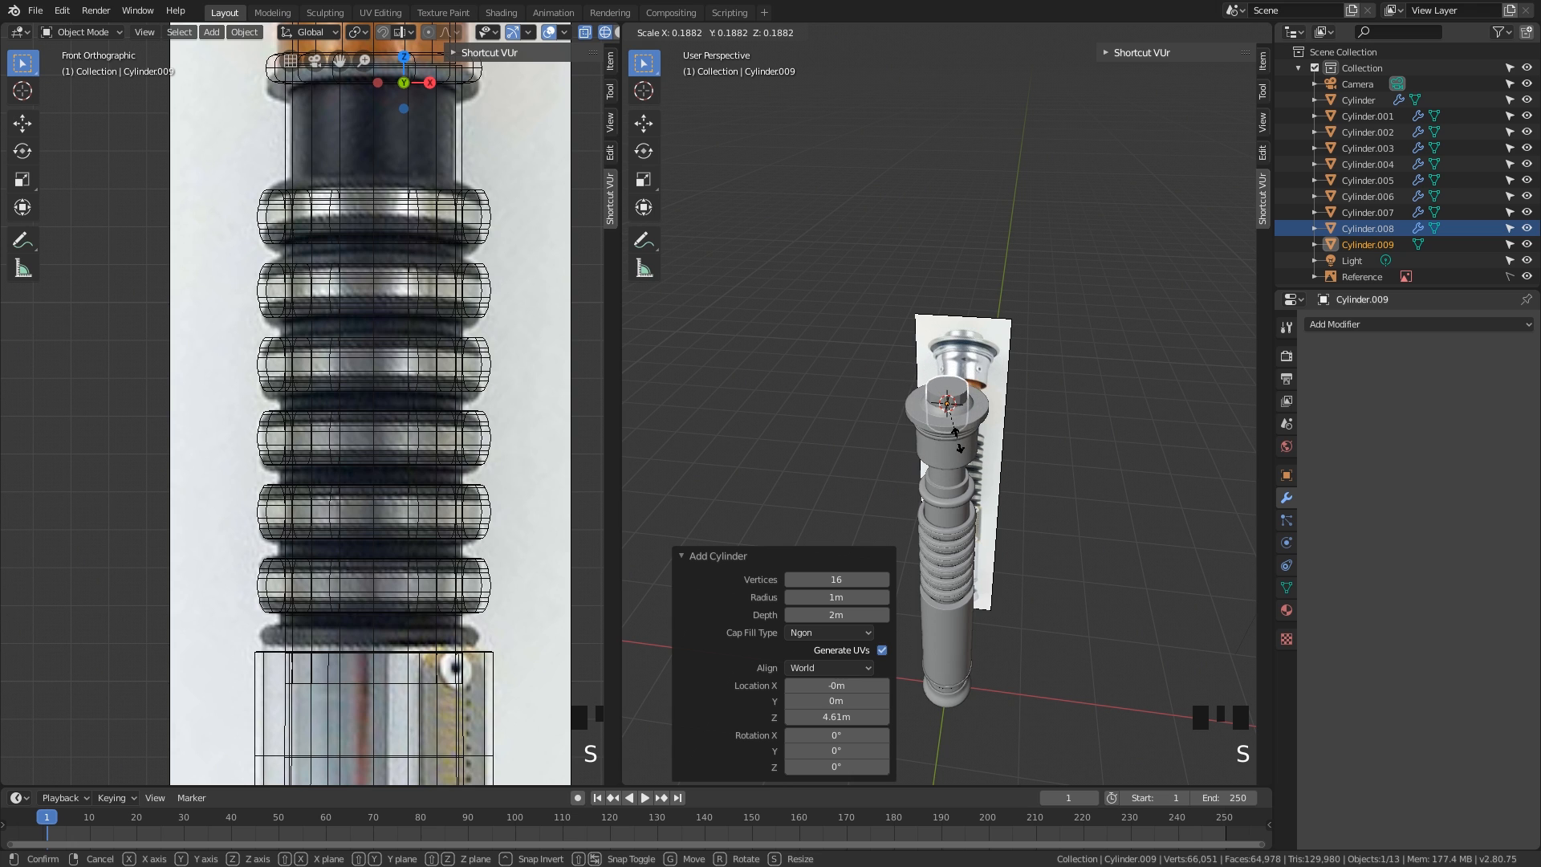
click(951, 441)
middle_drag(950, 443, 950, 441)
right_click(951, 442)
scroll(1000, 432, up, 7)
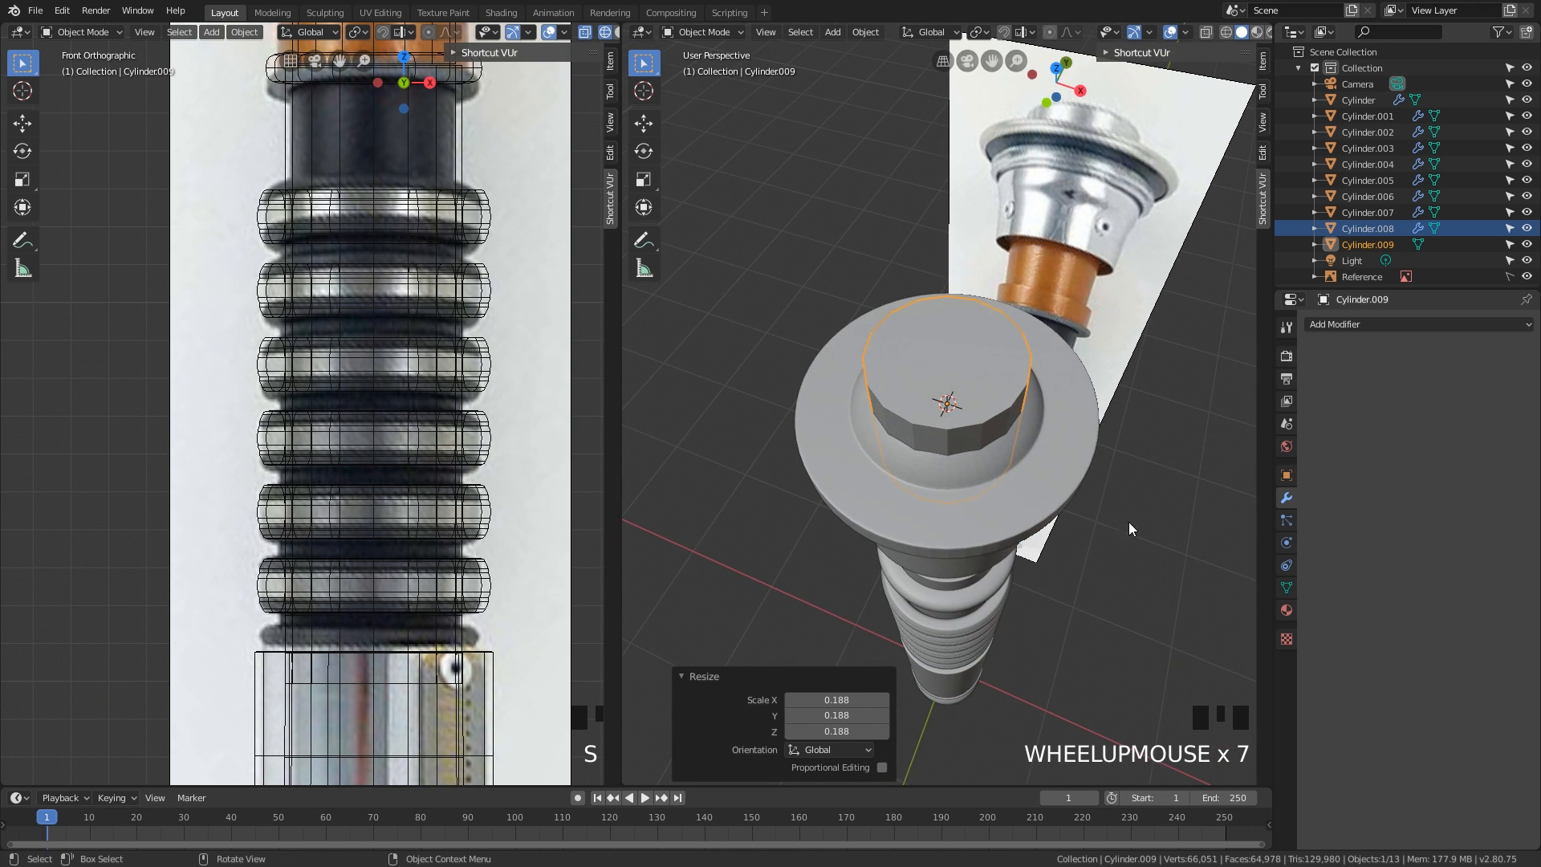
key(s)
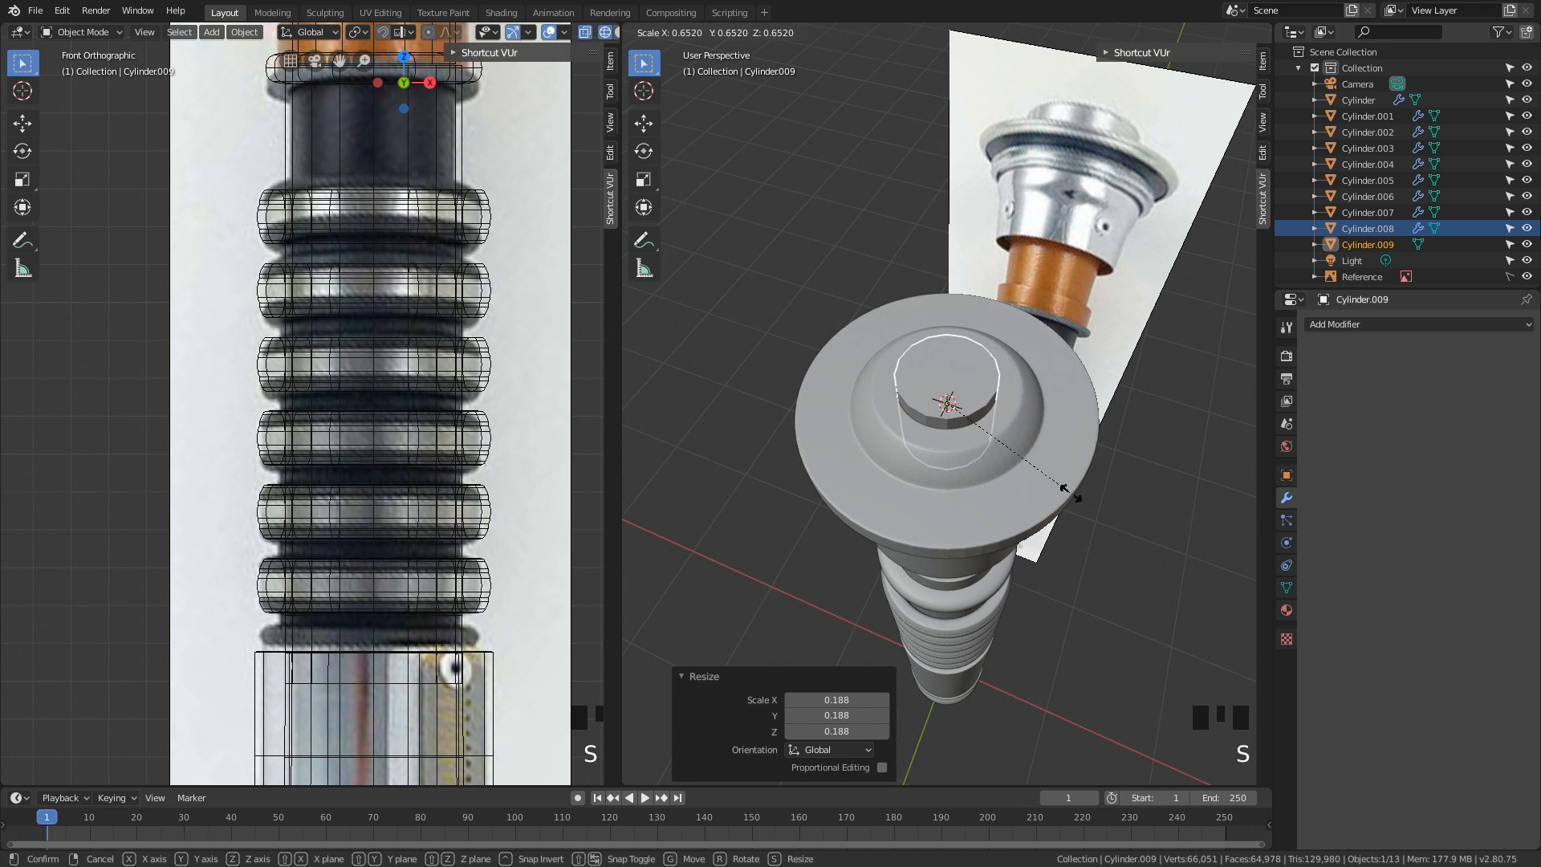
click(1054, 494)
- Delete the bottom end face of the new cylinder, which sits inside the emitter cap
middle_drag(1054, 493, 1001, 457)
key(Tab)
scroll(974, 428, up, 3)
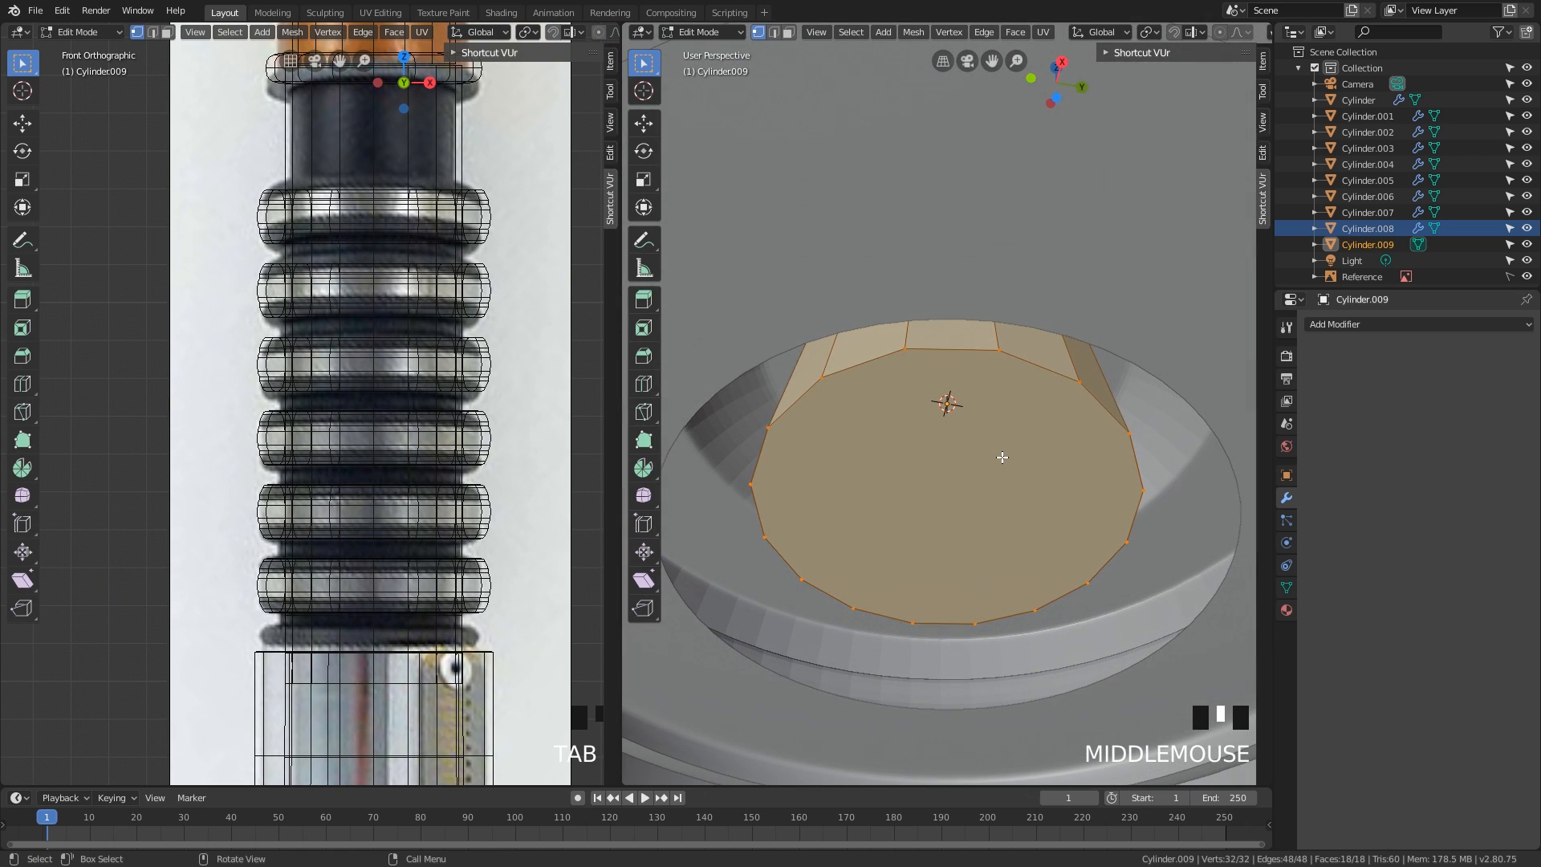
key(3)
click(997, 460)
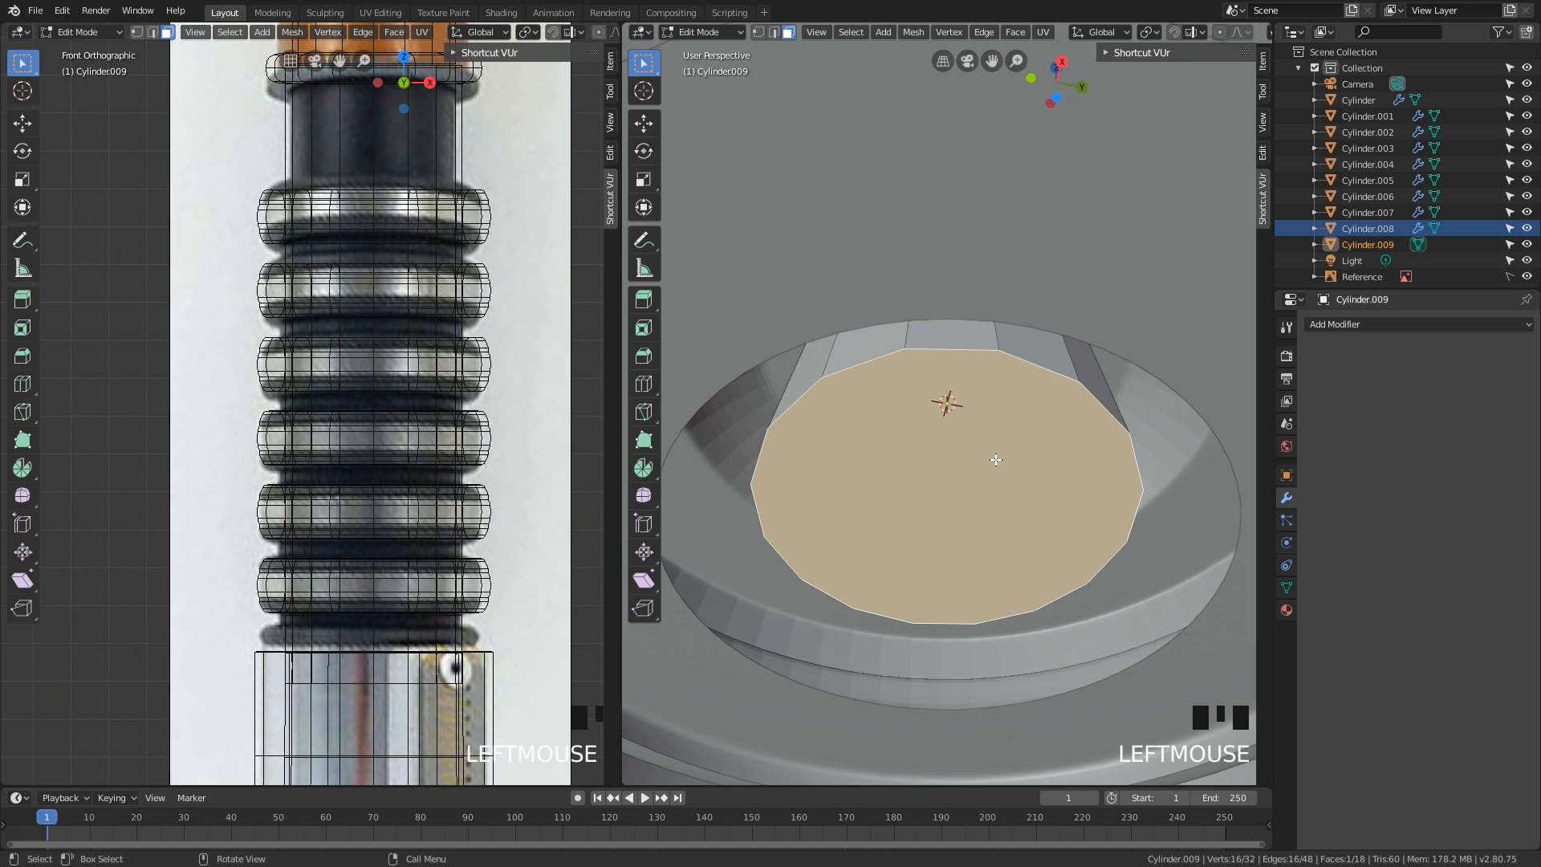
key(x)
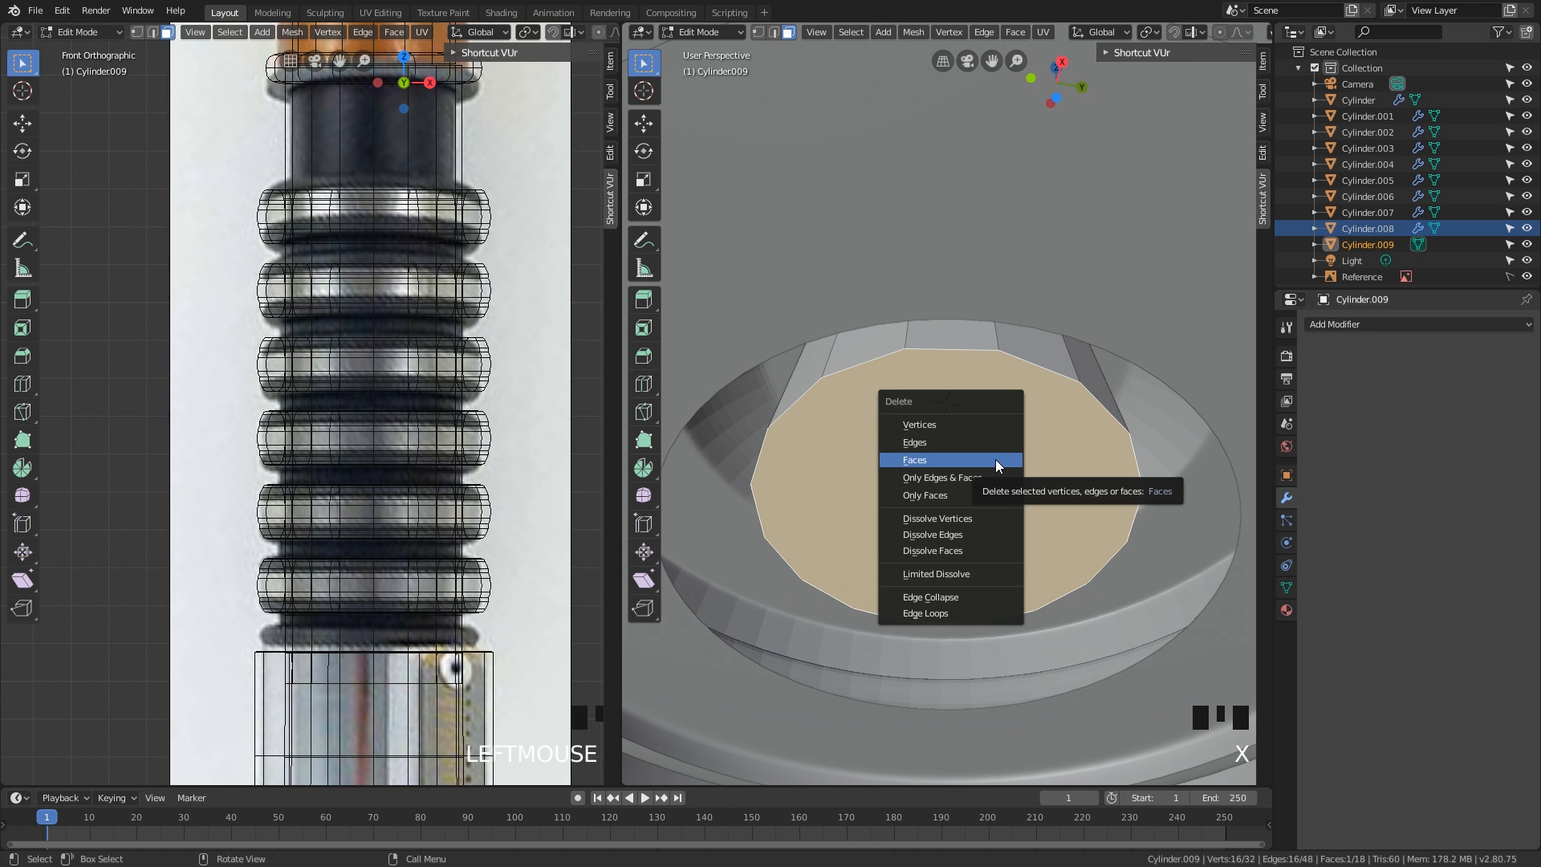
click(995, 460)
- Move the blade cylinder's upper end face up 18.1 m along the global Z axis to form the long blade
scroll(997, 369, down, 4)
middle_drag(998, 369, 975, 480)
scroll(971, 488, down, 1)
scroll(972, 488, down, 2)
scroll(973, 482, down, 5)
scroll(975, 480, down, 4)
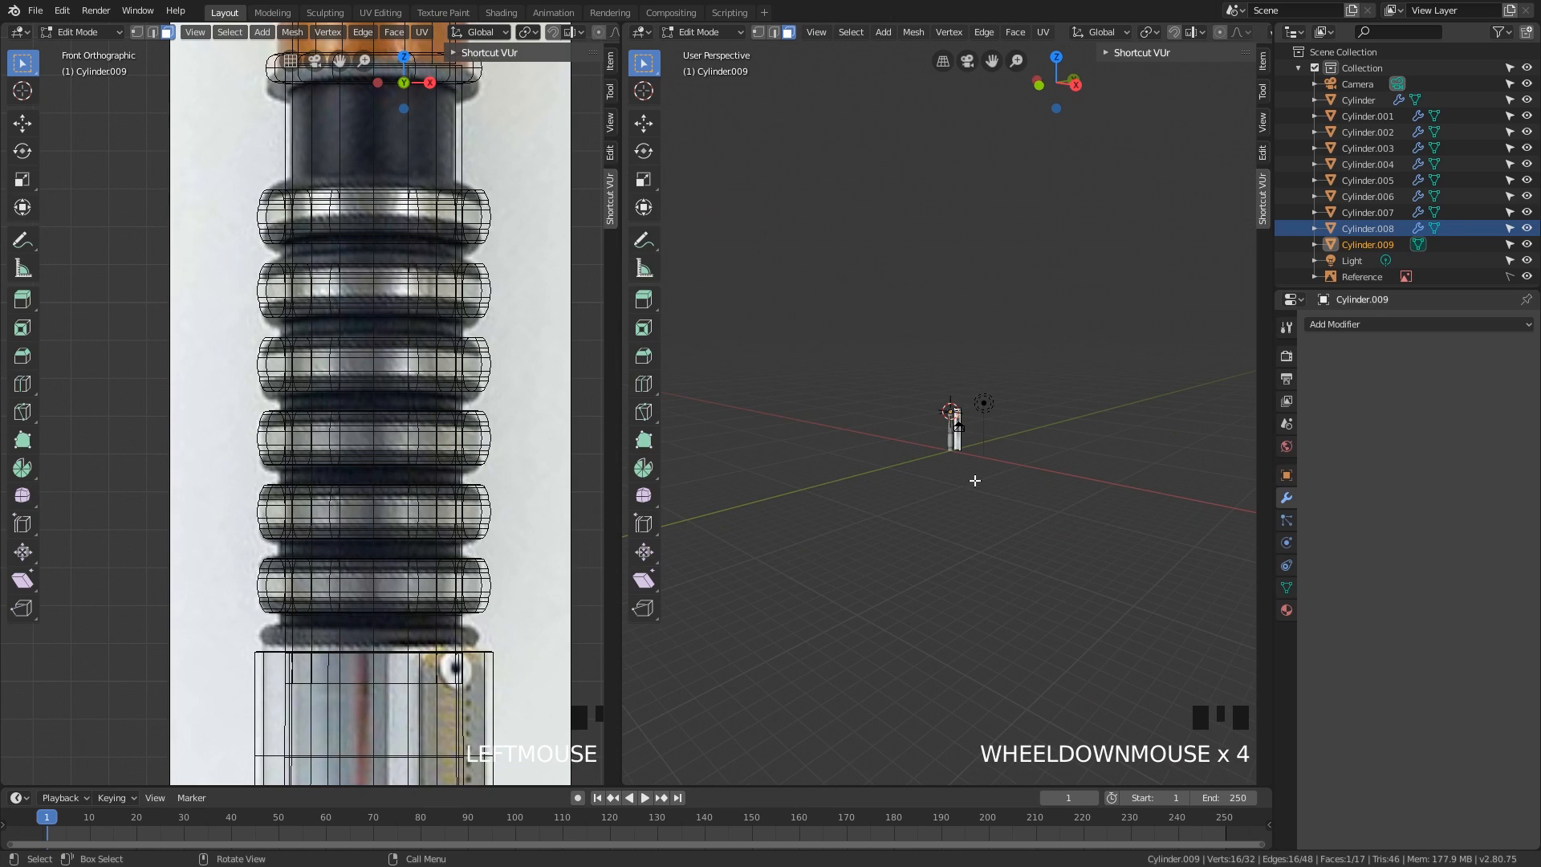
scroll(393, 320, down, 16)
shift+middle_drag(393, 320, 439, 440)
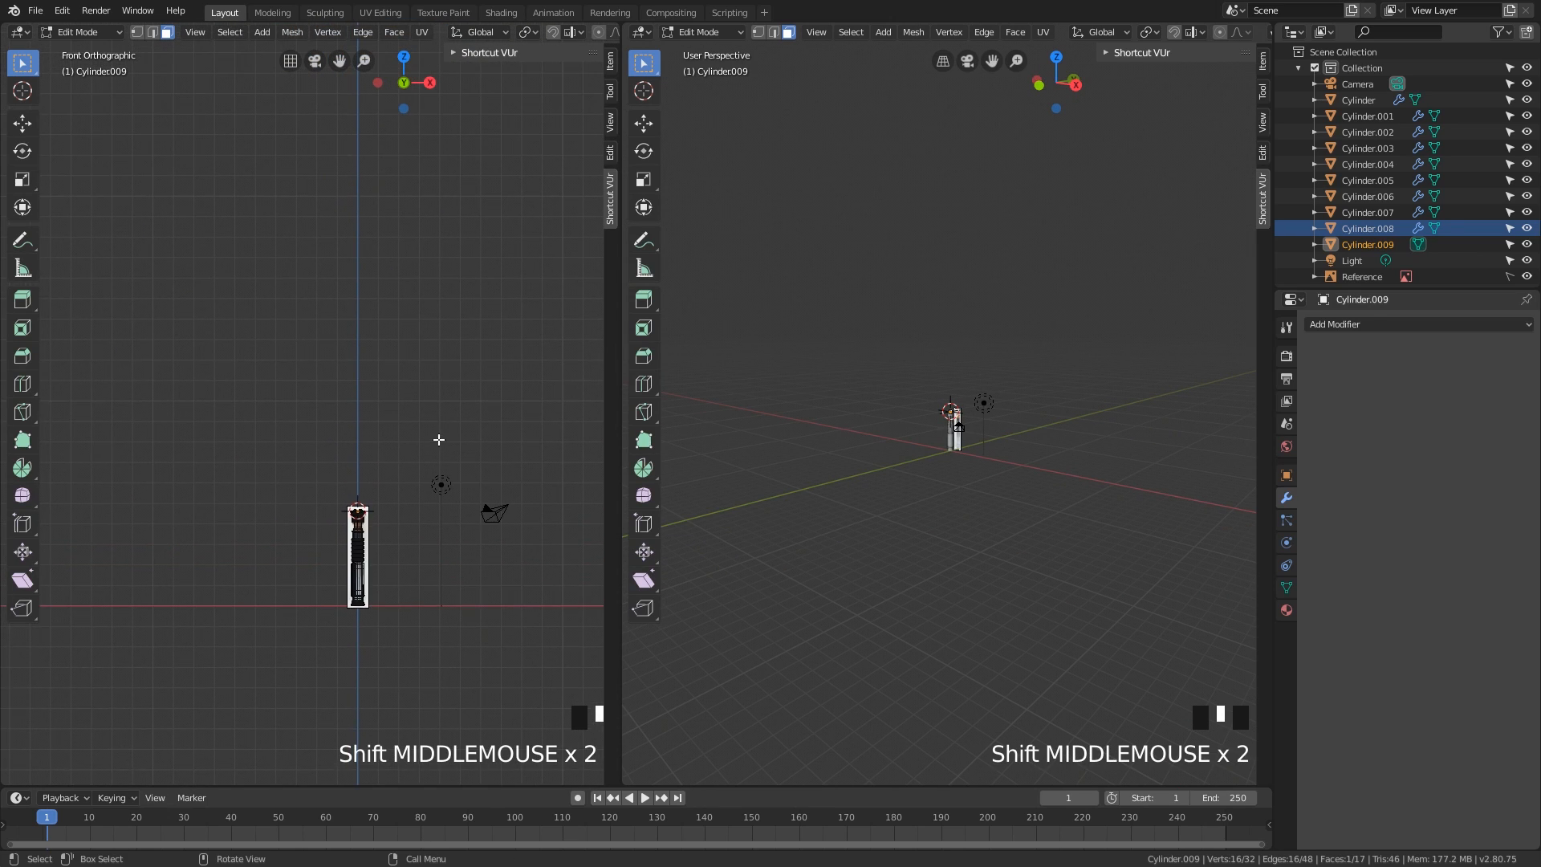
scroll(439, 440, down, 1)
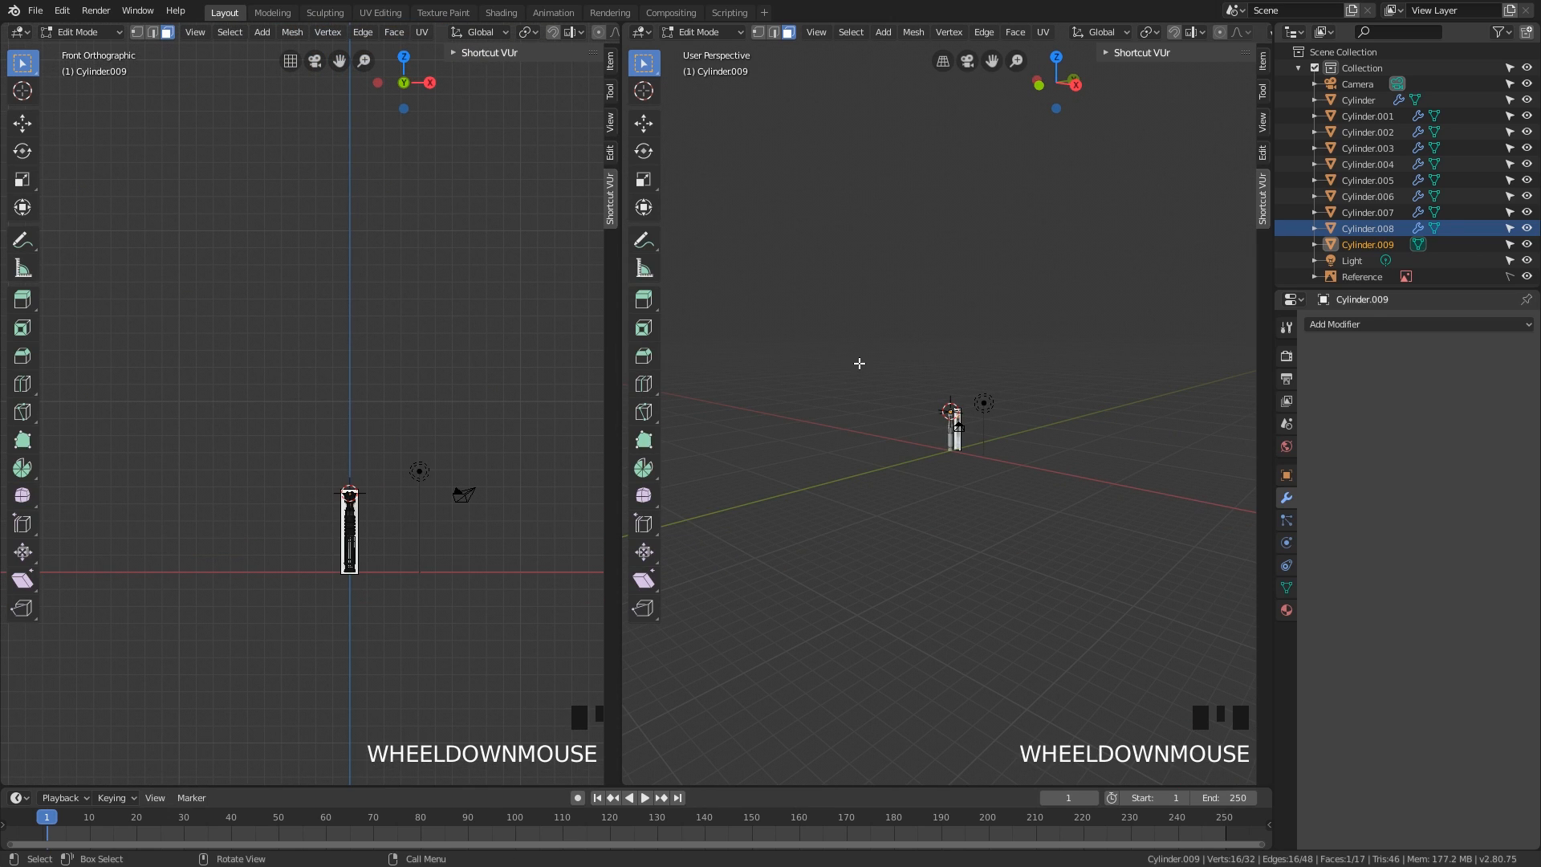
scroll(996, 402, up, 12)
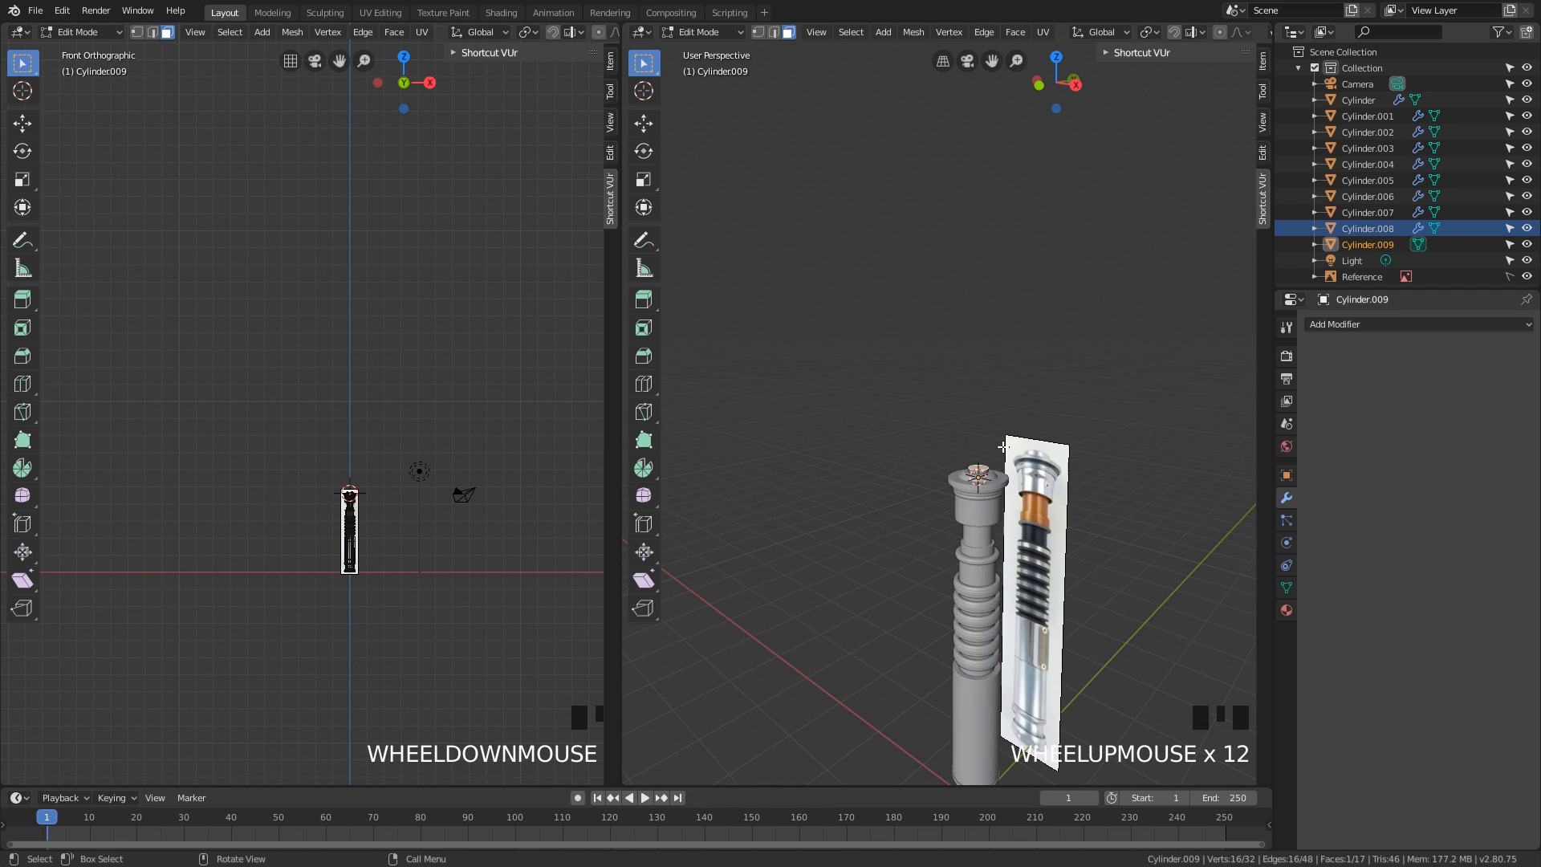
key(g)
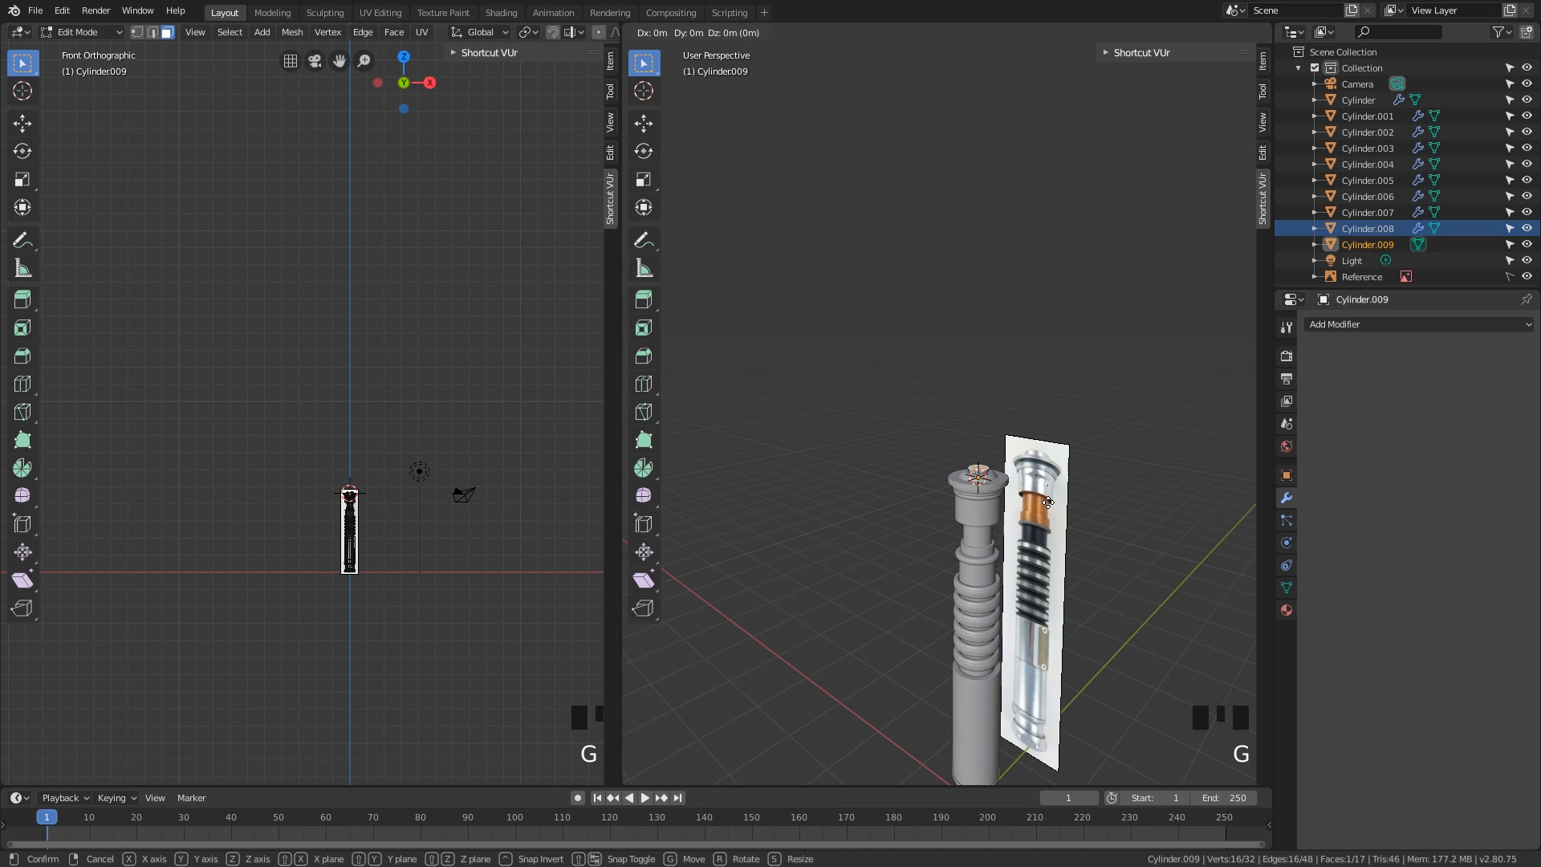
key(z)
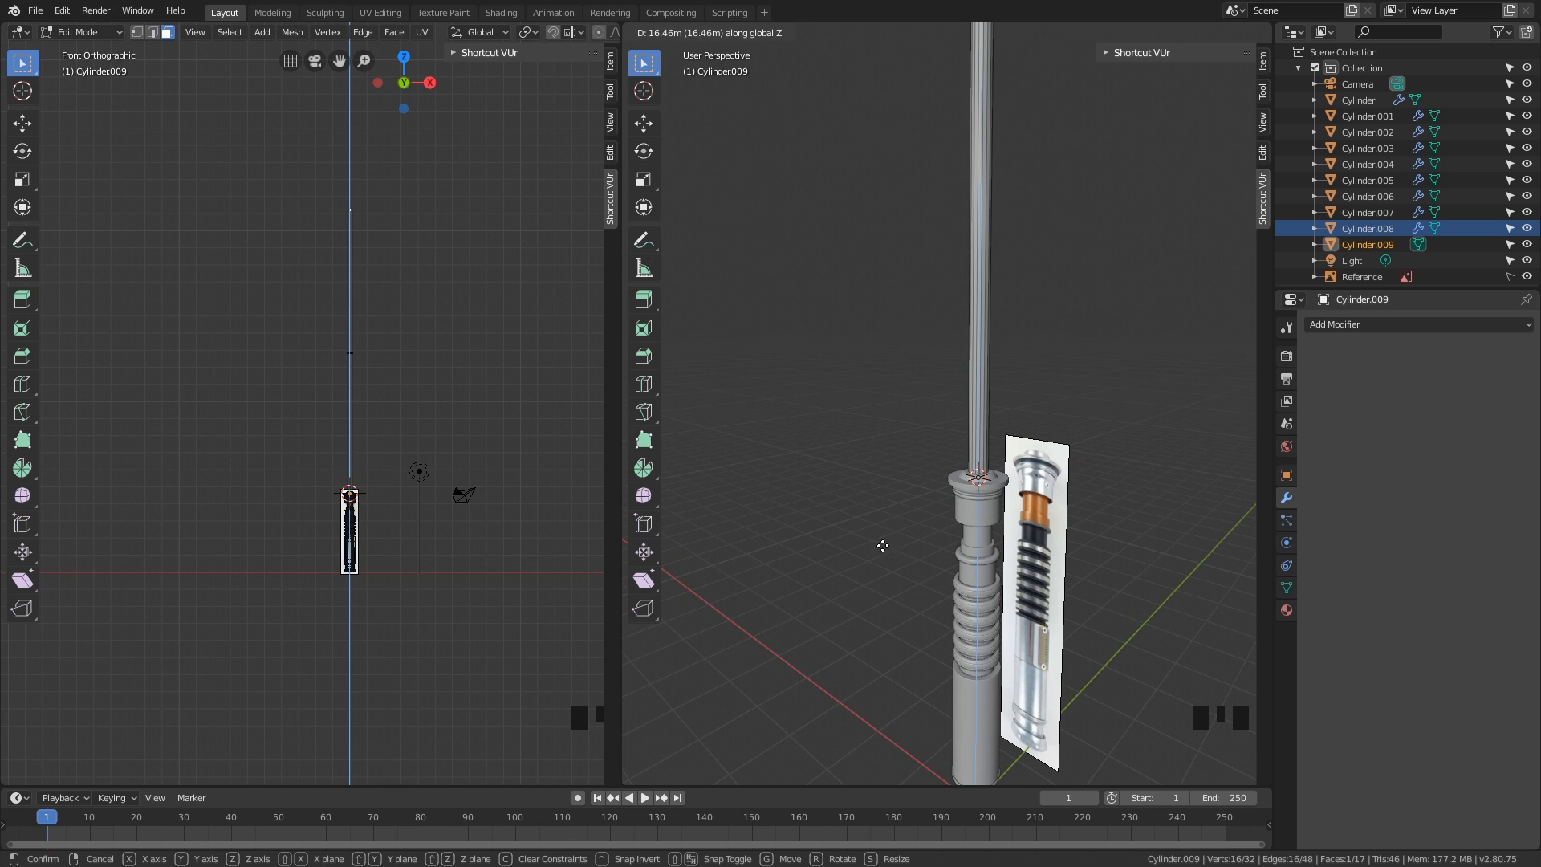
click(927, 181)
- Extrude the blade's end face 0.0267 m outward and scale it to 0.850 to start rounding the tip
scroll(896, 265, down, 3)
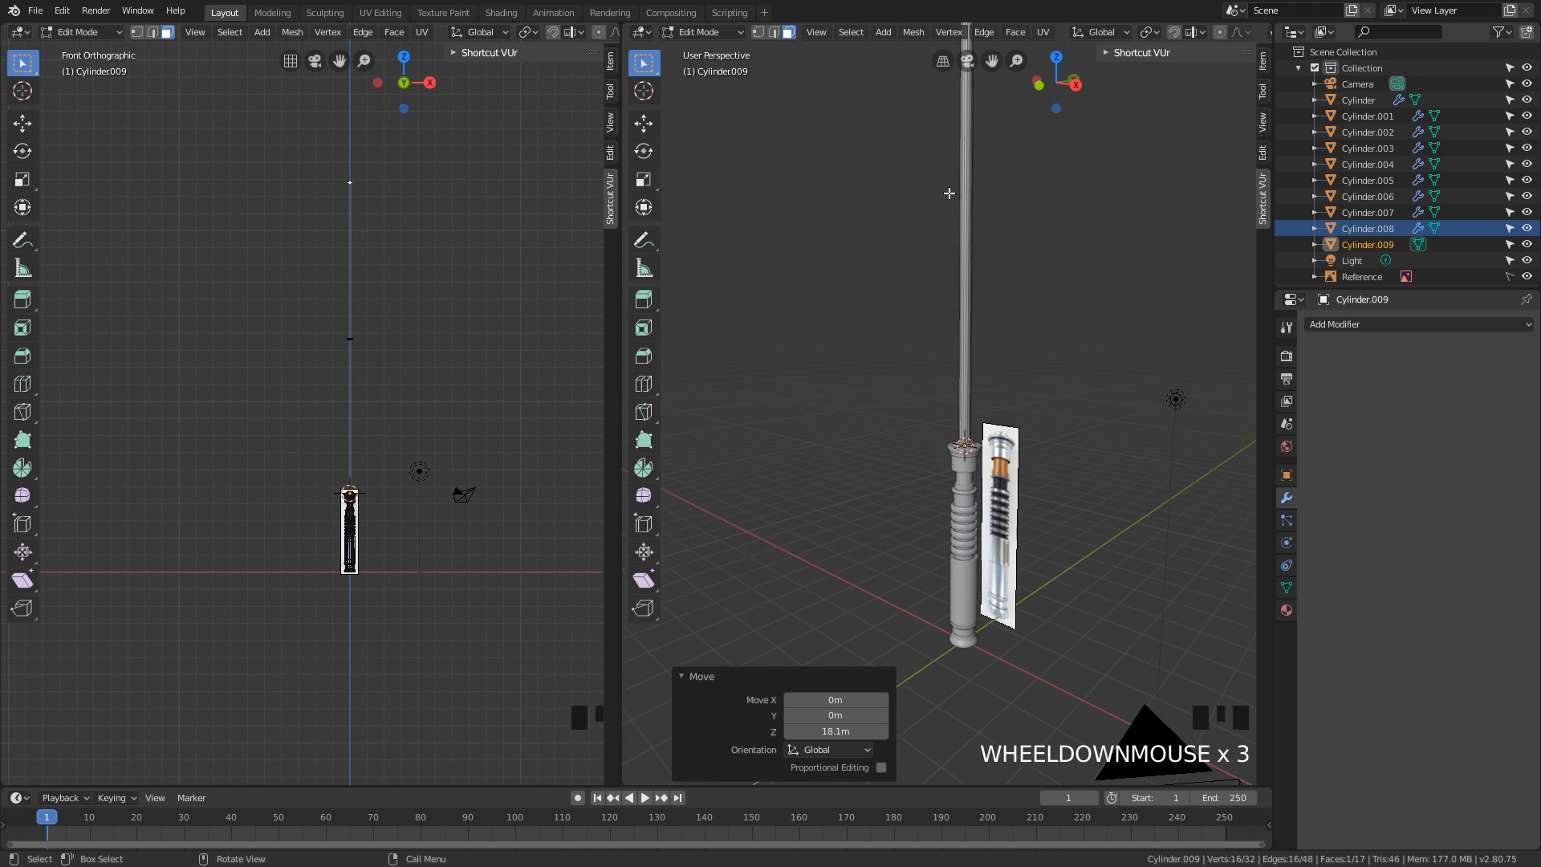
shift+middle_drag(915, 269, 999, 337)
scroll(992, 417, down, 2)
scroll(1018, 399, down, 3)
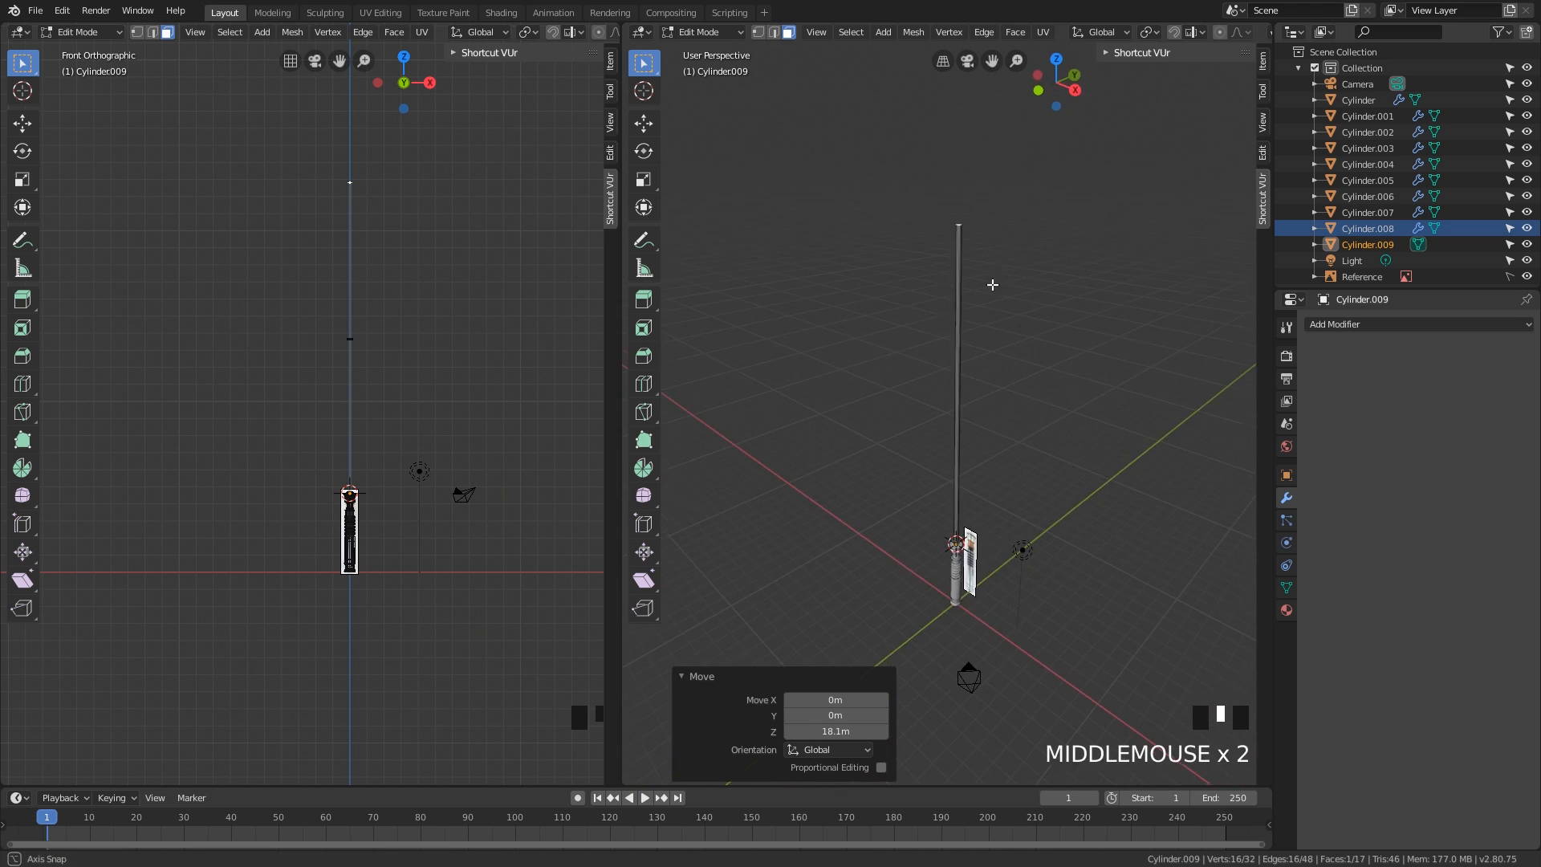
shift+scroll(996, 329, up, 3)
scroll(990, 324, up, 3)
scroll(980, 348, up, 2)
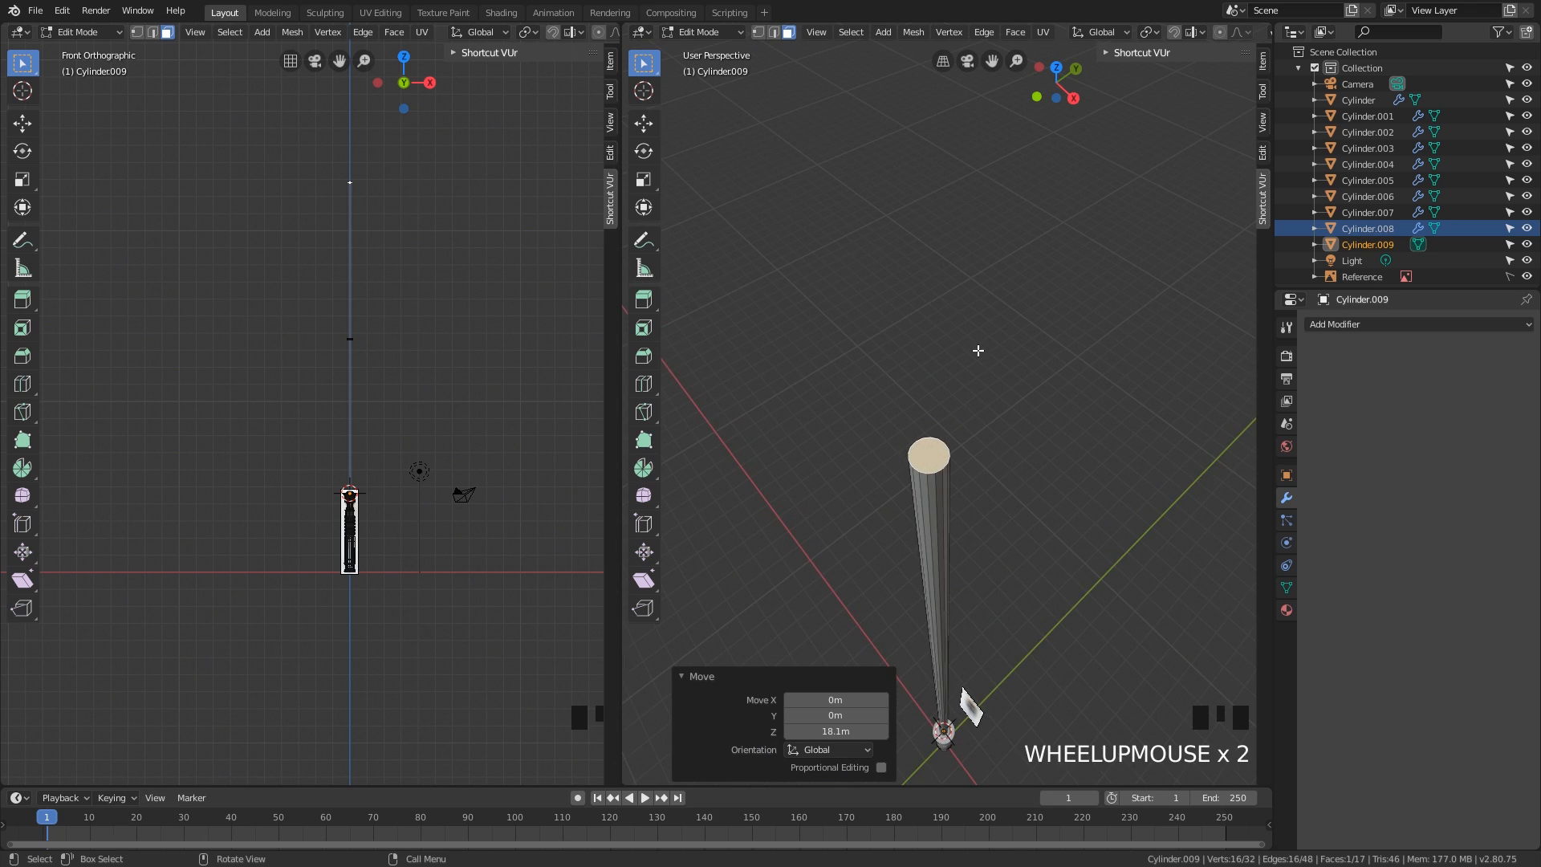
middle_drag(976, 455, 979, 437)
middle_drag(982, 340, 971, 405)
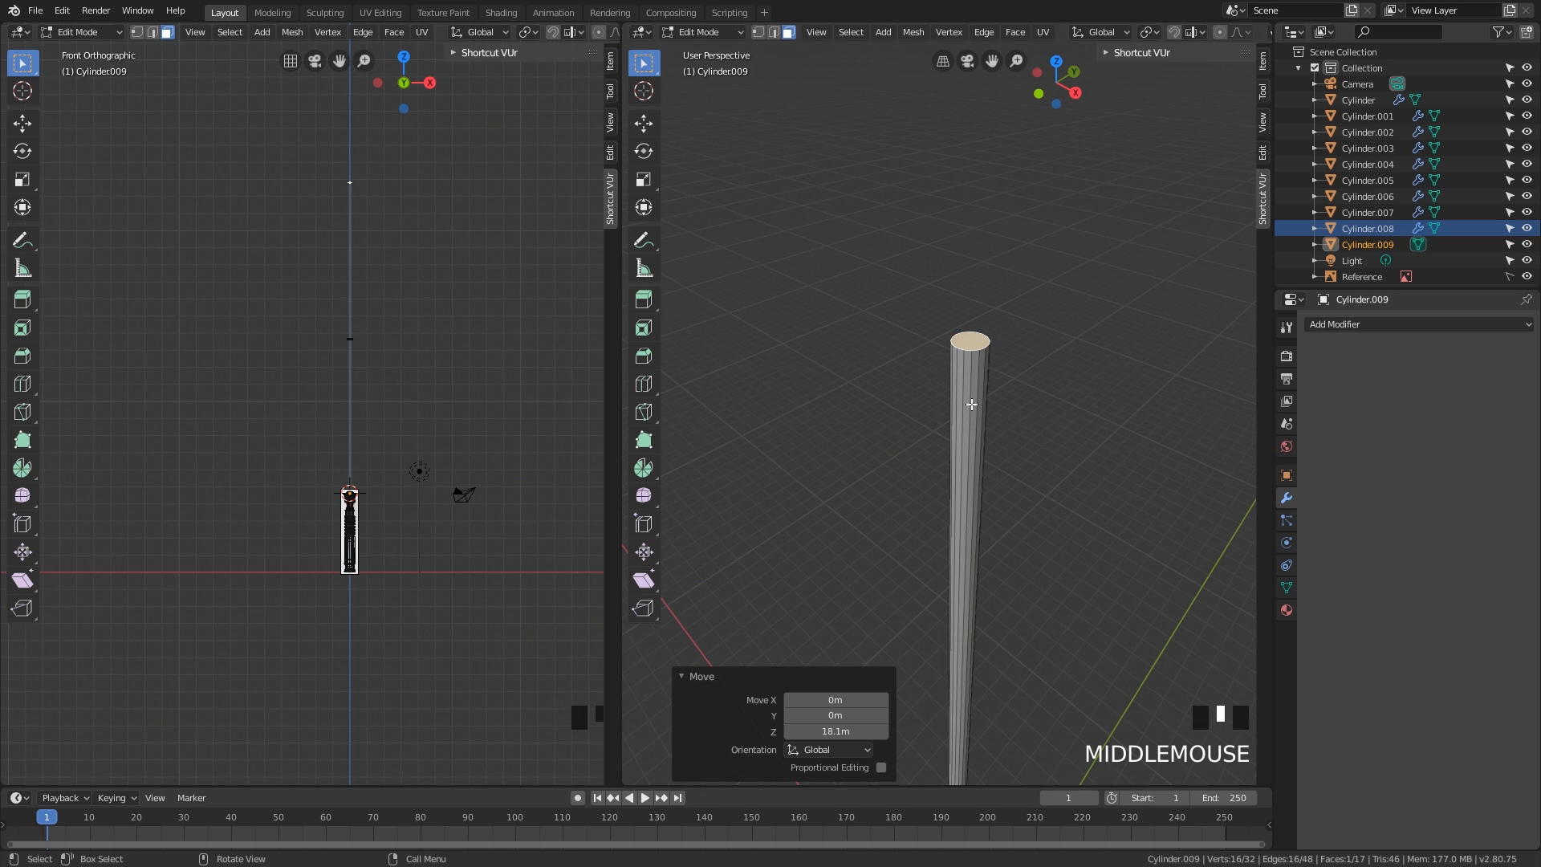
scroll(972, 404, up, 2)
scroll(1004, 388, down, 1)
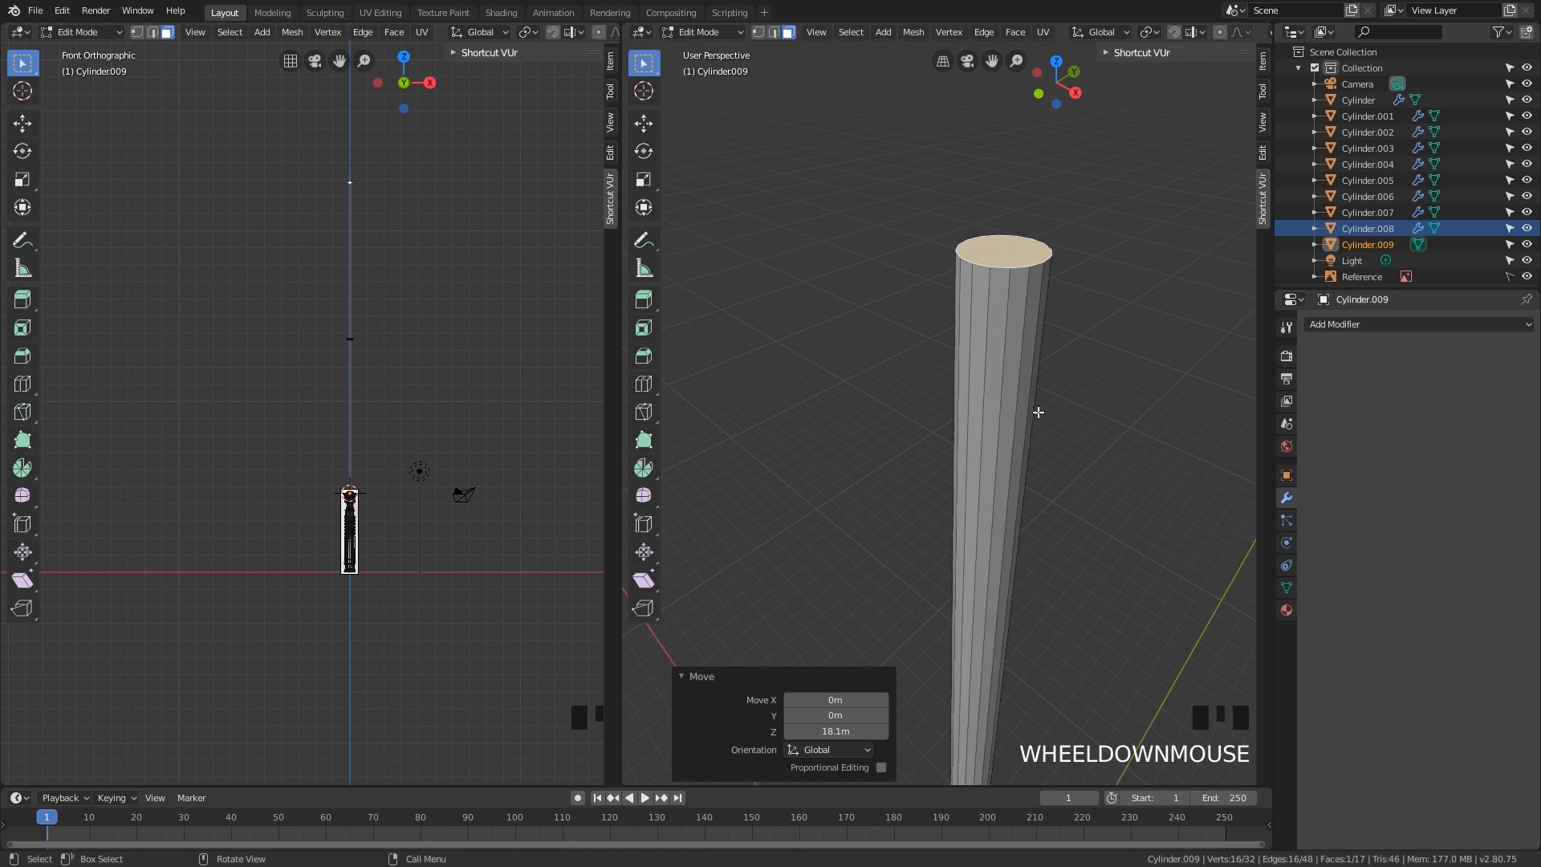
middle_drag(1056, 417, 1056, 420)
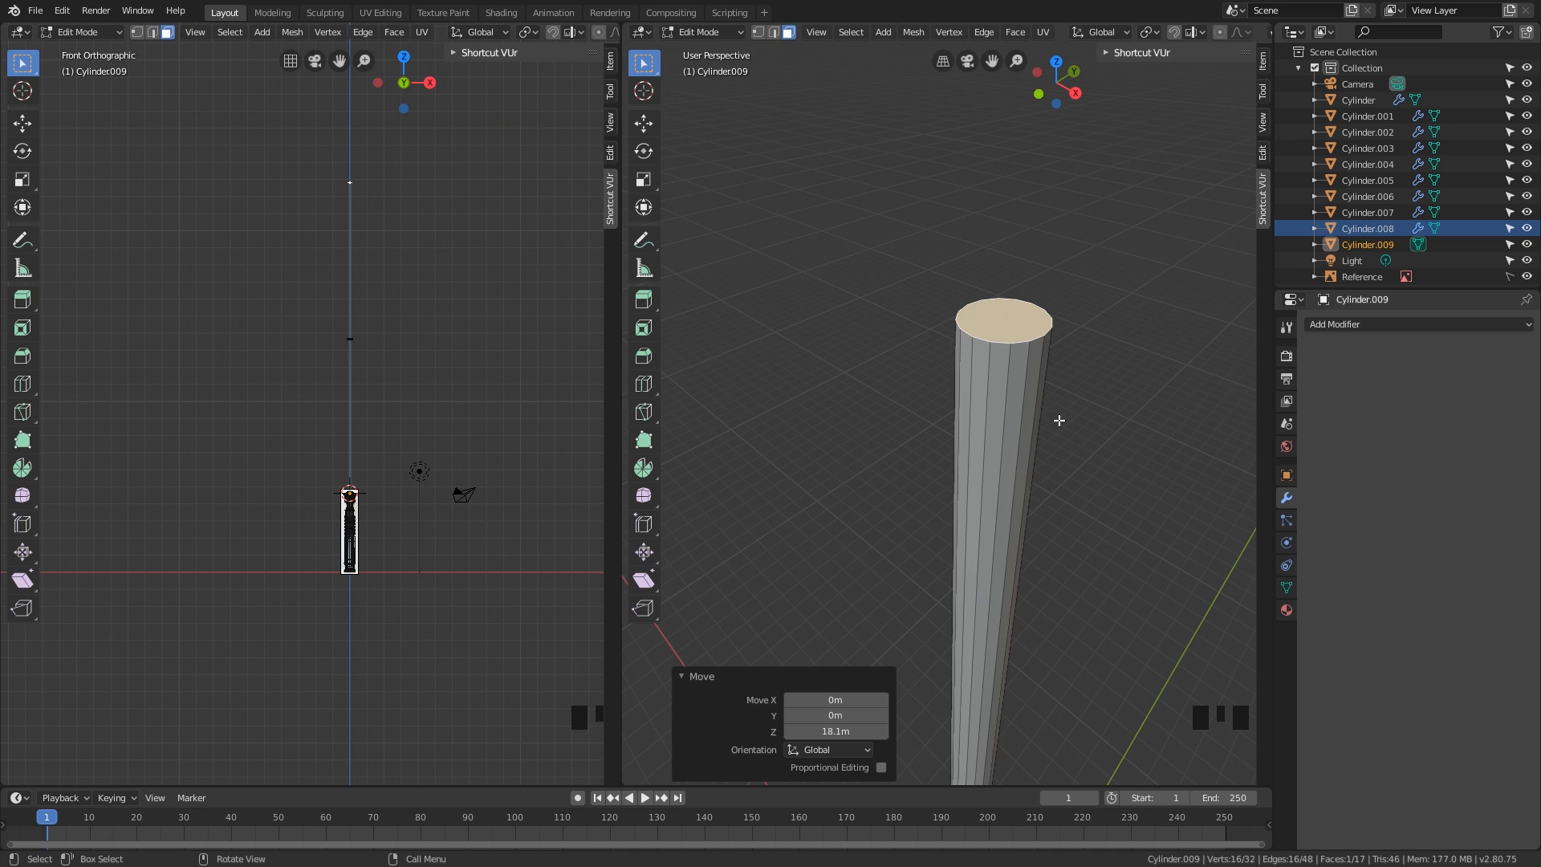
middle_drag(1060, 419, 1018, 413)
scroll(1005, 410, up, 1)
scroll(1005, 409, down, 1)
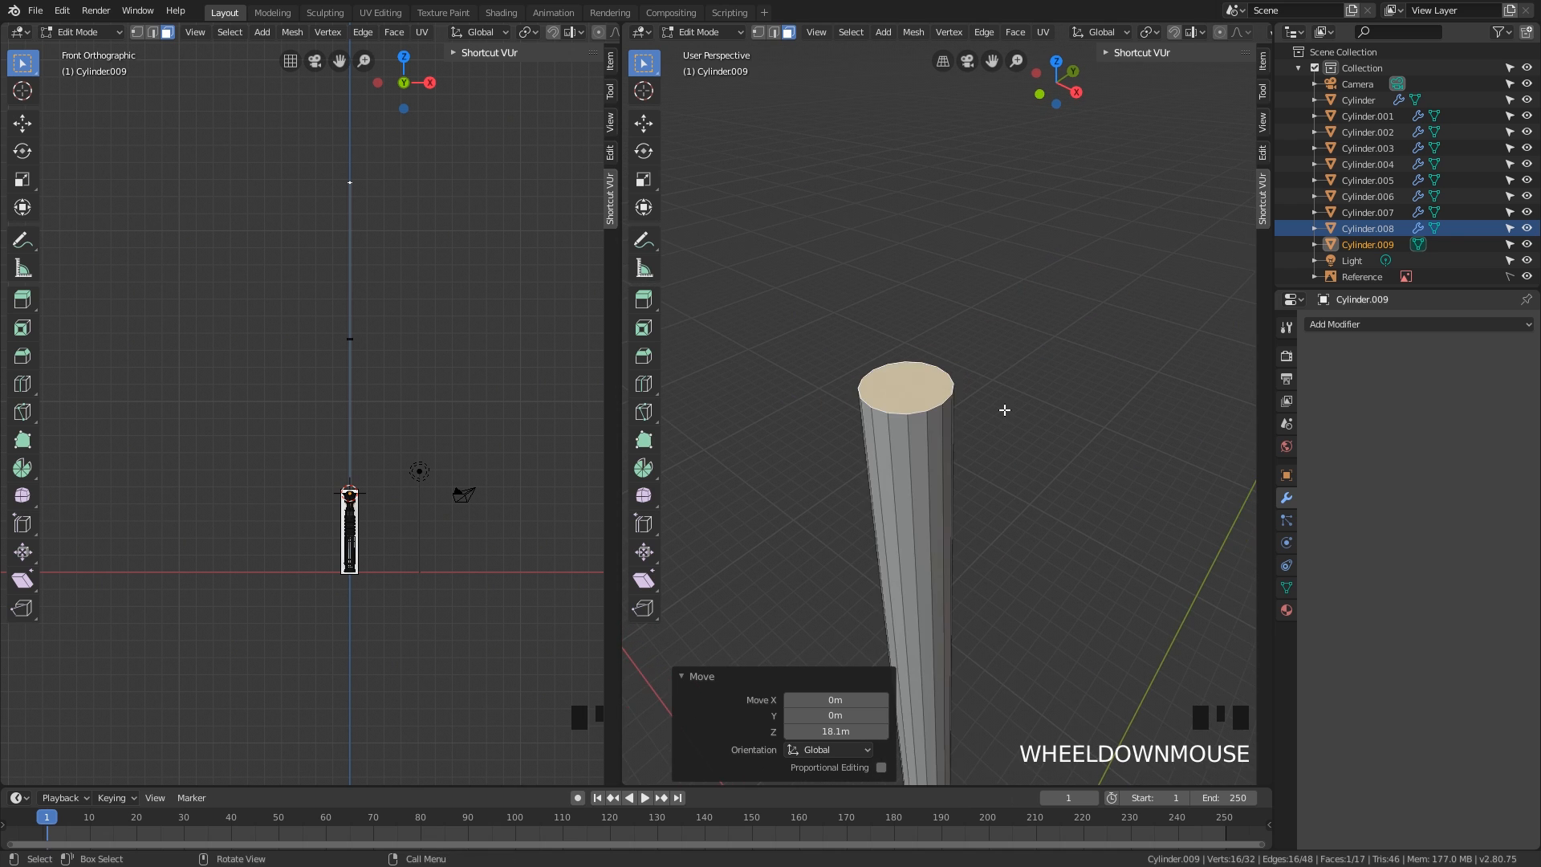
key(grave)
middle_drag(1001, 471, 1018, 443)
scroll(1018, 441, down, 8)
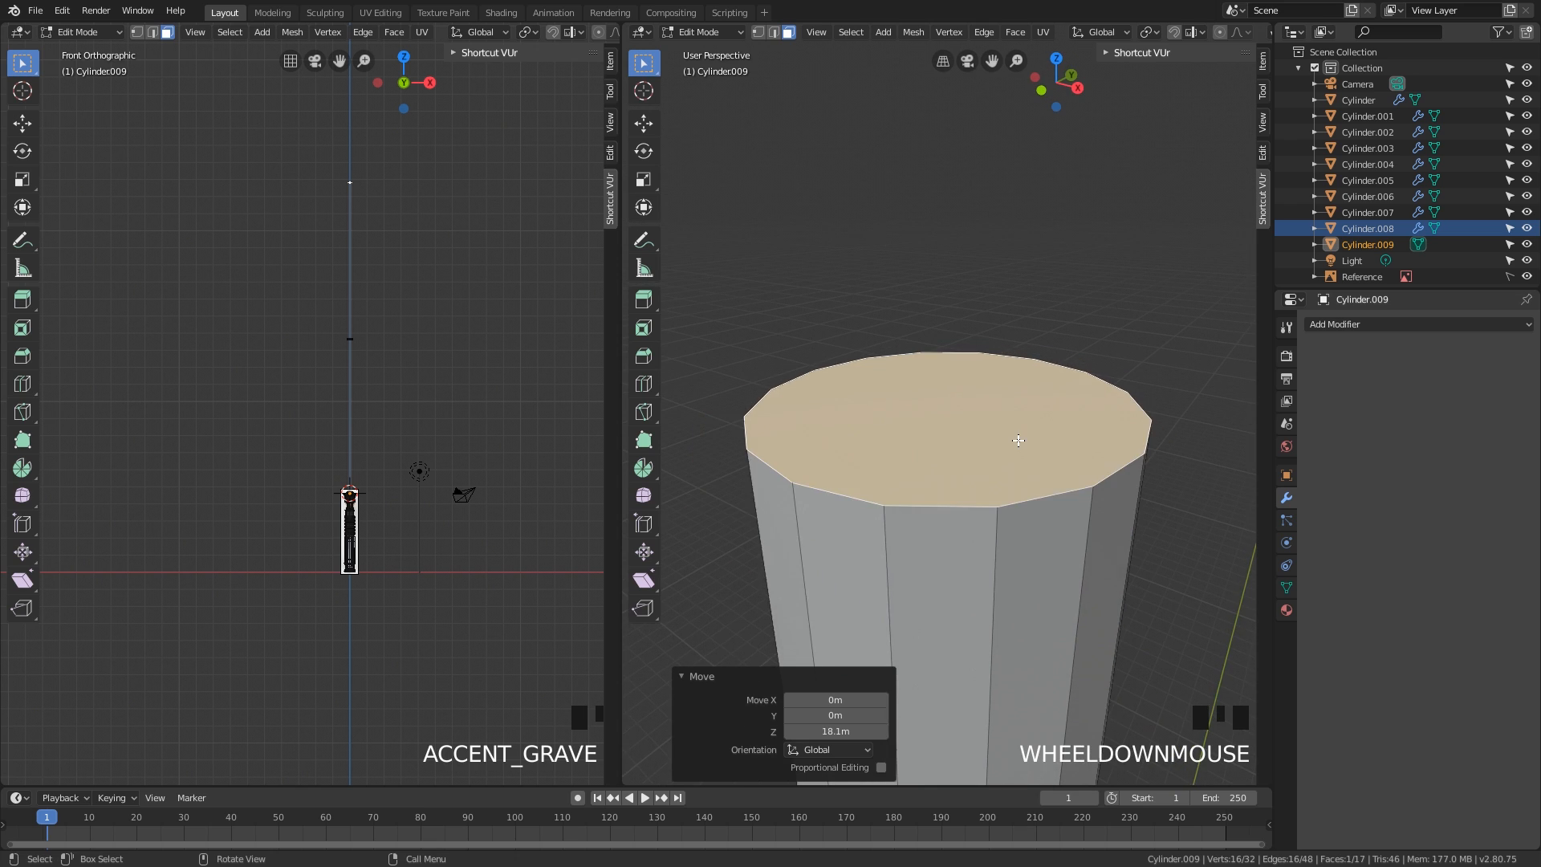
scroll(1017, 440, up, 1)
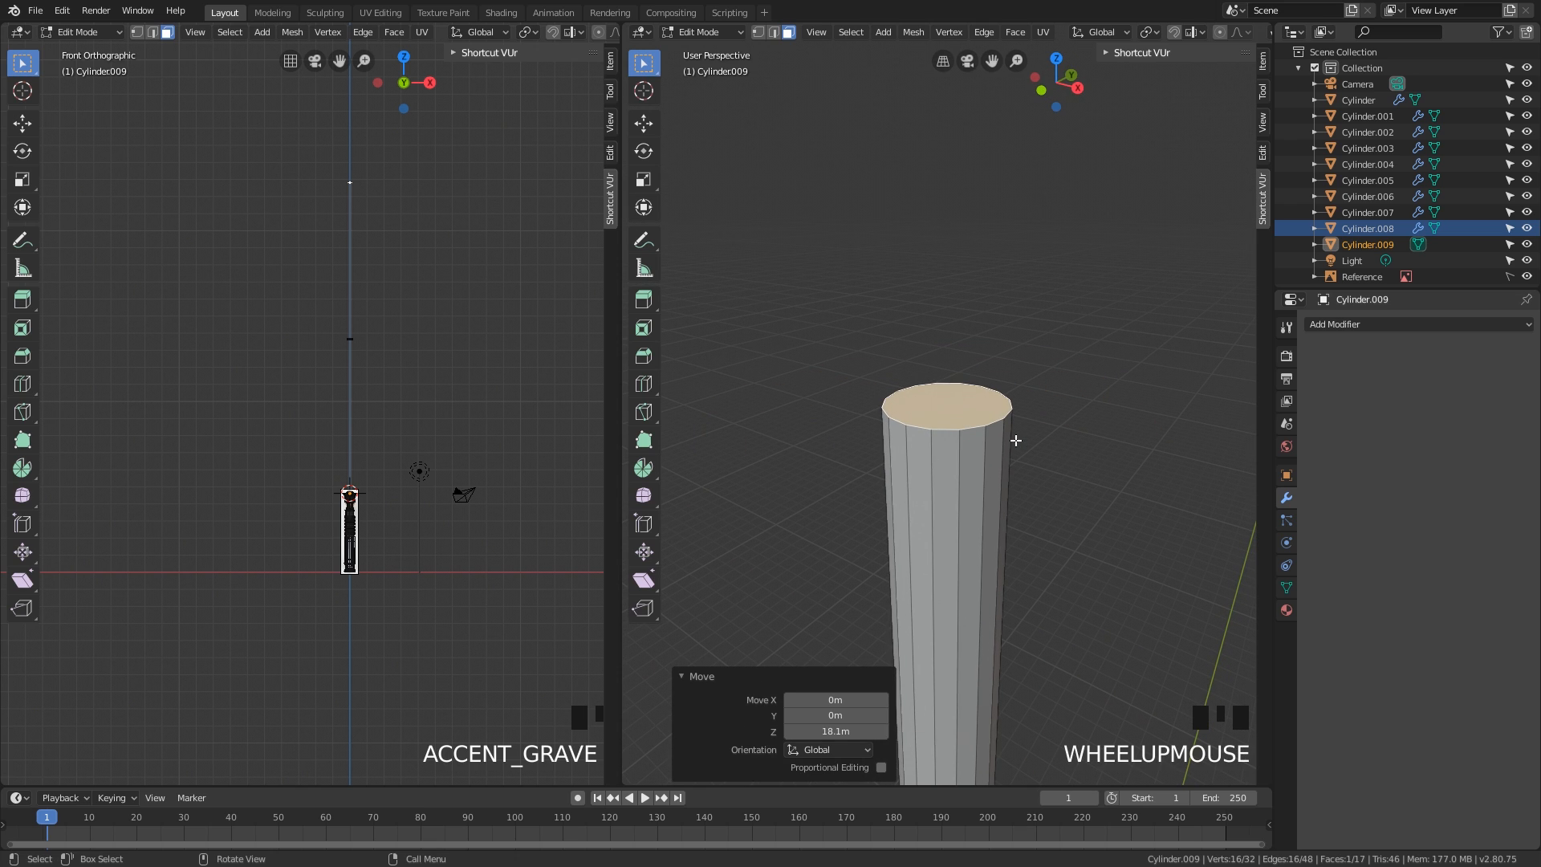
key(grave)
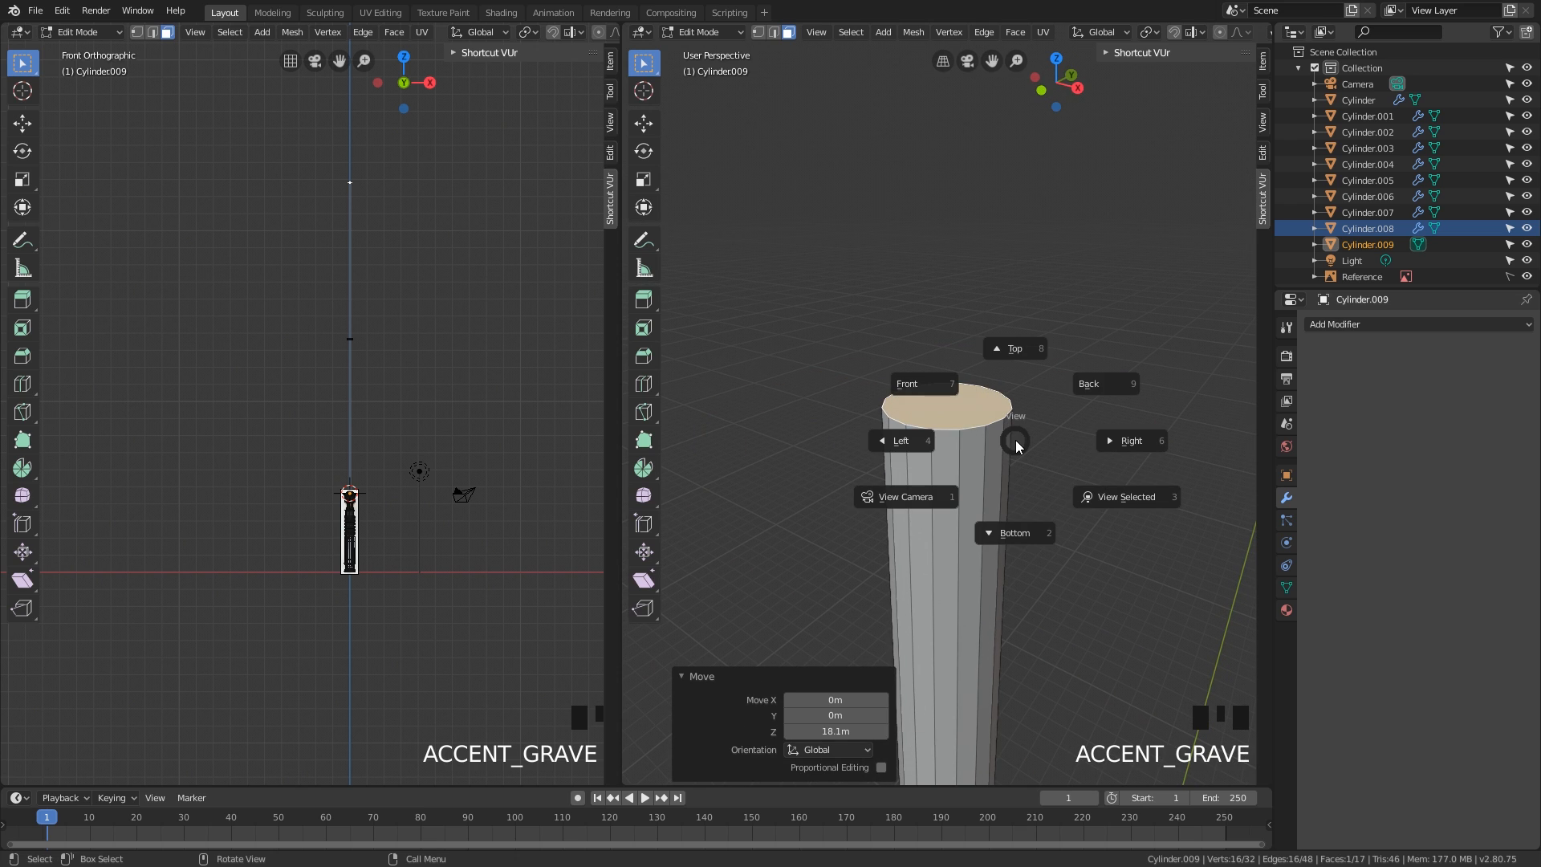
click(1099, 502)
mouse_move(1122, 457)
middle_down()
mouse_move(1017, 436)
mouse_move(1108, 450)
middle_up()
scroll(1101, 477, down, 2)
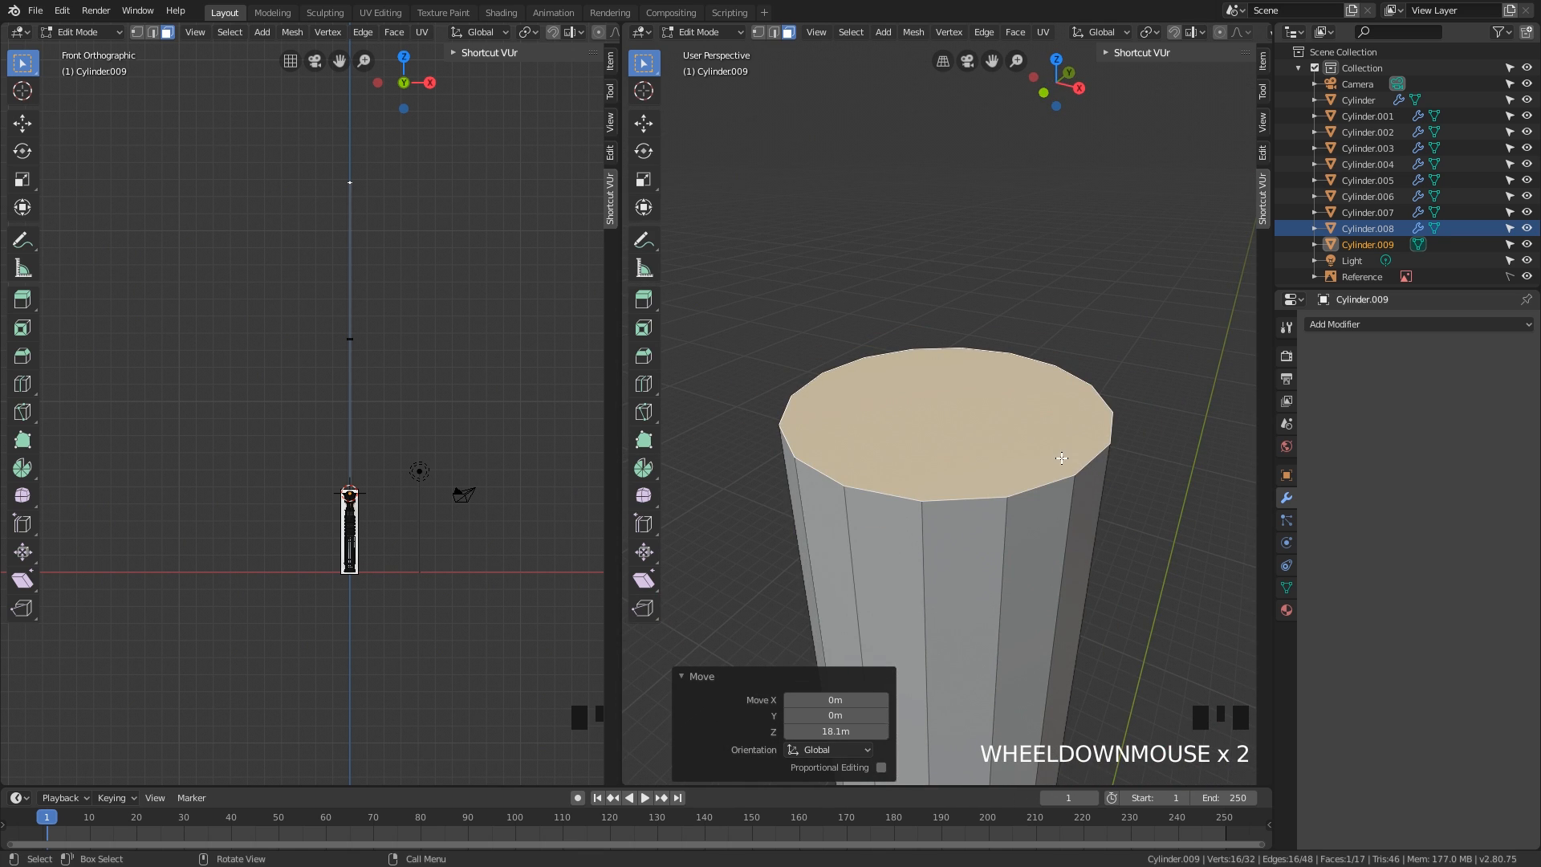
key(e)
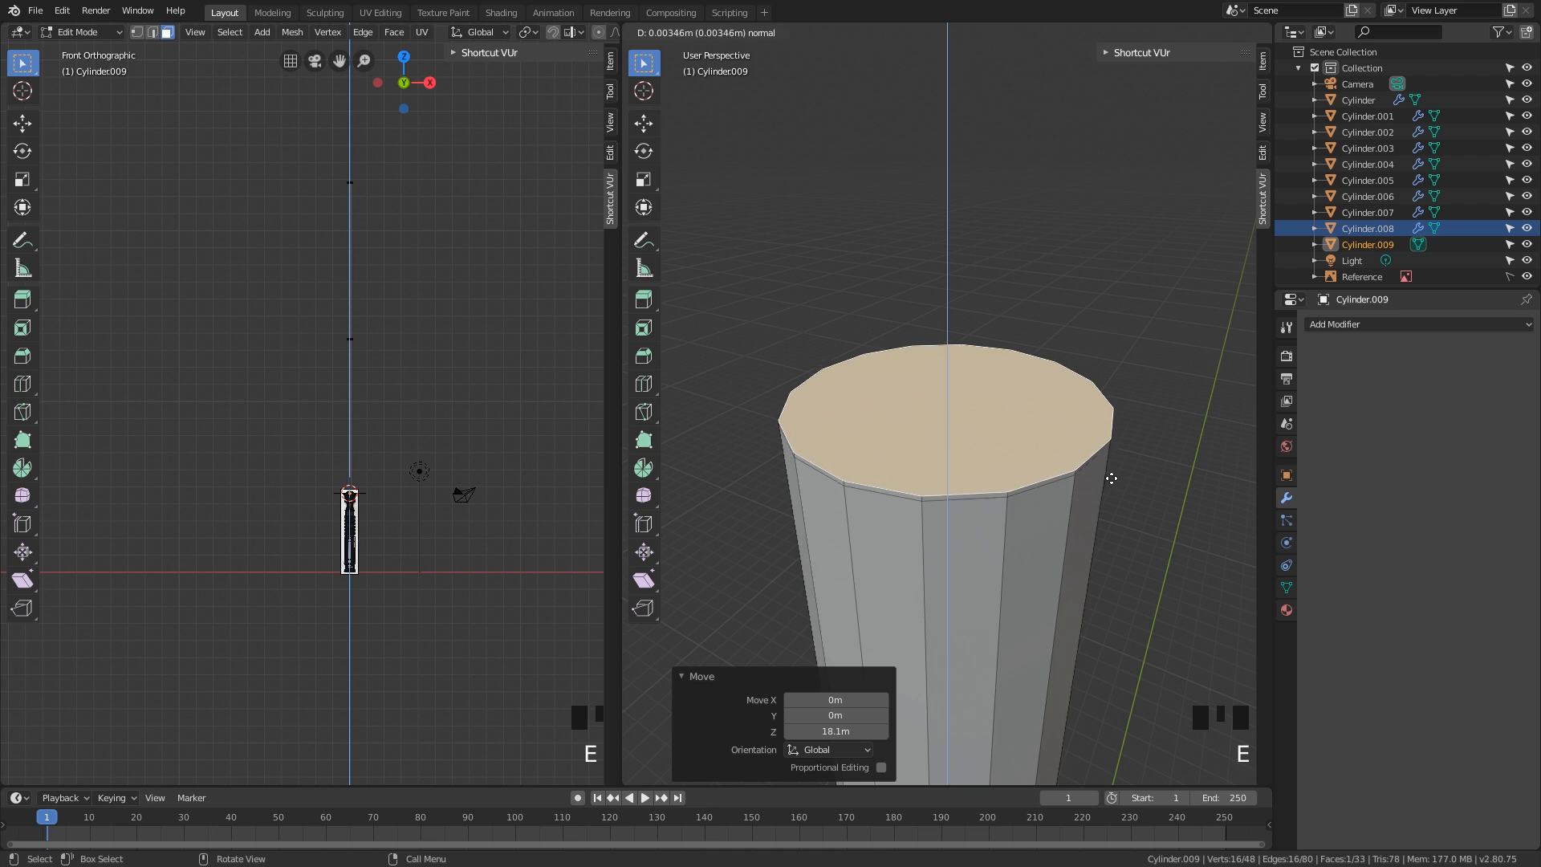
click(1110, 459)
key(s)
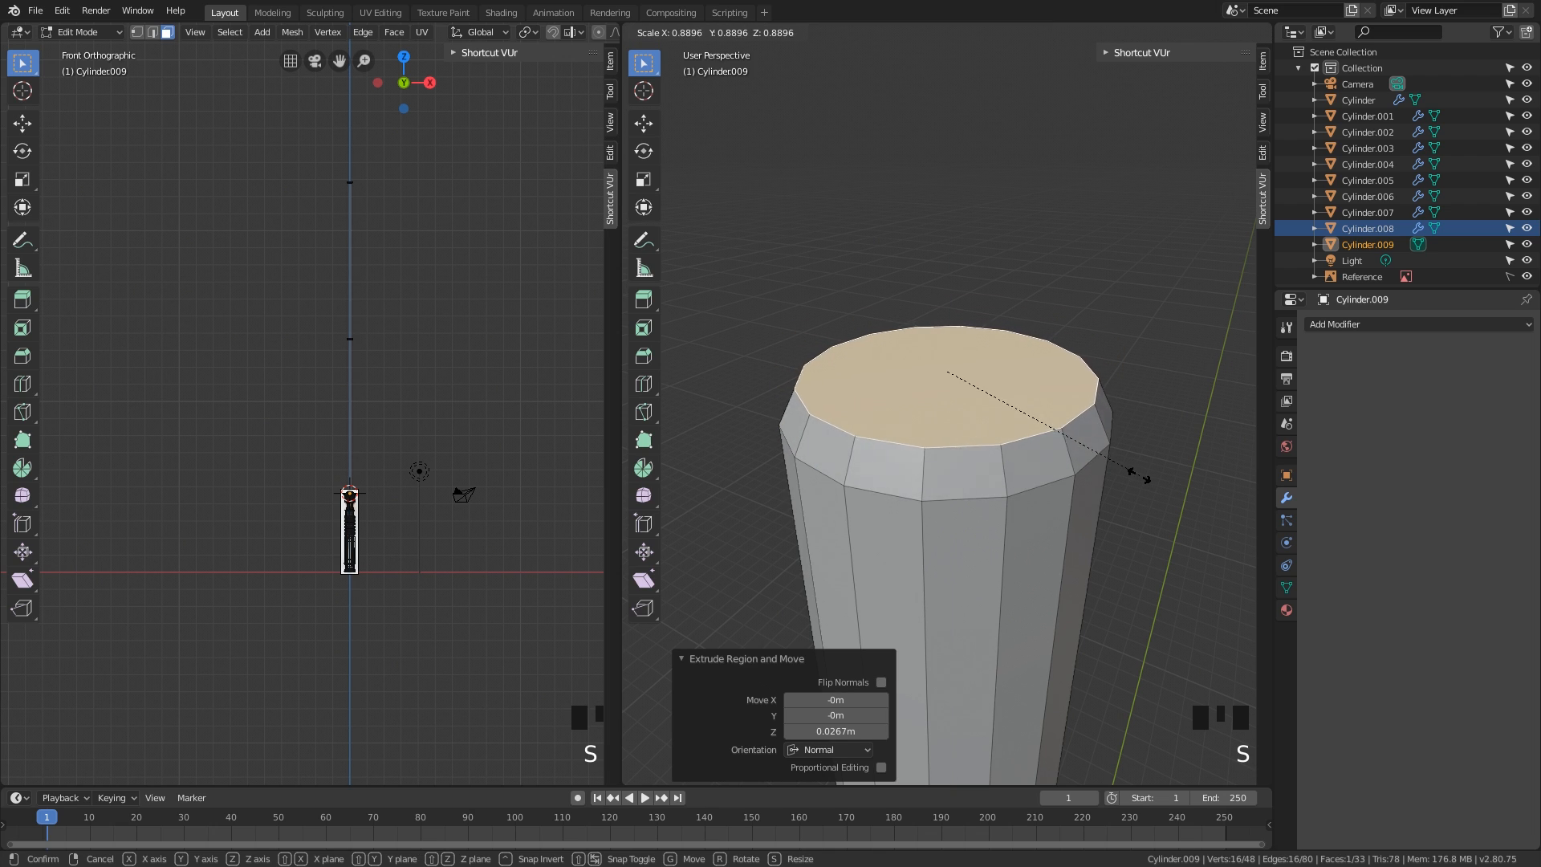
click(1131, 471)
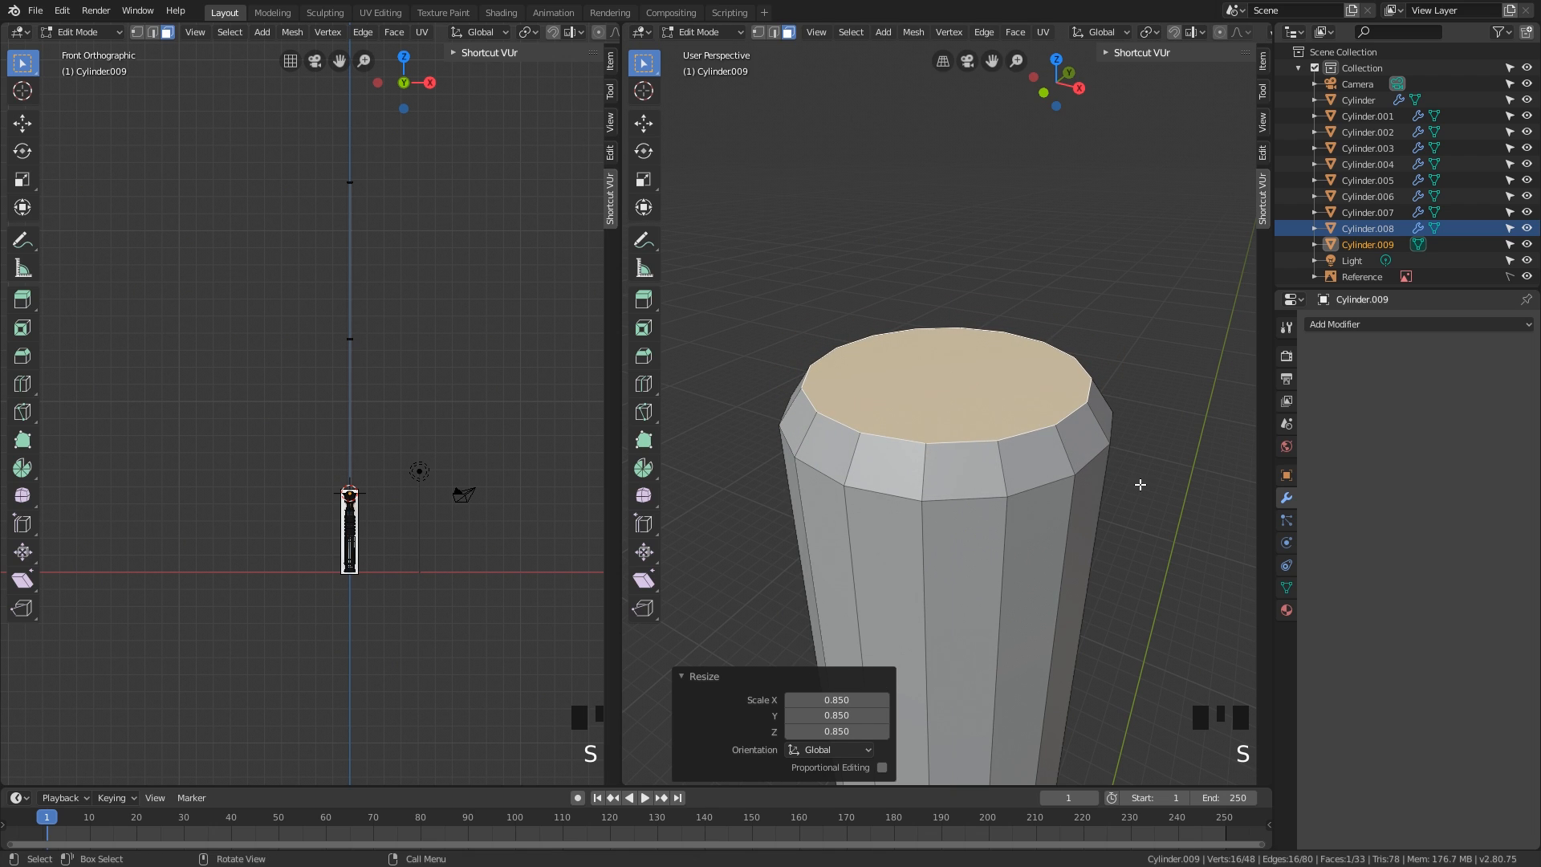
- Extrude the tip's end face two more times, 0.0191 m scaled to 0.745, and slightly outward scaled to 0.766
key(e)
click(1132, 459)
key(s)
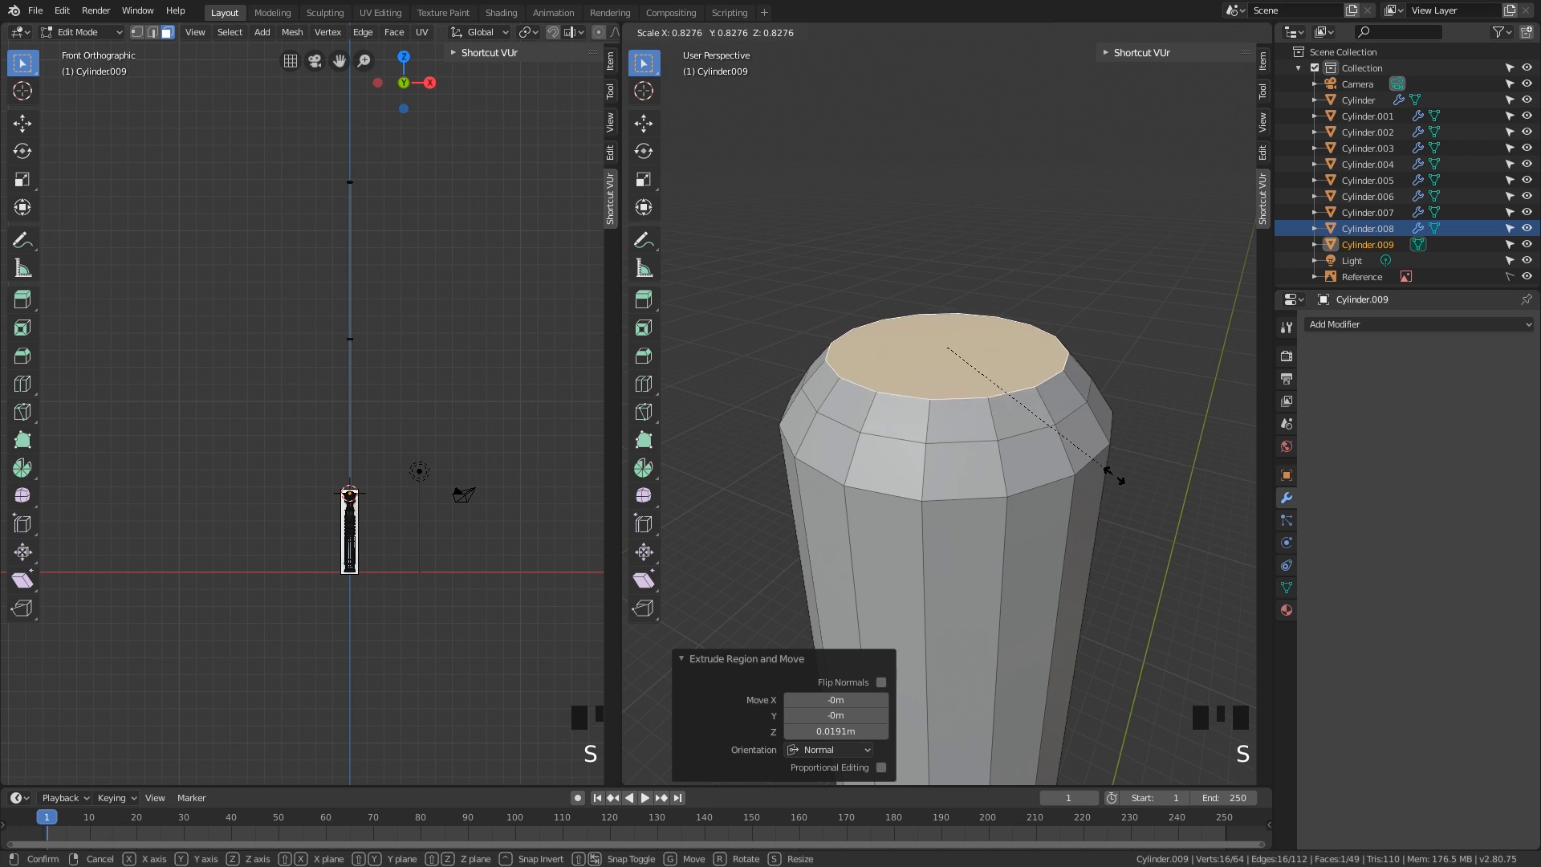
click(1091, 471)
key(e)
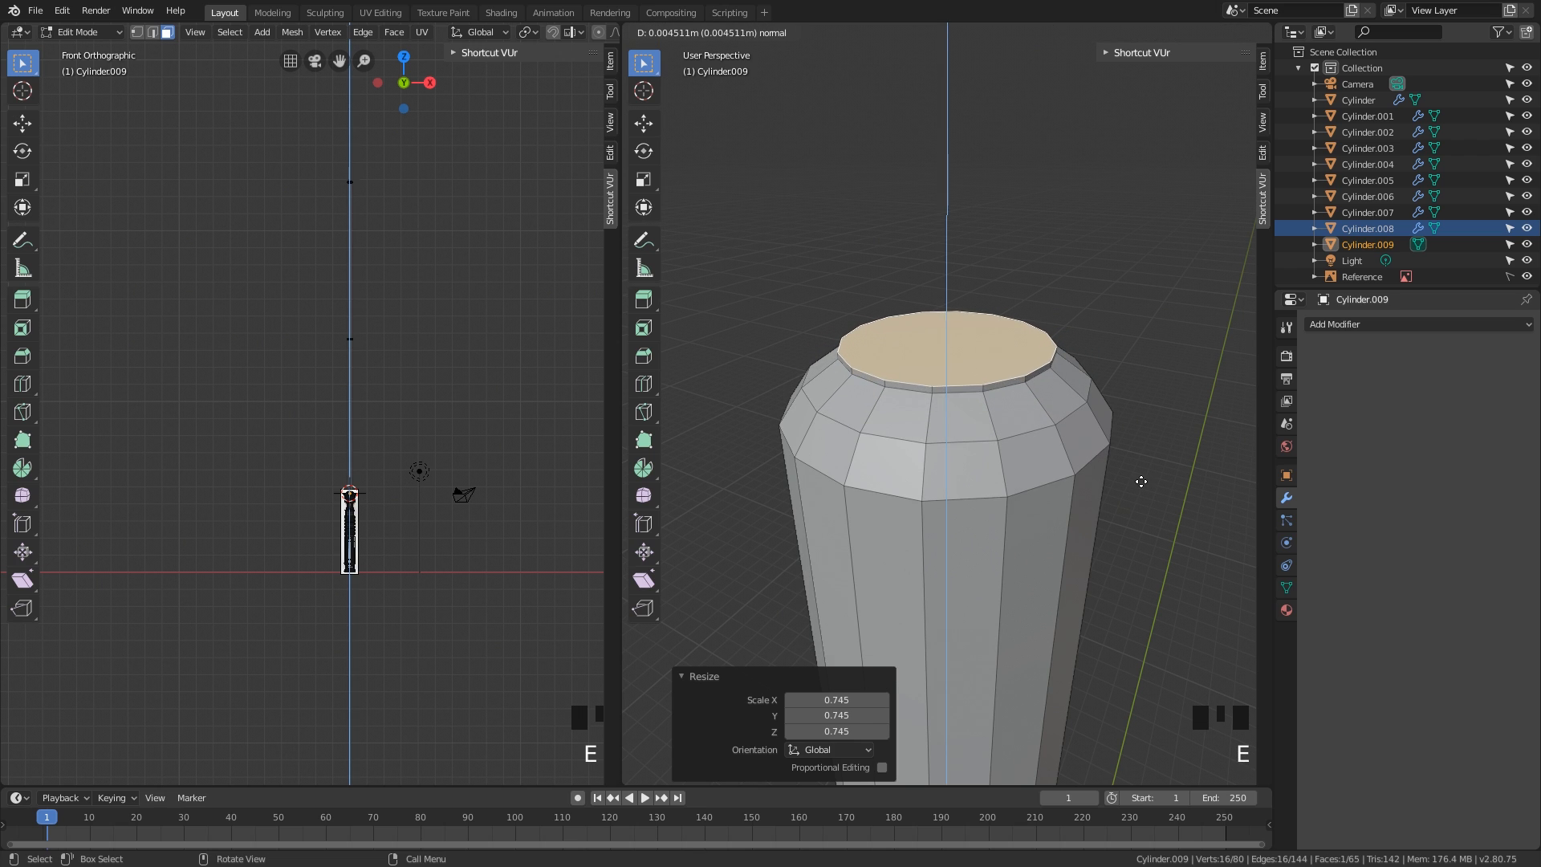
click(1138, 479)
key(s)
click(1087, 466)
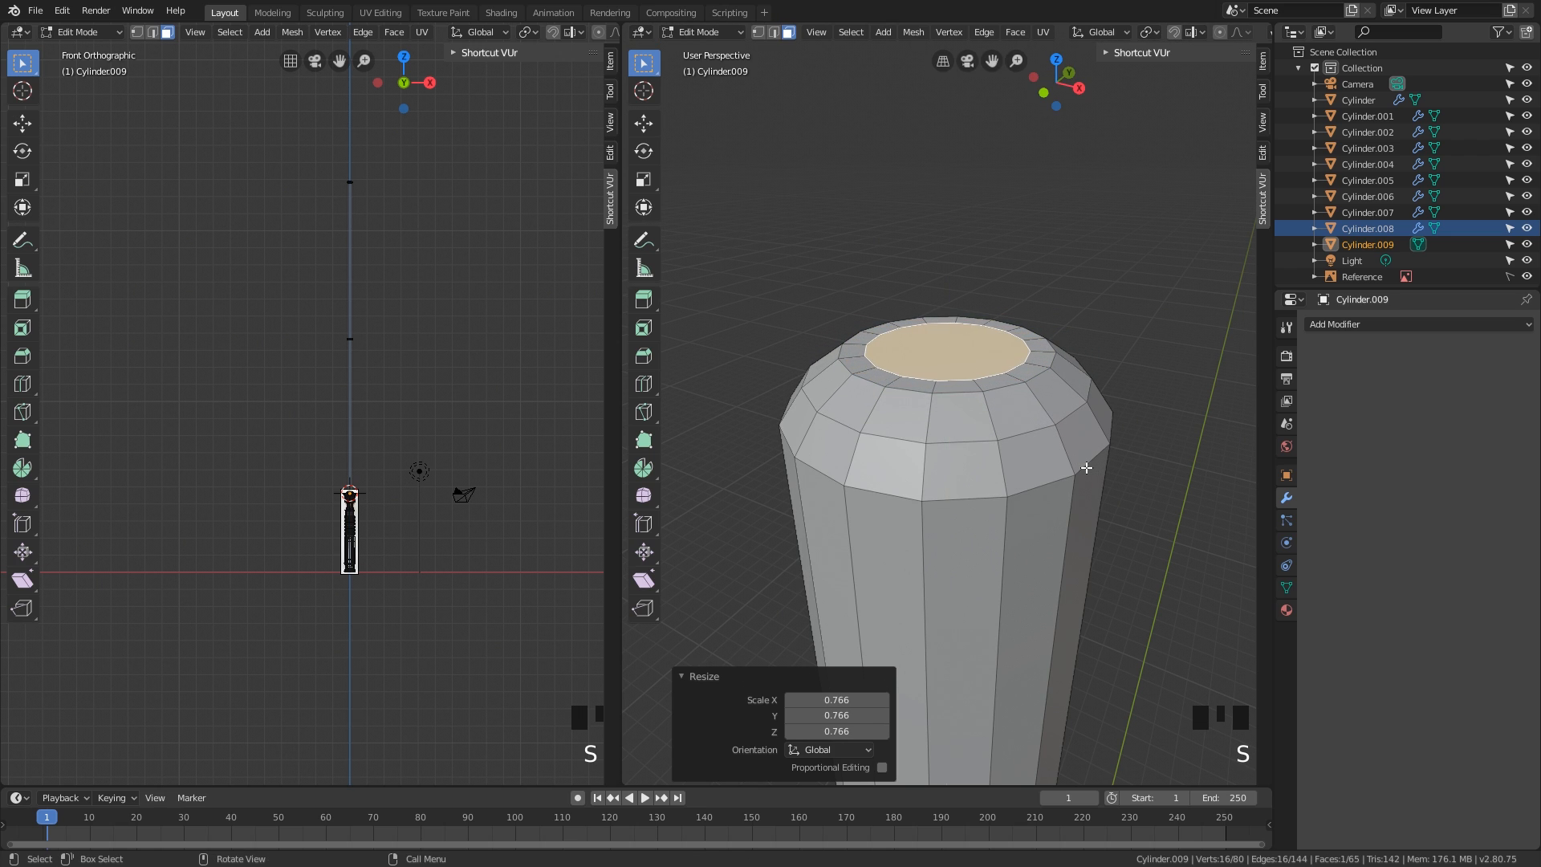
- Raise the tip's end face 0.00451 m along the global Z axis
key(g)
right_click(1086, 466)
key(z)
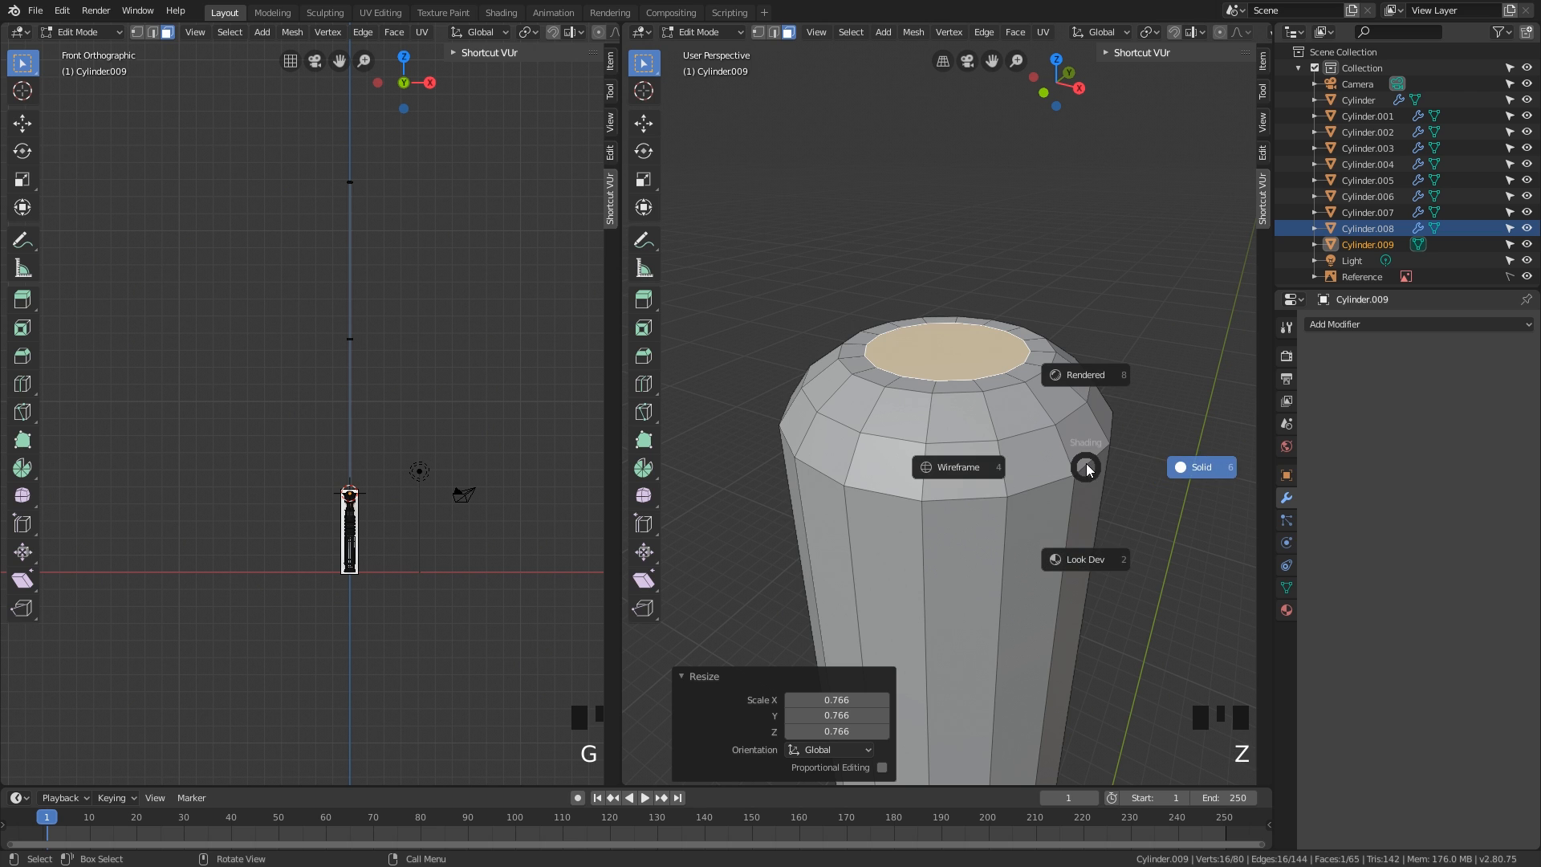
key(g)
key(z)
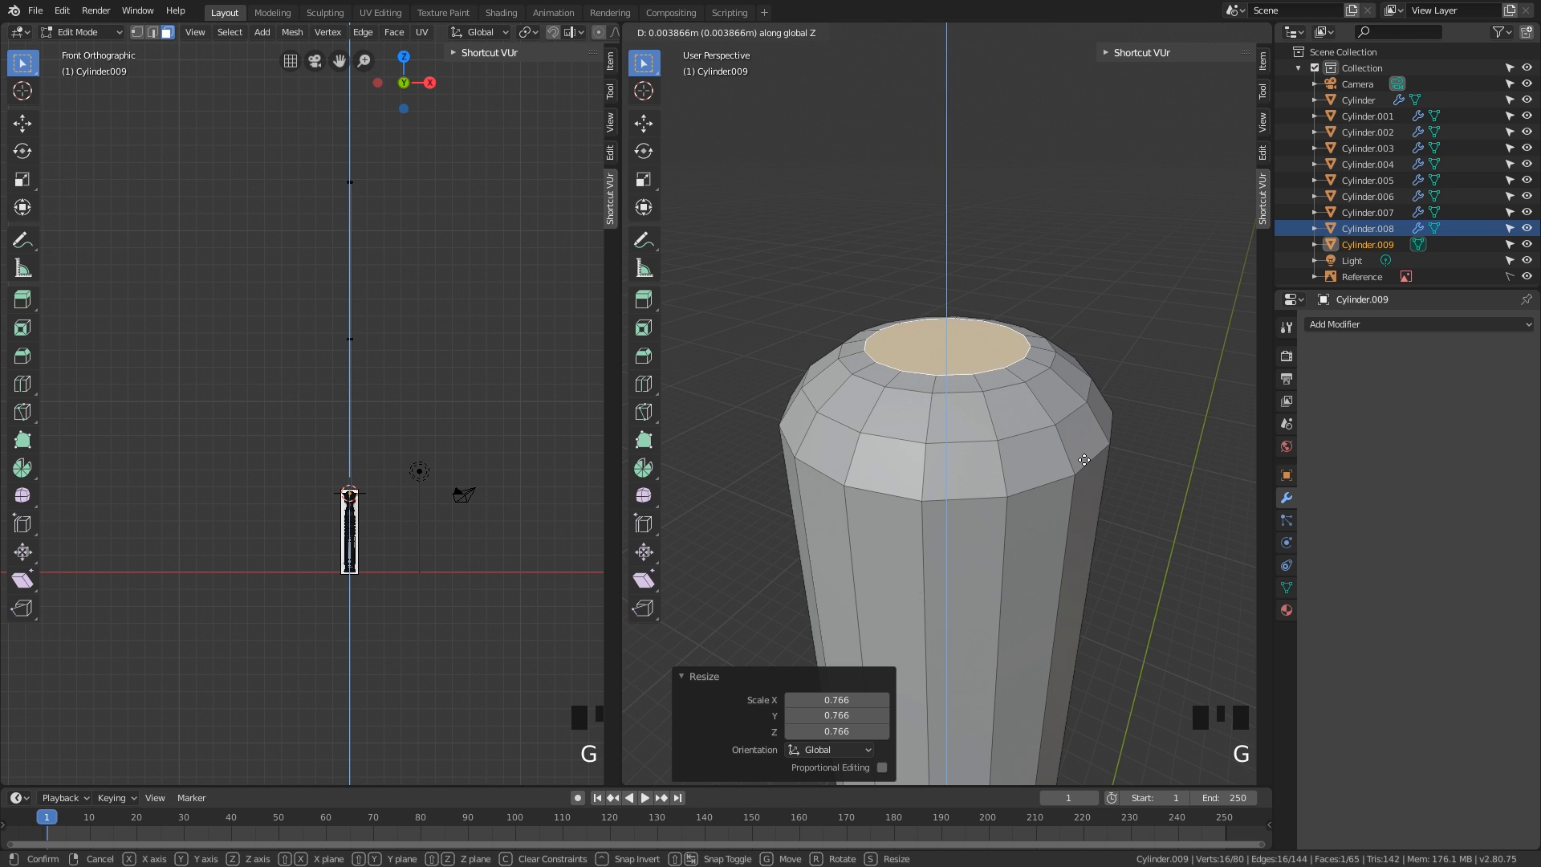
click(1086, 466)
- Delete the flat face at the end of the blade's rounded tip
middle_drag(1086, 466, 1087, 510)
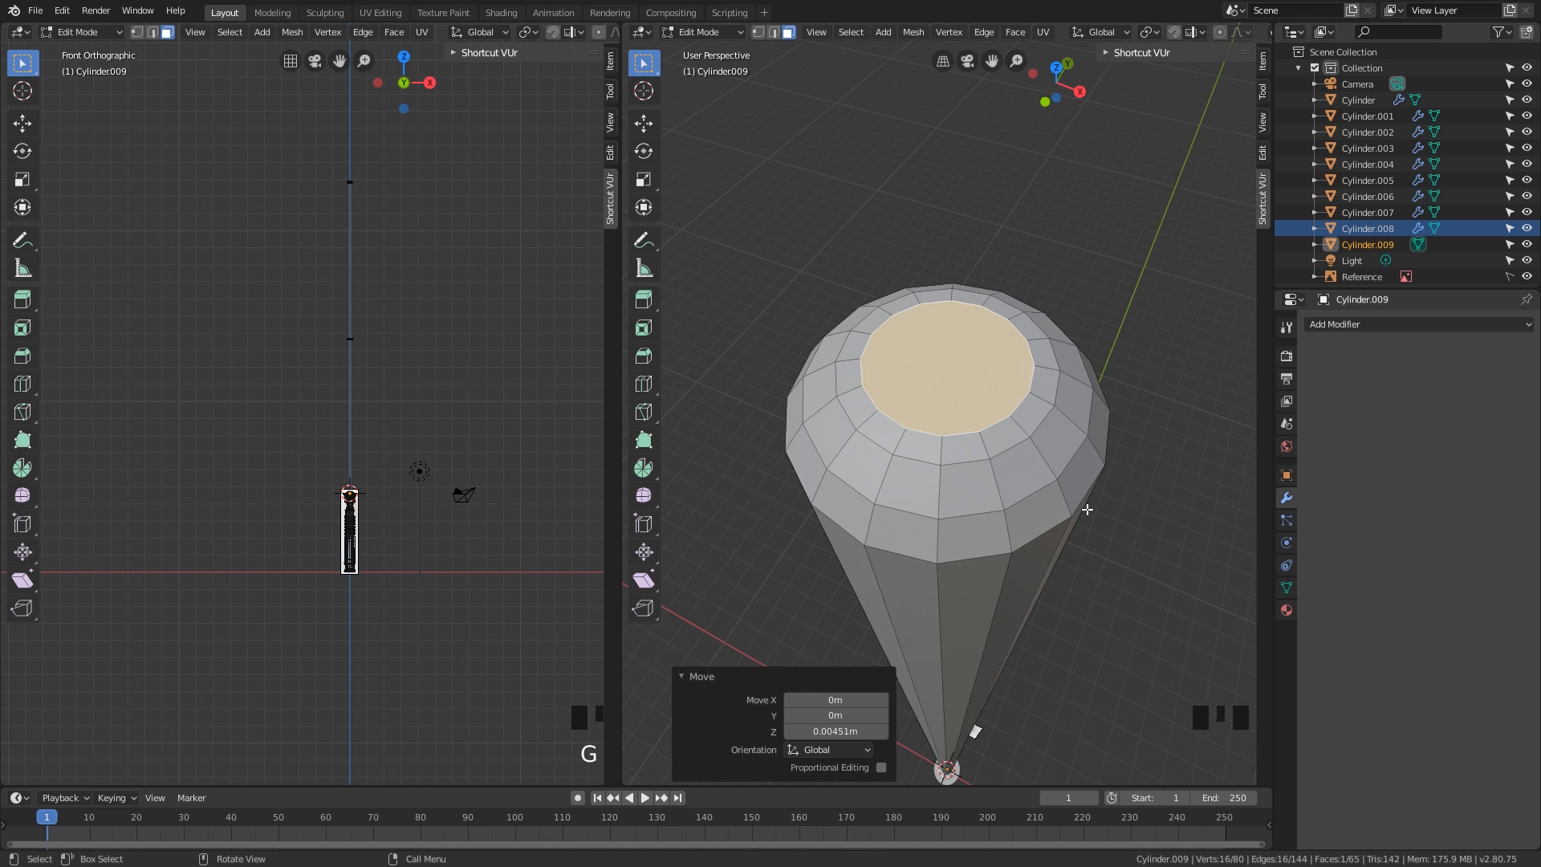
key(x)
click(1087, 509)
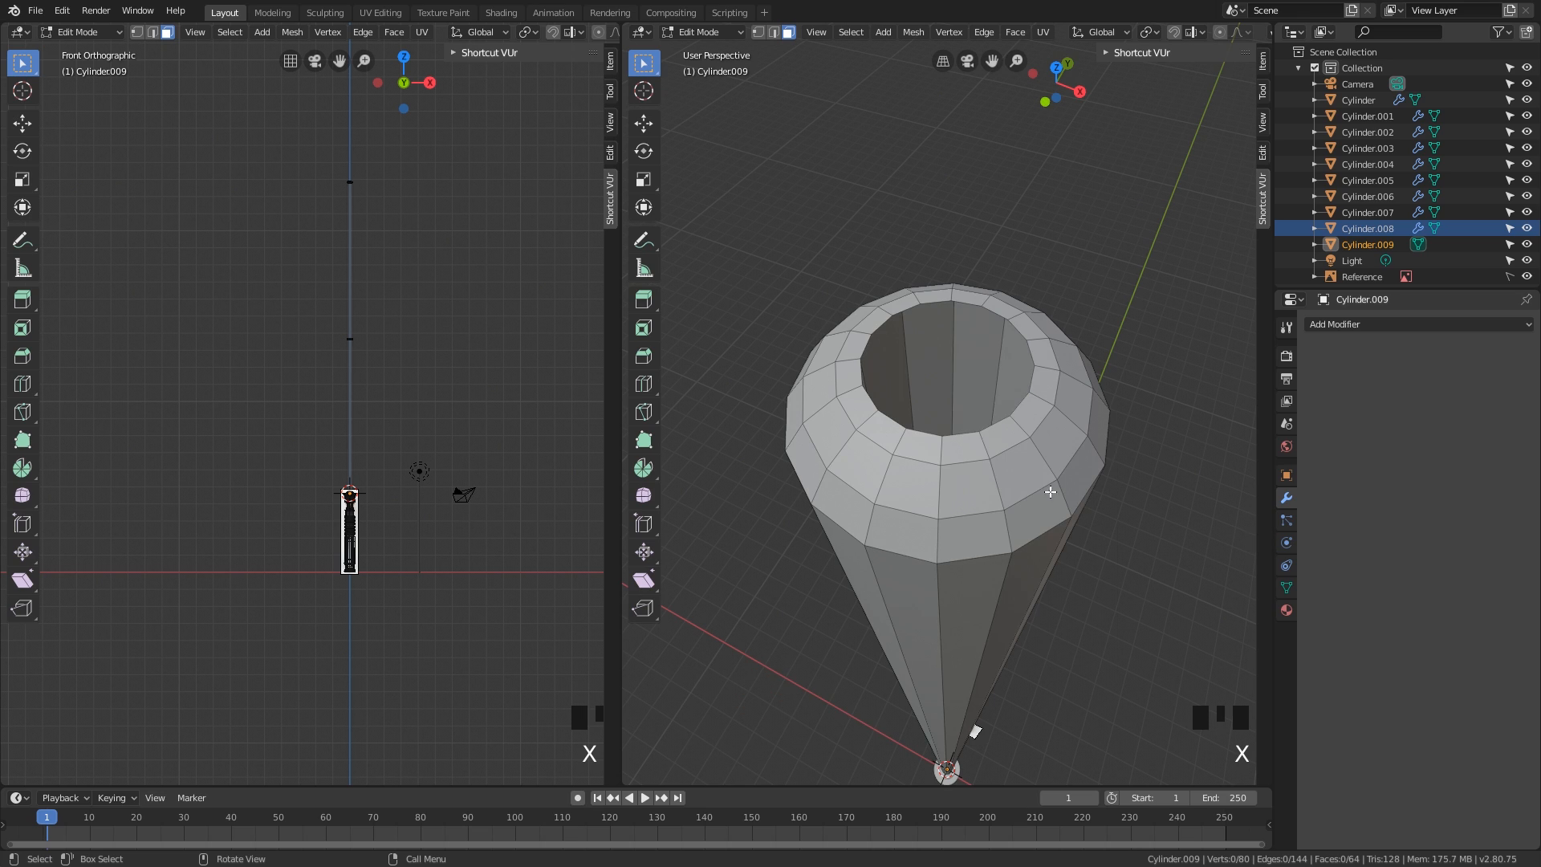
- Close the open edge loop at the blade tip with Grid Fill, using a span of 4 and an offset of 3
key(2)
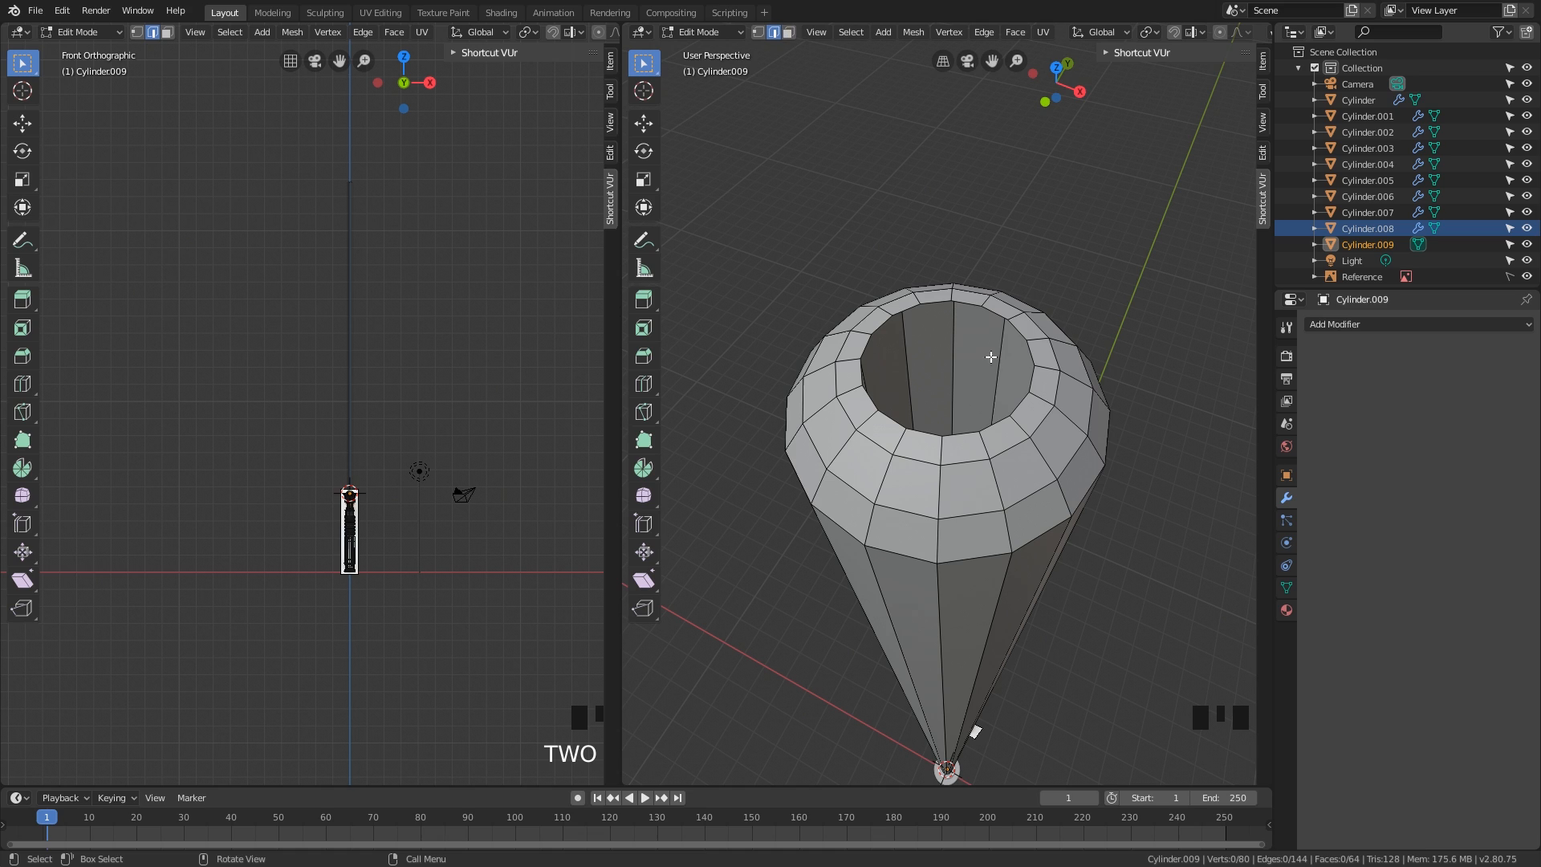
alt+click(1017, 398)
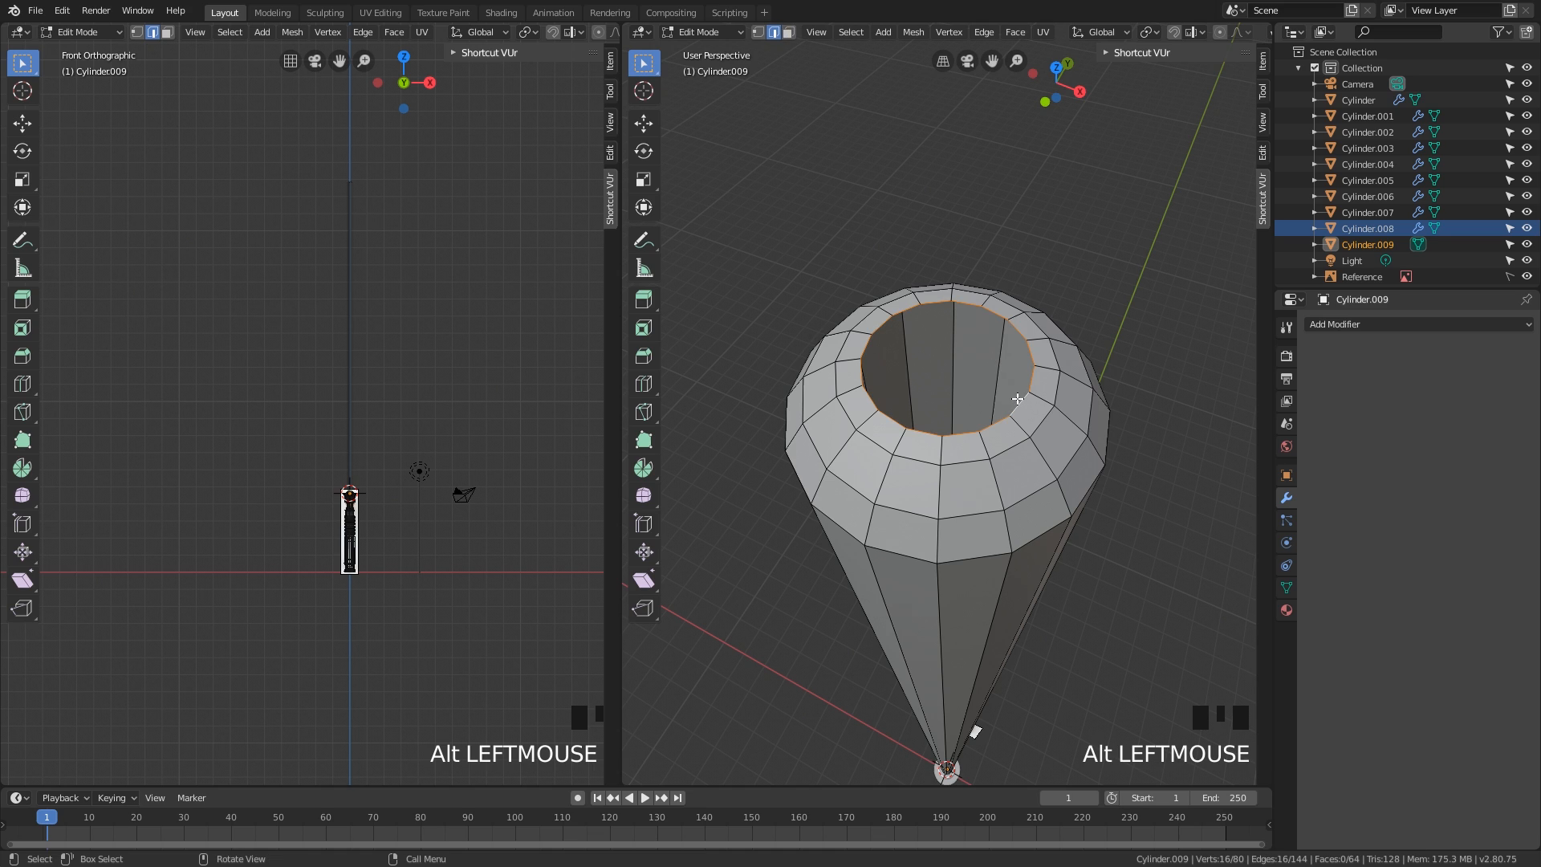
key(space)
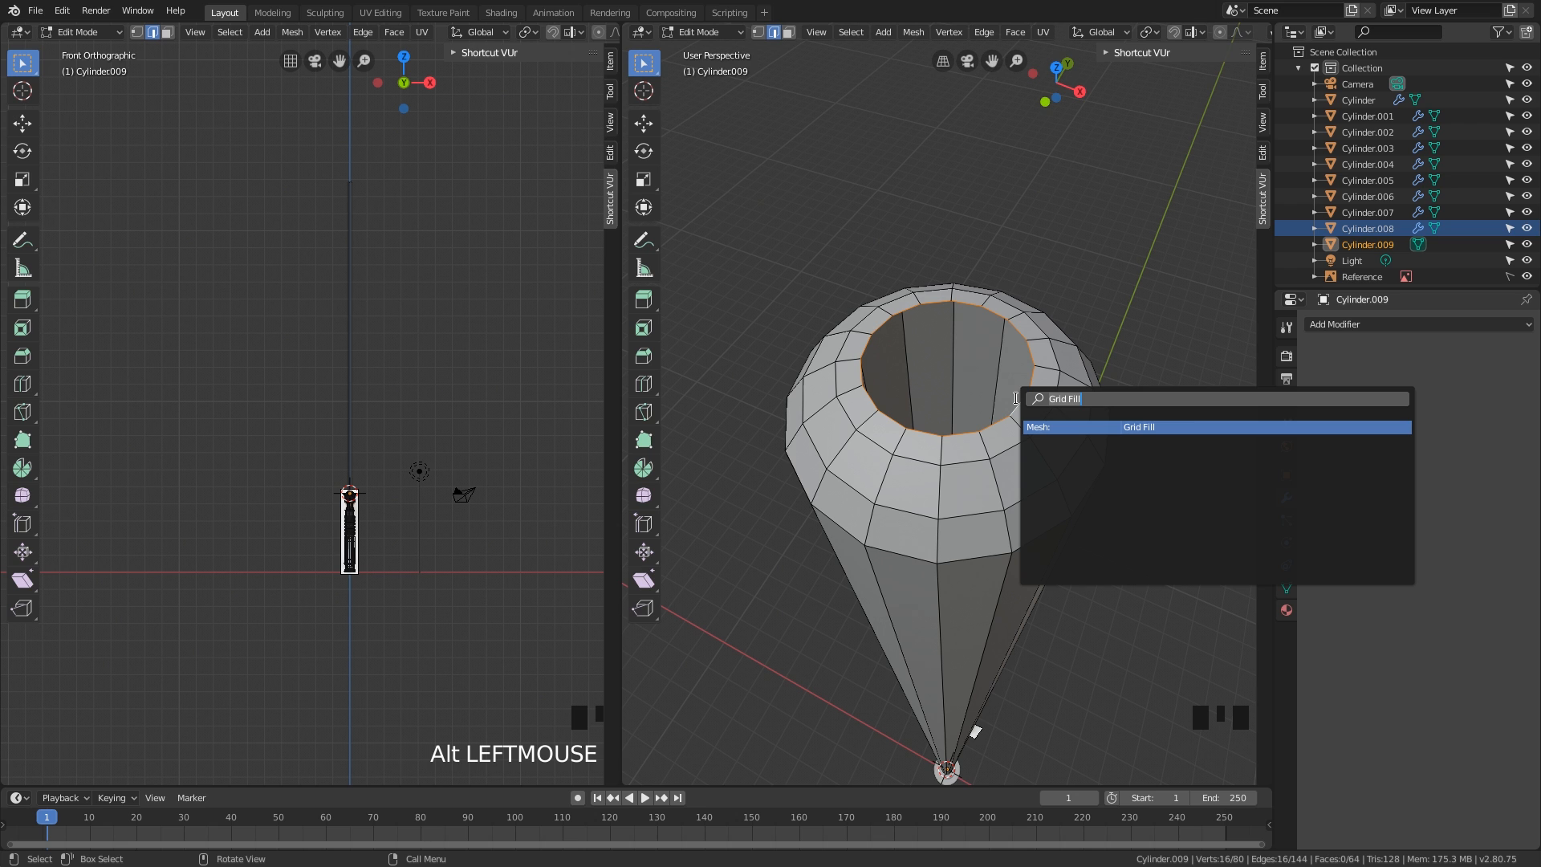
key(Return)
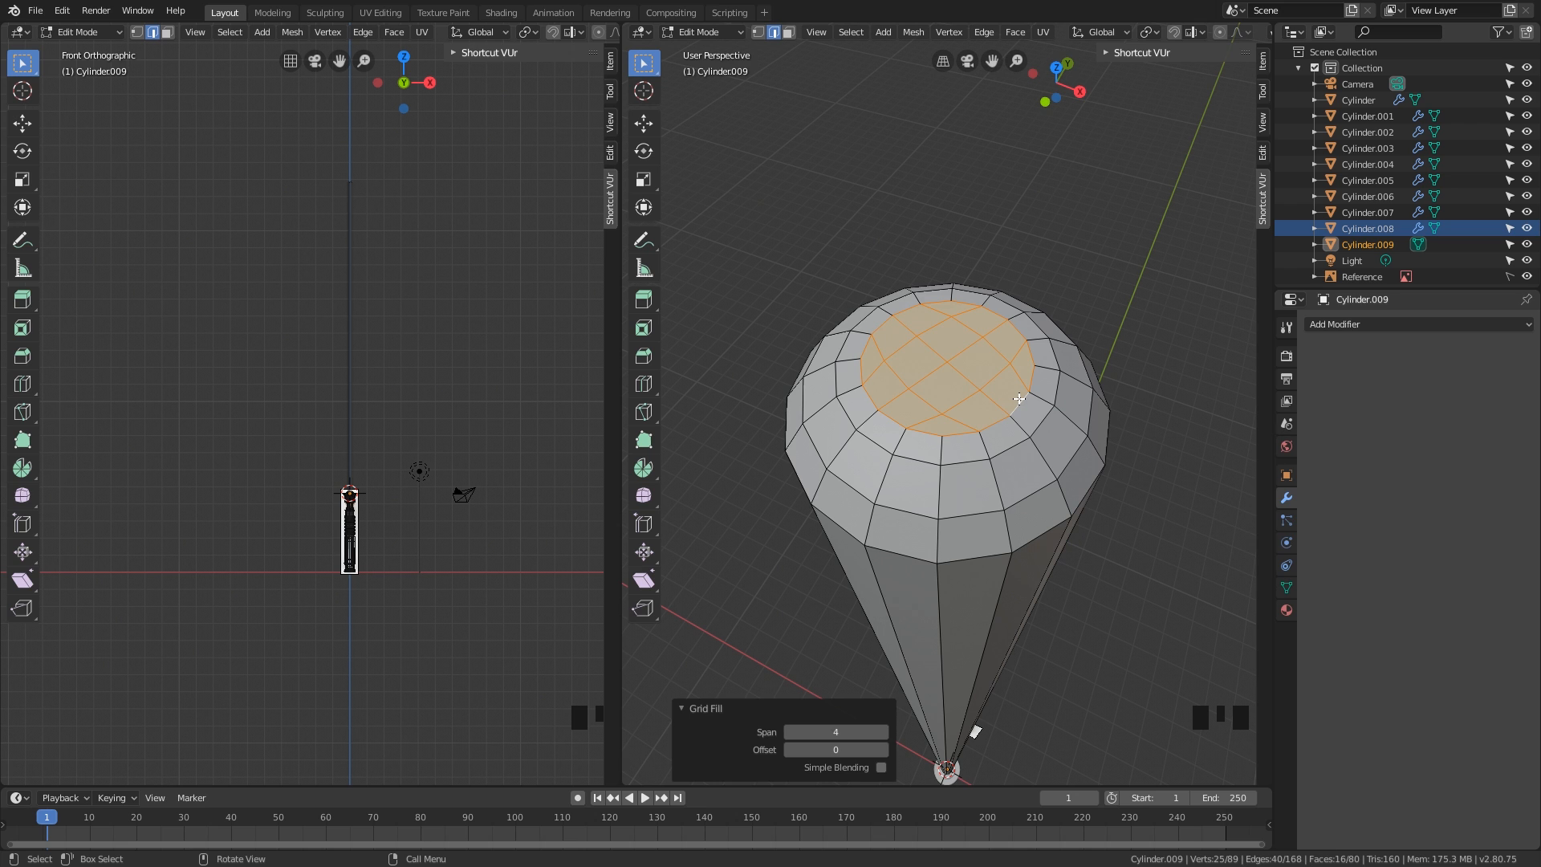
middle_drag(1030, 421, 991, 504)
click(885, 751)
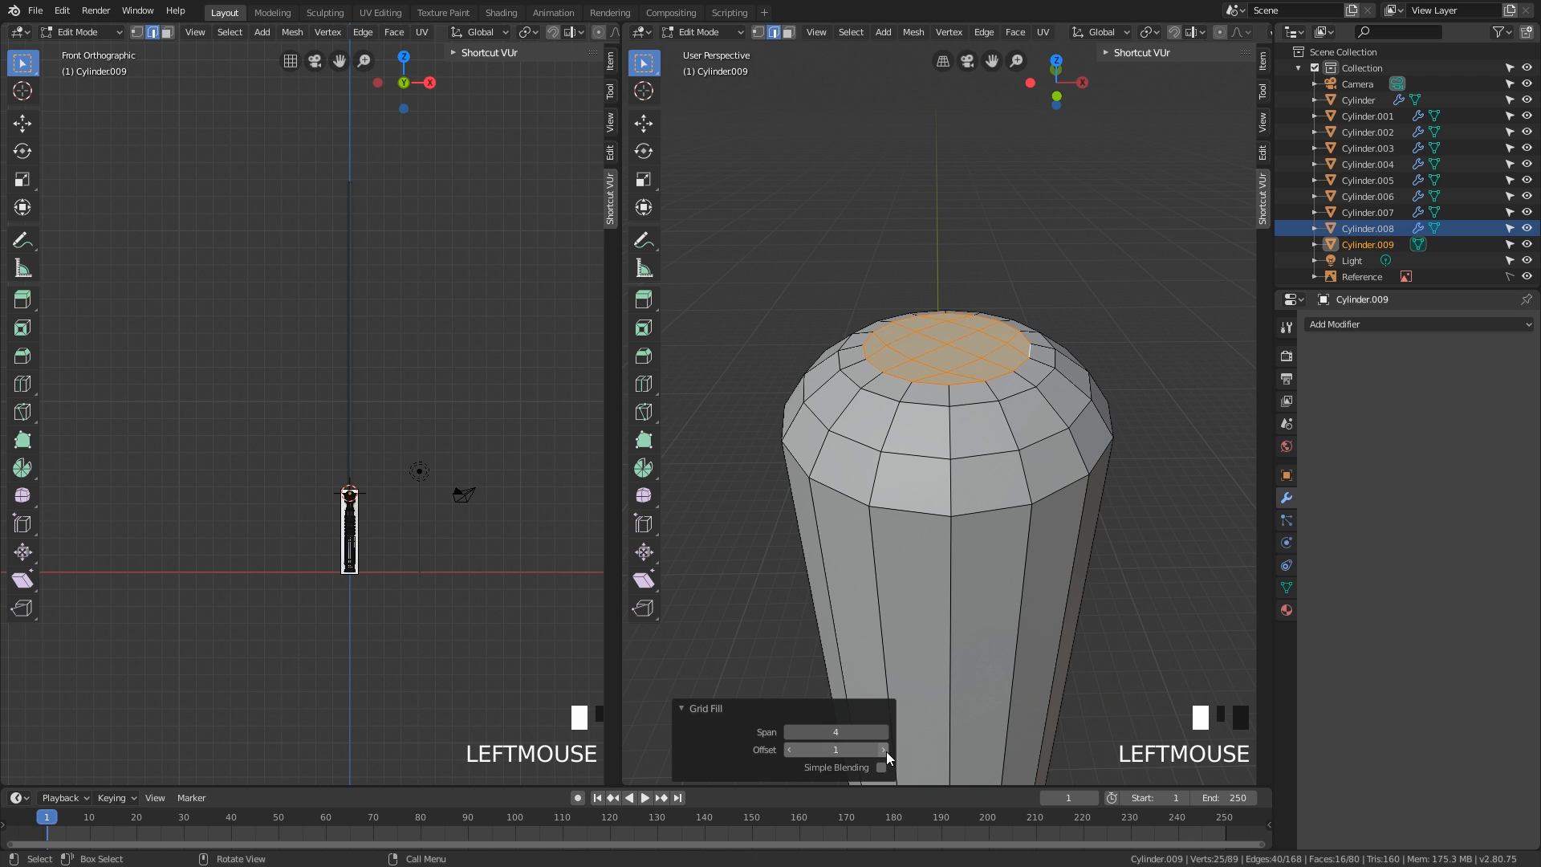
click(886, 752)
- Return to Object Mode and give the blade a level 1 Subdivision Surface modifier
middle_drag(1007, 407, 951, 407)
scroll(963, 415, down, 2)
scroll(960, 413, down, 8)
scroll(951, 408, down, 8)
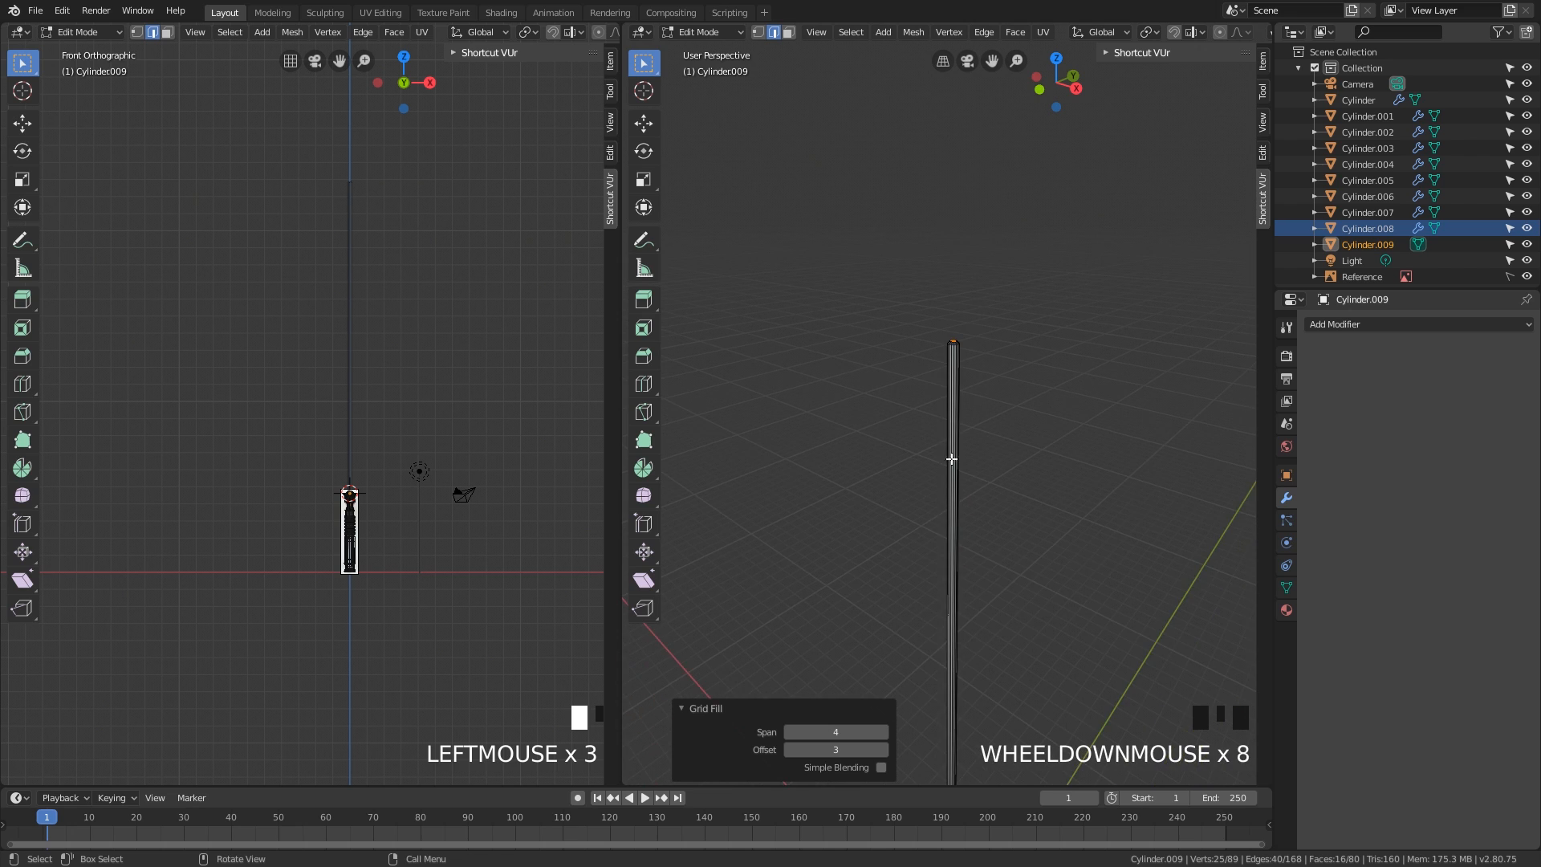
key(Tab)
scroll(983, 403, down, 2)
shift+middle_drag(1005, 486, 1001, 340)
key(ctrl+1)
scroll(1000, 345, up, 5)
shift+middle_drag(977, 251, 1001, 533)
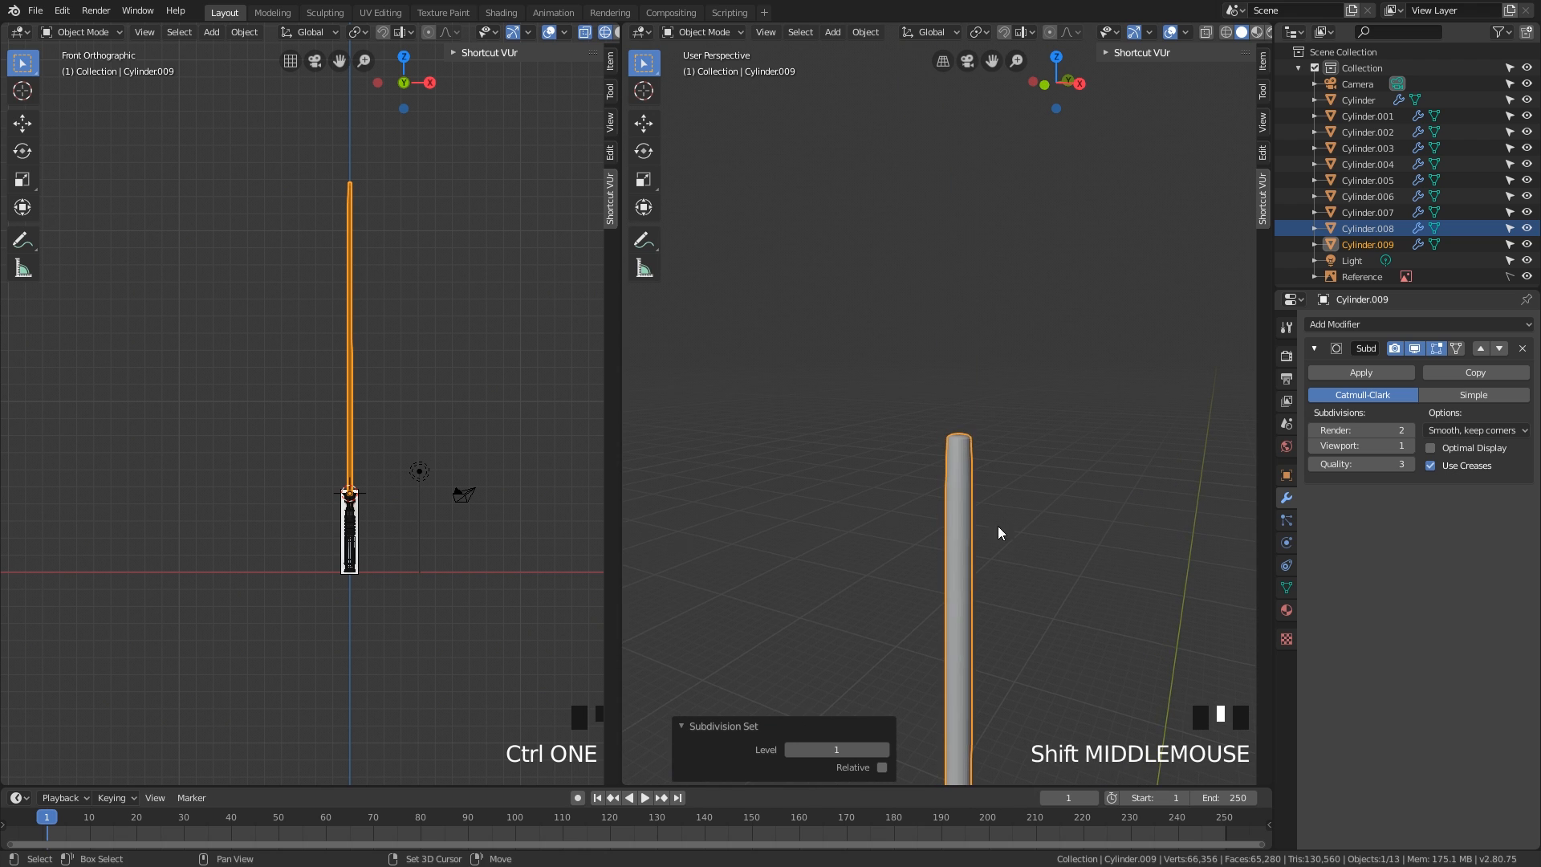
scroll(998, 492, up, 7)
scroll(1023, 498, down, 1)
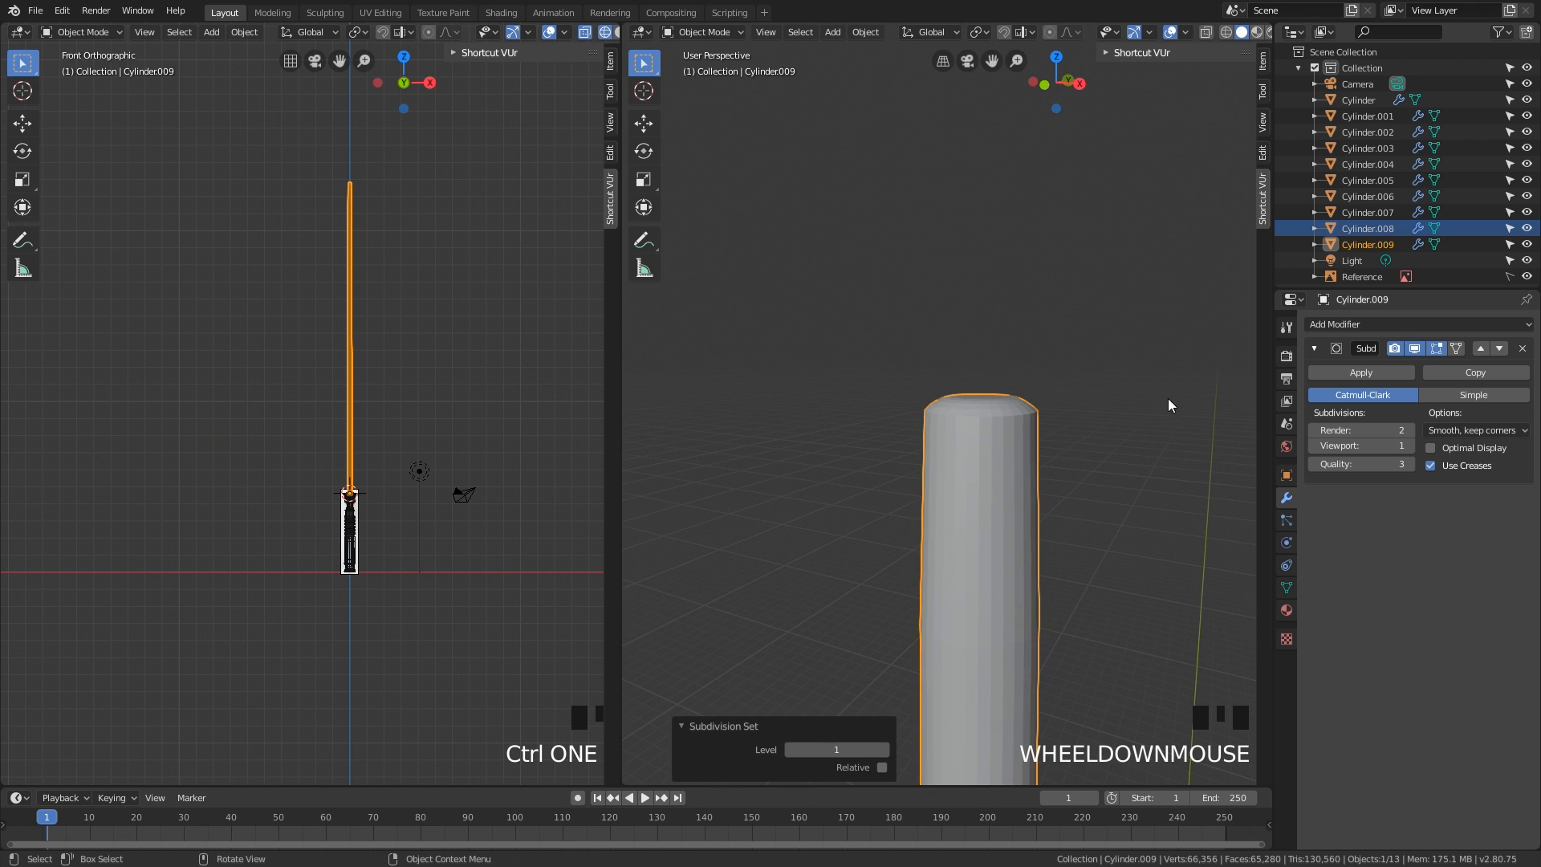
- Add 11 evenly spaced edge loops along the full length of the blade shaft in Edit Mode
key(Tab)
scroll(1032, 458, down, 1)
key(Tab)
scroll(995, 491, down, 1)
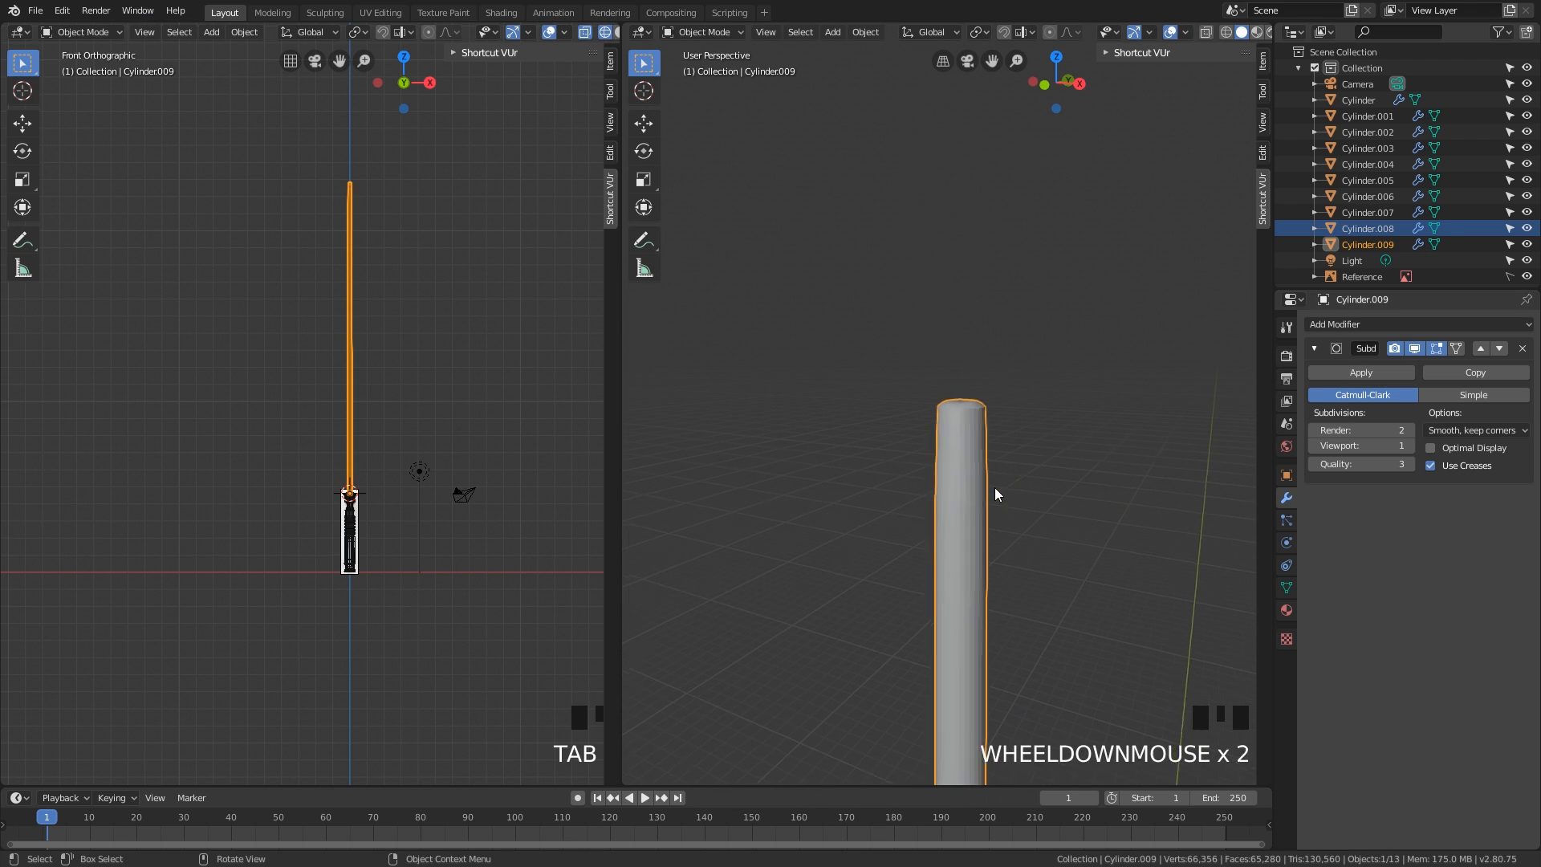
key(Tab)
scroll(995, 491, down, 3)
shift+scroll(987, 486, down, 1)
shift+middle_drag(988, 485, 987, 390)
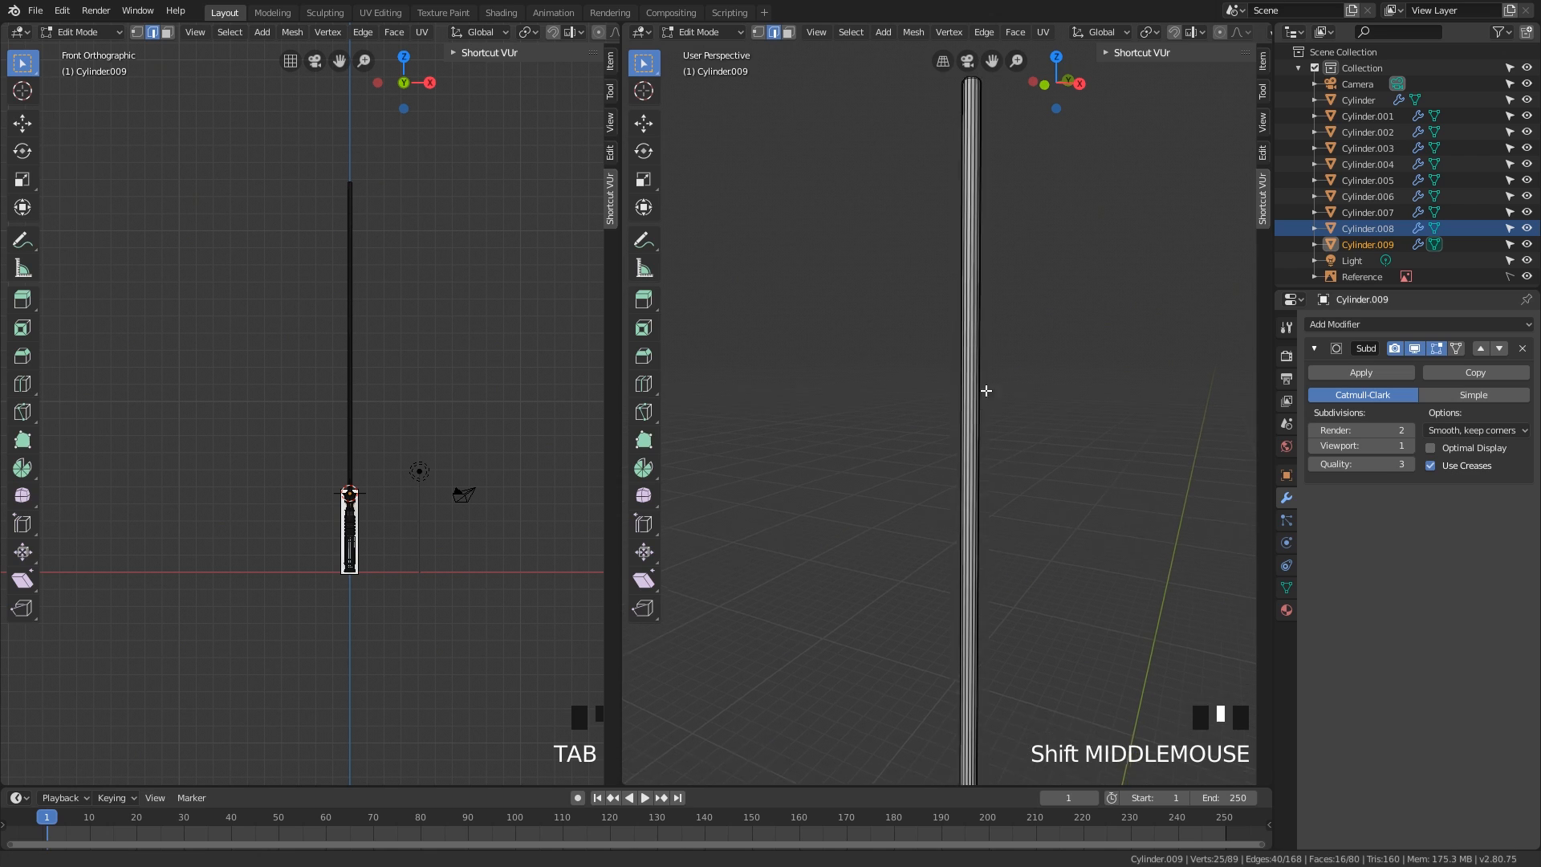
scroll(975, 442, down, 4)
mouse_move(974, 447)
shift+middle_down()
mouse_move(953, 399)
mouse_move(953, 441)
shift+middle_up()
key(2)
click(958, 435)
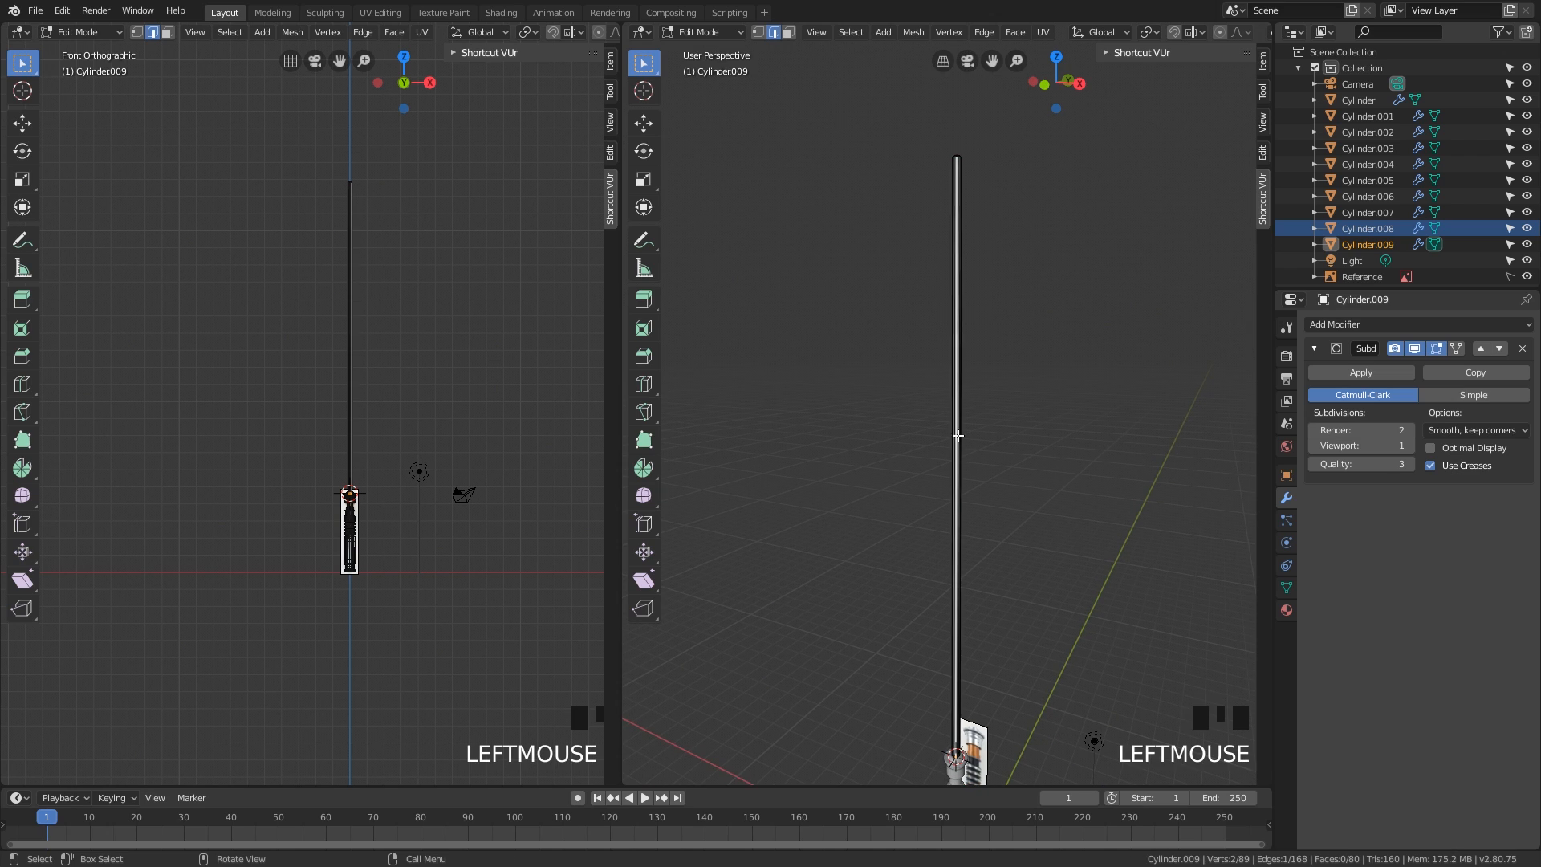
key(ctrl+r)
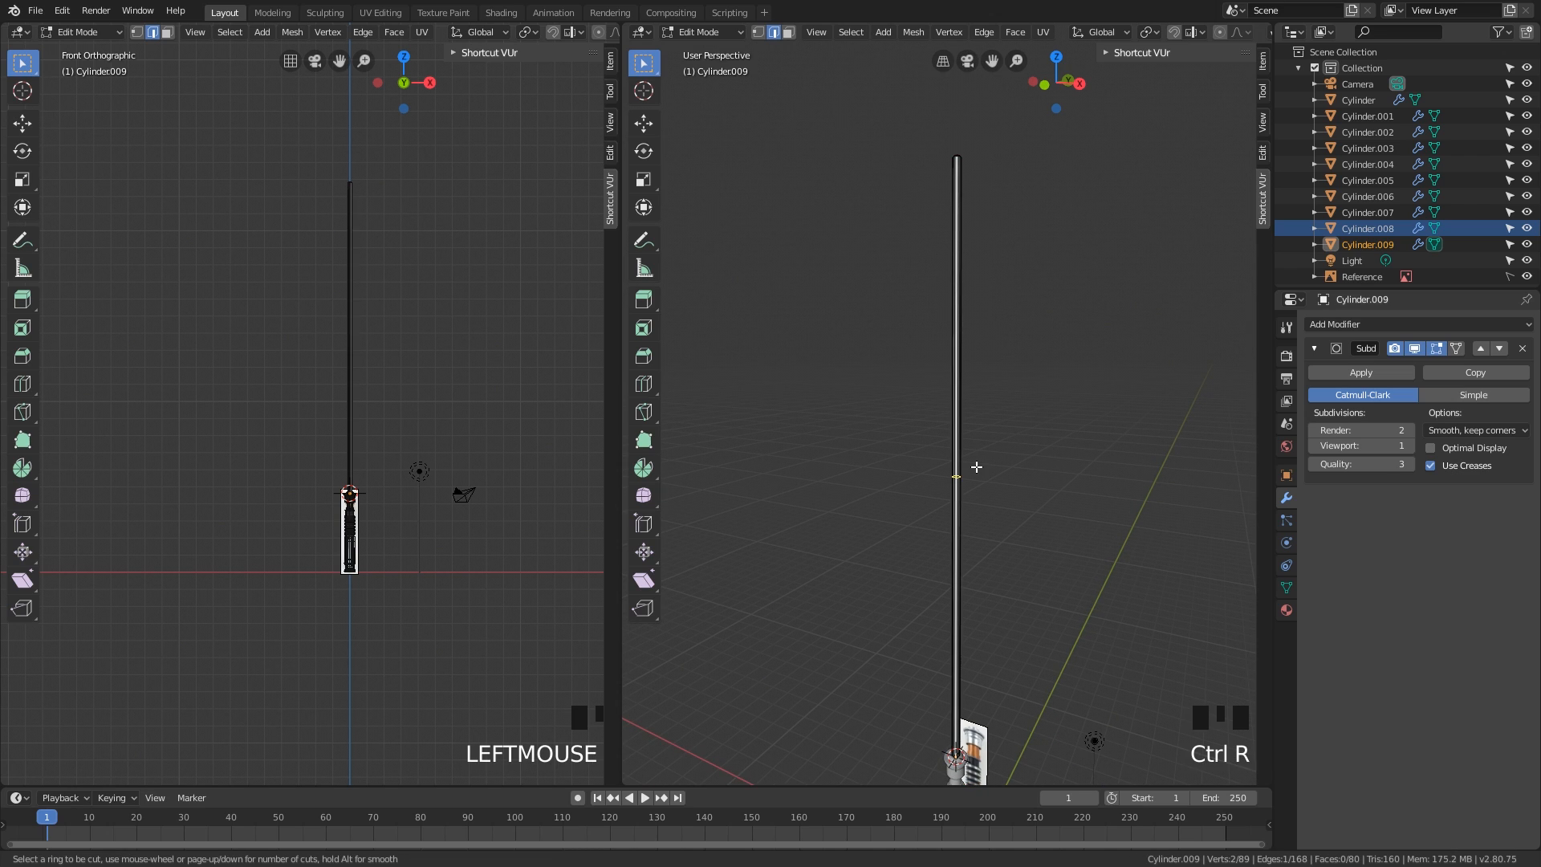
scroll(976, 466, up, 7)
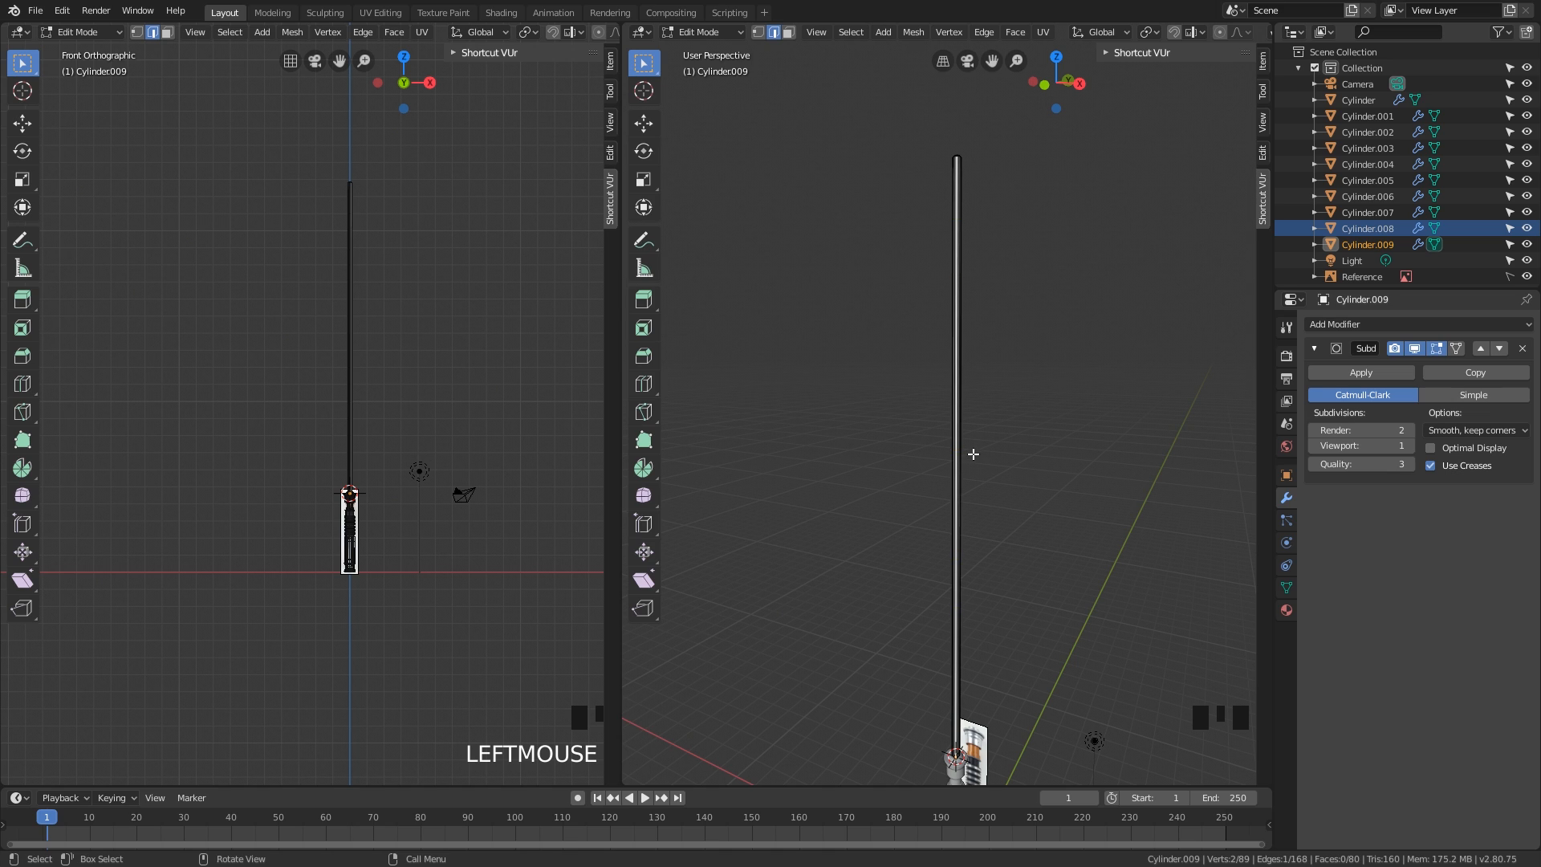
key(ctrl+r)
scroll(972, 456, up, 4)
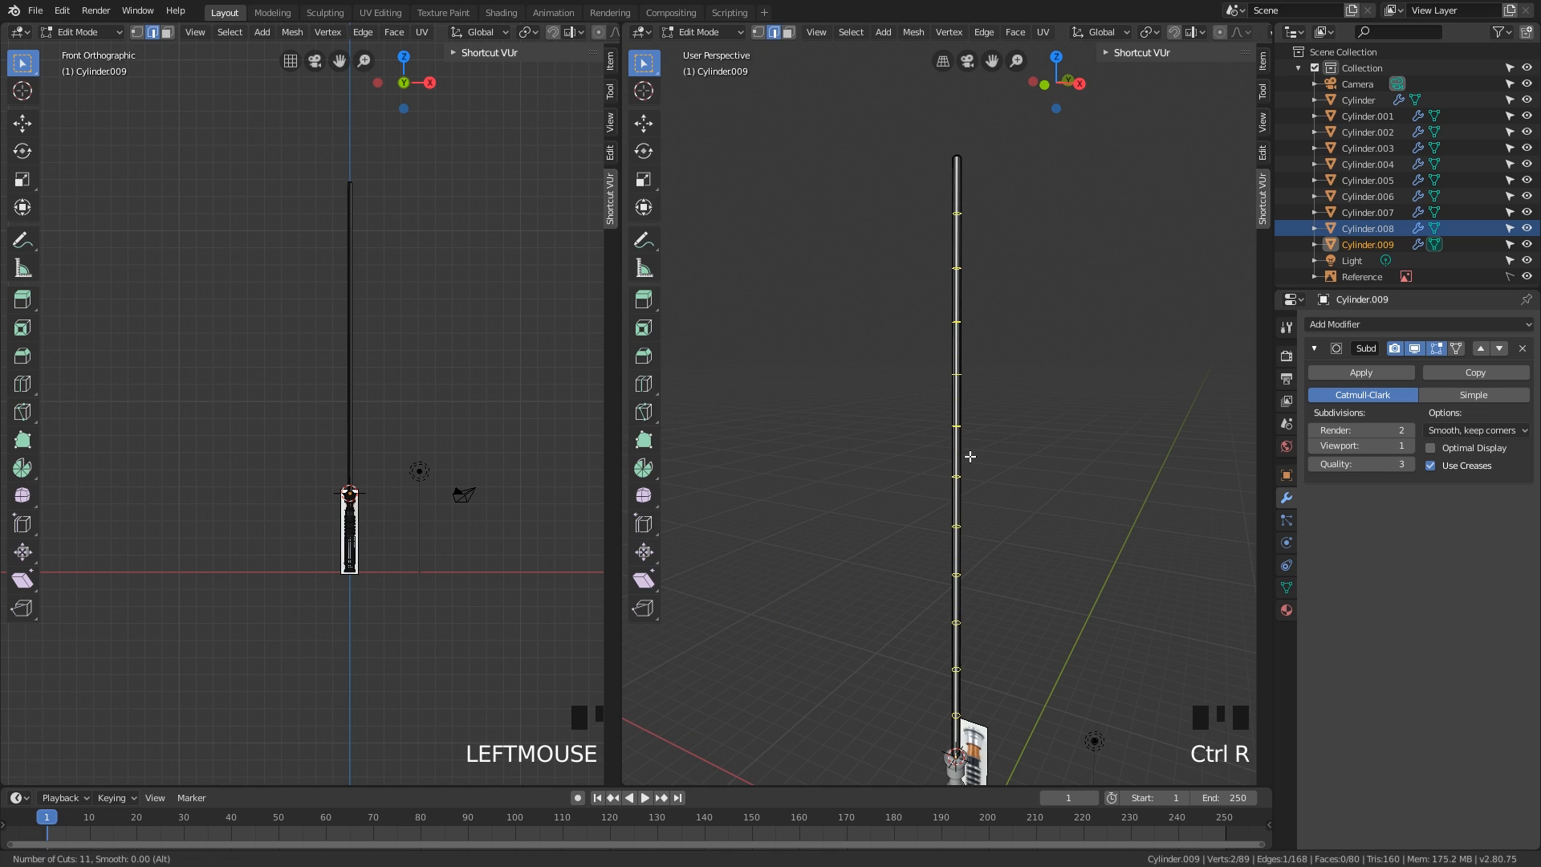
click(970, 456)
click(1018, 448)
middle_drag(1018, 447, 982, 466)
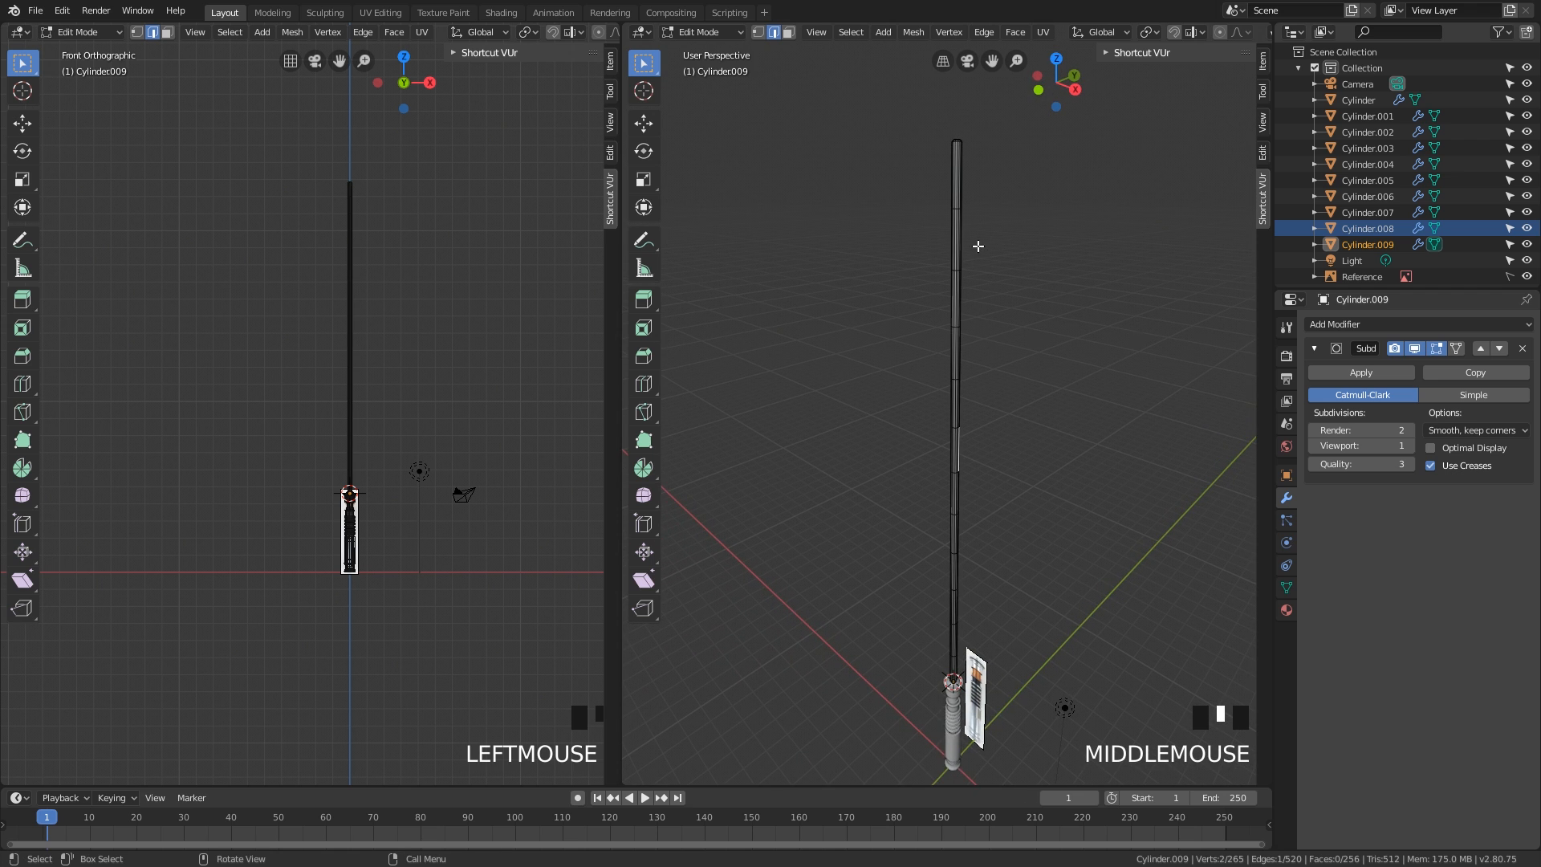
- Add one more edge loop around the blade just below its rounded tip, sliding it towards the tip
scroll(978, 246, up, 7)
shift+middle_drag(1067, 666, 1031, 385)
key(ctrl+r)
click(1019, 329)
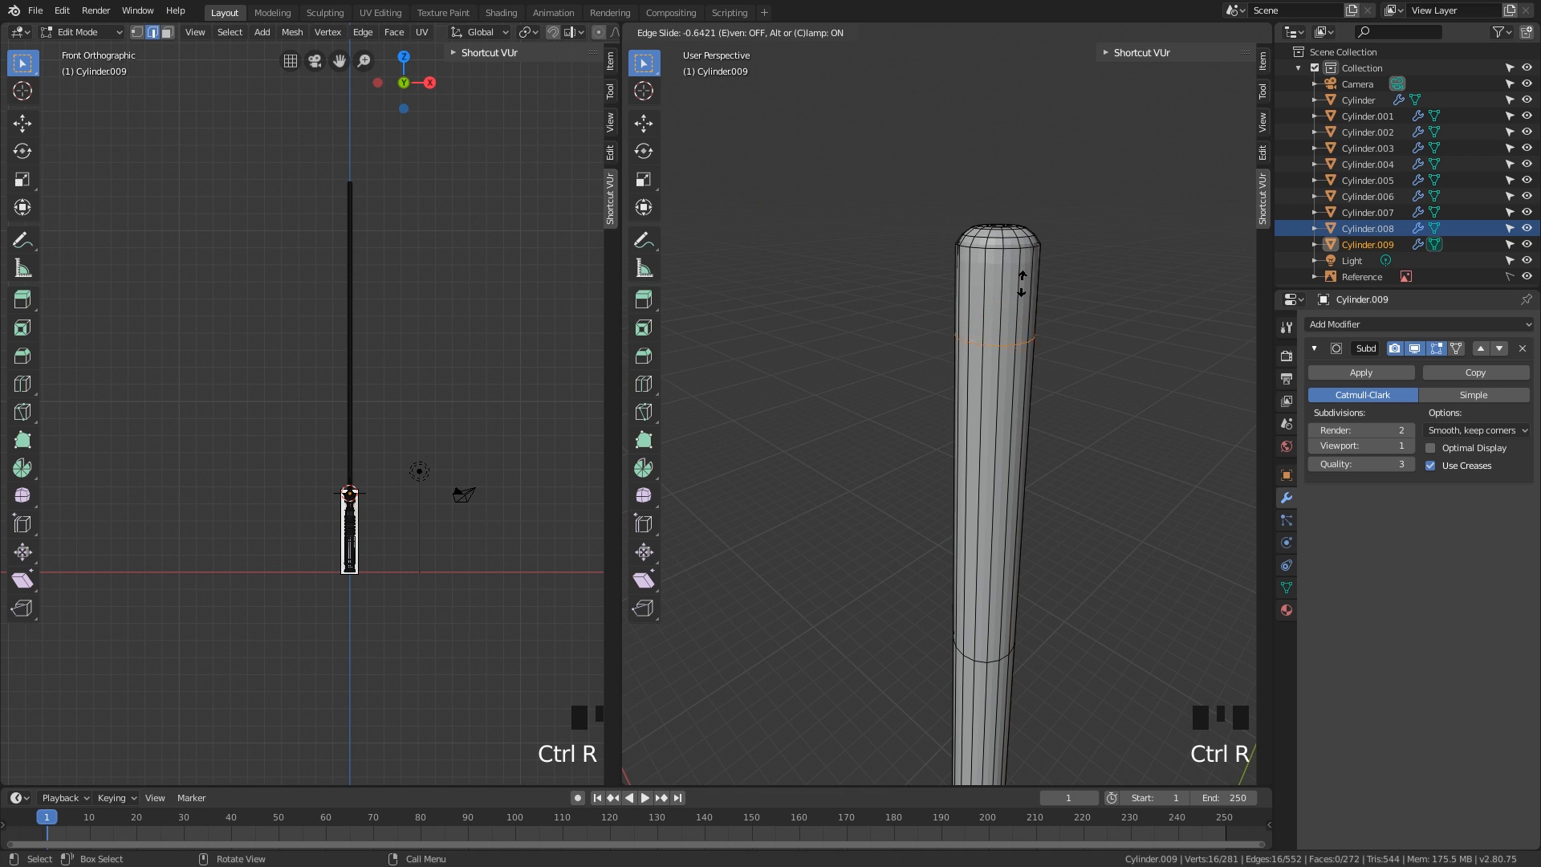
click(1022, 285)
- Return to Object Mode, set the blade's Subdivision Surface viewport level to 2 and apply Shade Smooth
key(Tab)
scroll(1053, 442, down, 2)
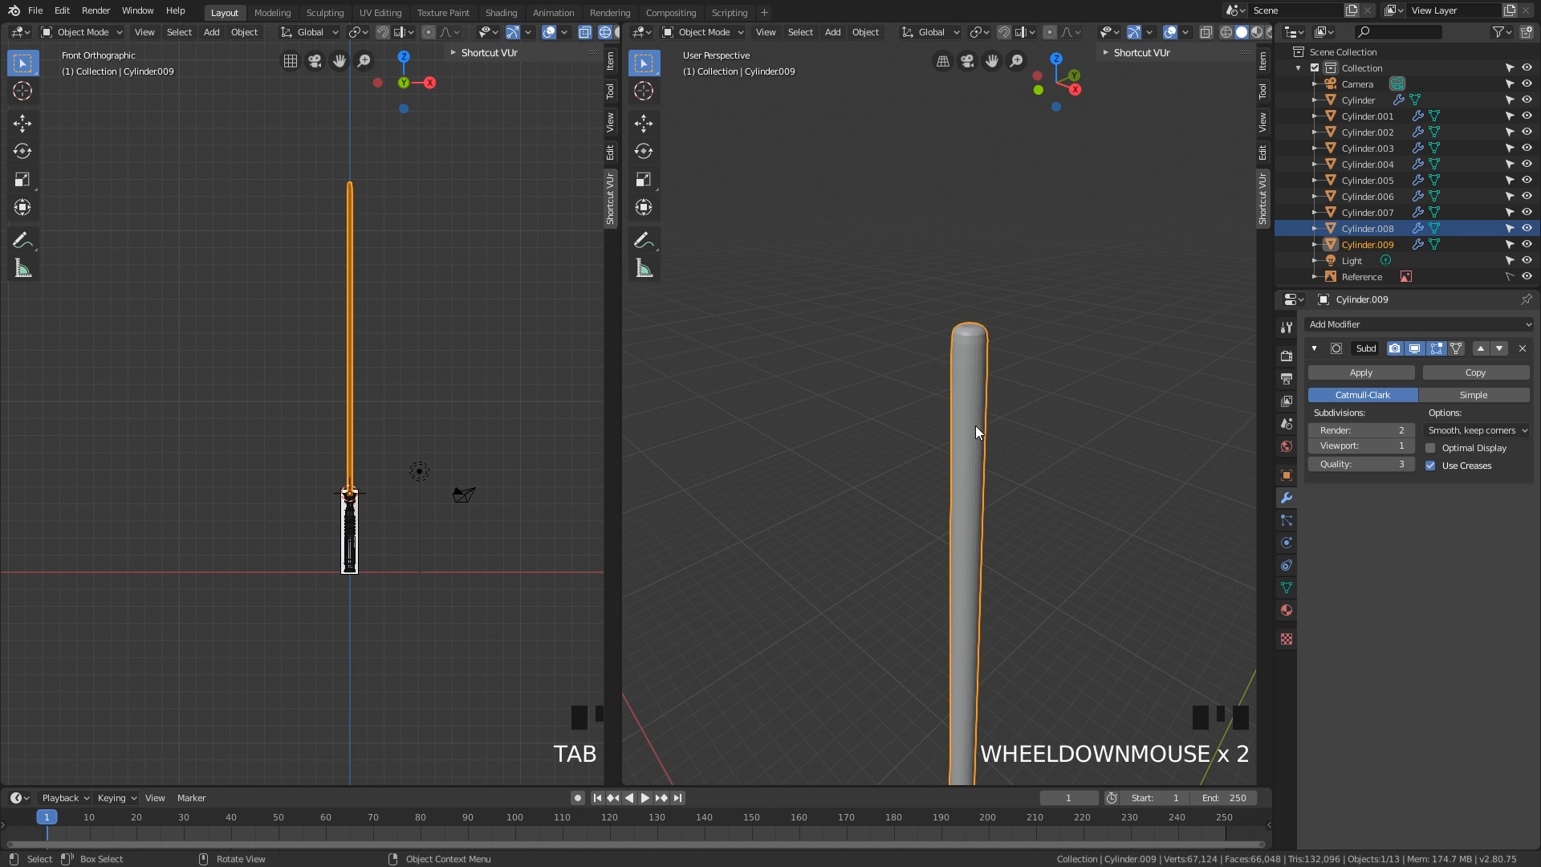
click(1412, 446)
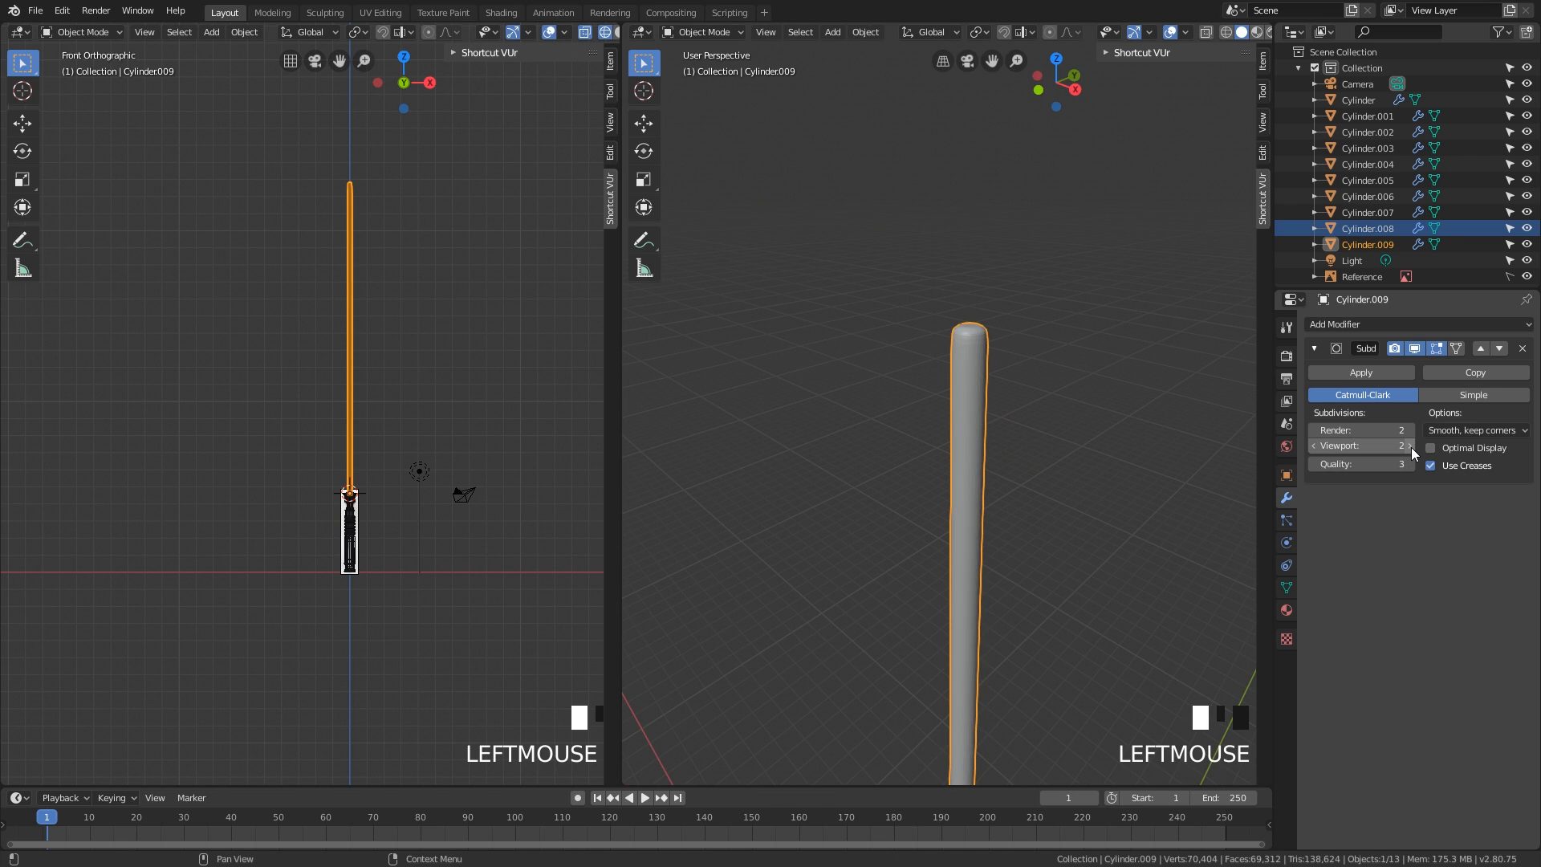
middle_drag(1067, 466, 985, 401)
scroll(1006, 443, up, 2)
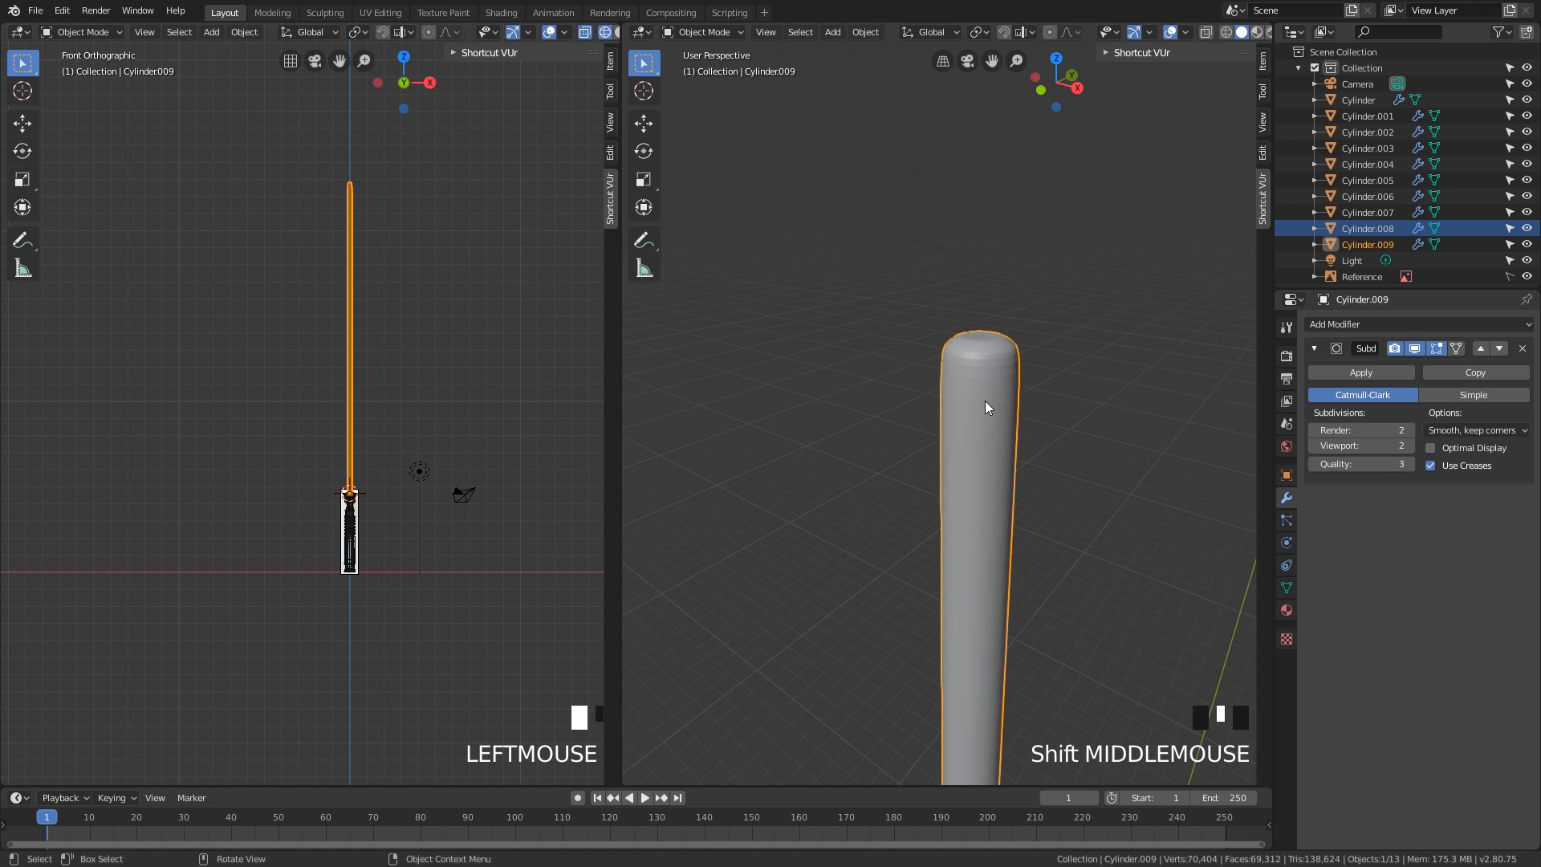
right_click(985, 401)
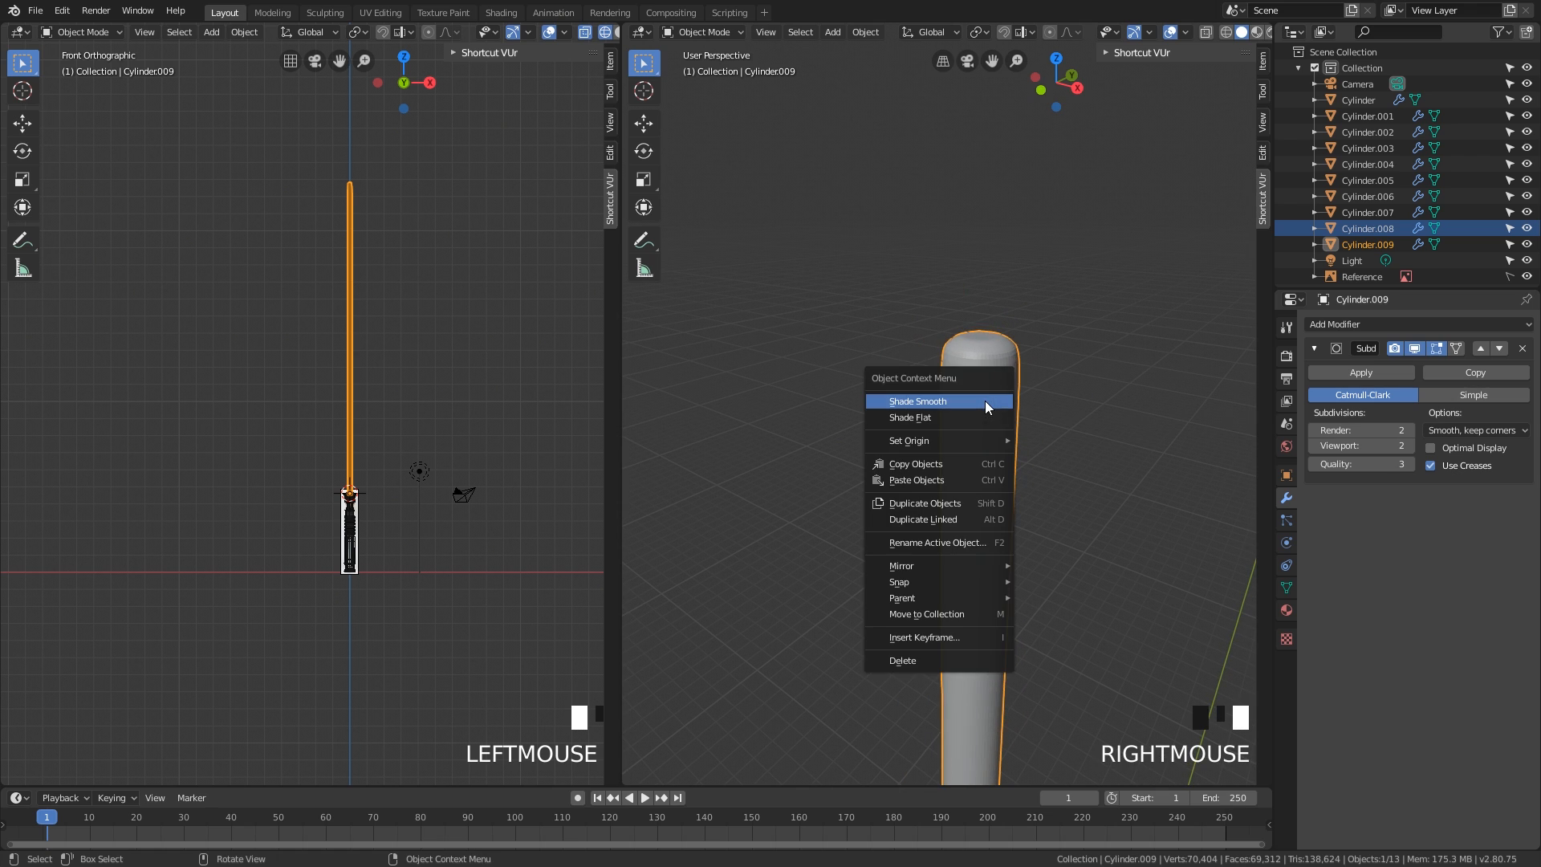
right_click(985, 402)
- Select the flared emitter cap at the base of the blade
scroll(980, 430, up, 2)
shift+scroll(1006, 528, down, 2)
shift+middle_drag(1007, 528, 991, 321)
scroll(1021, 364, up, 10)
scroll(1021, 364, up, 15)
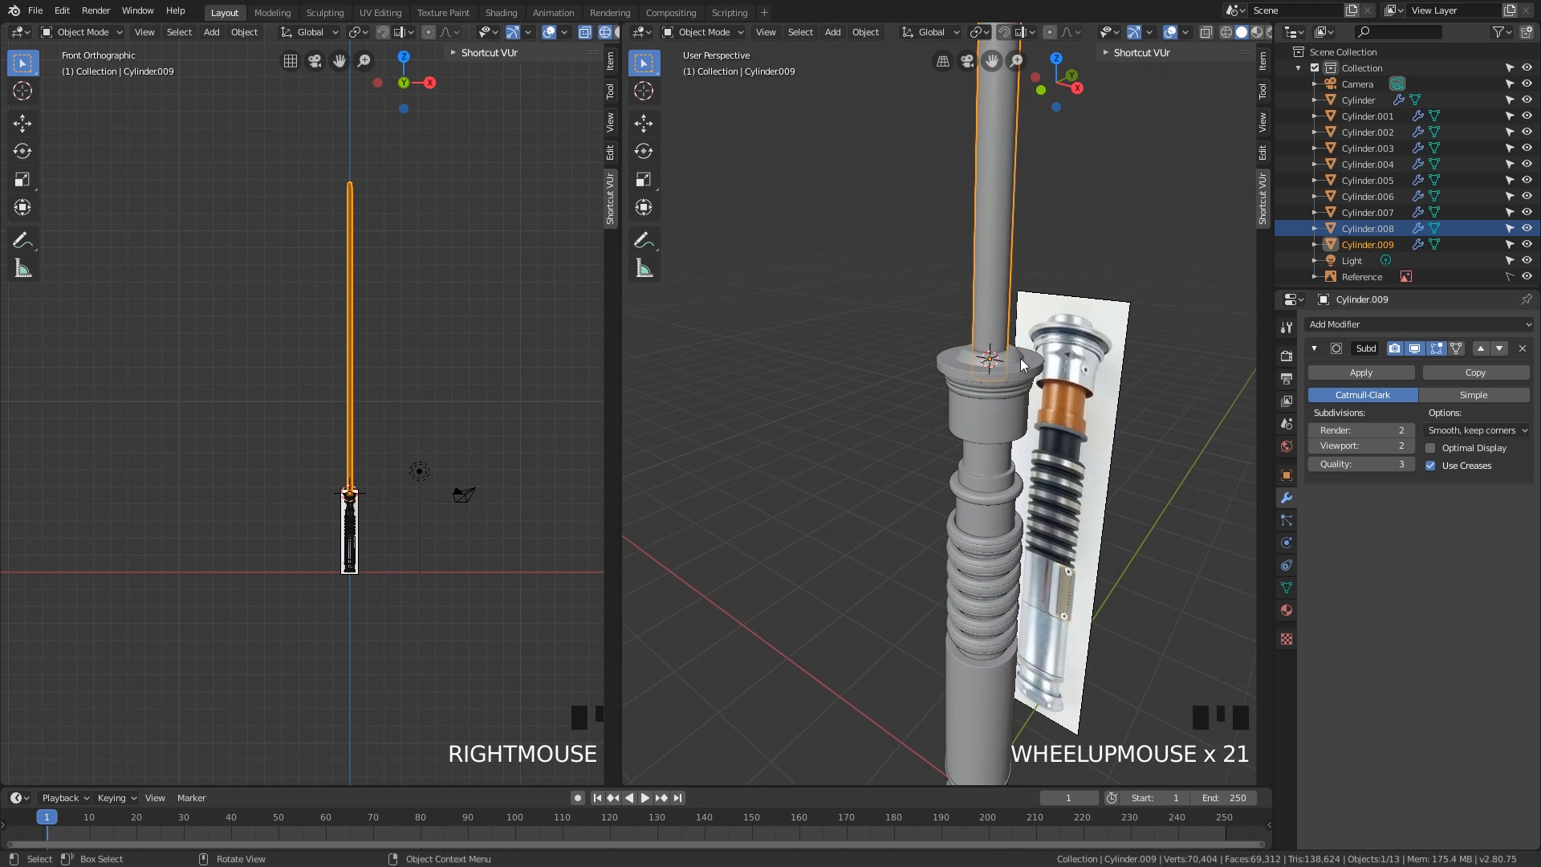
click(1031, 365)
- Compare the lower hilt with the reference image, examining the control box and the grip around it
middle_drag(1035, 291, 1042, 297)
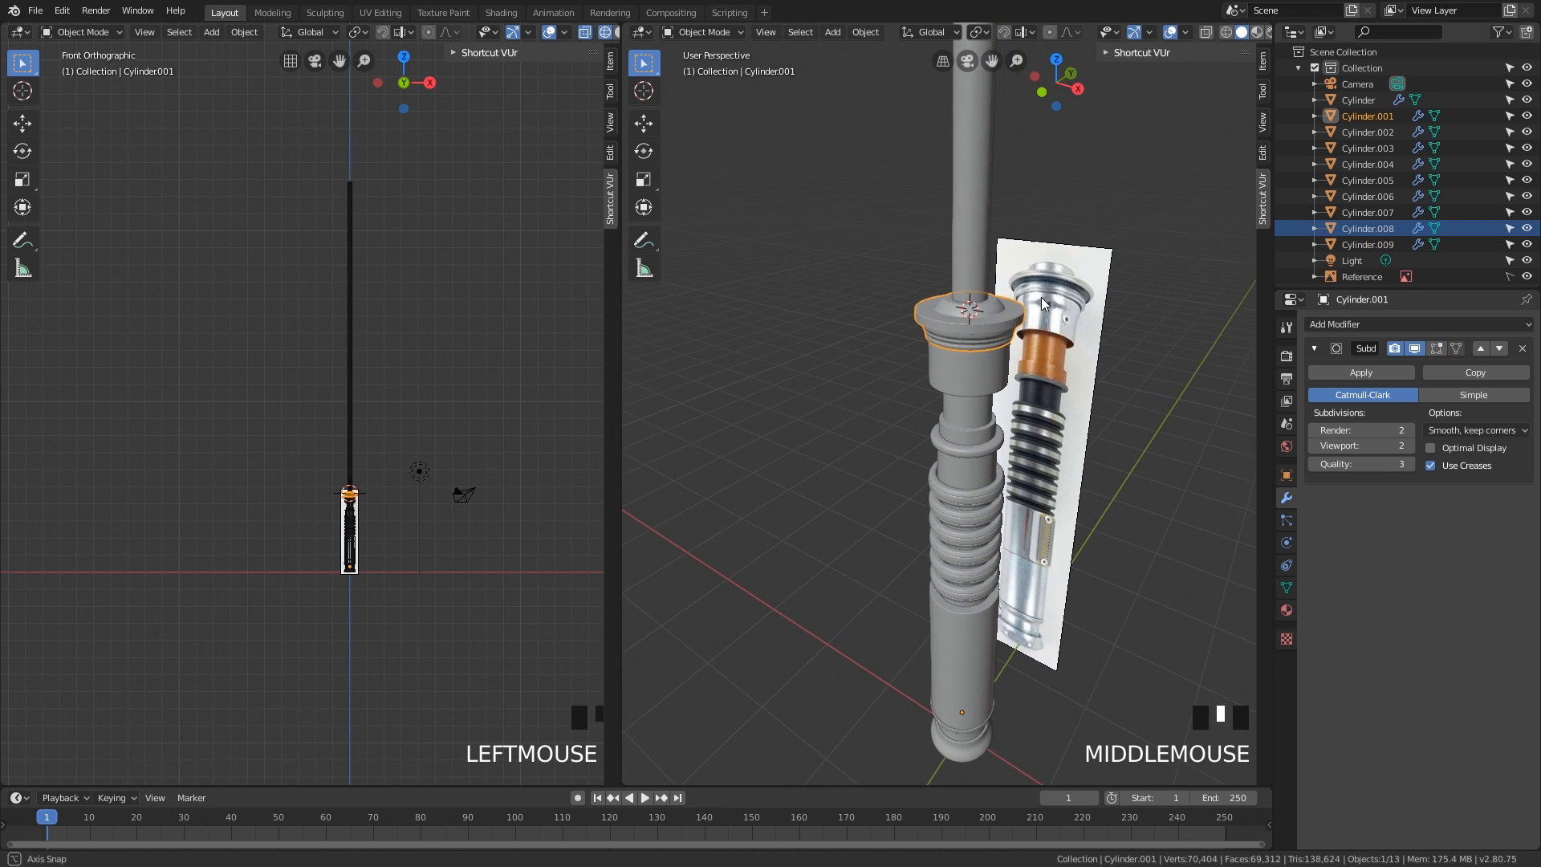
key(grave)
middle_drag(1067, 393, 972, 329)
scroll(1085, 421, down, 5)
scroll(984, 412, down, 3)
shift+middle_drag(965, 512, 936, 345)
scroll(1071, 397, up, 4)
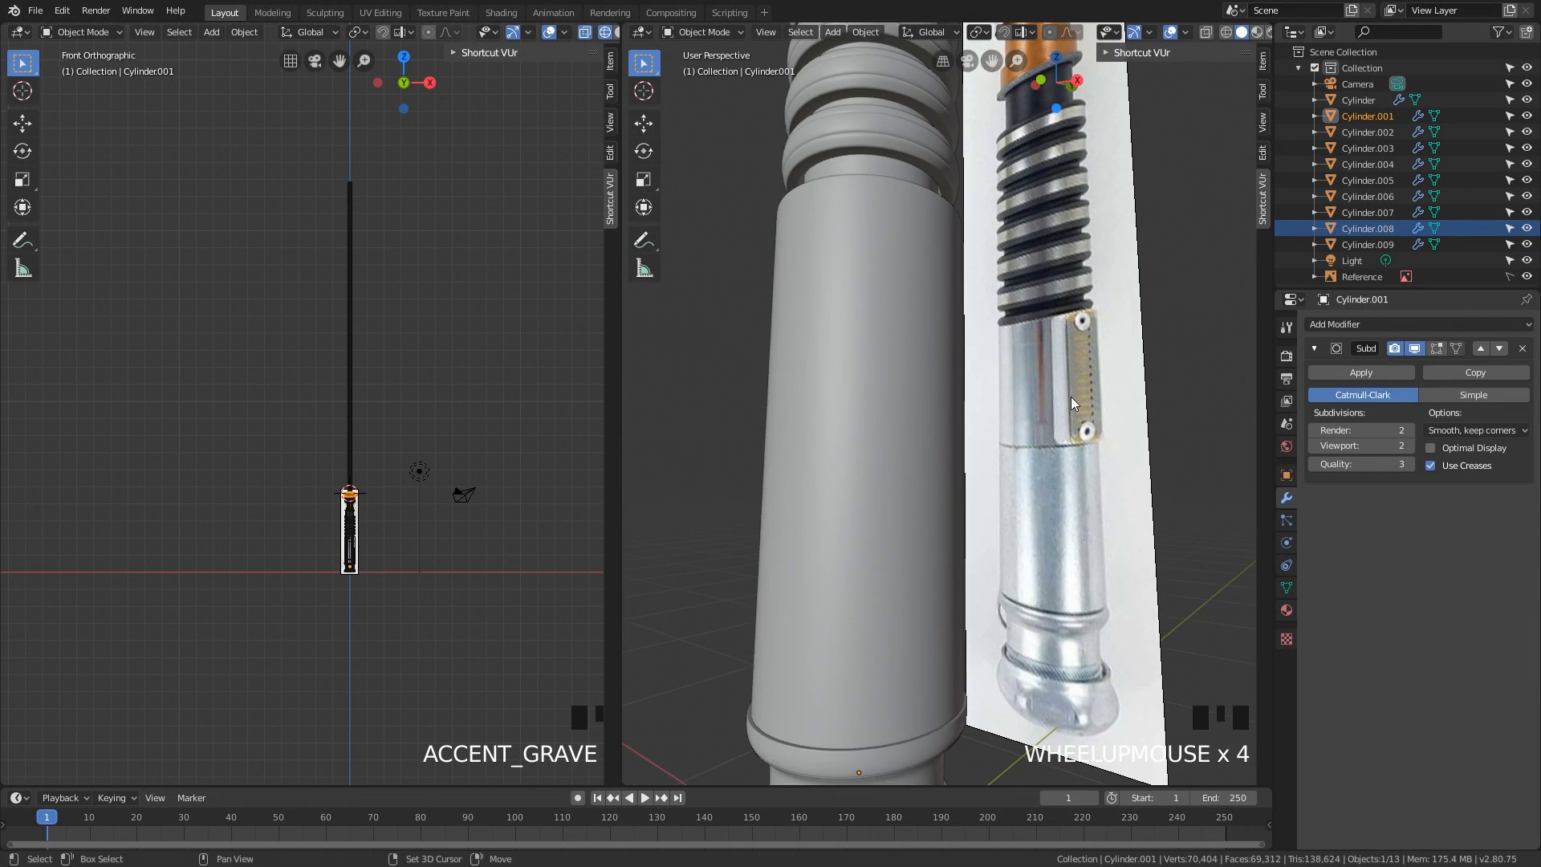
shift+middle_drag(1071, 396, 1066, 436)
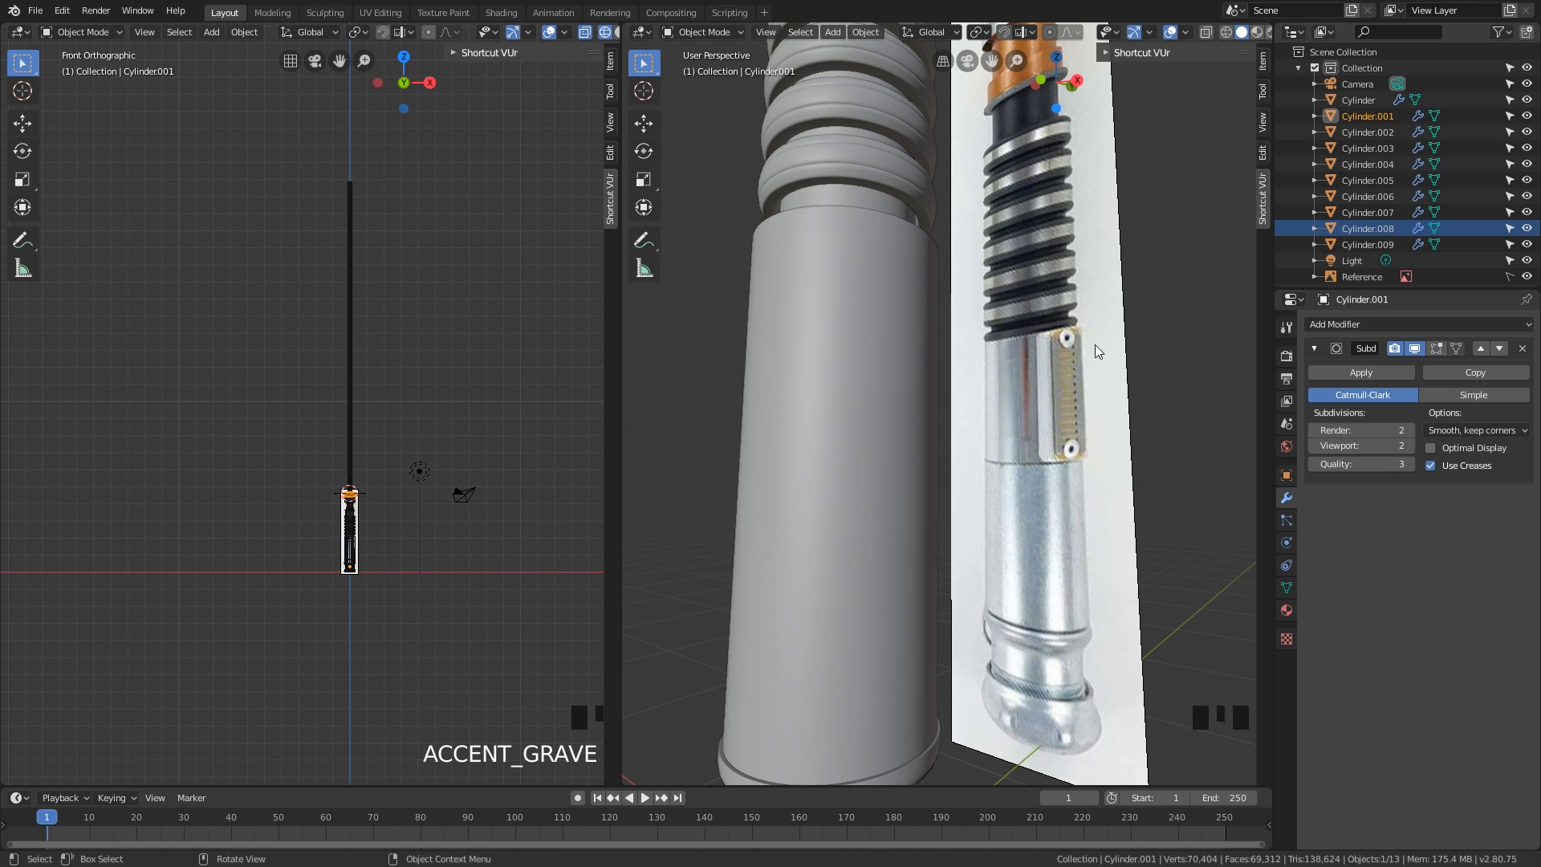
scroll(1035, 444, down, 4)
shift+middle_drag(989, 336, 986, 440)
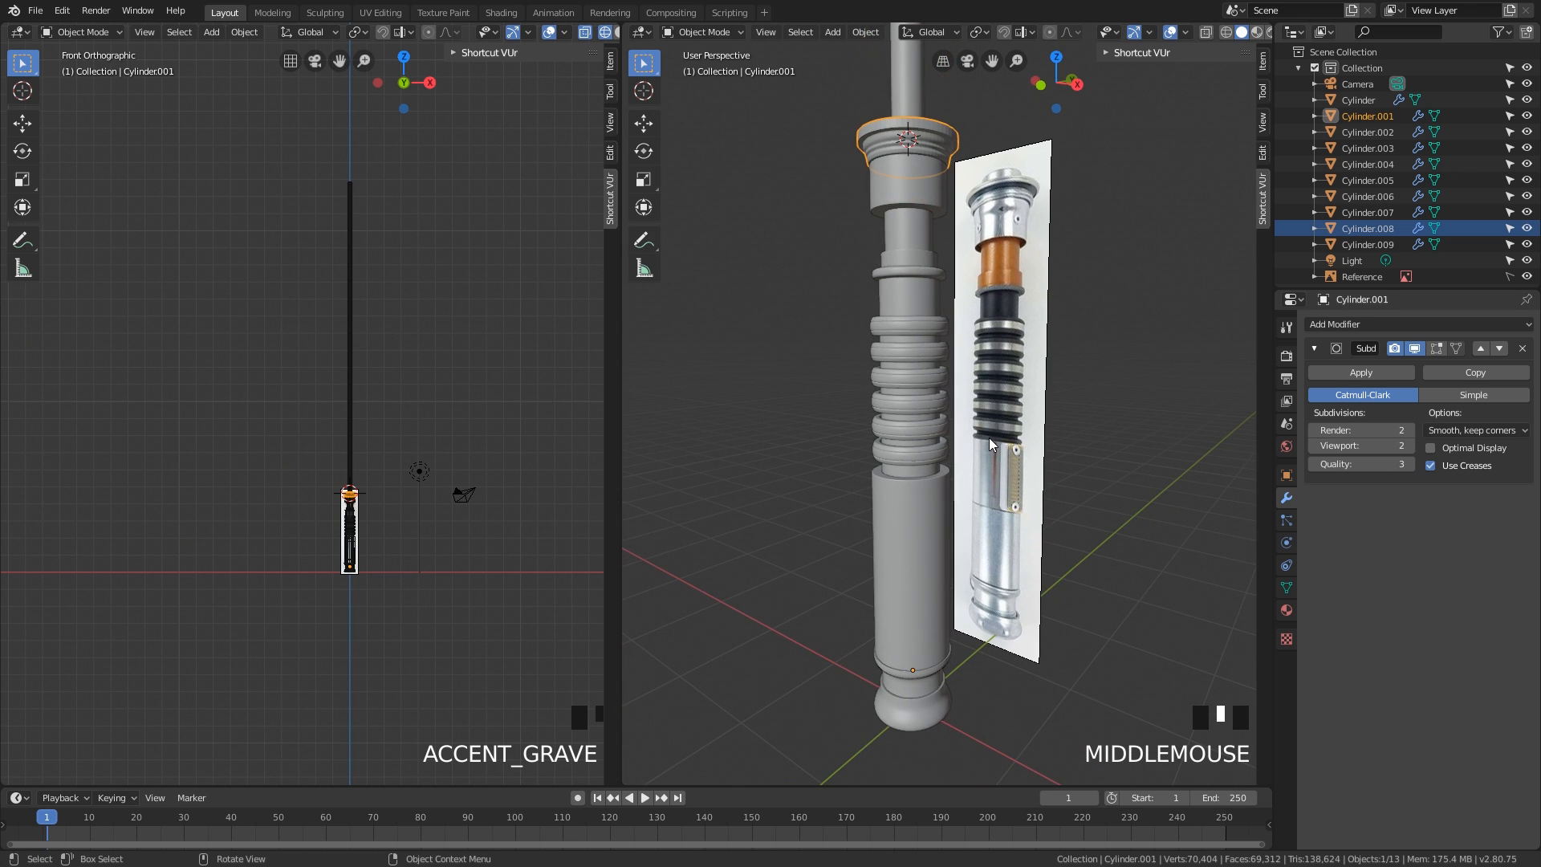
- Apply Shade Smooth to the emitter cap
scroll(971, 185, up, 6)
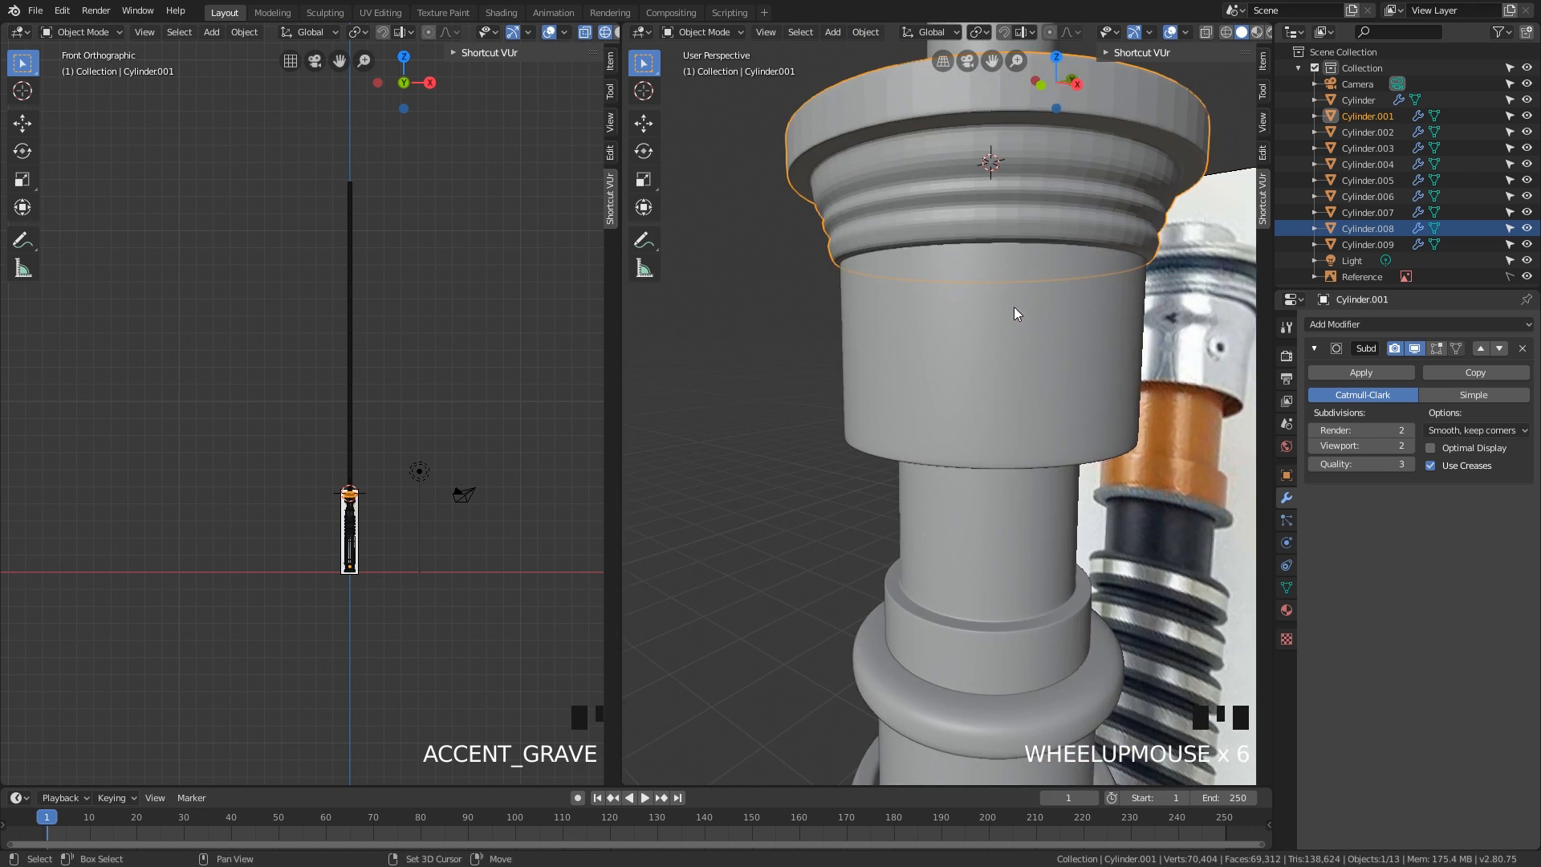
shift+scroll(1013, 306, down, 2)
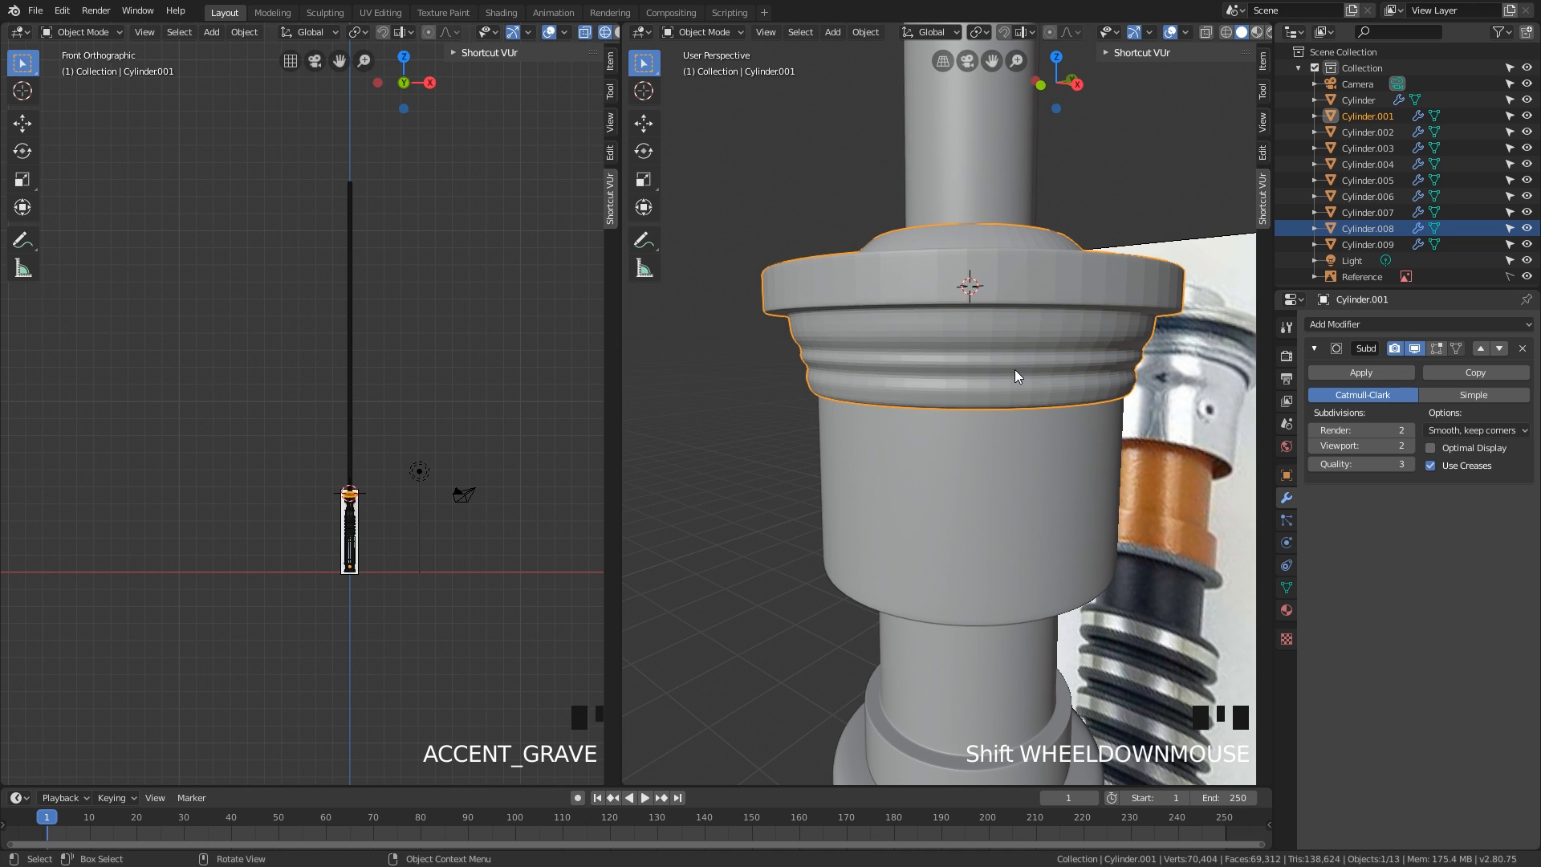
right_click(1023, 353)
right_click(1024, 355)
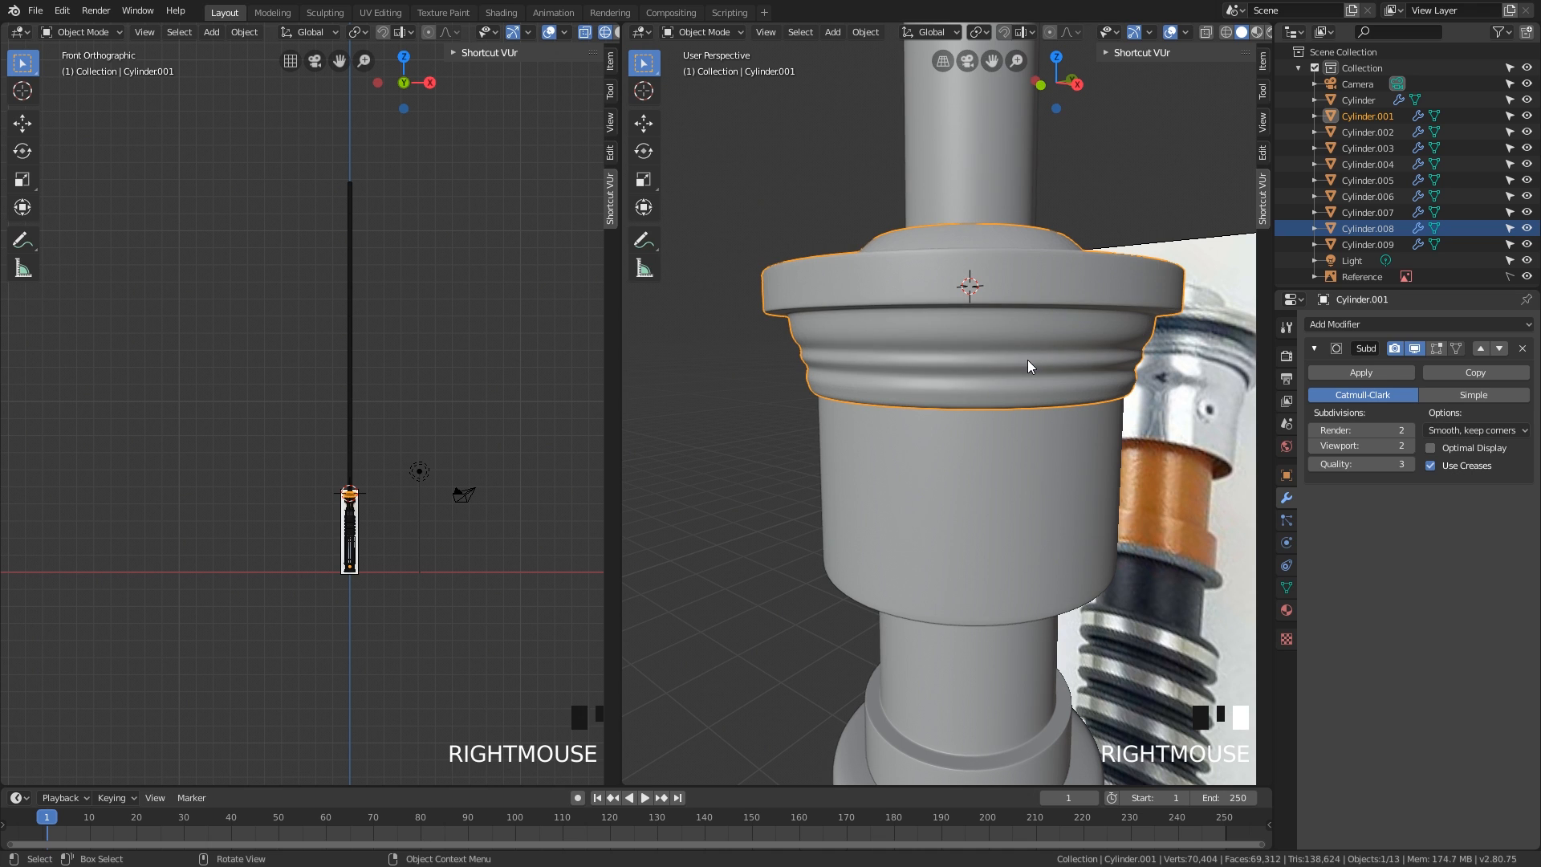
- Deselect the emitter cap and compare the upper hilt with the reference image, checking the emitter, neck and grip rings
scroll(1028, 363, down, 2)
middle_drag(1028, 368, 1083, 315)
scroll(1071, 374, down, 1)
shift+middle_drag(1071, 374, 1020, 302)
scroll(999, 388, down, 1)
scroll(1004, 453, down, 1)
click(1029, 241)
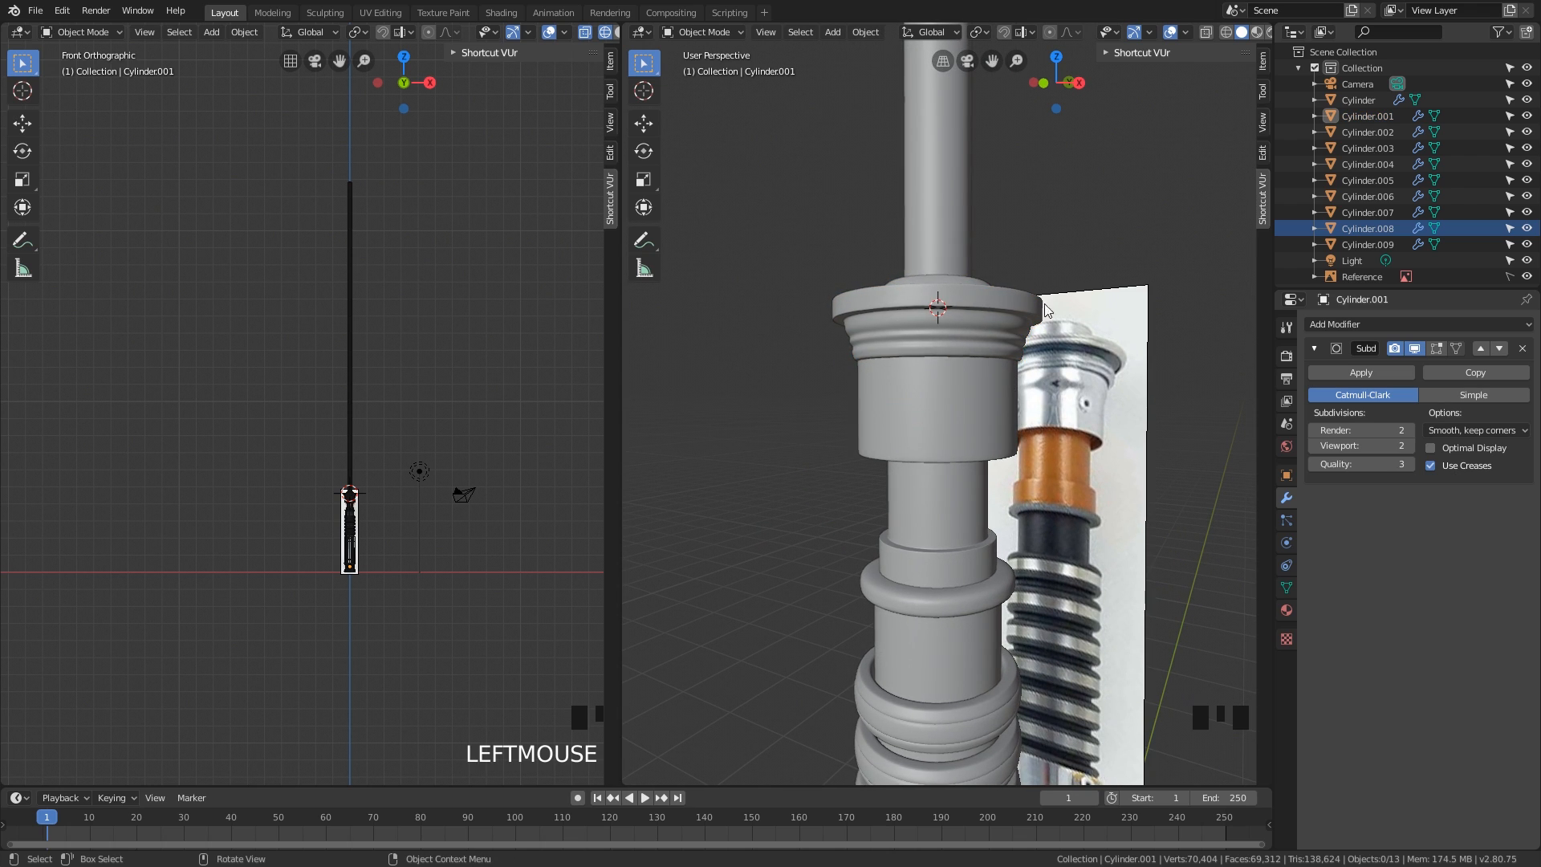
middle_drag(1044, 312, 1018, 335)
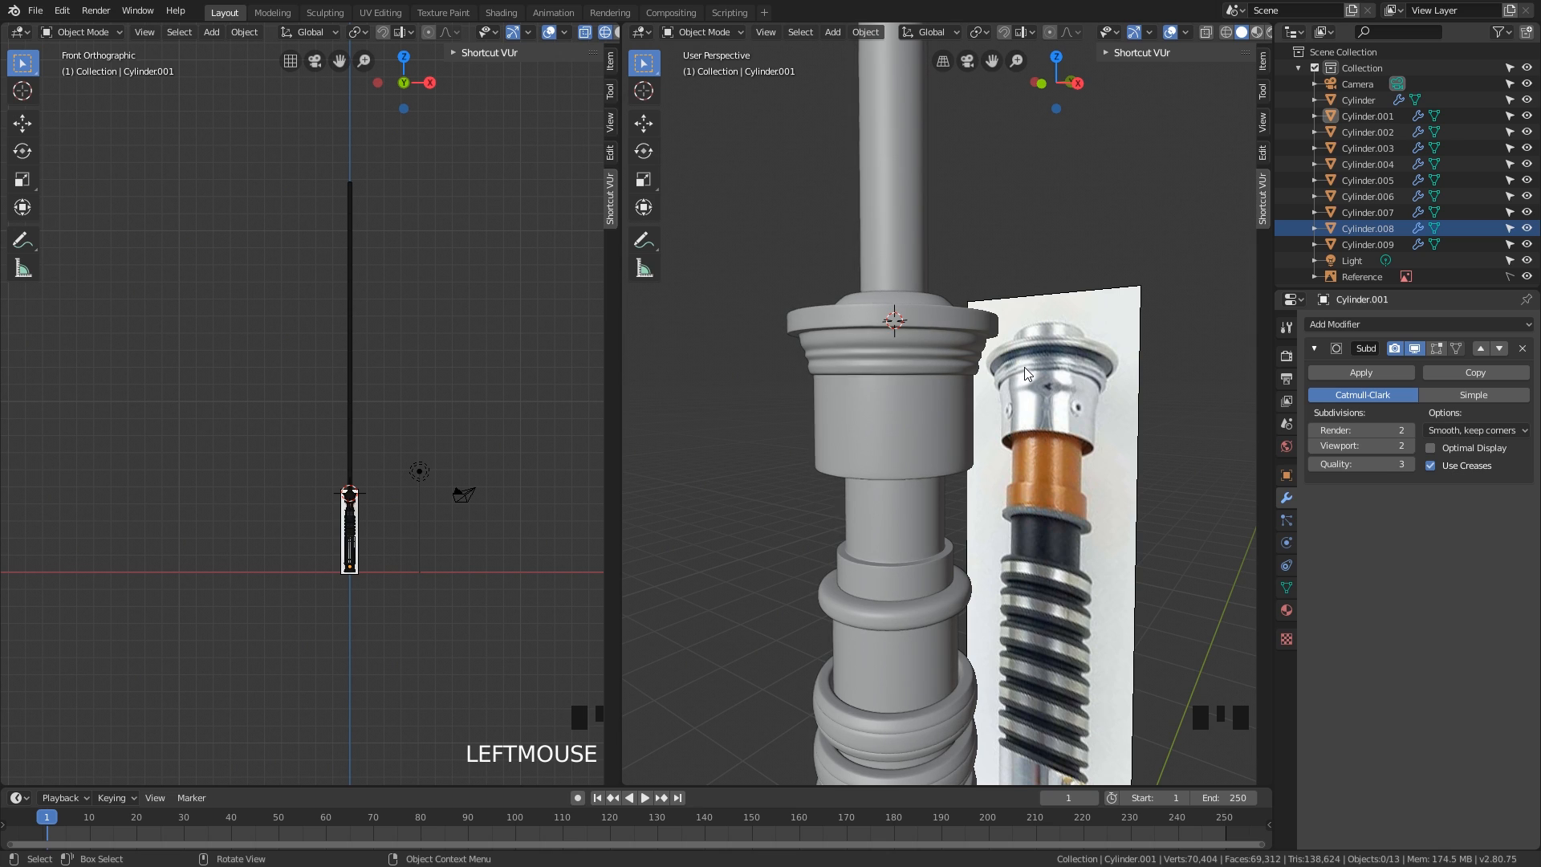
scroll(1024, 367, down, 2)
middle_drag(1029, 385, 1037, 372)
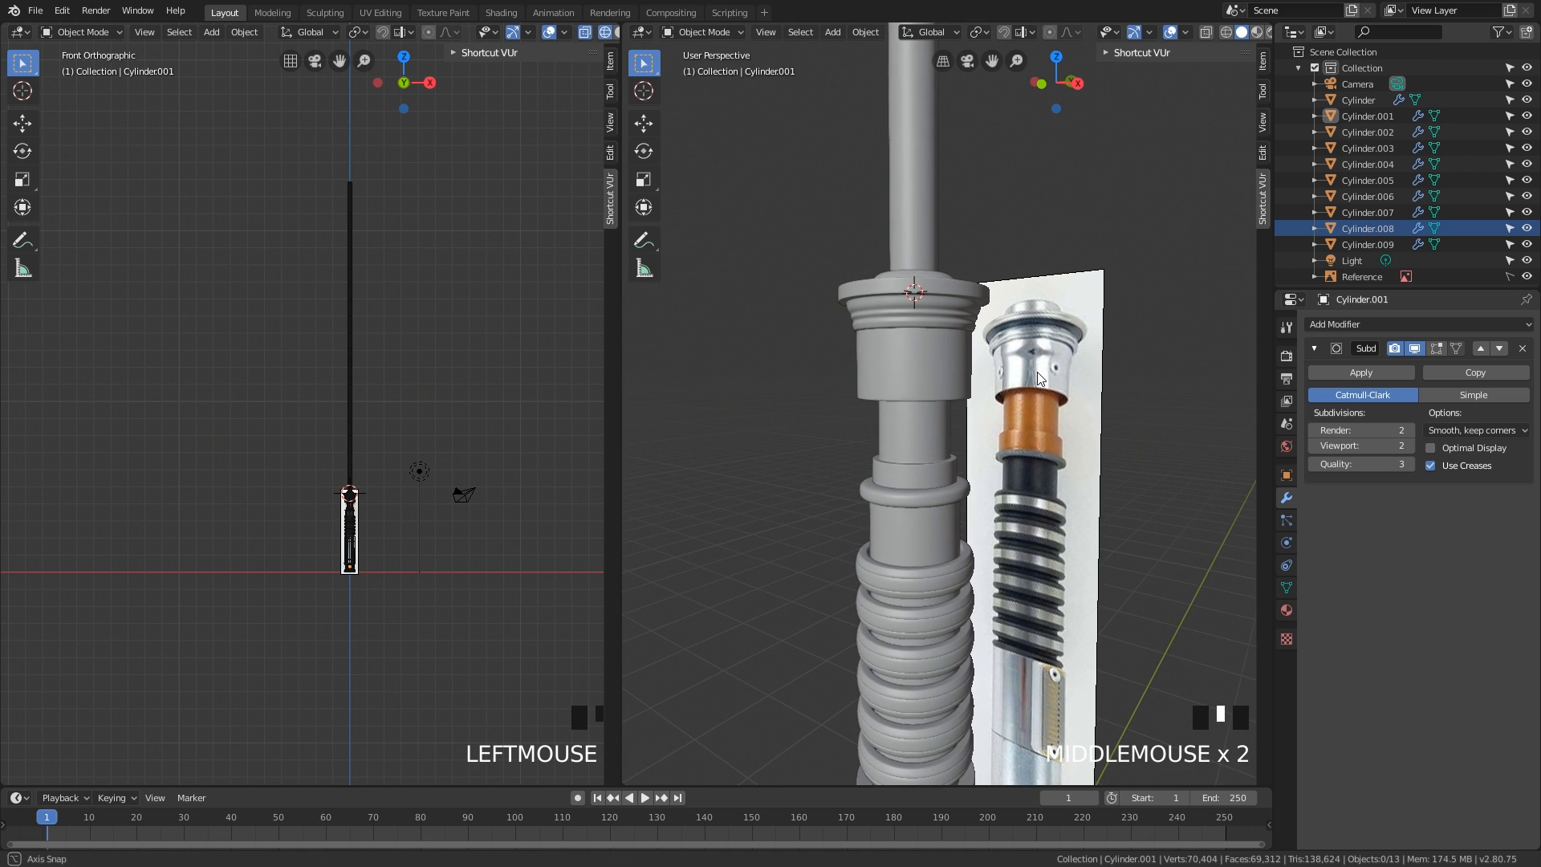